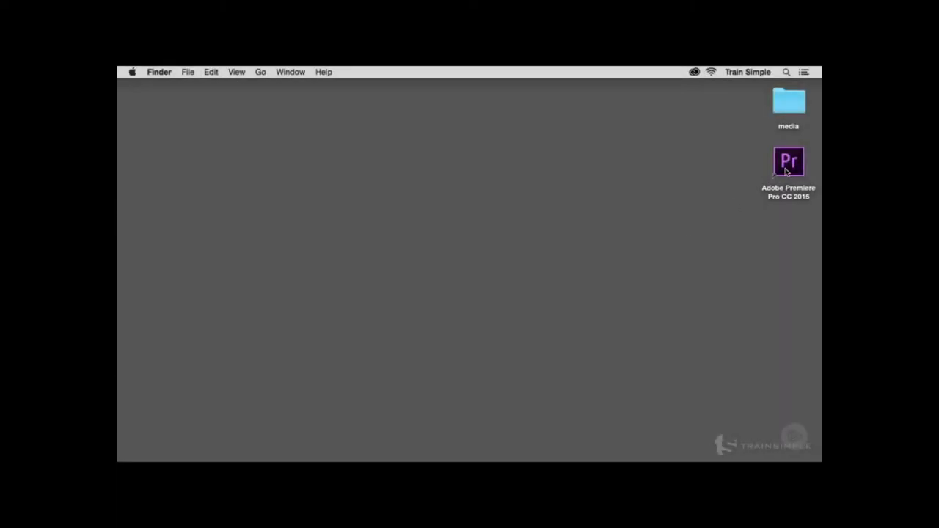
Launch Adobe Premiere Pro CC 2015 from its desktop icon.
{"action": "double_click", "coordinate": [787, 171]}
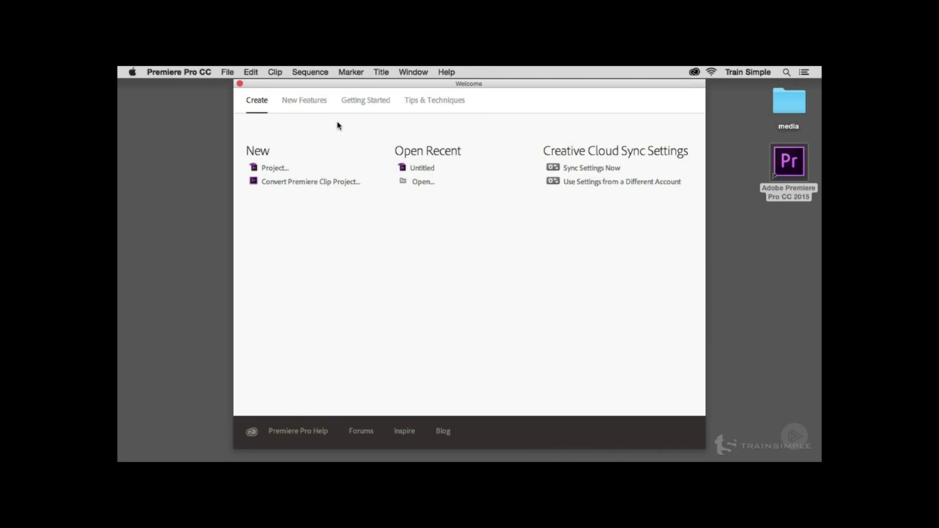
{"action": "left_click", "coordinate": [309, 103]}
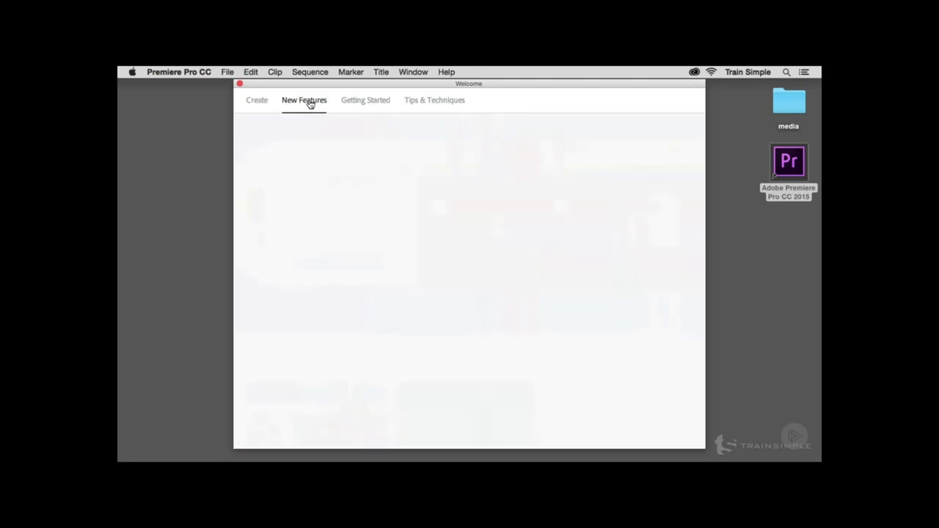
{"action": "left_click", "coordinate": [358, 104]}
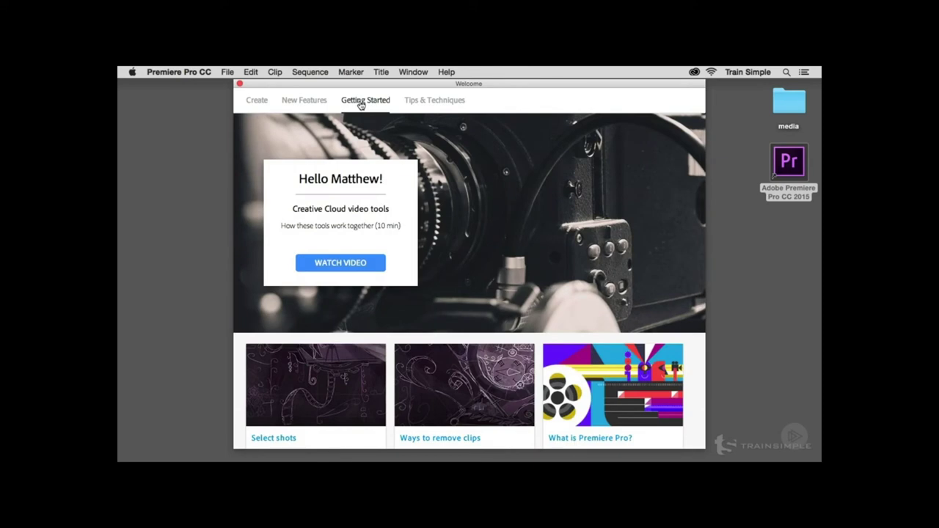
{"action": "left_click", "coordinate": [417, 103]}
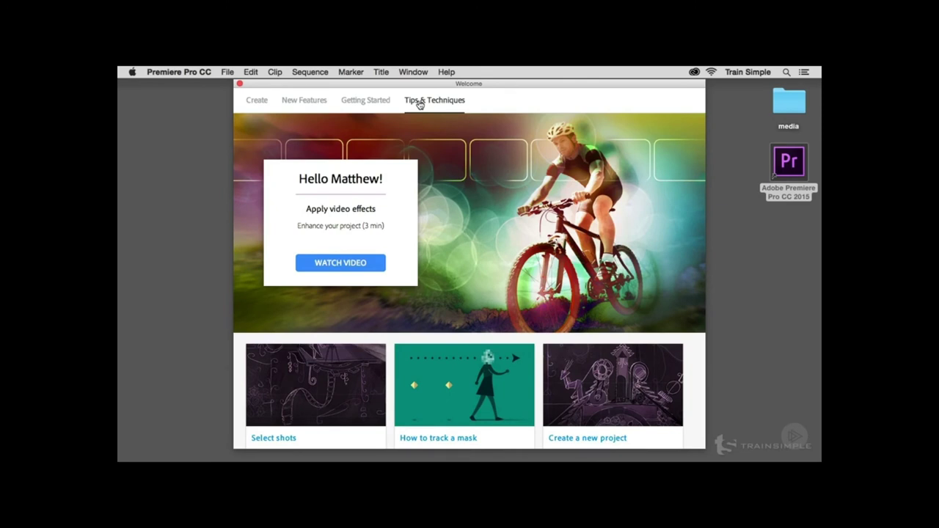
{"action": "left_click", "coordinate": [256, 104]}
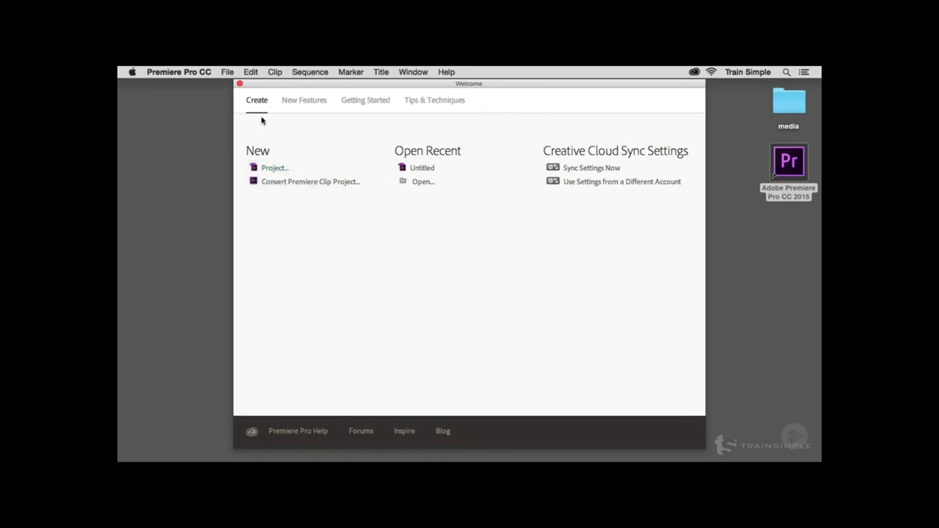
{"action": "left_click", "coordinate": [227, 73]}
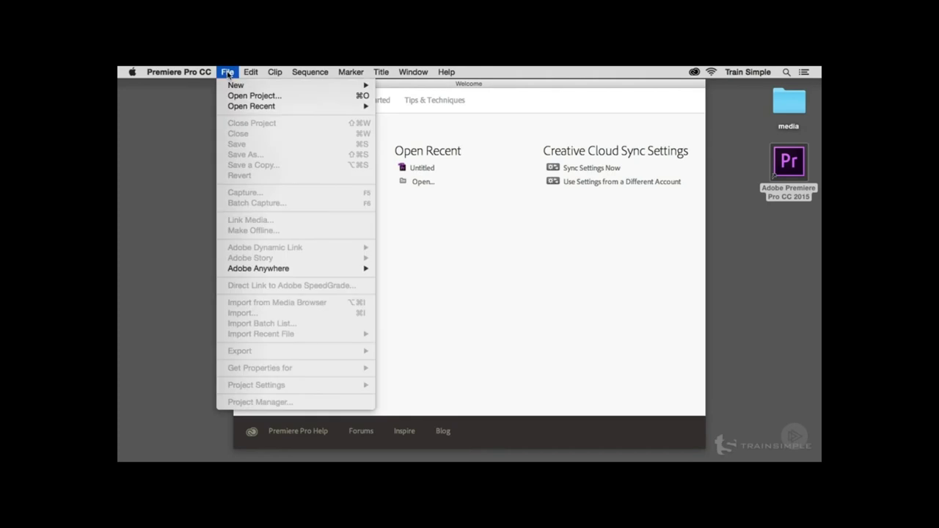
Start a new project from File > New > Project and name it 'Fundamentals'.
{"action": "mouse_move", "coordinate": [242, 89]}
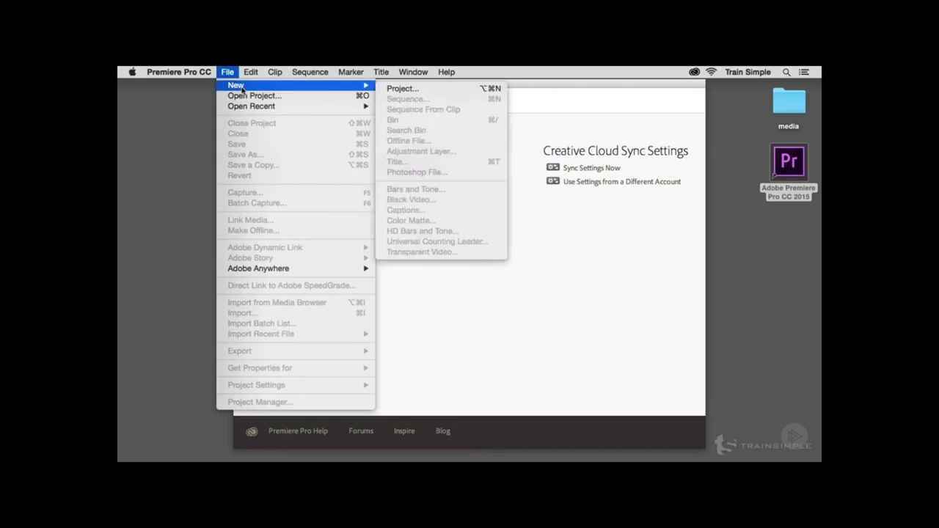
{"action": "left_click", "coordinate": [401, 89]}
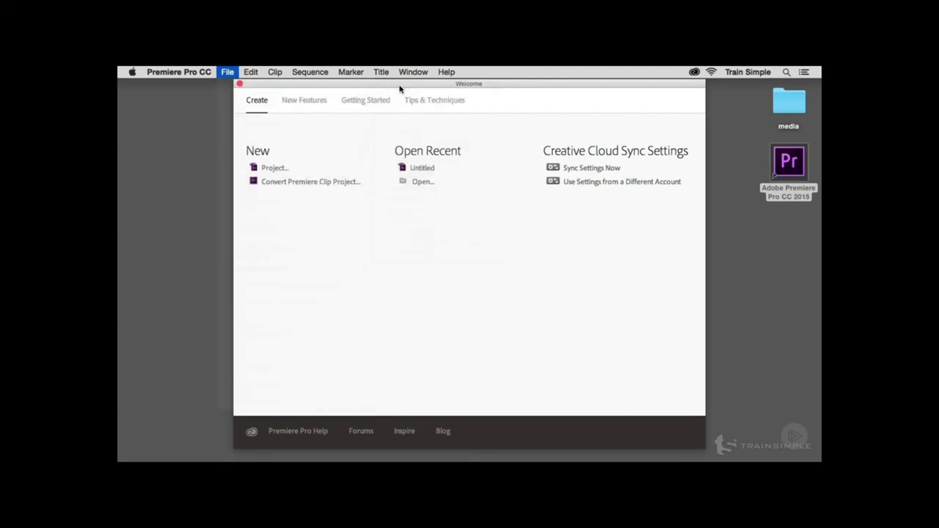
{"action": "left_click_drag", "start_coordinate": [404, 116], "coordinate": [398, 108]}
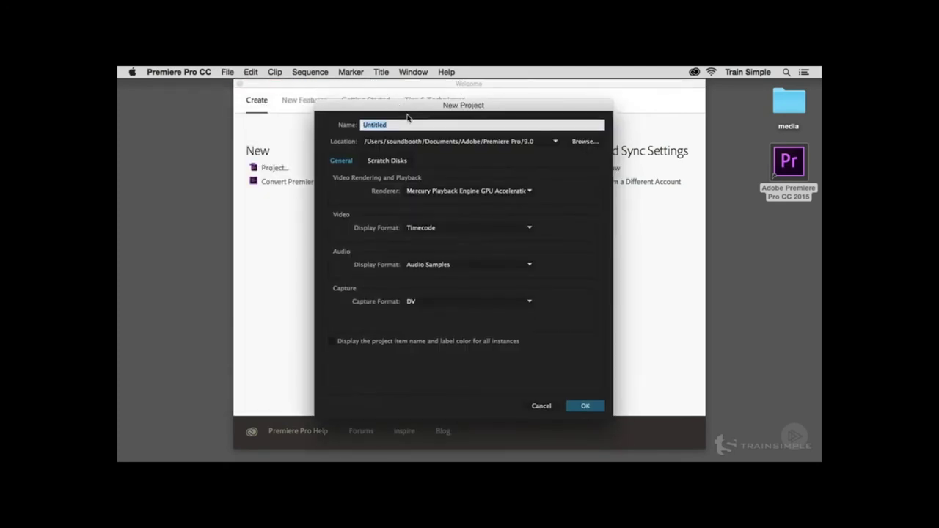
{"action": "type", "text": "Fundamentals"}
Create a 'Fundamentals' folder on the Desktop and set it as the project location.
{"action": "left_click", "coordinate": [578, 143]}
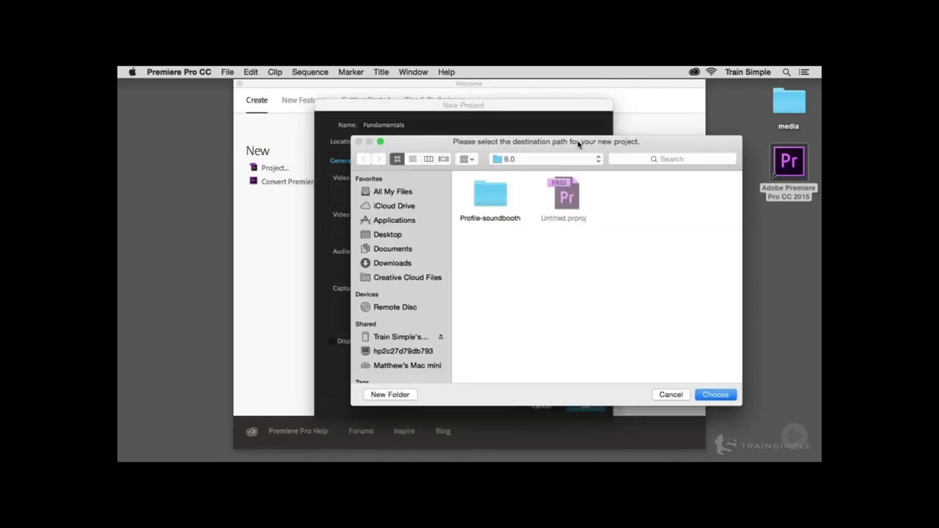
{"action": "left_click", "coordinate": [393, 235]}
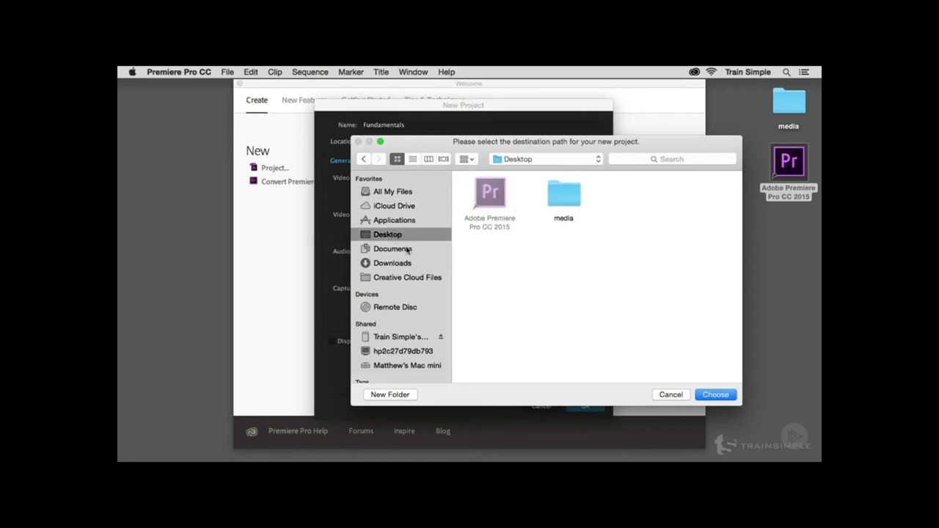
{"action": "left_click", "coordinate": [399, 394]}
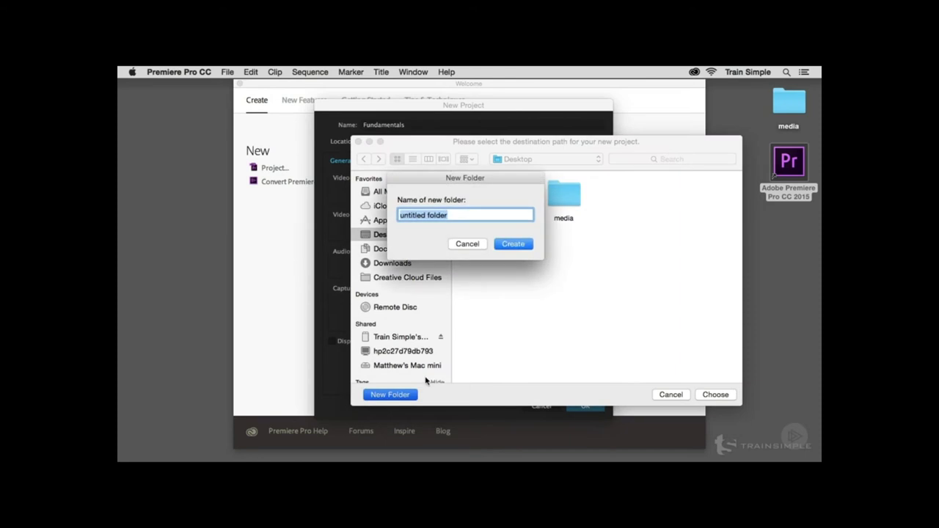
{"action": "type", "text": "F"}
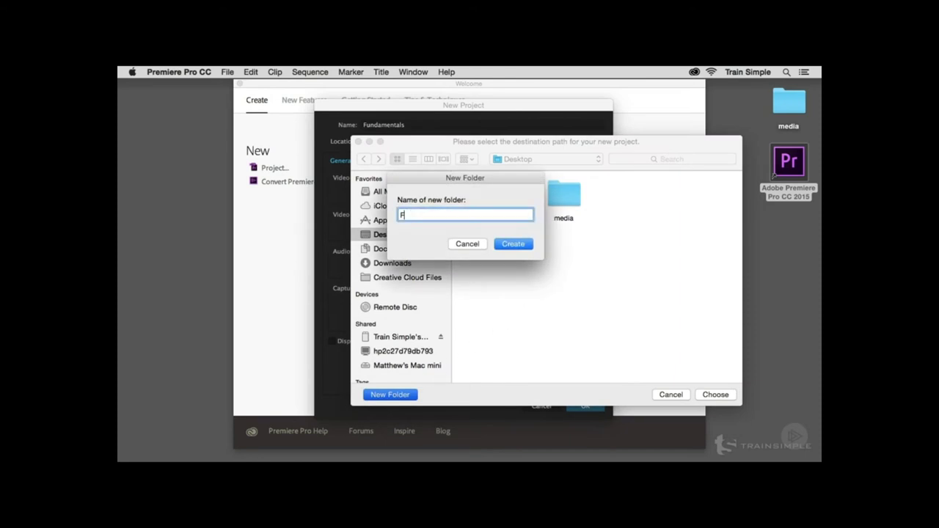
{"action": "type", "text": "undamentals"}
{"action": "left_click", "coordinate": [513, 246]}
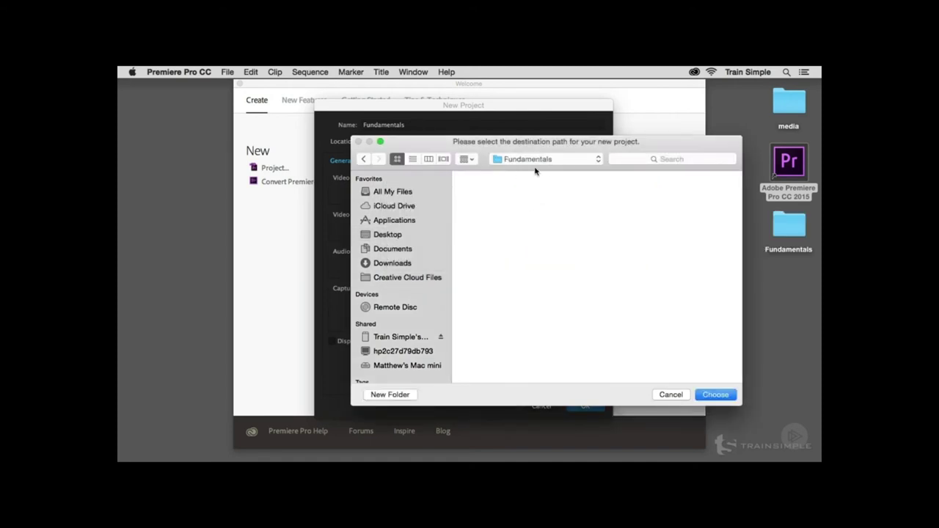
{"action": "left_click", "coordinate": [706, 394]}
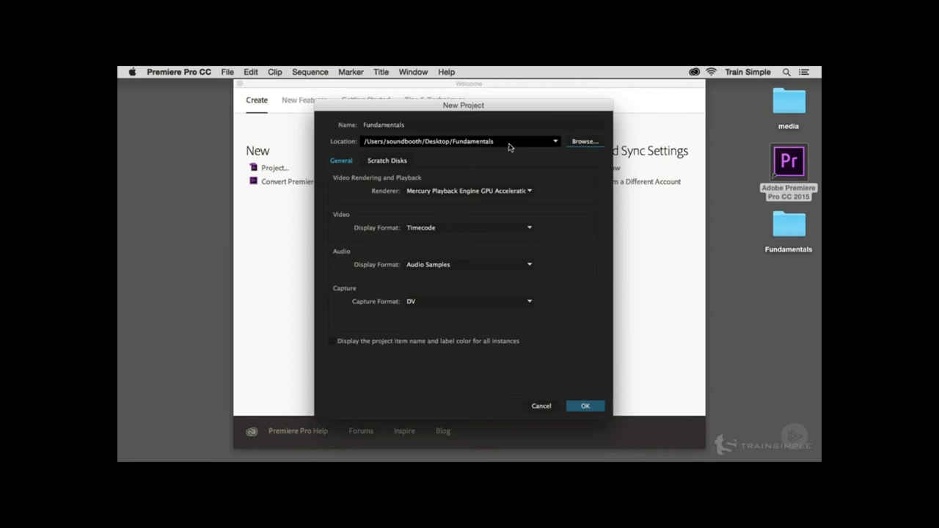
{"action": "left_click", "coordinate": [529, 230]}
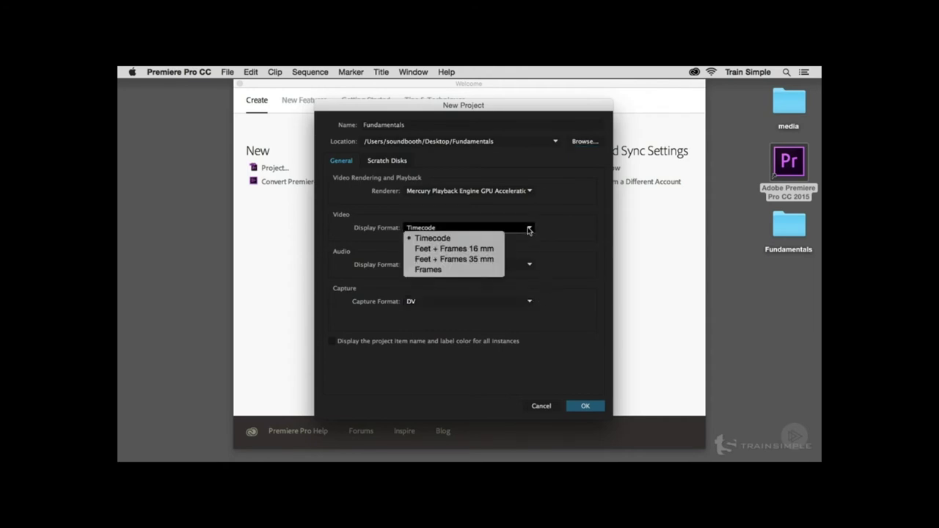
{"action": "left_click", "coordinate": [529, 230]}
{"action": "left_click", "coordinate": [529, 266]}
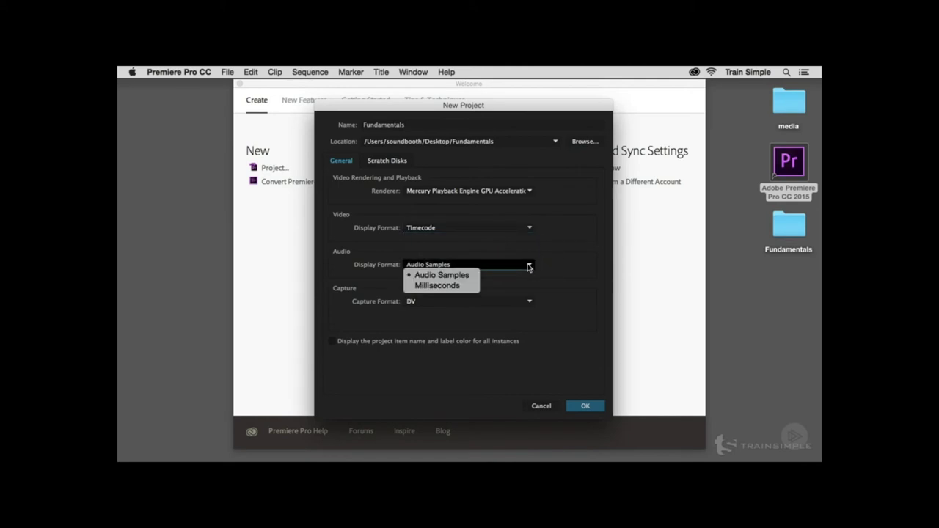
{"action": "left_click", "coordinate": [542, 265]}
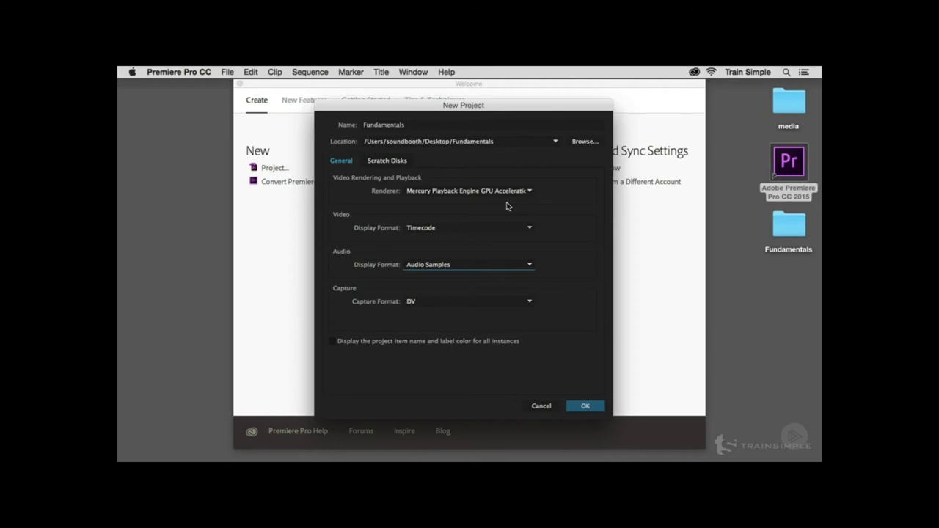
Keep Mercury Playback Engine GPU Acceleration as renderer and review the Scratch Disks settings.
{"action": "left_click", "coordinate": [529, 192]}
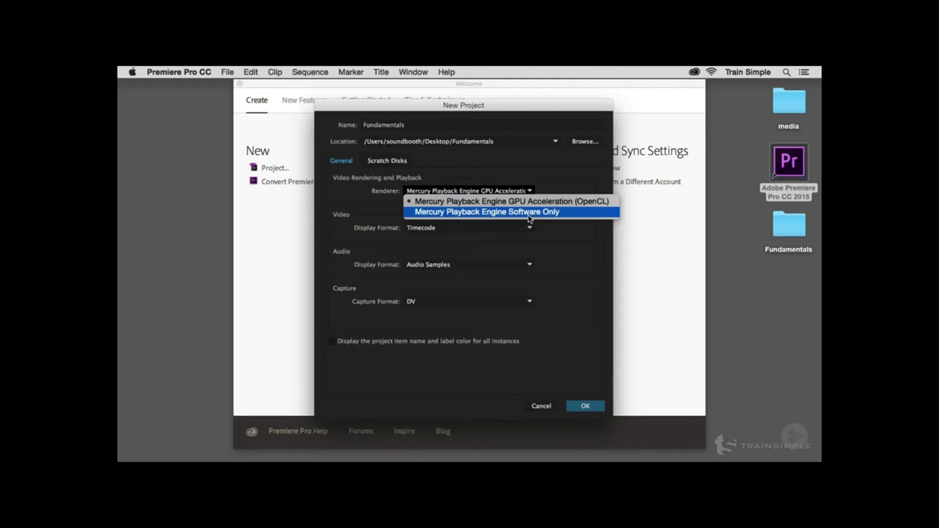
{"action": "left_click", "coordinate": [529, 202]}
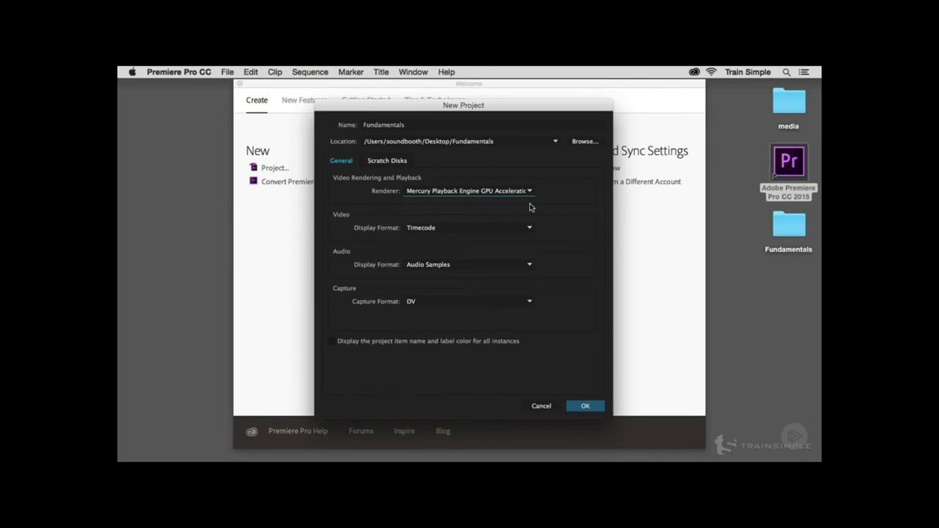
{"action": "left_click", "coordinate": [401, 166]}
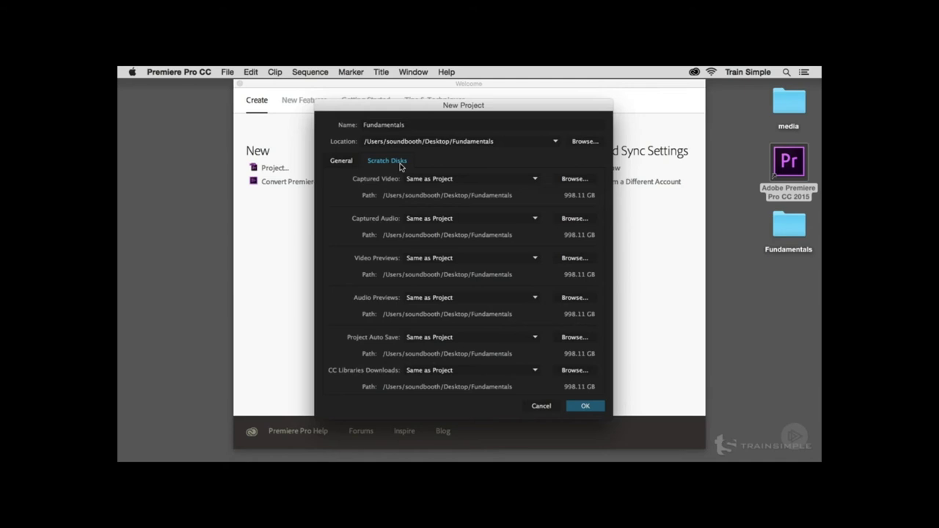
Return to the General settings and confirm to create the Fundamentals project.
{"action": "left_click", "coordinate": [350, 164]}
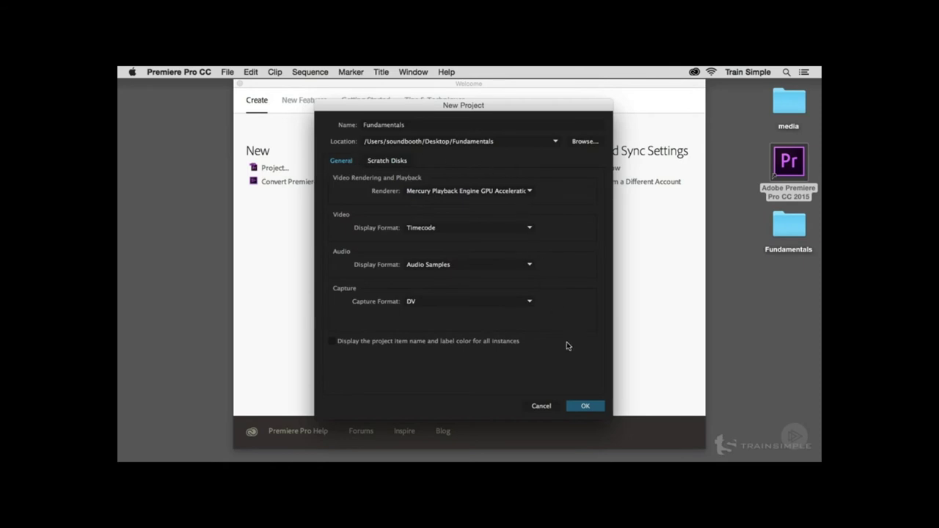
{"action": "left_click", "coordinate": [580, 405]}
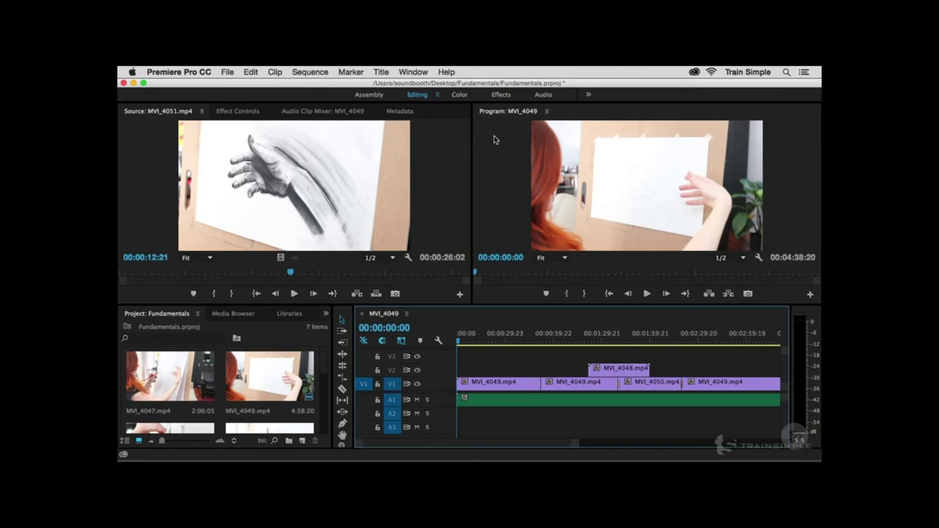
{"action": "left_click", "coordinate": [421, 72]}
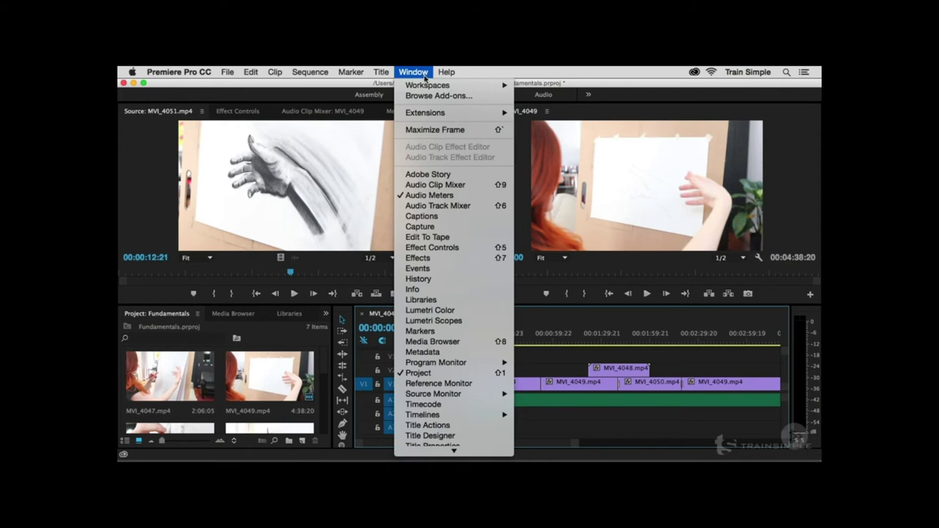
{"action": "mouse_move", "coordinate": [427, 86]}
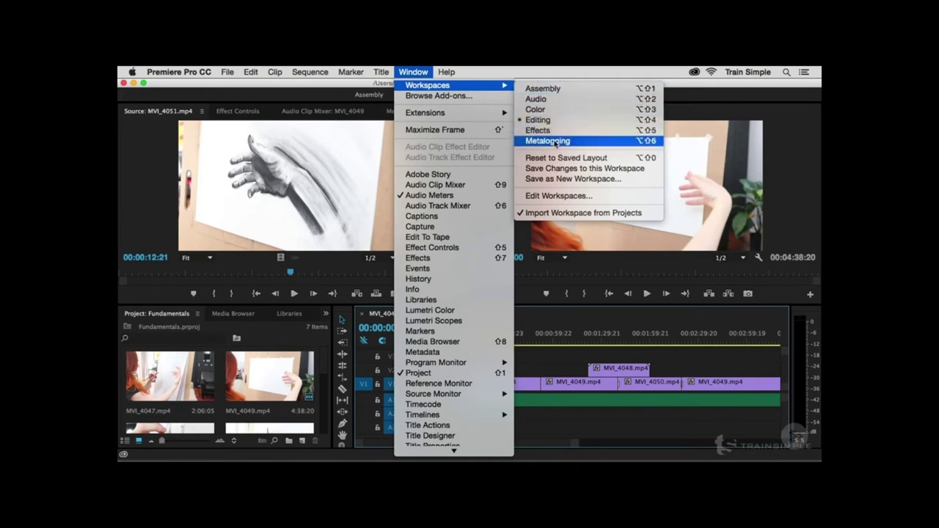
{"action": "left_click", "coordinate": [552, 121]}
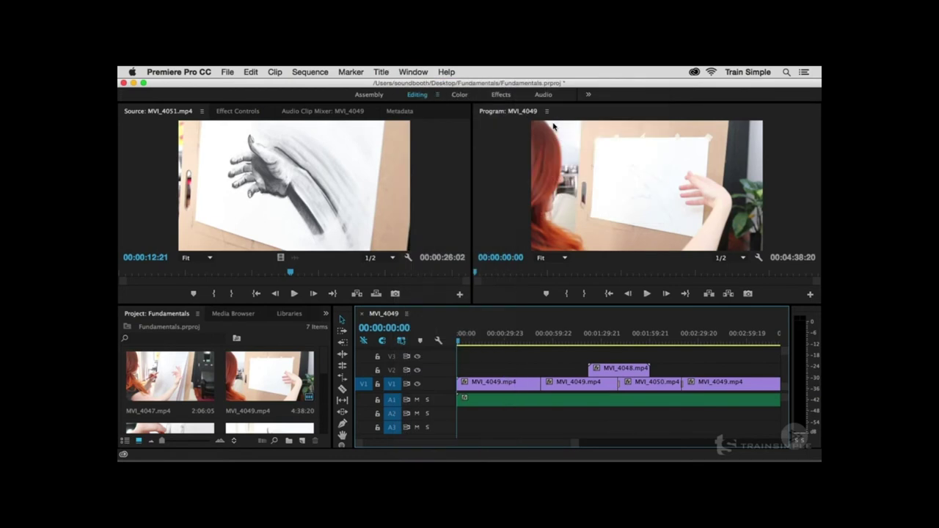
{"action": "left_click", "coordinate": [504, 98]}
{"action": "left_click", "coordinate": [460, 98]}
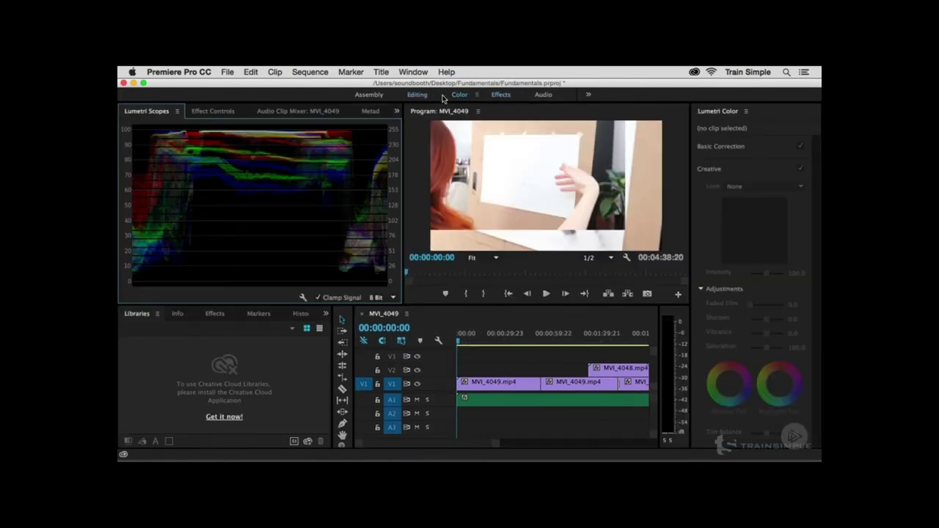
{"action": "left_click", "coordinate": [421, 97]}
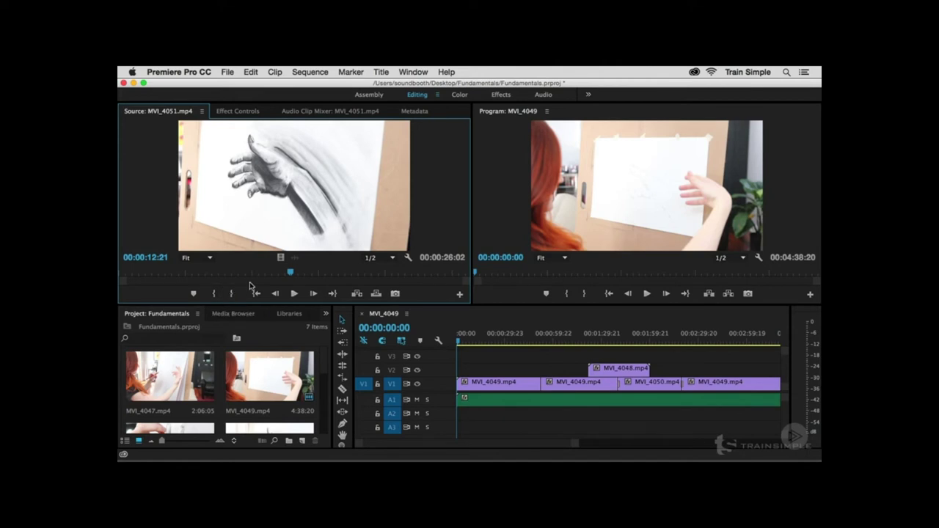
{"action": "left_click", "coordinate": [501, 233]}
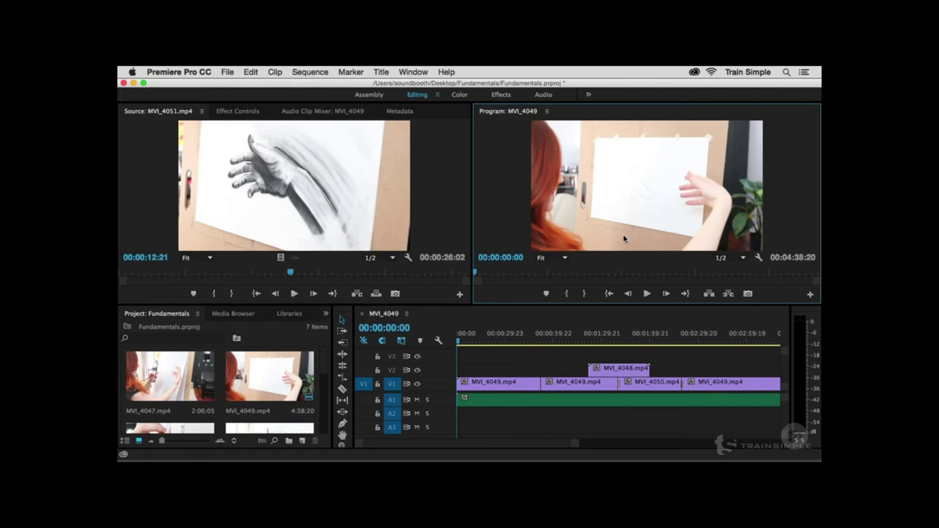
{"action": "left_click", "coordinate": [567, 322]}
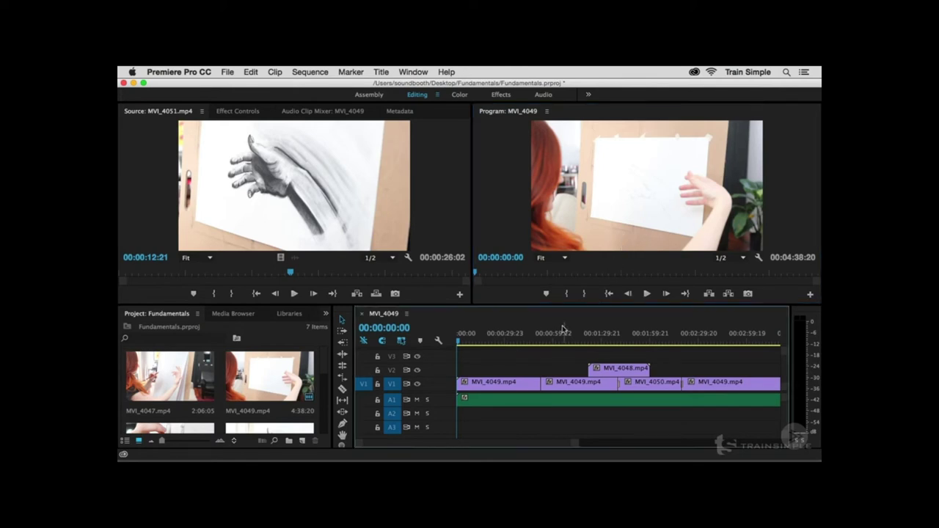
{"action": "left_click", "coordinate": [566, 387]}
{"action": "left_click", "coordinate": [611, 370]}
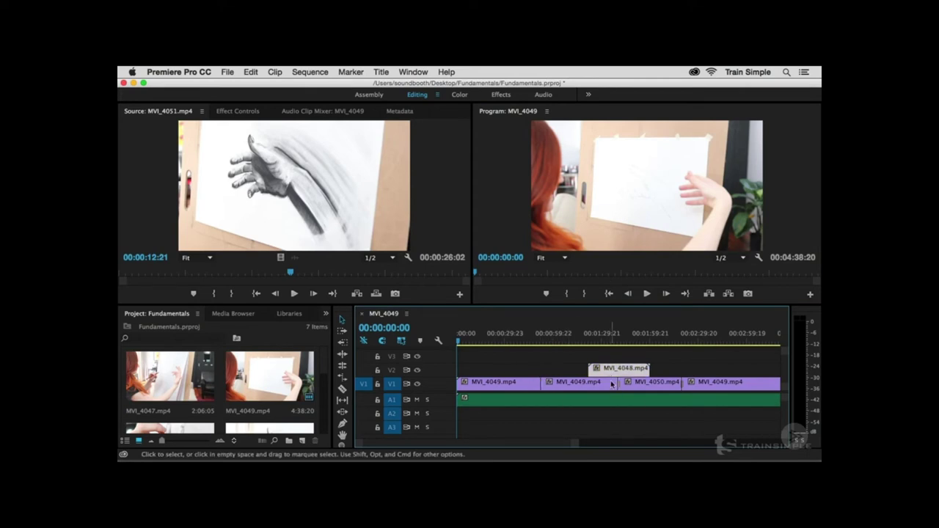
{"action": "left_click", "coordinate": [610, 403]}
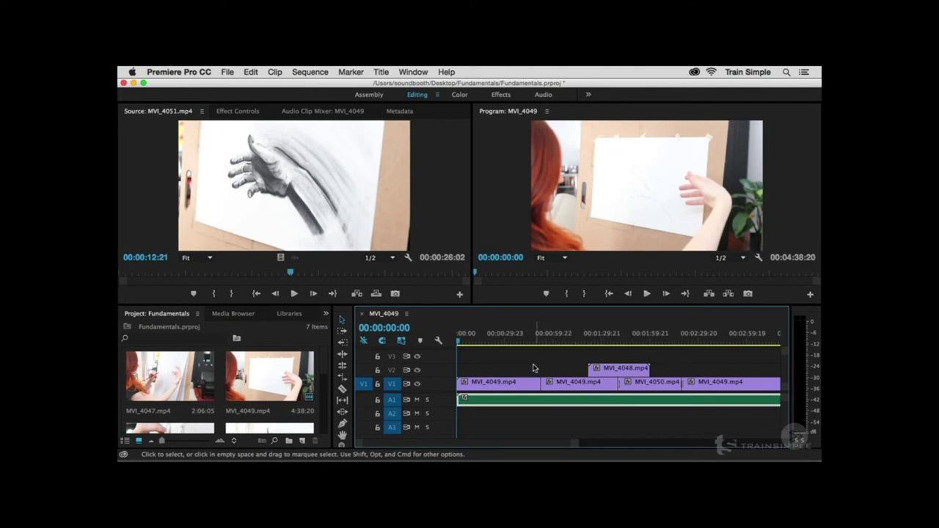
{"action": "left_click", "coordinate": [179, 317]}
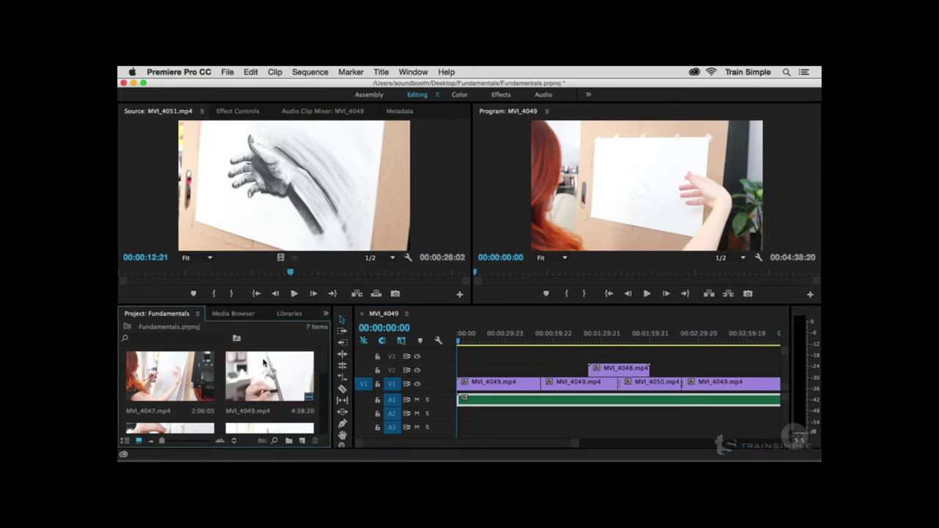
{"action": "mouse_move", "coordinate": [326, 361]}
{"action": "left_mouse_down"}
{"action": "mouse_move", "coordinate": [328, 402]}
{"action": "mouse_move", "coordinate": [326, 350]}
{"action": "left_mouse_up"}
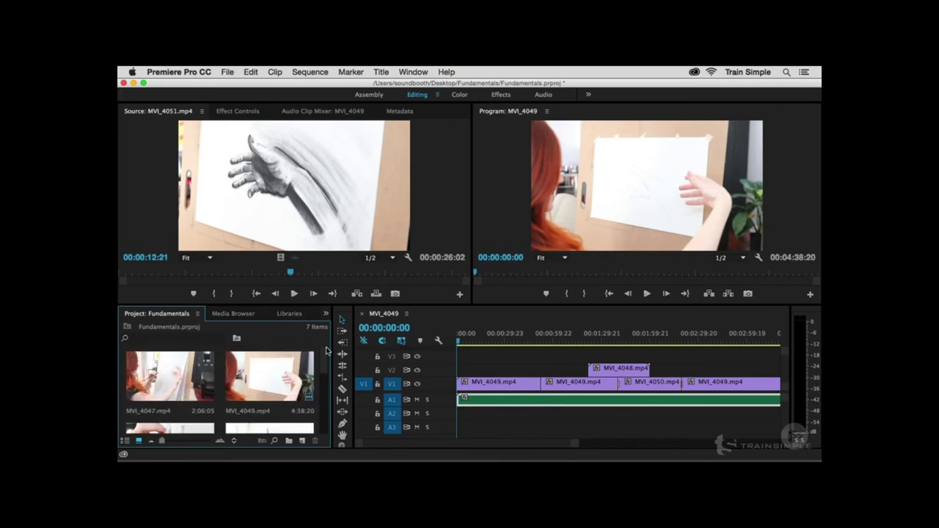
{"action": "left_click", "coordinate": [345, 313]}
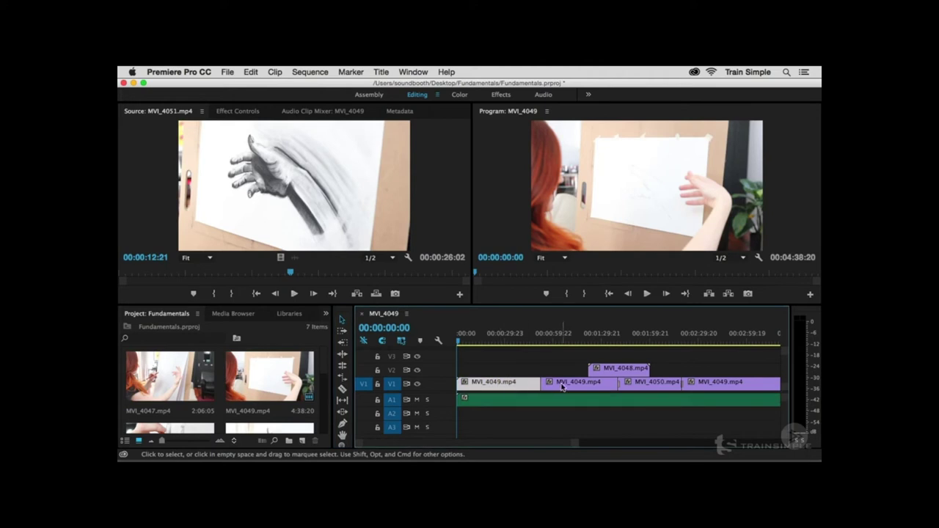
Cut the second MVI_4049.mp4 clip on V1 with the Razor tool, then restore the Selection tool.
{"action": "left_click", "coordinate": [564, 386]}
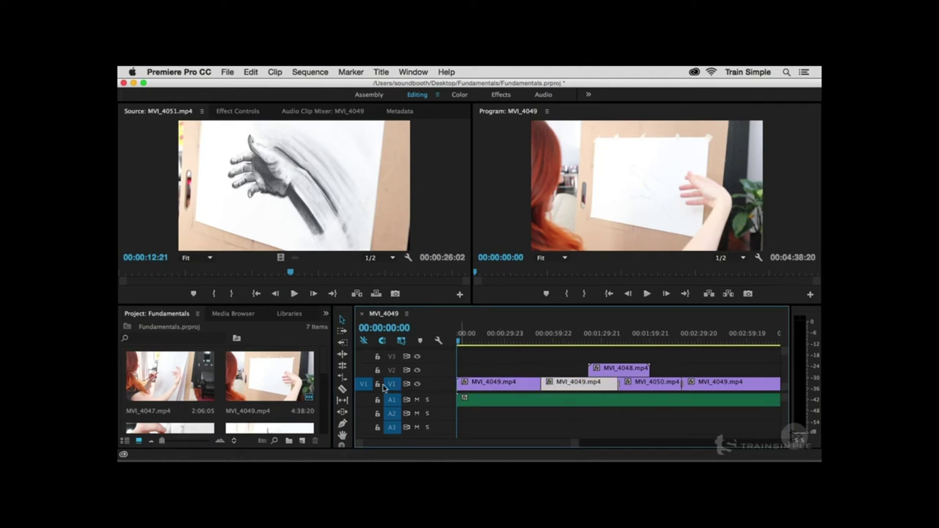
{"action": "left_click", "coordinate": [342, 389]}
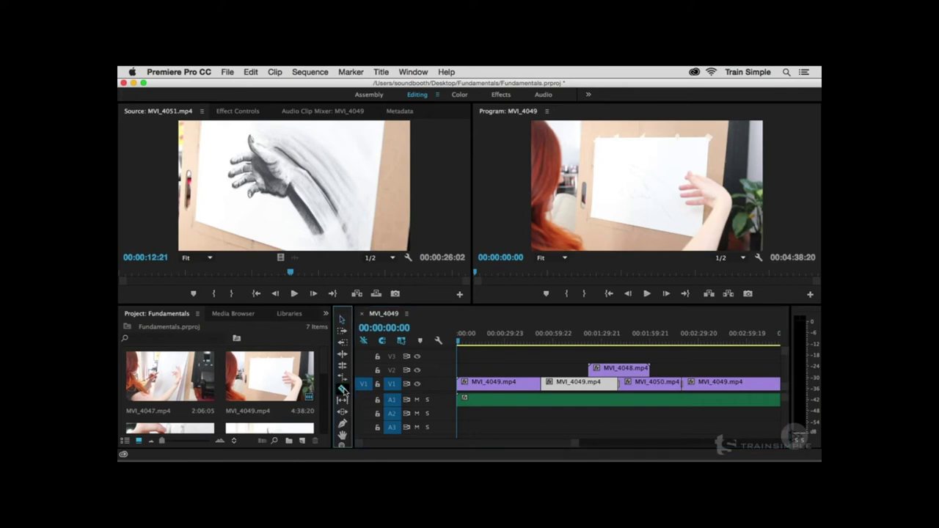
{"action": "left_click", "coordinate": [563, 382]}
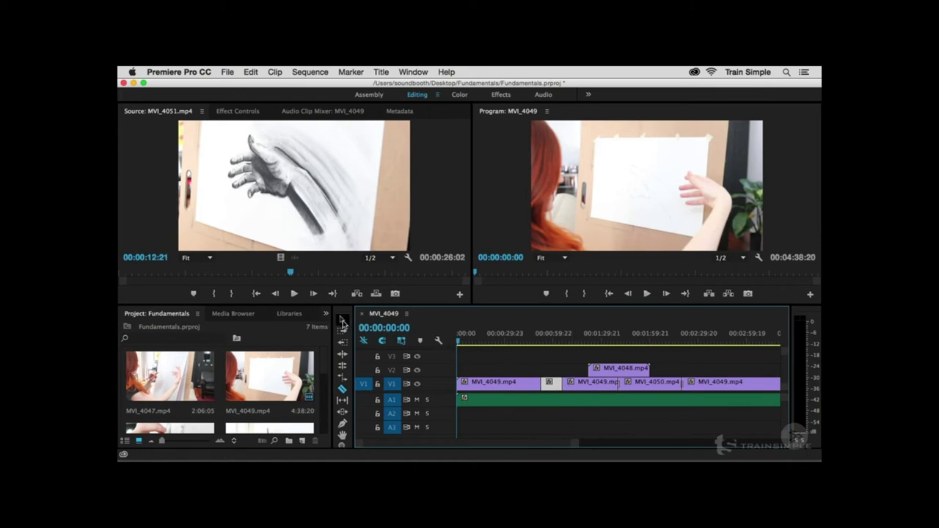
{"action": "left_click", "coordinate": [342, 321]}
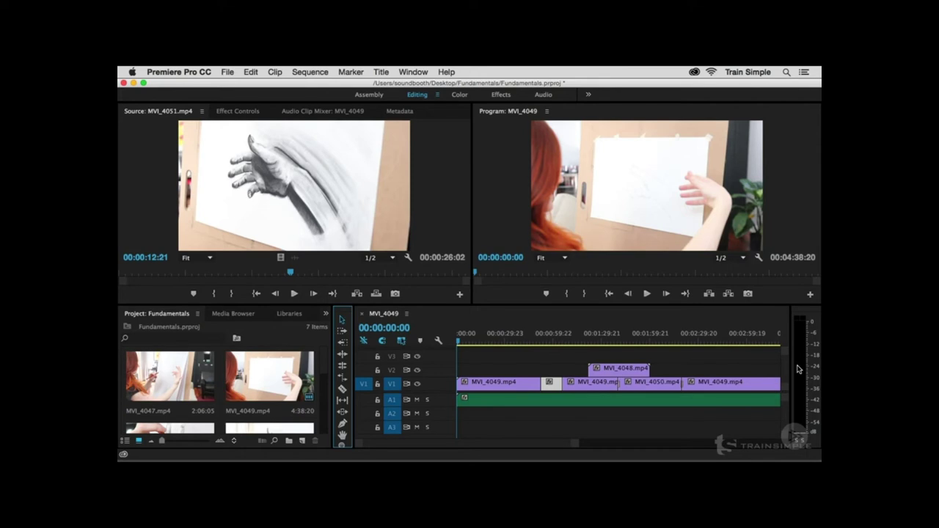
Play the sequence, stop at 00:00:07:21, and show the Sequence menu.
{"action": "key", "text": "space"}
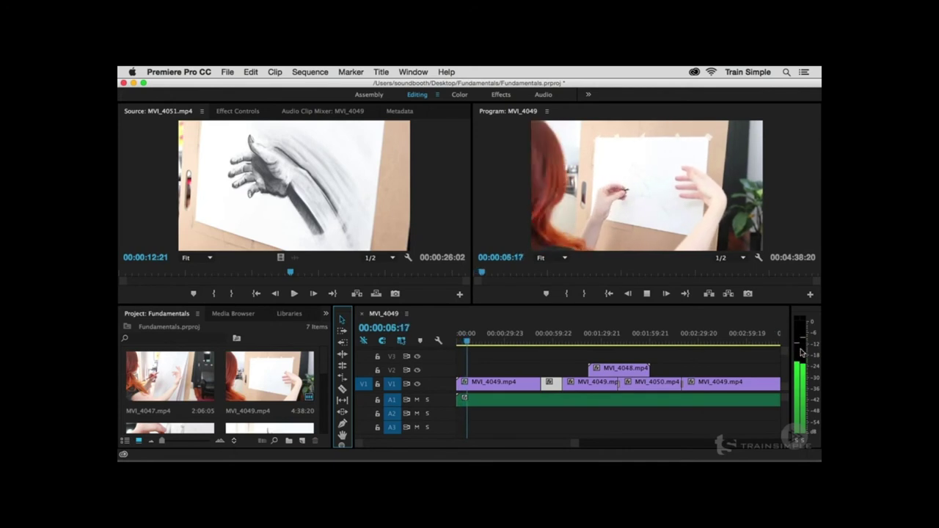
{"action": "key", "text": "space"}
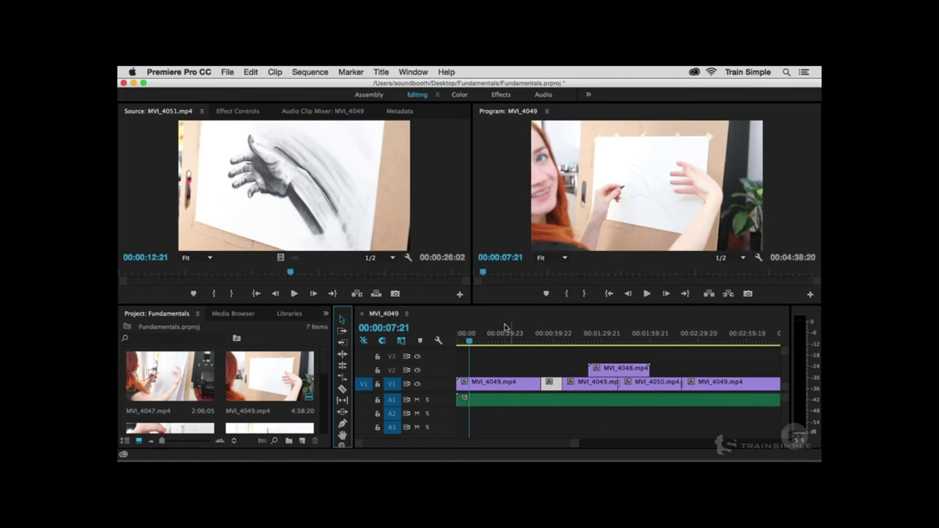
{"action": "left_click", "coordinate": [310, 71]}
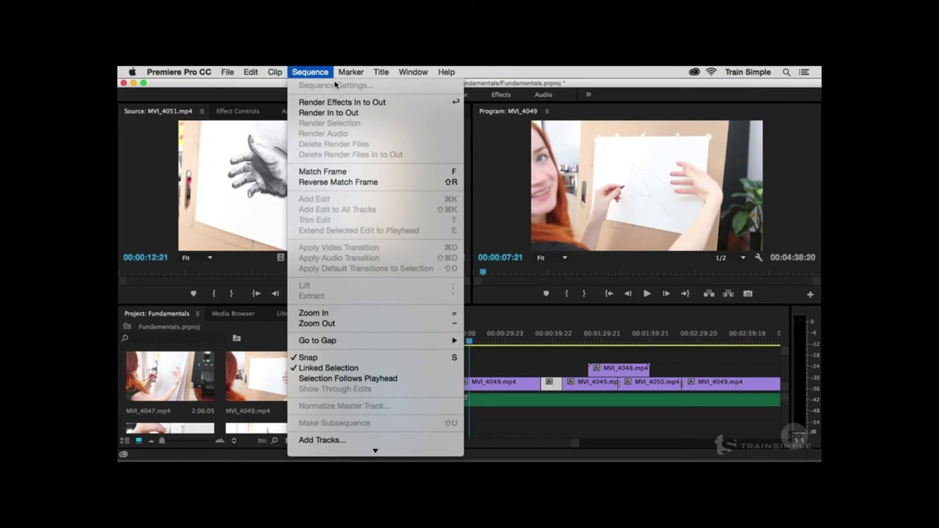
Dismiss the Sequence menu and deselect the small cut piece on V1.
{"action": "left_click", "coordinate": [323, 72]}
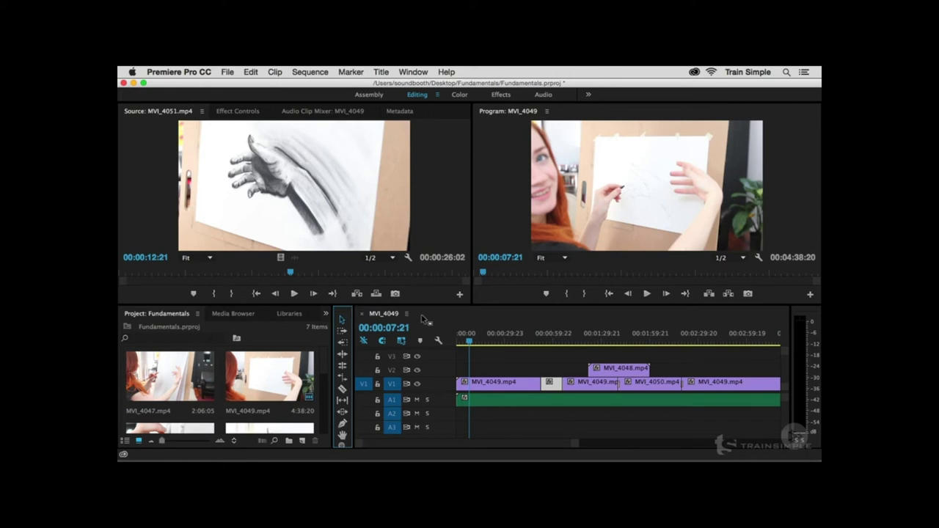
{"action": "left_click", "coordinate": [520, 361]}
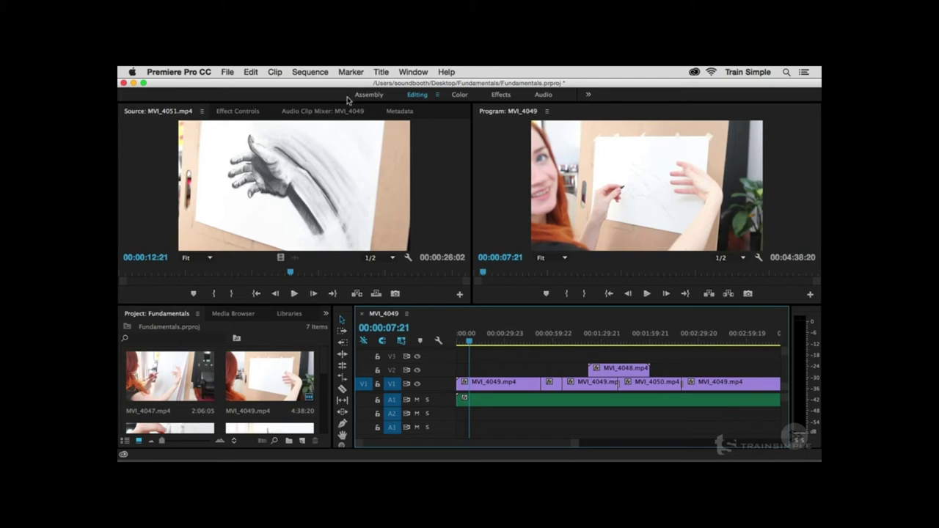
{"action": "left_click", "coordinate": [317, 73]}
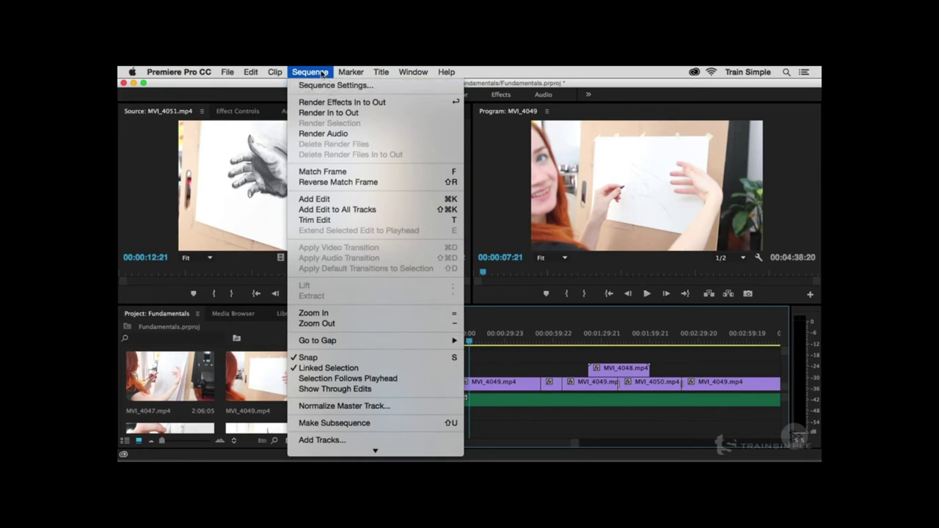
{"action": "left_click", "coordinate": [321, 74]}
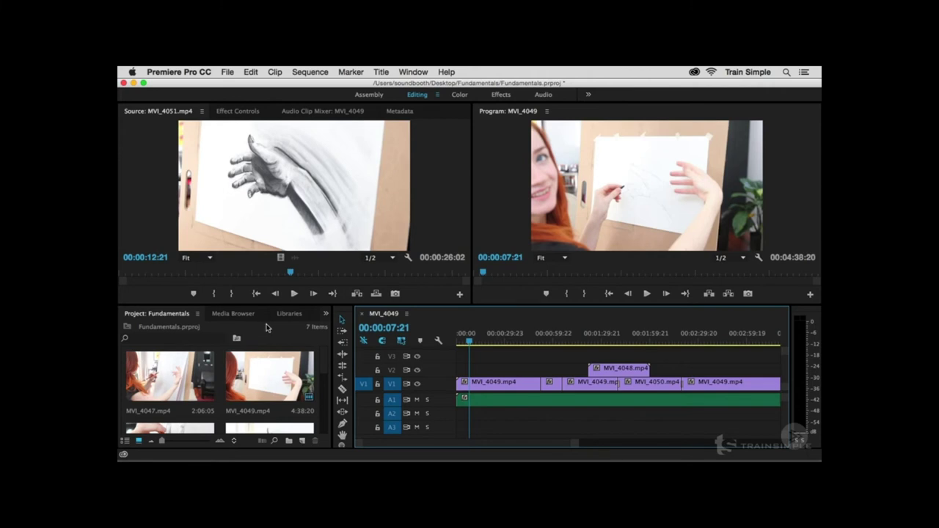
Switch the panel group to the History panel, then back to Project: Fundamentals.
{"action": "left_click", "coordinate": [326, 314]}
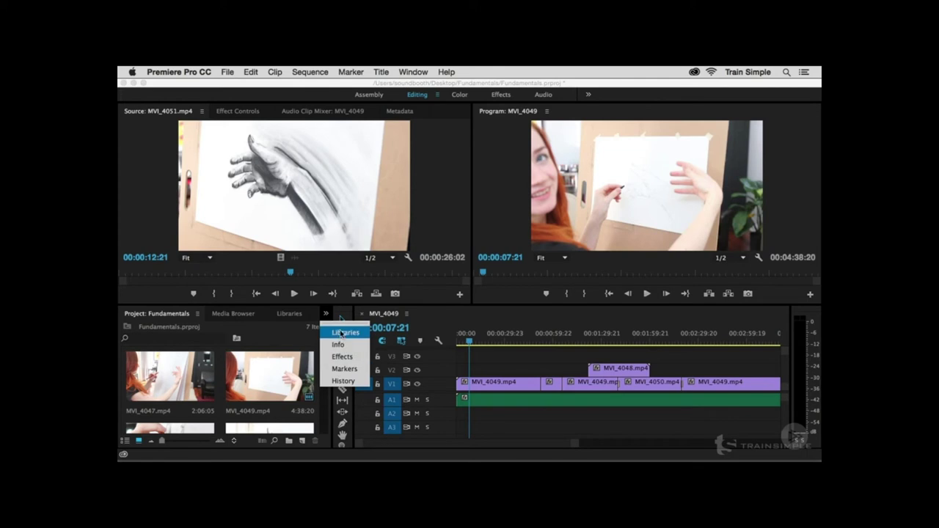
{"action": "left_click", "coordinate": [343, 382]}
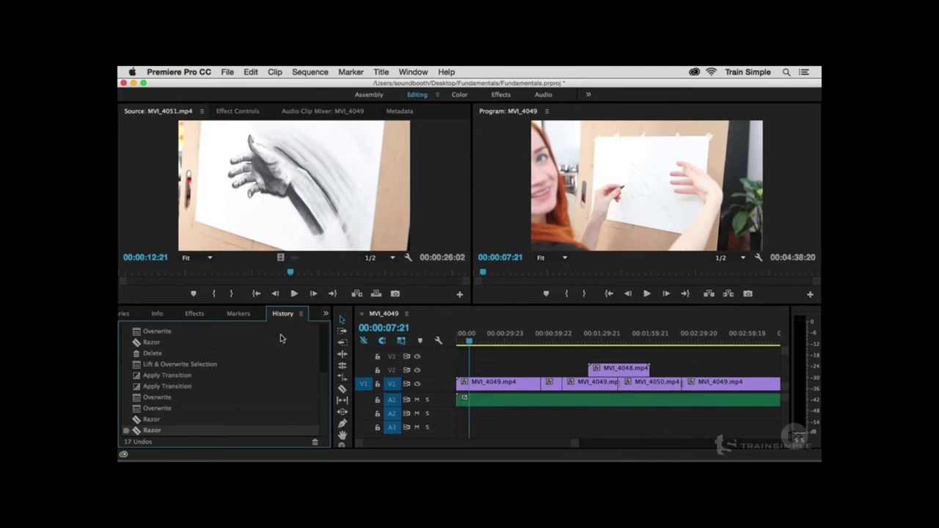
{"action": "left_click", "coordinate": [326, 317]}
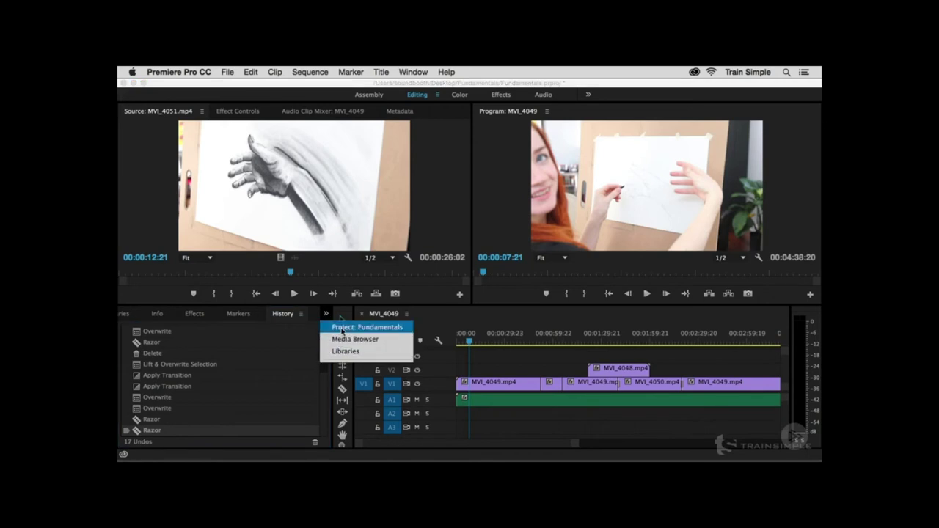
{"action": "left_click", "coordinate": [341, 328]}
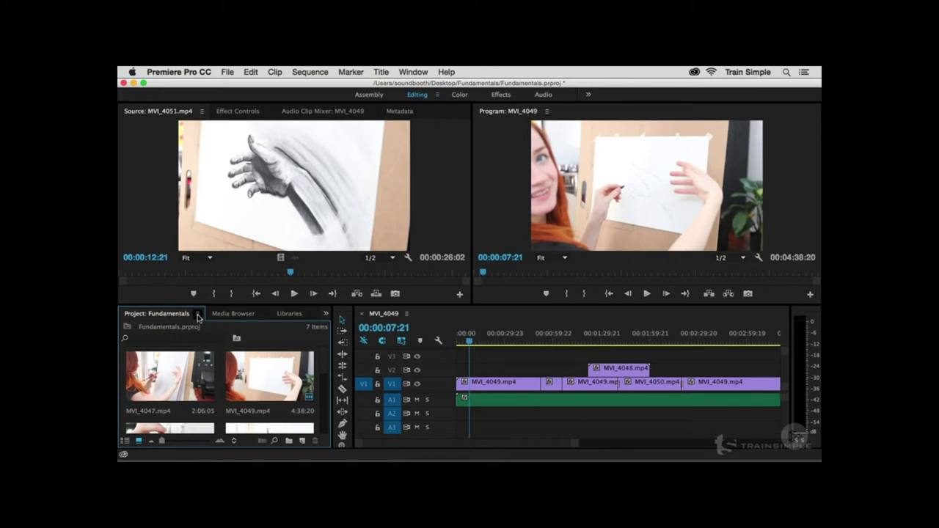
Open and dismiss the Project panel menu, then move the playhead to 00:00:22:20.
{"action": "left_click", "coordinate": [198, 317]}
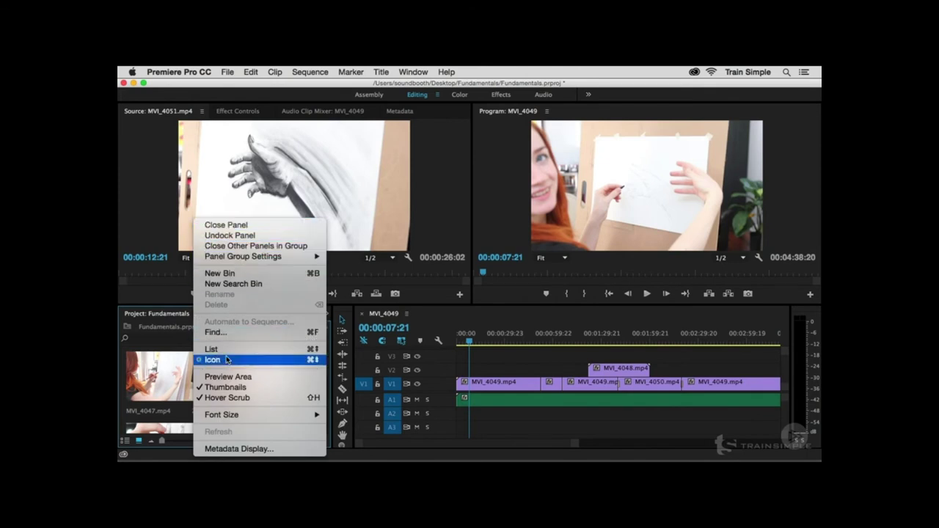
{"action": "key", "text": "Escape"}
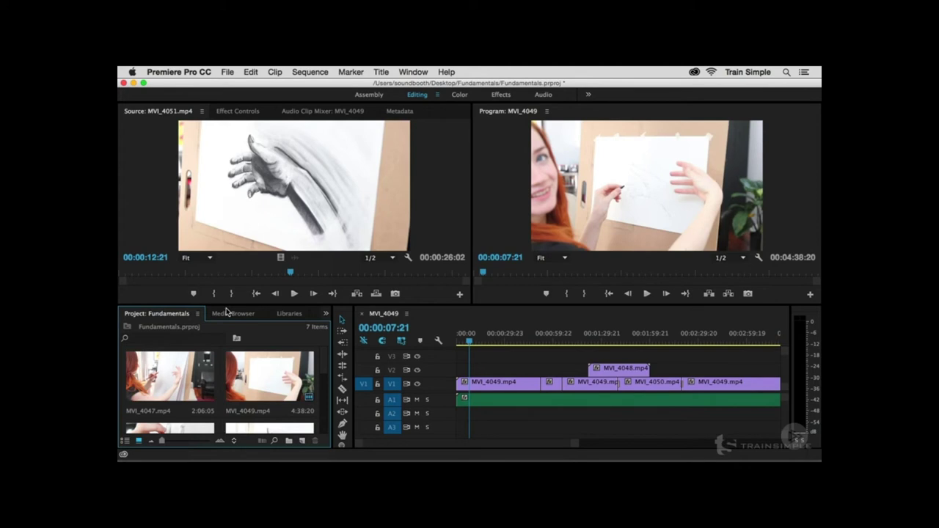
{"action": "left_click", "coordinate": [493, 337]}
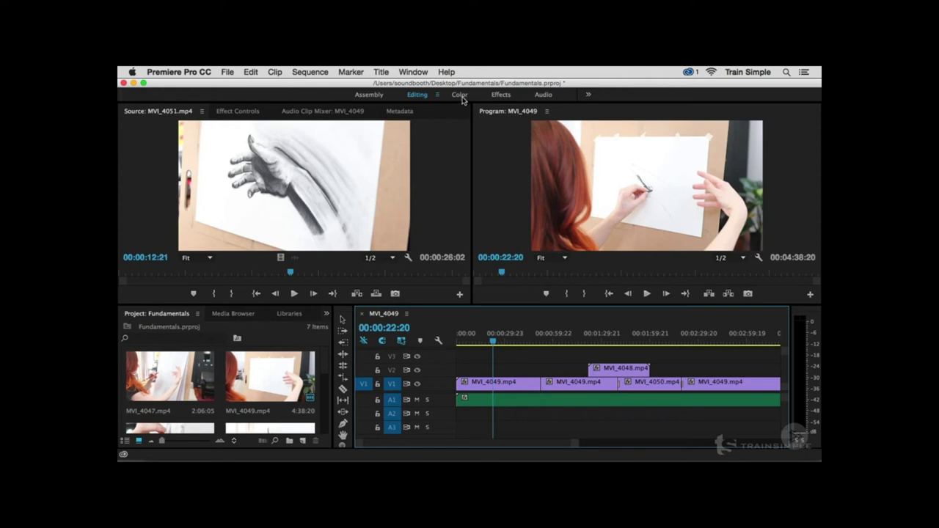
{"action": "left_click", "coordinate": [415, 72]}
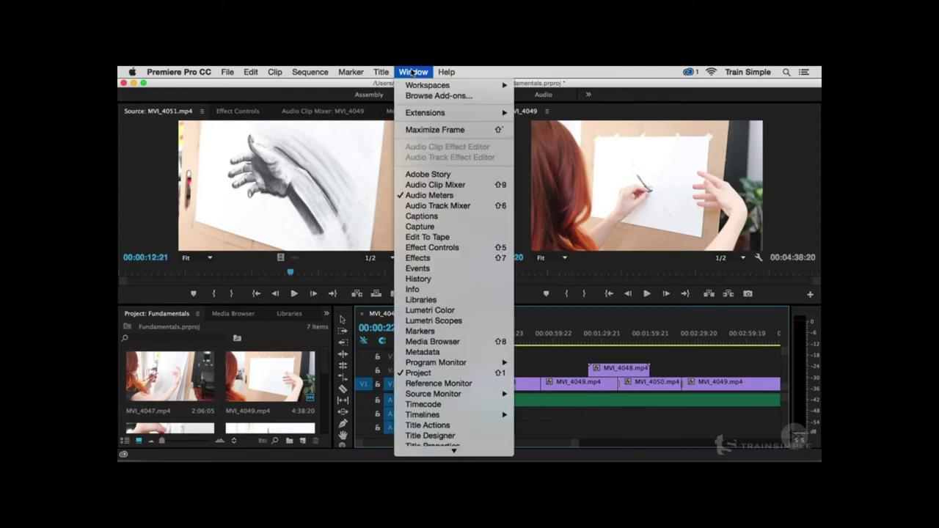
{"action": "mouse_move", "coordinate": [425, 87]}
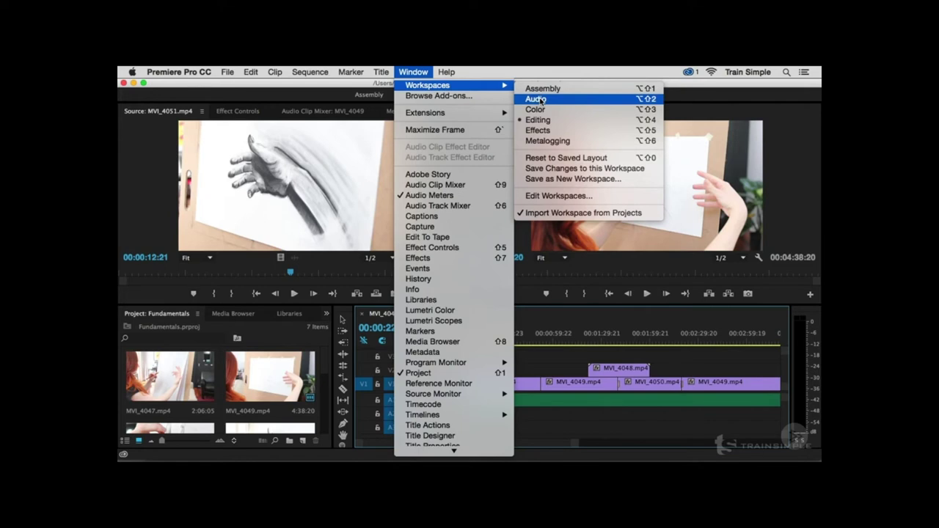
{"action": "left_click", "coordinate": [547, 130]}
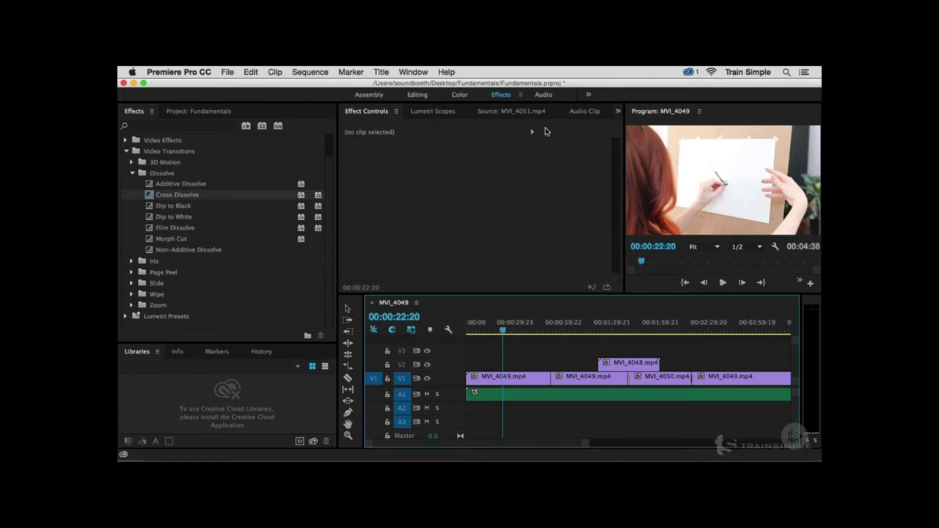
{"action": "left_click", "coordinate": [420, 95]}
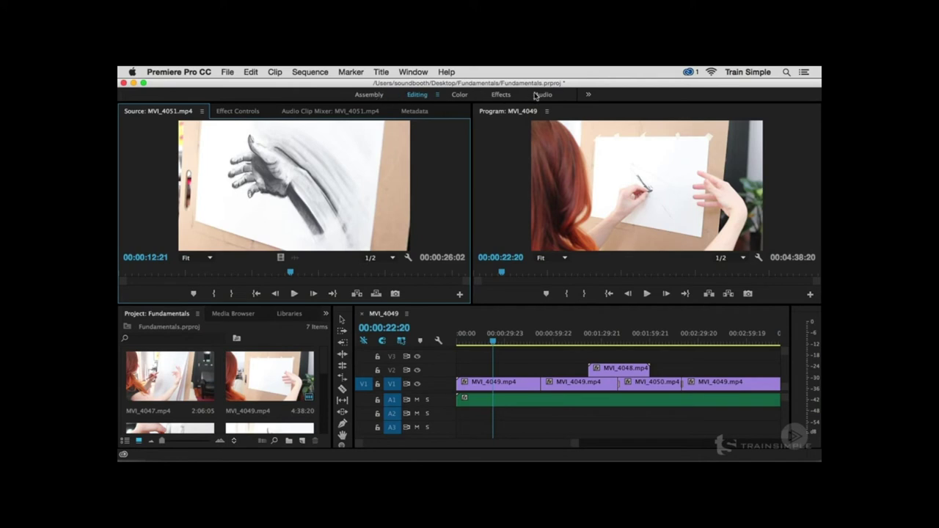
{"action": "right_click", "coordinate": [608, 96]}
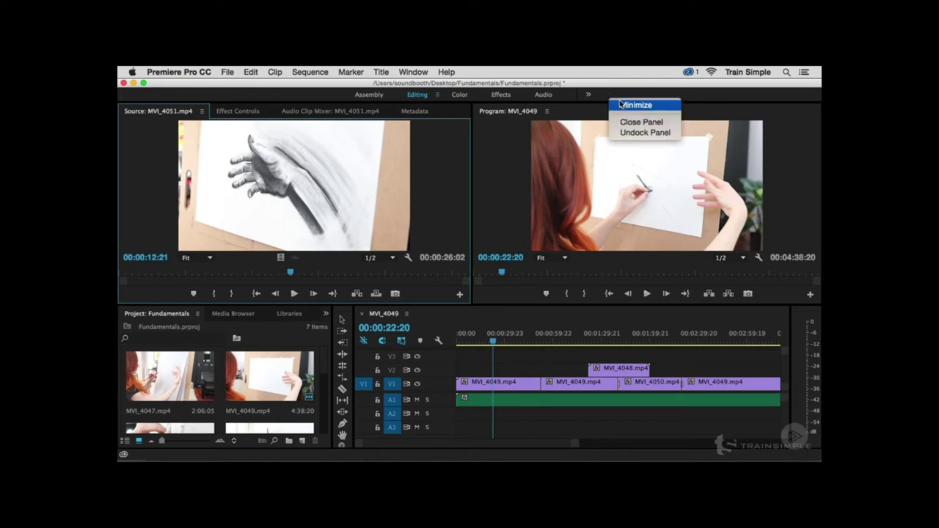
{"action": "left_click", "coordinate": [635, 105]}
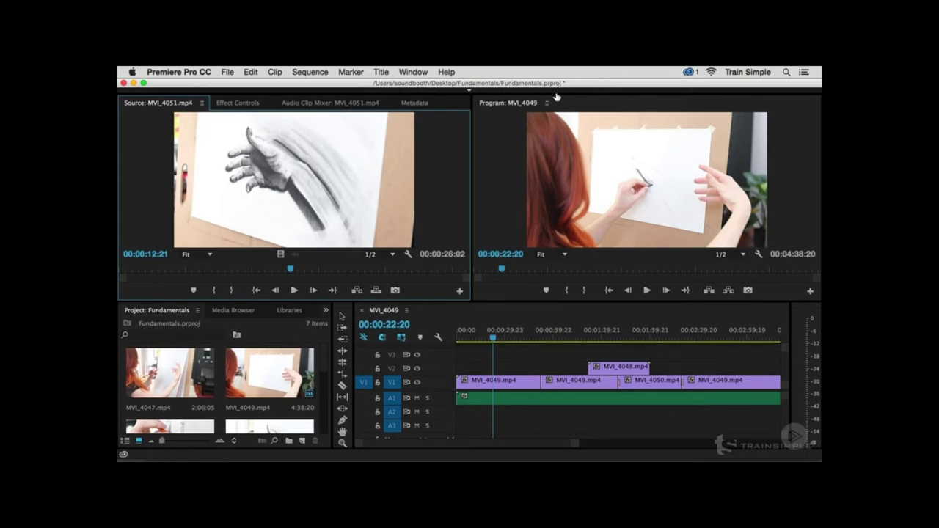
{"action": "left_click", "coordinate": [470, 92]}
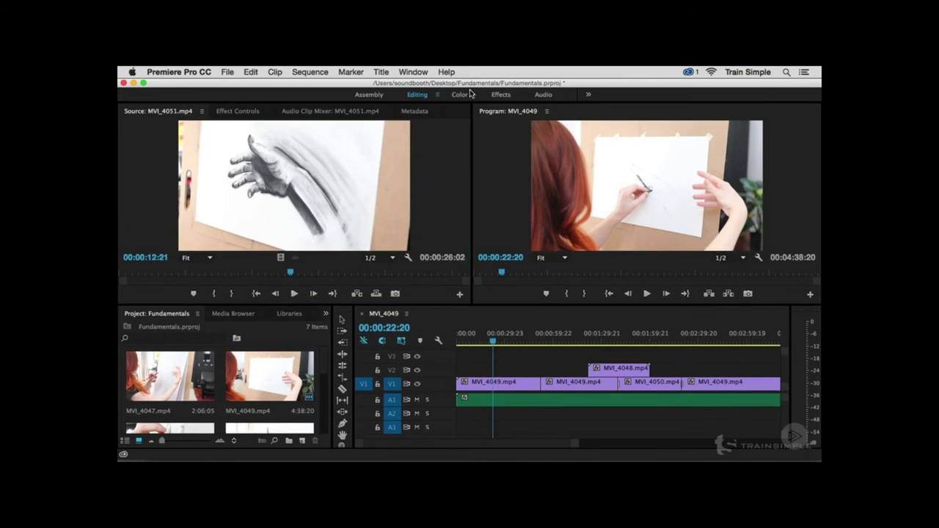
{"action": "right_click", "coordinate": [608, 98]}
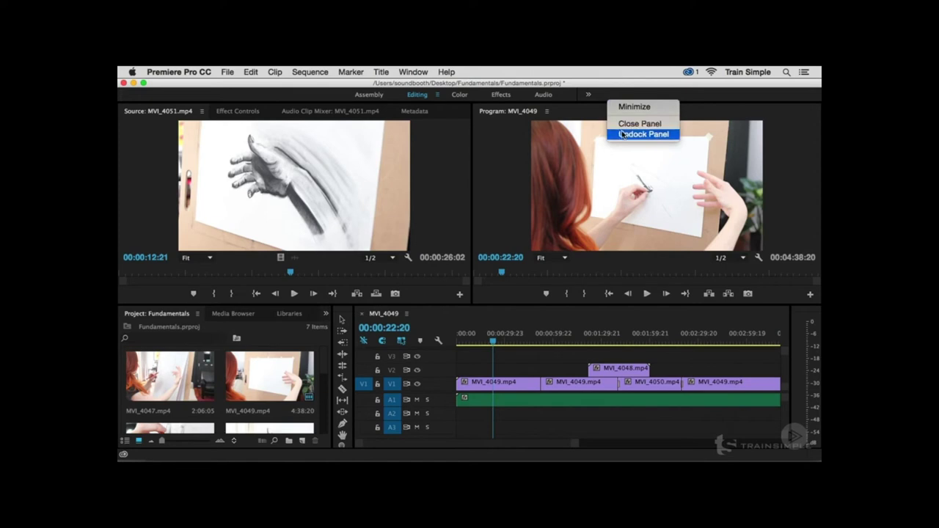
{"action": "left_click", "coordinate": [601, 99]}
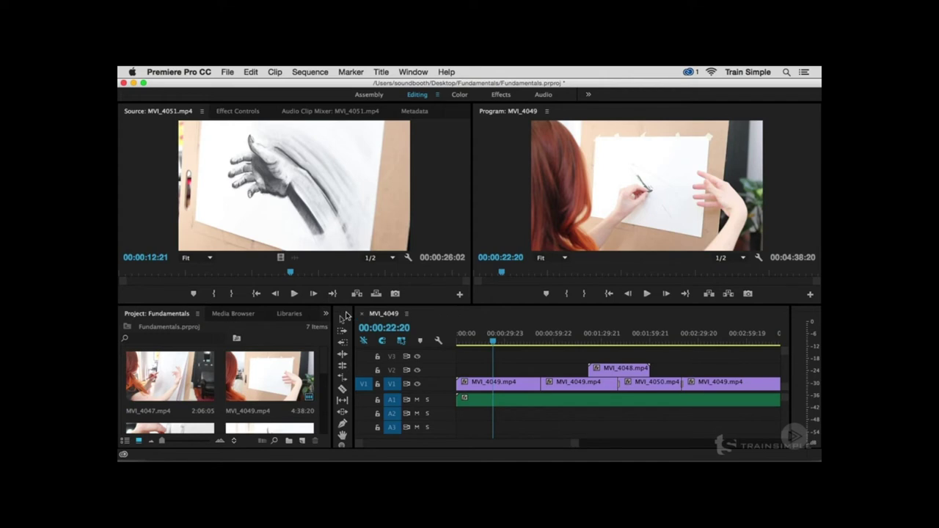
Dock the Tools panel full-width above the monitors, then shrink it so the monitors enlarge.
{"action": "left_click", "coordinate": [350, 315]}
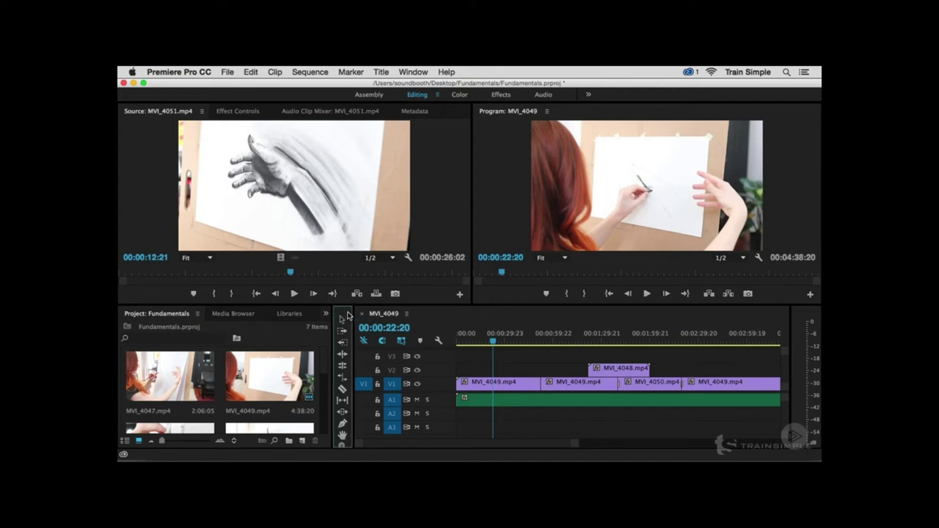
{"action": "left_click", "coordinate": [446, 317]}
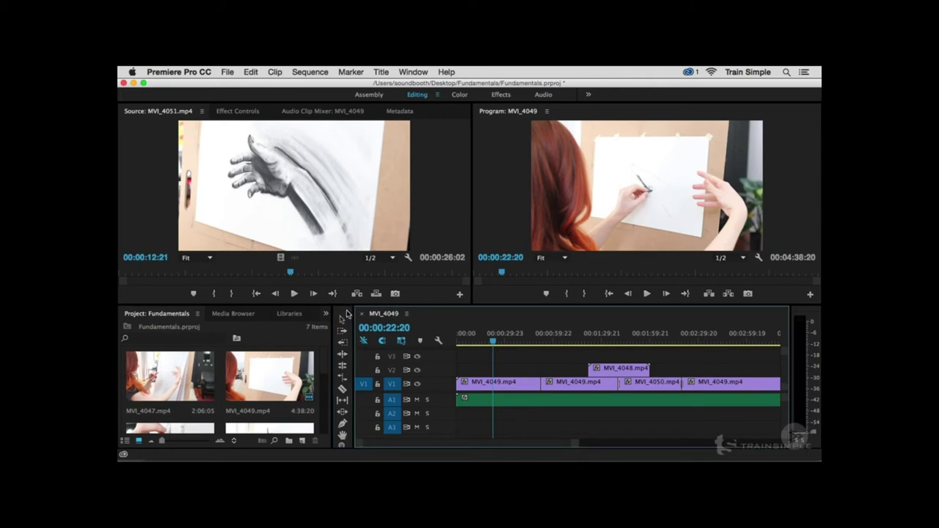
{"action": "left_click_drag", "start_coordinate": [347, 314], "coordinate": [409, 218]}
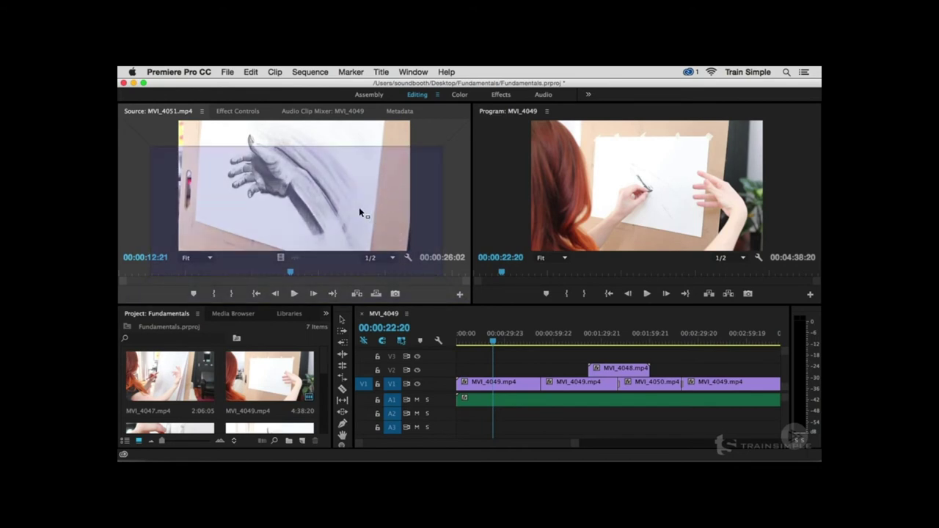
{"action": "left_click_drag", "start_coordinate": [359, 208], "coordinate": [322, 133]}
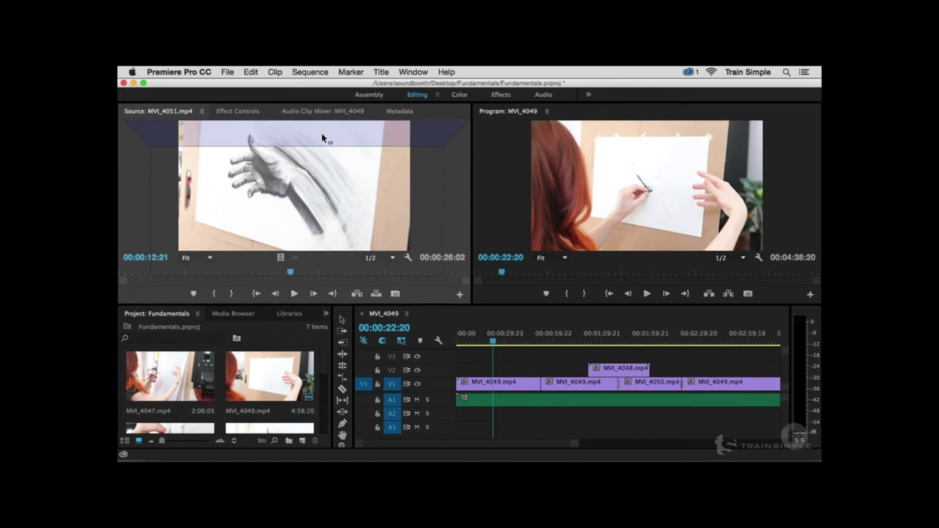
{"action": "left_click_drag", "start_coordinate": [322, 133], "coordinate": [301, 106]}
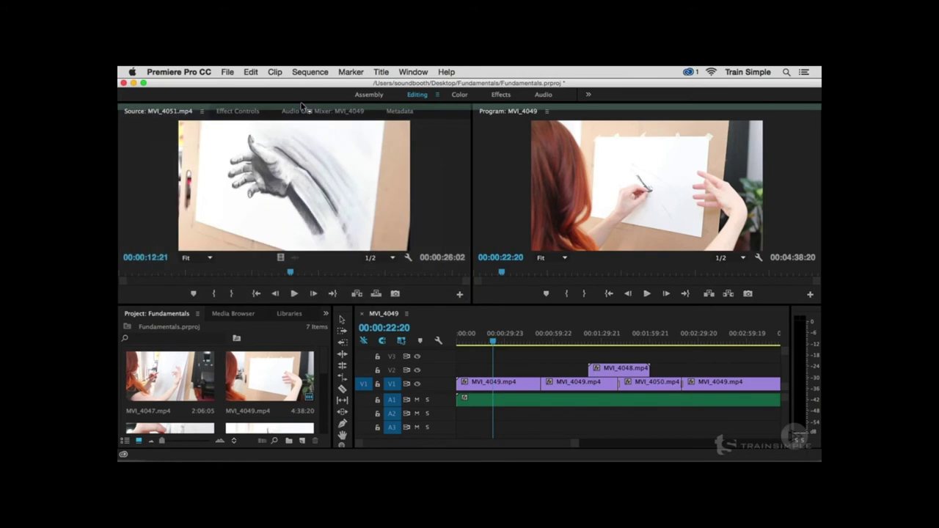
{"action": "left_click_drag", "start_coordinate": [301, 106], "coordinate": [302, 104]}
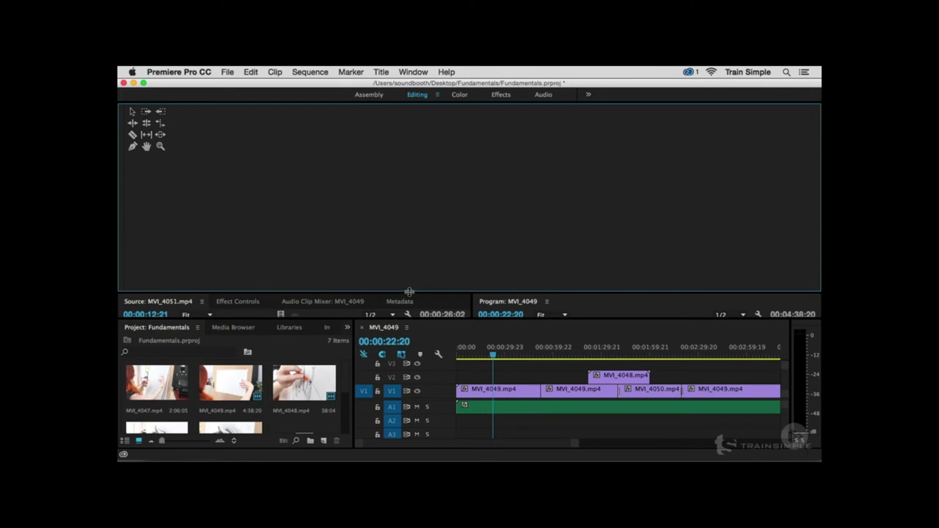
{"action": "left_click_drag", "start_coordinate": [409, 292], "coordinate": [408, 118]}
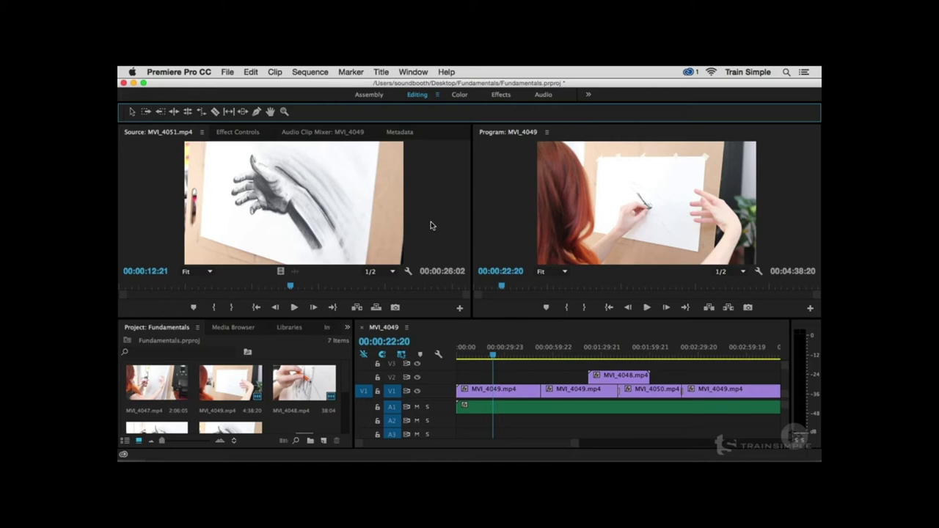
Reset the Editing workspace to its saved layout, putting the Tools panel back beside the Timeline.
{"action": "left_click", "coordinate": [420, 73]}
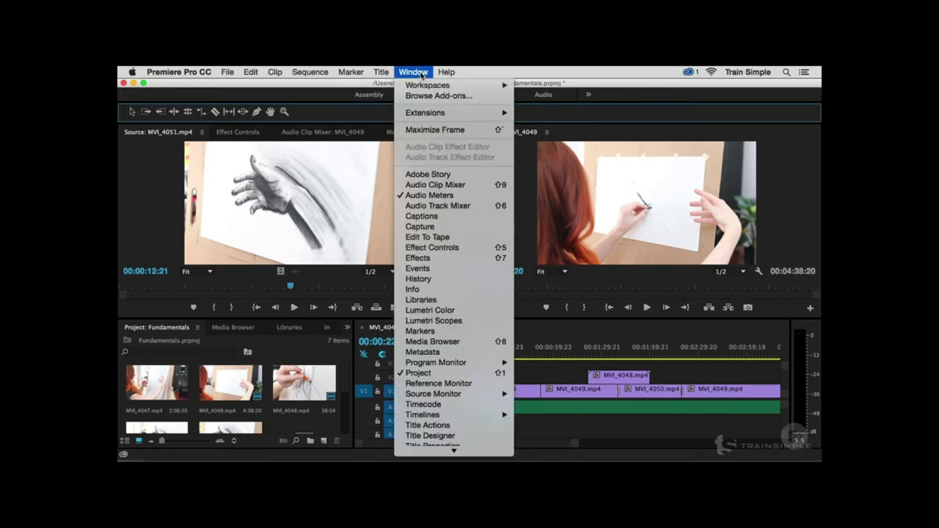
{"action": "mouse_move", "coordinate": [428, 87]}
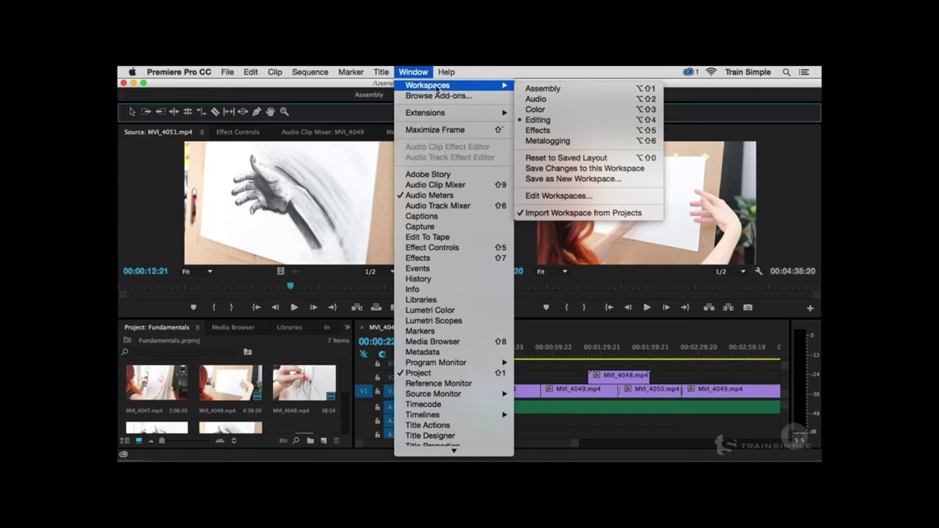
{"action": "left_click", "coordinate": [553, 159]}
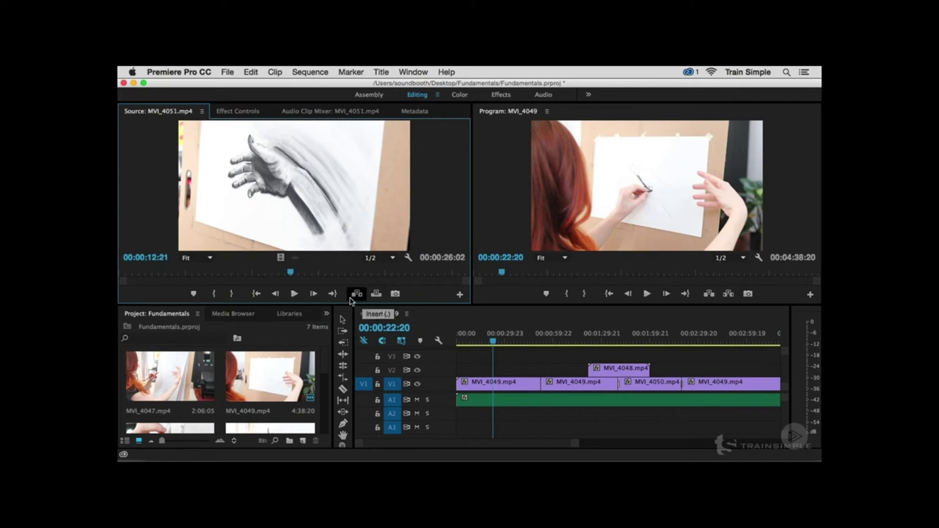
Drag the Media Browser tab onto the lower drop zone of the Source monitor.
{"action": "left_click", "coordinate": [234, 314]}
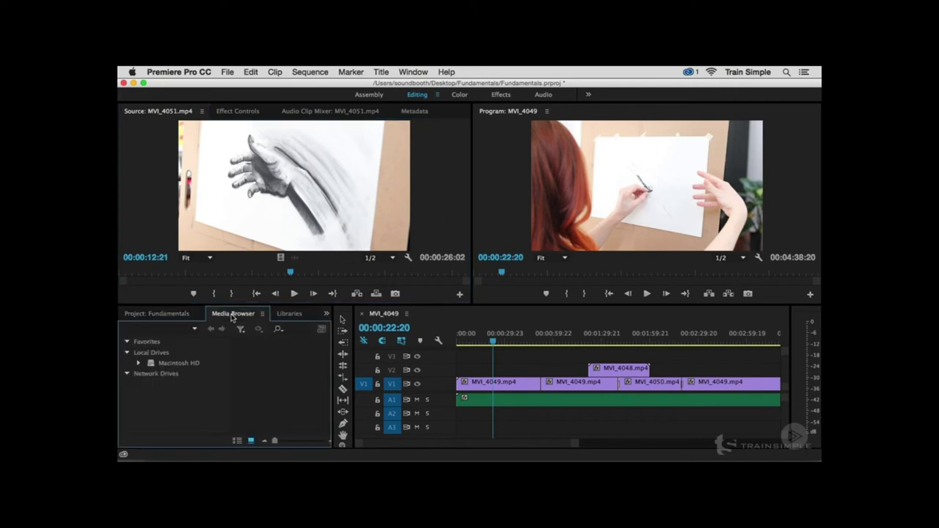
{"action": "left_click_drag", "start_coordinate": [233, 317], "coordinate": [237, 304]}
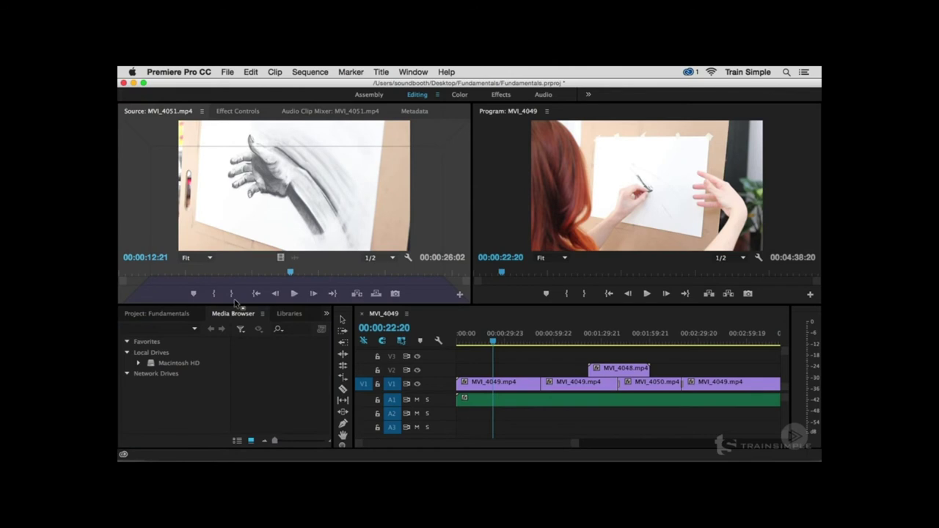
{"action": "mouse_move", "coordinate": [237, 304]}
{"action": "left_mouse_down"}
{"action": "mouse_move", "coordinate": [250, 291]}
{"action": "mouse_move", "coordinate": [232, 298]}
{"action": "mouse_move", "coordinate": [253, 301]}
{"action": "mouse_move", "coordinate": [248, 295]}
{"action": "left_mouse_up"}
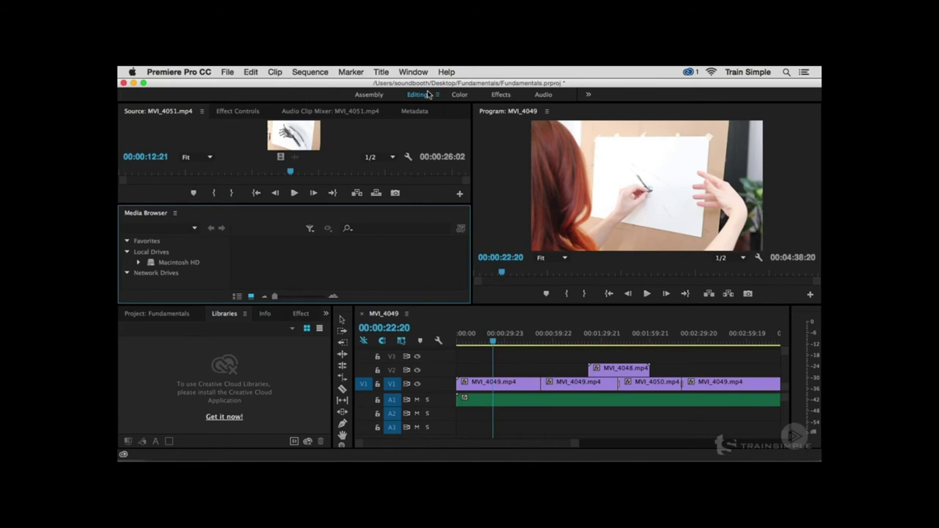
Save the current layout as a new workspace, replacing 'Untitled Workspace' with the user's name.
{"action": "left_click", "coordinate": [413, 72]}
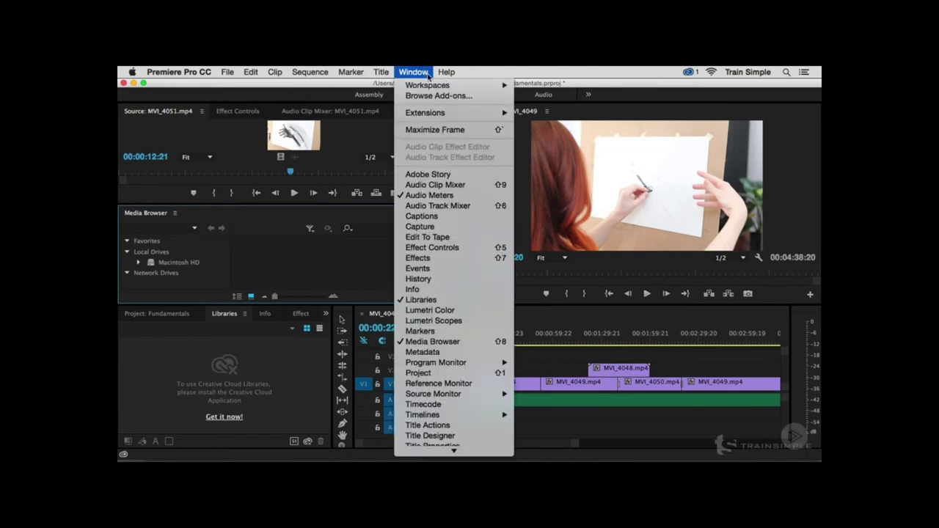
{"action": "mouse_move", "coordinate": [430, 87]}
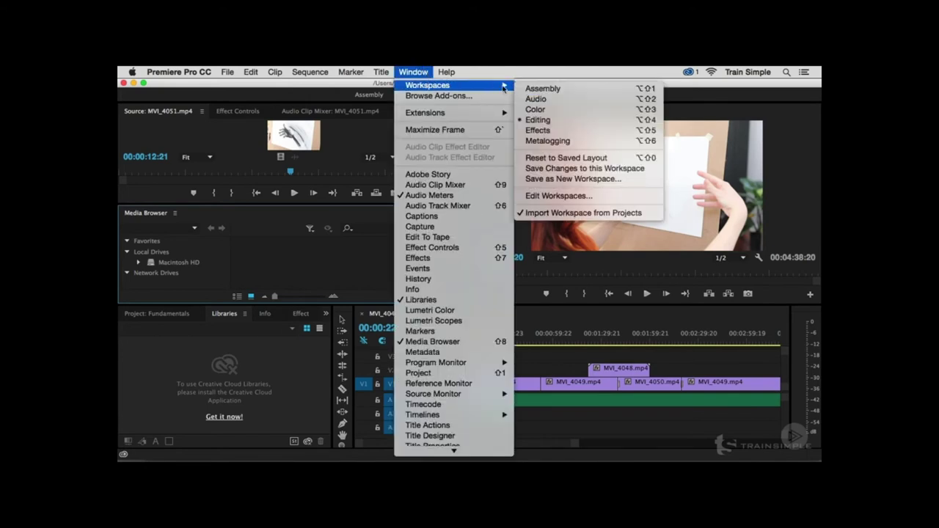
{"action": "left_click", "coordinate": [537, 179]}
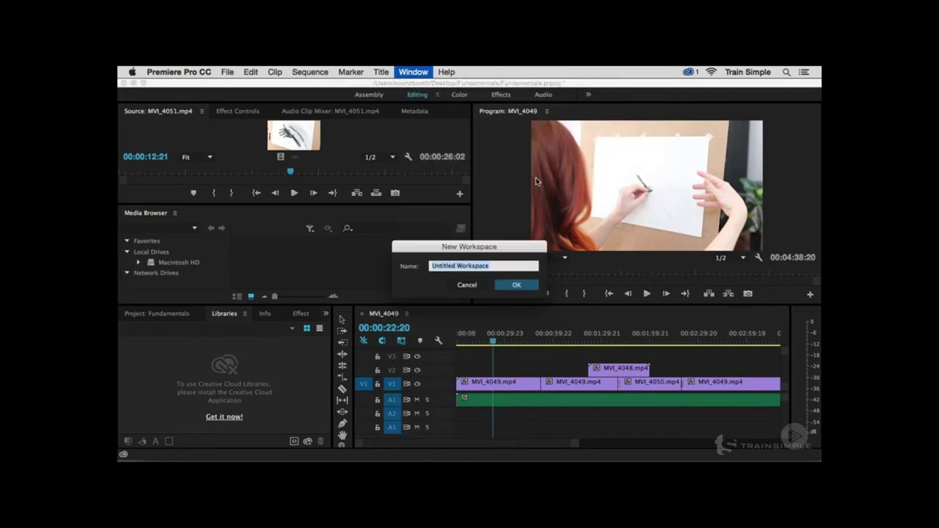
{"action": "left_click", "coordinate": [456, 266]}
{"action": "left_click_drag", "start_coordinate": [494, 265], "coordinate": [382, 268]}
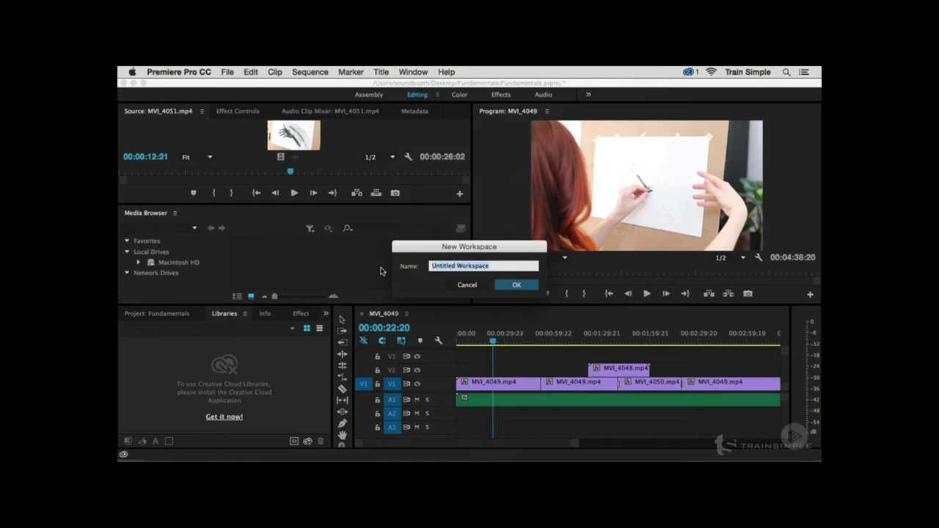
{"action": "type", "text": "Matt"}
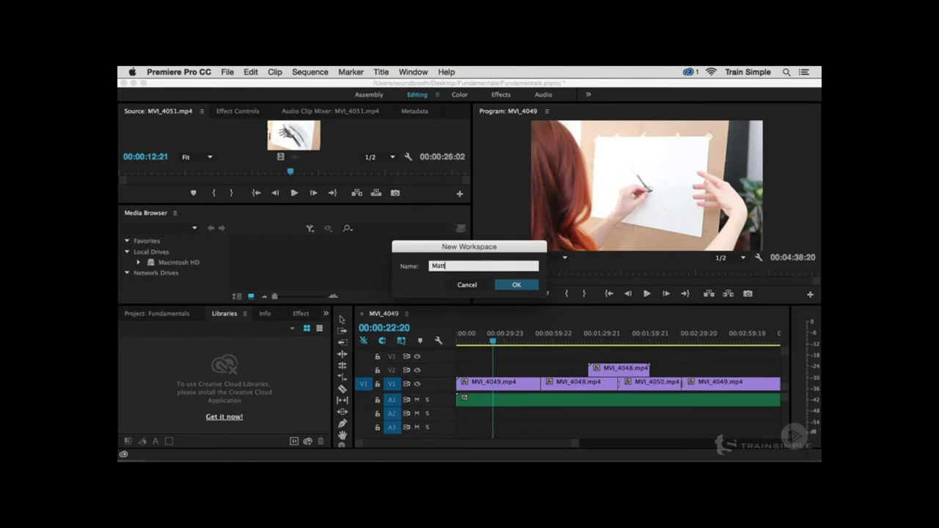
{"action": "type", "text": "'s"}
{"action": "left_click", "coordinate": [513, 287]}
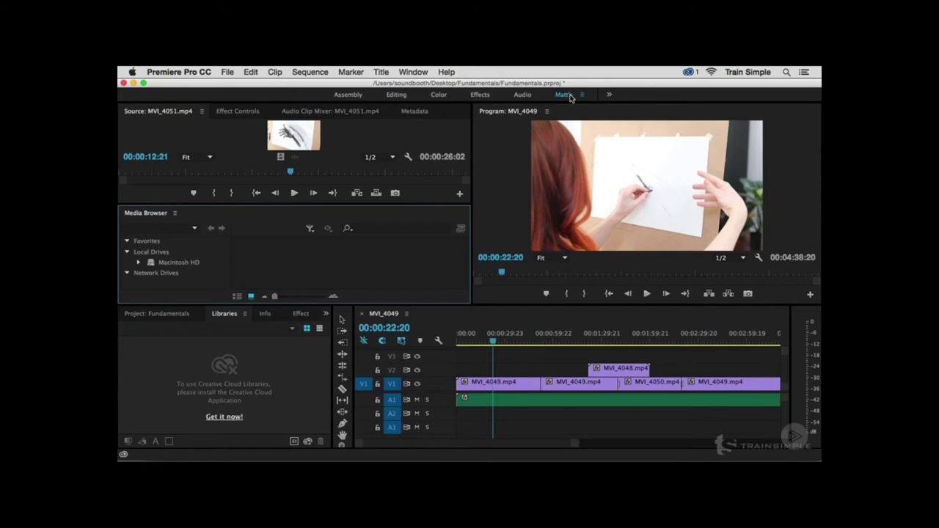
Switch from Editing to the custom workspace and back to Editing.
{"action": "left_click", "coordinate": [397, 96]}
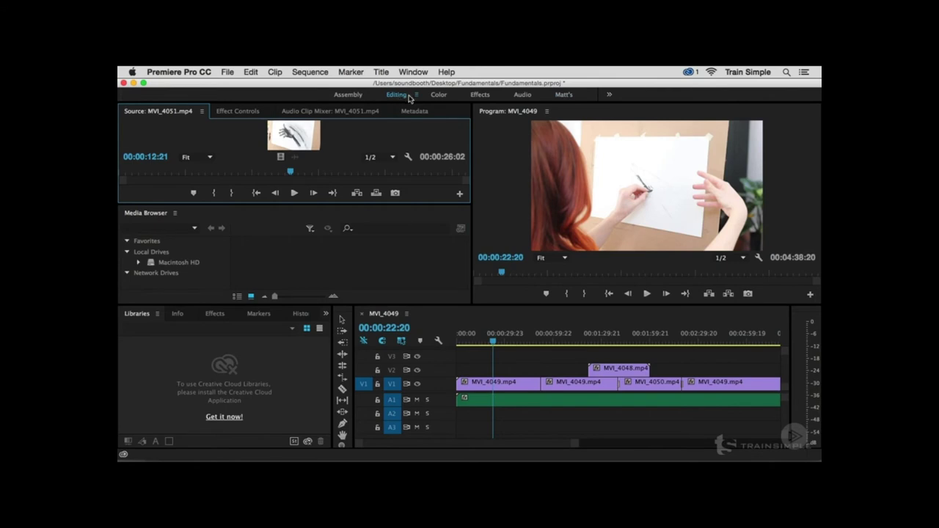
{"action": "left_click", "coordinate": [563, 96]}
{"action": "left_click", "coordinate": [397, 95]}
Reset Editing to its saved layout, toggle to the custom workspace and back, and reopen Workspaces.
{"action": "left_click", "coordinate": [414, 73]}
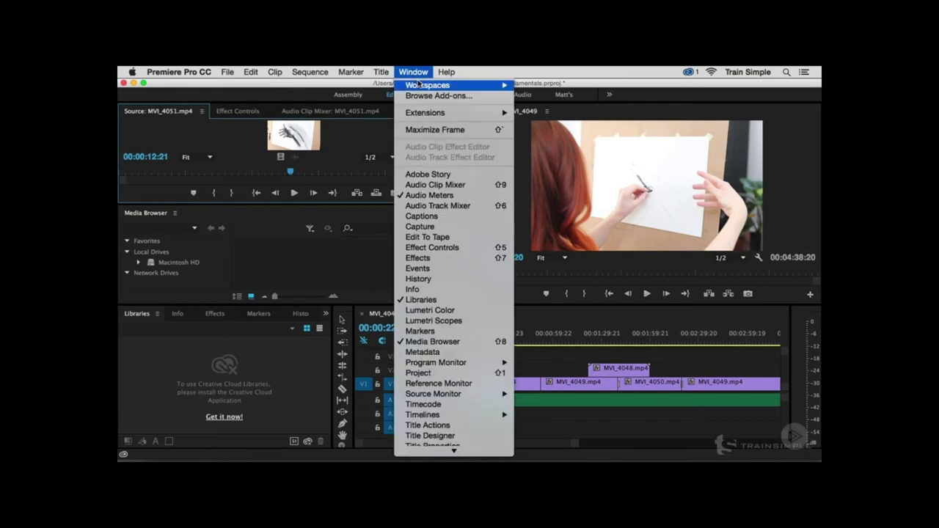
{"action": "mouse_move", "coordinate": [422, 85]}
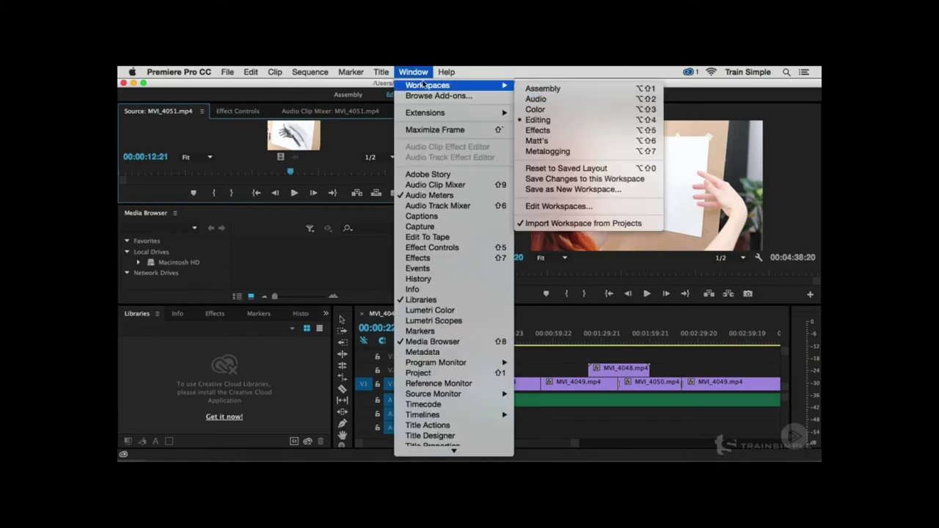
{"action": "left_click", "coordinate": [567, 169]}
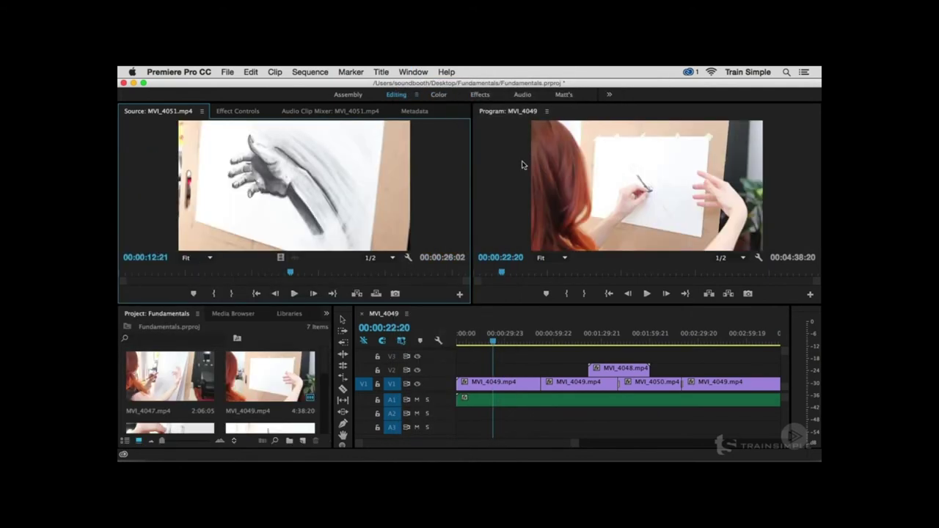
{"action": "left_click", "coordinate": [563, 96]}
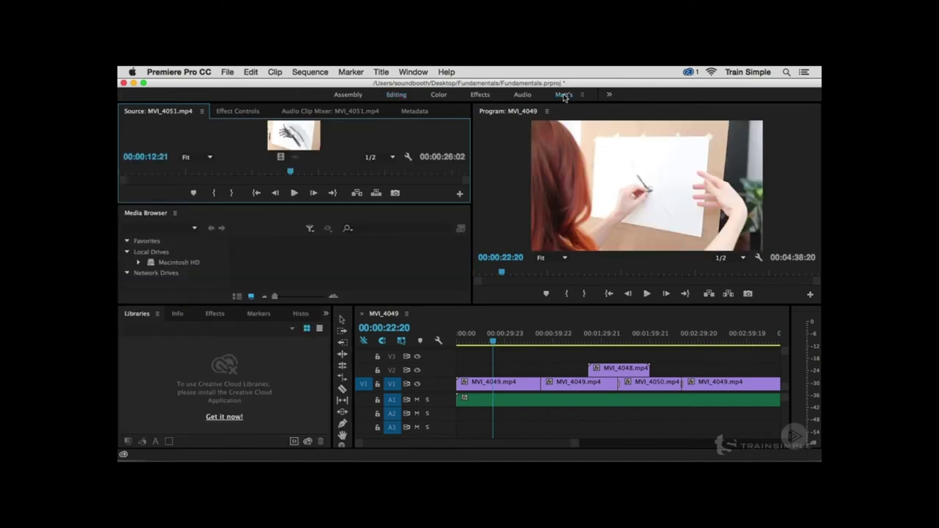
{"action": "left_click", "coordinate": [396, 95]}
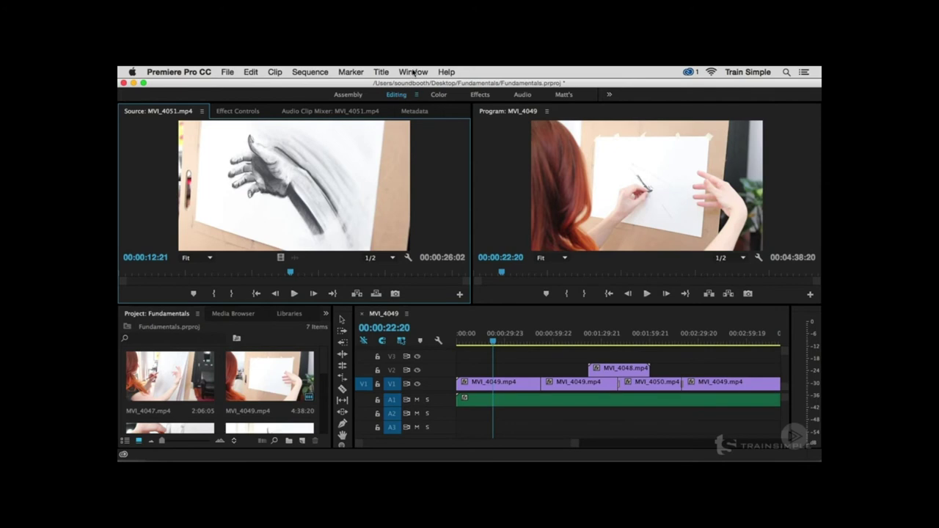
{"action": "left_click", "coordinate": [414, 72]}
{"action": "mouse_move", "coordinate": [415, 86]}
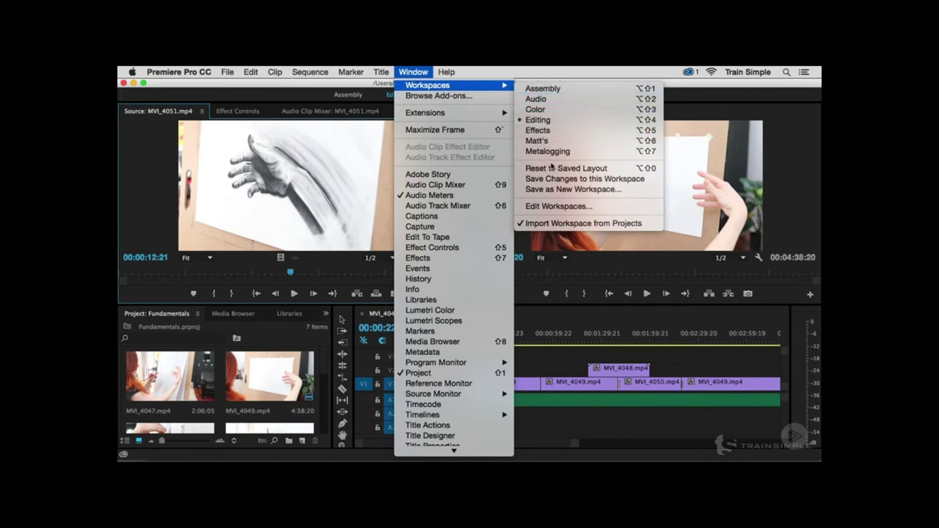
Delete the custom workspace in the Edit Workspaces dialog and confirm with OK.
{"action": "left_click", "coordinate": [554, 207]}
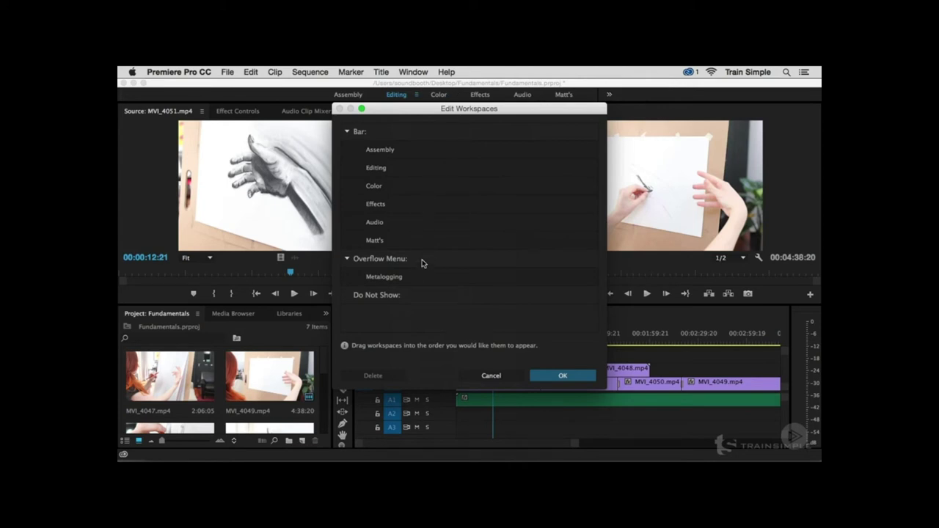
{"action": "left_click", "coordinate": [397, 241]}
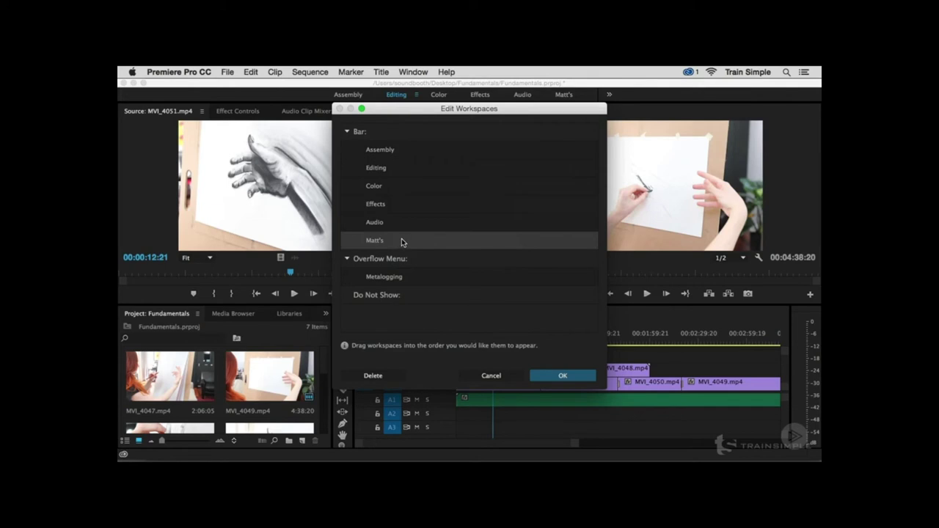
{"action": "left_click", "coordinate": [374, 376]}
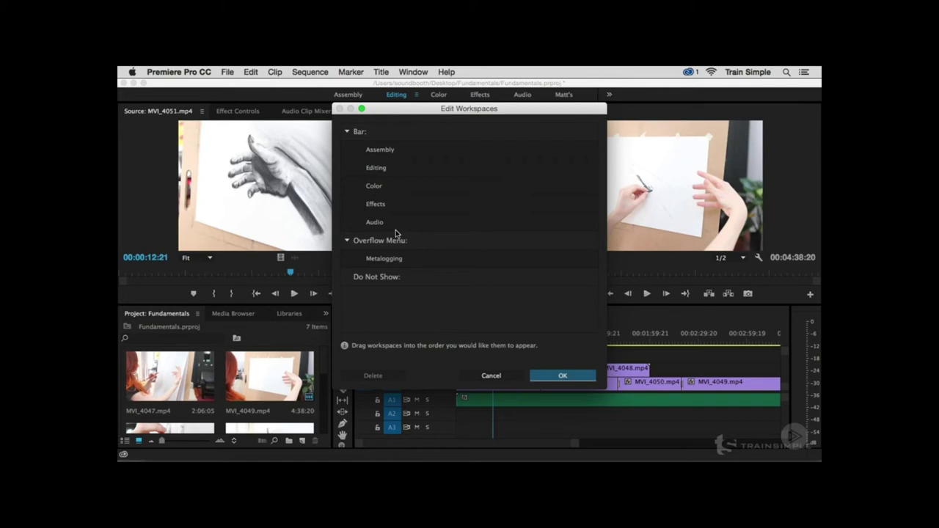
{"action": "left_click", "coordinate": [550, 377]}
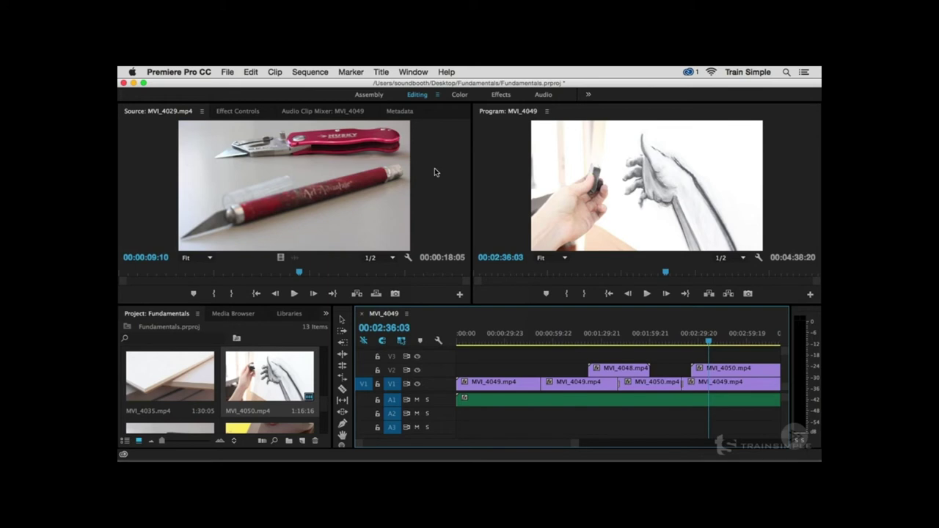
Open the General page of the Preferences from the Premiere Pro CC menu.
{"action": "left_click", "coordinate": [193, 73]}
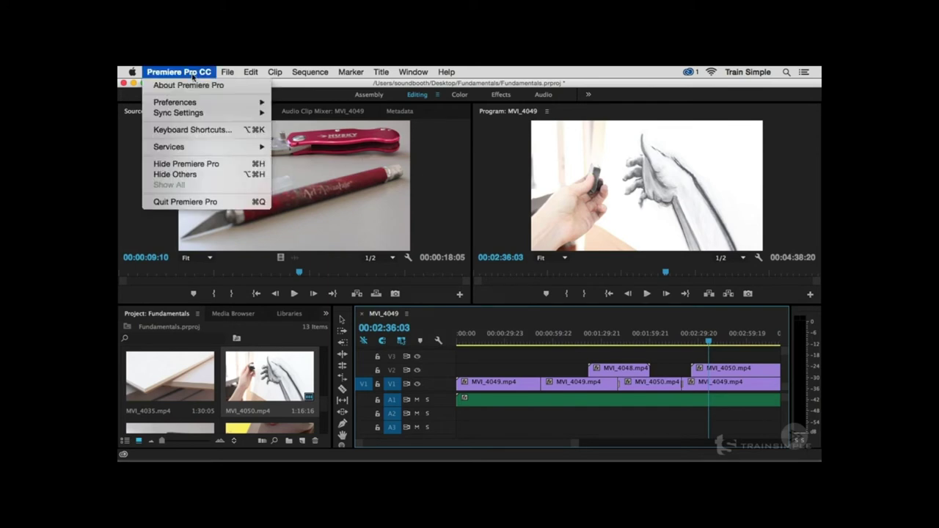
{"action": "mouse_move", "coordinate": [197, 106]}
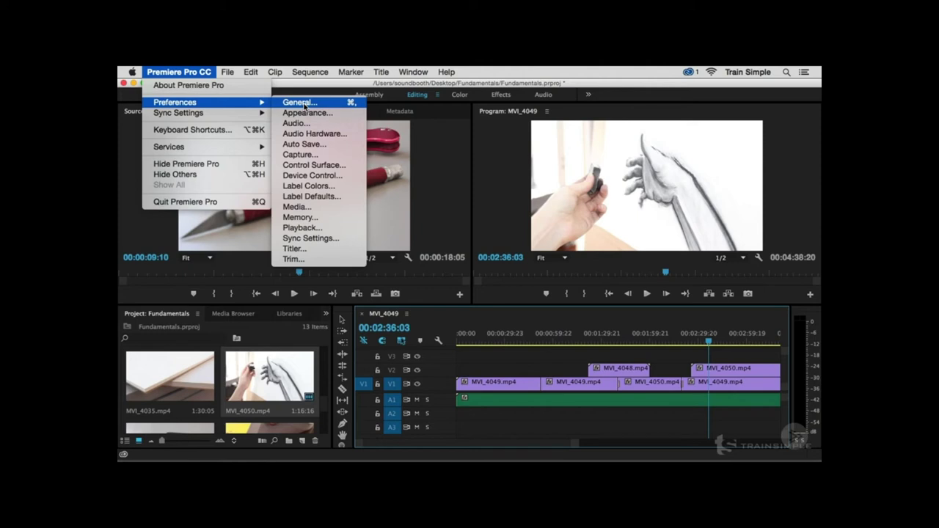
{"action": "left_click", "coordinate": [302, 103]}
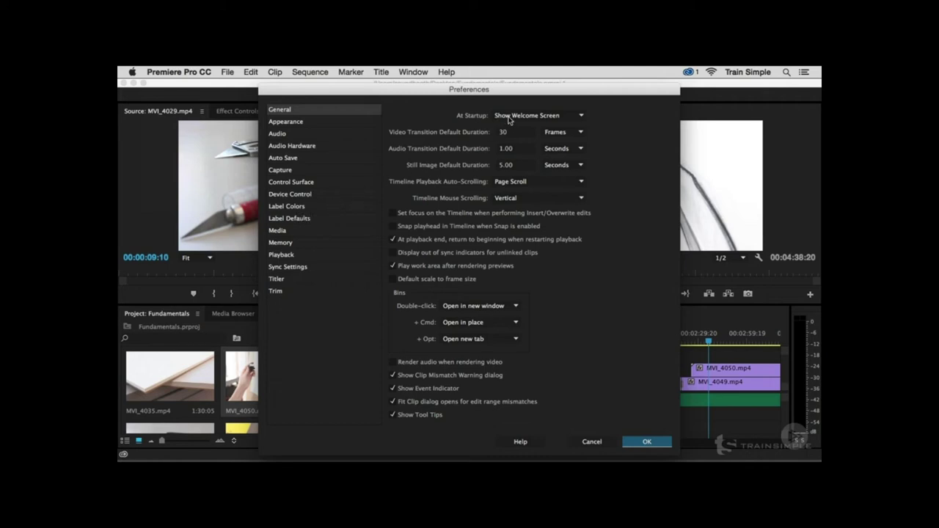
Leave At Startup on Show Welcome Screen and cancel the Preferences dialog.
{"action": "left_click", "coordinate": [509, 119]}
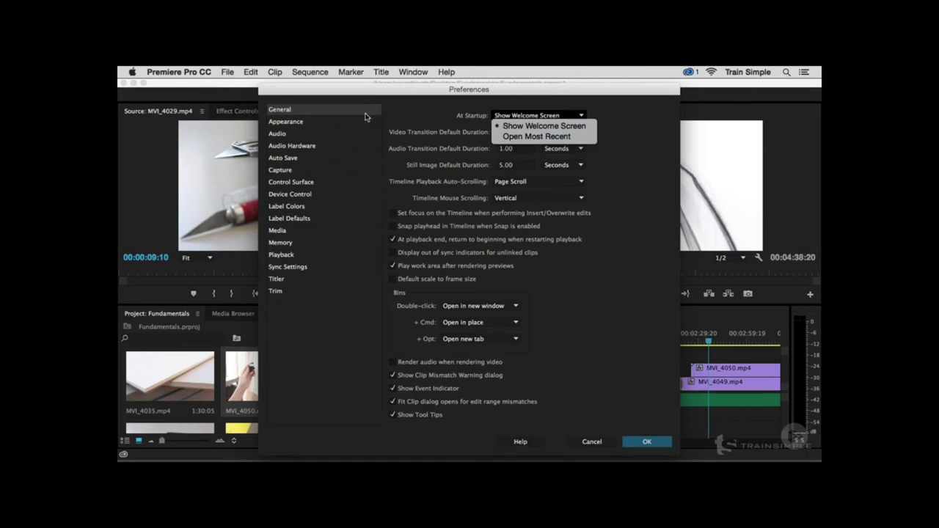
{"action": "left_click", "coordinate": [404, 116]}
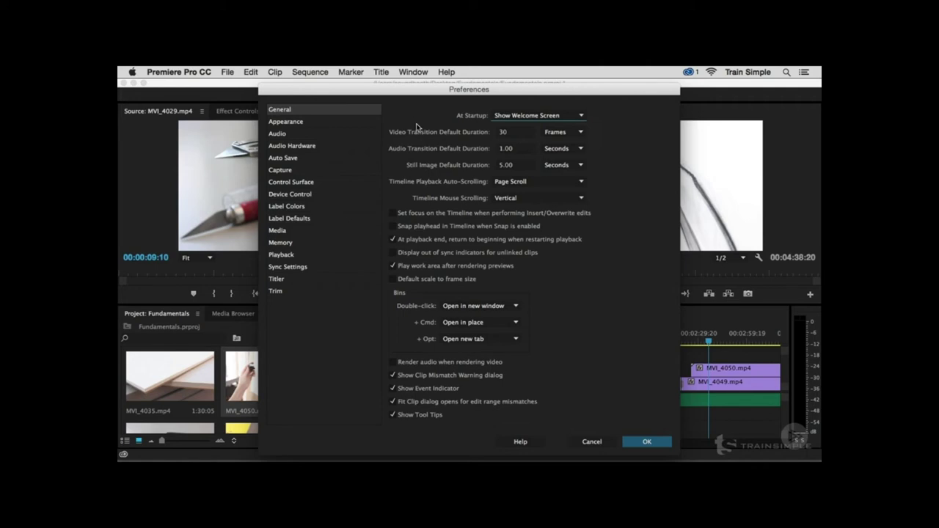
{"action": "left_click", "coordinate": [585, 442]}
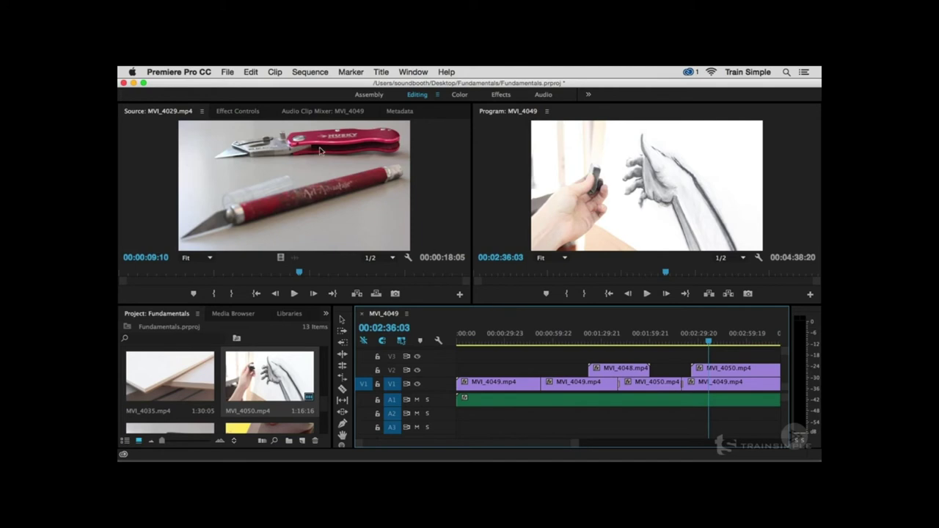
Open File > Project Settings > General, showing the Mercury Playback Engine GPU Acceleration renderer.
{"action": "left_click", "coordinate": [229, 72]}
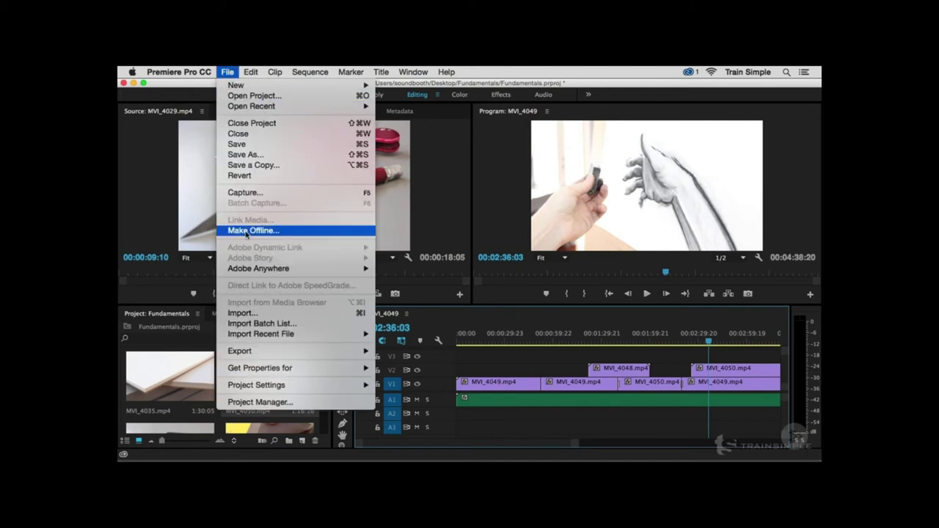
{"action": "mouse_move", "coordinate": [262, 389]}
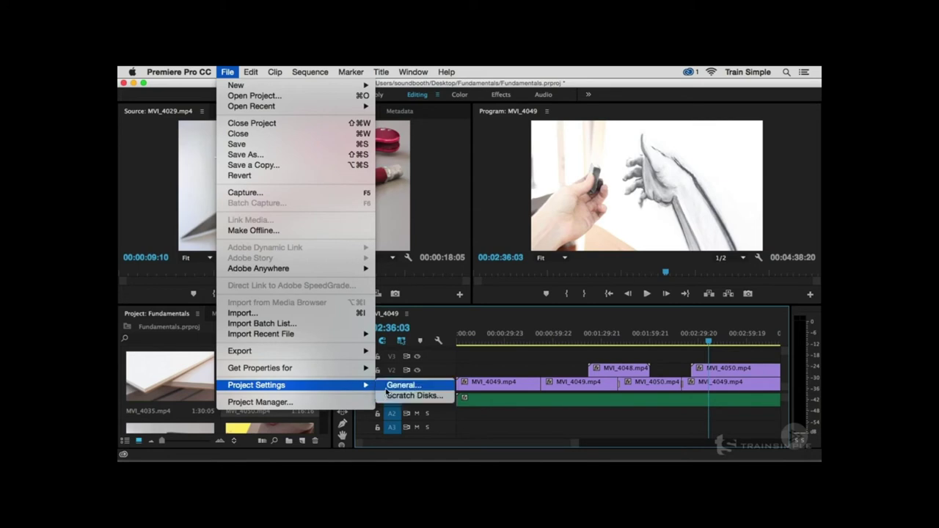
{"action": "left_click", "coordinate": [388, 387]}
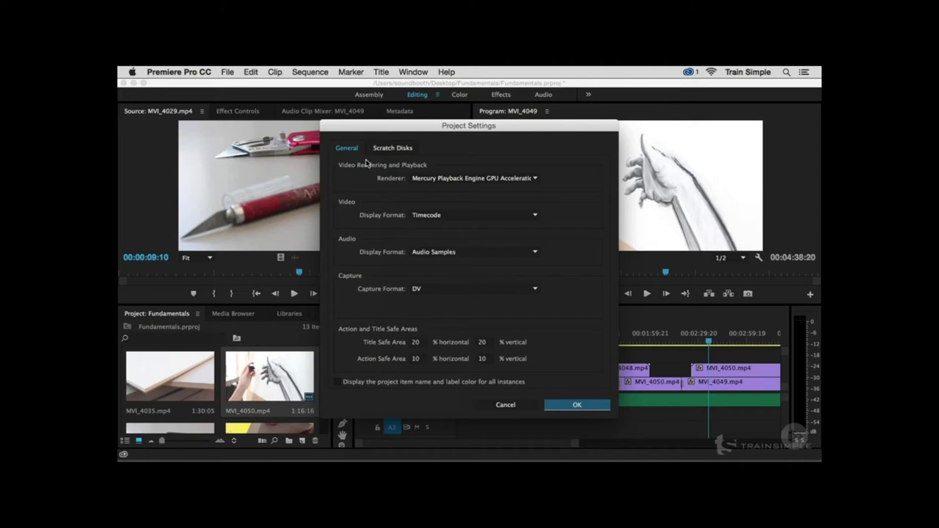
Review the Scratch Disks paths, all Same as Project, and cancel Project Settings unchanged.
{"action": "left_click", "coordinate": [381, 153]}
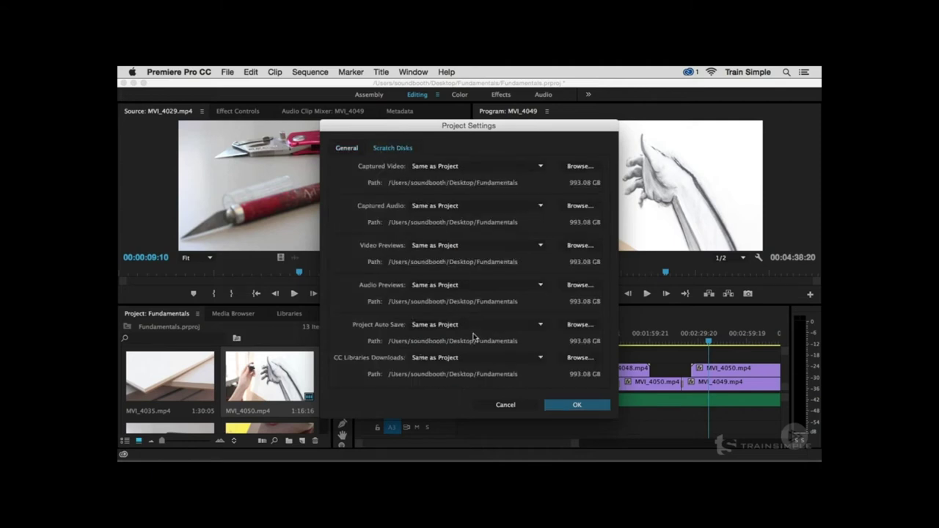
{"action": "left_click", "coordinate": [497, 405]}
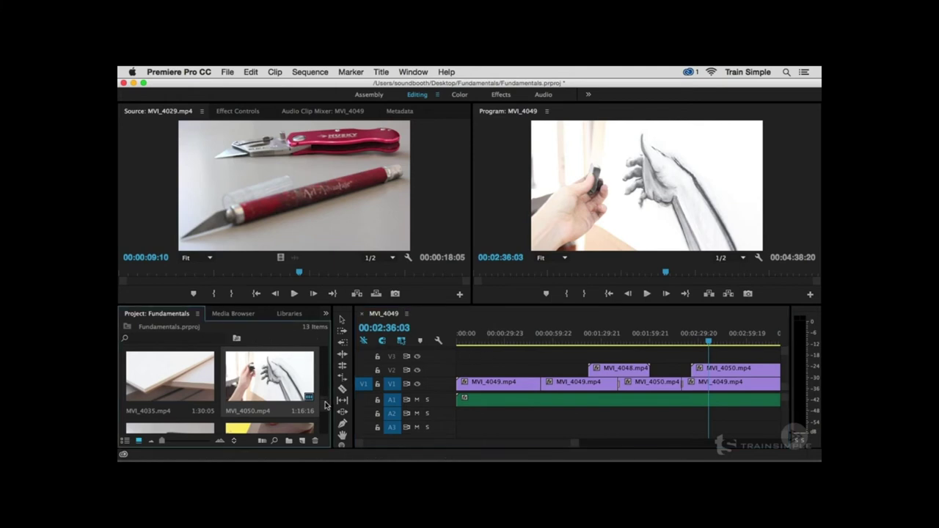
Focus the MVI_4049 sequence in the Timeline and open the Sequence menu.
{"action": "scroll", "coordinate": [327, 406], "scroll_direction": "down", "scroll_amount": 5}
{"action": "scroll", "coordinate": [327, 376], "scroll_direction": "up", "scroll_amount": 3}
{"action": "scroll", "coordinate": [327, 377], "scroll_direction": "down", "scroll_amount": 3}
{"action": "left_click_drag", "start_coordinate": [328, 377], "coordinate": [323, 398]}
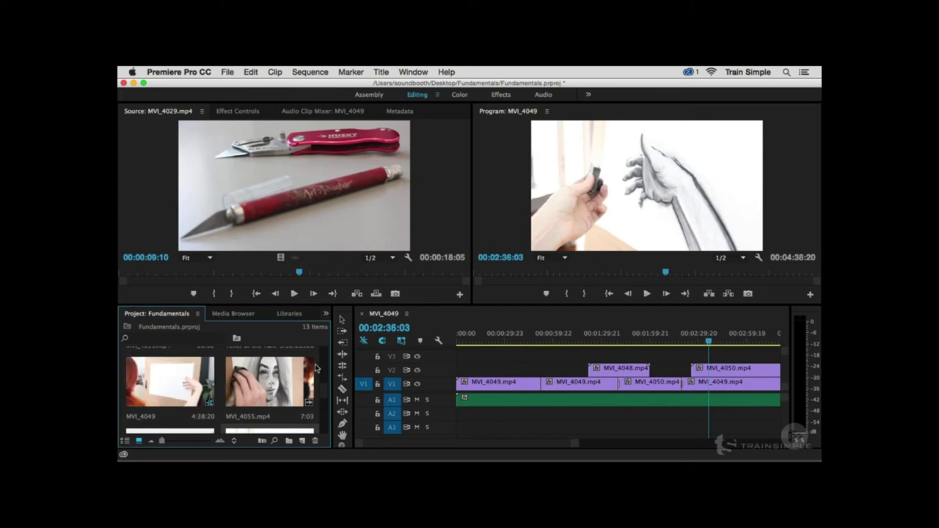
{"action": "left_click", "coordinate": [465, 315]}
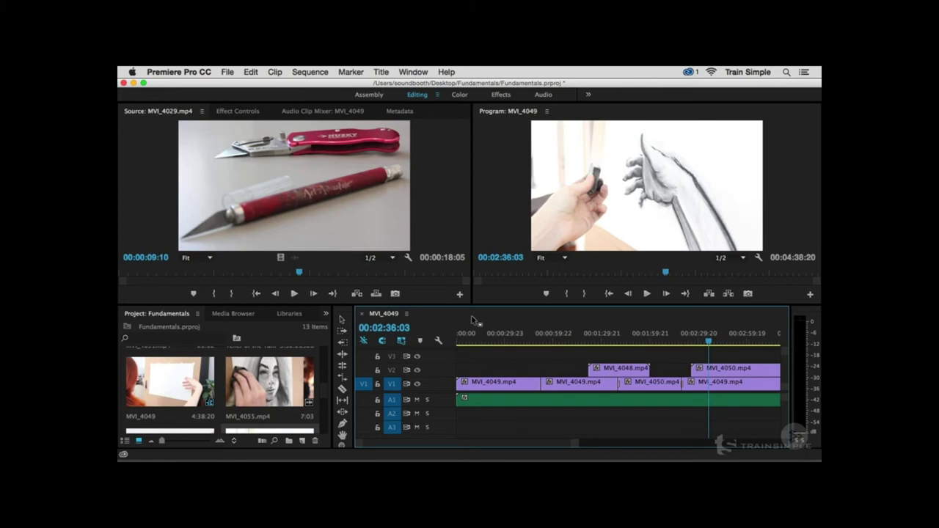
{"action": "left_click", "coordinate": [311, 72]}
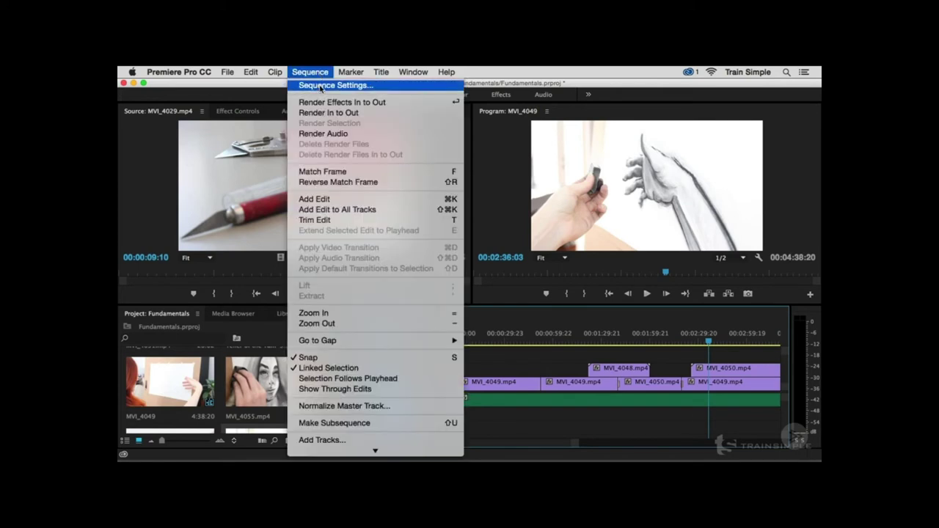
Open the MVI_4049 Sequence Settings and keep the pixel aspect ratio at Square Pixels (1.0).
{"action": "left_click", "coordinate": [321, 87]}
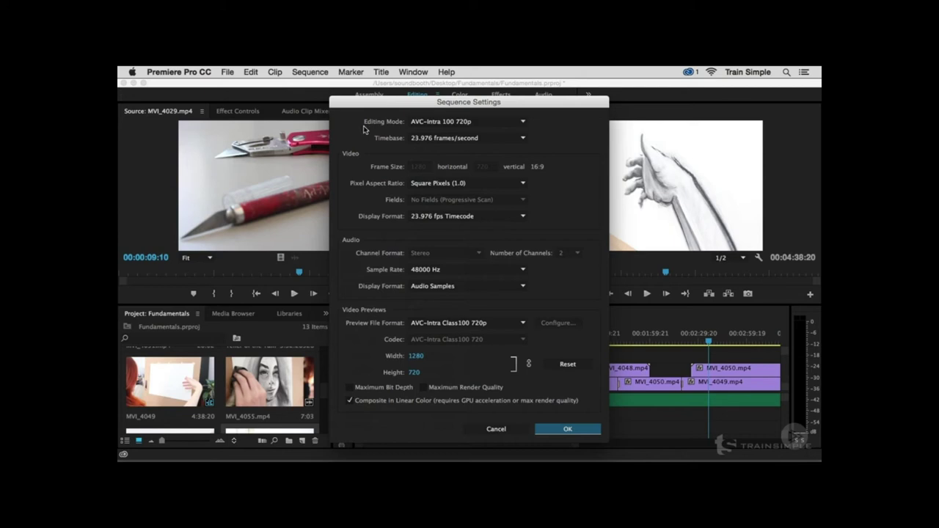
{"action": "left_click", "coordinate": [428, 185]}
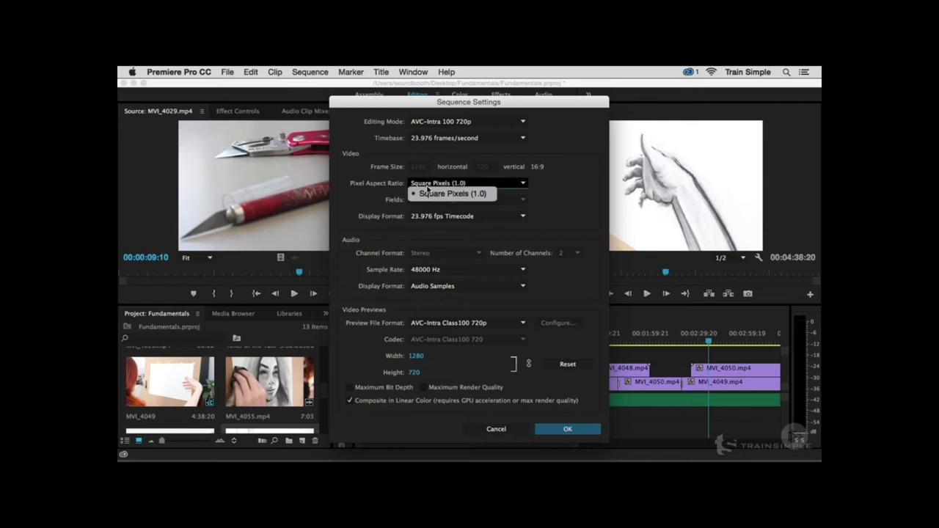
{"action": "left_click", "coordinate": [429, 193]}
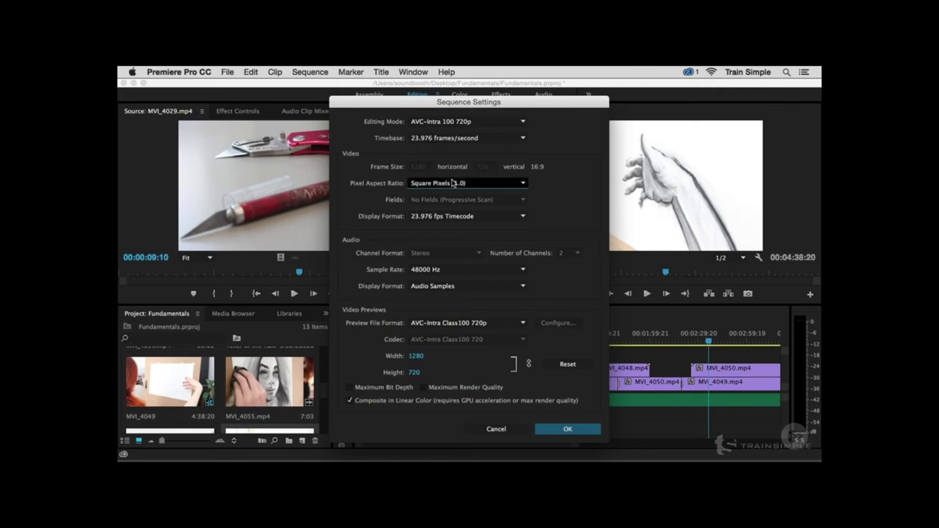
Cancel Sequence Settings, browse the Premiere Pro CC, File and Sequence menus, then open the Project panel menu.
{"action": "left_click", "coordinate": [484, 429]}
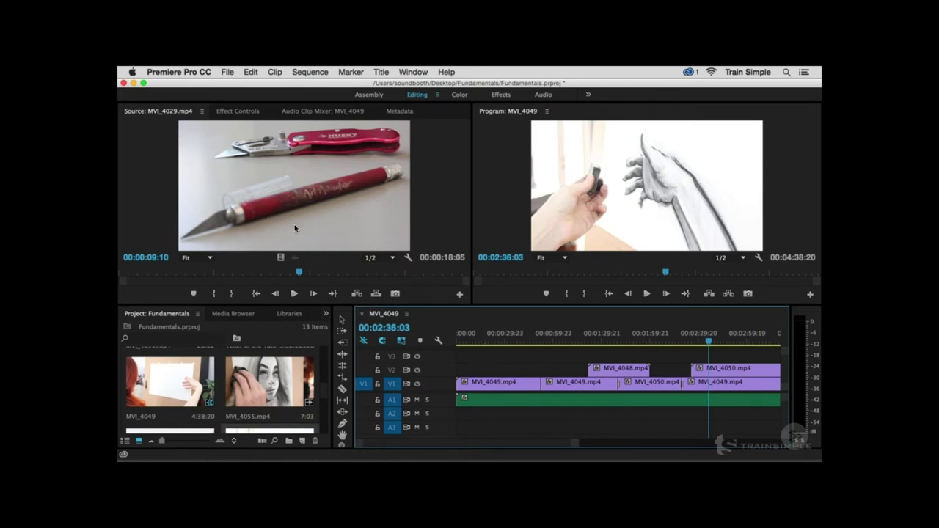
{"action": "left_click", "coordinate": [193, 73]}
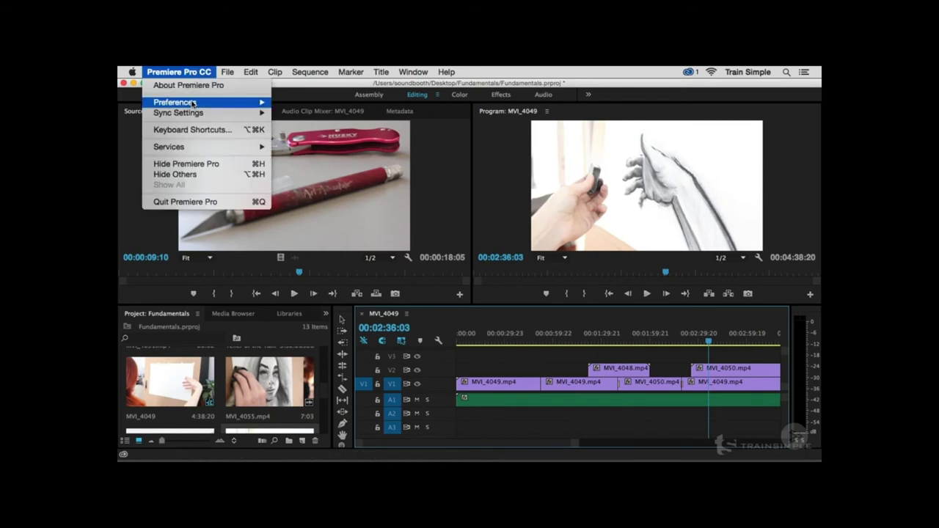
{"action": "left_click", "coordinate": [183, 71]}
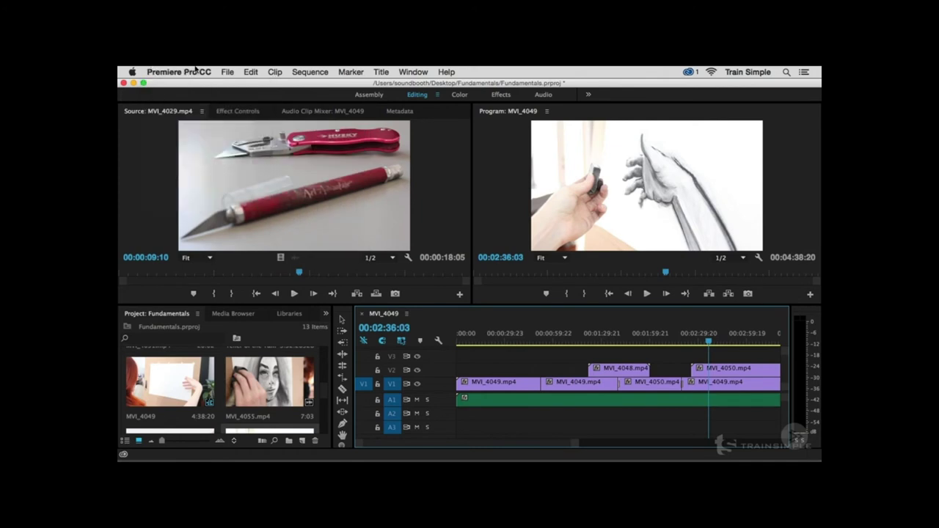
{"action": "left_click", "coordinate": [227, 70]}
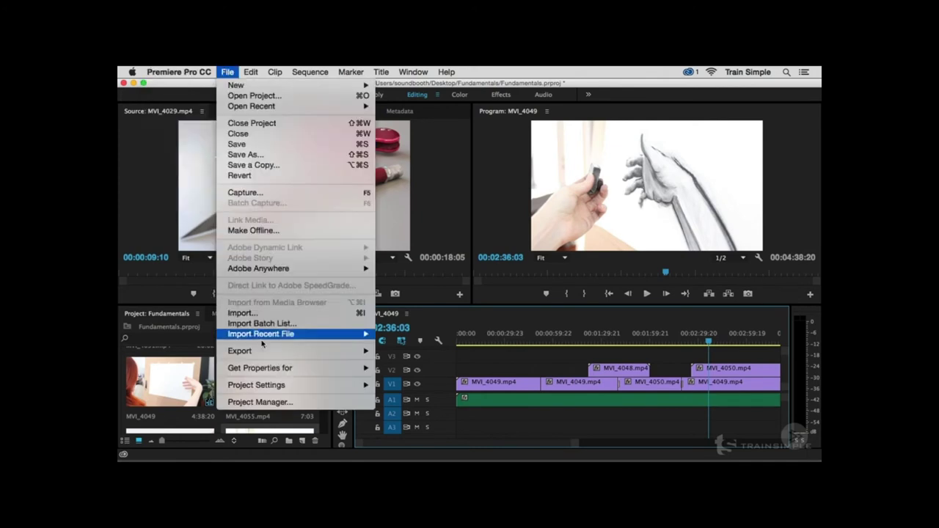
{"action": "left_click", "coordinate": [309, 72]}
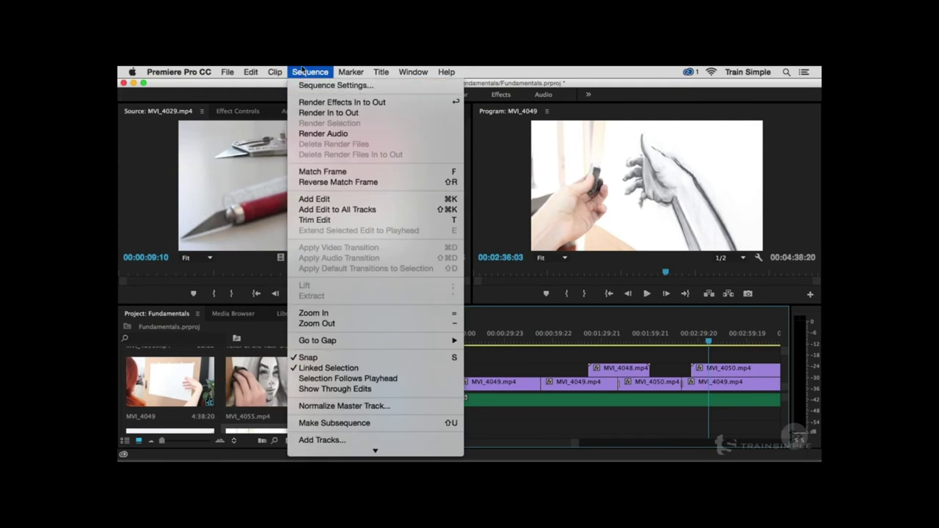
{"action": "left_click", "coordinate": [301, 69]}
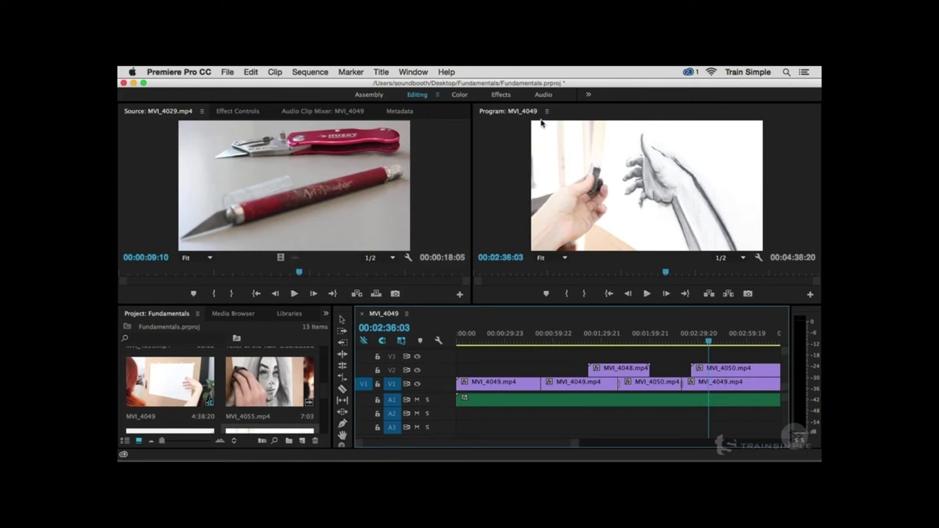
{"action": "left_click", "coordinate": [198, 316]}
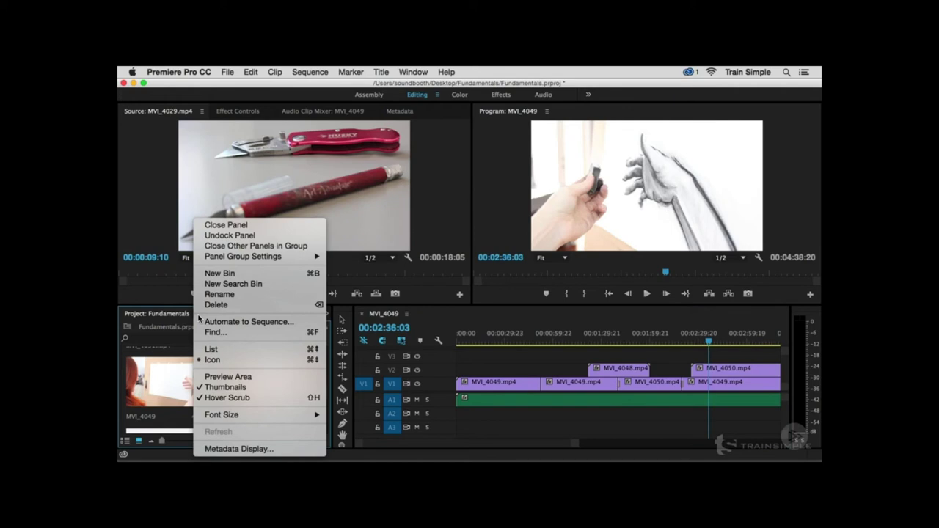
Switch the Project panel to List view, enable Preview Area, and preview MVI_4047.mp4.
{"action": "left_click", "coordinate": [212, 350]}
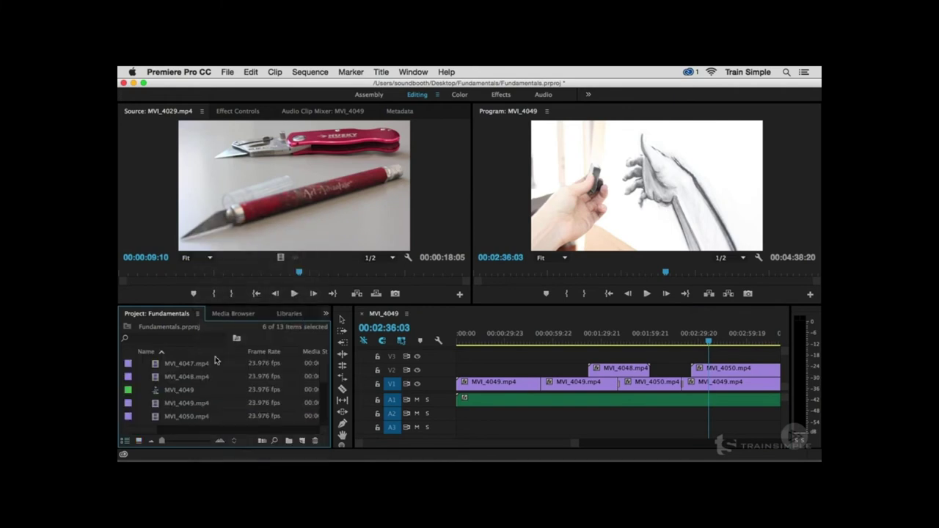
{"action": "scroll", "coordinate": [282, 394], "scroll_direction": "up", "scroll_amount": 2}
{"action": "scroll", "coordinate": [282, 394], "scroll_direction": "down", "scroll_amount": 2}
{"action": "left_click", "coordinate": [197, 315]}
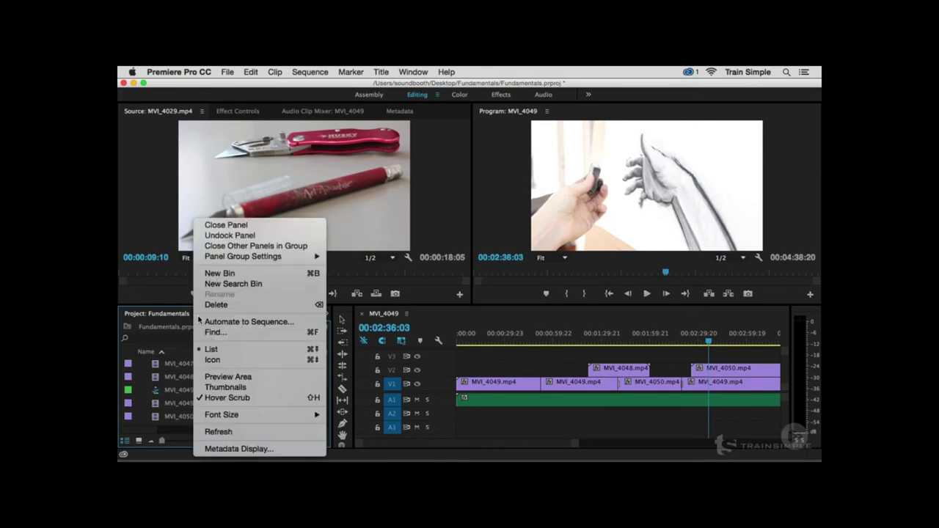
{"action": "left_click", "coordinate": [215, 377]}
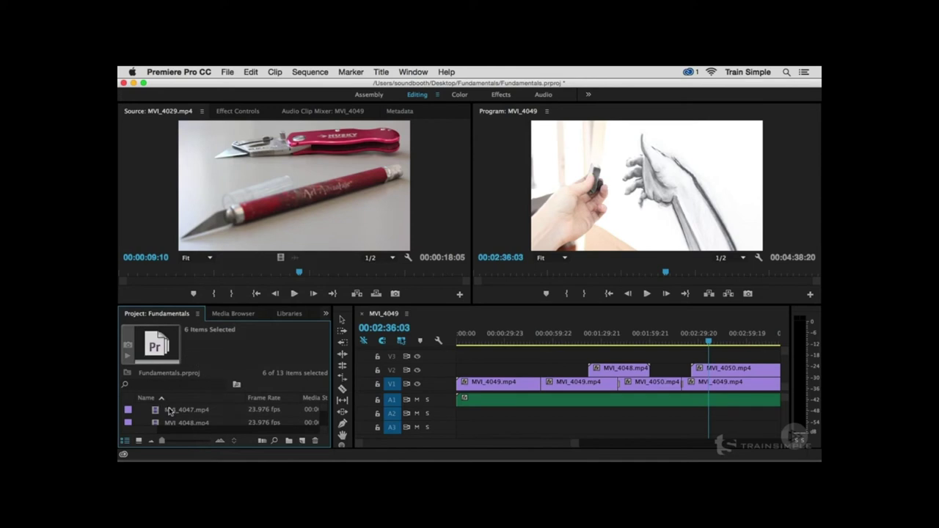
{"action": "left_click", "coordinate": [169, 409]}
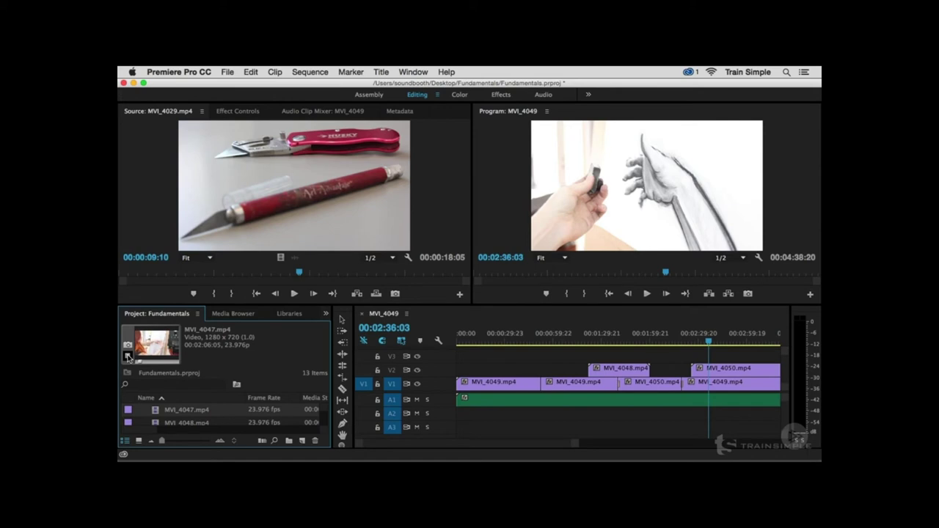
Return the Project panel to Icon view and turn Preview Area off.
{"action": "left_click", "coordinate": [196, 314]}
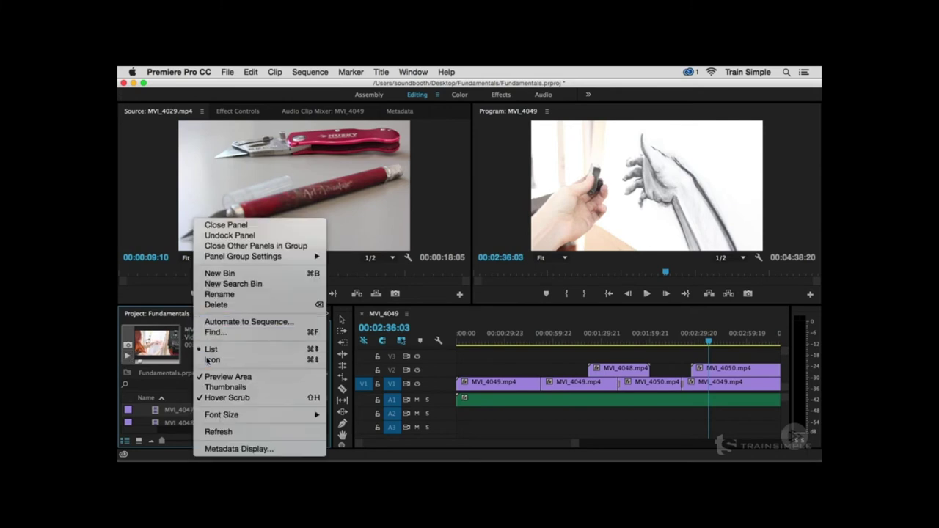
{"action": "left_click", "coordinate": [209, 359]}
{"action": "left_click", "coordinate": [196, 314]}
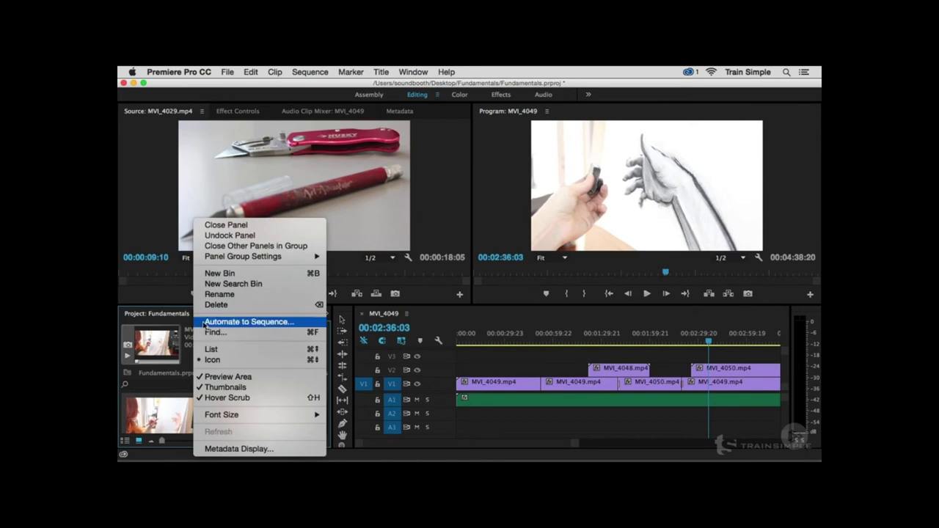
{"action": "left_click", "coordinate": [215, 376]}
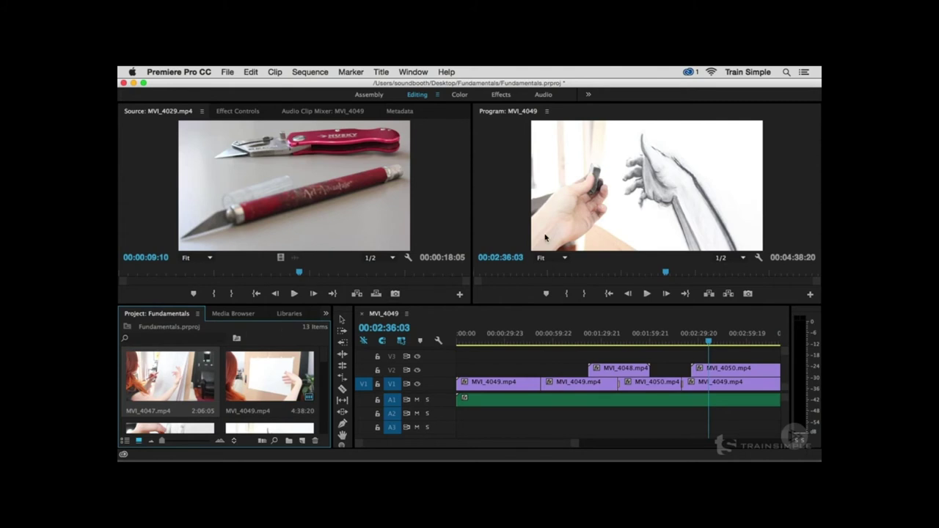
Dismiss the Program monitor menu, step back to 00:02:36:01, and cancel the Button Editor.
{"action": "right_click", "coordinate": [512, 207]}
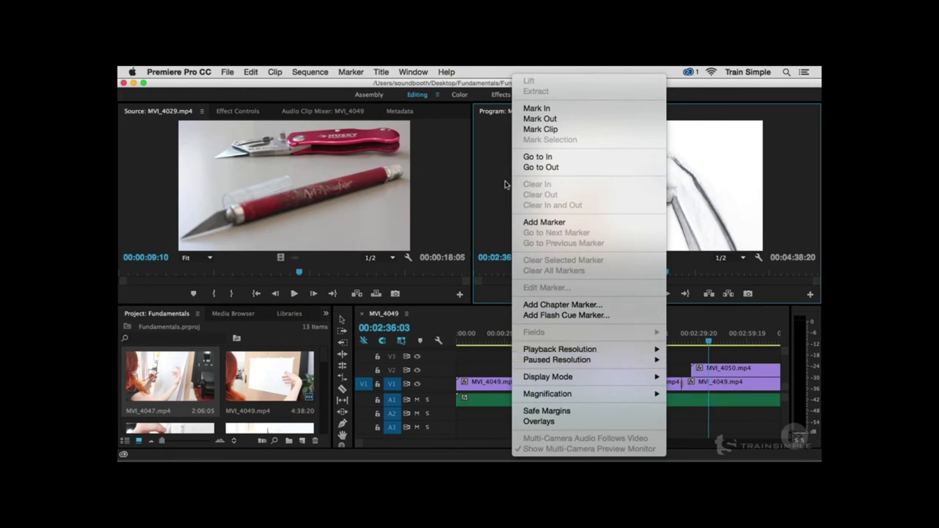
{"action": "left_click", "coordinate": [508, 183]}
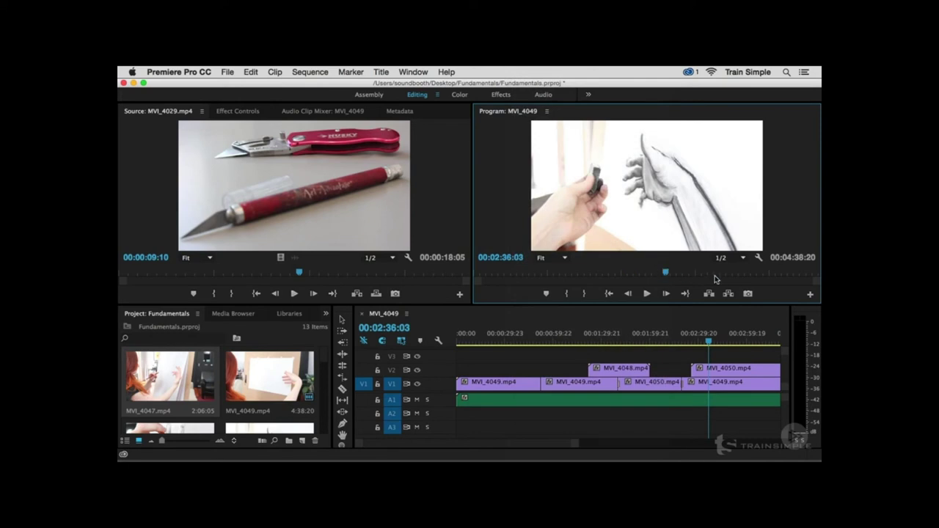
{"action": "key", "text": "Left"}
{"action": "key", "text": "Left"}
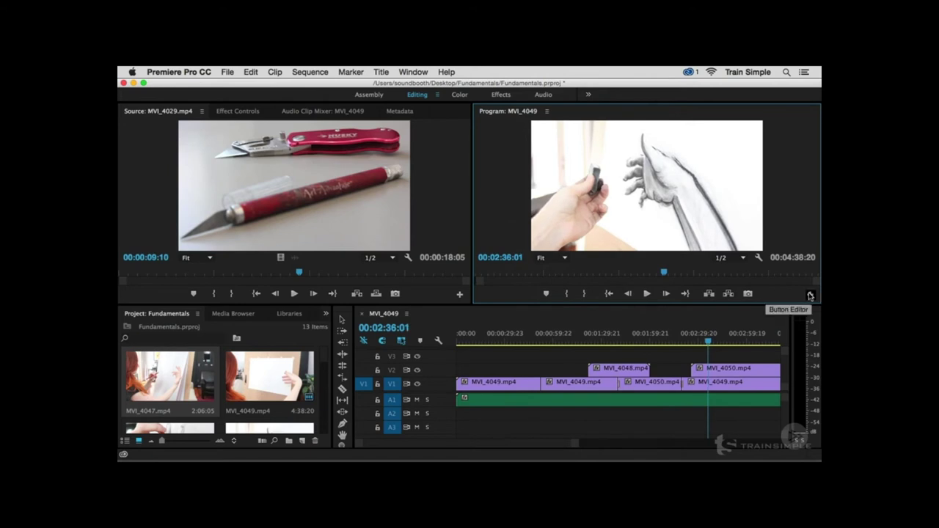
{"action": "left_click", "coordinate": [811, 295]}
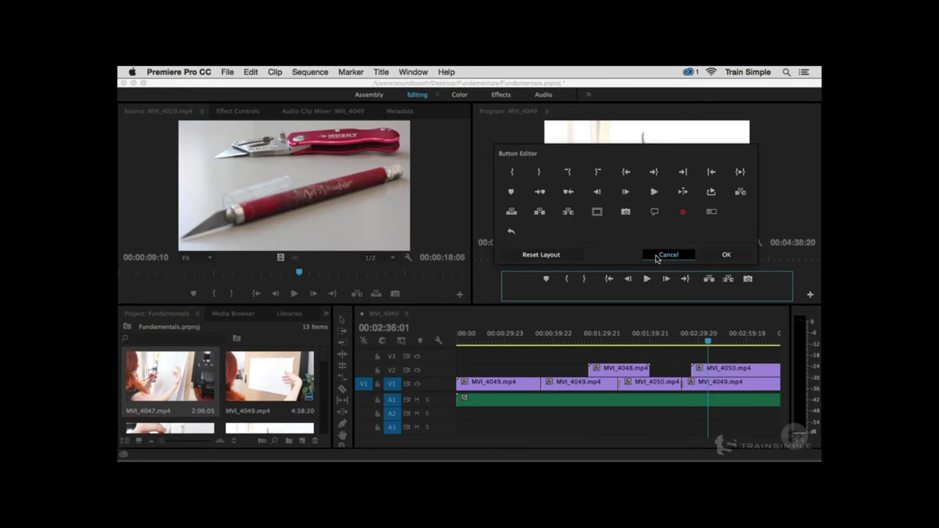
{"action": "left_click", "coordinate": [668, 255]}
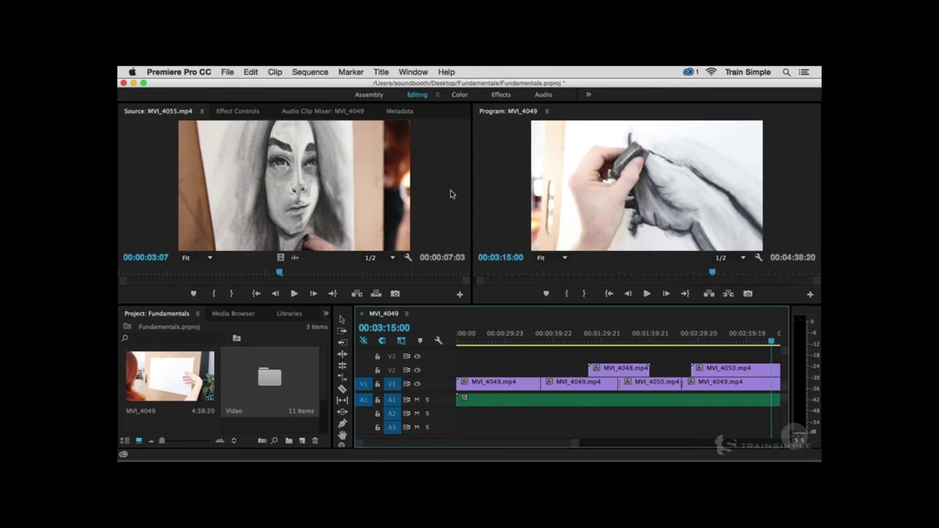
Open Premiere Pro CC > Preferences > General.
{"action": "left_click", "coordinate": [182, 74]}
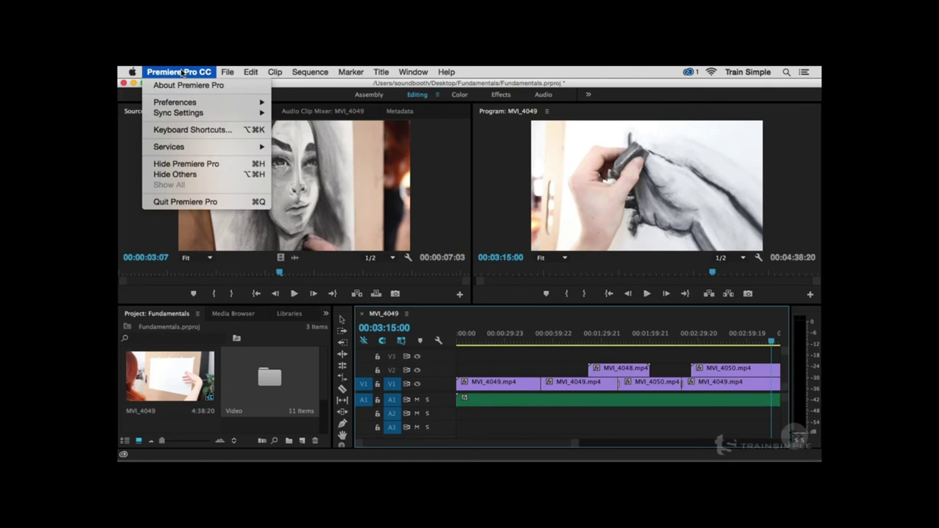
{"action": "mouse_move", "coordinate": [199, 104]}
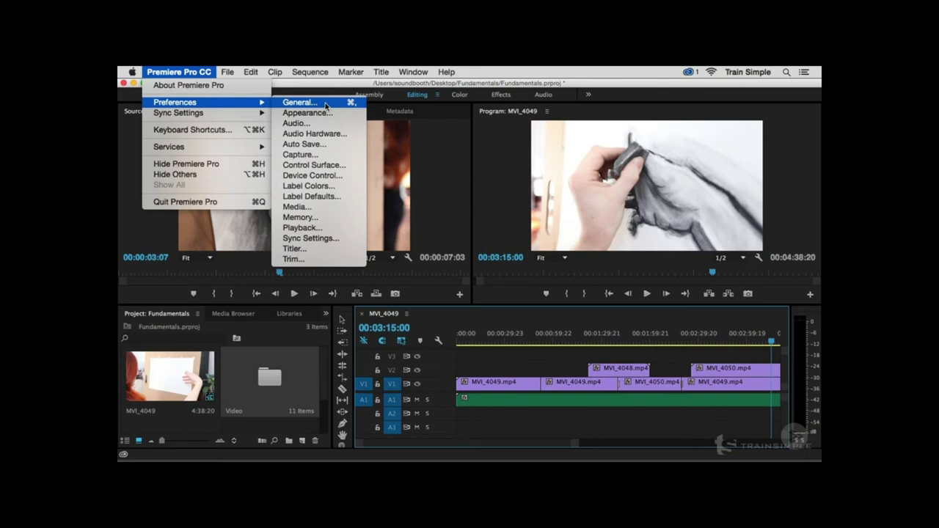
{"action": "left_click", "coordinate": [326, 106]}
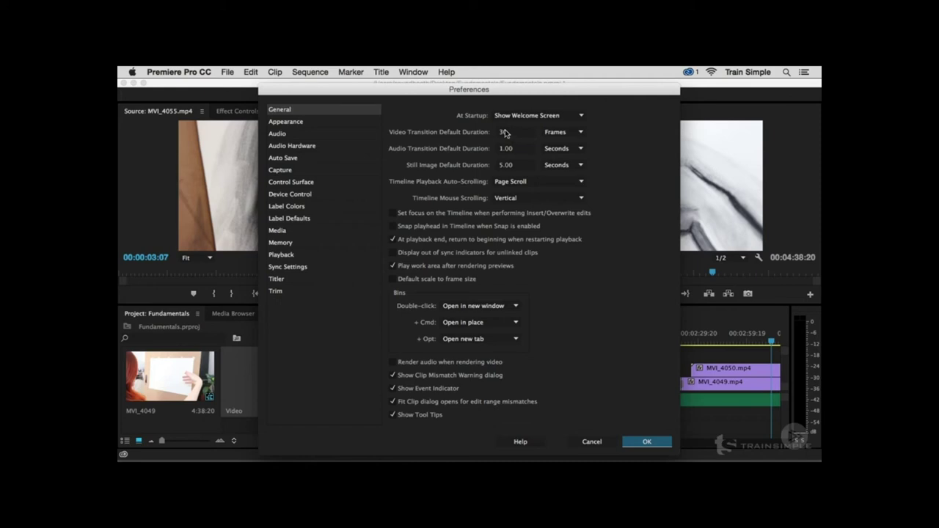
Set video transitions to 15 frames, audio transitions to 0.50 seconds, and still image duration units to Frames.
{"action": "left_click", "coordinate": [505, 133]}
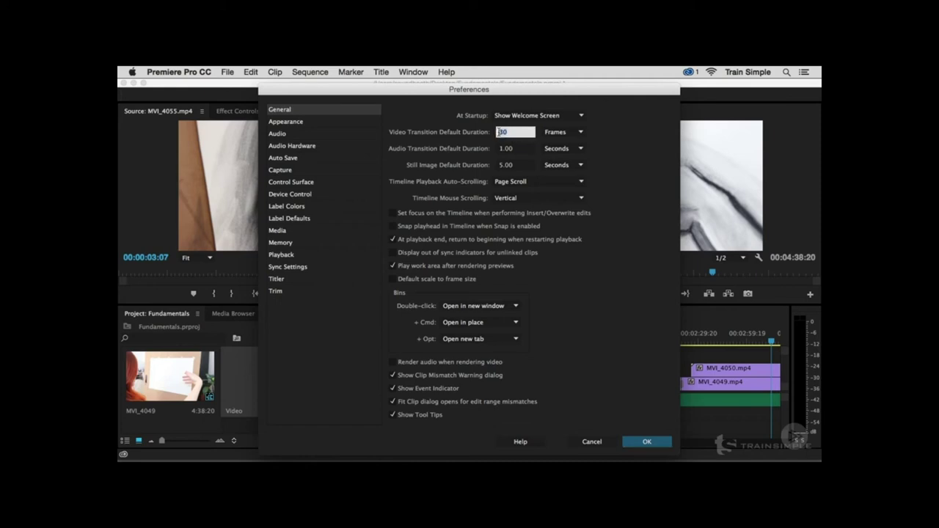
{"action": "type", "text": "15"}
{"action": "key", "text": "Tab"}
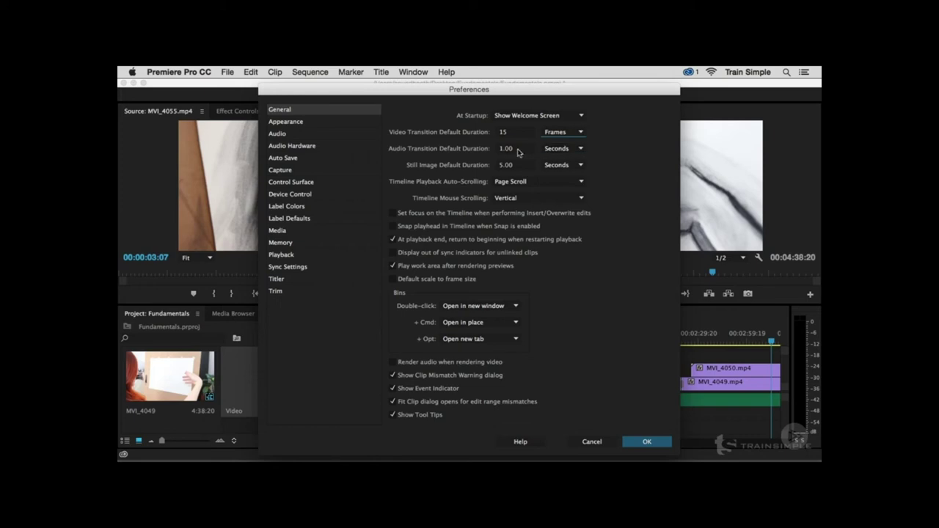
{"action": "left_click", "coordinate": [517, 149]}
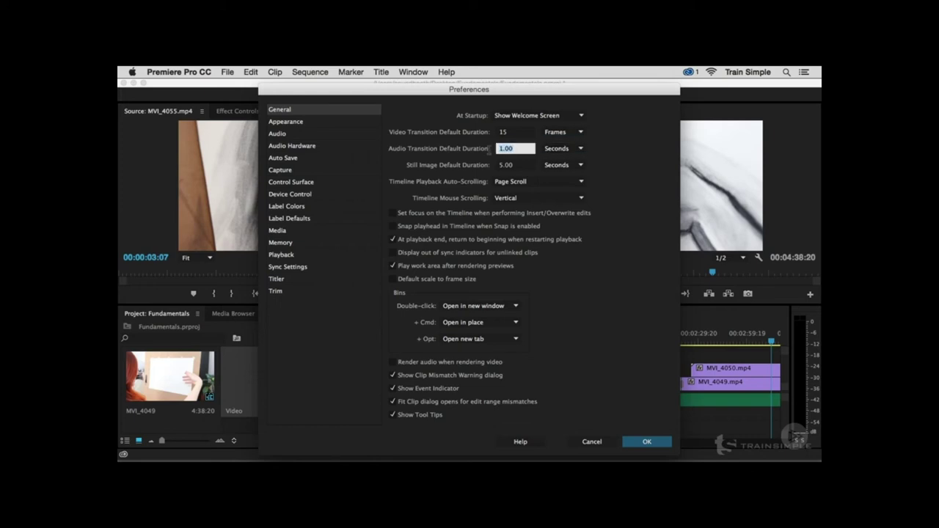
{"action": "type", "text": ".5"}
{"action": "key", "text": "Tab"}
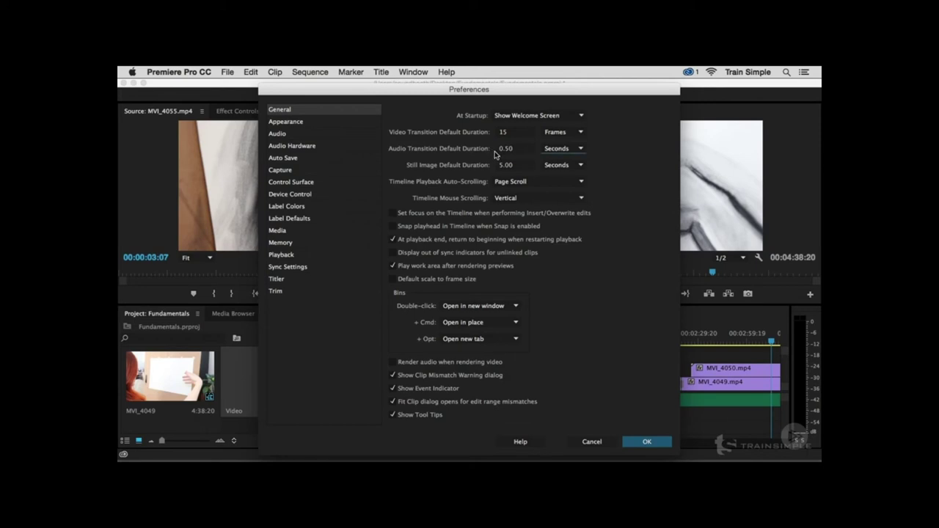
{"action": "left_click", "coordinate": [558, 165]}
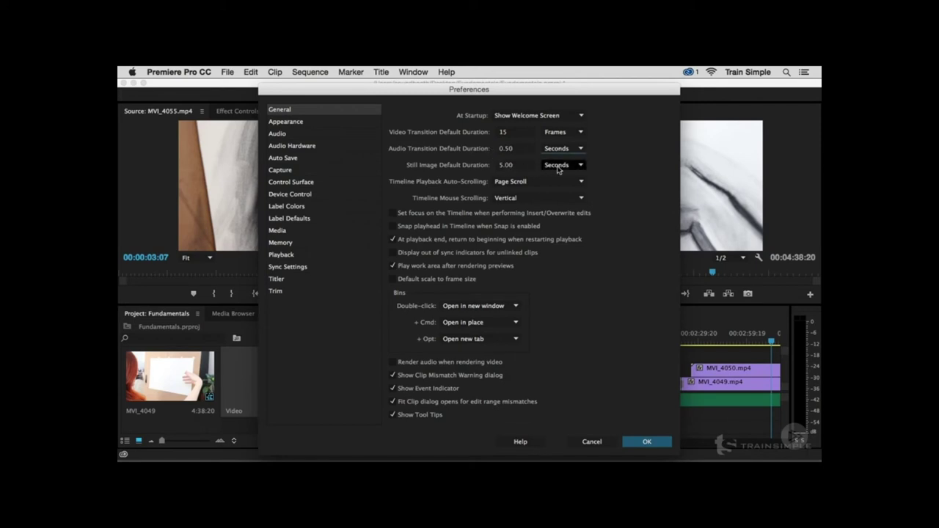
{"action": "left_click", "coordinate": [562, 176]}
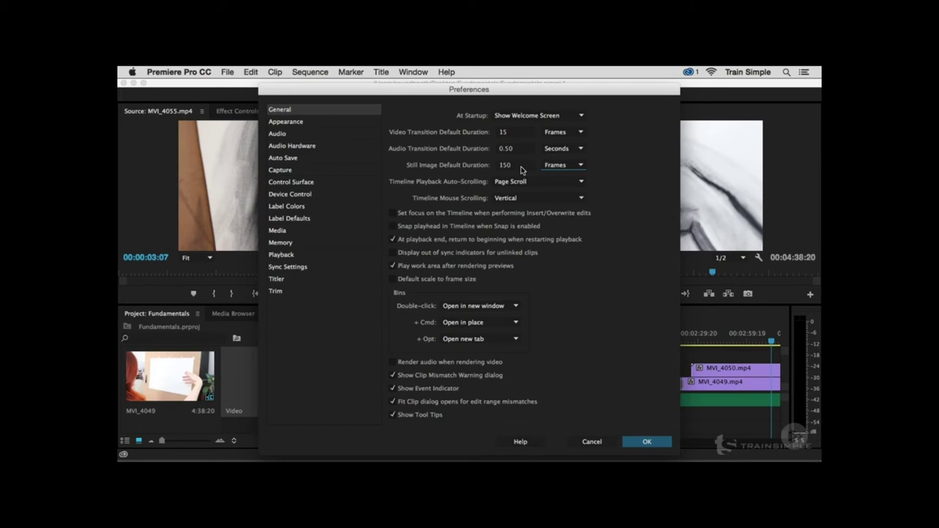
On the Appearance page, lighten the brightness, reset it to Default, and confirm with OK.
{"action": "left_click", "coordinate": [301, 122]}
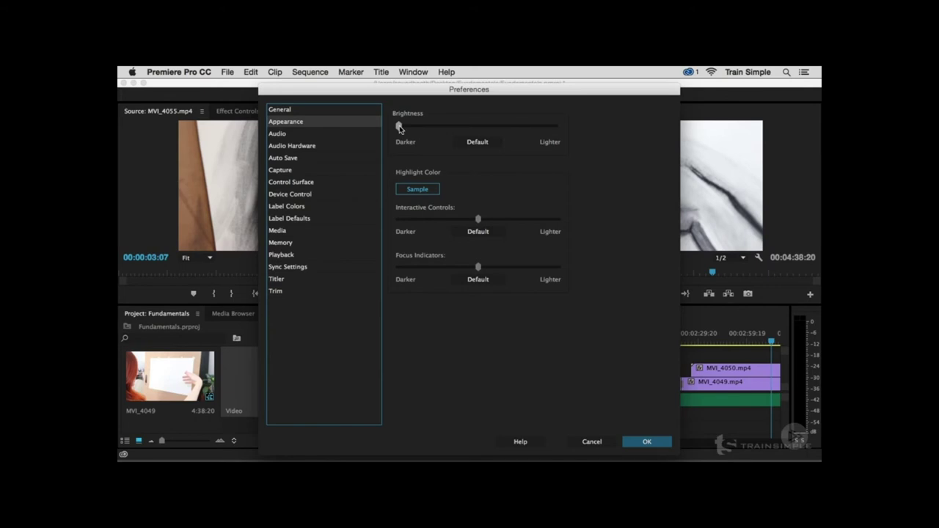
{"action": "left_click_drag", "start_coordinate": [400, 128], "coordinate": [430, 130]}
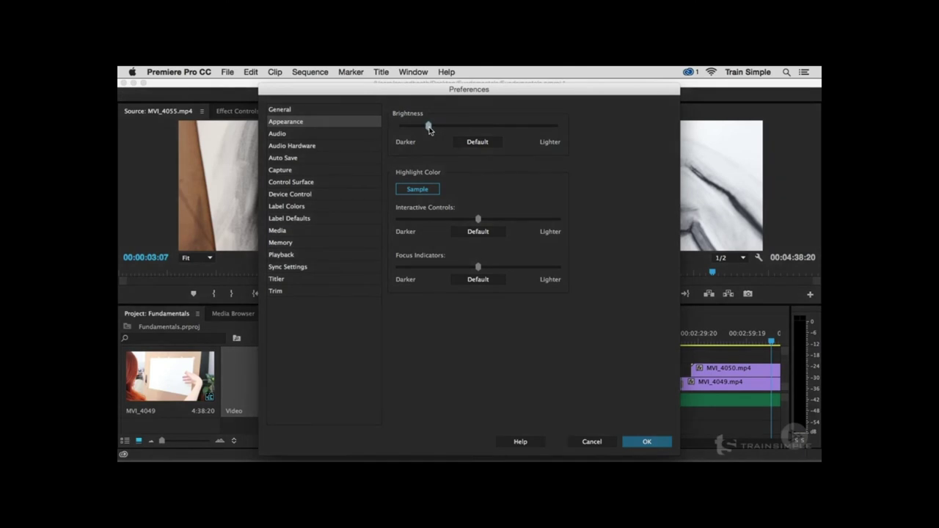
{"action": "left_click", "coordinate": [479, 141]}
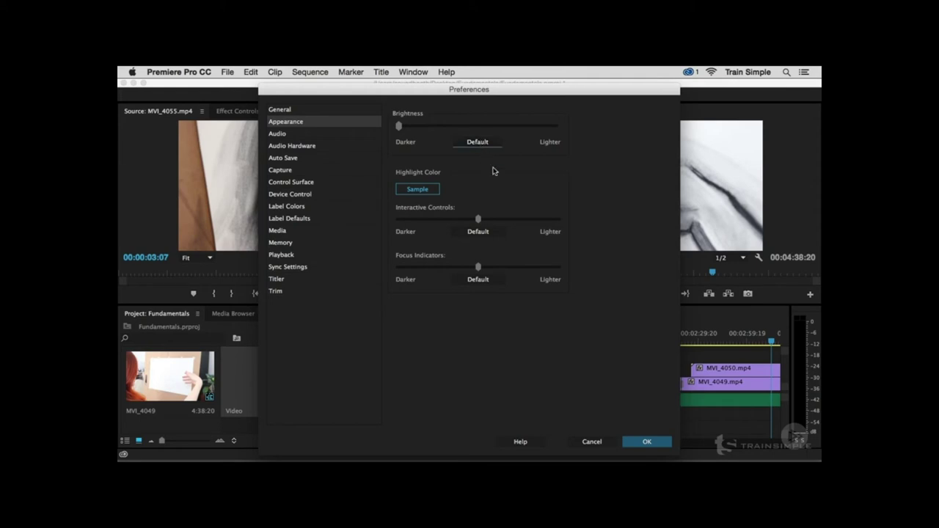
{"action": "left_click", "coordinate": [628, 442]}
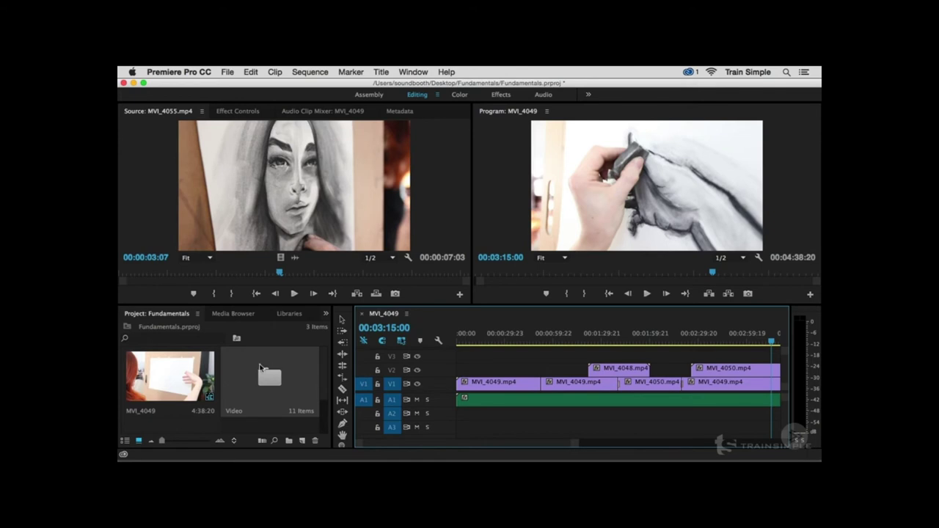
Open the Video bin in a separate floating window, then close that window.
{"action": "scroll", "coordinate": [280, 388], "scroll_direction": "down", "scroll_amount": 2}
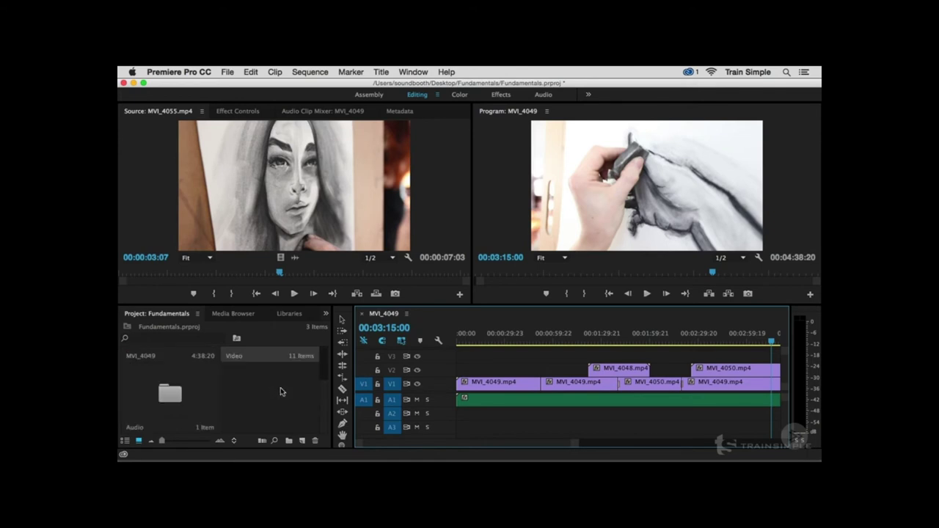
{"action": "scroll", "coordinate": [280, 392], "scroll_direction": "up", "scroll_amount": 2}
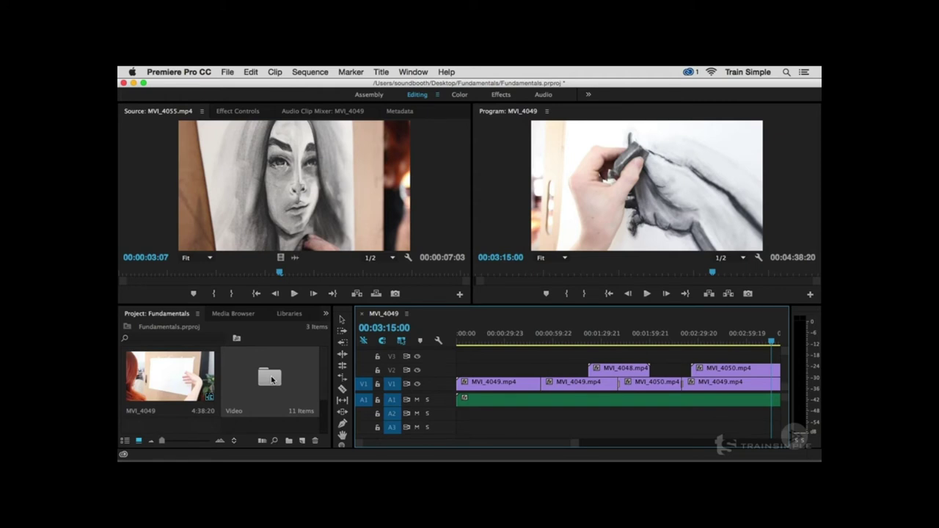
{"action": "double_click", "coordinate": [272, 379]}
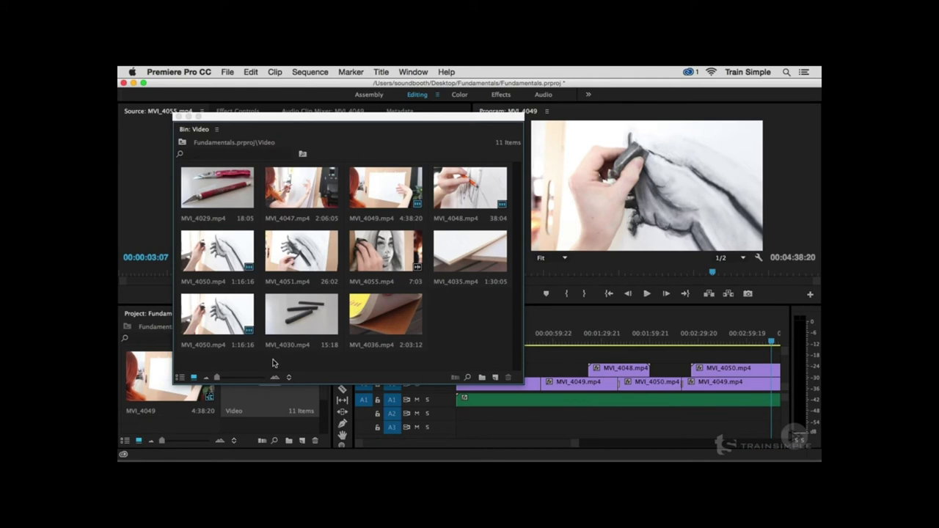
{"action": "left_click_drag", "start_coordinate": [275, 124], "coordinate": [274, 126]}
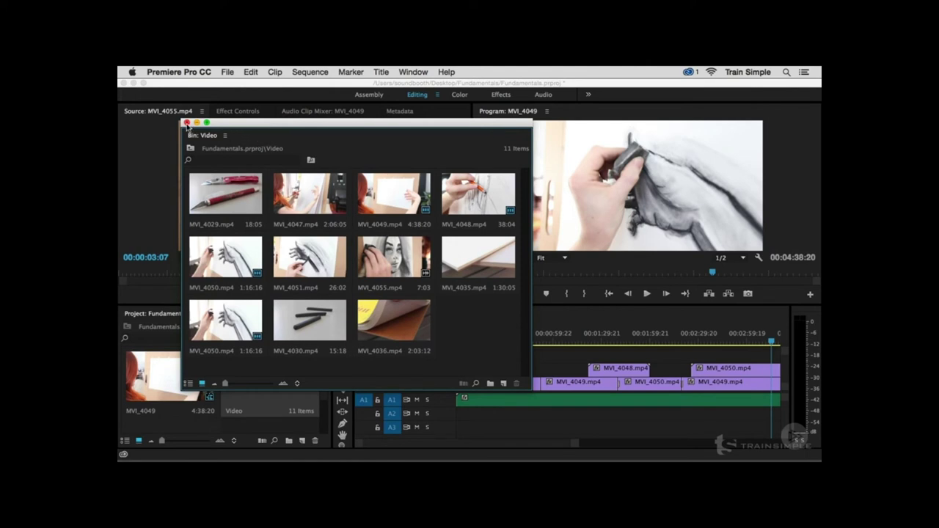
{"action": "left_click", "coordinate": [187, 124]}
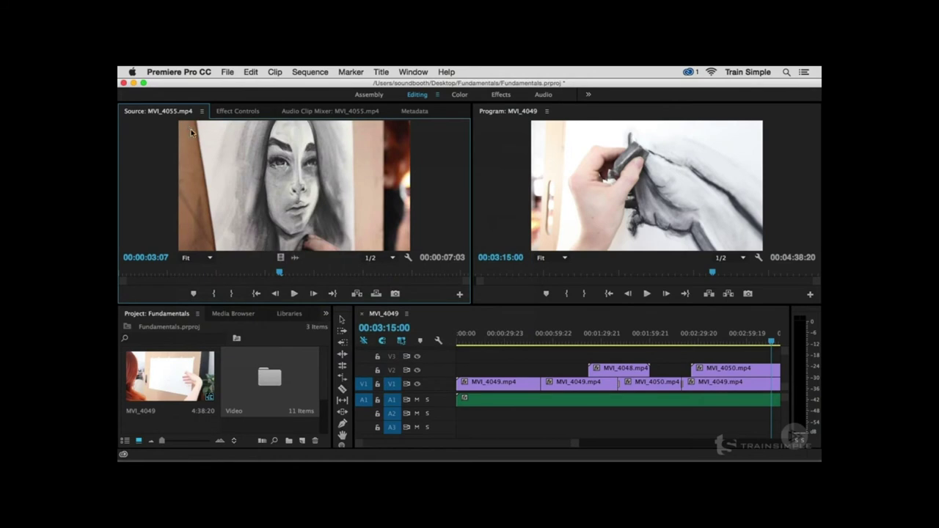
Open the Video bin in place, go back to the top level, and switch to List view.
{"action": "double_click", "coordinate": [277, 376]}
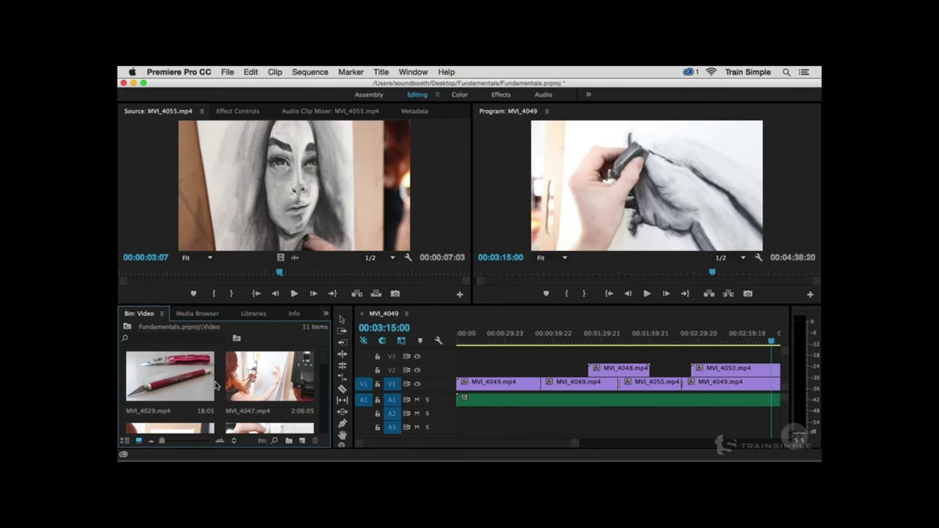
{"action": "left_click", "coordinate": [127, 328]}
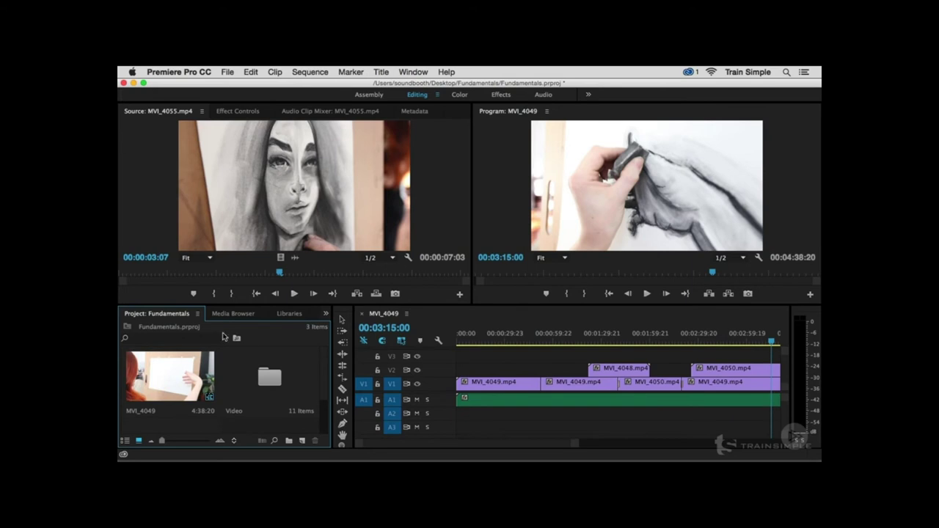
{"action": "right_click", "coordinate": [198, 318]}
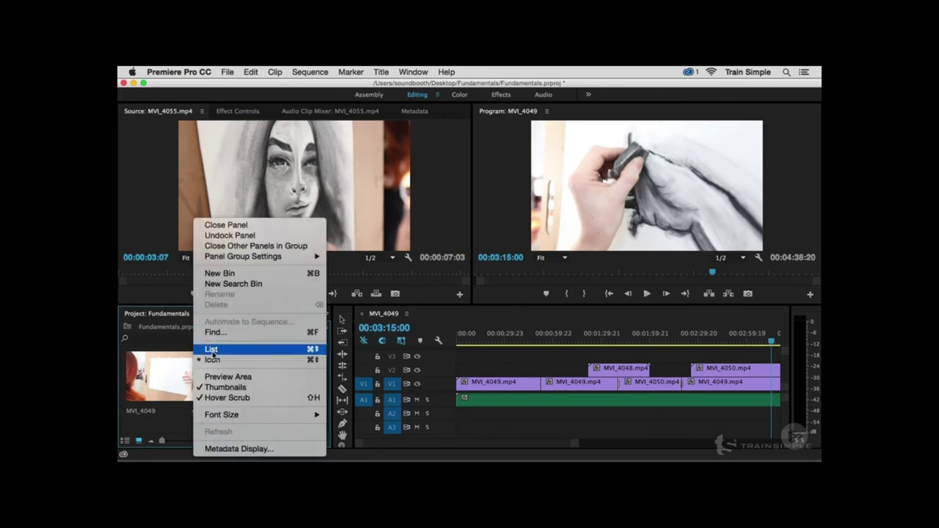
{"action": "left_click", "coordinate": [215, 349]}
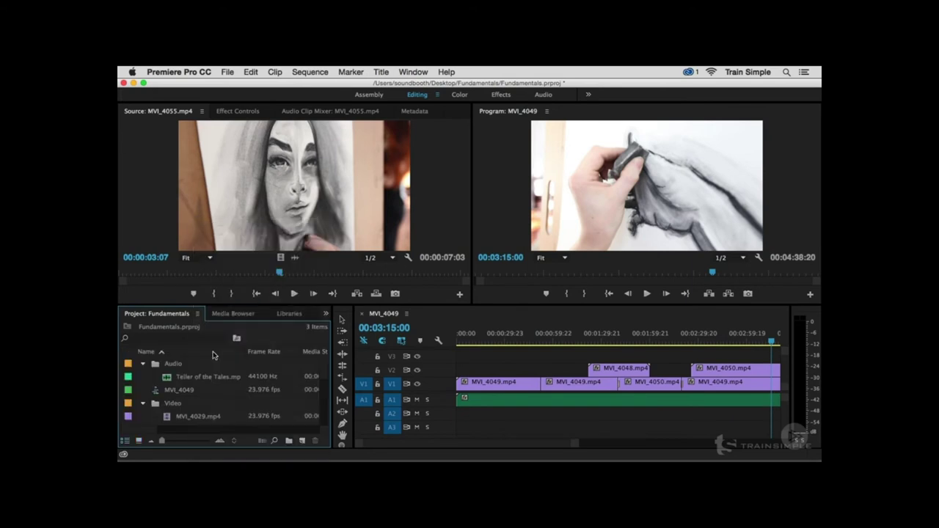
{"action": "left_click", "coordinate": [143, 365]}
{"action": "left_click", "coordinate": [143, 390]}
Switch the Project panel back to Icon (thumbnail) view.
{"action": "left_click", "coordinate": [143, 391]}
{"action": "left_click", "coordinate": [197, 313]}
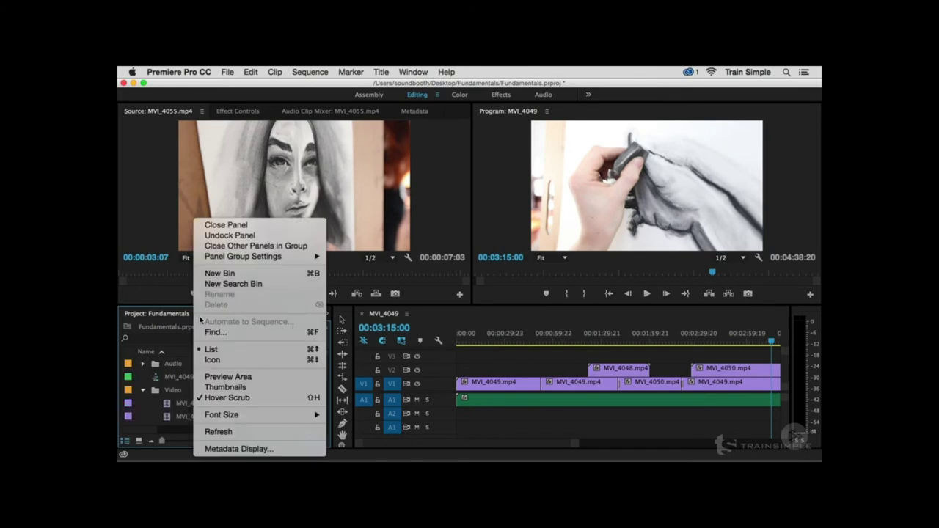
{"action": "left_click", "coordinate": [212, 360]}
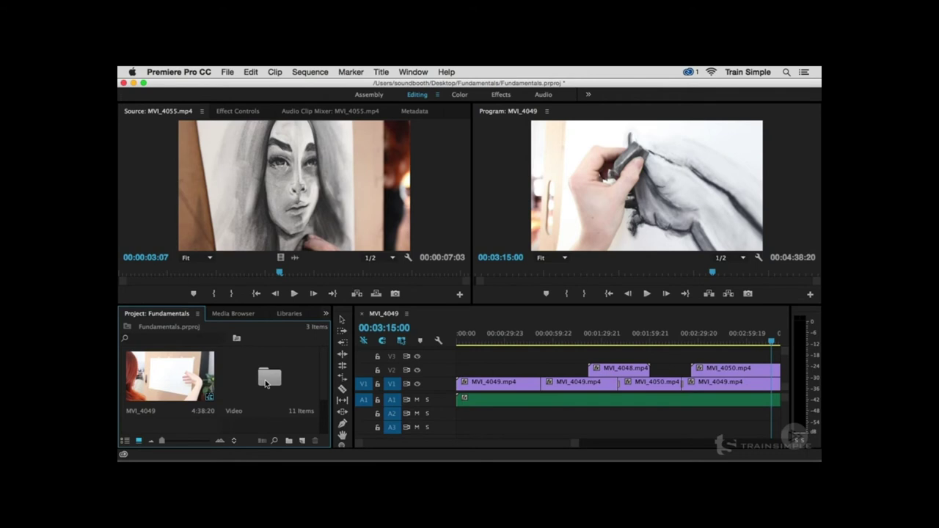
Reopen and close the floating Video bin window, then bring up the Preferences submenu.
{"action": "double_click", "coordinate": [266, 380]}
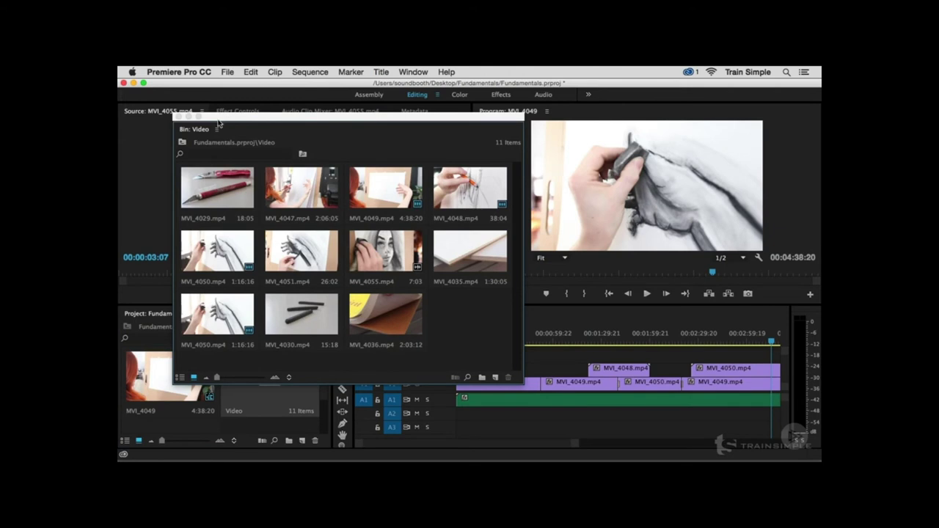
{"action": "left_click", "coordinate": [179, 117]}
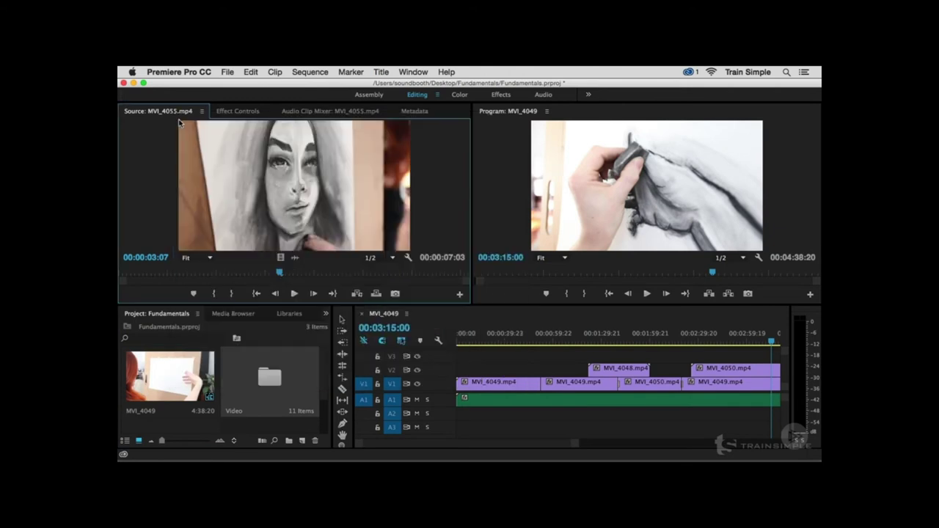
{"action": "left_click", "coordinate": [168, 74]}
{"action": "mouse_move", "coordinate": [188, 105]}
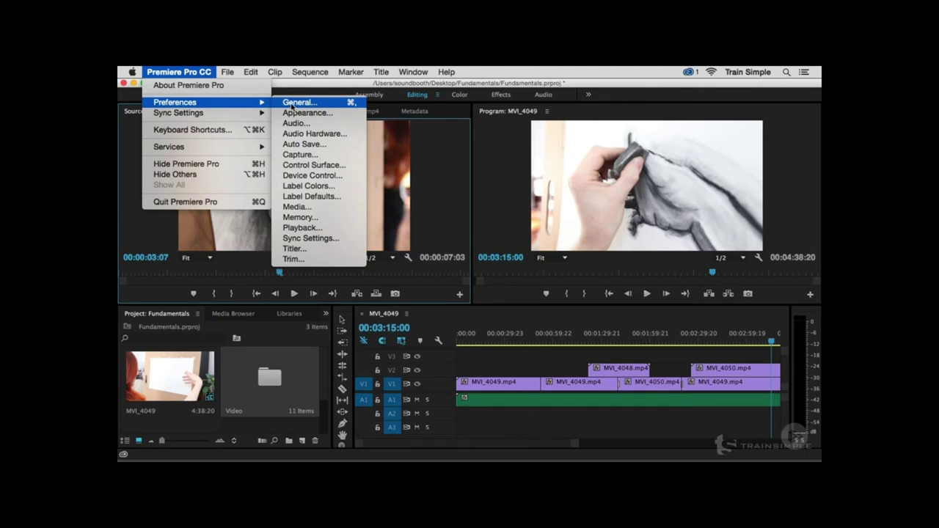
In General preferences, set bin Double-click and + Cmd double-click to Open in place, then confirm.
{"action": "left_click", "coordinate": [291, 107]}
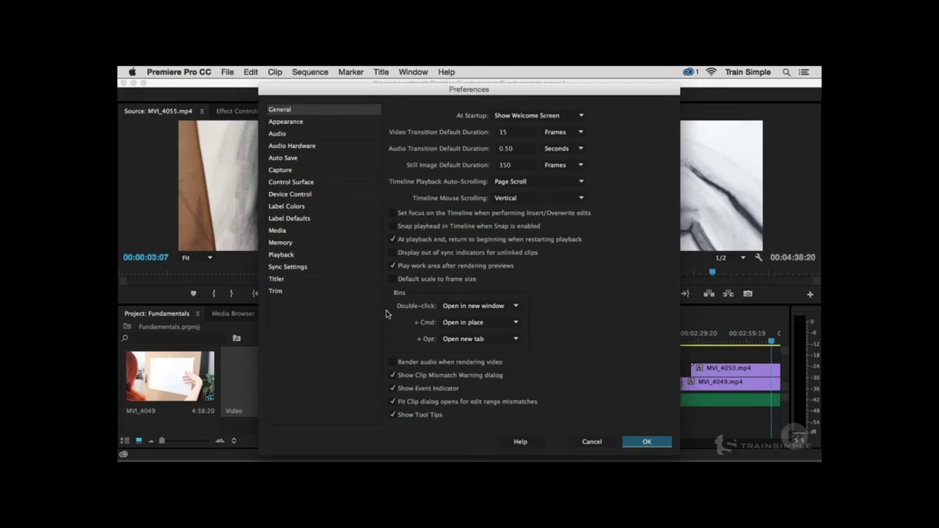
{"action": "left_click", "coordinate": [490, 308]}
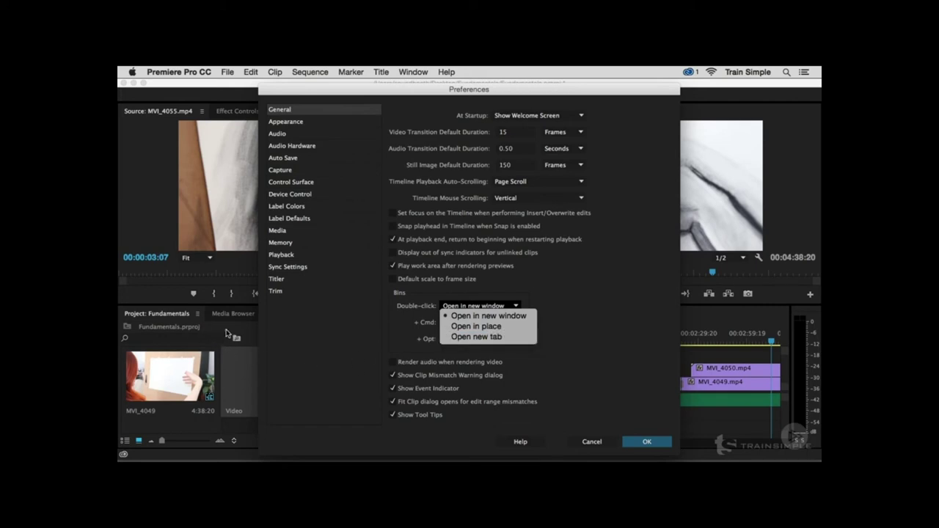
{"action": "left_click", "coordinate": [458, 330]}
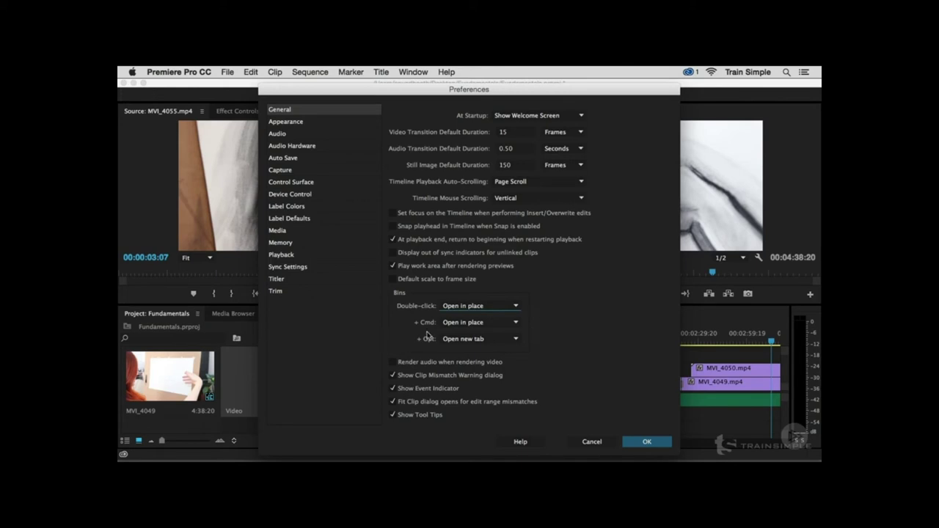
{"action": "left_click", "coordinate": [455, 324]}
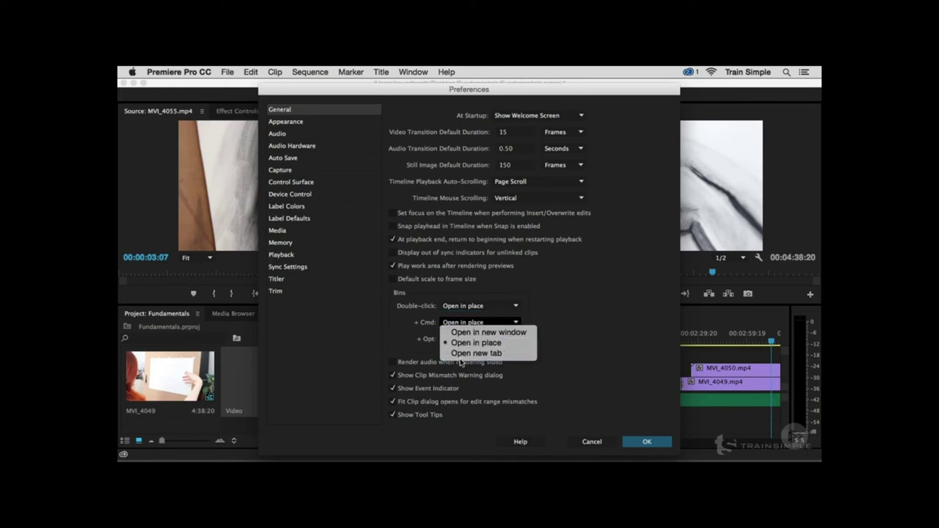
{"action": "left_click", "coordinate": [433, 331]}
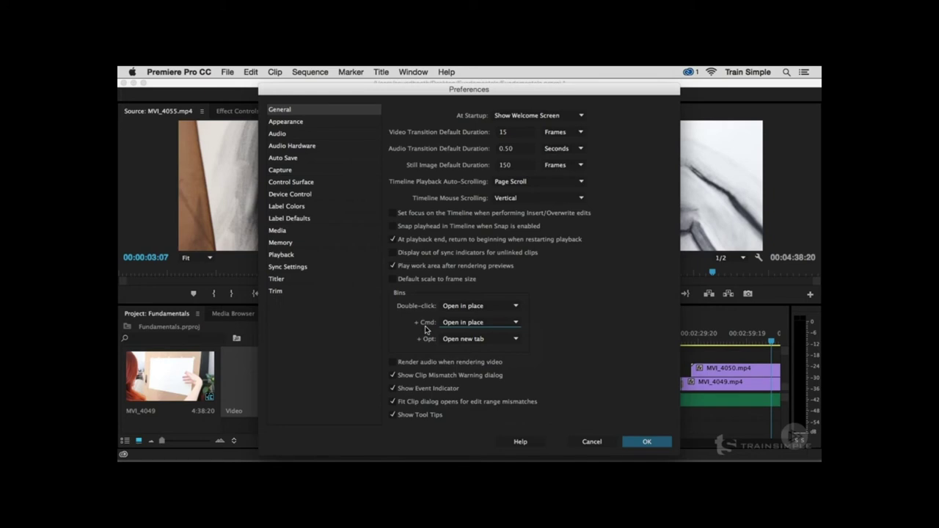
{"action": "left_click", "coordinate": [640, 443]}
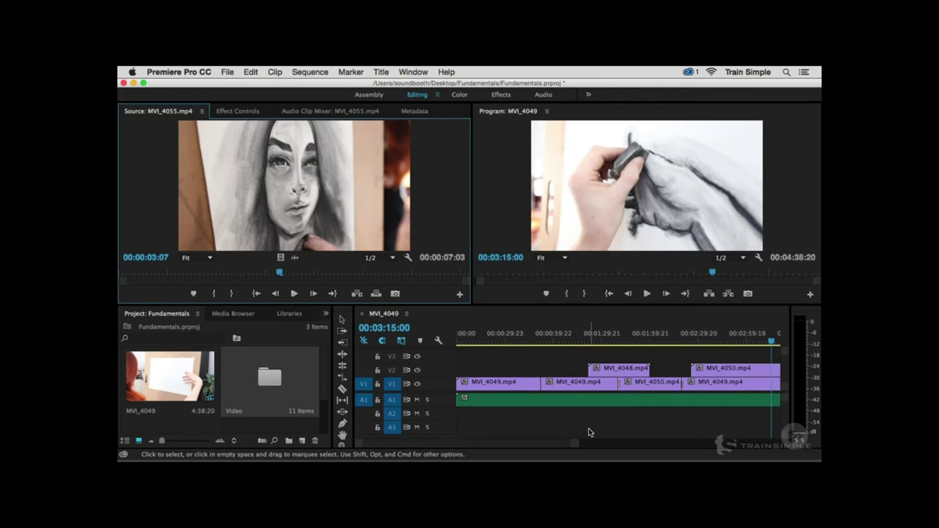
Show the Premiere Pro CC application menu with Preferences, Sync Settings and Keyboard Shortcuts.
{"action": "key", "text": "shift"}
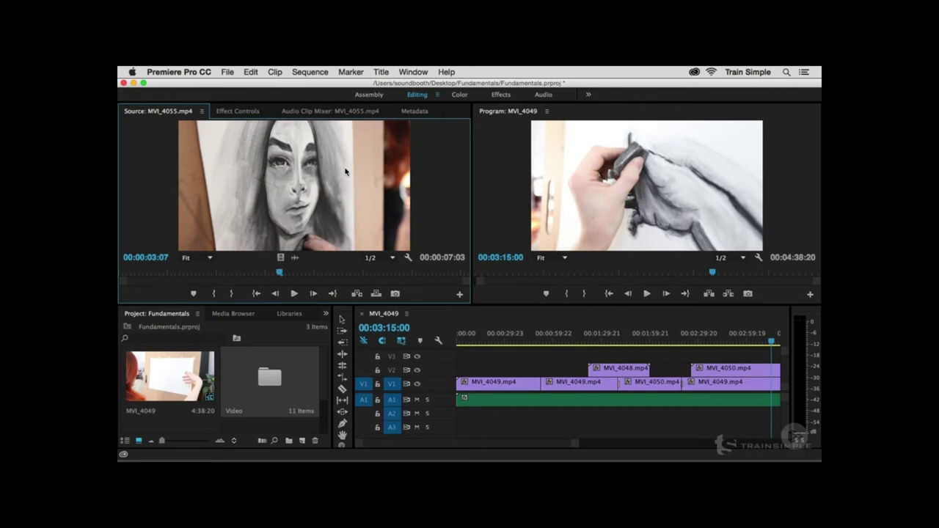
{"action": "left_click", "coordinate": [201, 76]}
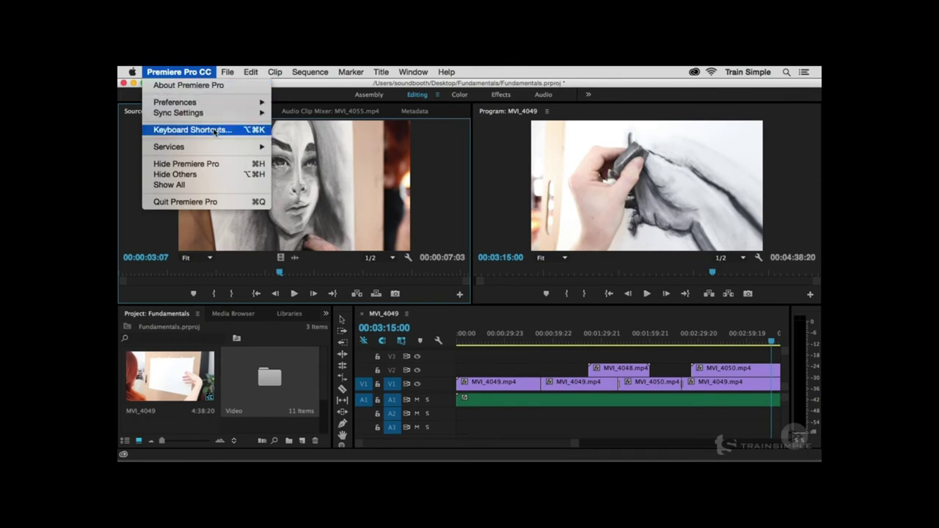
Open the Keyboard Shortcuts dialog and bring the Tools commands, like Selection V and Razor C, into view.
{"action": "left_click", "coordinate": [215, 131]}
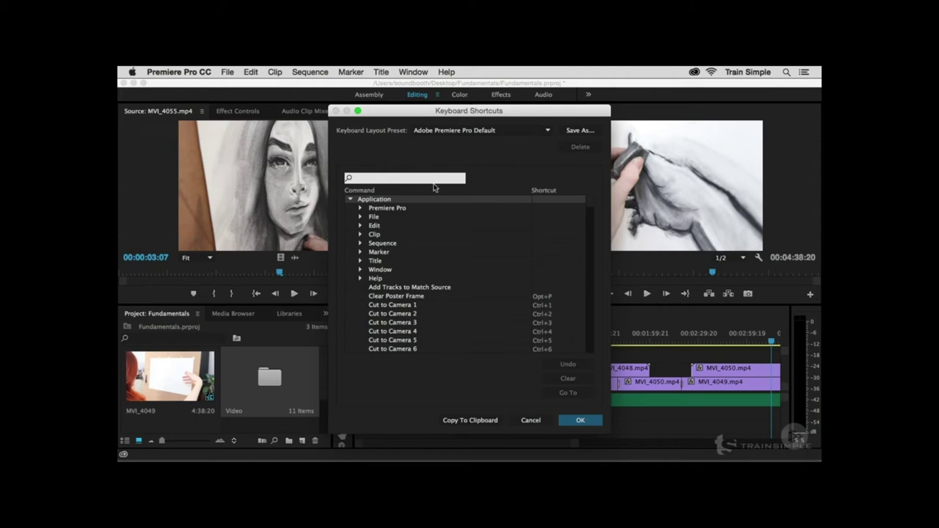
{"action": "scroll", "coordinate": [587, 220], "scroll_direction": "down", "scroll_amount": 10}
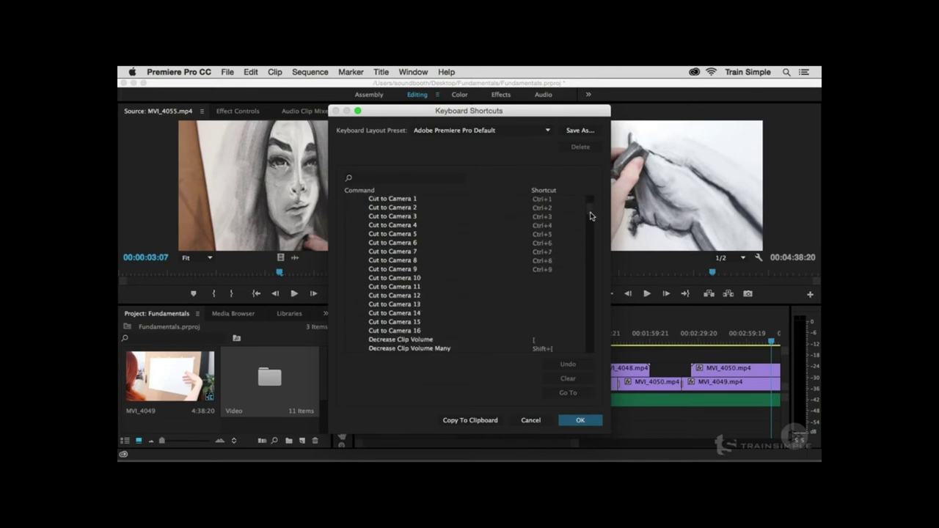
{"action": "scroll", "coordinate": [588, 229], "scroll_direction": "down", "scroll_amount": 15}
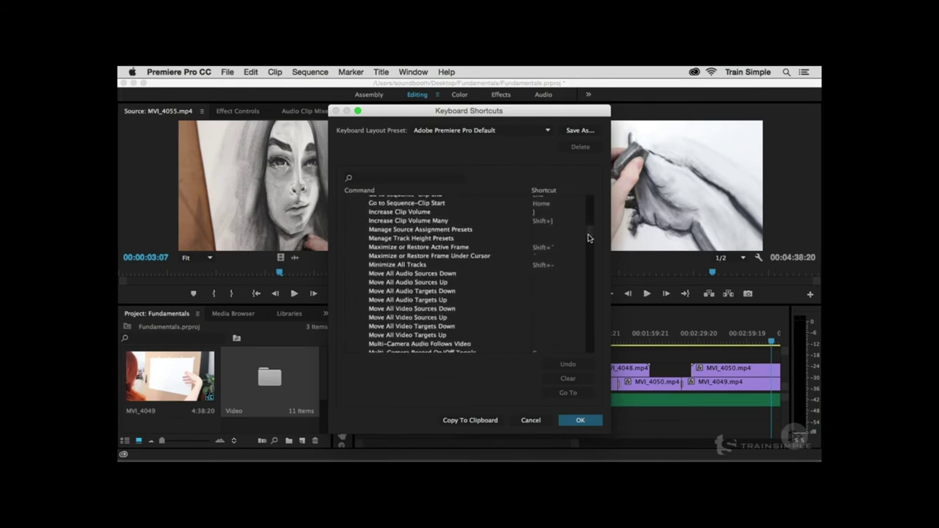
{"action": "scroll", "coordinate": [588, 249], "scroll_direction": "down", "scroll_amount": 15}
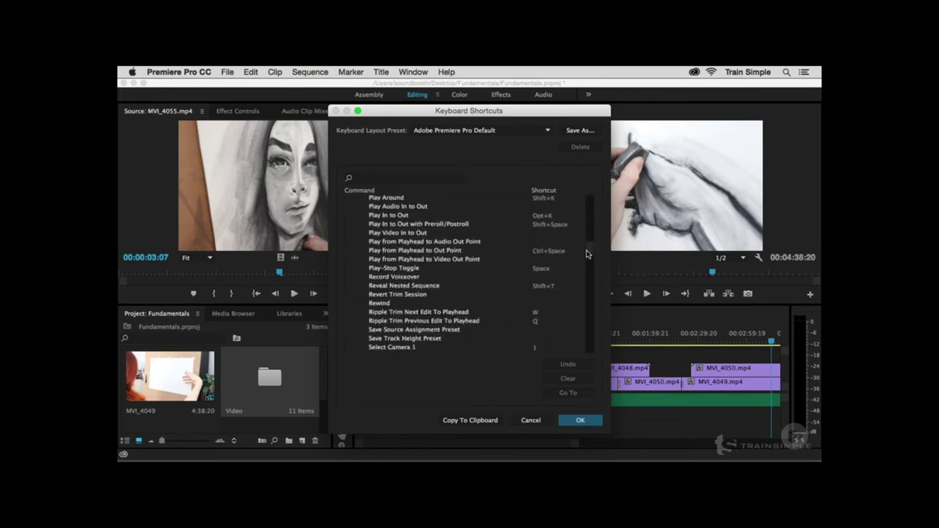
{"action": "scroll", "coordinate": [586, 264], "scroll_direction": "down", "scroll_amount": 15}
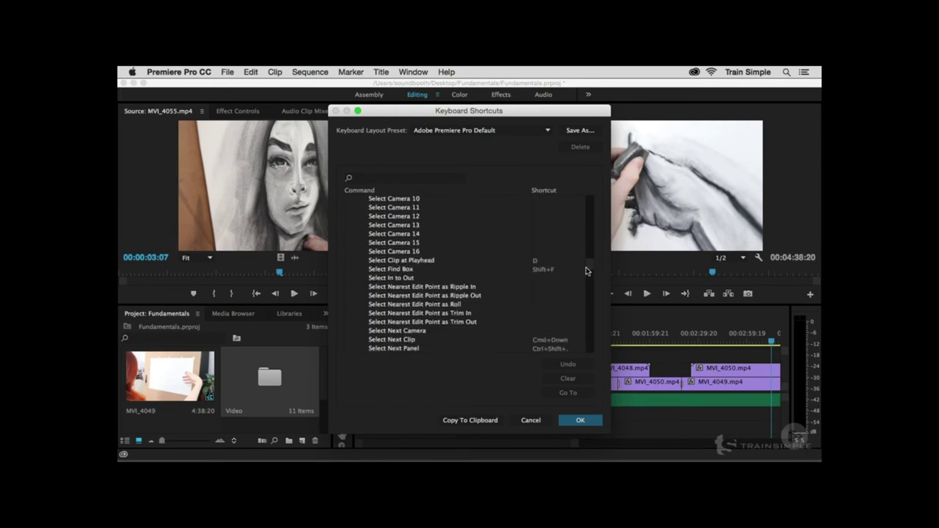
{"action": "scroll", "coordinate": [587, 279], "scroll_direction": "down", "scroll_amount": 10}
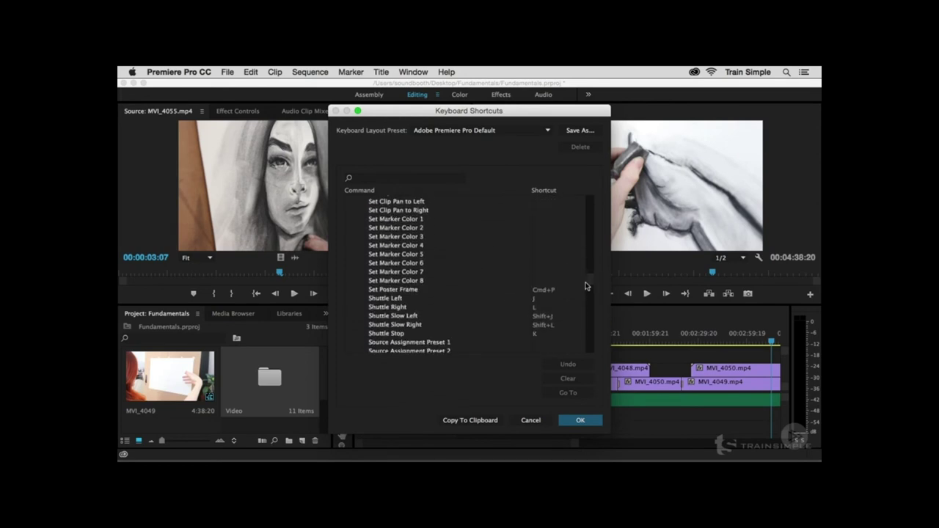
{"action": "scroll", "coordinate": [586, 294], "scroll_direction": "down", "scroll_amount": 10}
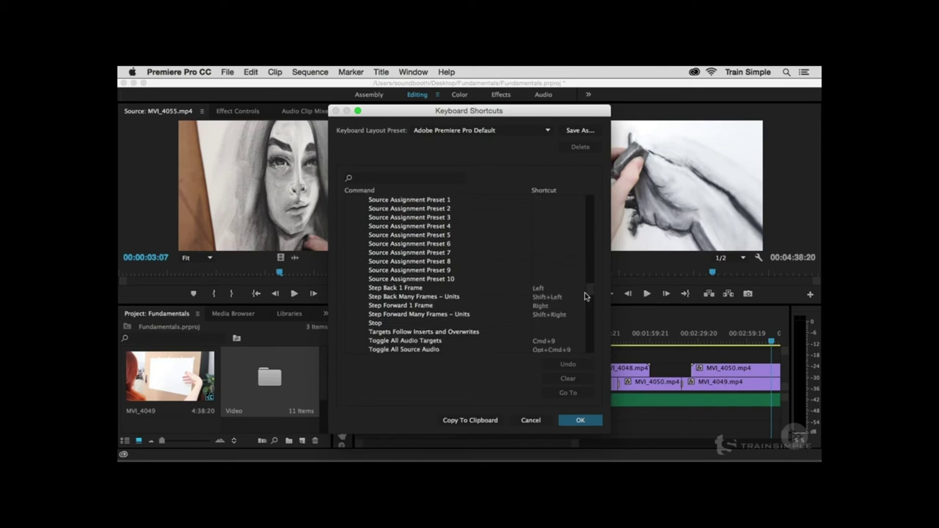
{"action": "scroll", "coordinate": [584, 304], "scroll_direction": "down", "scroll_amount": 5}
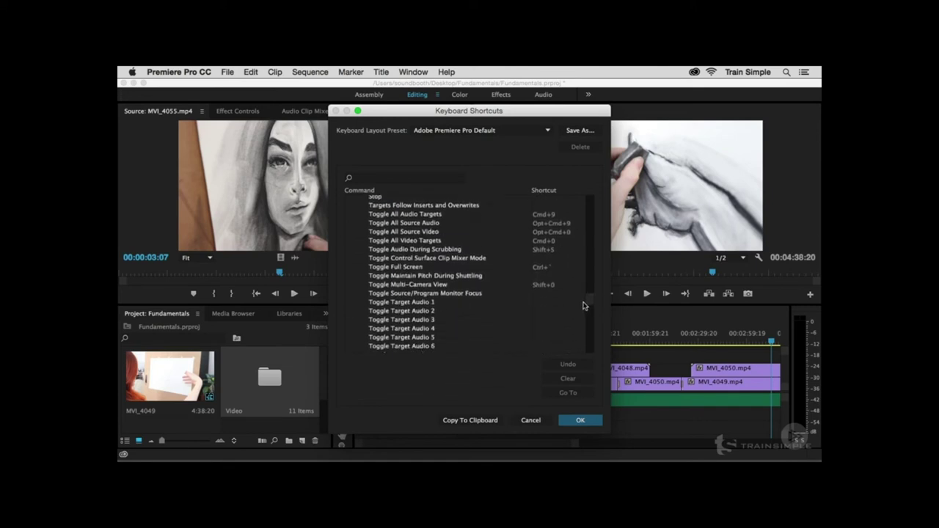
{"action": "scroll", "coordinate": [582, 315], "scroll_direction": "down", "scroll_amount": 8}
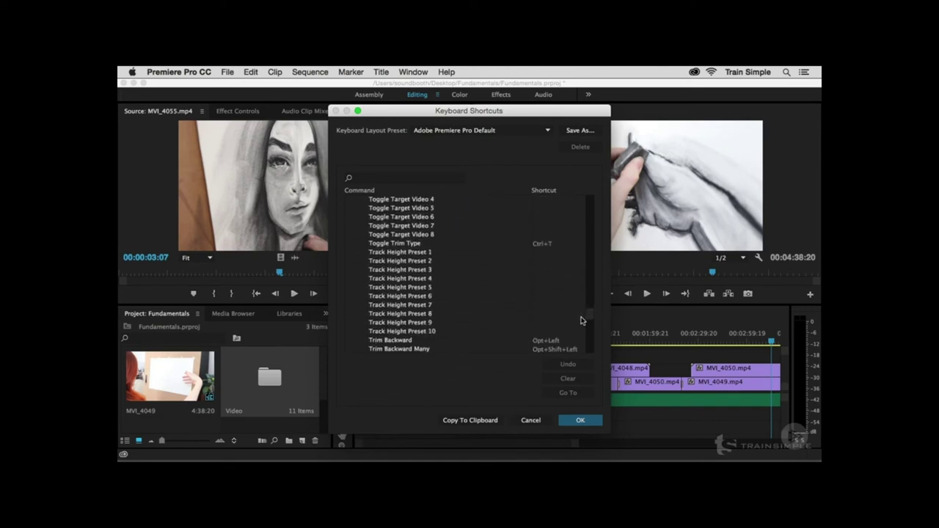
{"action": "scroll", "coordinate": [581, 327], "scroll_direction": "down", "scroll_amount": 8}
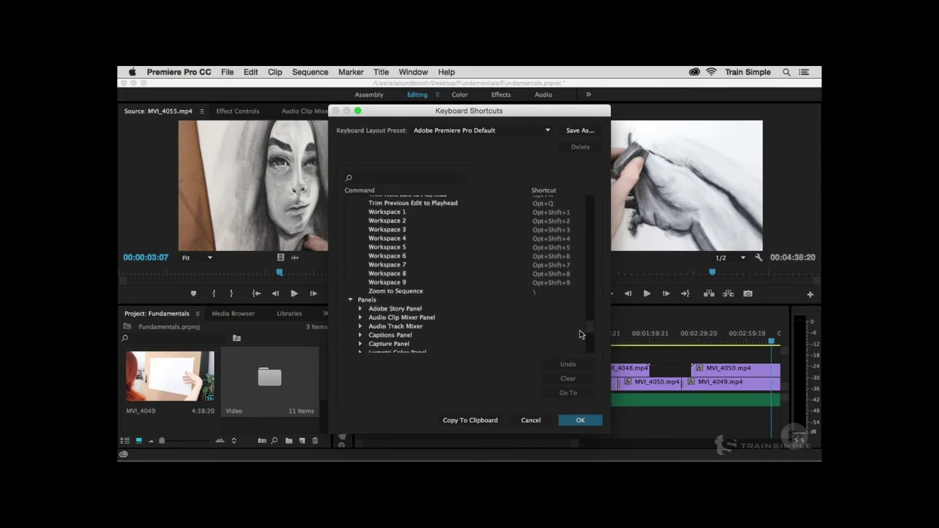
{"action": "scroll", "coordinate": [579, 342], "scroll_direction": "down", "scroll_amount": 8}
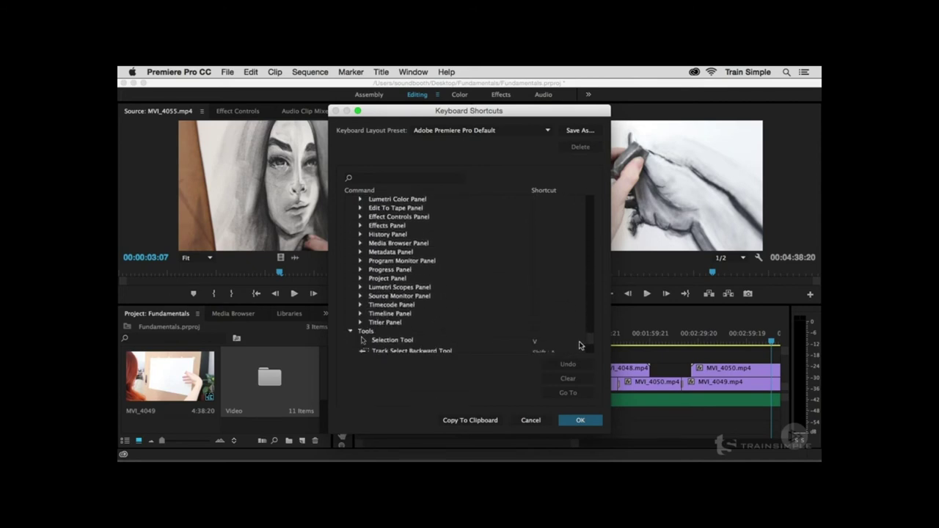
{"action": "scroll", "coordinate": [579, 353], "scroll_direction": "down", "scroll_amount": 2}
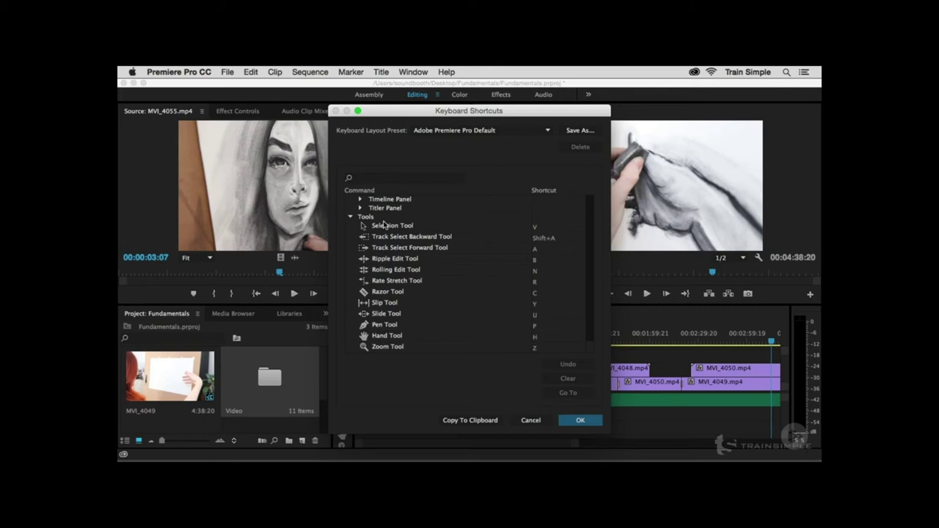
Select the Selection Tool row, shift the dialog right, and list the keyboard layout presets.
{"action": "left_click", "coordinate": [384, 225]}
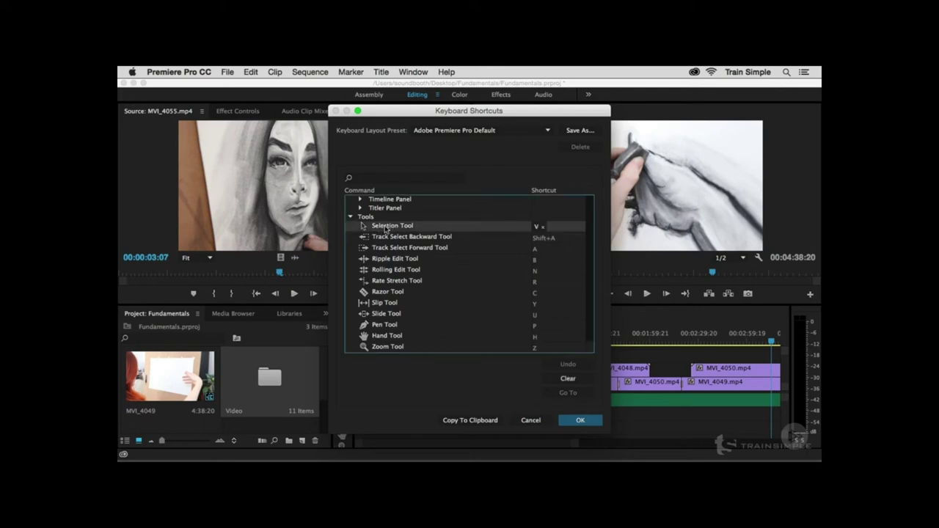
{"action": "left_click_drag", "start_coordinate": [391, 111], "coordinate": [433, 117]}
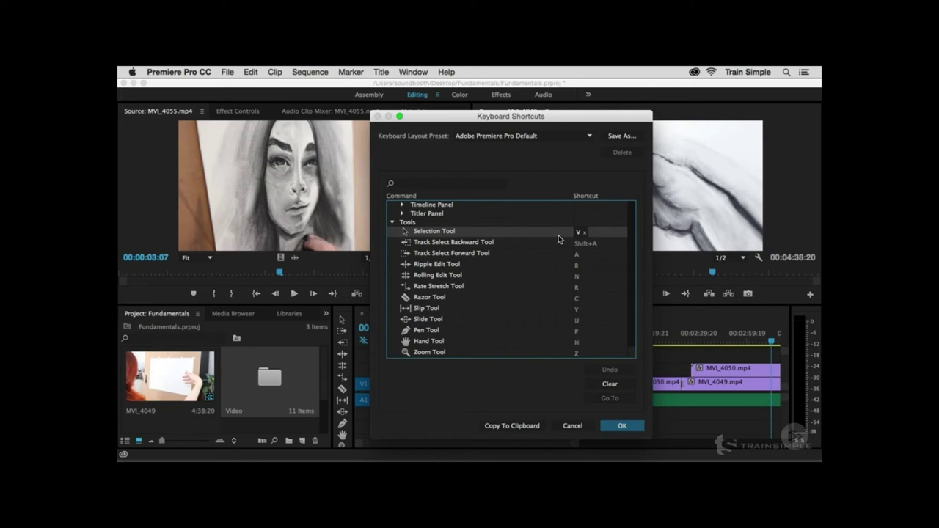
{"action": "left_click", "coordinate": [525, 140]}
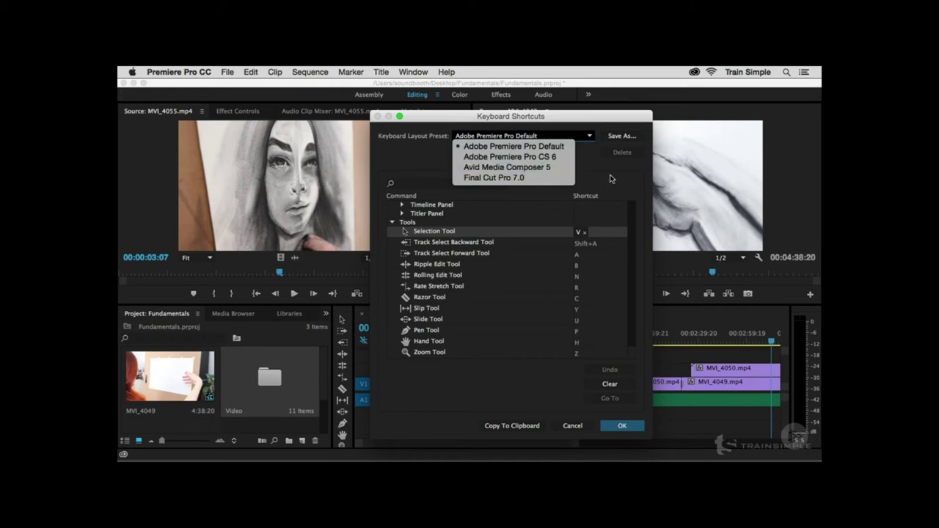
Dismiss the preset list keeping Adobe Premiere Pro Default, and select the Selection Tool's V shortcut.
{"action": "left_click", "coordinate": [613, 179]}
{"action": "left_click", "coordinate": [560, 233]}
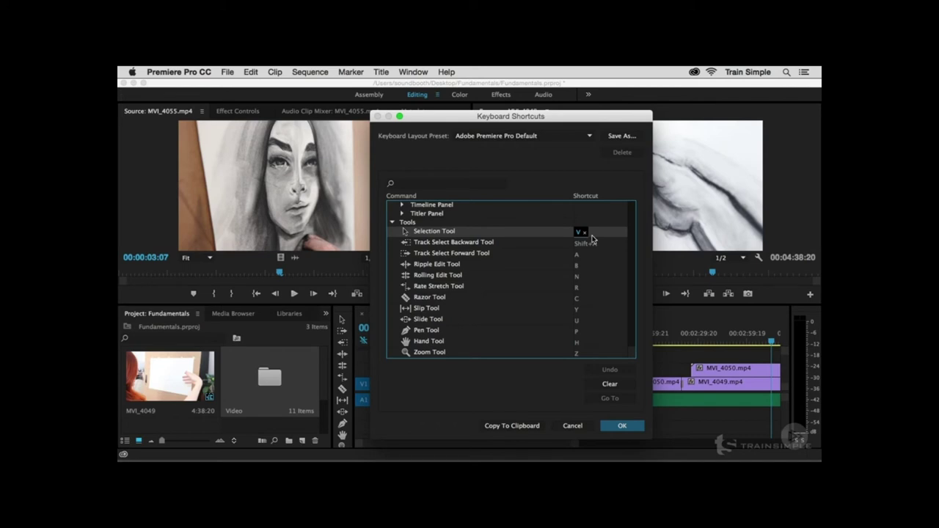
Try A for the Selection Tool, note the Track Select Forward Tool conflict, then restore V.
{"action": "key", "text": "a"}
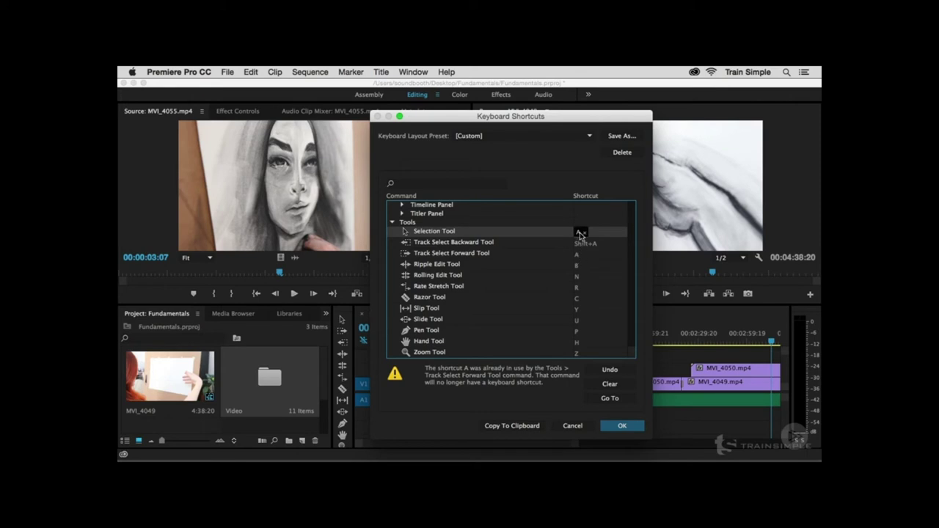
{"action": "key", "text": "v"}
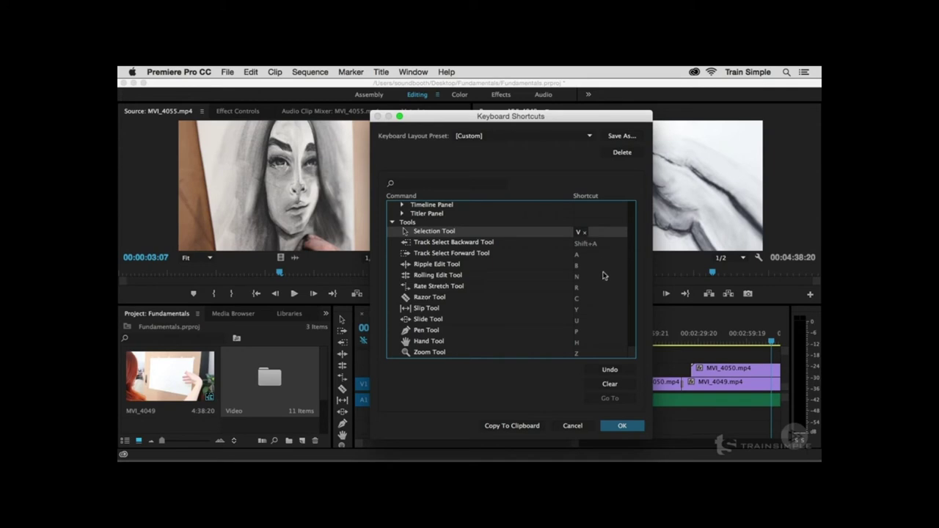
Scroll to the Toggle commands and select Toggle Maintain Pitch During Shuttling.
{"action": "scroll", "coordinate": [632, 345], "scroll_direction": "up", "scroll_amount": 5}
{"action": "scroll", "coordinate": [632, 345], "scroll_direction": "up", "scroll_amount": 10}
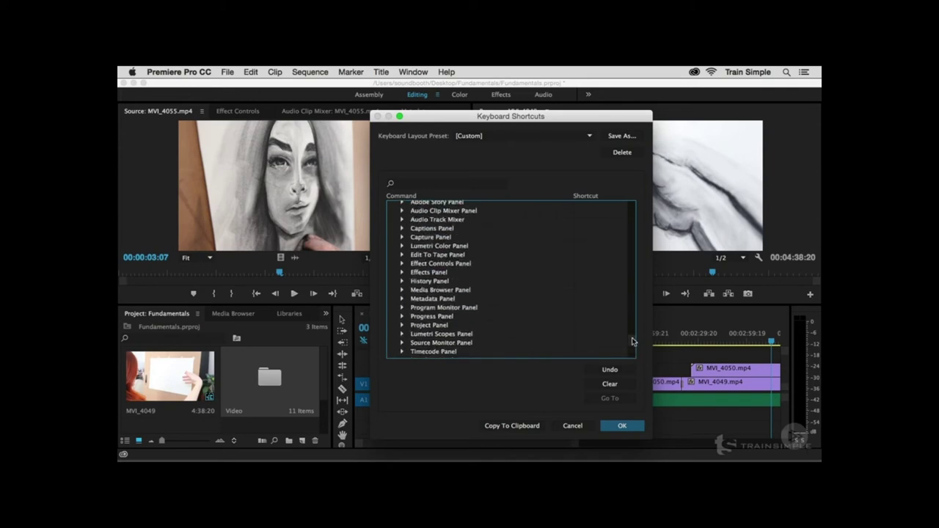
{"action": "scroll", "coordinate": [634, 322], "scroll_direction": "up", "scroll_amount": 8}
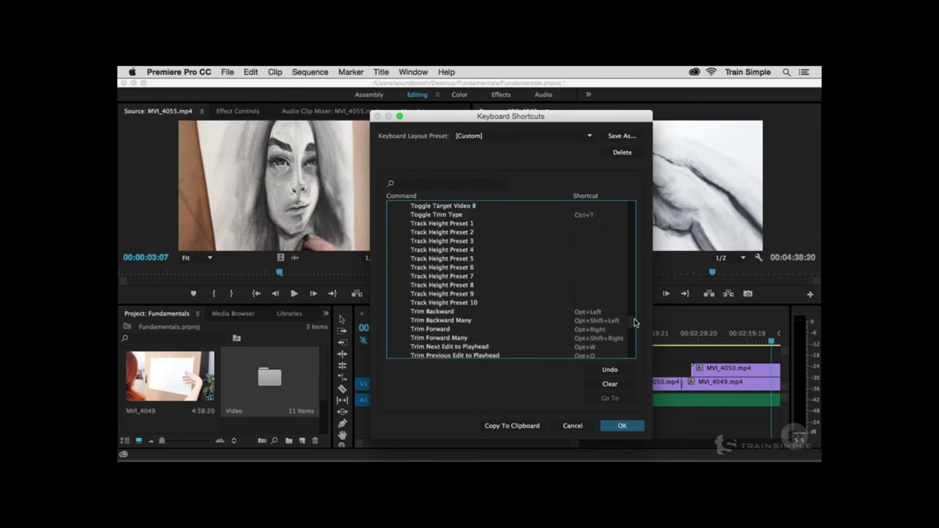
{"action": "left_click_drag", "start_coordinate": [636, 314], "coordinate": [637, 297]}
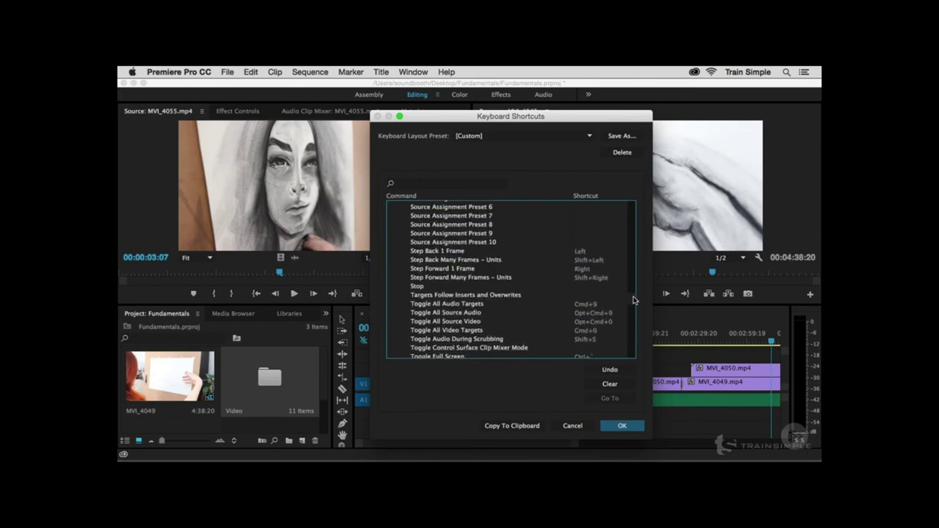
{"action": "scroll", "coordinate": [494, 313], "scroll_direction": "down", "scroll_amount": 5}
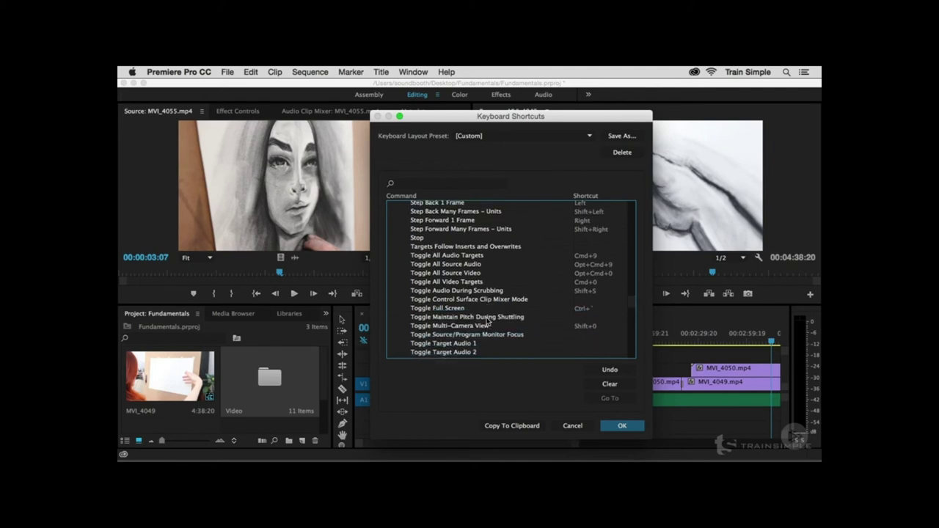
{"action": "left_click", "coordinate": [487, 319]}
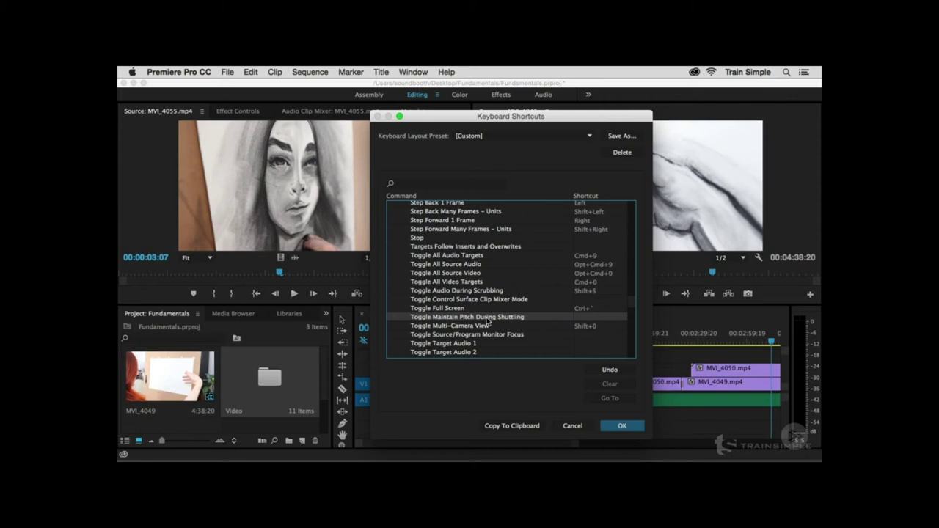
Try T for Toggle Maintain Pitch During Shuttling, then assign Ctrl+Opt+Cmd+' to avoid the Trim Edit clash.
{"action": "left_click", "coordinate": [586, 317]}
{"action": "key", "text": "t"}
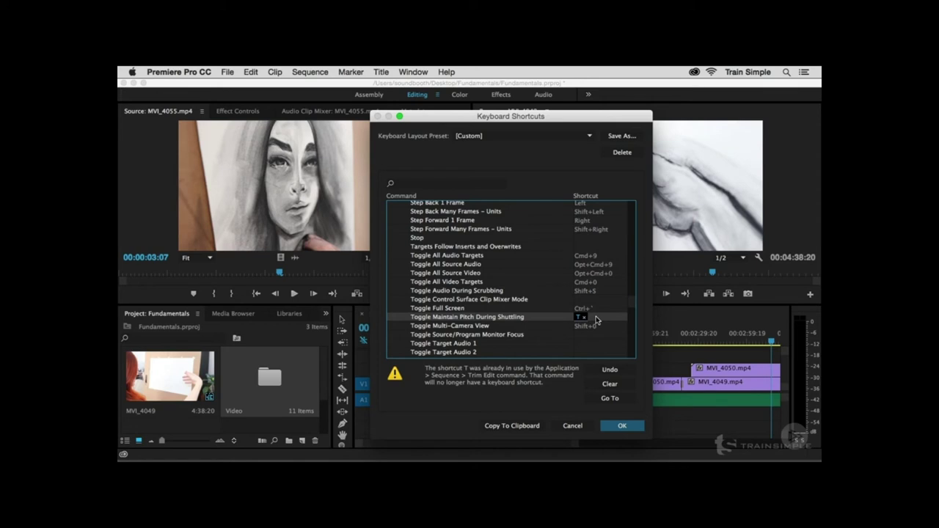
{"action": "key", "text": "ctrl+alt+super+apostrophe"}
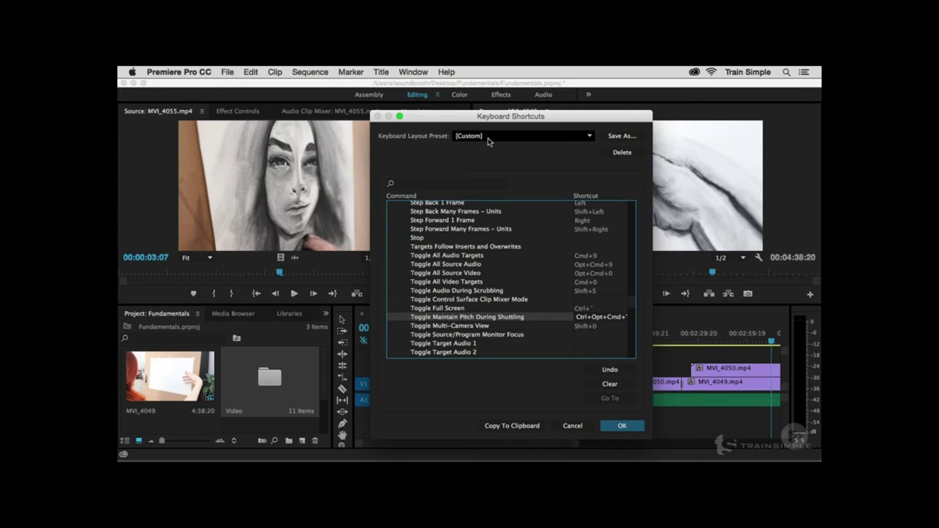
Search the shortcut list for 'trim', then save the custom shortcuts as a new personally named layout preset.
{"action": "left_click", "coordinate": [407, 185]}
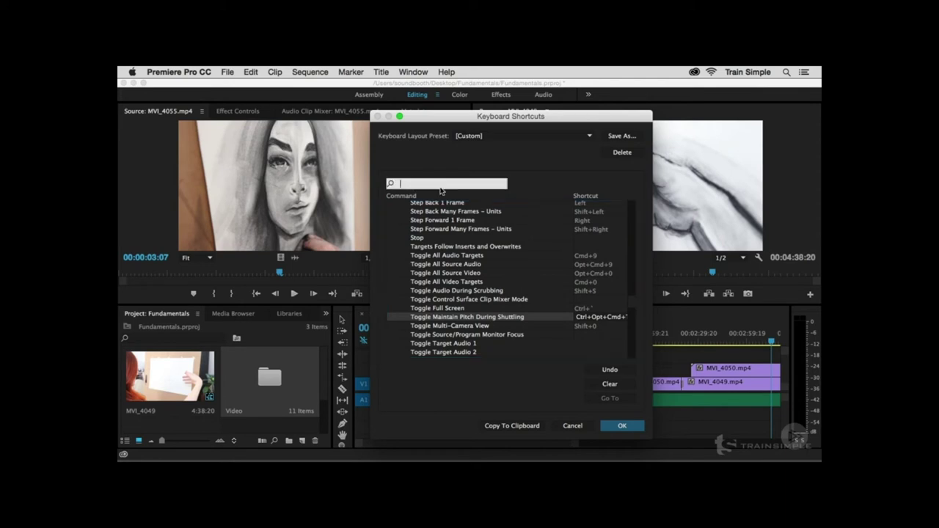
{"action": "type", "text": "trim"}
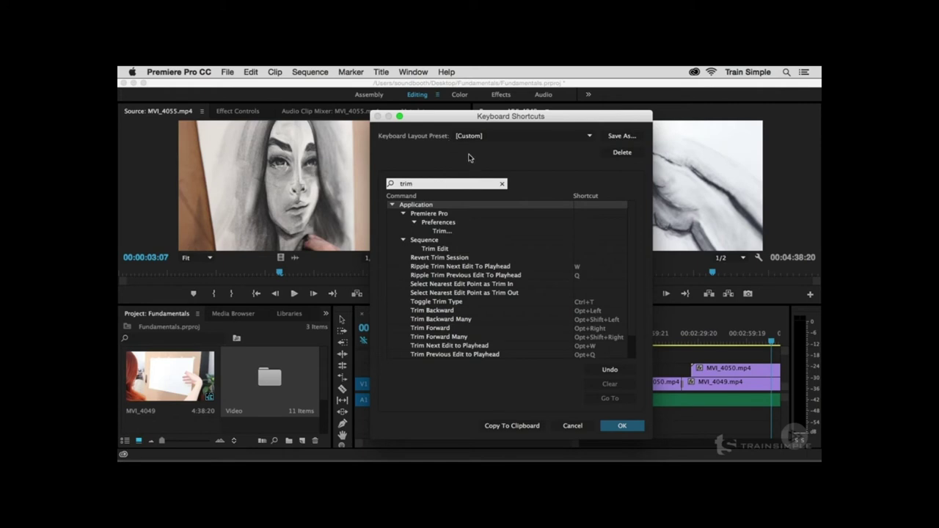
{"action": "left_click", "coordinate": [617, 140]}
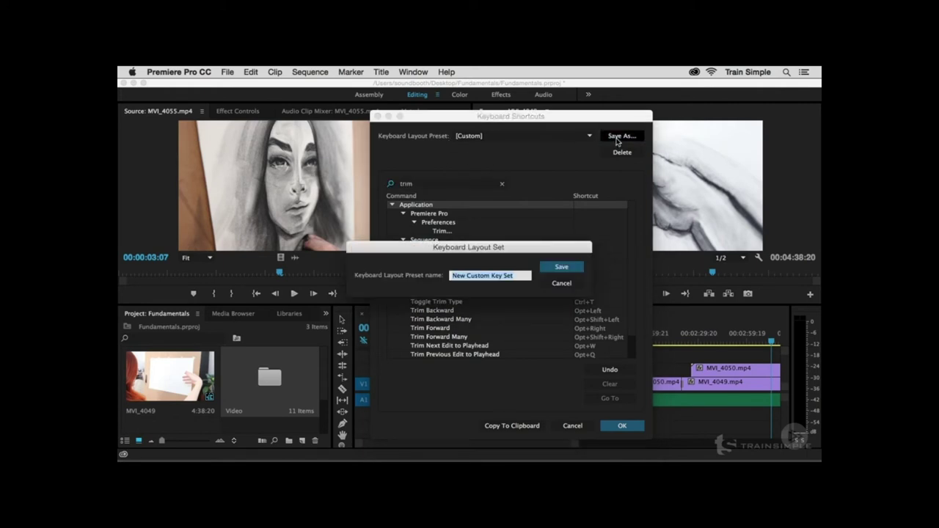
{"action": "type", "text": "M"}
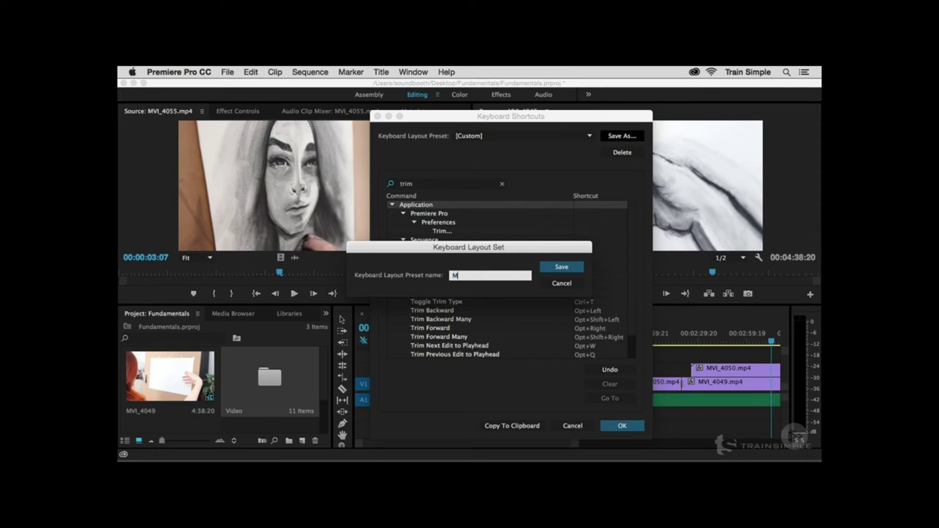
{"action": "type", "text": "att's Preset"}
{"action": "left_click", "coordinate": [562, 267]}
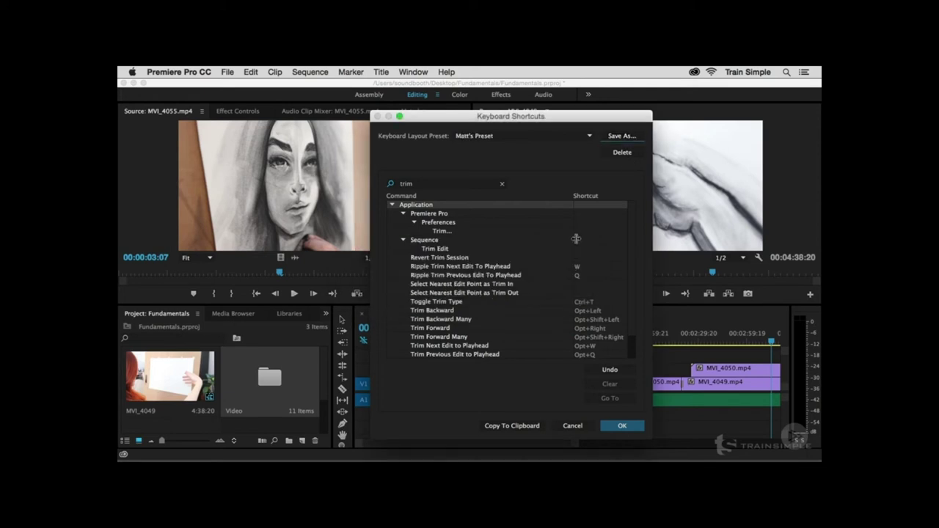
Delete the newly saved keyboard preset, reverting to the Adobe Premiere Pro Default layout.
{"action": "left_click", "coordinate": [593, 140]}
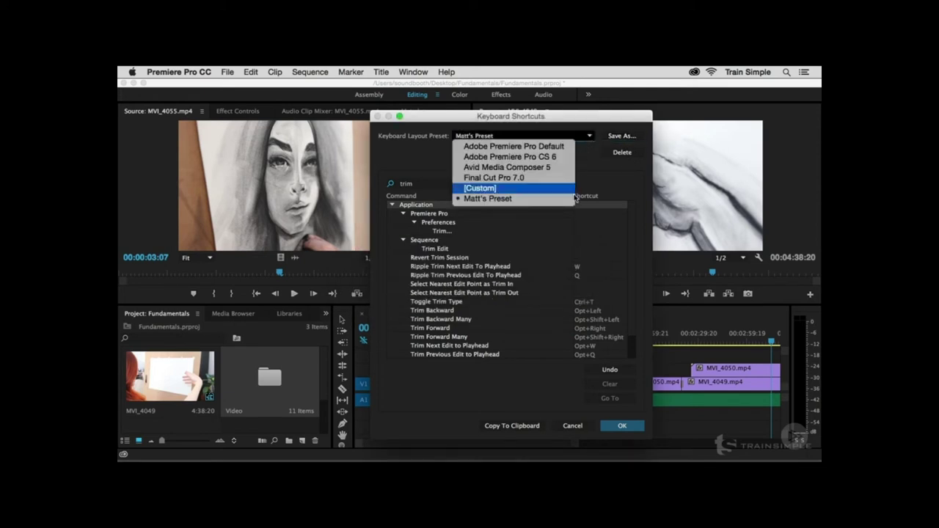
{"action": "left_click", "coordinate": [585, 155]}
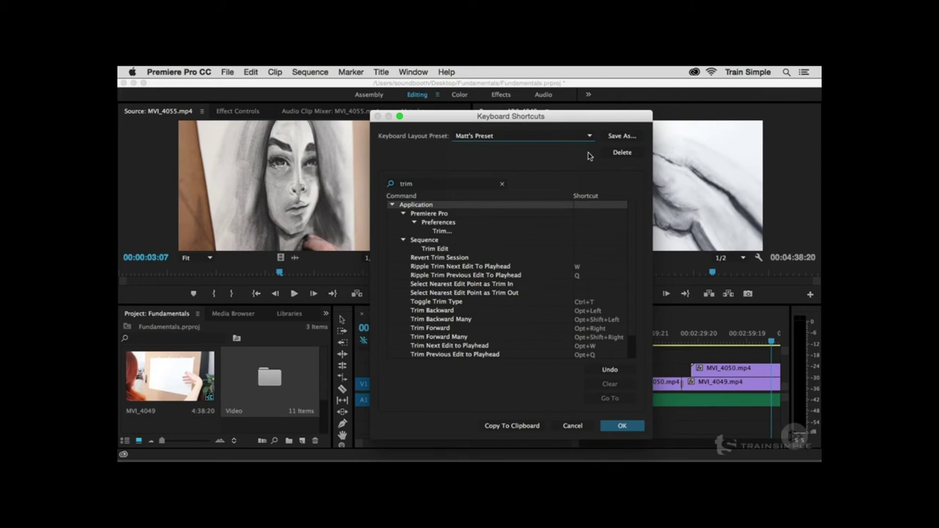
{"action": "left_click", "coordinate": [613, 153]}
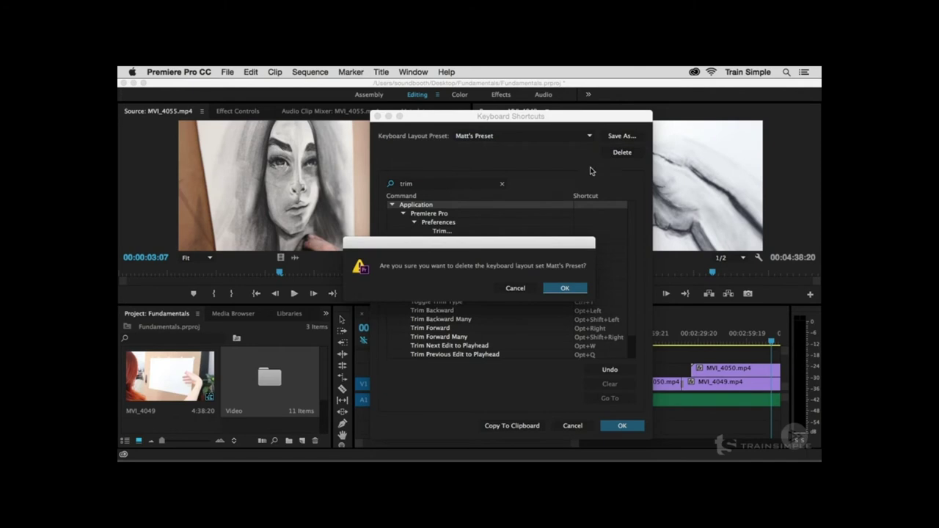
{"action": "left_click", "coordinate": [559, 287]}
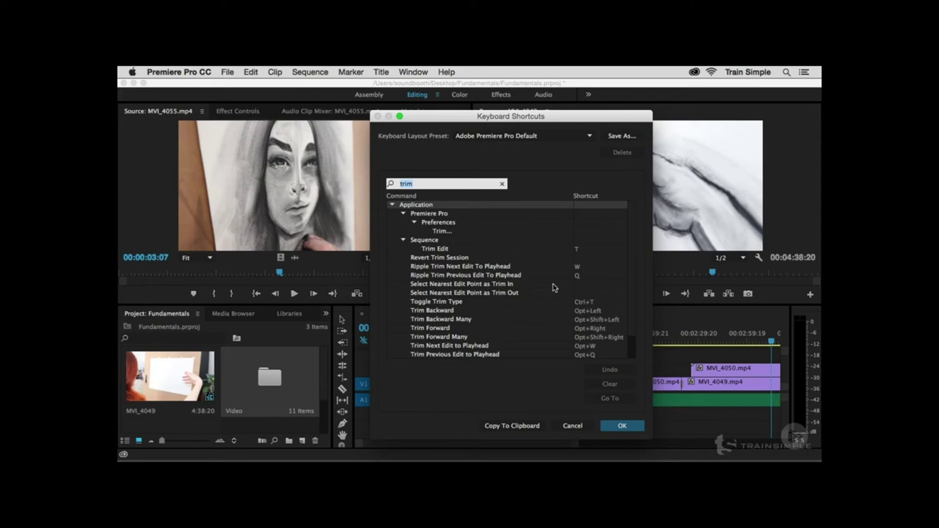
Cancel the Keyboard Shortcuts dialog without applying any changes.
{"action": "left_click", "coordinate": [572, 426]}
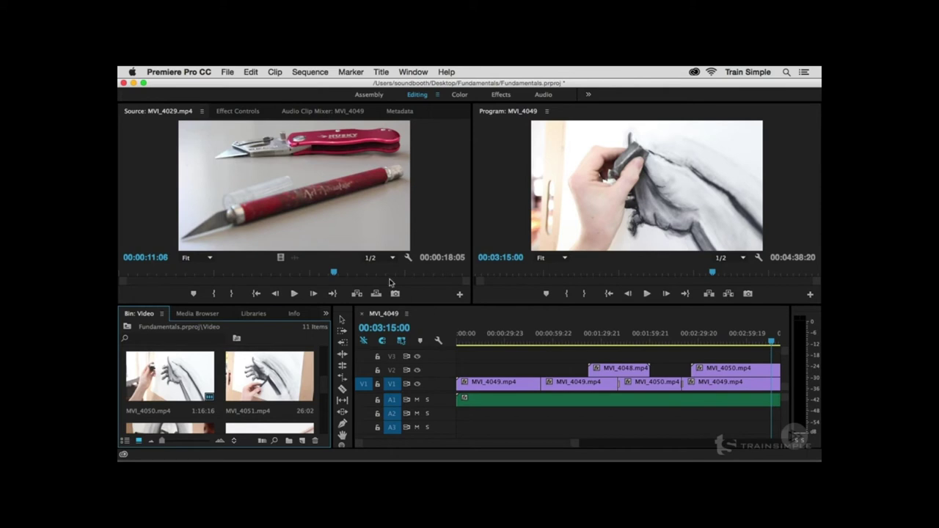
Review Auto Save preferences (every 15 minutes, 20 versions) and enable Save backup project to Creative Cloud.
{"action": "left_click", "coordinate": [189, 72]}
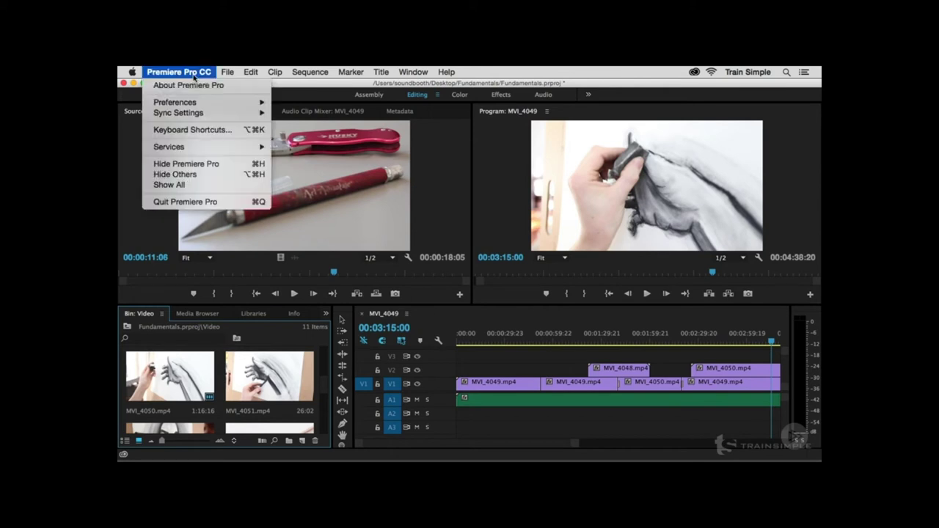
{"action": "mouse_move", "coordinate": [202, 103]}
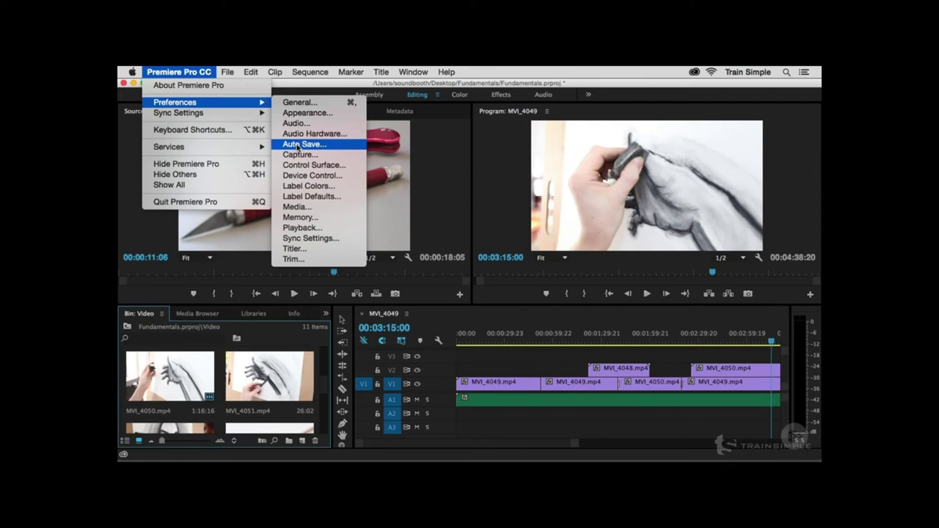
{"action": "left_click", "coordinate": [297, 144]}
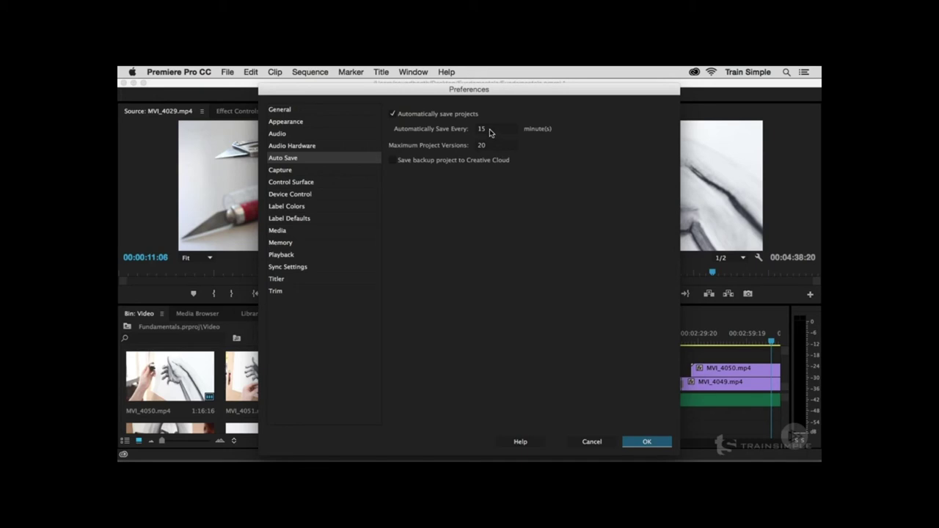
{"action": "left_click", "coordinate": [490, 131]}
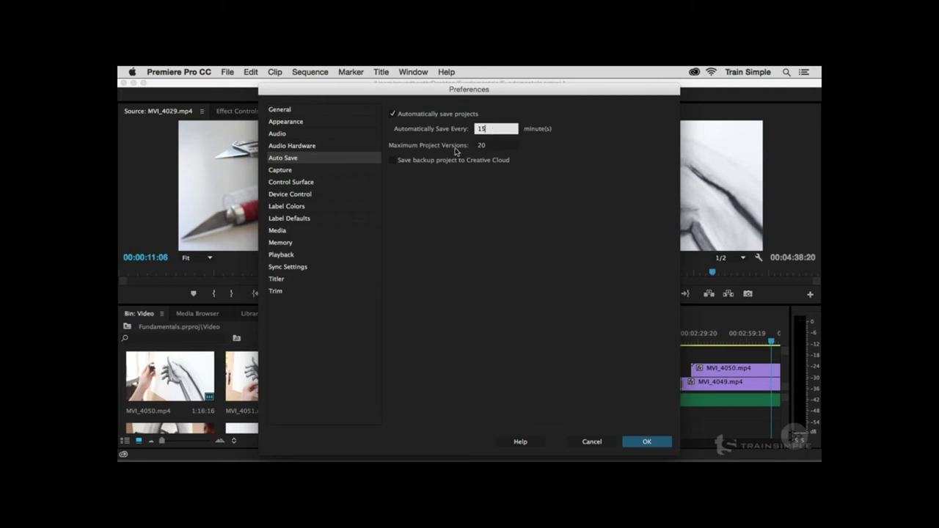
{"action": "left_click", "coordinate": [393, 161]}
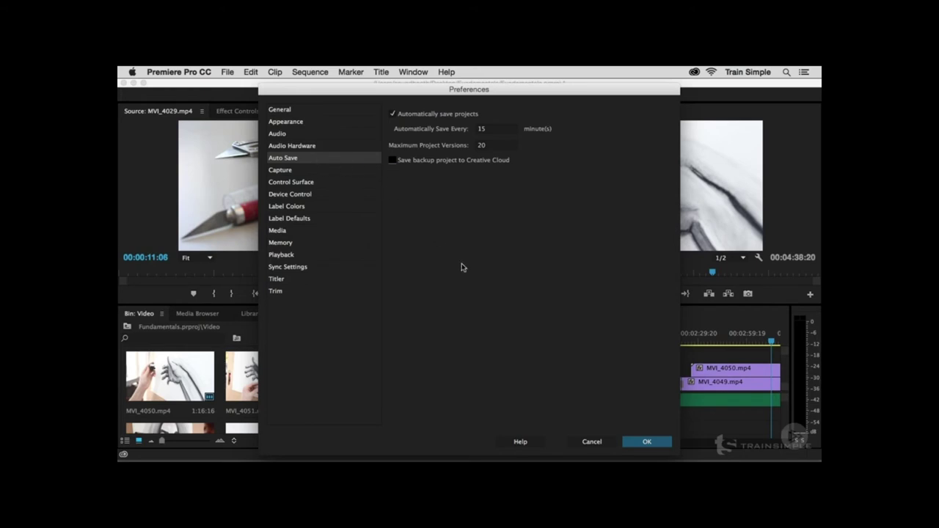
Cancel the Preferences dialog, keeping Auto Save at 15 minutes and 20 versions.
{"action": "left_click", "coordinate": [576, 442]}
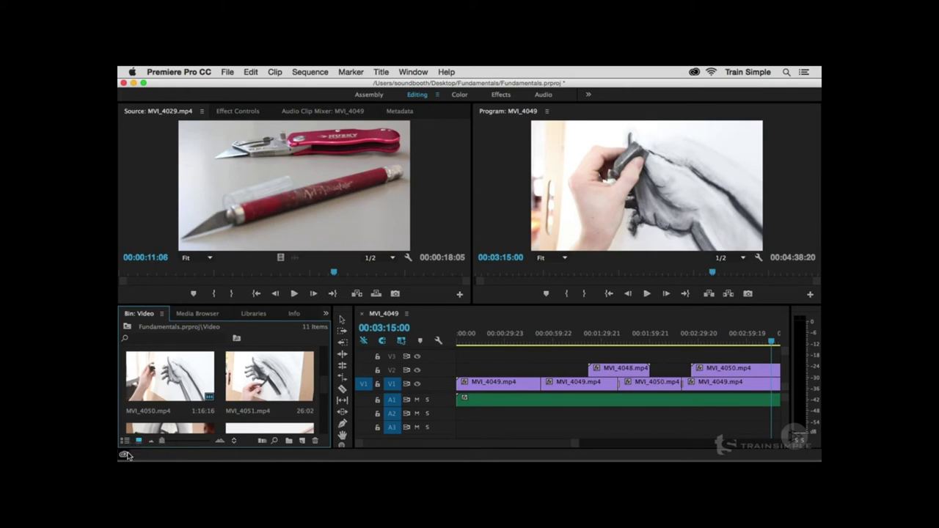
{"action": "left_click", "coordinate": [126, 454]}
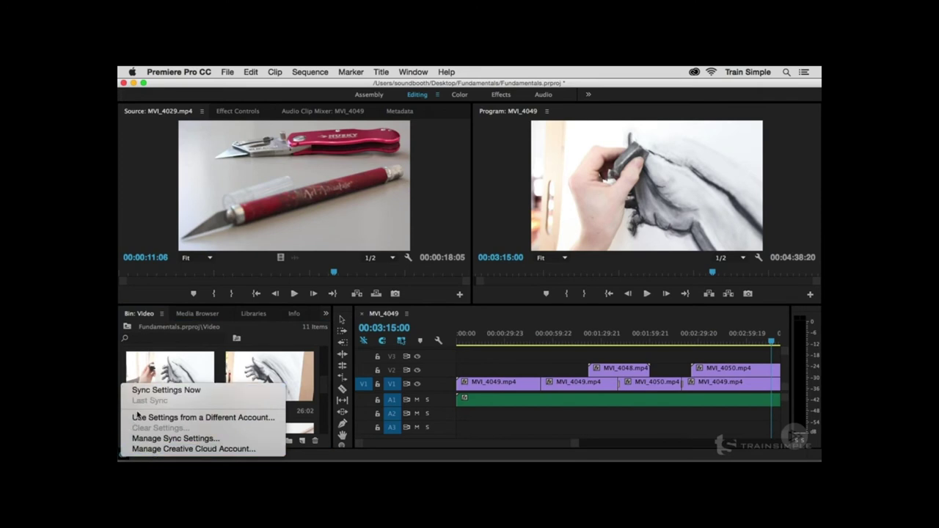
{"action": "left_click", "coordinate": [262, 342]}
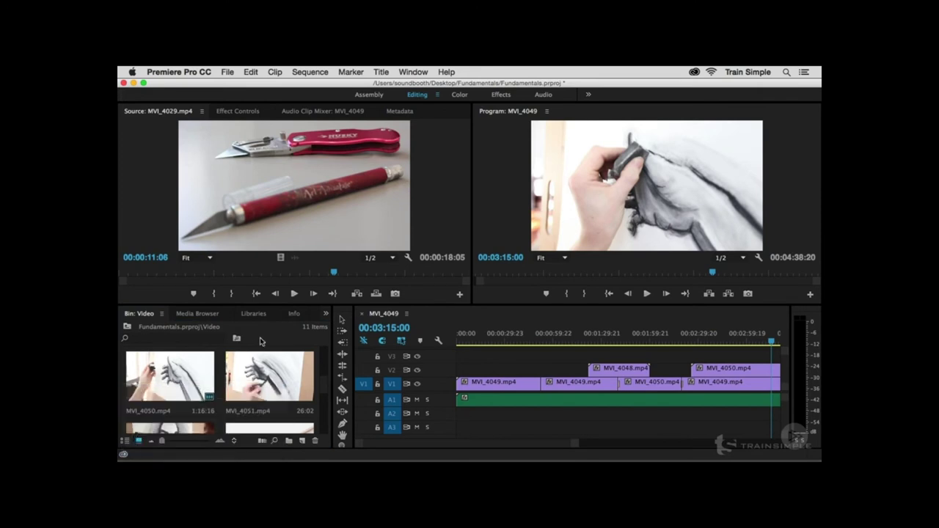
{"action": "left_click", "coordinate": [194, 72]}
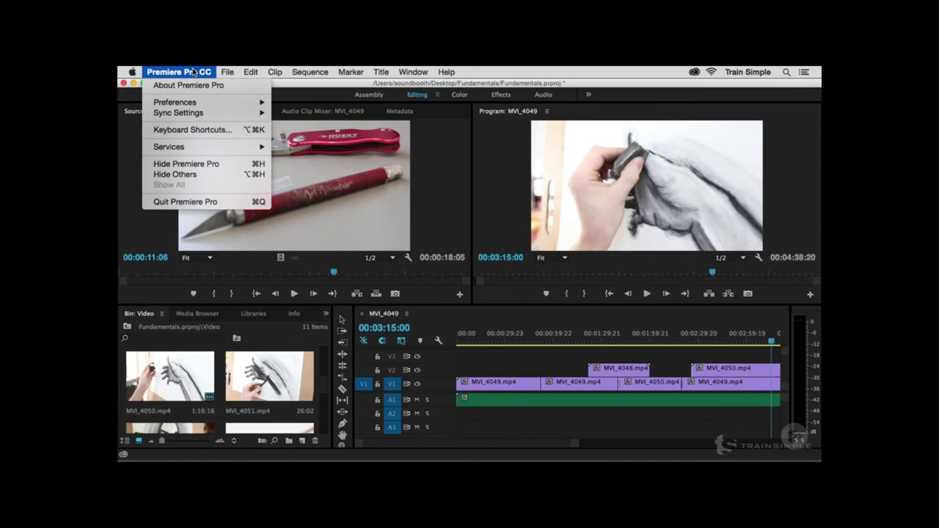
{"action": "mouse_move", "coordinate": [200, 115]}
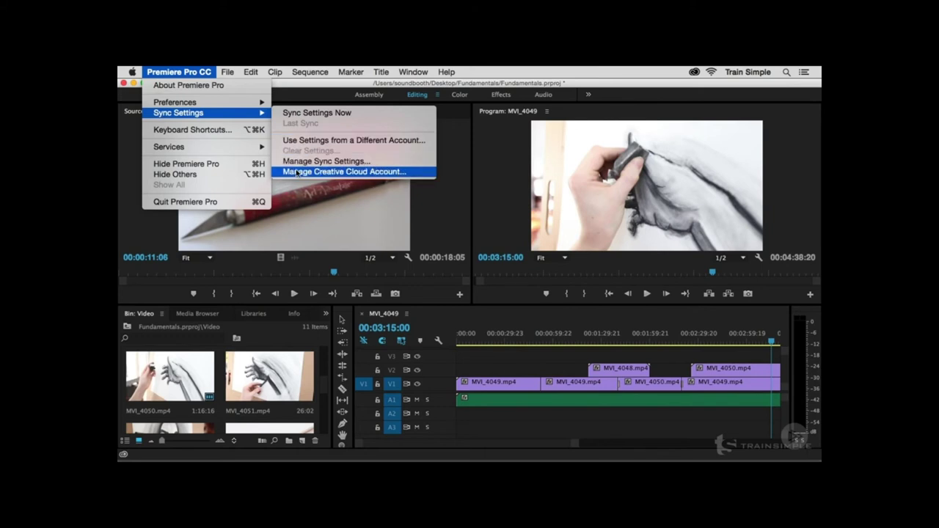
{"action": "left_click", "coordinate": [297, 172]}
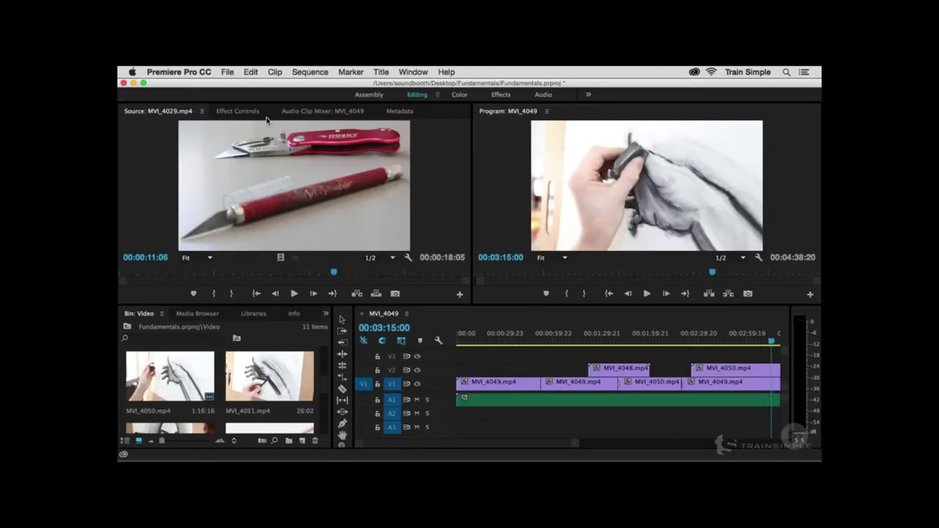
{"action": "left_click", "coordinate": [197, 74]}
{"action": "mouse_move", "coordinate": [218, 116]}
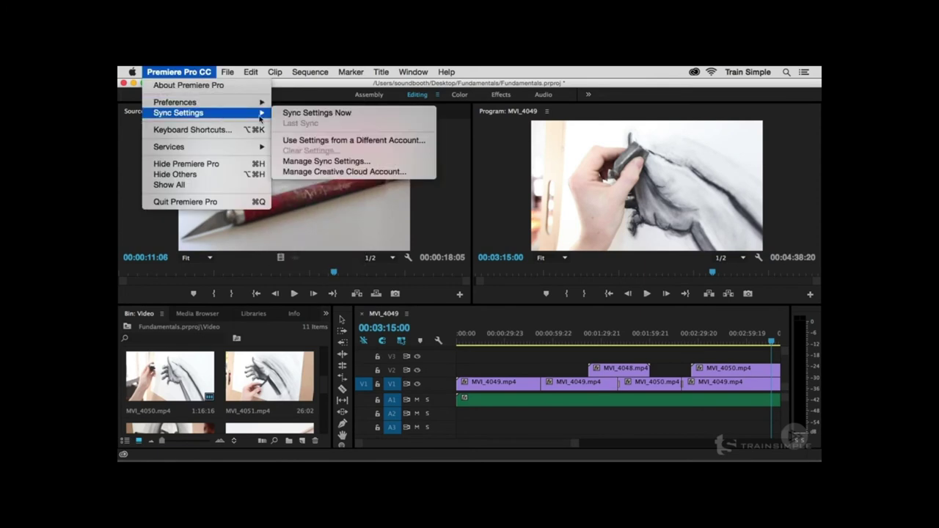
{"action": "left_click", "coordinate": [316, 161]}
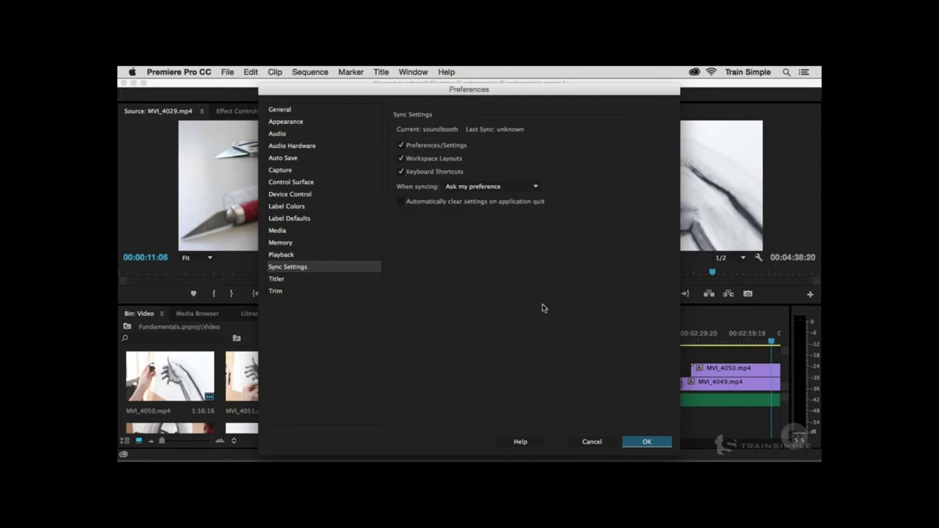
{"action": "left_click", "coordinate": [593, 441]}
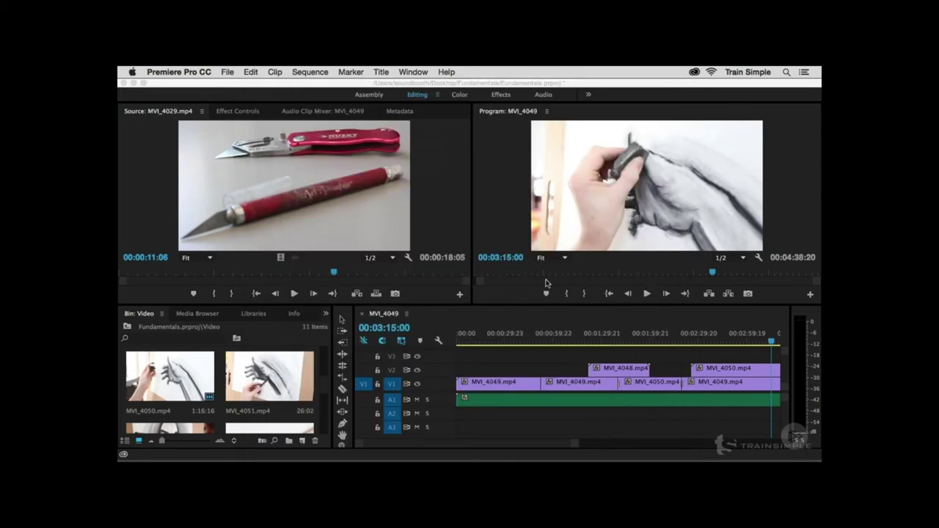
Start Sync Settings Now from the Premiere Pro CC application menu.
{"action": "left_click", "coordinate": [199, 76]}
{"action": "mouse_move", "coordinate": [214, 114]}
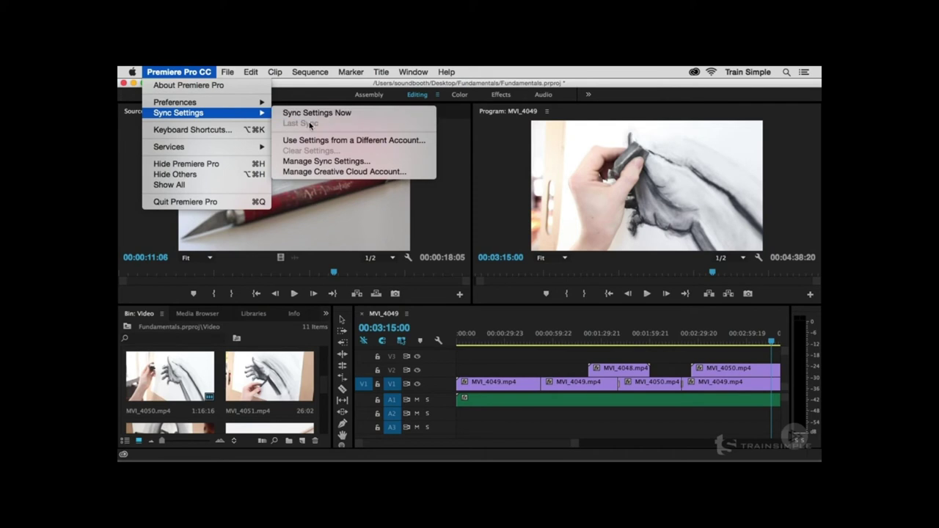
{"action": "left_click", "coordinate": [313, 114]}
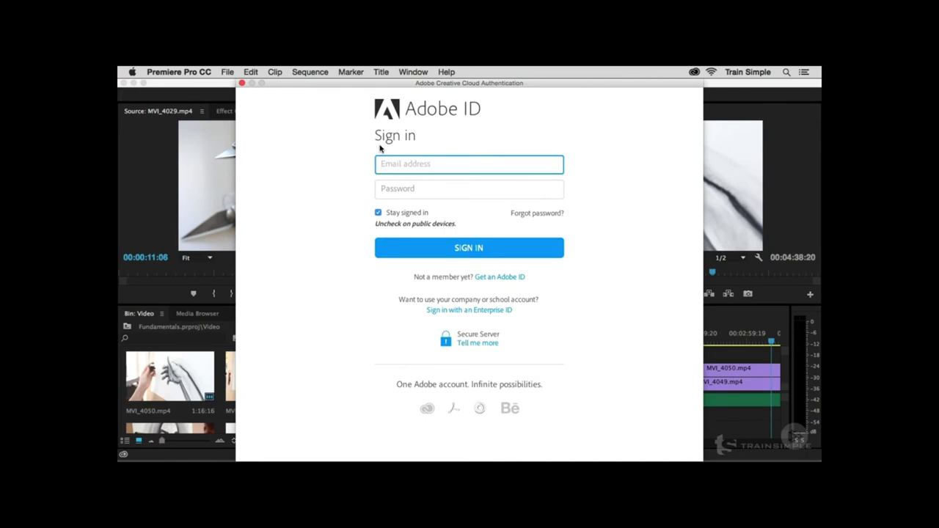
Sign in with the Adobe ID e-mail and password, then save and close Fundamentals.prproj for syncing.
{"action": "key", "text": "Tab"}
{"action": "type", "text": "********"}
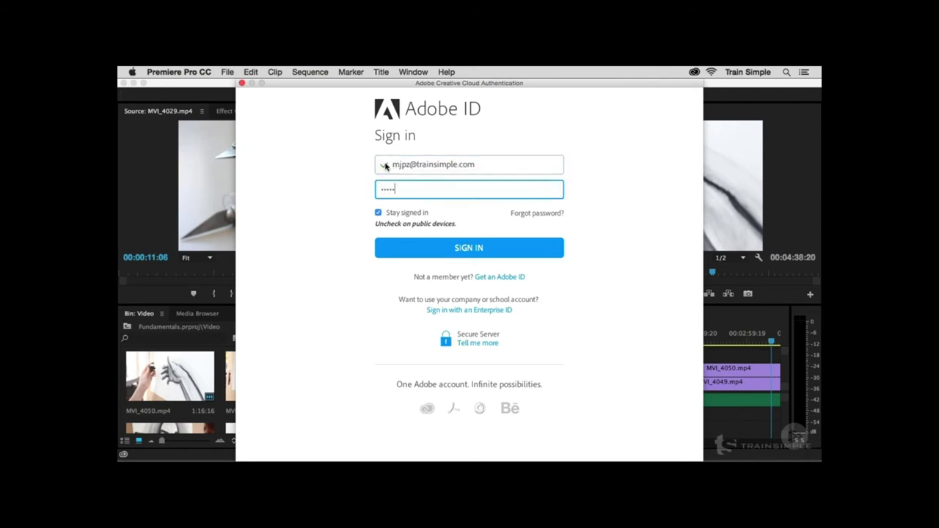
{"action": "left_click", "coordinate": [408, 250]}
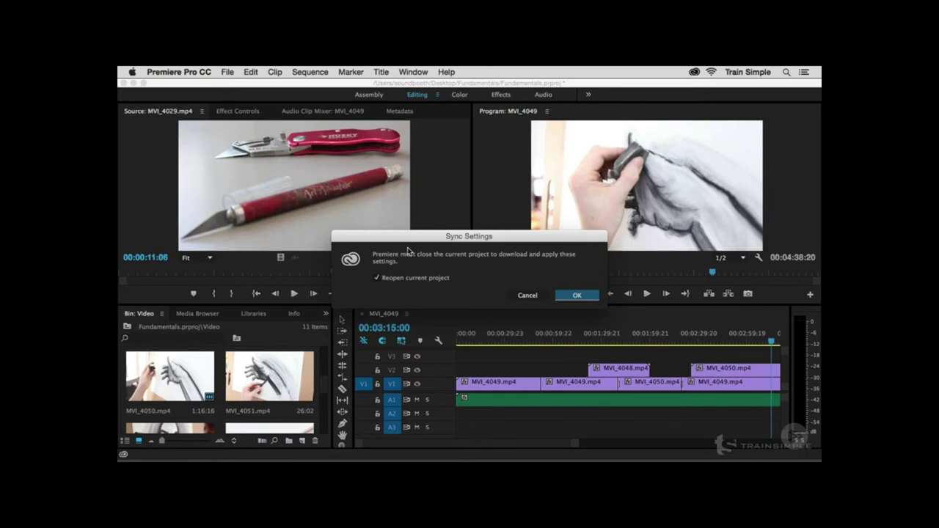
{"action": "left_click", "coordinate": [565, 297]}
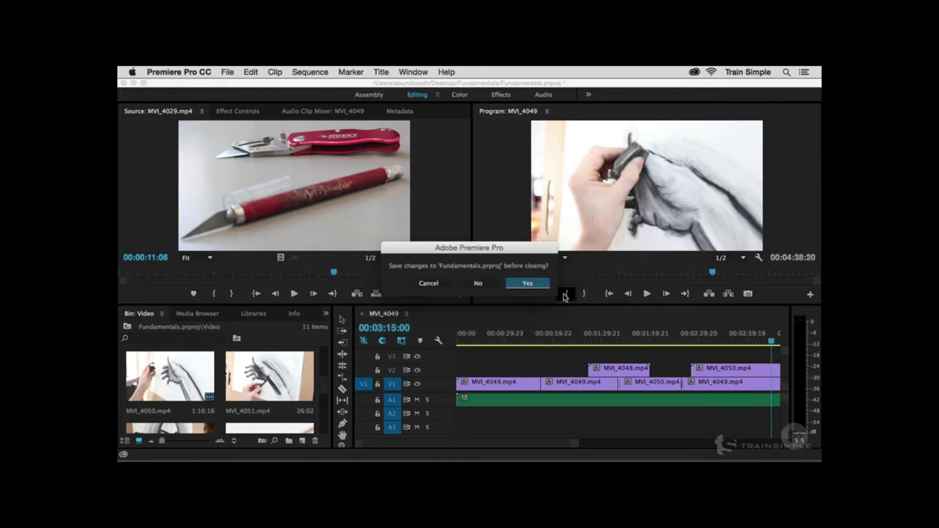
{"action": "left_click", "coordinate": [526, 285]}
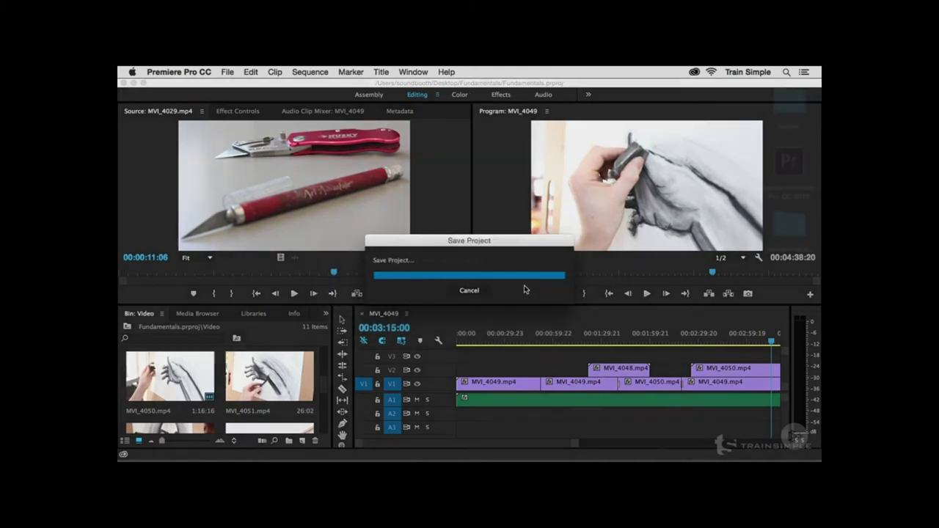
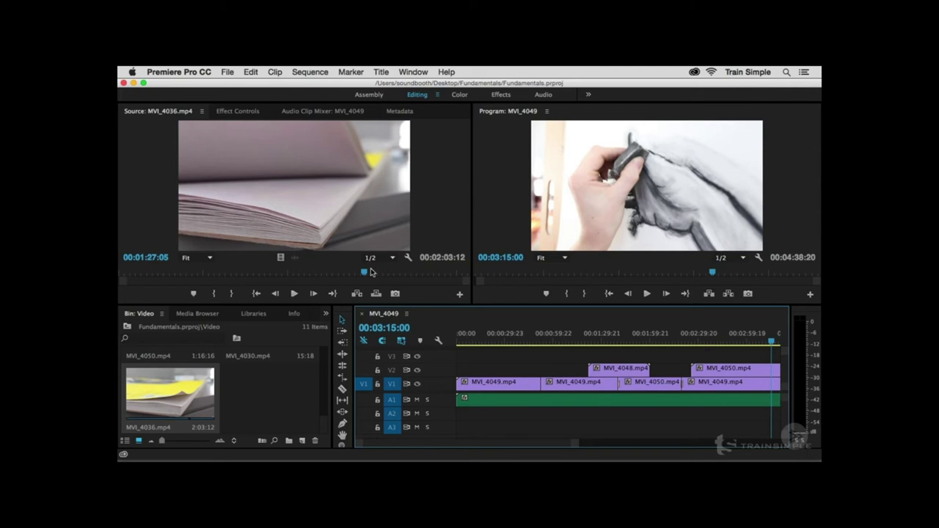
Check the system details via Apple menu > About This Mac.
{"action": "left_click", "coordinate": [133, 72]}
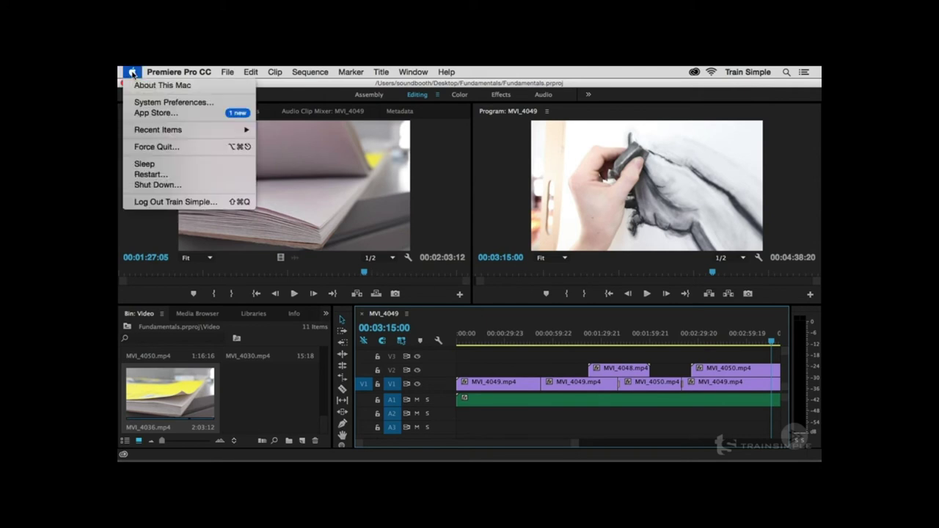
{"action": "left_click", "coordinate": [138, 87]}
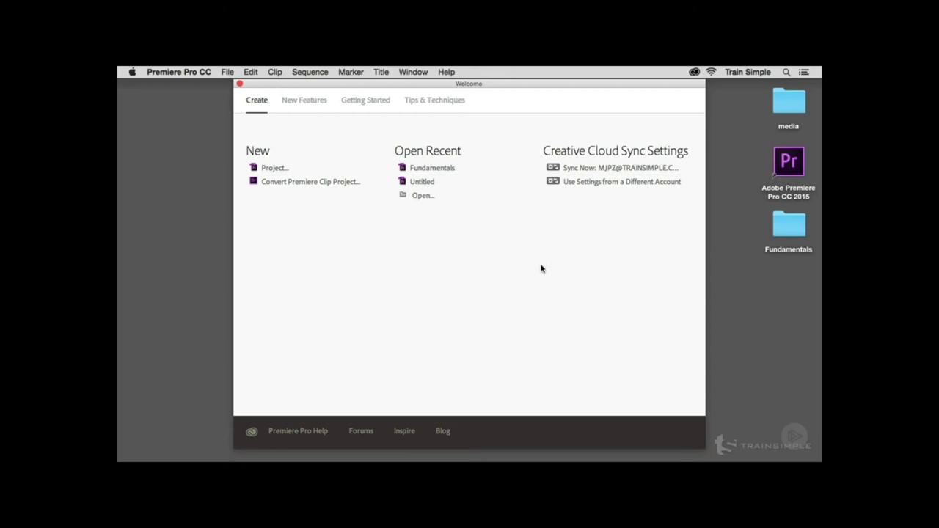
Create a new project named 'Draw' from the Welcome screen's New > Project option.
{"action": "left_click", "coordinate": [273, 168]}
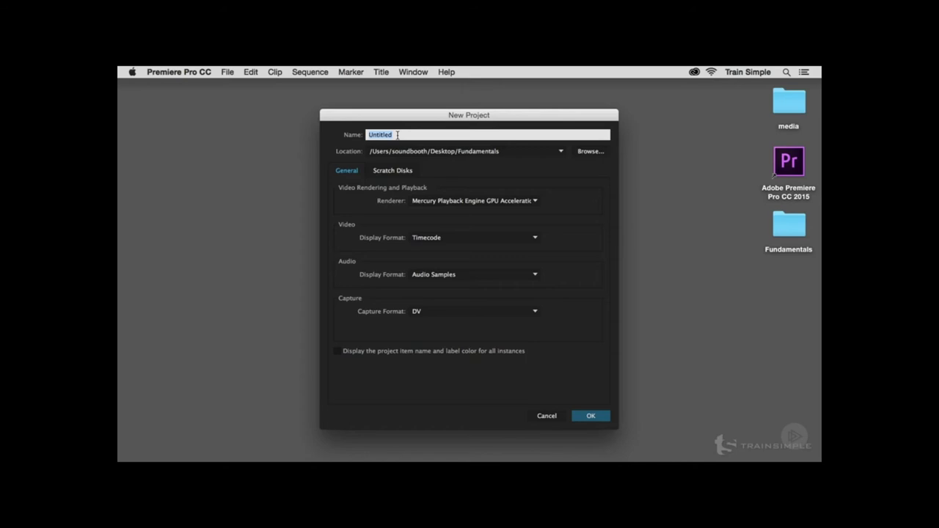
{"action": "type", "text": "Draw"}
{"action": "left_click", "coordinate": [582, 418]}
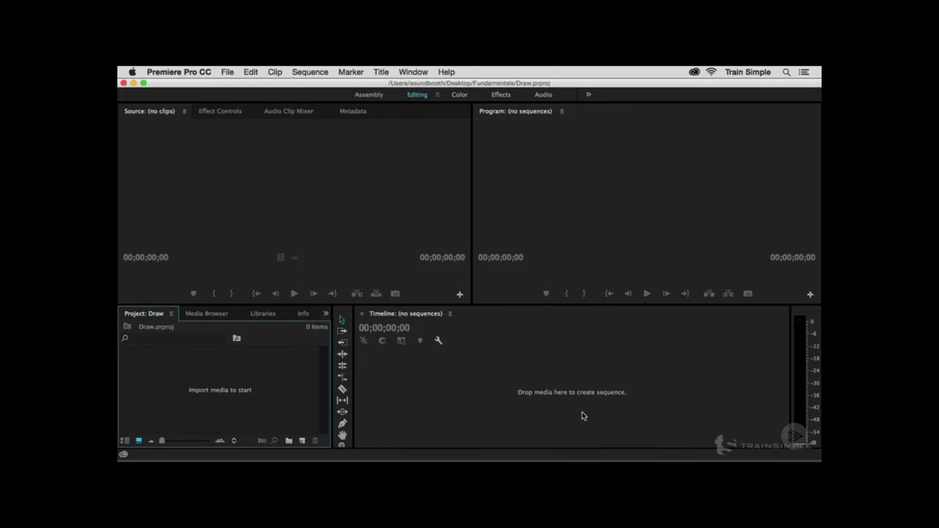
{"action": "key", "text": "super+h"}
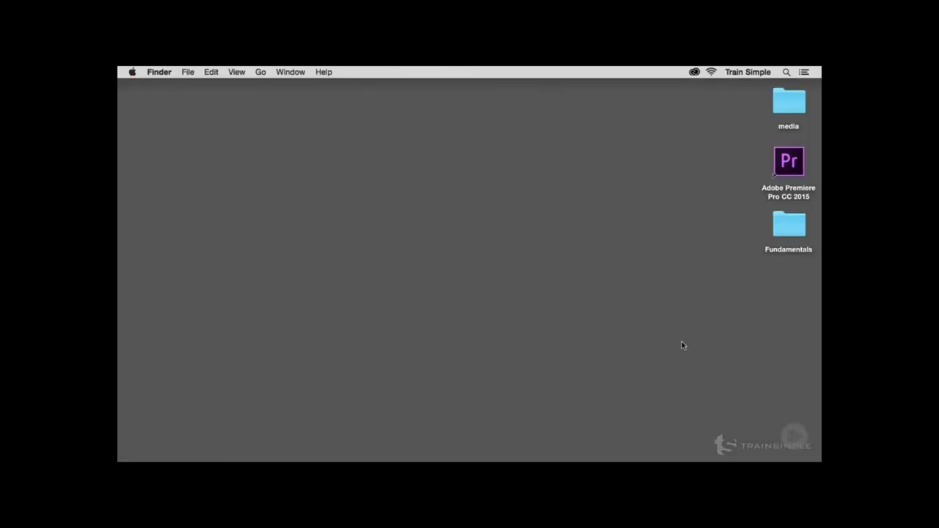
{"action": "double_click", "coordinate": [787, 226]}
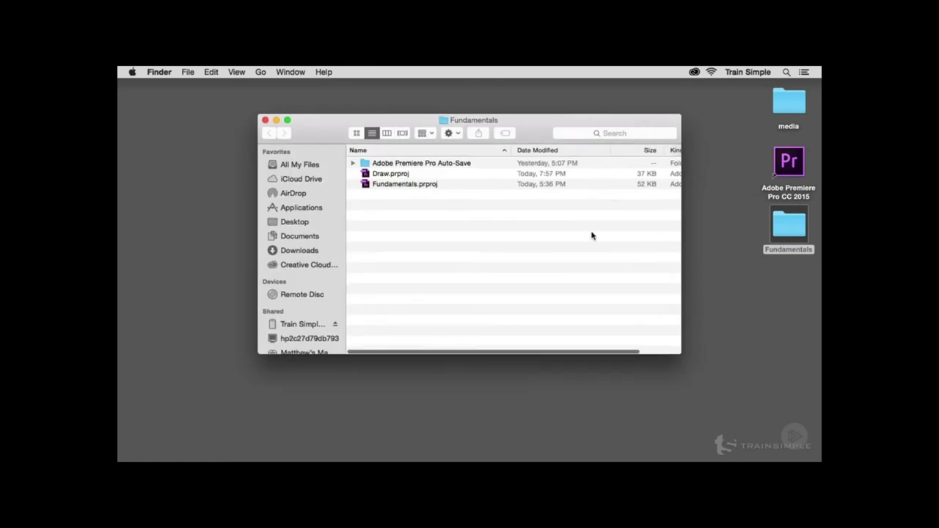
{"action": "left_click", "coordinate": [389, 176]}
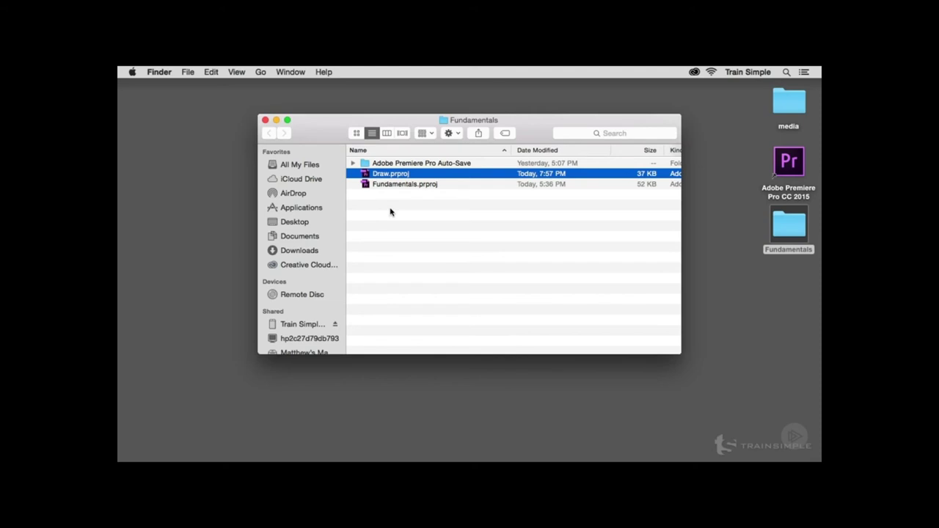
{"action": "left_click", "coordinate": [265, 120]}
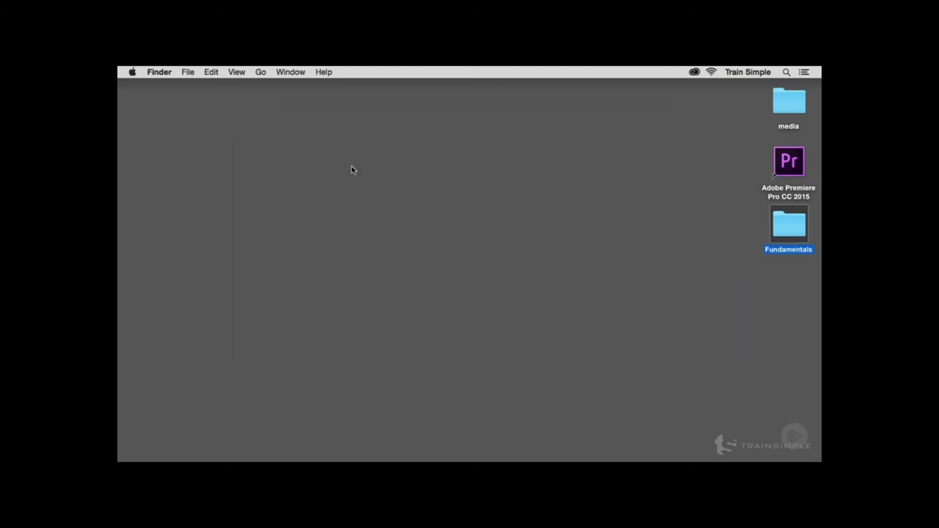
{"action": "left_click", "coordinate": [523, 441]}
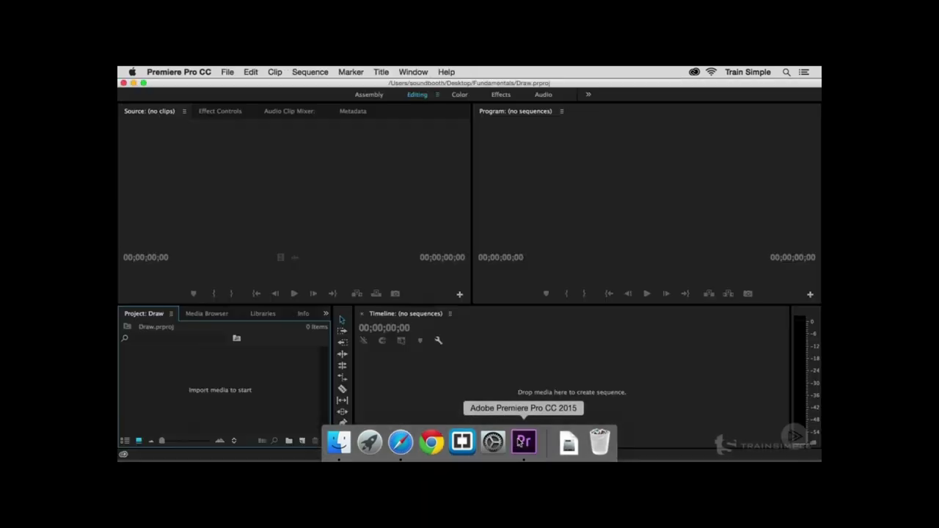
Focus the Timeline panel and bring up File > New to reach Sequence....
{"action": "left_click", "coordinate": [431, 316]}
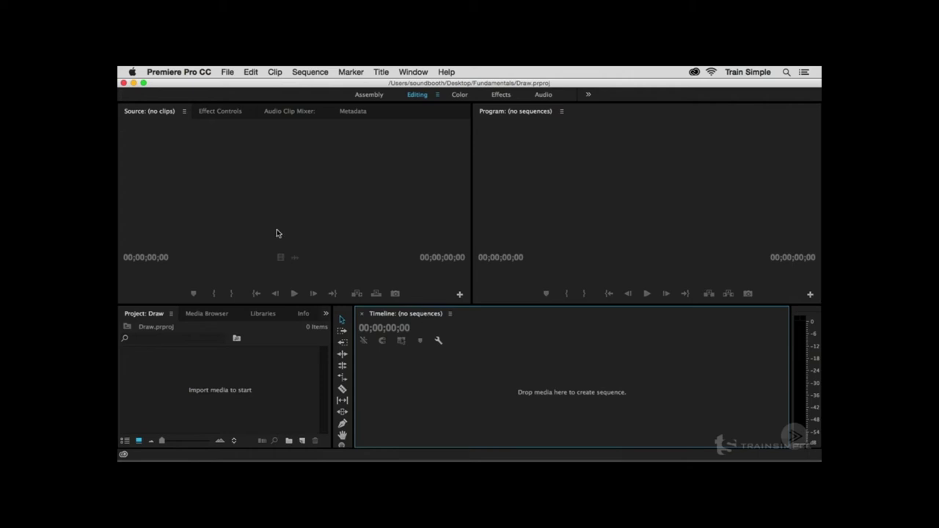
{"action": "left_click", "coordinate": [229, 72]}
{"action": "mouse_move", "coordinate": [236, 85]}
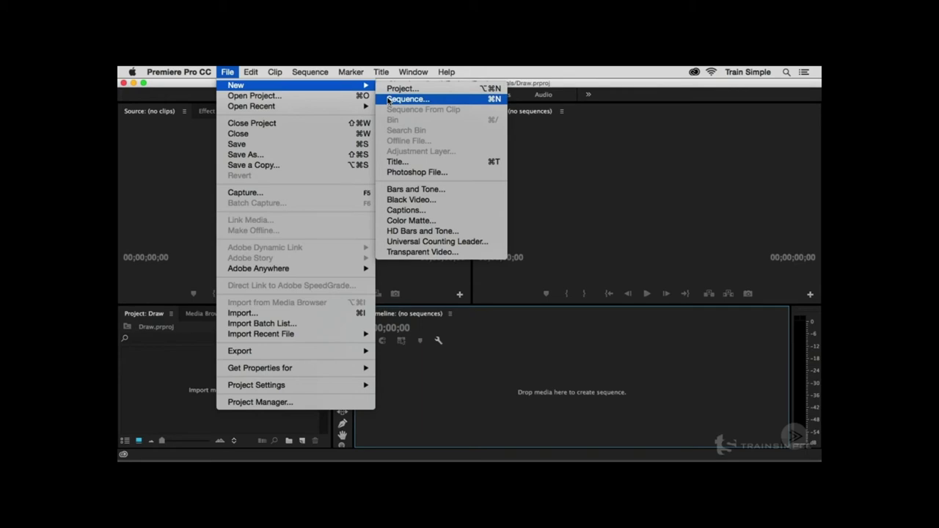
{"action": "left_click", "coordinate": [404, 99]}
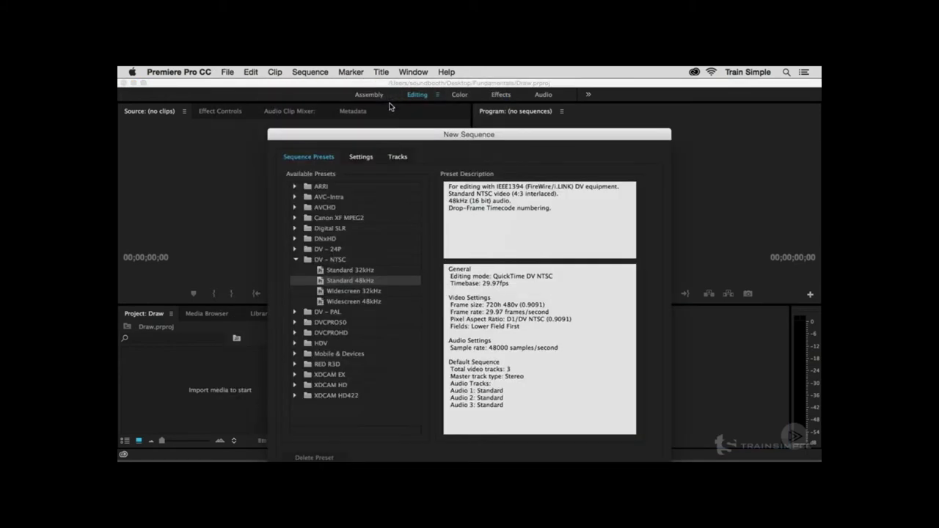
{"action": "left_click_drag", "start_coordinate": [394, 134], "coordinate": [391, 86]}
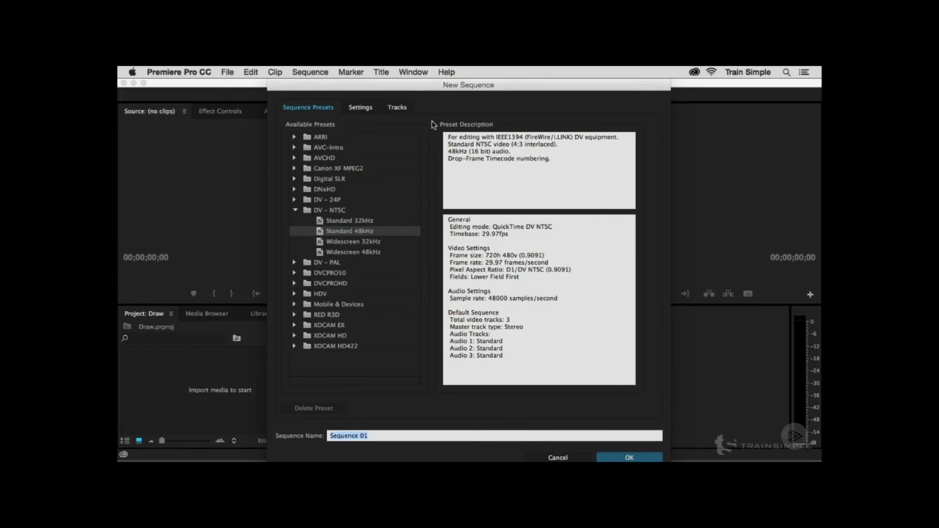
{"action": "left_click", "coordinate": [295, 182]}
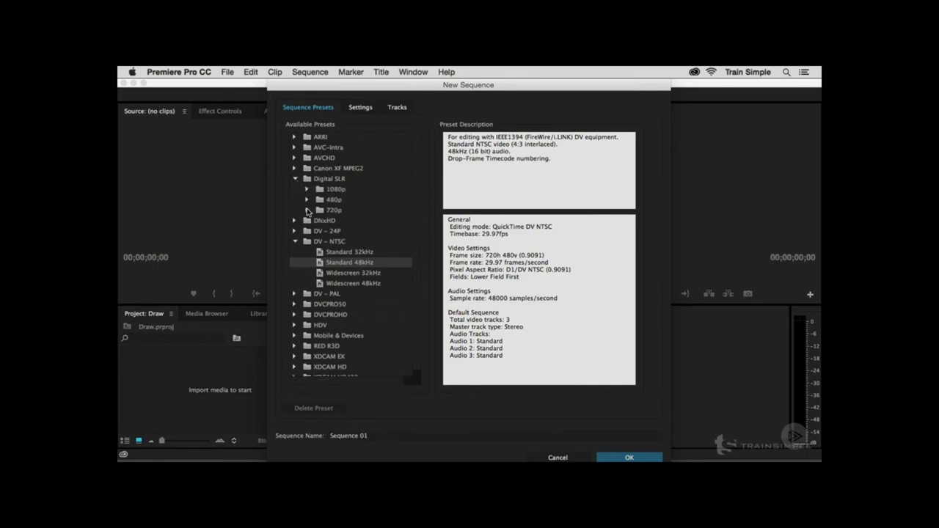
{"action": "left_click", "coordinate": [308, 211]}
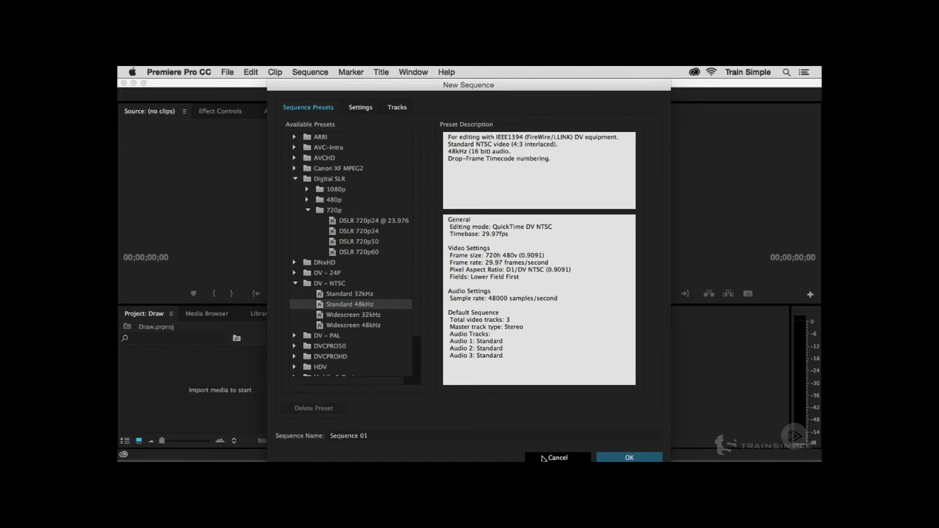
{"action": "left_click", "coordinate": [556, 458]}
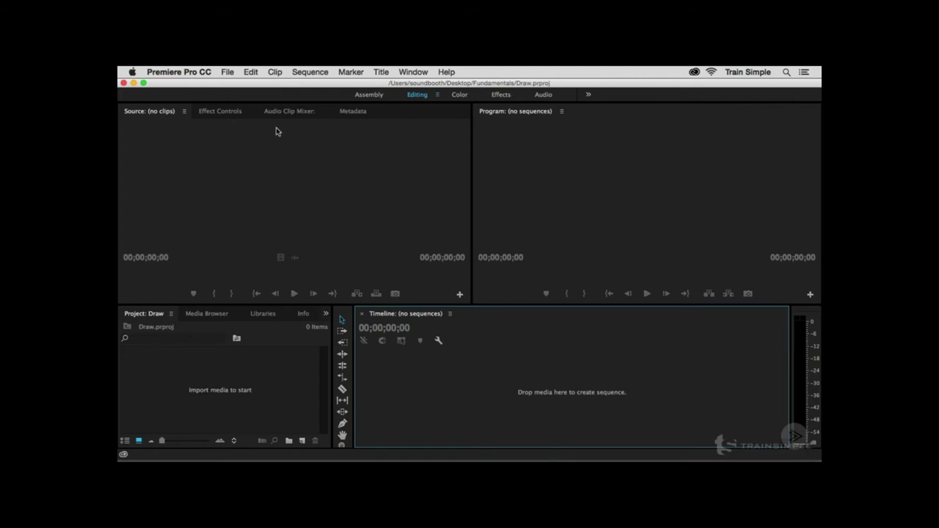
Import MVI_4053.mp4 from Desktop > media > video into the Draw project.
{"action": "left_click", "coordinate": [229, 73]}
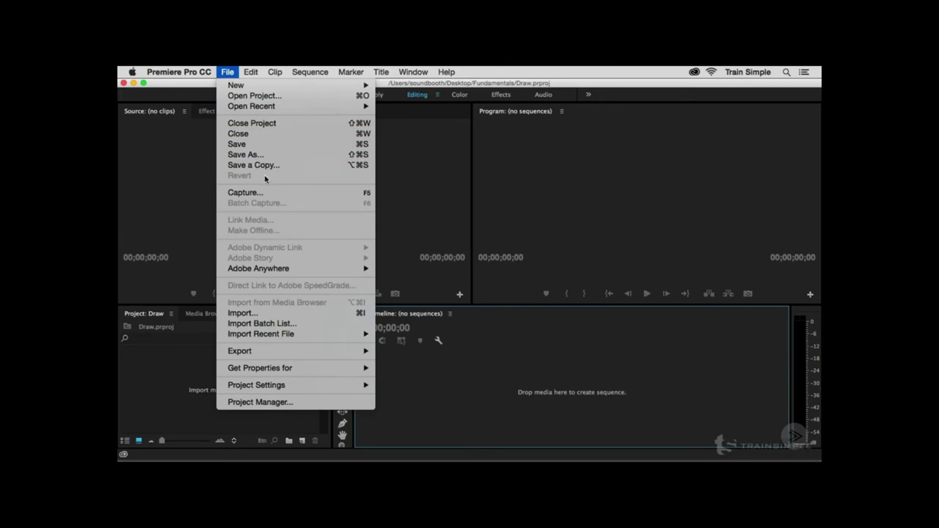
{"action": "left_click", "coordinate": [242, 313]}
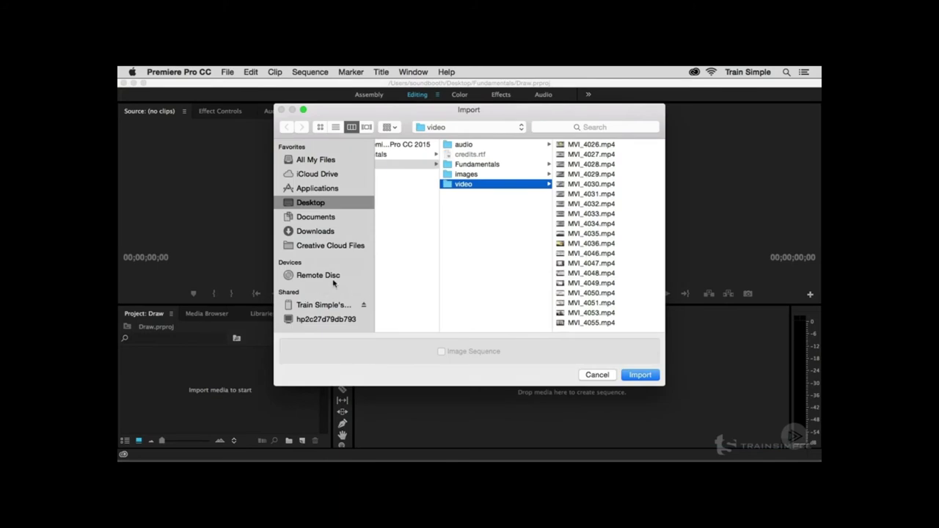
{"action": "left_click", "coordinate": [346, 208]}
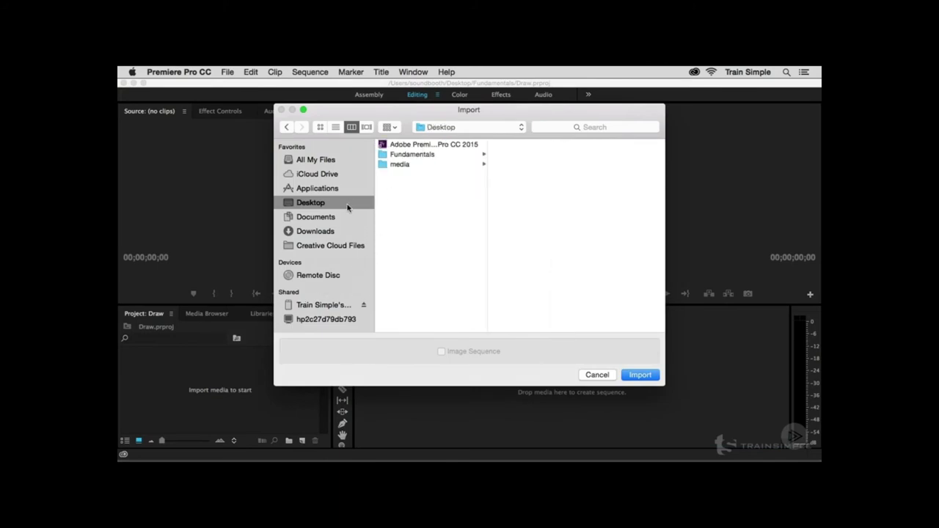
{"action": "left_click", "coordinate": [401, 167]}
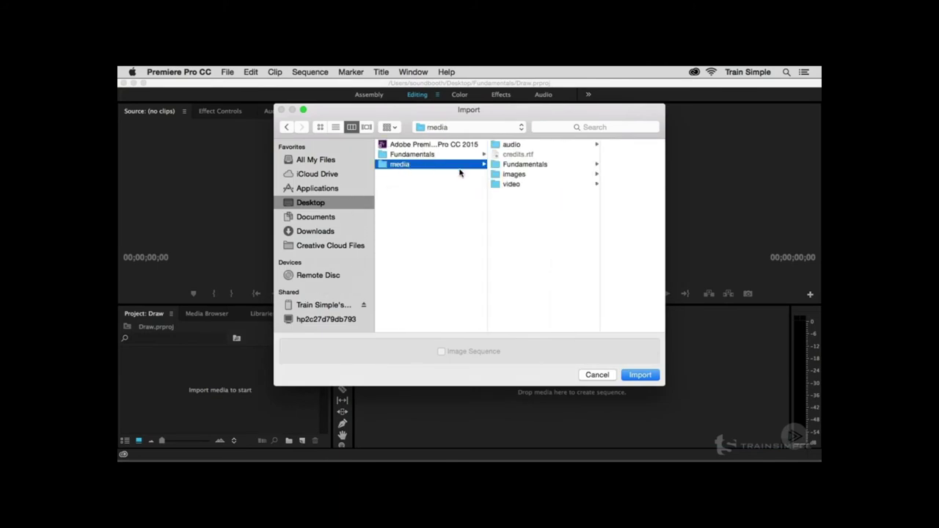
{"action": "left_click", "coordinate": [503, 185]}
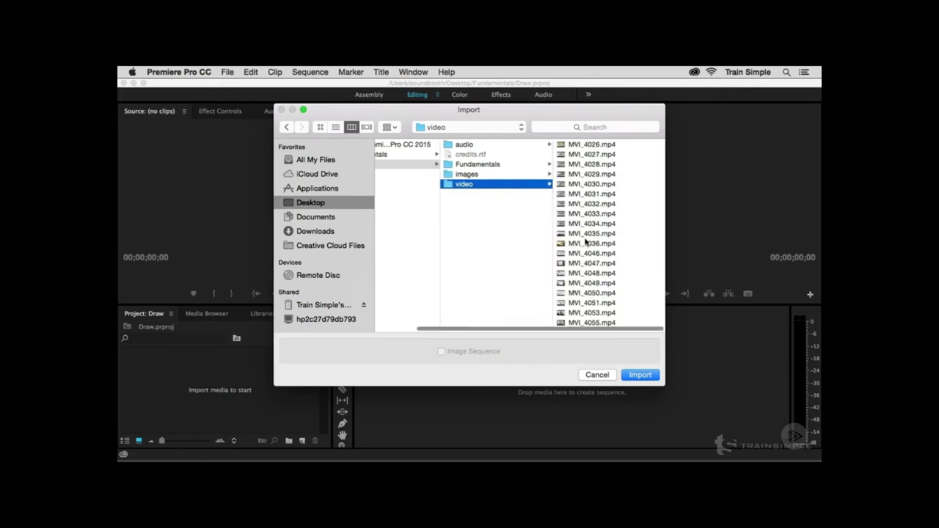
{"action": "left_click", "coordinate": [588, 307]}
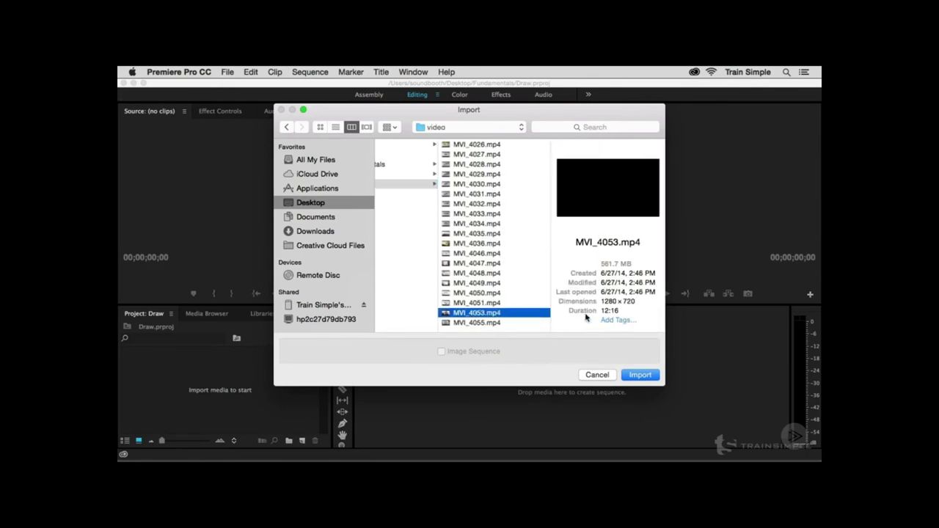
{"action": "left_click", "coordinate": [635, 378]}
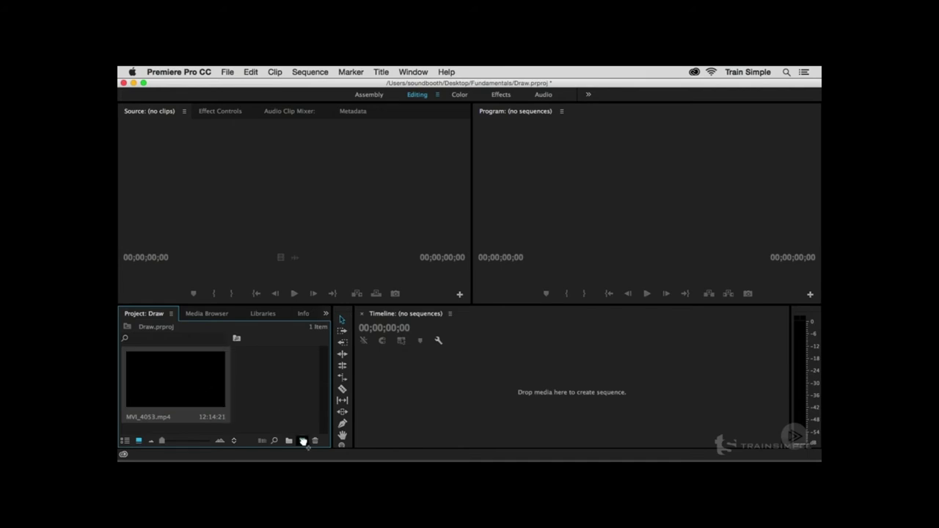
Build an MVI_4053 sequence from the MVI_4053.mp4 clip and scrub the playhead to 00:00:07:09.
{"action": "right_click", "coordinate": [206, 389]}
{"action": "mouse_move", "coordinate": [266, 449]}
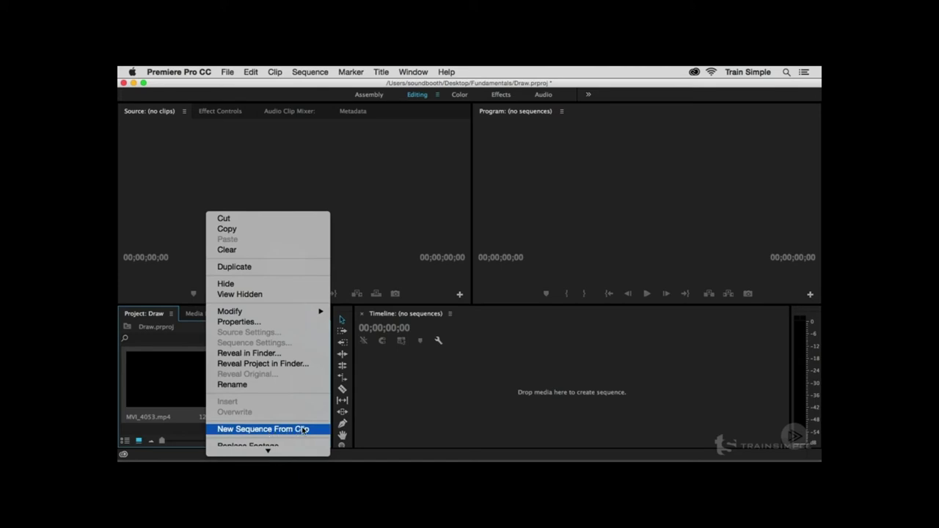
{"action": "left_click", "coordinate": [373, 420]}
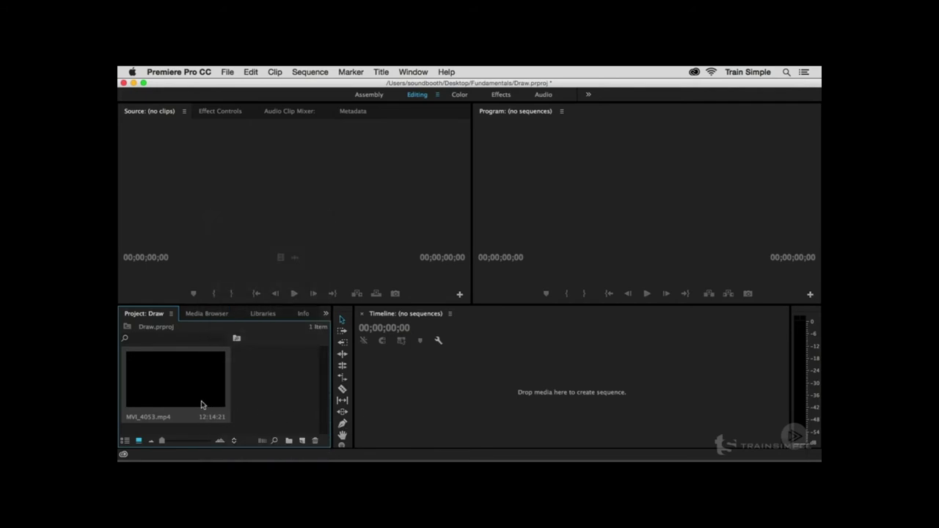
{"action": "left_click_drag", "start_coordinate": [179, 391], "coordinate": [425, 394]}
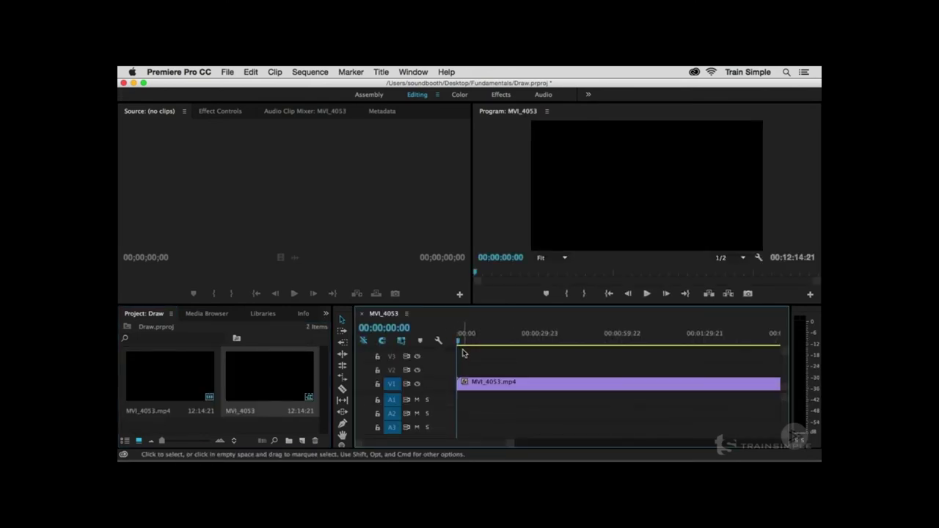
{"action": "left_click_drag", "start_coordinate": [464, 342], "coordinate": [478, 344]}
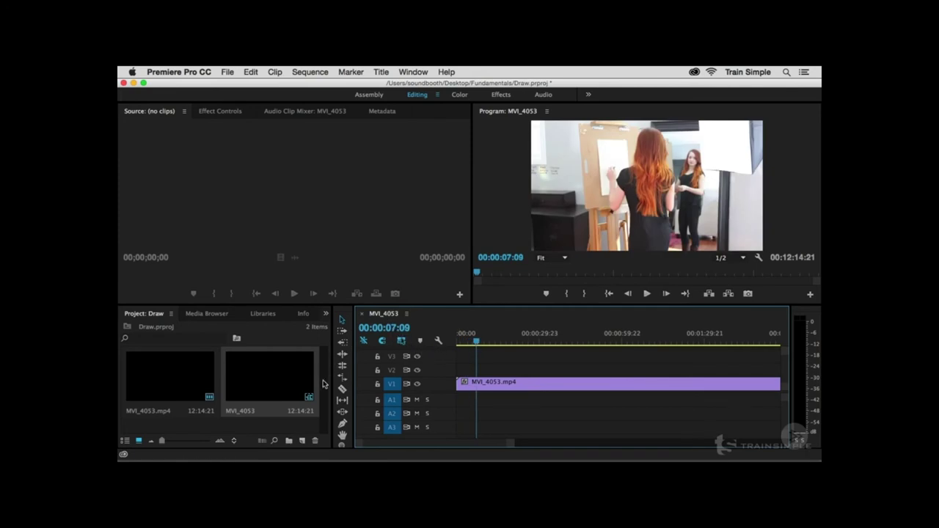
Rename the MVI_4053 sequence to 'Self' and give its timeline focus.
{"action": "left_click", "coordinate": [252, 412]}
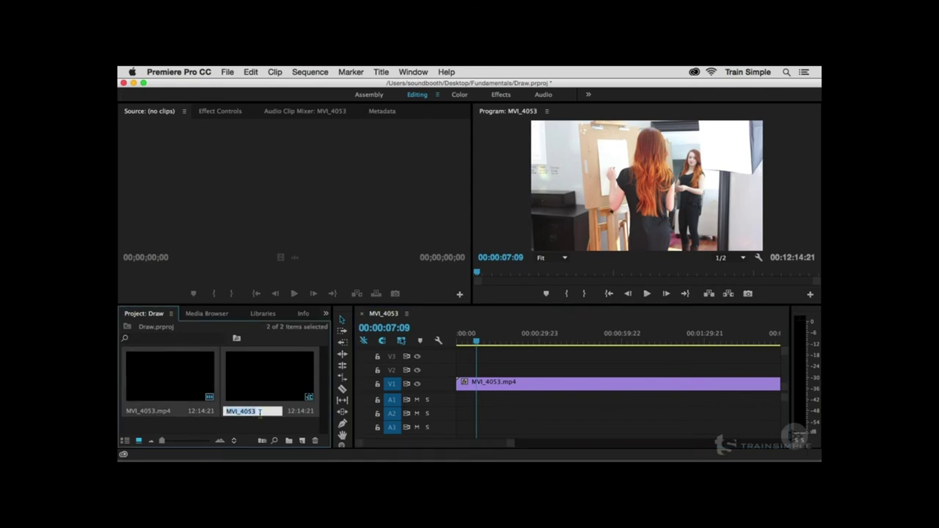
{"action": "type", "text": "Self"}
{"action": "left_click", "coordinate": [295, 422]}
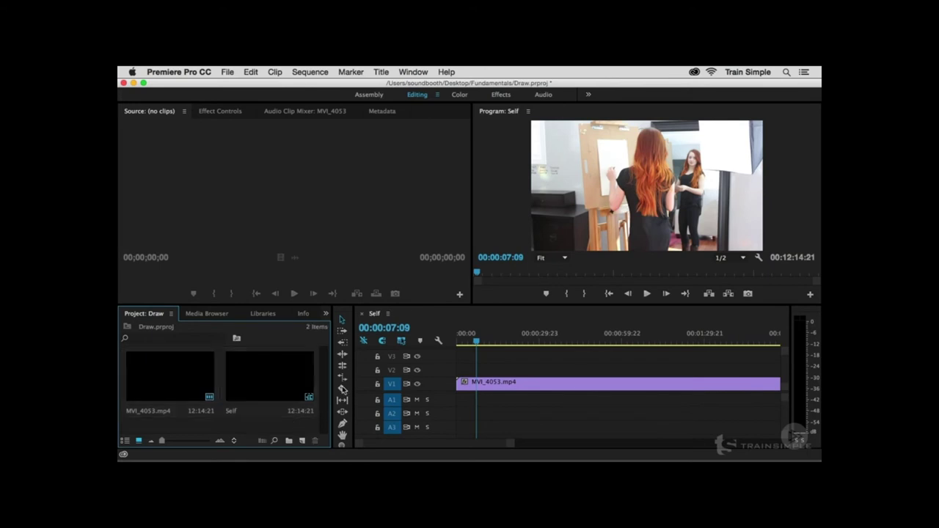
{"action": "left_click", "coordinate": [374, 316]}
{"action": "left_click", "coordinate": [322, 74]}
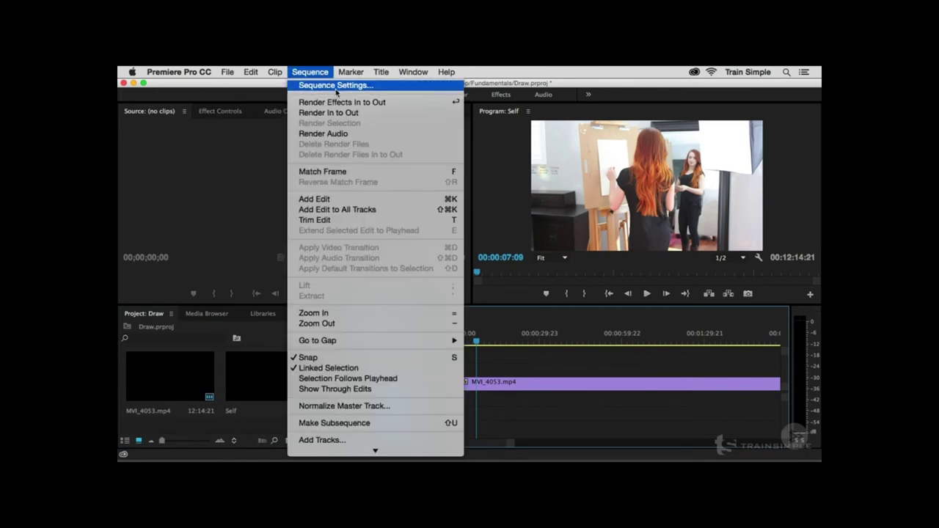
{"action": "left_click", "coordinate": [337, 87]}
{"action": "left_click_drag", "start_coordinate": [364, 104], "coordinate": [344, 94]}
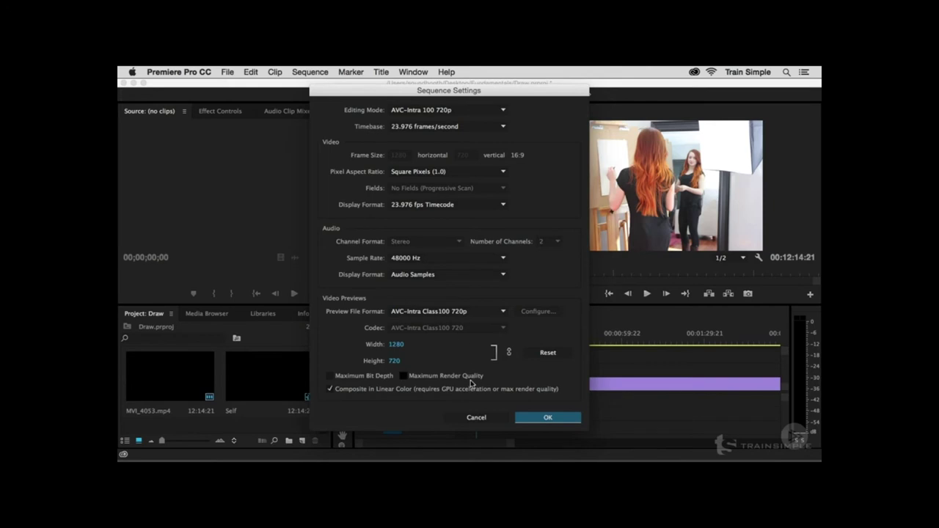
{"action": "left_click", "coordinate": [470, 419]}
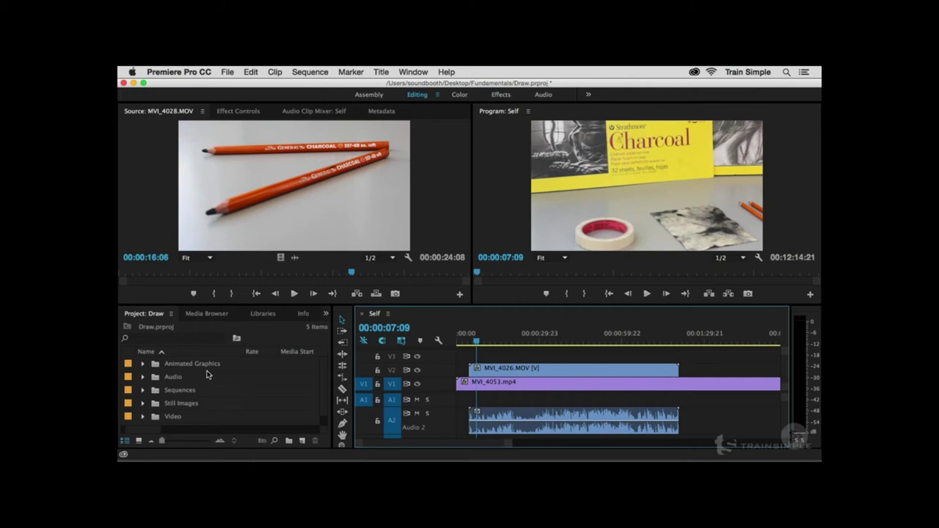
{"action": "left_click", "coordinate": [260, 339]}
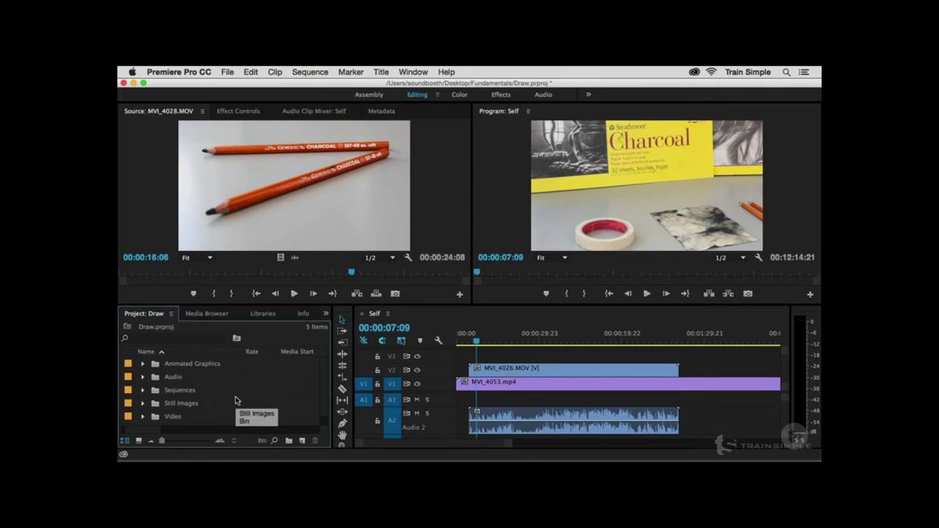
{"action": "left_click", "coordinate": [138, 441]}
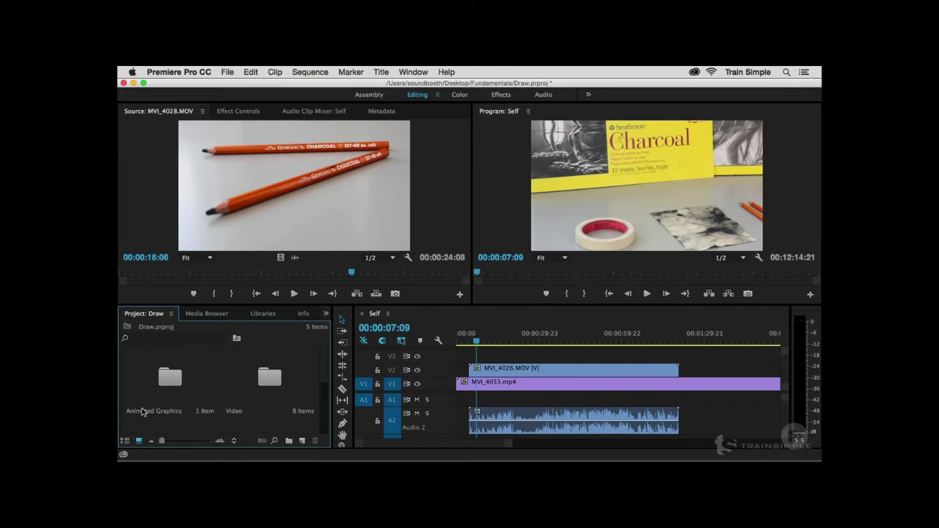
{"action": "left_click", "coordinate": [126, 443]}
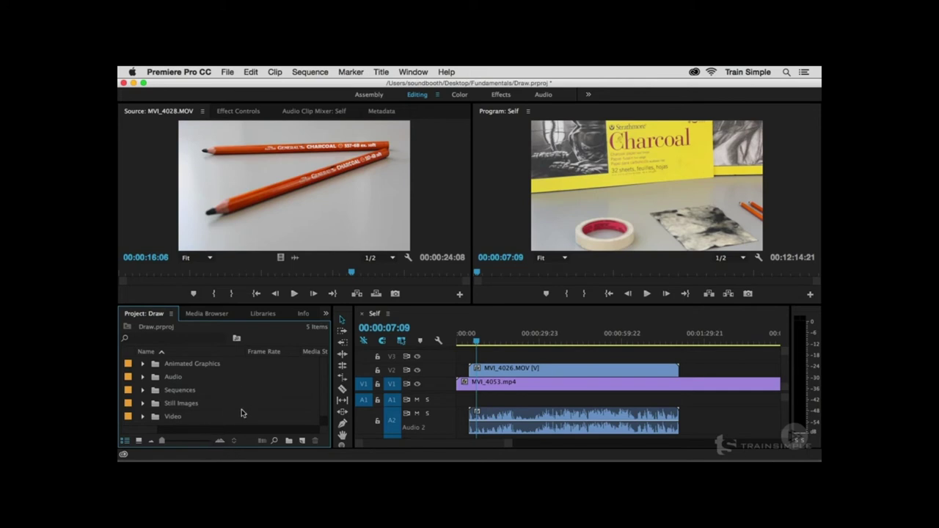
Maximize the Project panel and expand the Animated Graphics, Audio, Sequences, Still Images and Video bins.
{"action": "key", "text": "grave"}
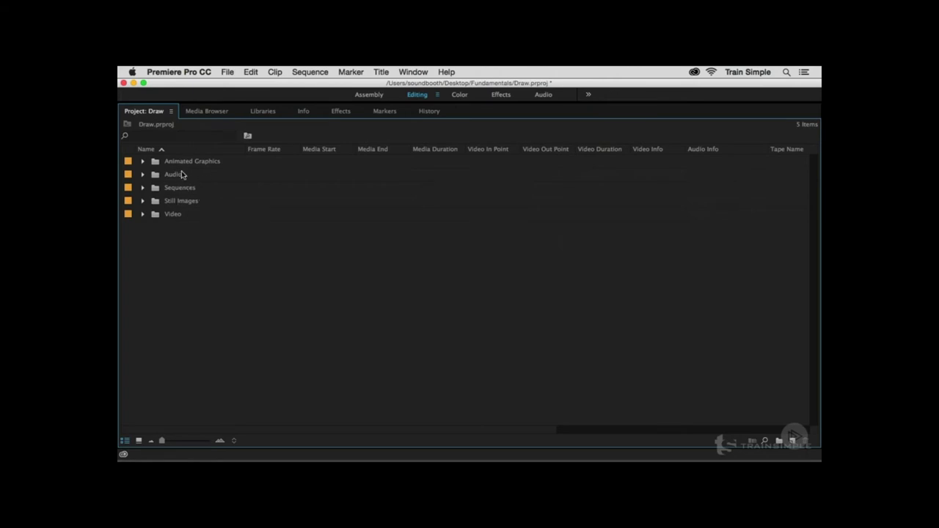
{"action": "left_click", "coordinate": [143, 163]}
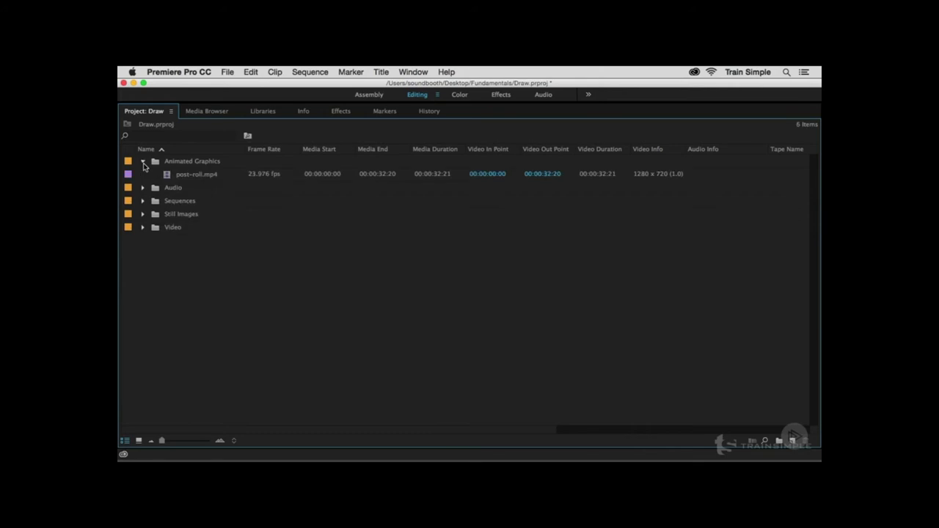
{"action": "left_click", "coordinate": [143, 187]}
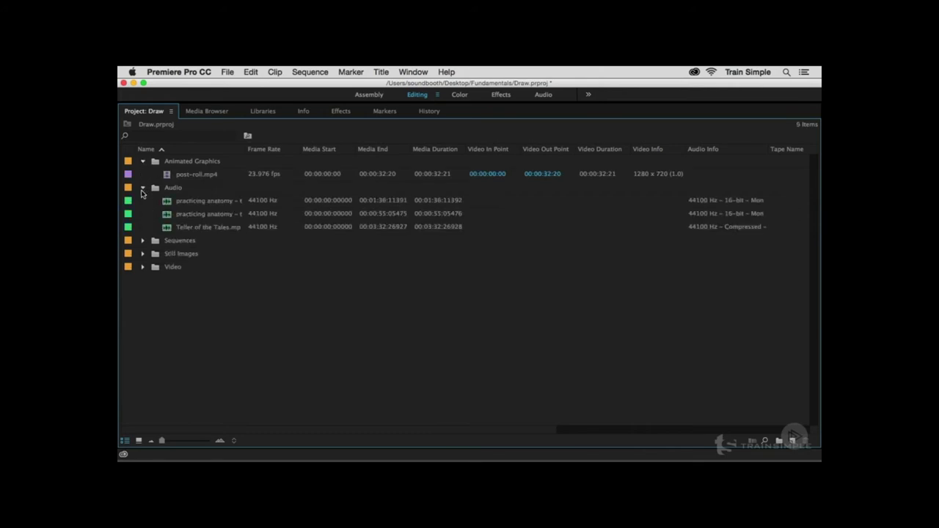
{"action": "left_click", "coordinate": [143, 240]}
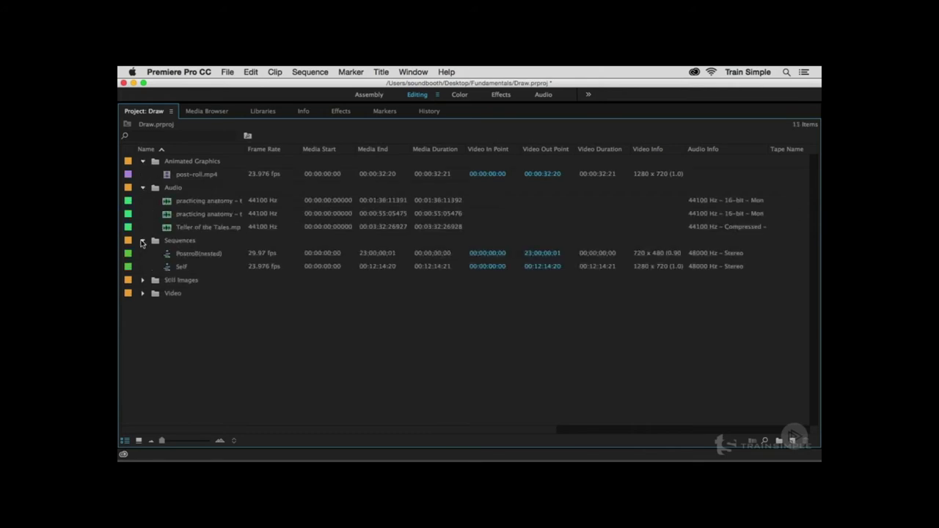
{"action": "left_click", "coordinate": [143, 281]}
{"action": "left_click", "coordinate": [143, 320]}
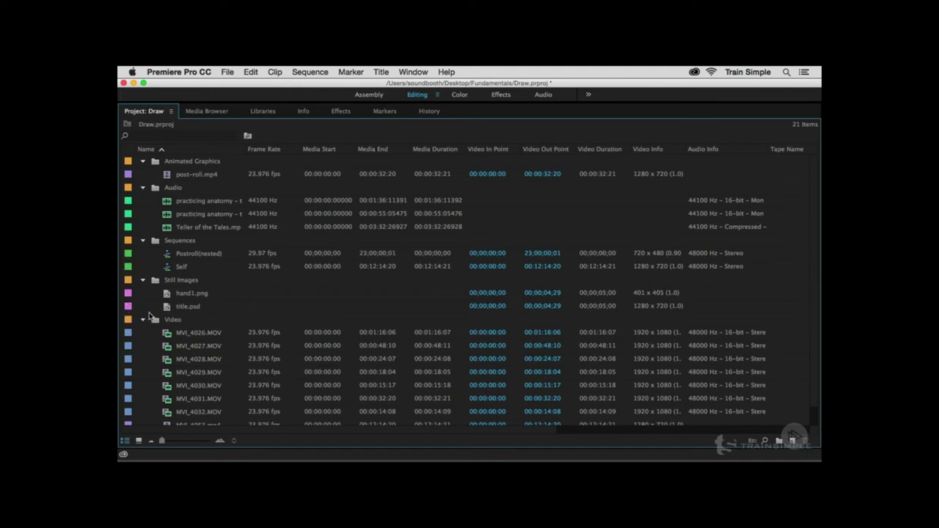
{"action": "scroll", "coordinate": [166, 350], "scroll_direction": "down", "scroll_amount": 1}
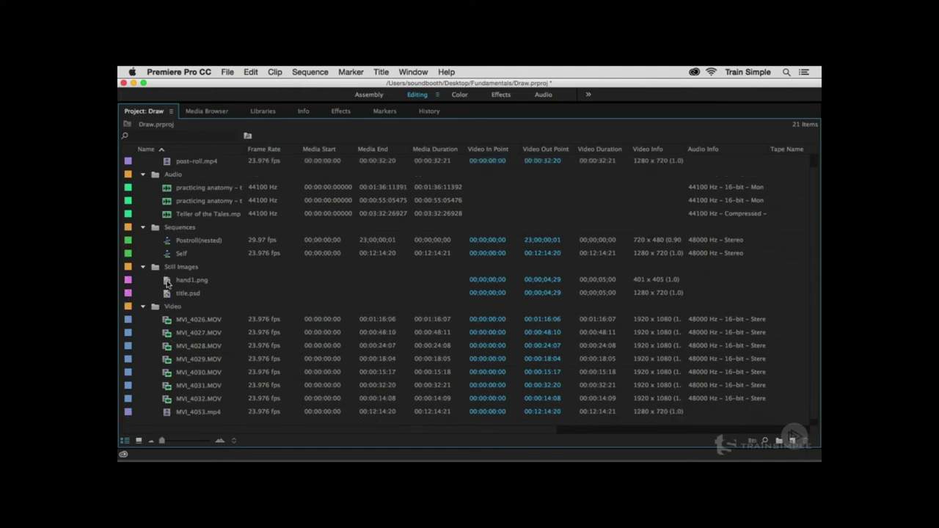
{"action": "scroll", "coordinate": [168, 280], "scroll_direction": "up", "scroll_amount": 1}
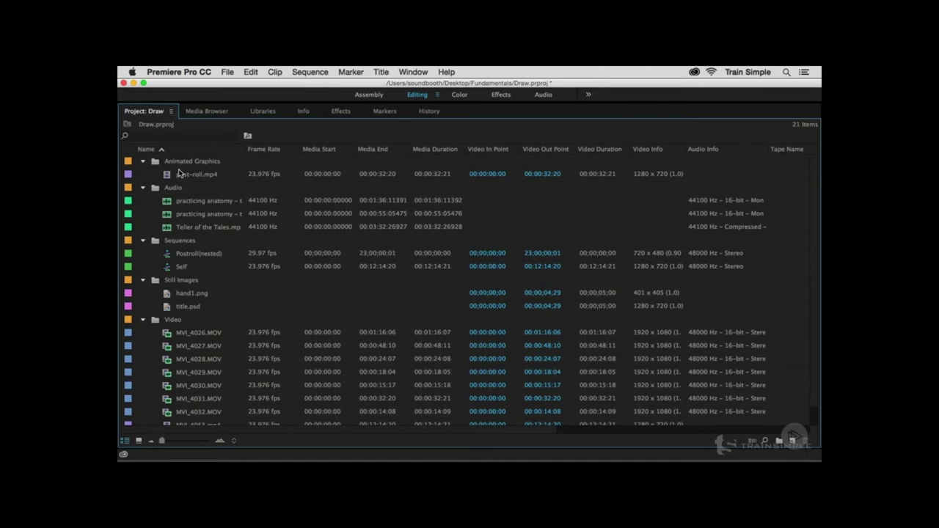
{"action": "mouse_move", "coordinate": [172, 176]}
{"action": "scroll", "coordinate": [169, 336], "scroll_direction": "down", "scroll_amount": 1}
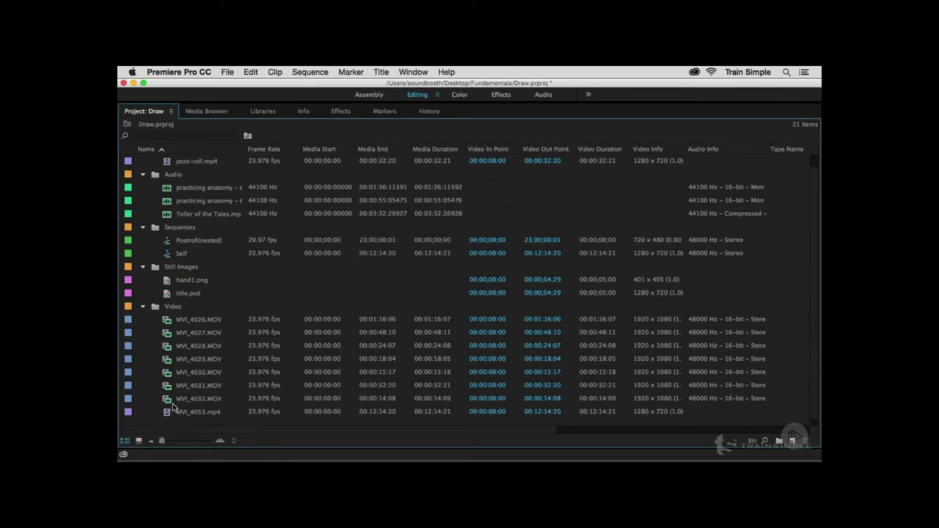
{"action": "scroll", "coordinate": [185, 348], "scroll_direction": "up", "scroll_amount": 1}
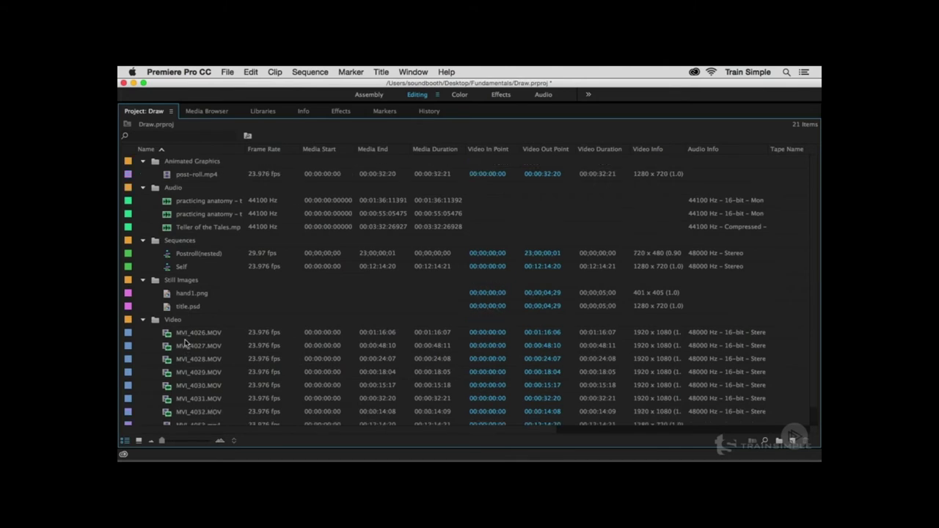
{"action": "scroll", "coordinate": [182, 314], "scroll_direction": "right", "scroll_amount": 2}
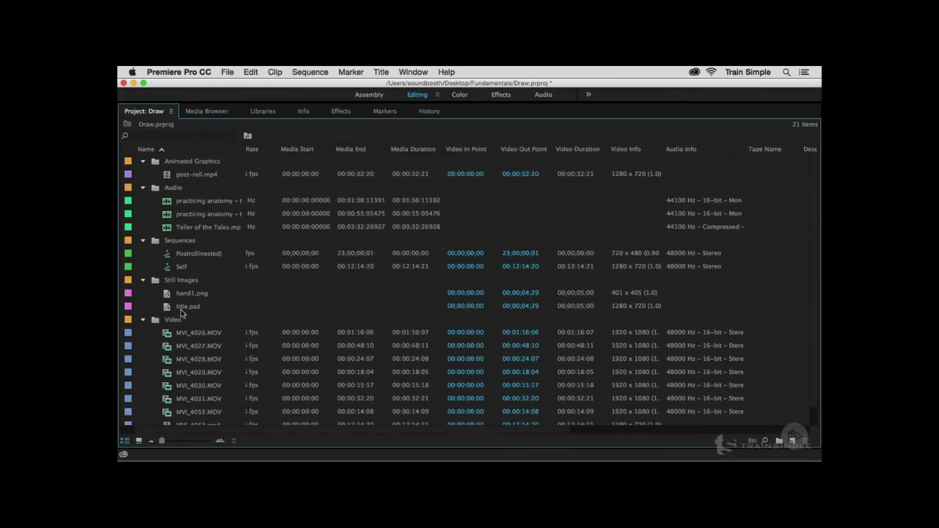
Enable the Media Type column under Premiere Pro Project Metadata in Metadata Display.
{"action": "right_click", "coordinate": [270, 150]}
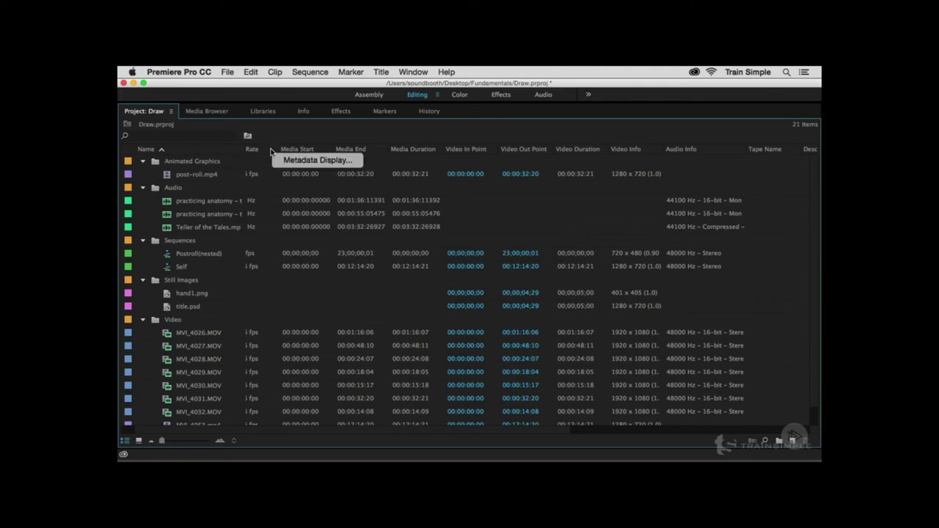
{"action": "left_click", "coordinate": [316, 160]}
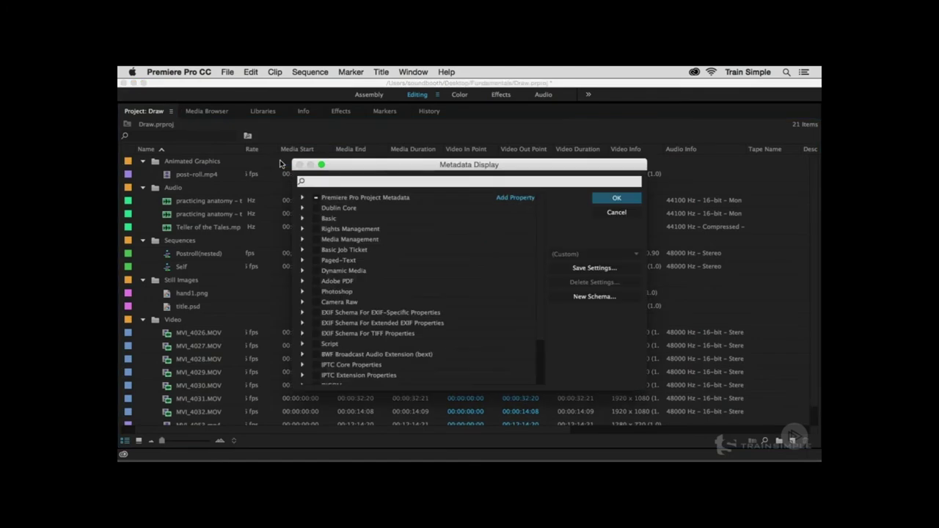
{"action": "left_click", "coordinate": [303, 199]}
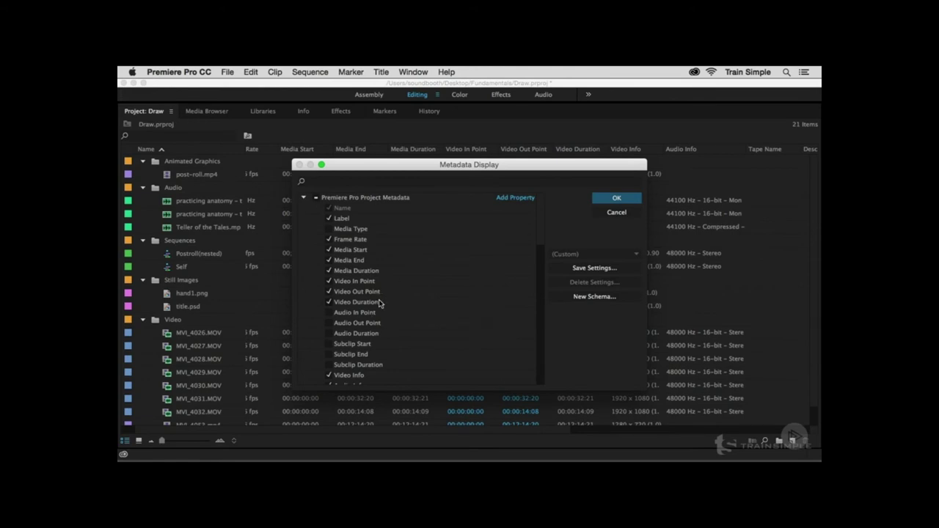
{"action": "left_click", "coordinate": [305, 198]}
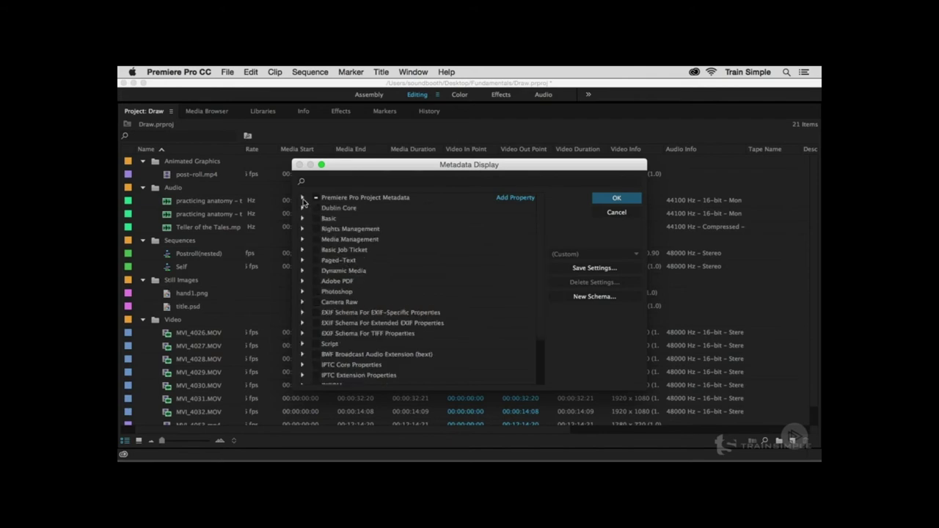
{"action": "left_click", "coordinate": [304, 199]}
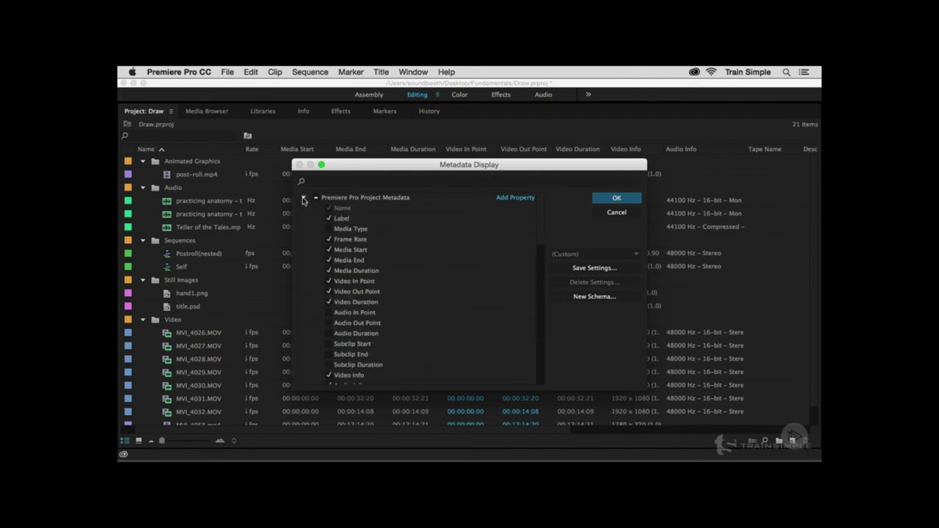
{"action": "left_click", "coordinate": [328, 228]}
{"action": "left_click", "coordinate": [610, 202]}
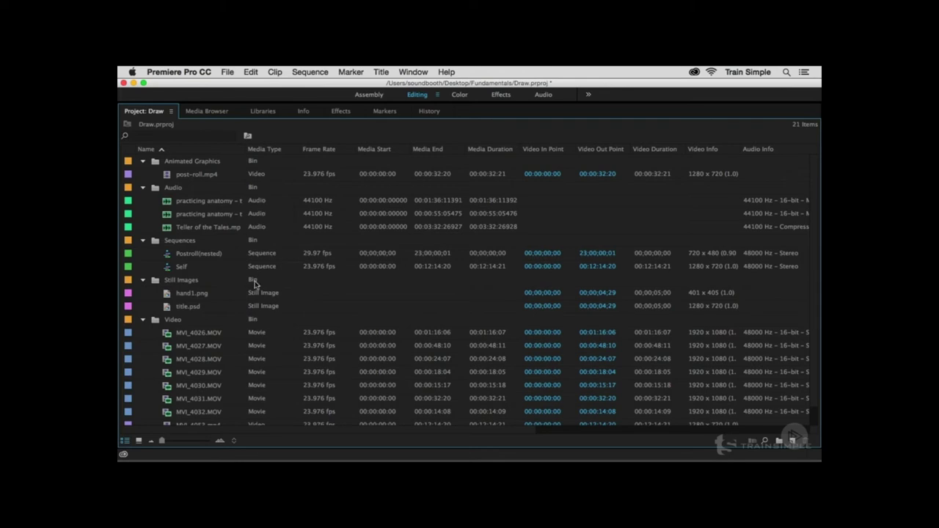
Switch to Icon View, open the Video bin's eight clips, and restore the normal layout.
{"action": "left_click", "coordinate": [139, 441]}
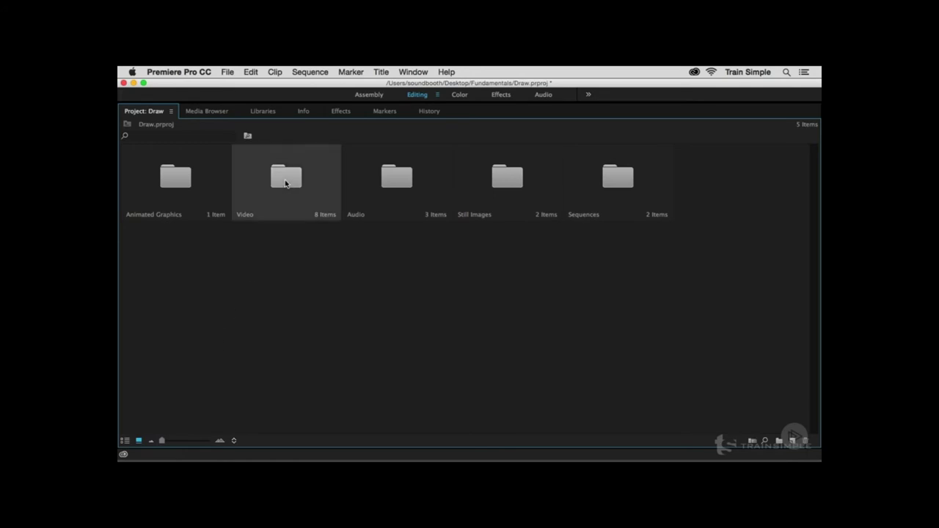
{"action": "double_click", "coordinate": [285, 183]}
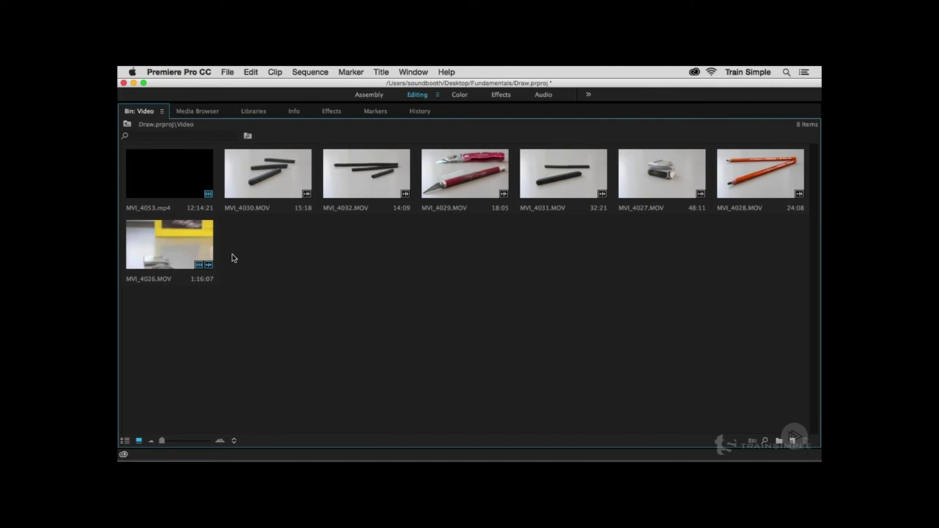
{"action": "key", "text": "grave"}
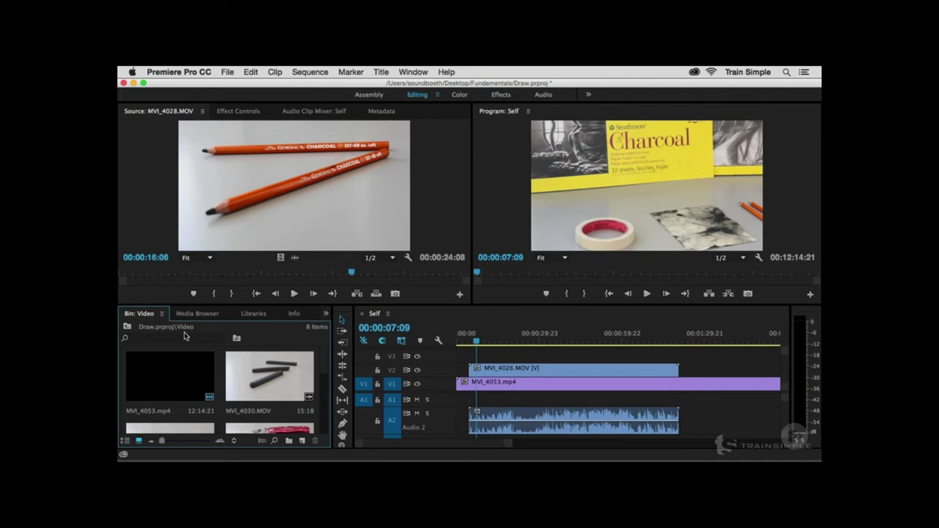
Return to the top of Project: Draw in List View and collapse the Audio bin.
{"action": "left_click", "coordinate": [127, 327]}
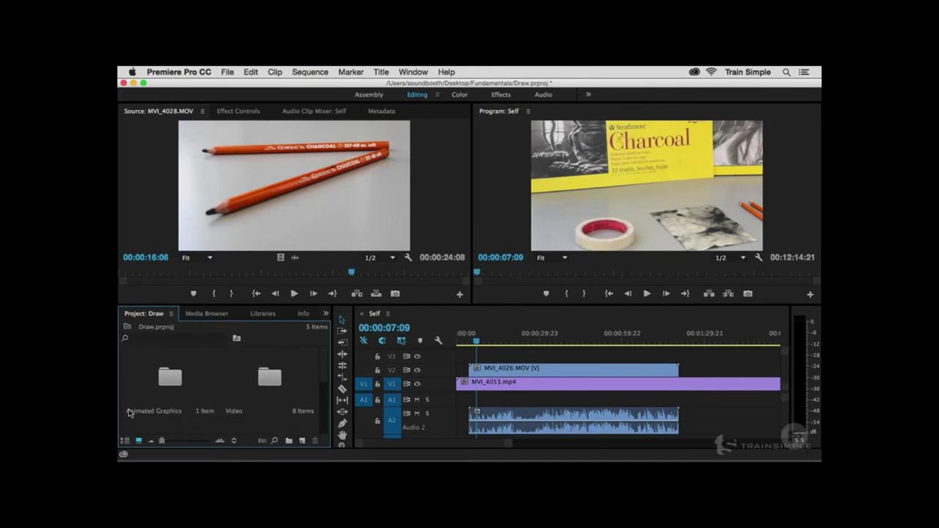
{"action": "left_click", "coordinate": [125, 443]}
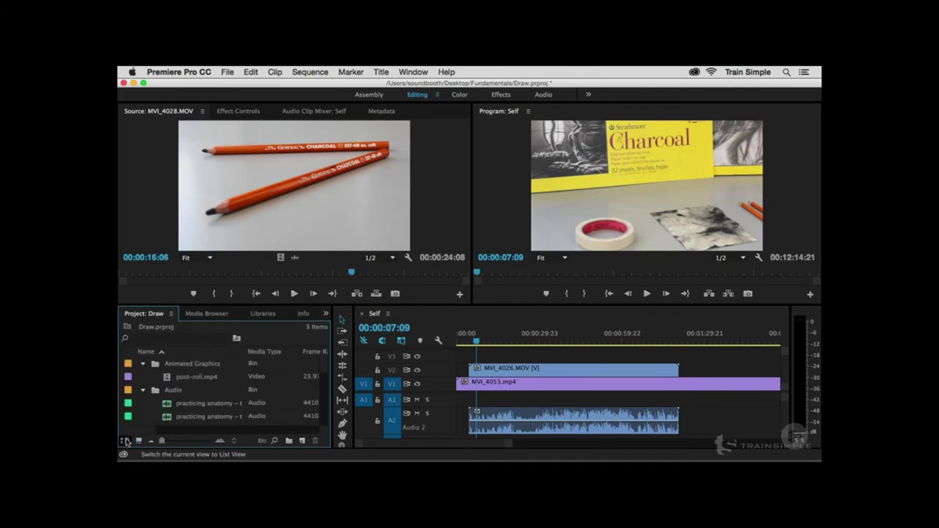
{"action": "left_click", "coordinate": [143, 393]}
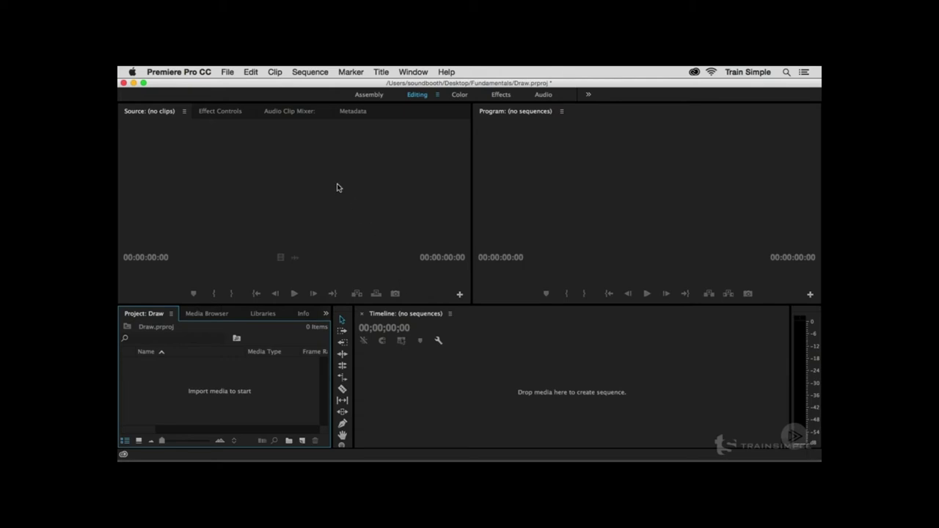
Import MVI_4028–MVI_4031.MOV plus MVI_4032, MVI_4035 and MVI_4046.mp4 from the video folder.
{"action": "left_click", "coordinate": [227, 72]}
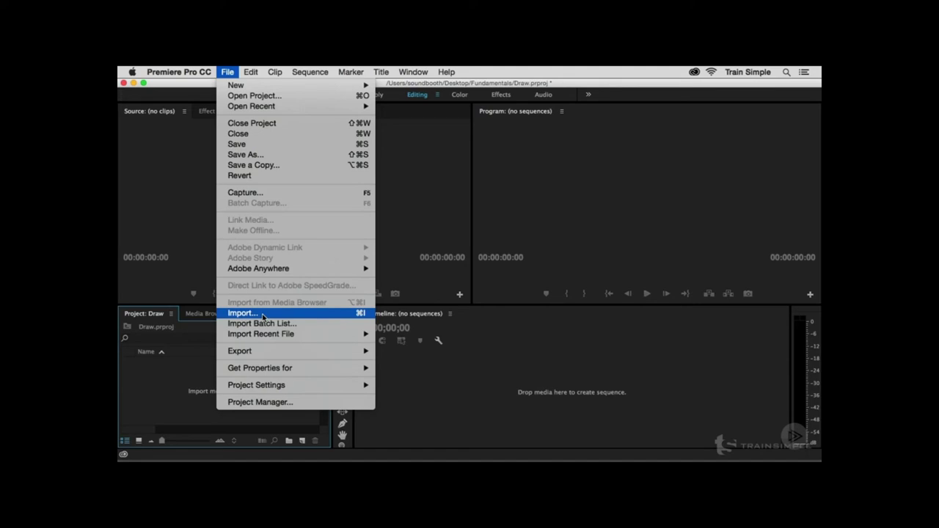
{"action": "left_click", "coordinate": [263, 317]}
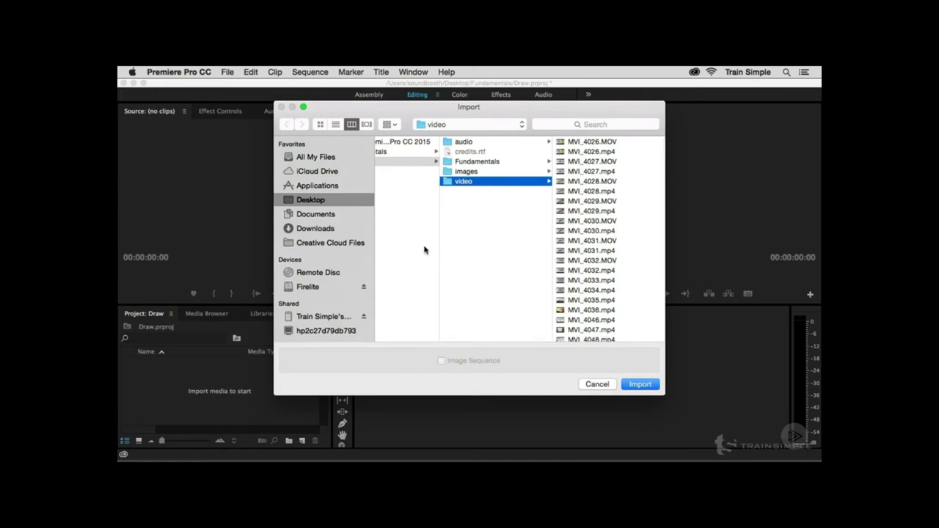
{"action": "scroll", "coordinate": [412, 231], "scroll_direction": "left", "scroll_amount": 3}
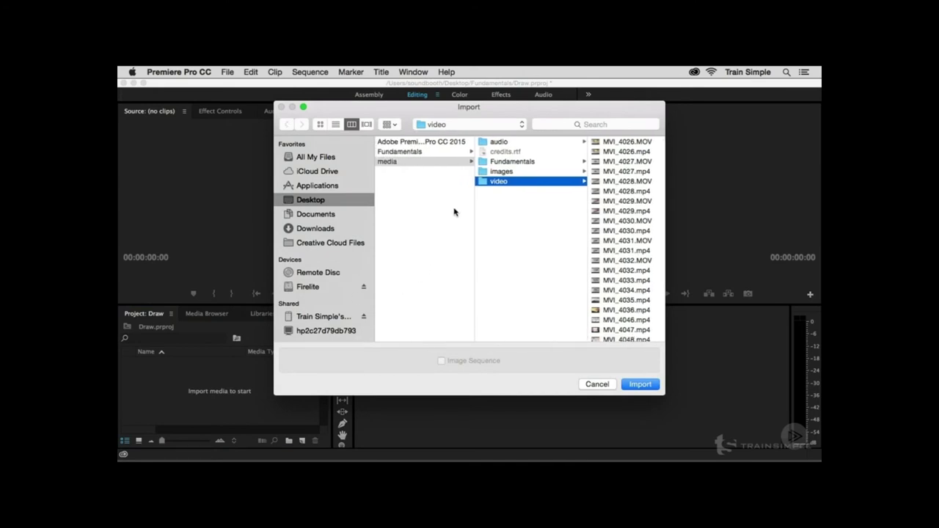
{"action": "scroll", "coordinate": [514, 197], "scroll_direction": "right", "scroll_amount": 1}
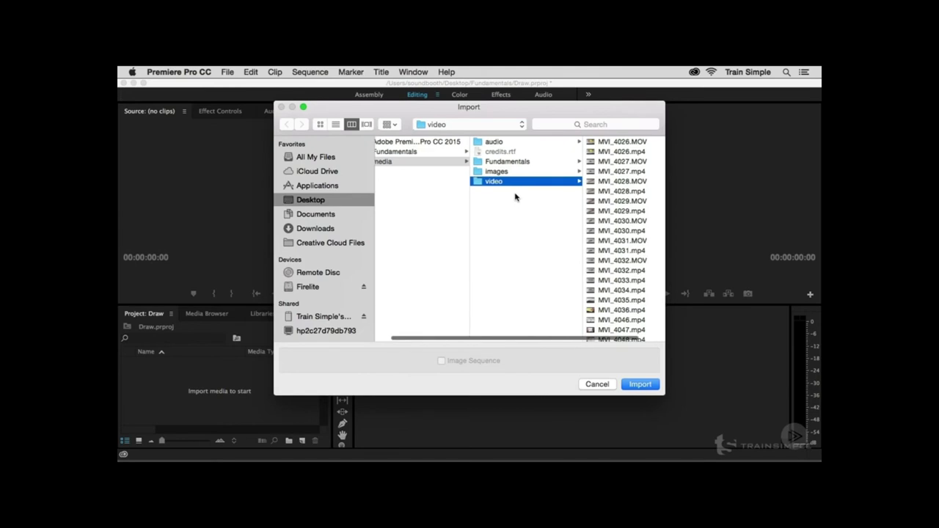
{"action": "left_click", "coordinate": [589, 183]}
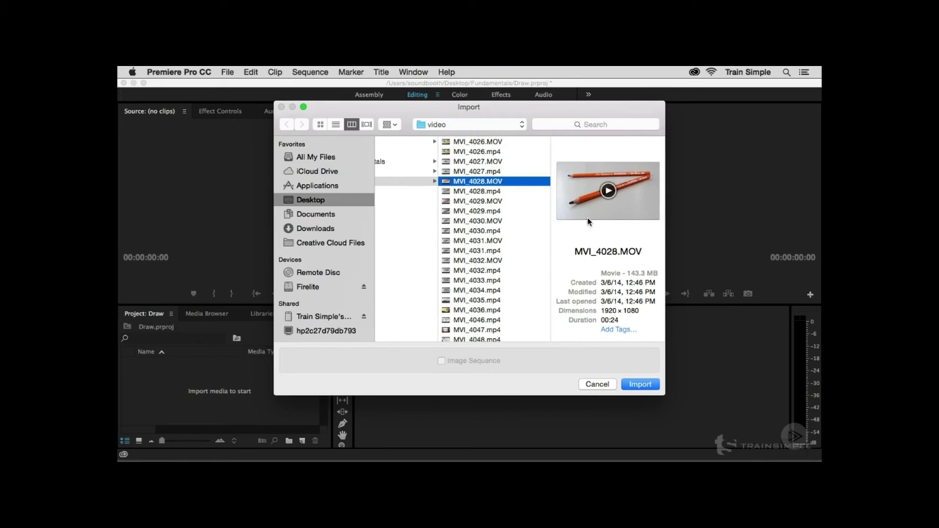
{"action": "left_click", "coordinate": [500, 243], "text": "shift"}
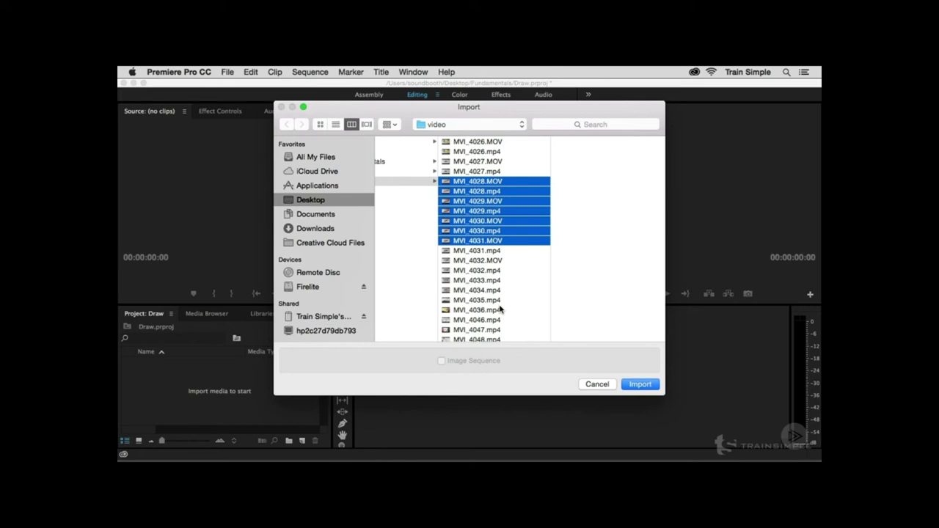
{"action": "left_click", "coordinate": [495, 300], "text": "super"}
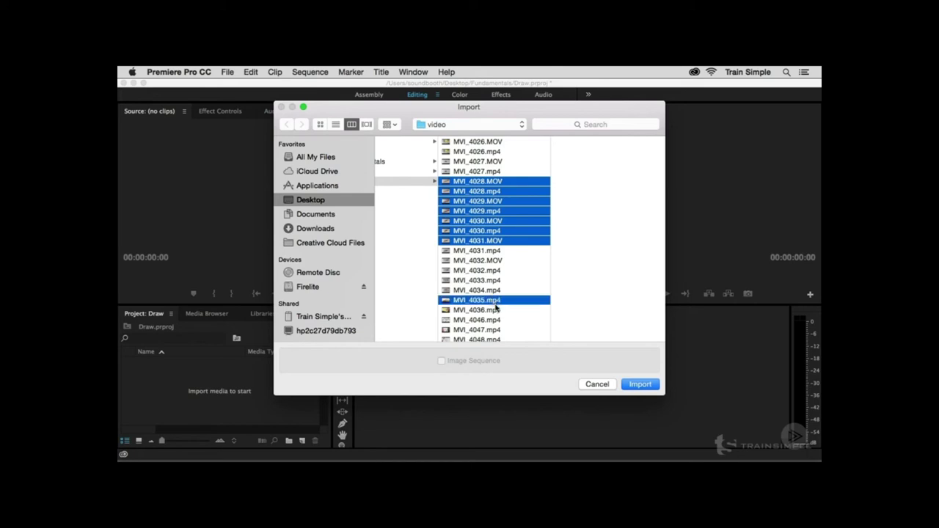
{"action": "left_click", "coordinate": [493, 320], "text": "super"}
{"action": "left_click", "coordinate": [492, 271], "text": "super"}
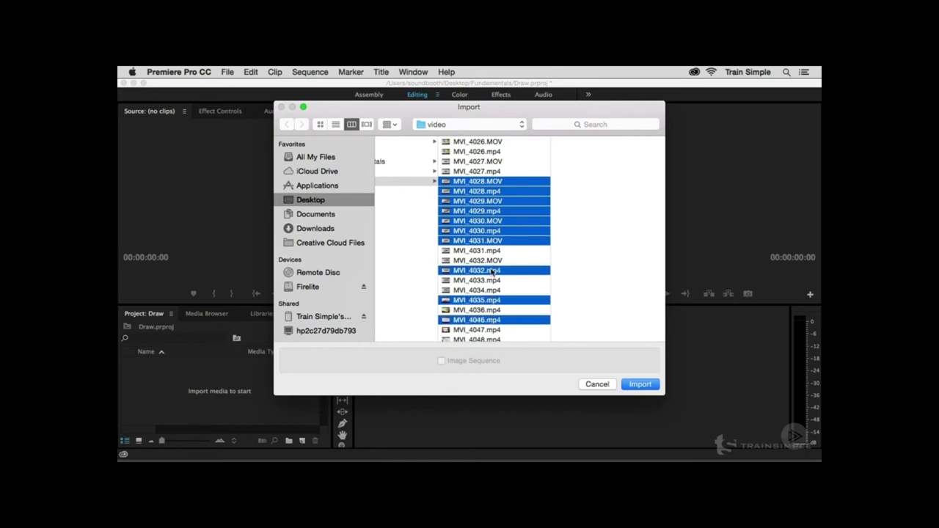
{"action": "left_click", "coordinate": [629, 386]}
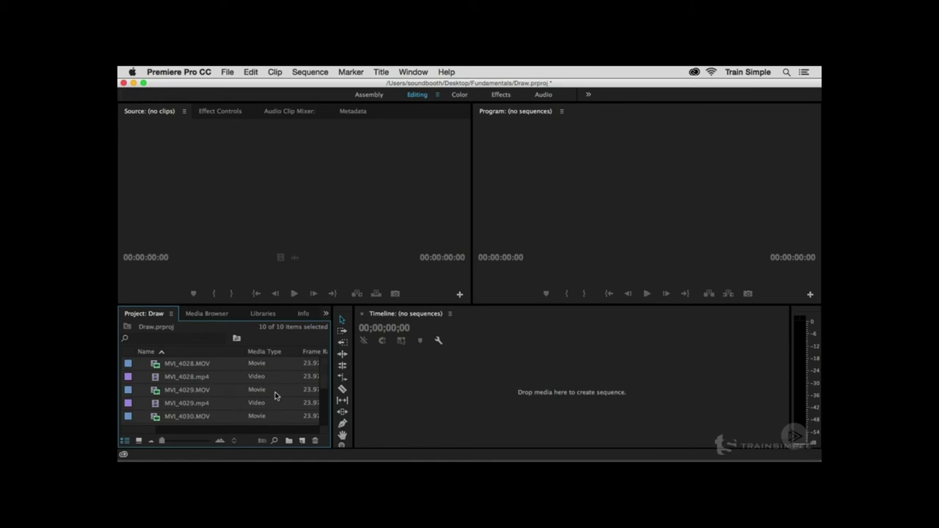
Delete the ten imported clips from the Project panel and bring up a Finder window.
{"action": "mouse_move", "coordinate": [275, 397]}
{"action": "key", "text": "Delete"}
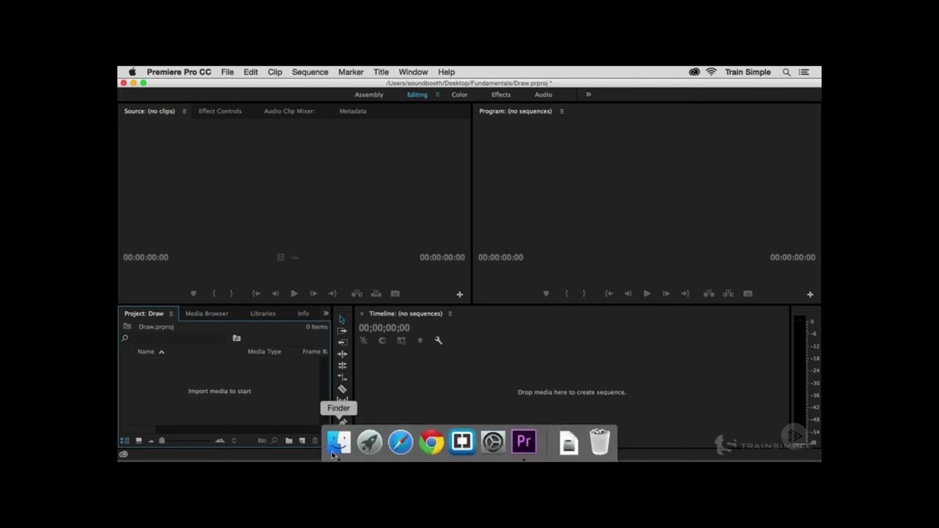
{"action": "left_click", "coordinate": [337, 444]}
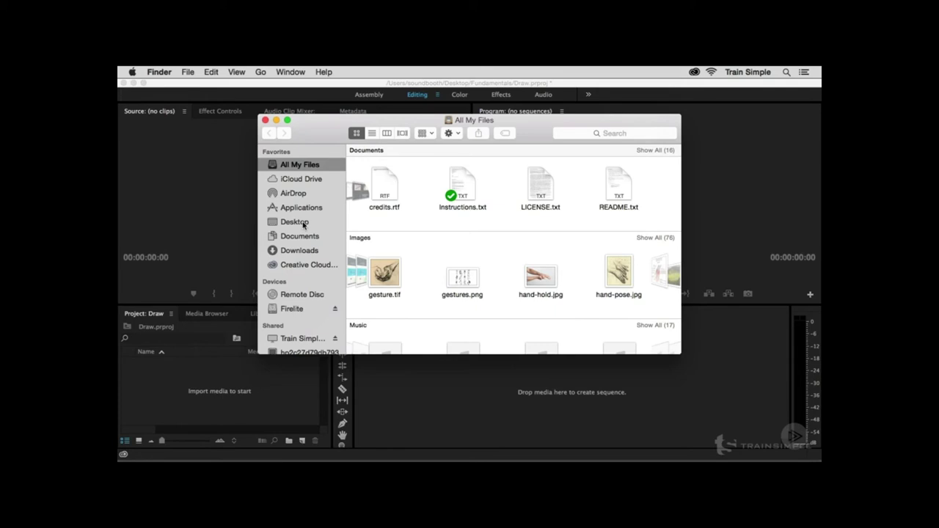
Drag MVI_4027.mp4, MVI_4030.MOV and MVI_4031.mp4 from Desktop/media/video into Premiere, then close Finder.
{"action": "left_click", "coordinate": [303, 223]}
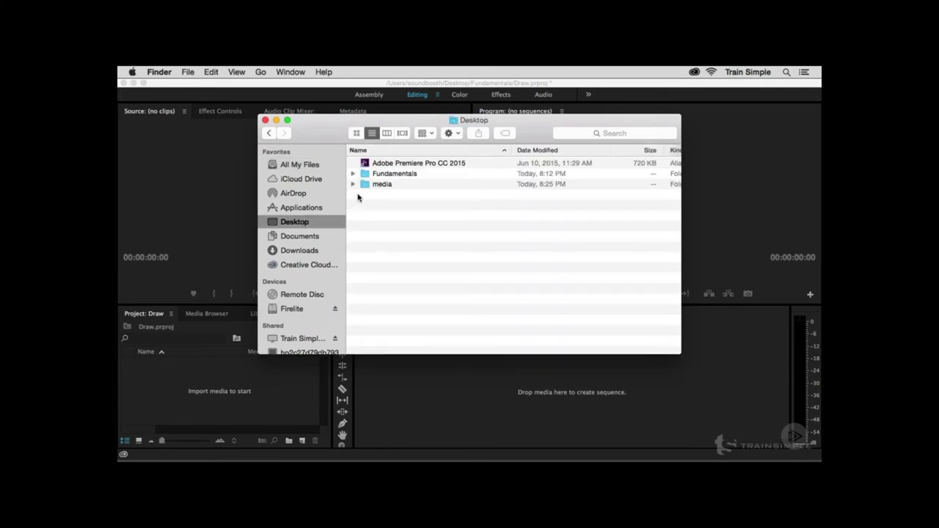
{"action": "double_click", "coordinate": [366, 185]}
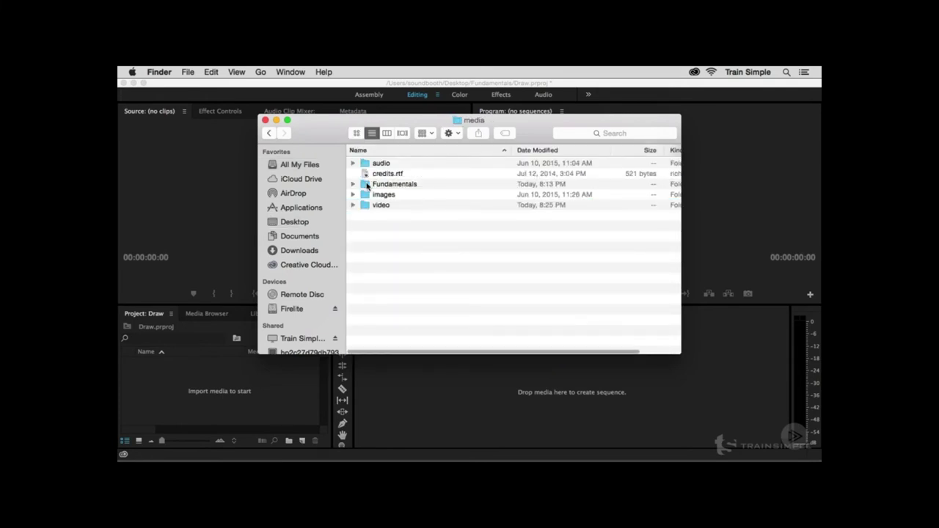
{"action": "double_click", "coordinate": [367, 206]}
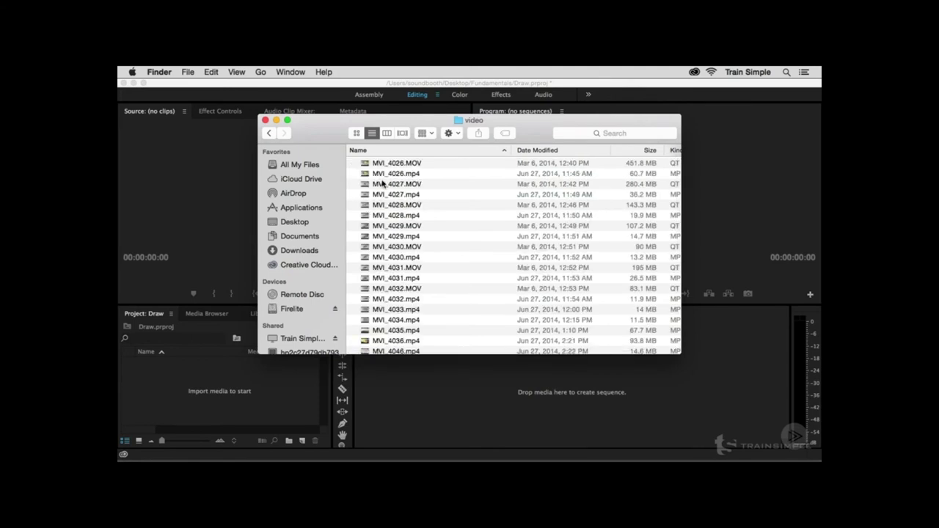
{"action": "left_click", "coordinate": [367, 197]}
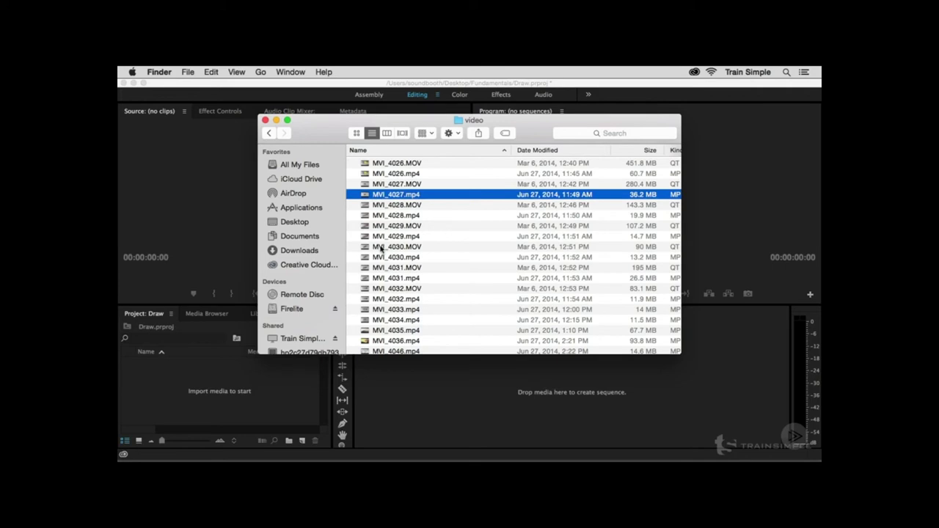
{"action": "left_click", "coordinate": [381, 246], "text": "super"}
{"action": "left_click", "coordinate": [381, 278], "text": "super"}
{"action": "left_click_drag", "start_coordinate": [363, 279], "coordinate": [215, 394]}
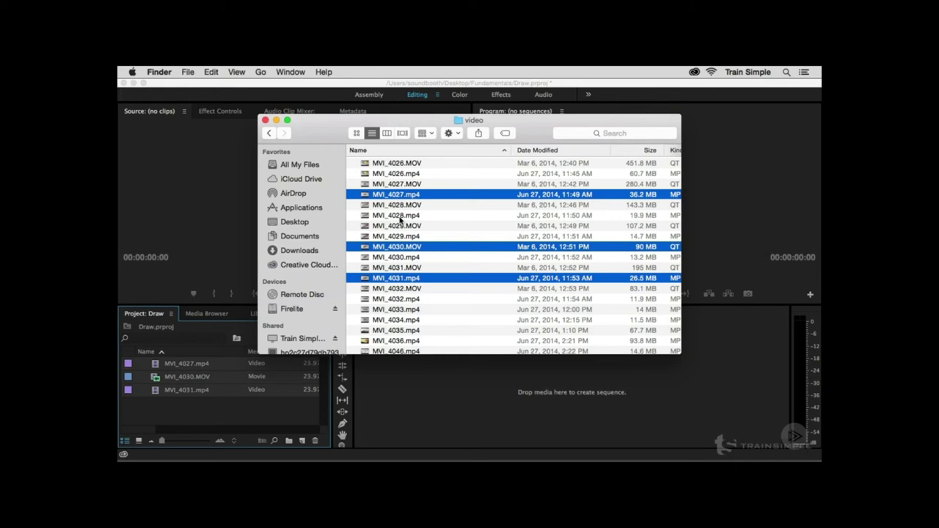
{"action": "left_click", "coordinate": [265, 120]}
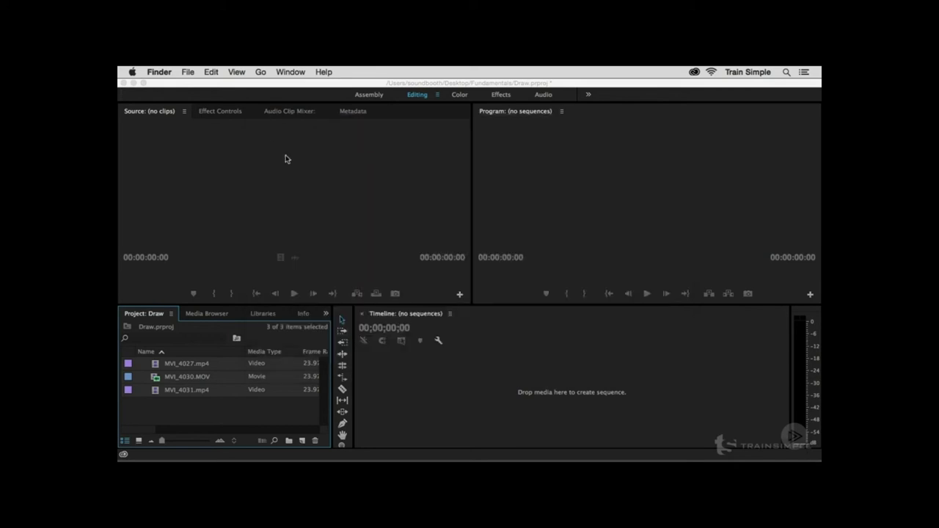
Back in Premiere, clear the three dragged-in clips with the Project panel's trash icon.
{"action": "left_click", "coordinate": [315, 442]}
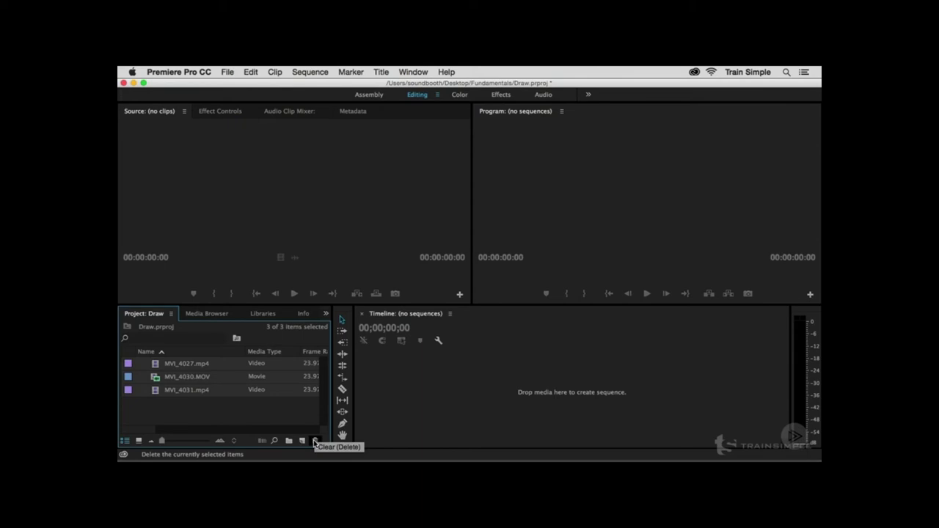
{"action": "left_click", "coordinate": [314, 442]}
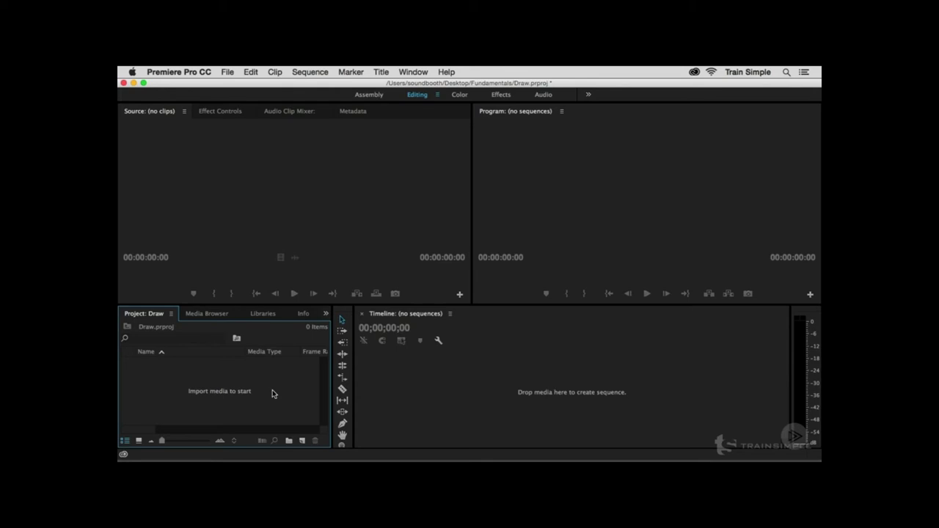
Maximize the Media Browser and navigate Macintosh HD > Users > home > Desktop > media > video.
{"action": "left_click", "coordinate": [207, 316]}
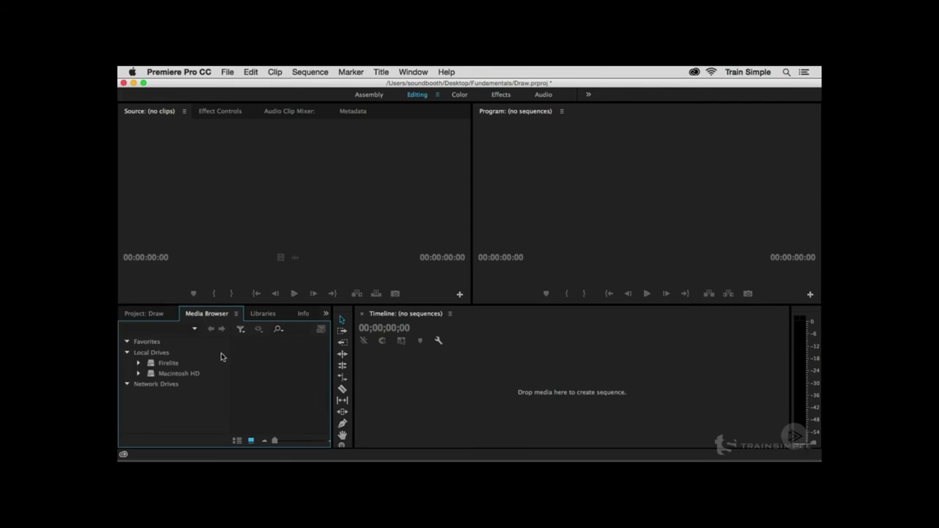
{"action": "key", "text": "grave"}
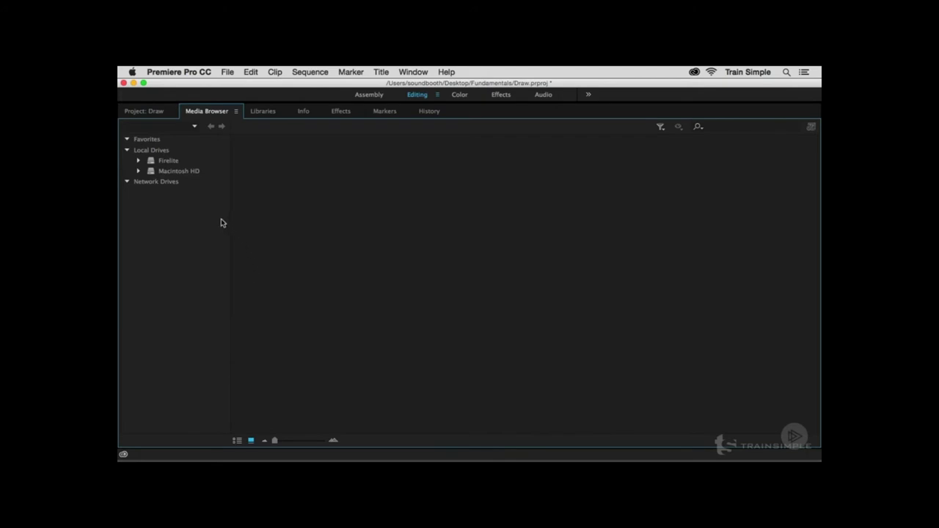
{"action": "left_click", "coordinate": [138, 172]}
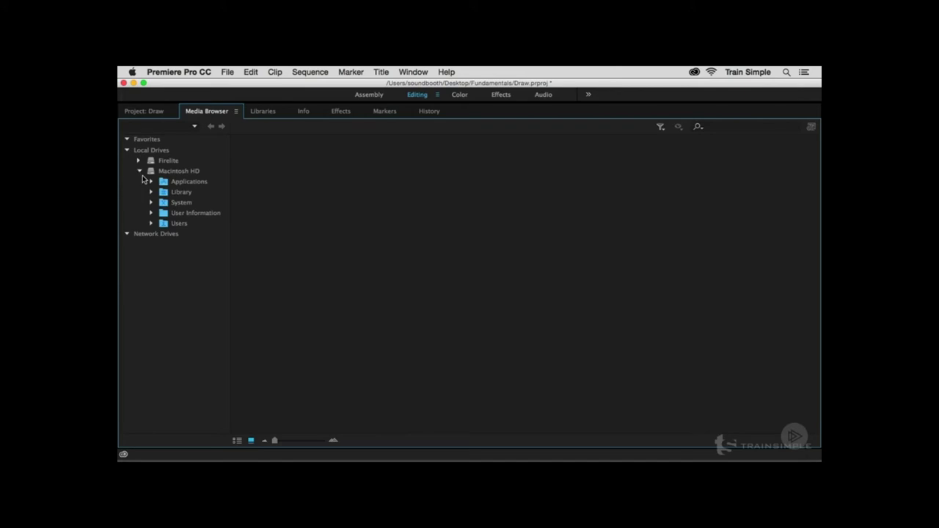
{"action": "left_click", "coordinate": [151, 224]}
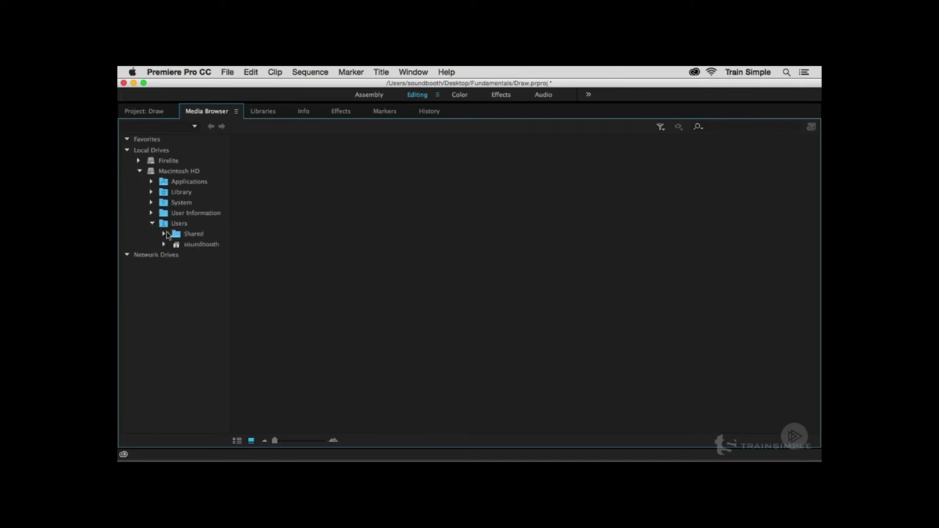
{"action": "left_click", "coordinate": [164, 245]}
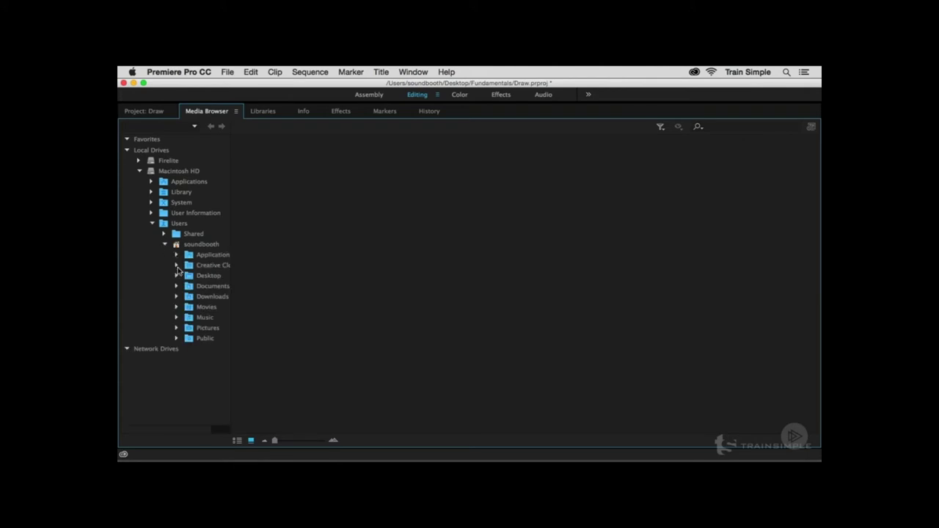
{"action": "left_click", "coordinate": [177, 276]}
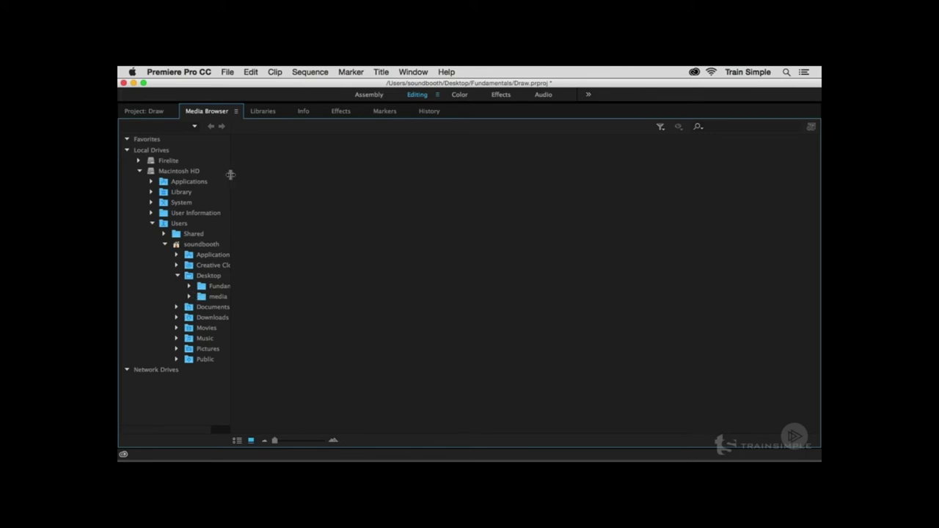
{"action": "left_click_drag", "start_coordinate": [231, 174], "coordinate": [267, 178]}
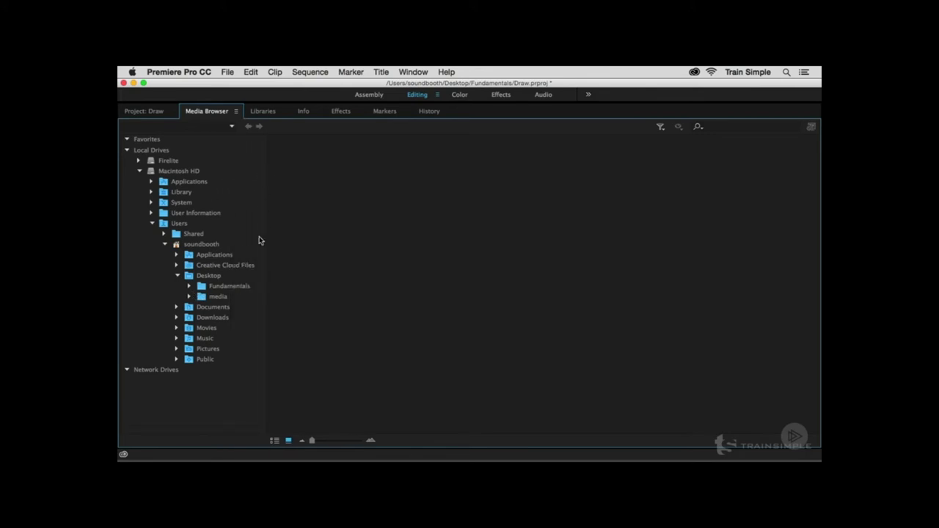
{"action": "left_click", "coordinate": [189, 296]}
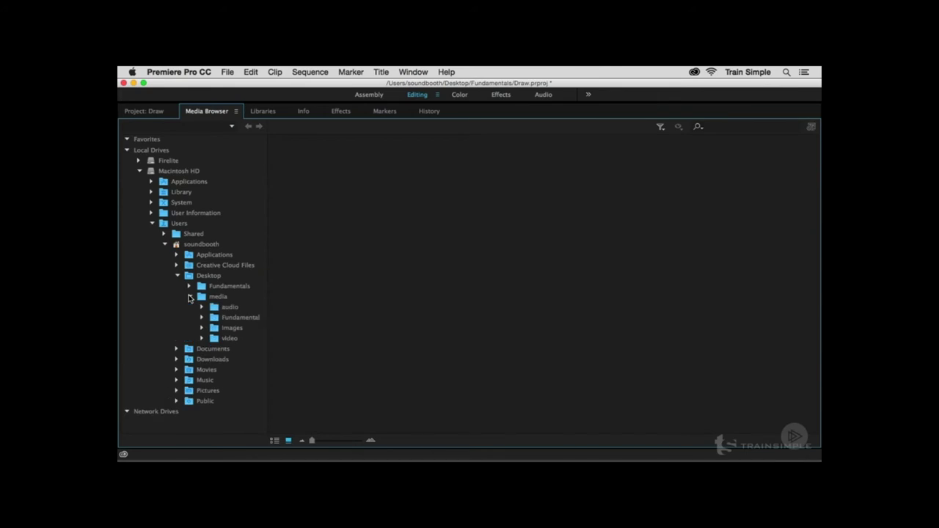
{"action": "left_click", "coordinate": [202, 339]}
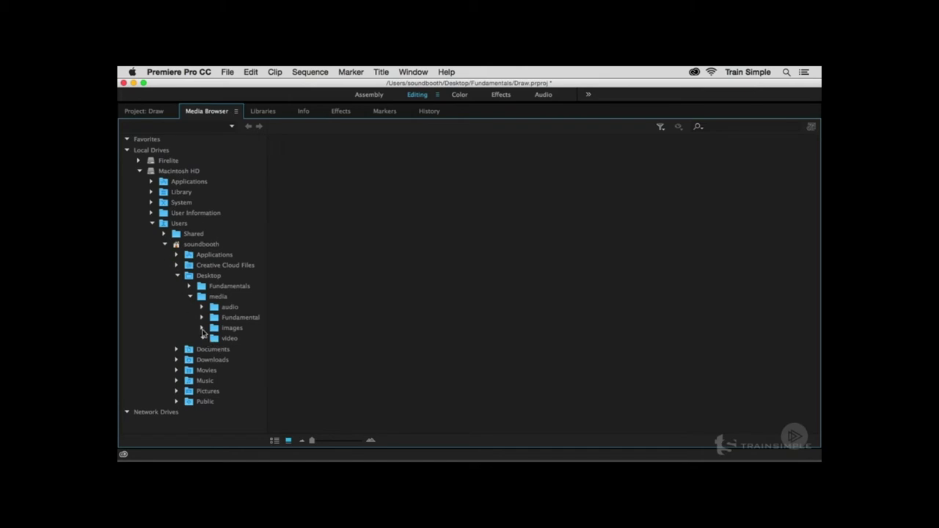
{"action": "left_click", "coordinate": [204, 339]}
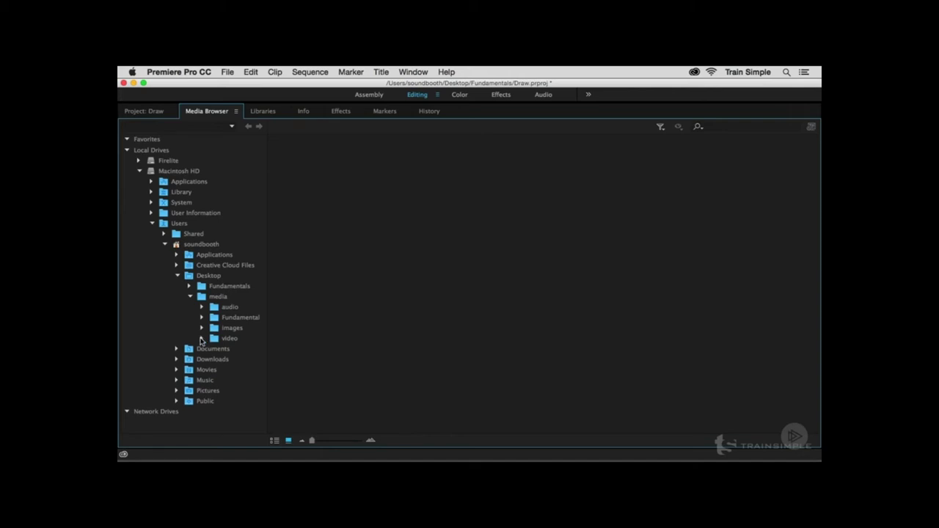
{"action": "left_click", "coordinate": [214, 339]}
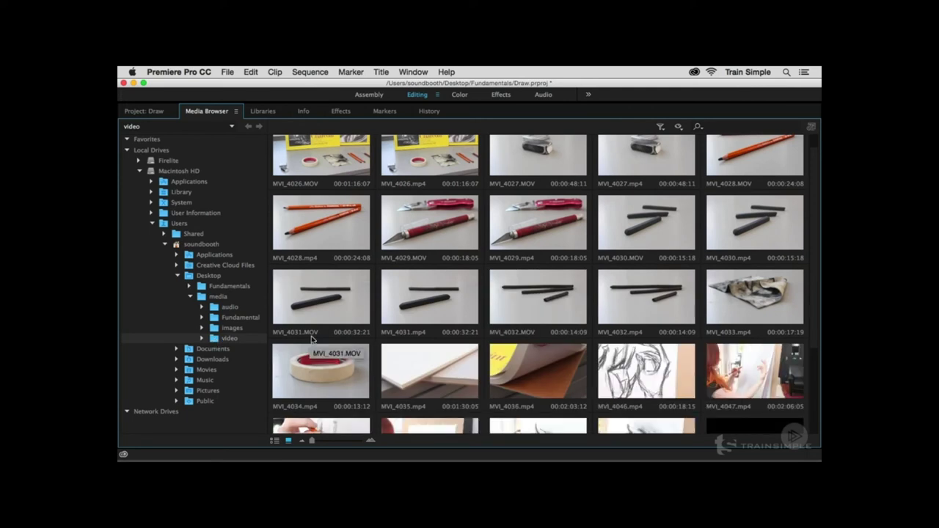
In List View, import MVI_4026.MOV through MVI_4028.mp4 and view them in the Draw project.
{"action": "scroll", "coordinate": [312, 339], "scroll_direction": "down", "scroll_amount": 3}
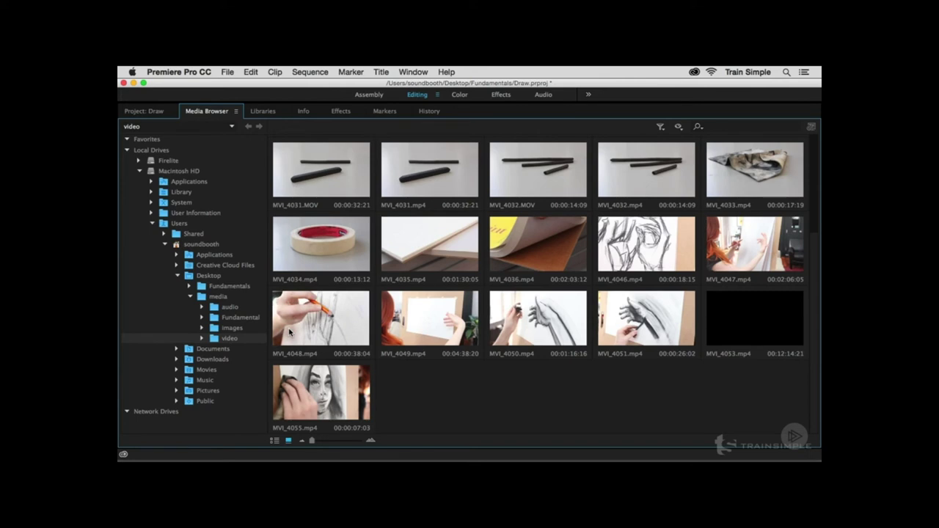
{"action": "left_click", "coordinate": [275, 441]}
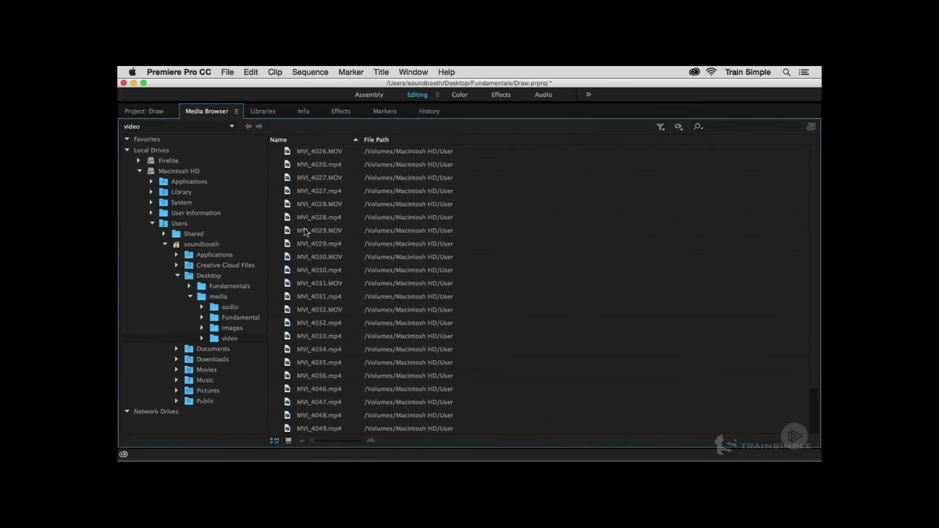
{"action": "scroll", "coordinate": [320, 229], "scroll_direction": "down", "scroll_amount": 1}
{"action": "scroll", "coordinate": [320, 230], "scroll_direction": "up", "scroll_amount": 1}
{"action": "left_click", "coordinate": [327, 155]}
{"action": "left_click", "coordinate": [333, 219], "text": "shift"}
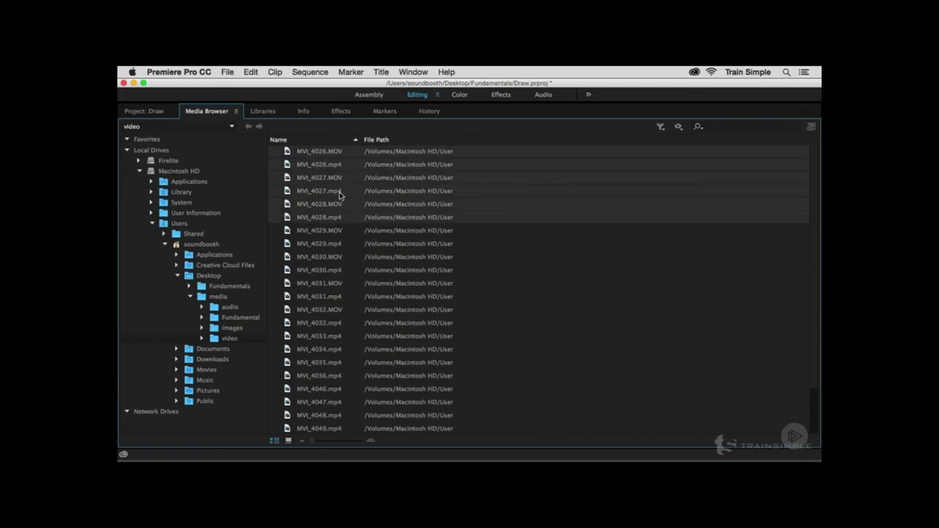
{"action": "right_click", "coordinate": [339, 195]}
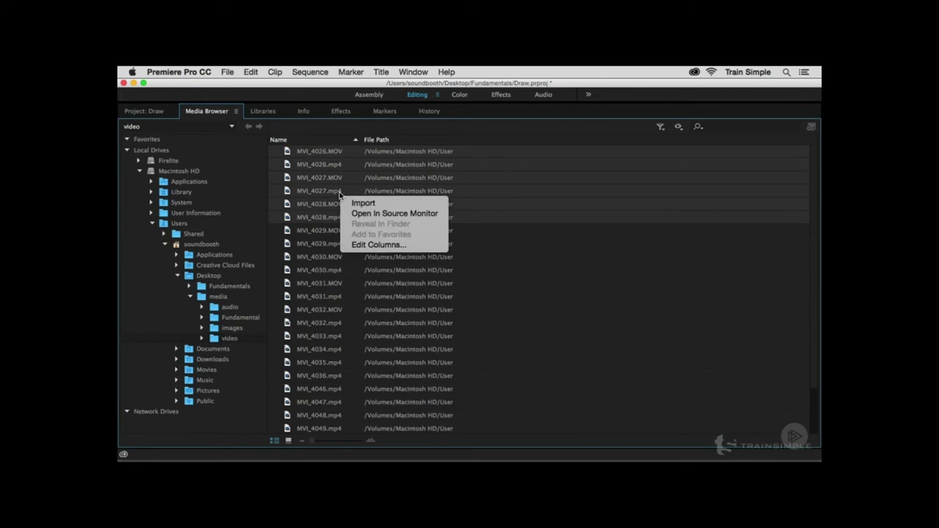
{"action": "left_click", "coordinate": [353, 204]}
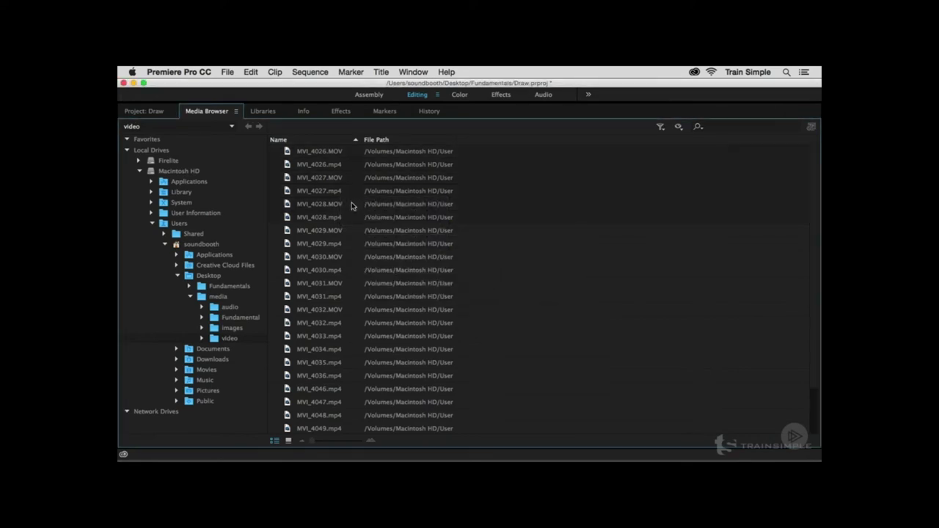
{"action": "left_click", "coordinate": [163, 113]}
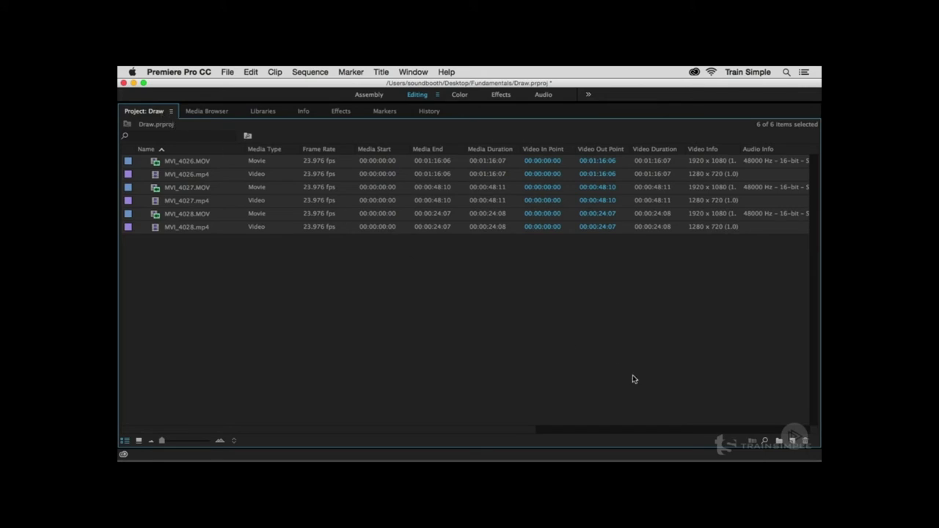
Delete the six imported clips and return to the Media Browser.
{"action": "left_click", "coordinate": [805, 441]}
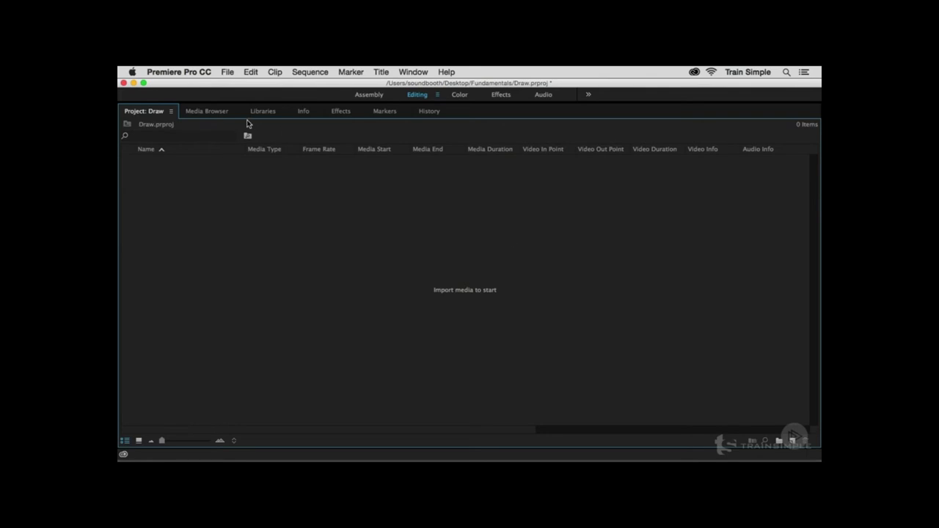
{"action": "left_click", "coordinate": [208, 111]}
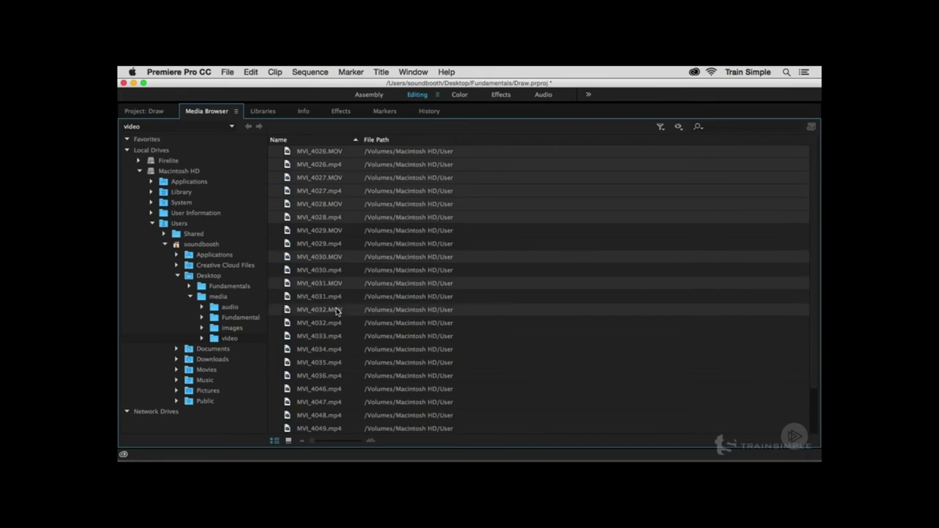
Select MVI_4029.mp4 through MVI_4032.MOV and switch the Media Browser to Thumbnail View.
{"action": "left_click", "coordinate": [338, 243]}
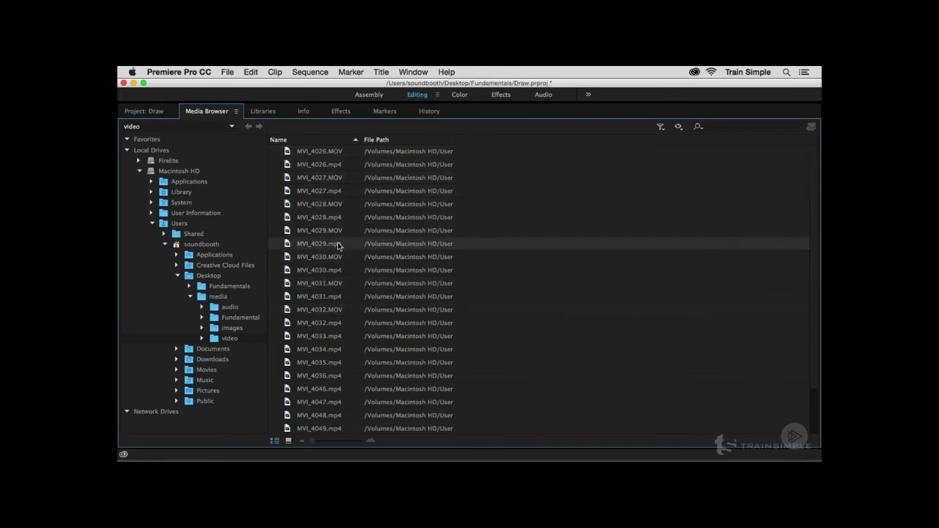
{"action": "left_click", "coordinate": [338, 310], "text": "shift"}
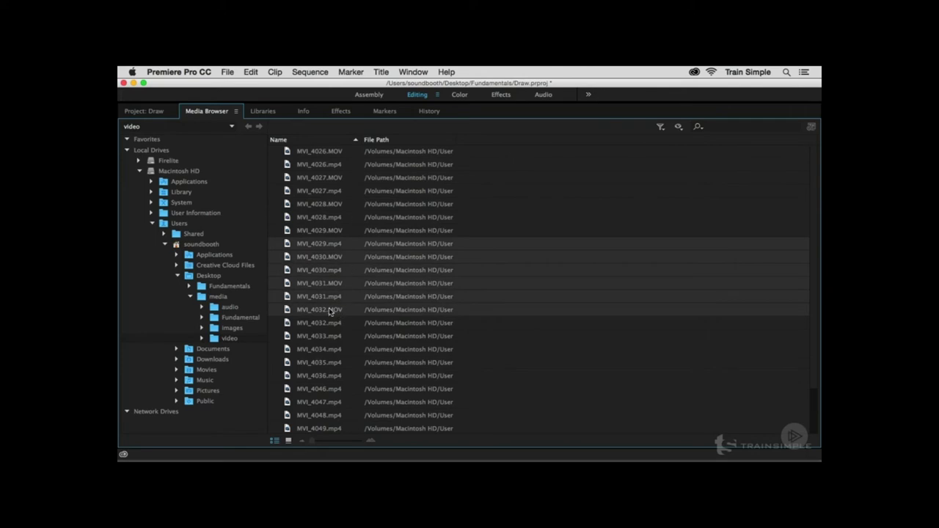
{"action": "left_click", "coordinate": [289, 441]}
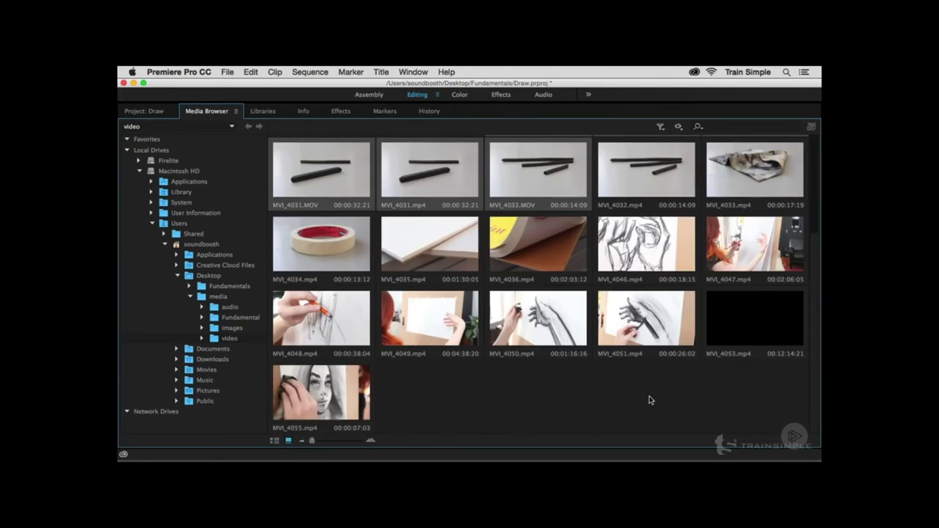
Scrub-preview MVI_4026.MOV, then go up to the media folder showing audio, Fundamentals, images, video.
{"action": "left_click_drag", "start_coordinate": [649, 400], "coordinate": [335, 198]}
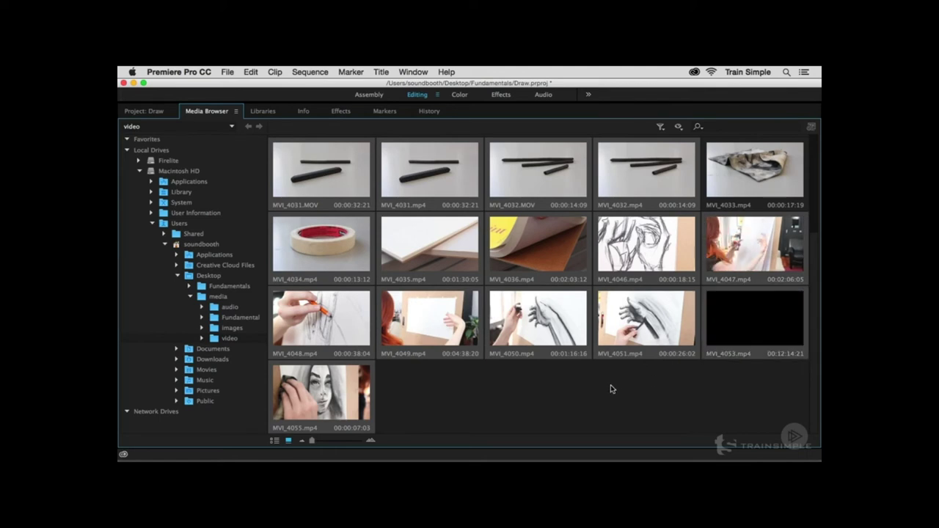
{"action": "scroll", "coordinate": [640, 377], "scroll_direction": "up", "scroll_amount": 3}
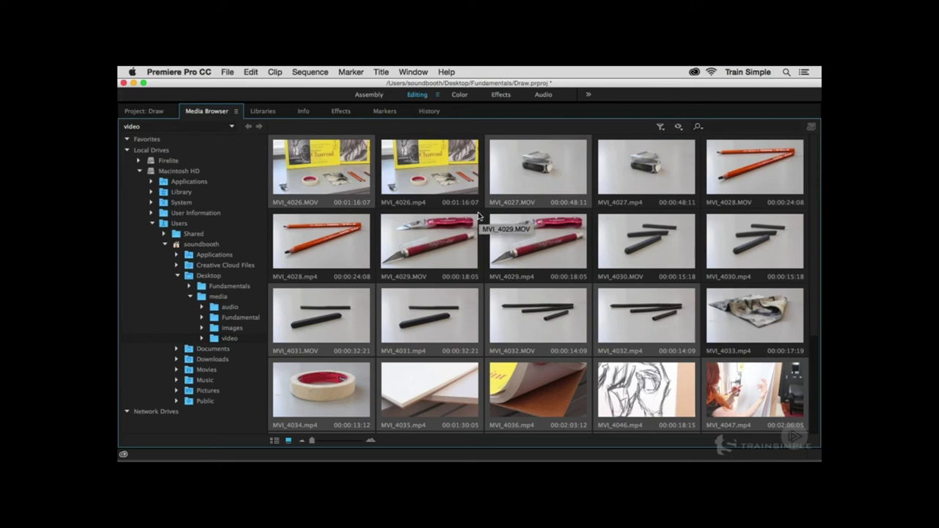
{"action": "left_click", "coordinate": [333, 172]}
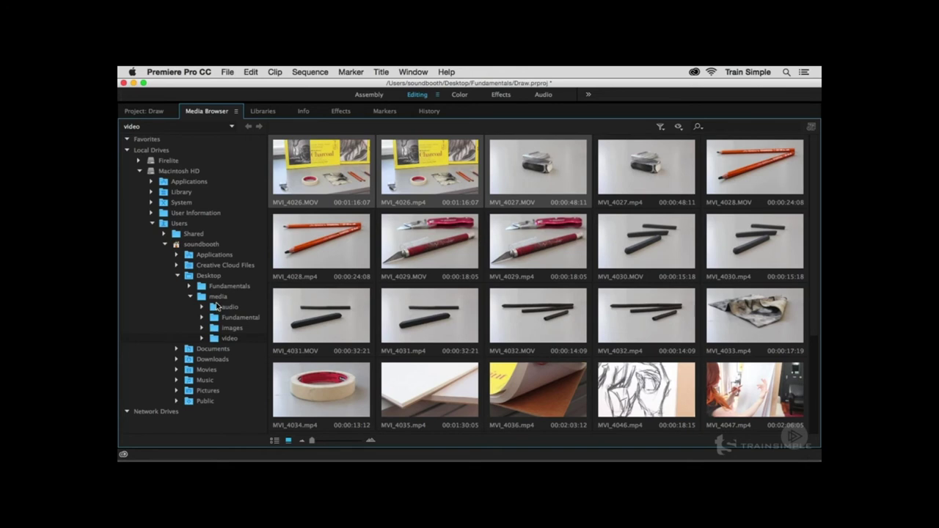
{"action": "left_click", "coordinate": [219, 287]}
{"action": "left_click", "coordinate": [218, 297]}
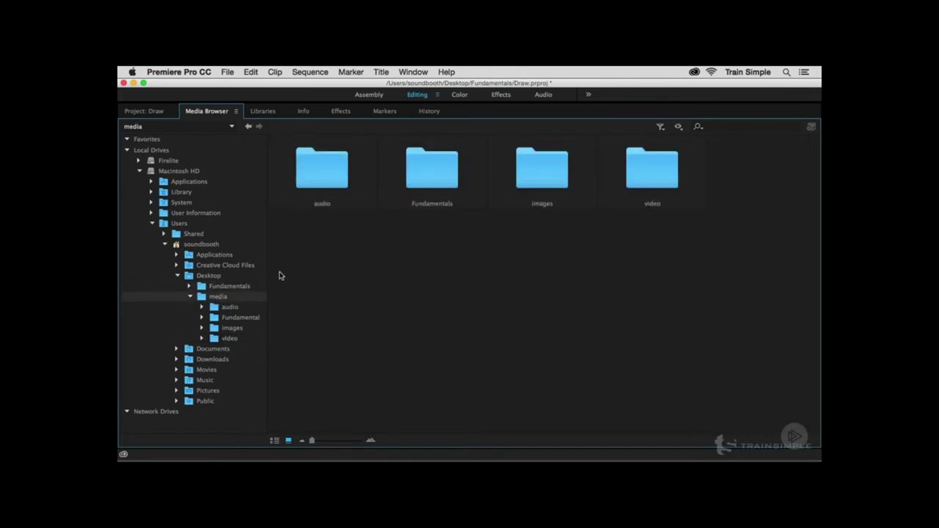
Import the images, video and audio folders as bins, accepting the layered file defaults.
{"action": "left_click", "coordinate": [547, 182]}
{"action": "left_click", "coordinate": [646, 180], "text": "shift"}
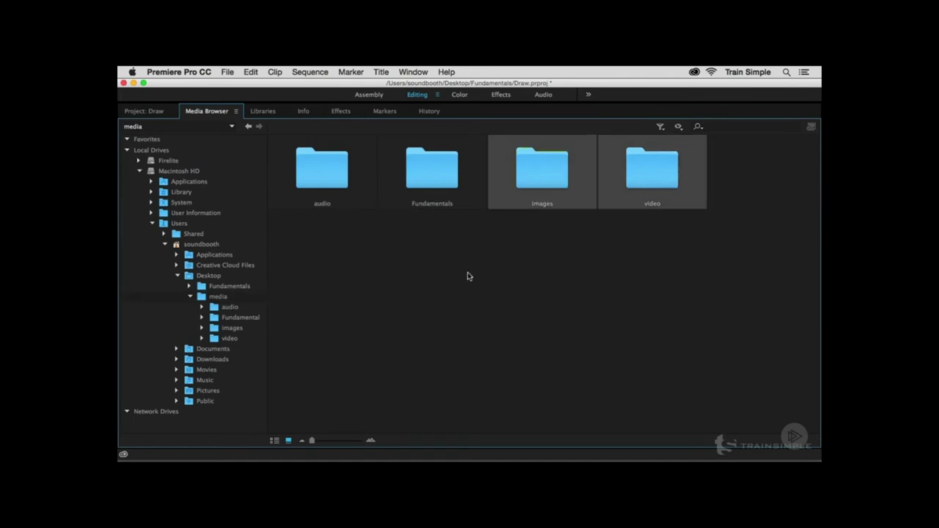
{"action": "left_click", "coordinate": [320, 180], "text": "super"}
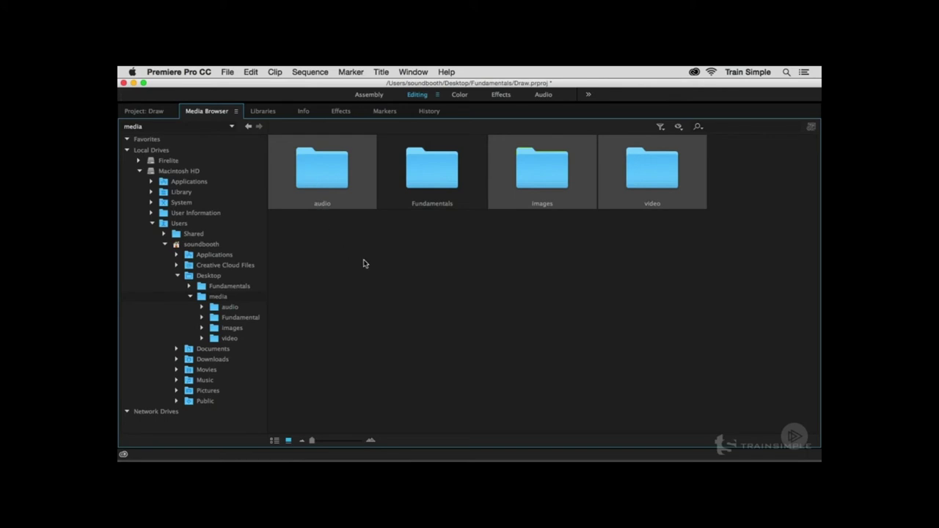
{"action": "right_click", "coordinate": [334, 179]}
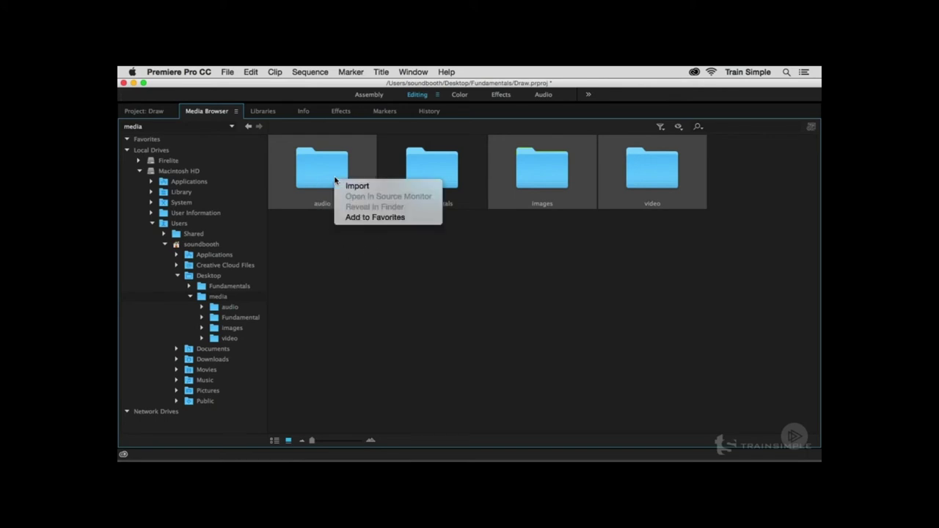
{"action": "left_click", "coordinate": [356, 187]}
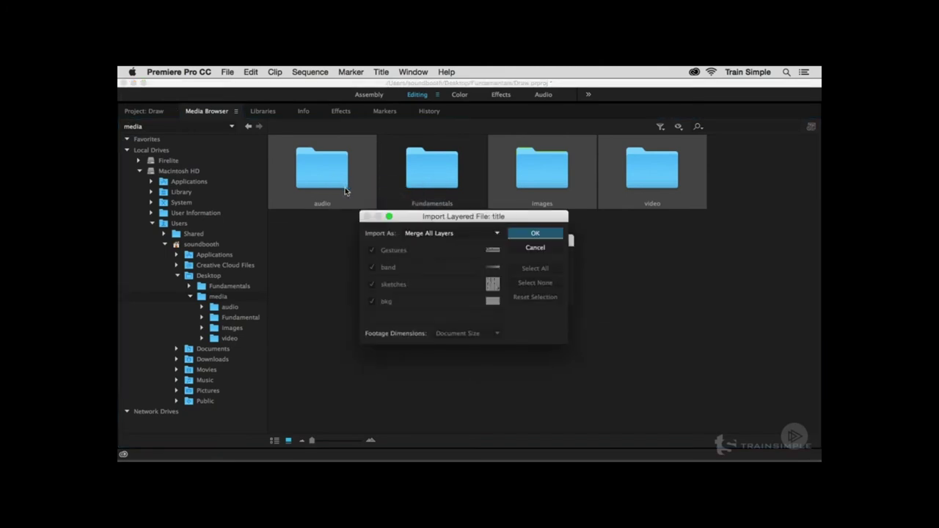
{"action": "key", "text": "Return"}
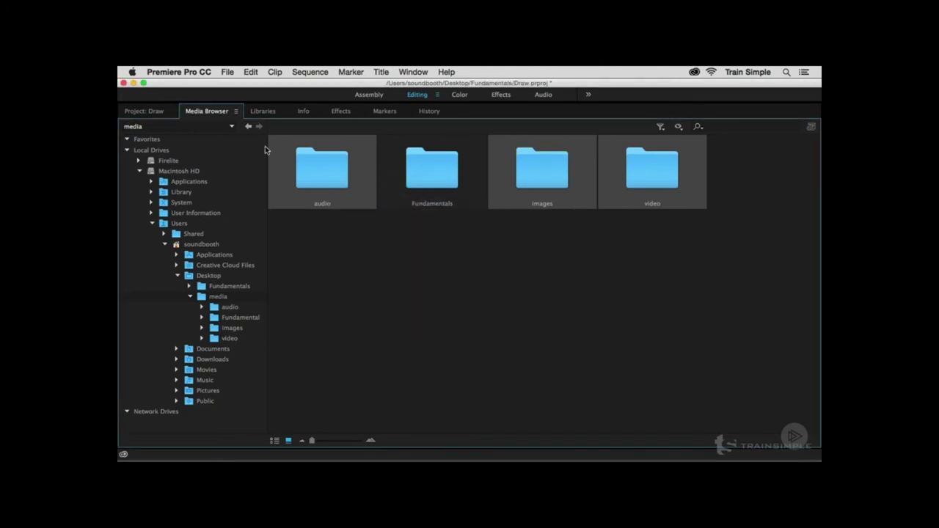
{"action": "left_click", "coordinate": [158, 114]}
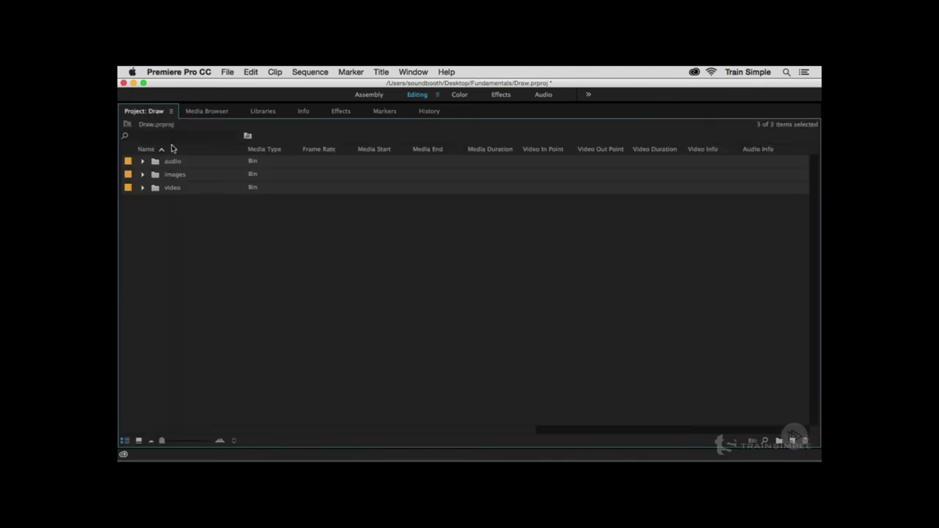
Look inside the audio, video and images bins, then return the Project panel to the Editing layout.
{"action": "left_click", "coordinate": [144, 163]}
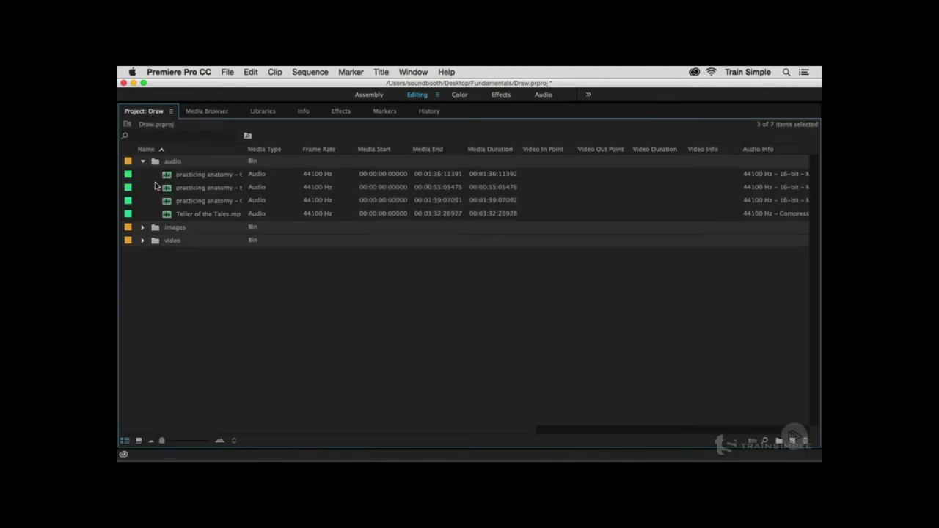
{"action": "left_click", "coordinate": [144, 242]}
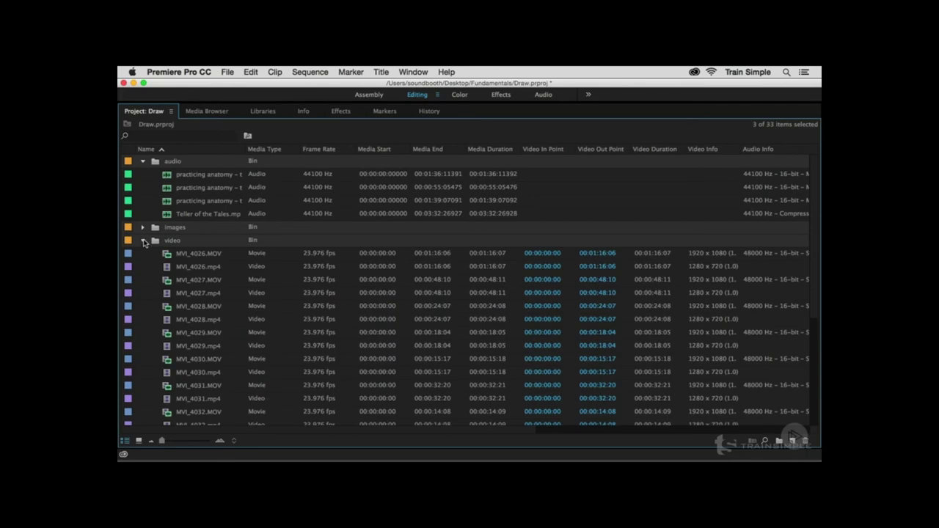
{"action": "left_click", "coordinate": [144, 229]}
{"action": "left_click", "coordinate": [144, 229]}
{"action": "left_click", "coordinate": [144, 241]}
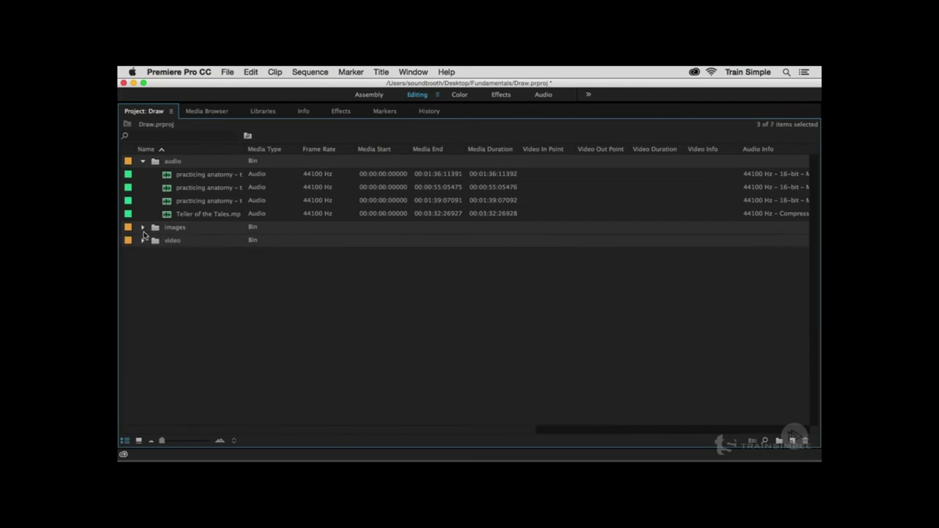
{"action": "left_click", "coordinate": [143, 161]}
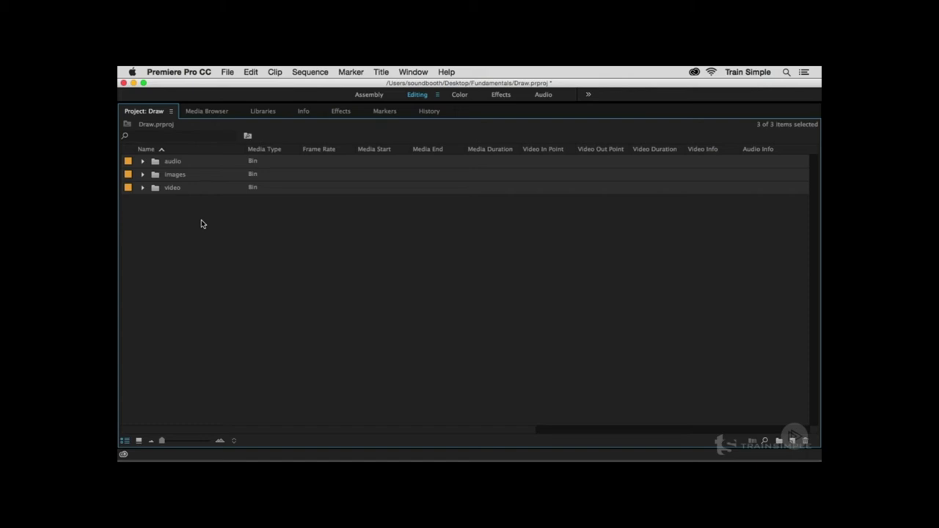
{"action": "key", "text": "grave"}
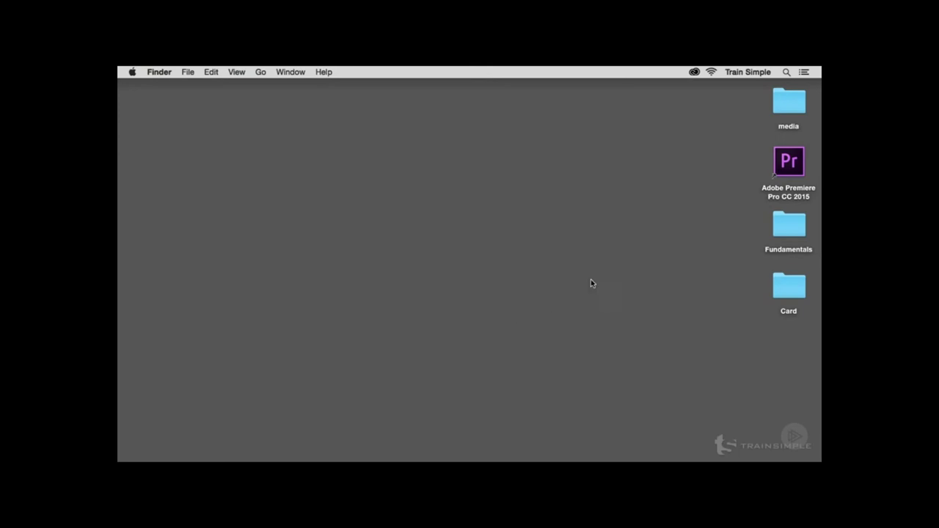
Open the desktop media folder, view the video subfolder's MVI clips, then close the window.
{"action": "double_click", "coordinate": [789, 102]}
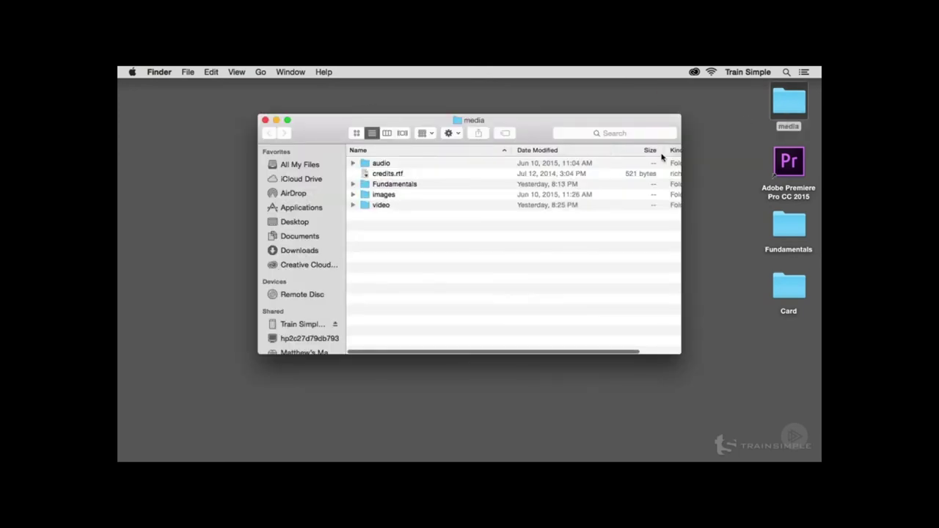
{"action": "left_click", "coordinate": [353, 206]}
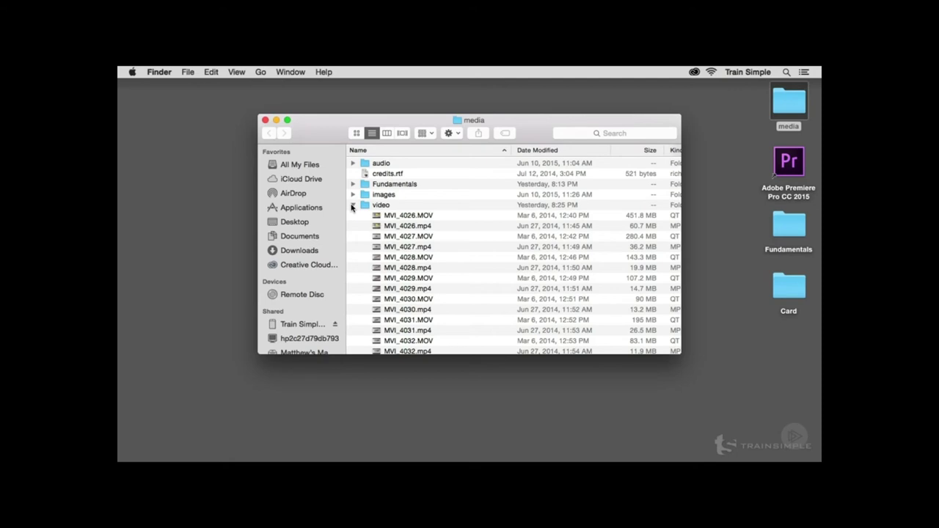
{"action": "left_click", "coordinate": [353, 206]}
{"action": "left_click", "coordinate": [265, 120]}
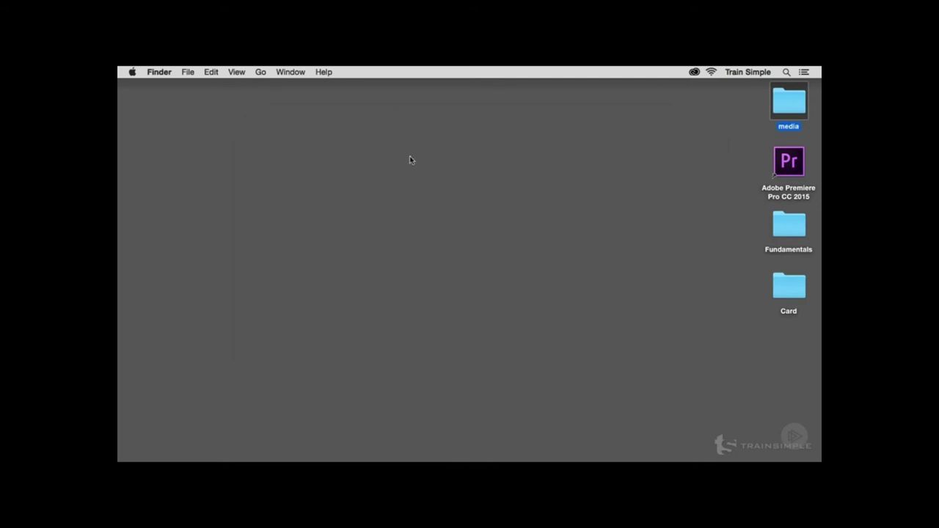
Open the Card folder to view the VIDEO folder's three MXF clips, then return to Premiere Pro.
{"action": "left_click", "coordinate": [788, 293]}
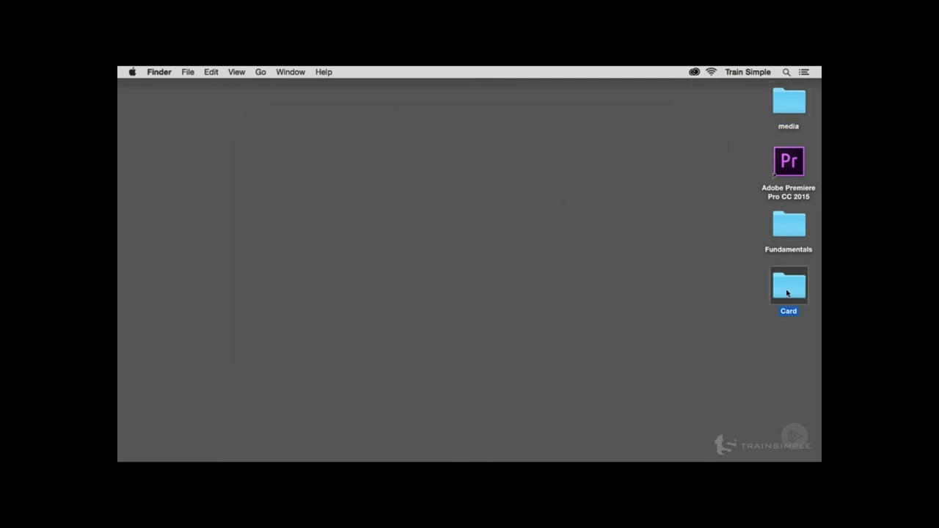
{"action": "double_click", "coordinate": [787, 293]}
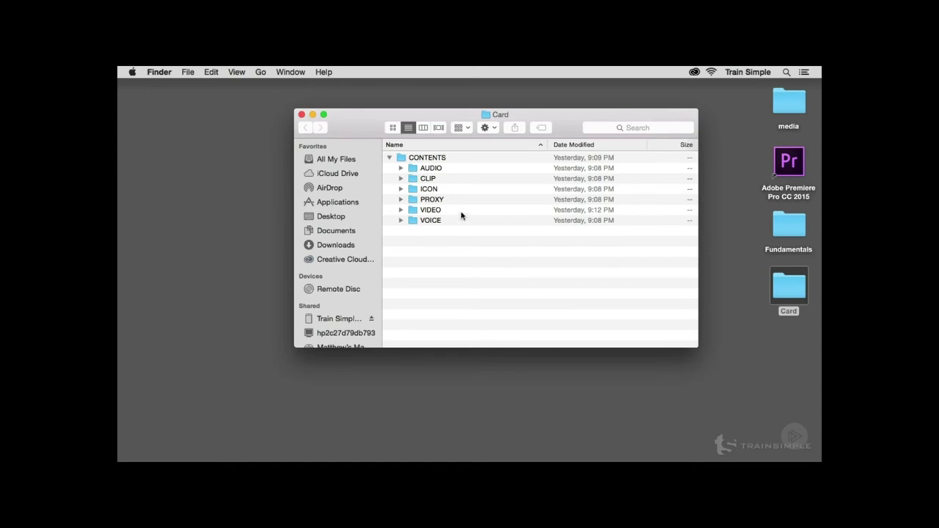
{"action": "left_click", "coordinate": [400, 210]}
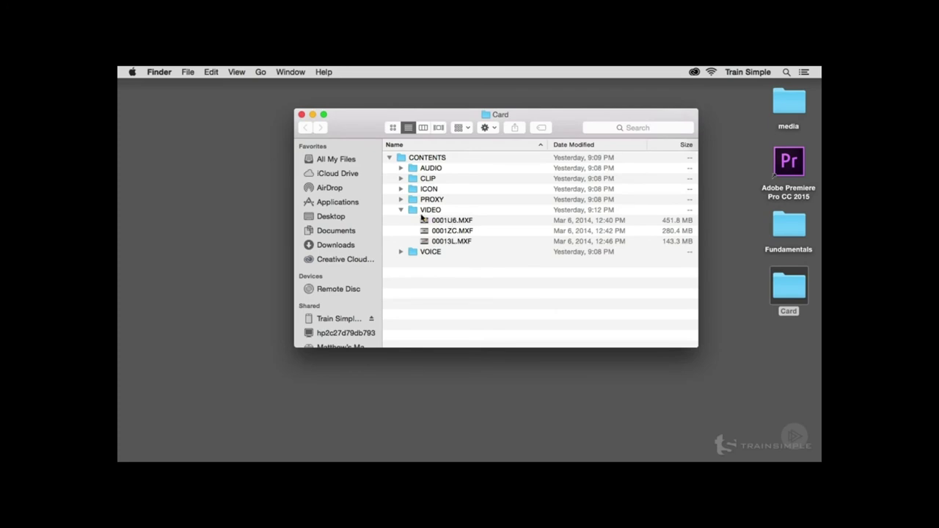
{"action": "left_click", "coordinate": [401, 211]}
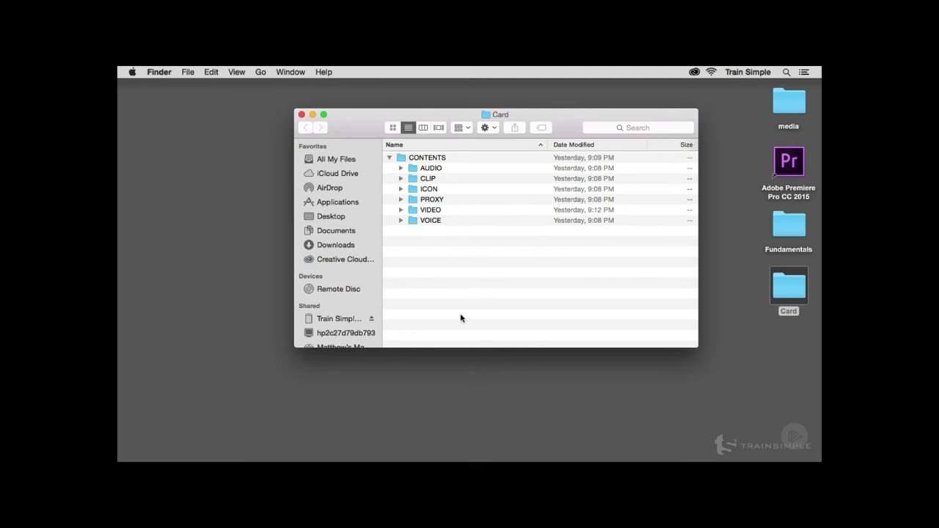
{"action": "left_click", "coordinate": [519, 448]}
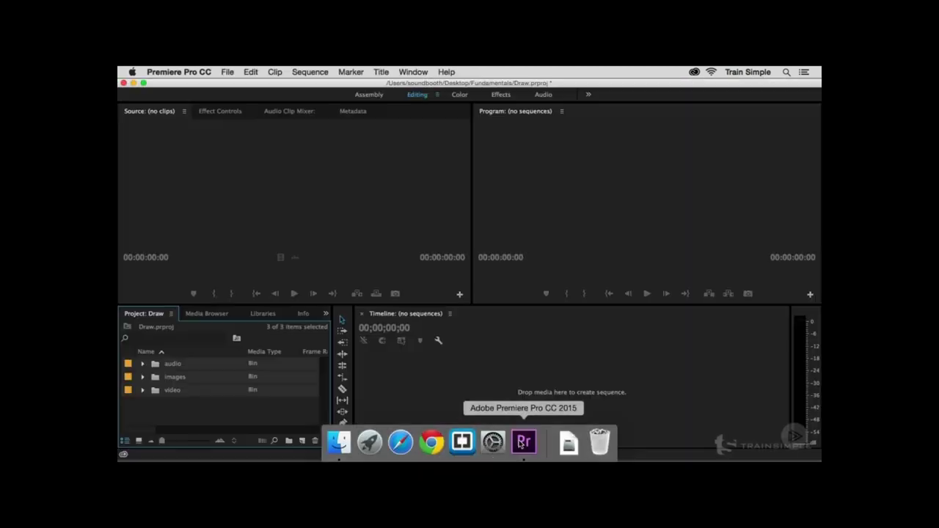
In a maximized Media Browser, expand Desktop and display the Card folder's VIDEO clips.
{"action": "left_click", "coordinate": [214, 315]}
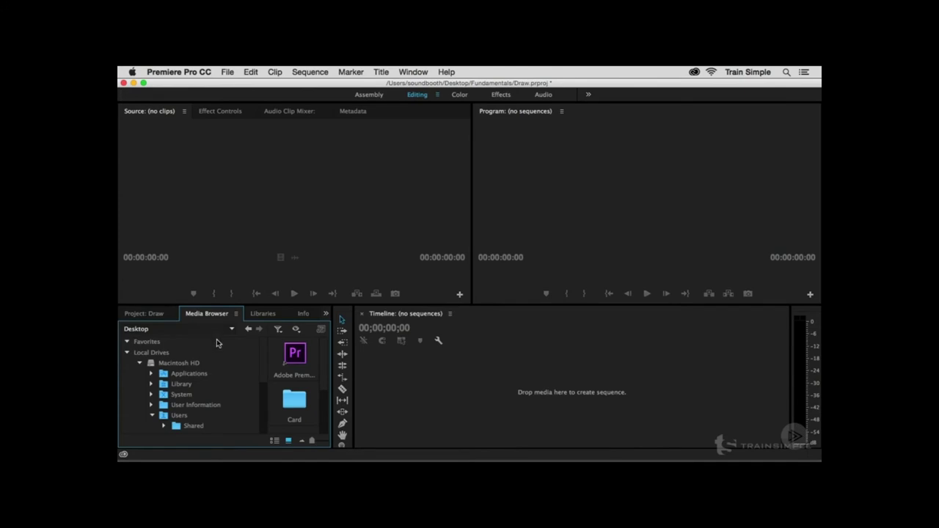
{"action": "key", "text": "grave"}
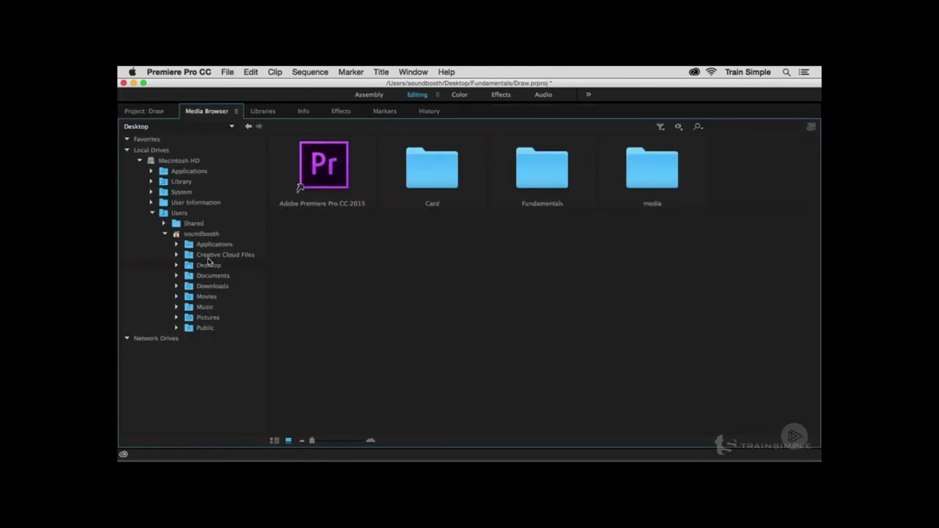
{"action": "left_click", "coordinate": [177, 265]}
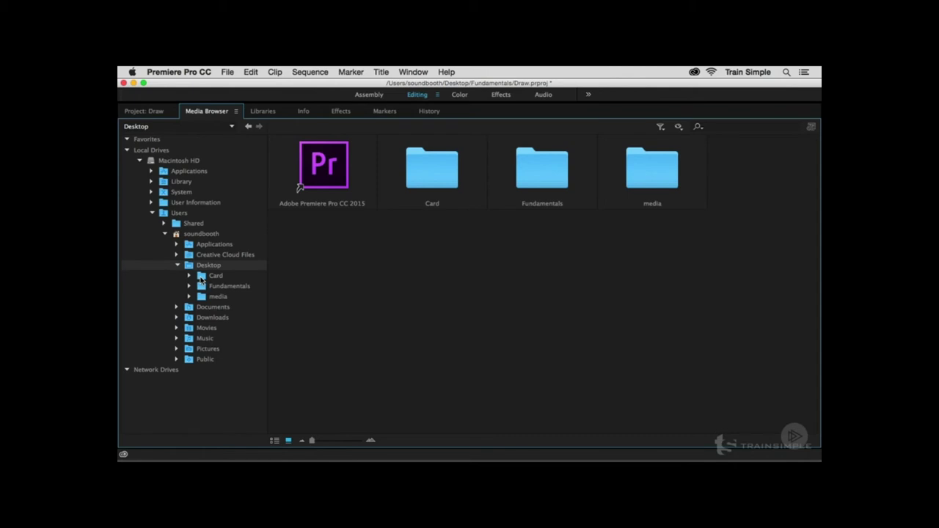
{"action": "left_click", "coordinate": [202, 277]}
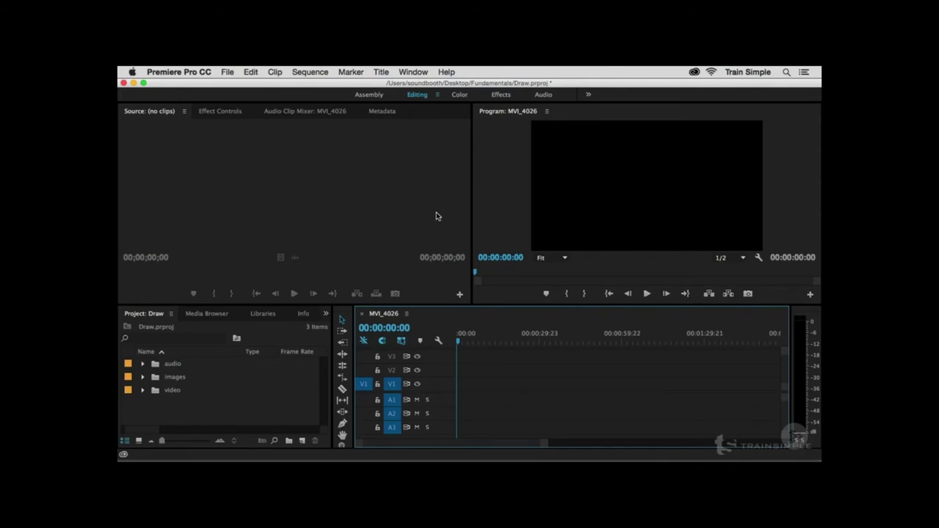
Close the MVI_4026 sequence's Timeline tab.
{"action": "left_click", "coordinate": [361, 314]}
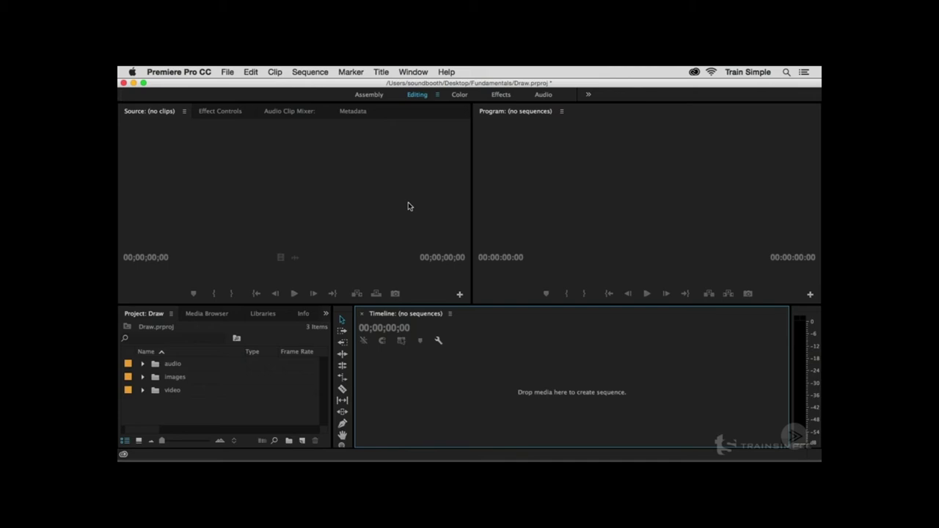
{"action": "left_click", "coordinate": [188, 72]}
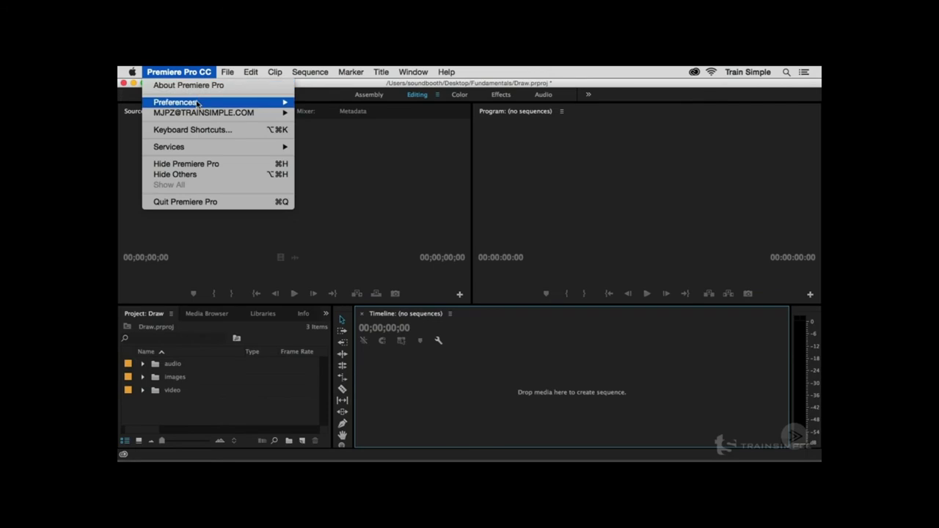
{"action": "mouse_move", "coordinate": [196, 103]}
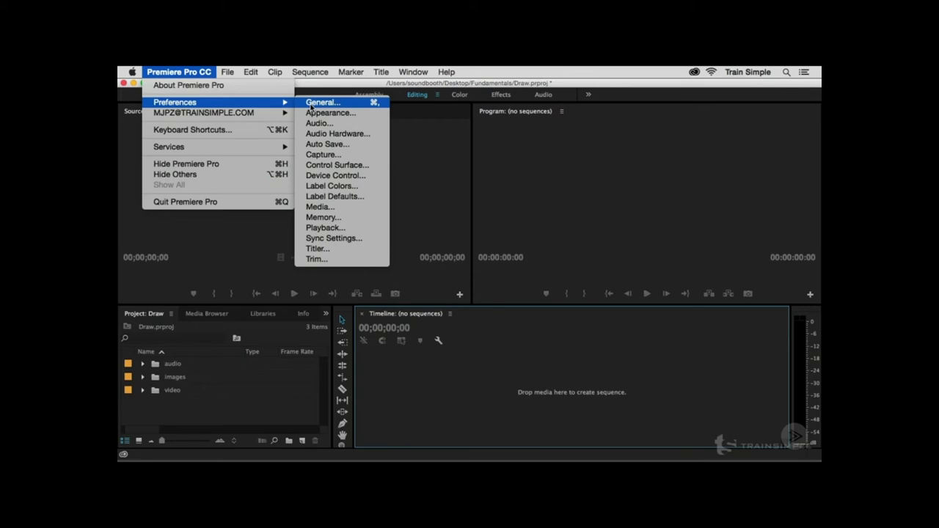
{"action": "left_click", "coordinate": [309, 107]}
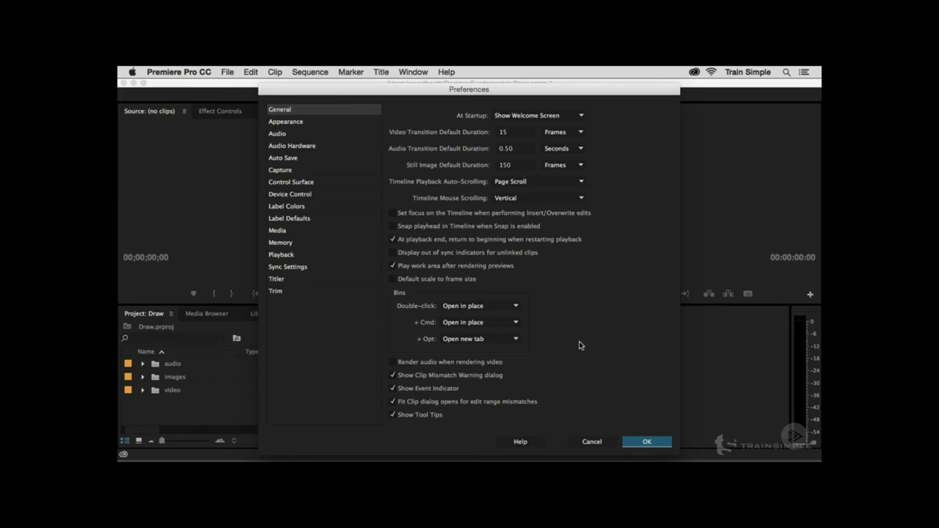
{"action": "left_click", "coordinate": [591, 442]}
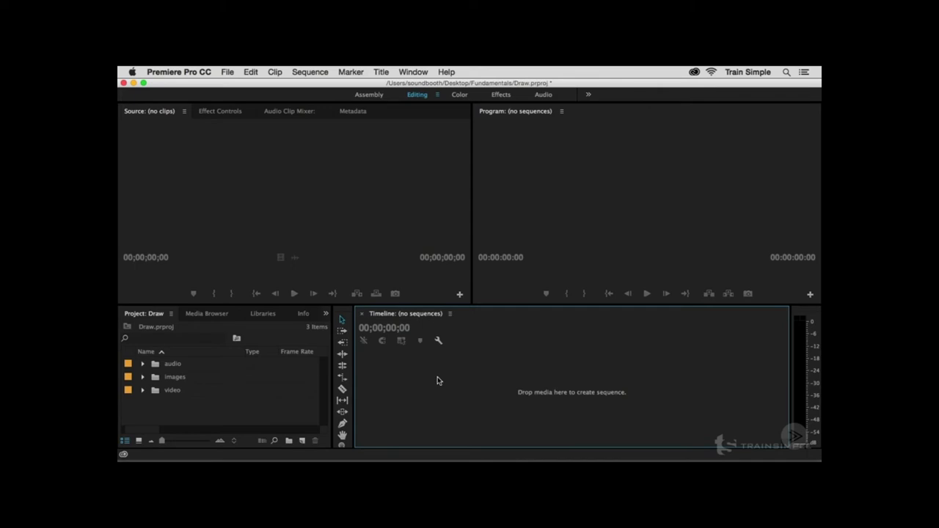
Import bones.png from the images folder into the Draw project.
{"action": "left_click", "coordinate": [229, 73]}
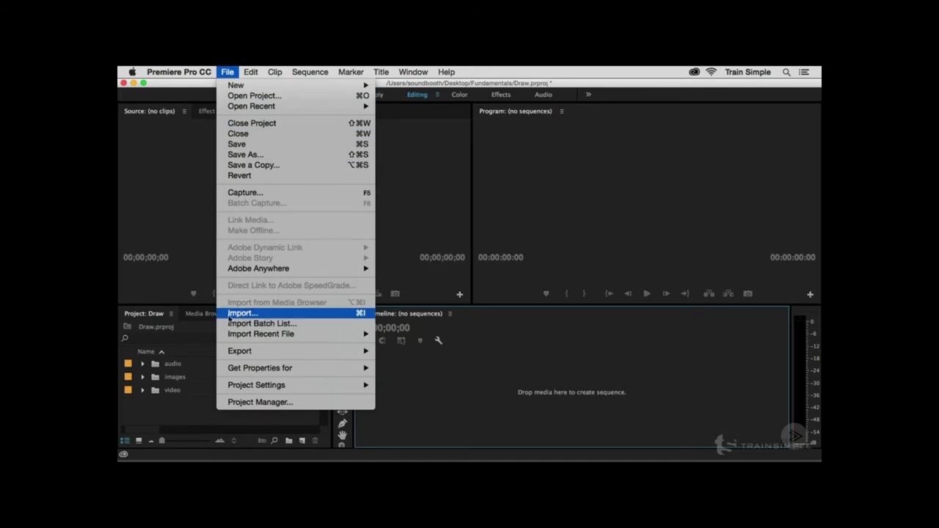
{"action": "left_click", "coordinate": [194, 409]}
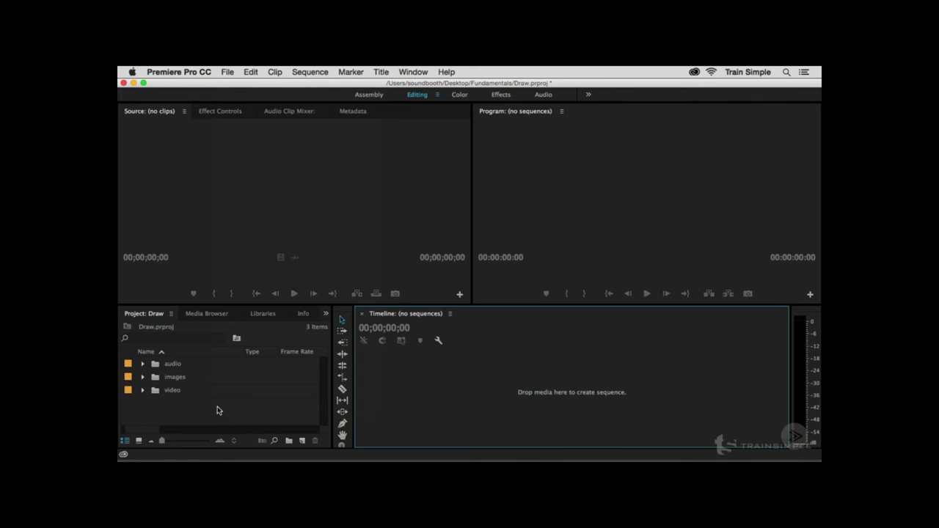
{"action": "double_click", "coordinate": [216, 410]}
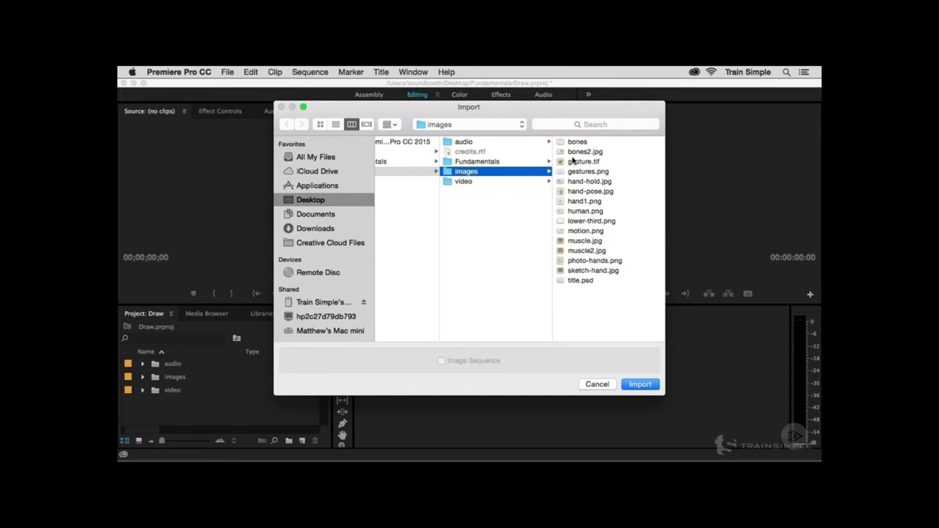
{"action": "left_click", "coordinate": [585, 211]}
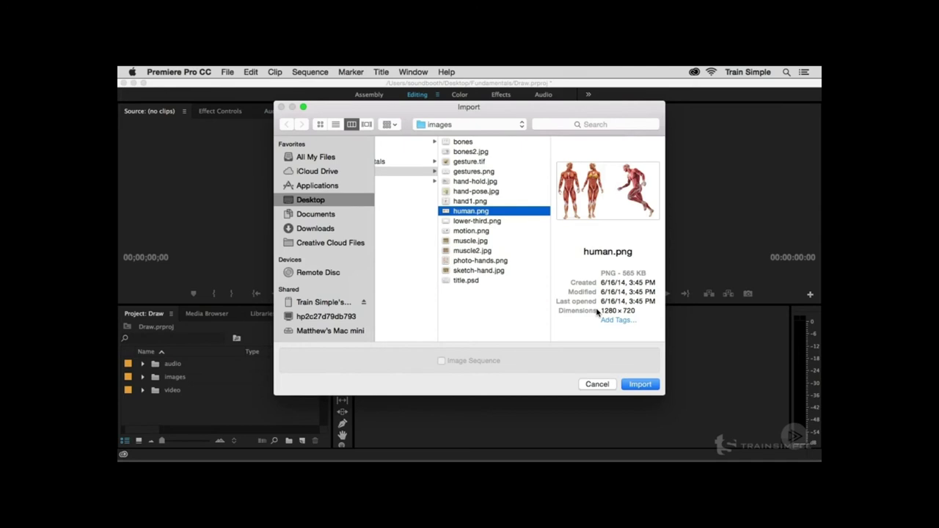
{"action": "left_click", "coordinate": [466, 142]}
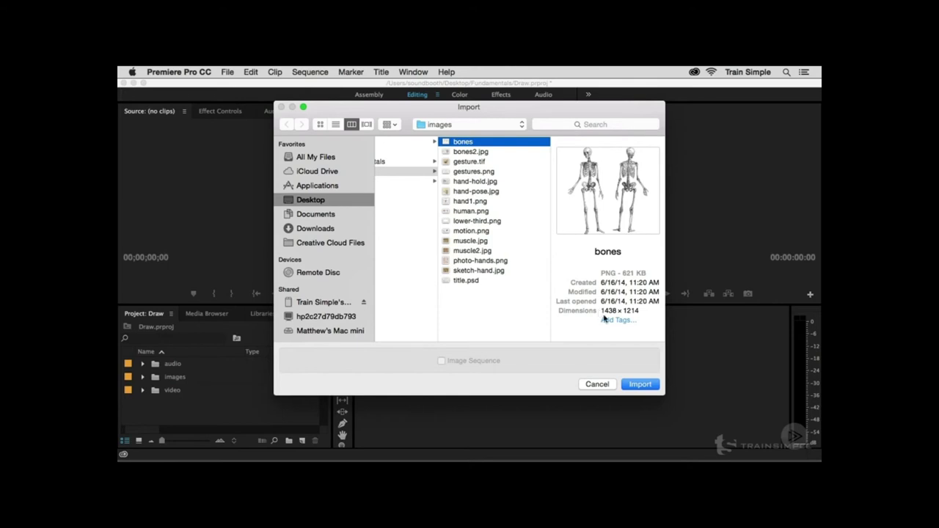
{"action": "left_click", "coordinate": [645, 383]}
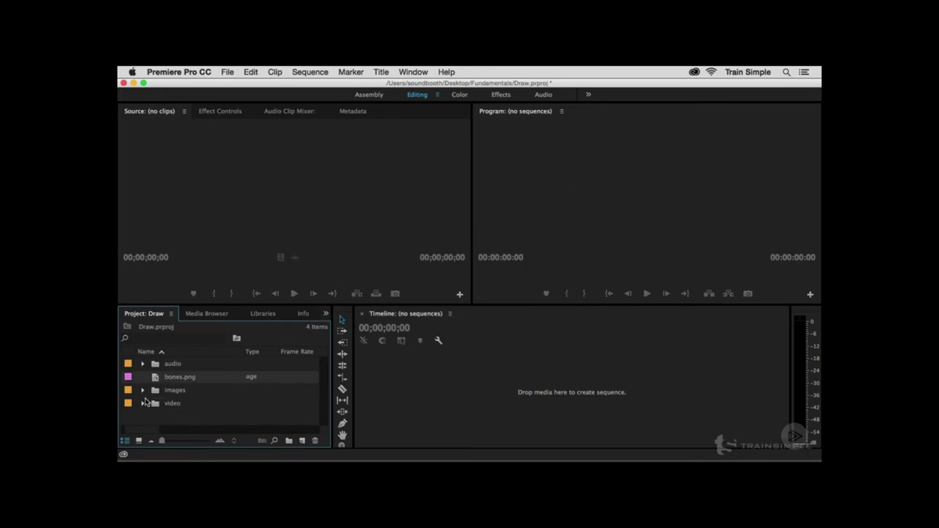
Drag MVI_4026.MOV from the video bin onto the empty Timeline to build its sequence, then collapse the bin.
{"action": "left_click", "coordinate": [143, 403]}
{"action": "scroll", "coordinate": [185, 411], "scroll_direction": "down", "scroll_amount": 3}
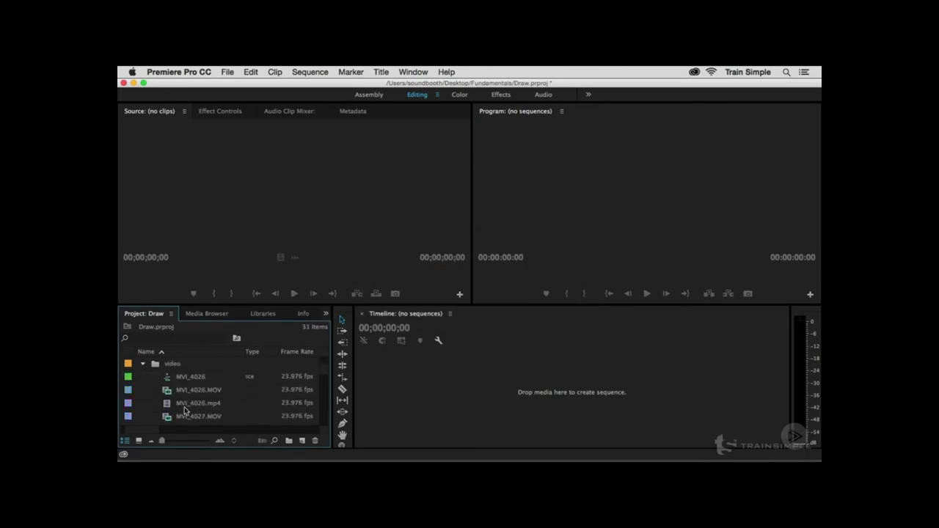
{"action": "left_click_drag", "start_coordinate": [167, 394], "coordinate": [427, 395]}
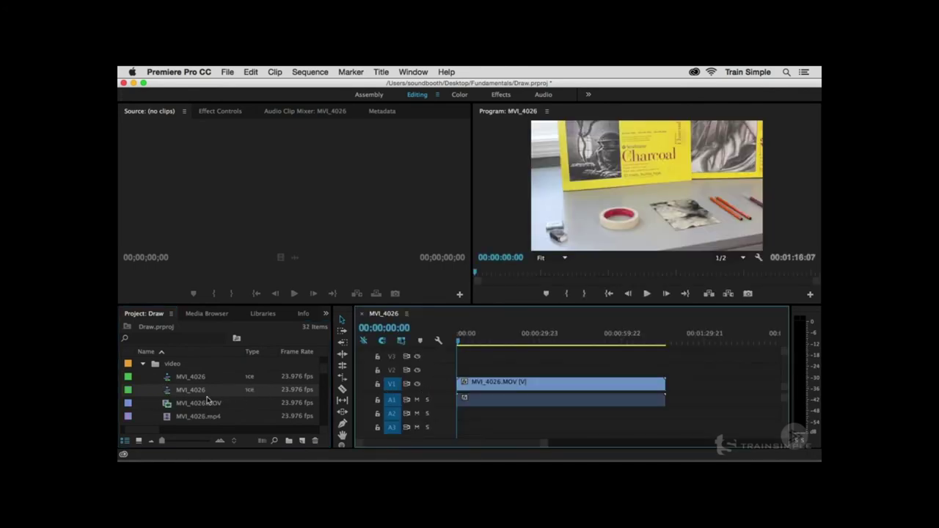
{"action": "mouse_move", "coordinate": [183, 407]}
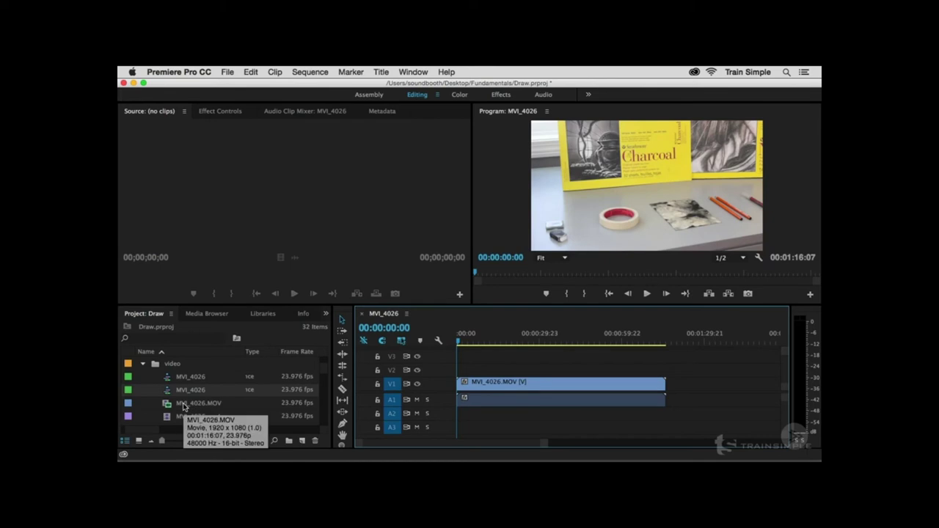
{"action": "left_click", "coordinate": [143, 364]}
{"action": "mouse_move", "coordinate": [157, 379]}
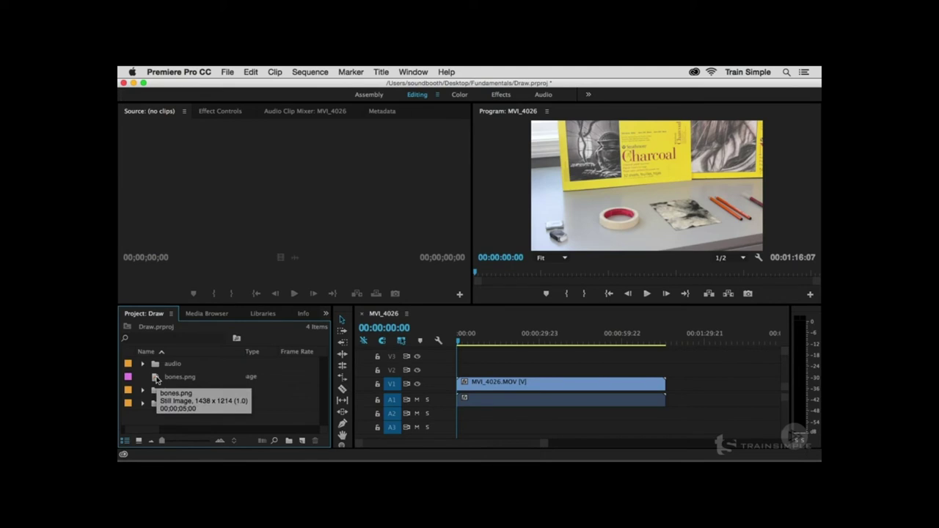
Load bones.png in the Source monitor and drop it on V2 right after MVI_4026.MOV at 00:01:17:13.
{"action": "double_click", "coordinate": [155, 379]}
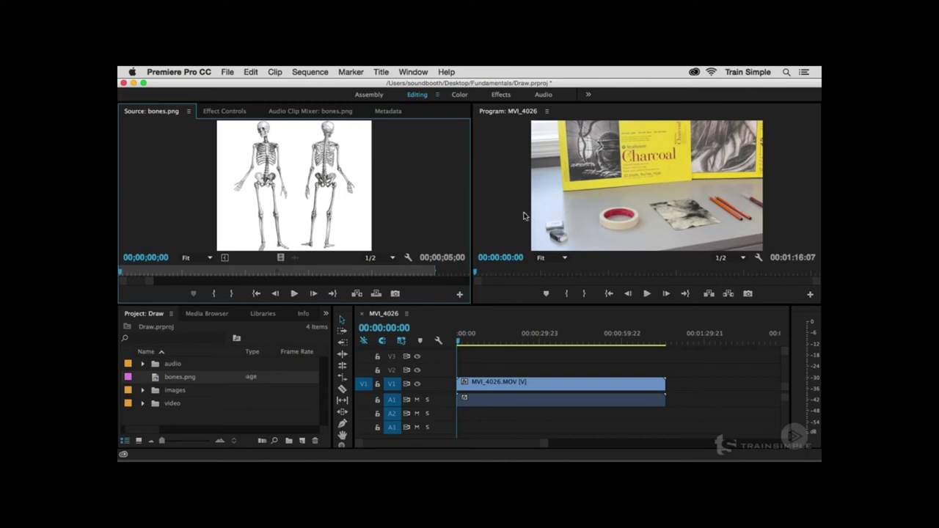
{"action": "left_click_drag", "start_coordinate": [163, 380], "coordinate": [673, 372]}
{"action": "left_click", "coordinate": [670, 343]}
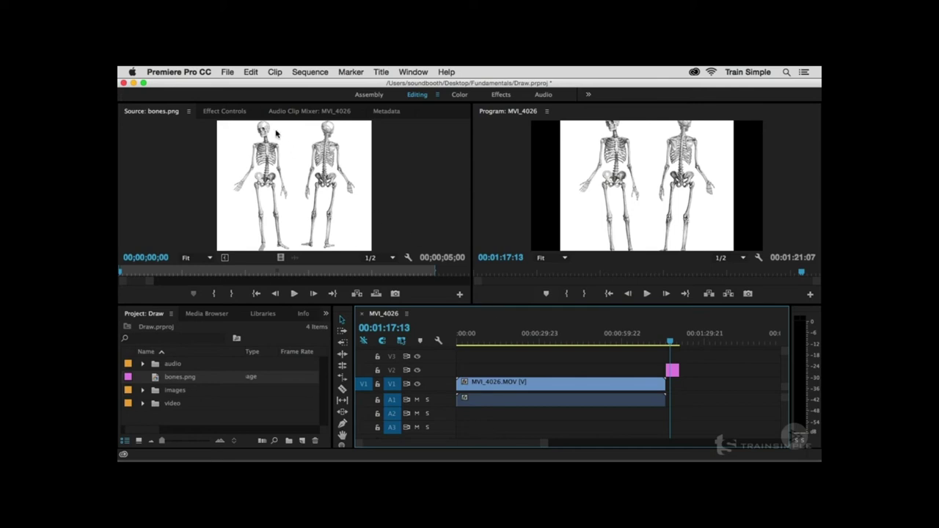
{"action": "left_click", "coordinate": [229, 73]}
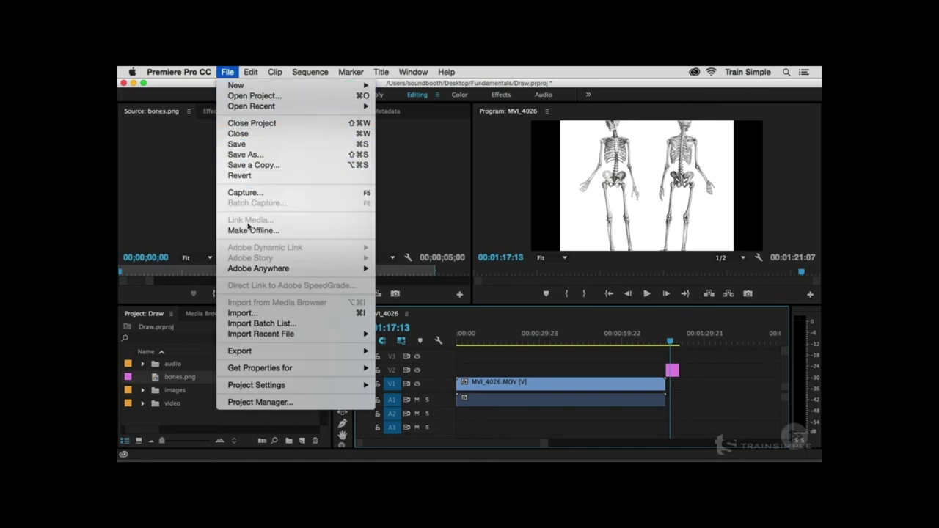
Select title.psd in the import browser and import it.
{"action": "left_click", "coordinate": [259, 314]}
{"action": "left_click", "coordinate": [565, 281]}
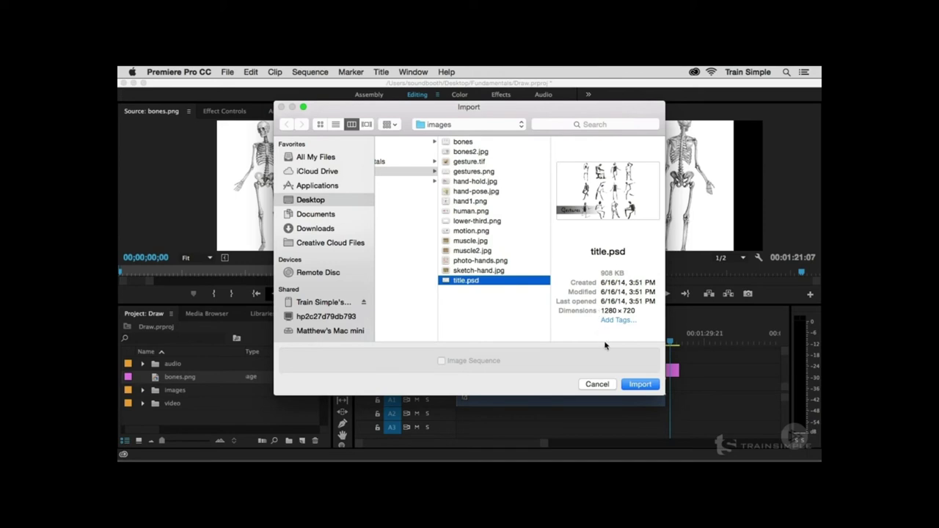
{"action": "left_click", "coordinate": [637, 385]}
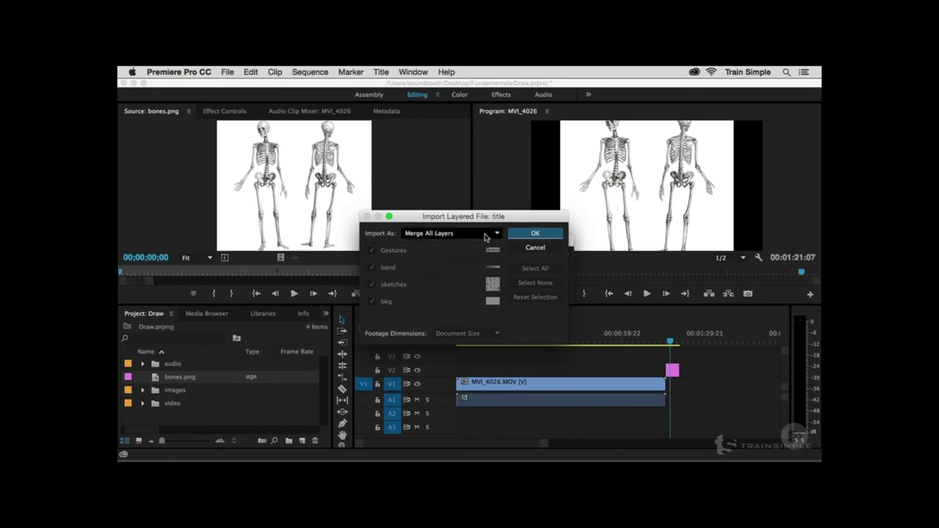
Import title.psd as a Sequence at Document Size, keeping all four layers.
{"action": "left_click", "coordinate": [485, 237]}
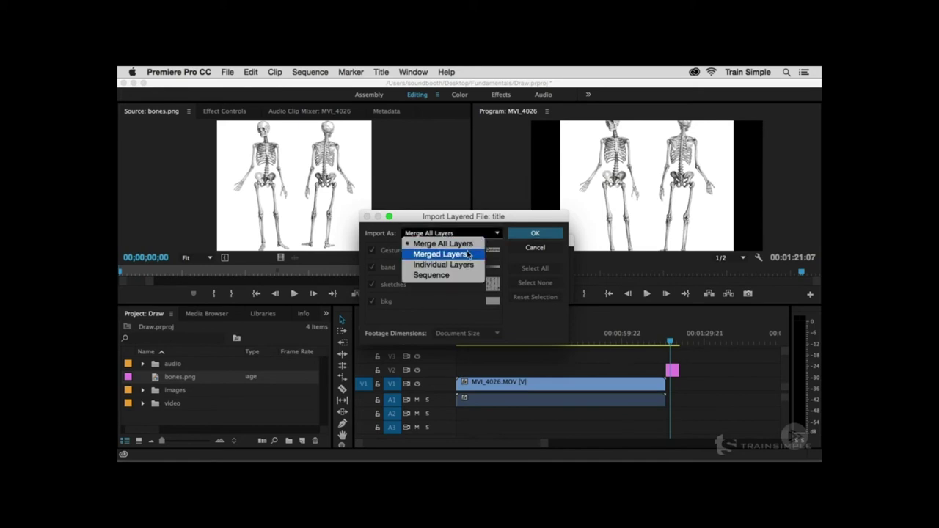
{"action": "left_click", "coordinate": [468, 255]}
{"action": "left_click", "coordinate": [372, 268]}
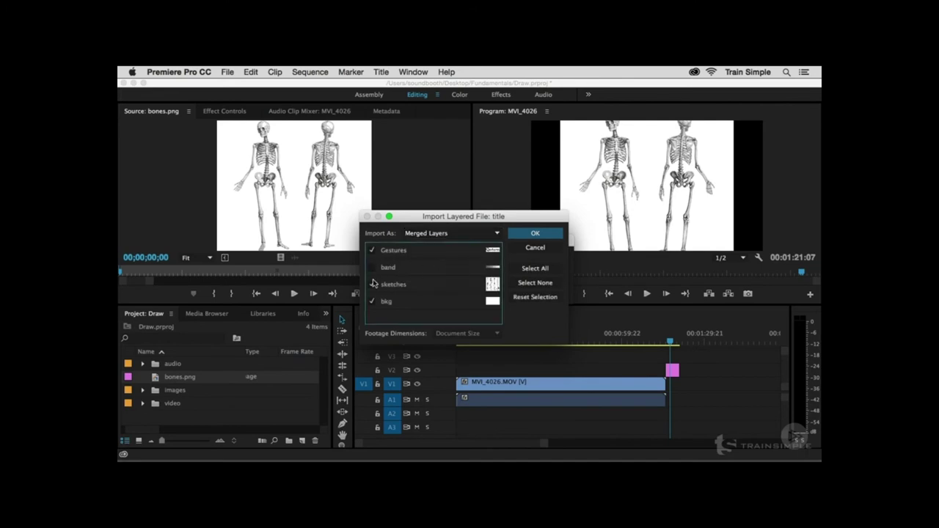
{"action": "left_click", "coordinate": [372, 267]}
{"action": "left_click", "coordinate": [481, 235]}
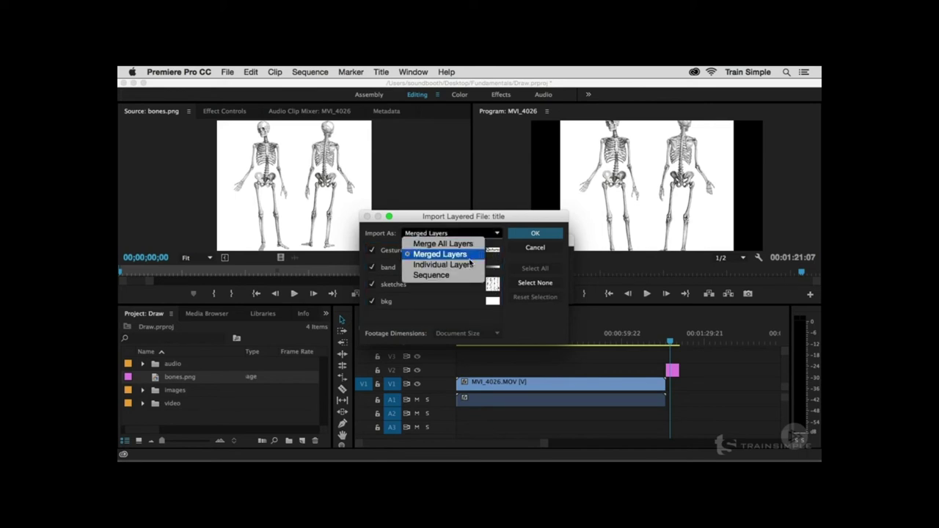
{"action": "left_click", "coordinate": [470, 269]}
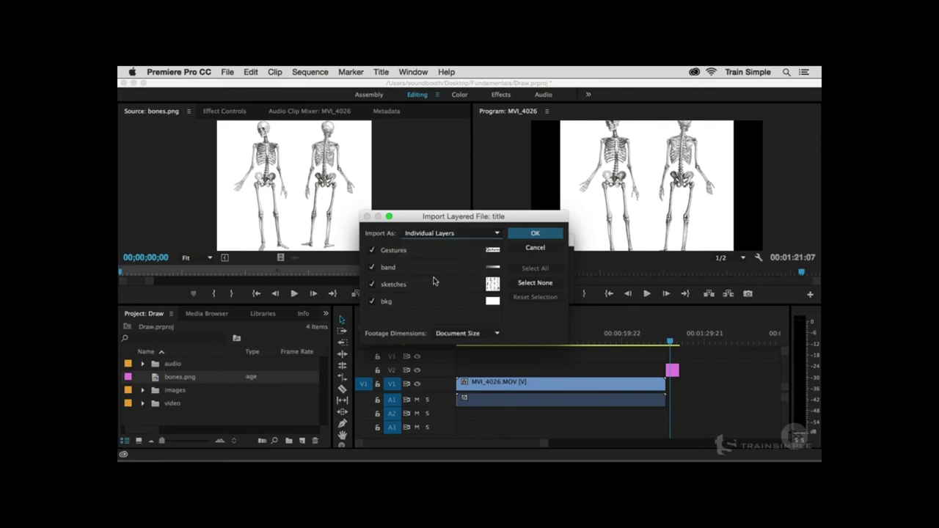
{"action": "left_click", "coordinate": [496, 335]}
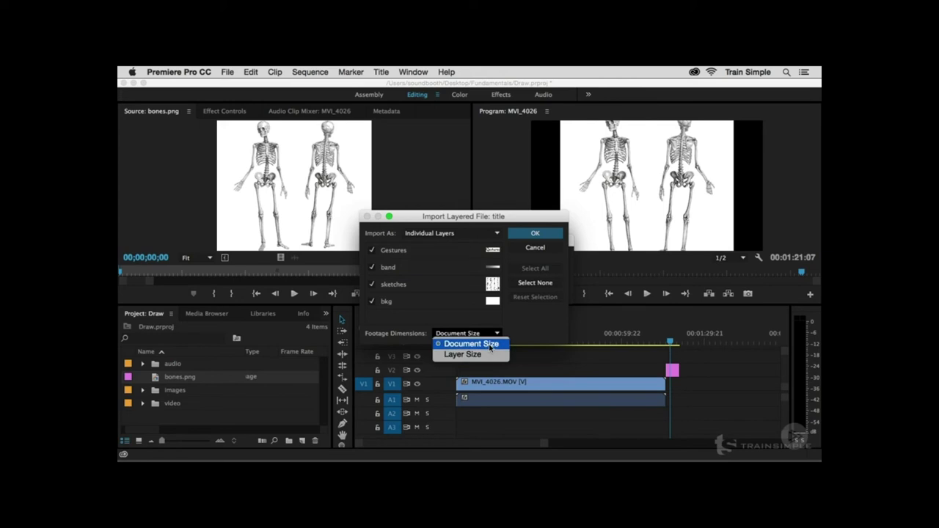
{"action": "left_click", "coordinate": [493, 345]}
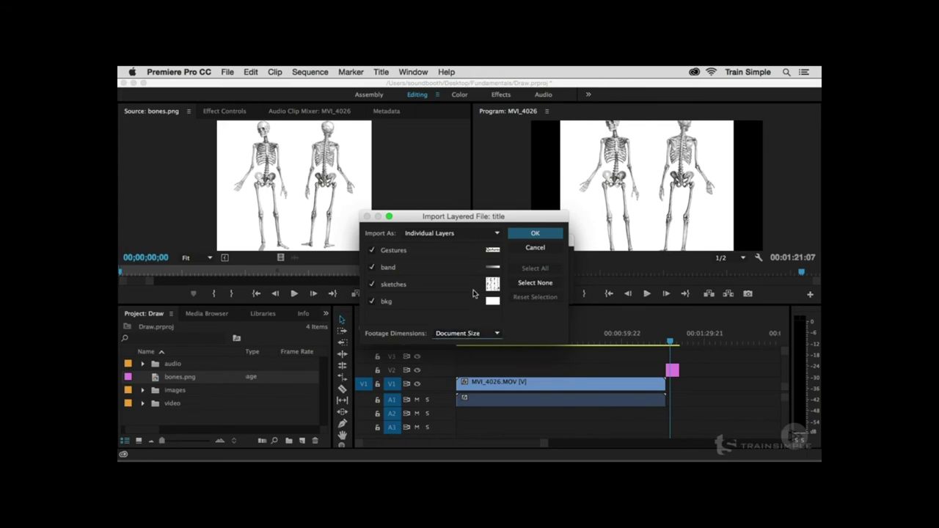
{"action": "left_click", "coordinate": [473, 236]}
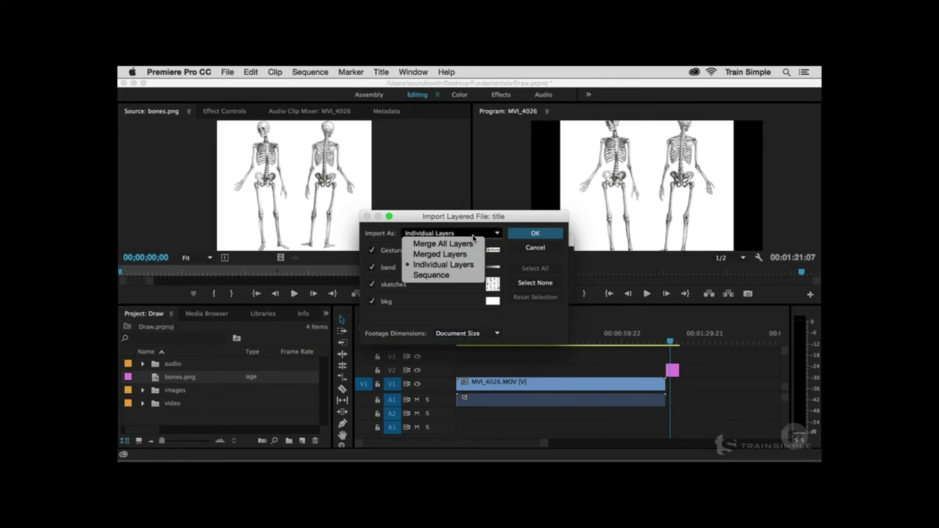
{"action": "left_click", "coordinate": [460, 276]}
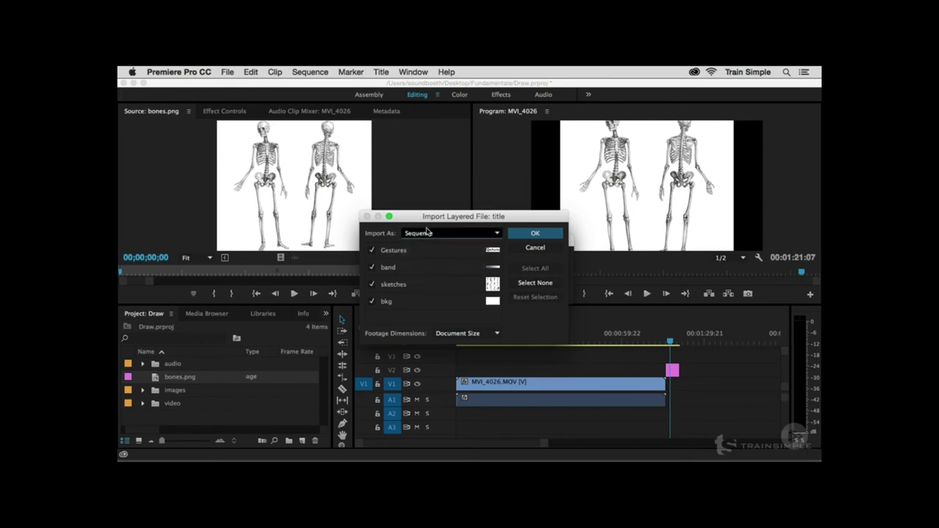
{"action": "left_click", "coordinate": [521, 235]}
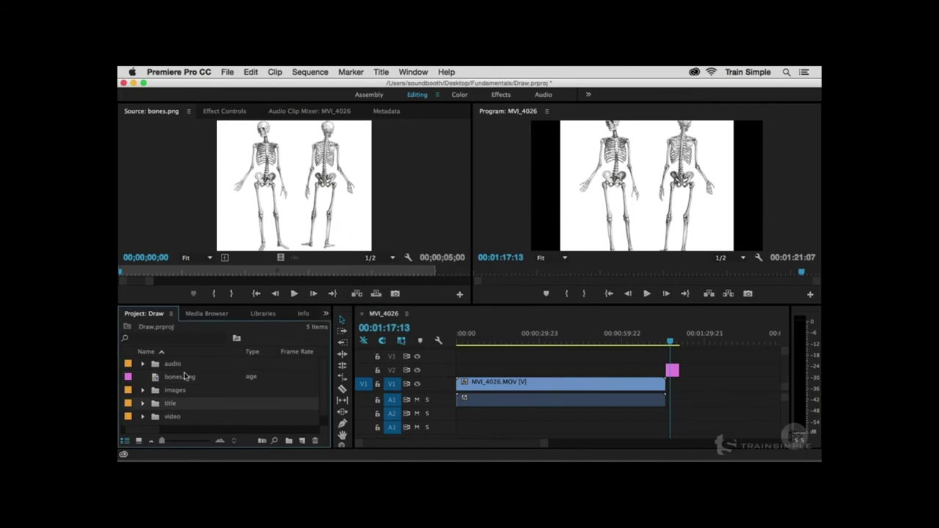
Expand the title bin and preview the sketches and Gestures layers of title.psd.
{"action": "left_click", "coordinate": [143, 403]}
{"action": "scroll", "coordinate": [189, 403], "scroll_direction": "down", "scroll_amount": 1}
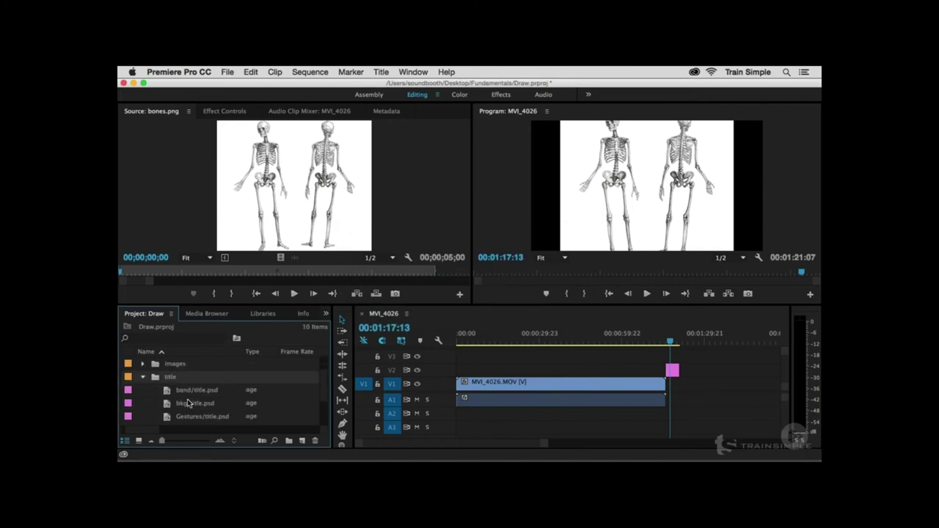
{"action": "scroll", "coordinate": [189, 403], "scroll_direction": "down", "scroll_amount": 2}
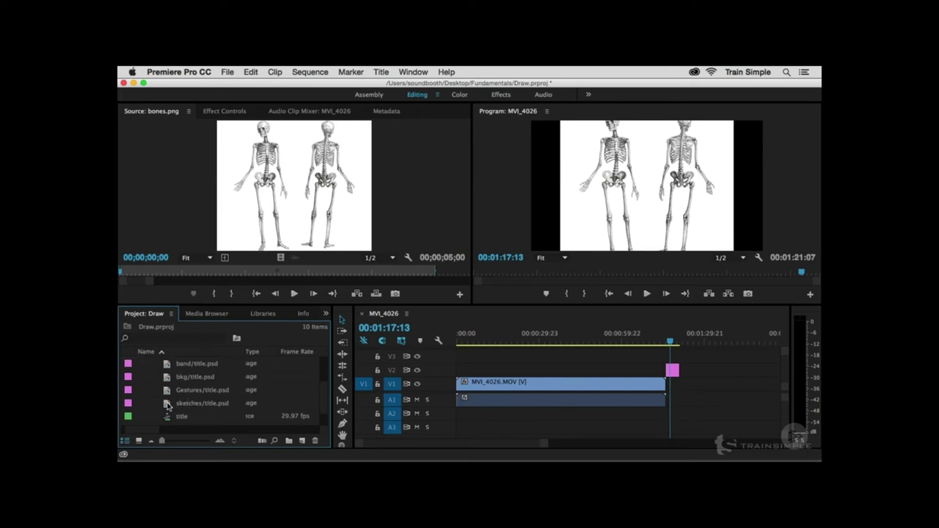
{"action": "double_click", "coordinate": [167, 406]}
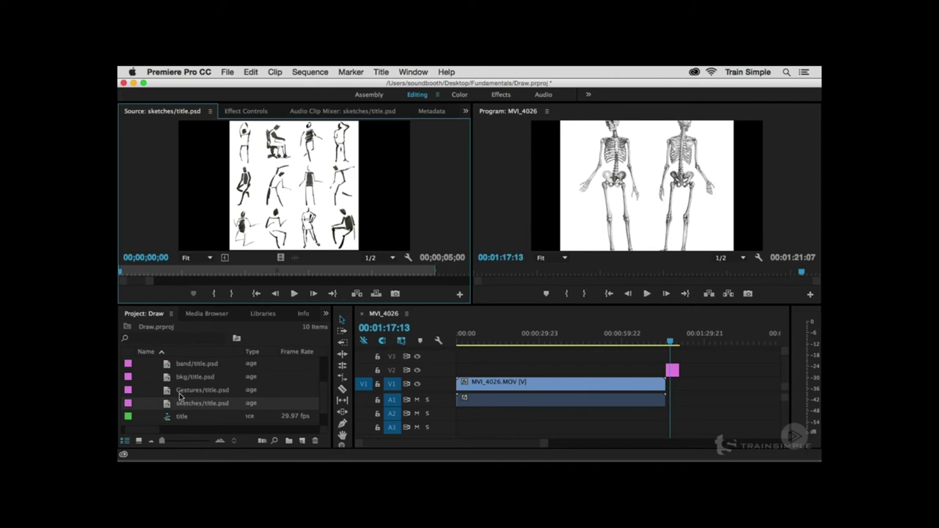
{"action": "double_click", "coordinate": [168, 394]}
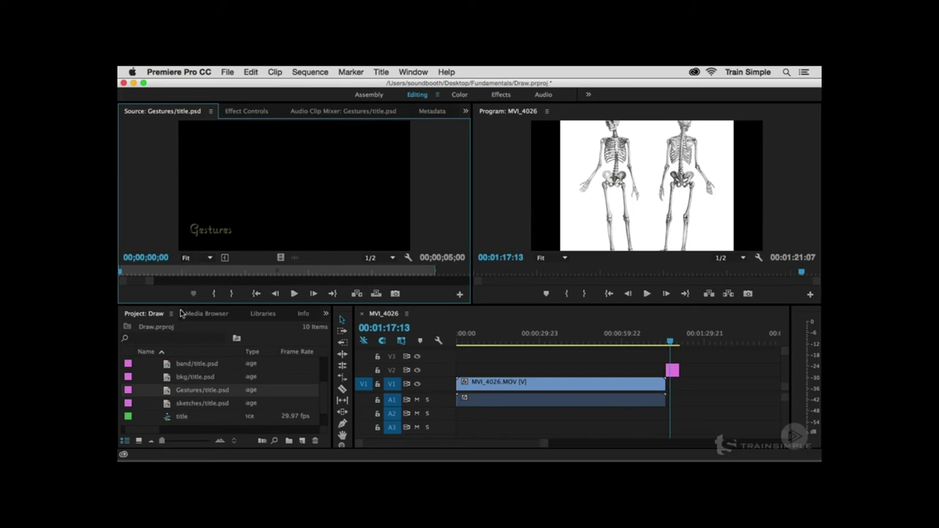
Open the title sequence in the Timeline, then collapse the title bin.
{"action": "double_click", "coordinate": [168, 418]}
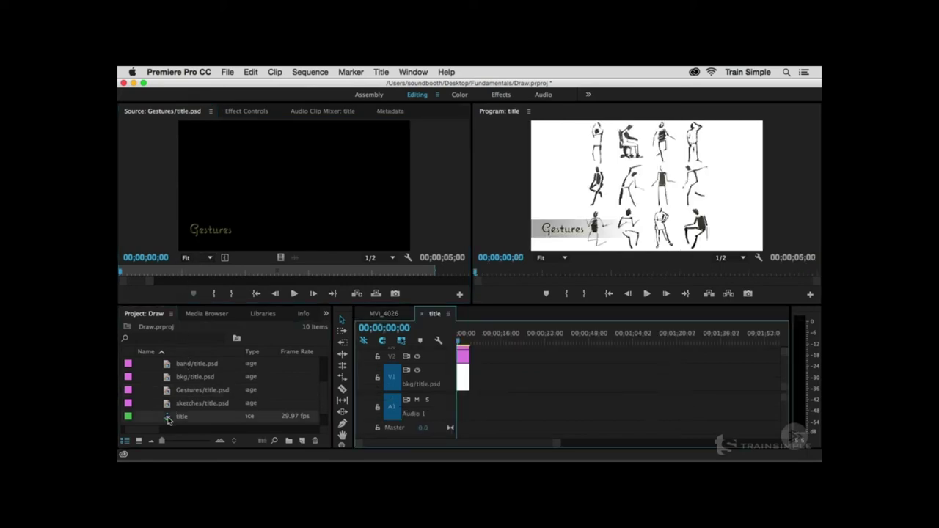
{"action": "scroll", "coordinate": [480, 383], "scroll_direction": "up", "scroll_amount": 3}
{"action": "scroll", "coordinate": [481, 386], "scroll_direction": "down", "scroll_amount": 3}
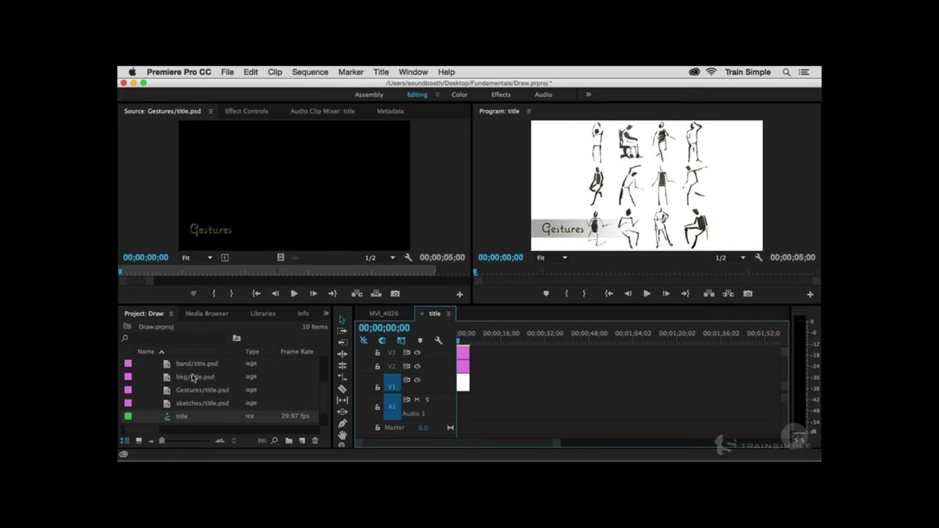
{"action": "left_click", "coordinate": [143, 378]}
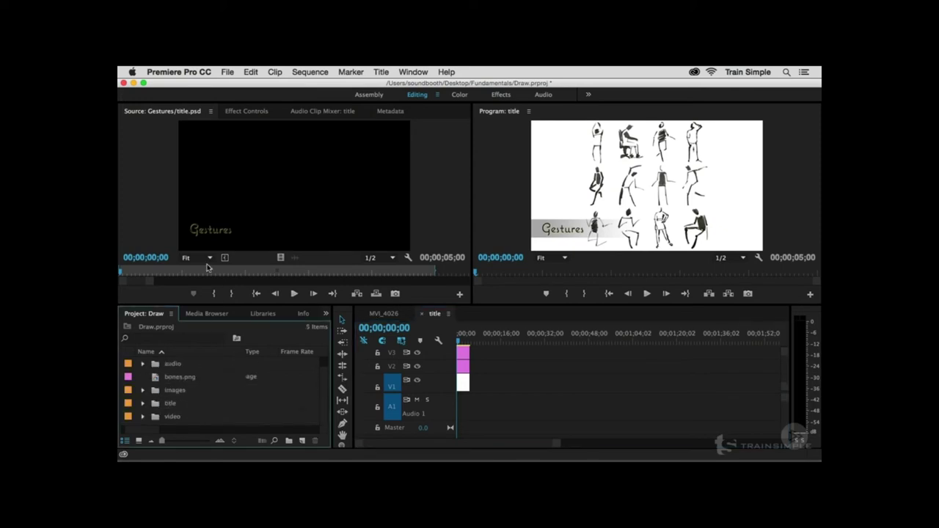
Import title.psd as a sequence with Footage Dimensions set to Layer Size.
{"action": "left_click", "coordinate": [228, 72]}
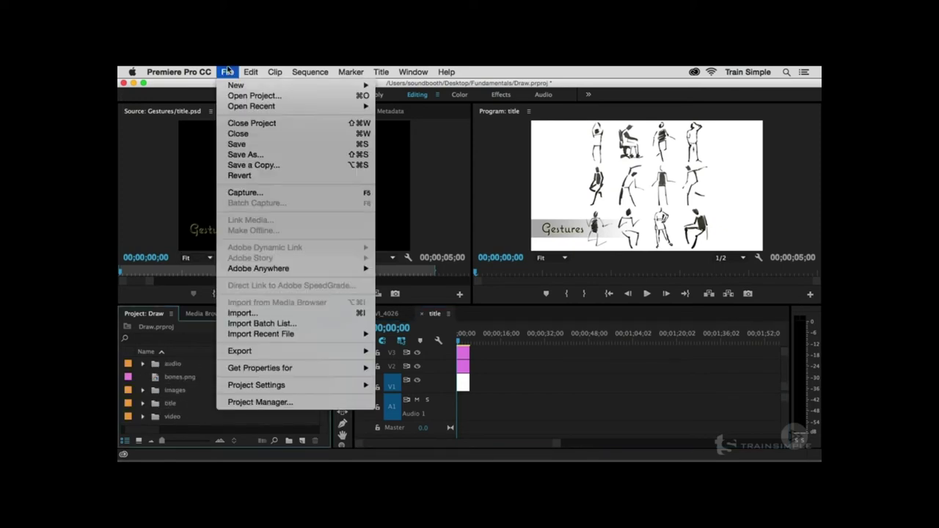
{"action": "left_click", "coordinate": [242, 313]}
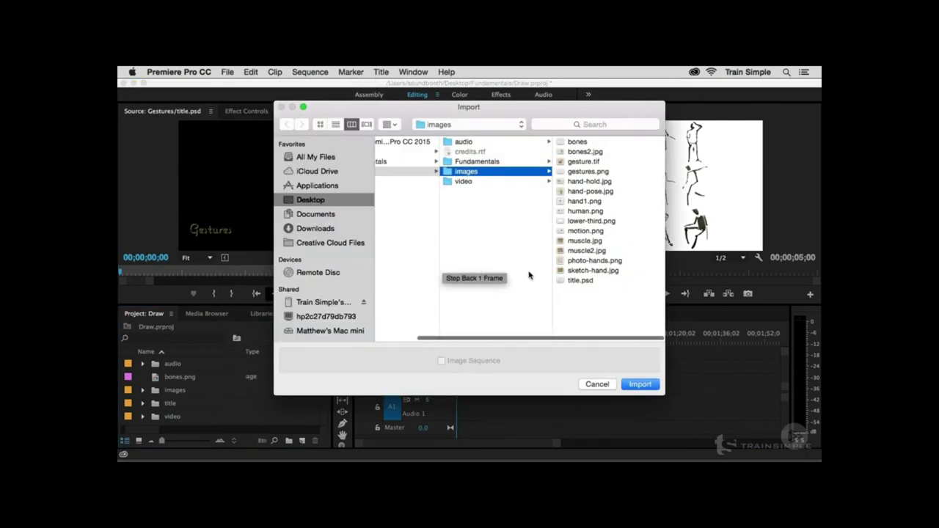
{"action": "left_click", "coordinate": [635, 384]}
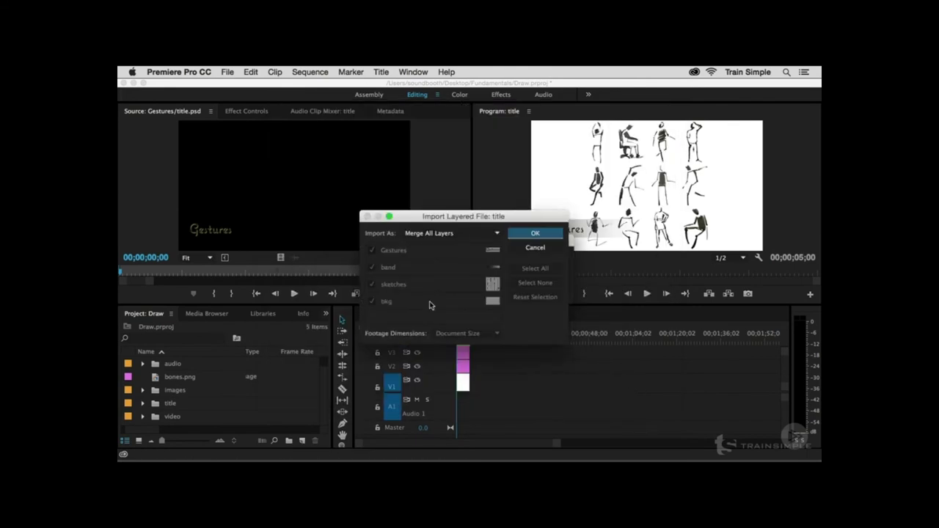
{"action": "left_click", "coordinate": [476, 234]}
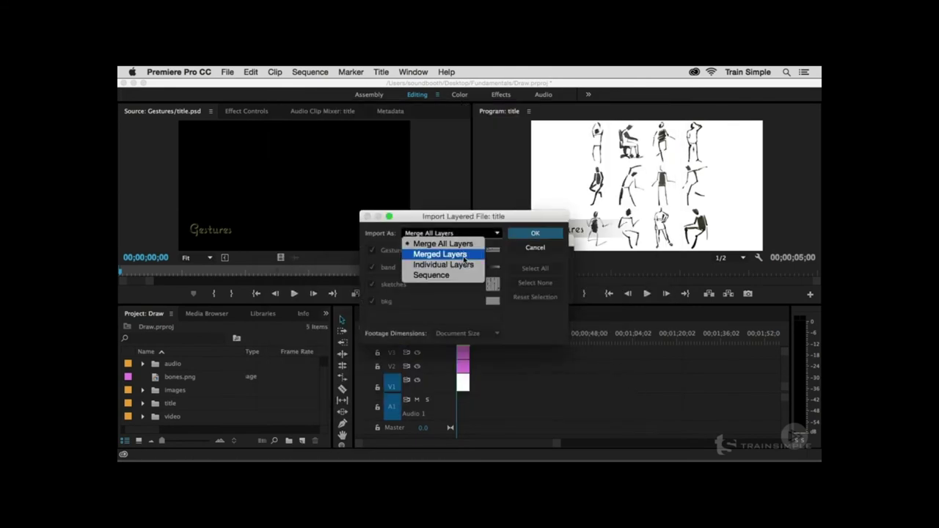
{"action": "left_click", "coordinate": [459, 276]}
{"action": "left_click", "coordinate": [498, 334]}
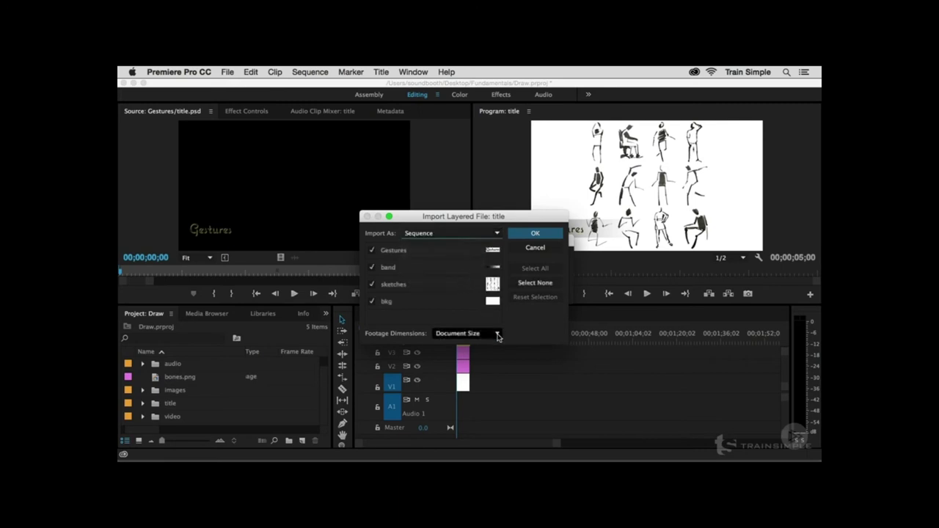
{"action": "left_click", "coordinate": [494, 355]}
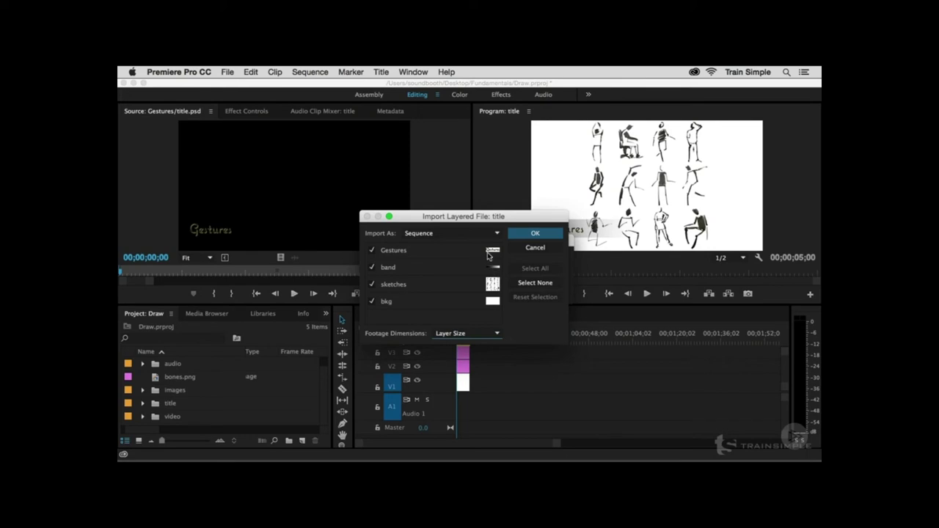
{"action": "left_click", "coordinate": [515, 234]}
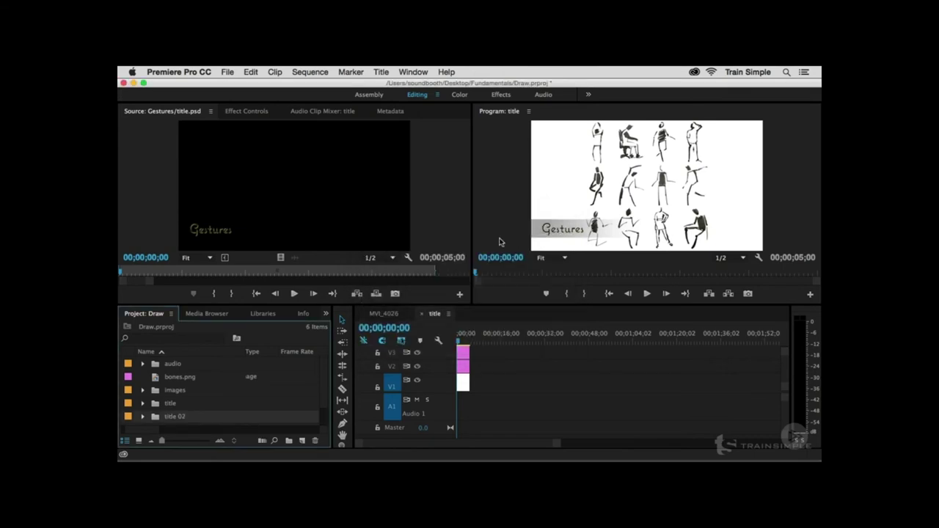
Expand the title 02 bin and open its title sequence in the timeline.
{"action": "left_click", "coordinate": [144, 420]}
{"action": "scroll", "coordinate": [191, 405], "scroll_direction": "down", "scroll_amount": 4}
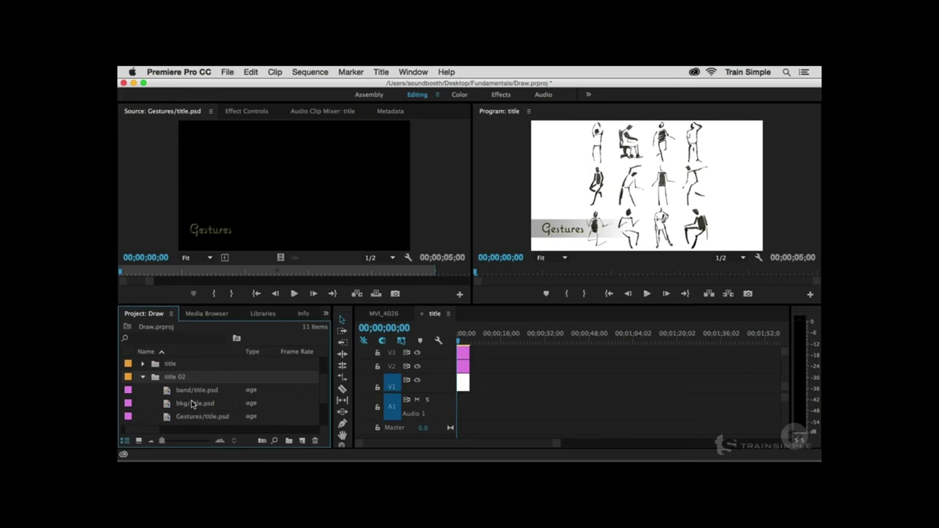
{"action": "double_click", "coordinate": [169, 417]}
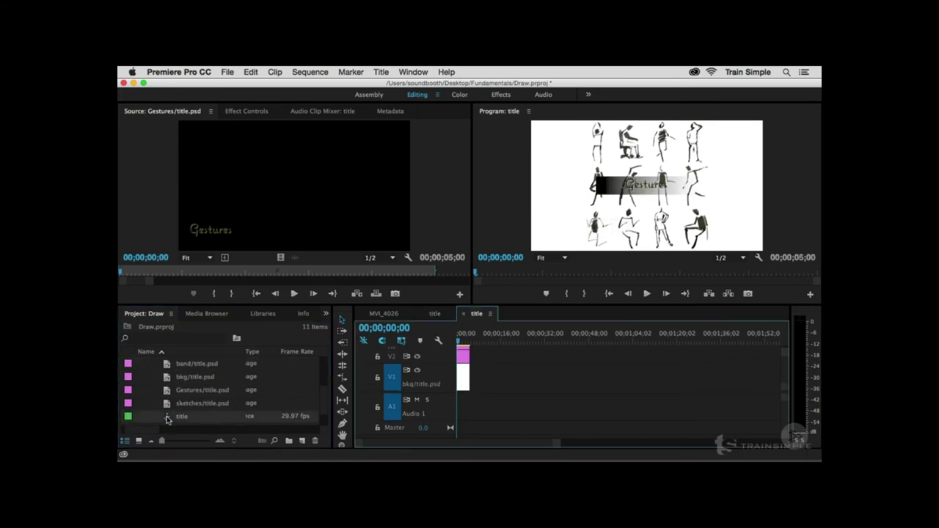
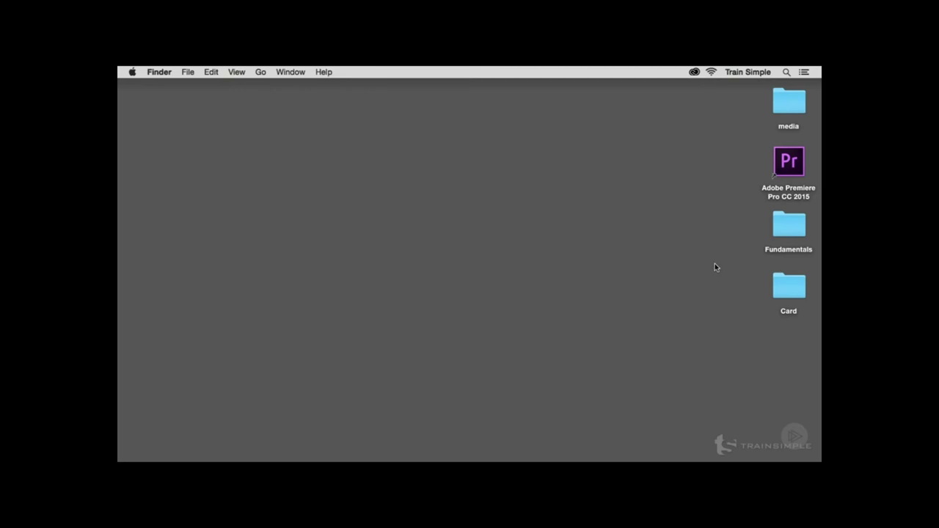
Launch Premiere Pro and create a new project named 'Import' in the Fundamentals folder.
{"action": "left_click", "coordinate": [785, 170]}
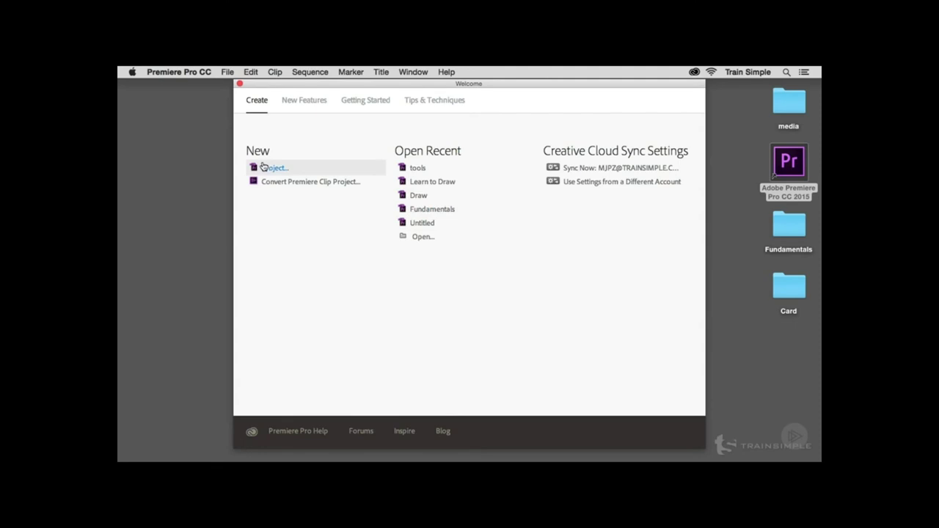
{"action": "left_click", "coordinate": [265, 168]}
{"action": "type", "text": "Import"}
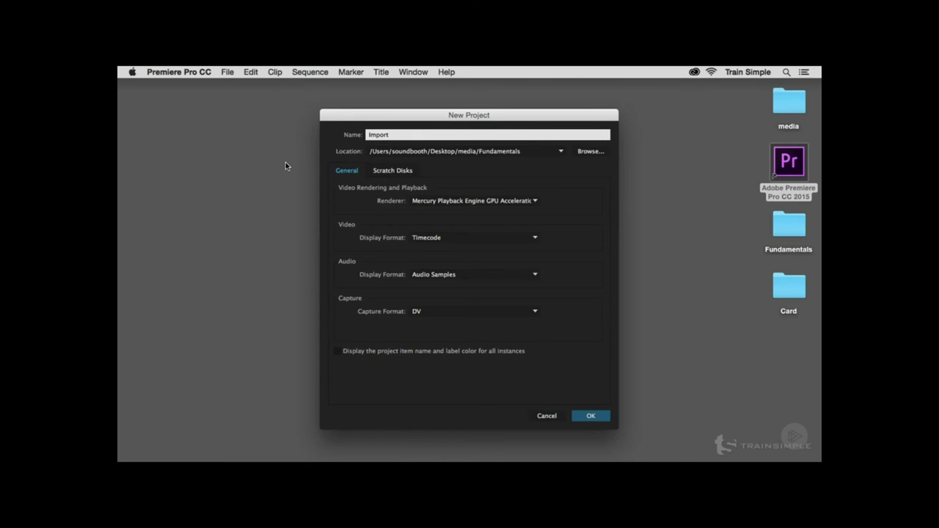
{"action": "left_click", "coordinate": [580, 415]}
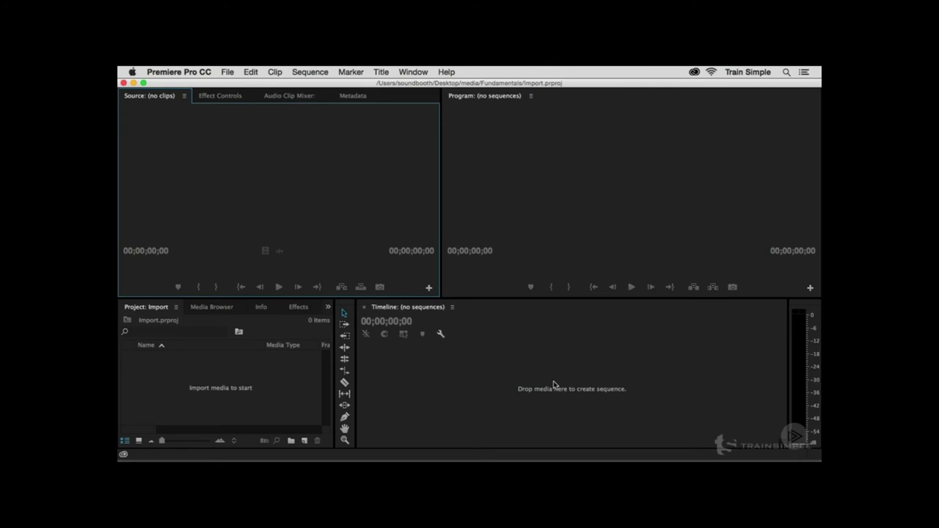
Import the Learn to Draw.prproj file from the Fundamentals folder.
{"action": "left_click", "coordinate": [229, 73]}
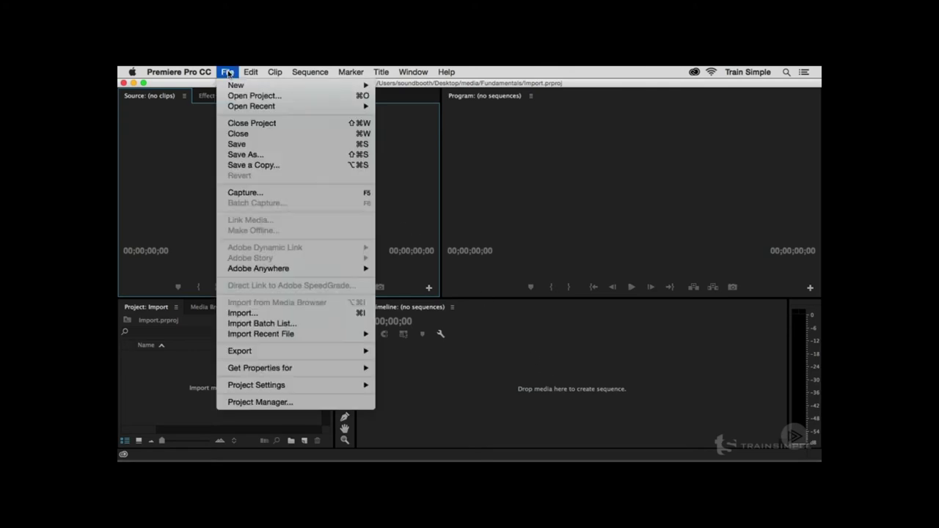
{"action": "left_click", "coordinate": [259, 312]}
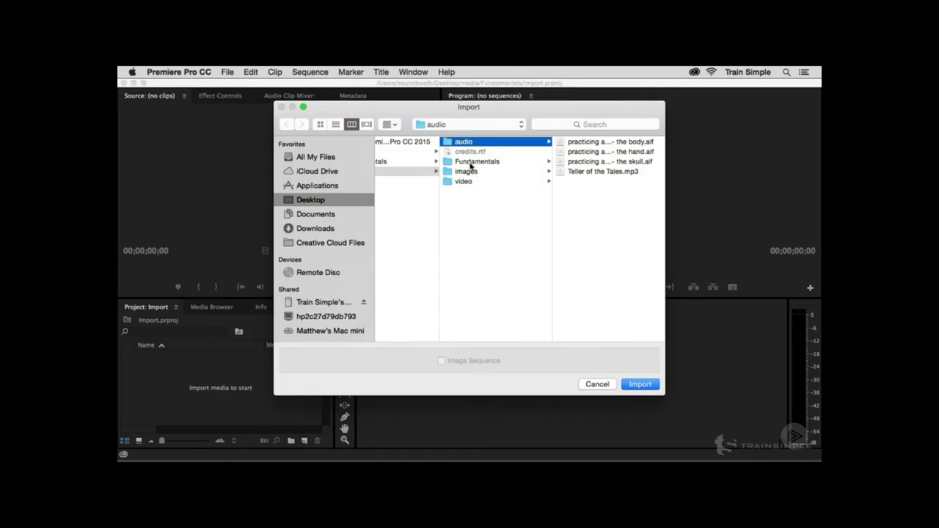
{"action": "left_click", "coordinate": [471, 166]}
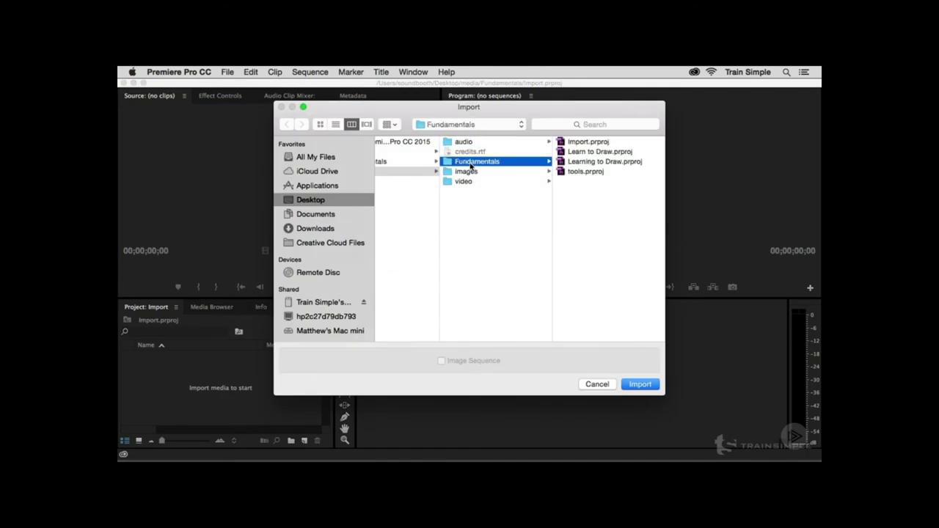
{"action": "left_click", "coordinate": [587, 151]}
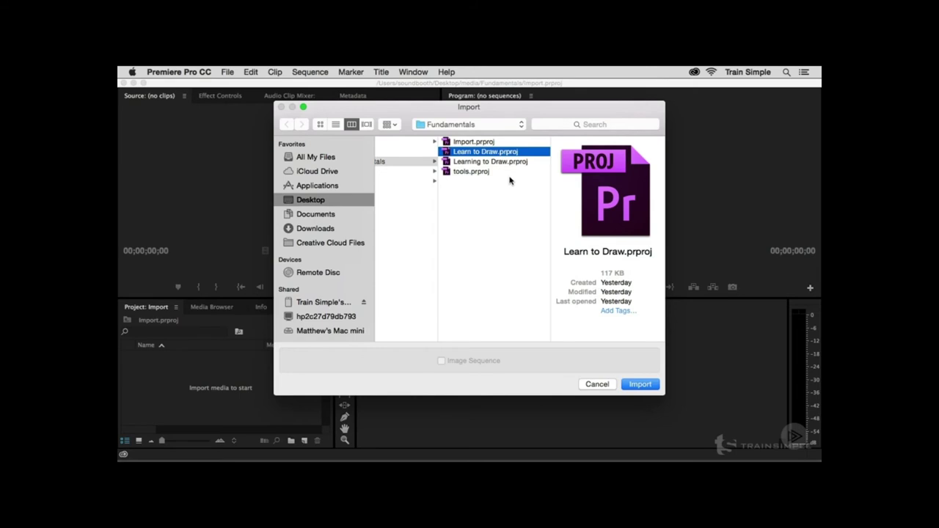
{"action": "left_click", "coordinate": [630, 383]}
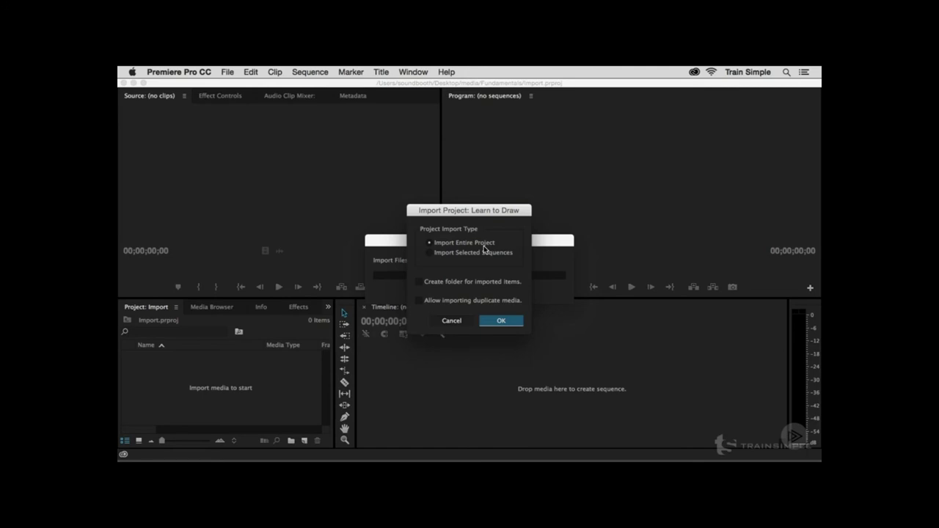
Import only the Gesture sequence from Learn to Draw, then delete the imported audio, Gesture and video items.
{"action": "left_click", "coordinate": [430, 254]}
{"action": "left_click", "coordinate": [430, 254]}
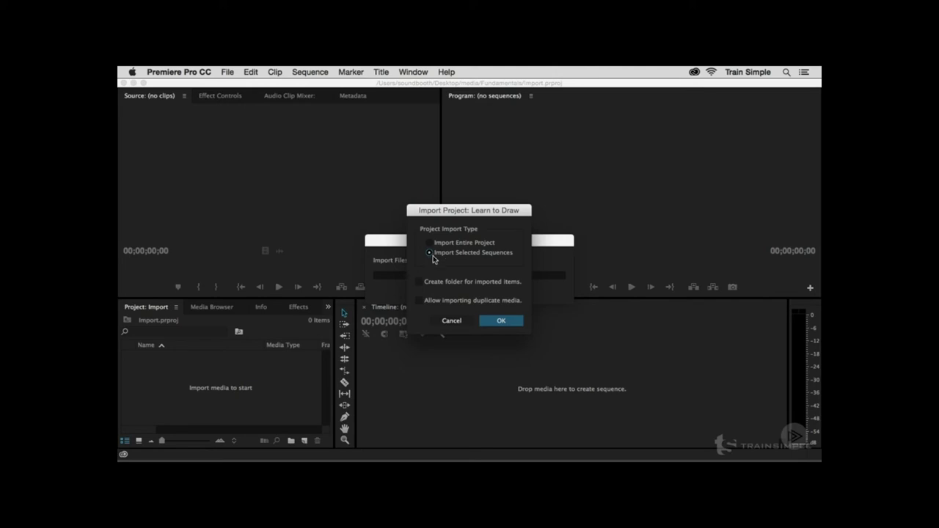
{"action": "left_click", "coordinate": [487, 320]}
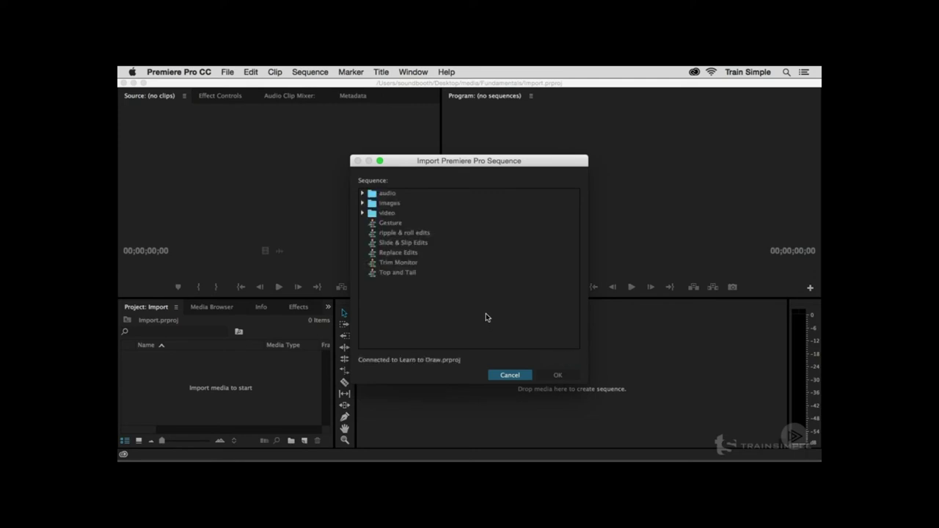
{"action": "left_click", "coordinate": [397, 224]}
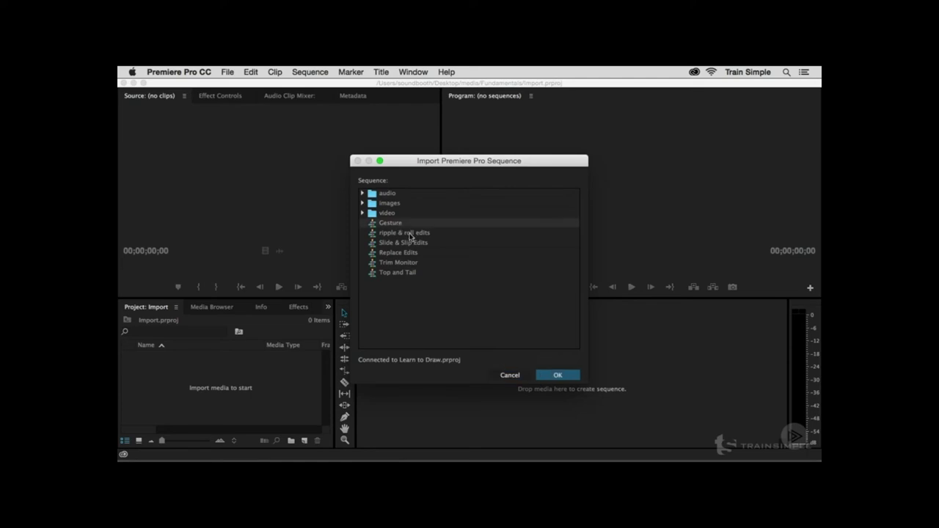
{"action": "left_click", "coordinate": [545, 375]}
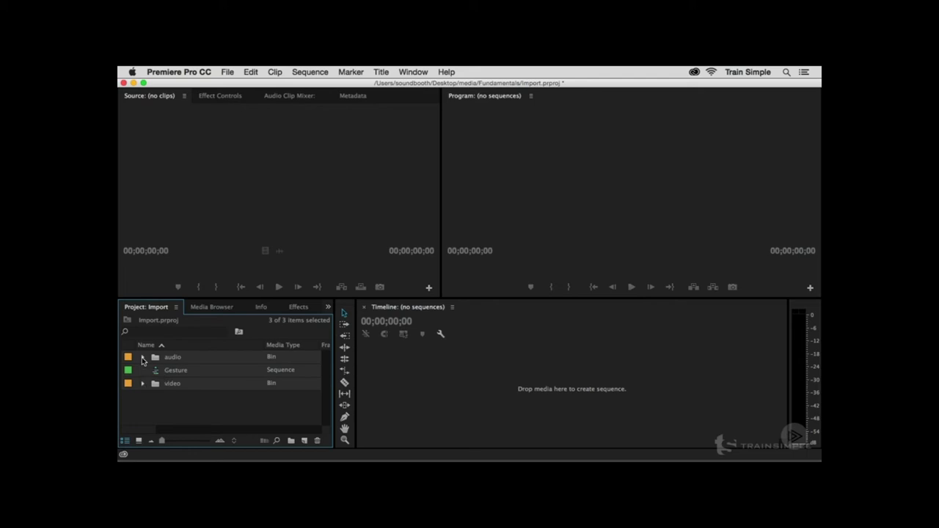
{"action": "key", "text": "Delete"}
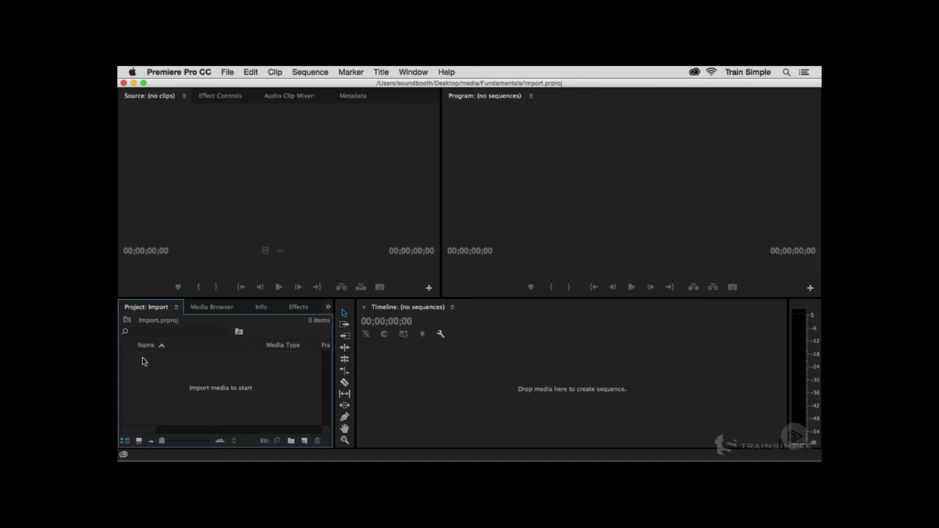
In a maximized Media Browser, open the video bin of Desktop > Fundamentals > Draw.prproj.
{"action": "left_click", "coordinate": [200, 311]}
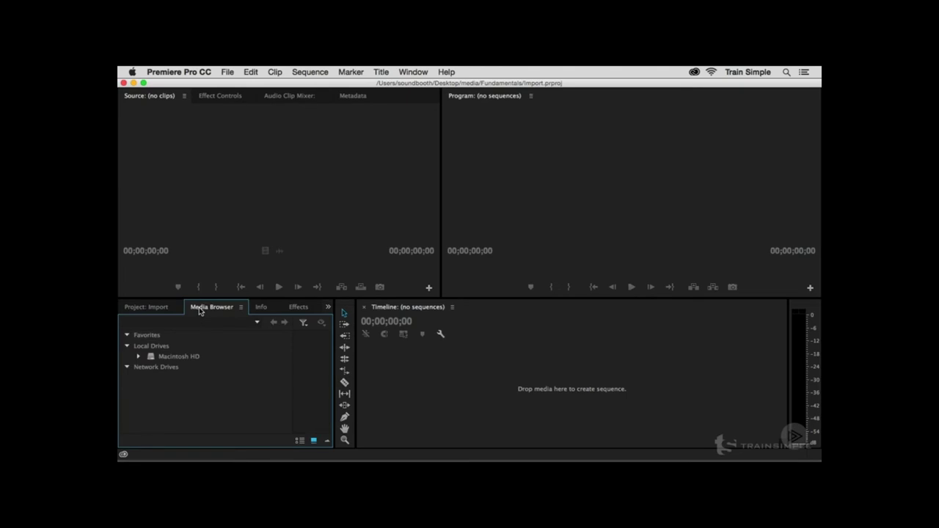
{"action": "key", "text": "grave"}
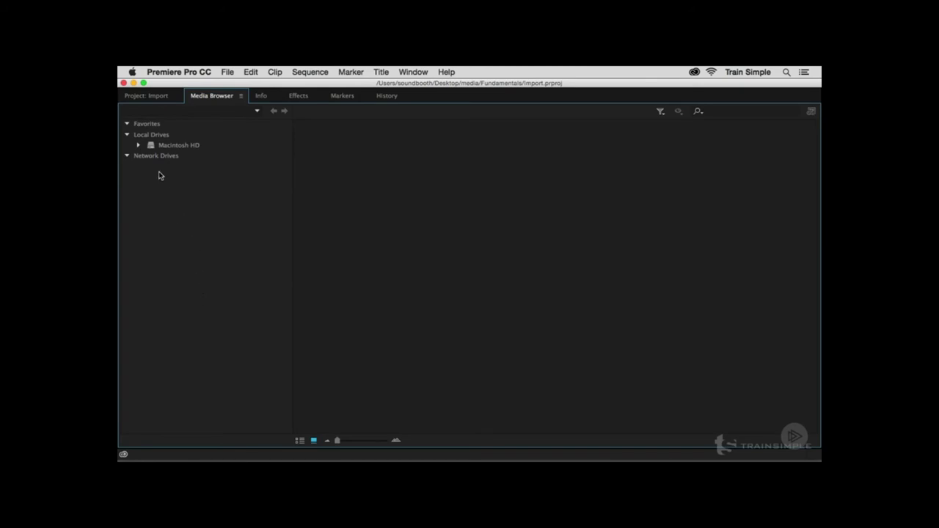
{"action": "left_click", "coordinate": [139, 146]}
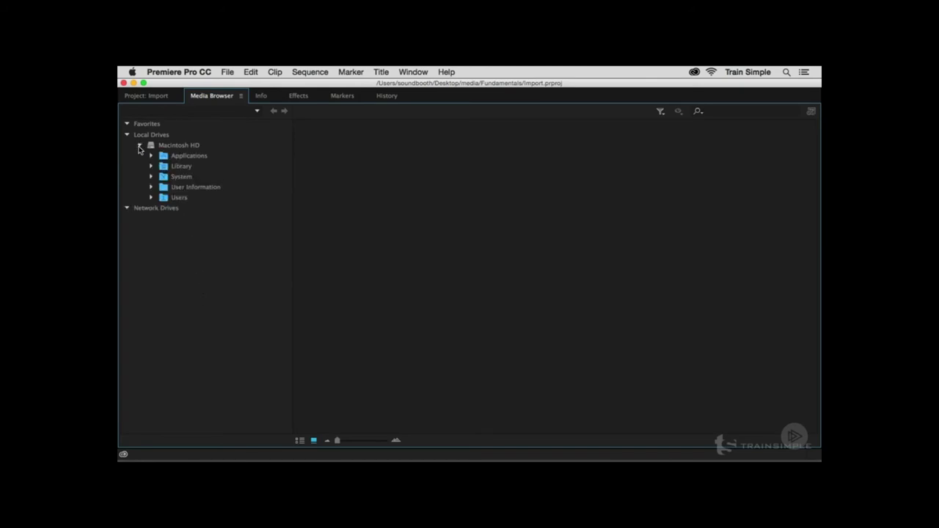
{"action": "left_click", "coordinate": [152, 198]}
{"action": "left_click", "coordinate": [178, 221]}
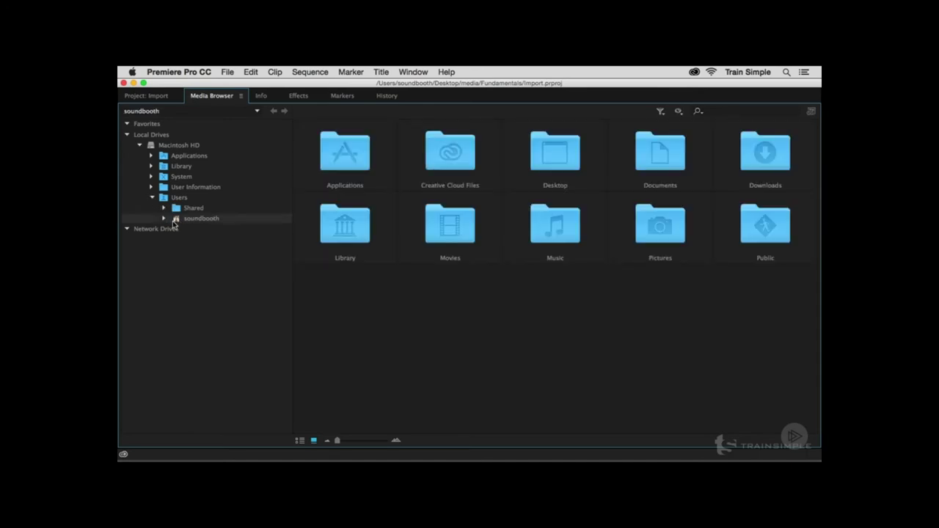
{"action": "left_click", "coordinate": [164, 218]}
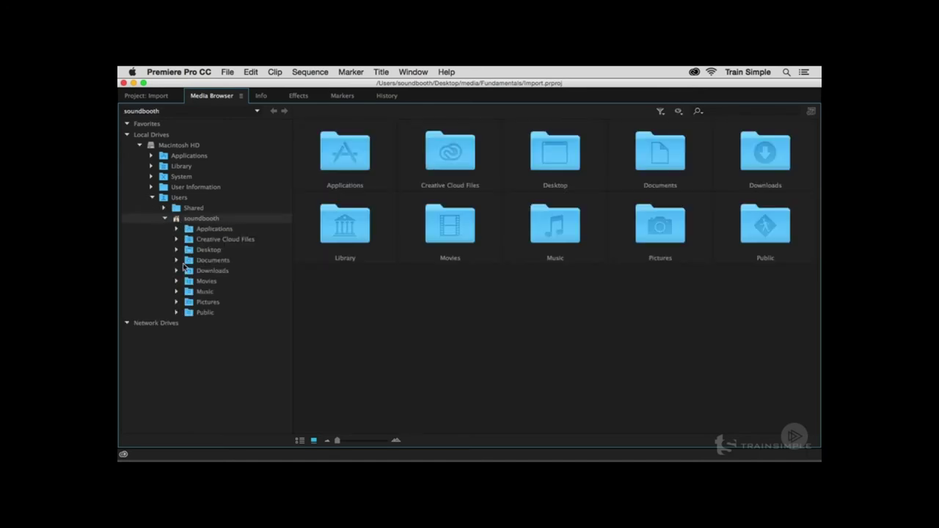
{"action": "left_click", "coordinate": [176, 250]}
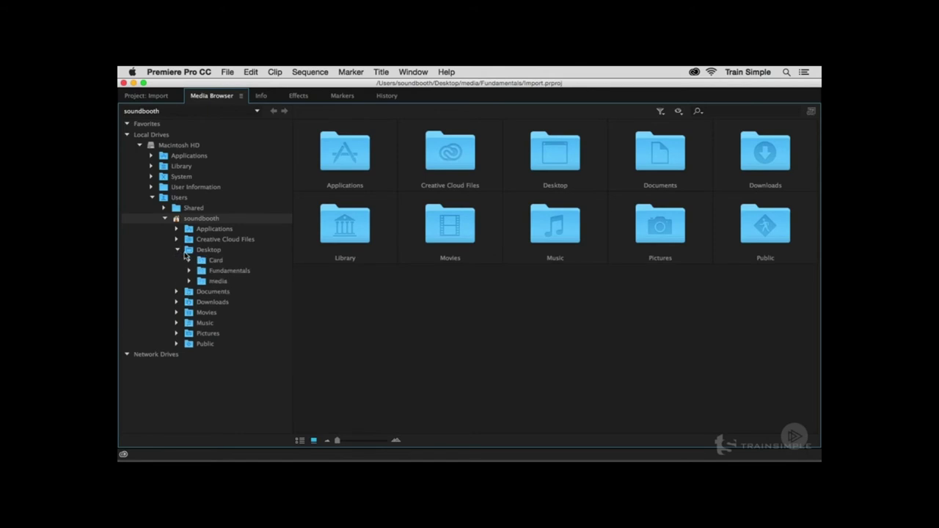
{"action": "left_click", "coordinate": [201, 272]}
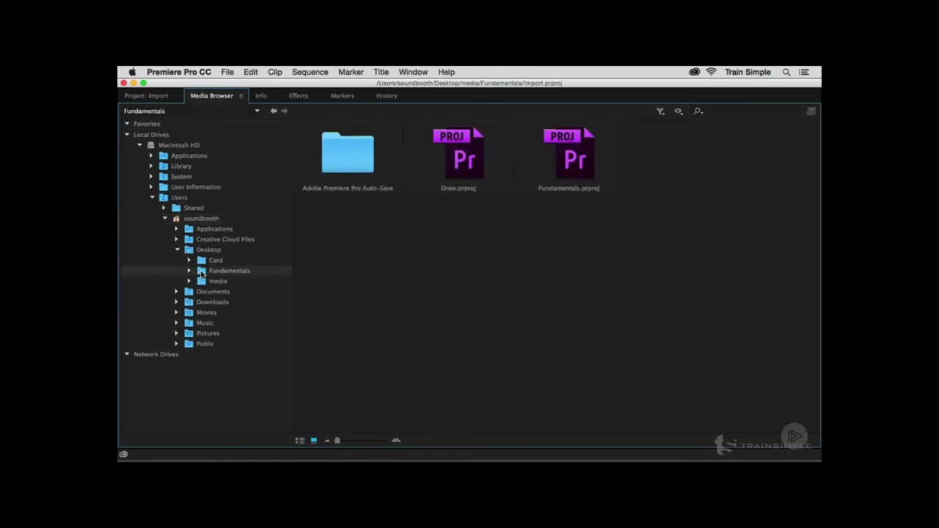
{"action": "double_click", "coordinate": [201, 272]}
{"action": "left_click", "coordinate": [216, 293]}
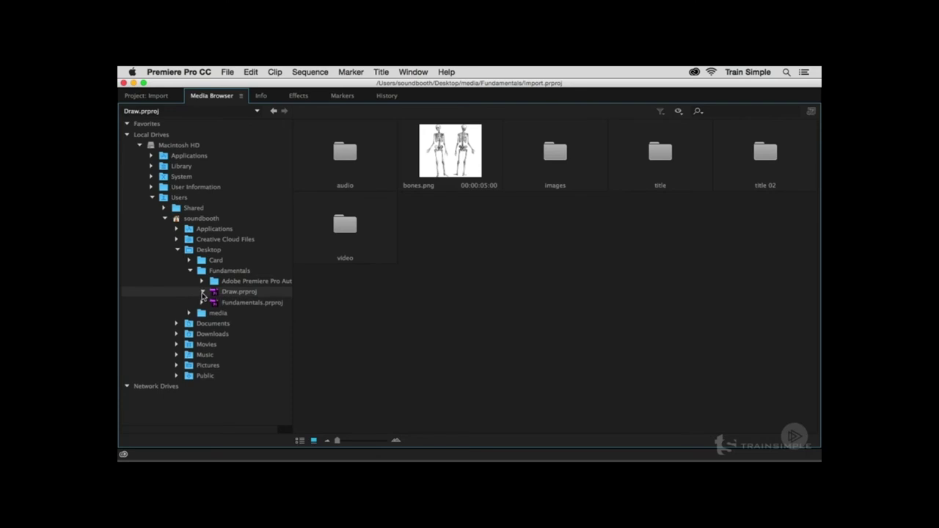
{"action": "left_click", "coordinate": [203, 292]}
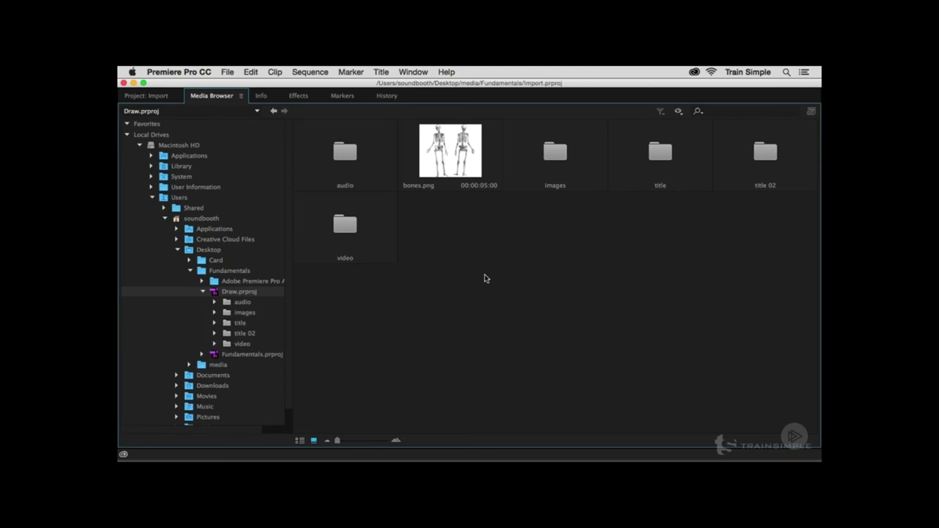
{"action": "double_click", "coordinate": [350, 232]}
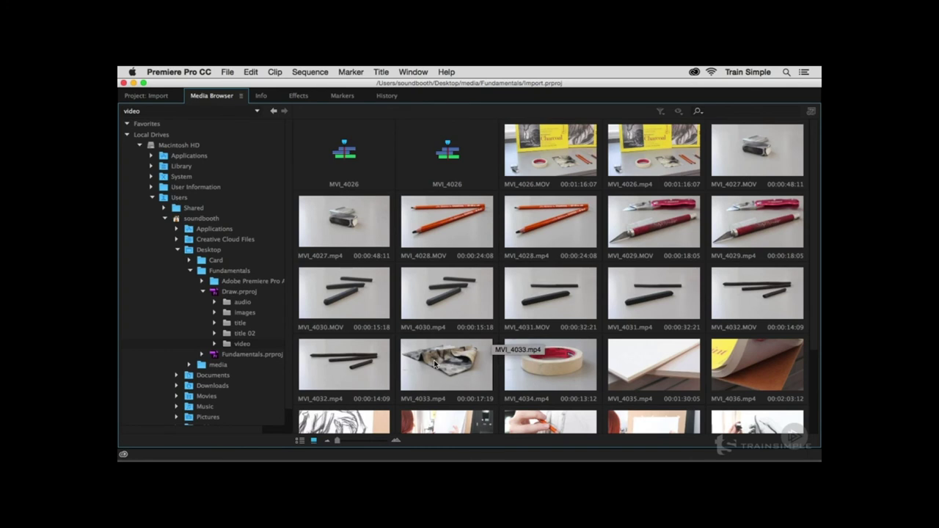
Import MVI_4048.mp4 from the Draw video bin and return to the Project panel.
{"action": "scroll", "coordinate": [434, 364], "scroll_direction": "down", "scroll_amount": 3}
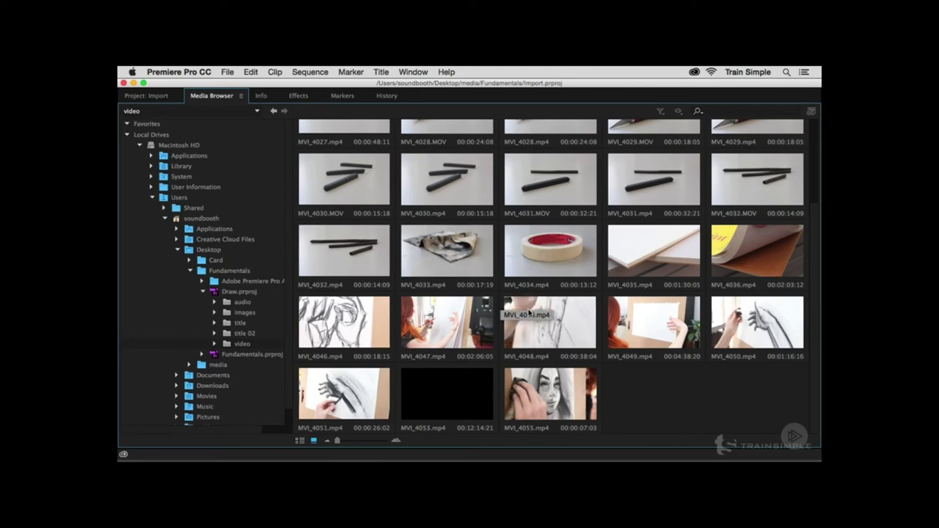
{"action": "left_click", "coordinate": [528, 312]}
{"action": "right_click", "coordinate": [528, 312]}
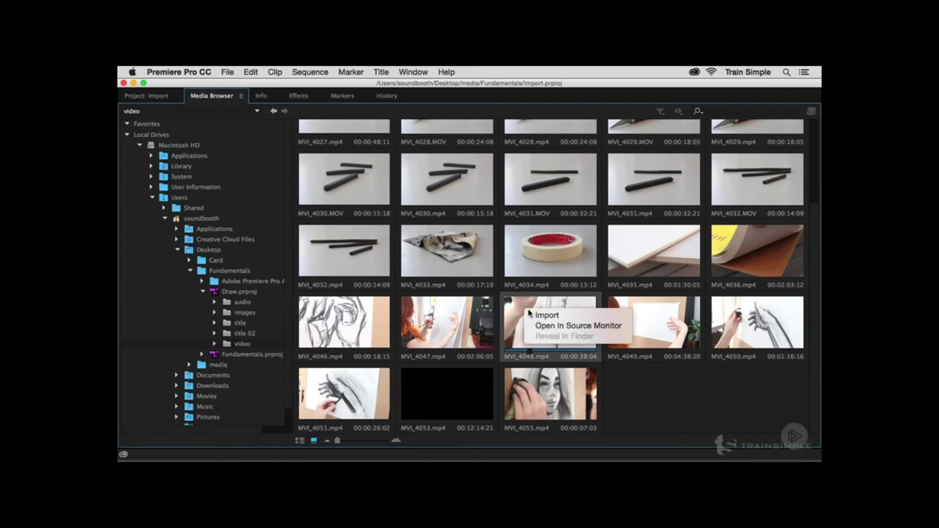
{"action": "left_click", "coordinate": [541, 316]}
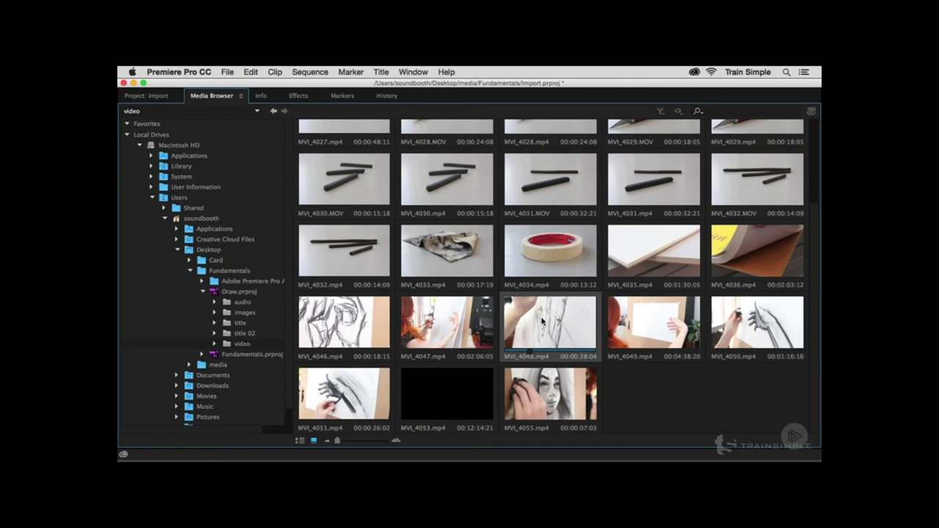
{"action": "key", "text": "grave"}
{"action": "left_click", "coordinate": [163, 311]}
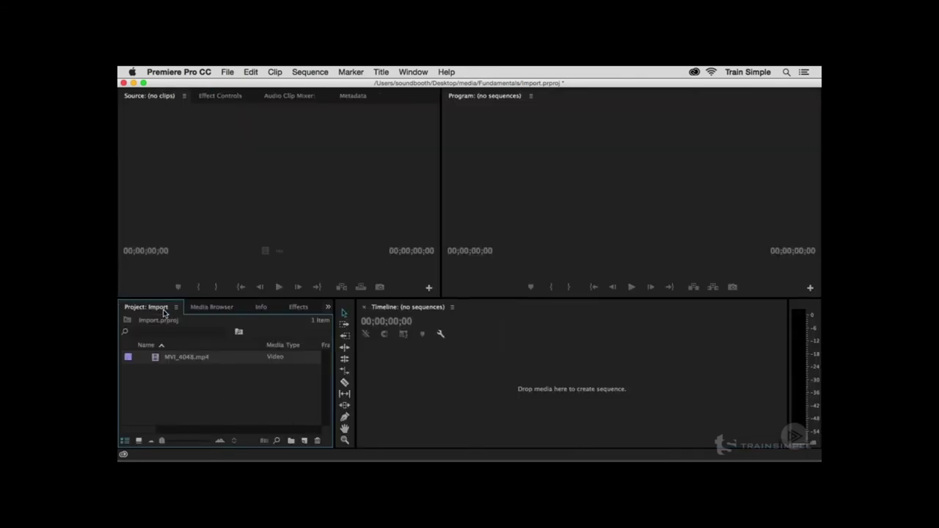
Create a new project named 'Organize' in the Fundamentals folder.
{"action": "mouse_move", "coordinate": [152, 359]}
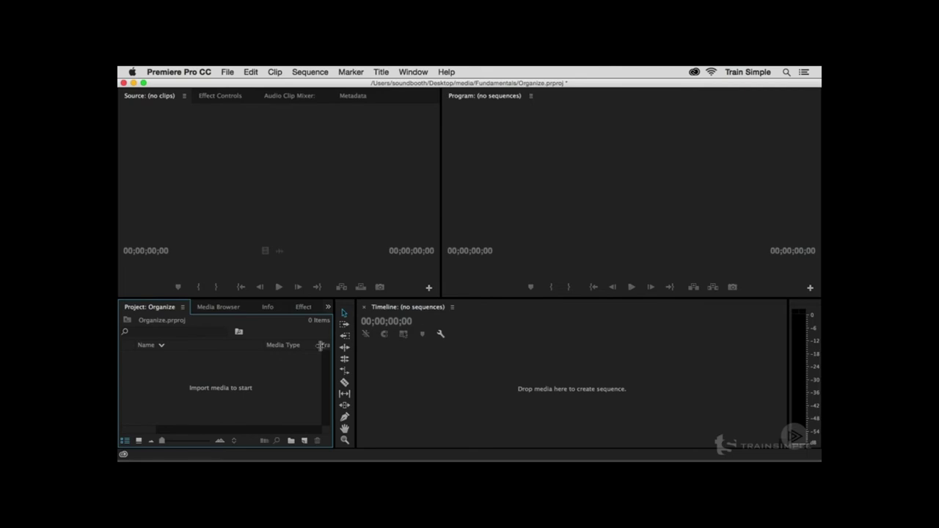
Browse the audio, images and video folders in the Import window, cancel, and show the Media Browser.
{"action": "double_click", "coordinate": [228, 387]}
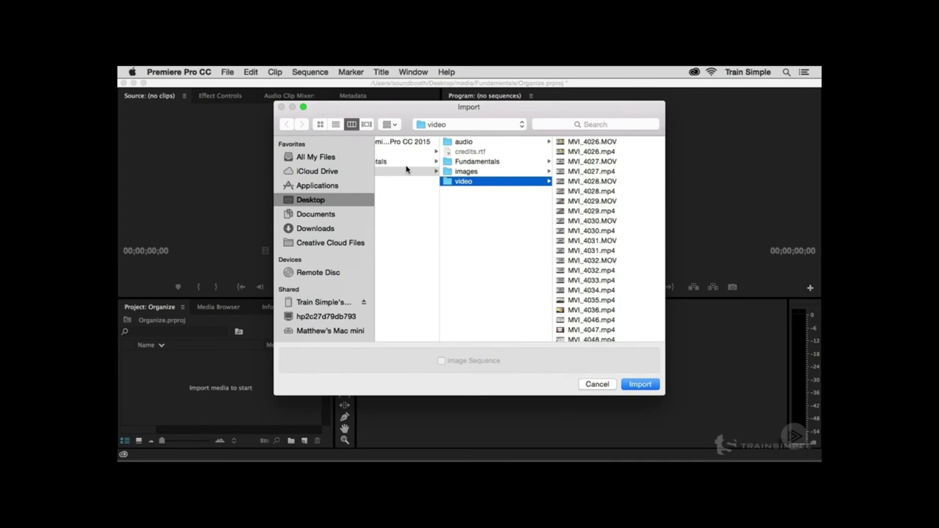
{"action": "left_click", "coordinate": [446, 164]}
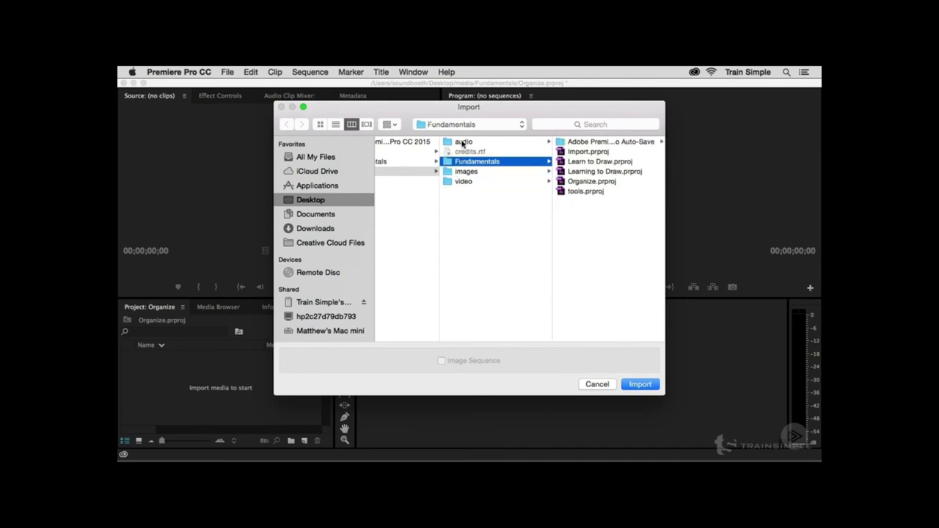
{"action": "left_click", "coordinate": [463, 145]}
{"action": "left_click", "coordinate": [474, 174]}
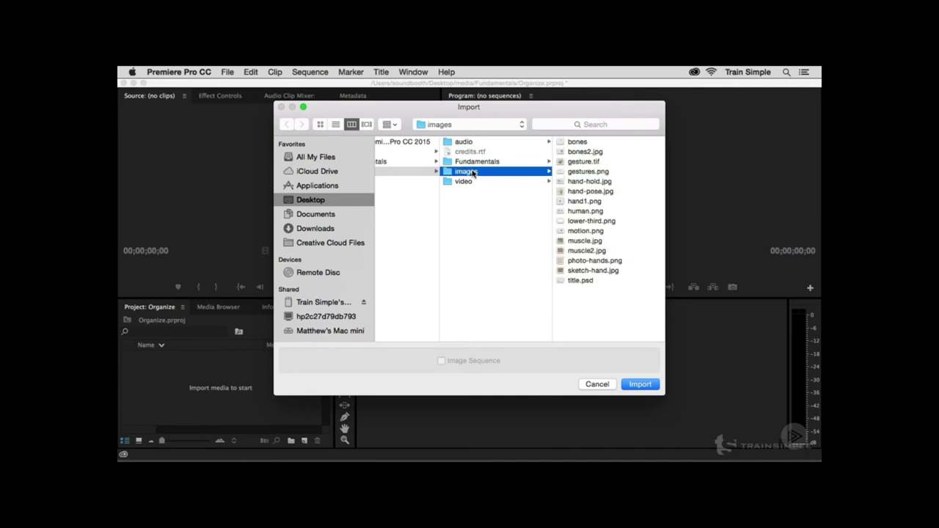
{"action": "left_click", "coordinate": [470, 183]}
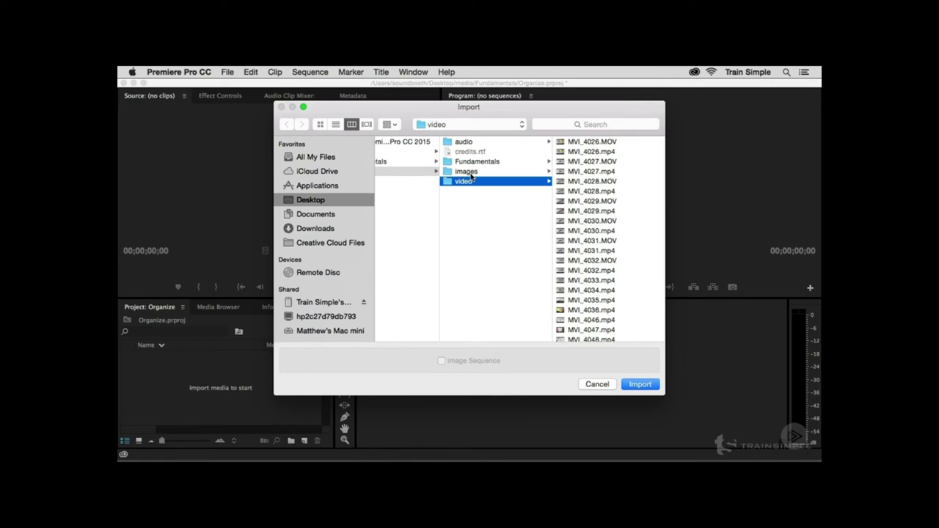
{"action": "left_click", "coordinate": [471, 174]}
{"action": "left_click", "coordinate": [471, 144]}
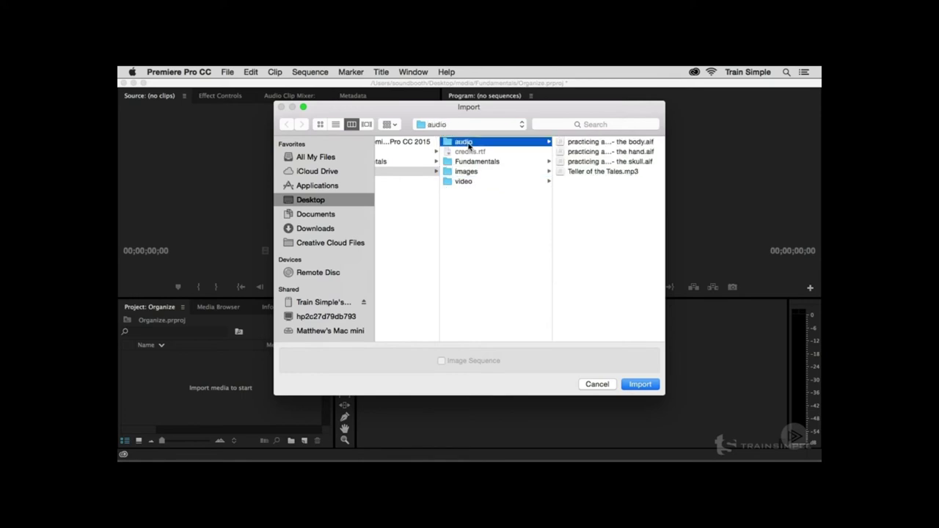
{"action": "left_click", "coordinate": [609, 386]}
{"action": "left_click", "coordinate": [234, 309]}
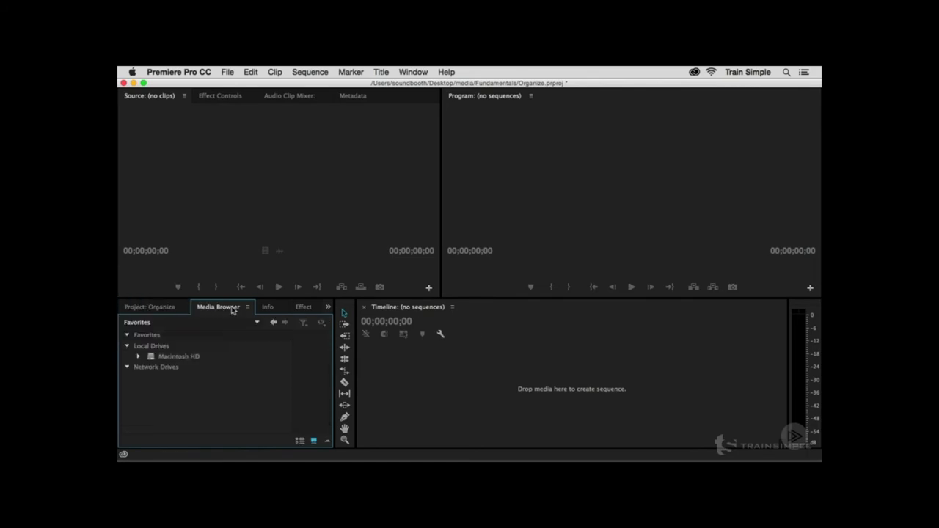
Maximize the Media Browser and browse to the Macintosh HD > Users > media > video folder.
{"action": "key", "text": "grave"}
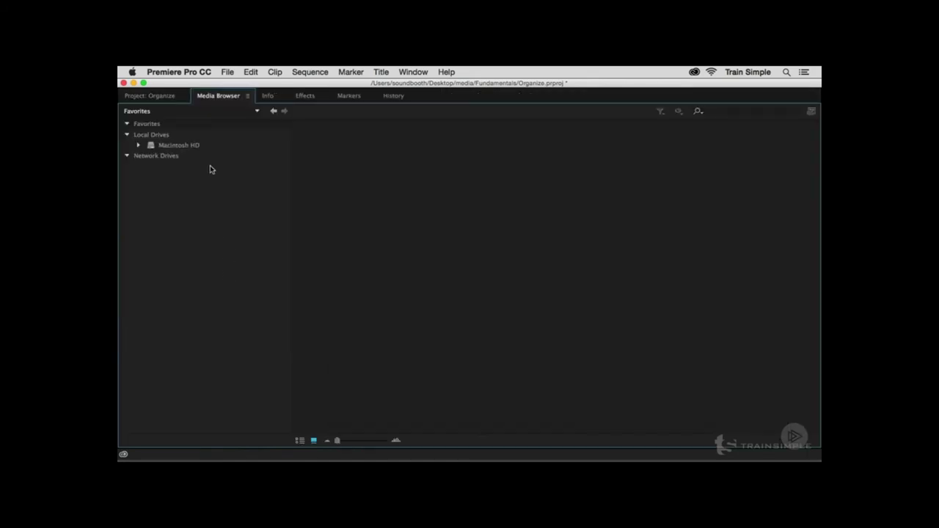
{"action": "left_click", "coordinate": [139, 146]}
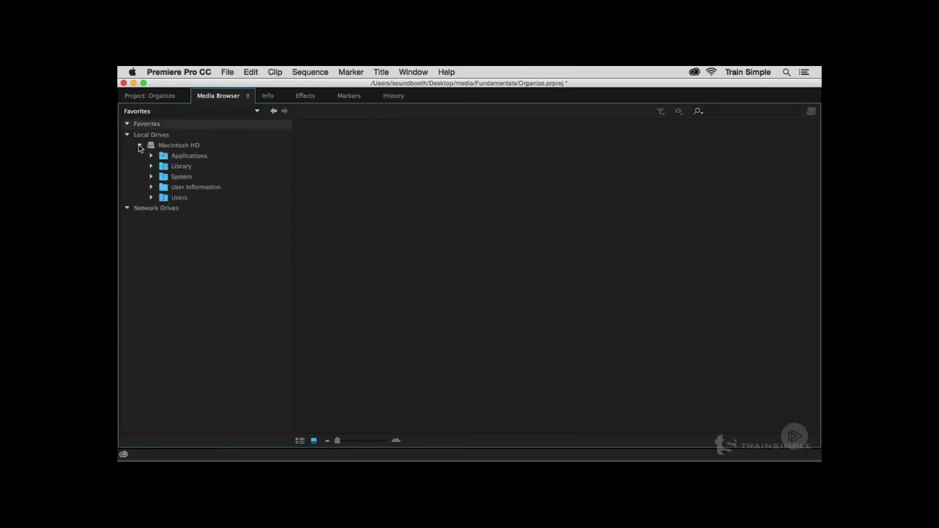
{"action": "left_click", "coordinate": [151, 198]}
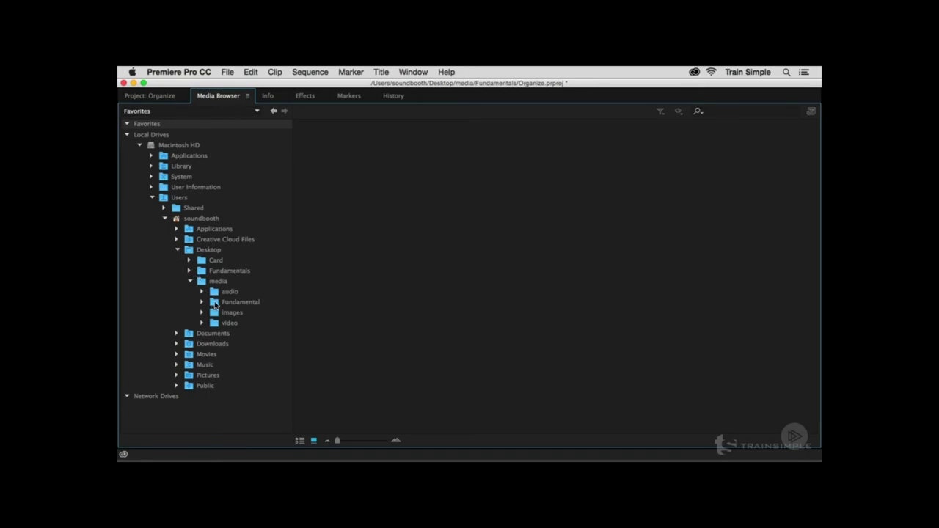
{"action": "left_click", "coordinate": [224, 323]}
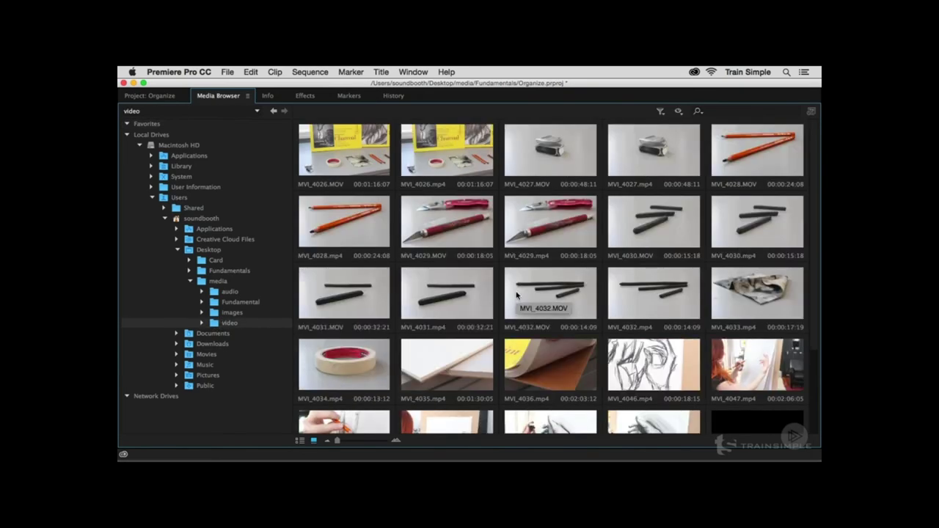
{"action": "scroll", "coordinate": [516, 294], "scroll_direction": "down", "scroll_amount": 5}
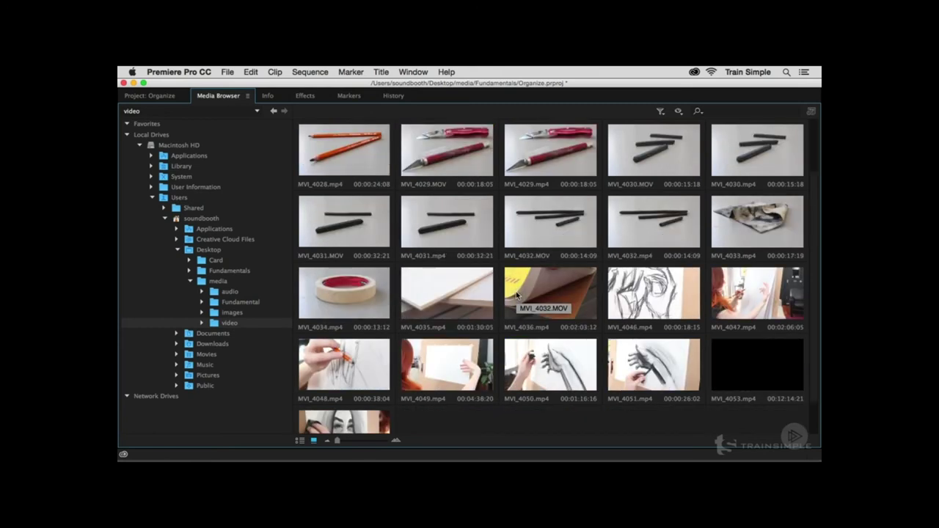
{"action": "scroll", "coordinate": [517, 295], "scroll_direction": "up", "scroll_amount": 5}
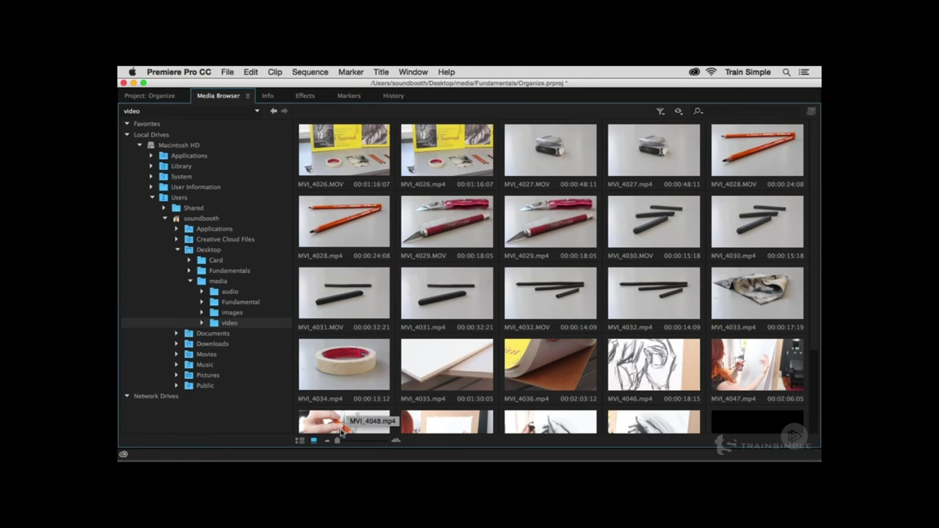
{"action": "mouse_move", "coordinate": [337, 441]}
{"action": "left_mouse_down"}
{"action": "mouse_move", "coordinate": [389, 444]}
{"action": "mouse_move", "coordinate": [335, 444]}
{"action": "left_mouse_up"}
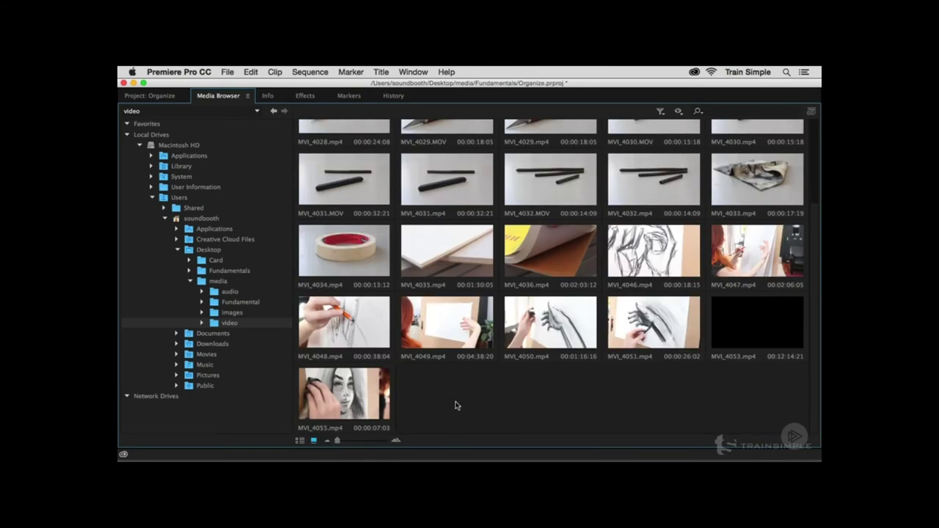
Import clips MVI_4046.mp4 through MVI_4055.mp4 into the project.
{"action": "left_click", "coordinate": [623, 260]}
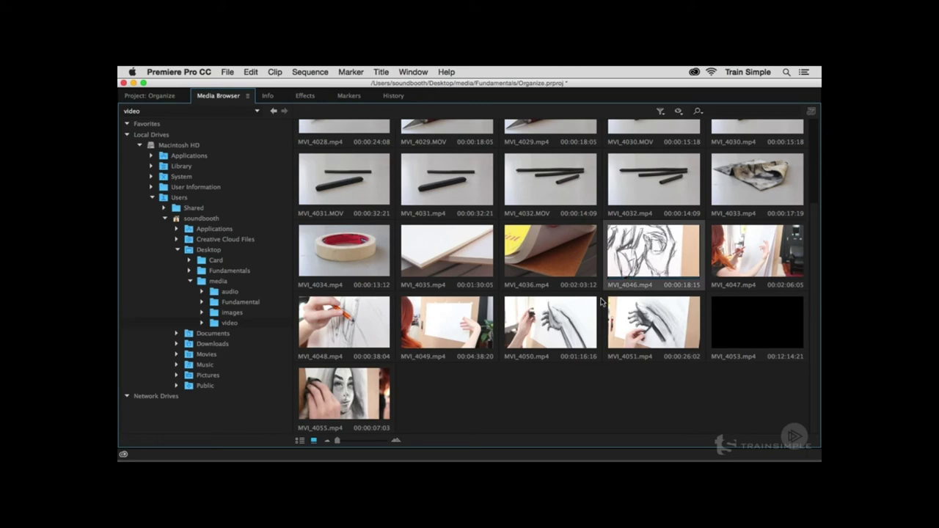
{"action": "left_click", "coordinate": [377, 386], "text": "shift"}
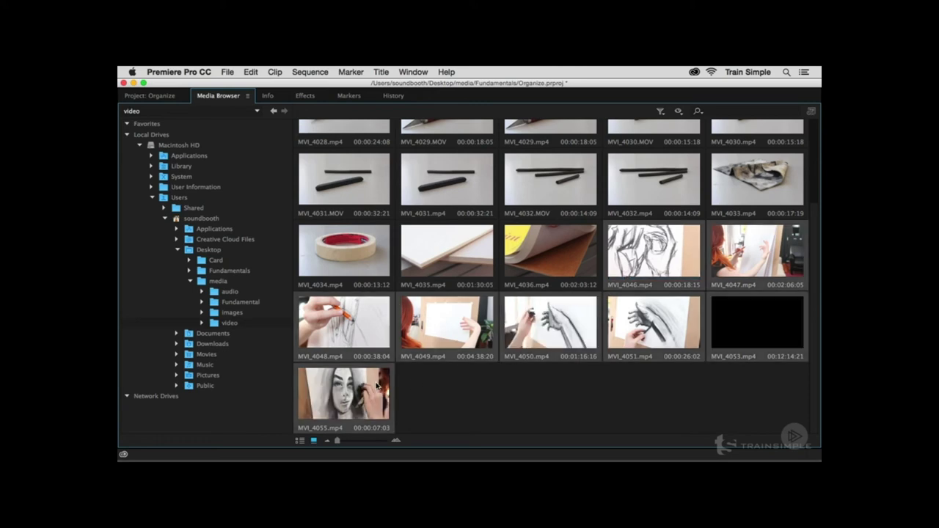
{"action": "scroll", "coordinate": [502, 271], "scroll_direction": "up", "scroll_amount": 3}
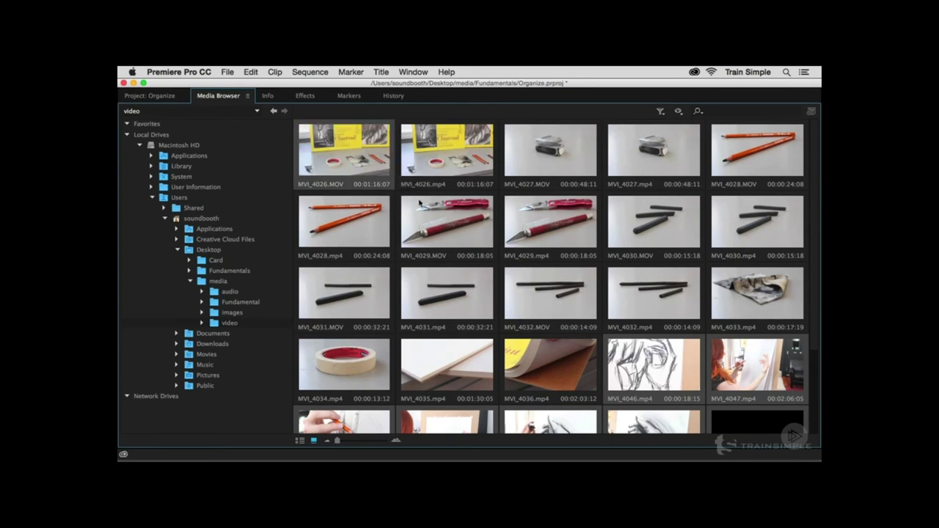
{"action": "right_click", "coordinate": [466, 356]}
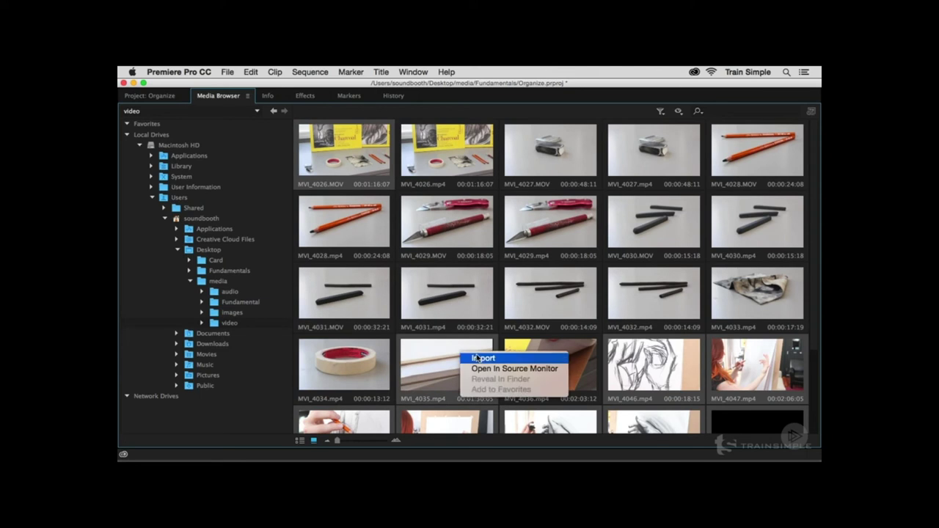
{"action": "left_click", "coordinate": [476, 358]}
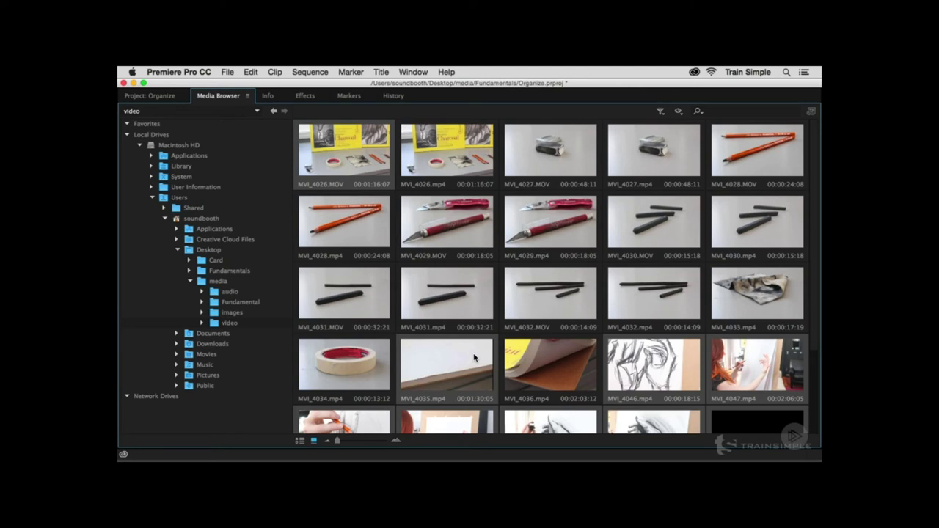
Import the bottom row of images plus bones and bones2.jpg from the images folder.
{"action": "left_click", "coordinate": [231, 312]}
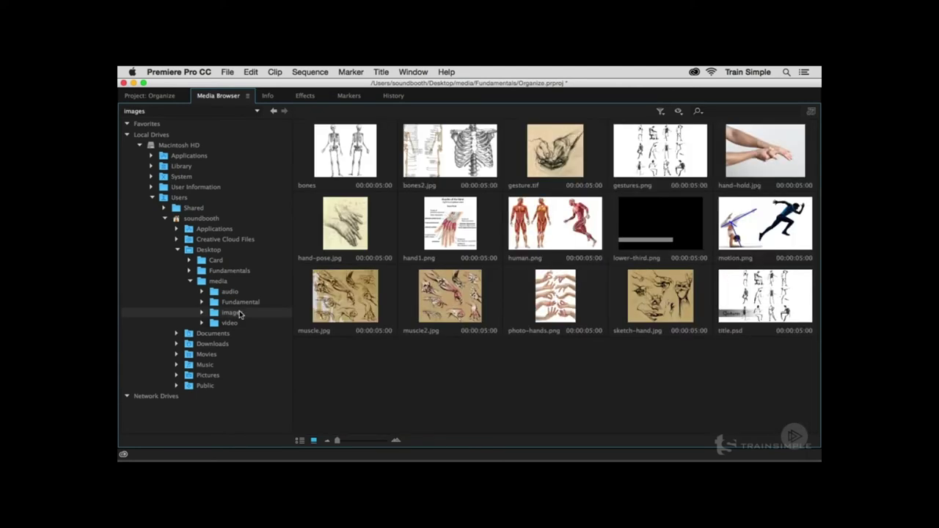
{"action": "mouse_move", "coordinate": [712, 356]}
{"action": "left_mouse_down"}
{"action": "mouse_move", "coordinate": [560, 327]}
{"action": "mouse_move", "coordinate": [319, 304]}
{"action": "left_mouse_up"}
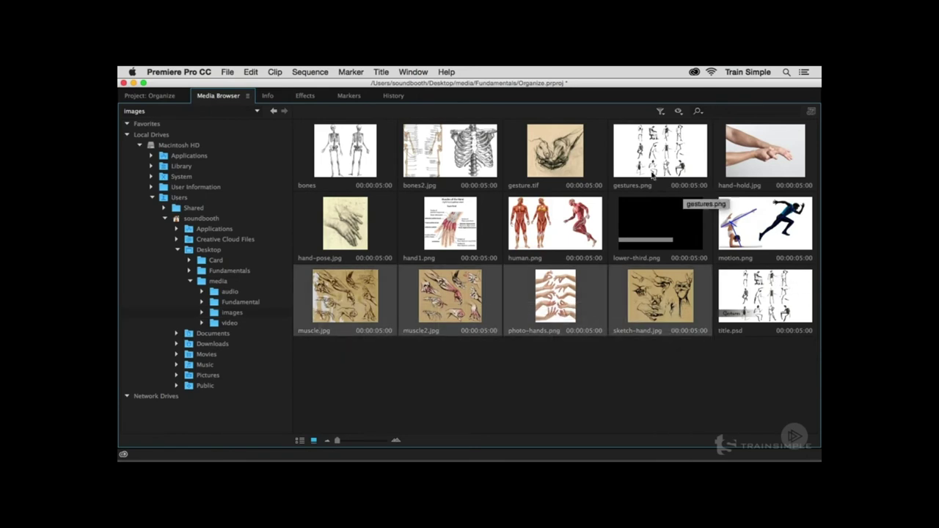
{"action": "left_click", "coordinate": [451, 154], "text": "super"}
{"action": "left_click", "coordinate": [364, 156], "text": "super"}
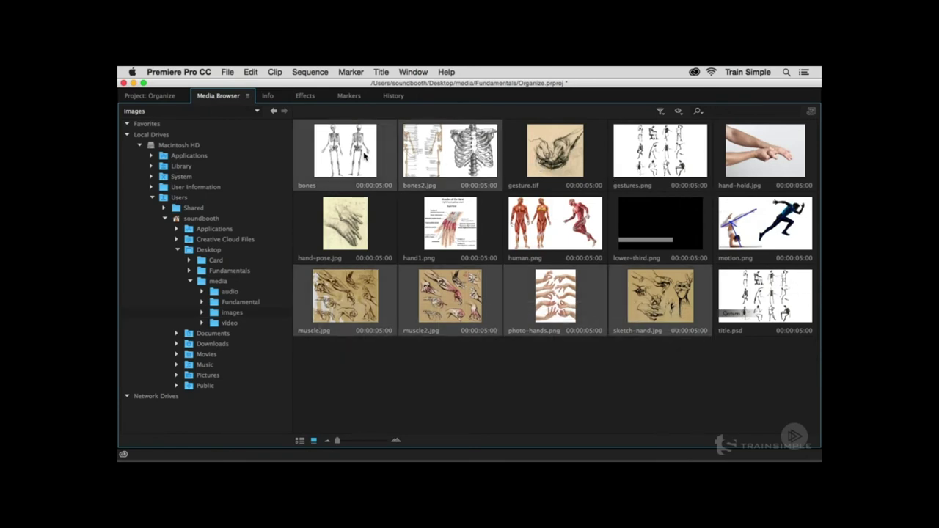
{"action": "right_click", "coordinate": [365, 156]}
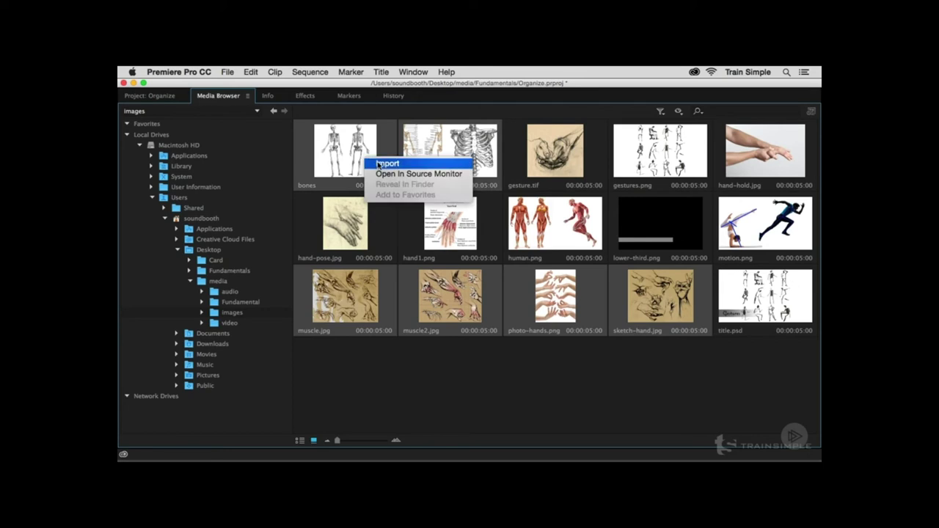
{"action": "left_click", "coordinate": [378, 165]}
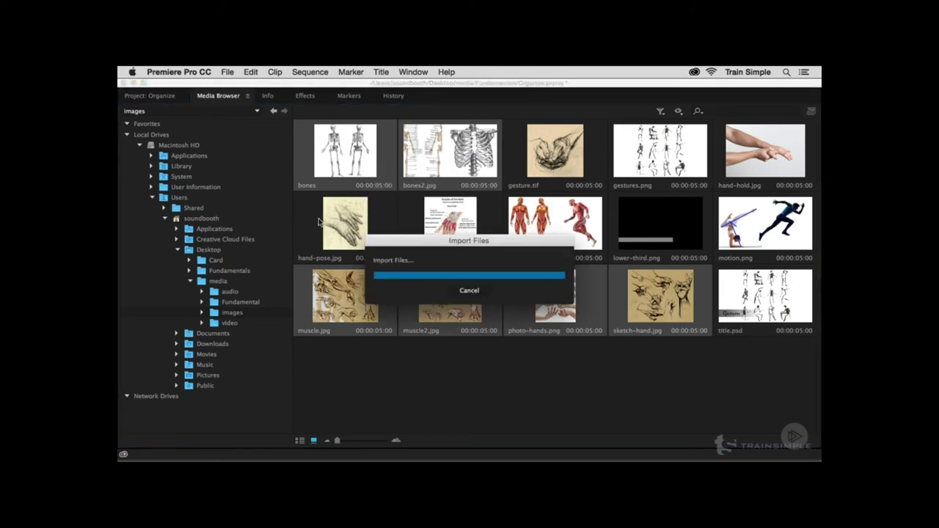
Import Teller of the Tales.mp3 from the audio folder and restore the normal editing layout.
{"action": "left_click", "coordinate": [236, 294]}
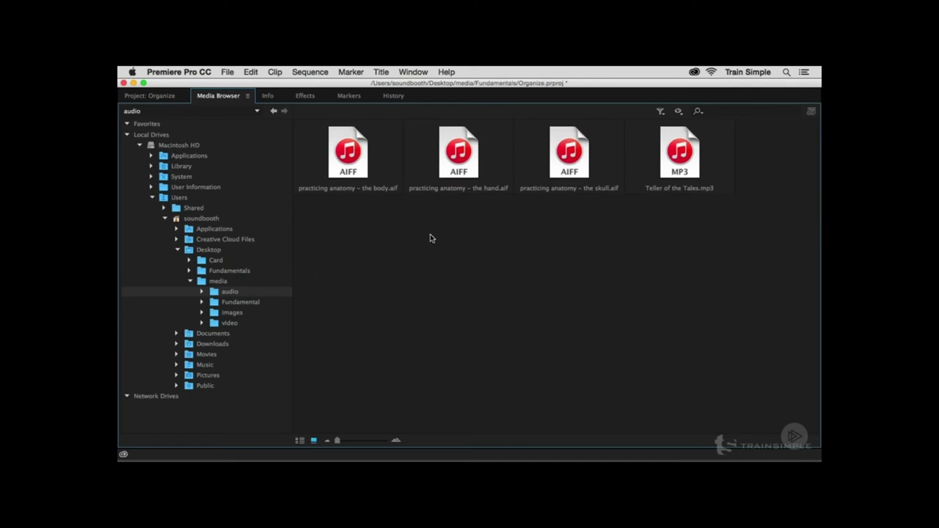
{"action": "right_click", "coordinate": [677, 156]}
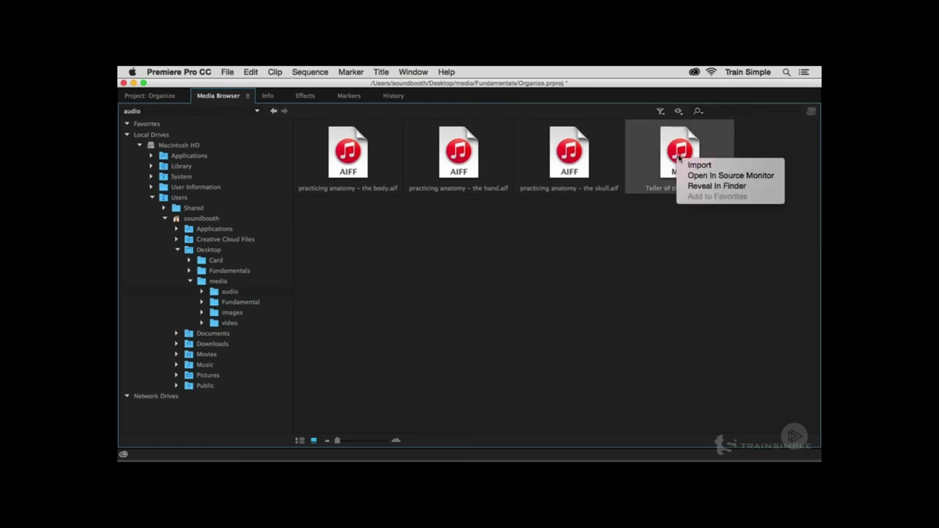
{"action": "left_click", "coordinate": [698, 165]}
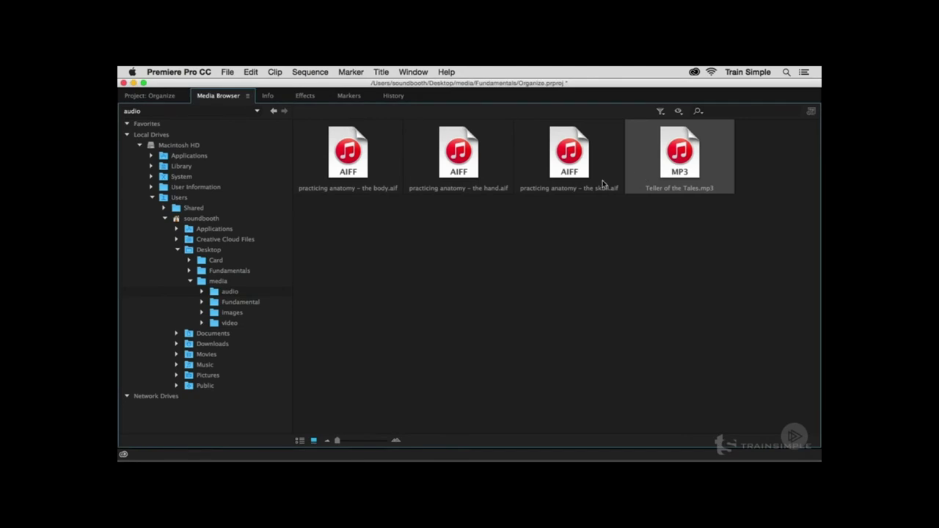
{"action": "key", "text": "alt+shift+4"}
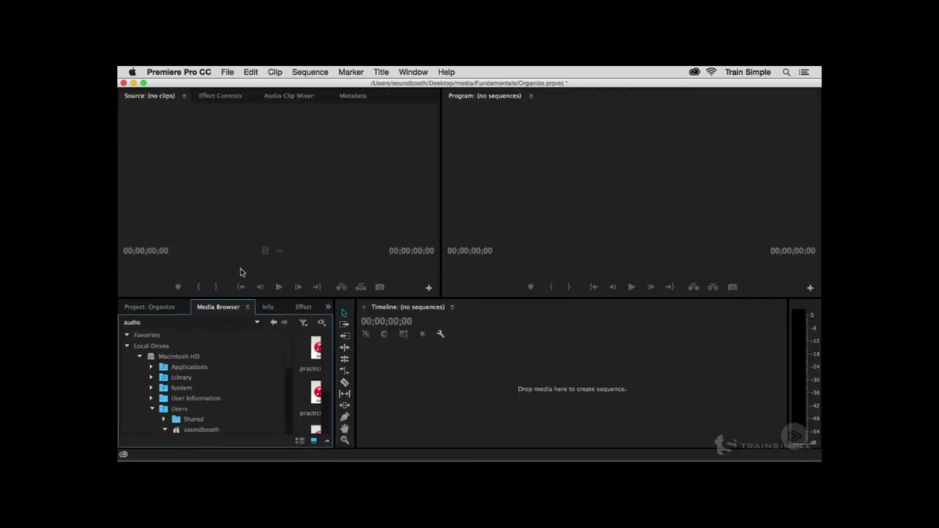
Review the 17 project items, sort them by name, and maximize the Project panel.
{"action": "left_click", "coordinate": [165, 310]}
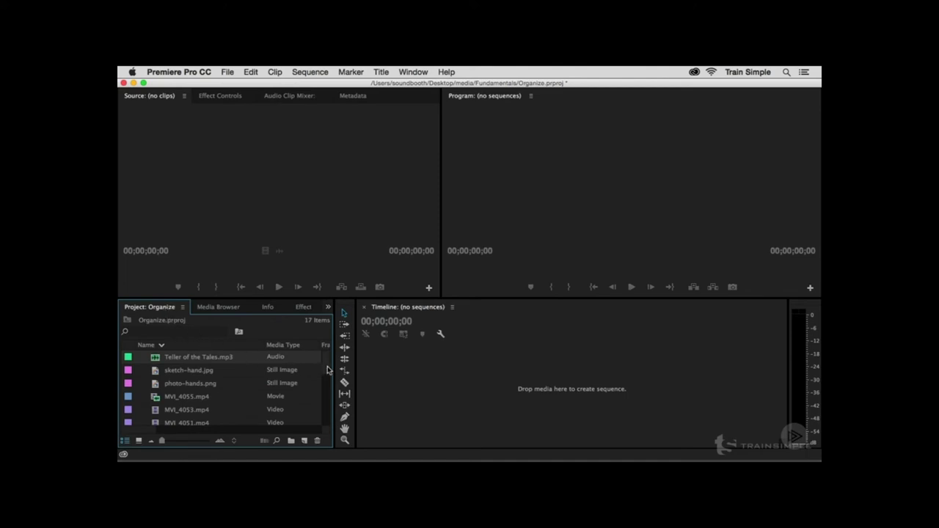
{"action": "scroll", "coordinate": [328, 380], "scroll_direction": "down", "scroll_amount": 2}
{"action": "scroll", "coordinate": [327, 381], "scroll_direction": "down", "scroll_amount": 5}
{"action": "scroll", "coordinate": [322, 389], "scroll_direction": "up", "scroll_amount": 3}
{"action": "scroll", "coordinate": [320, 390], "scroll_direction": "up", "scroll_amount": 5}
{"action": "left_click", "coordinate": [160, 345]}
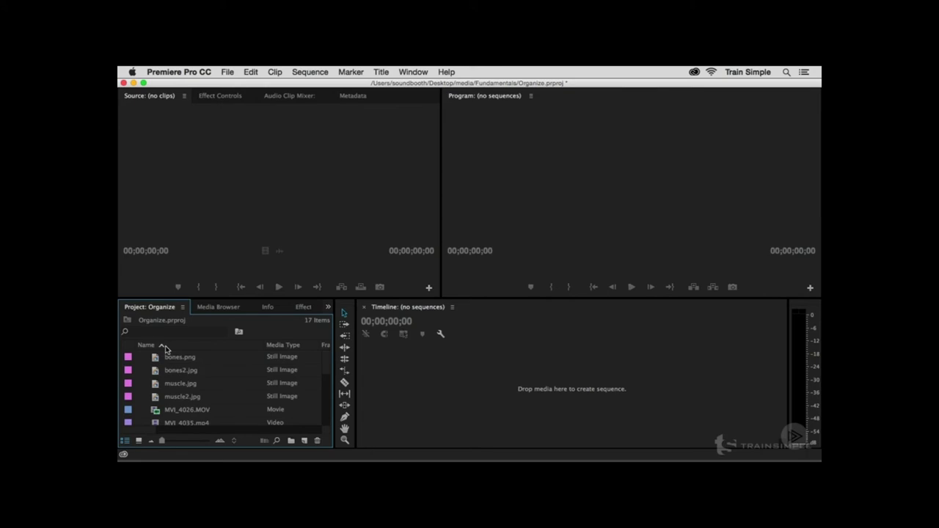
{"action": "left_click", "coordinate": [163, 345]}
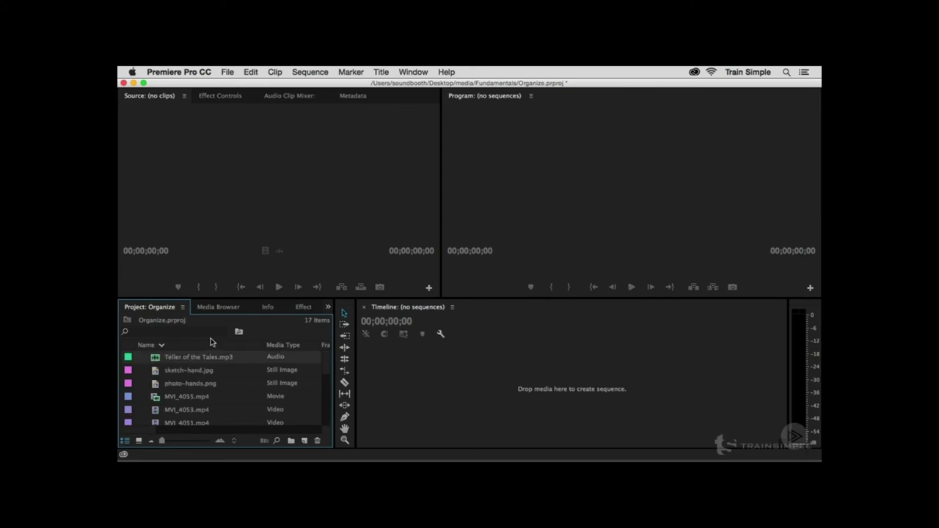
{"action": "key", "text": "grave"}
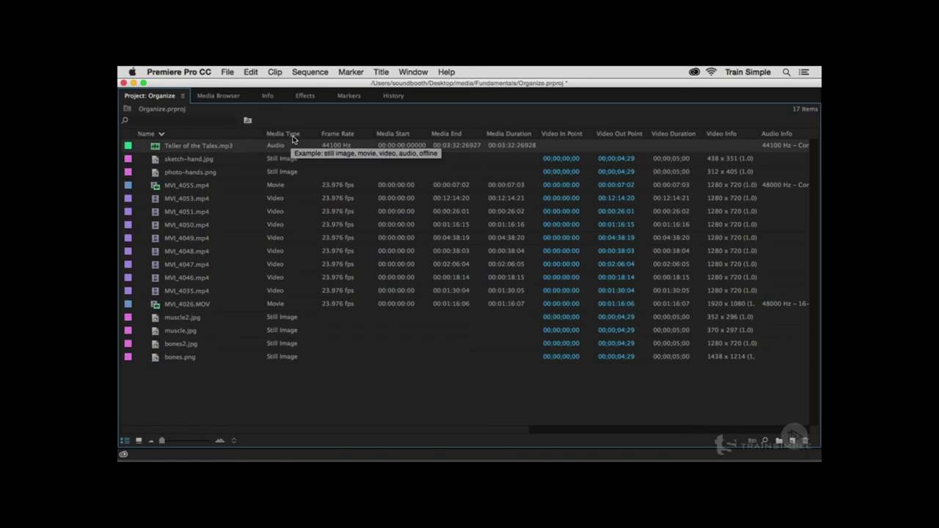
{"action": "right_click", "coordinate": [293, 139]}
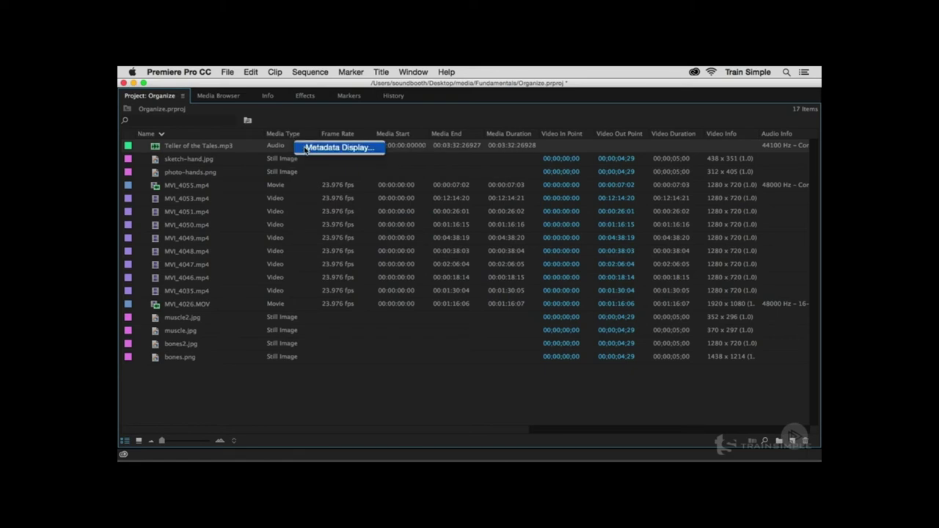
{"action": "left_click", "coordinate": [305, 149]}
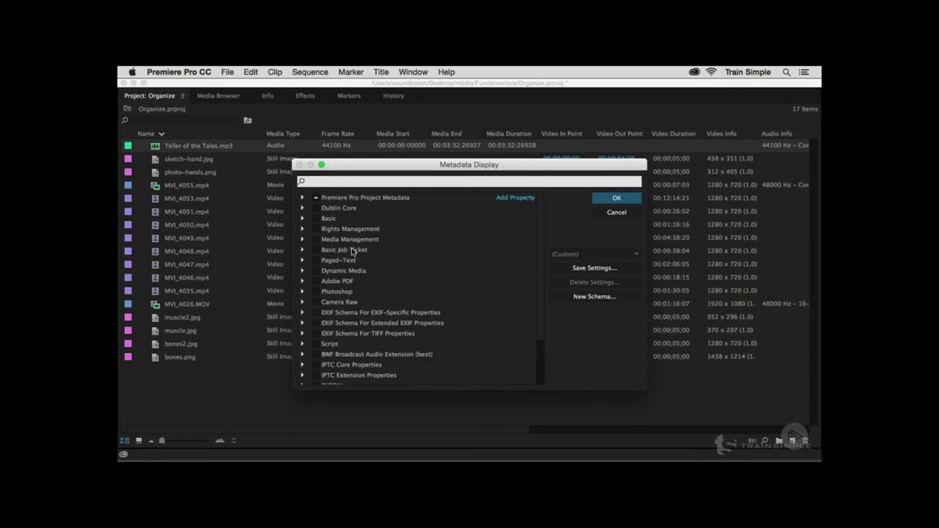
{"action": "left_click", "coordinate": [302, 201]}
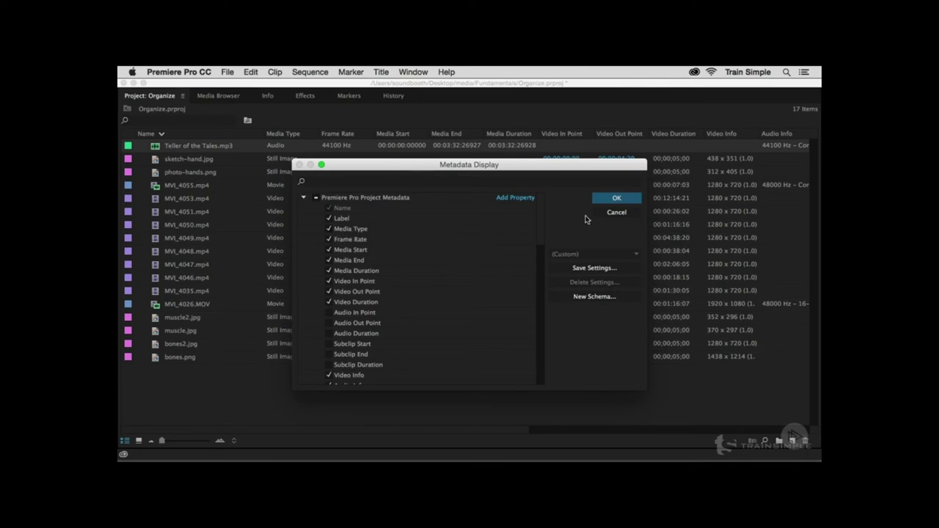
{"action": "left_click", "coordinate": [617, 212]}
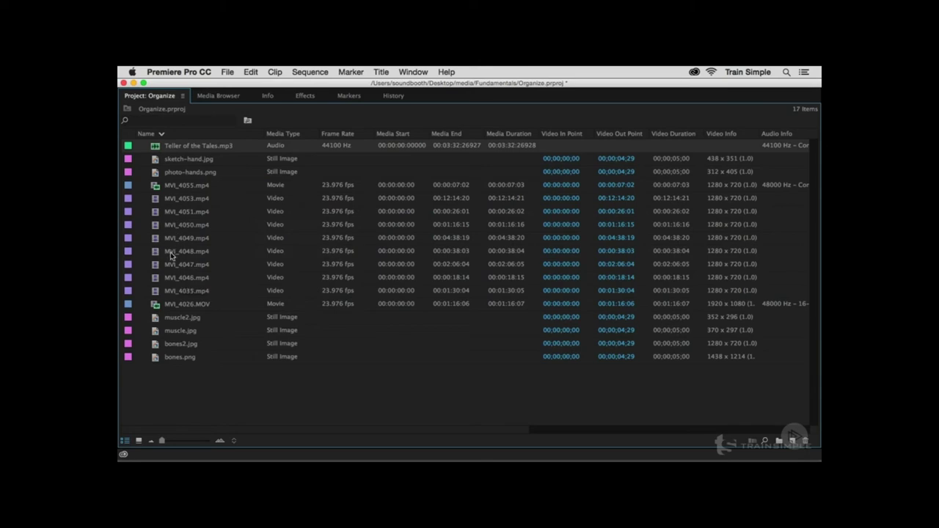
Toggle Icon and List views, then enable Thumbnails from the Project panel menu.
{"action": "left_click", "coordinate": [140, 441]}
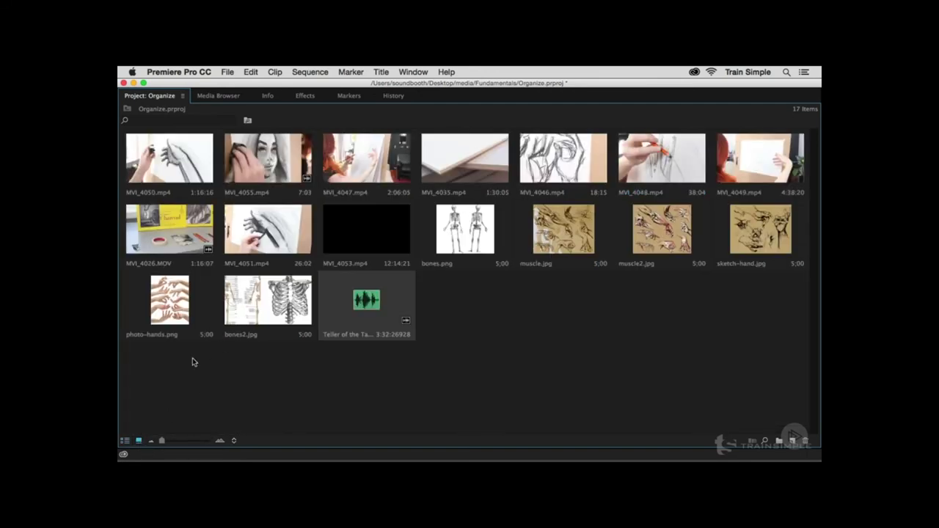
{"action": "left_click", "coordinate": [126, 440]}
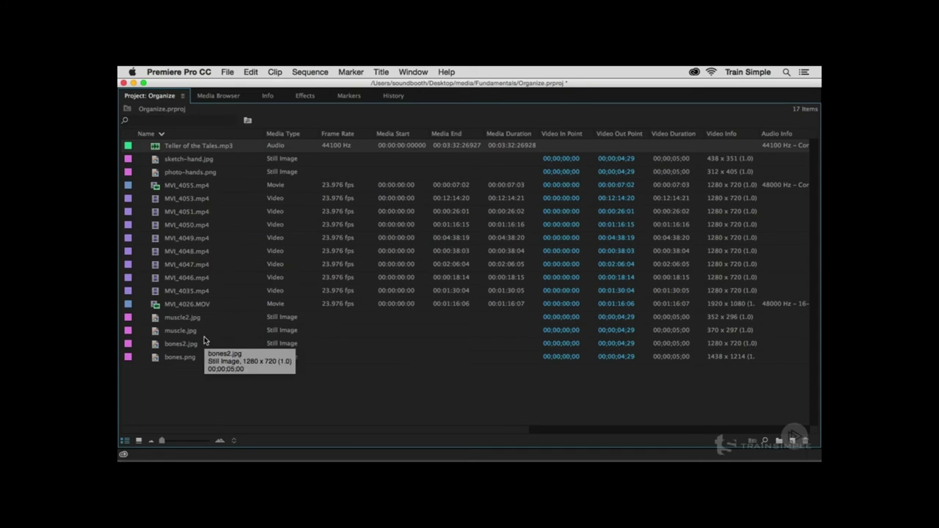
{"action": "left_click", "coordinate": [182, 97]}
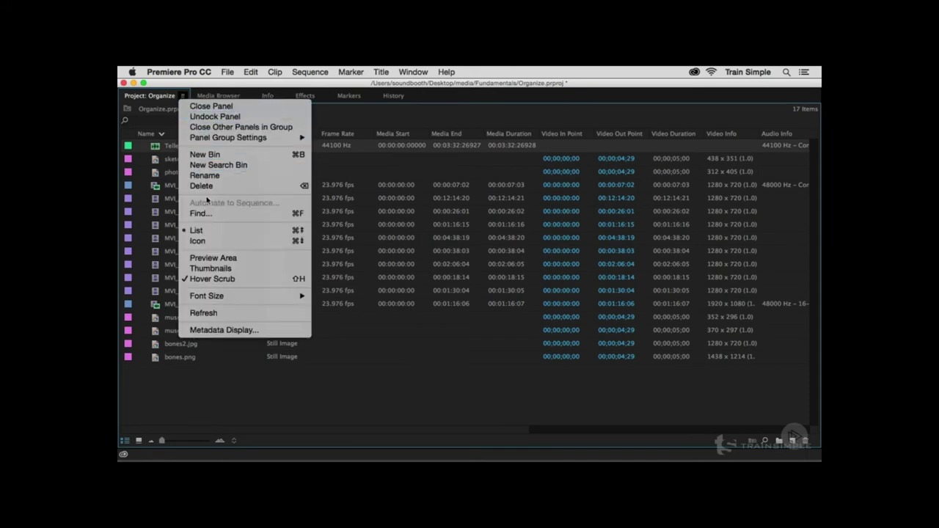
{"action": "left_click", "coordinate": [209, 272]}
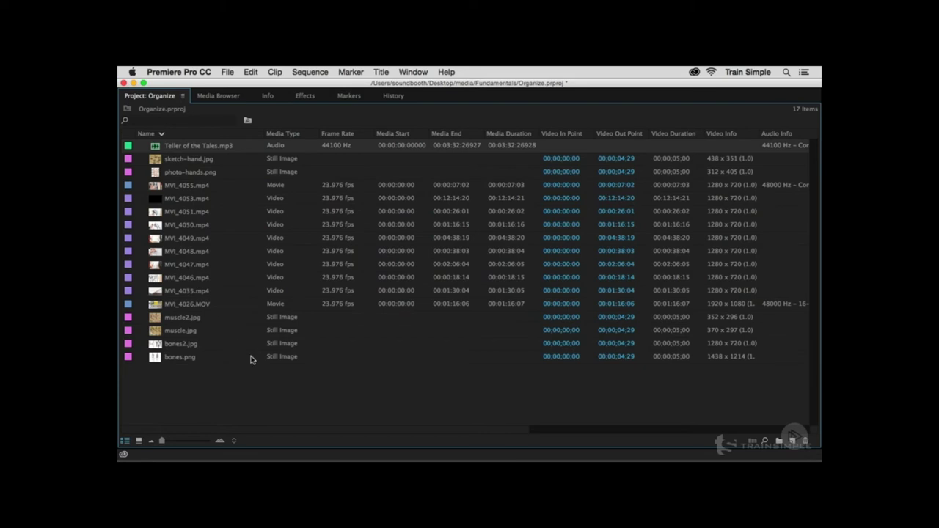
{"action": "left_click", "coordinate": [171, 121]}
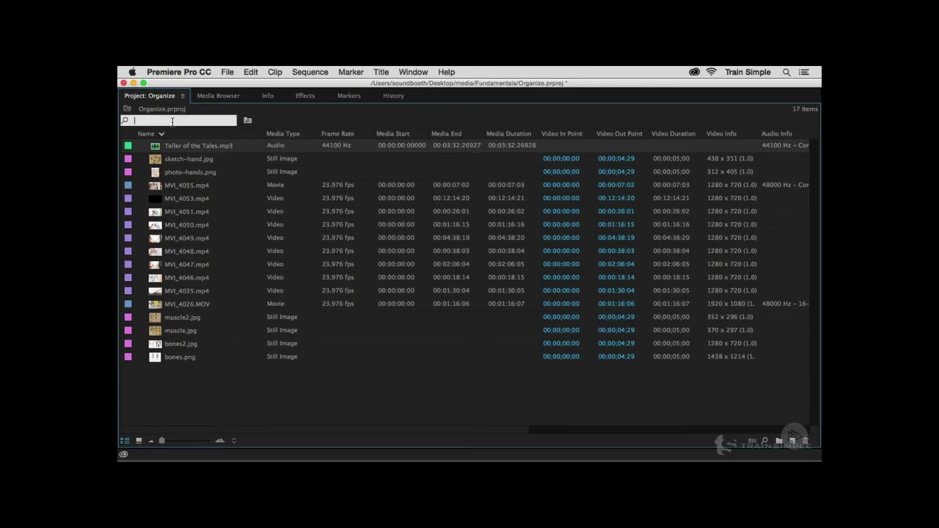
{"action": "type", "text": "bones"}
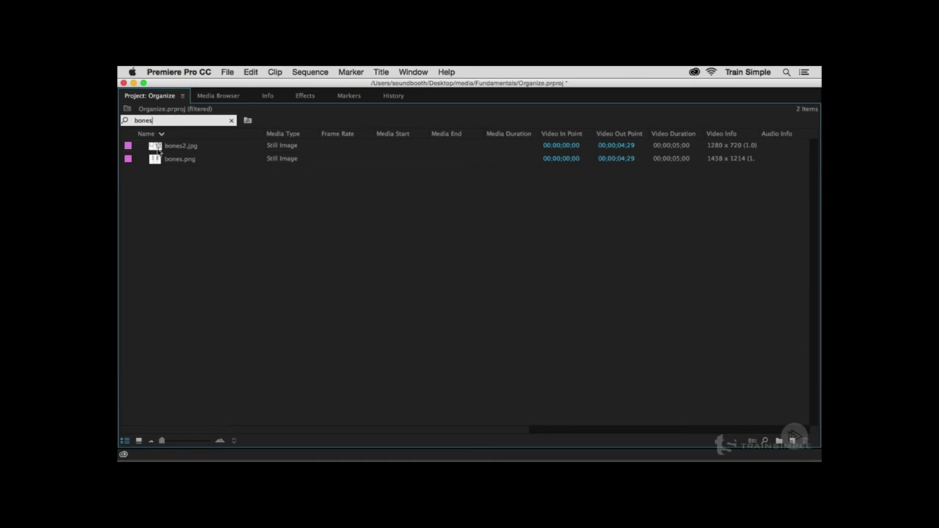
{"action": "left_click", "coordinate": [231, 121]}
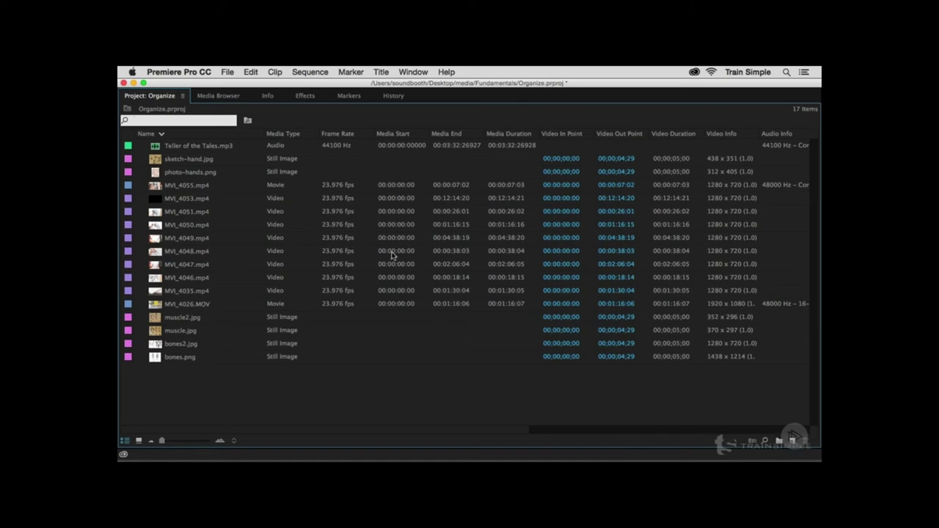
Create a bin named Images and move four stills, muscle2.jpg through bones.png, into it.
{"action": "left_click", "coordinate": [226, 72]}
{"action": "mouse_move", "coordinate": [235, 87]}
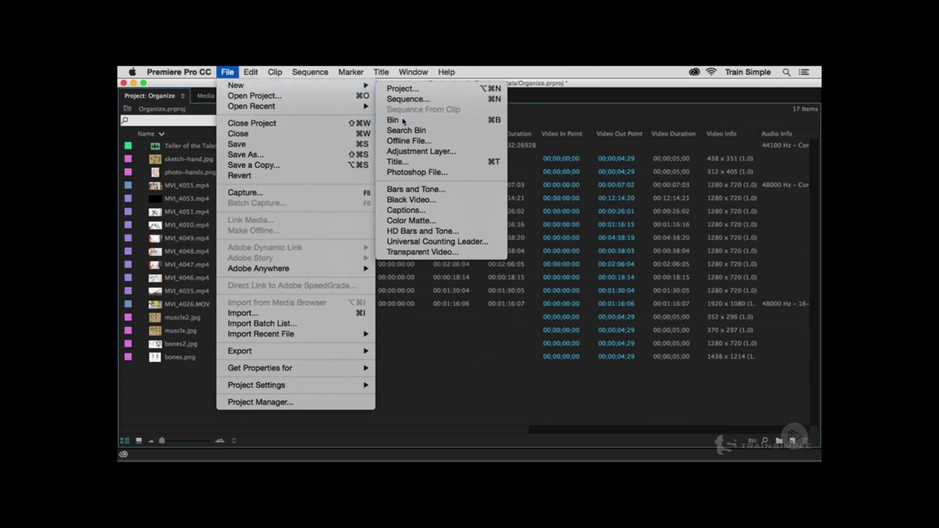
{"action": "left_click", "coordinate": [402, 120]}
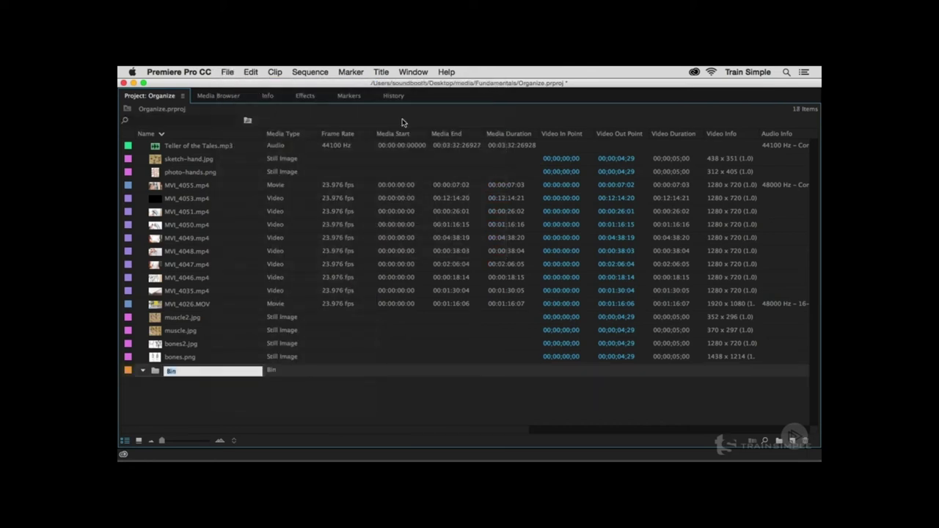
{"action": "type", "text": "Images"}
{"action": "key", "text": "Return"}
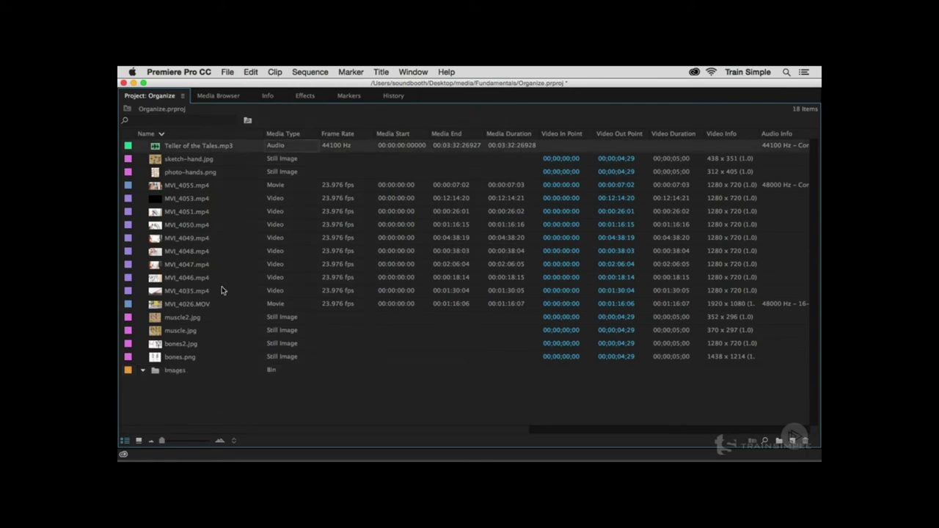
{"action": "left_click", "coordinate": [194, 317]}
{"action": "left_click", "coordinate": [188, 356], "text": "shift"}
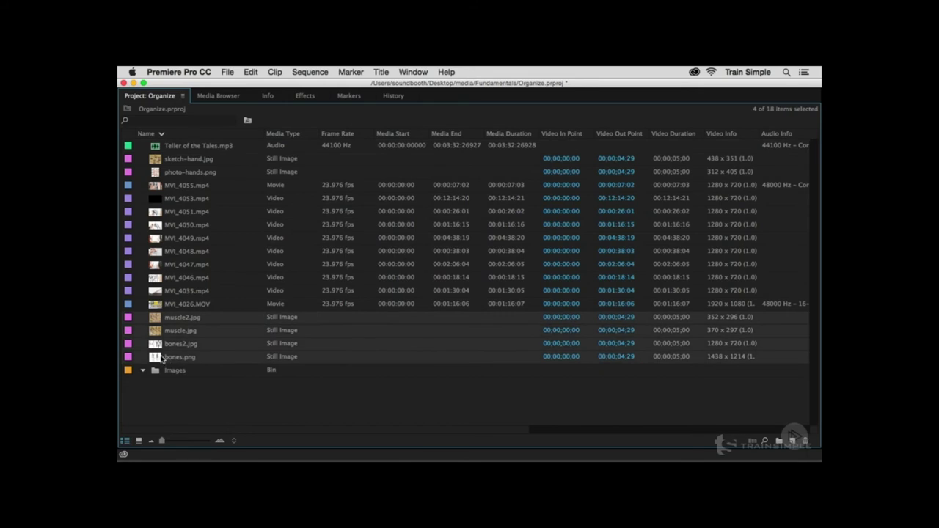
{"action": "left_click_drag", "start_coordinate": [157, 370], "coordinate": [158, 372]}
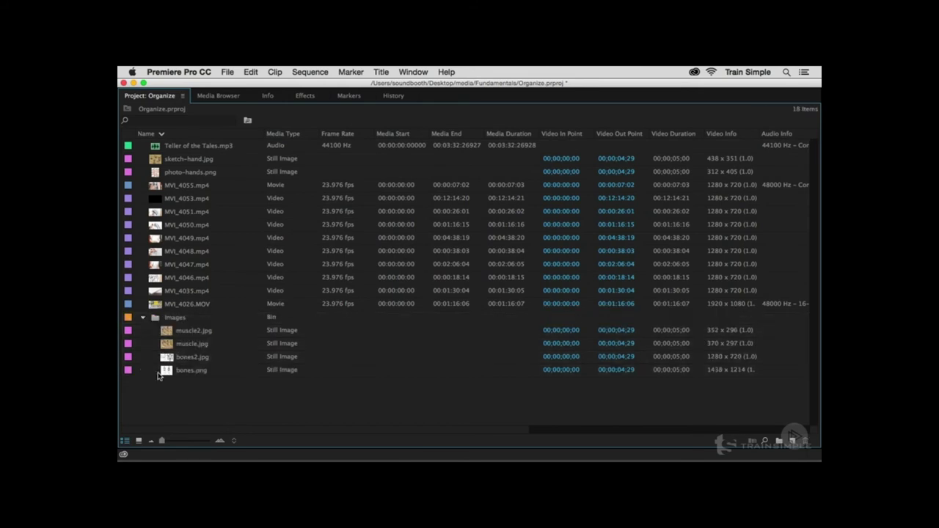
{"action": "left_click", "coordinate": [143, 317]}
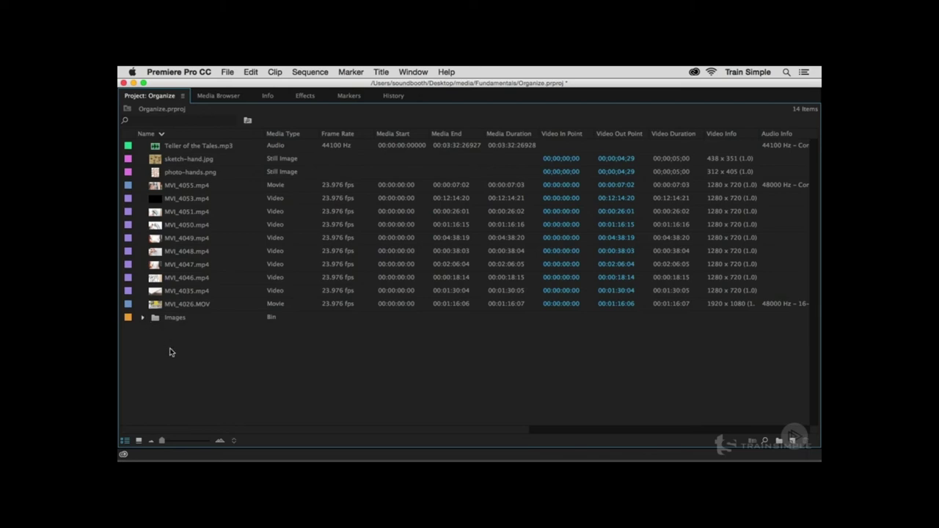
Create a Video bin with Cmd+B and move the ten MVI clips into it.
{"action": "key", "text": "super+b"}
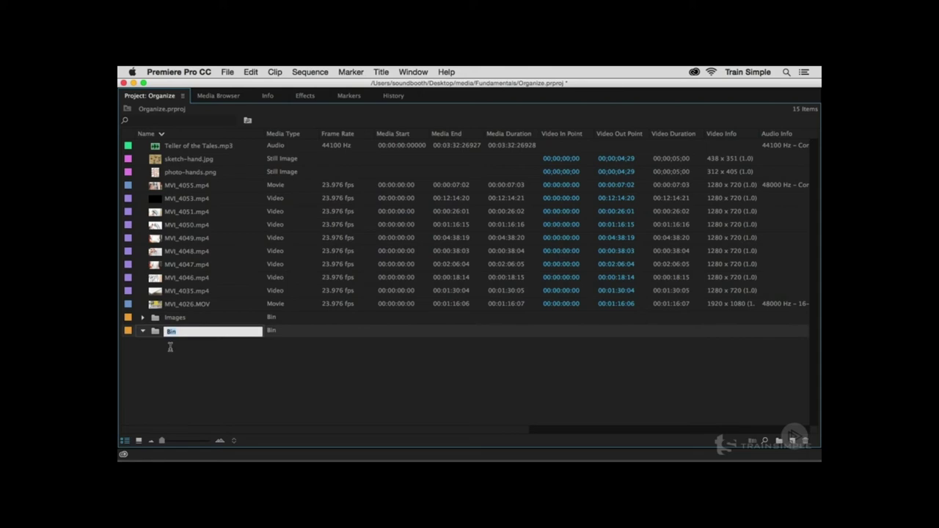
{"action": "type", "text": "Video"}
{"action": "key", "text": "Return"}
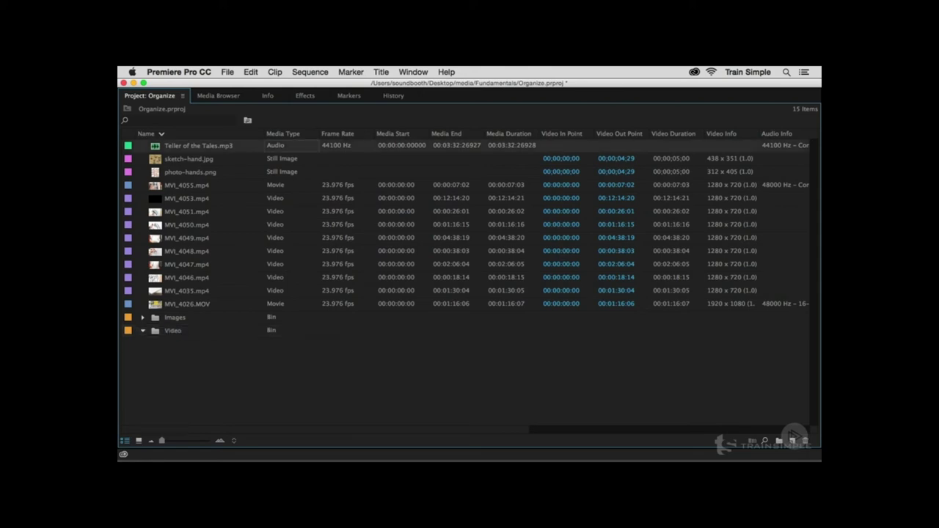
{"action": "left_click", "coordinate": [198, 189]}
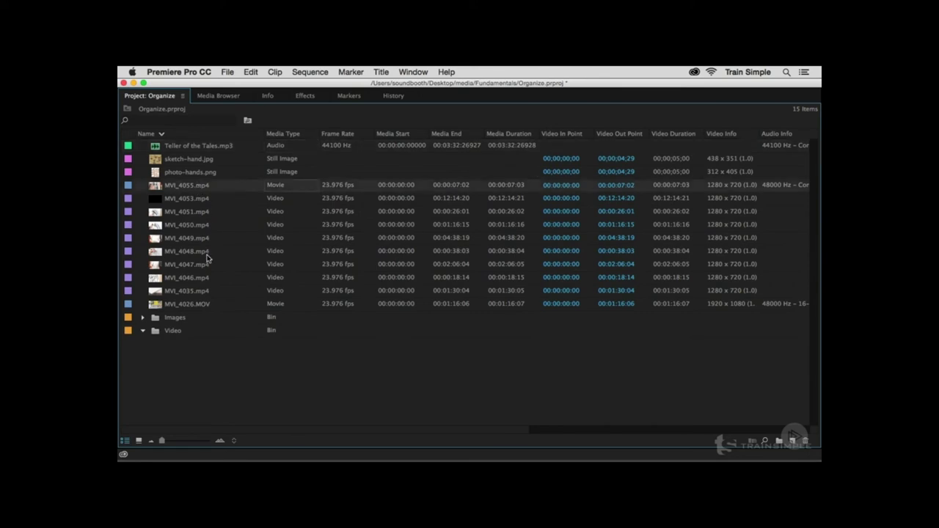
{"action": "left_click", "coordinate": [167, 305], "text": "shift"}
{"action": "left_click_drag", "start_coordinate": [159, 308], "coordinate": [155, 331]}
{"action": "left_click", "coordinate": [143, 199]}
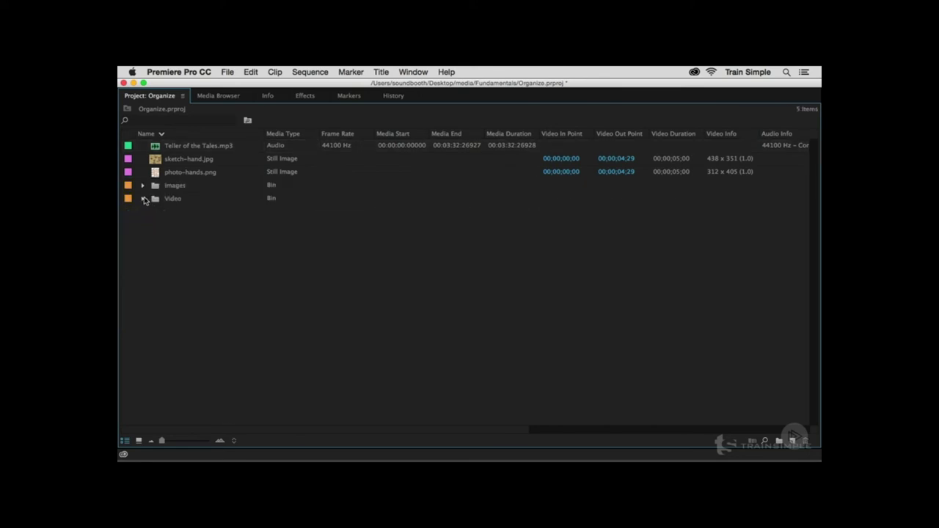
Move sketch-hand.jpg and photo-hands.png into the Images bin and select that bin.
{"action": "left_click", "coordinate": [154, 163]}
{"action": "left_click", "coordinate": [155, 172], "text": "shift"}
{"action": "left_click_drag", "start_coordinate": [155, 173], "coordinate": [156, 187]}
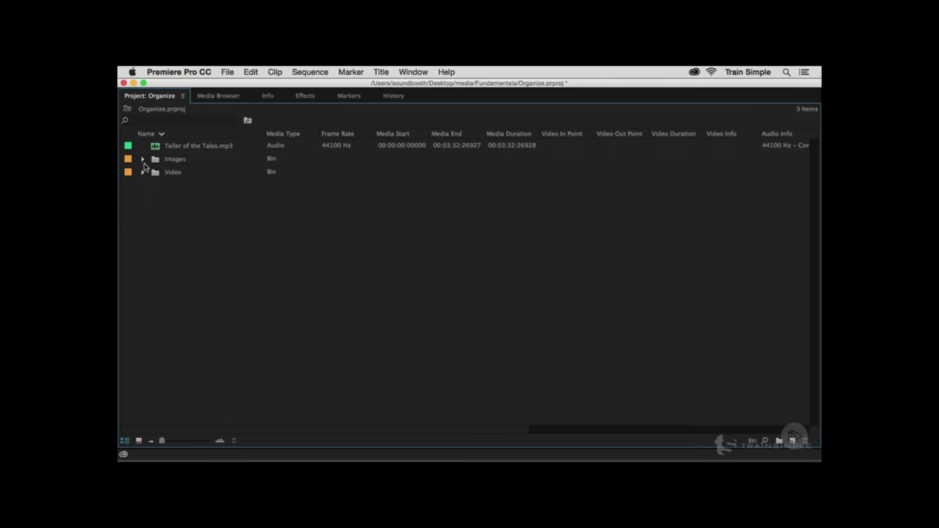
{"action": "left_click", "coordinate": [143, 159]}
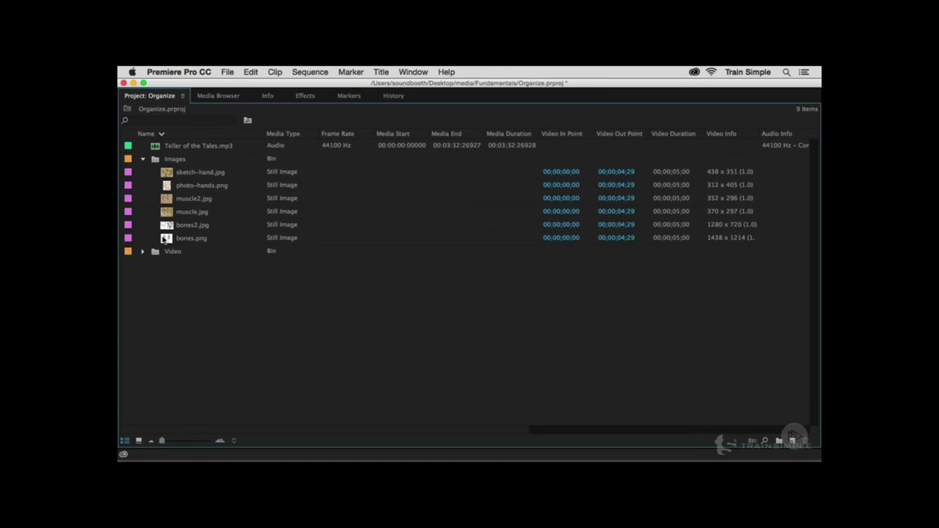
{"action": "left_click", "coordinate": [162, 161]}
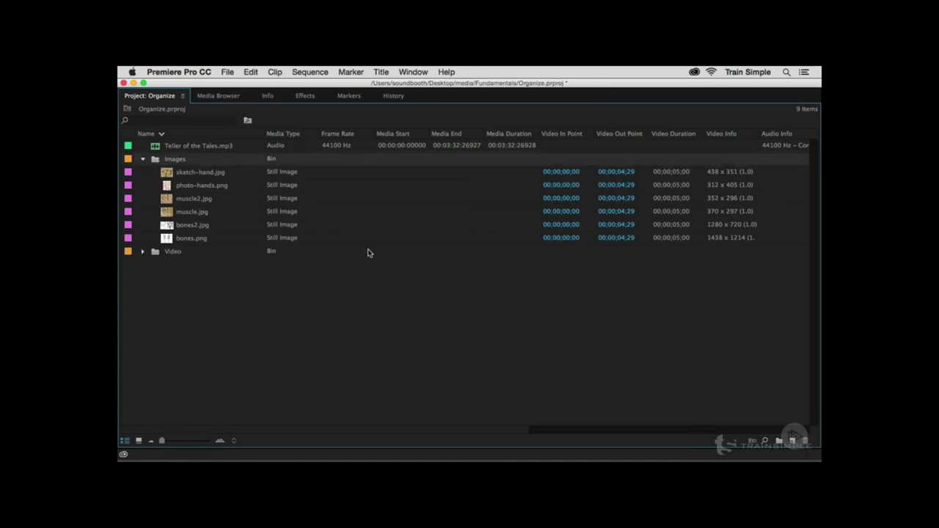
Create a new bin inside Images and name it Bones.
{"action": "left_click", "coordinate": [779, 440]}
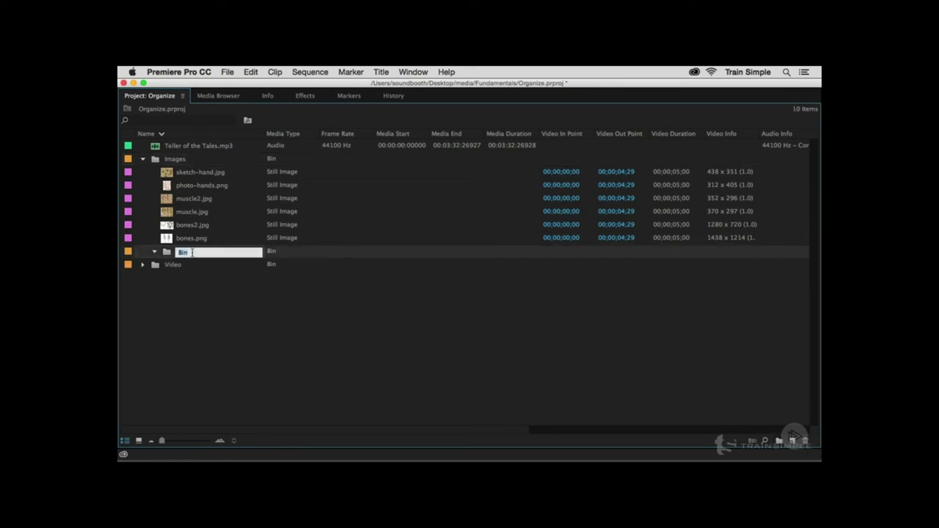
{"action": "left_click", "coordinate": [144, 161]}
{"action": "left_click", "coordinate": [144, 161]}
{"action": "left_click", "coordinate": [181, 253]}
{"action": "left_click", "coordinate": [181, 252]}
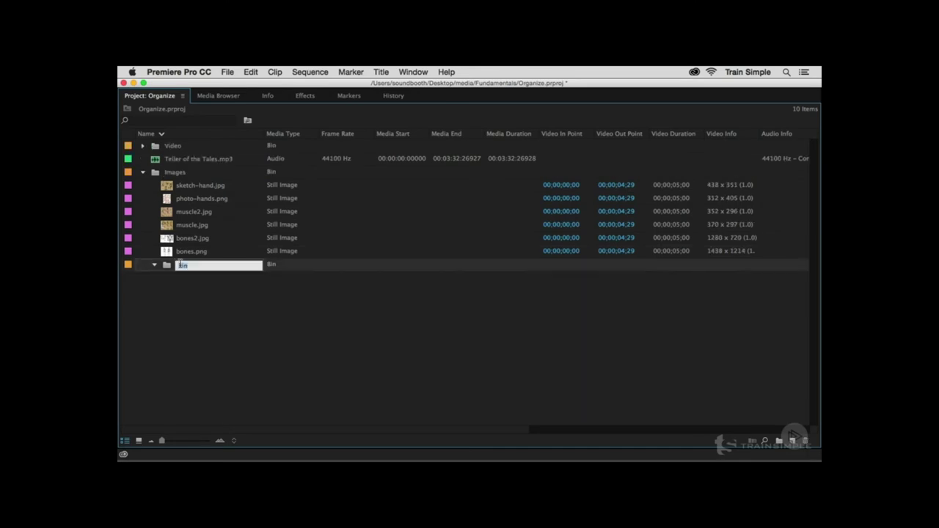
{"action": "type", "text": "Bones"}
{"action": "key", "text": "Return"}
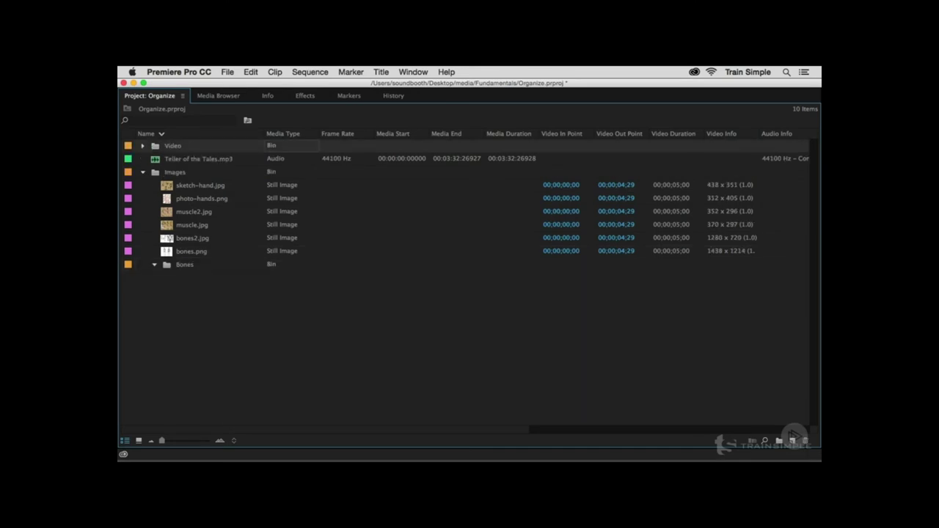
Move bones2.jpg and bones.png into Bones, then collapse the Bones and Images bins.
{"action": "left_click", "coordinate": [191, 239]}
{"action": "left_click", "coordinate": [188, 253], "text": "shift"}
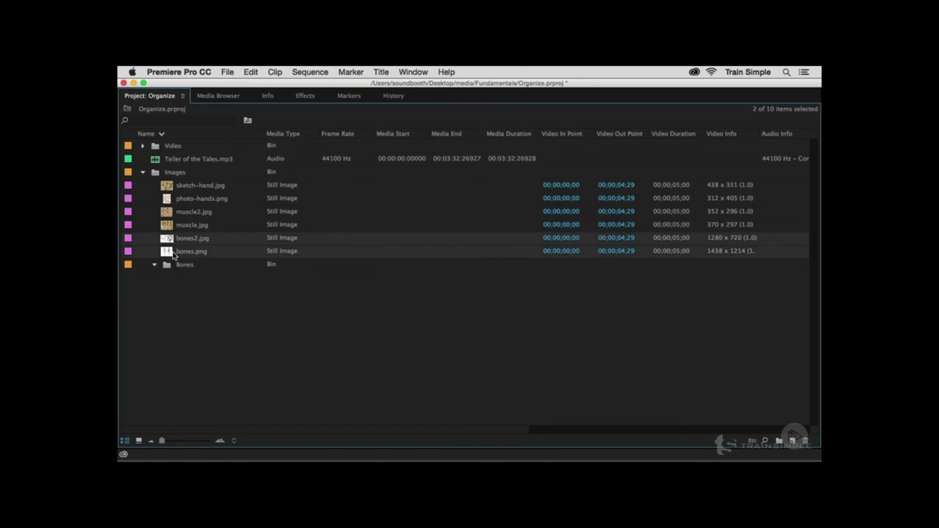
{"action": "left_click_drag", "start_coordinate": [167, 254], "coordinate": [168, 269]}
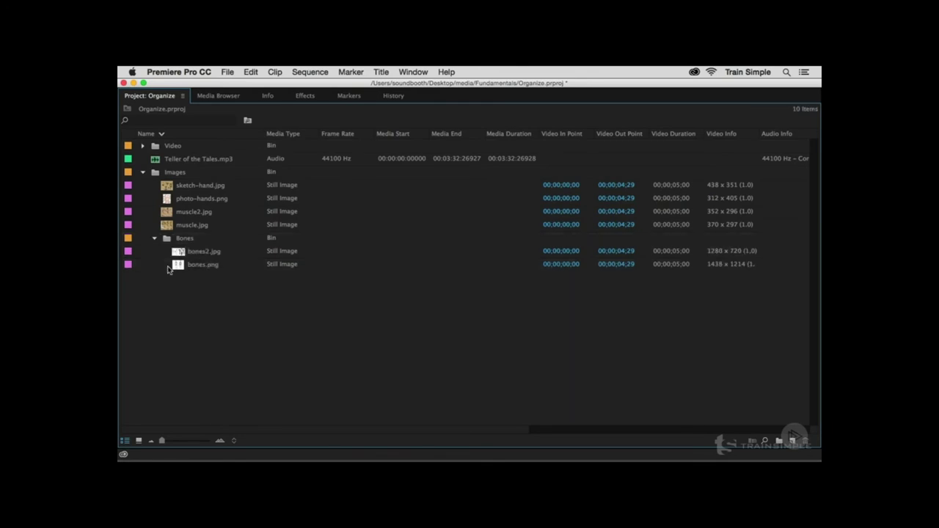
{"action": "left_click", "coordinate": [154, 238]}
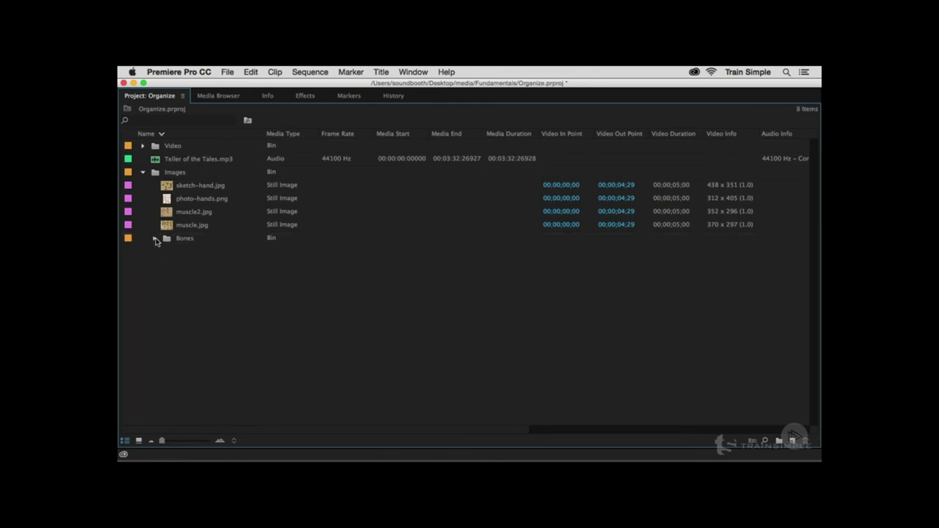
{"action": "left_click", "coordinate": [144, 173]}
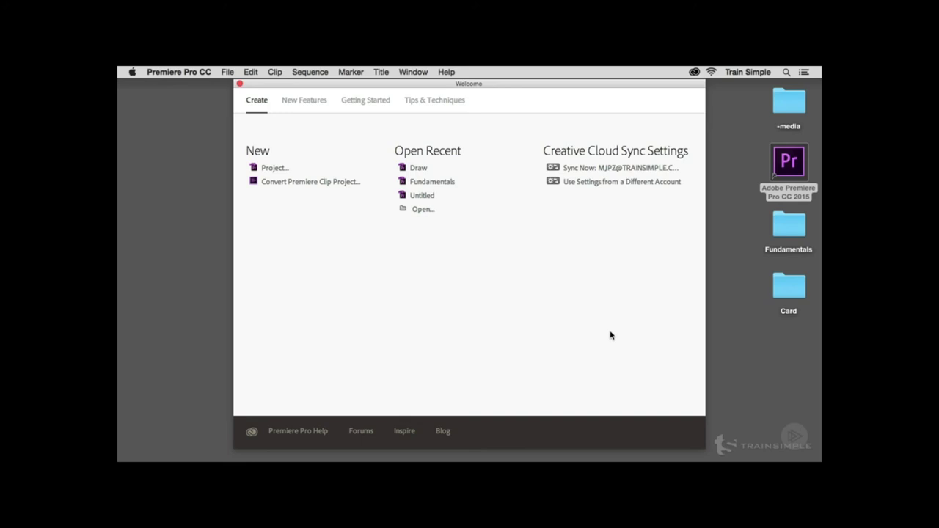
Open recent Draw project; in Link Media, keep File Extension, enable Relink others automatically and Use Media Browser.
{"action": "left_click", "coordinate": [418, 169]}
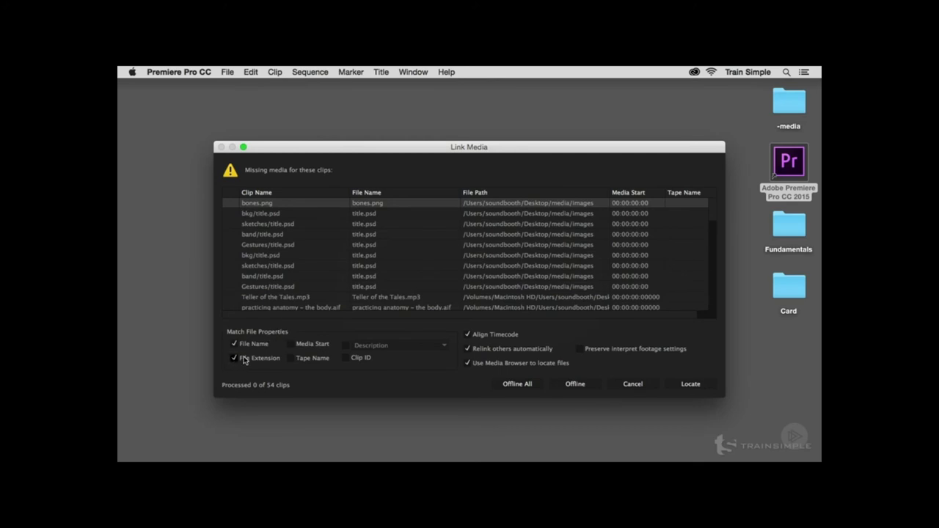
{"action": "left_click", "coordinate": [234, 359]}
{"action": "left_click", "coordinate": [234, 358]}
{"action": "left_click", "coordinate": [467, 349]}
{"action": "left_click", "coordinate": [467, 363]}
{"action": "left_click", "coordinate": [509, 386]}
Locate the missing bones.png, widen the folder tree and search the Desktop.
{"action": "left_click", "coordinate": [686, 385]}
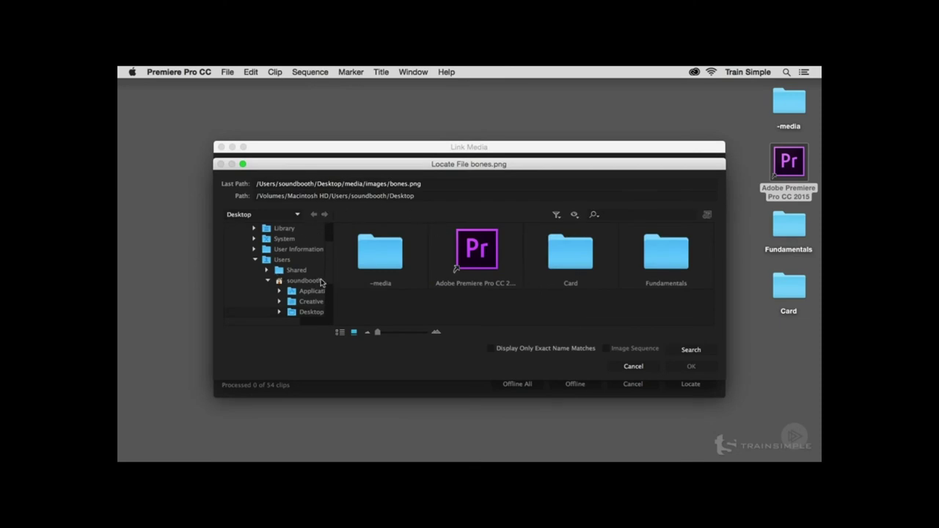
{"action": "left_click_drag", "start_coordinate": [334, 281], "coordinate": [357, 285]}
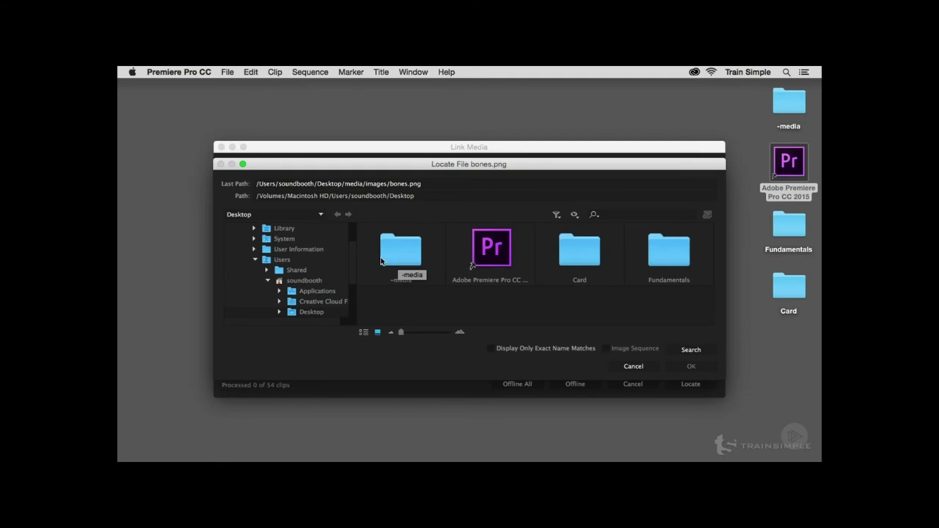
{"action": "scroll", "coordinate": [355, 275], "scroll_direction": "down", "scroll_amount": 5}
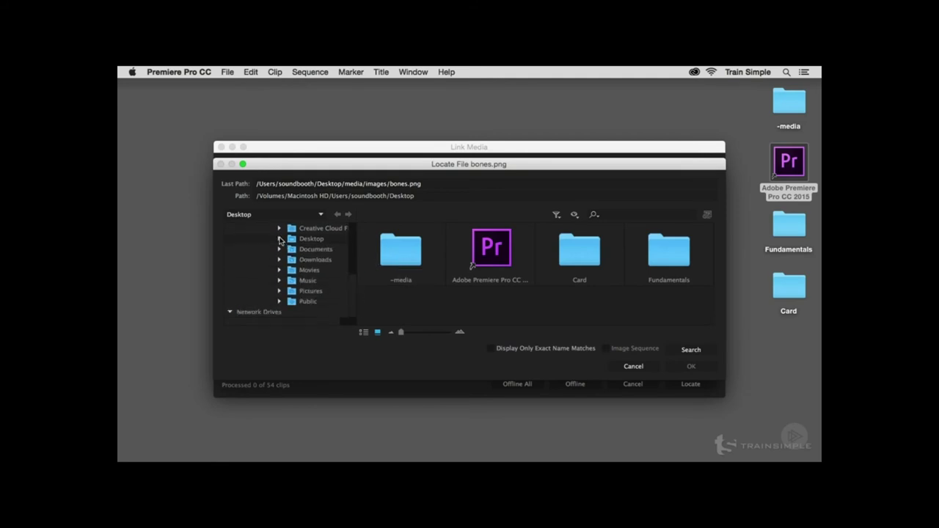
{"action": "left_click", "coordinate": [280, 238]}
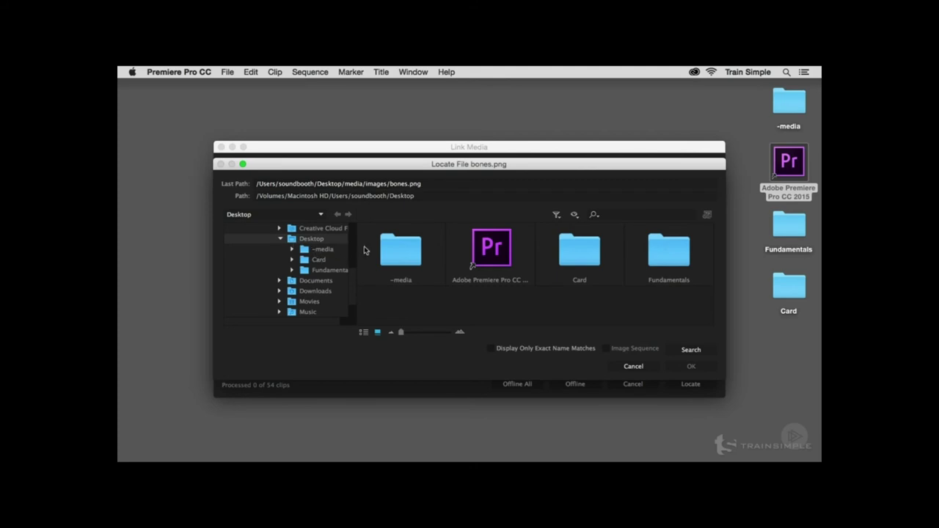
{"action": "left_click", "coordinate": [690, 350]}
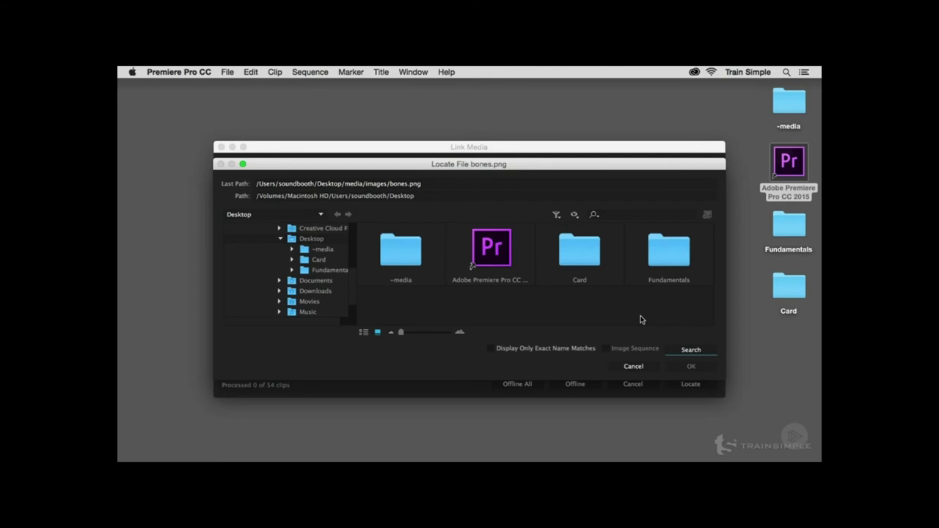
Search the -media folder and relink bones.png to the found bones image.
{"action": "mouse_move", "coordinate": [428, 166]}
{"action": "left_mouse_down"}
{"action": "mouse_move", "coordinate": [425, 226]}
{"action": "mouse_move", "coordinate": [432, 181]}
{"action": "left_mouse_up"}
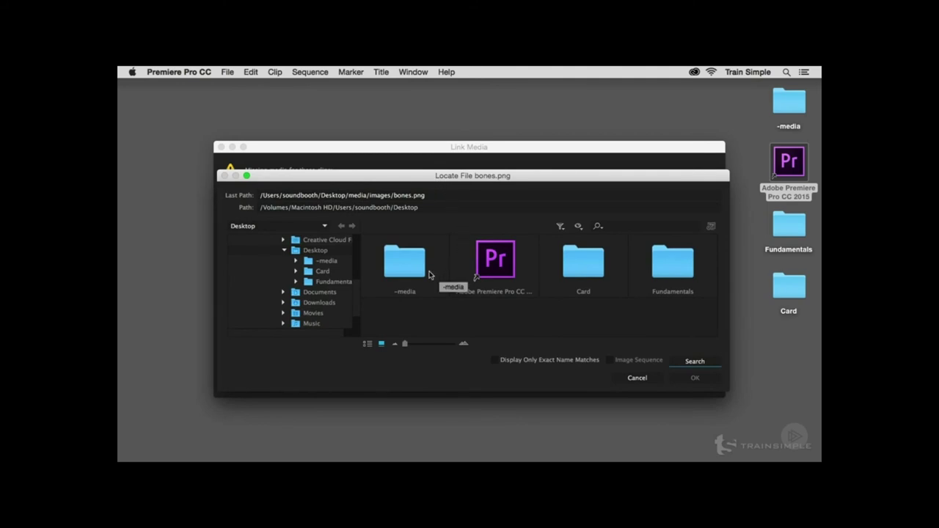
{"action": "left_click_drag", "start_coordinate": [357, 285], "coordinate": [356, 241]}
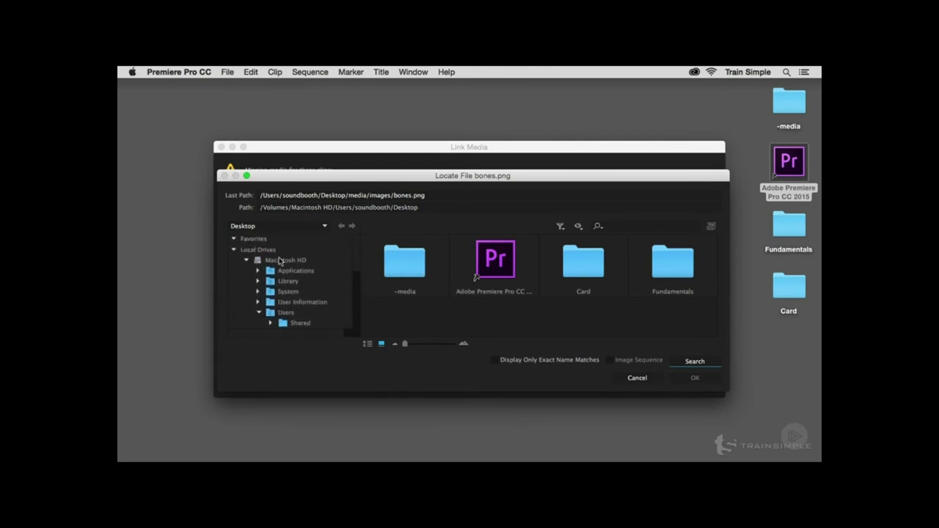
{"action": "left_click", "coordinate": [280, 262]}
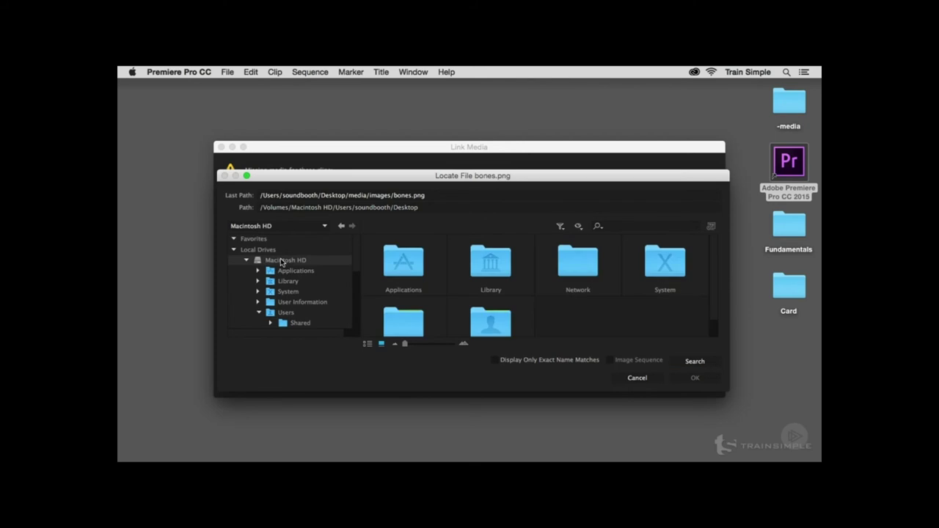
{"action": "left_click_drag", "start_coordinate": [358, 262], "coordinate": [356, 304]}
{"action": "left_click", "coordinate": [327, 271]}
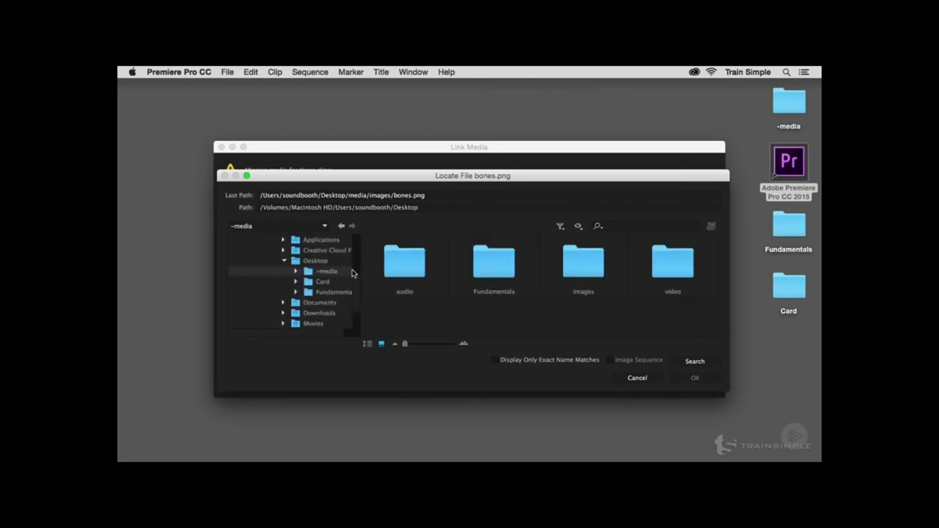
{"action": "left_click", "coordinate": [689, 362]}
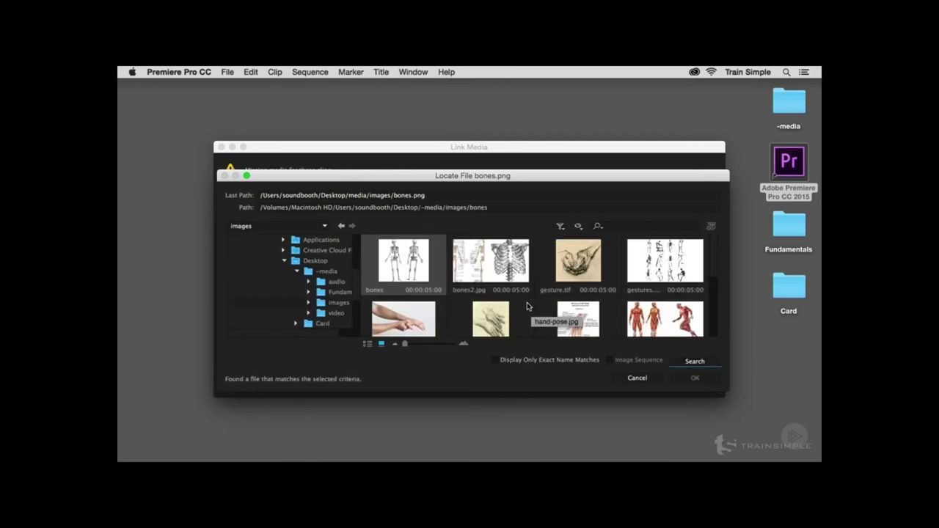
{"action": "left_click", "coordinate": [434, 276]}
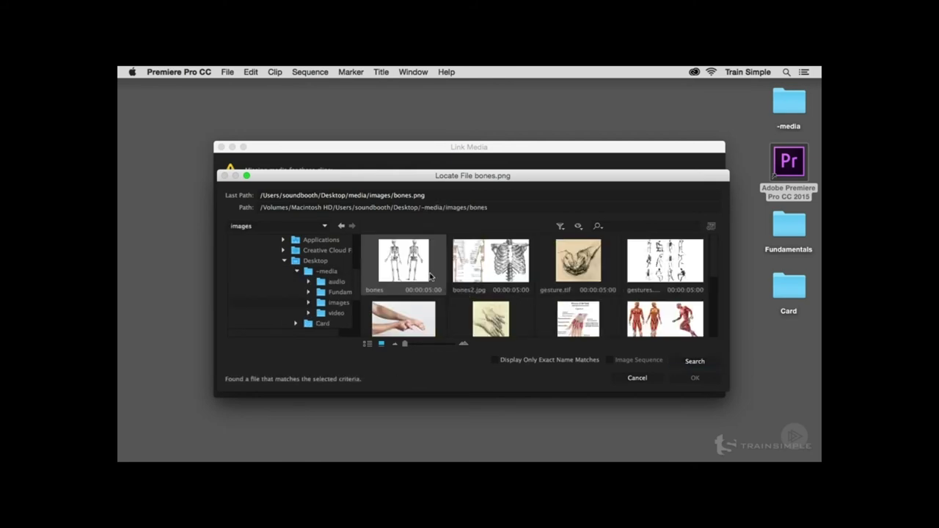
{"action": "left_click", "coordinate": [685, 378]}
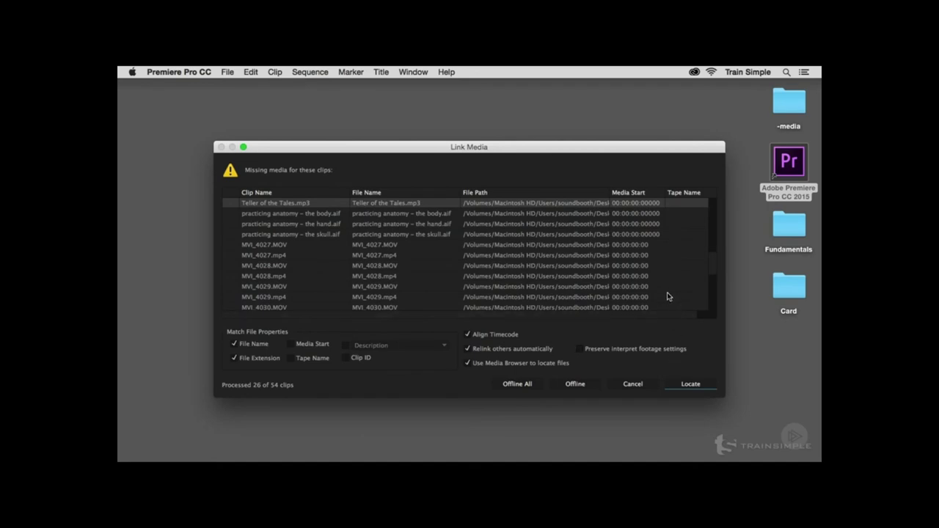
Relink Teller of the Tales.mp3 by searching the Desktop and confirming the found file.
{"action": "mouse_move", "coordinate": [710, 264]}
{"action": "left_mouse_down"}
{"action": "mouse_move", "coordinate": [705, 221]}
{"action": "mouse_move", "coordinate": [708, 262]}
{"action": "left_mouse_up"}
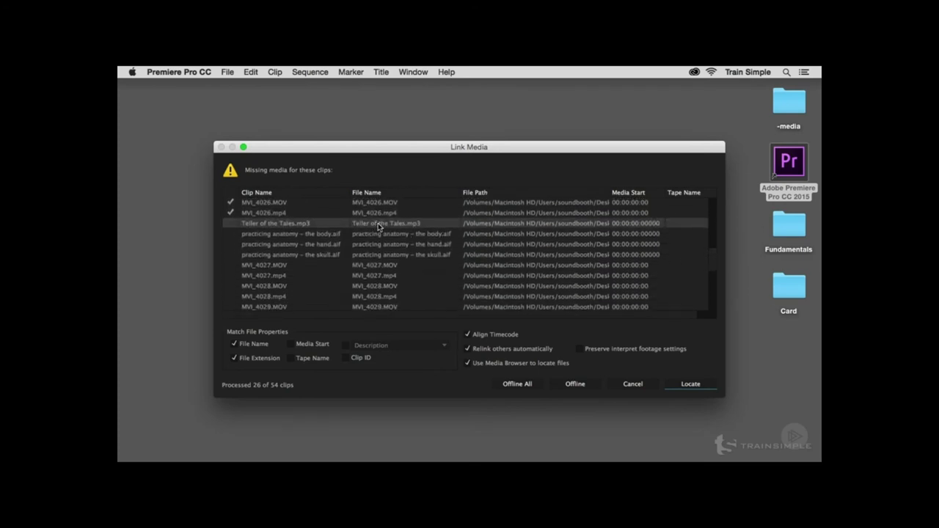
{"action": "left_click", "coordinate": [678, 386]}
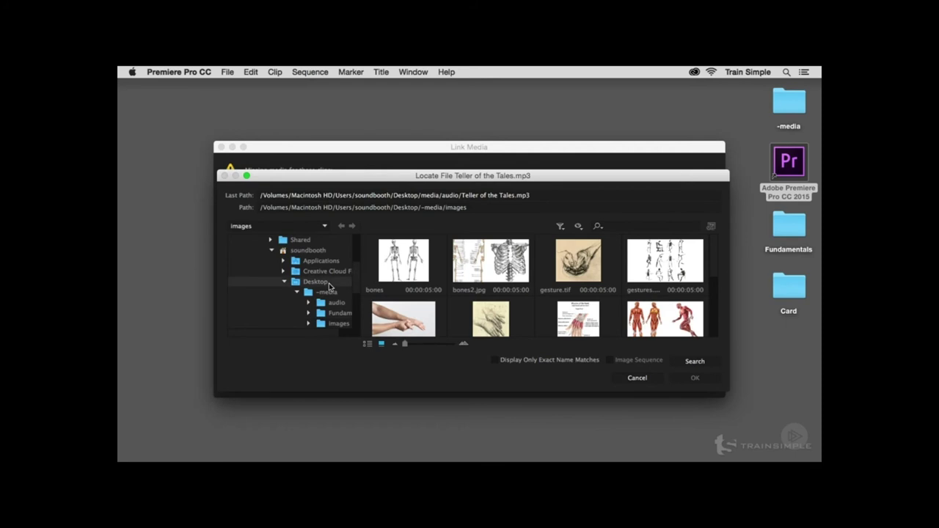
{"action": "left_click", "coordinate": [329, 286]}
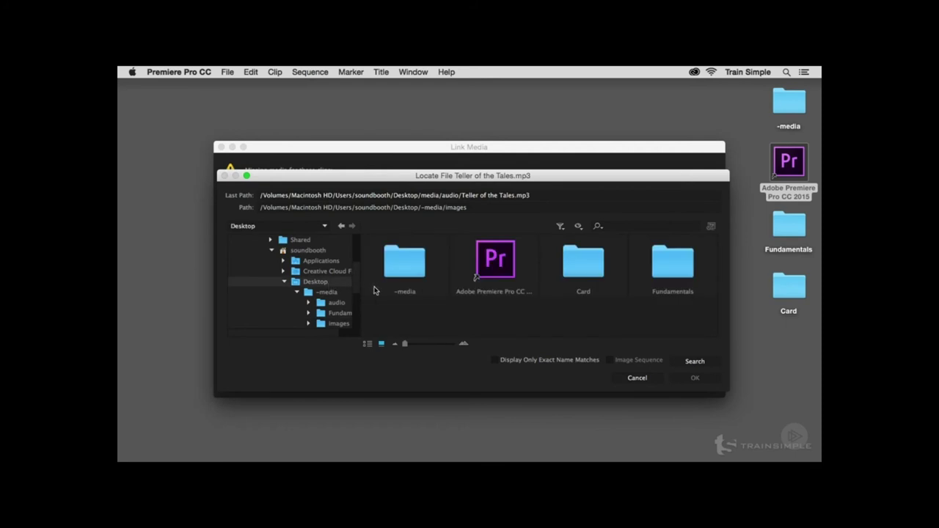
{"action": "left_click", "coordinate": [695, 363]}
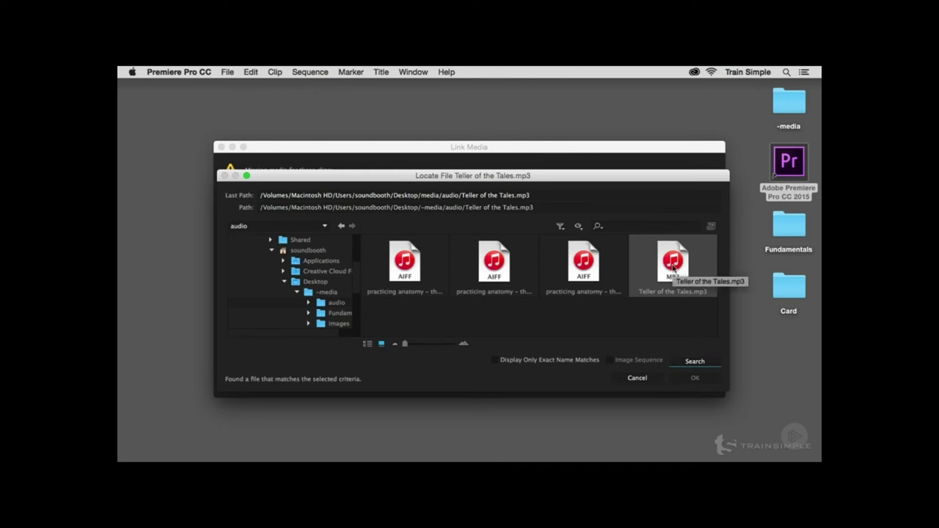
{"action": "left_click", "coordinate": [698, 378]}
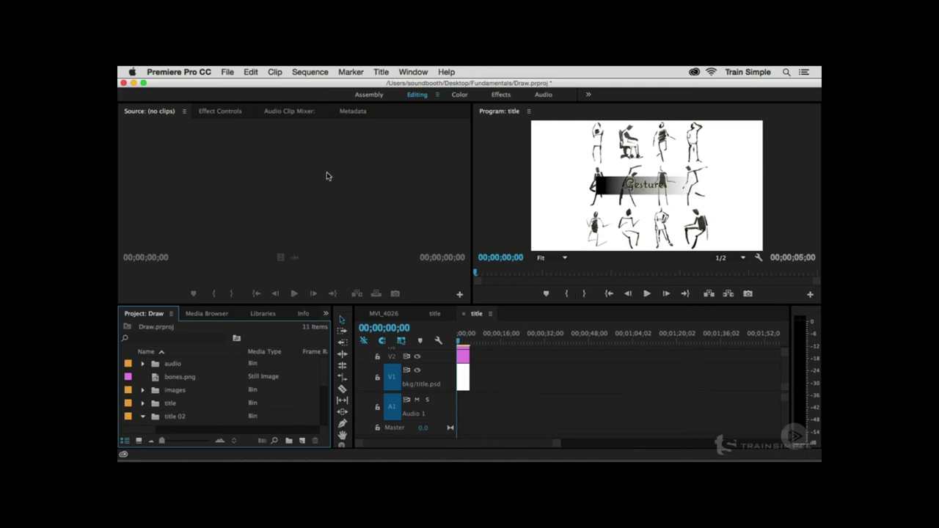
Close Draw without saving, relaunch Premiere Pro and reopen Draw from Open Recent.
{"action": "left_click", "coordinate": [123, 83]}
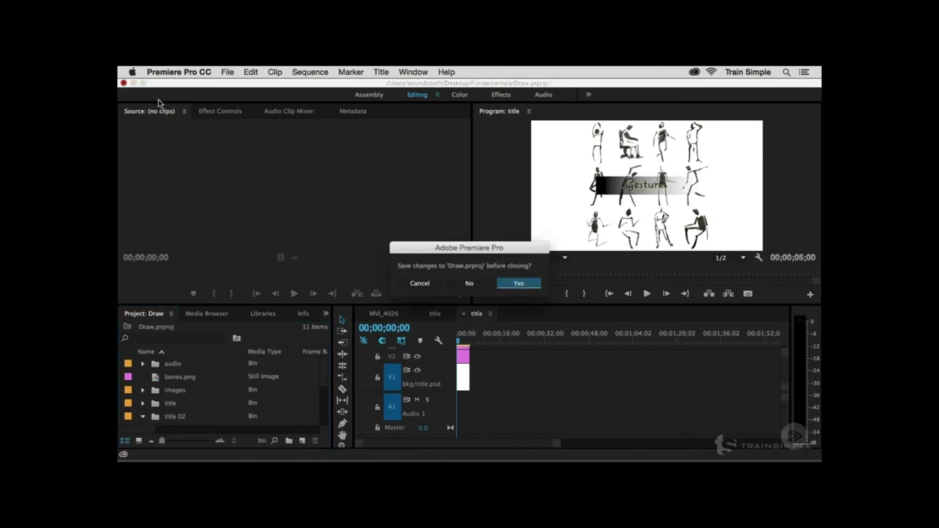
{"action": "left_click", "coordinate": [468, 283]}
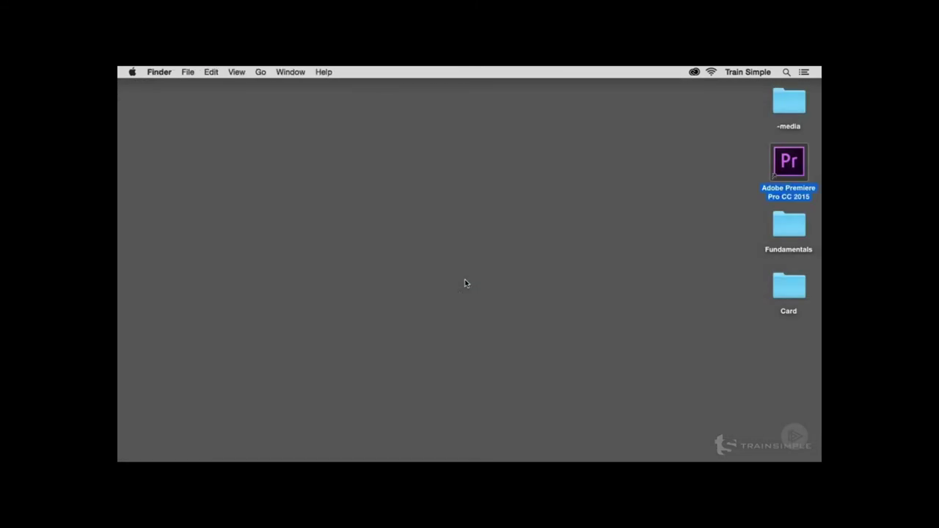
{"action": "double_click", "coordinate": [787, 161]}
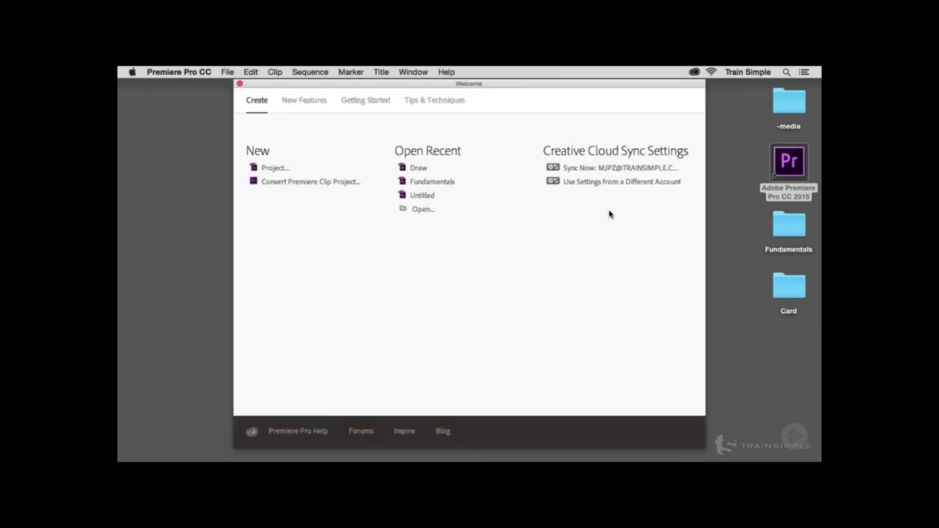
{"action": "left_click", "coordinate": [412, 167]}
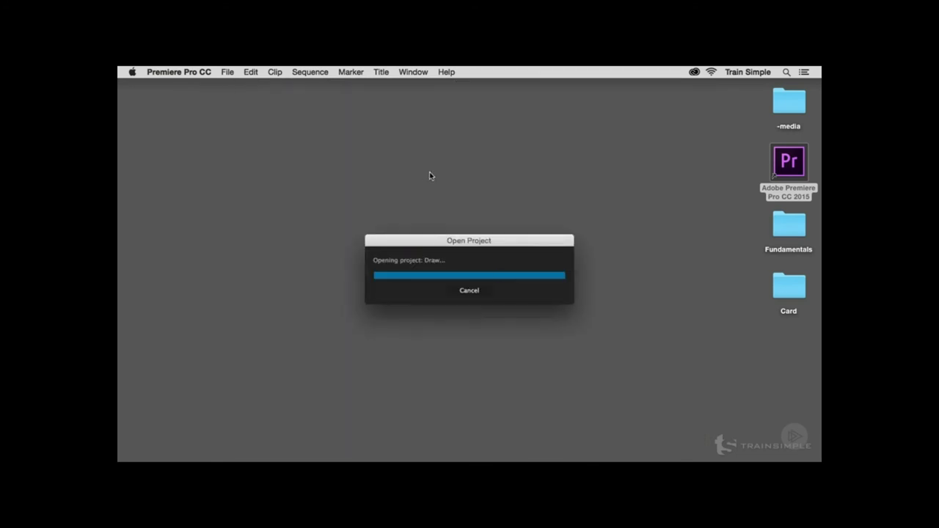
Leave media offline on opening, then choose Link Media for the offline bones.png.
{"action": "left_click", "coordinate": [620, 384]}
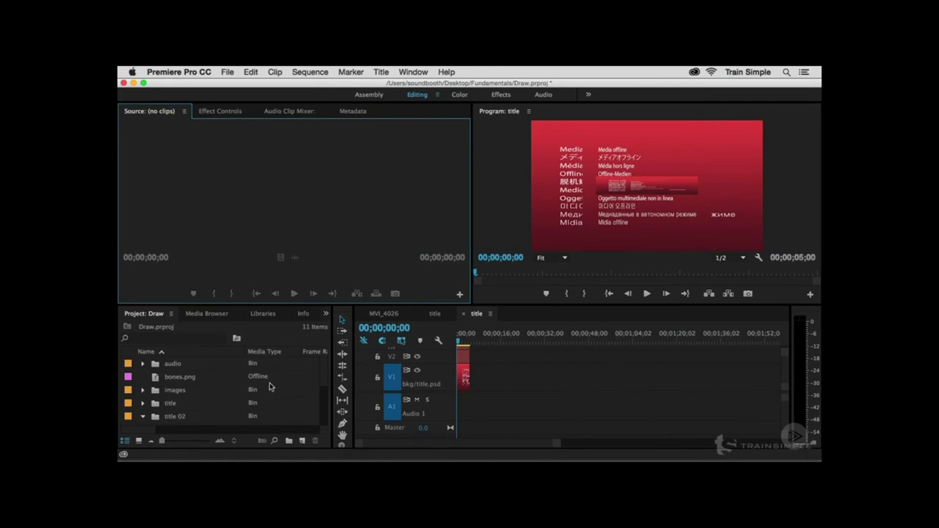
{"action": "left_click", "coordinate": [187, 379]}
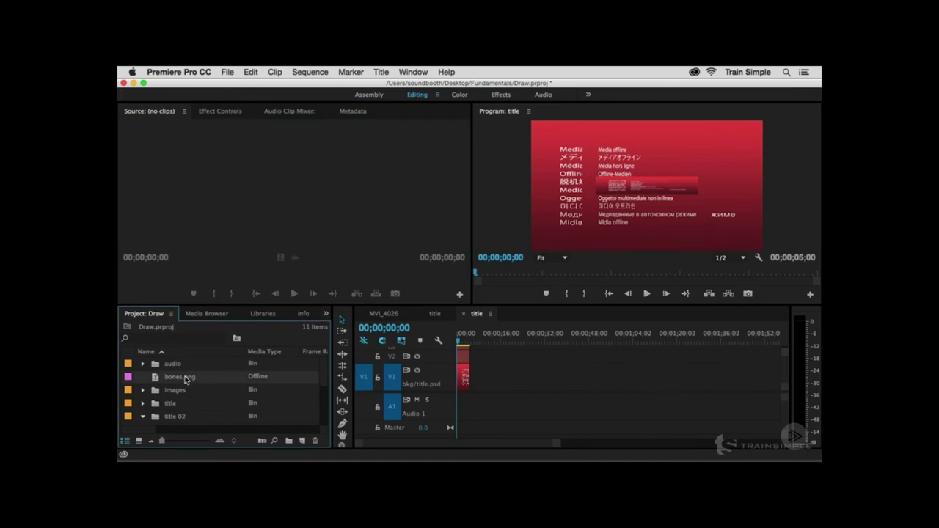
{"action": "right_click", "coordinate": [187, 378]}
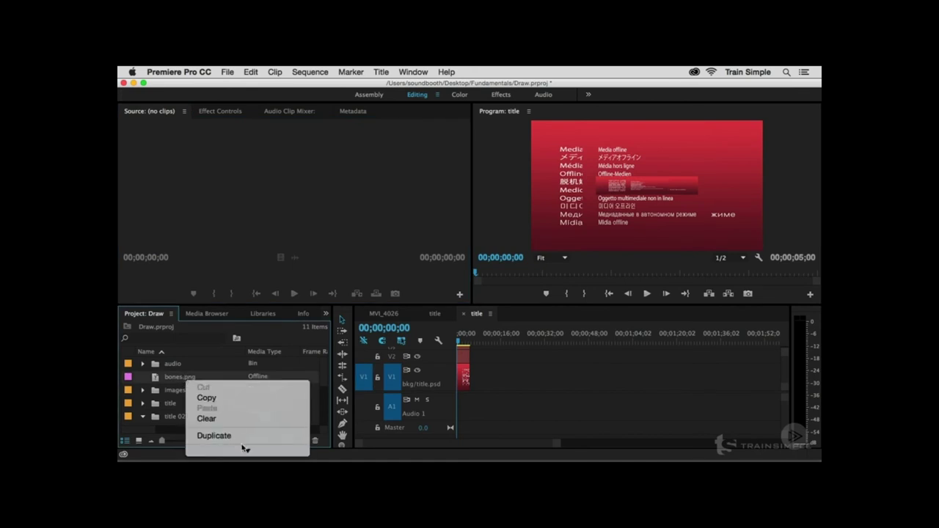
{"action": "mouse_move", "coordinate": [248, 449]}
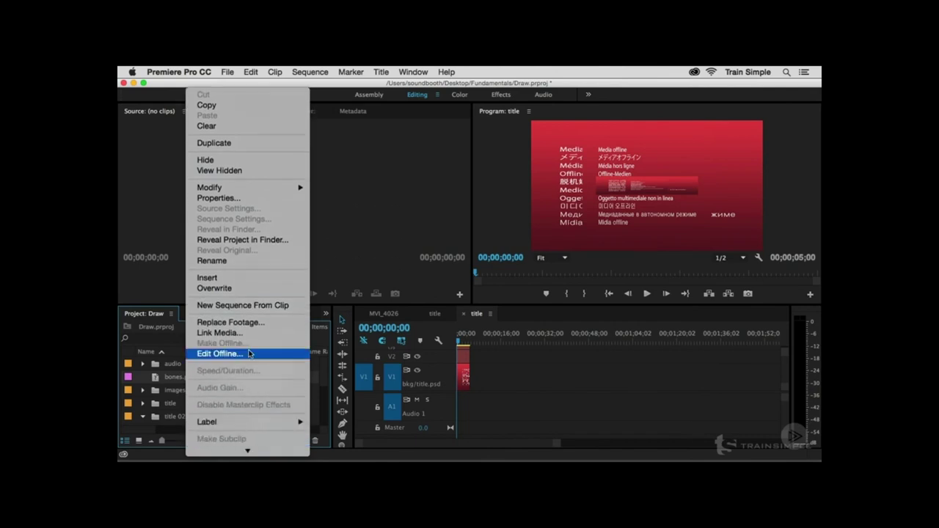
{"action": "left_click", "coordinate": [220, 333]}
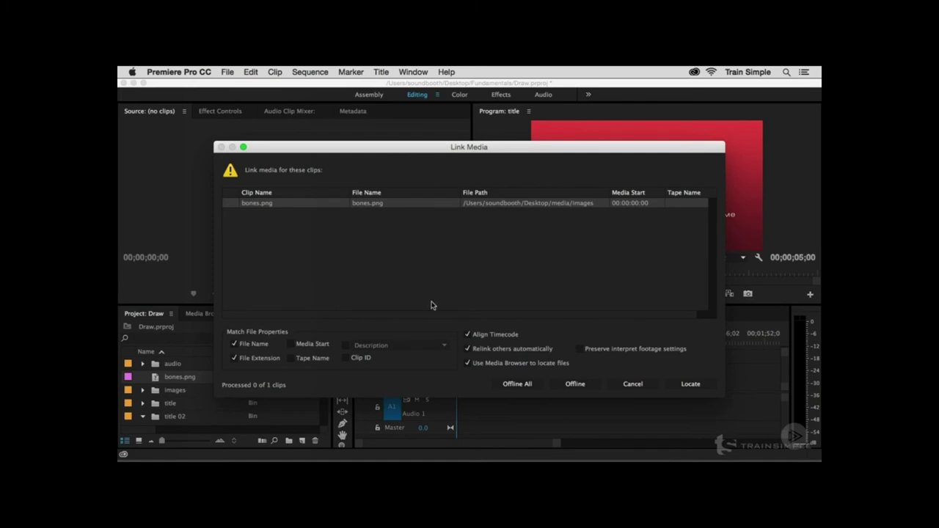
Search the ~media folder and relink bones.png to the found bones image.
{"action": "left_click", "coordinate": [677, 388]}
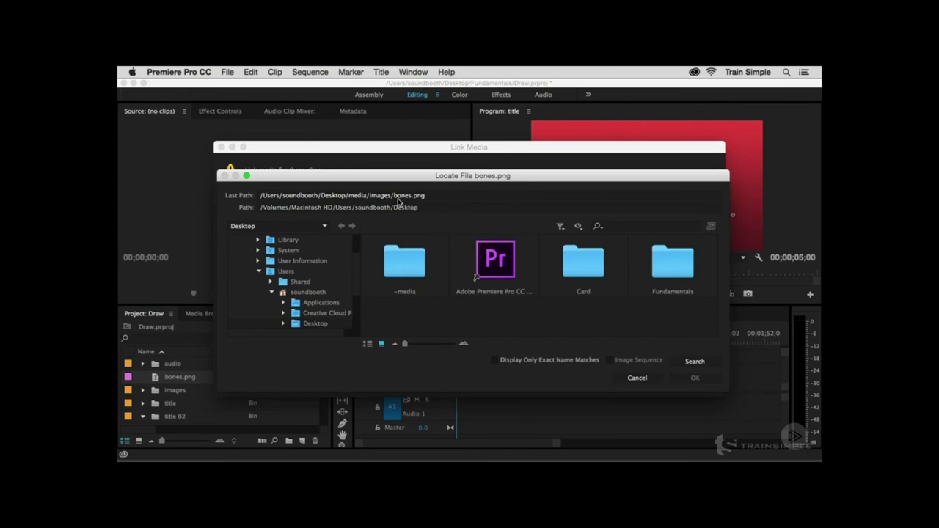
{"action": "scroll", "coordinate": [357, 276], "scroll_direction": "down", "scroll_amount": 3}
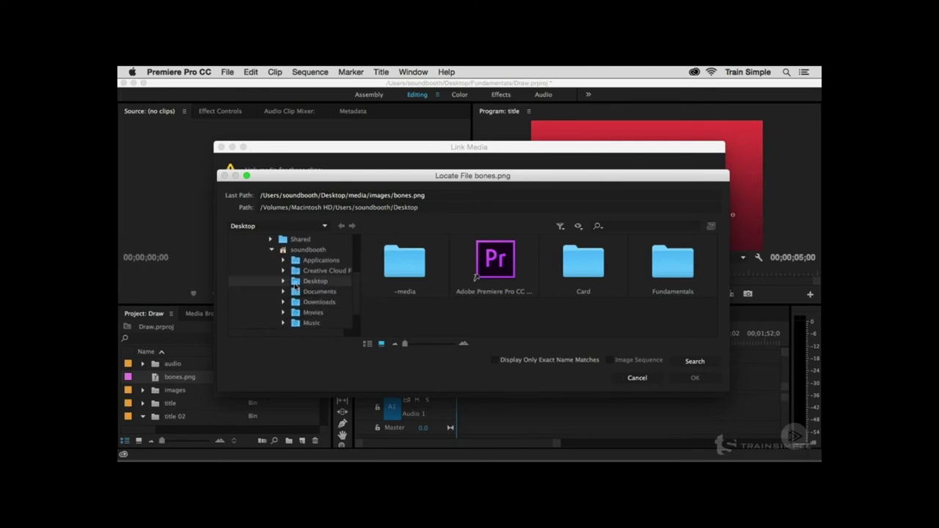
{"action": "double_click", "coordinate": [401, 267]}
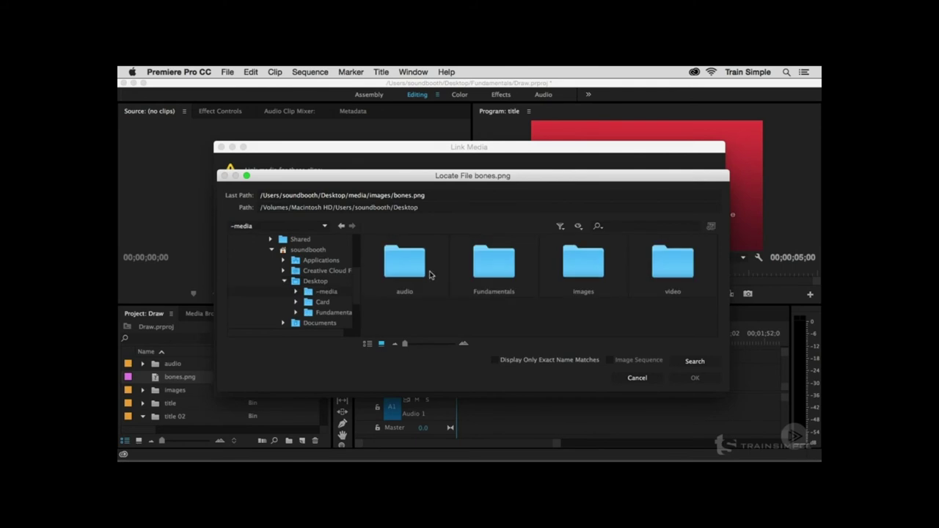
{"action": "left_click", "coordinate": [695, 362]}
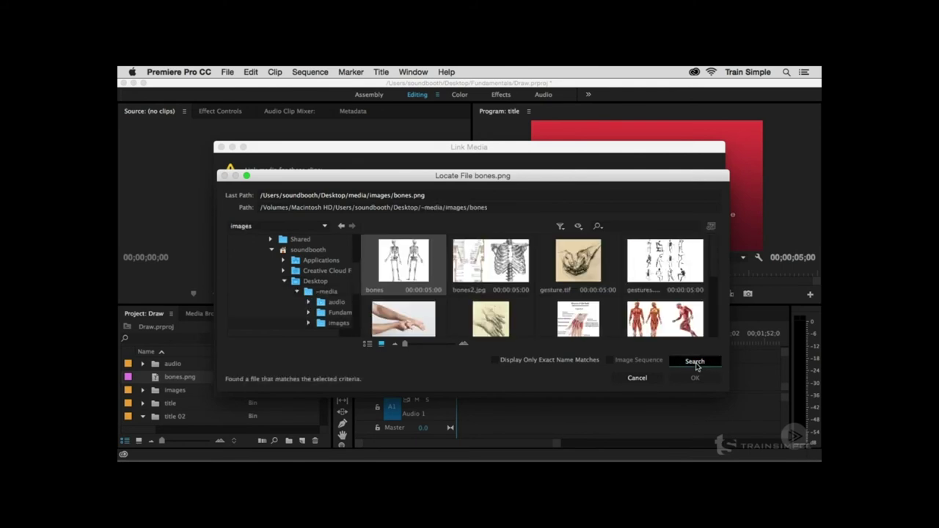
{"action": "left_click", "coordinate": [442, 284]}
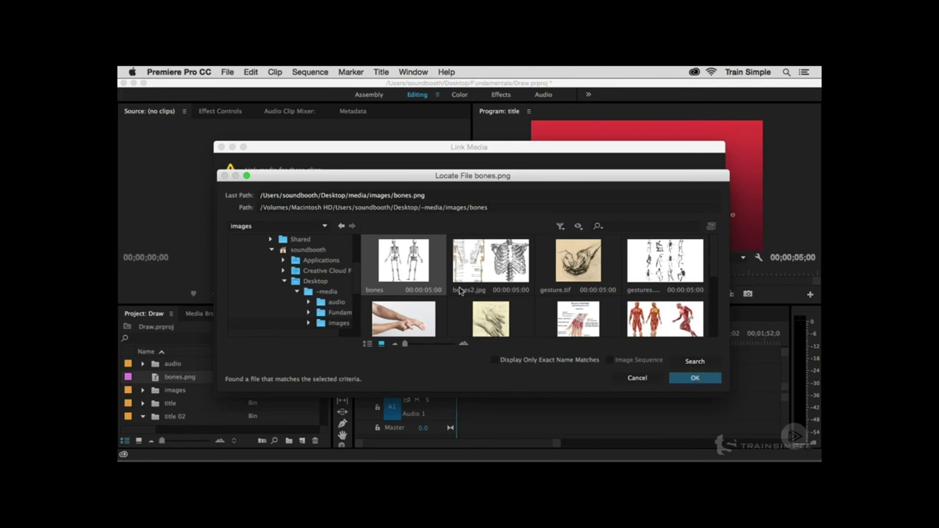
{"action": "left_click", "coordinate": [692, 379]}
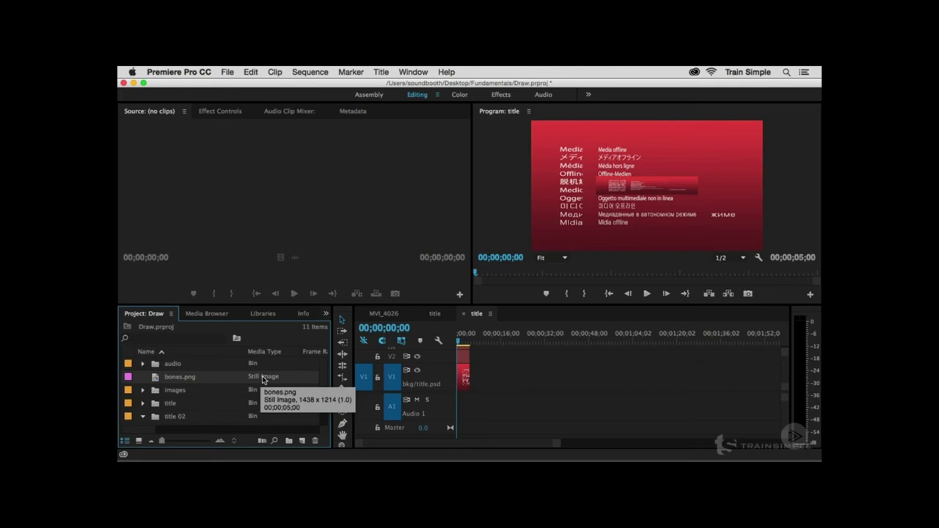
Browse the images and title 02 bins in the Project panel to find the title sequence.
{"action": "left_click", "coordinate": [174, 394]}
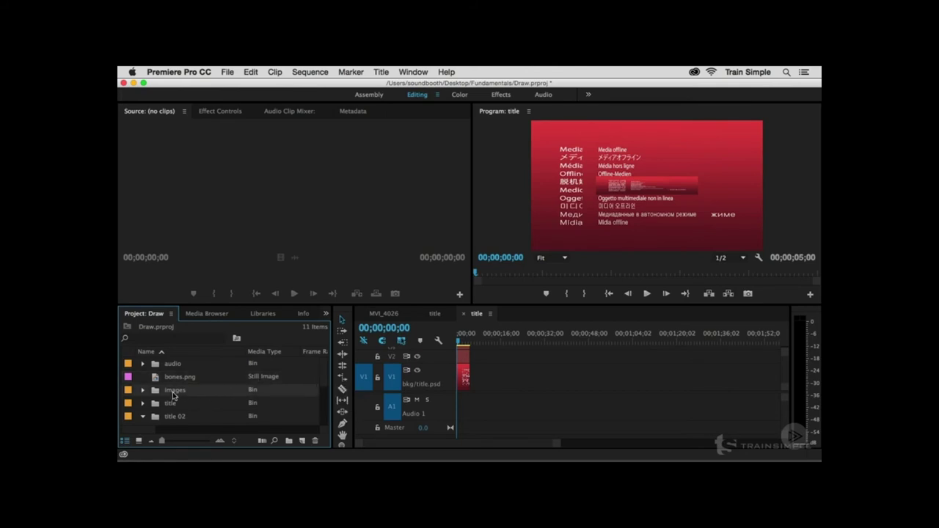
{"action": "right_click", "coordinate": [155, 394]}
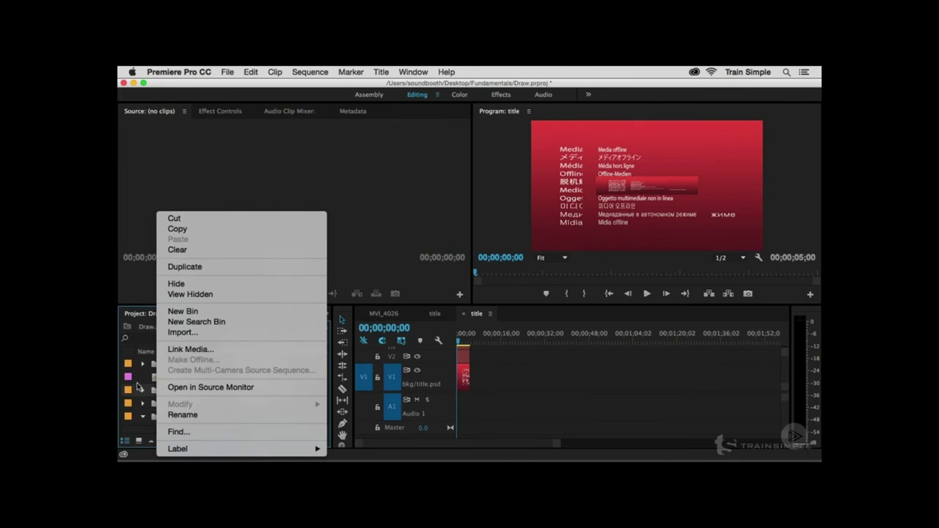
{"action": "left_click", "coordinate": [140, 384]}
{"action": "scroll", "coordinate": [143, 383], "scroll_direction": "down", "scroll_amount": 3}
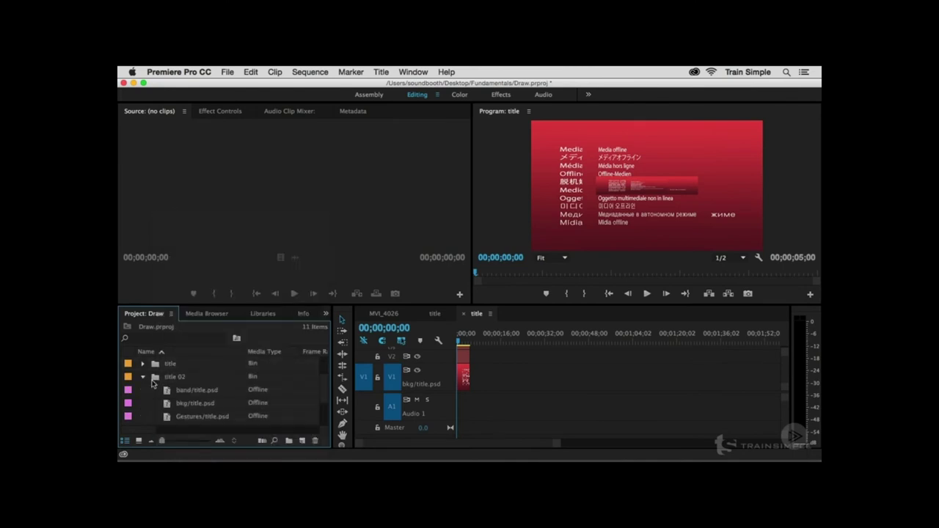
{"action": "left_click", "coordinate": [143, 378]}
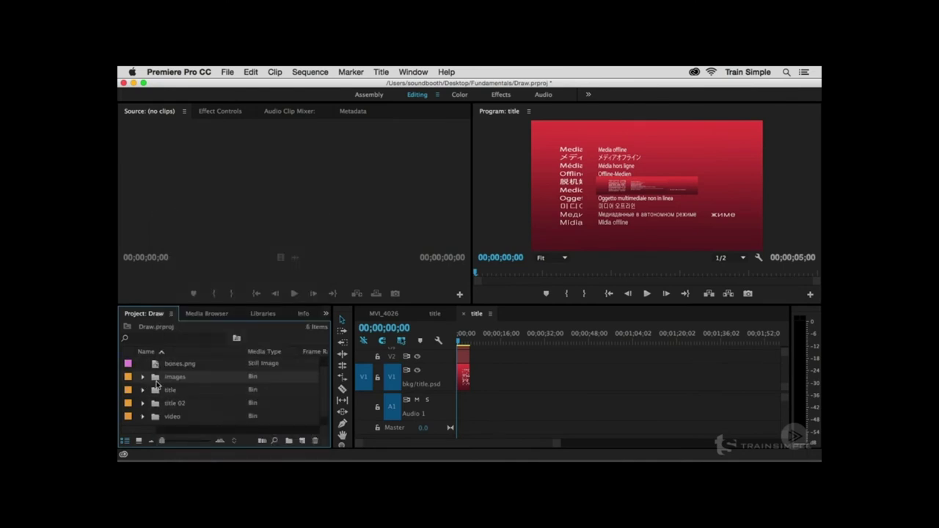
{"action": "left_click", "coordinate": [144, 404]}
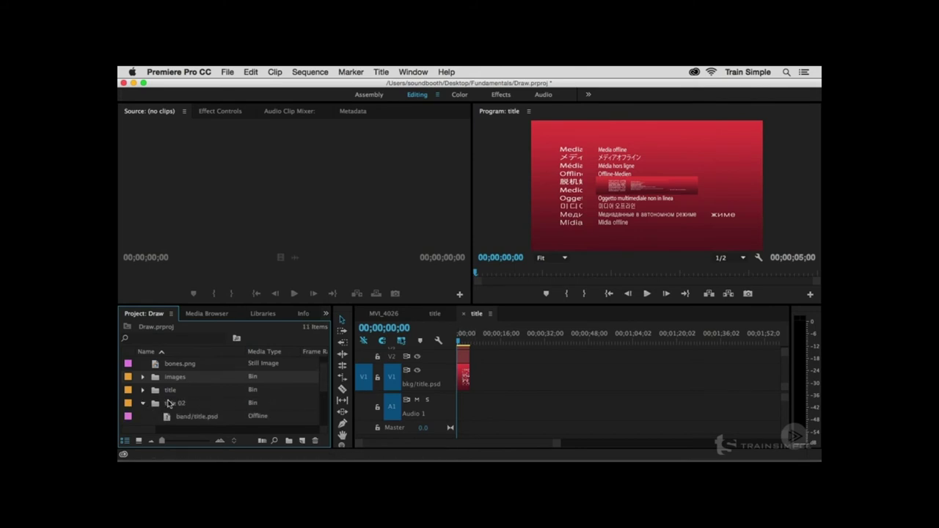
{"action": "scroll", "coordinate": [168, 403], "scroll_direction": "down", "scroll_amount": 1}
{"action": "scroll", "coordinate": [168, 411], "scroll_direction": "down", "scroll_amount": 2}
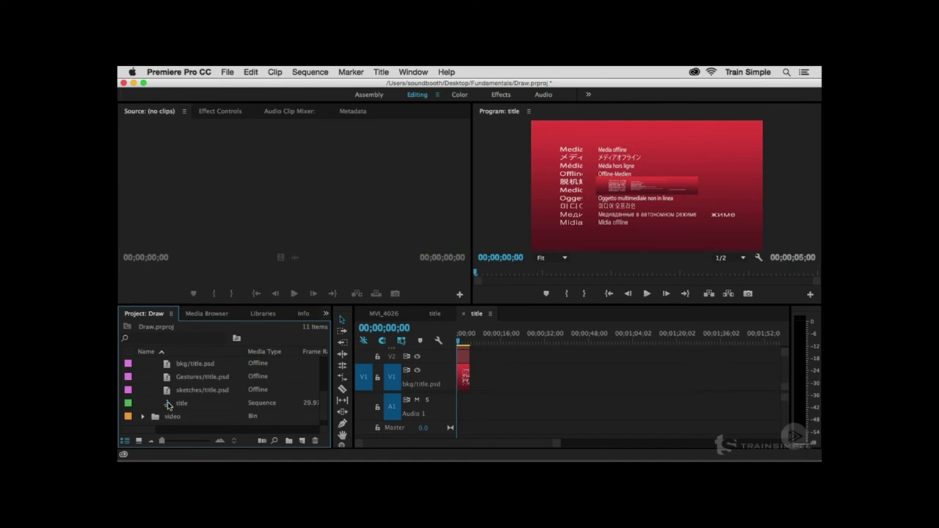
Relink the title sequence's offline title.psd clips to the file found in ~media.
{"action": "right_click", "coordinate": [168, 404]}
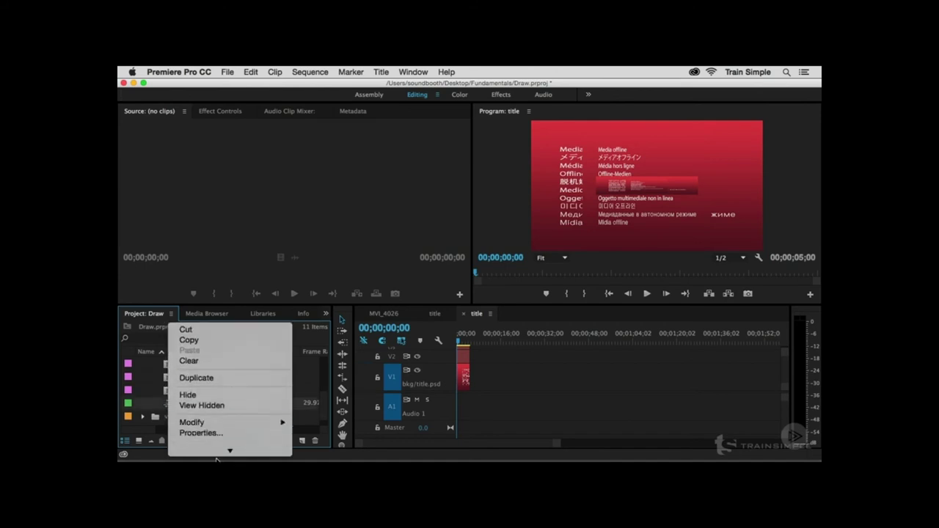
{"action": "left_click", "coordinate": [202, 434]}
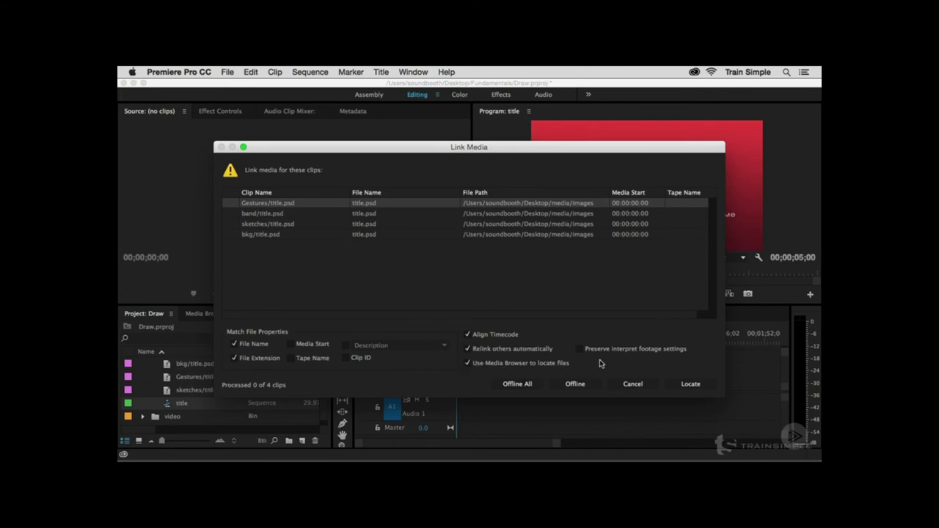
{"action": "left_click", "coordinate": [671, 385]}
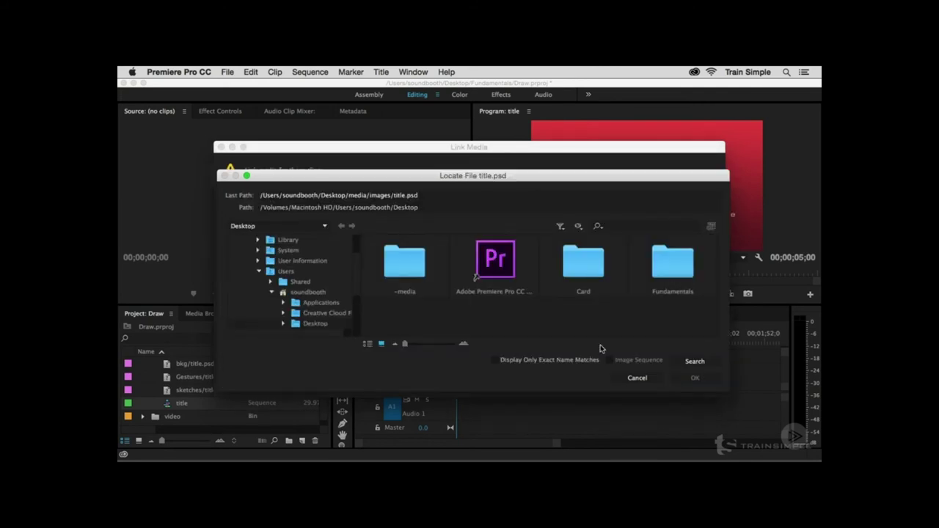
{"action": "left_click", "coordinate": [385, 272]}
{"action": "left_click", "coordinate": [686, 361]}
{"action": "left_click", "coordinate": [678, 378]}
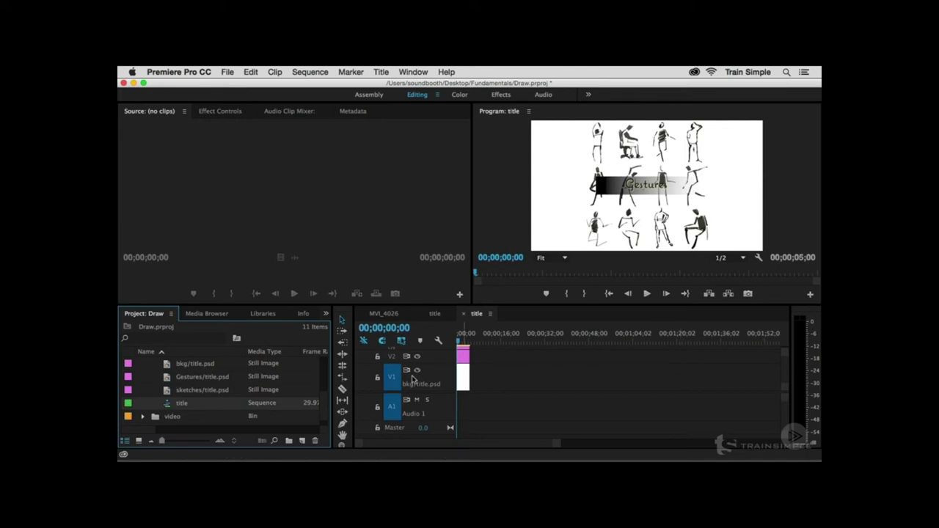
{"action": "left_click", "coordinate": [287, 400]}
Expand the images bin and open then dismiss the context menu for bones.png.
{"action": "scroll", "coordinate": [286, 400], "scroll_direction": "up", "scroll_amount": 5}
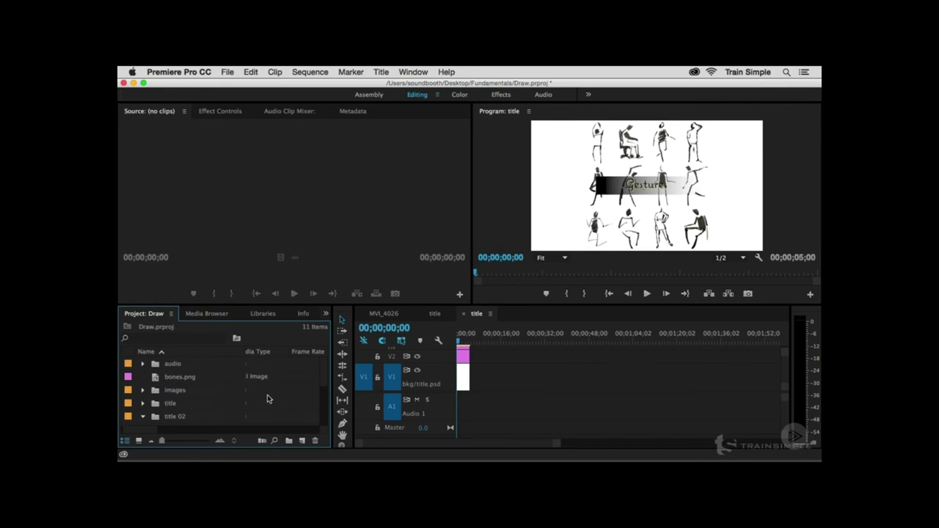
{"action": "left_click", "coordinate": [143, 391]}
{"action": "left_click", "coordinate": [167, 404]}
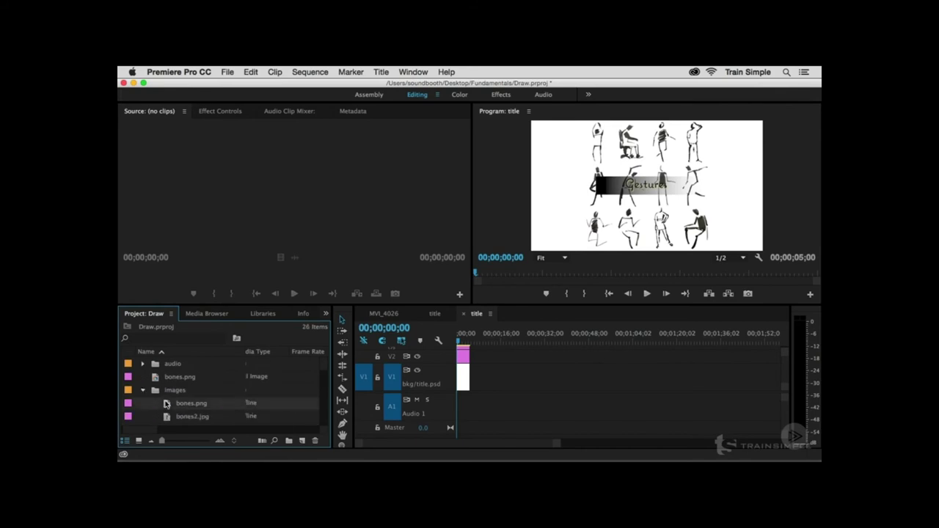
{"action": "right_click", "coordinate": [167, 404]}
{"action": "mouse_move", "coordinate": [213, 445]}
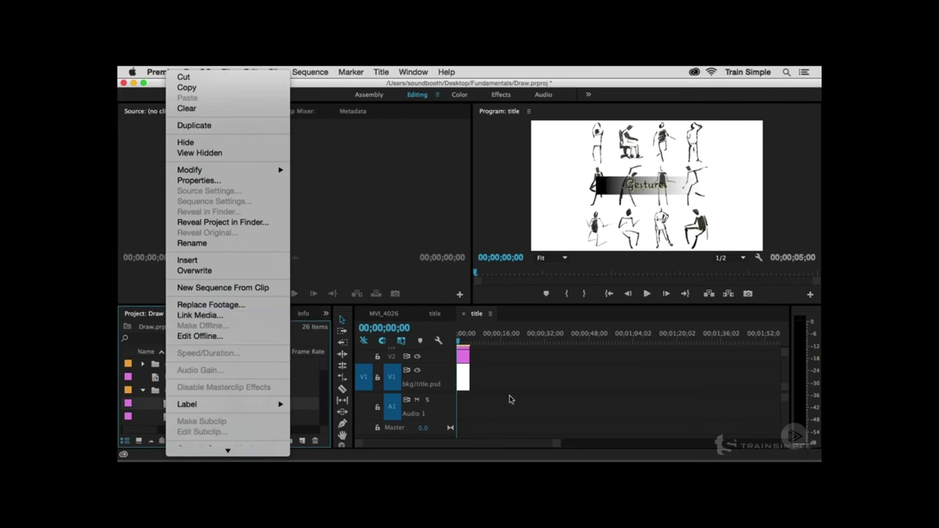
{"action": "left_click", "coordinate": [511, 400]}
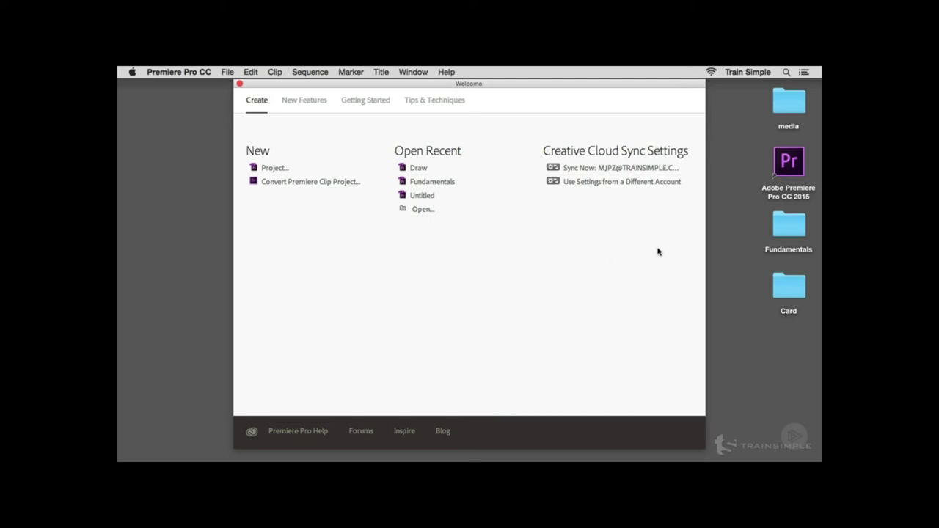
Drag Draw.prproj and Fundamentals.prproj from the Fundamentals folder to the Trash, then close the window.
{"action": "left_click", "coordinate": [782, 229]}
{"action": "double_click", "coordinate": [782, 230]}
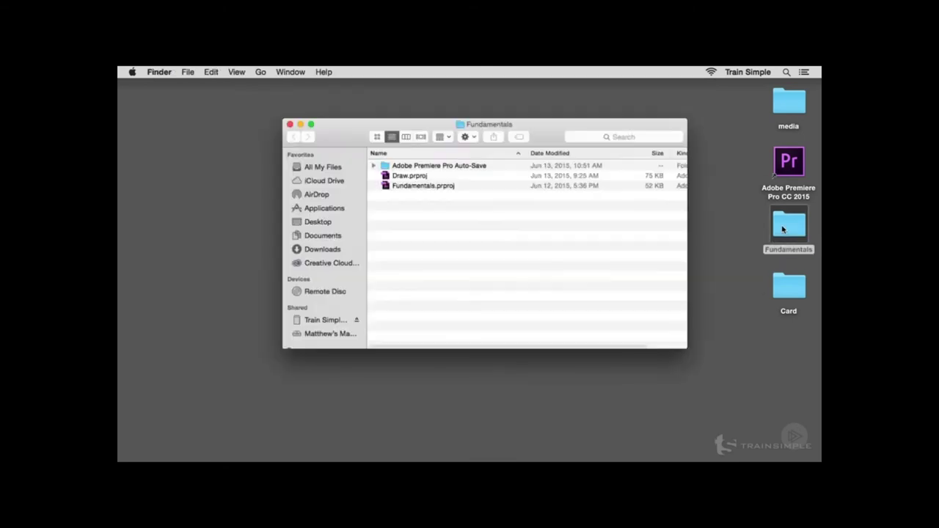
{"action": "left_click", "coordinate": [397, 190]}
{"action": "left_click", "coordinate": [373, 178], "text": "shift"}
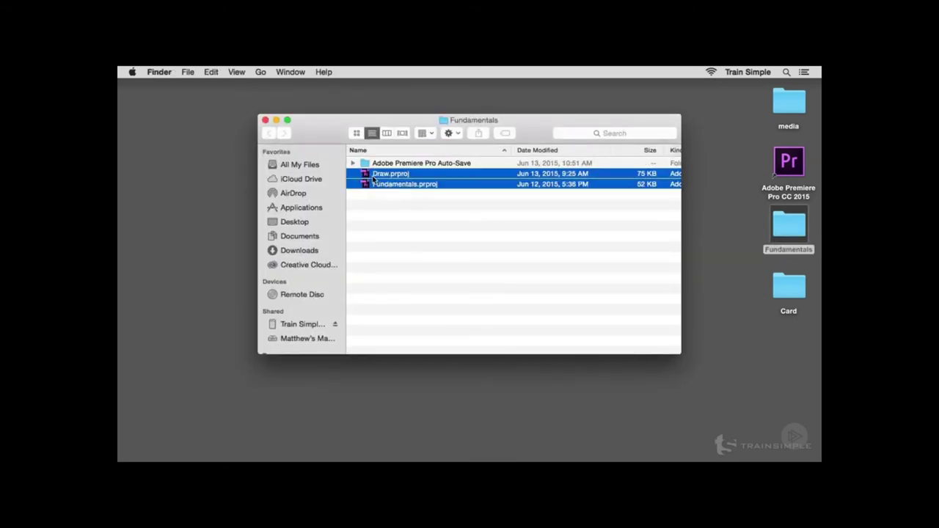
{"action": "mouse_move", "coordinate": [369, 177]}
{"action": "left_mouse_down"}
{"action": "mouse_move", "coordinate": [463, 255]}
{"action": "mouse_move", "coordinate": [664, 460]}
{"action": "mouse_move", "coordinate": [615, 441]}
{"action": "left_mouse_up"}
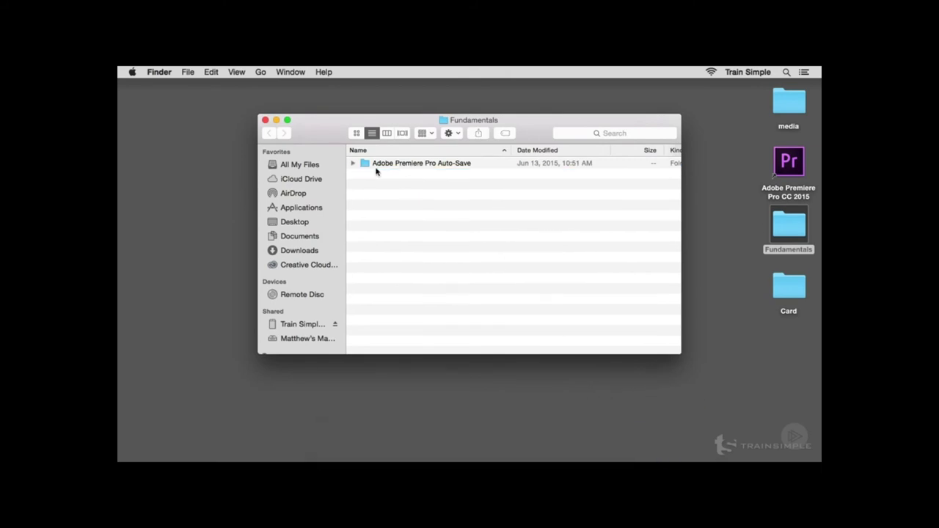
{"action": "left_click", "coordinate": [265, 120]}
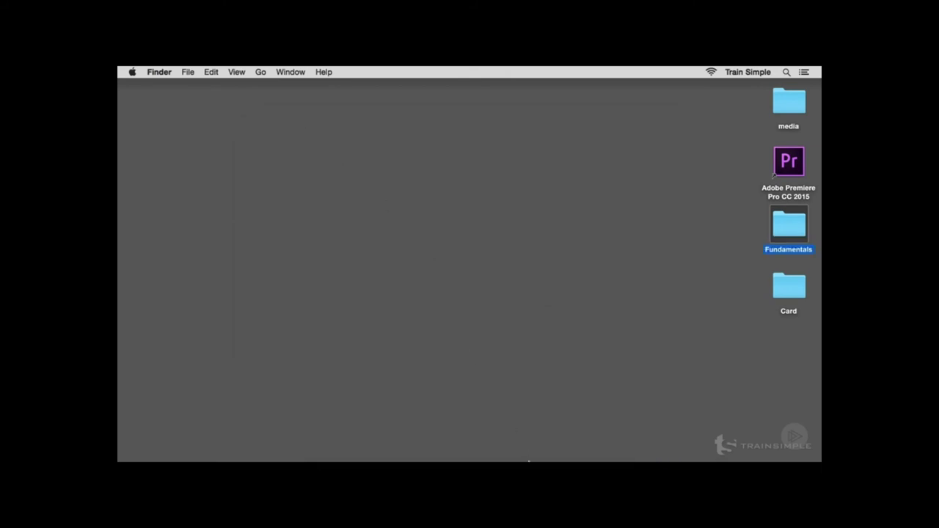
Create the project 'Learning to Draw' using the Mercury Playback Engine GPU Acceleration renderer.
{"action": "left_click", "coordinate": [523, 441]}
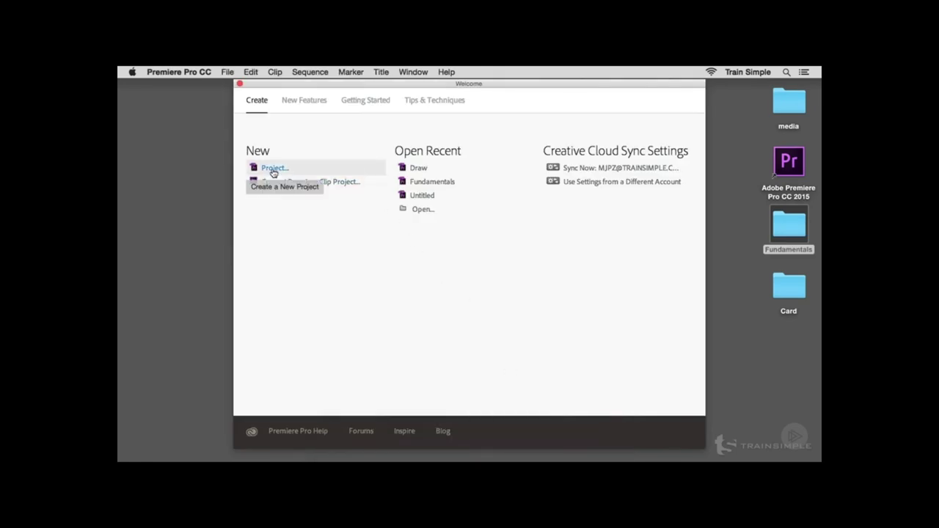
{"action": "left_click", "coordinate": [273, 170]}
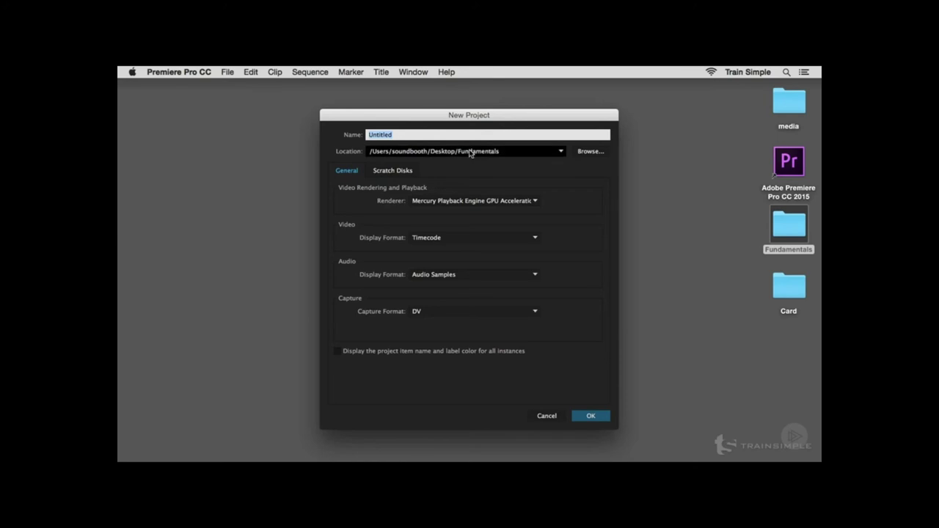
{"action": "type", "text": "Learning to Draw"}
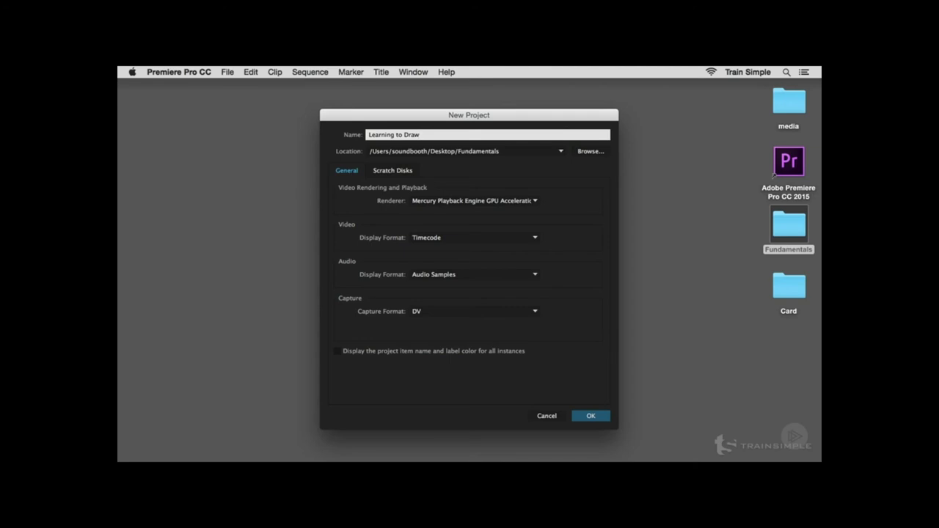
{"action": "left_click", "coordinate": [536, 202]}
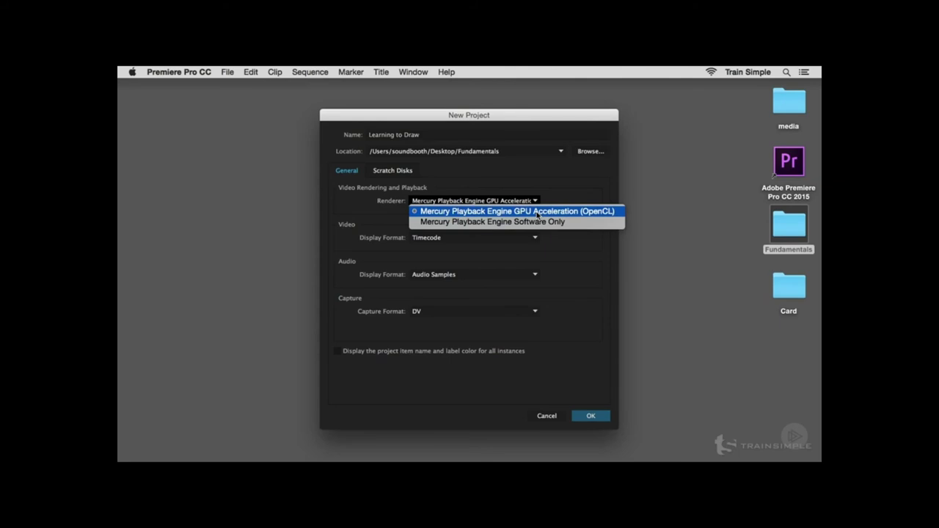
{"action": "left_click", "coordinate": [538, 212]}
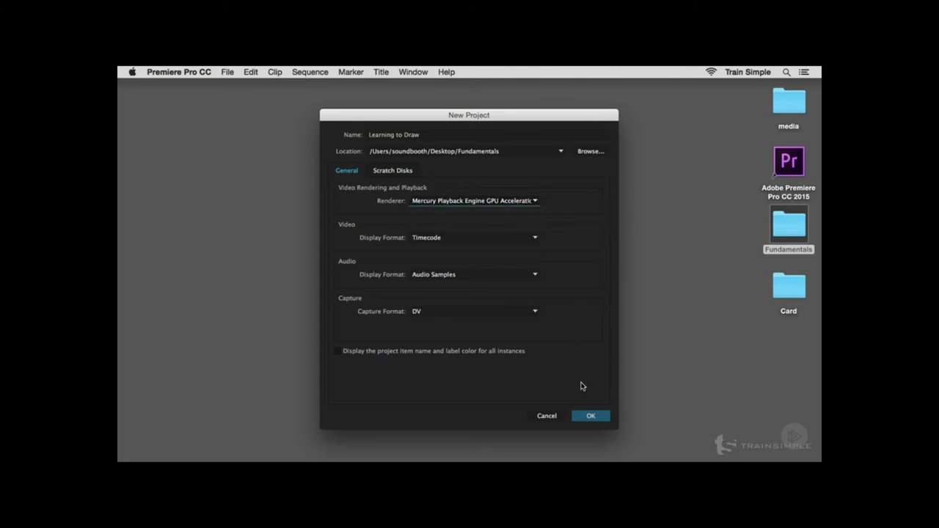
{"action": "left_click", "coordinate": [590, 416]}
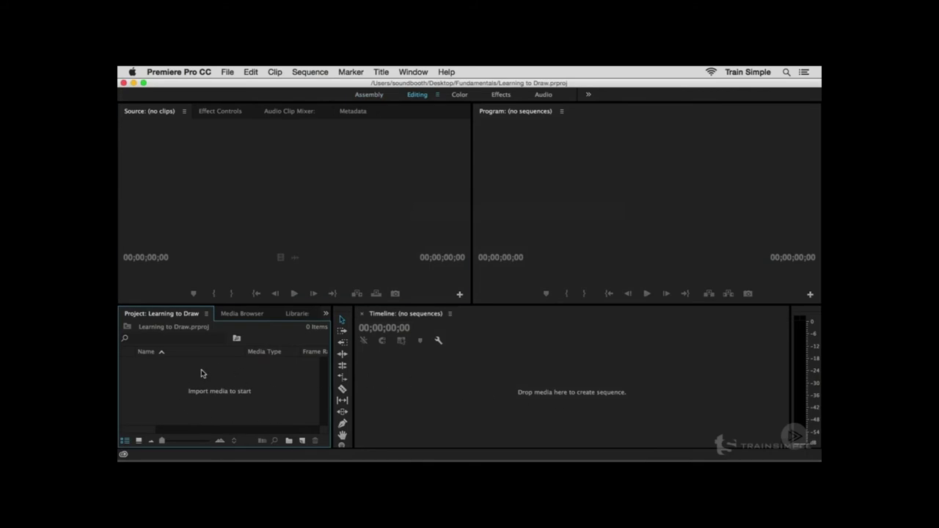
Import the audio, images and video folders from Desktop/media, bringing title.psd in as merged layers.
{"action": "left_click", "coordinate": [227, 72]}
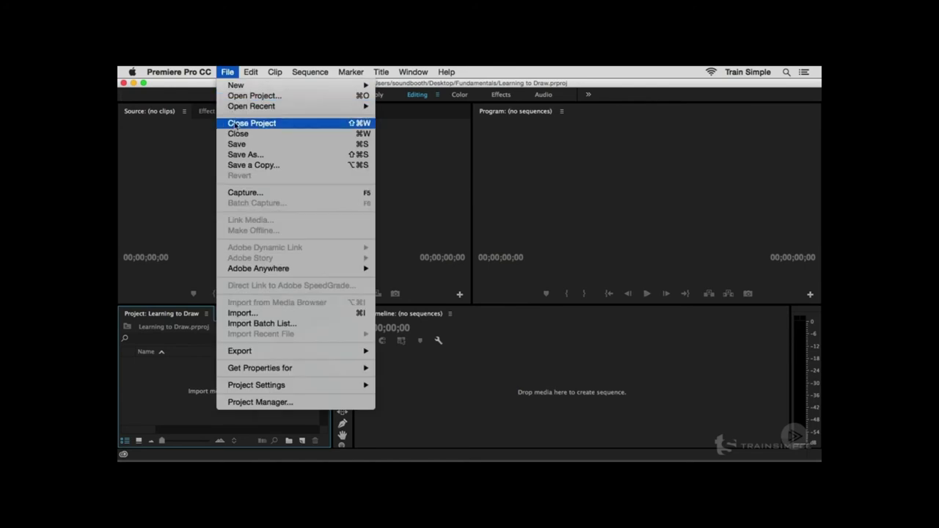
{"action": "left_click", "coordinate": [252, 314]}
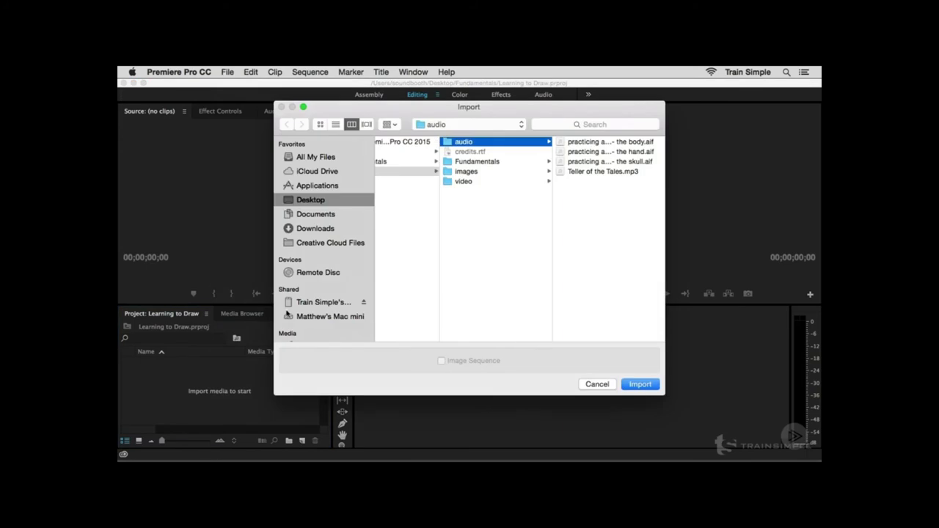
{"action": "scroll", "coordinate": [414, 196], "scroll_direction": "left", "scroll_amount": 3}
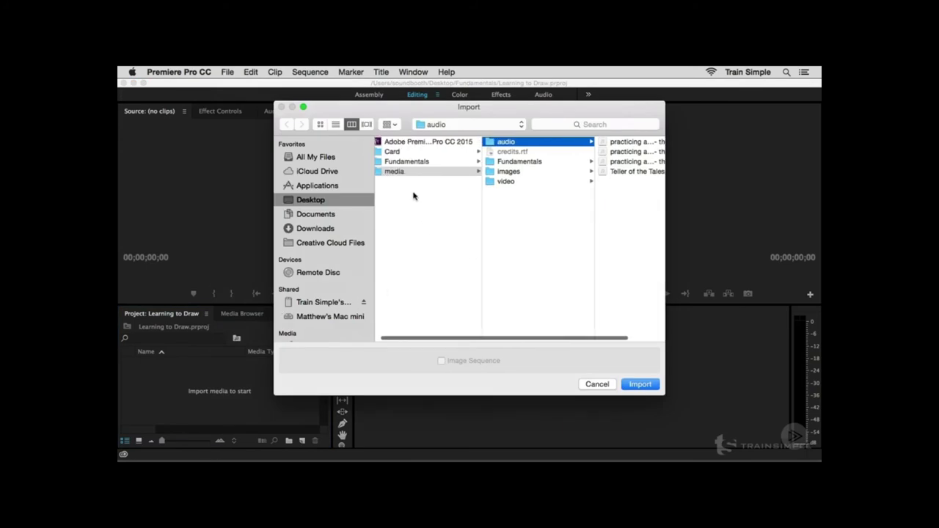
{"action": "left_click", "coordinate": [397, 171]}
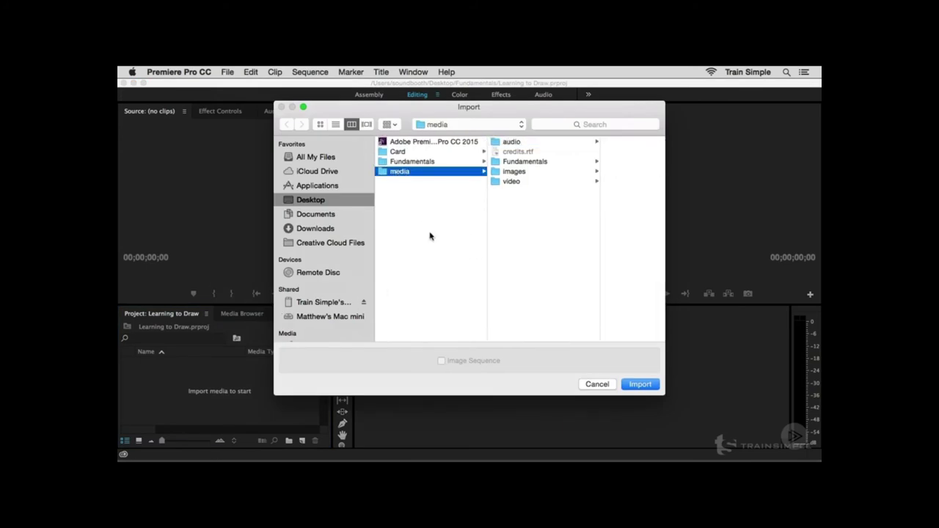
{"action": "left_click", "coordinate": [501, 185]}
{"action": "left_click", "coordinate": [477, 173], "text": "super"}
{"action": "left_click", "coordinate": [476, 144], "text": "super"}
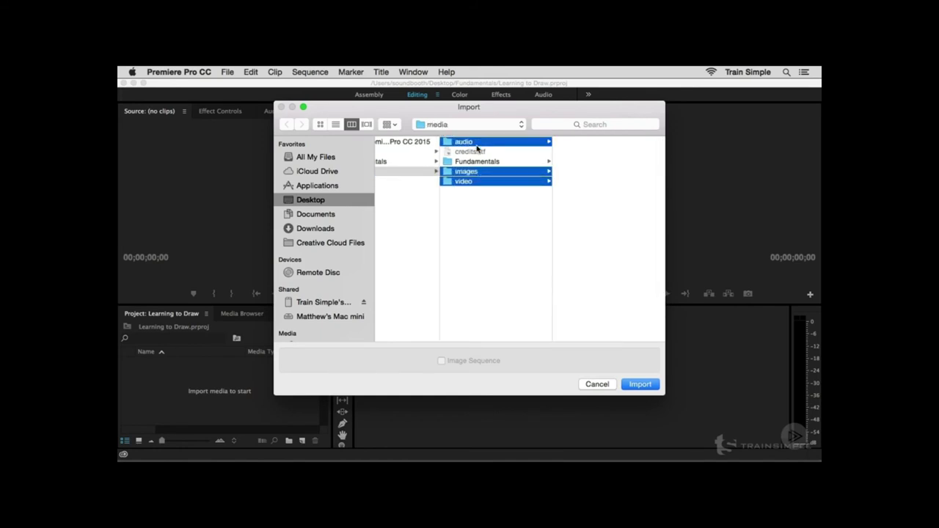
{"action": "left_click", "coordinate": [641, 384]}
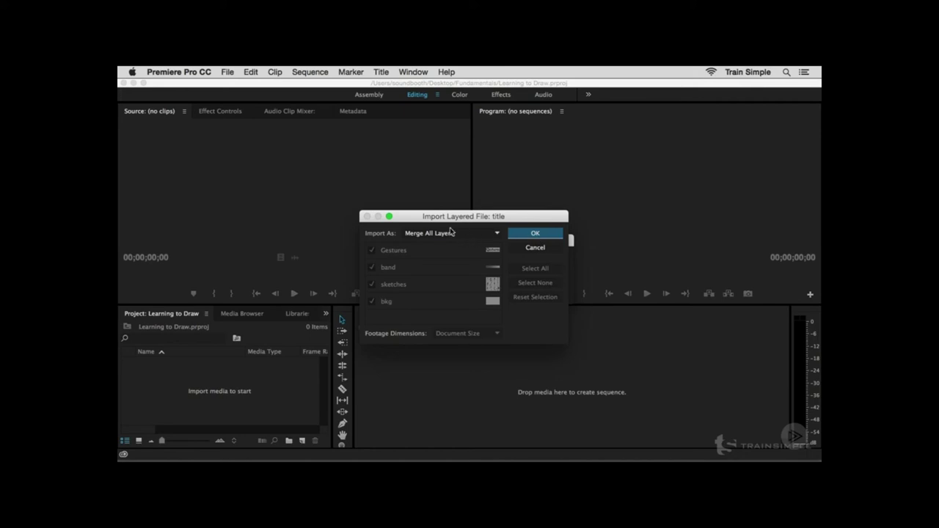
{"action": "left_click", "coordinate": [519, 237]}
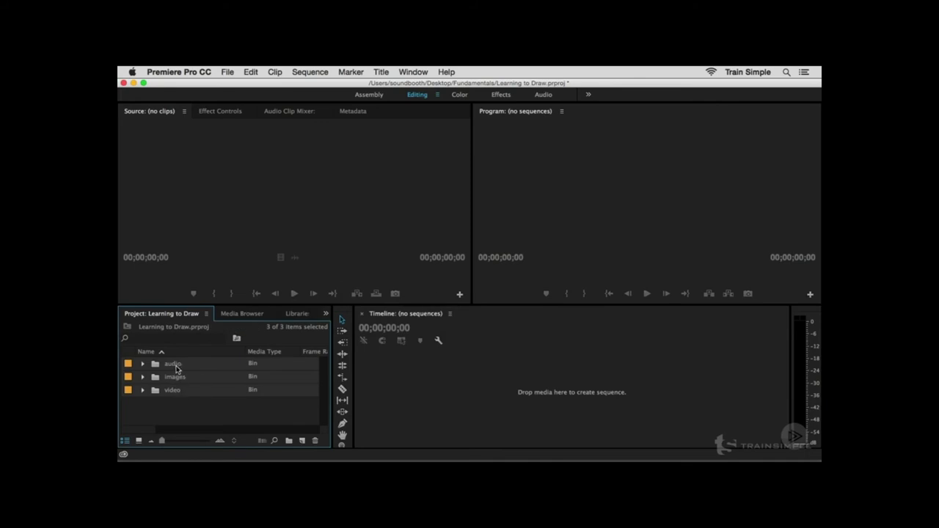
Expand the video bin and load MVI_4028.MOV into the Source Monitor.
{"action": "left_click", "coordinate": [142, 390]}
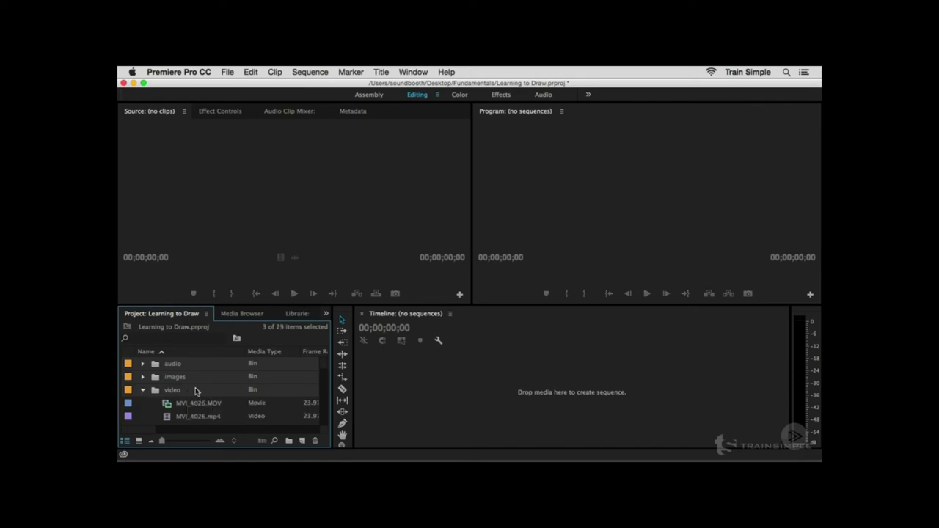
{"action": "scroll", "coordinate": [195, 388], "scroll_direction": "down", "scroll_amount": 3}
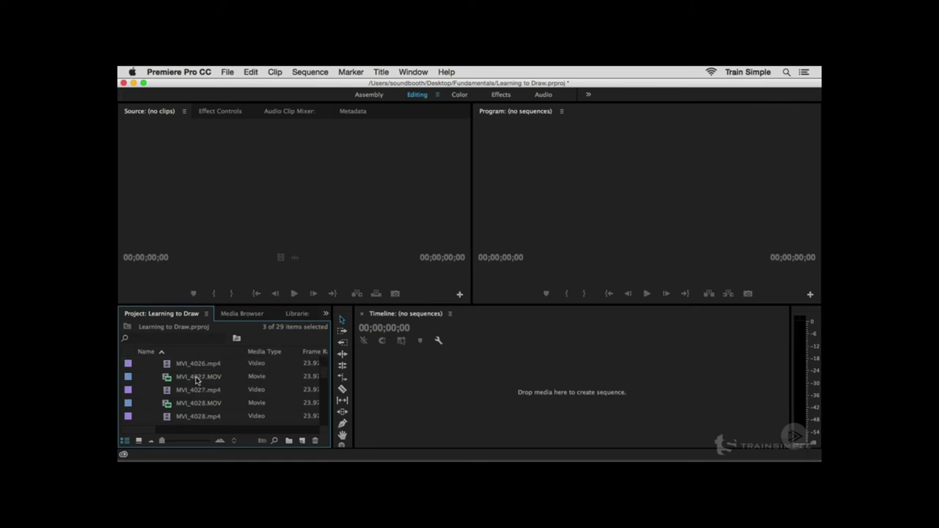
{"action": "scroll", "coordinate": [196, 379], "scroll_direction": "up", "scroll_amount": 1}
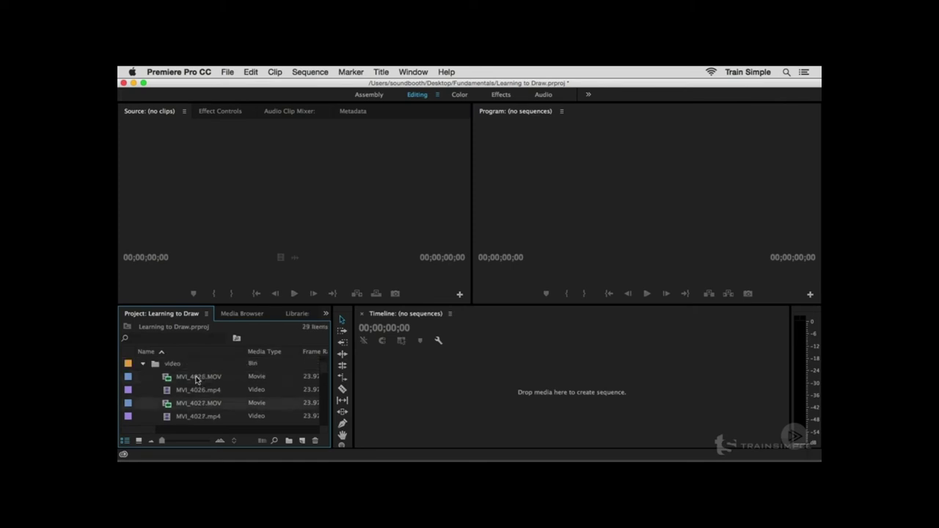
{"action": "scroll", "coordinate": [174, 406], "scroll_direction": "down", "scroll_amount": 2}
{"action": "double_click", "coordinate": [168, 405]}
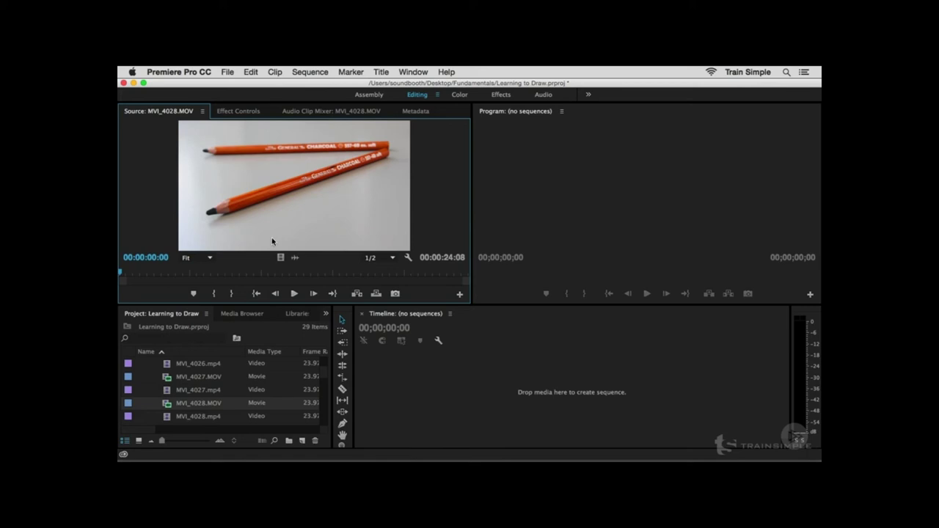
Preview the pencil clip by playing and stopping it, stepping one frame, and scrubbing forward.
{"action": "left_click", "coordinate": [294, 294]}
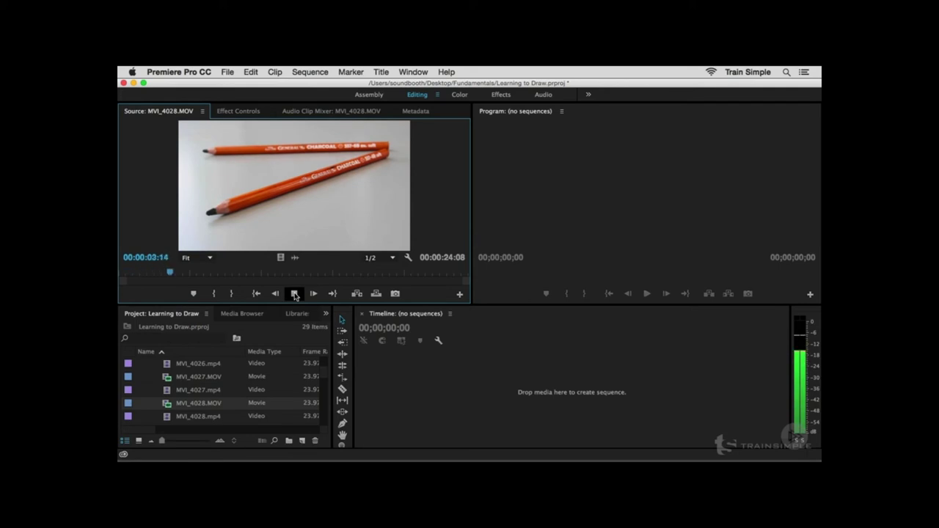
{"action": "left_click", "coordinate": [295, 293]}
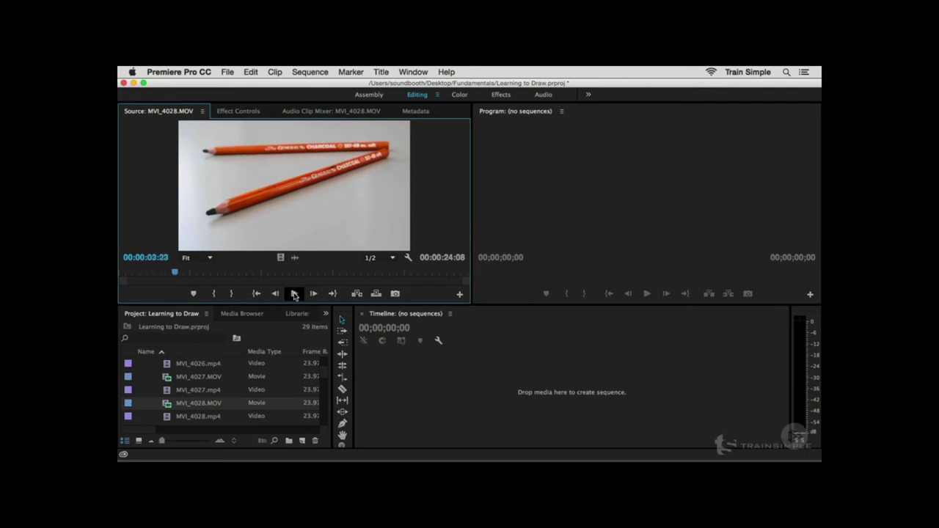
{"action": "left_click", "coordinate": [294, 294]}
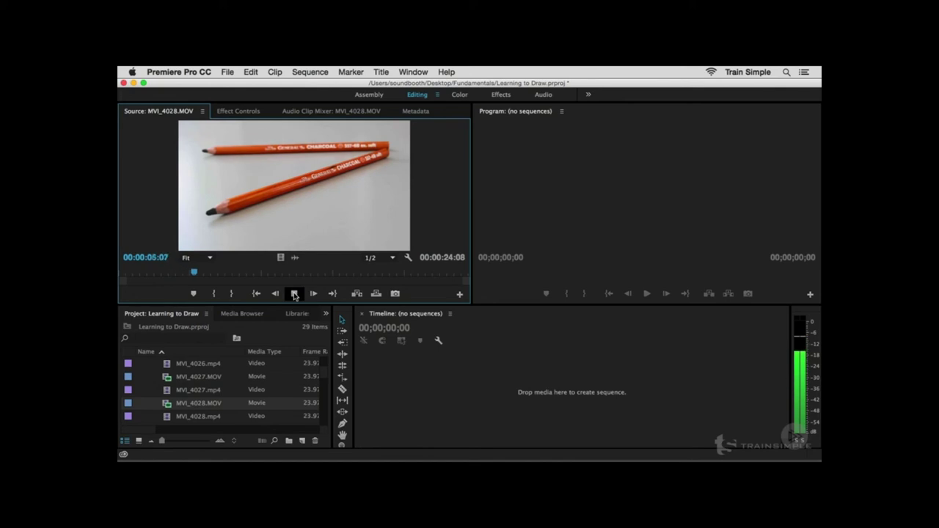
{"action": "left_click", "coordinate": [294, 293]}
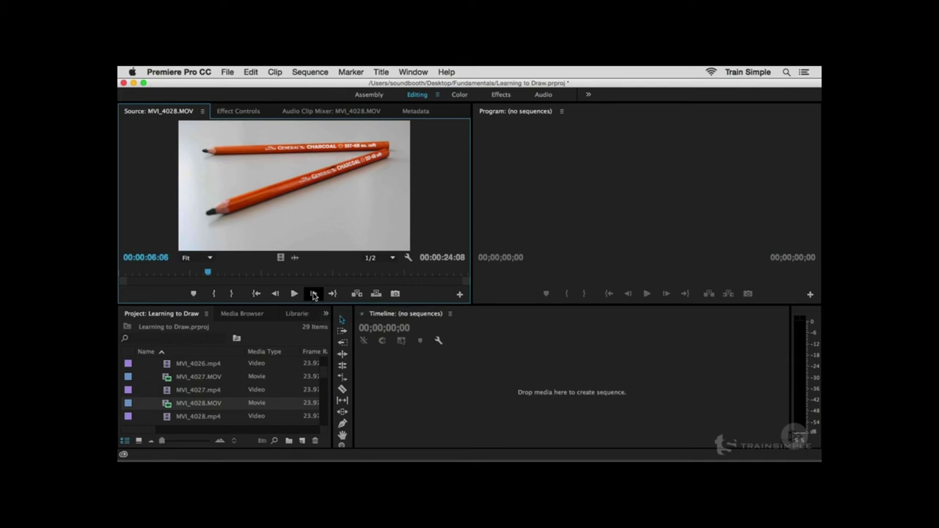
{"action": "left_click", "coordinate": [314, 293]}
{"action": "left_click_drag", "start_coordinate": [209, 276], "coordinate": [236, 274]}
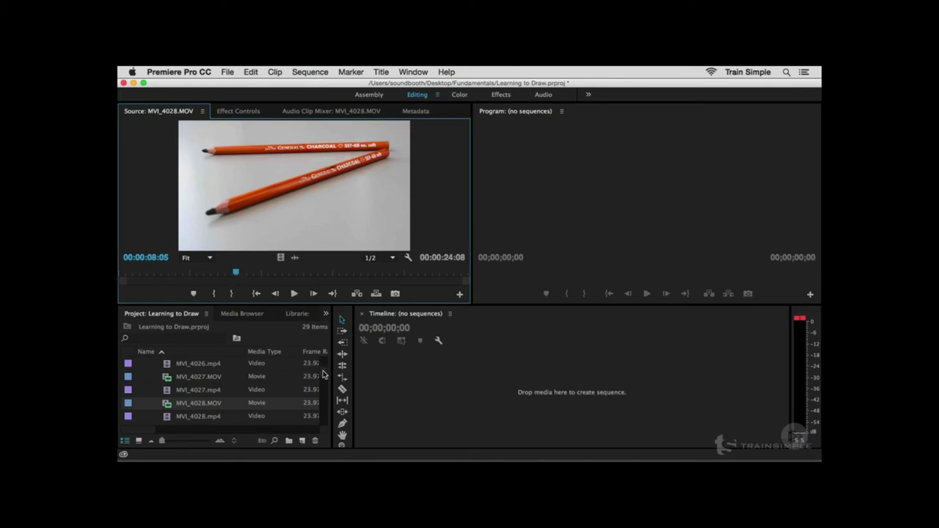
Load MVI_4051.mp4 into the Source Monitor and scrub through the hand-drawing clip.
{"action": "scroll", "coordinate": [322, 378], "scroll_direction": "down", "scroll_amount": 3}
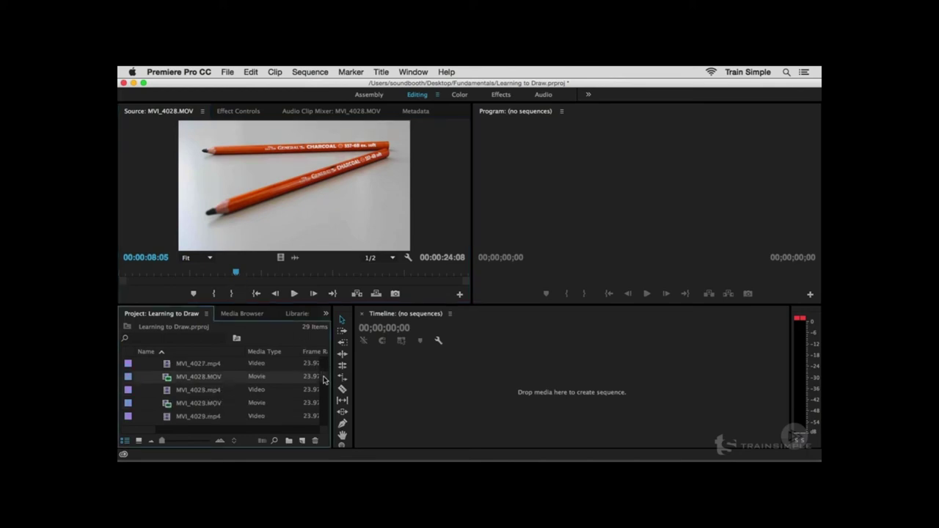
{"action": "scroll", "coordinate": [323, 387], "scroll_direction": "down", "scroll_amount": 4}
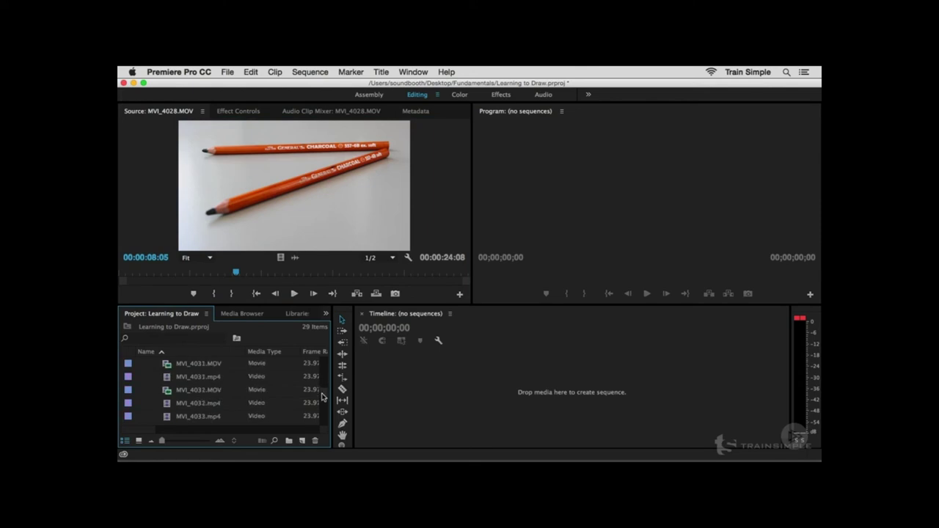
{"action": "scroll", "coordinate": [321, 398], "scroll_direction": "down", "scroll_amount": 8}
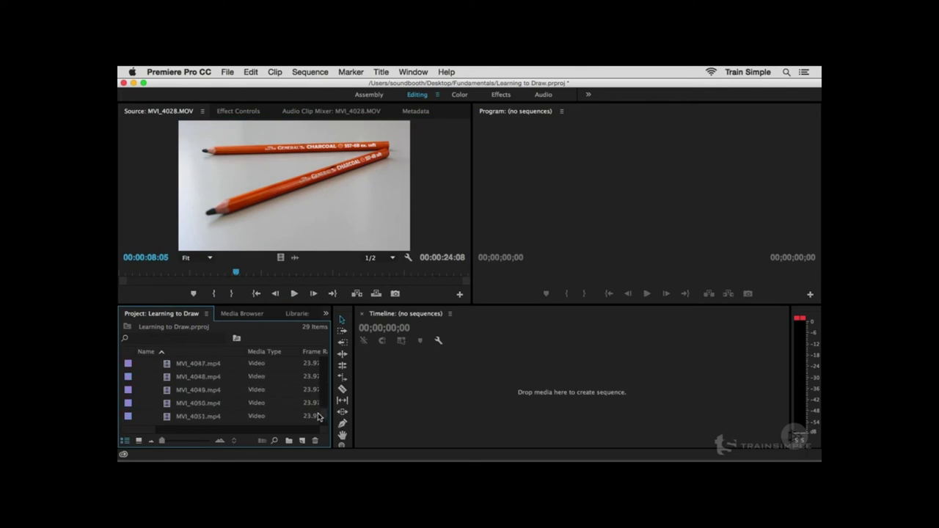
{"action": "double_click", "coordinate": [171, 418]}
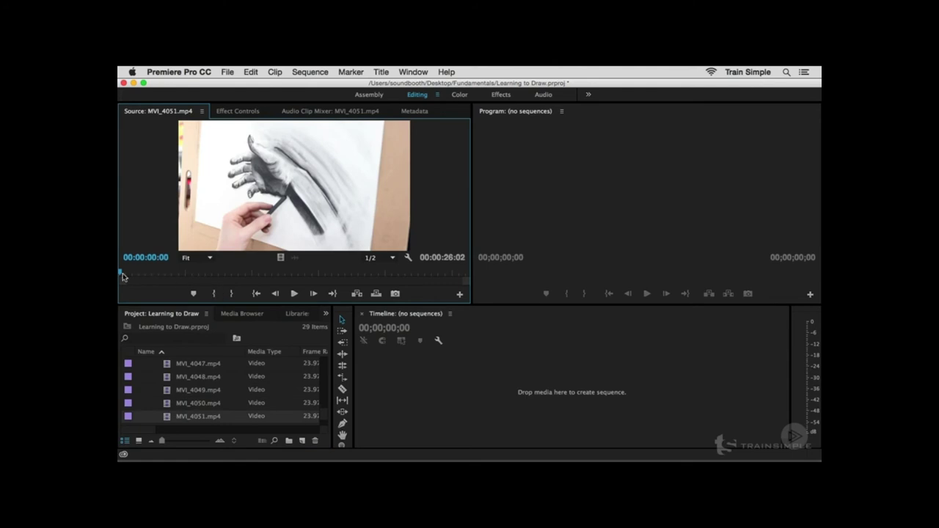
{"action": "mouse_move", "coordinate": [122, 274]}
{"action": "left_mouse_down"}
{"action": "mouse_move", "coordinate": [353, 275]}
{"action": "mouse_move", "coordinate": [126, 274]}
{"action": "left_mouse_up"}
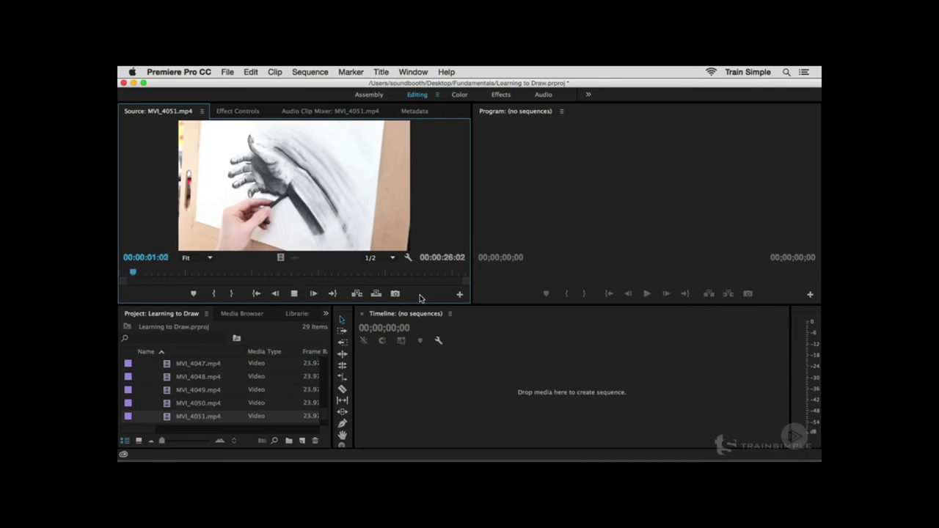
Stop playback and step the clip a few frames forward and back with the arrow keys.
{"action": "key", "text": "space"}
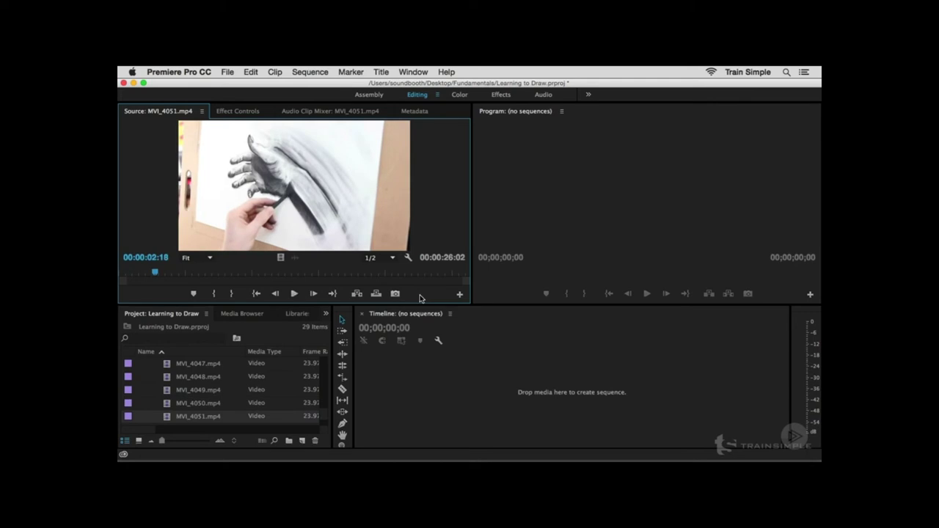
{"action": "key", "text": "Right"}
{"action": "key", "text": "Right"}
{"action": "key", "text": "Right"}
{"action": "key", "text": "Right"}
{"action": "key", "text": "Right"}
{"action": "key", "text": "Right"}
{"action": "key", "text": "Right"}
{"action": "key", "text": "Right"}
{"action": "key", "text": "Right"}
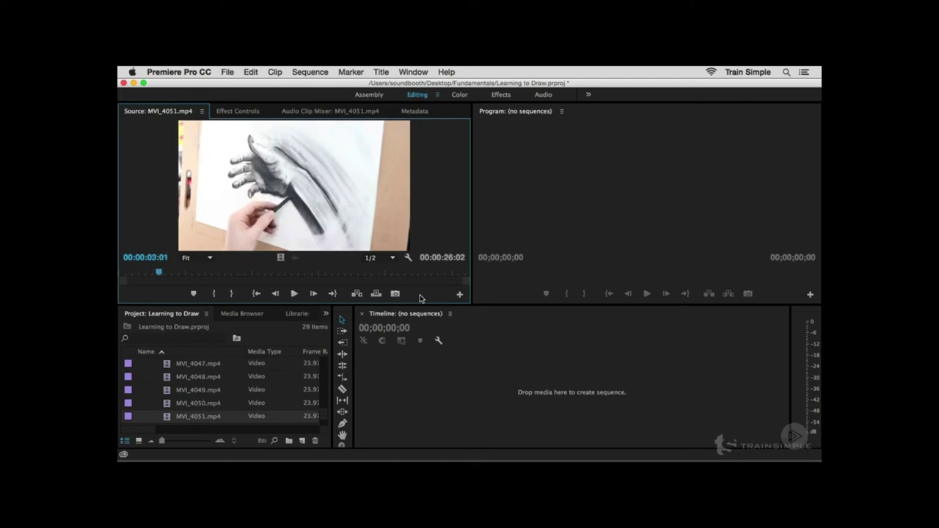
{"action": "key", "text": "Right"}
{"action": "key", "text": "Right"}
{"action": "key", "text": "Right"}
{"action": "key", "text": "Left"}
{"action": "key", "text": "Left"}
{"action": "key", "text": "Left"}
{"action": "key", "text": "Left"}
{"action": "key", "text": "Left"}
{"action": "key", "text": "Left"}
{"action": "key", "text": "Left"}
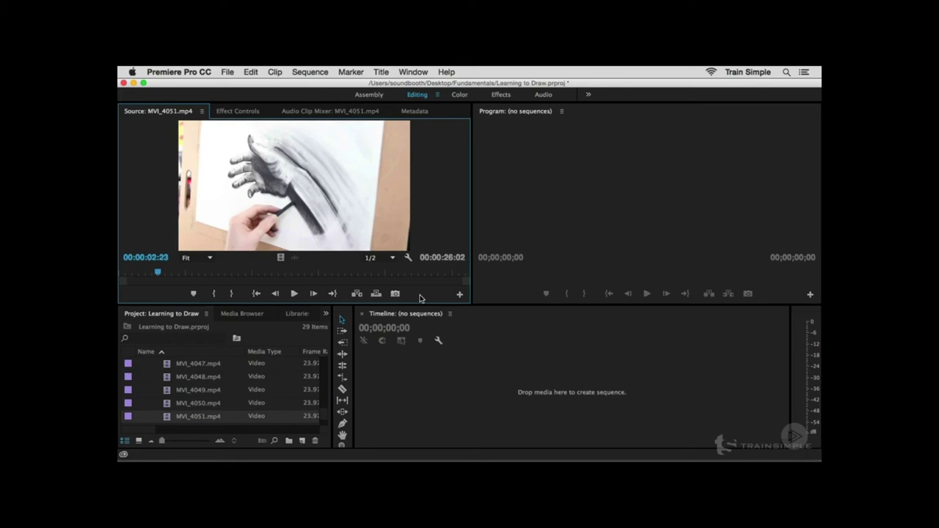
Play the clip faster with L, then shuttle backward with repeated J presses to 00:00:00:00.
{"action": "key", "text": "space"}
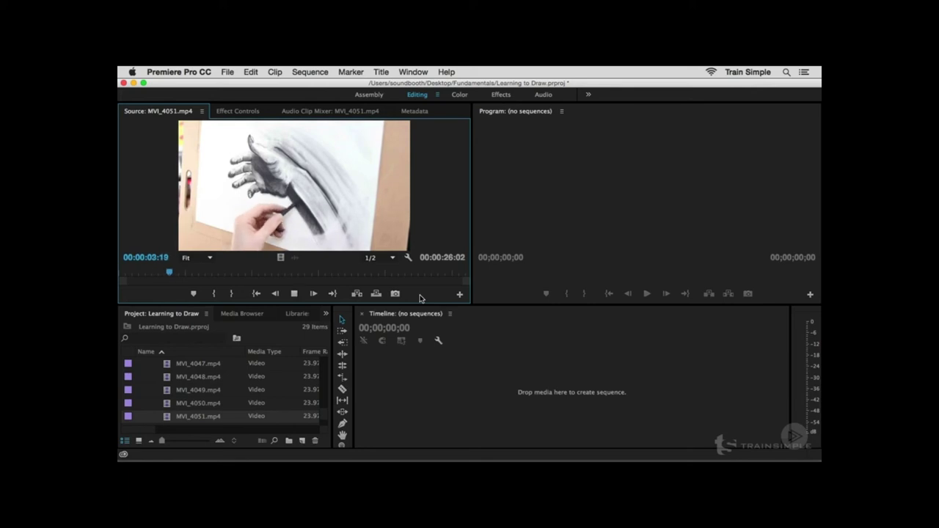
{"action": "key", "text": "l"}
{"action": "key", "text": "l"}
{"action": "key", "text": "l"}
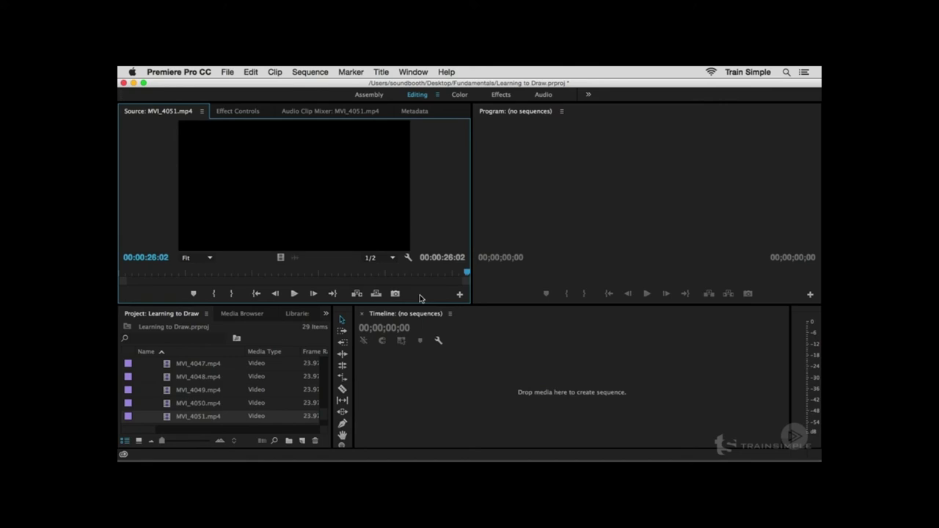
{"action": "key", "text": "j"}
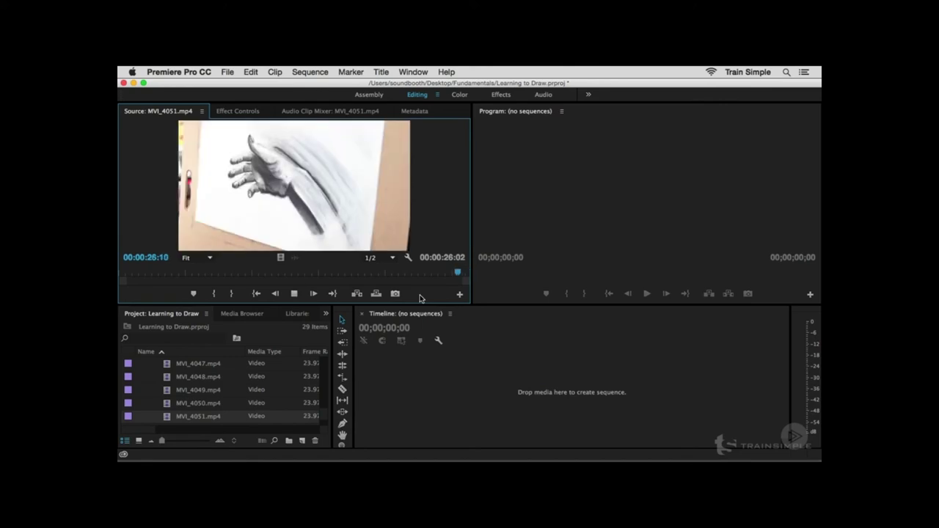
{"action": "key", "text": "j"}
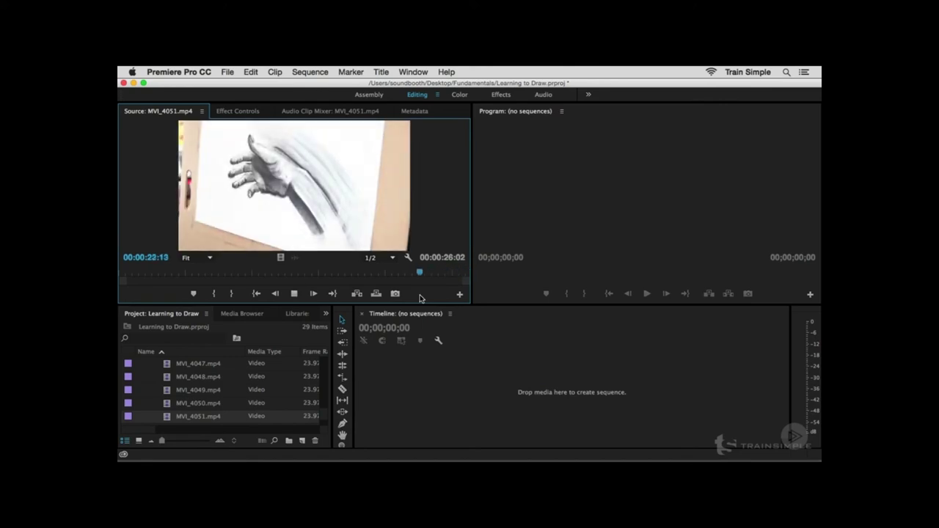
{"action": "key", "text": "j"}
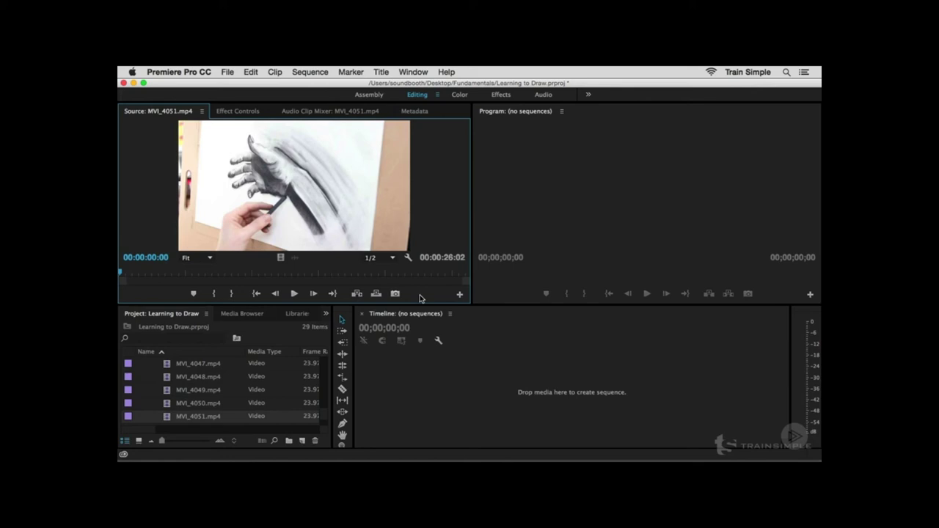
{"action": "key", "text": "space"}
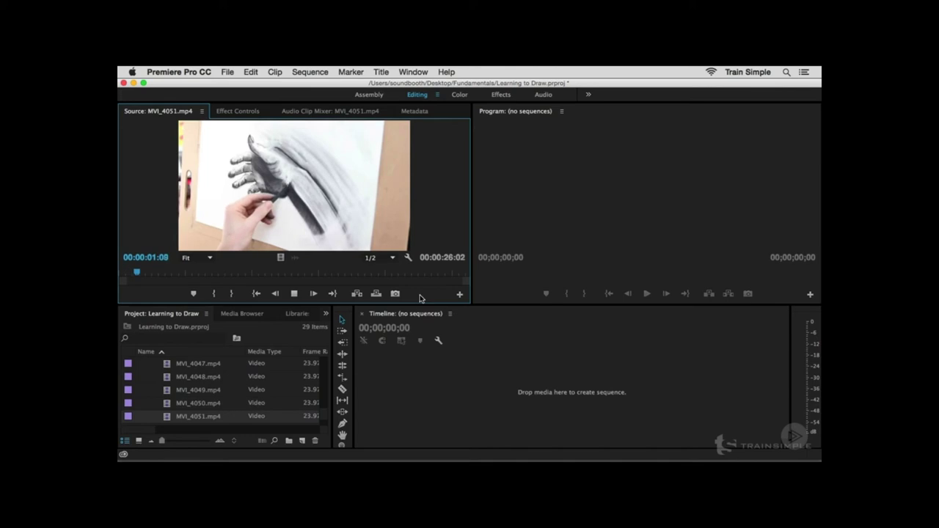
{"action": "key", "text": "space"}
{"action": "key", "text": "j"}
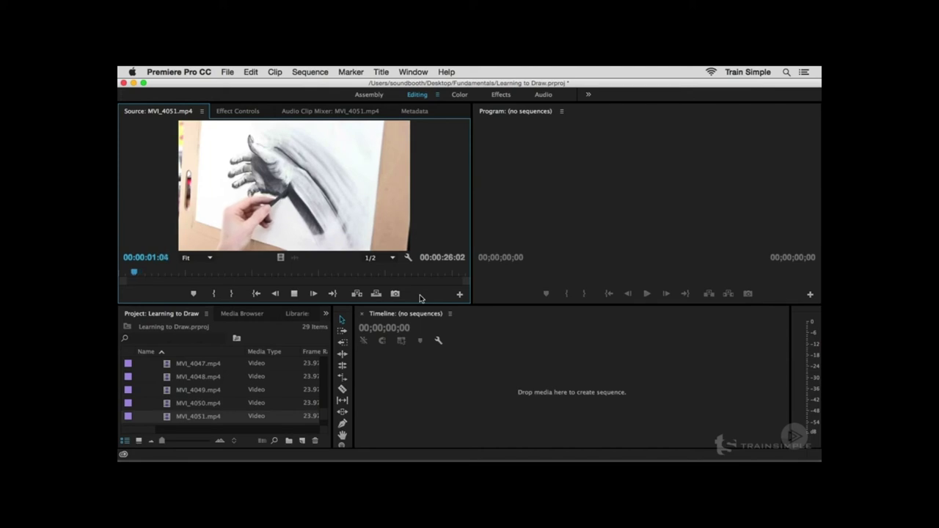
{"action": "key", "text": "k"}
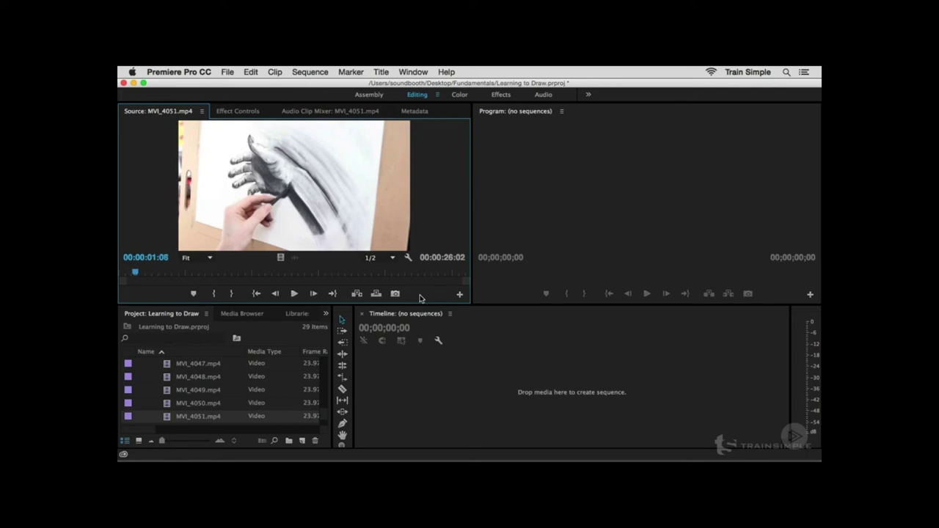
{"action": "key", "text": "j"}
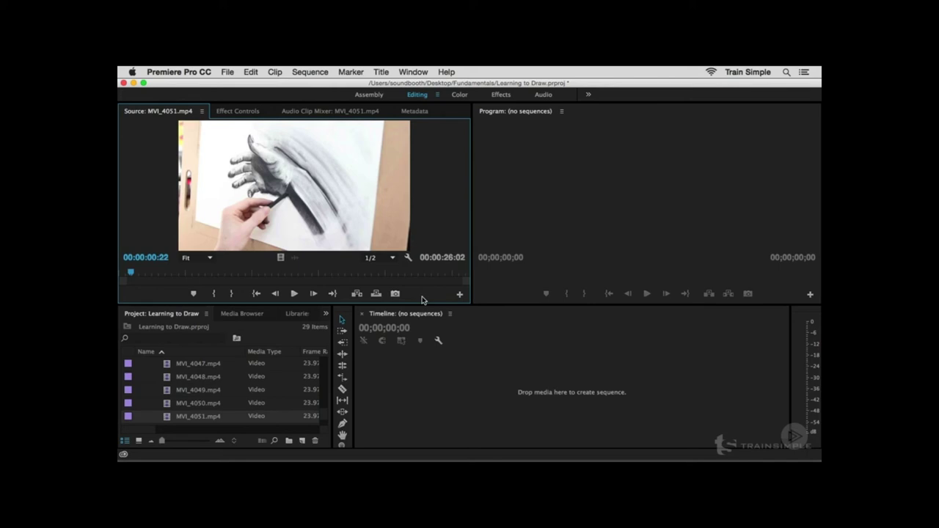
{"action": "key", "text": "space"}
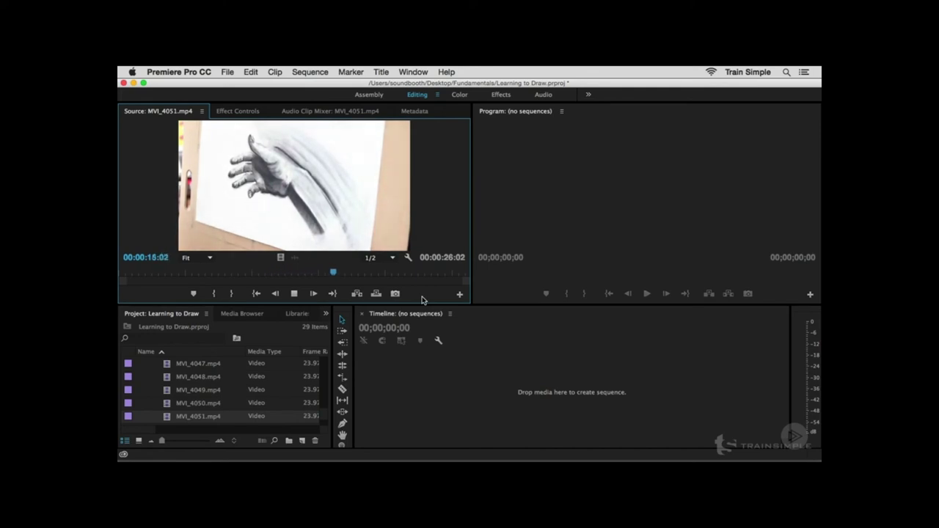
{"action": "key", "text": "space"}
{"action": "left_click_drag", "start_coordinate": [341, 275], "coordinate": [119, 273]}
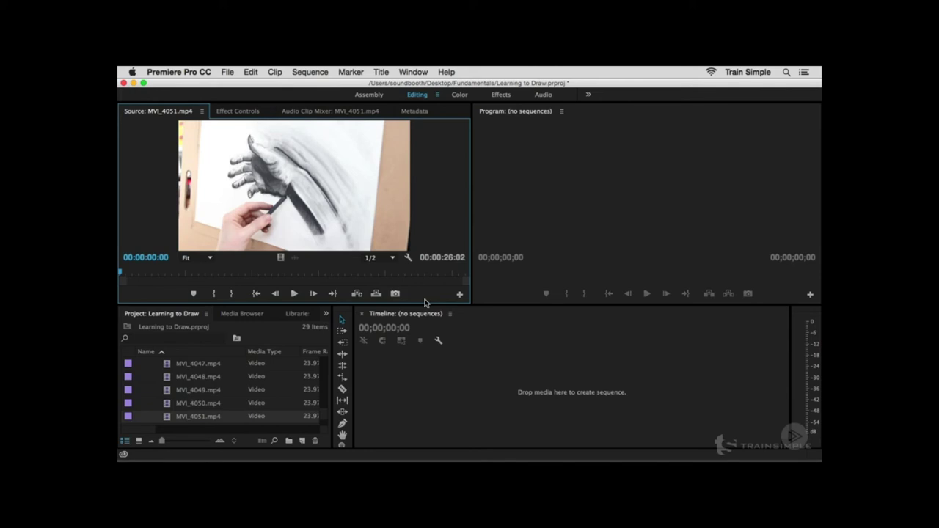
Set the out point at 00:00:12:16 for a 00:00:10:22 range, then replay it from the in point.
{"action": "key", "text": "space"}
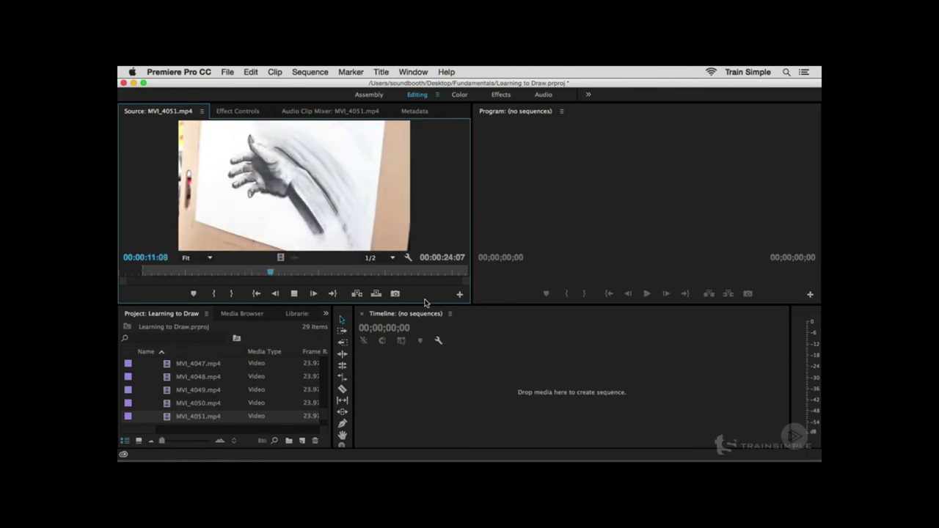
{"action": "key", "text": "o"}
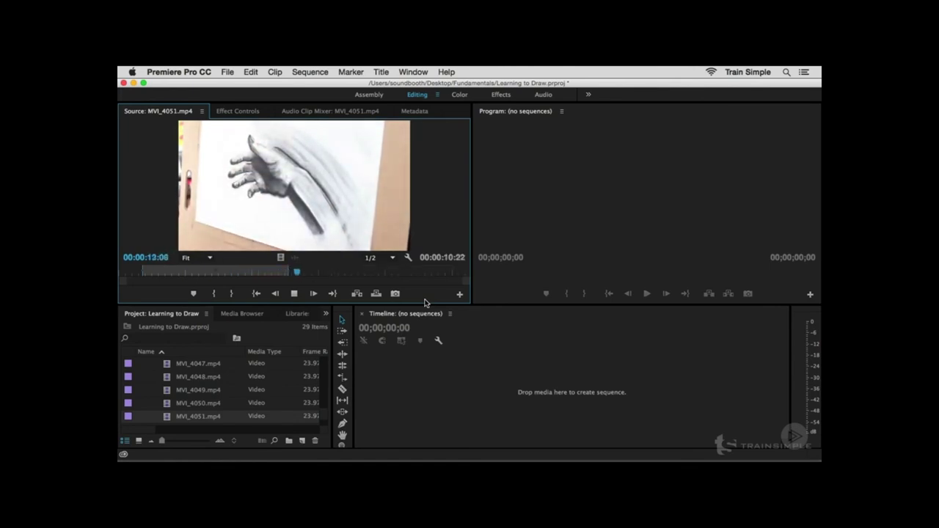
{"action": "key", "text": "space"}
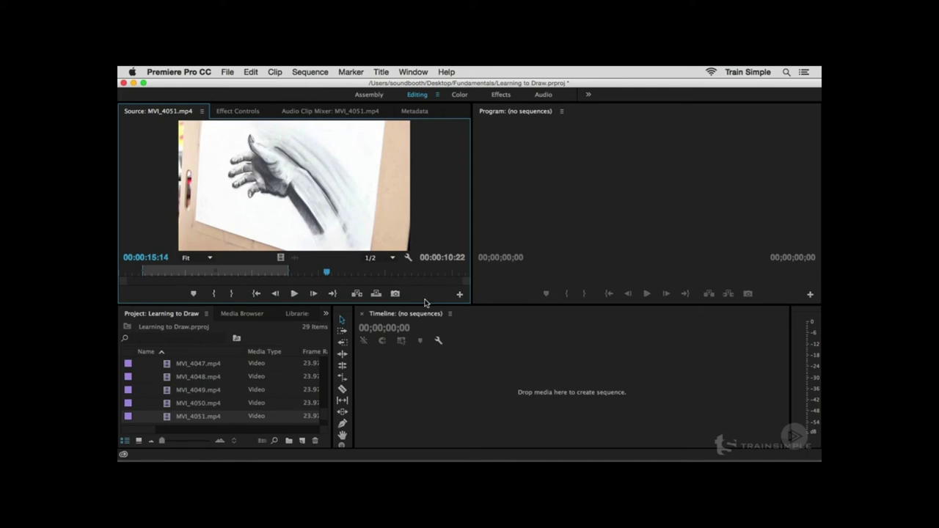
{"action": "key", "text": "Home"}
{"action": "key", "text": "space"}
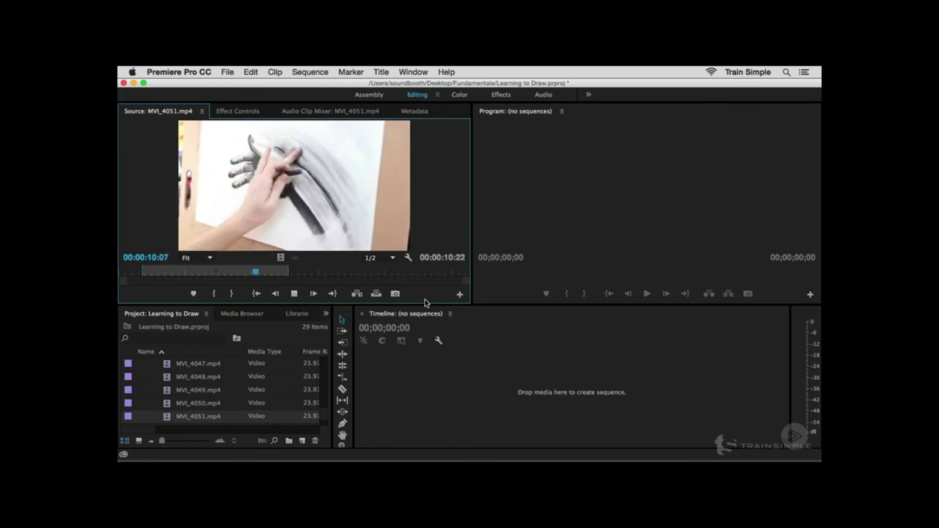
{"action": "key", "text": "space"}
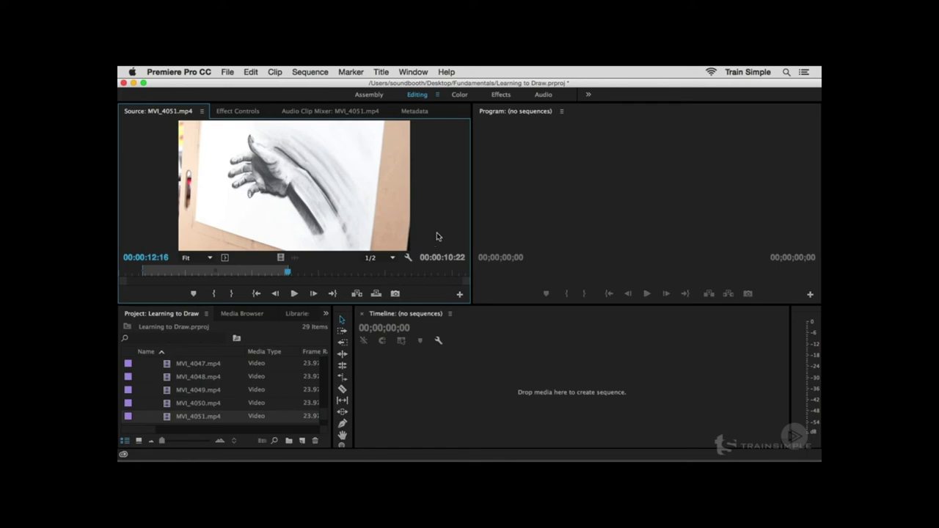
Maximize the Project panel with the ` key and switch it to Icon View.
{"action": "left_click", "coordinate": [179, 316]}
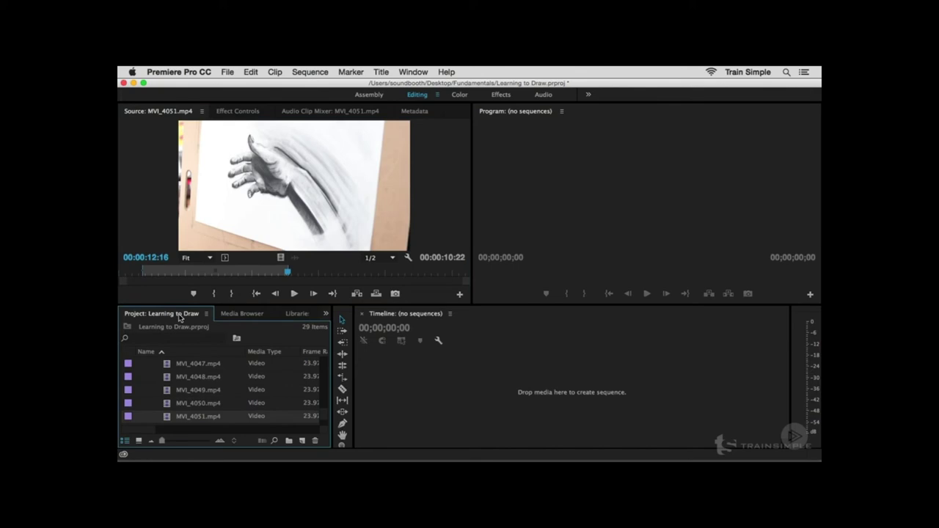
{"action": "key", "text": "grave"}
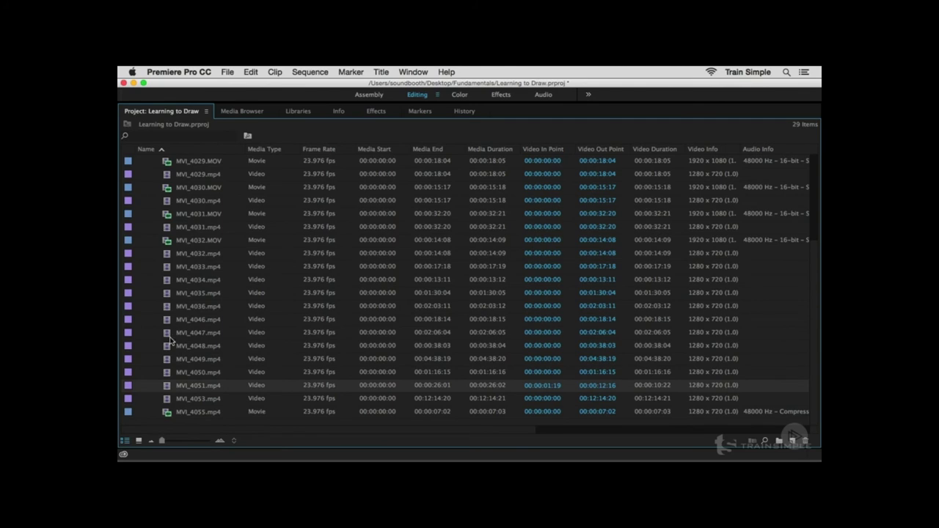
{"action": "left_click", "coordinate": [139, 441]}
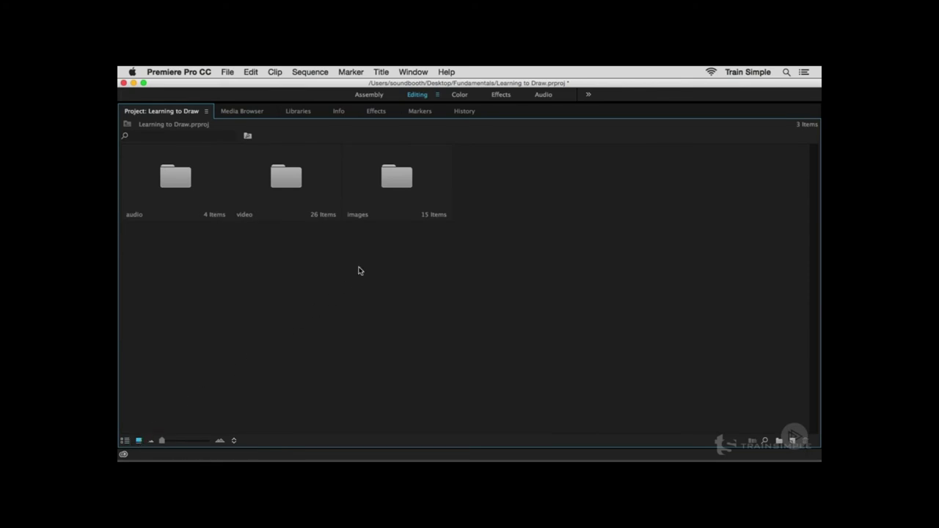
Open the video bin and enlarge its clip thumbnails to four per row.
{"action": "left_click", "coordinate": [292, 179]}
{"action": "double_click", "coordinate": [292, 179]}
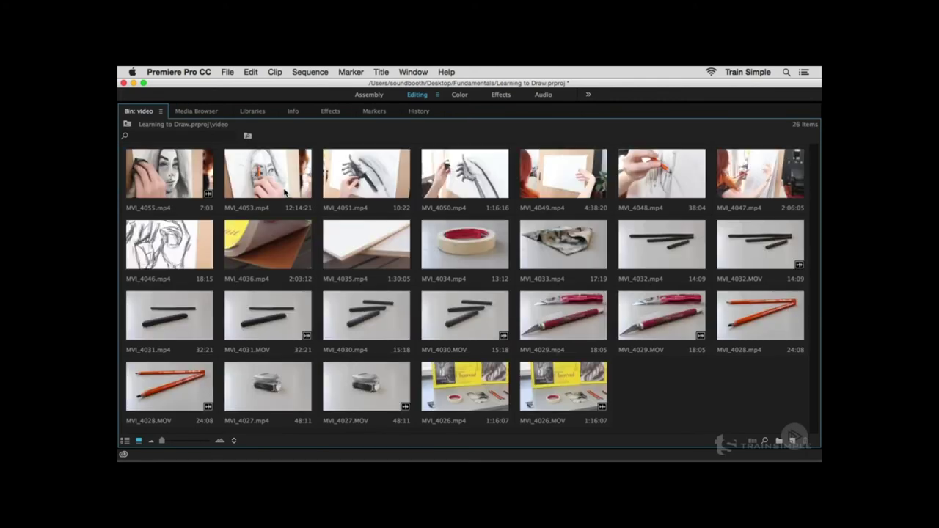
{"action": "left_click_drag", "start_coordinate": [163, 441], "coordinate": [189, 440]}
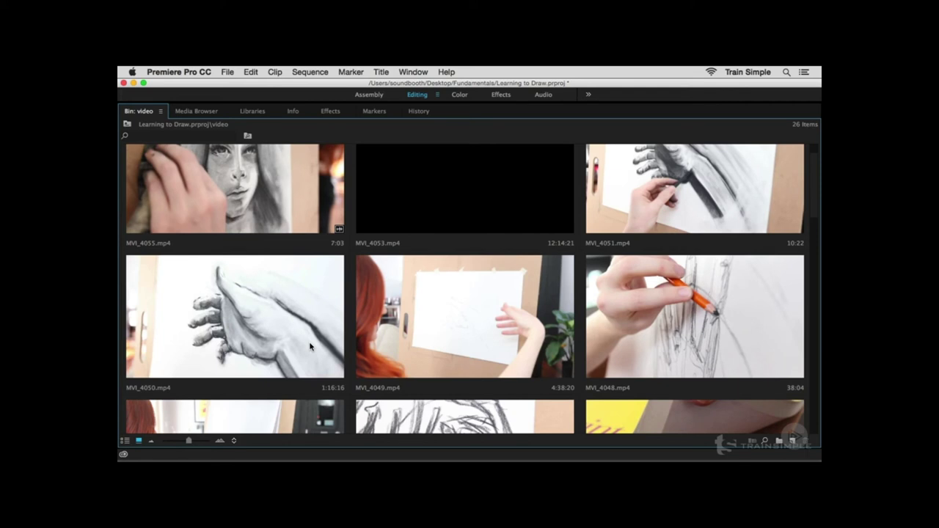
Select MVI_4049.mp4, scrub it back to an earlier frame, and play it inside its thumbnail.
{"action": "left_click", "coordinate": [459, 338]}
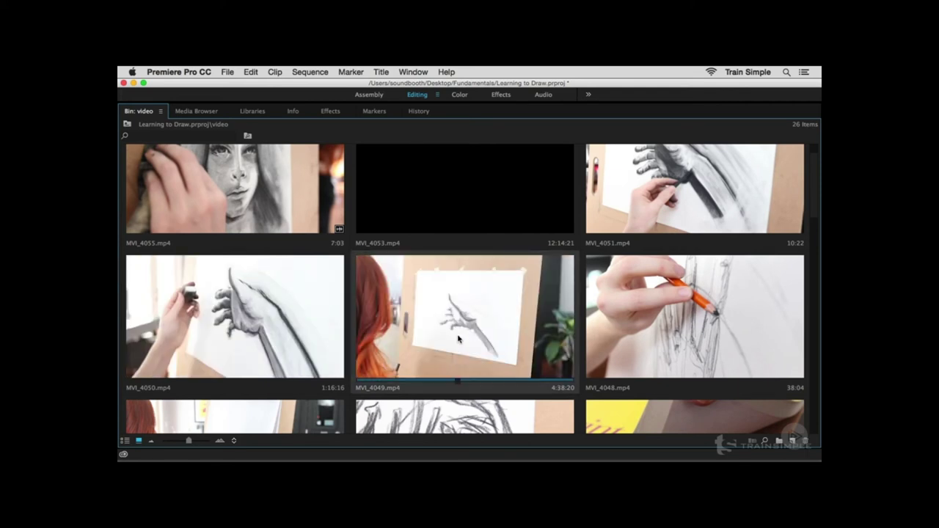
{"action": "mouse_move", "coordinate": [460, 382]}
{"action": "left_mouse_down"}
{"action": "mouse_move", "coordinate": [425, 382]}
{"action": "mouse_move", "coordinate": [451, 380]}
{"action": "left_mouse_up"}
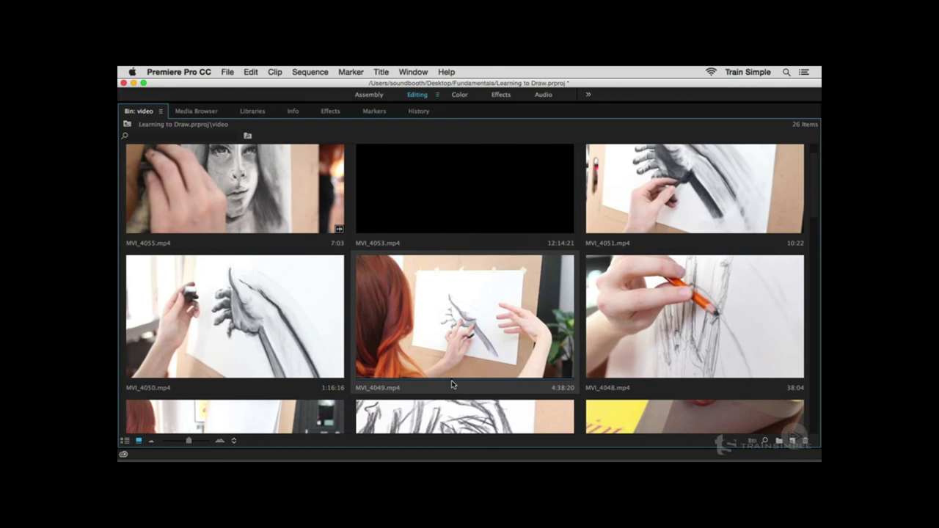
{"action": "key", "text": "space"}
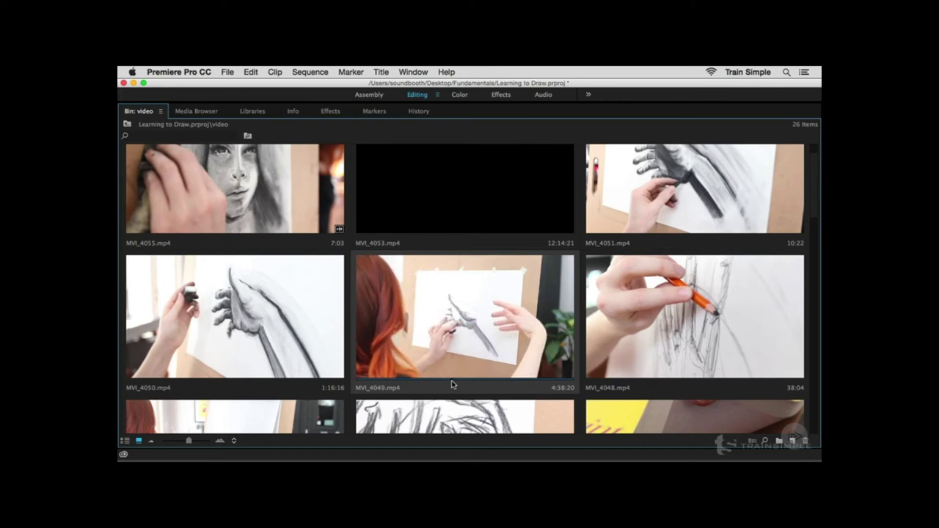
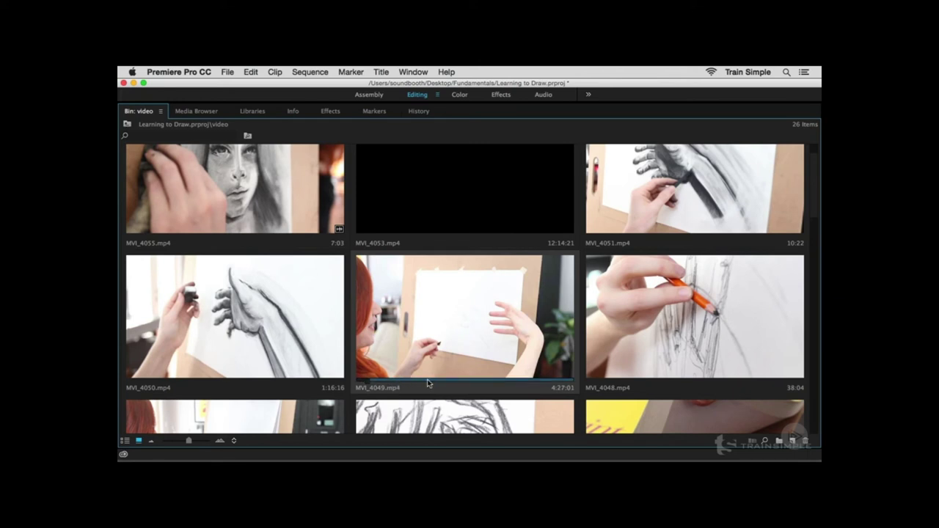
Play a preview of the MVI_4049.mp4 clip.
{"action": "key", "text": "l"}
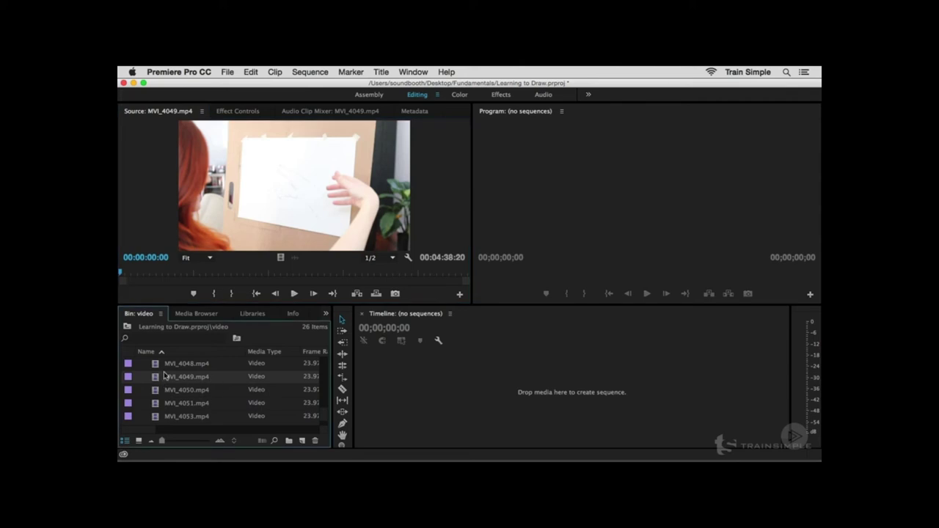
Scrub through MVI_4049.mp4 and set the In point at 00:00:16:07.
{"action": "mouse_move", "coordinate": [156, 378]}
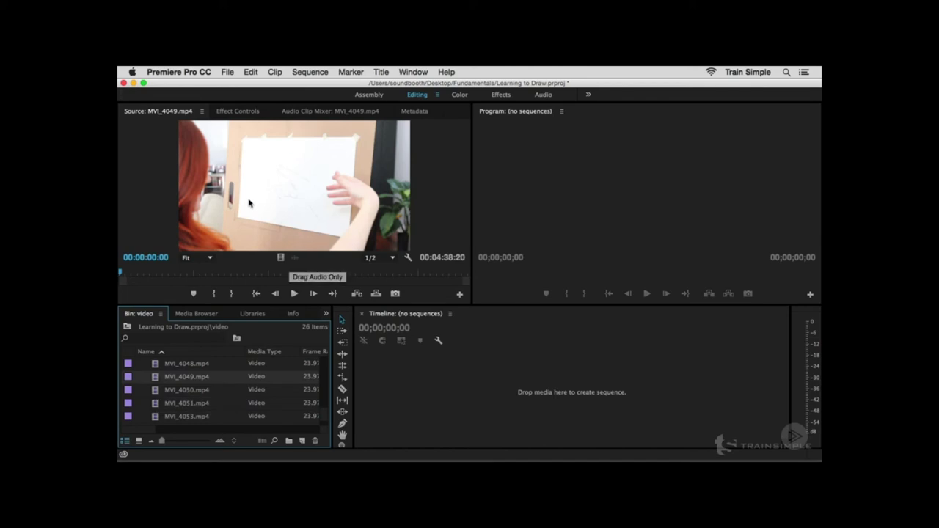
{"action": "left_click_drag", "start_coordinate": [120, 275], "coordinate": [384, 275]}
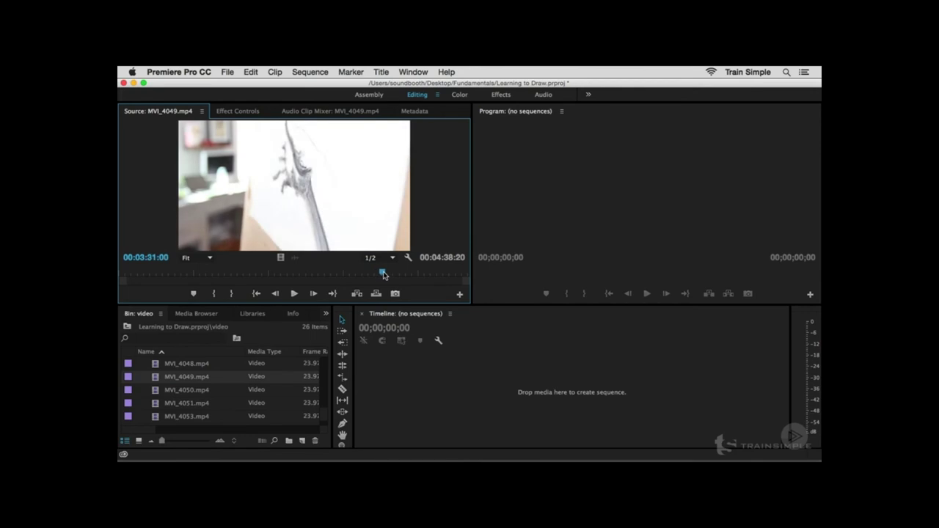
{"action": "left_click_drag", "start_coordinate": [383, 274], "coordinate": [390, 275]}
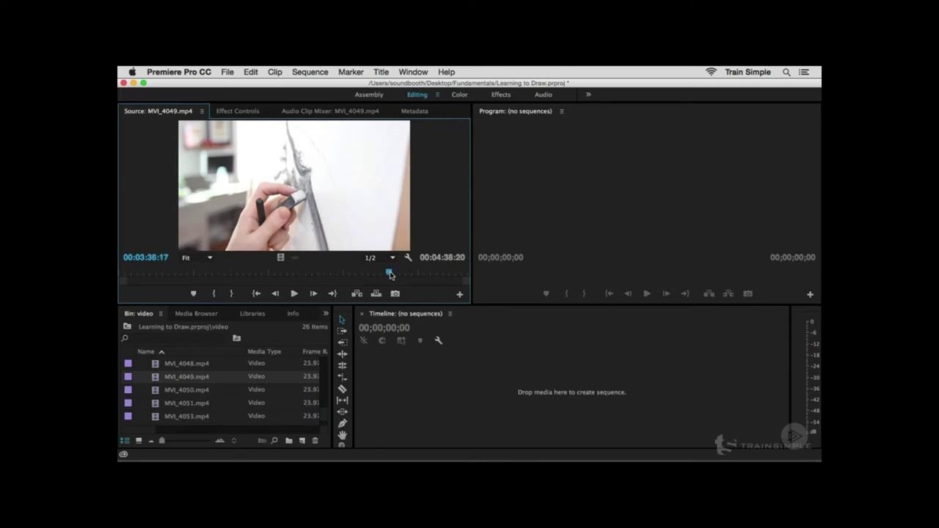
{"action": "left_click_drag", "start_coordinate": [391, 275], "coordinate": [140, 273]}
{"action": "key", "text": "i"}
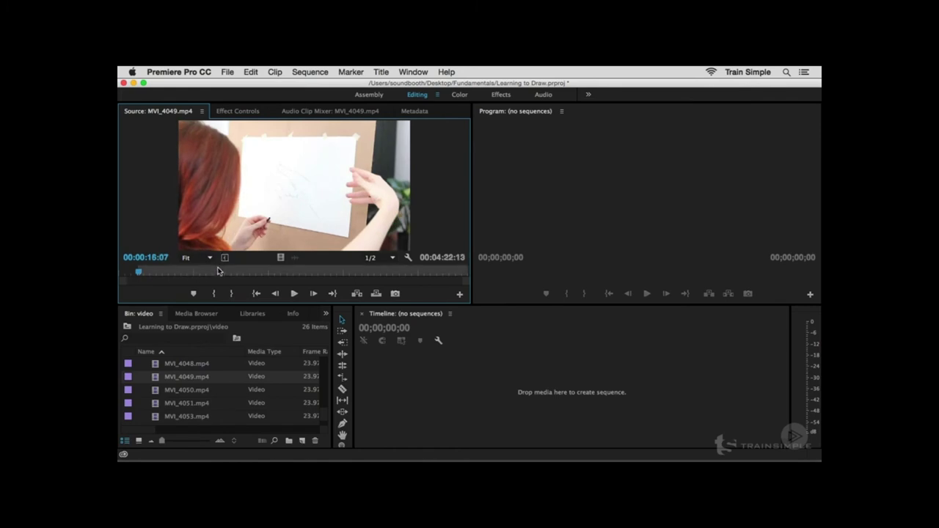
Play forward at increased speed to 00:02:12:08 and set the Out point there.
{"action": "key", "text": "space"}
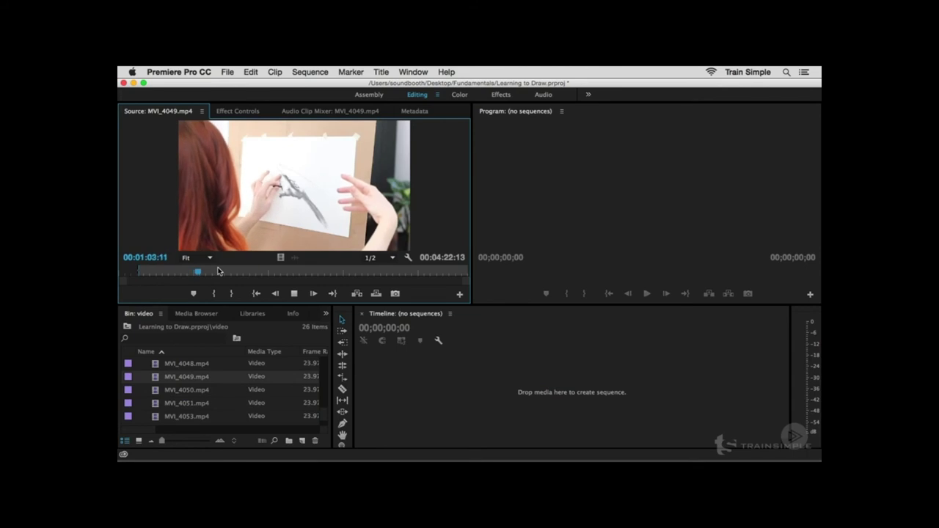
{"action": "key", "text": "l"}
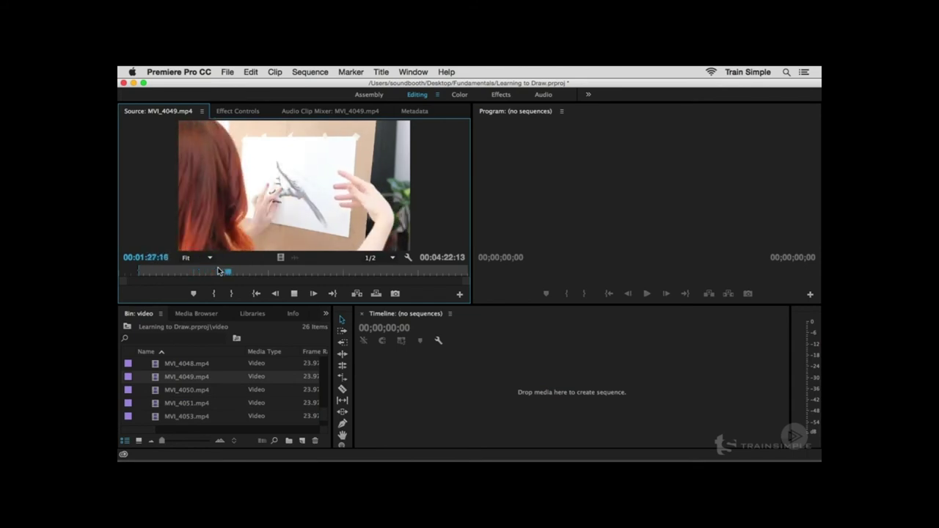
{"action": "key", "text": "l"}
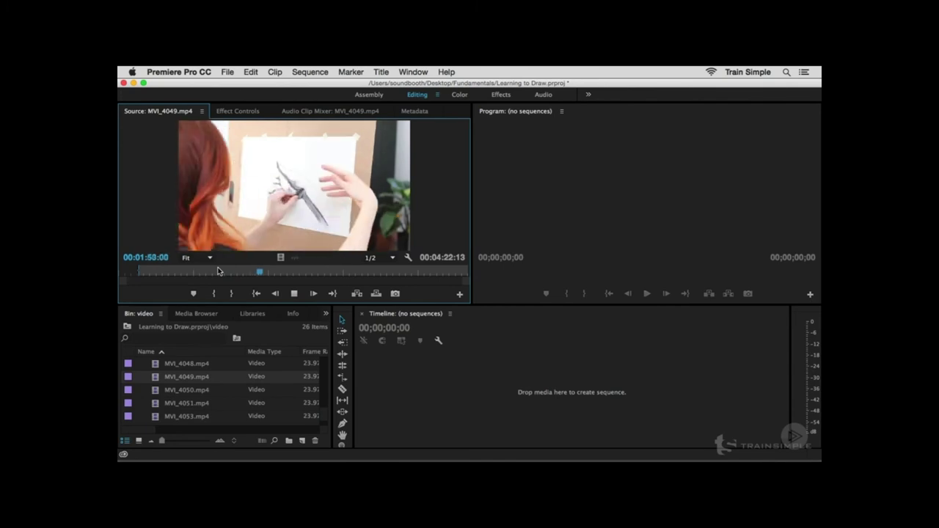
{"action": "key", "text": "k"}
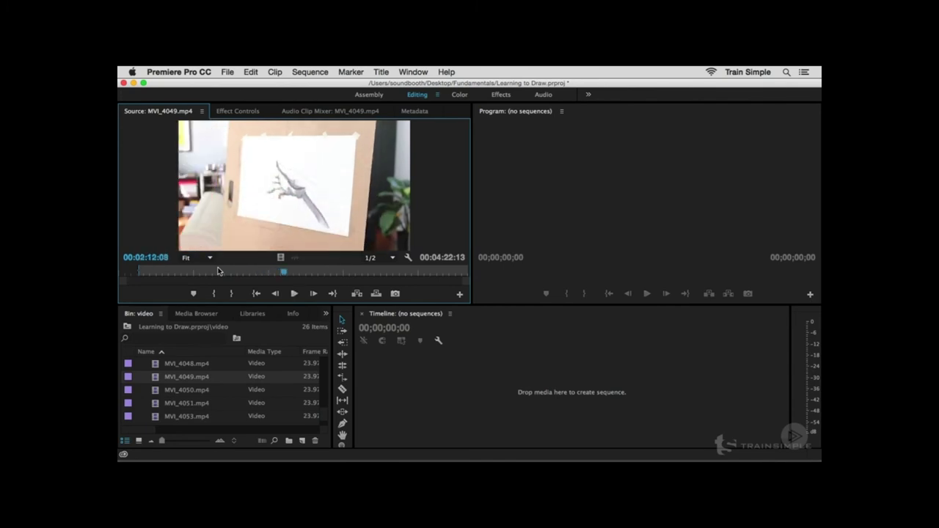
{"action": "key", "text": "o"}
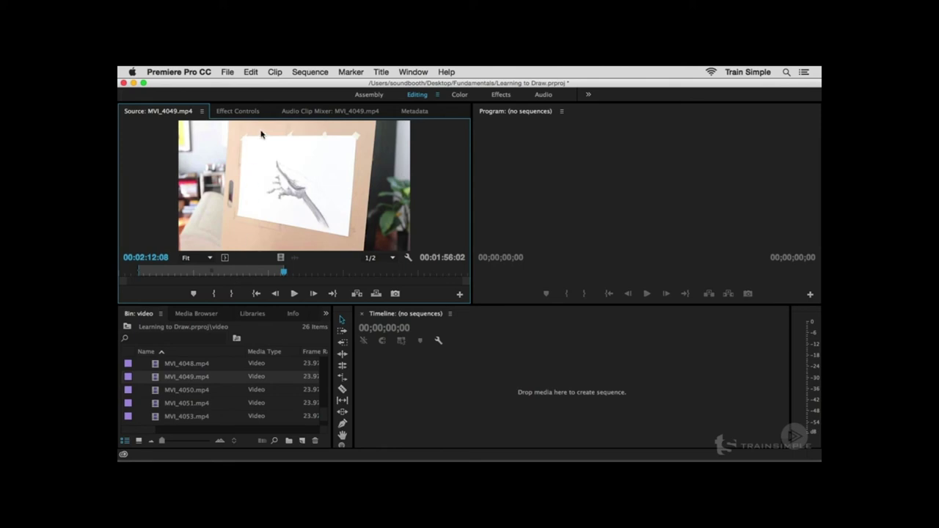
{"action": "left_click", "coordinate": [275, 72]}
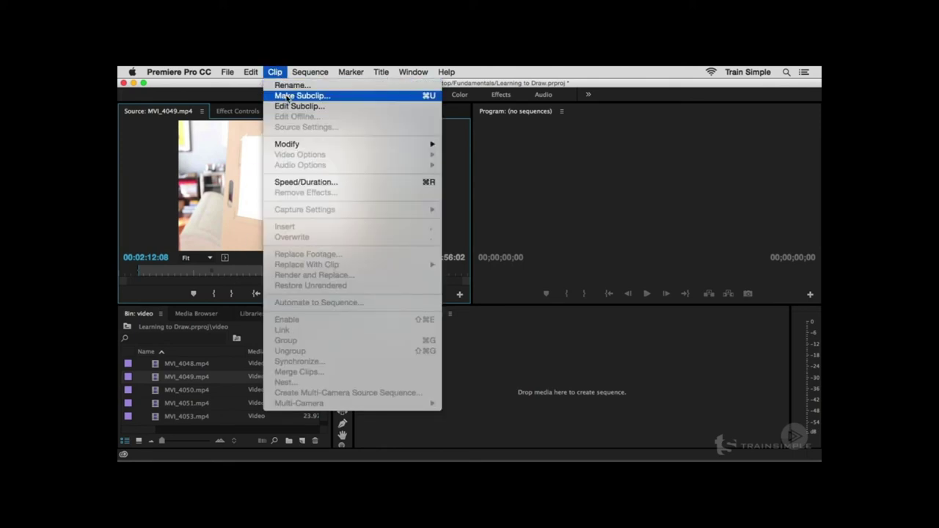
Make a subclip named 4049-Subclip001 with Restrict Trims To Subclip Boundaries unchecked.
{"action": "left_click", "coordinate": [286, 96]}
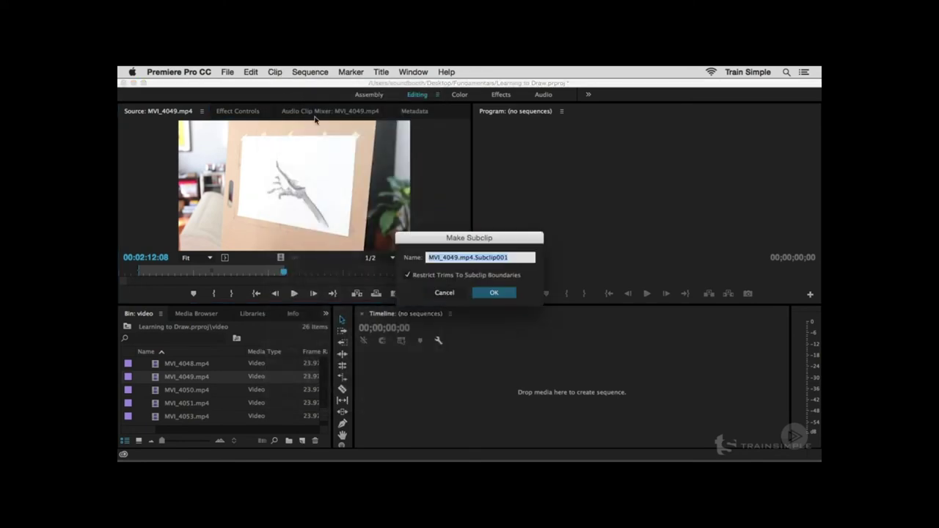
{"action": "left_click", "coordinate": [443, 259]}
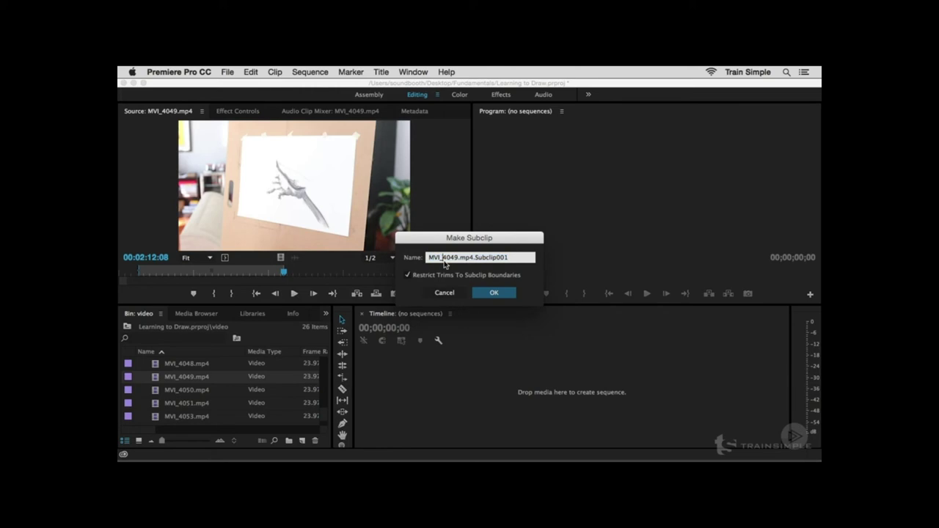
{"action": "key", "text": "BackSpace"}
{"action": "key", "text": "BackSpace"}
{"action": "key", "text": "BackSpace"}
{"action": "key", "text": "BackSpace"}
{"action": "left_click_drag", "start_coordinate": [464, 258], "coordinate": [444, 257]}
{"action": "type", "text": "-"}
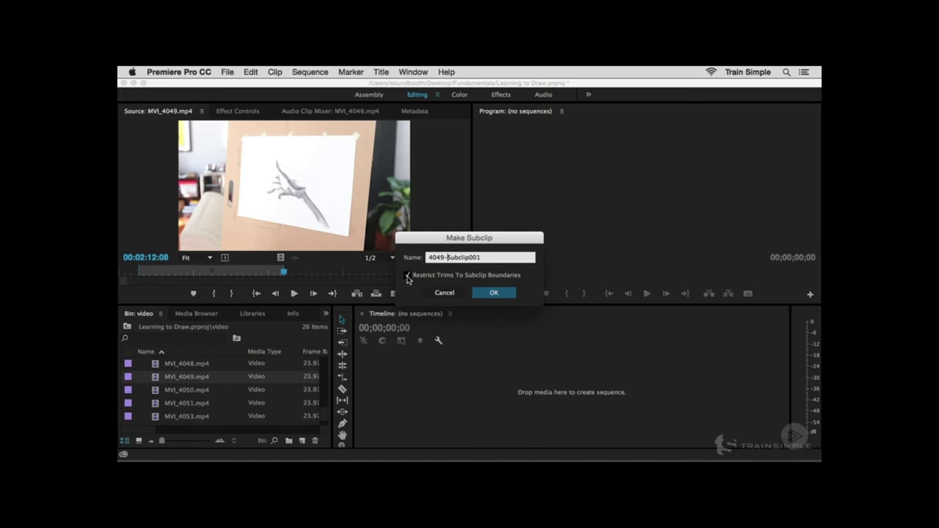
{"action": "left_click", "coordinate": [407, 276]}
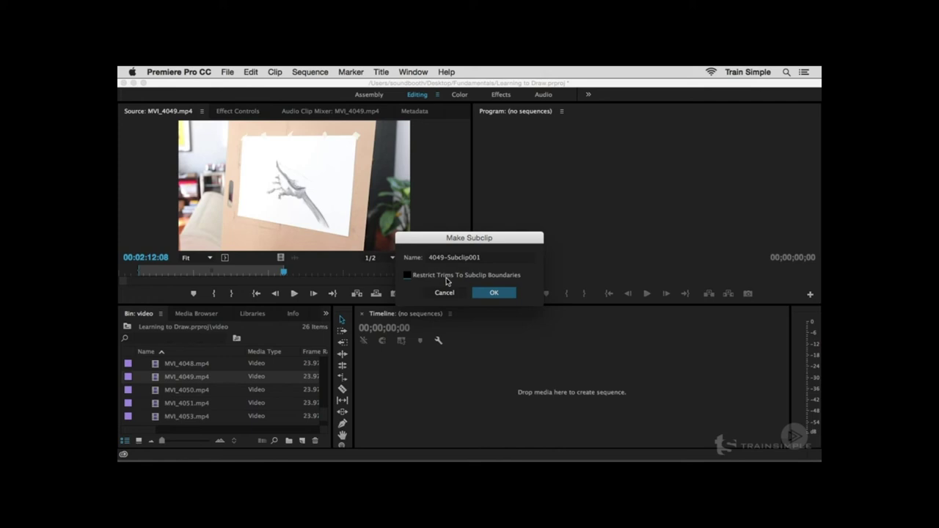
{"action": "left_click", "coordinate": [495, 292]}
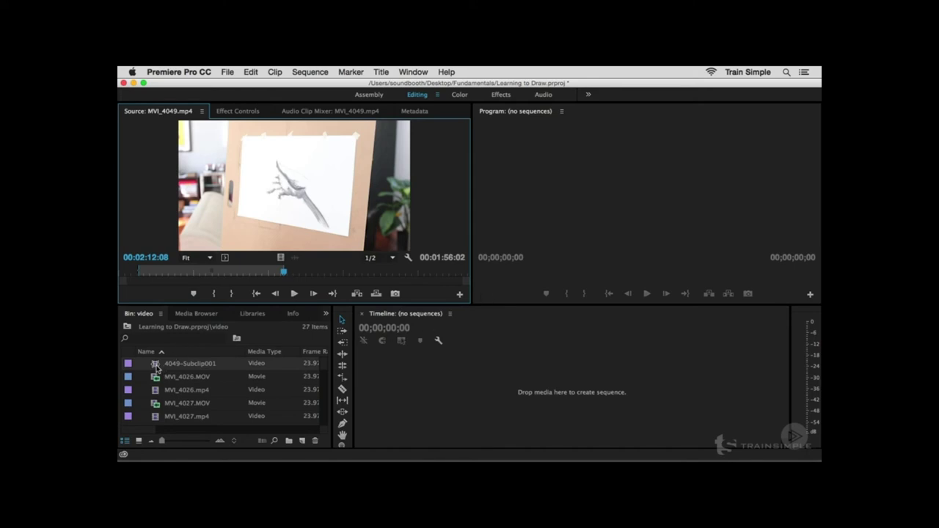
Play further into MVI_4049.mp4, set a new In point, and stop at 00:03:54:02.
{"action": "mouse_move", "coordinate": [156, 369]}
{"action": "key", "text": "space"}
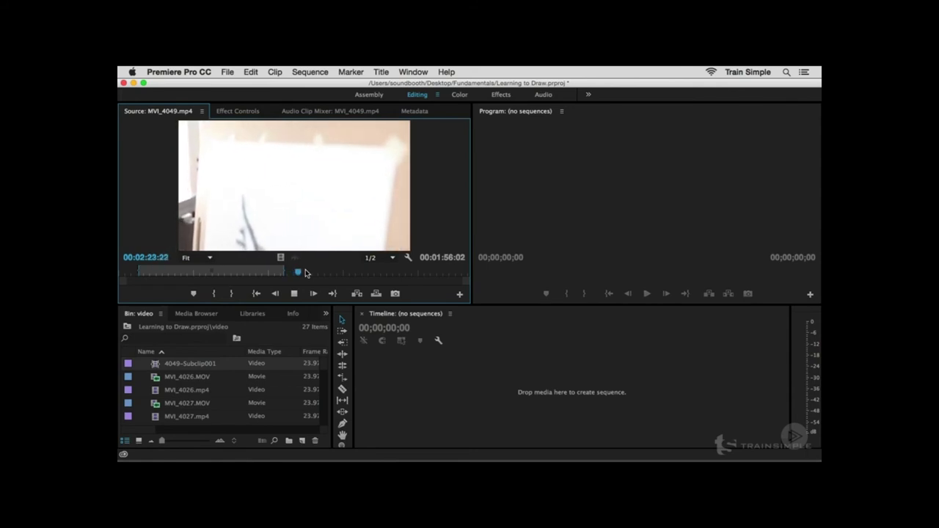
{"action": "left_click", "coordinate": [306, 273]}
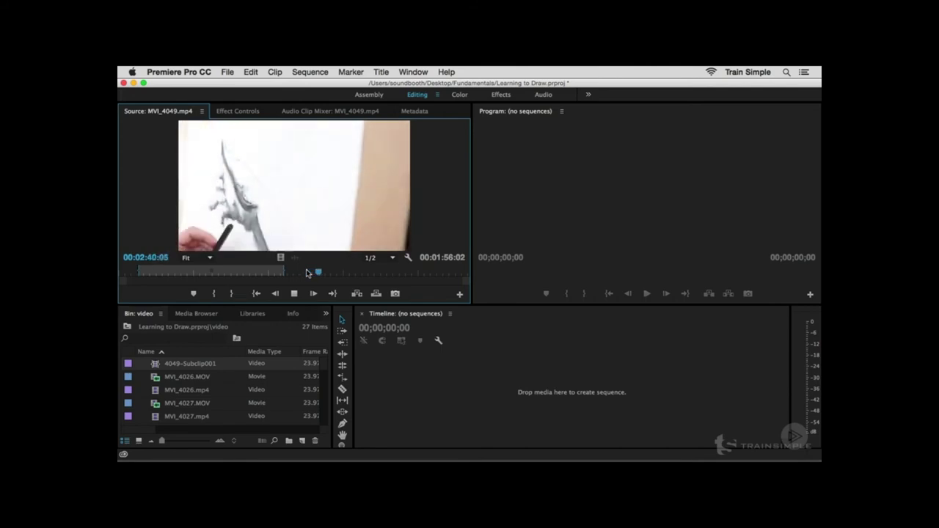
{"action": "key", "text": "space"}
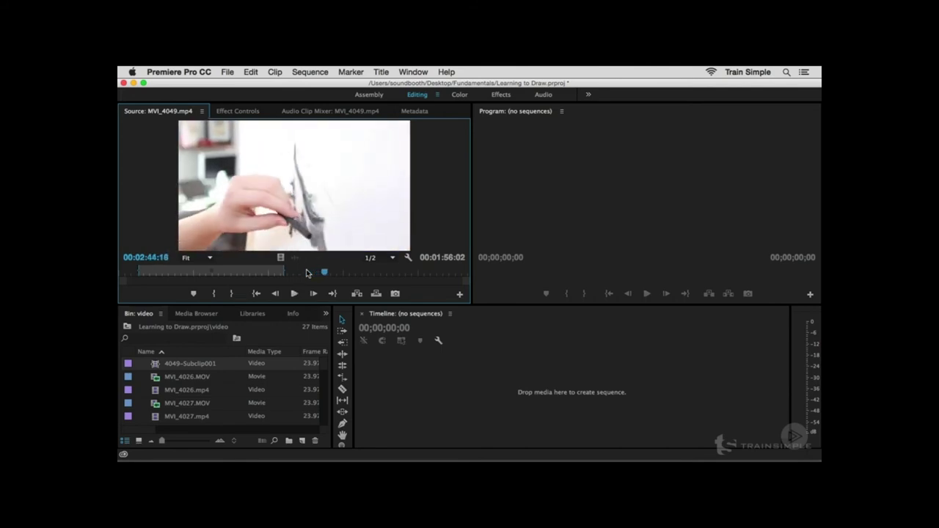
{"action": "left_click_drag", "start_coordinate": [324, 273], "coordinate": [342, 274]}
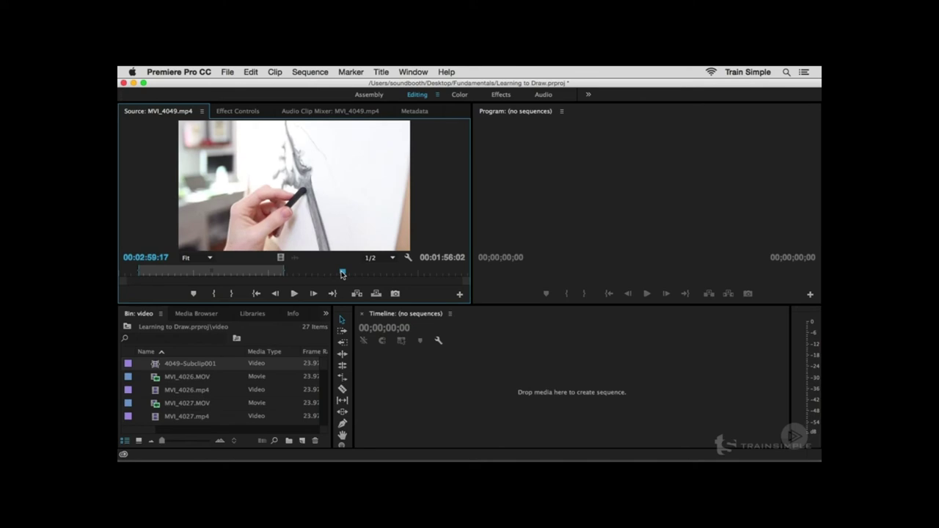
{"action": "key", "text": "i"}
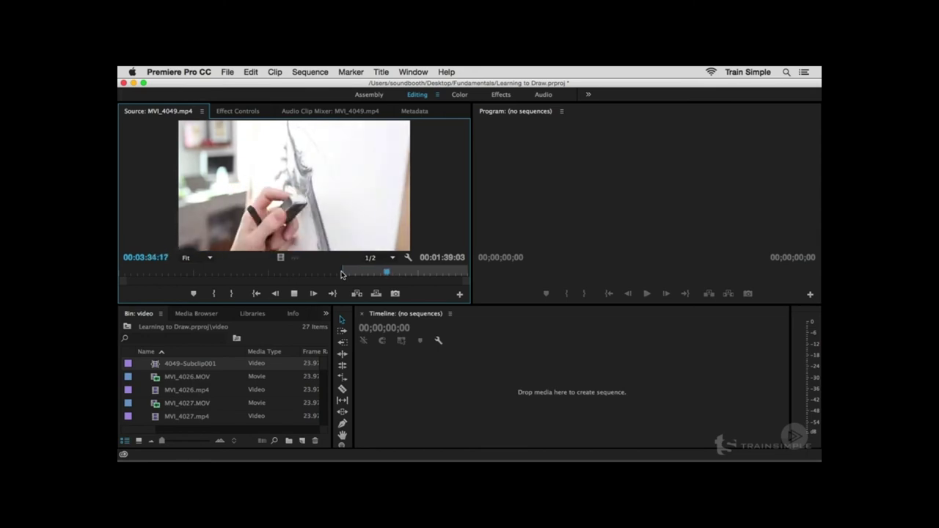
{"action": "key", "text": "k"}
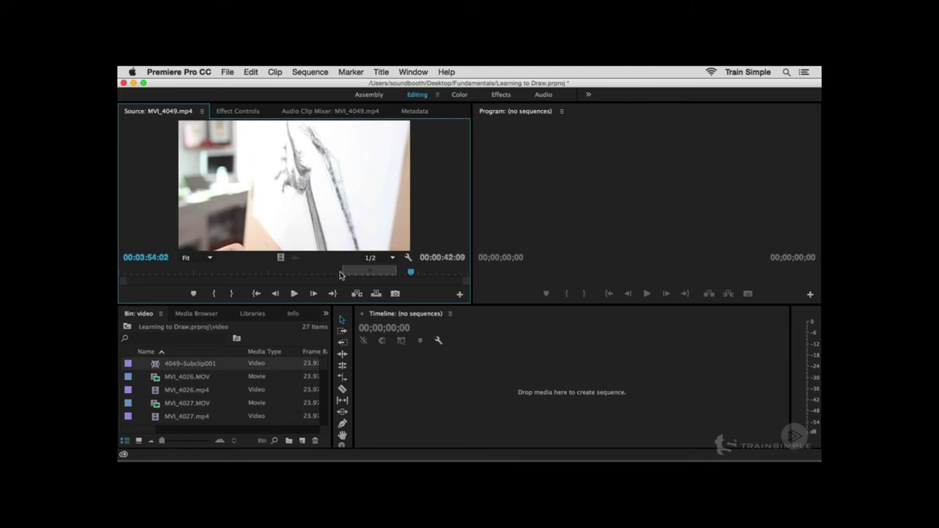
Create a second subclip from the new range, renamed to 4049-Subclip002.
{"action": "left_click", "coordinate": [275, 73]}
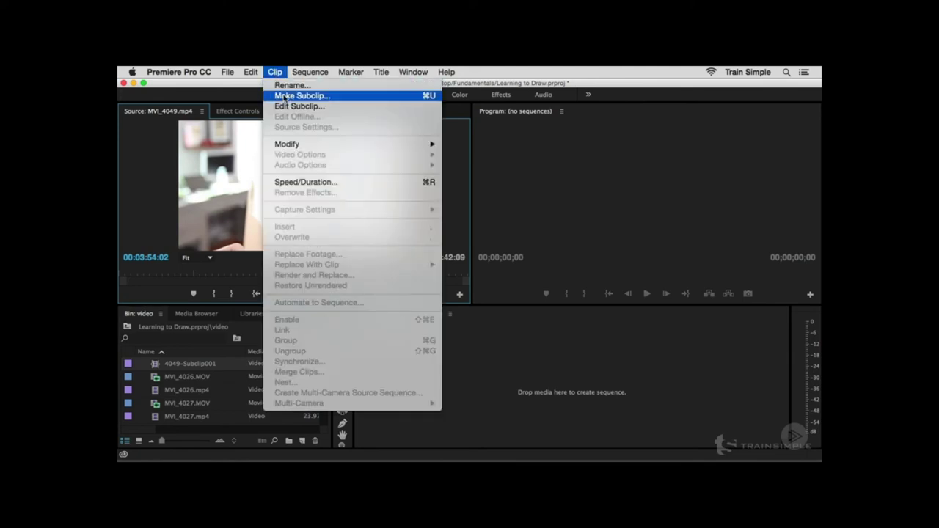
{"action": "left_click", "coordinate": [283, 97]}
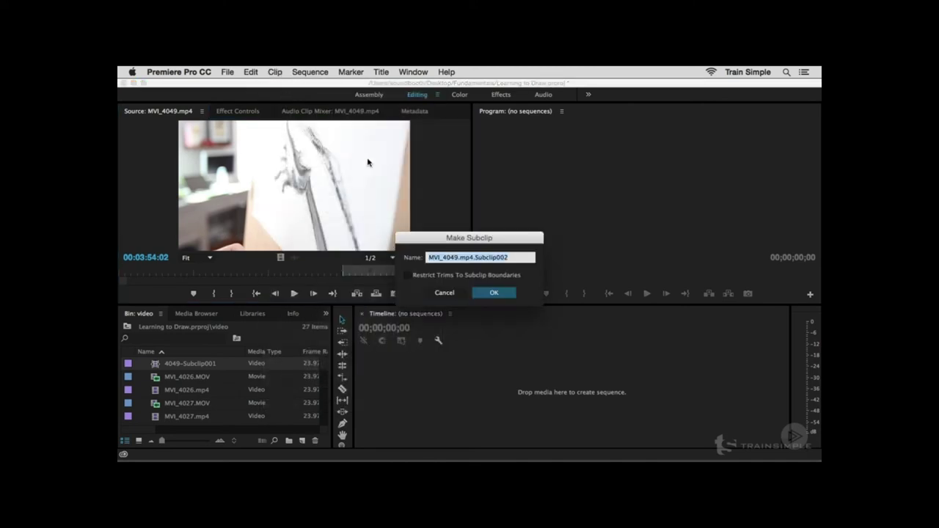
{"action": "left_click", "coordinate": [439, 258]}
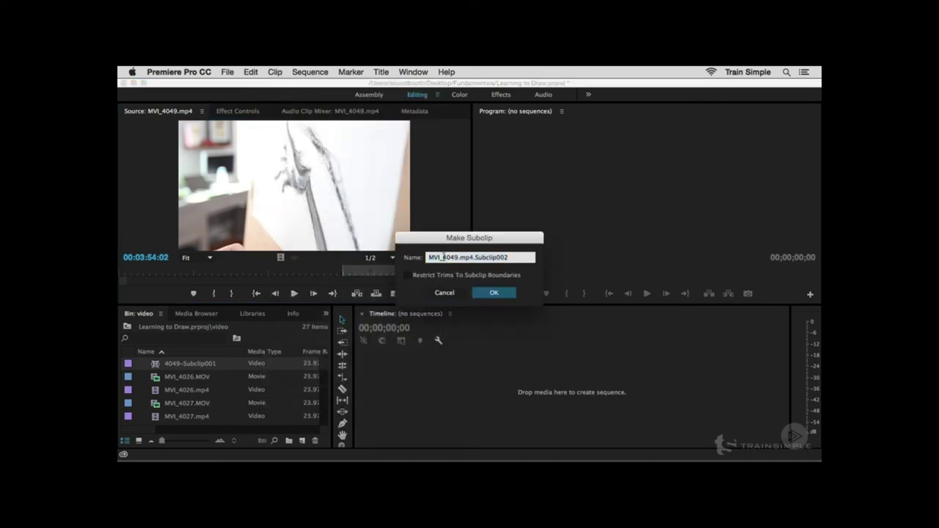
{"action": "left_click_drag", "start_coordinate": [444, 257], "coordinate": [423, 261]}
{"action": "key", "text": "BackSpace"}
{"action": "left_click", "coordinate": [461, 258]}
{"action": "key", "text": "BackSpace"}
{"action": "key", "text": "BackSpace"}
{"action": "key", "text": "BackSpace"}
{"action": "key", "text": "BackSpace"}
{"action": "key", "text": "BackSpace"}
{"action": "type", "text": "-"}
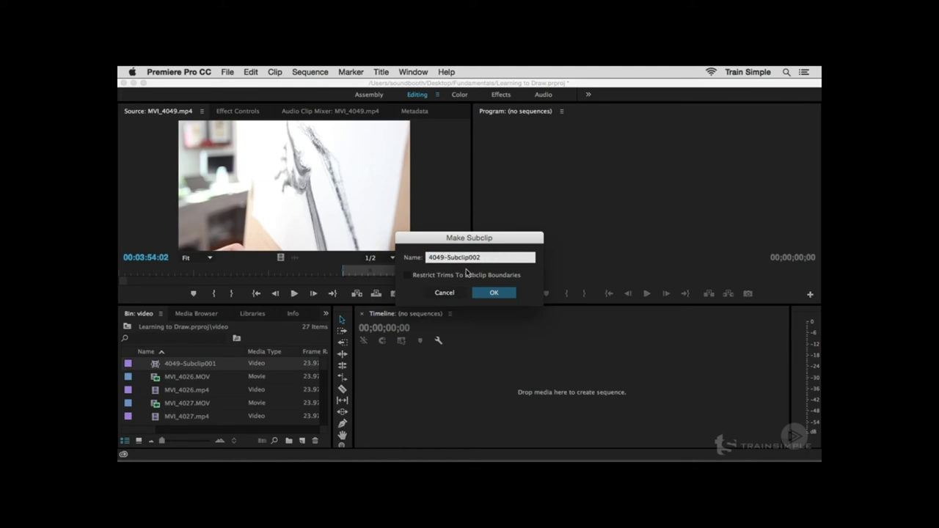
{"action": "left_click", "coordinate": [481, 293]}
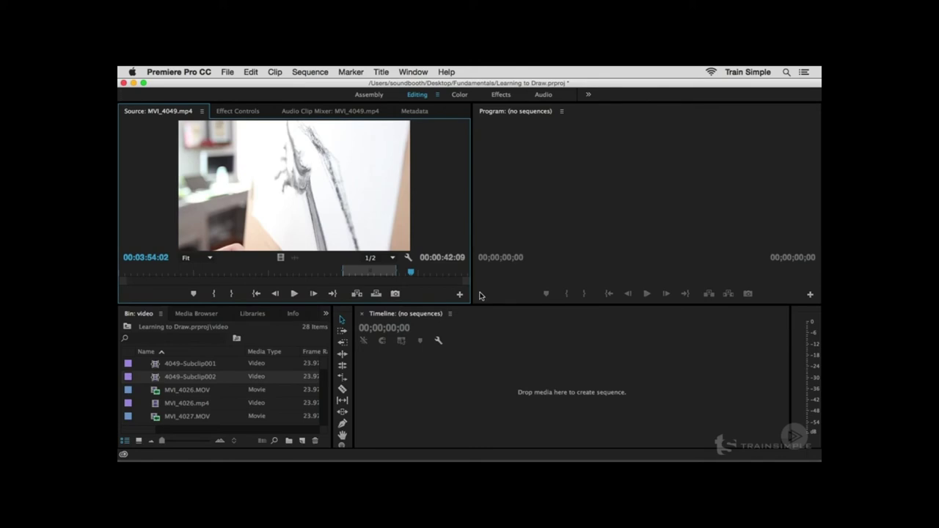
{"action": "left_click", "coordinate": [492, 328]}
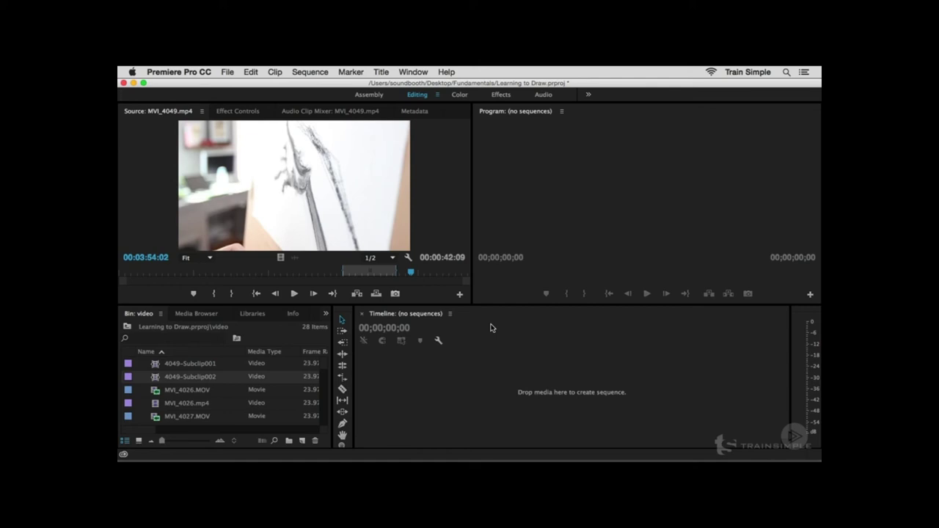
{"action": "left_click", "coordinate": [228, 72]}
{"action": "mouse_move", "coordinate": [236, 85]}
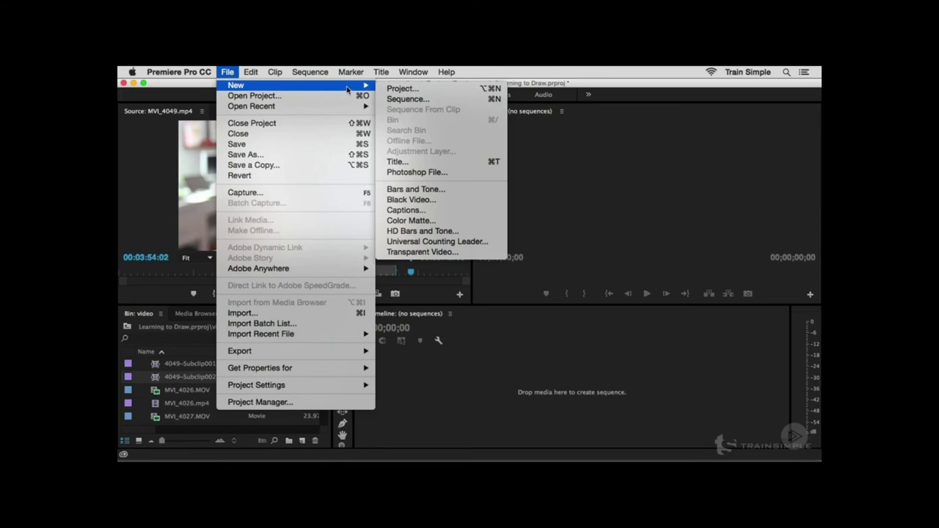
{"action": "left_click", "coordinate": [390, 100]}
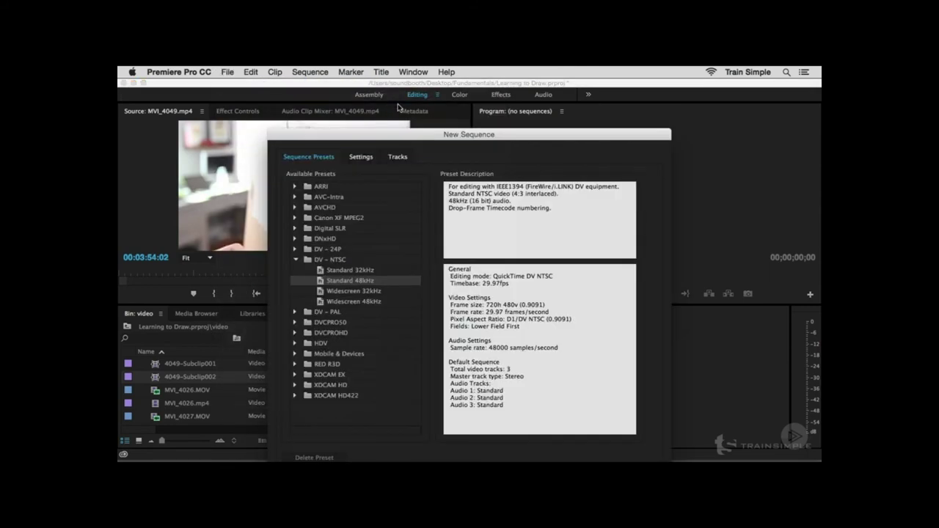
{"action": "left_click_drag", "start_coordinate": [411, 133], "coordinate": [416, 86]}
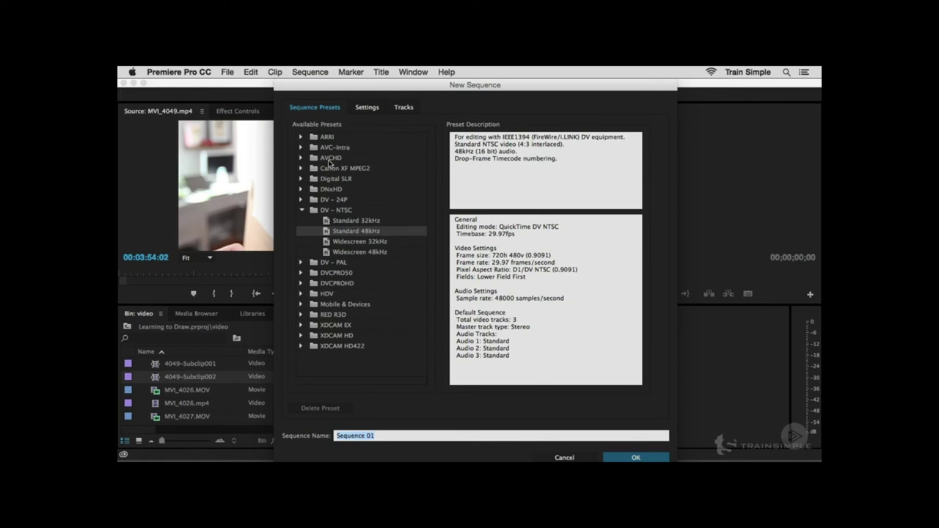
{"action": "left_click", "coordinate": [367, 108]}
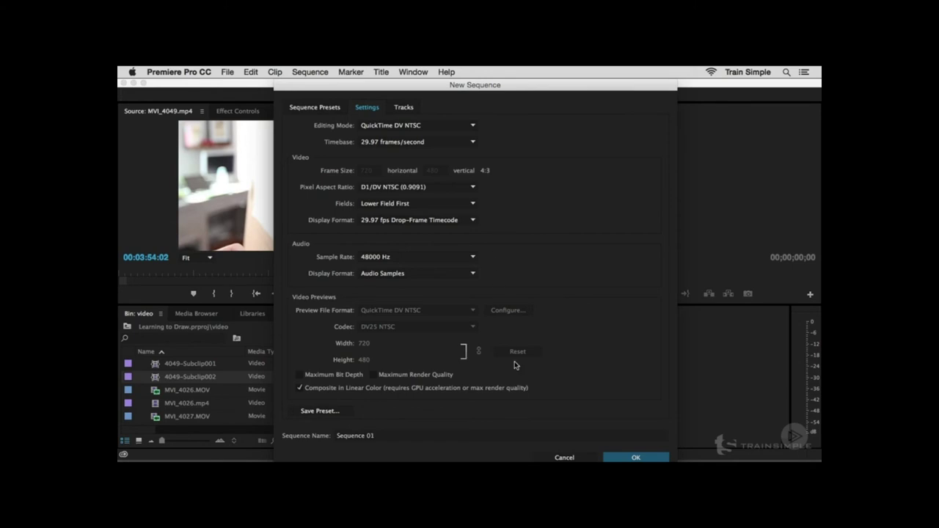
{"action": "left_click", "coordinate": [564, 458]}
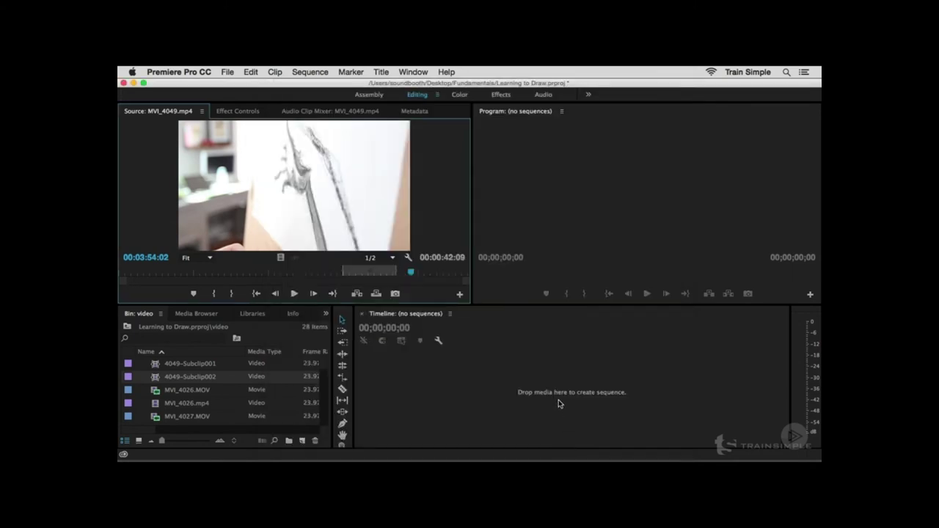
{"action": "left_click", "coordinate": [155, 365]}
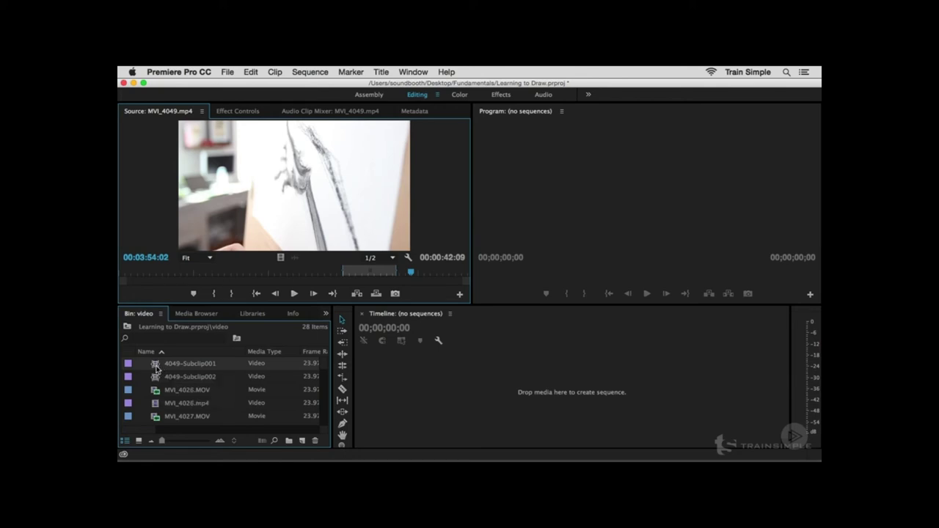
Shift-select 4049-Subclip002 so both 4049 subclips are selected in the bin.
{"action": "left_click", "coordinate": [157, 380], "text": "shift"}
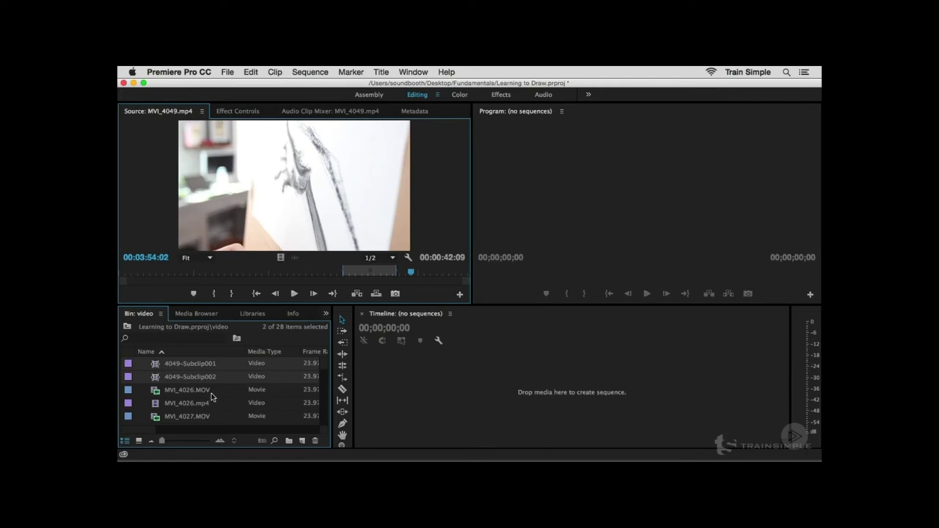
{"action": "mouse_move", "coordinate": [211, 397]}
{"action": "mouse_move", "coordinate": [212, 368]}
Drop both 4049 subclips onto New Item to create a sequence, then zoom out the timeline.
{"action": "scroll", "coordinate": [283, 420], "scroll_direction": "down", "scroll_amount": 5}
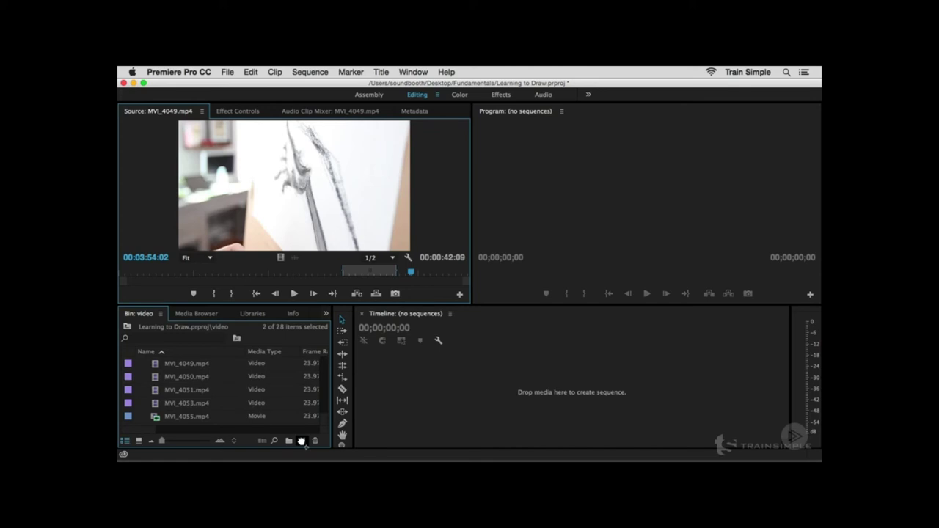
{"action": "left_click_drag", "start_coordinate": [301, 442], "coordinate": [302, 443]}
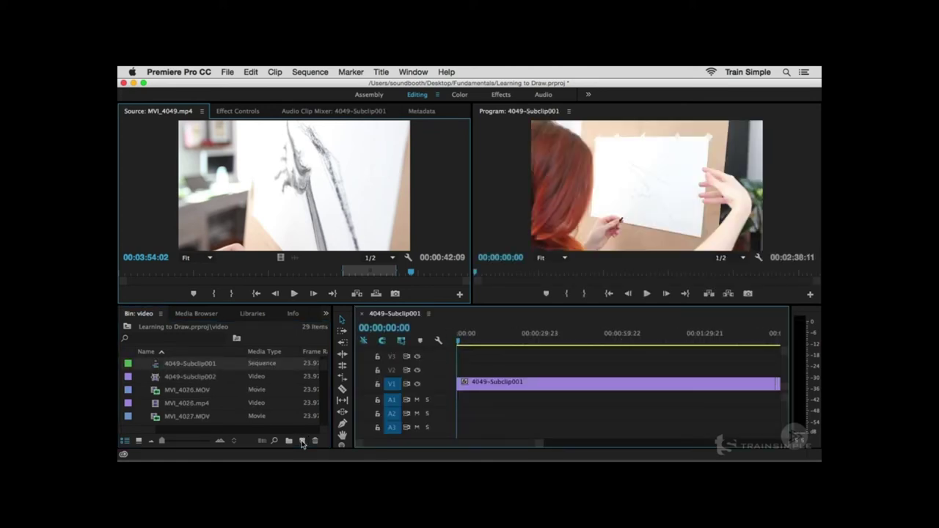
{"action": "left_click_drag", "start_coordinate": [540, 444], "coordinate": [587, 443]}
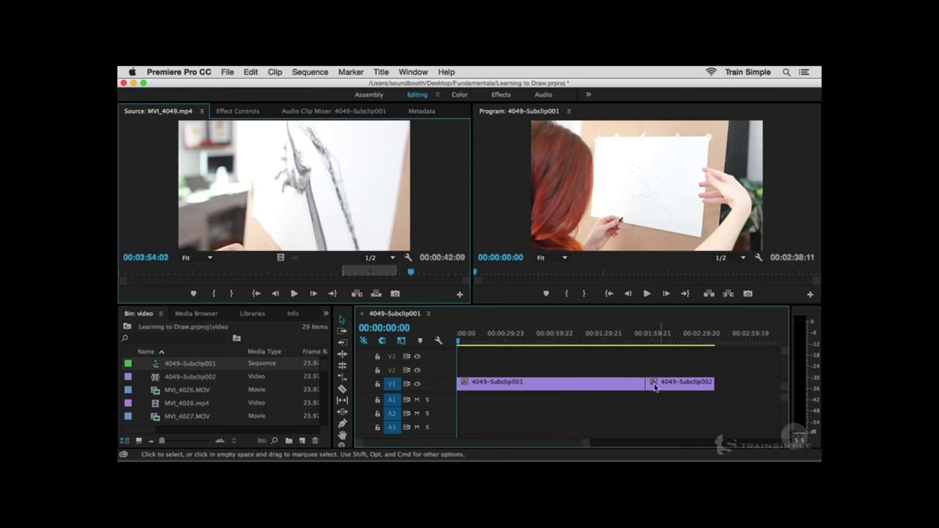
{"action": "mouse_move", "coordinate": [585, 392]}
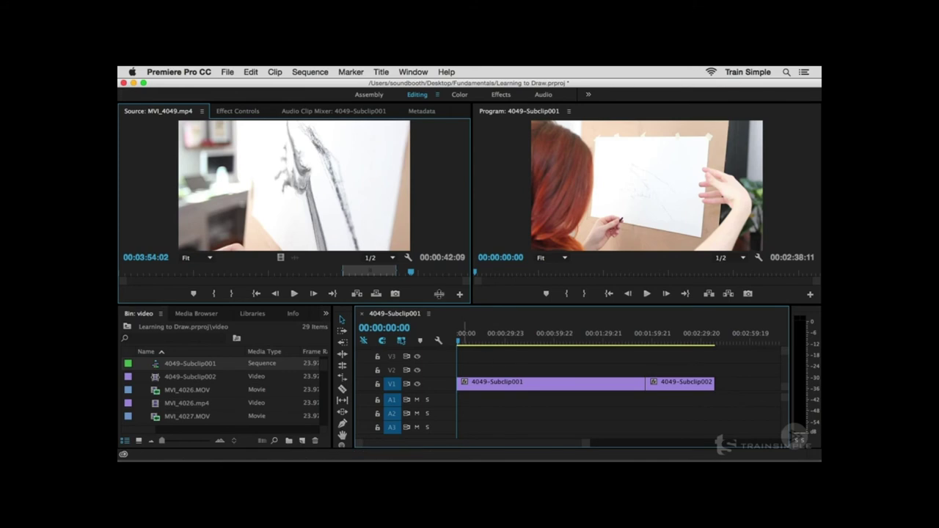
Review the sequence settings (1280×720, 23.976 fps) and cancel without changes.
{"action": "left_click", "coordinate": [318, 75]}
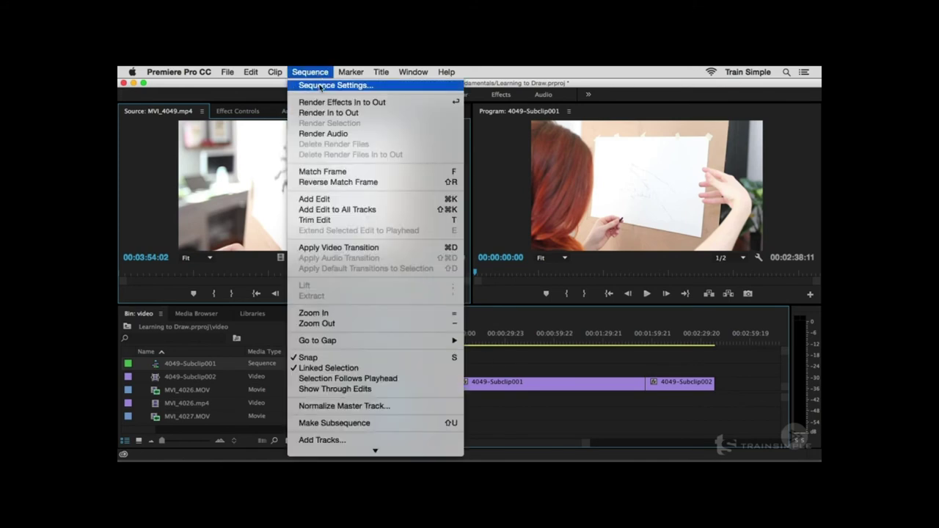
{"action": "left_click", "coordinate": [321, 85]}
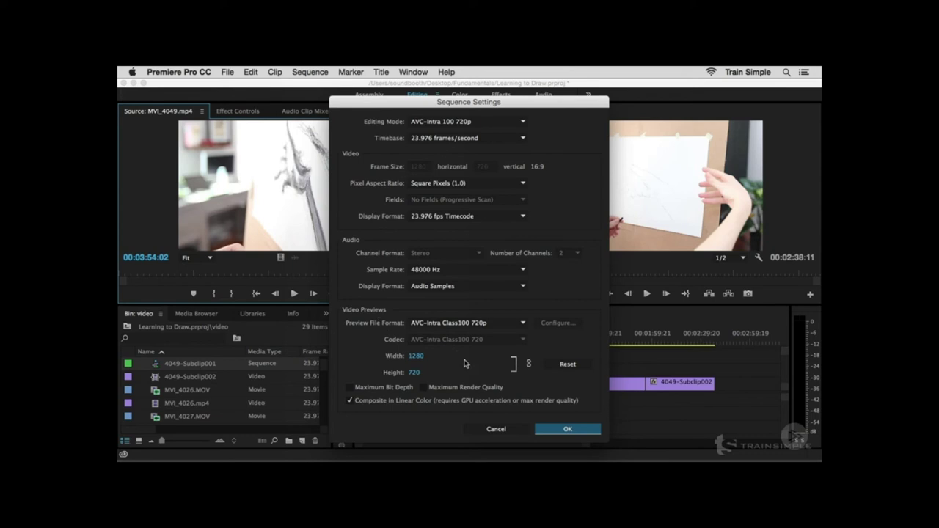
{"action": "left_click", "coordinate": [496, 428]}
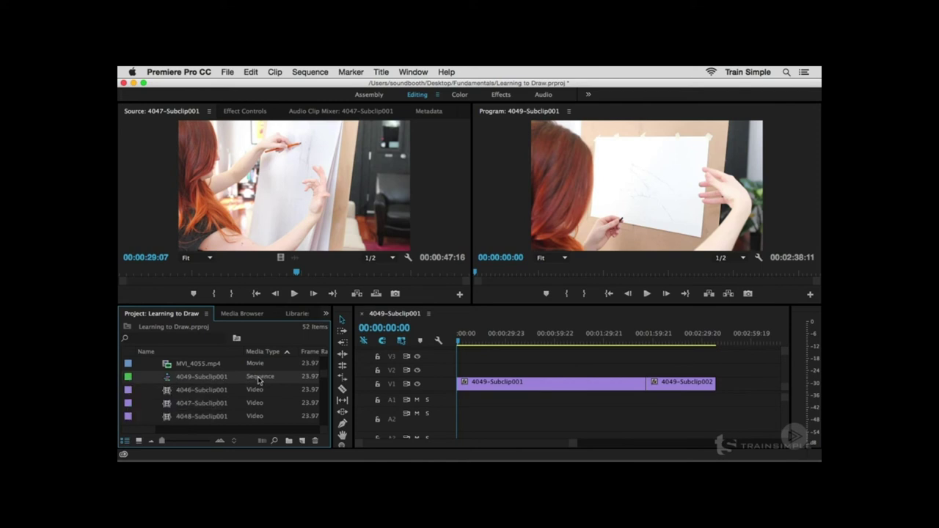
Rename the 4049-Subclip001 sequence to Gesture, then maximize the Project panel with `.
{"action": "left_click", "coordinate": [212, 377]}
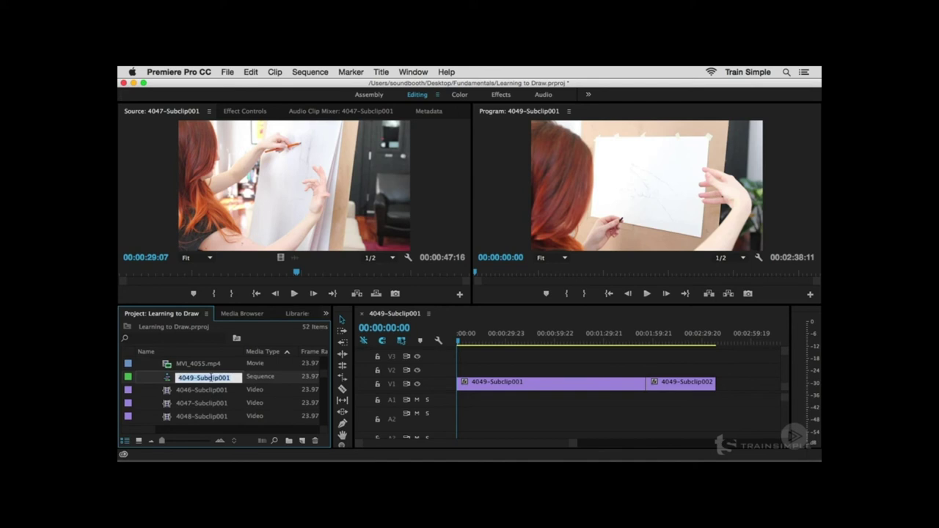
{"action": "left_click", "coordinate": [233, 377]}
{"action": "left_click_drag", "start_coordinate": [233, 377], "coordinate": [178, 378]}
{"action": "type", "text": "Gesture"}
{"action": "key", "text": "Tab"}
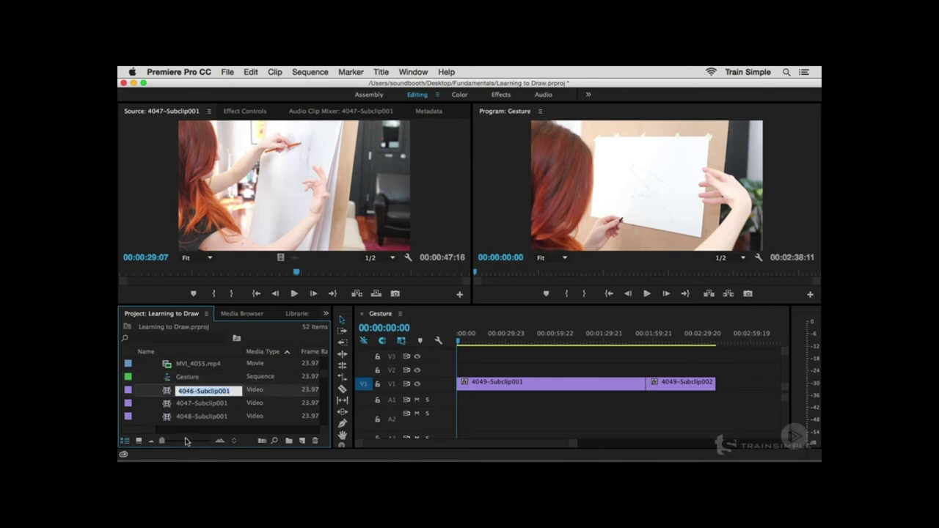
{"action": "left_click", "coordinate": [183, 379]}
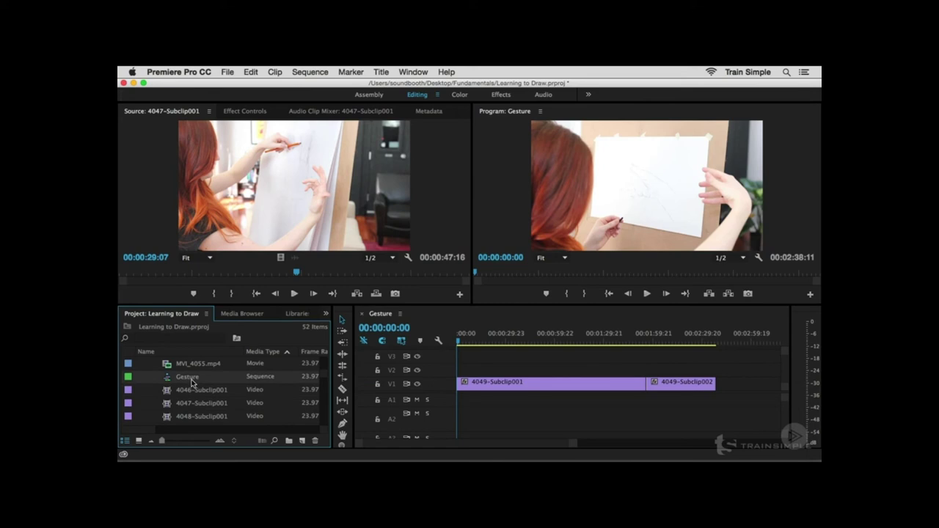
{"action": "scroll", "coordinate": [183, 379], "scroll_direction": "down", "scroll_amount": 1}
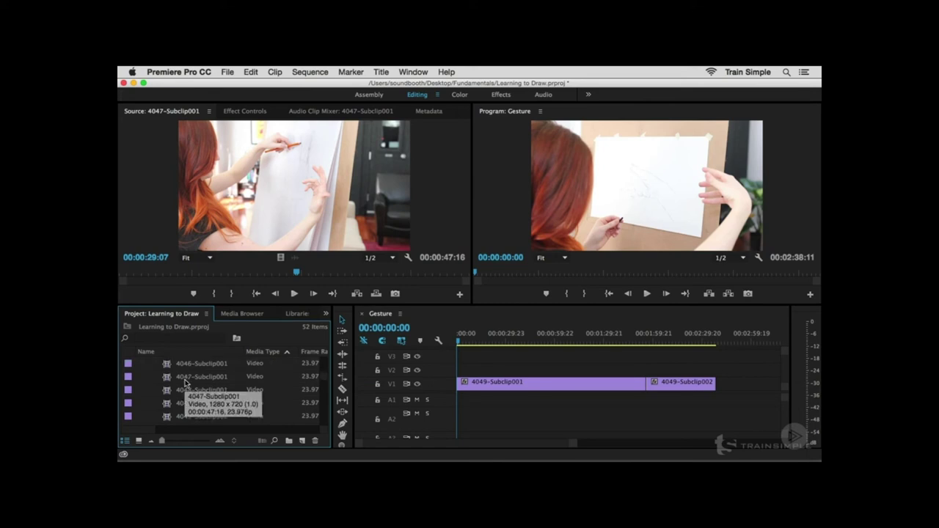
{"action": "scroll", "coordinate": [185, 382], "scroll_direction": "up", "scroll_amount": 1}
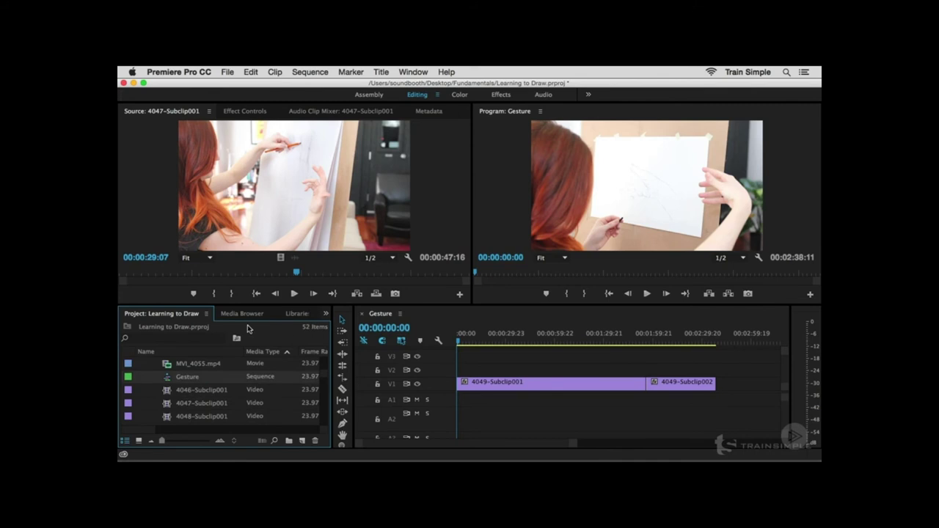
{"action": "key", "text": "grave"}
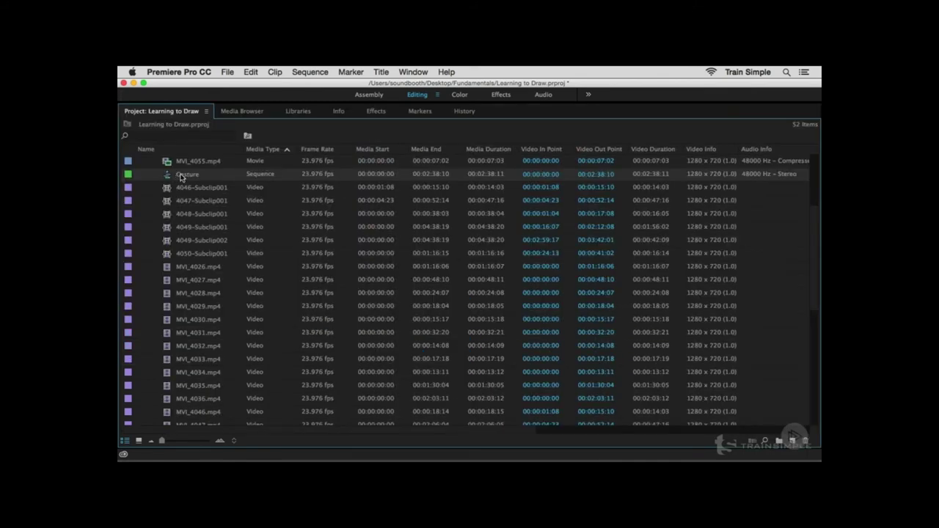
Collapse the video bin, then restore the Project panel to its normal size.
{"action": "scroll", "coordinate": [250, 419], "scroll_direction": "down", "scroll_amount": 7}
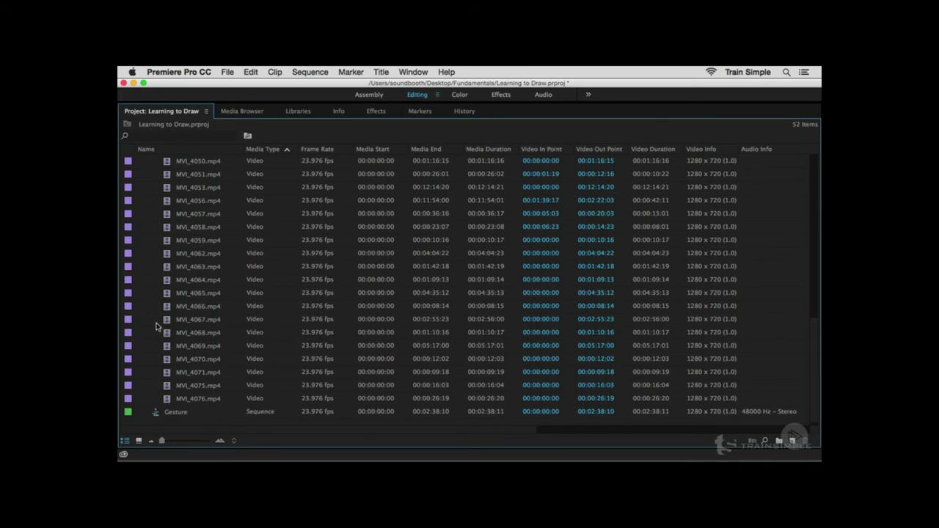
{"action": "scroll", "coordinate": [153, 248], "scroll_direction": "up", "scroll_amount": 10}
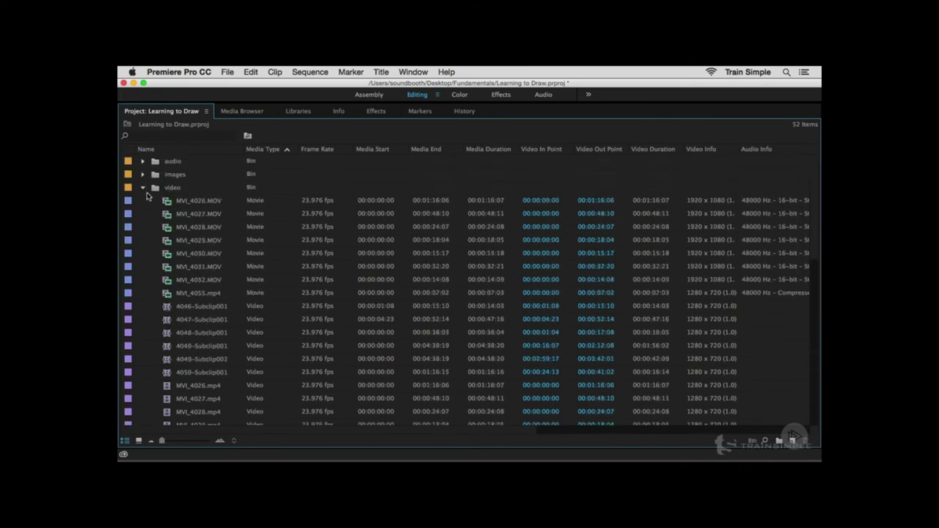
{"action": "left_click", "coordinate": [143, 189]}
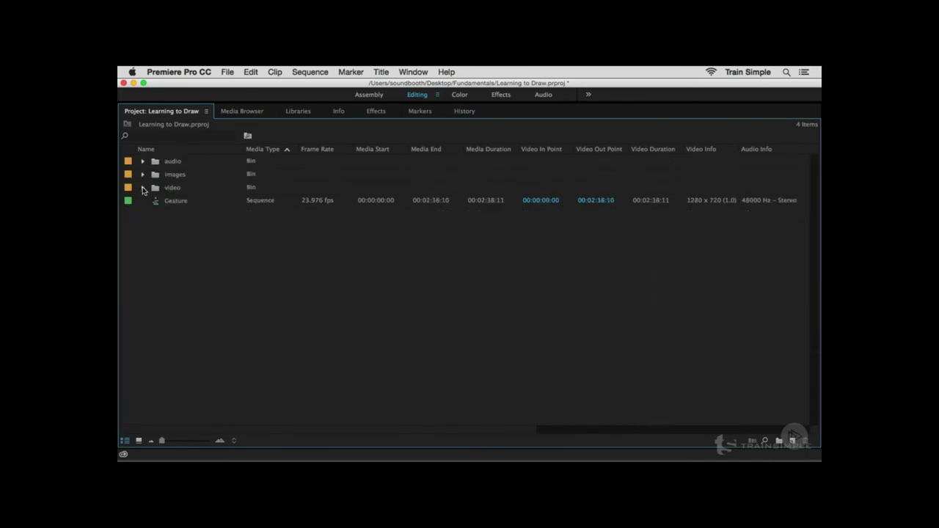
{"action": "key", "text": "grave"}
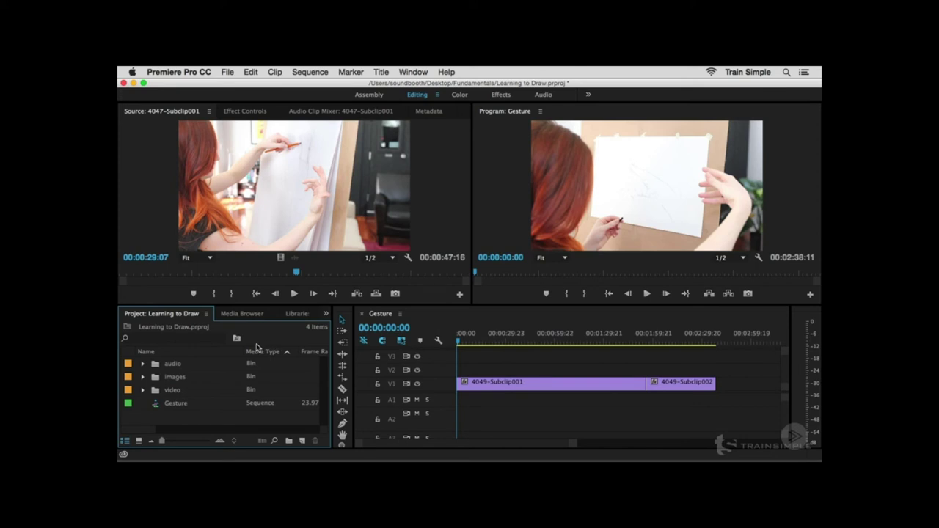
Re-expand the video bin and scroll until subclips 4046-Subclip001 through 4049-Subclip002 are listed.
{"action": "left_click", "coordinate": [144, 389]}
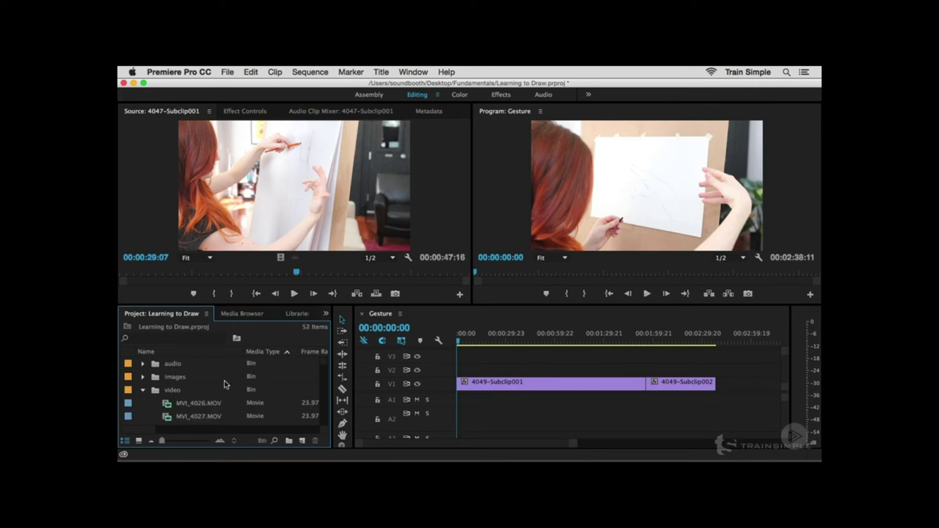
{"action": "scroll", "coordinate": [226, 385], "scroll_direction": "down", "scroll_amount": 5}
{"action": "scroll", "coordinate": [226, 385], "scroll_direction": "down", "scroll_amount": 2}
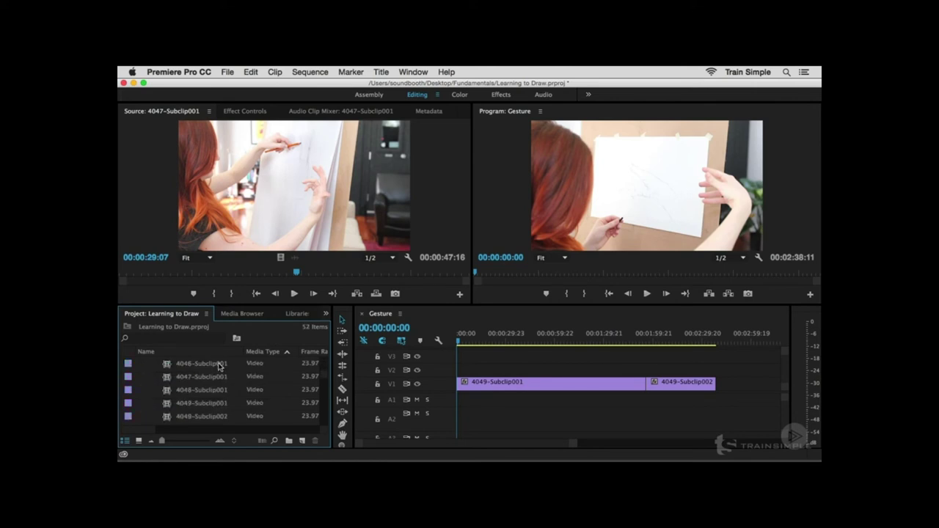
{"action": "left_click", "coordinate": [202, 365]}
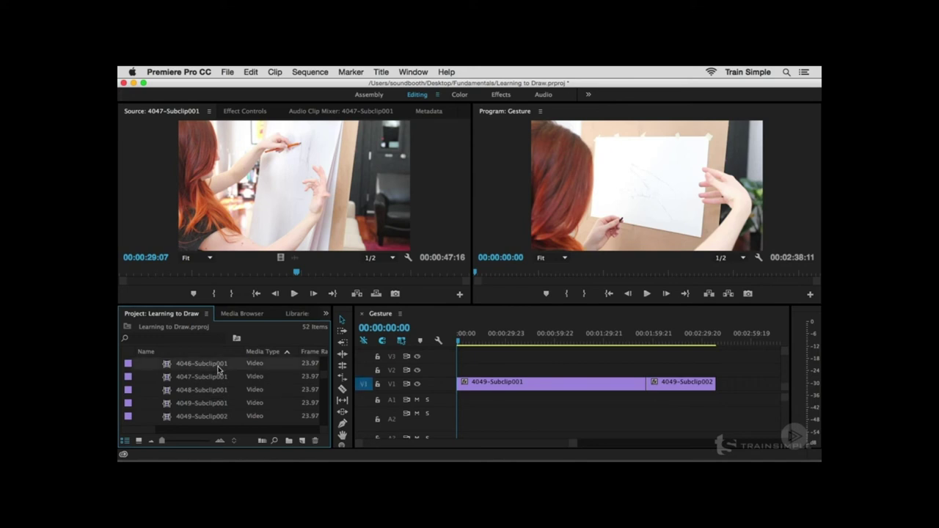
{"action": "scroll", "coordinate": [246, 383], "scroll_direction": "down", "scroll_amount": 3}
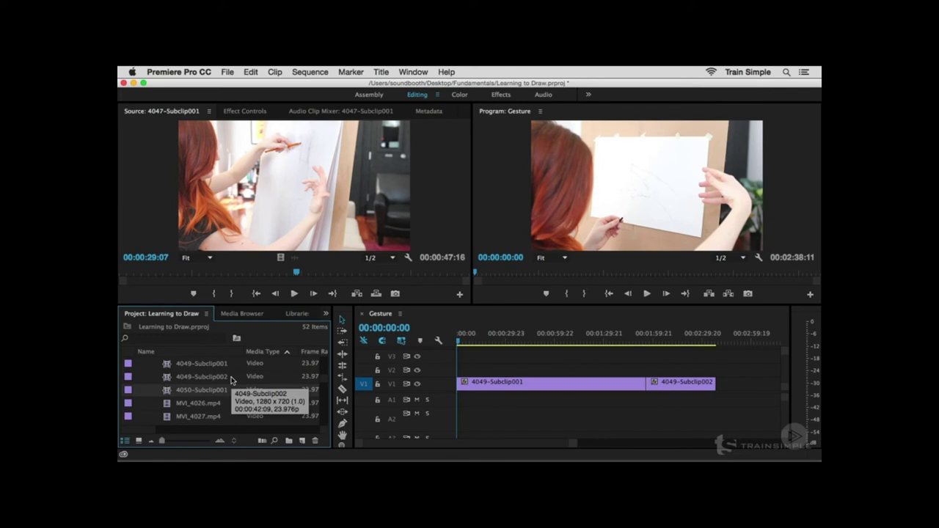
{"action": "scroll", "coordinate": [231, 379], "scroll_direction": "down", "scroll_amount": 5}
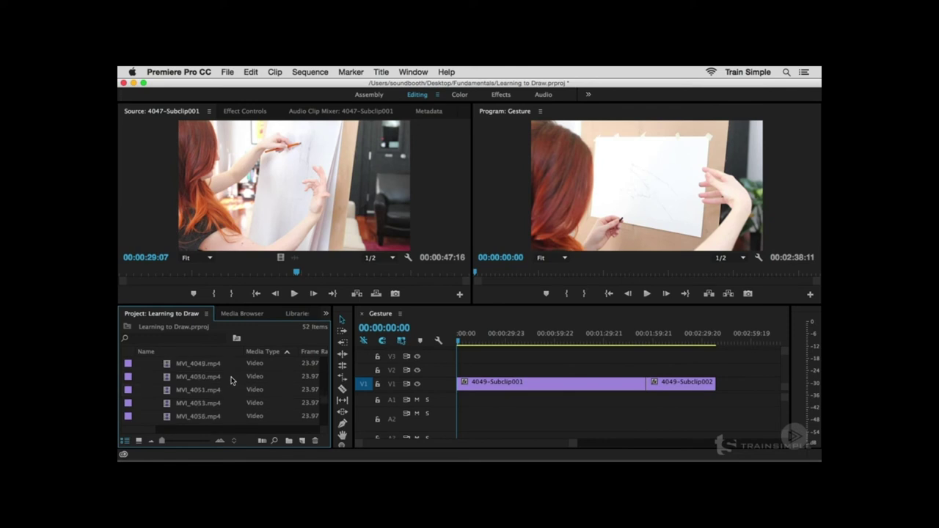
{"action": "double_click", "coordinate": [218, 377]}
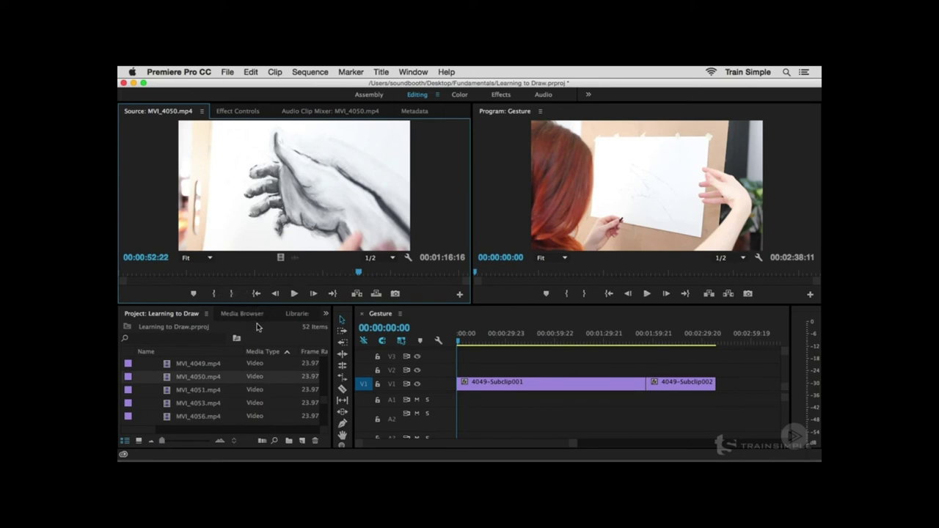
{"action": "scroll", "coordinate": [231, 376], "scroll_direction": "up", "scroll_amount": 2}
{"action": "scroll", "coordinate": [231, 375], "scroll_direction": "down", "scroll_amount": 3}
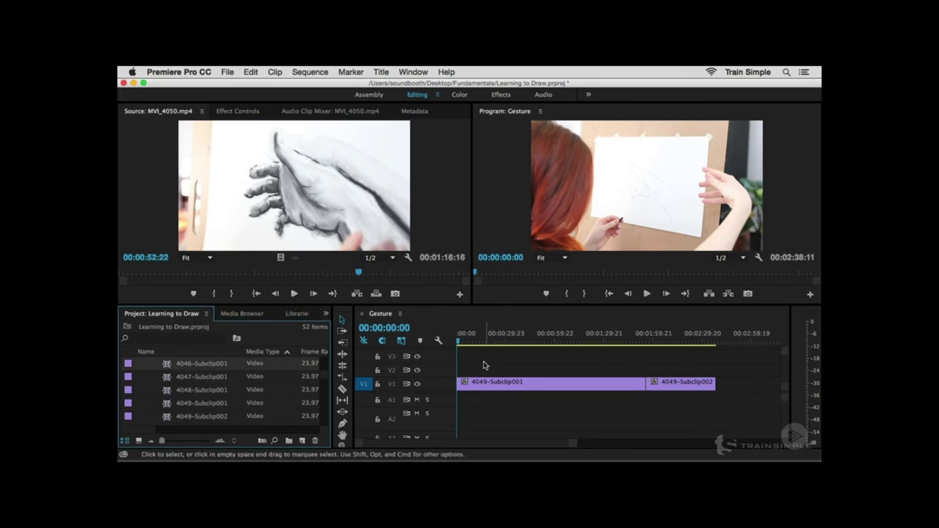
{"action": "left_click", "coordinate": [501, 327]}
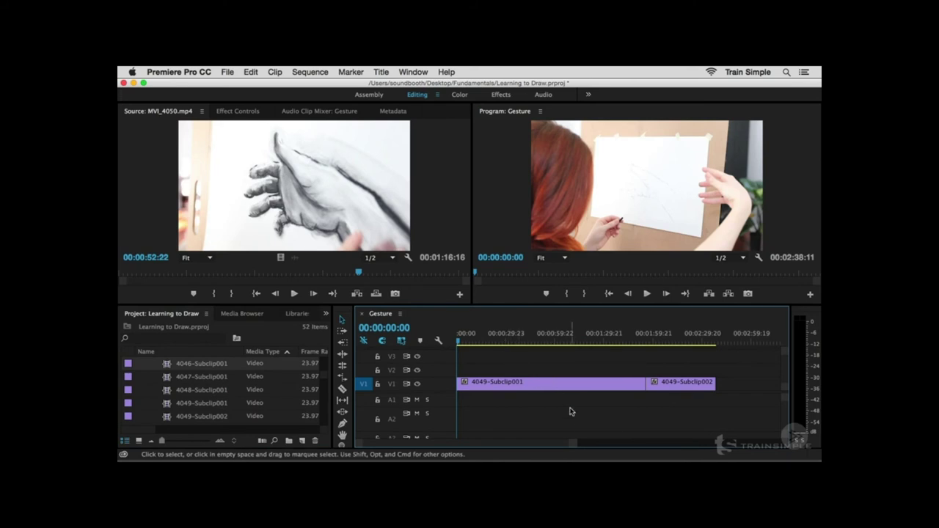
{"action": "left_click_drag", "start_coordinate": [578, 443], "coordinate": [553, 444]}
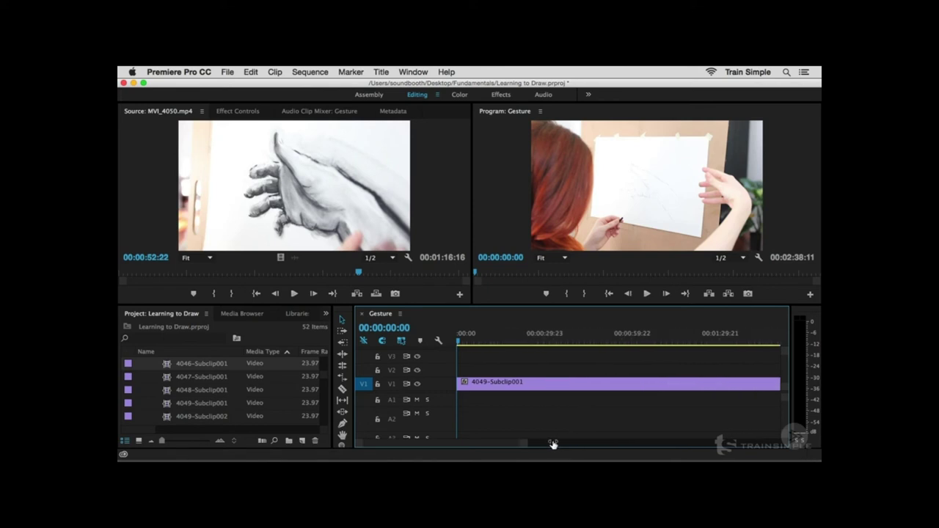
{"action": "key", "text": "minus"}
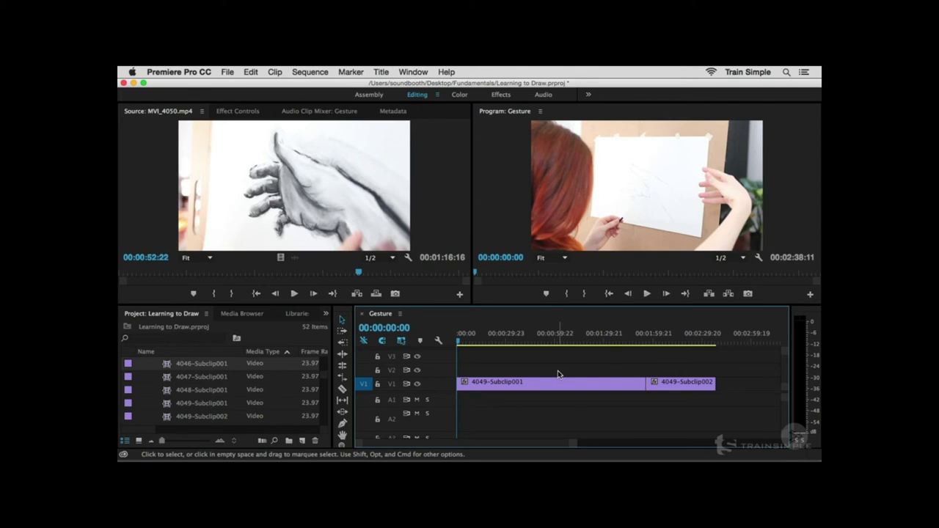
{"action": "key", "text": "Down"}
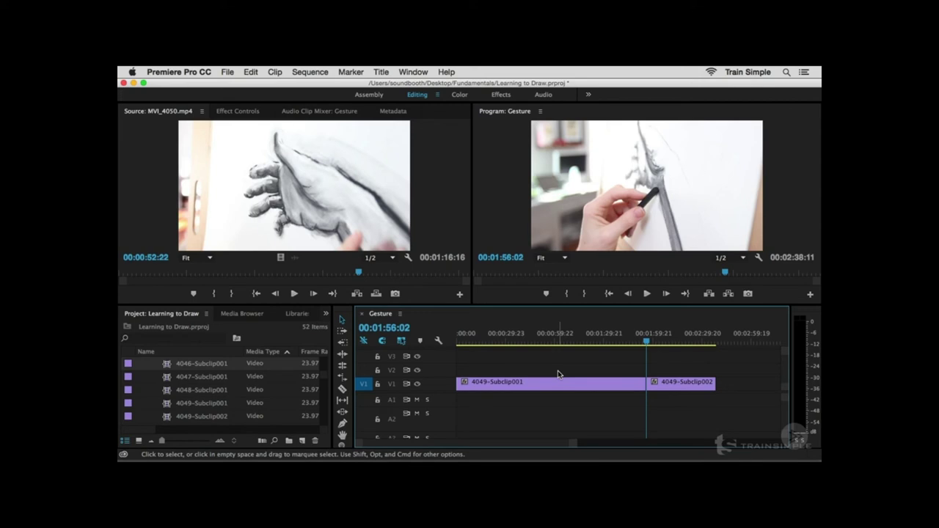
{"action": "key", "text": "Down"}
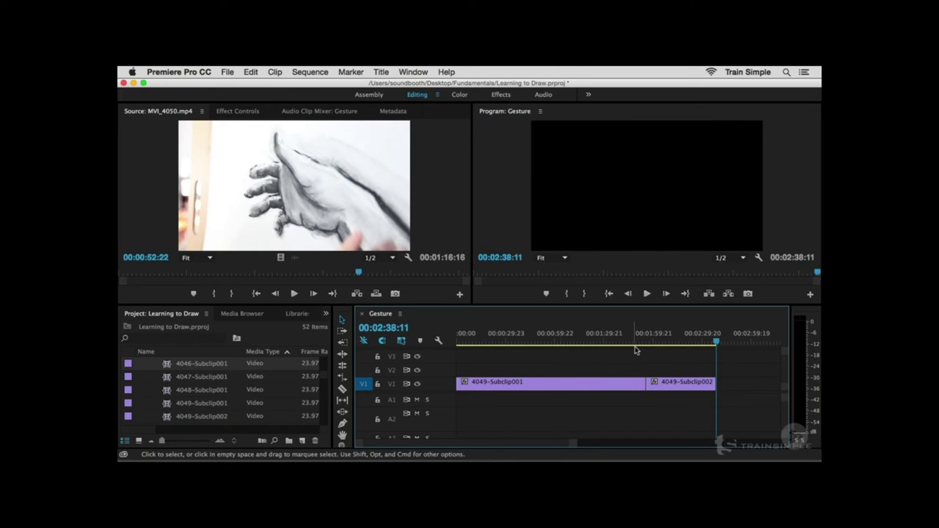
{"action": "left_click_drag", "start_coordinate": [710, 343], "coordinate": [518, 345]}
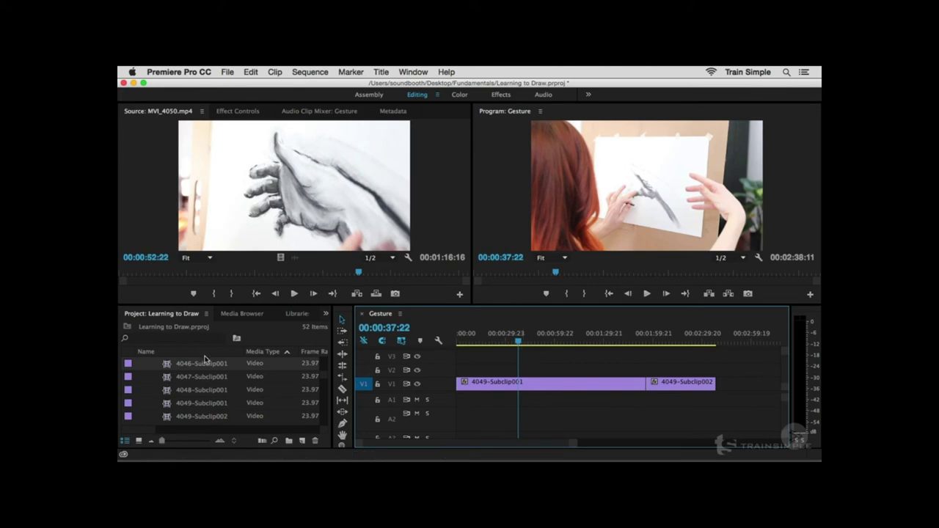
Preview 4046-Subclip001 in the Source monitor and cue the Gesture playhead to 00:00.
{"action": "double_click", "coordinate": [168, 366]}
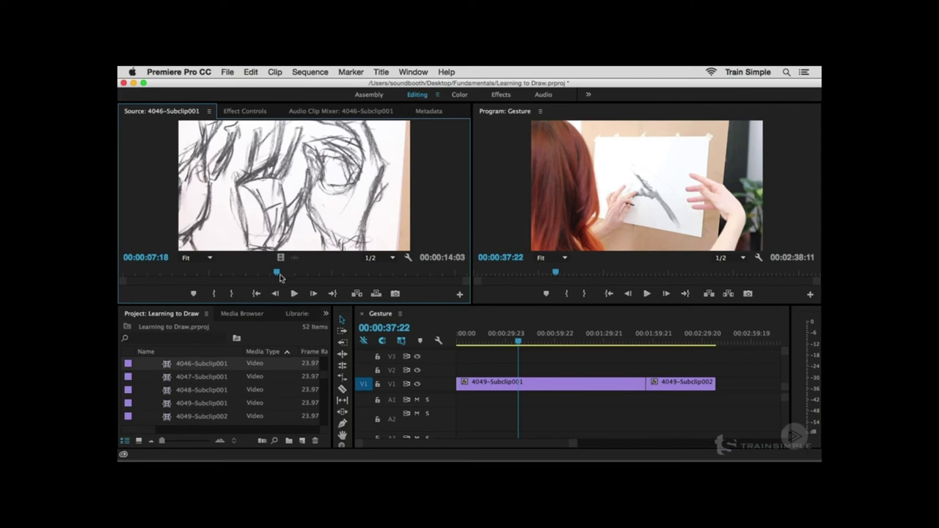
{"action": "left_click_drag", "start_coordinate": [277, 273], "coordinate": [263, 277]}
{"action": "left_click_drag", "start_coordinate": [219, 277], "coordinate": [360, 279]}
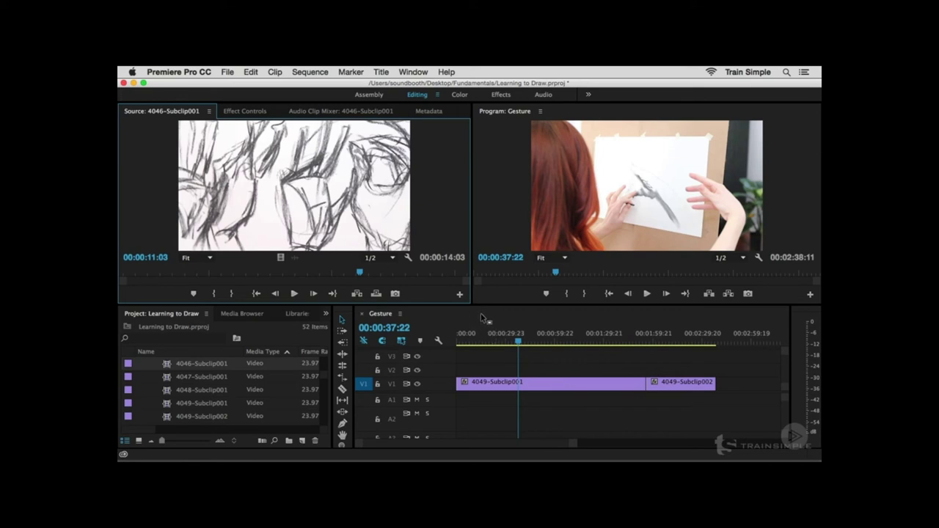
{"action": "left_click", "coordinate": [480, 318]}
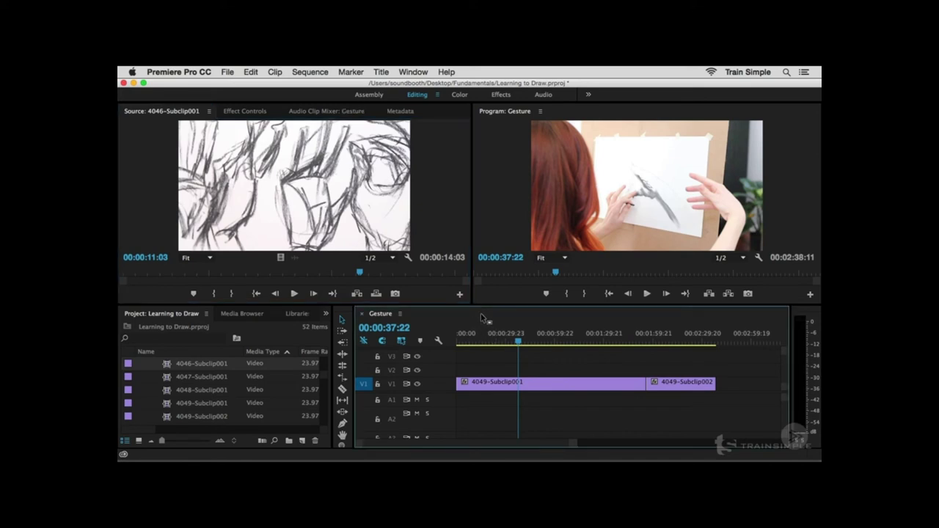
{"action": "key", "text": "Home"}
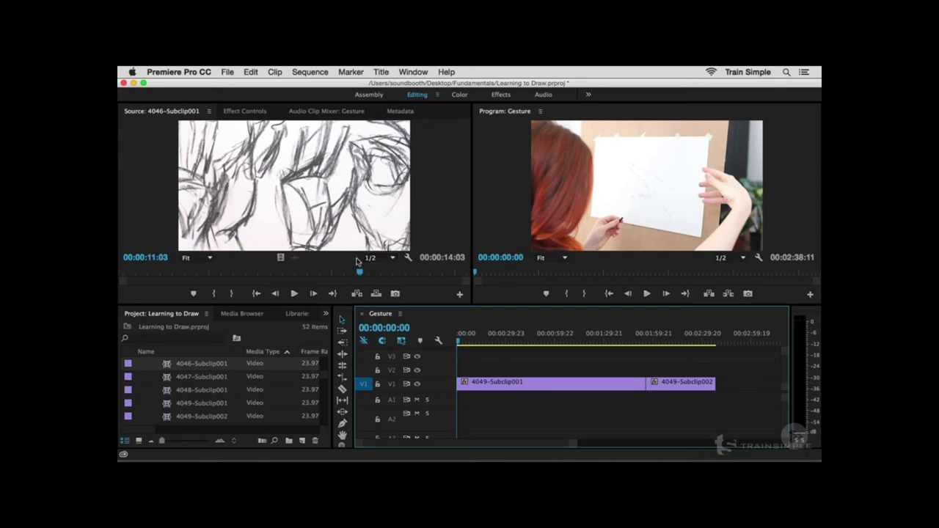
Insert 4046-Subclip001 ahead of the 4049 clips and scrub across the new cut.
{"action": "left_click", "coordinate": [358, 295]}
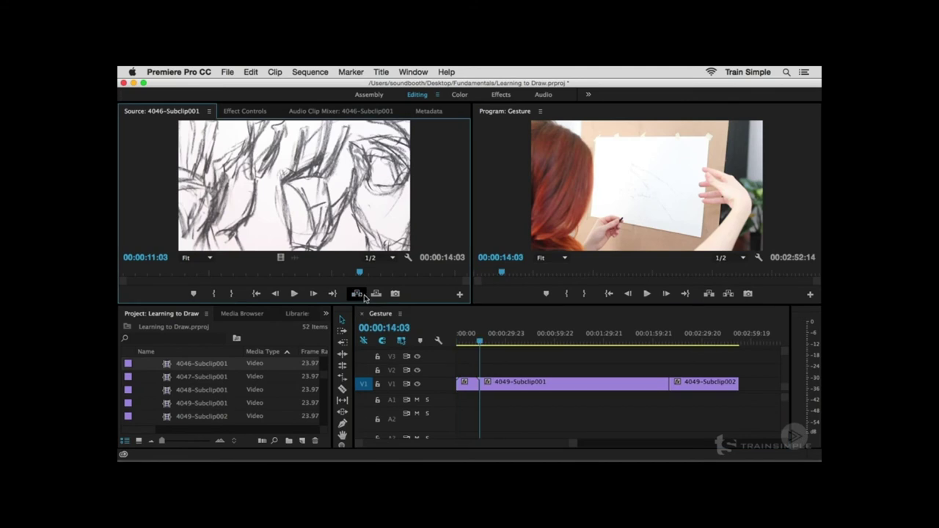
{"action": "left_click", "coordinate": [481, 341]}
{"action": "mouse_move", "coordinate": [482, 341]}
{"action": "left_mouse_down"}
{"action": "mouse_move", "coordinate": [459, 342]}
{"action": "mouse_move", "coordinate": [488, 344]}
{"action": "left_mouse_up"}
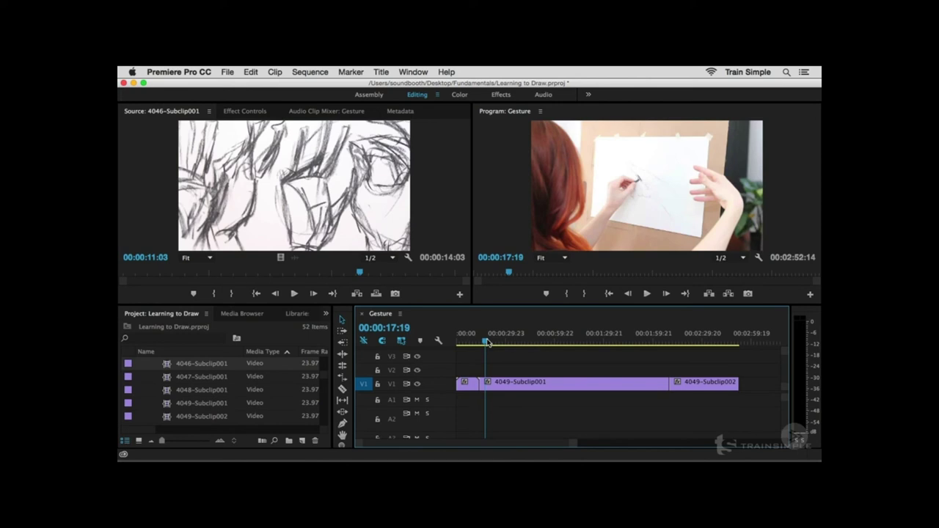
{"action": "left_click_drag", "start_coordinate": [488, 343], "coordinate": [482, 342]}
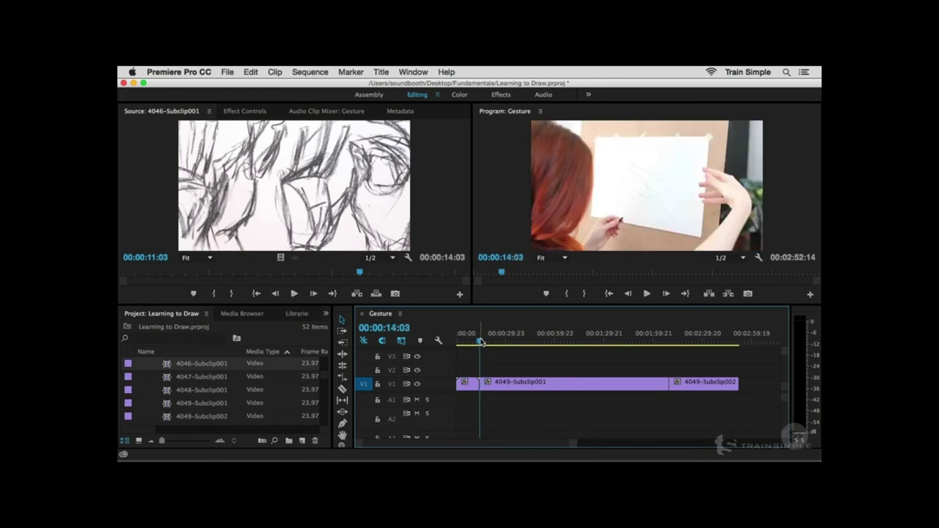
Load 4047-Subclip001 in the Source monitor and play through it.
{"action": "double_click", "coordinate": [167, 380]}
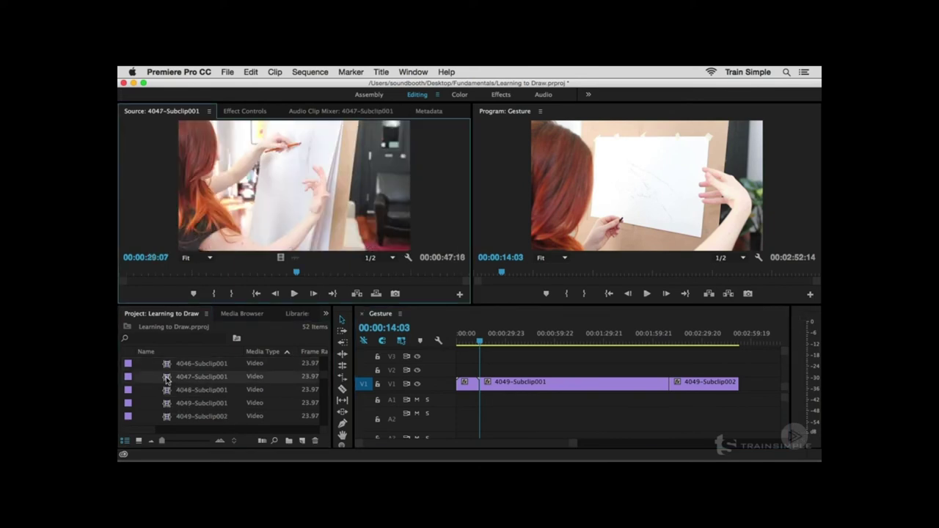
{"action": "left_click_drag", "start_coordinate": [295, 273], "coordinate": [213, 272]}
{"action": "left_click", "coordinate": [294, 294]}
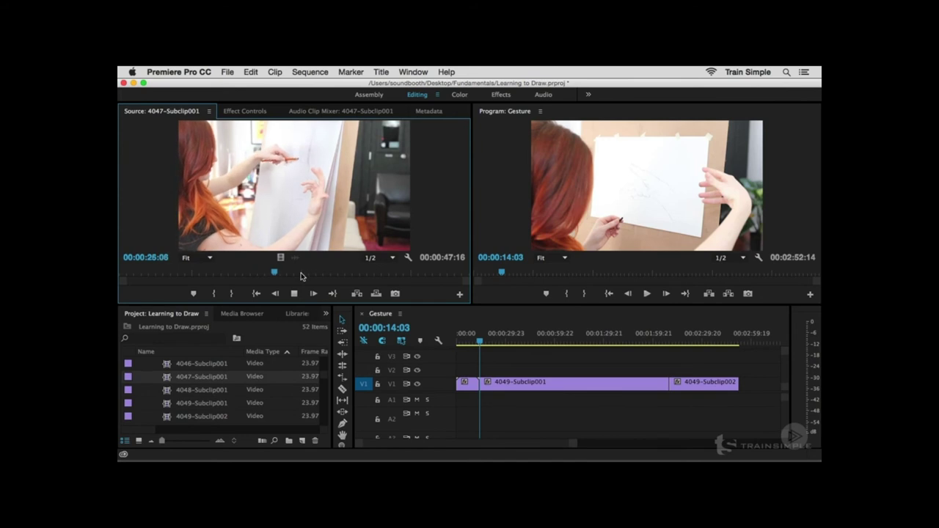
{"action": "key", "text": "space"}
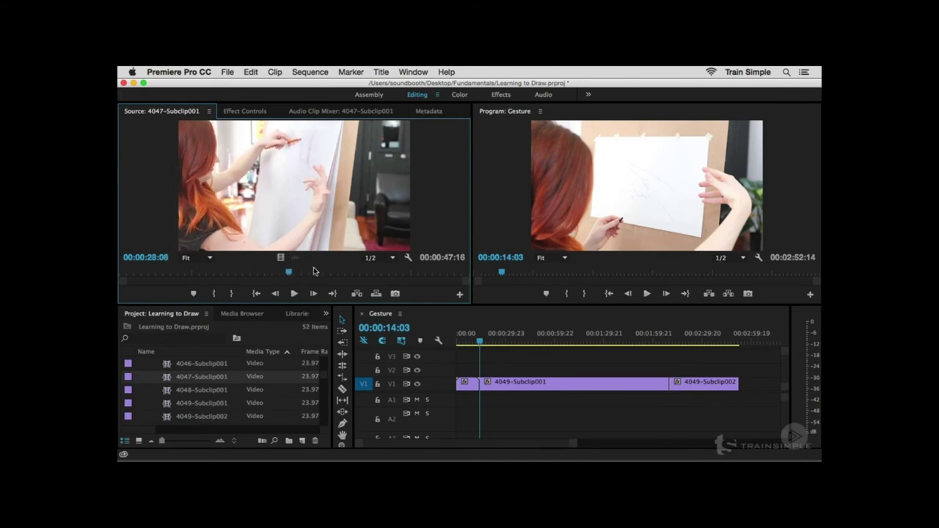
Insert 4047-Subclip001 after the 4046 clip and play Gesture from the start.
{"action": "left_click", "coordinate": [478, 318]}
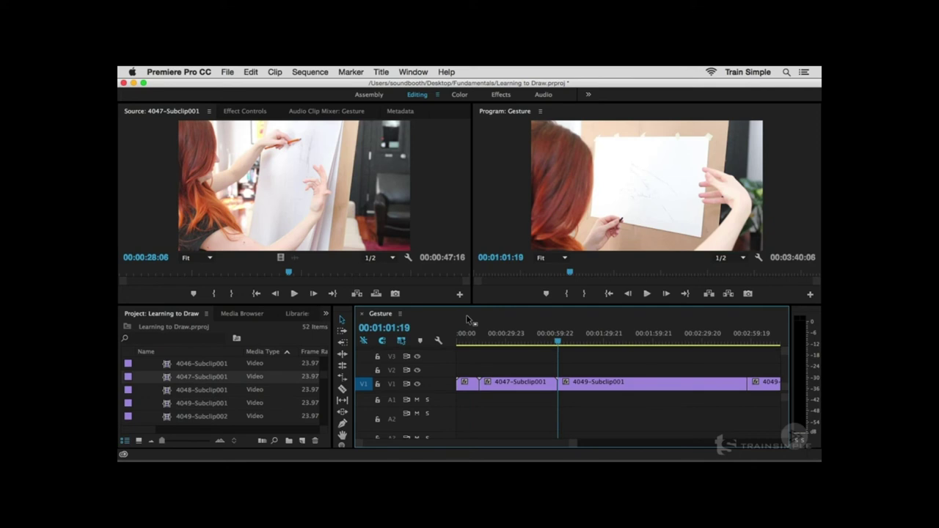
{"action": "left_click_drag", "start_coordinate": [559, 342], "coordinate": [448, 344]}
{"action": "key", "text": "space"}
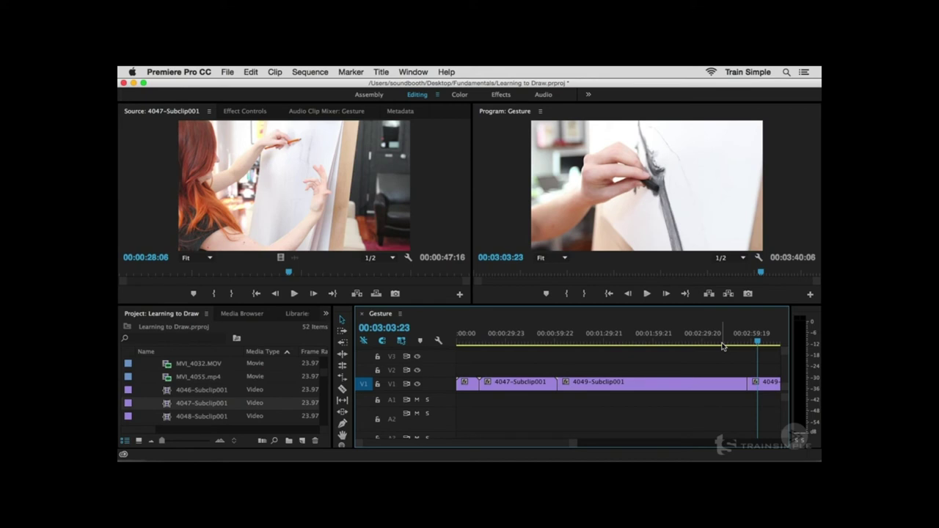
Expand the audio bin and widen the Name column to read full clip names.
{"action": "scroll", "coordinate": [290, 379], "scroll_direction": "up", "scroll_amount": 2}
{"action": "scroll", "coordinate": [292, 380], "scroll_direction": "up", "scroll_amount": 3}
{"action": "left_click", "coordinate": [144, 365]}
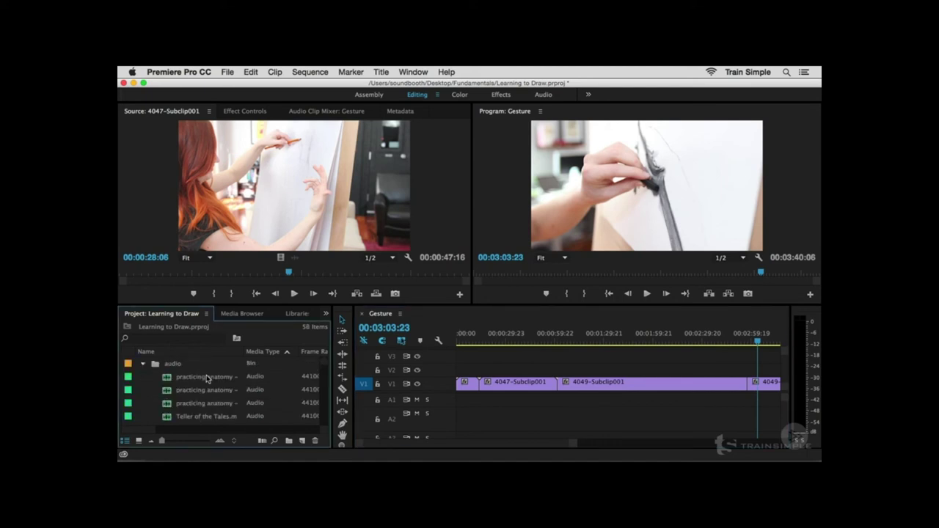
{"action": "scroll", "coordinate": [206, 375], "scroll_direction": "down", "scroll_amount": 1}
{"action": "left_click_drag", "start_coordinate": [243, 352], "coordinate": [274, 354]}
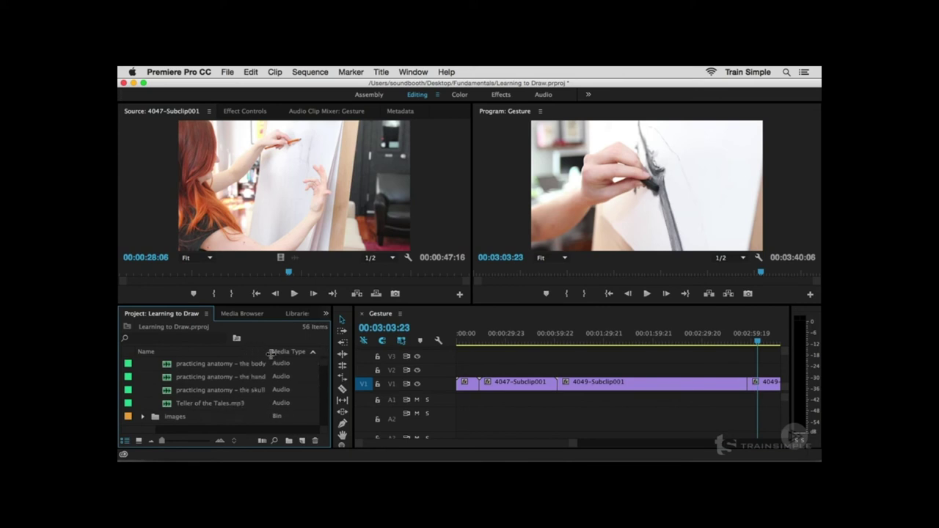
Place 'practicing anatomy – the hand' on A1 and Teller of the Tales.mp3 on A2 at 00:00.
{"action": "left_click", "coordinate": [197, 379]}
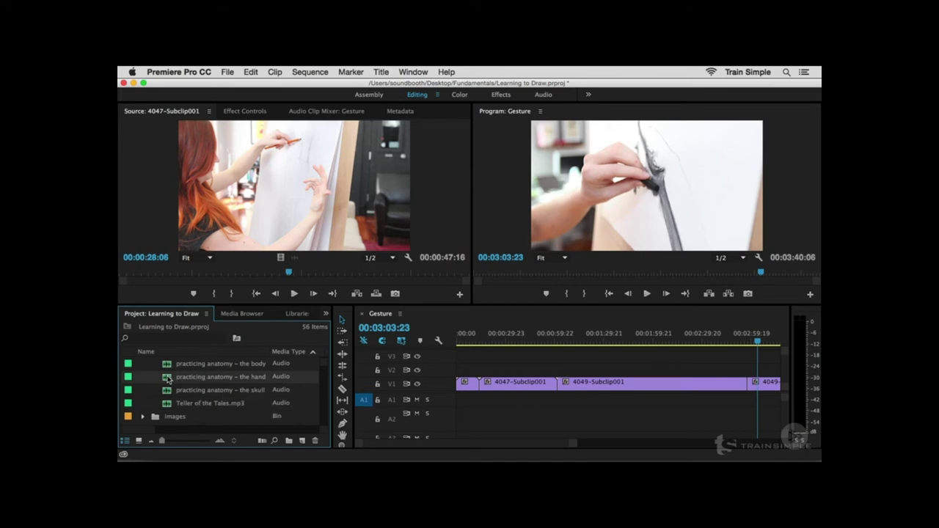
{"action": "left_click_drag", "start_coordinate": [167, 379], "coordinate": [496, 404]}
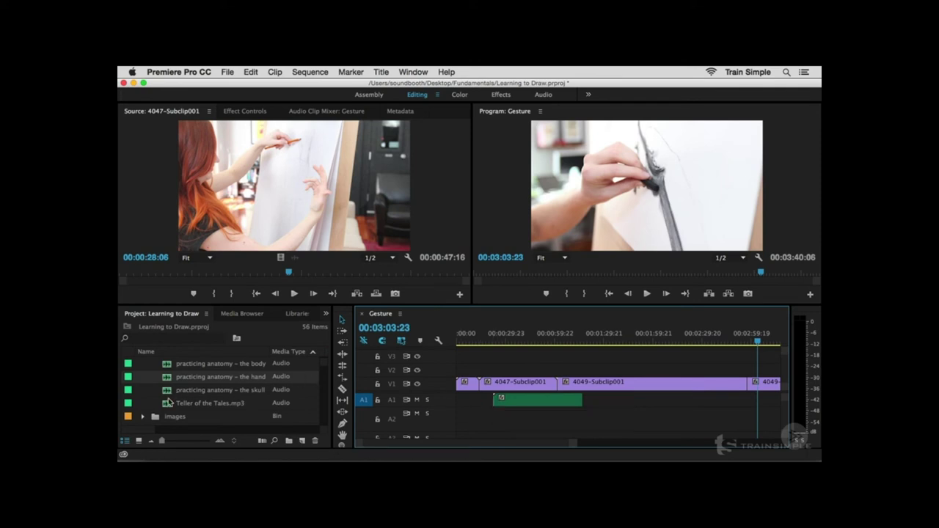
{"action": "mouse_move", "coordinate": [166, 405]}
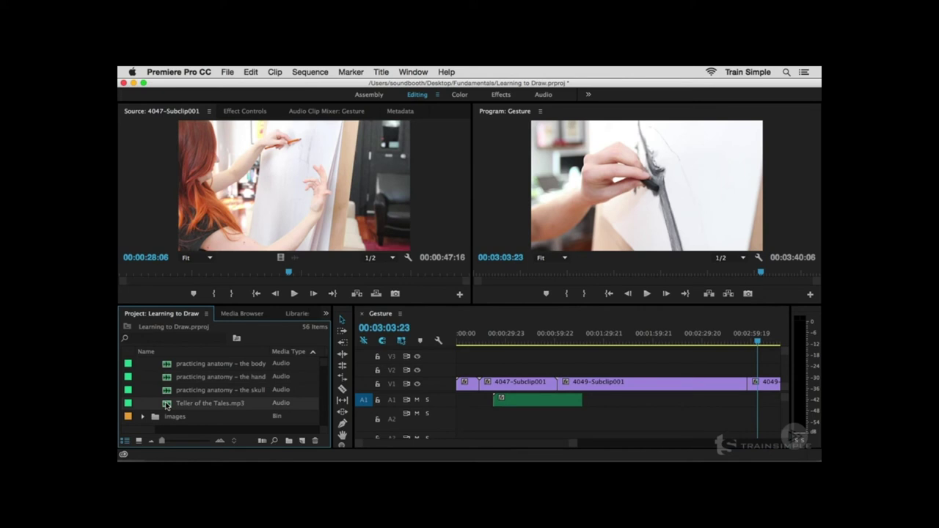
{"action": "left_click_drag", "start_coordinate": [166, 405], "coordinate": [462, 417]}
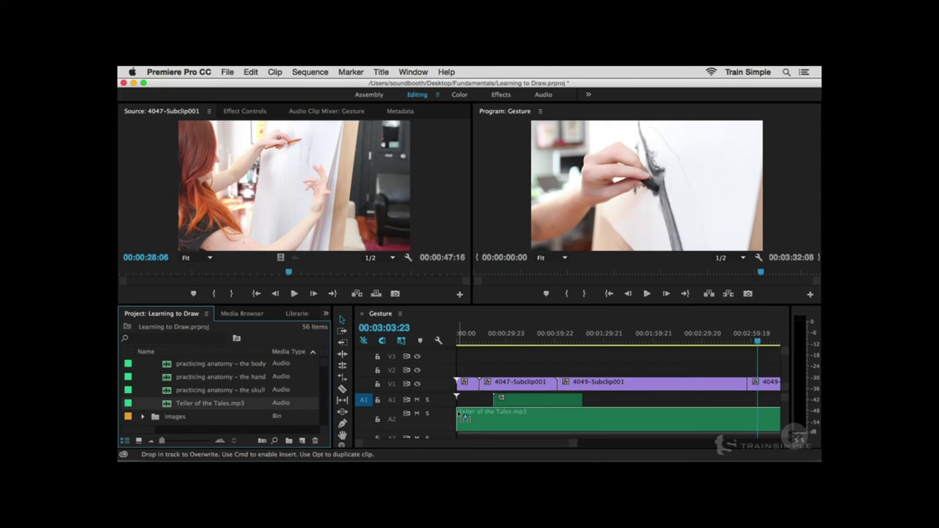
{"action": "left_click_drag", "start_coordinate": [462, 418], "coordinate": [463, 417]}
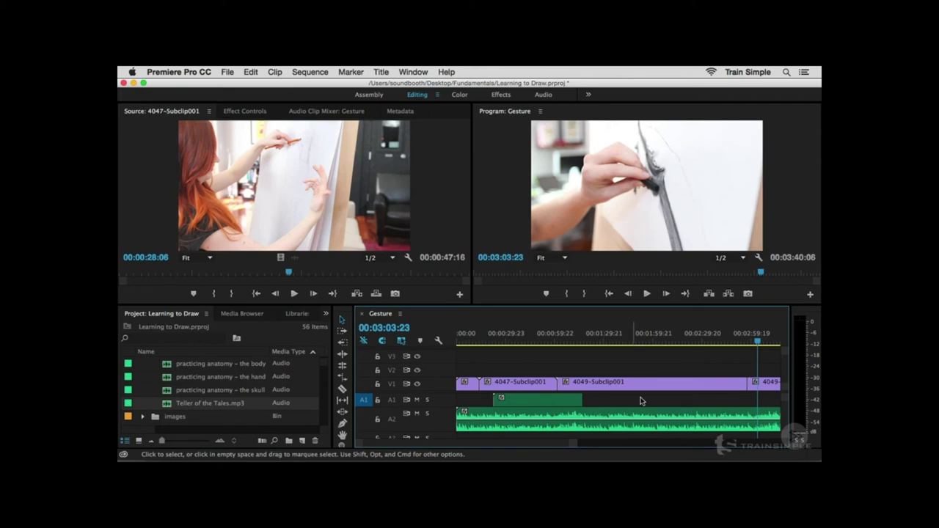
Move 4049-Subclip002 earlier on V1 to run 00:02:57:21 to 00:03:40:05.
{"action": "left_click_drag", "start_coordinate": [771, 383], "coordinate": [596, 385]}
{"action": "left_click_drag", "start_coordinate": [576, 447], "coordinate": [595, 446]}
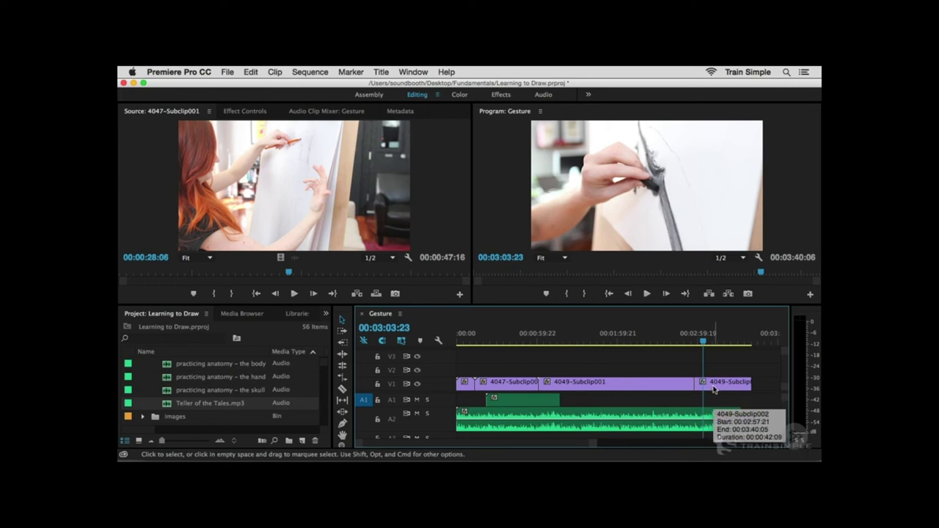
{"action": "left_click_drag", "start_coordinate": [713, 389], "coordinate": [716, 390]}
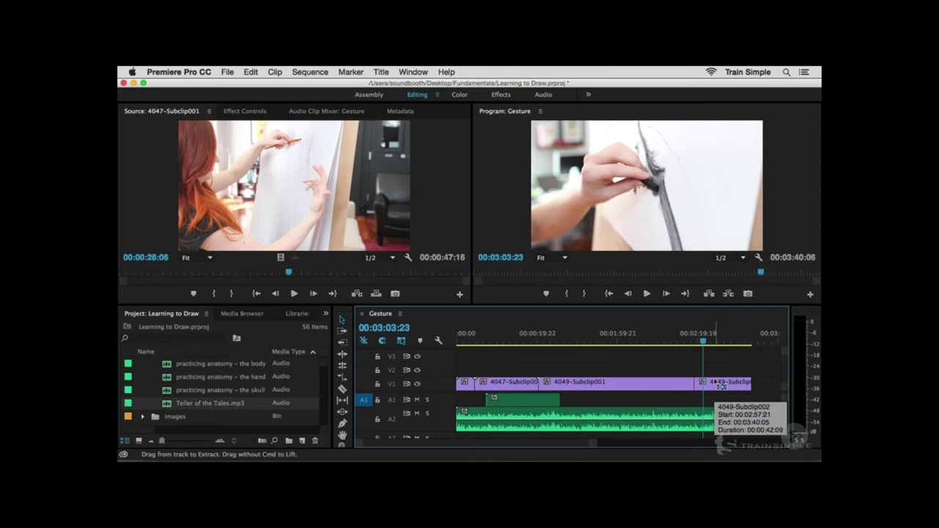
{"action": "mouse_move", "coordinate": [718, 384]}
{"action": "left_mouse_down"}
{"action": "mouse_move", "coordinate": [564, 386]}
{"action": "mouse_move", "coordinate": [723, 383]}
{"action": "left_mouse_up"}
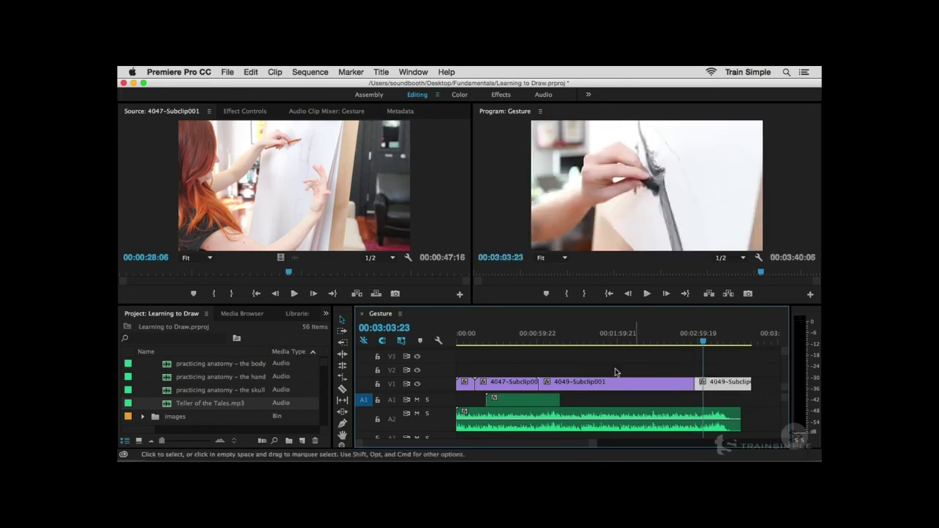
Toggle timeline snapping off and back on, leaving it enabled.
{"action": "left_click", "coordinate": [382, 343]}
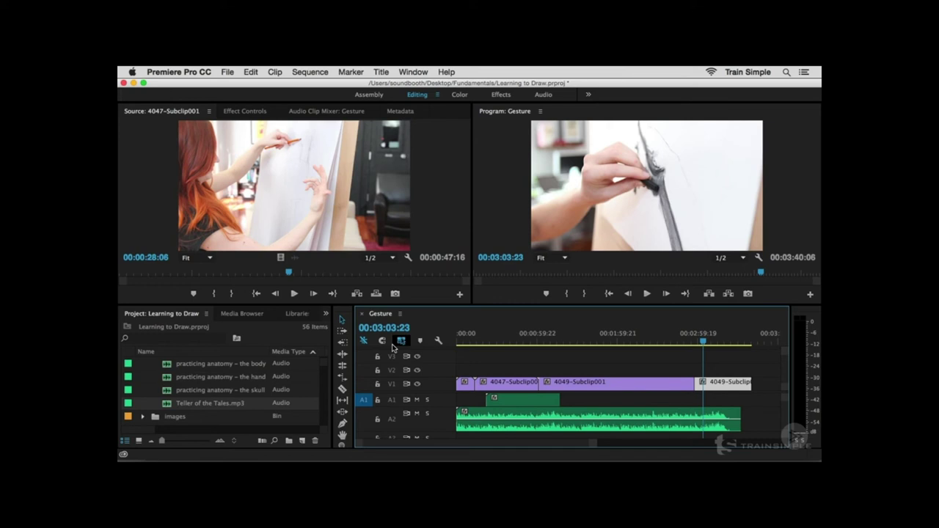
{"action": "left_click", "coordinate": [382, 341]}
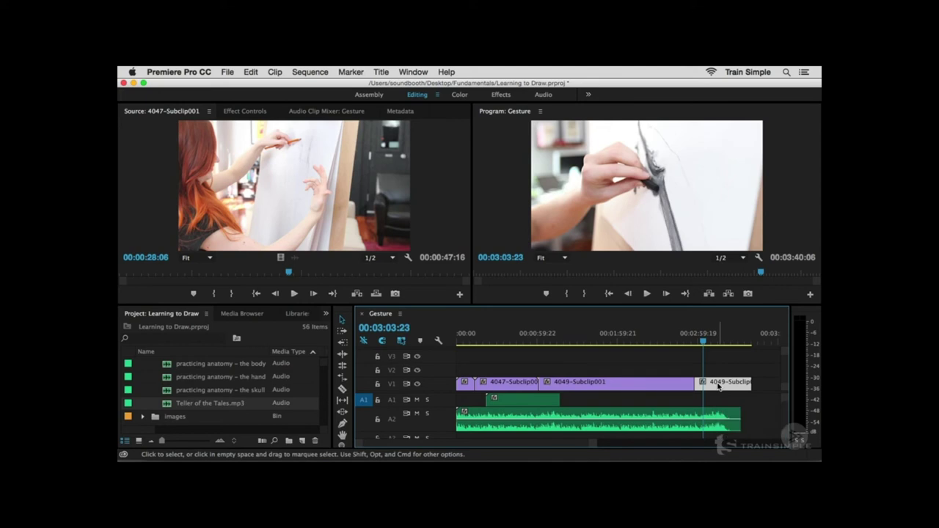
{"action": "left_click", "coordinate": [383, 341]}
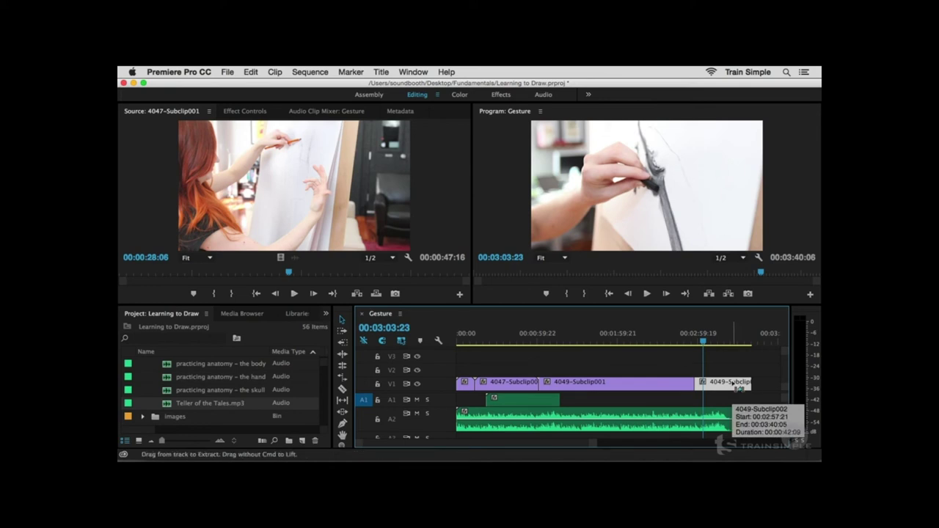
{"action": "left_click_drag", "start_coordinate": [738, 388], "coordinate": [586, 389]}
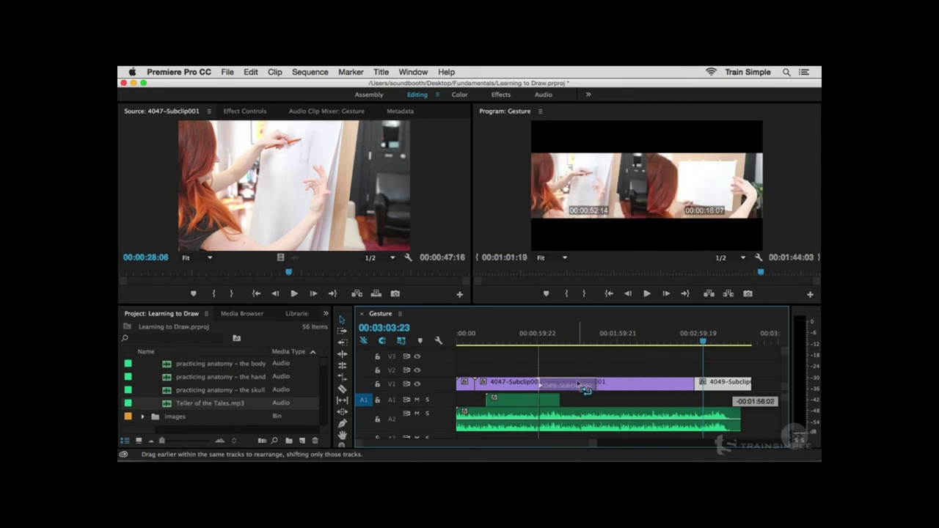
{"action": "left_click_drag", "start_coordinate": [587, 389], "coordinate": [590, 389]}
{"action": "left_click_drag", "start_coordinate": [590, 390], "coordinate": [590, 390]}
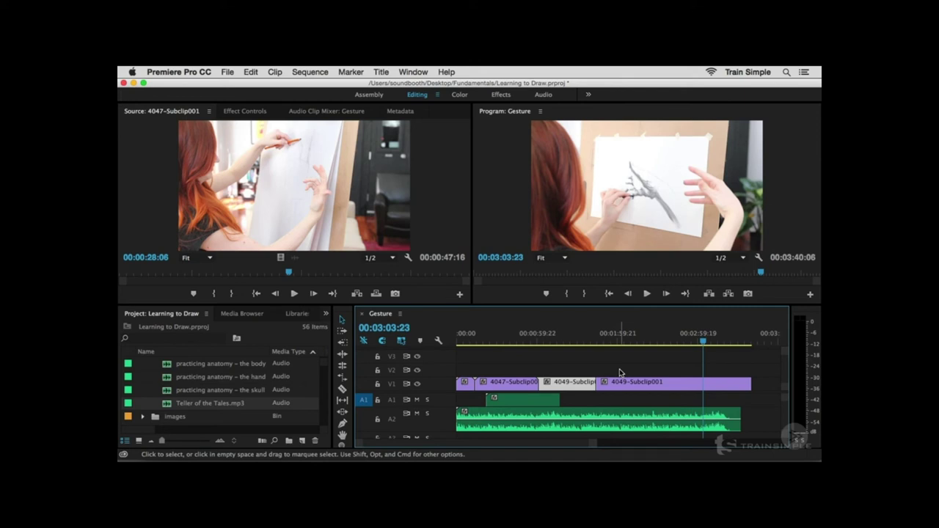
{"action": "key", "text": "super+z"}
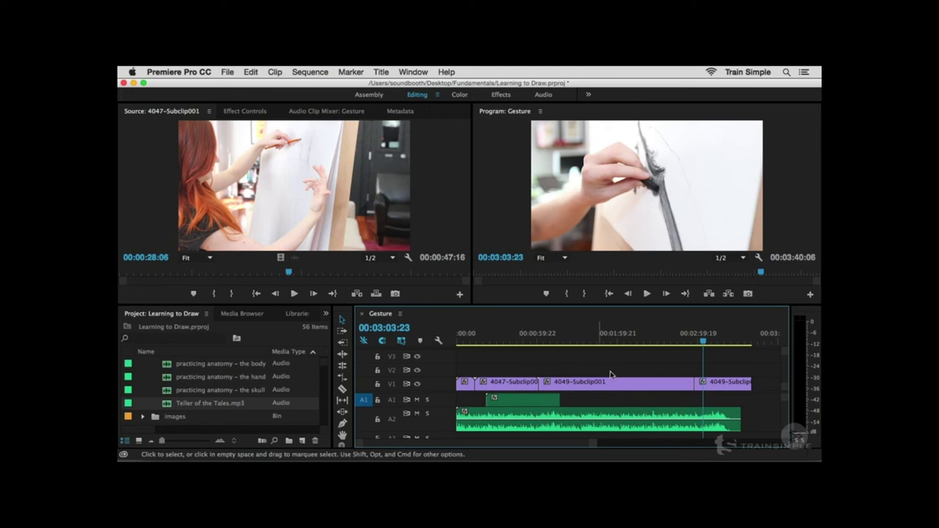
Cue the playhead to 00:00:55:08, select all clips, and shift them to start there.
{"action": "mouse_move", "coordinate": [540, 343]}
{"action": "left_mouse_down"}
{"action": "mouse_move", "coordinate": [522, 344]}
{"action": "mouse_move", "coordinate": [549, 345]}
{"action": "mouse_move", "coordinate": [529, 346]}
{"action": "left_mouse_up"}
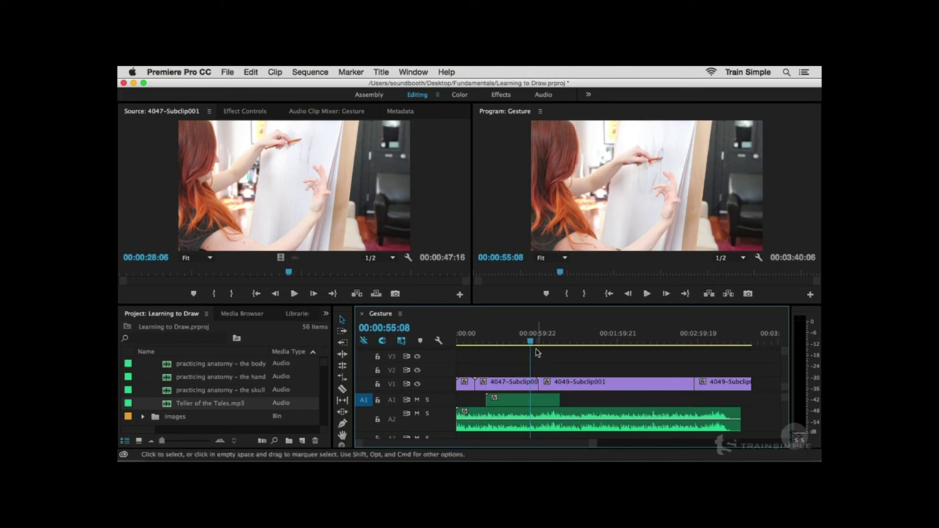
{"action": "left_click_drag", "start_coordinate": [461, 361], "coordinate": [711, 433]}
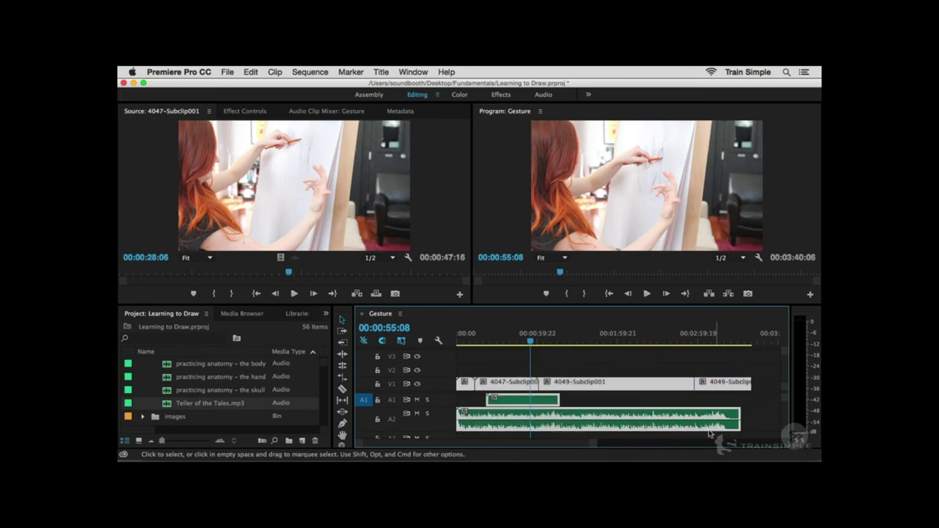
{"action": "left_click_drag", "start_coordinate": [486, 387], "coordinate": [565, 386]}
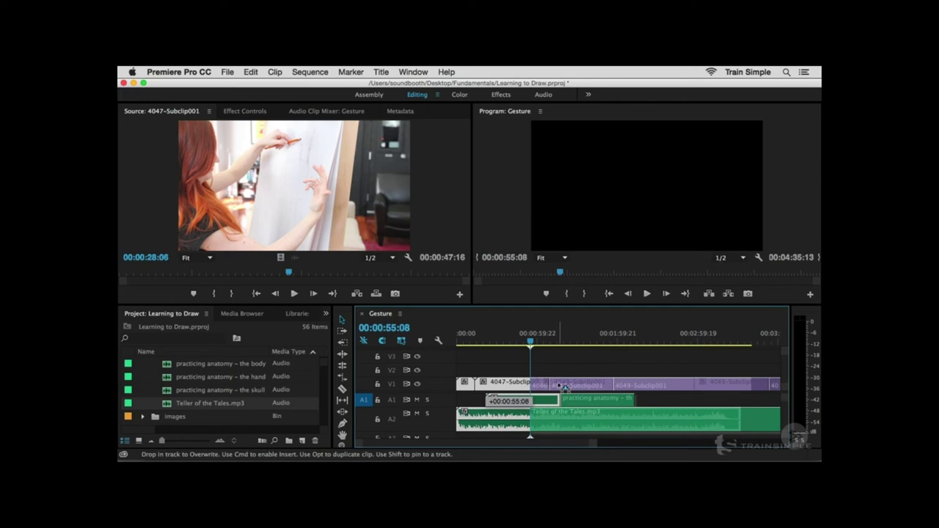
{"action": "left_click_drag", "start_coordinate": [565, 387], "coordinate": [559, 385]}
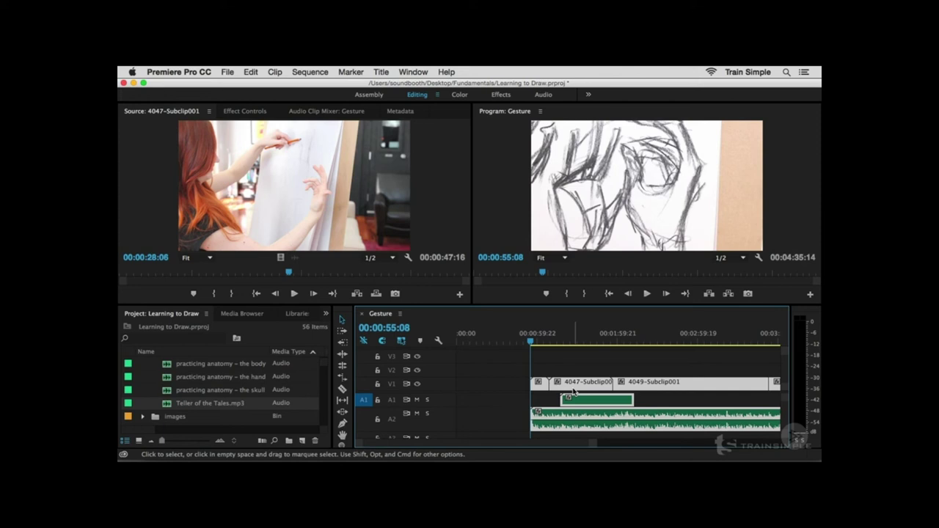
Scrub and play the end of Gesture to find where 4051-Subclip001 should go.
{"action": "key", "text": "super"}
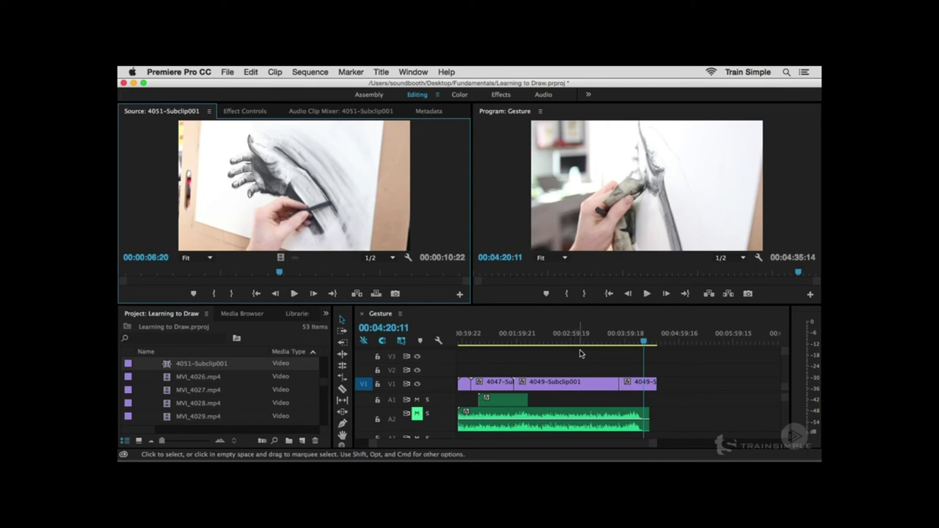
{"action": "left_click_drag", "start_coordinate": [643, 342], "coordinate": [643, 345]}
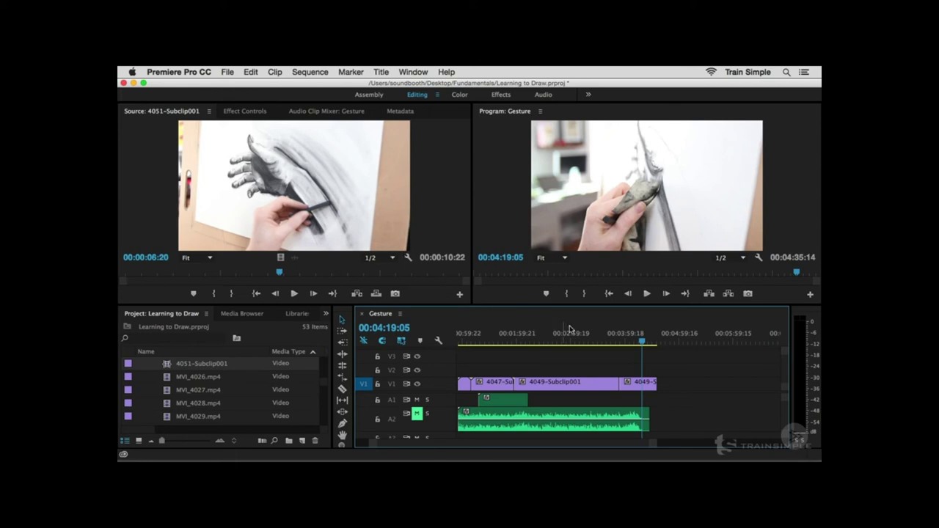
{"action": "mouse_move", "coordinate": [642, 341]}
{"action": "left_mouse_down"}
{"action": "mouse_move", "coordinate": [656, 342]}
{"action": "mouse_move", "coordinate": [636, 343]}
{"action": "left_mouse_up"}
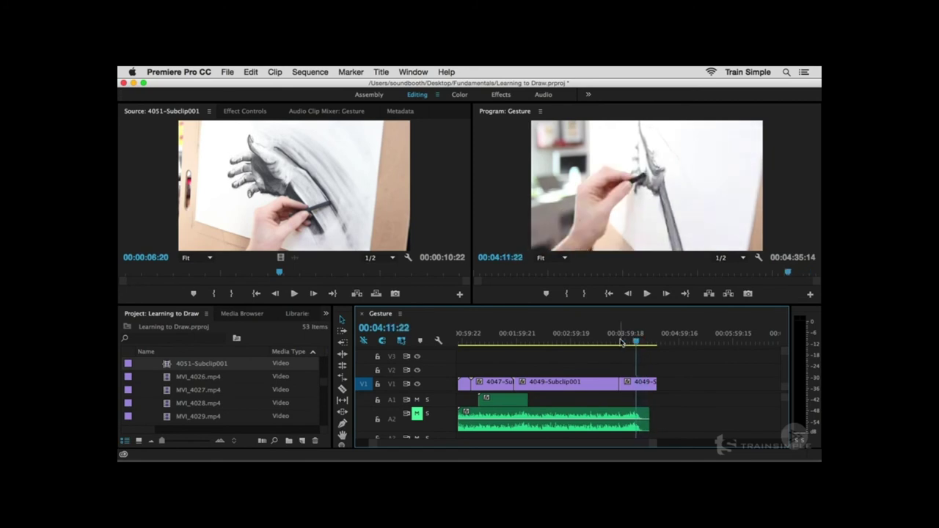
{"action": "key", "text": "l"}
{"action": "key", "text": "l"}
{"action": "key", "text": "l"}
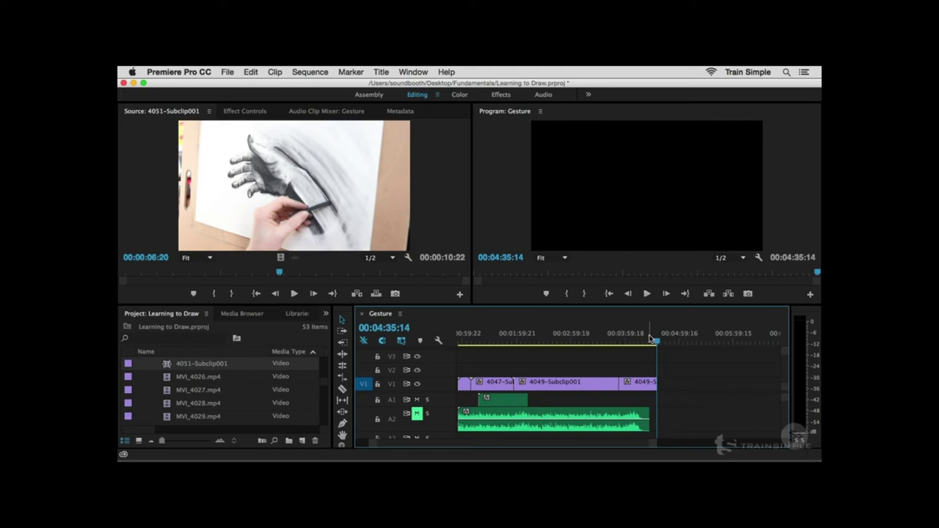
{"action": "left_click", "coordinate": [621, 342]}
{"action": "mouse_move", "coordinate": [618, 348]}
{"action": "left_mouse_down"}
{"action": "mouse_move", "coordinate": [604, 344]}
{"action": "mouse_move", "coordinate": [636, 346]}
{"action": "left_mouse_up"}
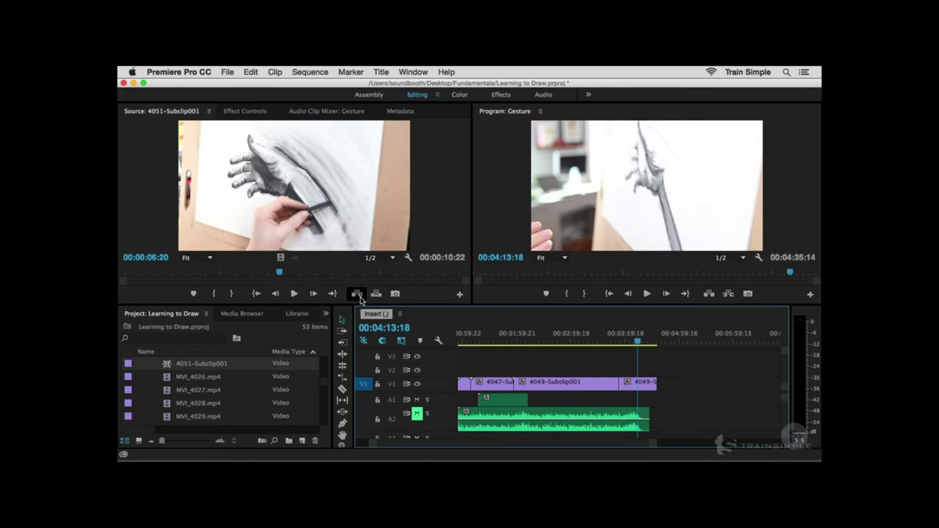
Insert 4051-Subclip001 at the playhead, then undo the insertion with Cmd+Z.
{"action": "left_click", "coordinate": [358, 296]}
{"action": "key", "text": "Left"}
{"action": "key", "text": "Left"}
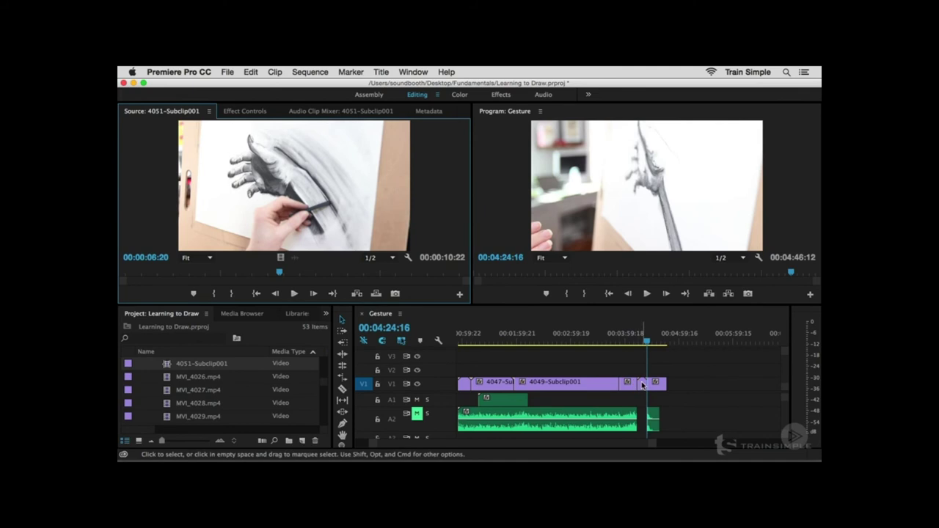
{"action": "mouse_move", "coordinate": [642, 386]}
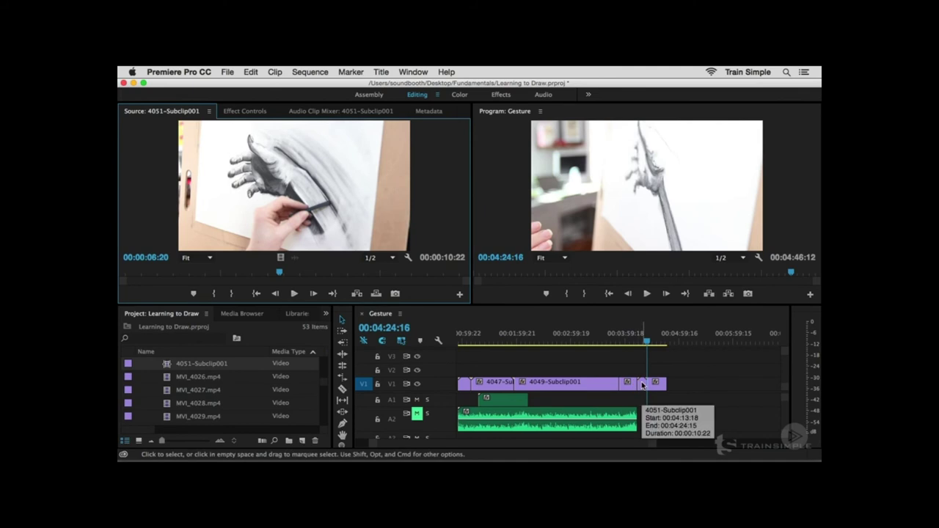
{"action": "key", "text": "super+z"}
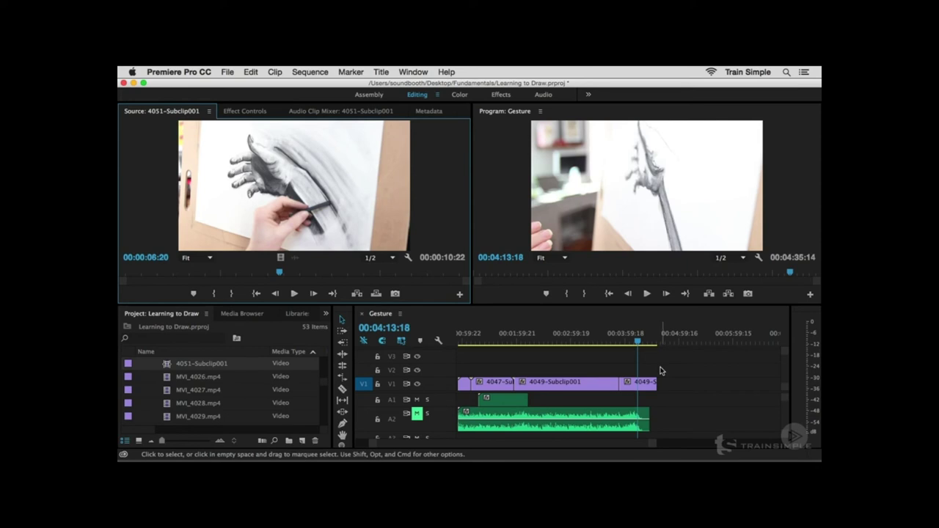
Cue the source clip to its end and park the Gesture playhead at 00:04:35:14.
{"action": "key", "text": "End"}
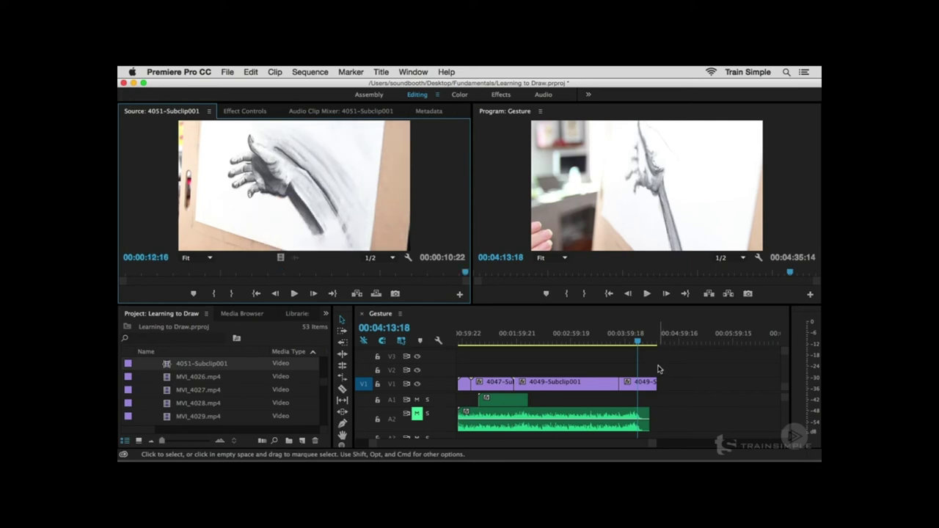
{"action": "left_click", "coordinate": [658, 370]}
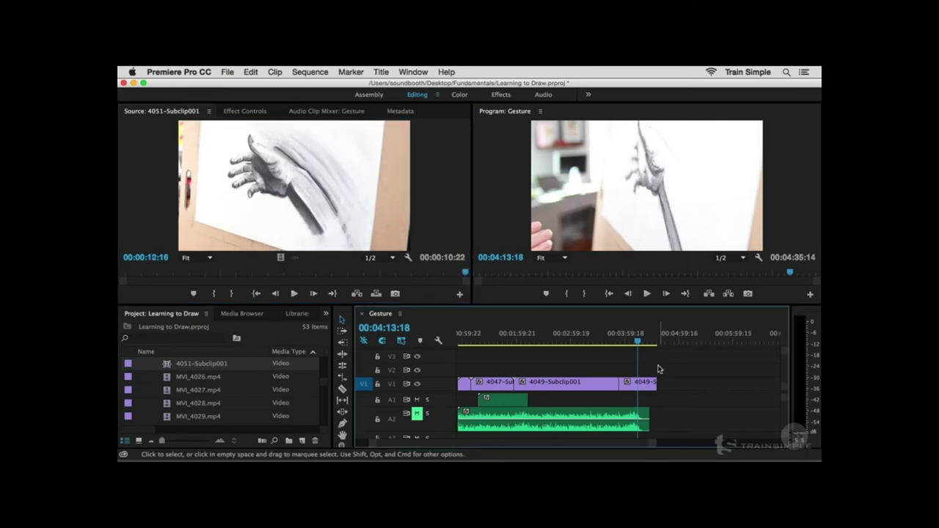
{"action": "key", "text": "End"}
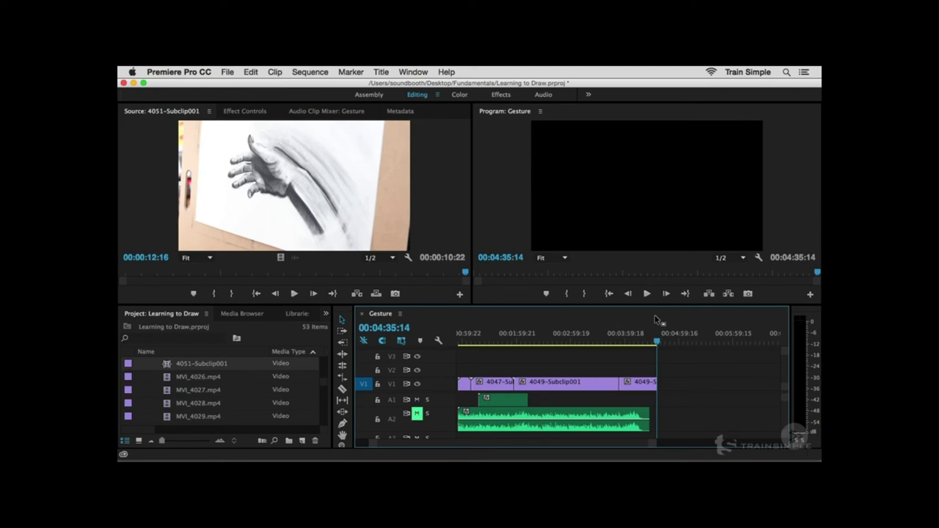
Mark an In at the sequence end, insert 4051-Subclip001 there, and minimize the A2 track.
{"action": "key", "text": "i"}
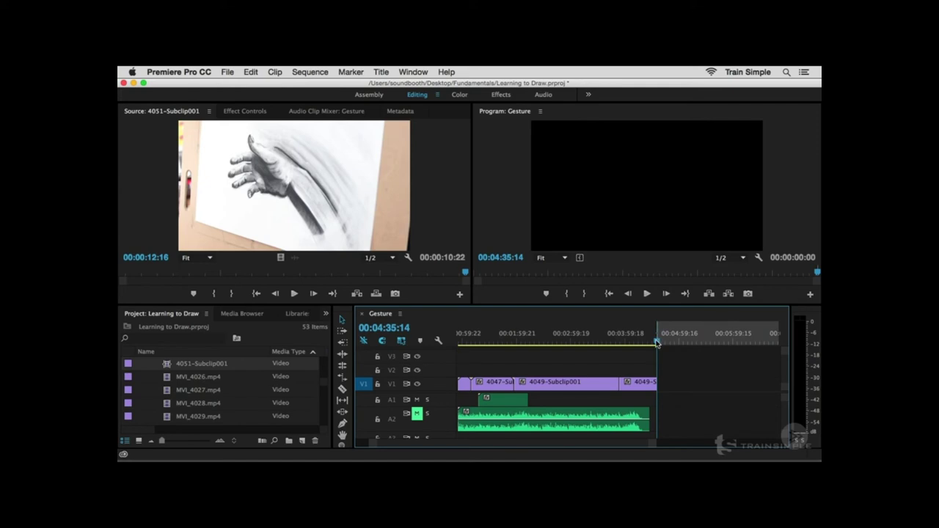
{"action": "mouse_move", "coordinate": [656, 343]}
{"action": "left_mouse_down"}
{"action": "mouse_move", "coordinate": [512, 346]}
{"action": "mouse_move", "coordinate": [577, 349]}
{"action": "left_mouse_up"}
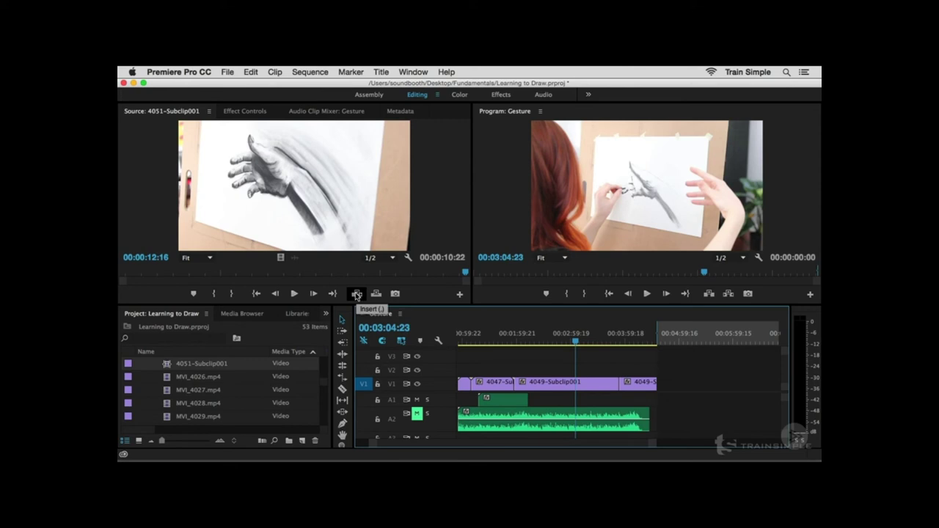
{"action": "left_click", "coordinate": [356, 295]}
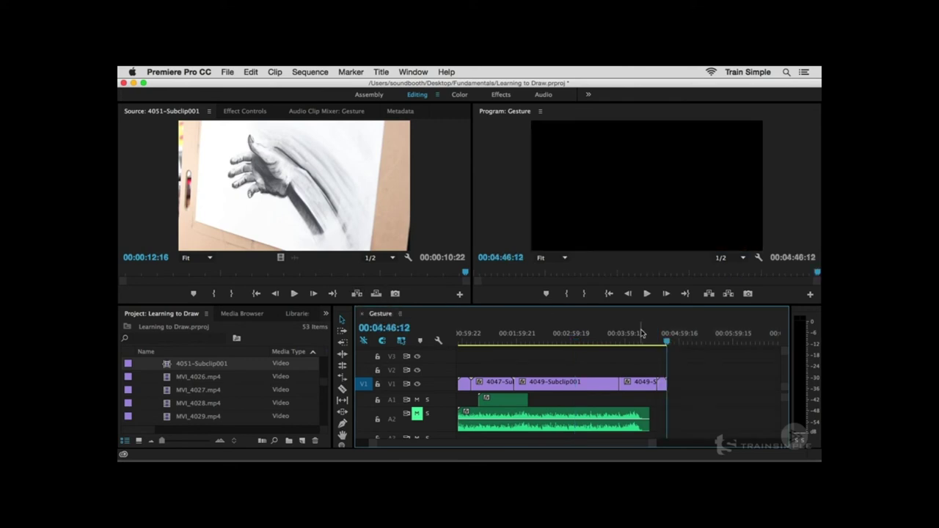
{"action": "left_click_drag", "start_coordinate": [667, 346], "coordinate": [663, 347]}
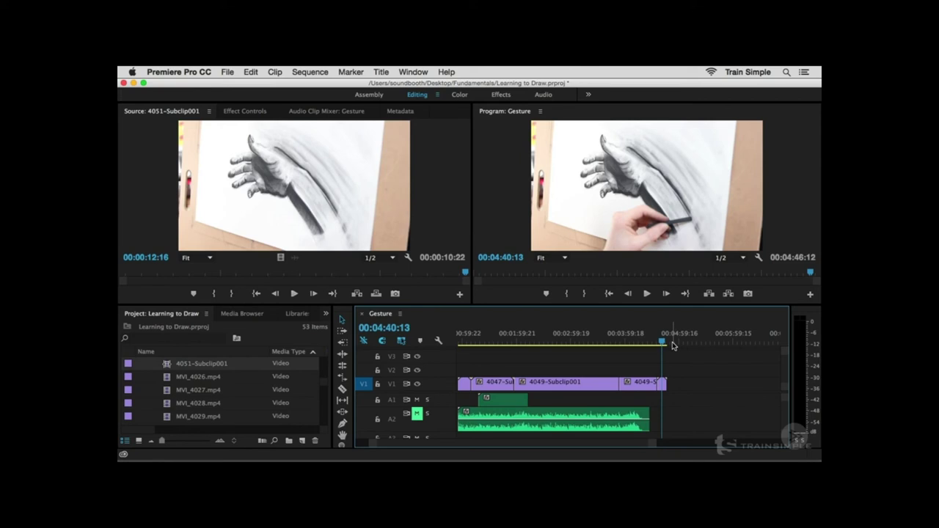
{"action": "key", "text": "shift+minus"}
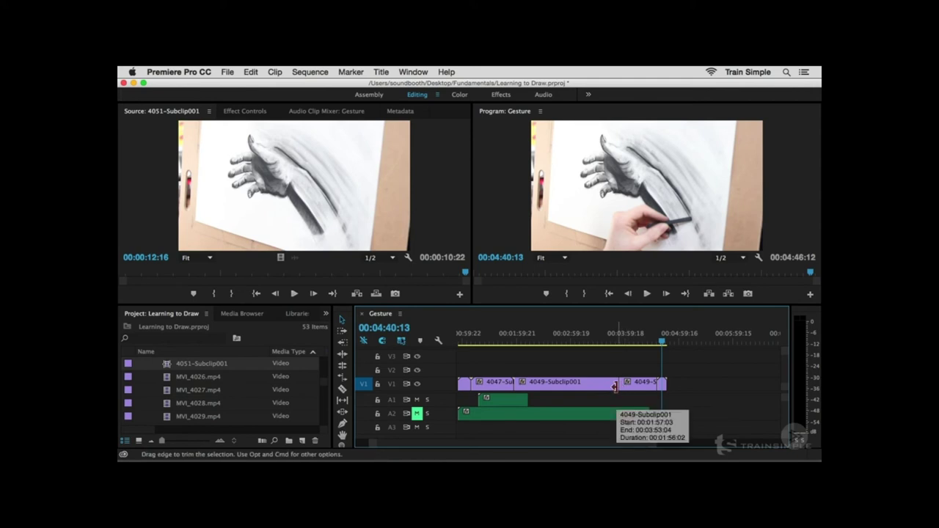
Trim 4049-Subclip001's edges on V1 until it lasts 00:01:01:07 and ends at 00:03:24:13.
{"action": "left_click_drag", "start_coordinate": [615, 388], "coordinate": [587, 387]}
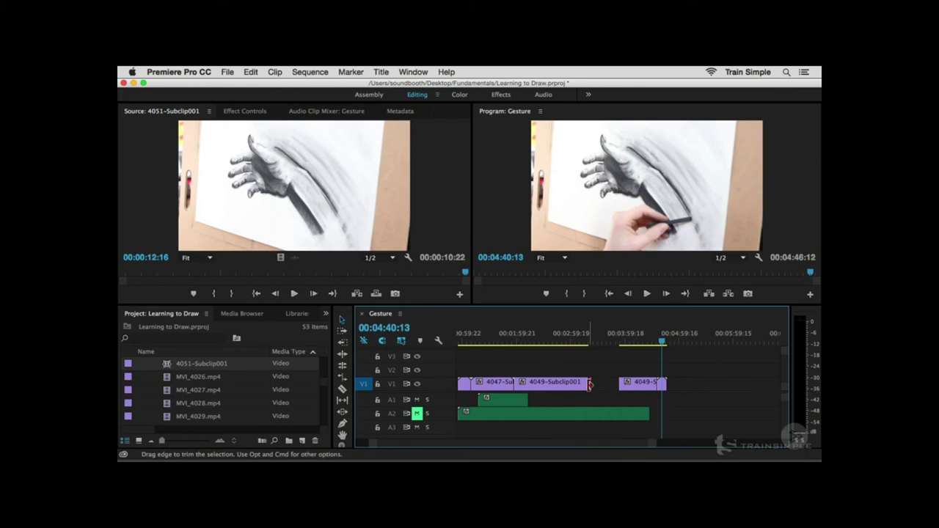
{"action": "left_click_drag", "start_coordinate": [591, 385], "coordinate": [610, 384]}
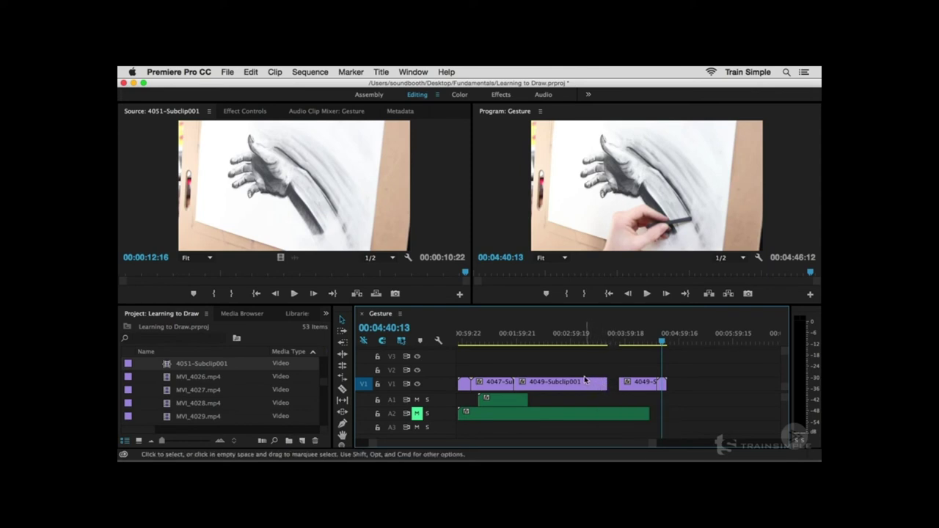
{"action": "left_click_drag", "start_coordinate": [519, 383], "coordinate": [539, 382]}
{"action": "left_click_drag", "start_coordinate": [602, 380], "coordinate": [604, 381]}
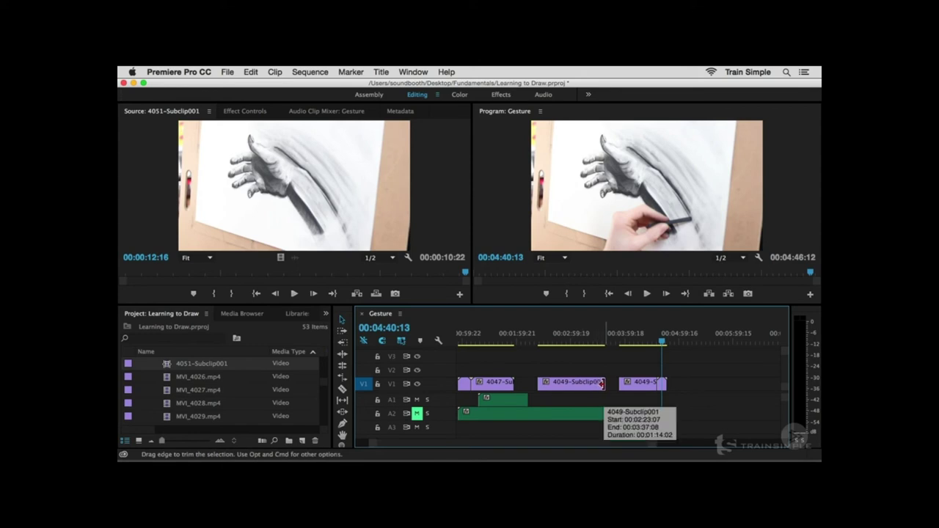
{"action": "left_click_drag", "start_coordinate": [602, 382], "coordinate": [607, 382]}
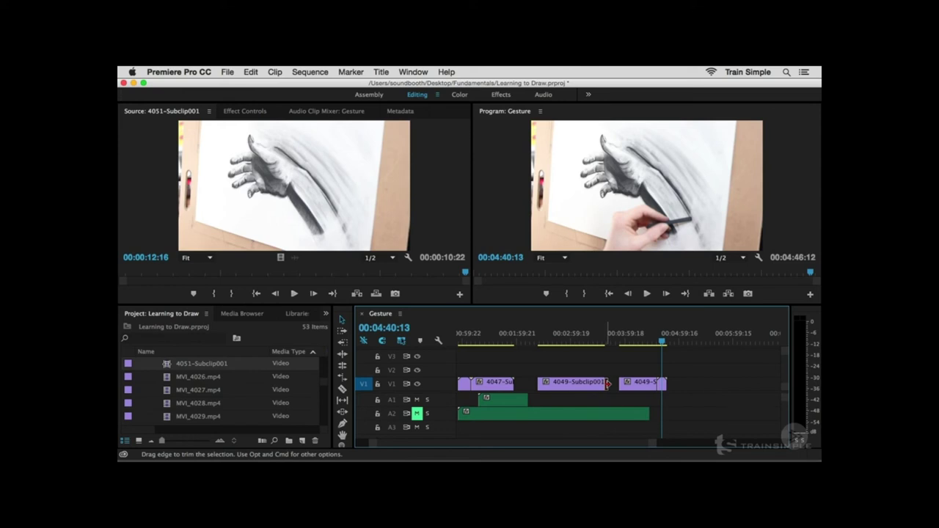
{"action": "left_click_drag", "start_coordinate": [608, 384], "coordinate": [590, 382]}
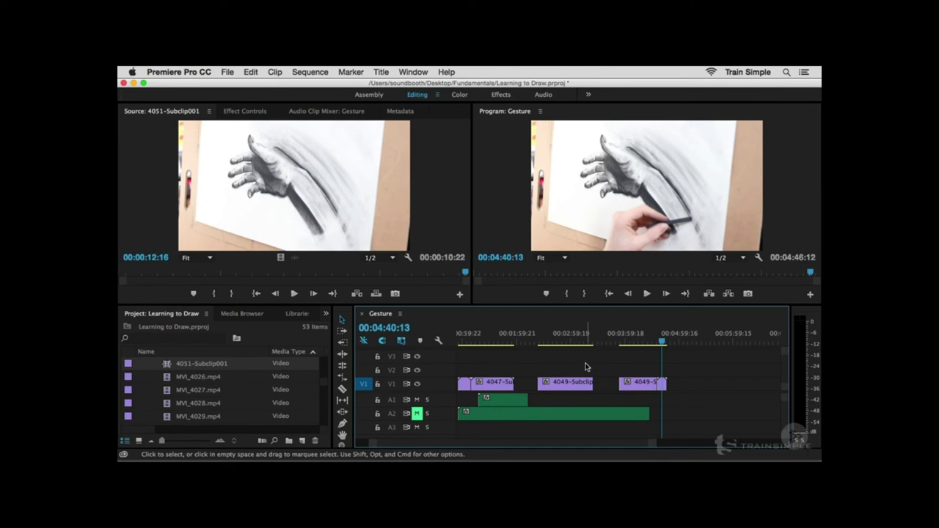
{"action": "key", "text": "equal"}
{"action": "key", "text": "equal"}
{"action": "key", "text": "equal"}
{"action": "key", "text": "equal"}
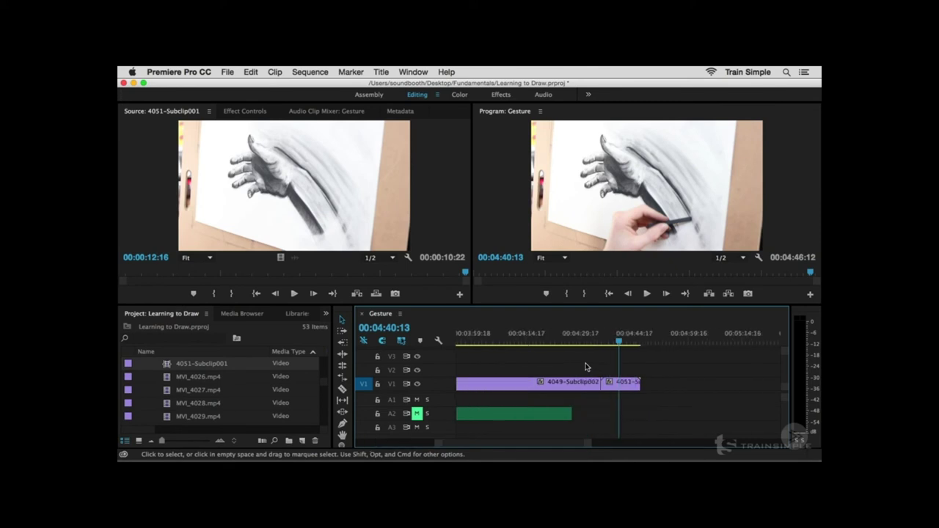
{"action": "key", "text": "equal"}
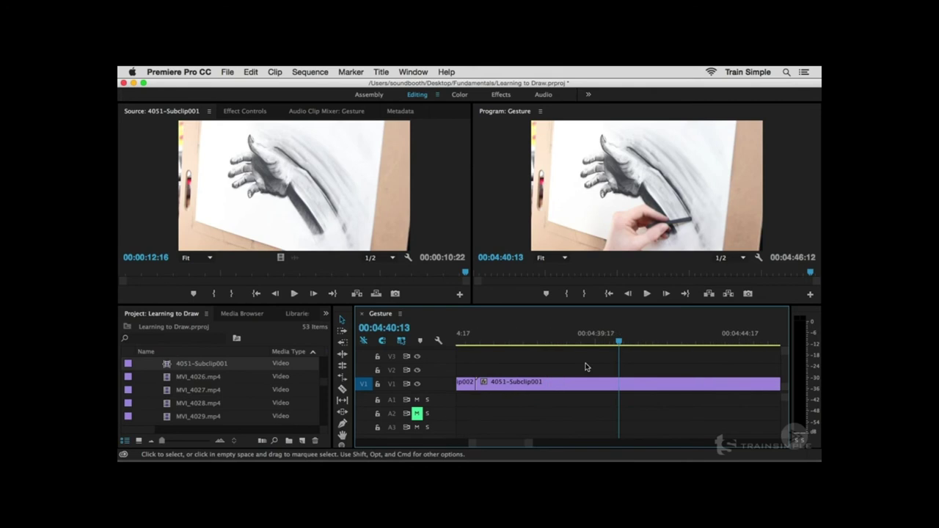
{"action": "key", "text": "minus"}
{"action": "key", "text": "minus"}
{"action": "key", "text": "minus"}
{"action": "key", "text": "equal"}
{"action": "key", "text": "equal"}
{"action": "key", "text": "equal"}
{"action": "key", "text": "equal"}
{"action": "key", "text": "equal"}
{"action": "key", "text": "equal"}
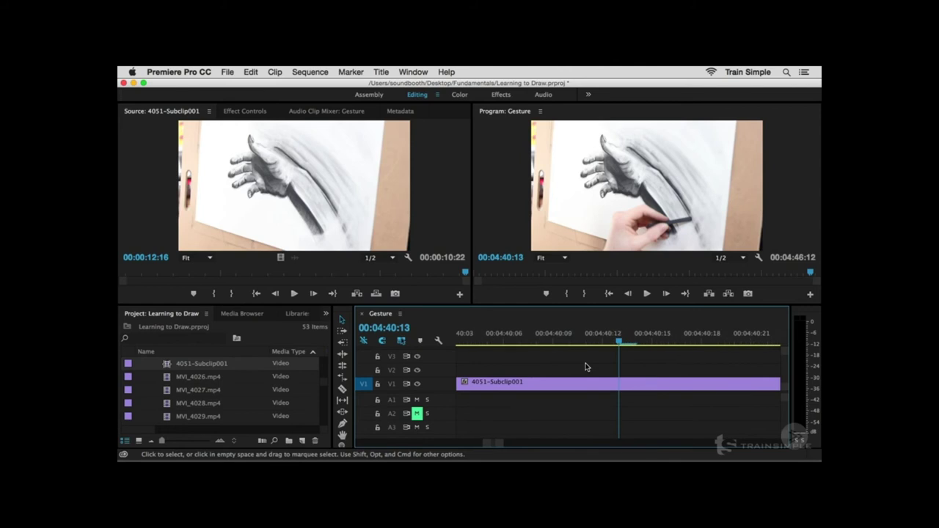
{"action": "key", "text": "backslash"}
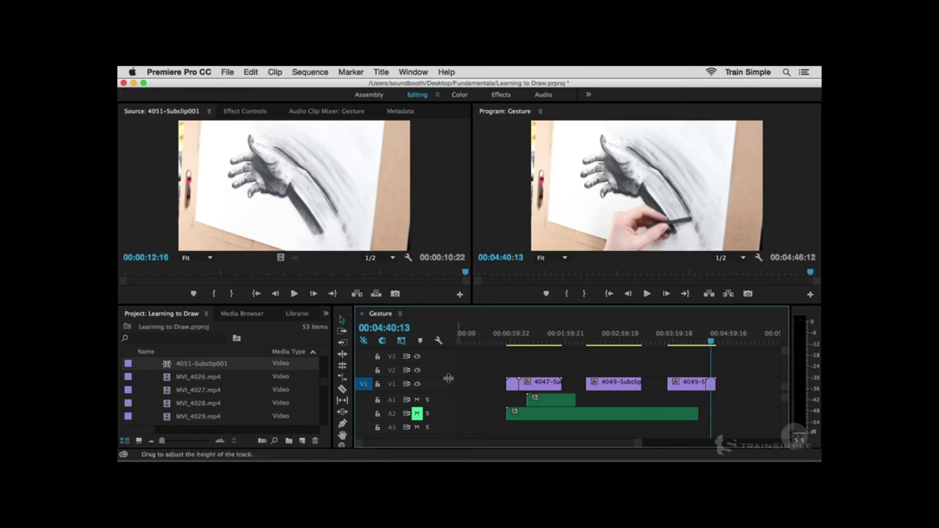
Enlarge V1 and A1, turn on Continuous Video Thumbnails, then shrink A1 back to compact height.
{"action": "left_click_drag", "start_coordinate": [449, 378], "coordinate": [450, 360]}
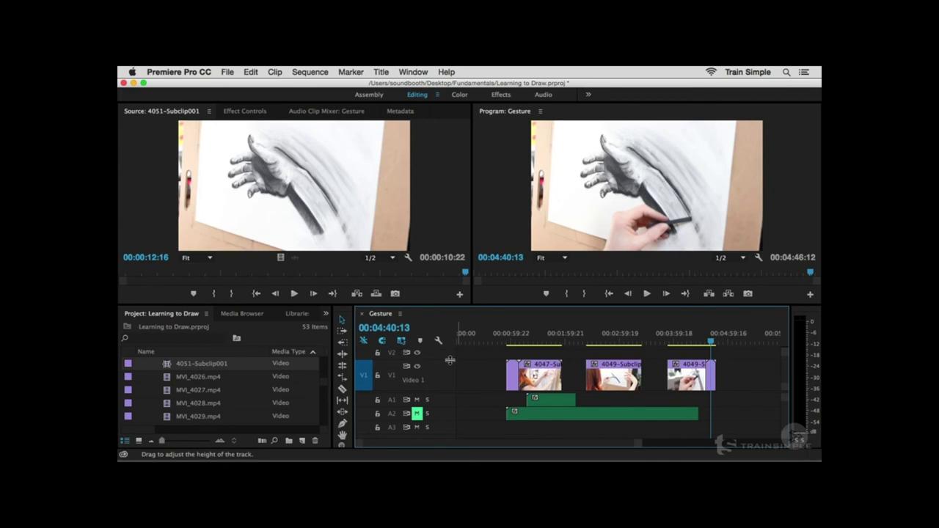
{"action": "left_click_drag", "start_coordinate": [446, 405], "coordinate": [445, 428]}
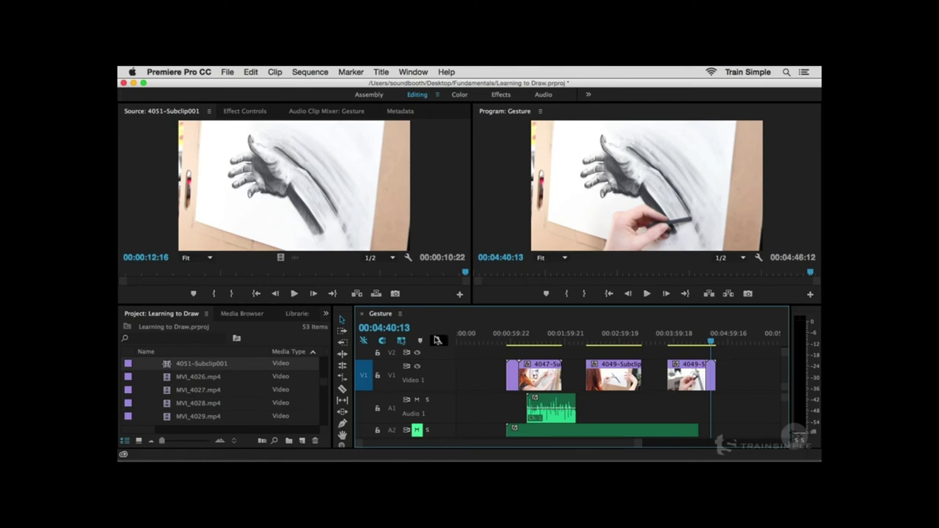
{"action": "left_click", "coordinate": [400, 314]}
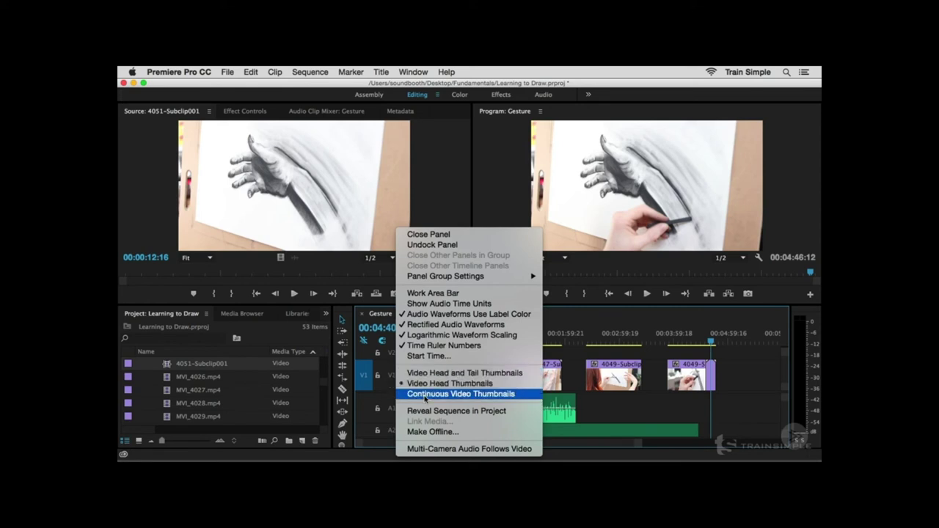
{"action": "left_click", "coordinate": [425, 397]}
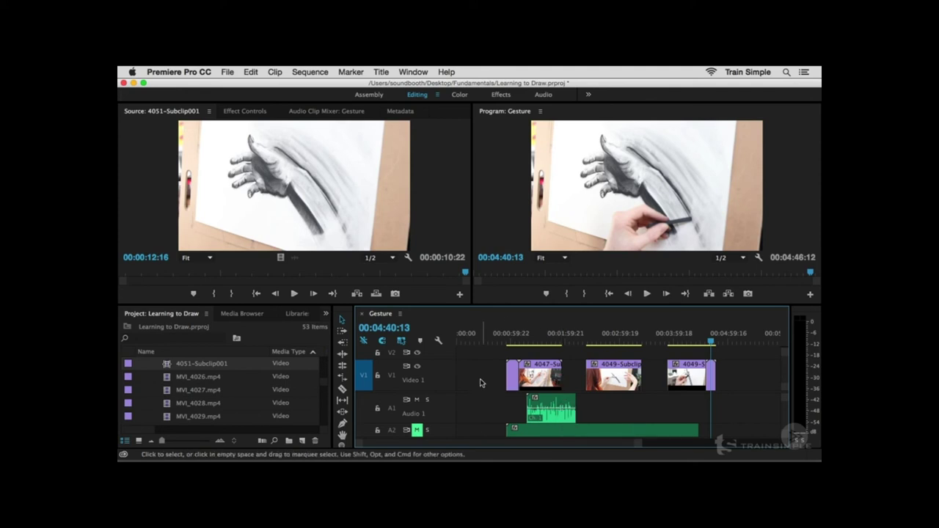
{"action": "left_click_drag", "start_coordinate": [447, 423], "coordinate": [444, 386]}
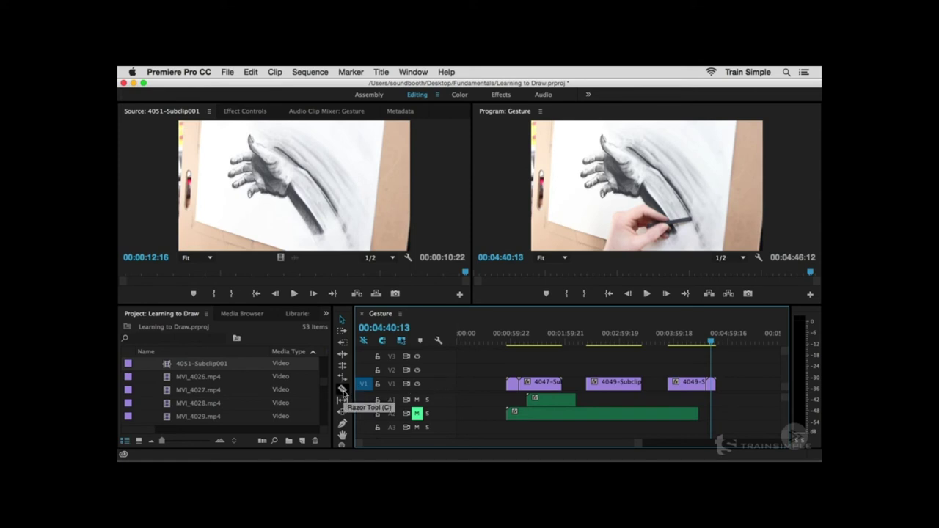
Razor-cut 4049-Subclip002 at 00:04:11:10 and 00:04:22:20, then return to the Selection tool.
{"action": "key", "text": "shift"}
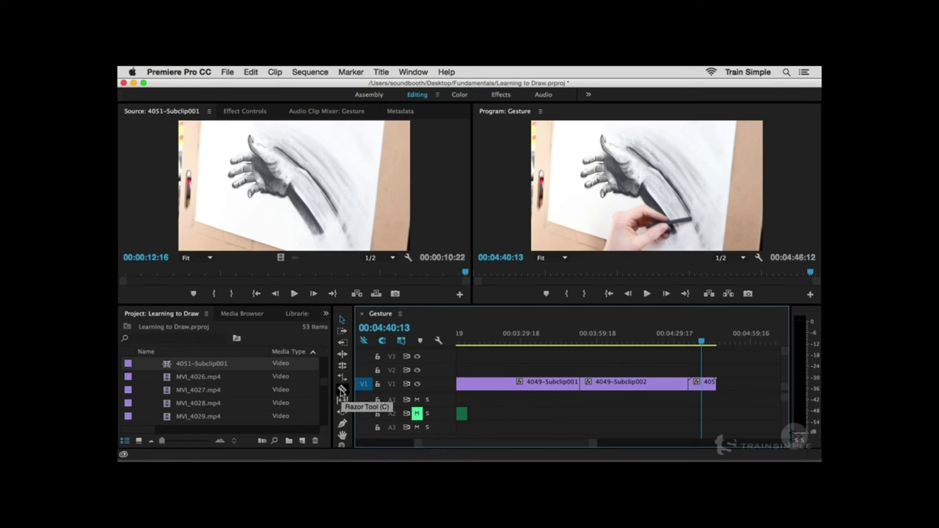
{"action": "left_click", "coordinate": [341, 391]}
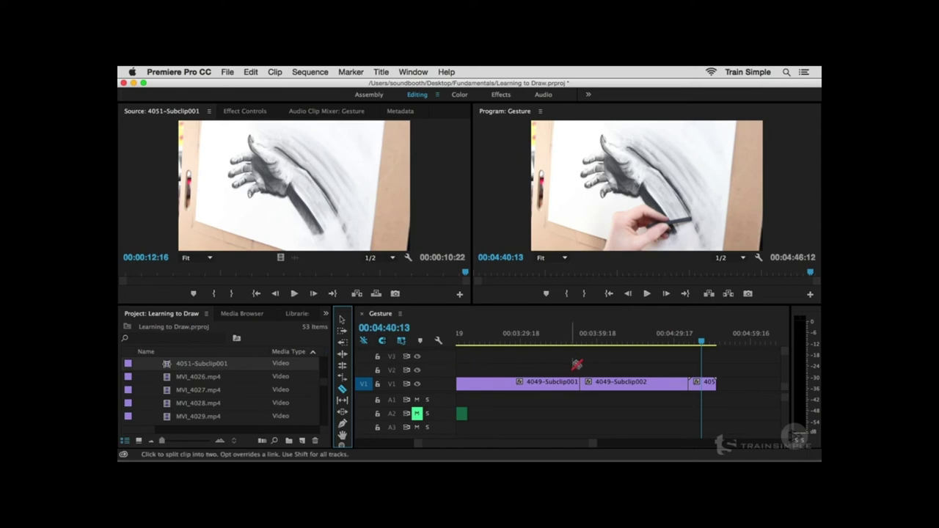
{"action": "left_click_drag", "start_coordinate": [702, 345], "coordinate": [624, 349]}
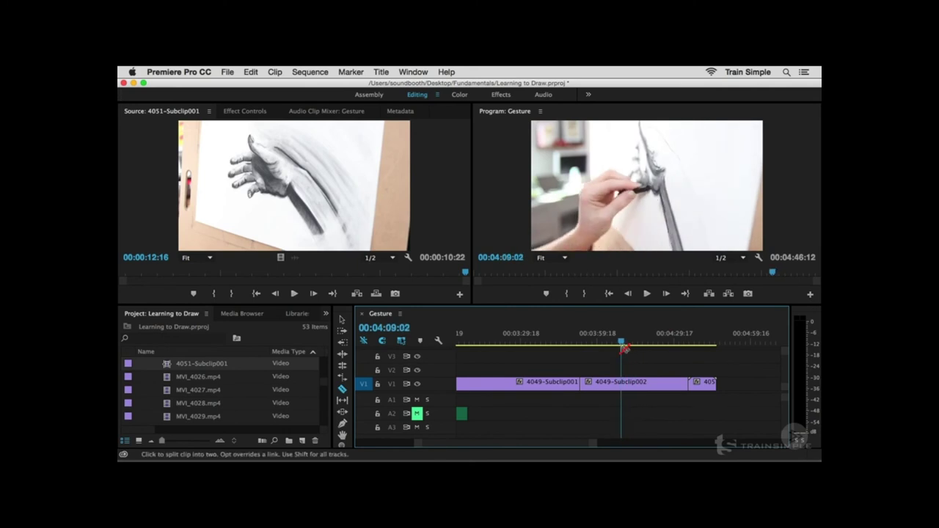
{"action": "left_click_drag", "start_coordinate": [624, 349], "coordinate": [627, 350]}
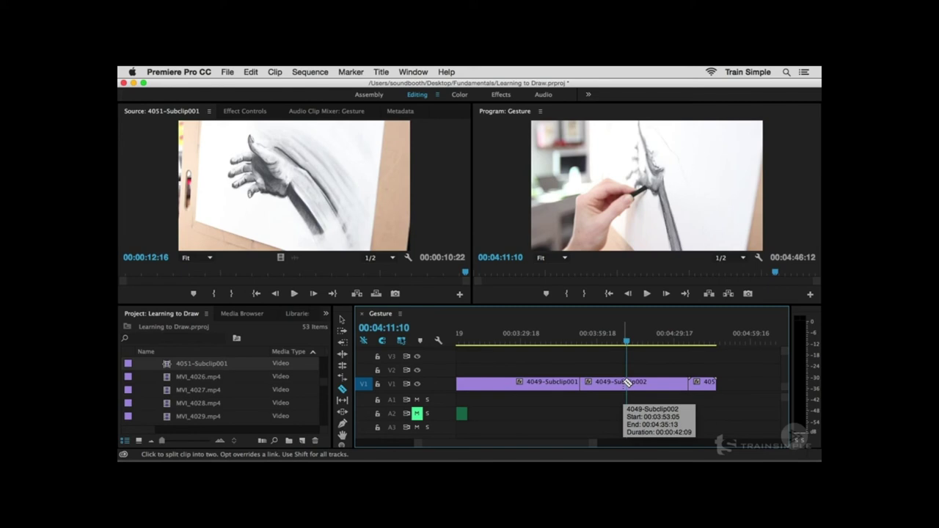
{"action": "left_click", "coordinate": [628, 382]}
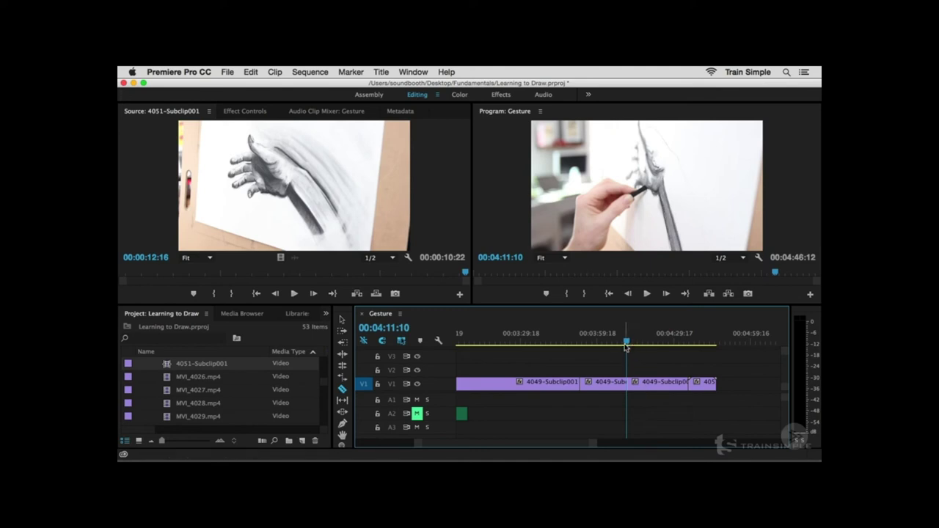
{"action": "left_click_drag", "start_coordinate": [626, 344], "coordinate": [656, 346]}
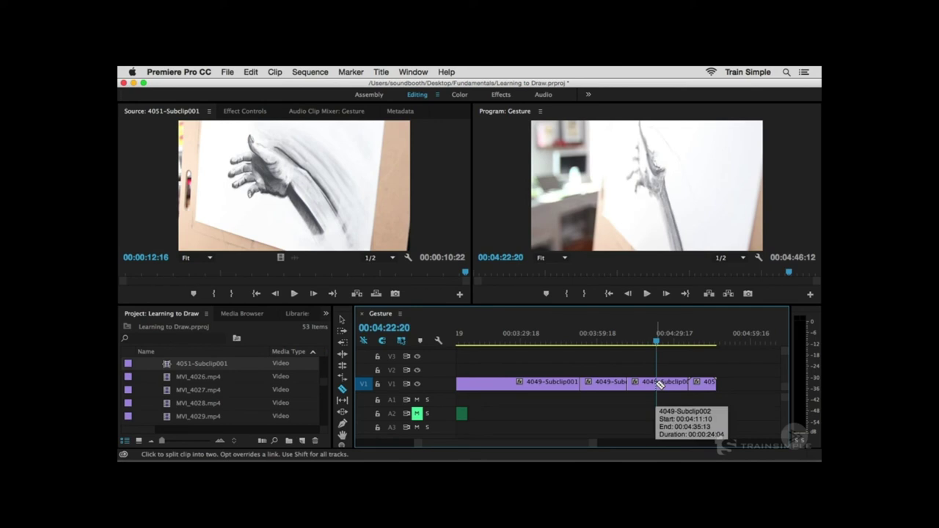
{"action": "left_click", "coordinate": [659, 383]}
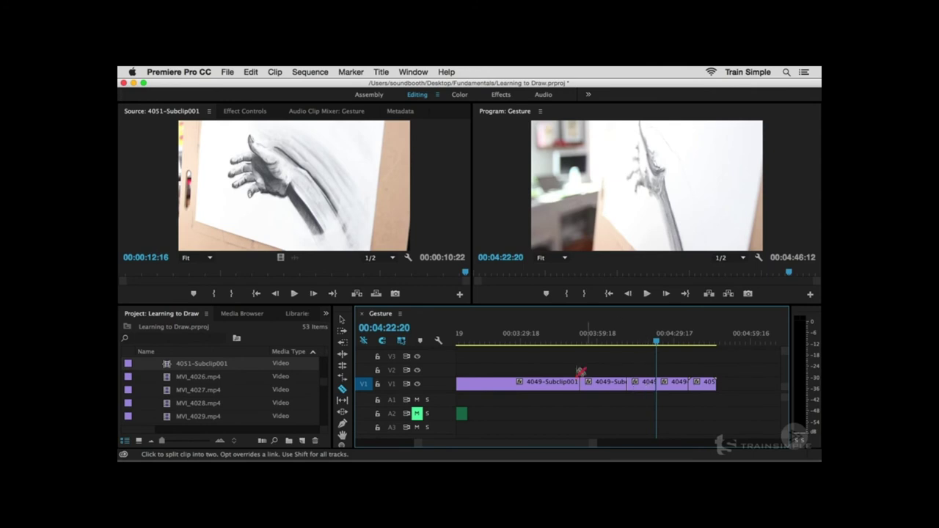
{"action": "left_click", "coordinate": [341, 321]}
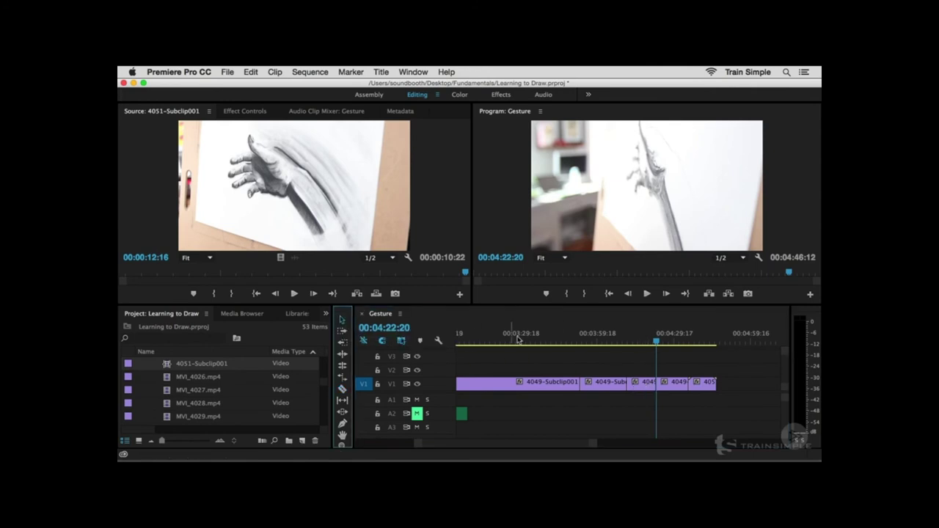
Delete the short 4049 section between the cuts, leaving a gap, then undo it.
{"action": "left_click", "coordinate": [650, 387]}
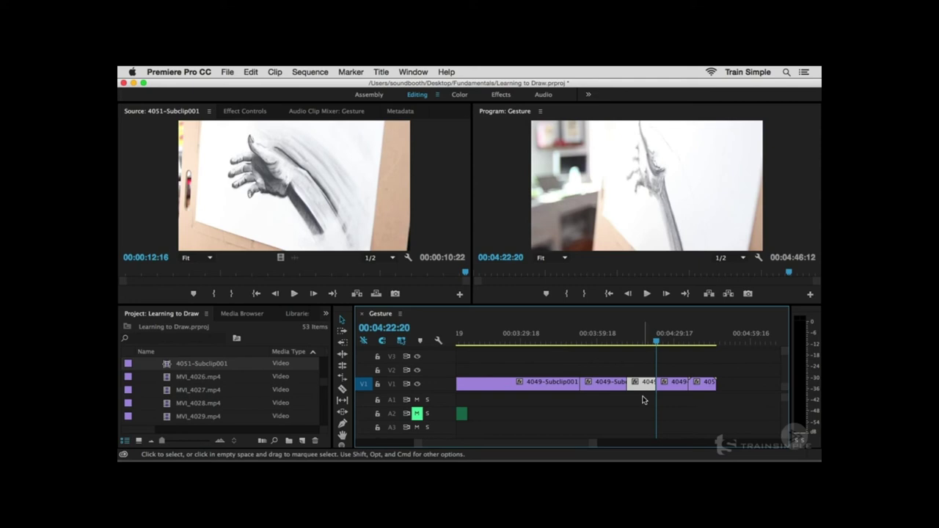
{"action": "key", "text": "Delete"}
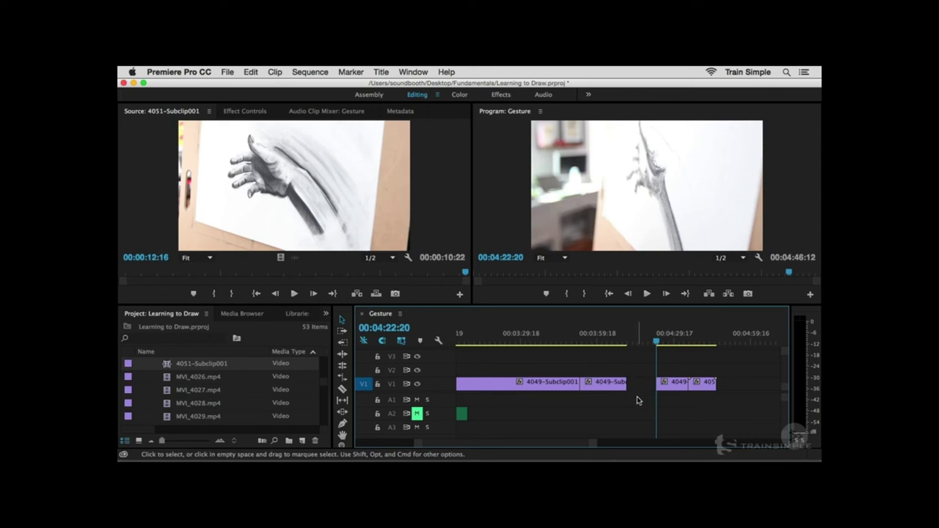
{"action": "key", "text": "super+z"}
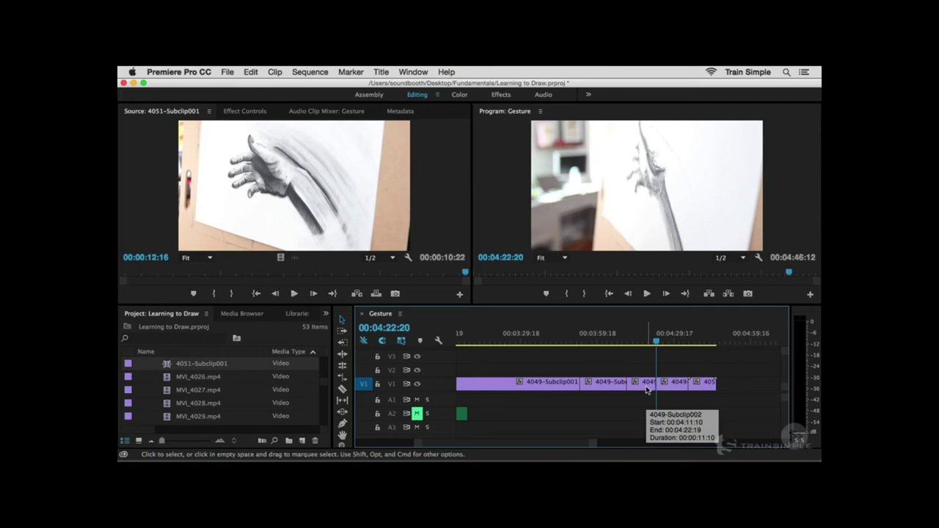
Ripple Delete the 4049-Subclip002 section so the sequence shortens to 00:04:35:02.
{"action": "left_click", "coordinate": [647, 389]}
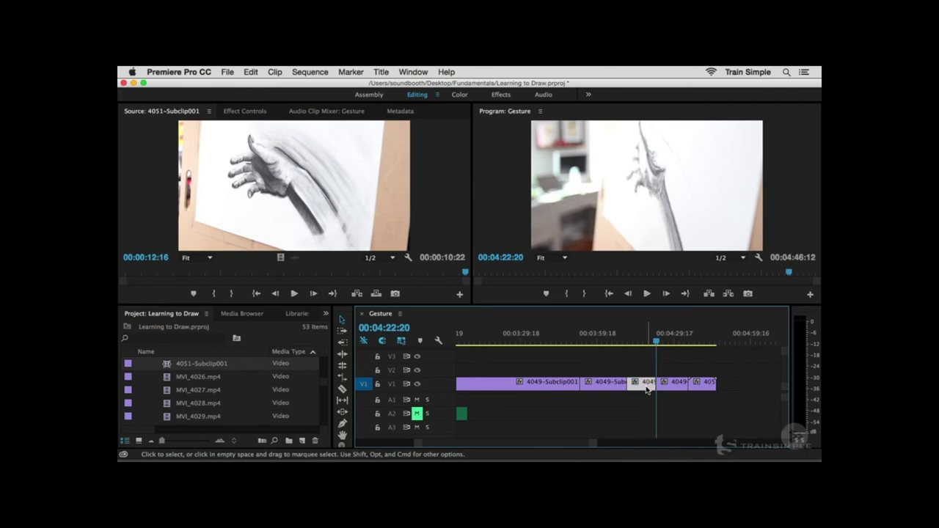
{"action": "right_click", "coordinate": [646, 390]}
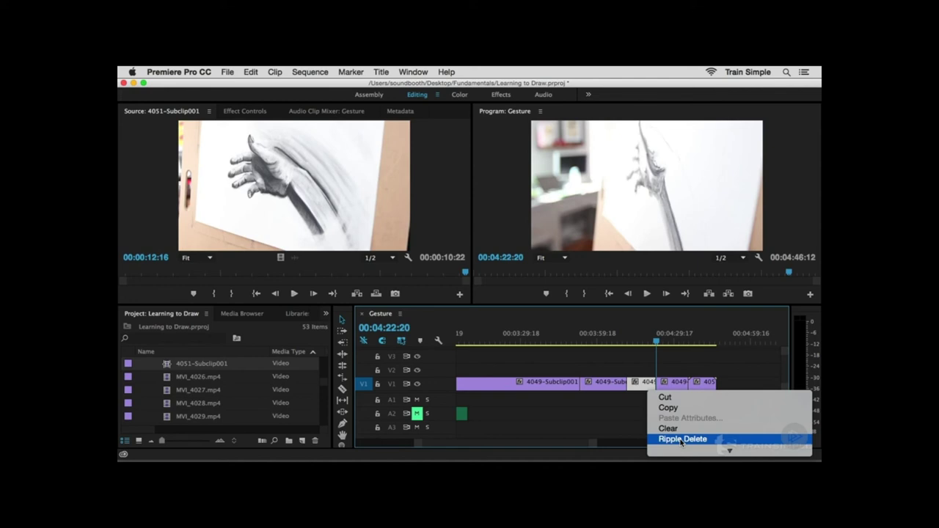
{"action": "left_click", "coordinate": [682, 439]}
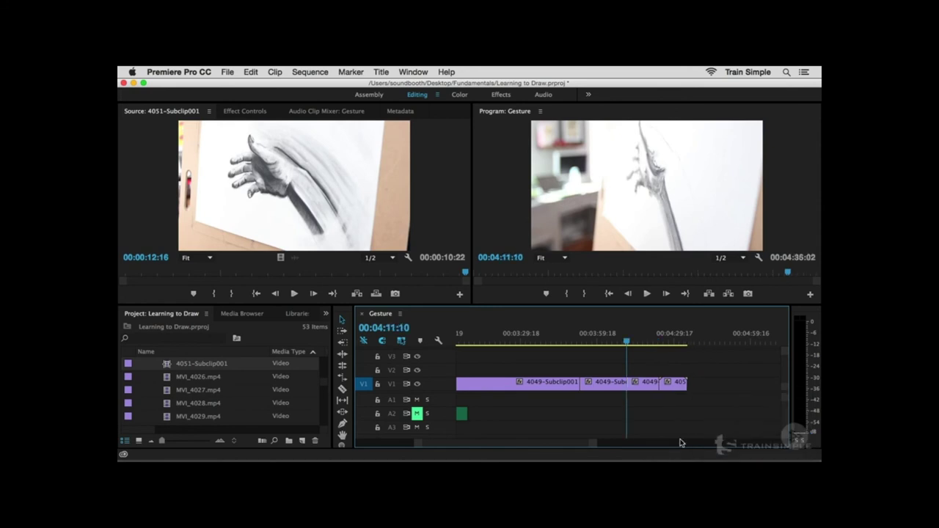
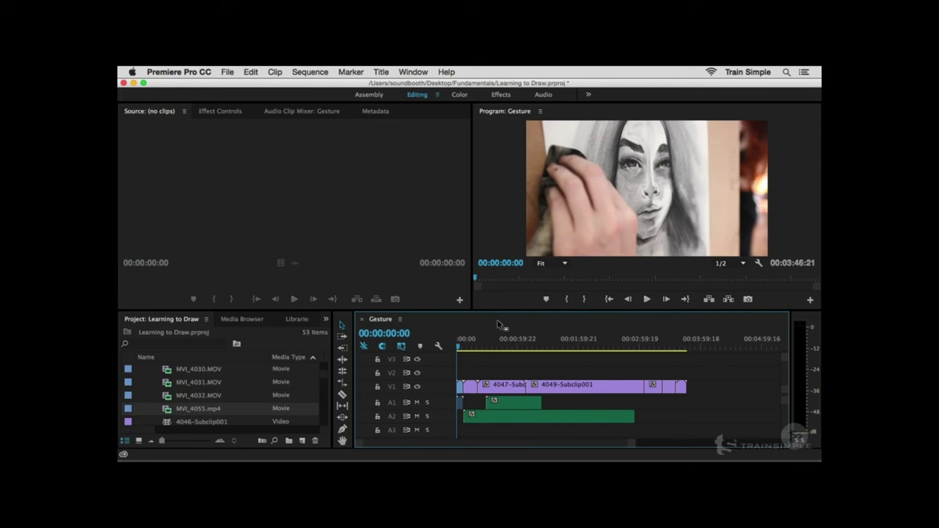
Select the MVI_4055 clip and target track V1 for edit-point navigation.
{"action": "left_click", "coordinate": [459, 390]}
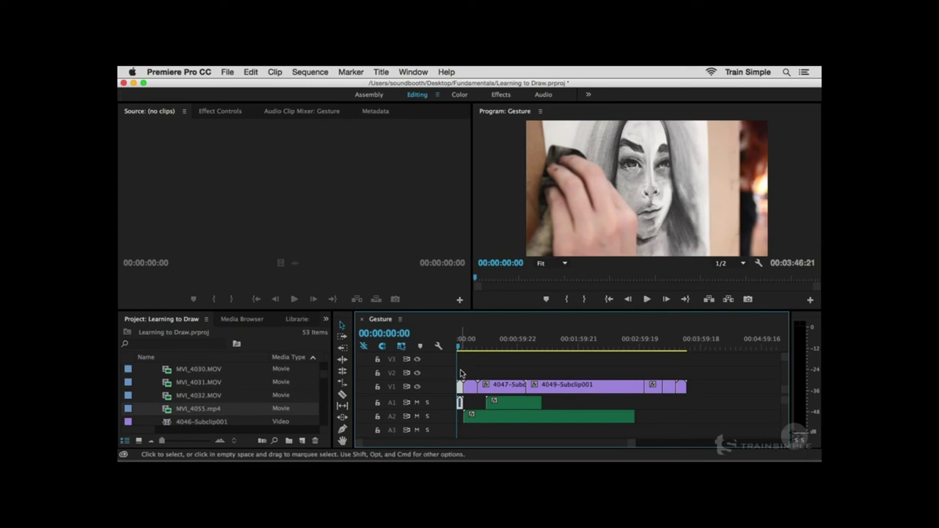
{"action": "scroll", "coordinate": [304, 387], "scroll_direction": "up", "scroll_amount": 1}
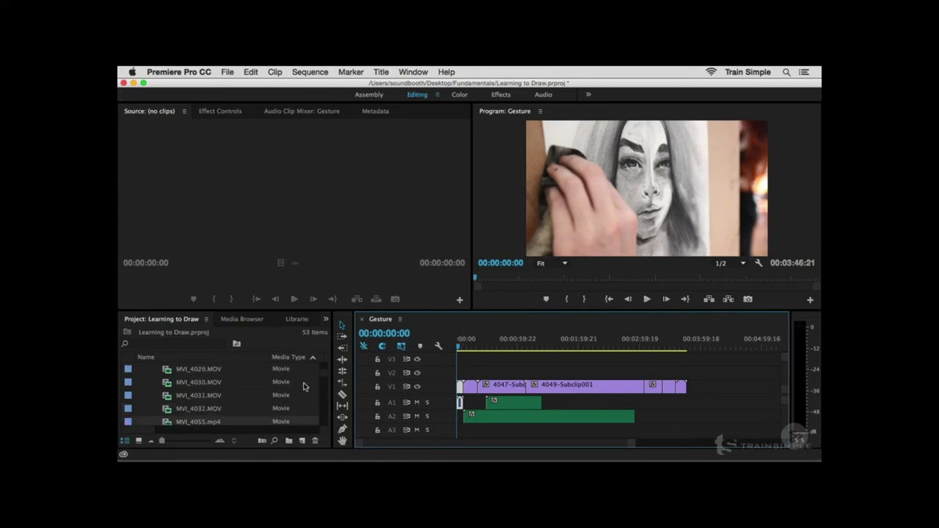
{"action": "scroll", "coordinate": [238, 395], "scroll_direction": "down", "scroll_amount": 1}
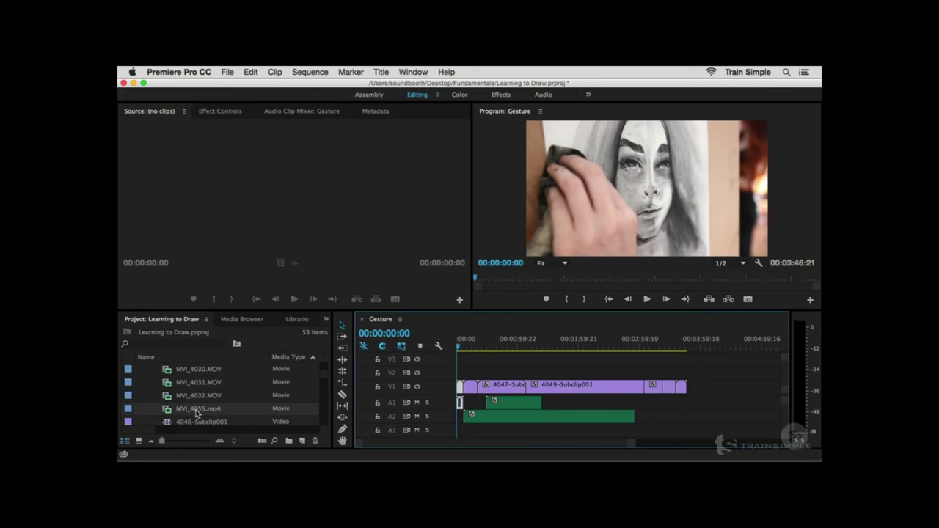
{"action": "mouse_move", "coordinate": [208, 414]}
{"action": "left_click", "coordinate": [392, 388]}
Step through edit points 00:00:07:03, 00:00:21:06, 00:01:06:22, 00:03:23:05, then back to 00:03:05:00.
{"action": "key", "text": "Down"}
{"action": "key", "text": "Down"}
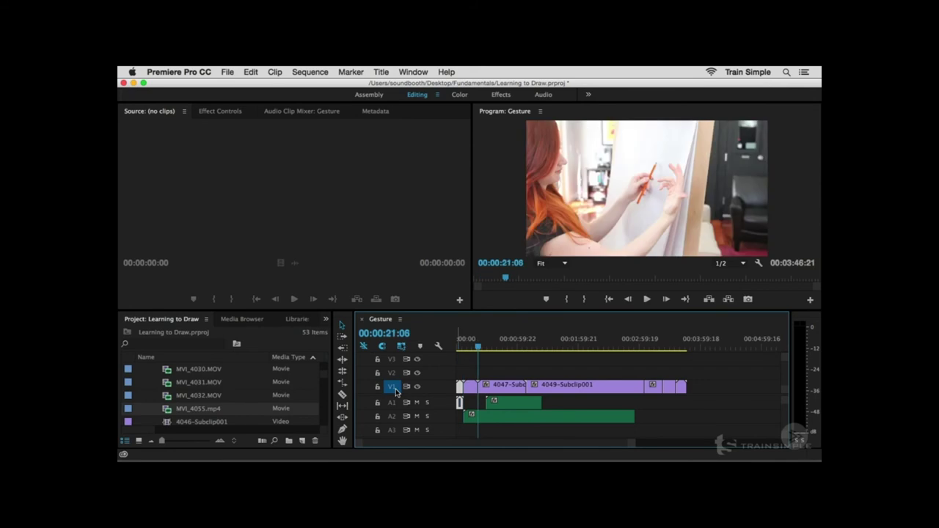
{"action": "key", "text": "Down"}
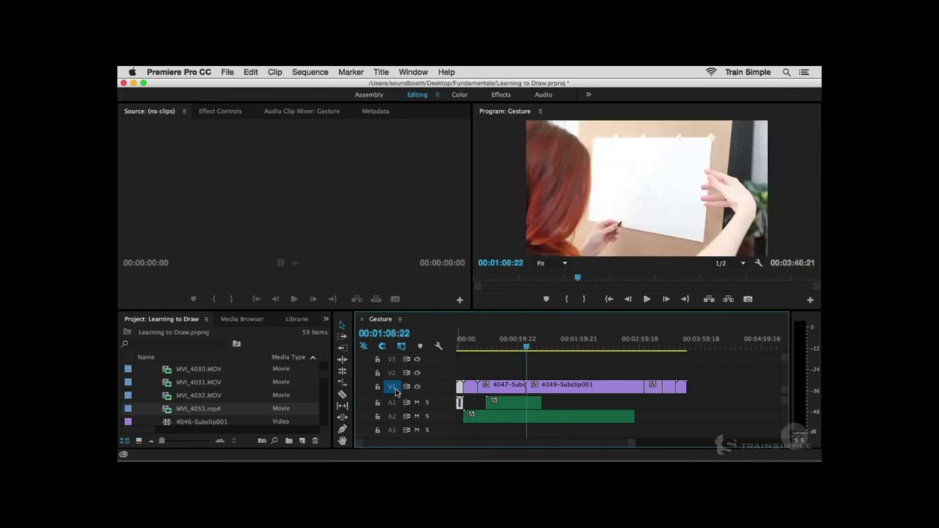
{"action": "key", "text": "Down"}
{"action": "key", "text": "Down"}
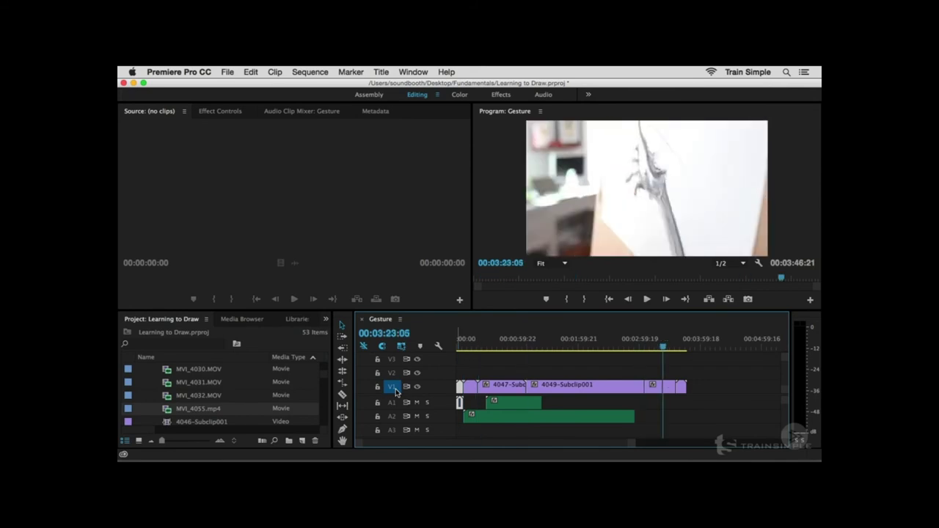
{"action": "key", "text": "Down"}
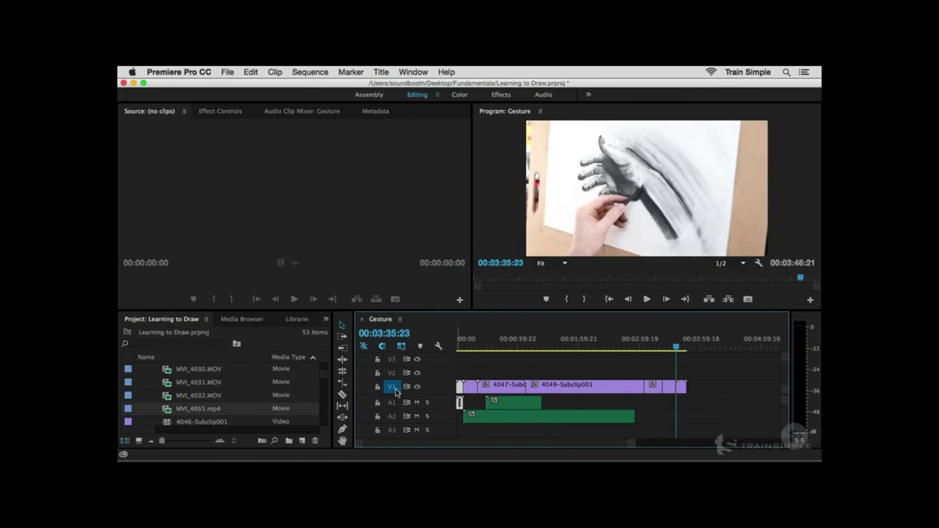
{"action": "key", "text": "Up"}
{"action": "key", "text": "Up"}
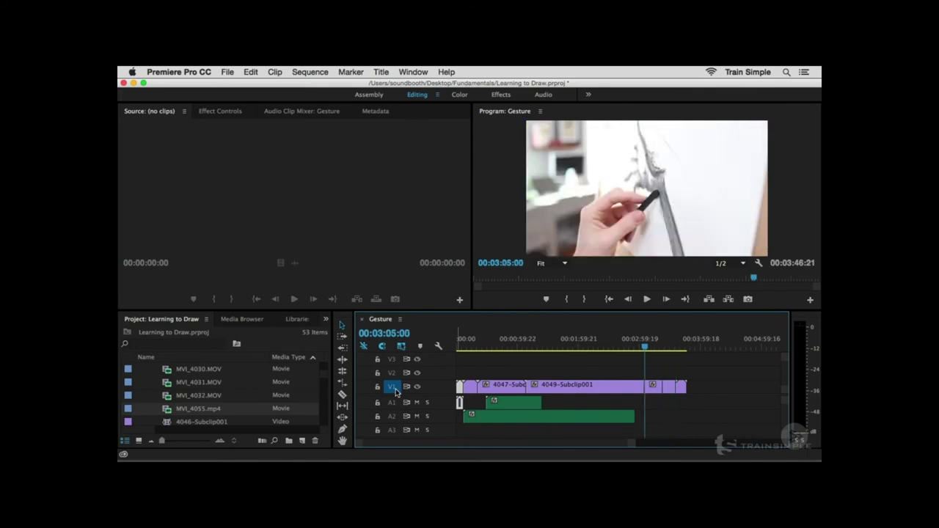
{"action": "key", "text": "Up"}
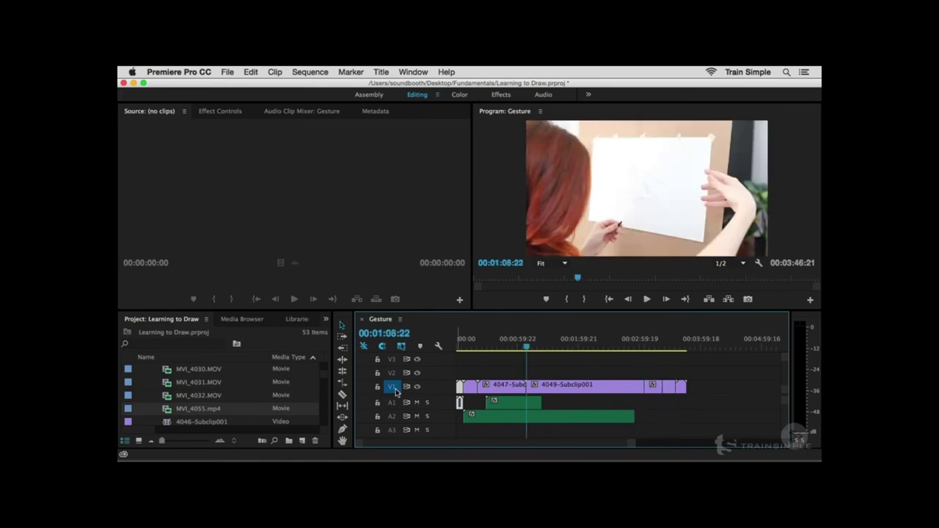
Target A2 instead of V1 and jump between the A2 clip's start and end, ending at its start.
{"action": "left_click", "coordinate": [391, 415]}
{"action": "left_click", "coordinate": [393, 389]}
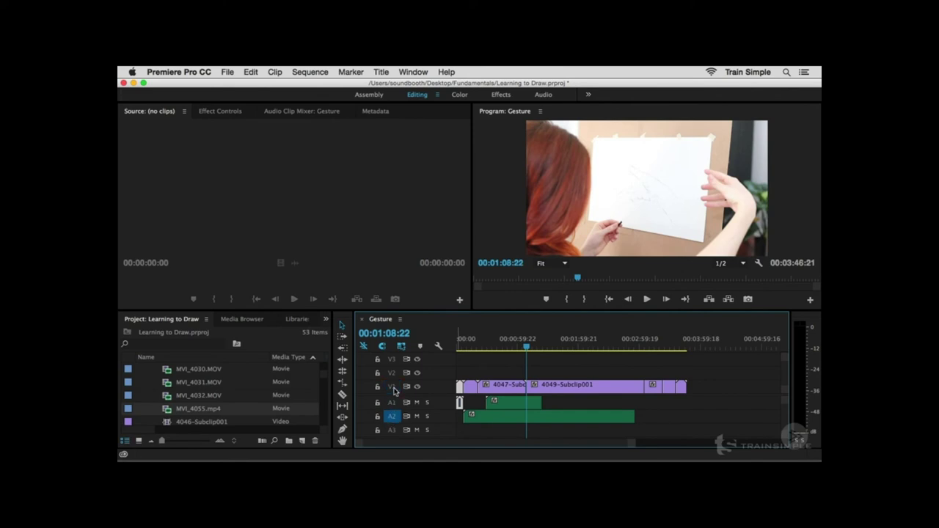
{"action": "key", "text": "Up"}
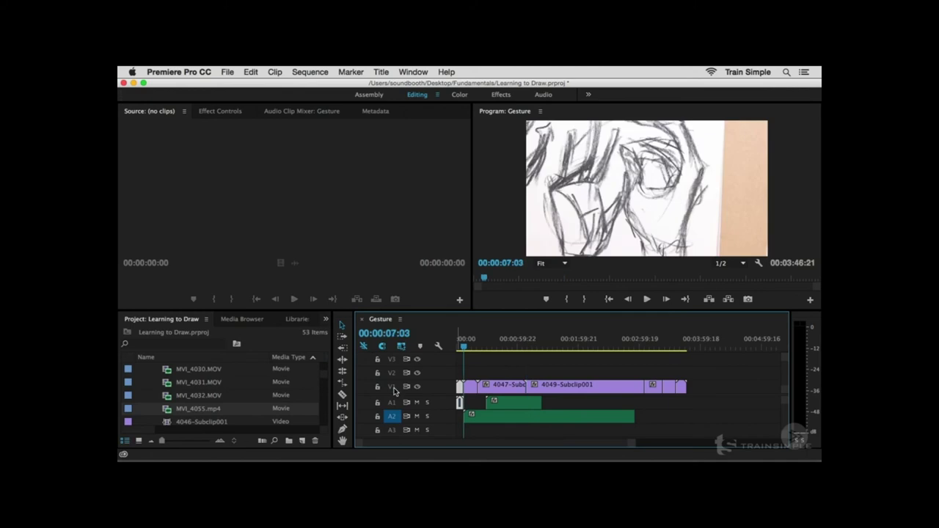
{"action": "key", "text": "Down"}
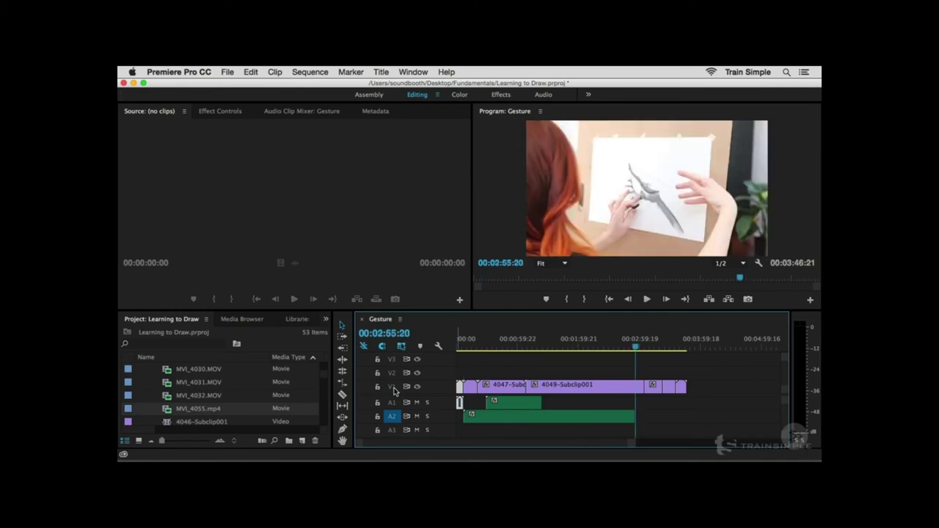
{"action": "key", "text": "Up"}
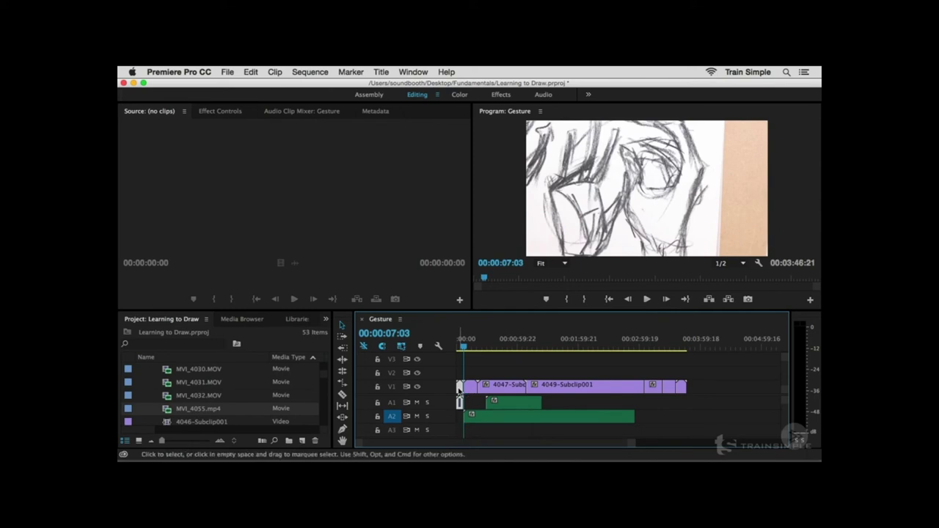
Untarget A2, scrub and play the footage from 00:00:47:01, then park the playhead at 00:00:49:18.
{"action": "left_click", "coordinate": [391, 418]}
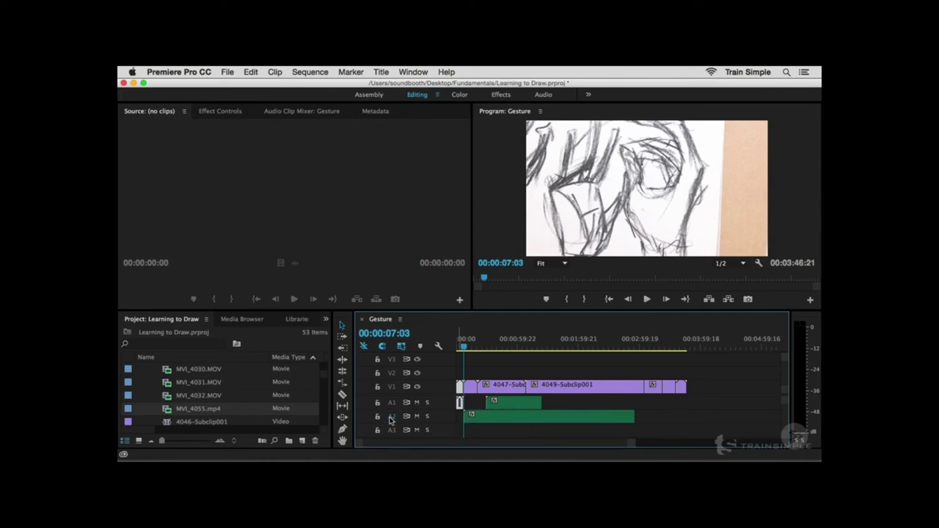
{"action": "left_click", "coordinate": [508, 346]}
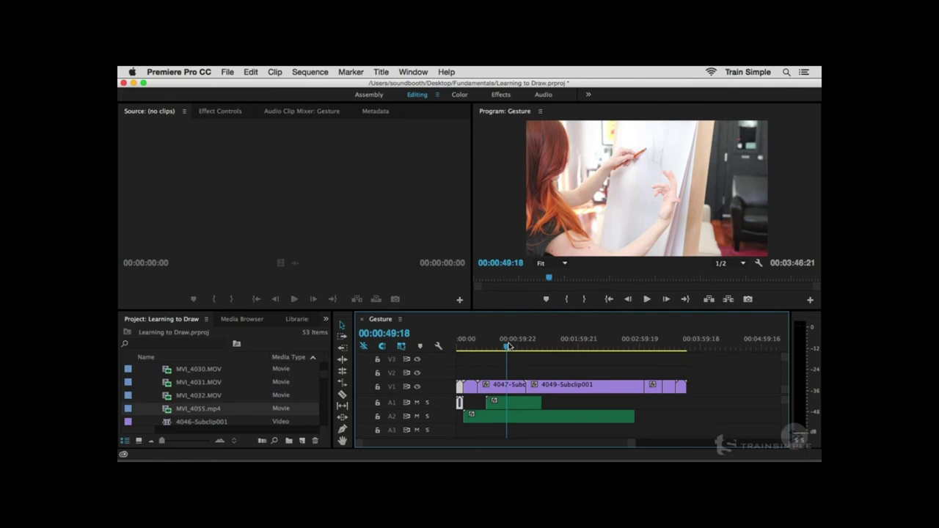
{"action": "left_click_drag", "start_coordinate": [508, 347], "coordinate": [512, 346]}
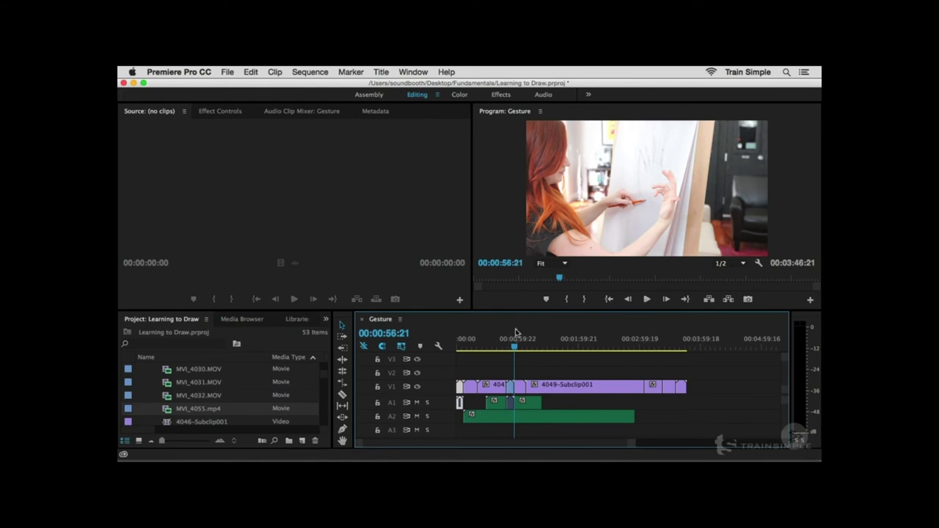
{"action": "left_click_drag", "start_coordinate": [516, 347], "coordinate": [506, 347]}
{"action": "key", "text": "space"}
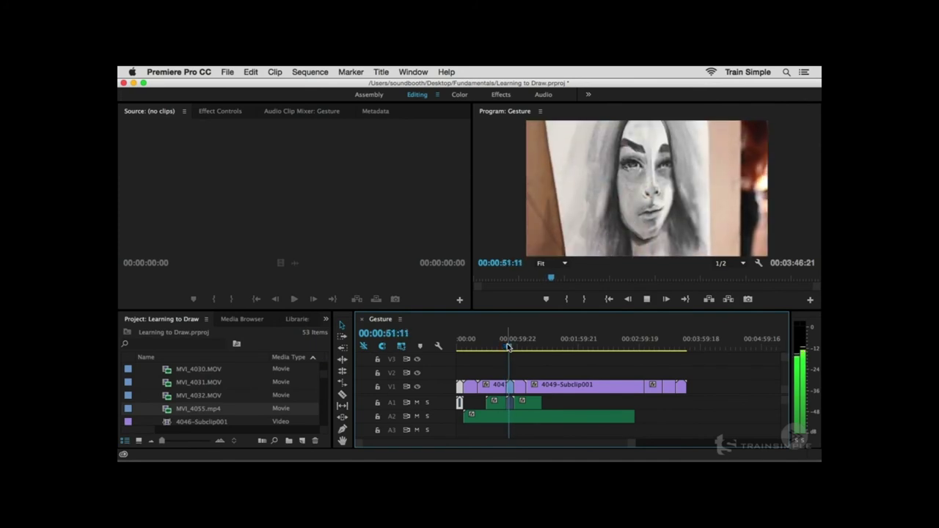
{"action": "key", "text": "space"}
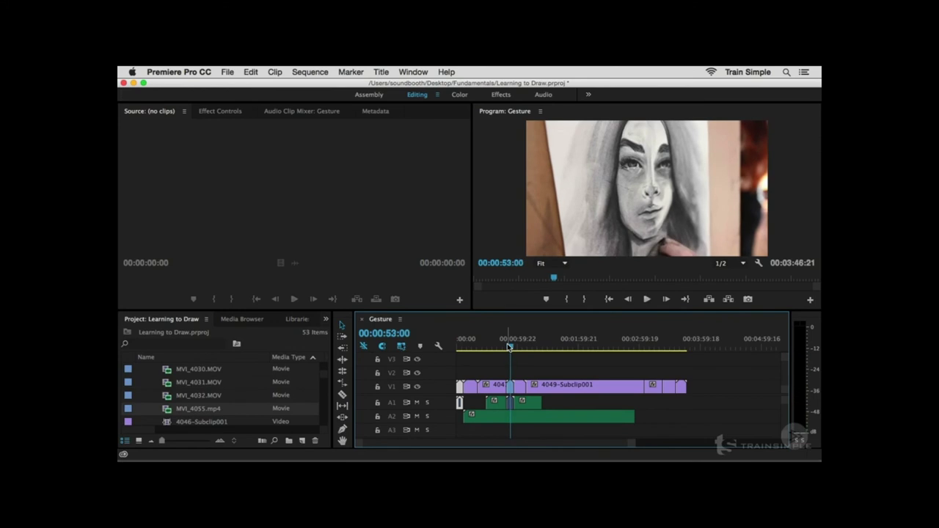
{"action": "left_click_drag", "start_coordinate": [510, 346], "coordinate": [507, 347]}
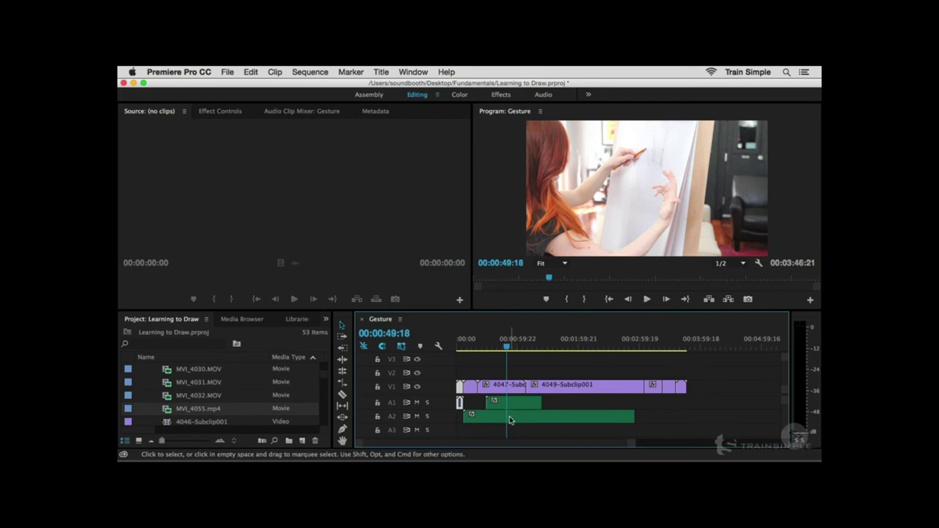
{"action": "mouse_move", "coordinate": [506, 406]}
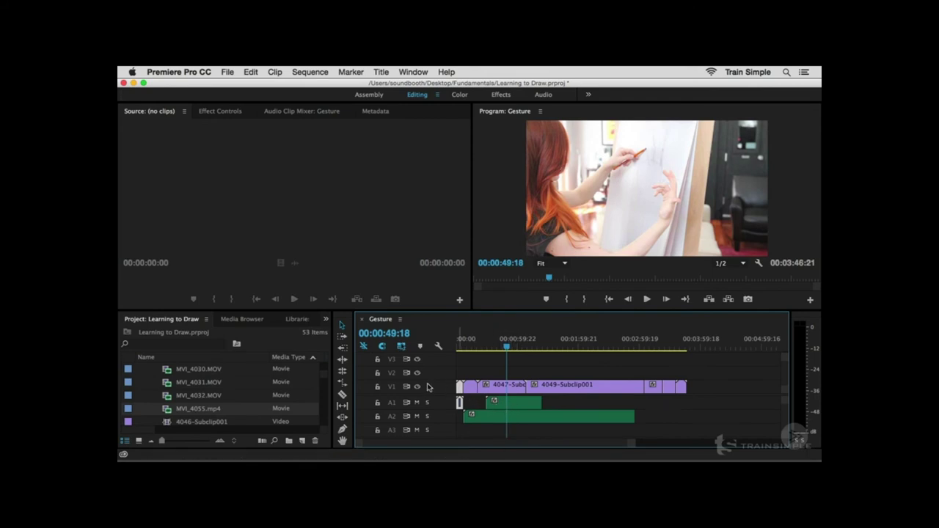
{"action": "left_click", "coordinate": [392, 373]}
{"action": "left_click", "coordinate": [392, 431]}
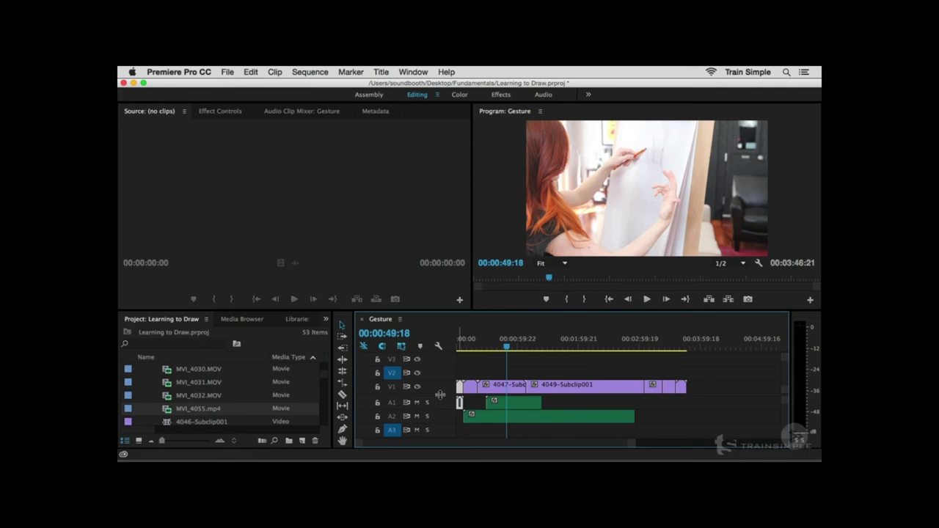
{"action": "key", "text": "l"}
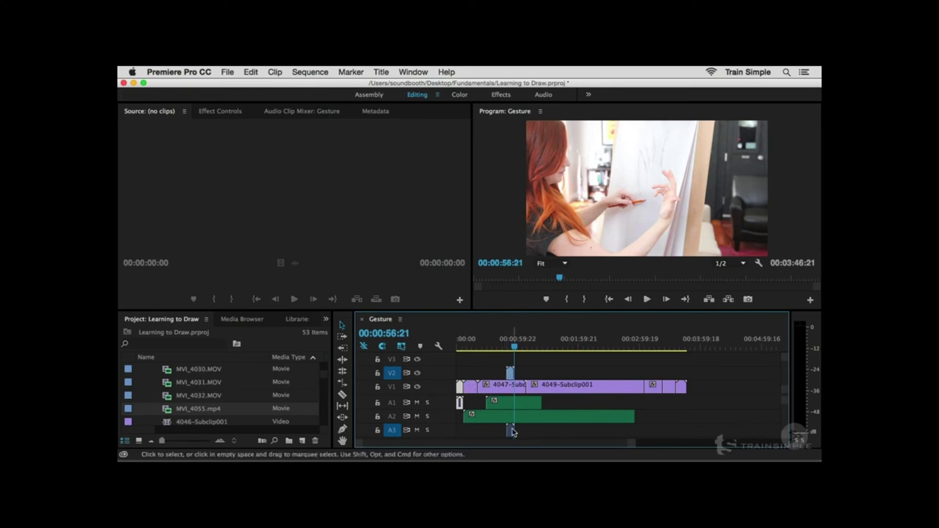
{"action": "mouse_move", "coordinate": [511, 374]}
{"action": "key", "text": "Up"}
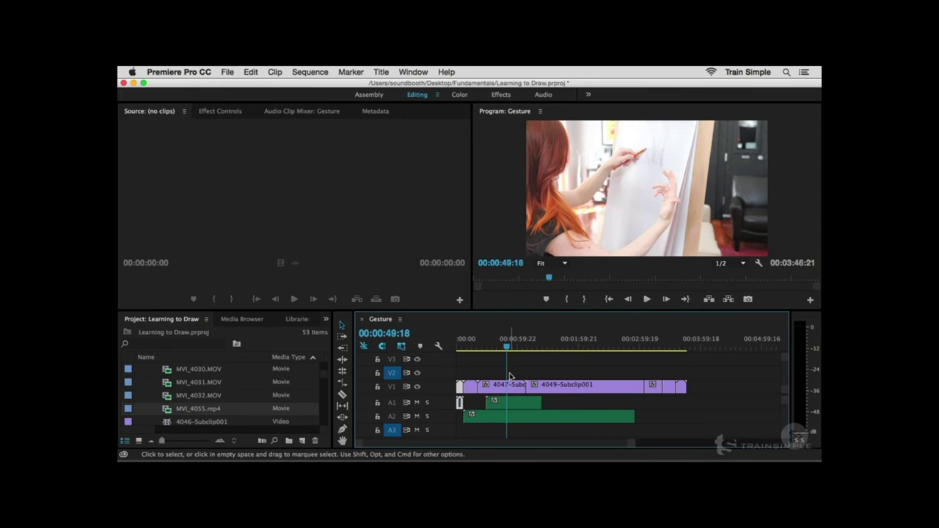
{"action": "left_click", "coordinate": [392, 430]}
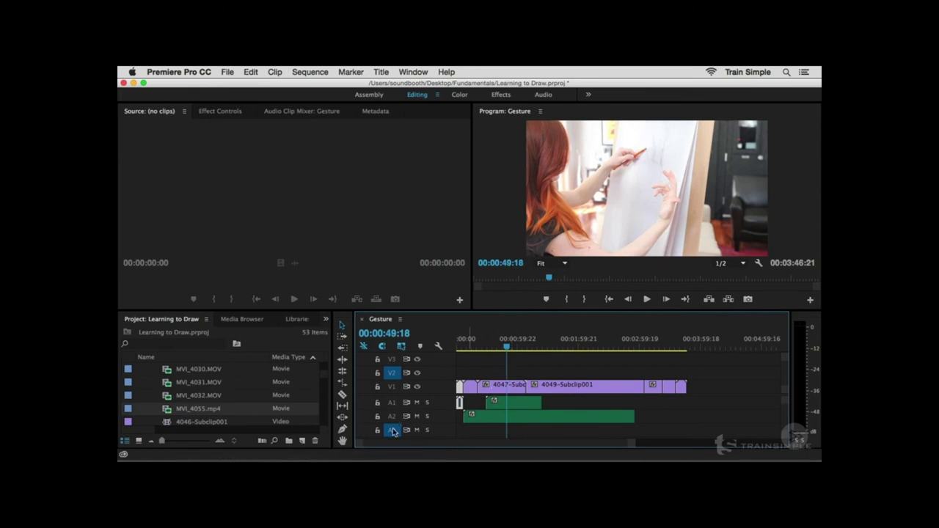
{"action": "left_click", "coordinate": [395, 375]}
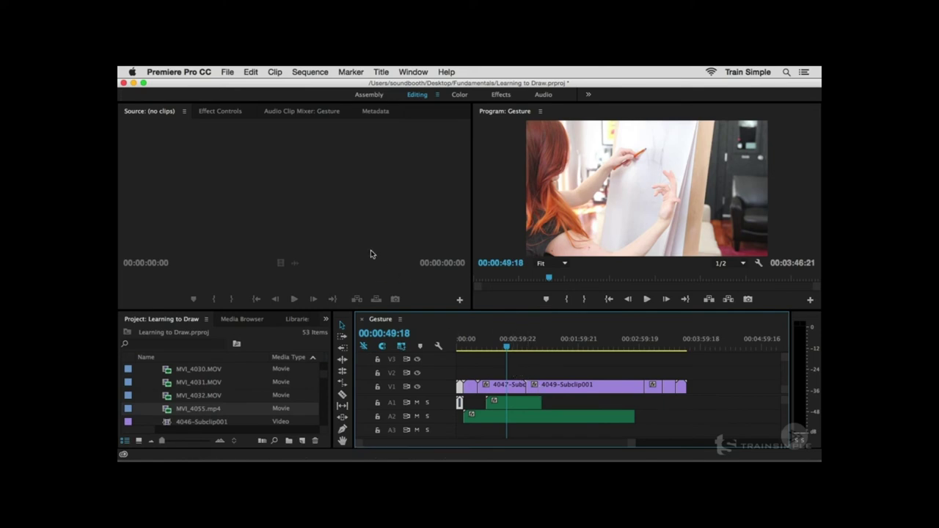
Paste Insert the copied clip at the playhead, then ripple-delete the short segment.
{"action": "left_click", "coordinate": [250, 72]}
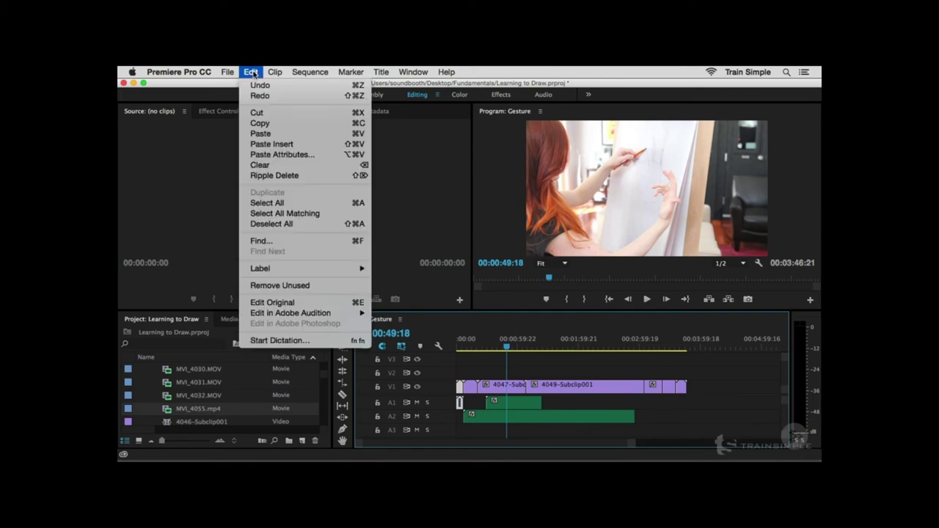
{"action": "left_click", "coordinate": [270, 148]}
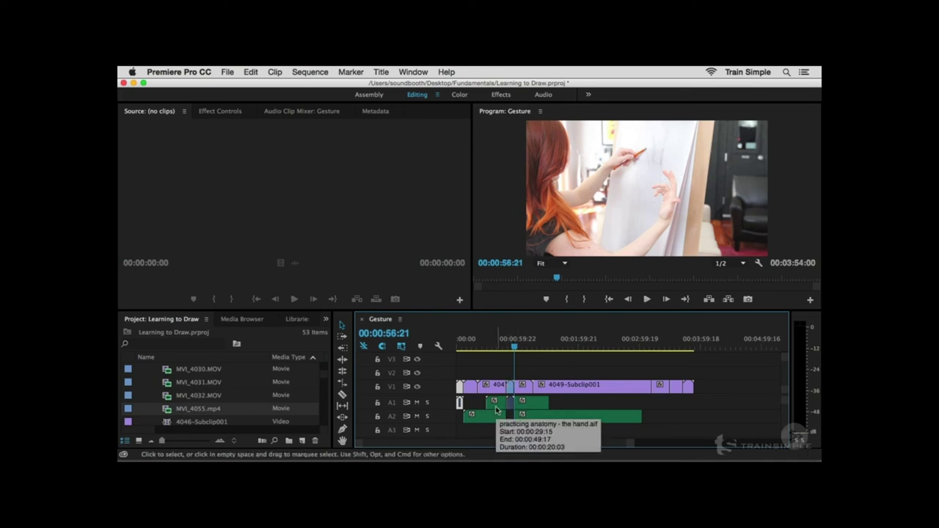
{"action": "key", "text": "shift+Delete"}
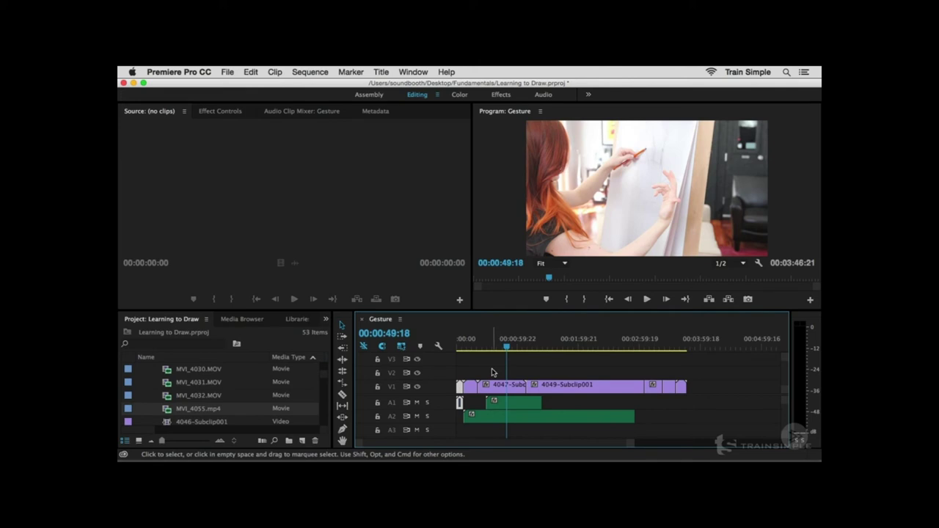
Target V2 and A3, Paste Insert again, then trim the inserted section closed.
{"action": "left_click", "coordinate": [392, 373]}
{"action": "left_click", "coordinate": [393, 431]}
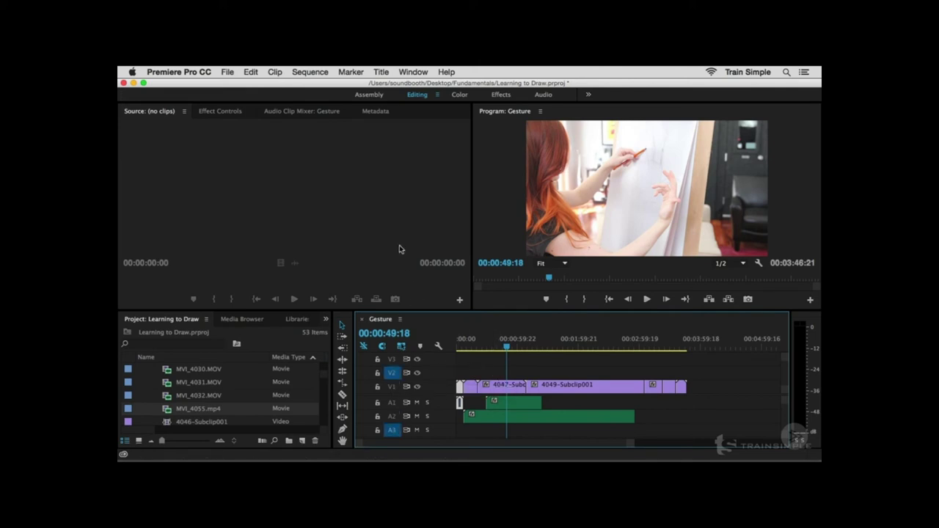
{"action": "left_click", "coordinate": [250, 72]}
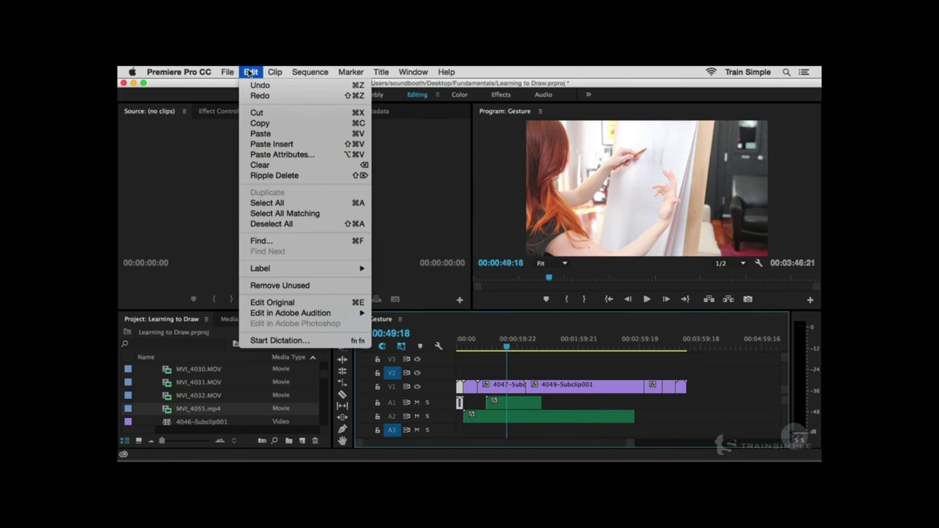
{"action": "left_click", "coordinate": [281, 144]}
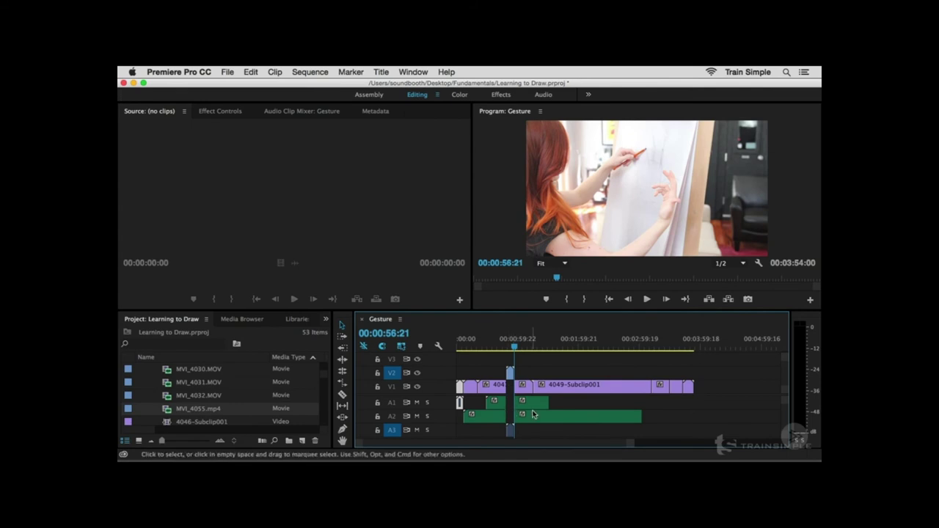
{"action": "left_click_drag", "start_coordinate": [516, 410], "coordinate": [515, 414]}
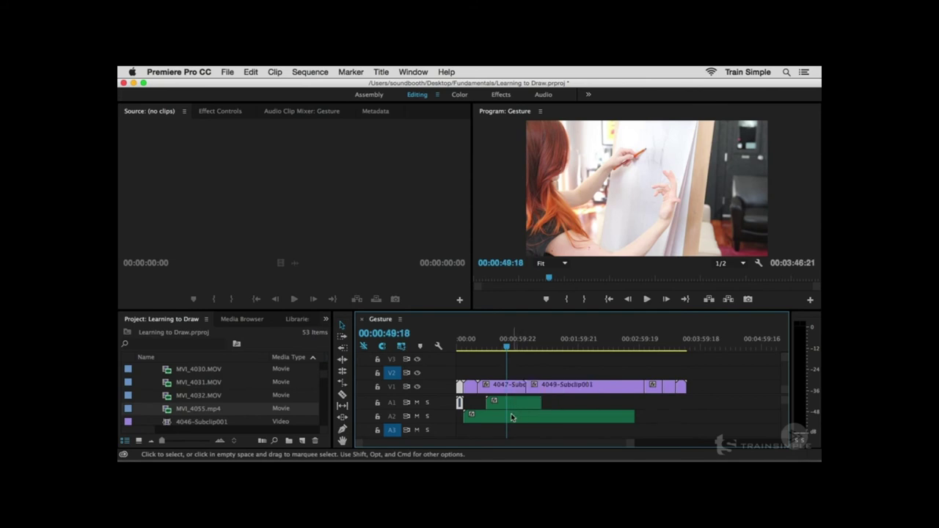
Lock A1 and A2, try a Paste Insert, undo it, and unlock both tracks.
{"action": "left_click", "coordinate": [378, 417]}
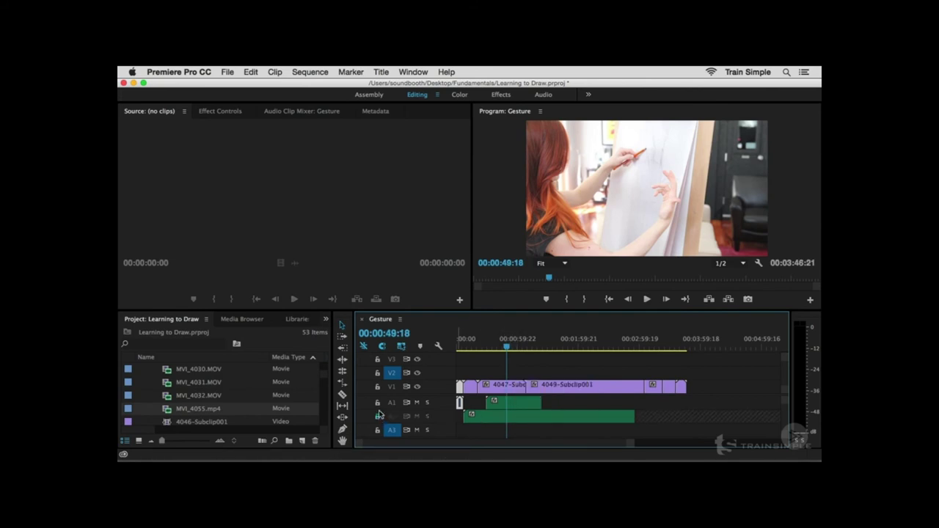
{"action": "left_click", "coordinate": [378, 404]}
{"action": "left_click", "coordinate": [251, 72]}
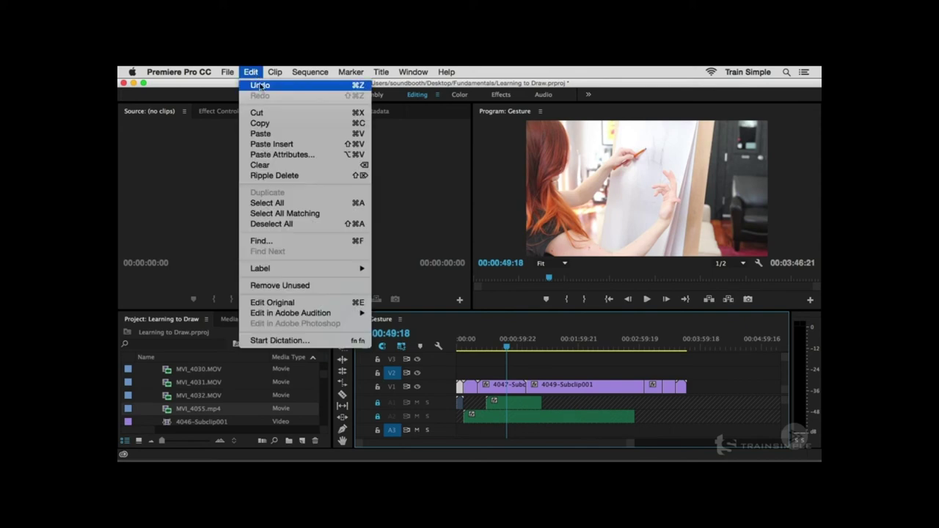
{"action": "left_click", "coordinate": [275, 145]}
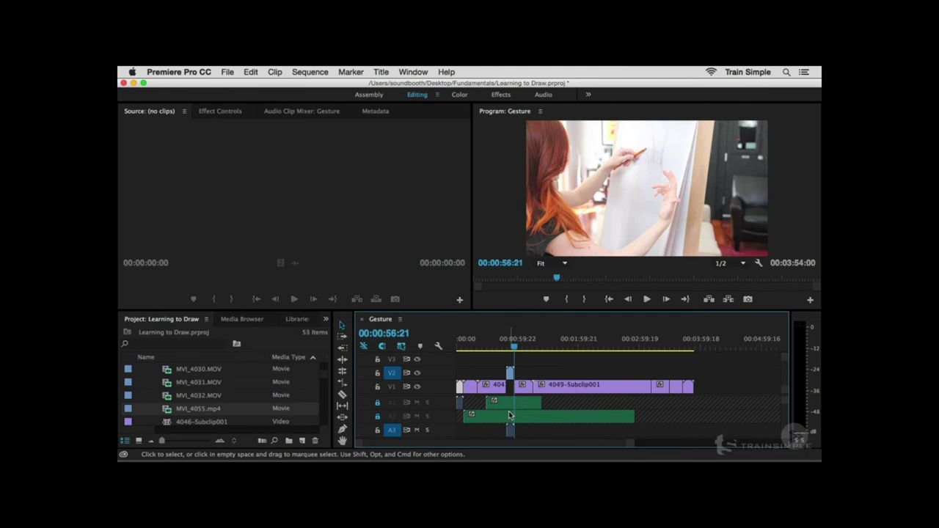
{"action": "key", "text": "super+z"}
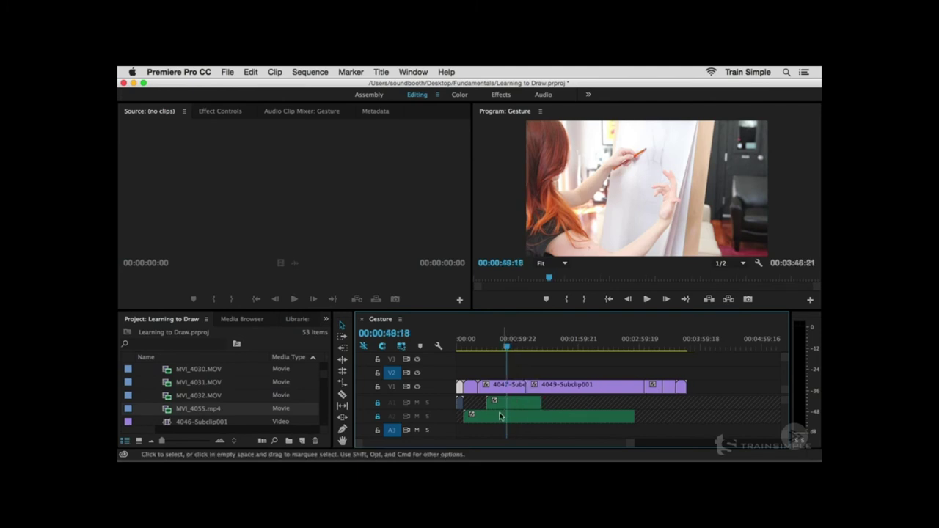
{"action": "left_click", "coordinate": [378, 417]}
{"action": "left_click", "coordinate": [378, 404]}
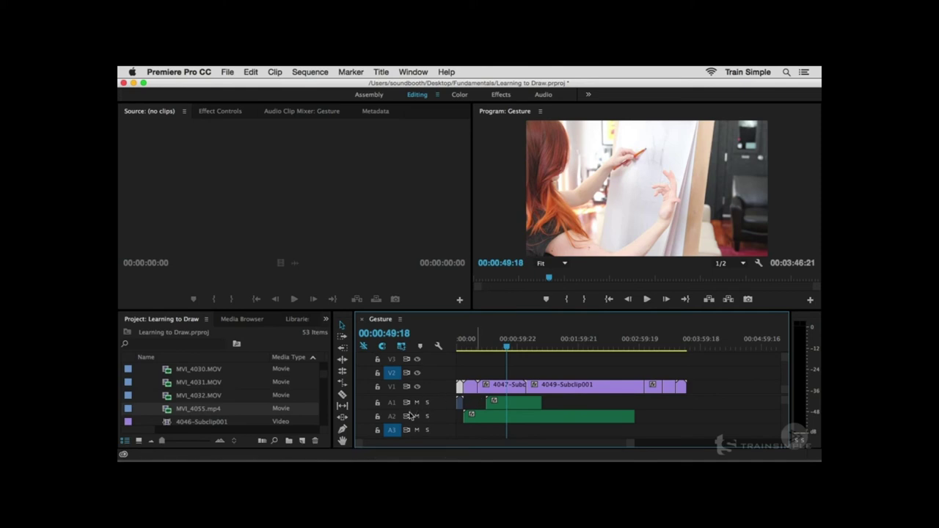
Toggle sync lock on A1 and A2, then Paste Insert the copied clip at the playhead.
{"action": "left_click", "coordinate": [407, 417]}
{"action": "left_click", "coordinate": [407, 402]}
{"action": "left_click", "coordinate": [248, 72]}
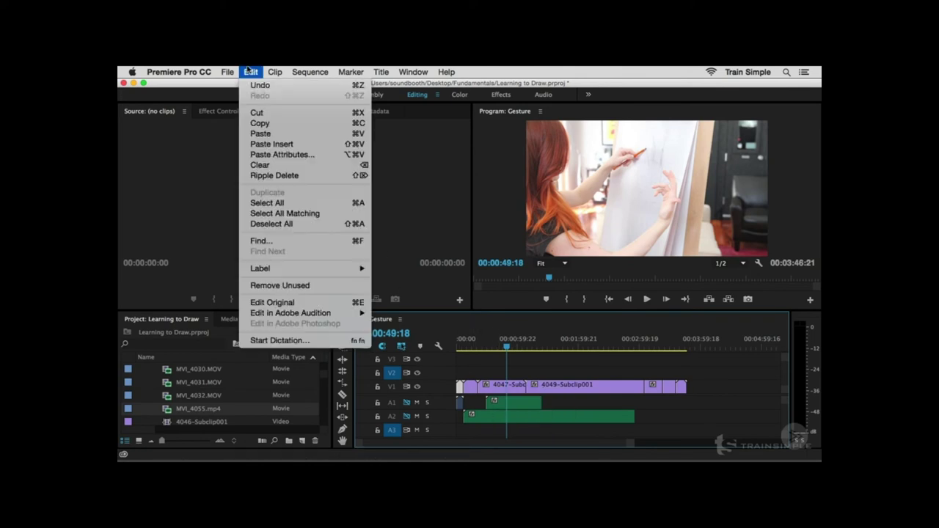
{"action": "left_click", "coordinate": [272, 144]}
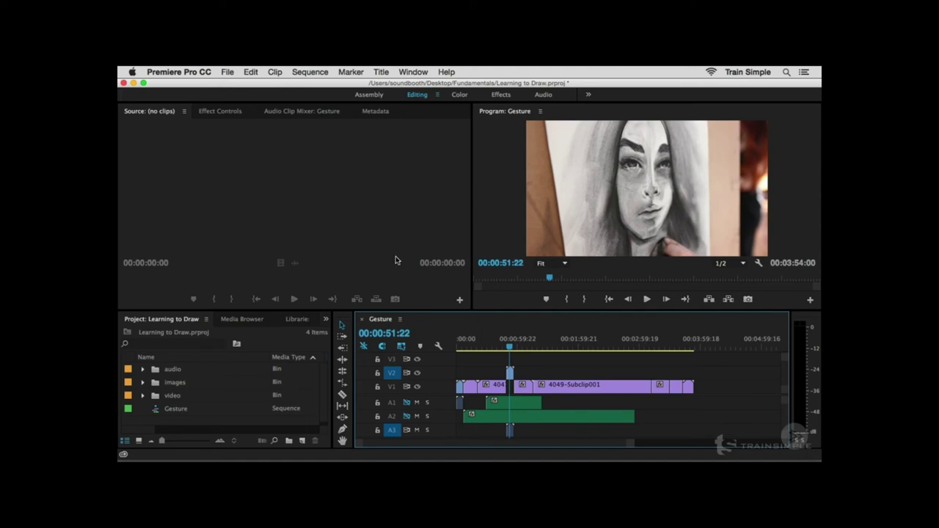
Create Sequence 03 with the DV-NTSC Standard 48kHz preset via File > New > Sequence.
{"action": "left_click", "coordinate": [227, 72]}
{"action": "mouse_move", "coordinate": [231, 86]}
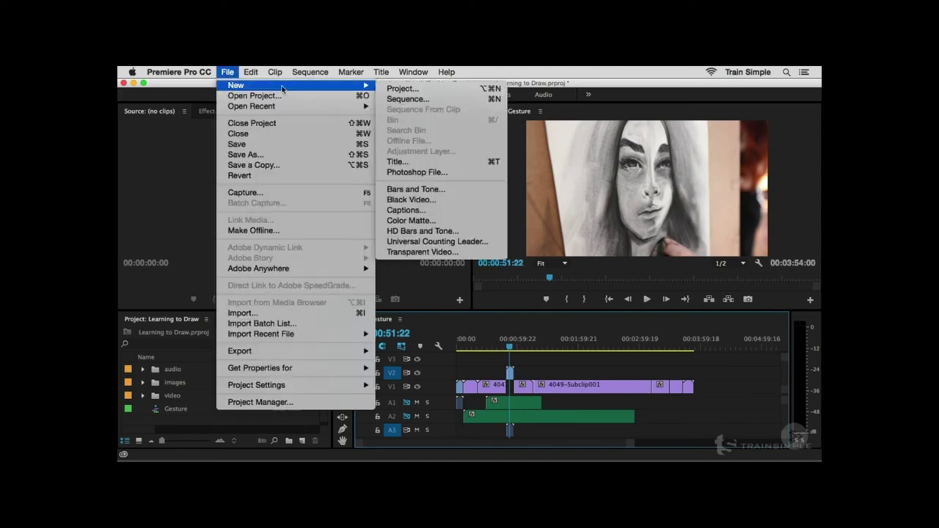
{"action": "left_click", "coordinate": [400, 100]}
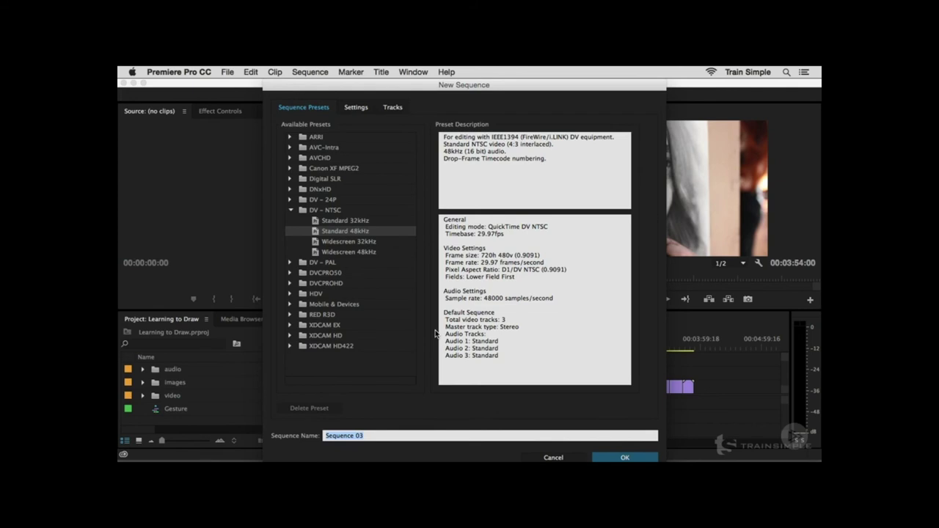
{"action": "left_click", "coordinate": [604, 457]}
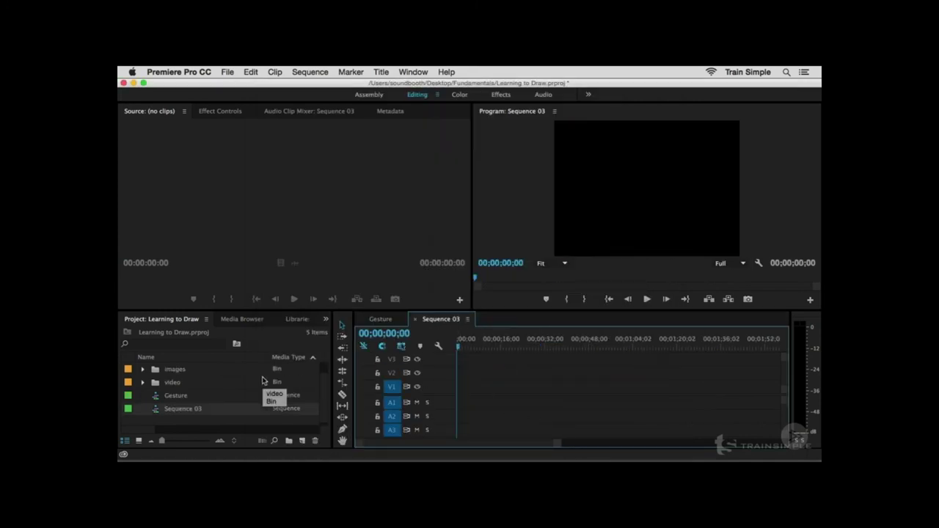
Preview MVI_4048.mp4 and MVI_4047.mp4 in the Source monitor, then drag MVI_4047.mp4 onto V1 at 00:00.
{"action": "left_click", "coordinate": [146, 384]}
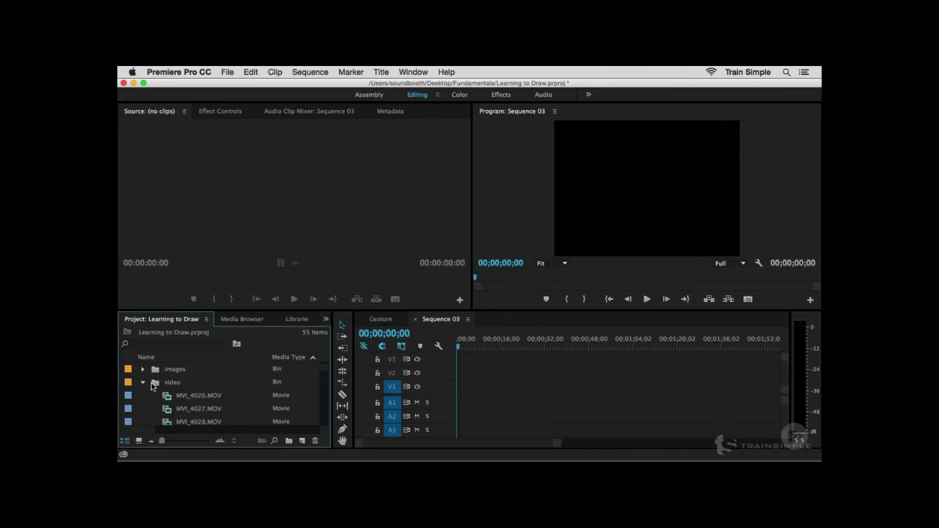
{"action": "scroll", "coordinate": [326, 376], "scroll_direction": "down", "scroll_amount": 2}
{"action": "left_click_drag", "start_coordinate": [326, 376], "coordinate": [327, 404]}
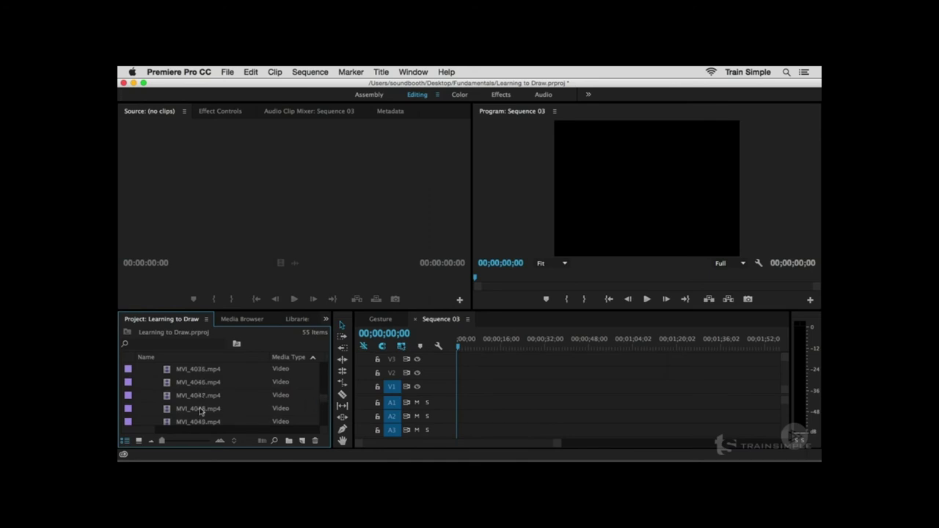
{"action": "double_click", "coordinate": [168, 409]}
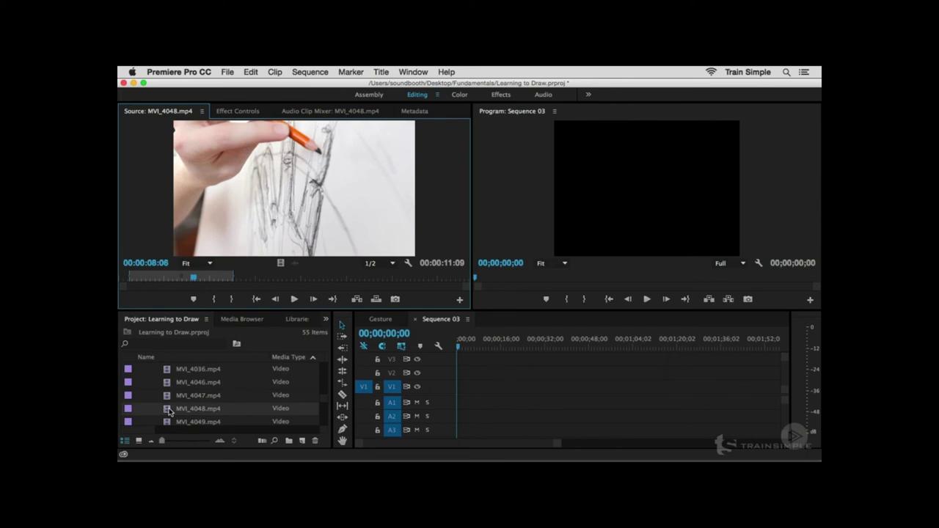
{"action": "mouse_move", "coordinate": [195, 279]}
{"action": "left_mouse_down"}
{"action": "mouse_move", "coordinate": [144, 280]}
{"action": "mouse_move", "coordinate": [180, 278]}
{"action": "left_mouse_up"}
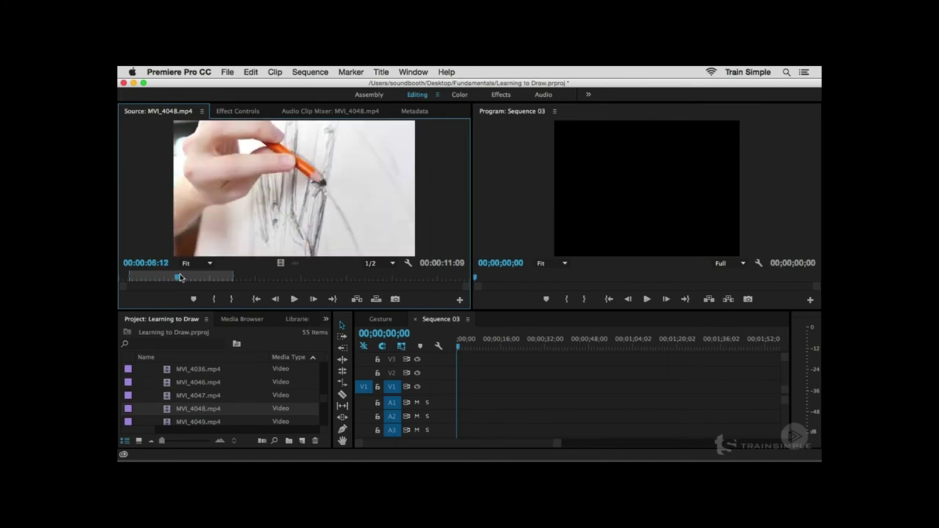
{"action": "double_click", "coordinate": [168, 400]}
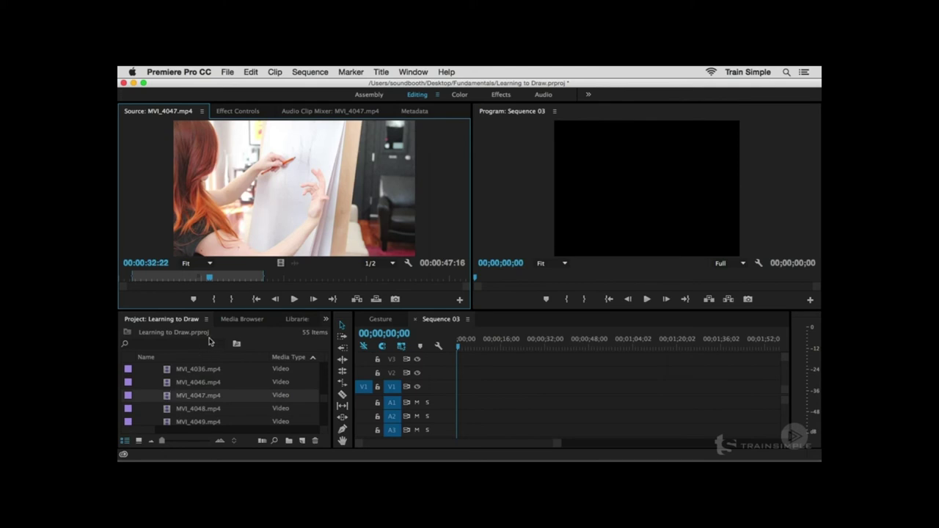
{"action": "mouse_move", "coordinate": [211, 279]}
{"action": "left_mouse_down"}
{"action": "mouse_move", "coordinate": [149, 279]}
{"action": "mouse_move", "coordinate": [228, 279]}
{"action": "left_mouse_up"}
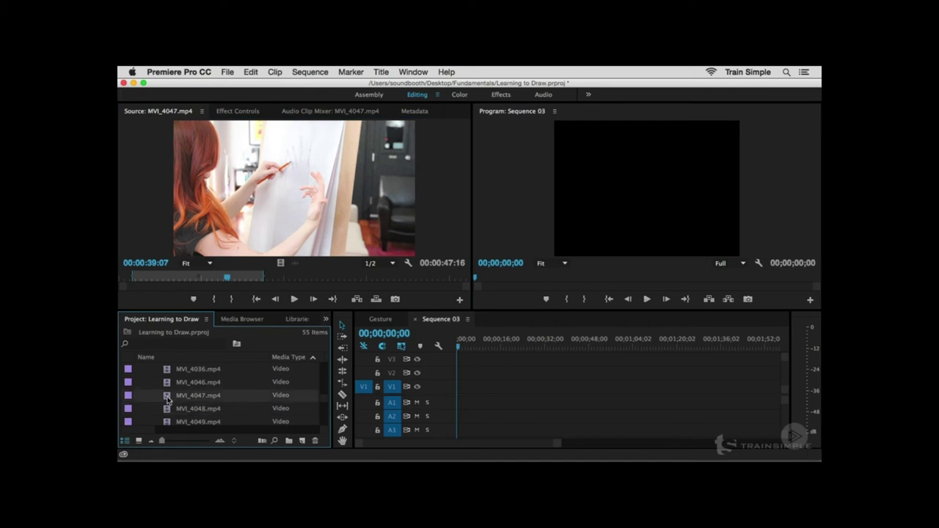
{"action": "left_click_drag", "start_coordinate": [167, 397], "coordinate": [454, 395]}
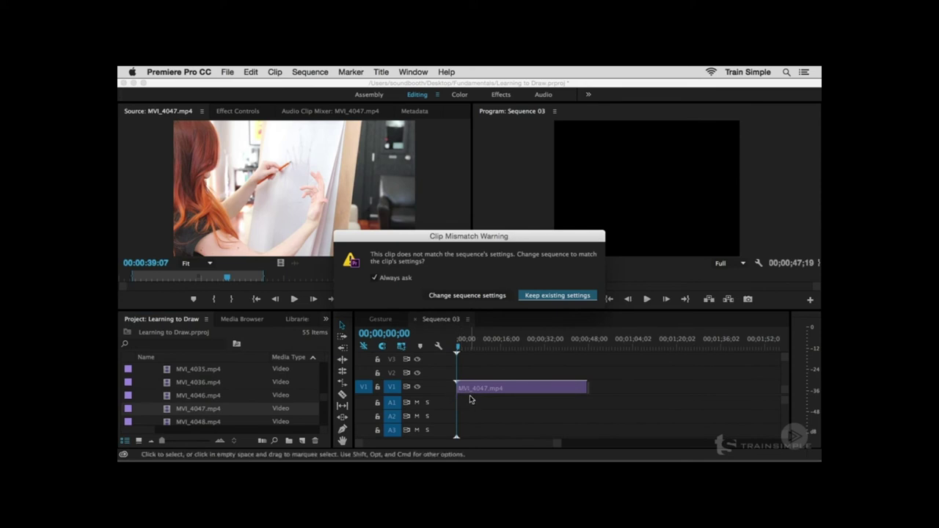
Match Sequence 03 to the clip's settings and mark an In point at 00:00:29:07.
{"action": "left_click", "coordinate": [498, 297]}
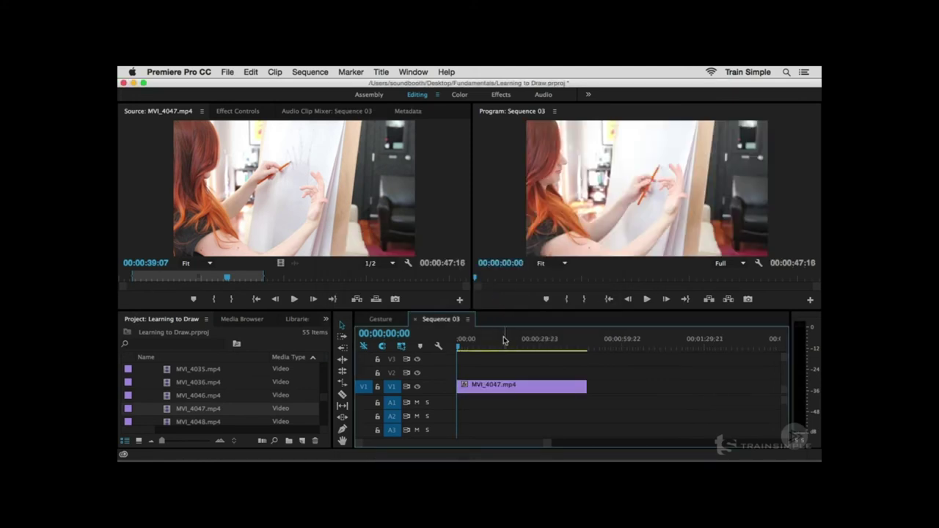
{"action": "left_click_drag", "start_coordinate": [461, 346], "coordinate": [540, 347]}
{"action": "left_click_drag", "start_coordinate": [547, 444], "coordinate": [526, 446]}
{"action": "left_click_drag", "start_coordinate": [620, 349], "coordinate": [624, 349]}
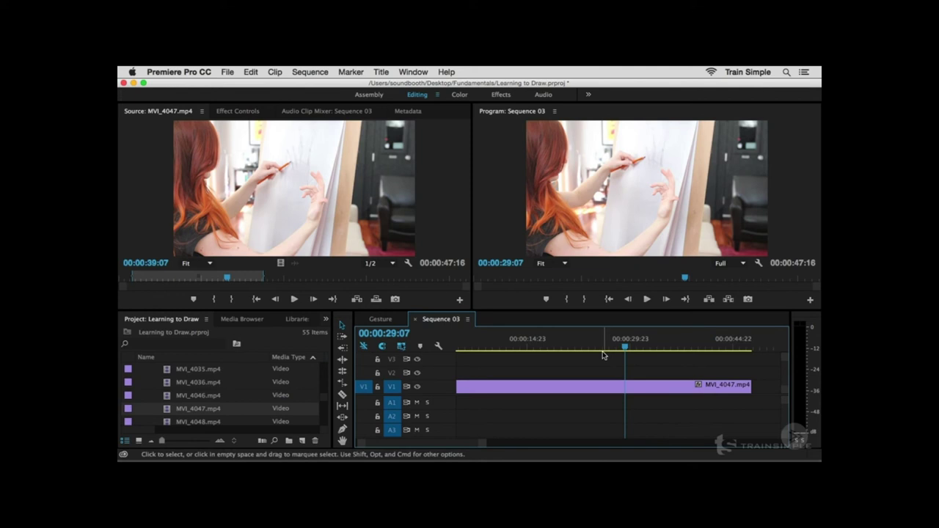
{"action": "key", "text": "i"}
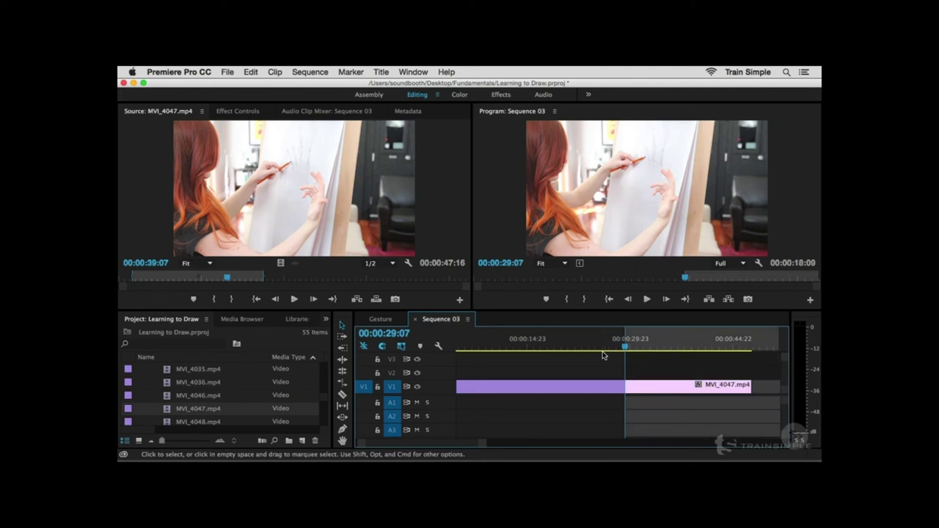
Play from the In point, move back to 00:00:25:21, and load MVI_4048.mp4 into the Source monitor.
{"action": "key", "text": "space"}
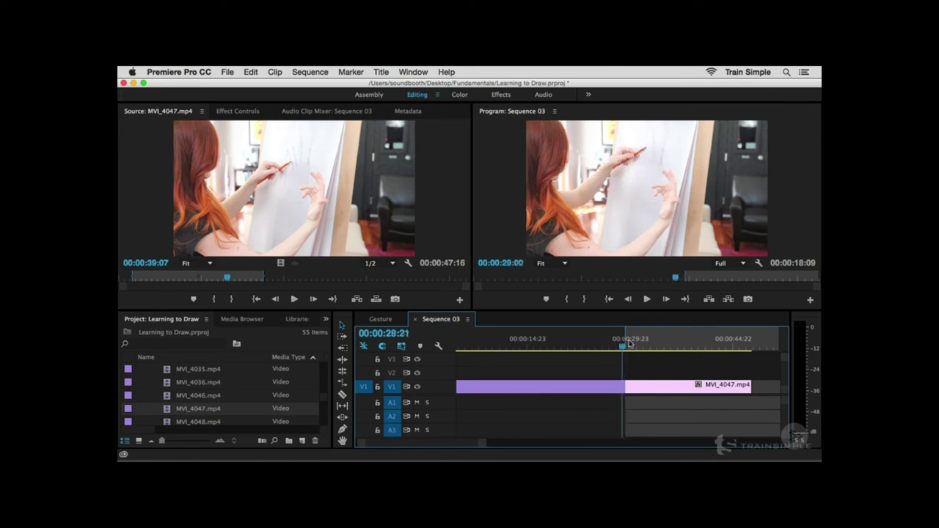
{"action": "left_click_drag", "start_coordinate": [646, 343], "coordinate": [602, 346]}
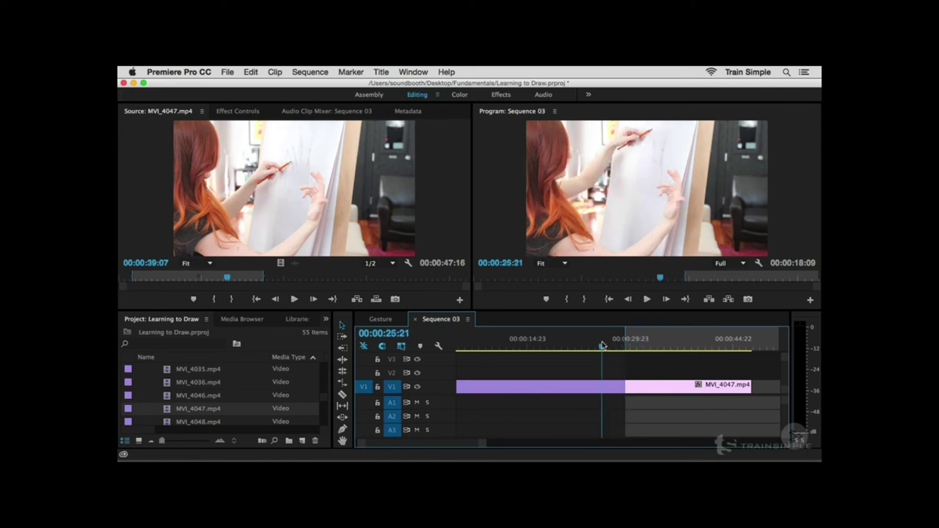
{"action": "double_click", "coordinate": [168, 425]}
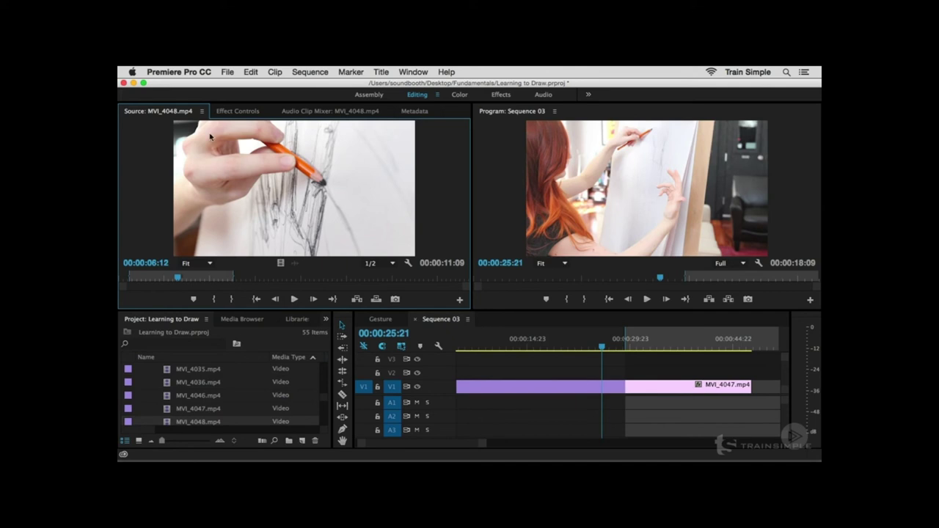
Keep MVI_4048.mp4 as the source, clear its In and Out marks, and cue it at 00:00:07:03.
{"action": "left_click", "coordinate": [201, 112]}
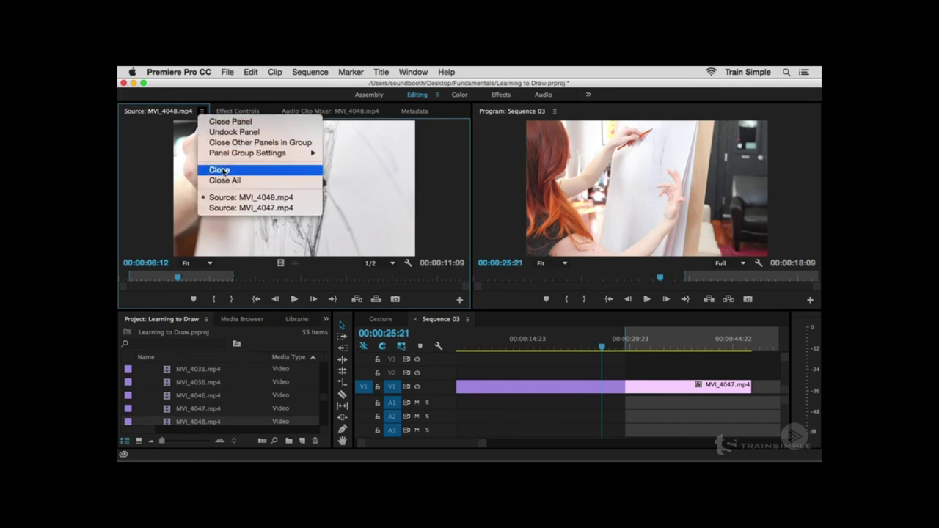
{"action": "left_click", "coordinate": [228, 198]}
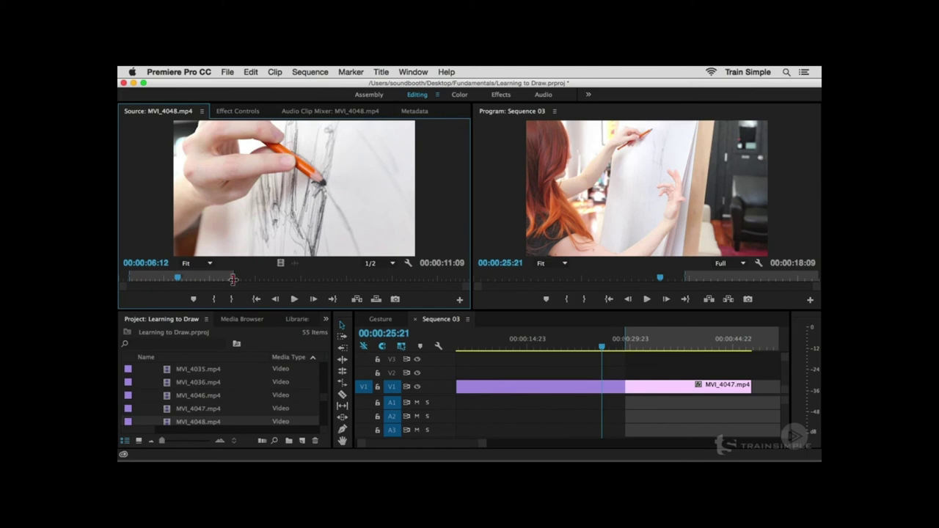
{"action": "mouse_move", "coordinate": [182, 279]}
{"action": "left_mouse_down"}
{"action": "mouse_move", "coordinate": [216, 280]}
{"action": "mouse_move", "coordinate": [144, 279]}
{"action": "mouse_move", "coordinate": [195, 280]}
{"action": "left_mouse_up"}
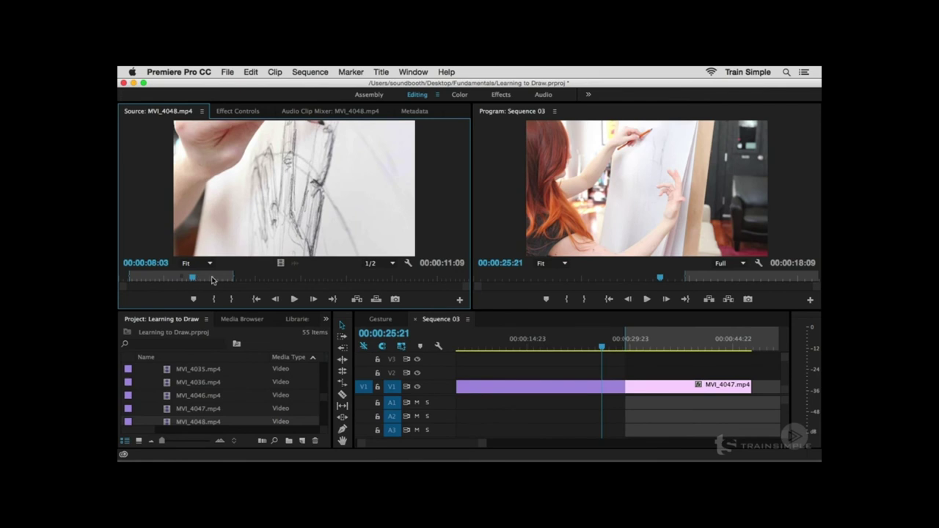
{"action": "right_click", "coordinate": [212, 281]}
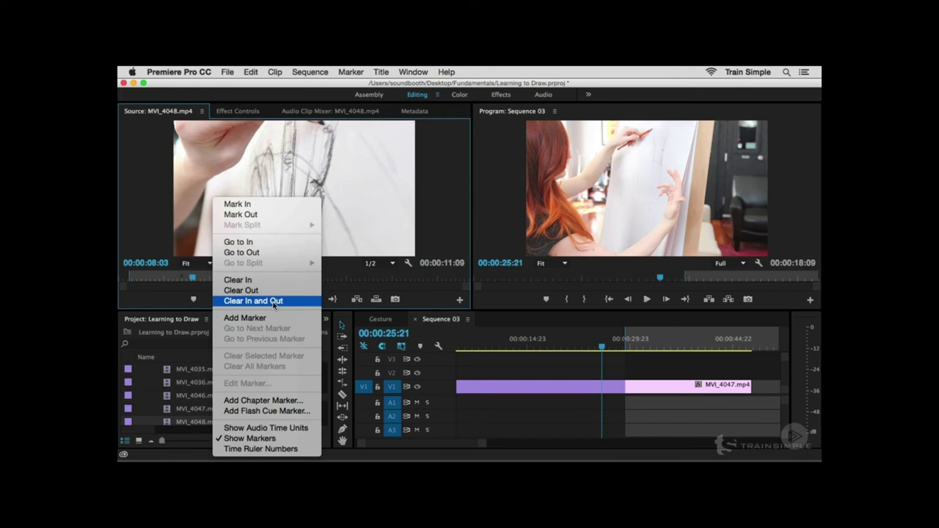
{"action": "left_click", "coordinate": [273, 302]}
{"action": "mouse_move", "coordinate": [199, 284]}
{"action": "left_mouse_down"}
{"action": "mouse_move", "coordinate": [160, 282]}
{"action": "mouse_move", "coordinate": [184, 281]}
{"action": "left_mouse_up"}
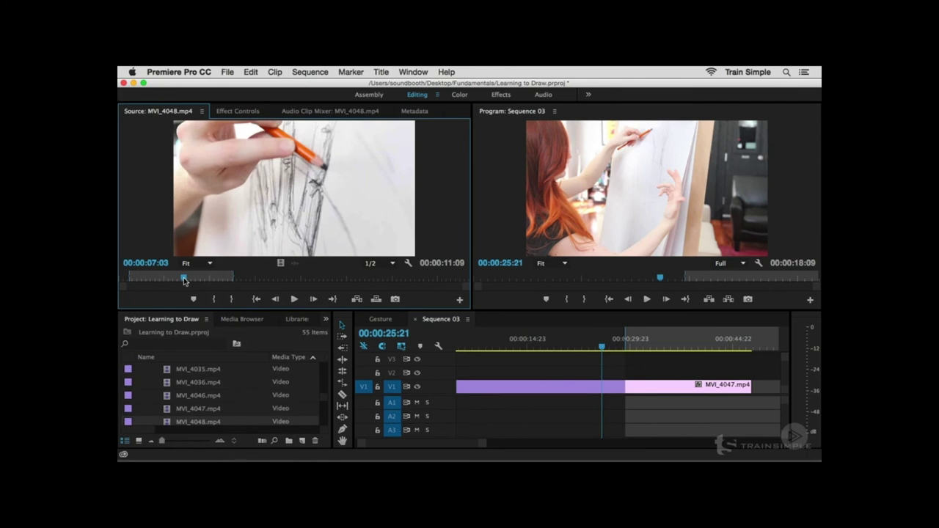
Insert MVI_4048 at the playhead, remove it, then overwrite it onto V1 at 00:00:29:07.
{"action": "left_click", "coordinate": [358, 301]}
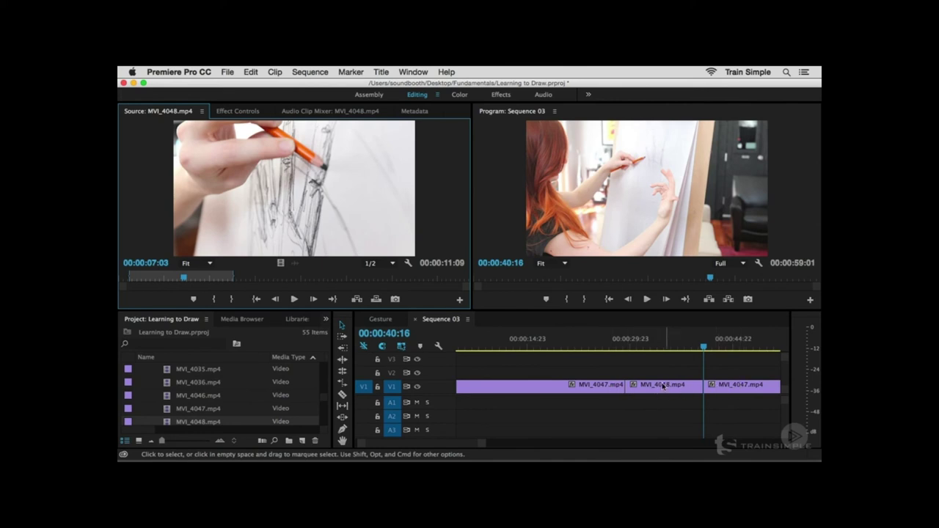
{"action": "mouse_move", "coordinate": [667, 387]}
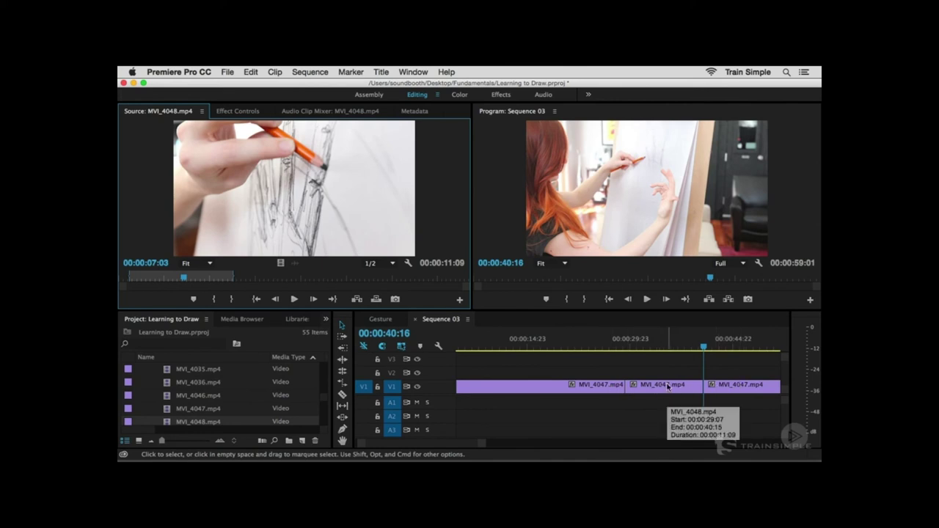
{"action": "left_click", "coordinate": [667, 387]}
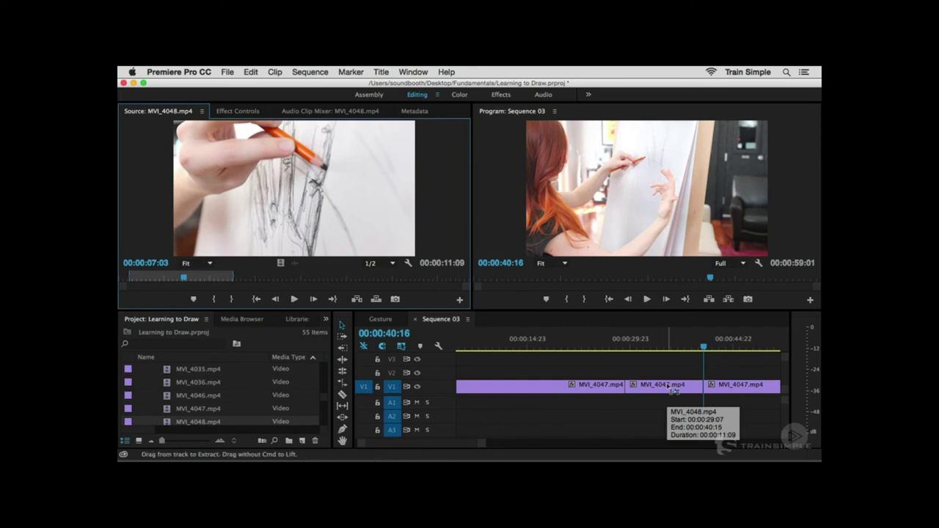
{"action": "key", "text": "shift+Delete"}
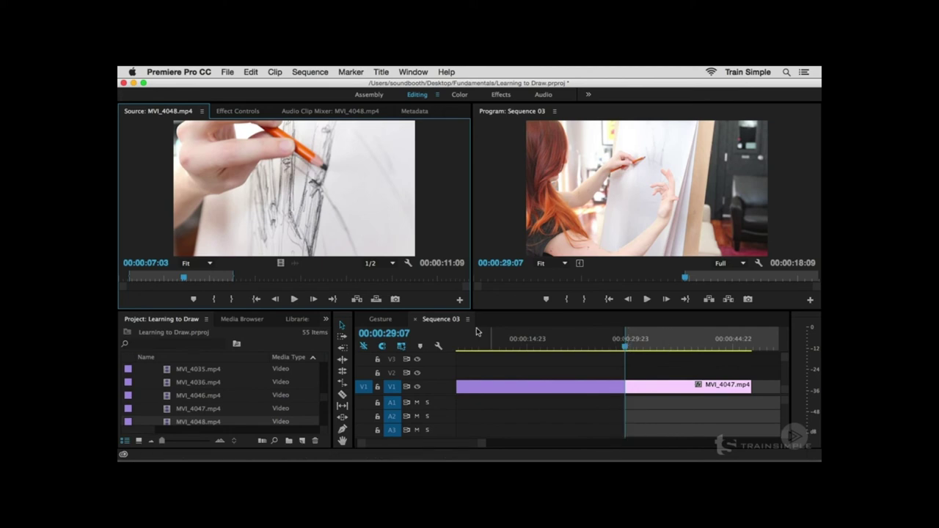
{"action": "left_click", "coordinate": [376, 300]}
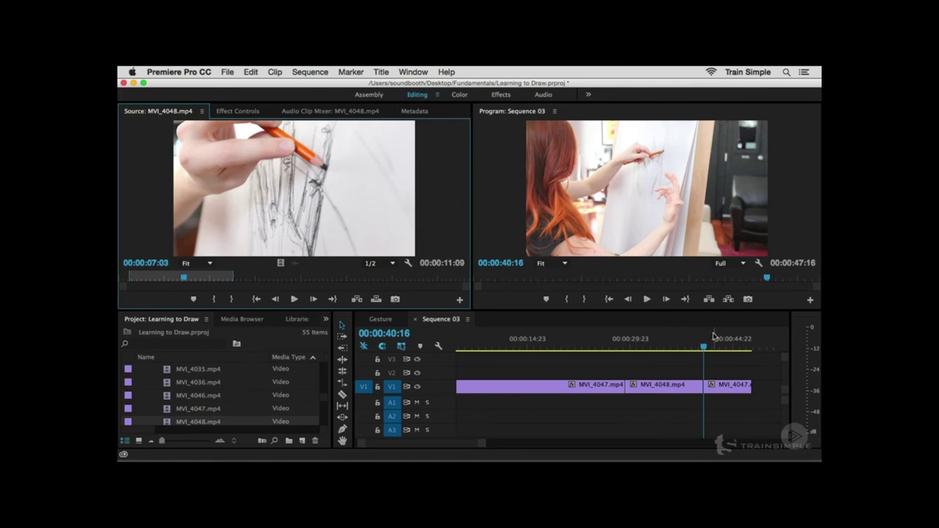
{"action": "left_click", "coordinate": [676, 350]}
{"action": "left_click_drag", "start_coordinate": [676, 350], "coordinate": [598, 351]}
{"action": "key", "text": "space"}
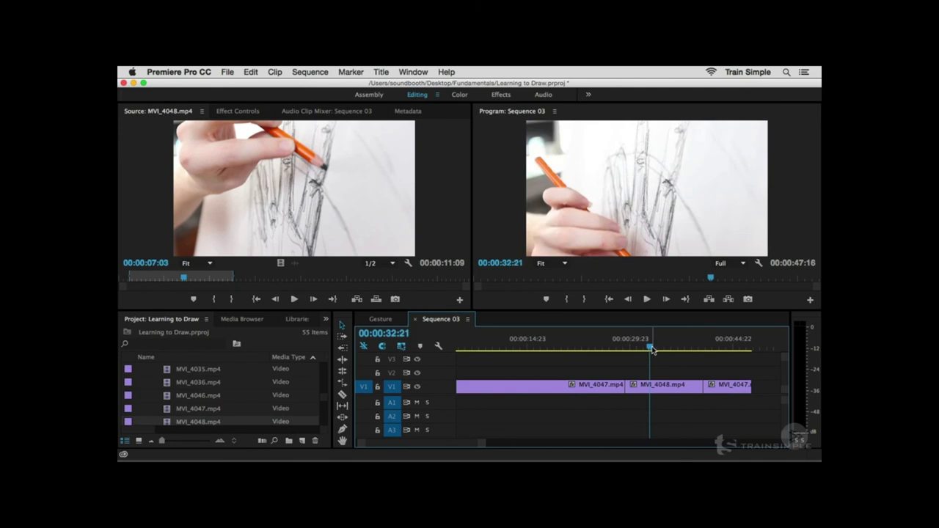
{"action": "left_click_drag", "start_coordinate": [650, 346], "coordinate": [699, 349]}
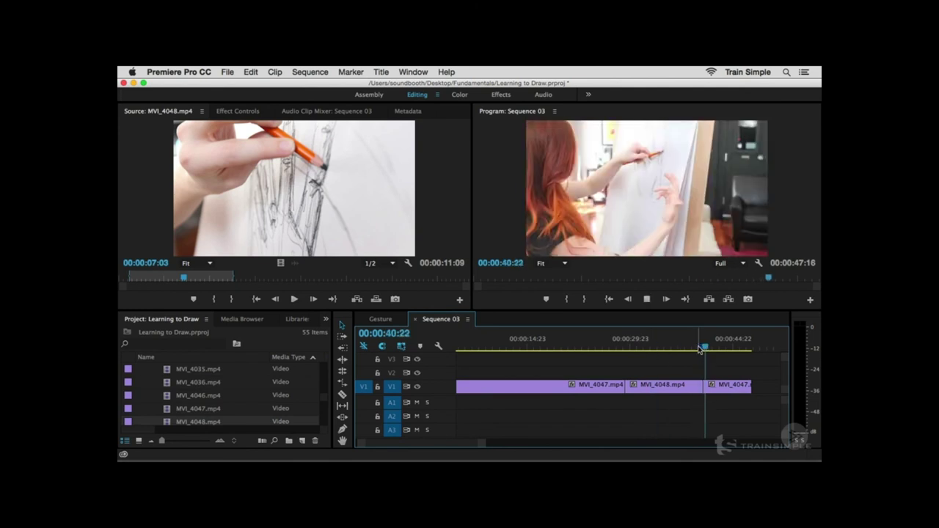
{"action": "key", "text": "space"}
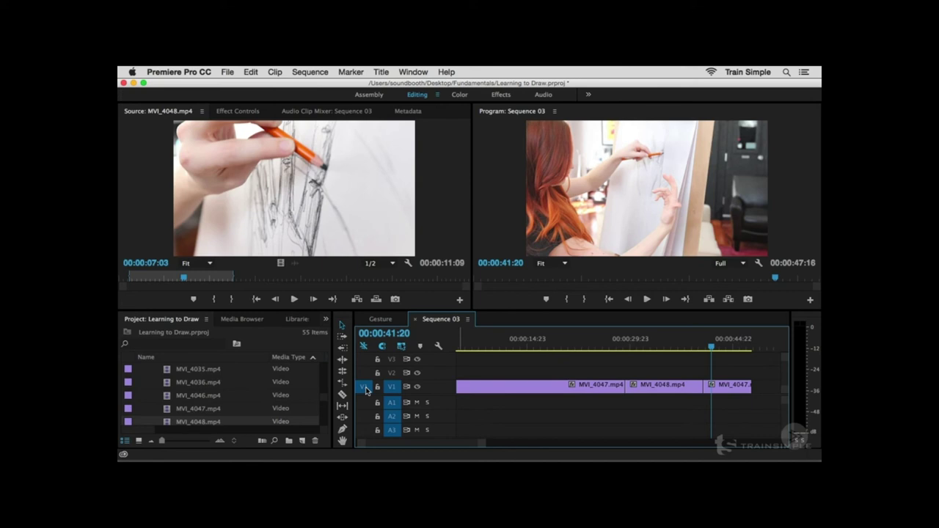
Undo the MVI_4048 overwrite, turn off V1 source video patching, and try an overwrite.
{"action": "key", "text": "Up"}
{"action": "key", "text": "i"}
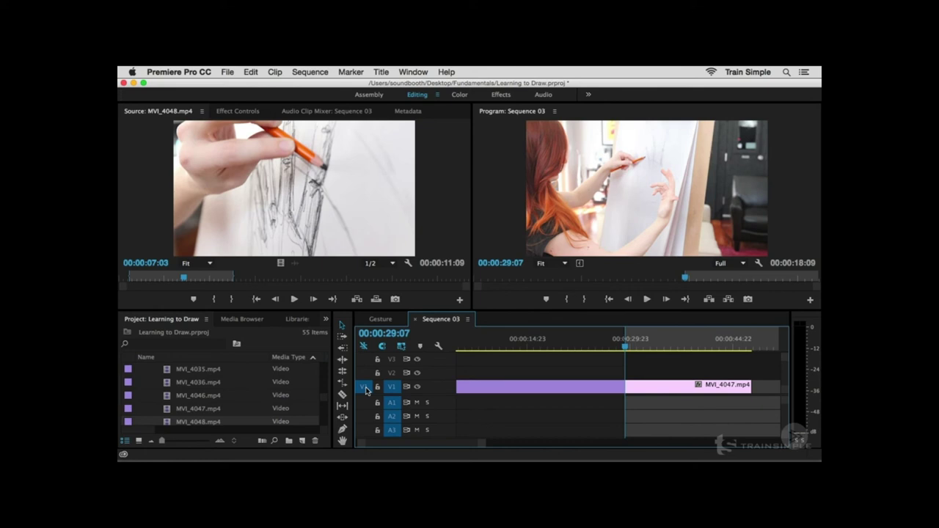
{"action": "left_click", "coordinate": [364, 388]}
{"action": "left_click", "coordinate": [377, 301]}
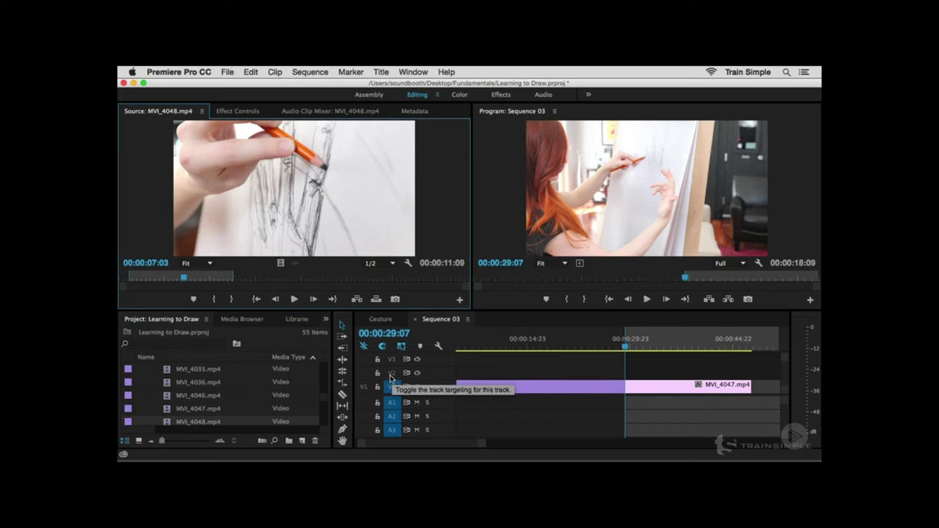
Target V2 and patch source video to V2, overwrite MVI_4048 there, then undo it.
{"action": "left_click", "coordinate": [391, 376]}
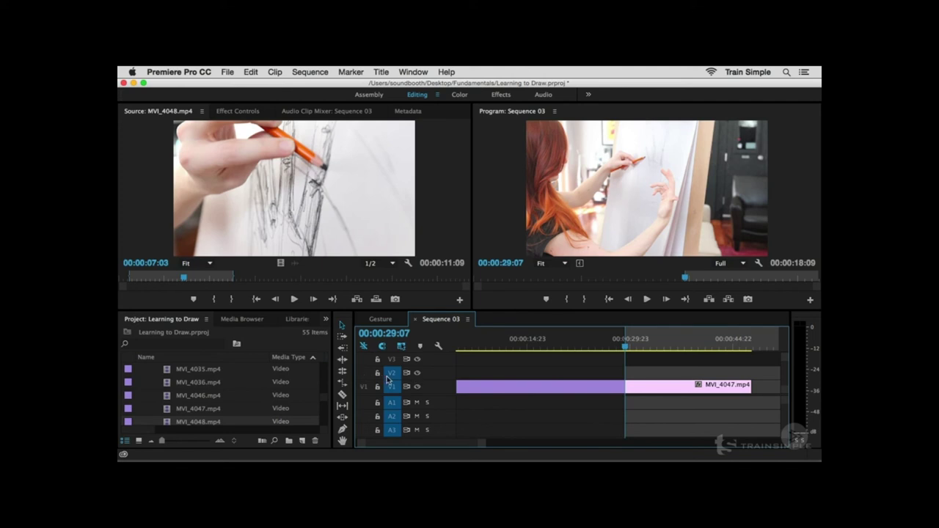
{"action": "left_click", "coordinate": [363, 373]}
{"action": "left_click", "coordinate": [377, 302]}
{"action": "left_click", "coordinate": [376, 300]}
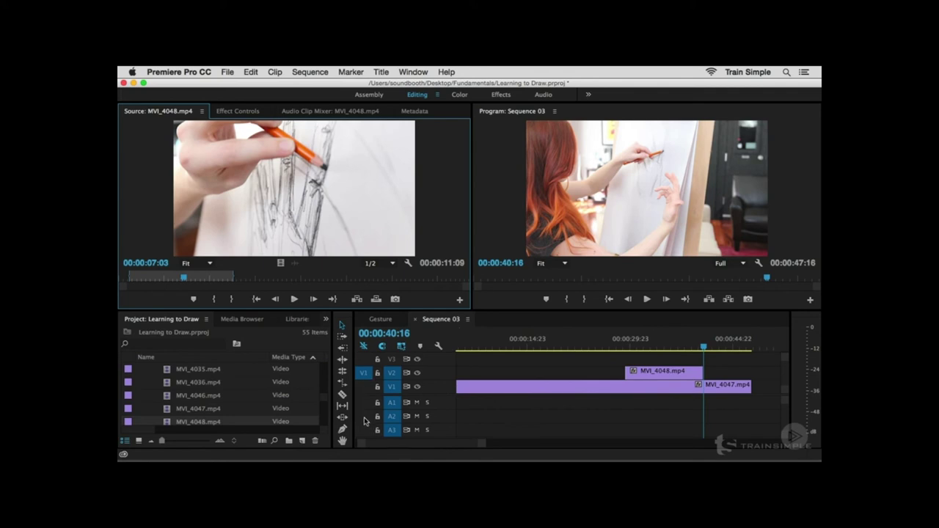
{"action": "key", "text": "super+z"}
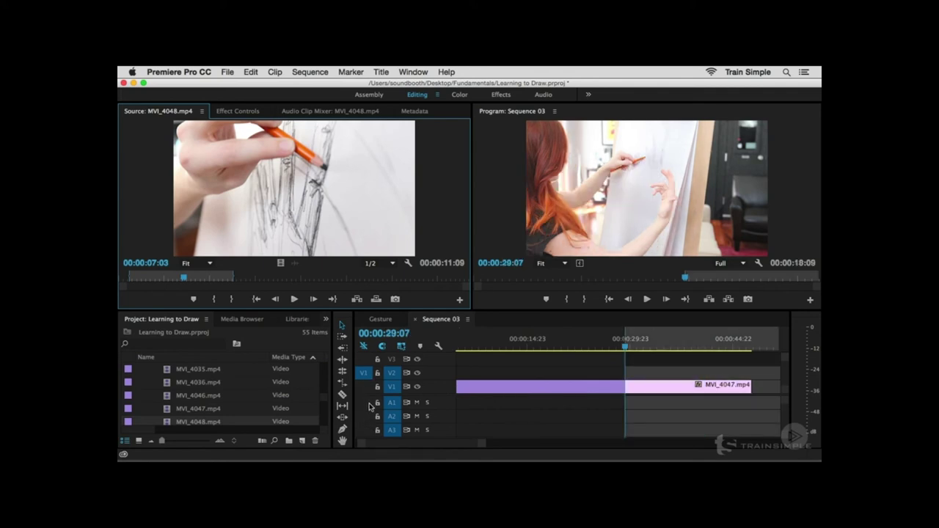
Find MVI_4055.mp4 in the Project panel and load it into the Source monitor.
{"action": "scroll", "coordinate": [324, 382], "scroll_direction": "down", "scroll_amount": 5}
{"action": "scroll", "coordinate": [324, 382], "scroll_direction": "up", "scroll_amount": 15}
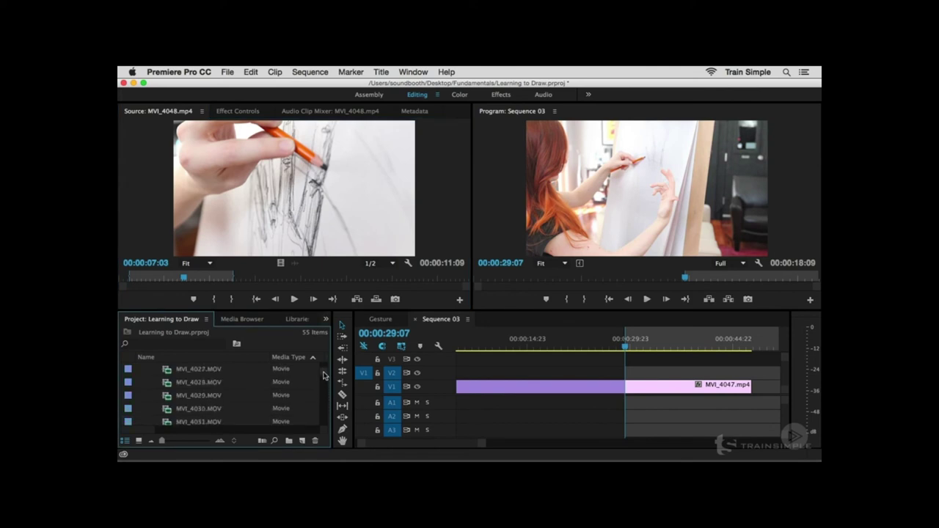
{"action": "scroll", "coordinate": [325, 375], "scroll_direction": "down", "scroll_amount": 3}
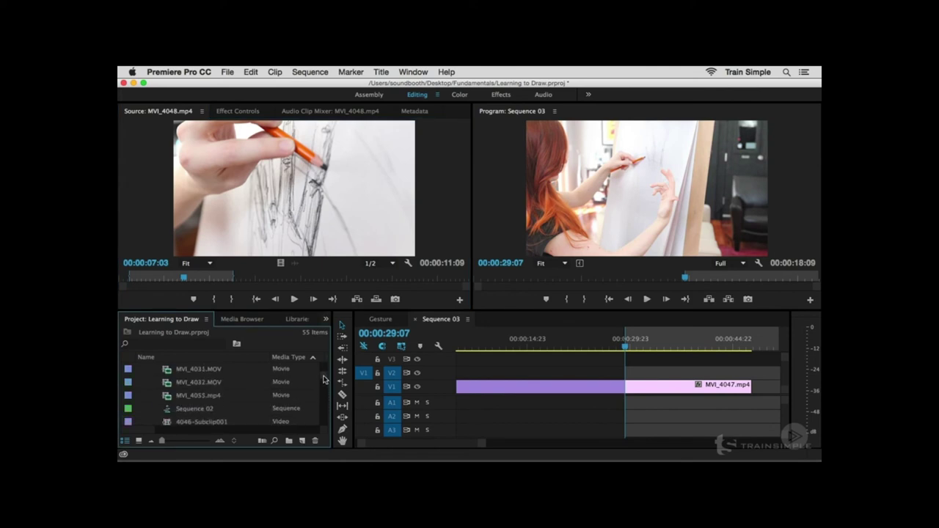
{"action": "double_click", "coordinate": [169, 398]}
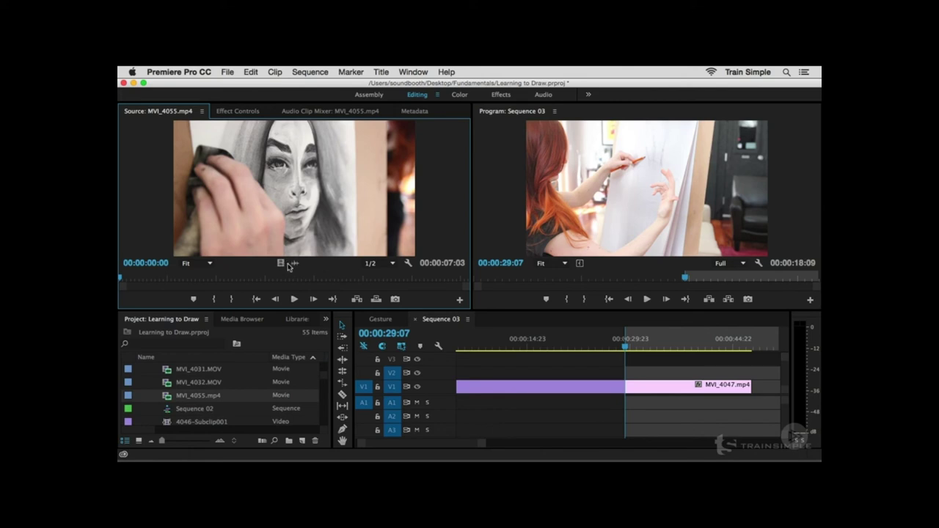
Drag only MVI_4055's video onto V2 near 00:00:20:02, then remove it again.
{"action": "left_click_drag", "start_coordinate": [284, 267], "coordinate": [551, 378]}
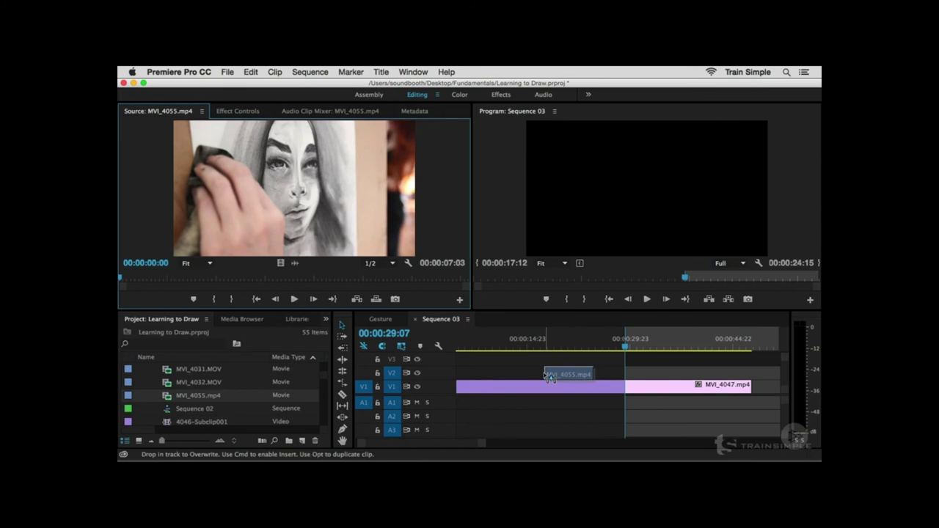
{"action": "left_click_drag", "start_coordinate": [551, 378], "coordinate": [551, 378]}
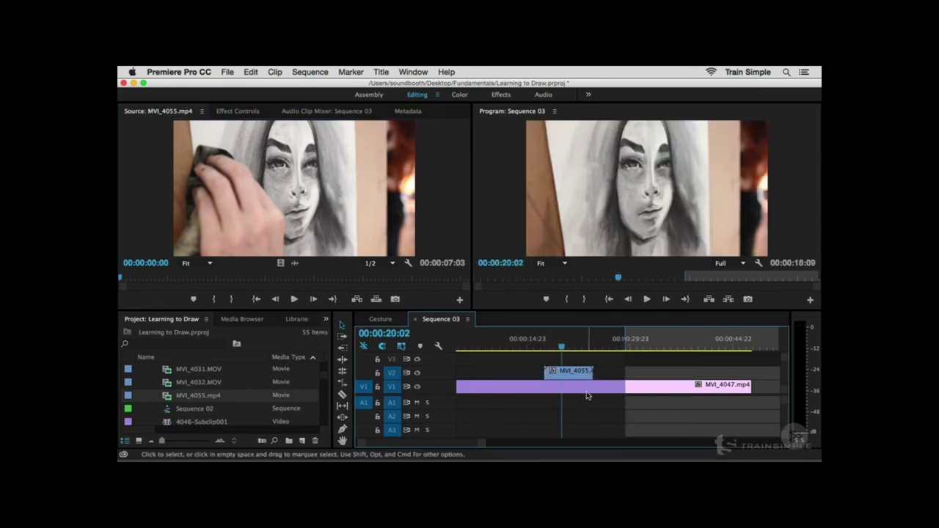
{"action": "key", "text": "Delete"}
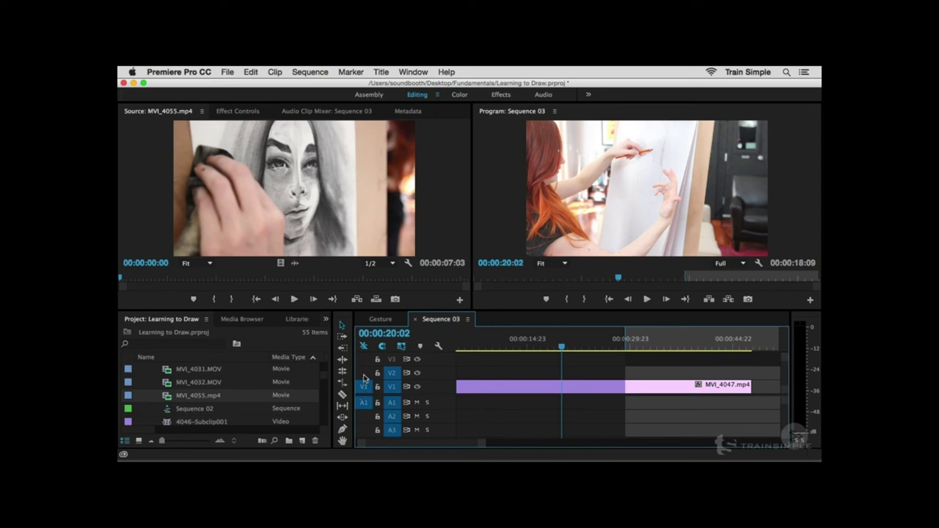
Patch source video to V2 and audio to A3, test-overwrite MVI_4055, then undo it.
{"action": "left_click", "coordinate": [364, 374]}
{"action": "left_click", "coordinate": [362, 430]}
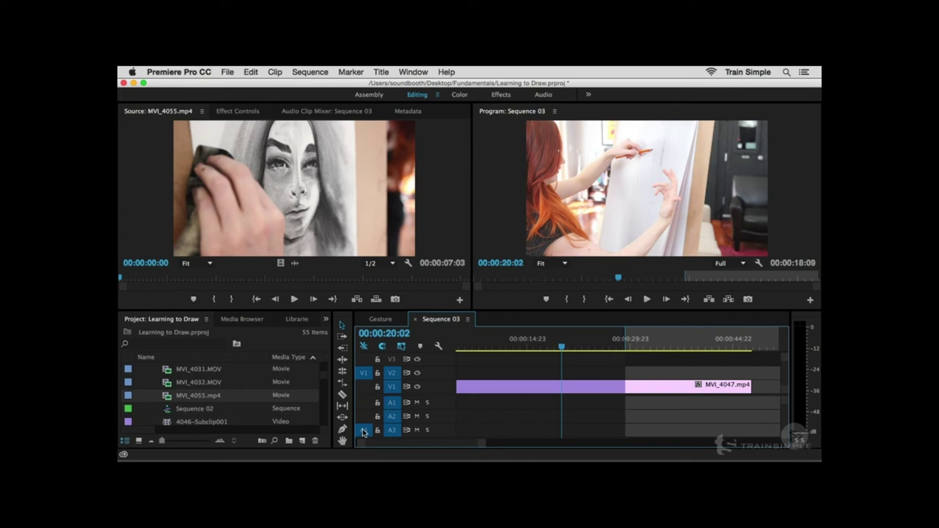
{"action": "left_click", "coordinate": [377, 300]}
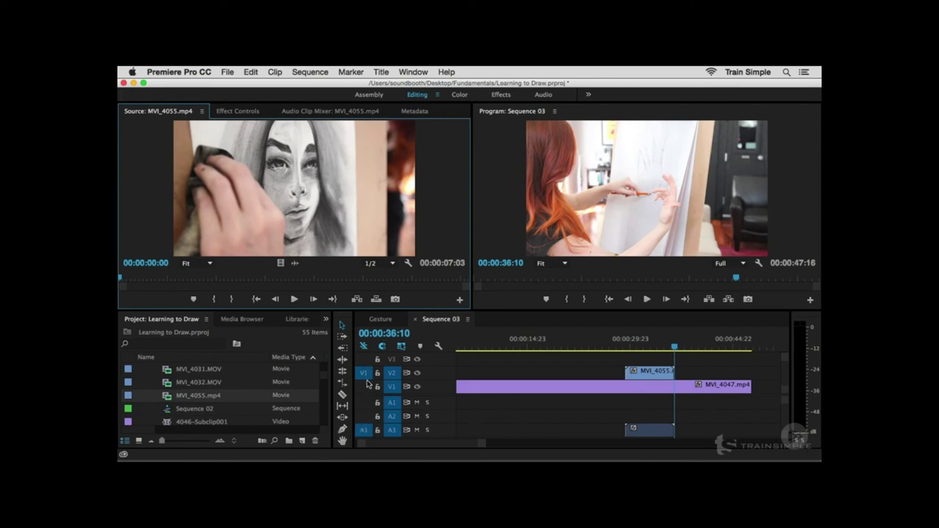
{"action": "key", "text": "super+z"}
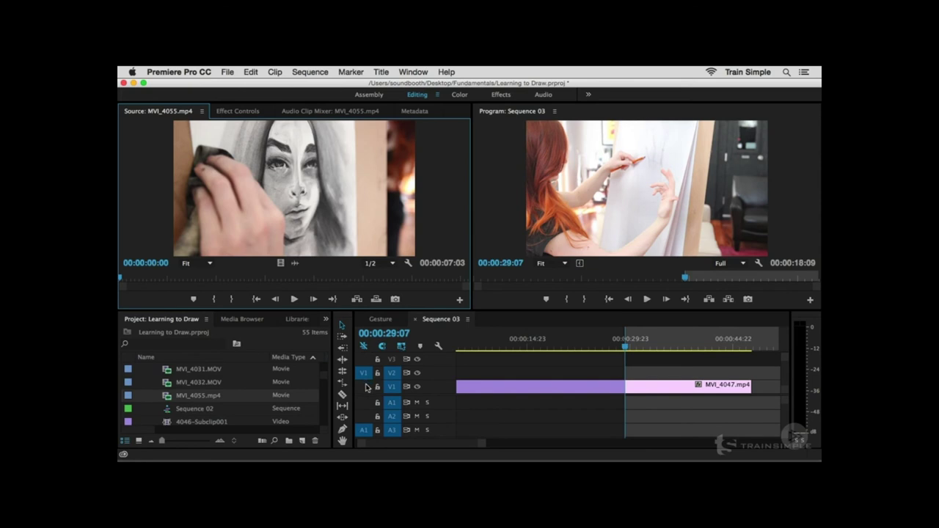
{"action": "left_click", "coordinate": [363, 390]}
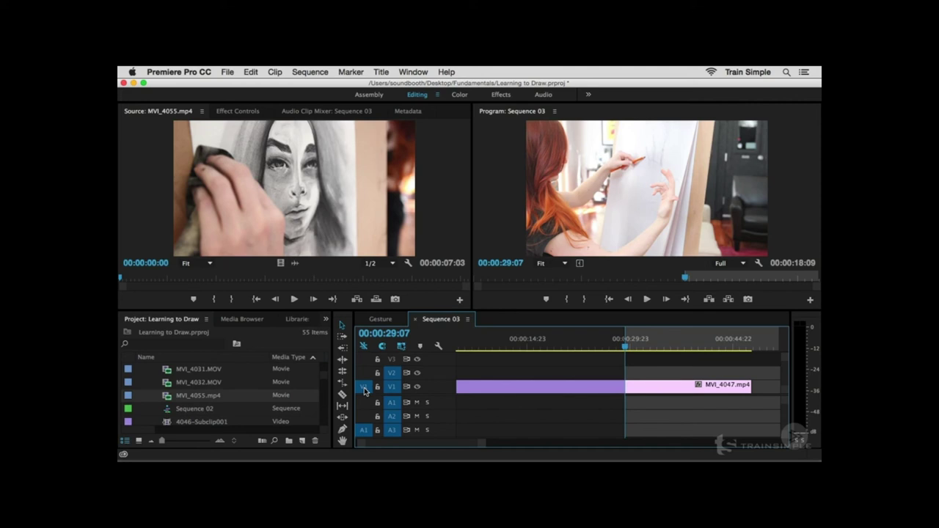
{"action": "left_click", "coordinate": [364, 388]}
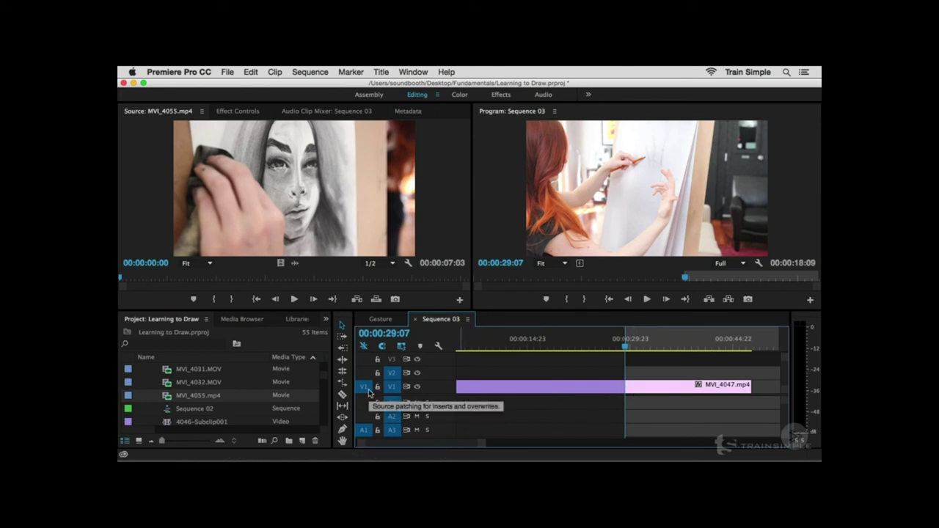
{"action": "left_click", "coordinate": [364, 388]}
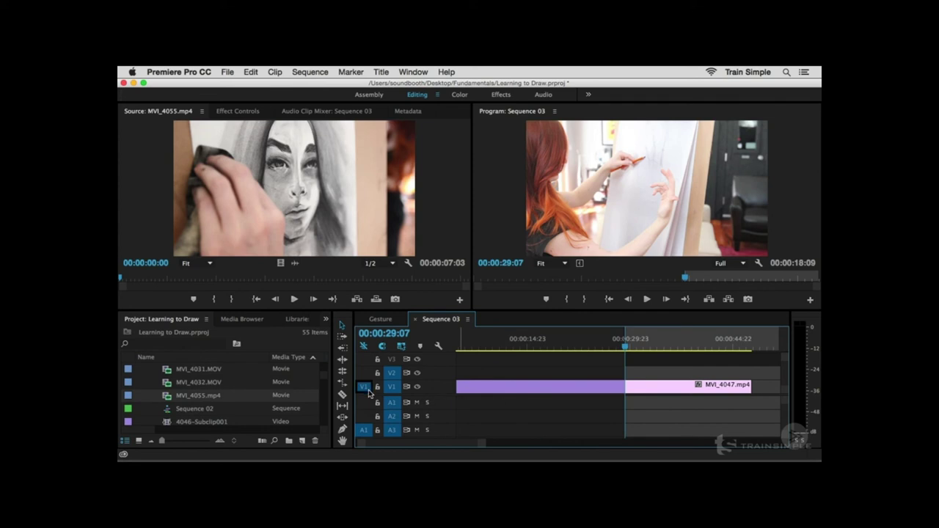
{"action": "left_click", "coordinate": [366, 389]}
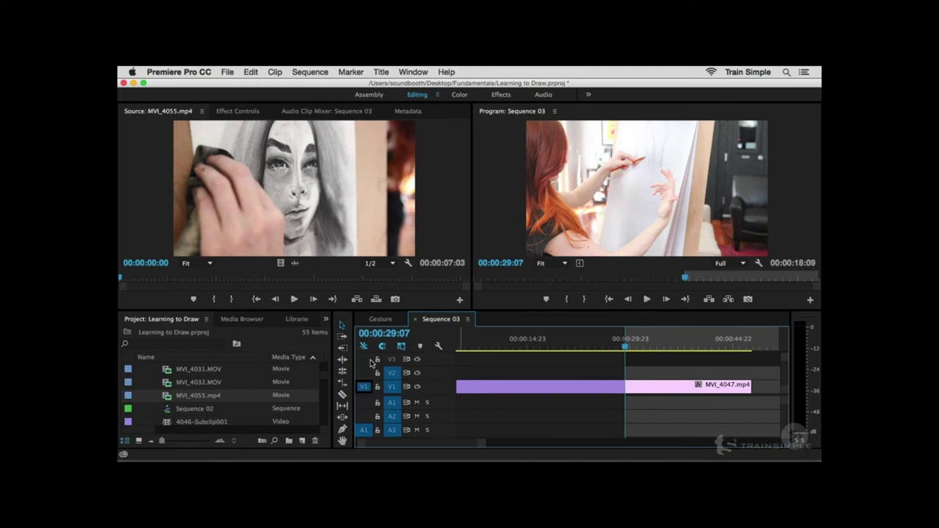
{"action": "left_click", "coordinate": [378, 301]}
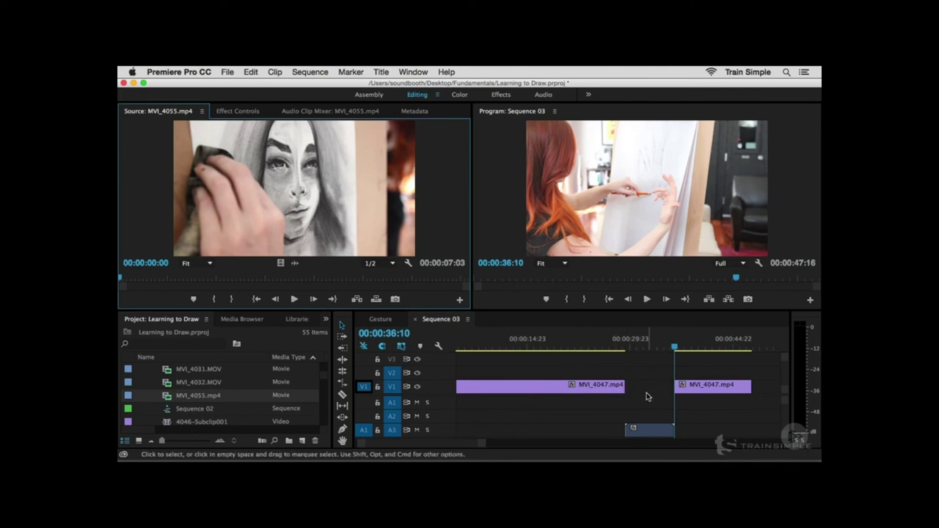
{"action": "mouse_move", "coordinate": [673, 349]}
{"action": "left_mouse_down"}
{"action": "mouse_move", "coordinate": [655, 351]}
{"action": "mouse_move", "coordinate": [675, 349]}
{"action": "left_mouse_up"}
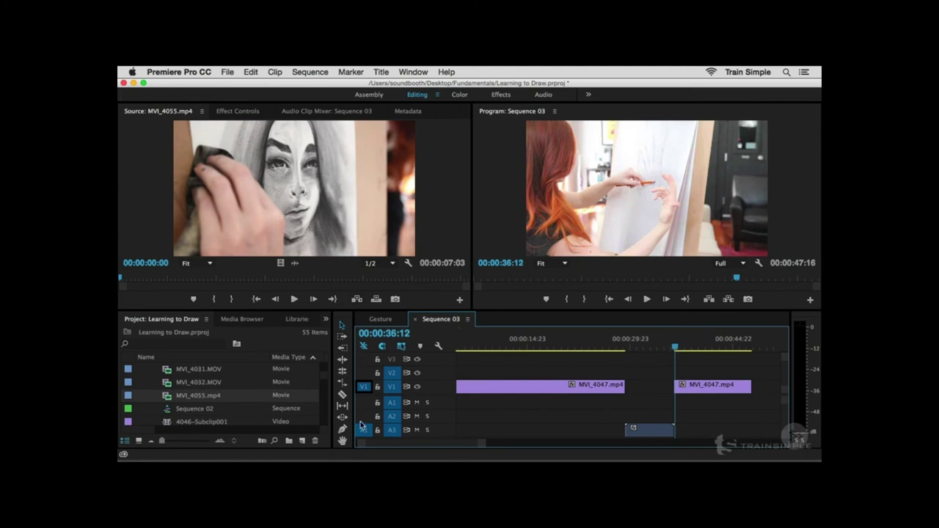
{"action": "key", "text": "super+z"}
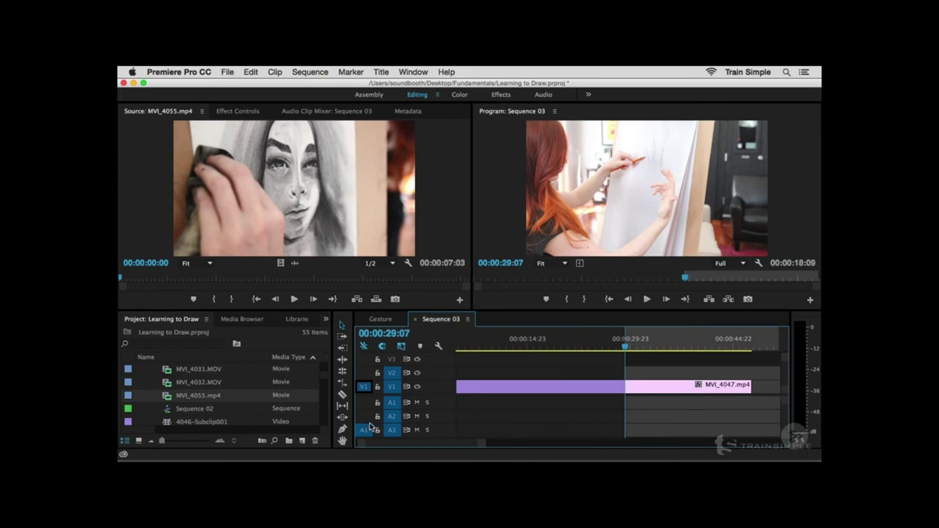
Route source audio to A3 and drag Teller of the Tales.mp3 from the audio bin onto the sequence.
{"action": "left_click", "coordinate": [366, 431]}
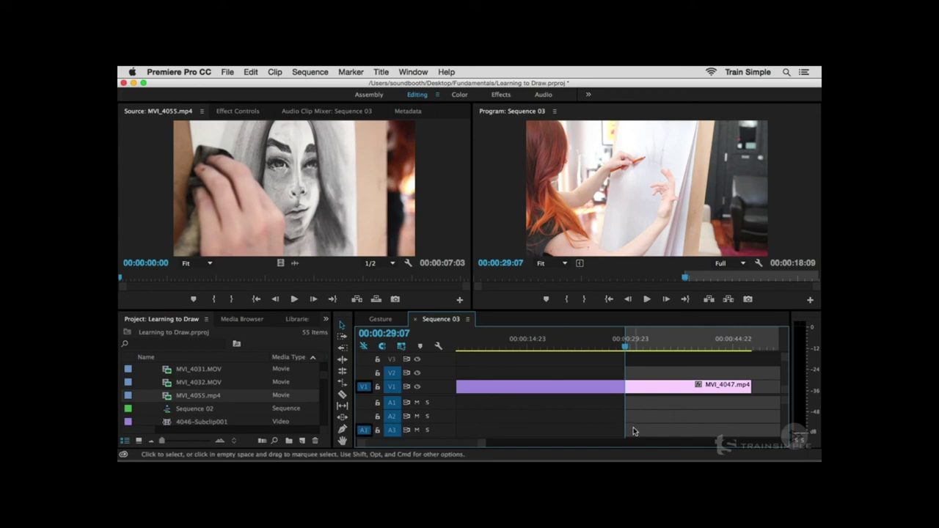
{"action": "left_click", "coordinate": [324, 373]}
{"action": "left_click", "coordinate": [144, 371]}
{"action": "scroll", "coordinate": [321, 375], "scroll_direction": "down", "scroll_amount": 1}
{"action": "left_click_drag", "start_coordinate": [171, 411], "coordinate": [438, 403]}
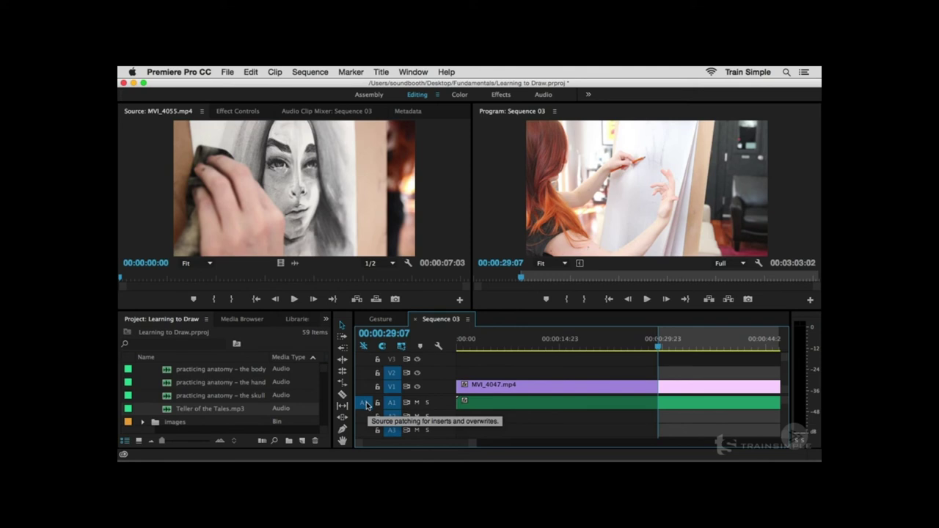
Patch source audio to A1 and video to V1, then overwrite the source clip at 00:00:29:07.
{"action": "left_click", "coordinate": [365, 403]}
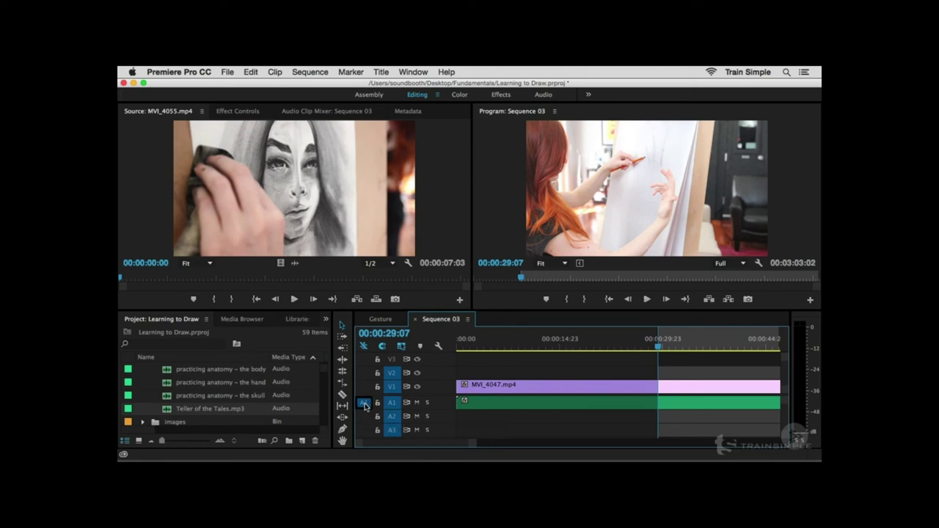
{"action": "left_click", "coordinate": [364, 387]}
{"action": "left_click", "coordinate": [376, 300]}
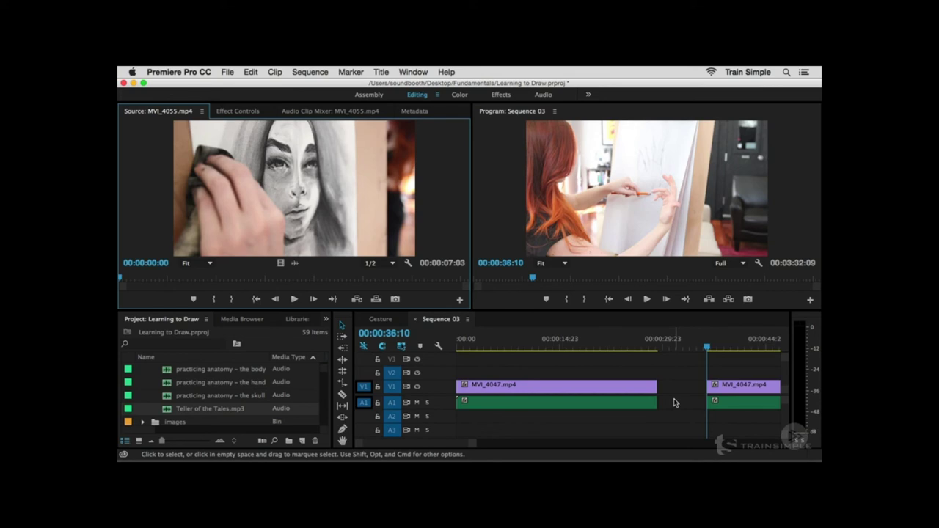
{"action": "key", "text": "shift"}
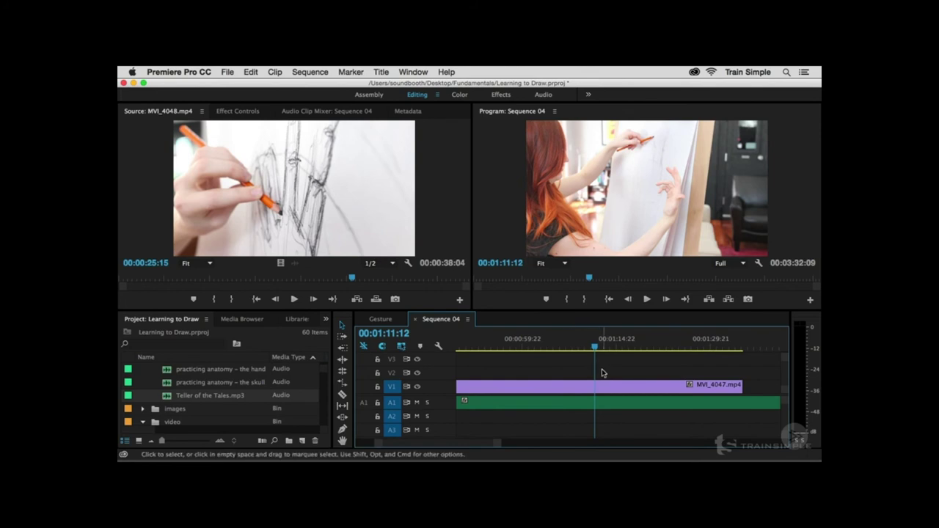
In Sequence 04, select the MVI_4047 and Teller of the Tales clips and mark In at 00:01:08:18.
{"action": "left_click", "coordinate": [535, 388]}
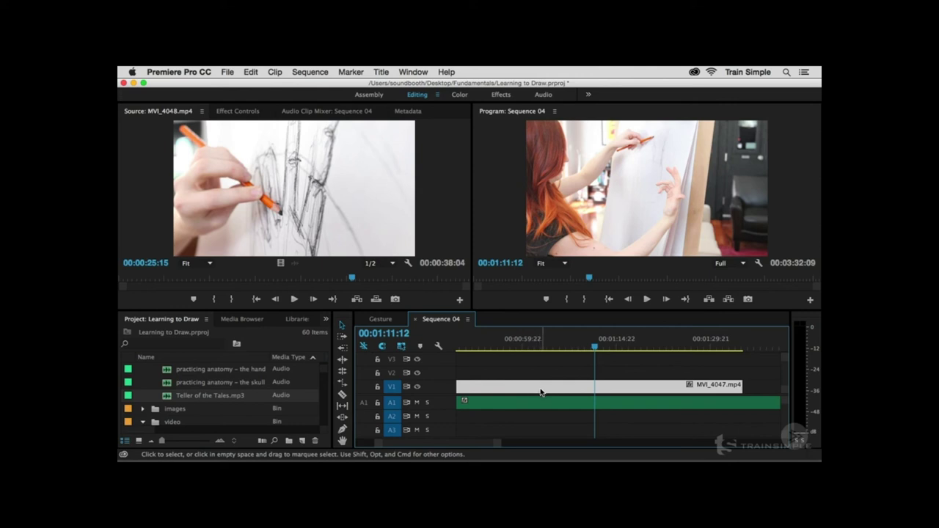
{"action": "left_click", "coordinate": [541, 405]}
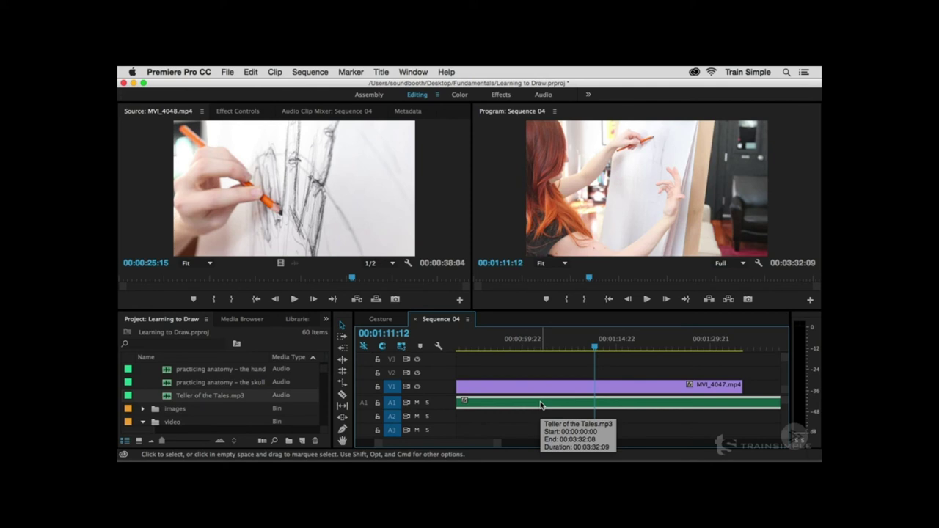
{"action": "left_click_drag", "start_coordinate": [594, 346], "coordinate": [577, 350]}
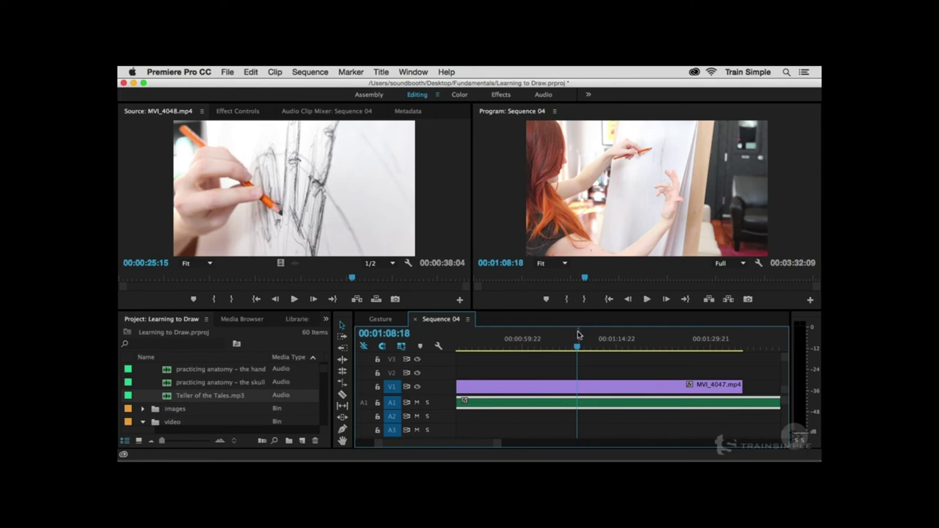
{"action": "key", "text": "i"}
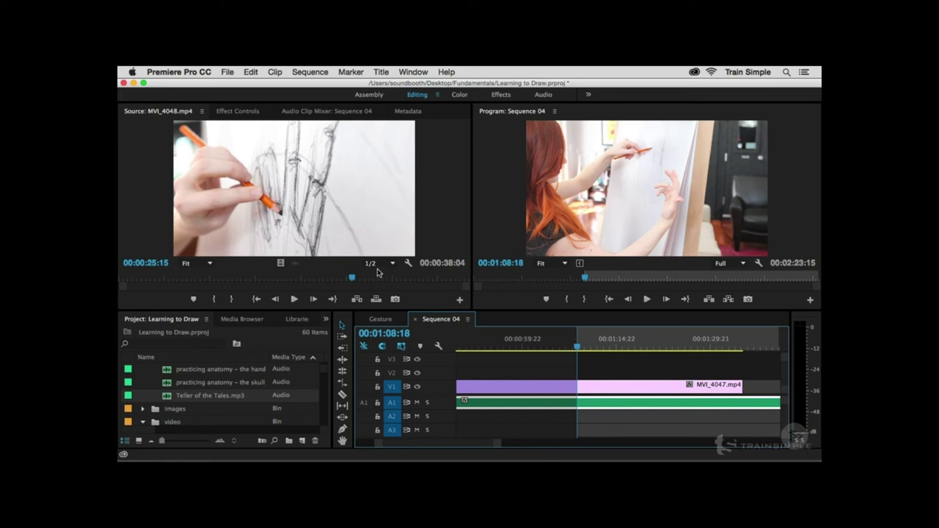
Mark a source In and Out in MVI_4048, overwrite that range onto V2, then undo.
{"action": "left_click_drag", "start_coordinate": [351, 279], "coordinate": [398, 280]}
{"action": "key", "text": "i"}
{"action": "key", "text": "o"}
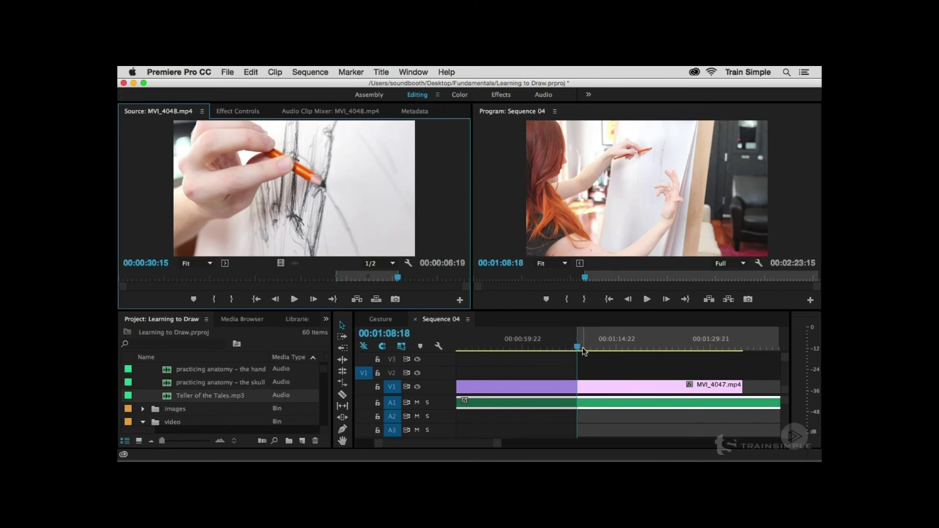
{"action": "key", "text": "period"}
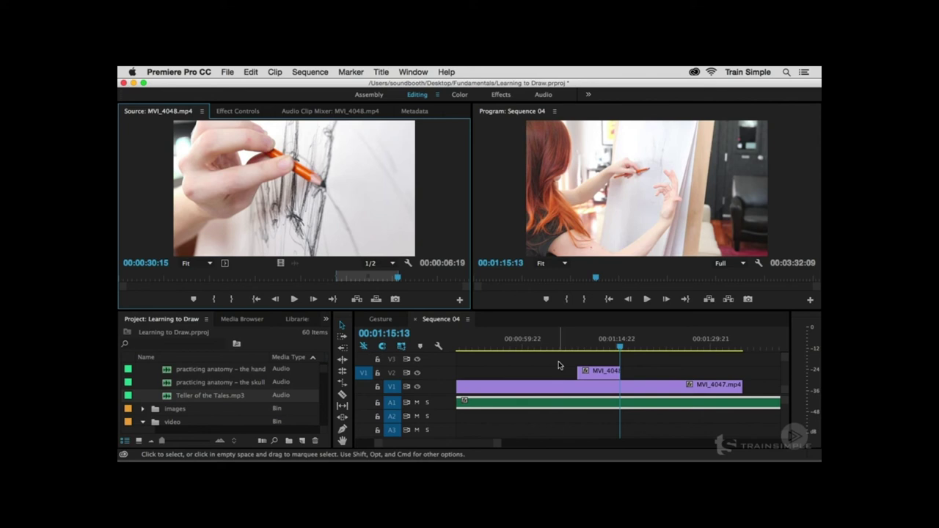
{"action": "key", "text": "super+z"}
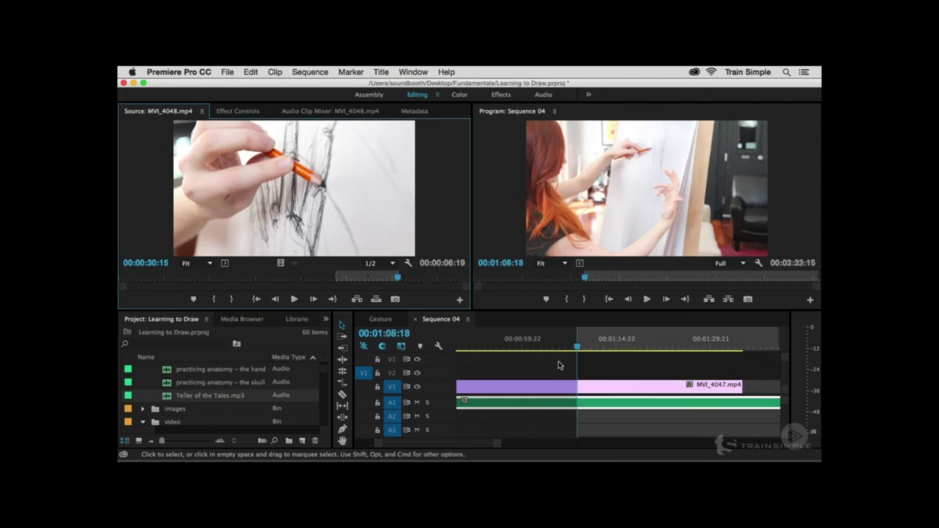
Set a sequence Out, clear the source Out, park the source at 00:00:24:10, and overwrite onto V2.
{"action": "left_click", "coordinate": [585, 348]}
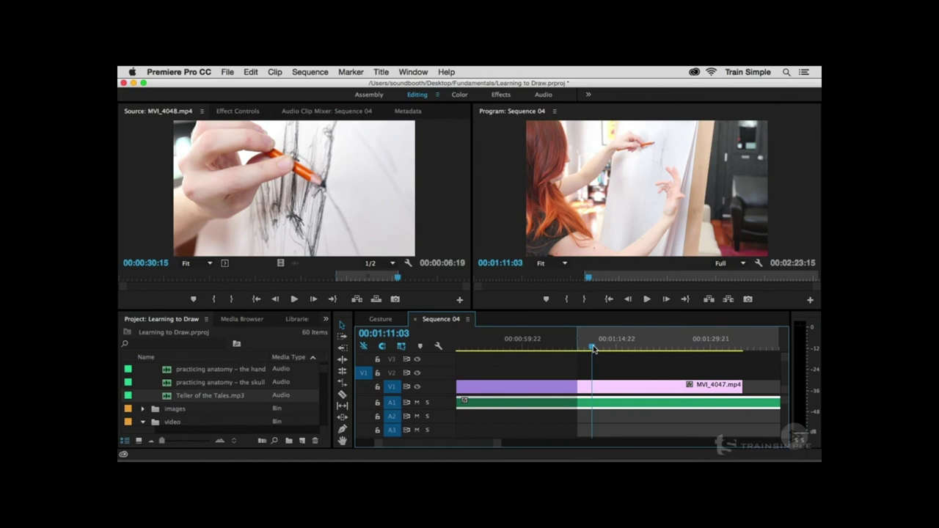
{"action": "key", "text": "o"}
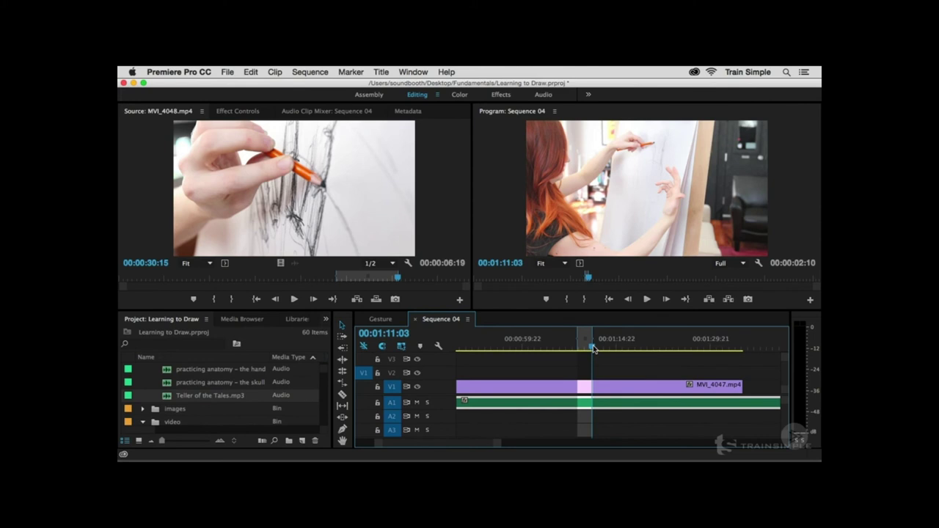
{"action": "right_click", "coordinate": [397, 280]}
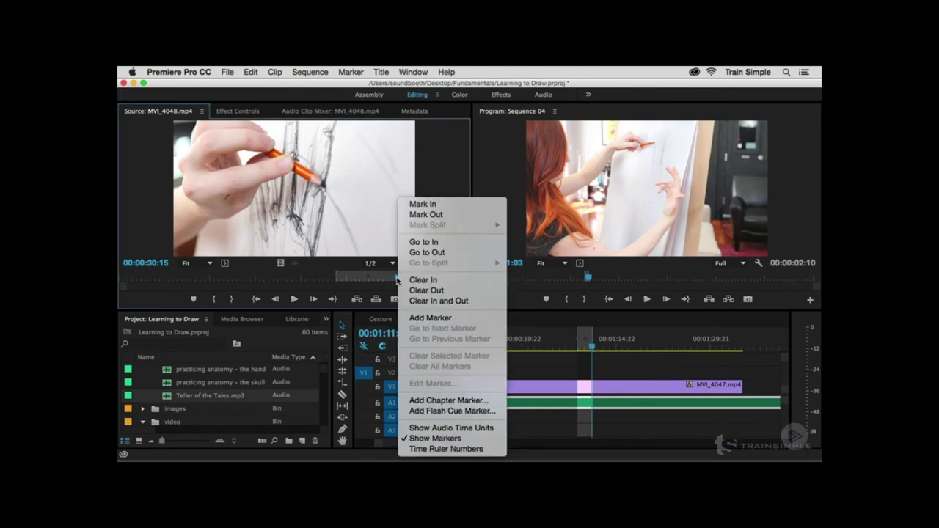
{"action": "left_click", "coordinate": [427, 291]}
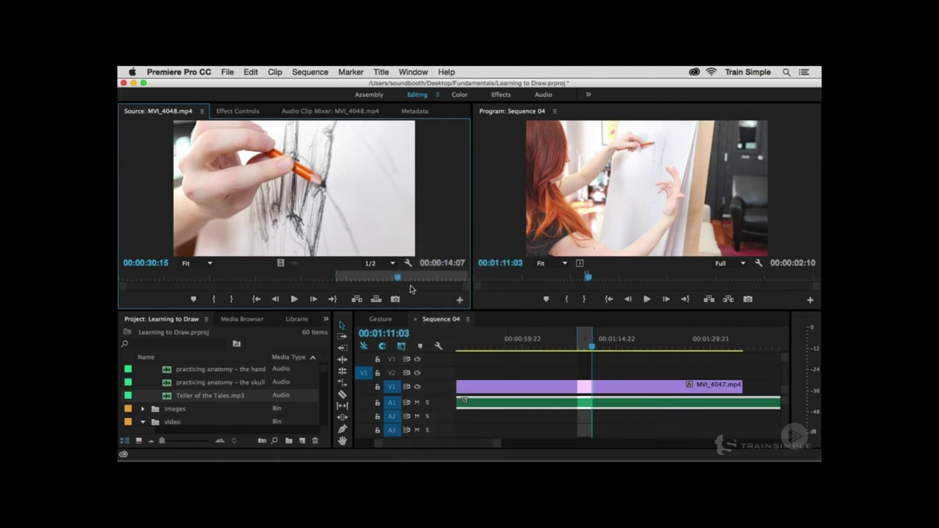
{"action": "left_click_drag", "start_coordinate": [396, 280], "coordinate": [341, 278]}
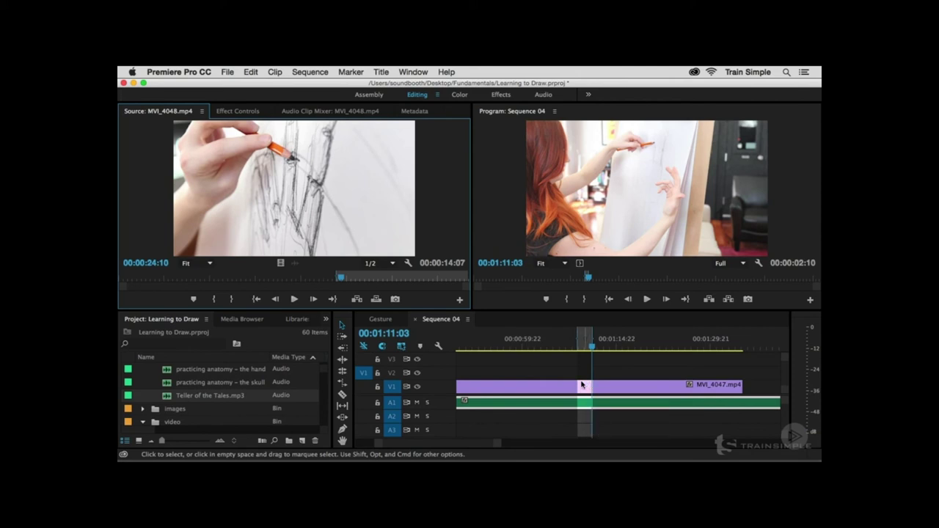
{"action": "left_click", "coordinate": [375, 299]}
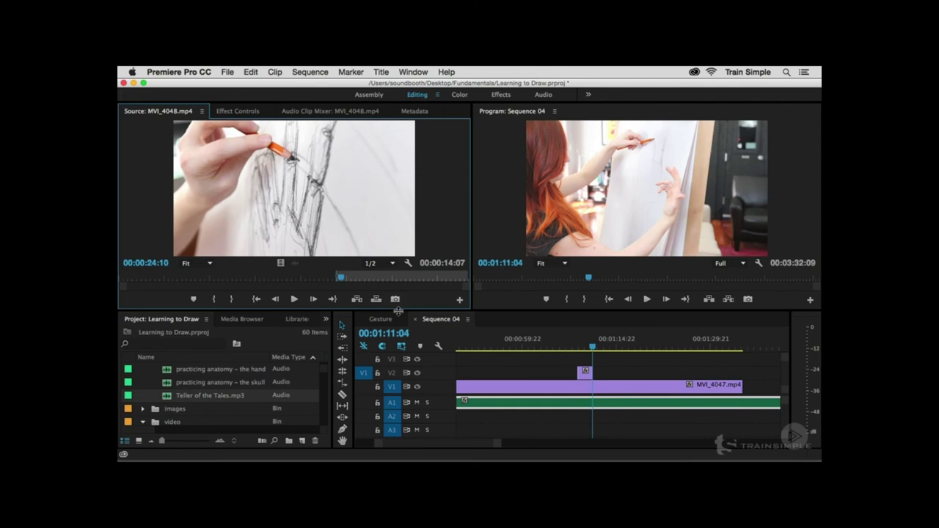
Remove the V2 clip, clear MVI_4048's source In, and mark a source Out at 00:00:35:14.
{"action": "key", "text": "x"}
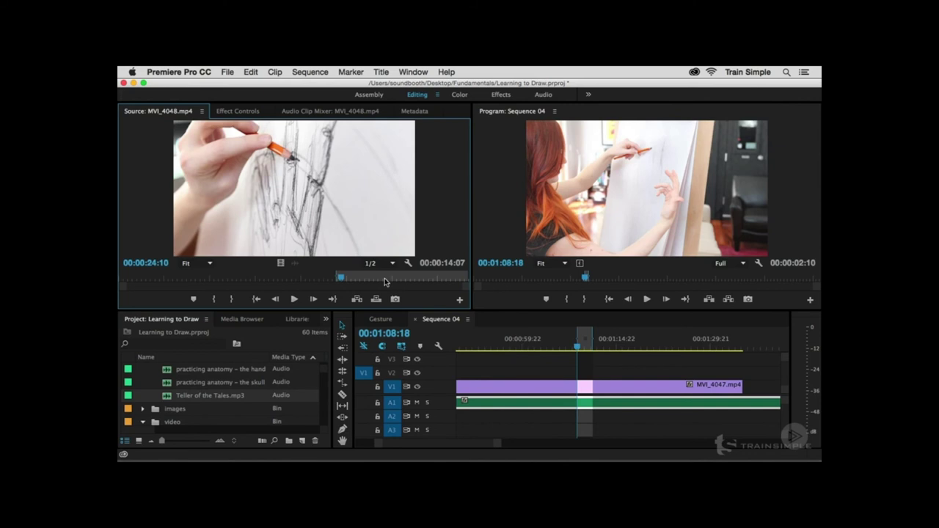
{"action": "right_click", "coordinate": [382, 278]}
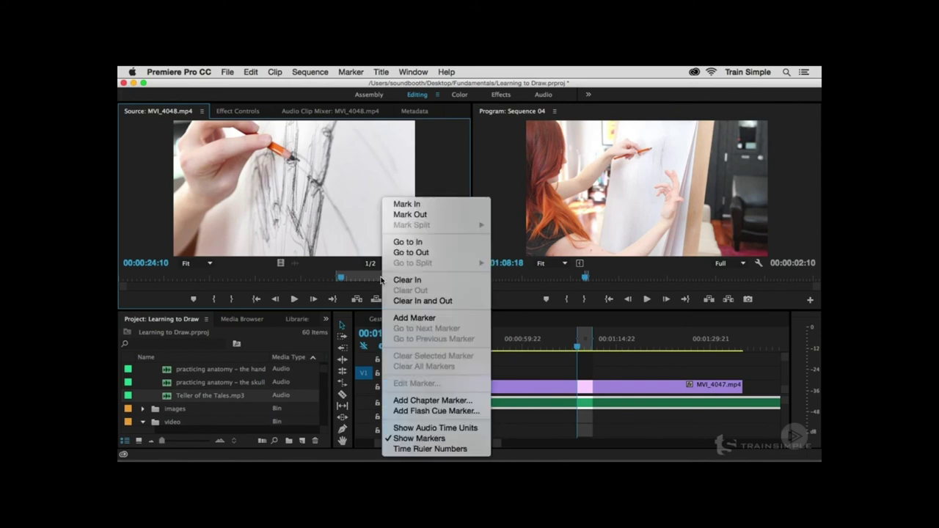
{"action": "left_click", "coordinate": [391, 280]}
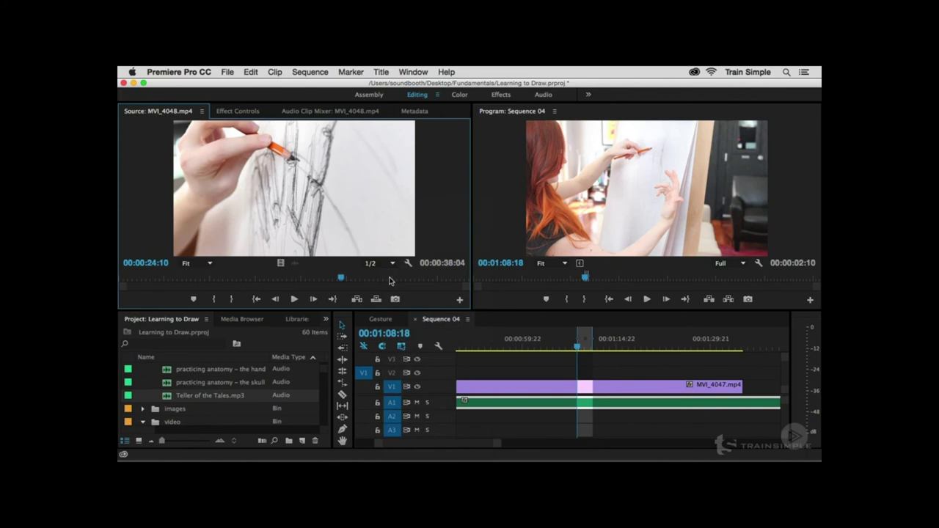
{"action": "left_click_drag", "start_coordinate": [341, 279], "coordinate": [444, 280]}
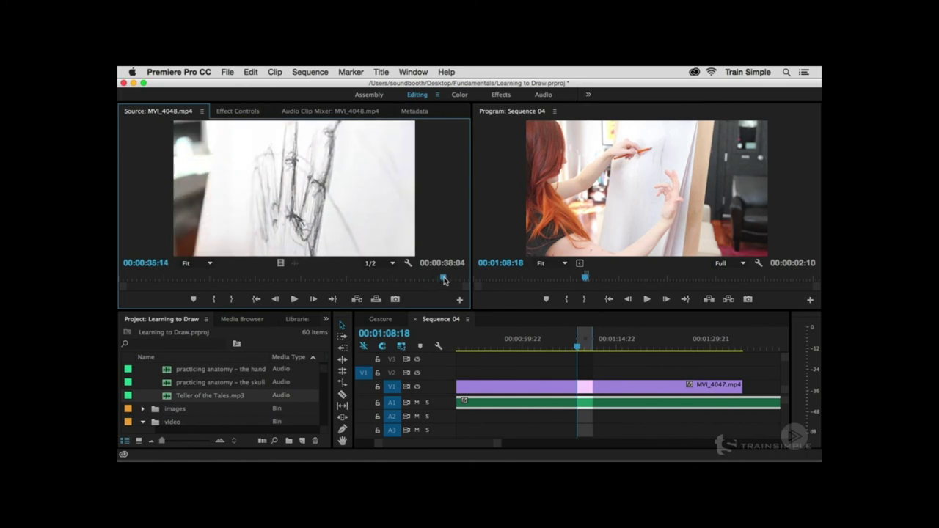
{"action": "key", "text": "o"}
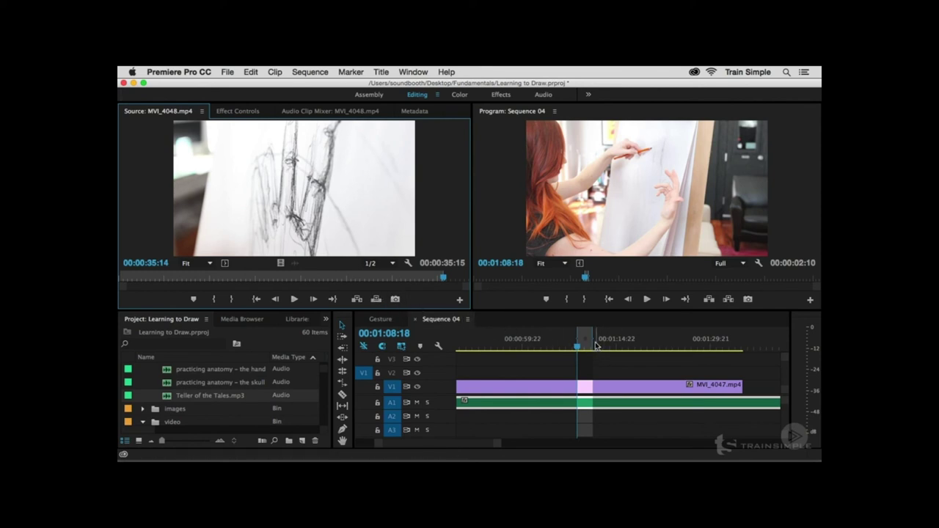
Clear the old sequence Out point and mark a new one near 00:01:14:08.
{"action": "right_click", "coordinate": [592, 344]}
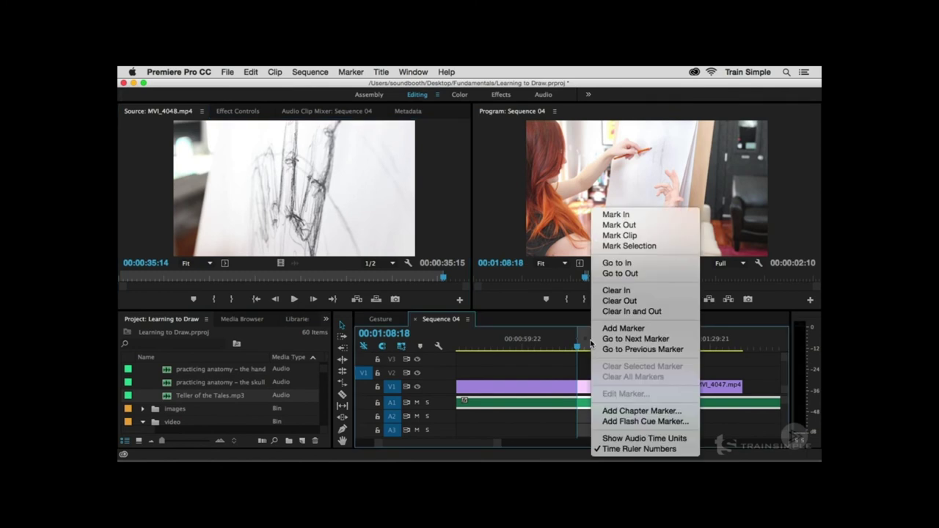
{"action": "left_click", "coordinate": [616, 301]}
{"action": "left_click", "coordinate": [582, 348]}
{"action": "left_click_drag", "start_coordinate": [583, 350], "coordinate": [615, 345]}
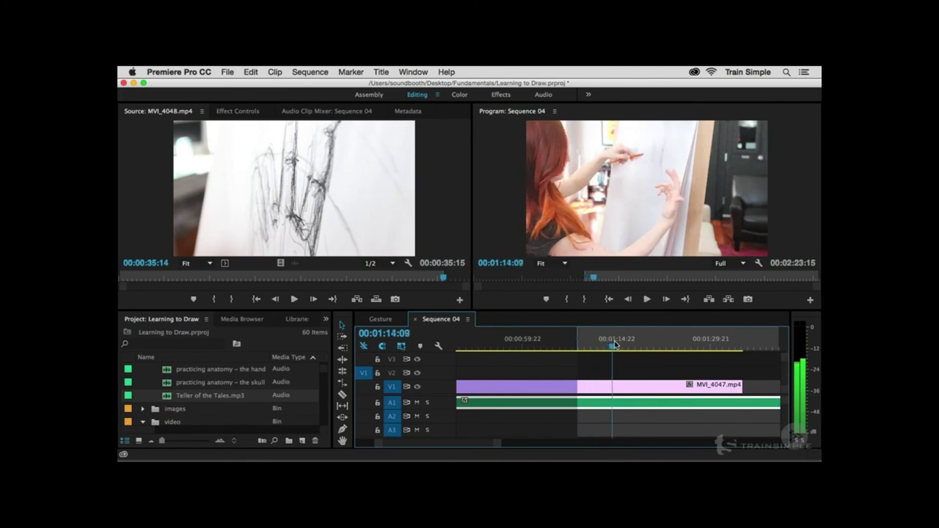
{"action": "key", "text": "o"}
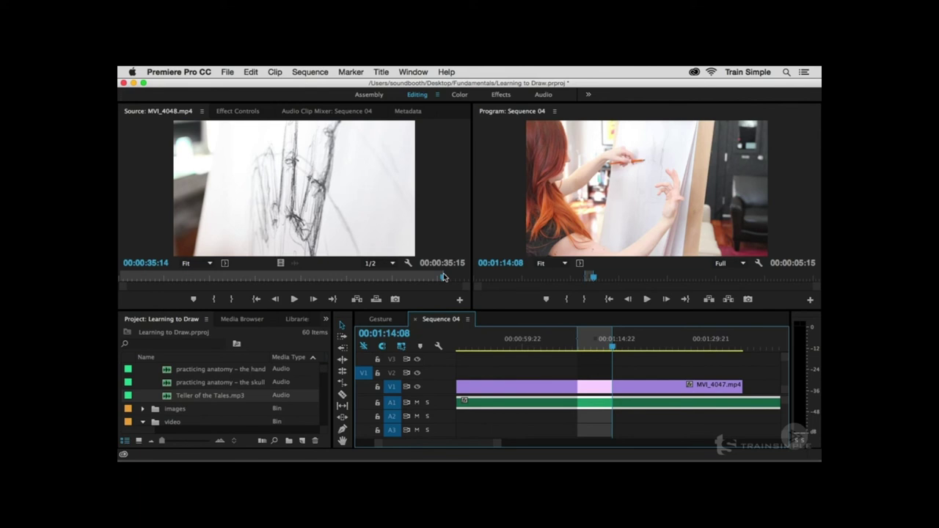
Overwrite the MVI_4048 shot onto V2, then scrub back to the pencil frame.
{"action": "left_click", "coordinate": [375, 300]}
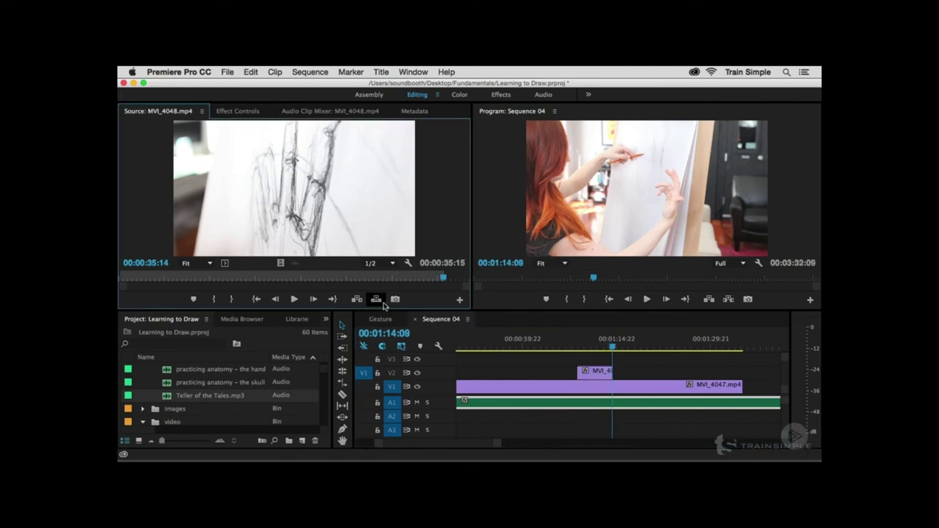
{"action": "left_click", "coordinate": [612, 348]}
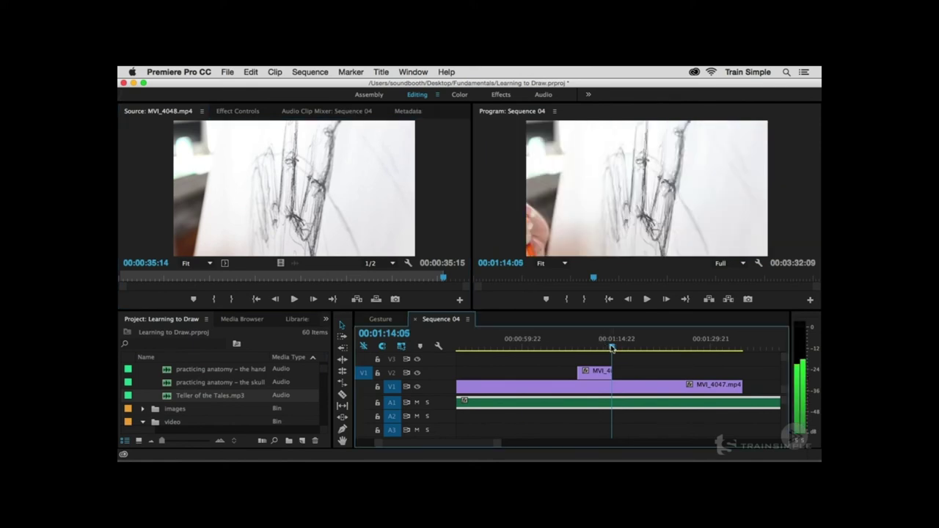
{"action": "left_click_drag", "start_coordinate": [612, 348], "coordinate": [614, 348]}
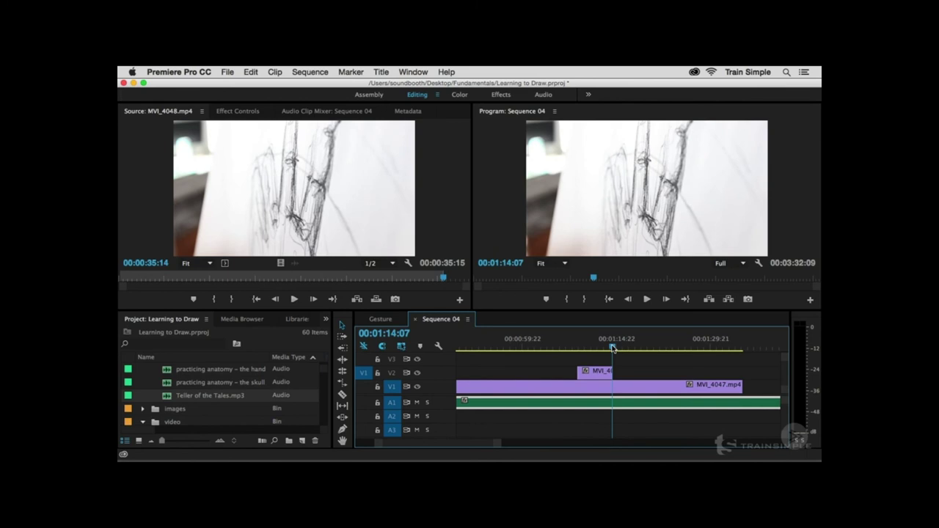
Undo the V2 shot, mark a new earlier In in MVI_4048, and cancel the Fit Clip prompt.
{"action": "key", "text": "cmd+z"}
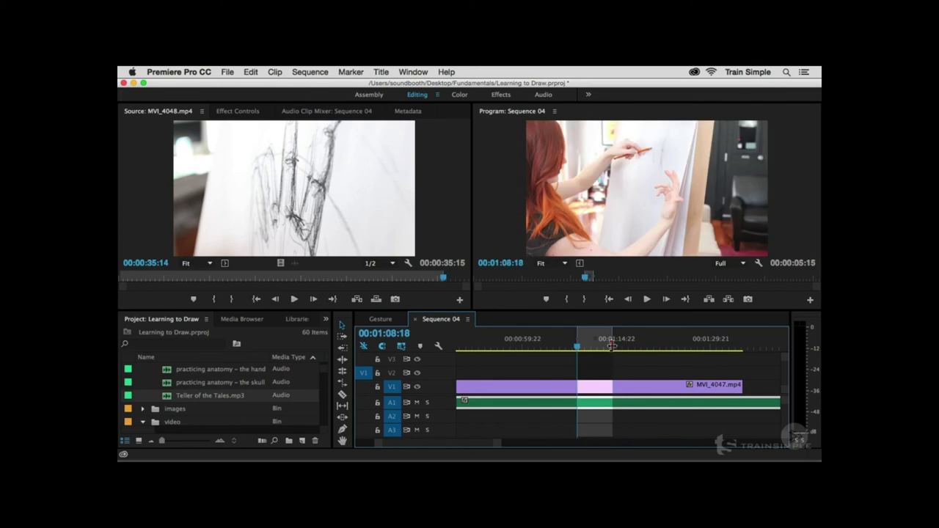
{"action": "left_click", "coordinate": [397, 279]}
{"action": "left_click_drag", "start_coordinate": [398, 280], "coordinate": [379, 280]}
{"action": "key", "text": "i"}
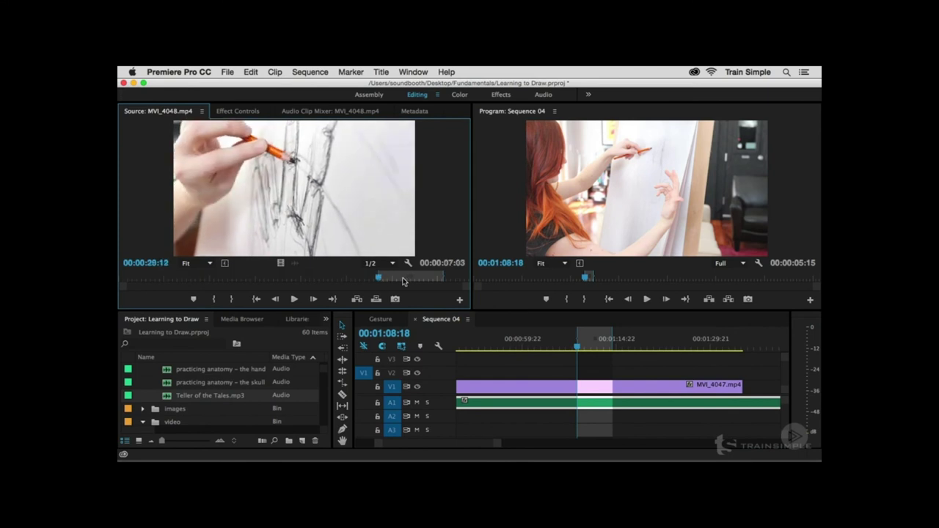
{"action": "left_click", "coordinate": [377, 300]}
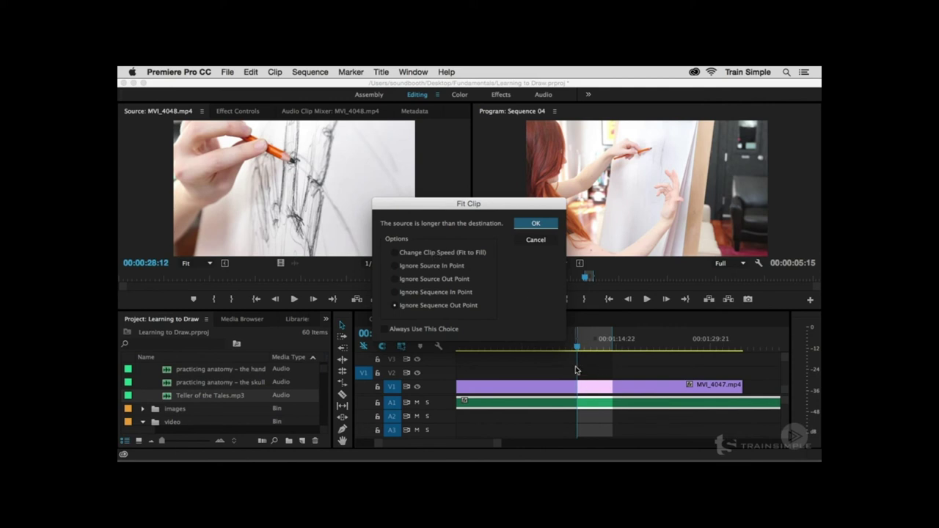
{"action": "left_click", "coordinate": [521, 241]}
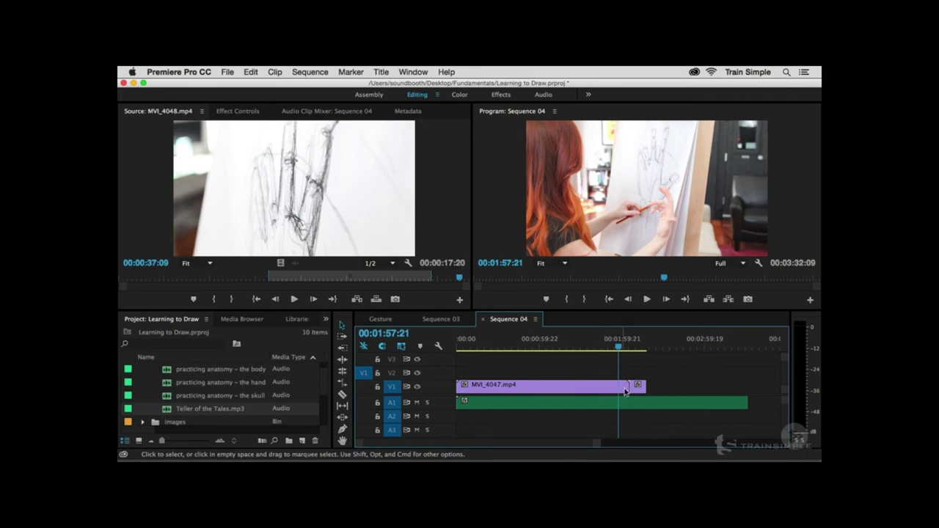
Trim MVI_4047's end earlier on V1, zooming in and playing across the cut to check it.
{"action": "left_click_drag", "start_coordinate": [628, 387], "coordinate": [623, 386]}
{"action": "key", "text": "="}
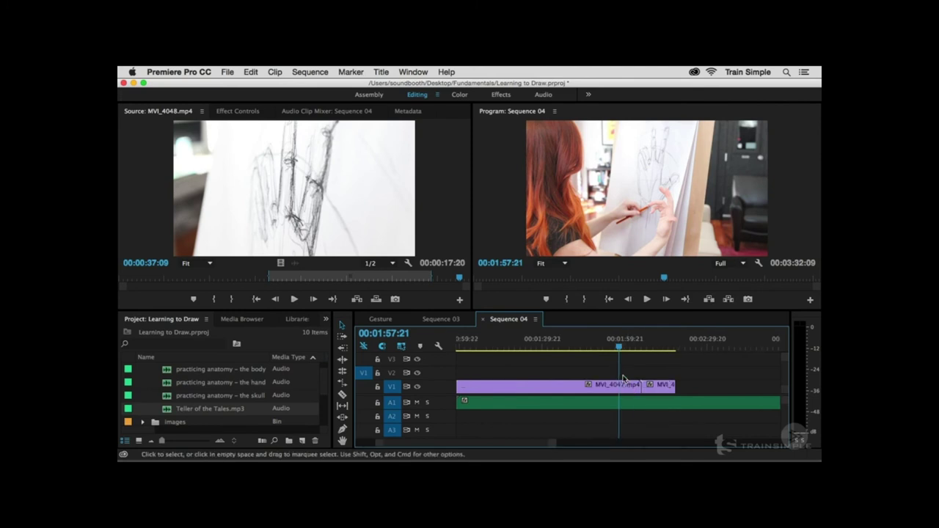
{"action": "key", "text": "="}
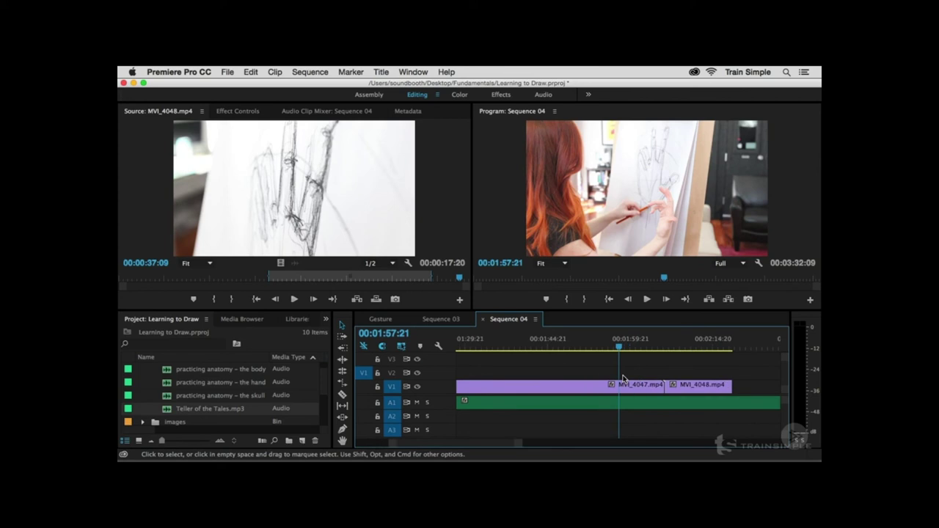
{"action": "left_click", "coordinate": [640, 346]}
{"action": "left_click_drag", "start_coordinate": [640, 348], "coordinate": [627, 349]}
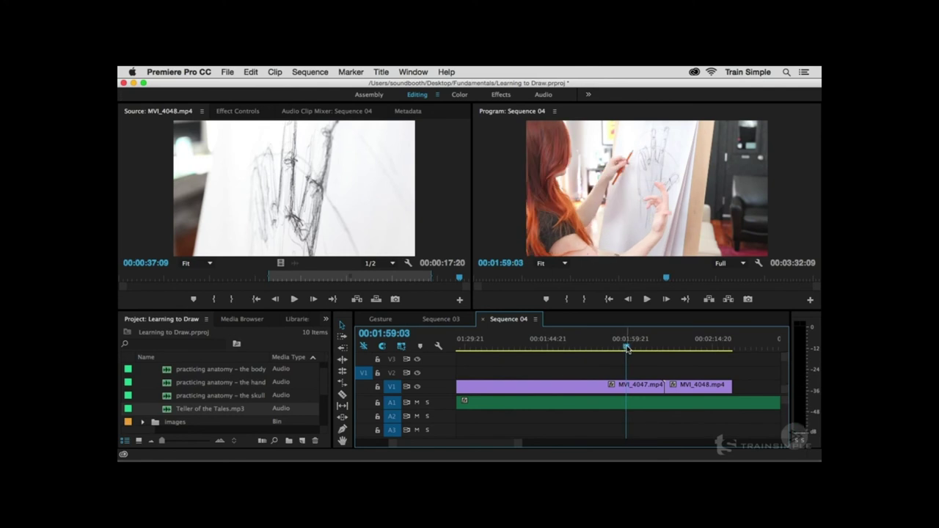
{"action": "key", "text": "space"}
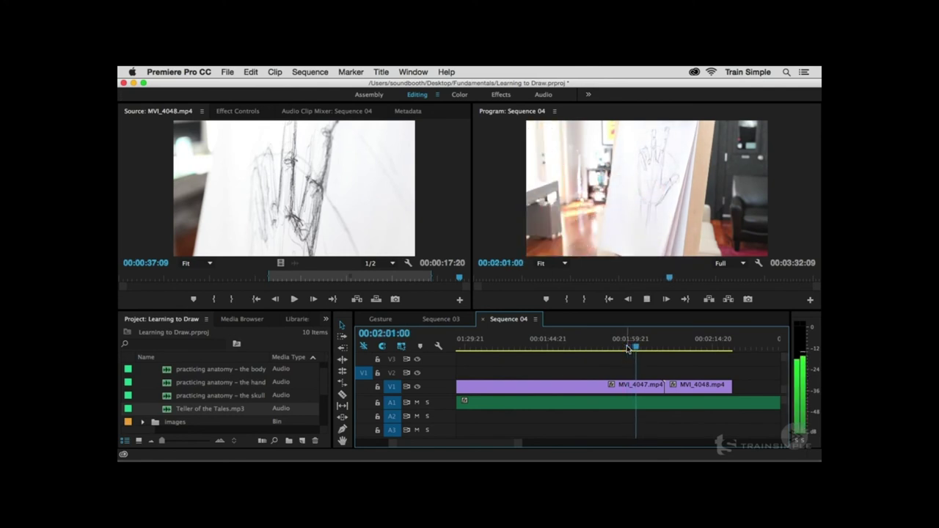
{"action": "key", "text": "space"}
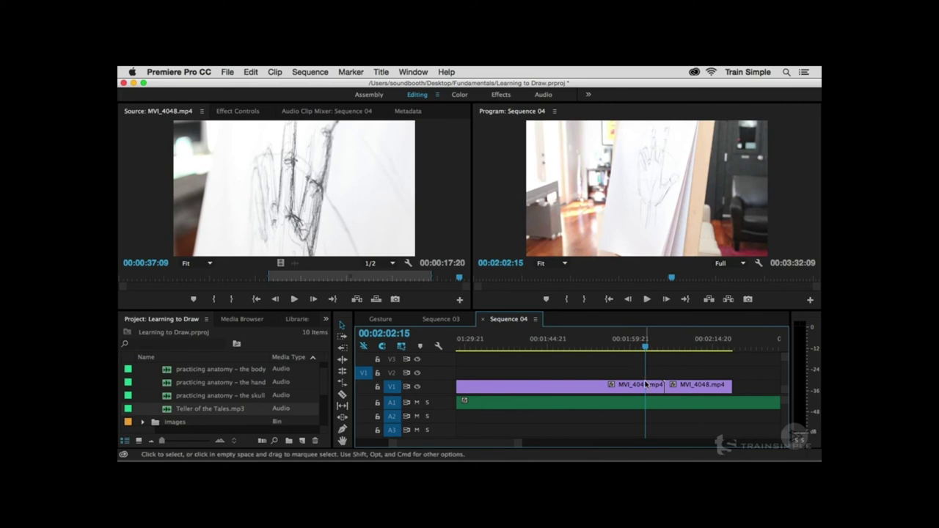
{"action": "left_click_drag", "start_coordinate": [663, 385], "coordinate": [617, 384]}
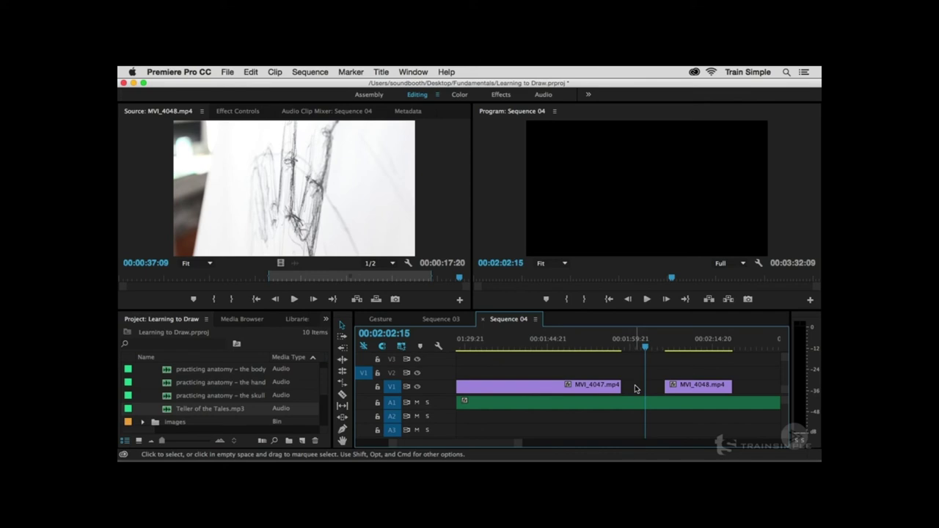
Ripple delete the gap between MVI_4047 and MVI_4048 on V1, then undo and redo it.
{"action": "left_click", "coordinate": [635, 389]}
{"action": "right_click", "coordinate": [636, 388]}
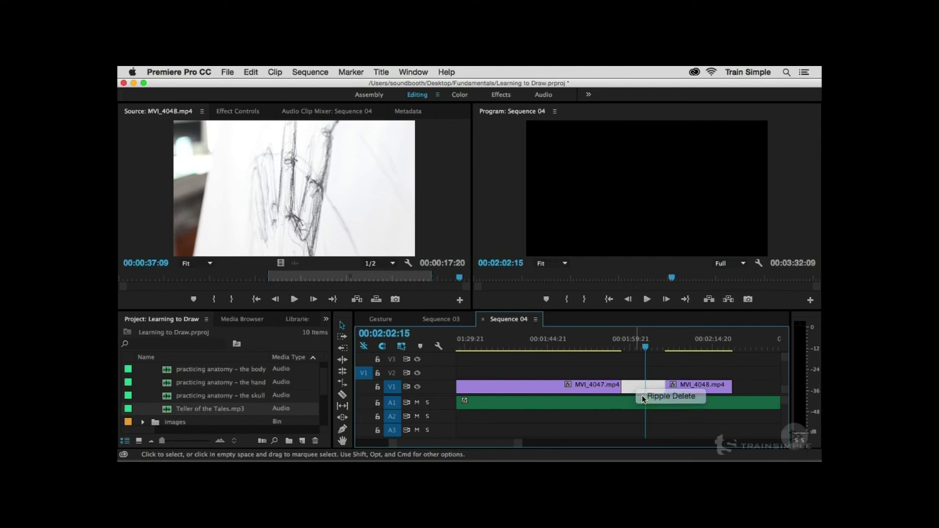
{"action": "left_click", "coordinate": [642, 396]}
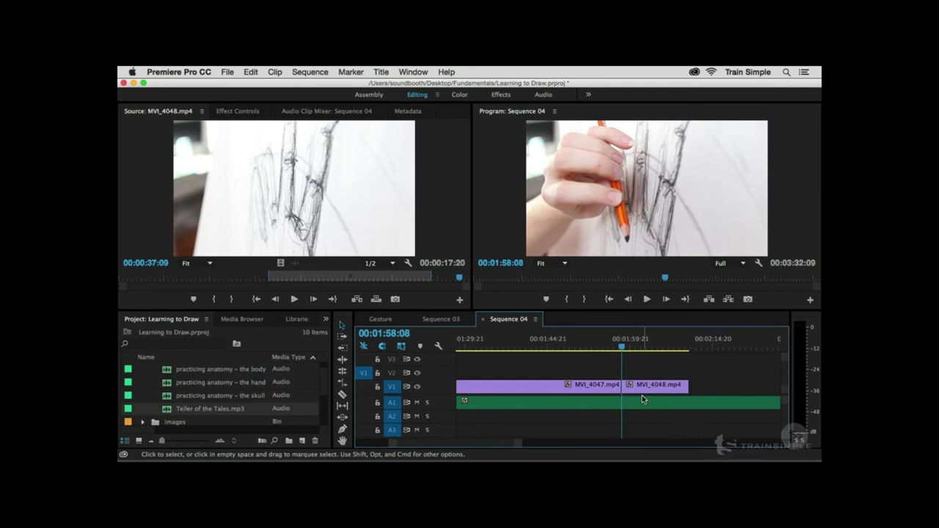
{"action": "key", "text": "super+z"}
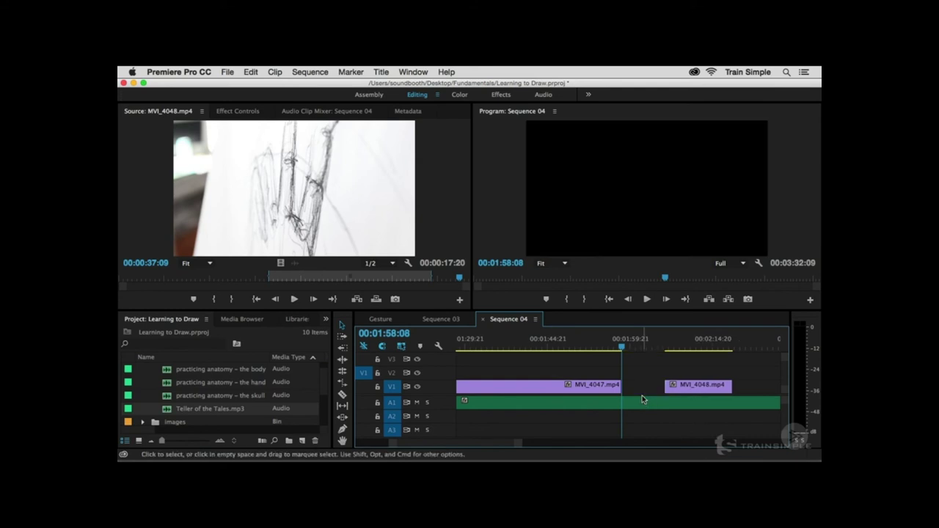
{"action": "key", "text": "super+shift+z"}
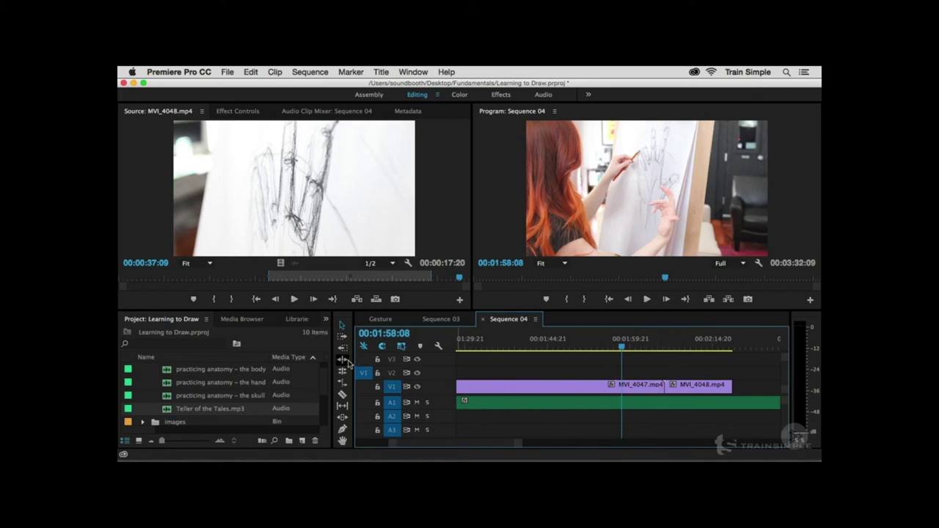
{"action": "left_click", "coordinate": [342, 359]}
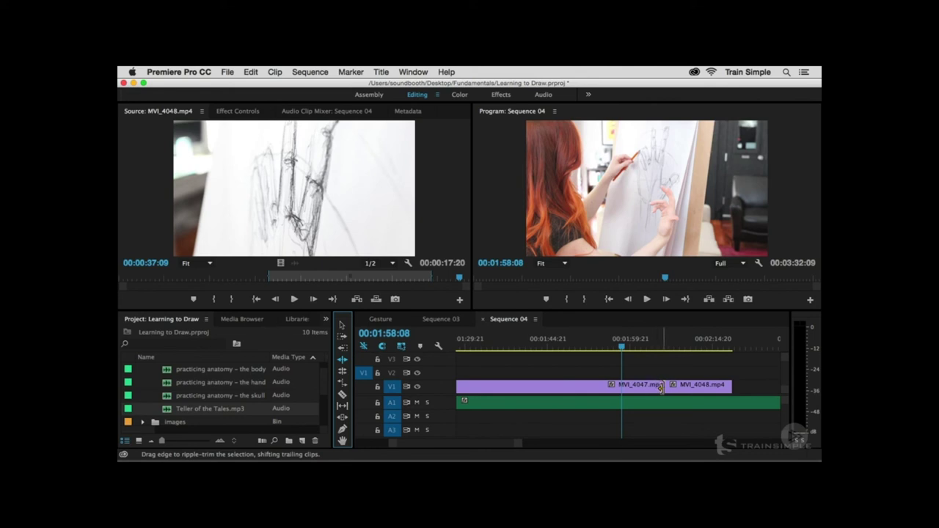
{"action": "left_click_drag", "start_coordinate": [660, 386], "coordinate": [617, 387]}
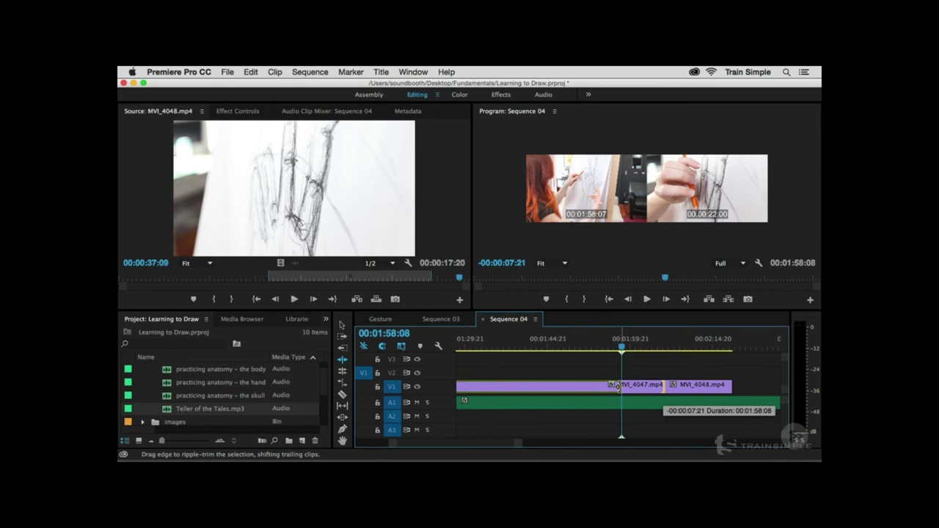
{"action": "left_click_drag", "start_coordinate": [617, 387], "coordinate": [617, 387]}
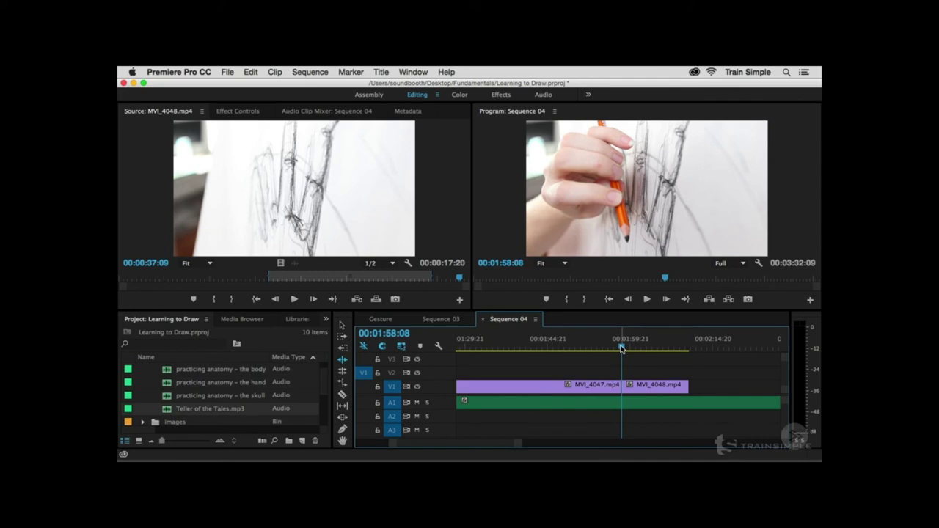
{"action": "left_click_drag", "start_coordinate": [622, 348], "coordinate": [617, 349]}
{"action": "key", "text": "space"}
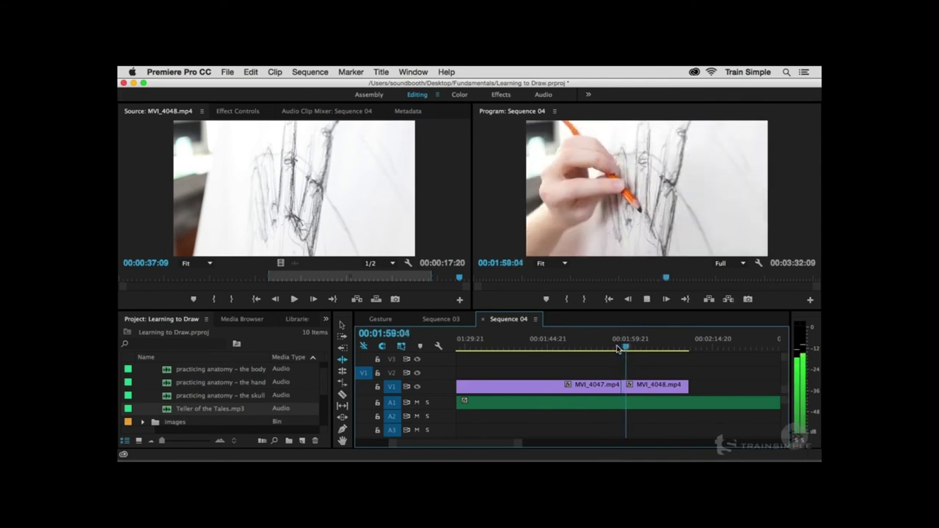
{"action": "key", "text": "space"}
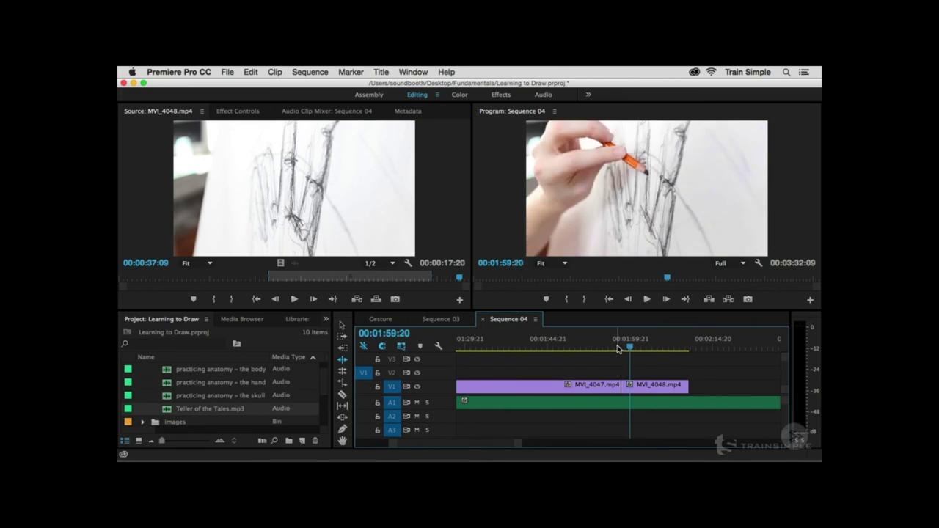
{"action": "key", "text": "super+z"}
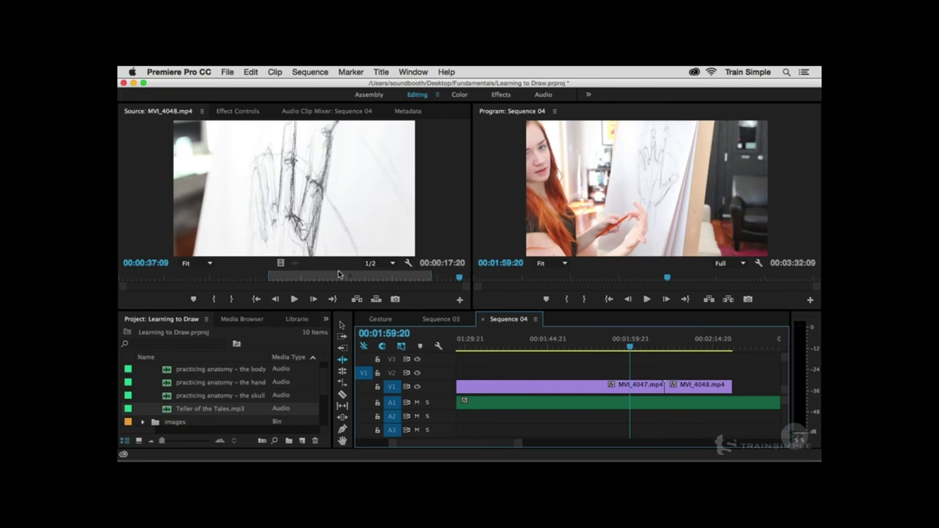
{"action": "left_click", "coordinate": [343, 375]}
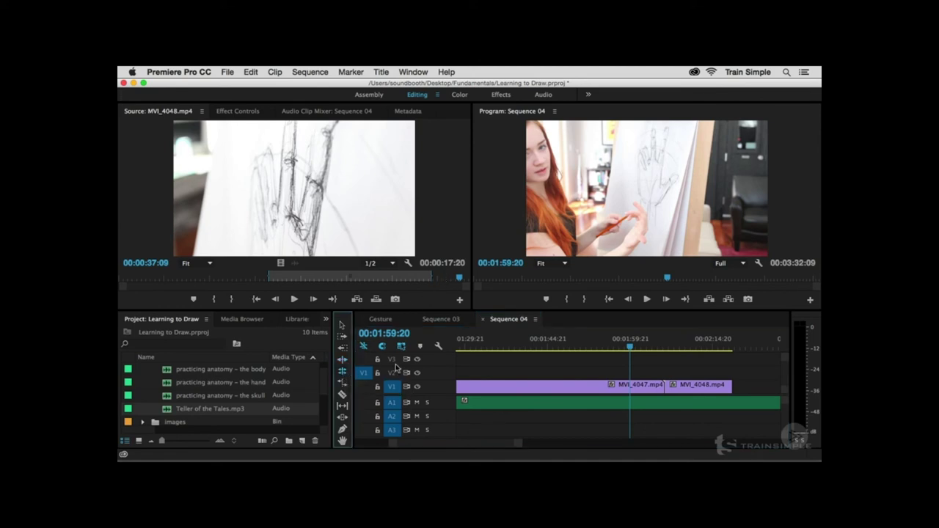
Roll the MVI_4047/MVI_4048 cut about six seconds earlier and play back the result.
{"action": "left_click_drag", "start_coordinate": [663, 383], "coordinate": [630, 386]}
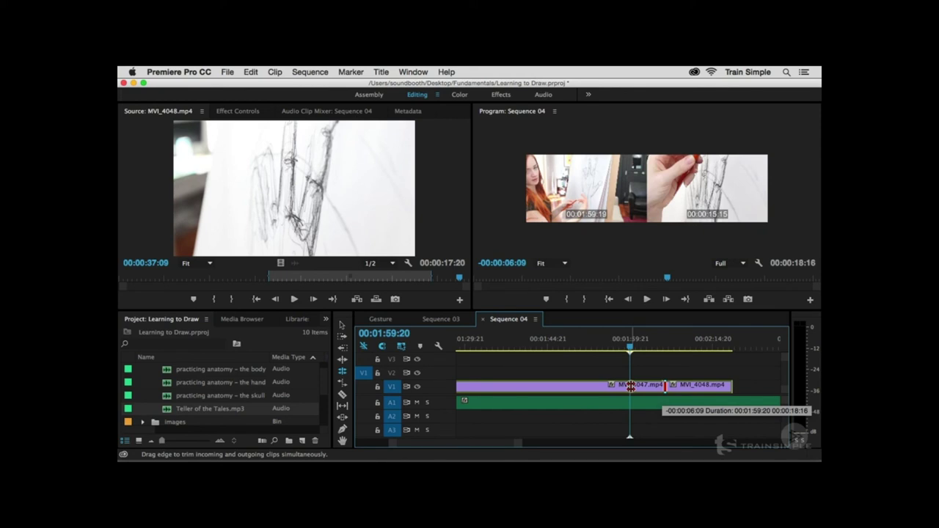
{"action": "left_click_drag", "start_coordinate": [630, 386], "coordinate": [631, 386]}
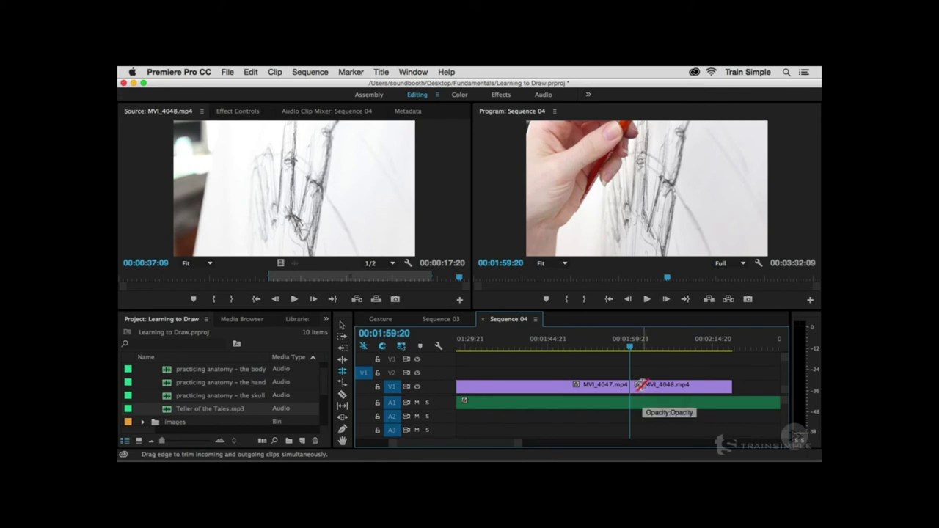
{"action": "key", "text": "shift+k"}
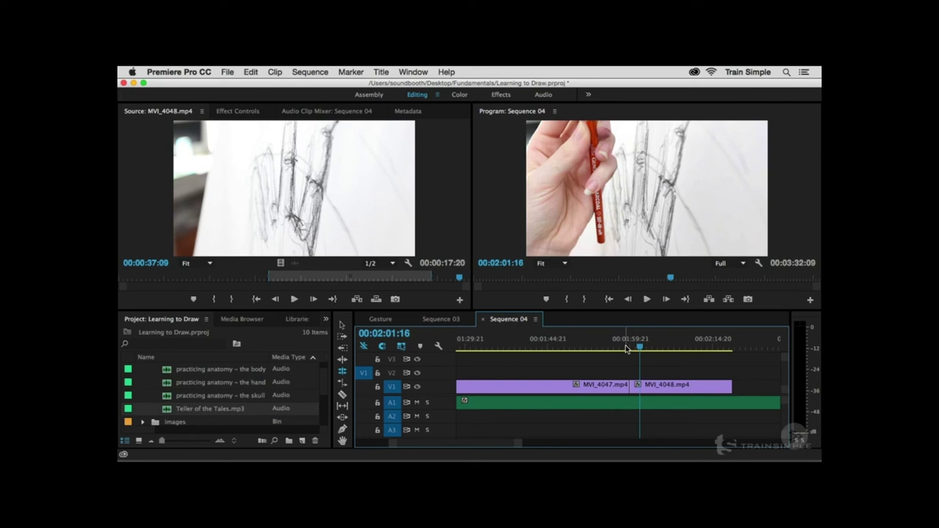
Delete MVI_4048 from Sequence 04 and clear the source In and Out points.
{"action": "left_click", "coordinate": [660, 388]}
{"action": "key", "text": "Delete"}
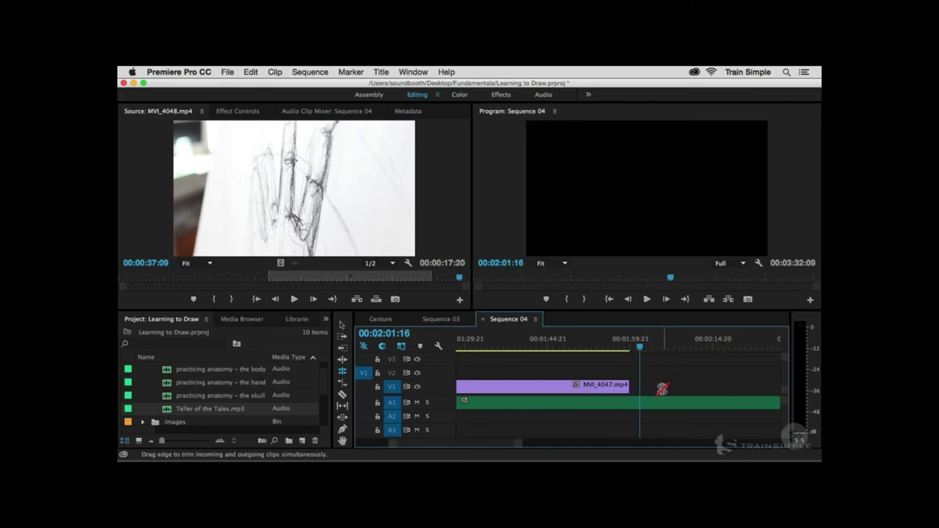
{"action": "right_click", "coordinate": [310, 280]}
{"action": "left_click", "coordinate": [336, 301]}
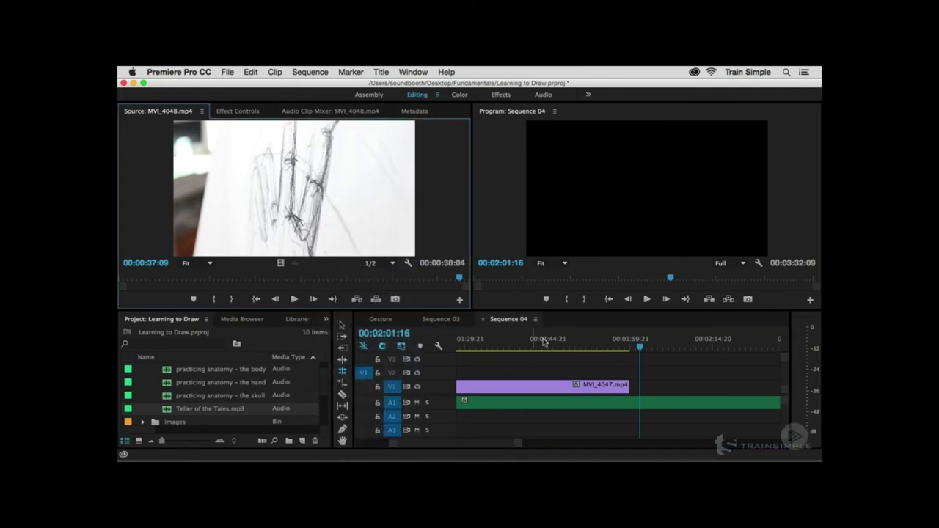
Overwrite MVI_4048.mp4 at the end of MVI_4047 and move it down onto V1.
{"action": "left_click", "coordinate": [657, 368]}
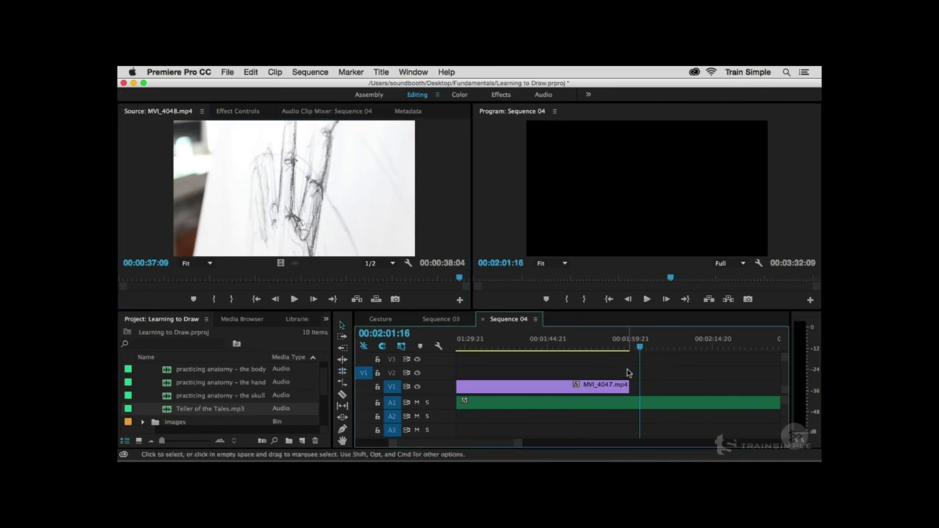
{"action": "key", "text": "Up"}
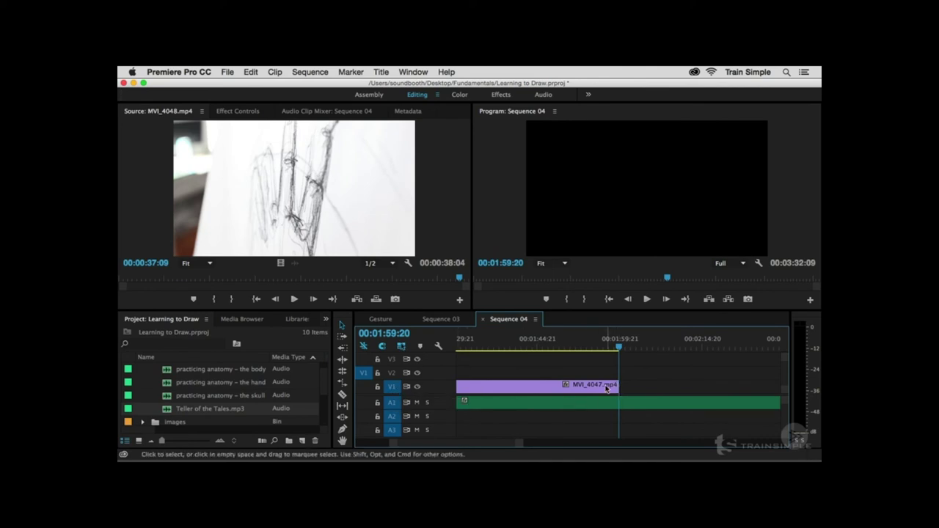
{"action": "left_click", "coordinate": [375, 300]}
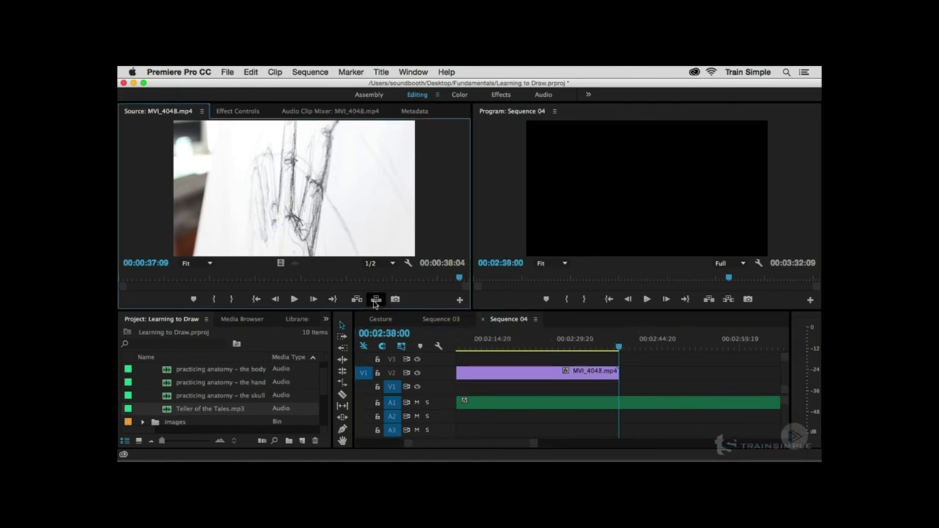
{"action": "left_click_drag", "start_coordinate": [561, 371], "coordinate": [561, 385]}
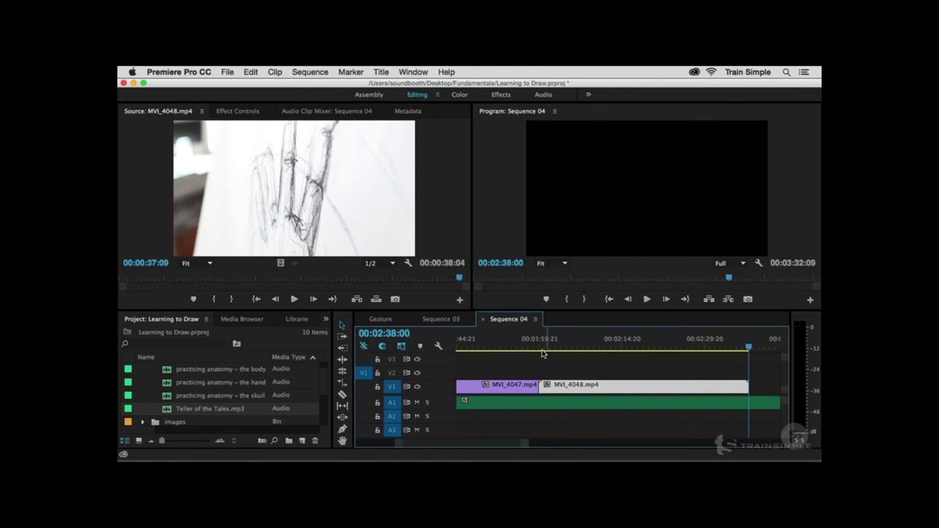
Select the MVI_4047/MVI_4048 edit with the Rolling Edit tool, then deselect MVI_4048.
{"action": "left_click", "coordinate": [342, 371]}
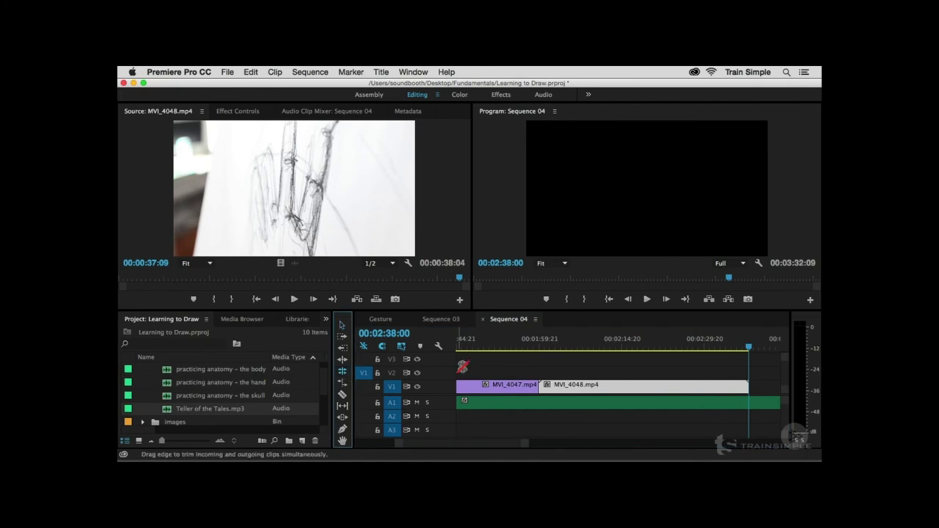
{"action": "left_click_drag", "start_coordinate": [536, 387], "coordinate": [536, 387]}
{"action": "left_click", "coordinate": [552, 374]}
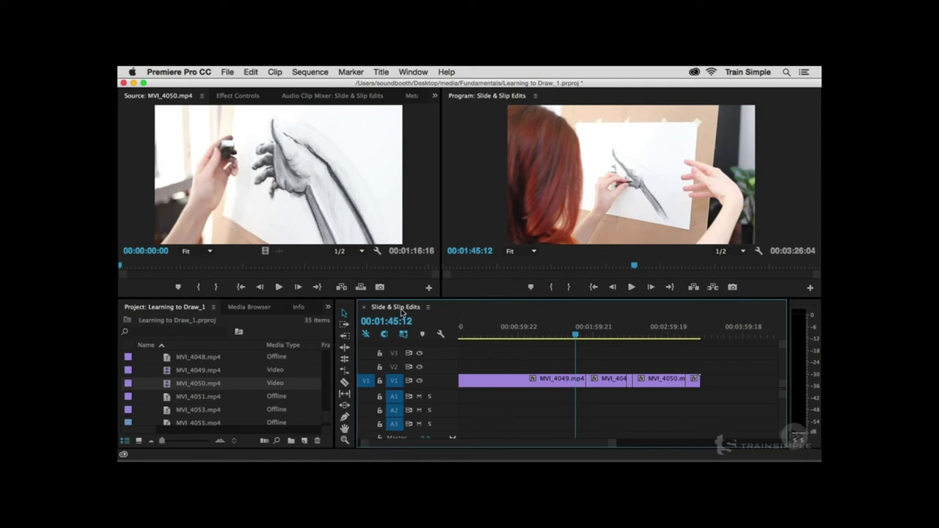
Scrub the Slide & Slip Edits playhead around 00:02:26 to preview the clips.
{"action": "left_click_drag", "start_coordinate": [576, 335], "coordinate": [628, 339]}
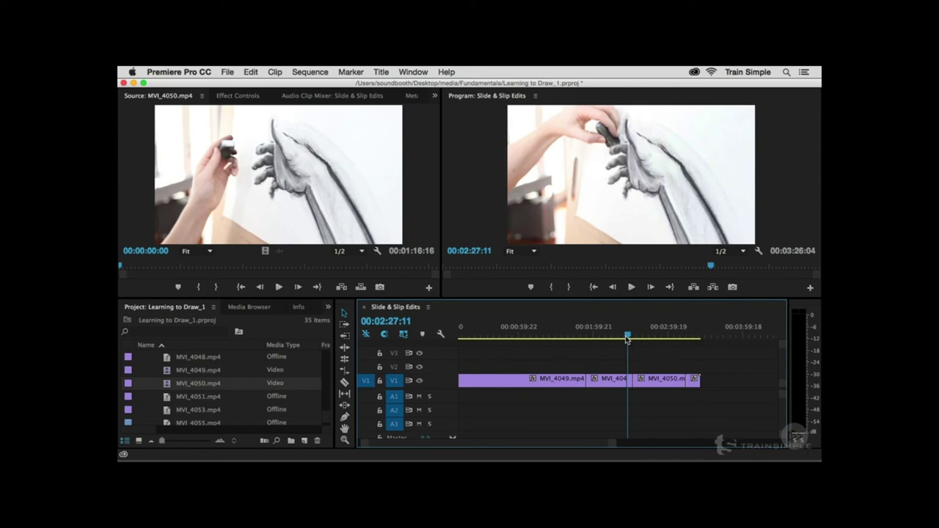
{"action": "left_click_drag", "start_coordinate": [627, 339], "coordinate": [626, 339]}
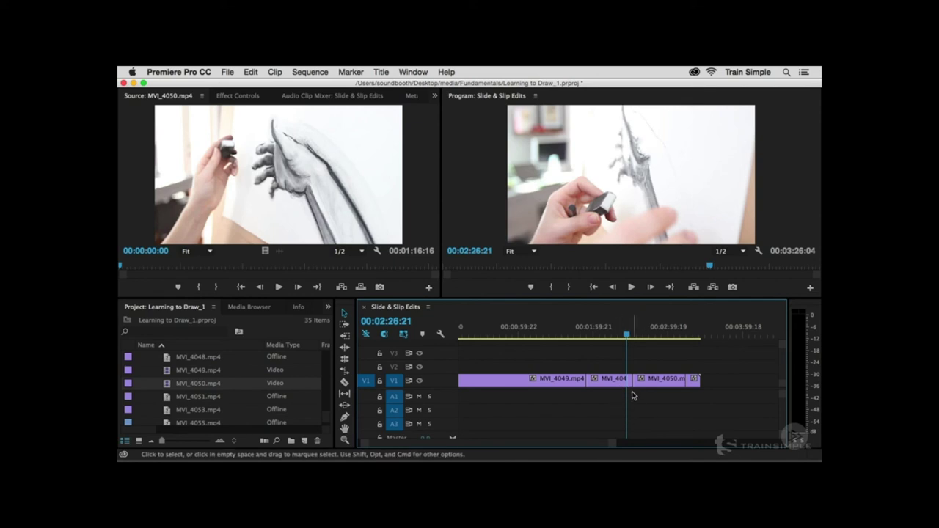
Zoom in and use the Slide tool to move the short middle MVI_4050 clip a few frames earlier.
{"action": "key", "text": "="}
{"action": "key", "text": "="}
{"action": "key", "text": "="}
{"action": "key", "text": "="}
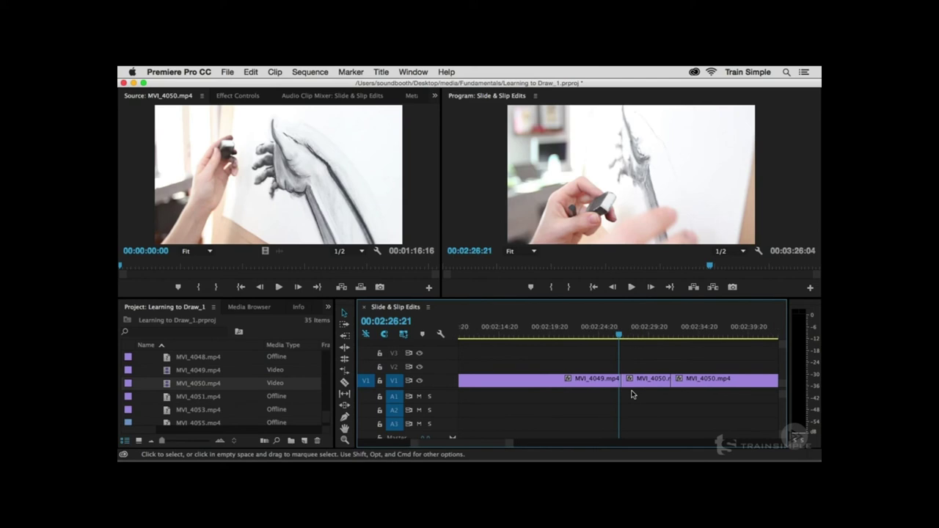
{"action": "left_click", "coordinate": [345, 406]}
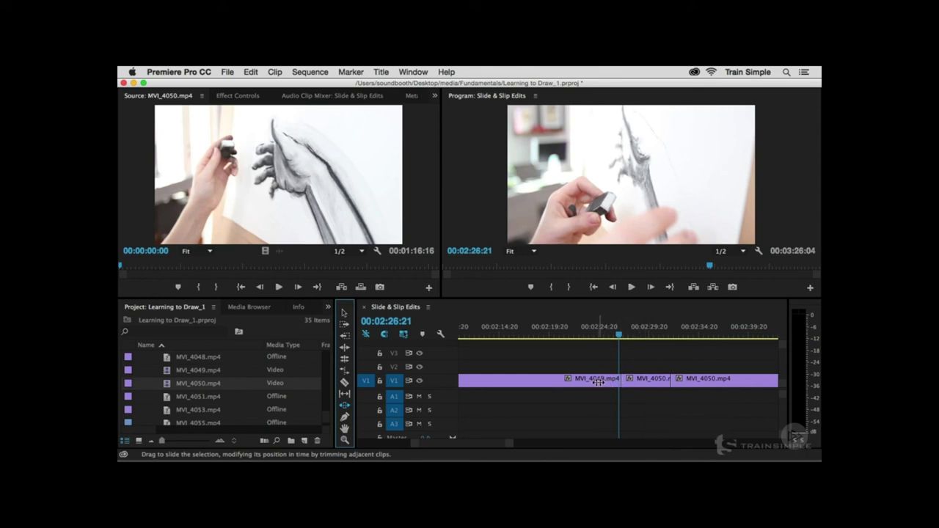
{"action": "scroll", "coordinate": [496, 444], "scroll_direction": "right", "scroll_amount": 5}
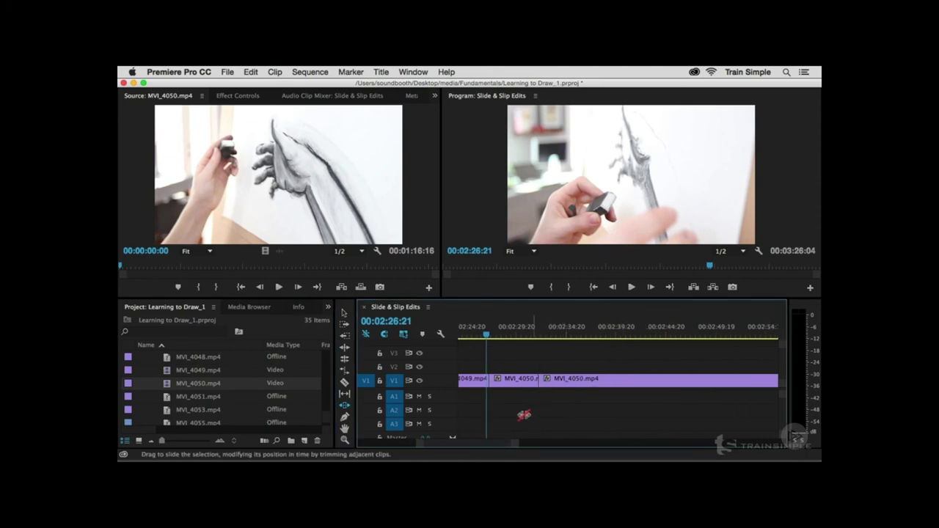
{"action": "scroll", "coordinate": [494, 448], "scroll_direction": "left", "scroll_amount": 2}
{"action": "scroll", "coordinate": [493, 448], "scroll_direction": "left", "scroll_amount": 4}
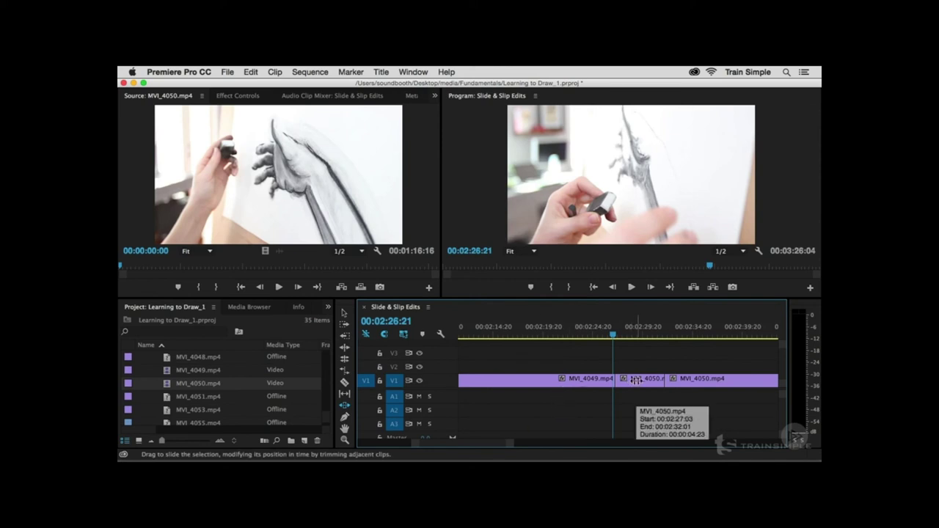
{"action": "key", "text": "Up"}
{"action": "left_click_drag", "start_coordinate": [635, 380], "coordinate": [632, 382]}
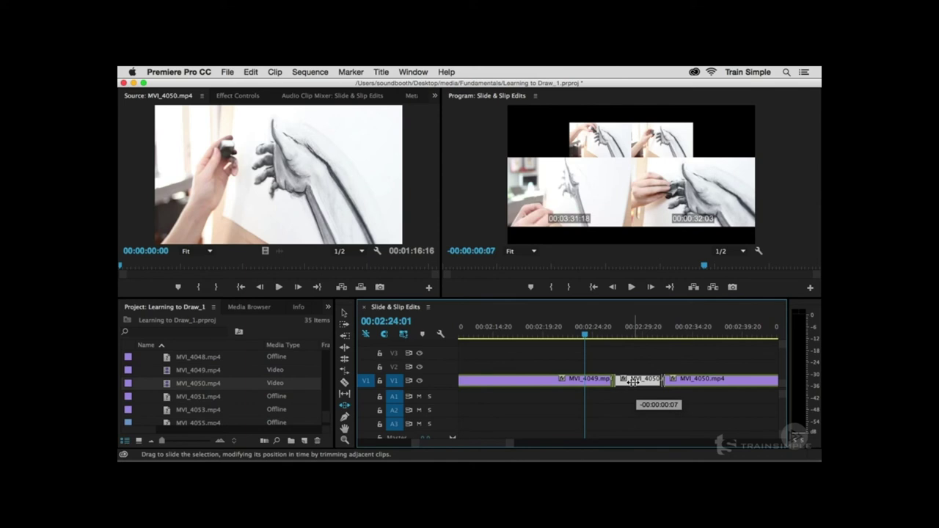
{"action": "left_click_drag", "start_coordinate": [632, 382], "coordinate": [631, 382]}
{"action": "left_click_drag", "start_coordinate": [629, 381], "coordinate": [628, 382]}
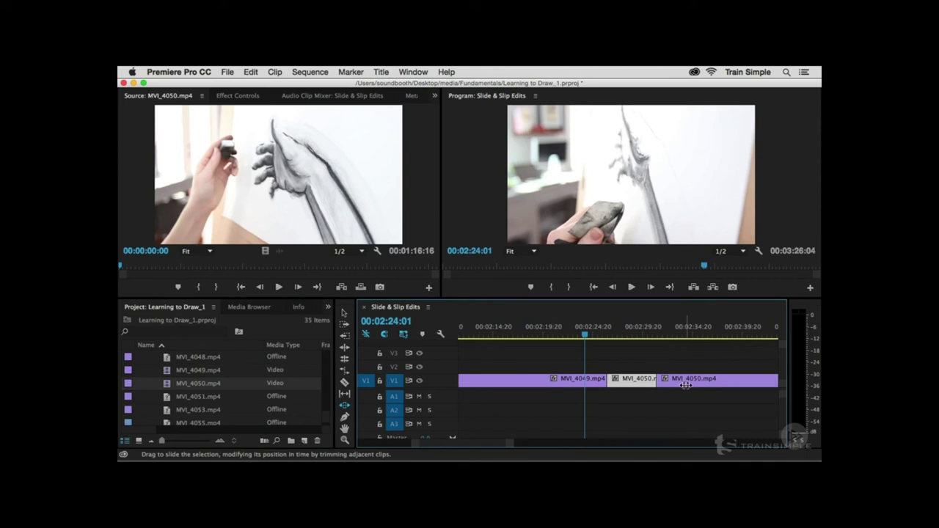
Slide the middle MVI_4050 clip +00:00:00:15 later, then scrub to review it.
{"action": "left_click_drag", "start_coordinate": [633, 382], "coordinate": [640, 381]}
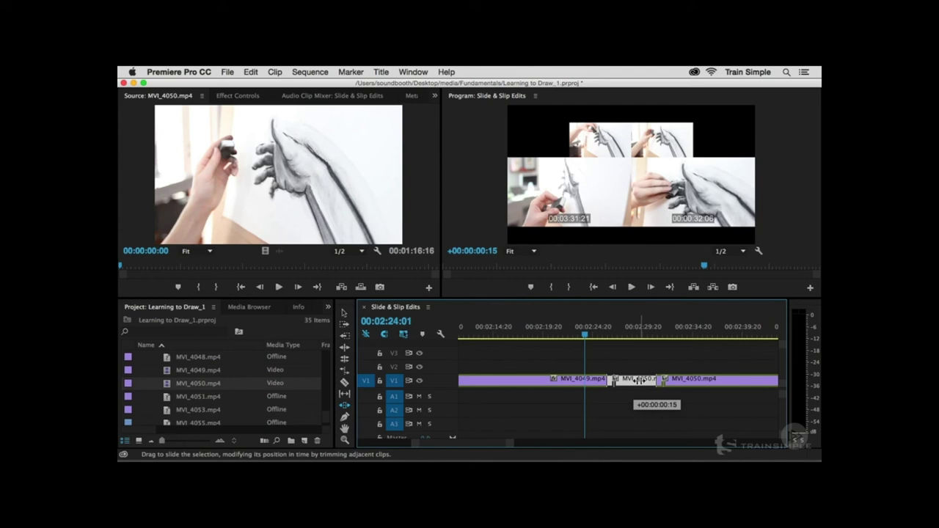
{"action": "left_click_drag", "start_coordinate": [640, 381], "coordinate": [640, 381]}
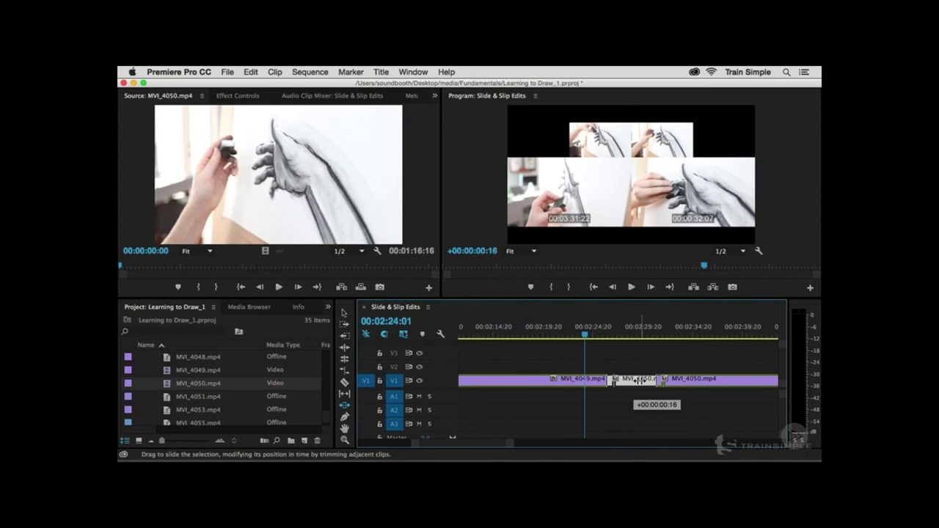
{"action": "left_click_drag", "start_coordinate": [640, 381], "coordinate": [641, 380]}
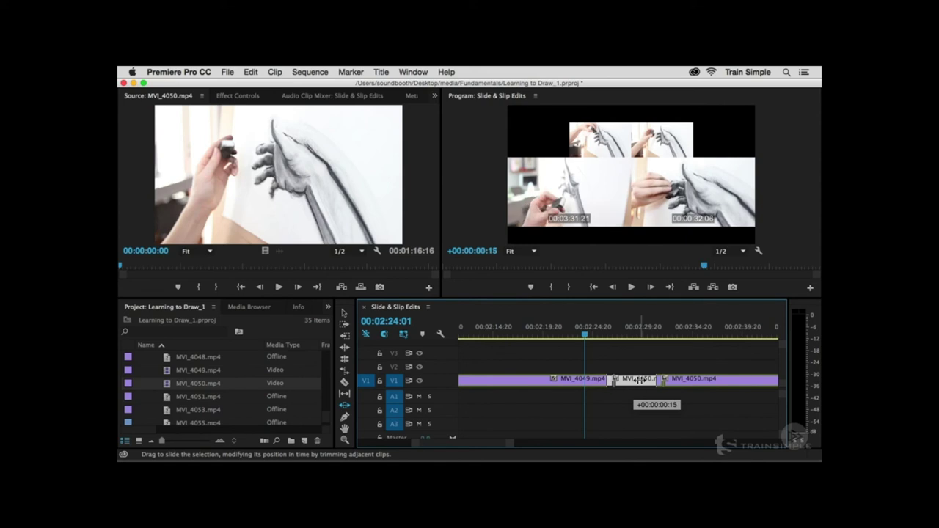
{"action": "left_click_drag", "start_coordinate": [640, 381], "coordinate": [637, 380]}
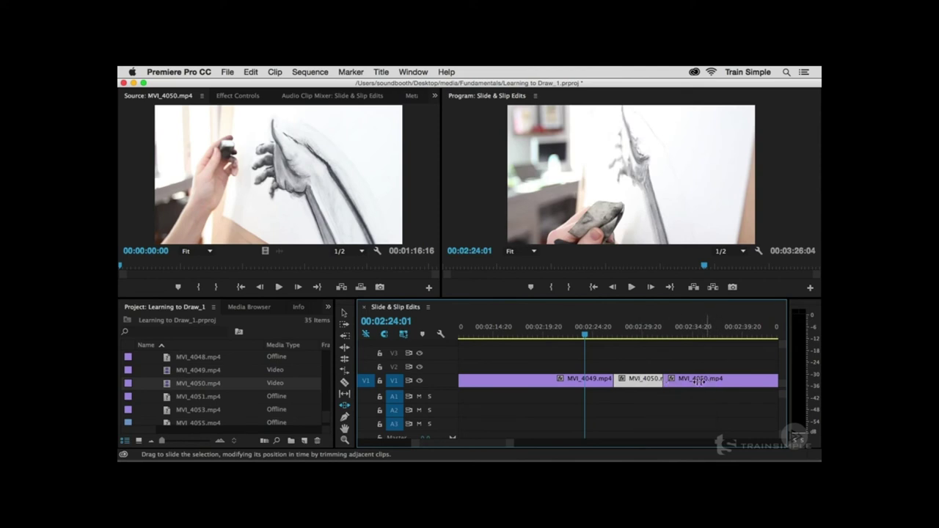
{"action": "left_click_drag", "start_coordinate": [586, 339], "coordinate": [644, 342]}
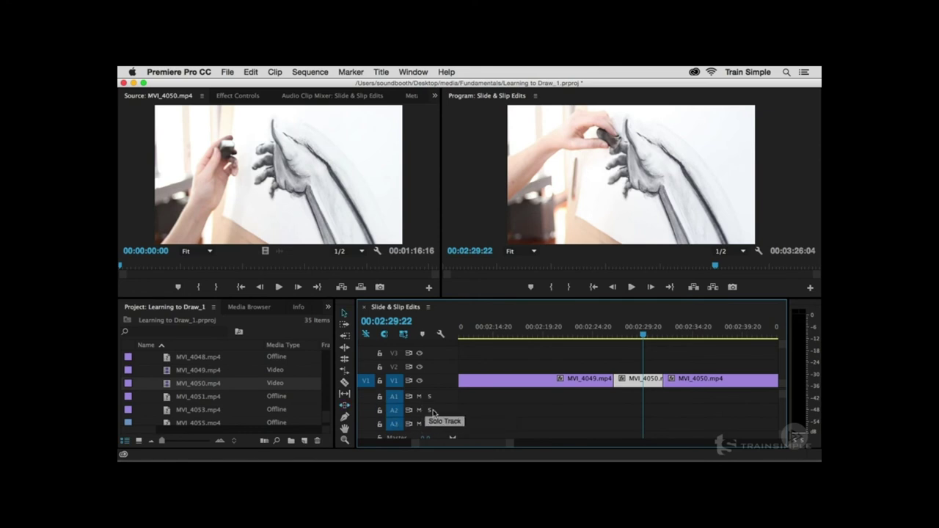
Zoom out, scrub into the long MVI_4050.mp4 clip and load it in the Source monitor.
{"action": "left_click_drag", "start_coordinate": [510, 444], "coordinate": [555, 445]}
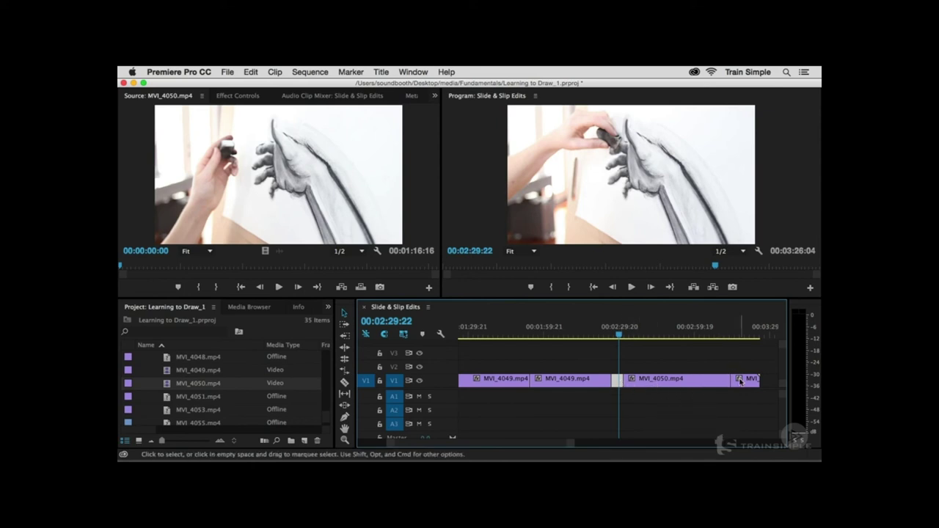
{"action": "mouse_move", "coordinate": [618, 336]}
{"action": "left_mouse_down"}
{"action": "mouse_move", "coordinate": [734, 343]}
{"action": "mouse_move", "coordinate": [618, 350]}
{"action": "left_mouse_up"}
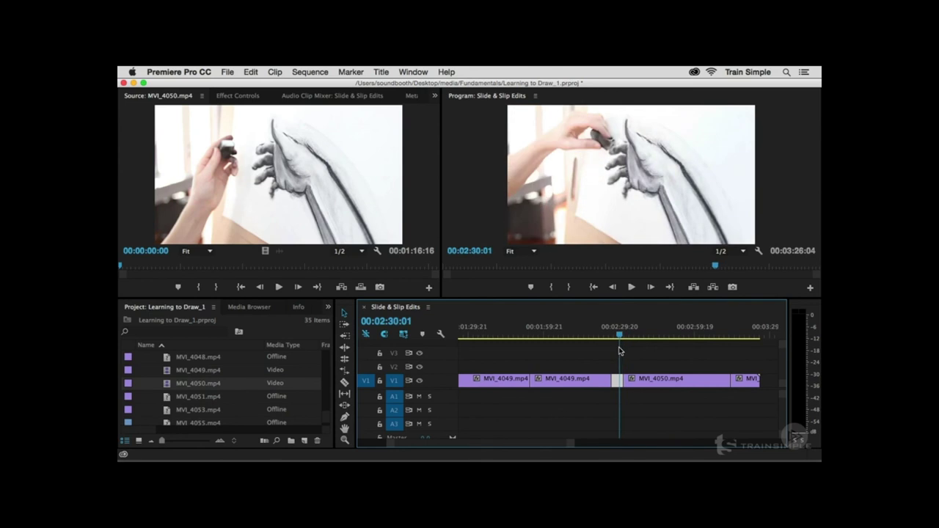
{"action": "left_click", "coordinate": [659, 381]}
{"action": "double_click", "coordinate": [660, 381]}
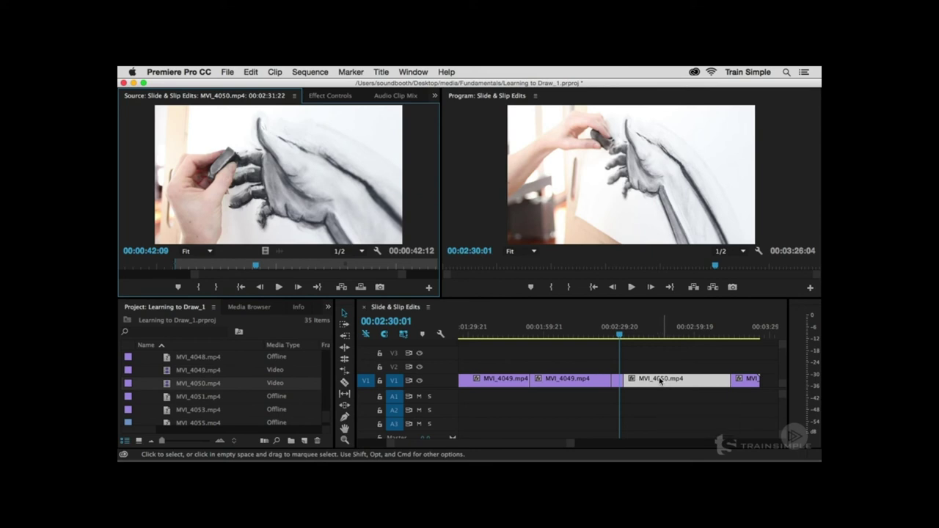
Use the Slip tool to shift the in and out points inside MVI_4050.mp4.
{"action": "left_click", "coordinate": [344, 395]}
{"action": "left_click_drag", "start_coordinate": [667, 381], "coordinate": [692, 379]}
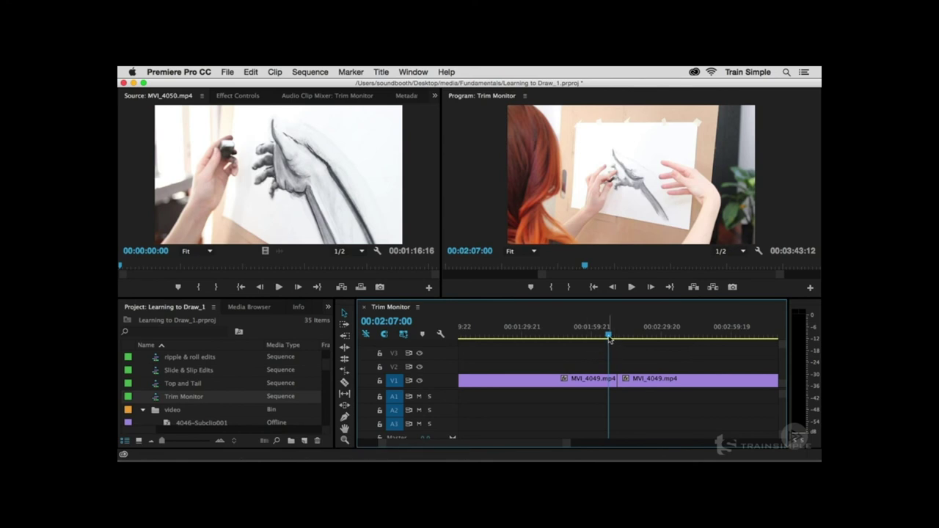
Nudge the playhead back and open trim mode on the cut between the two MVI_4049.mp4 clips.
{"action": "left_click_drag", "start_coordinate": [609, 339], "coordinate": [606, 339]}
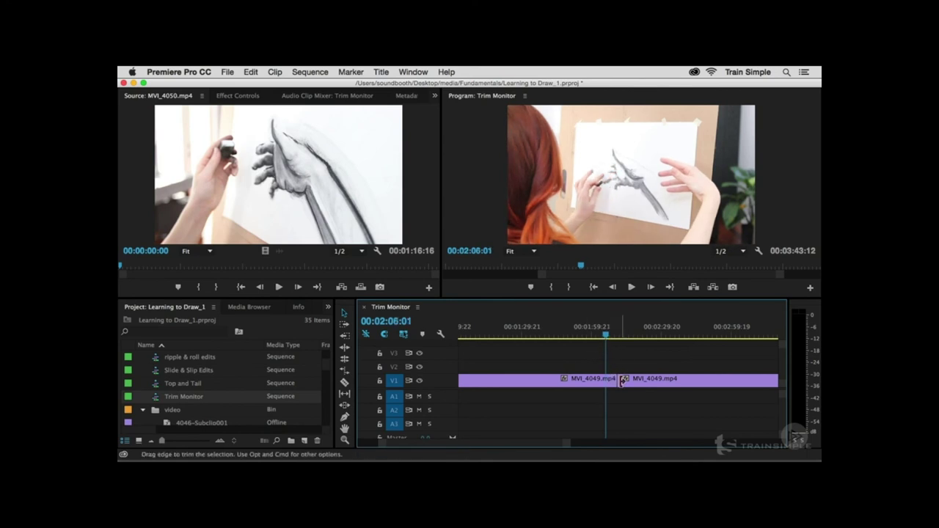
{"action": "left_click_drag", "start_coordinate": [621, 380], "coordinate": [620, 390]}
{"action": "scroll", "coordinate": [484, 444], "scroll_direction": "right", "scroll_amount": 4}
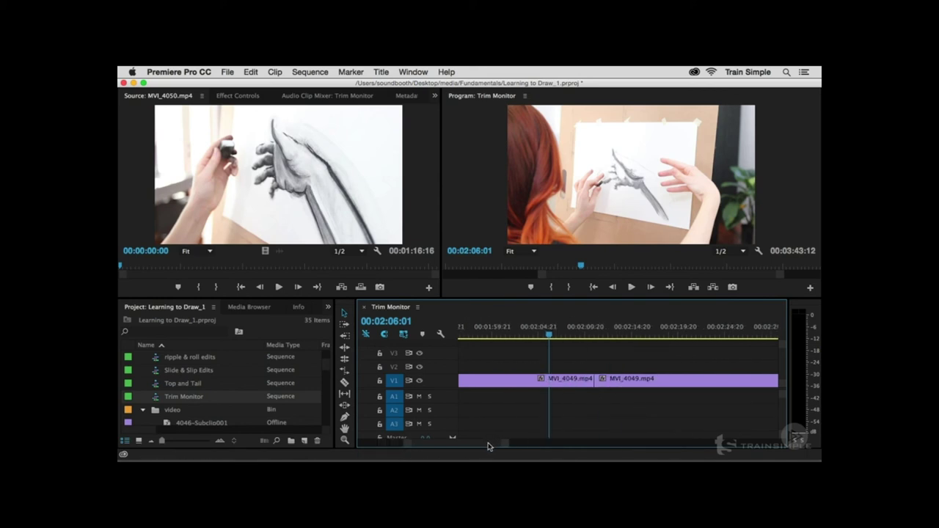
{"action": "left_click", "coordinate": [595, 384]}
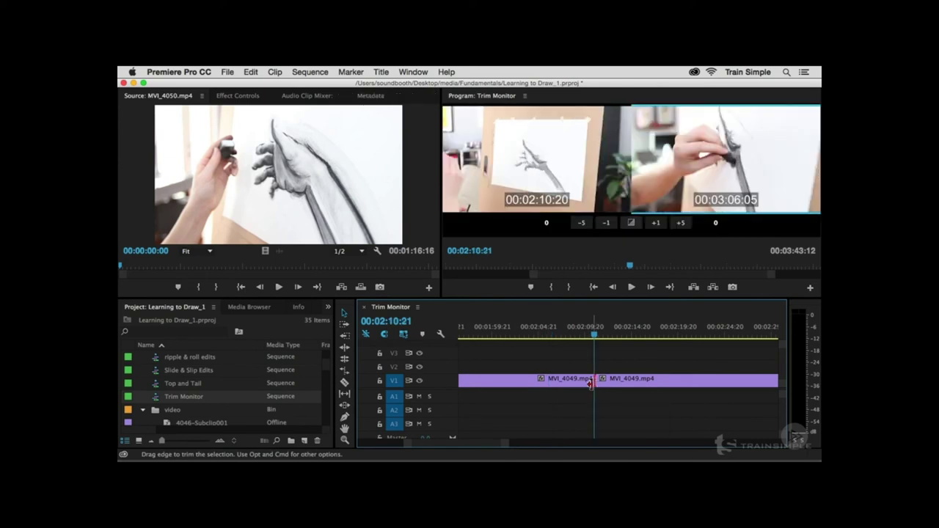
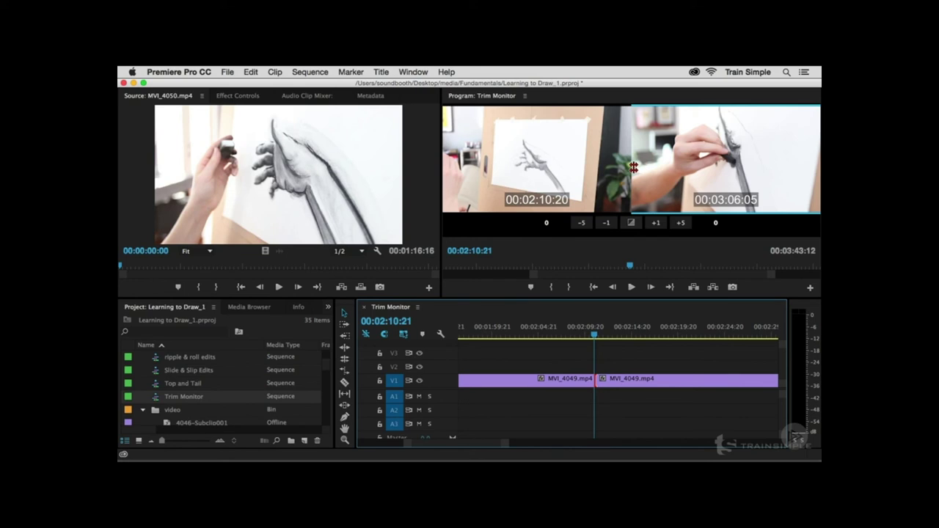
Try outgoing, incoming and rolling trims on the edit, rolling it 12 frames earlier.
{"action": "left_click", "coordinate": [603, 168]}
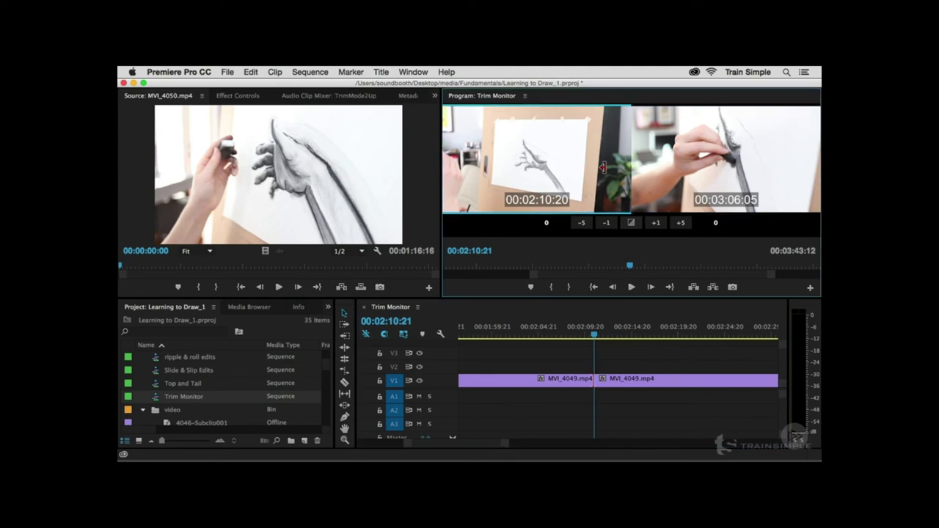
{"action": "left_click", "coordinate": [658, 169]}
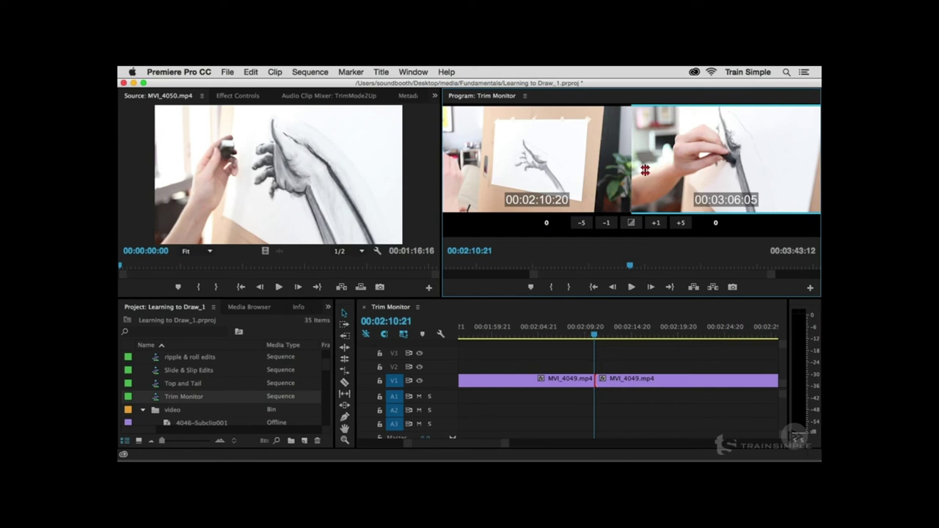
{"action": "left_click", "coordinate": [632, 170]}
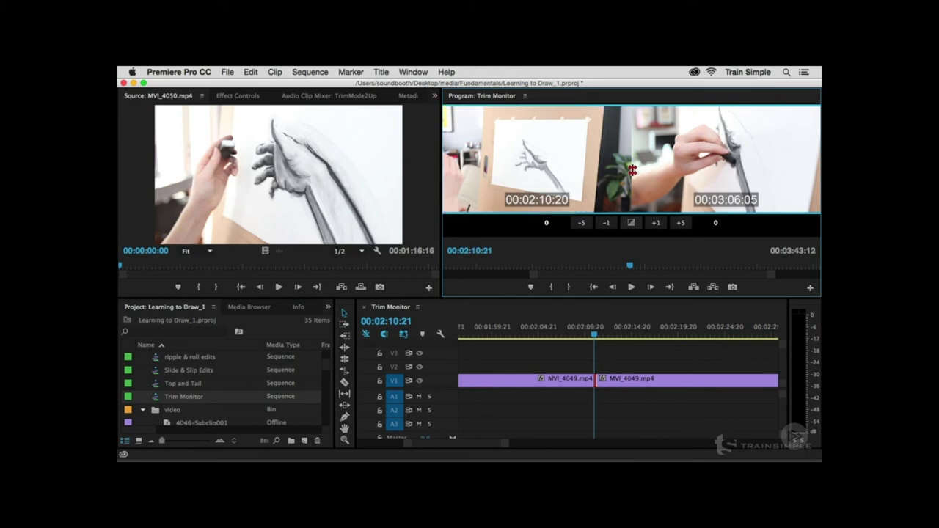
{"action": "mouse_move", "coordinate": [632, 170]}
{"action": "left_mouse_down"}
{"action": "mouse_move", "coordinate": [621, 171]}
{"action": "mouse_move", "coordinate": [633, 170]}
{"action": "left_mouse_up"}
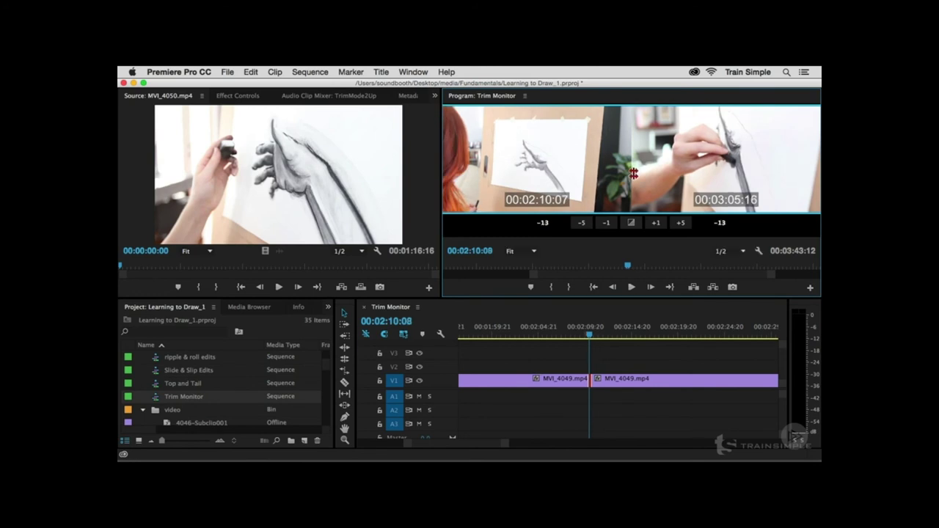
{"action": "left_click", "coordinate": [702, 157]}
{"action": "key", "text": "space"}
{"action": "key", "text": "space"}
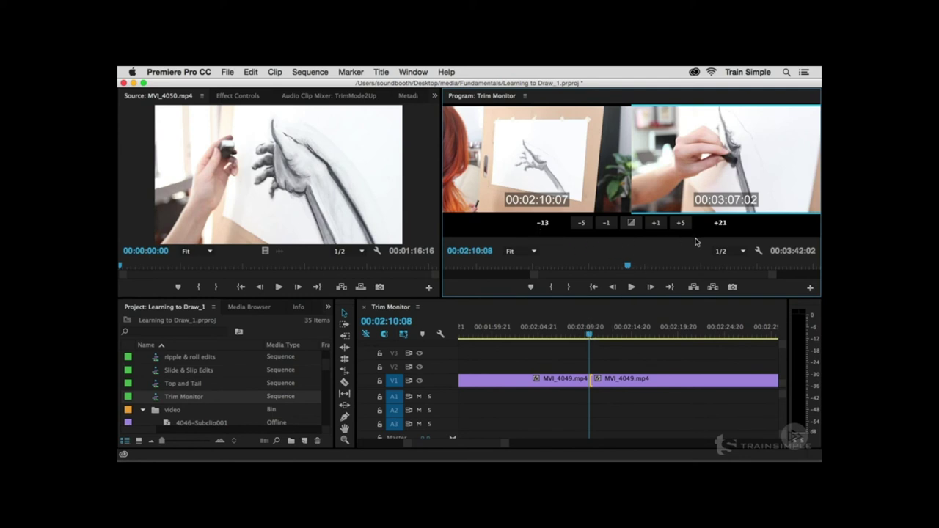
{"action": "left_click_drag", "start_coordinate": [720, 231], "coordinate": [712, 241]}
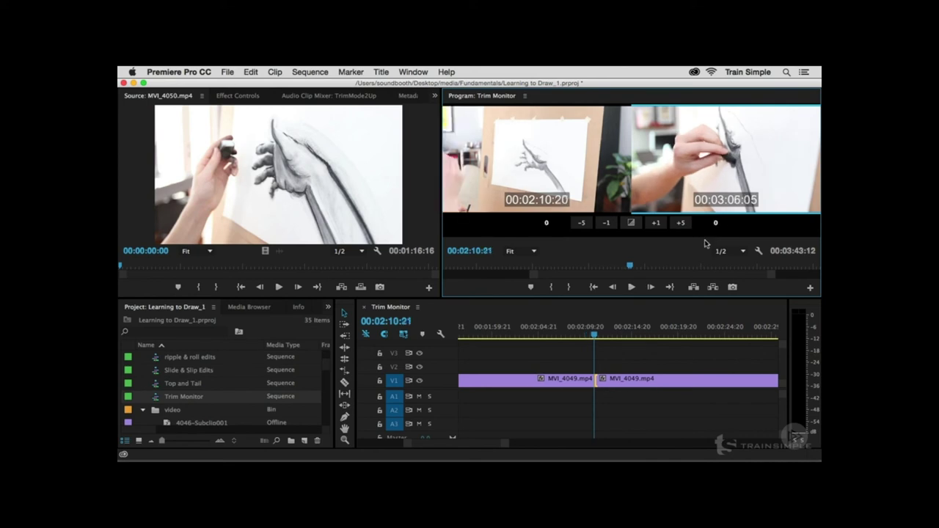
Trim the outgoing MVI_4049 side 64 frames shorter during loop playback, then review and stop.
{"action": "left_click", "coordinate": [541, 176]}
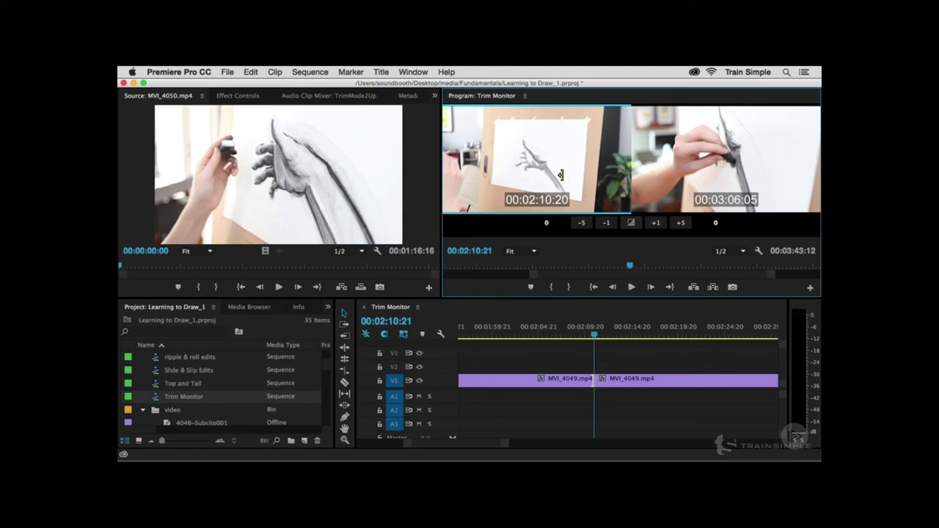
{"action": "key", "text": "space"}
{"action": "key", "text": "j"}
{"action": "key", "text": "k"}
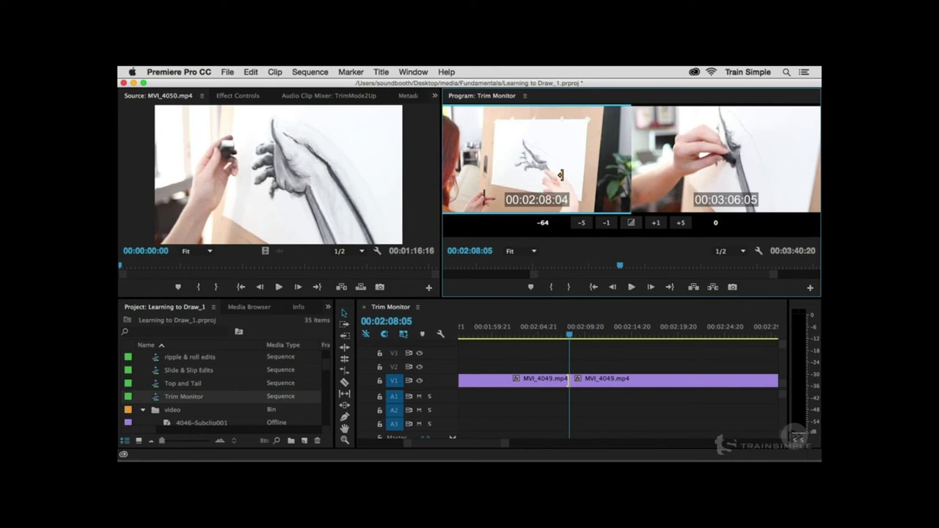
{"action": "key", "text": "space"}
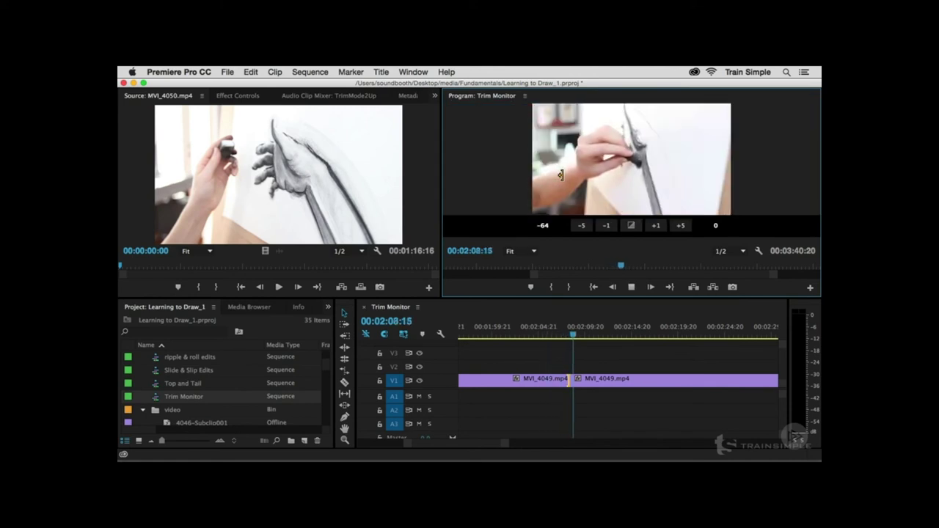
{"action": "key", "text": "space"}
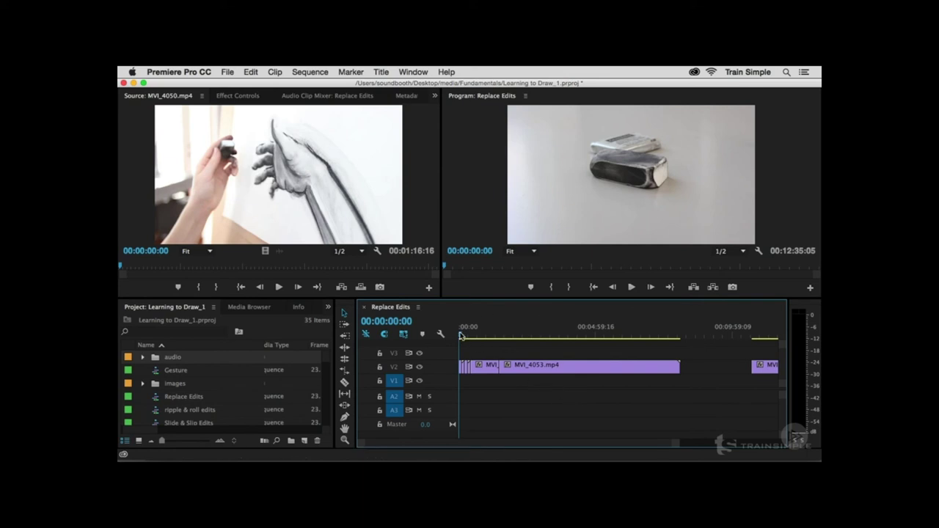
Scrub and play the Replace Edits sequence, then undo to restore the A1 music clip.
{"action": "left_click_drag", "start_coordinate": [461, 336], "coordinate": [511, 341]}
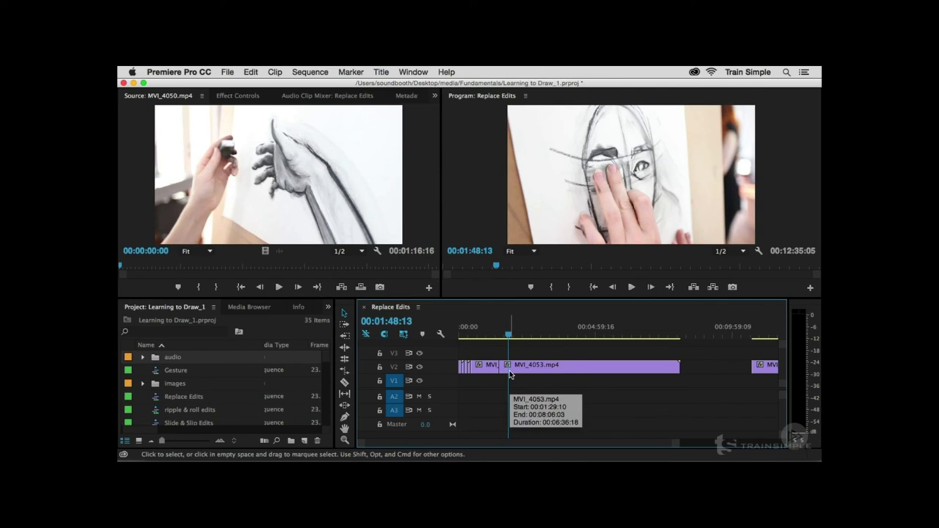
{"action": "left_click_drag", "start_coordinate": [509, 339], "coordinate": [449, 337]}
{"action": "key", "text": "space"}
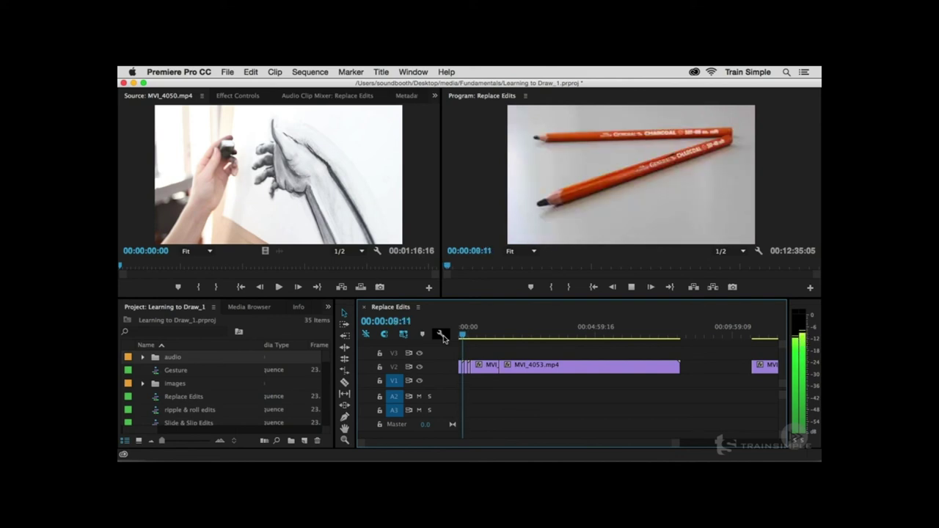
{"action": "key", "text": "space"}
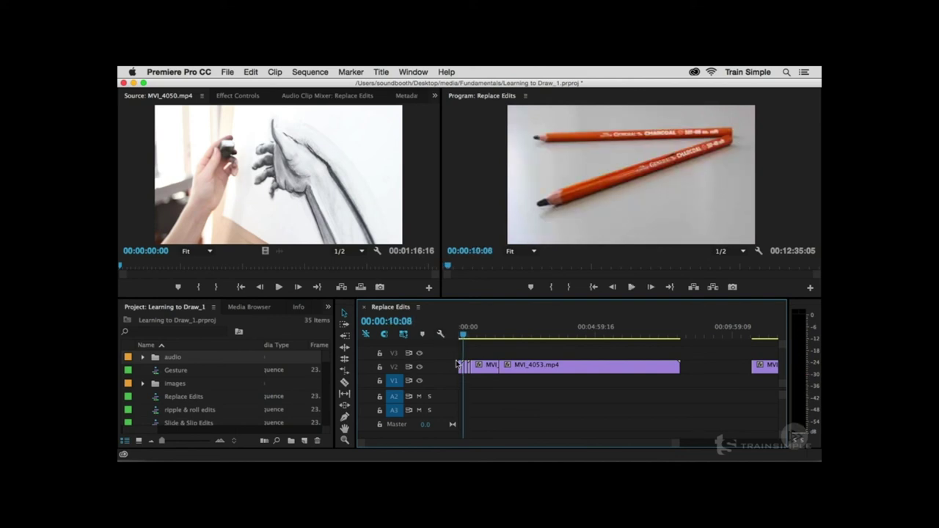
{"action": "key", "text": "super+z"}
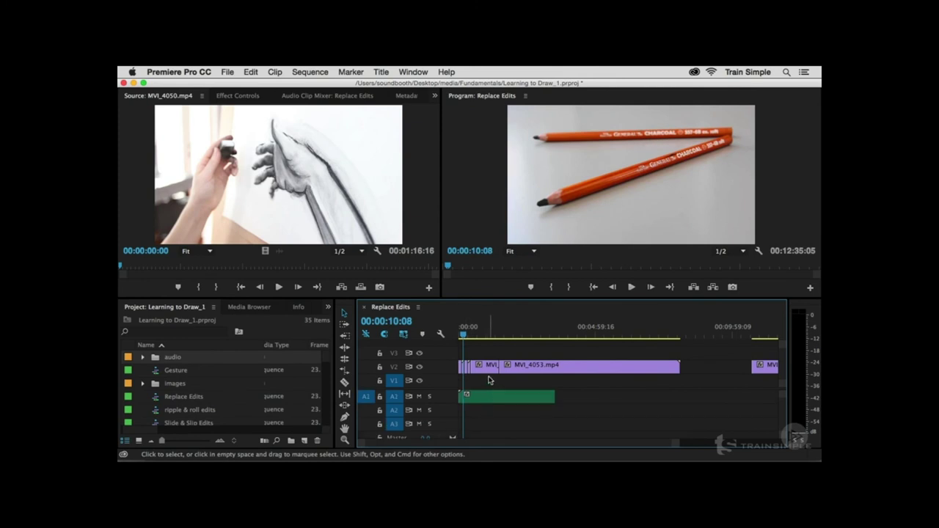
Zoom the timeline in and park the playhead at 00:00:04:03 inside MVI_4027.
{"action": "key", "text": "="}
{"action": "key", "text": "="}
{"action": "key", "text": "="}
{"action": "key", "text": "="}
{"action": "key", "text": "="}
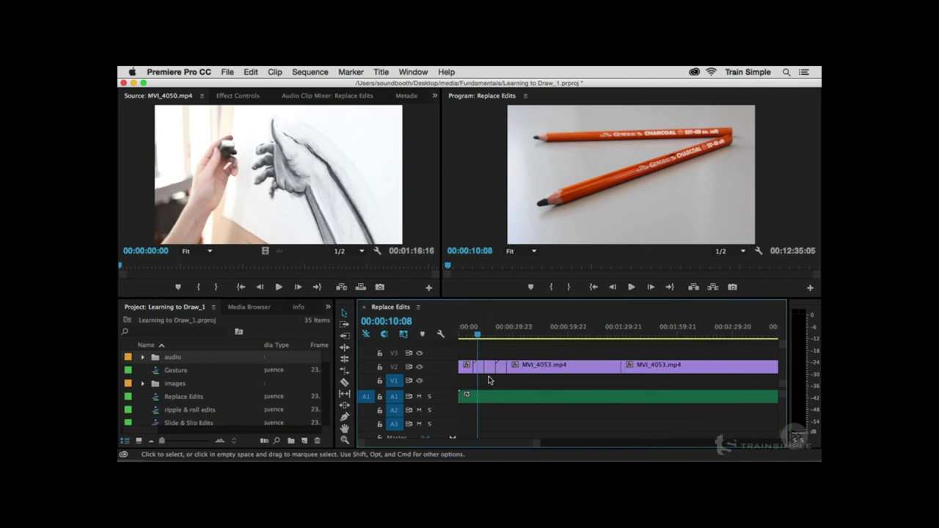
{"action": "key", "text": "="}
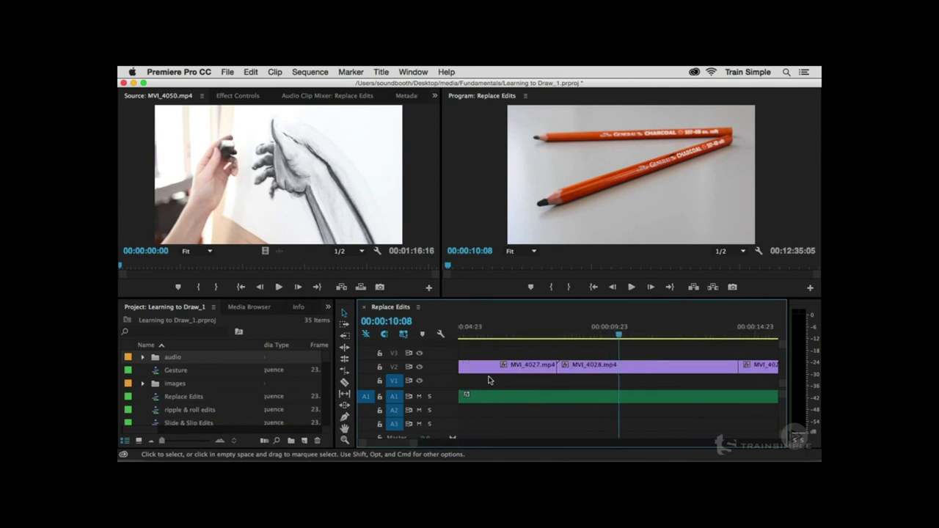
{"action": "scroll", "coordinate": [490, 393], "scroll_direction": "left", "scroll_amount": 5}
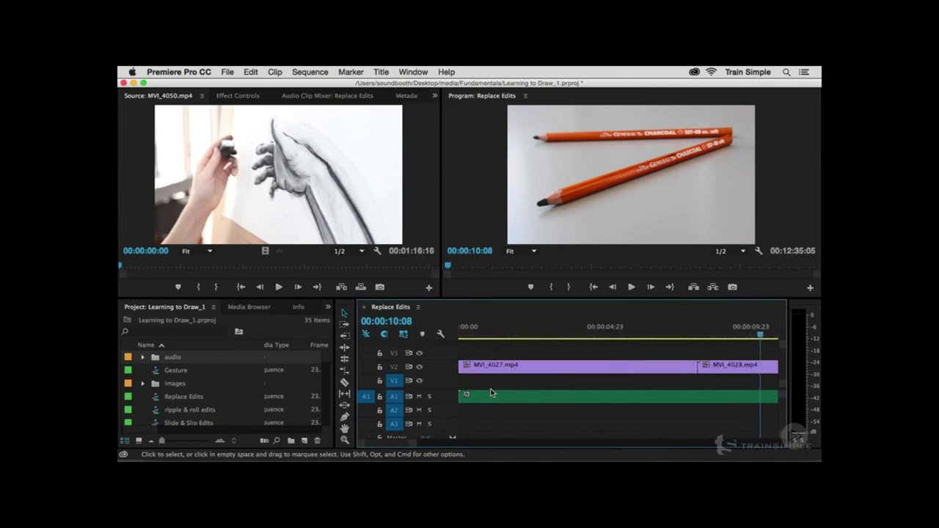
{"action": "key", "text": "-"}
{"action": "left_click", "coordinate": [503, 334]}
{"action": "scroll", "coordinate": [556, 406], "scroll_direction": "left", "scroll_amount": 1}
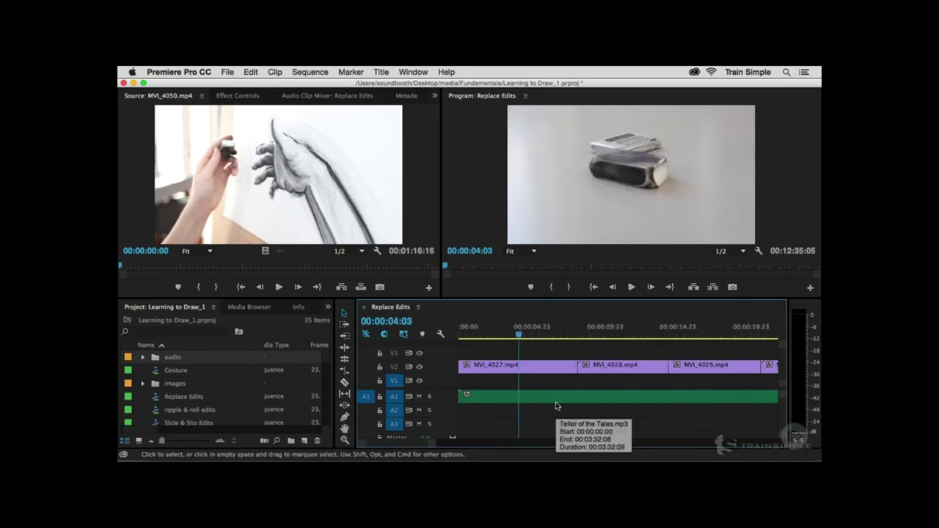
Cut MVI_4027 at 00:00:04:03 with the Razor tool, then return to the Selection tool.
{"action": "left_click", "coordinate": [346, 383]}
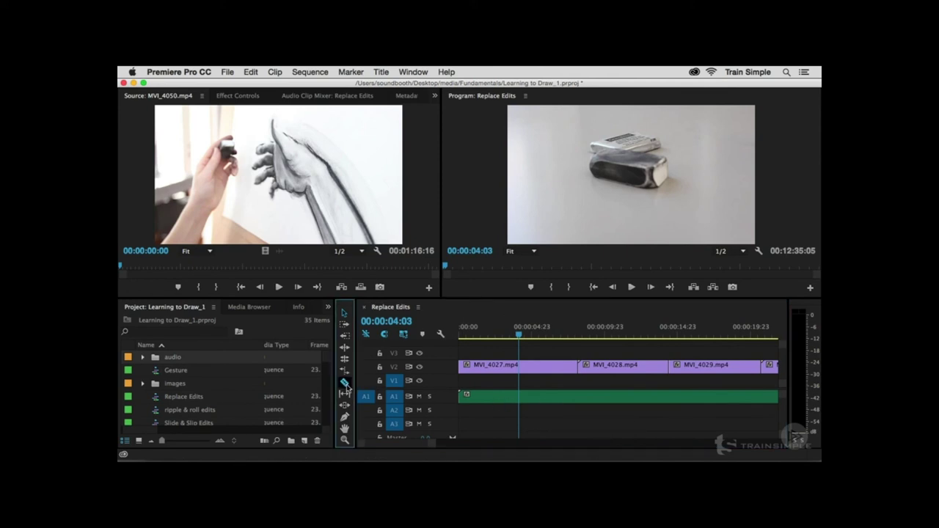
{"action": "left_click", "coordinate": [522, 367]}
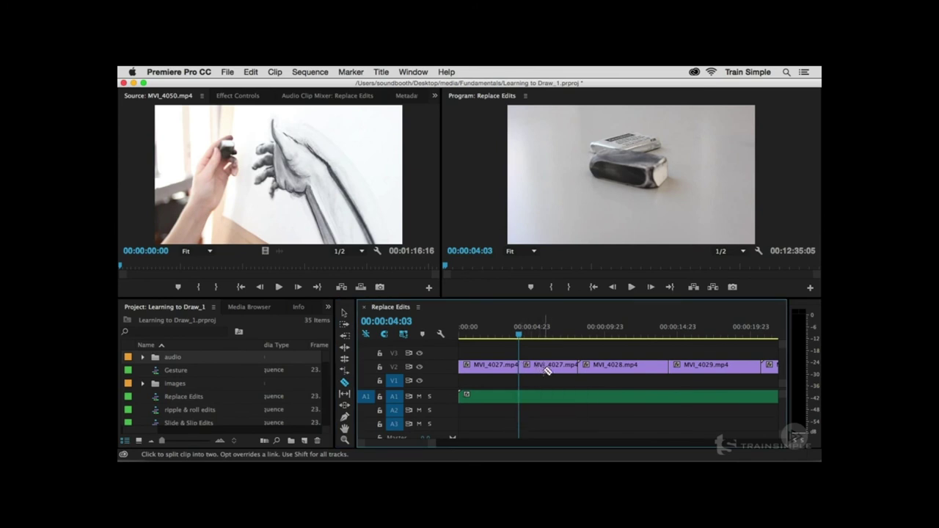
{"action": "left_click", "coordinate": [345, 313]}
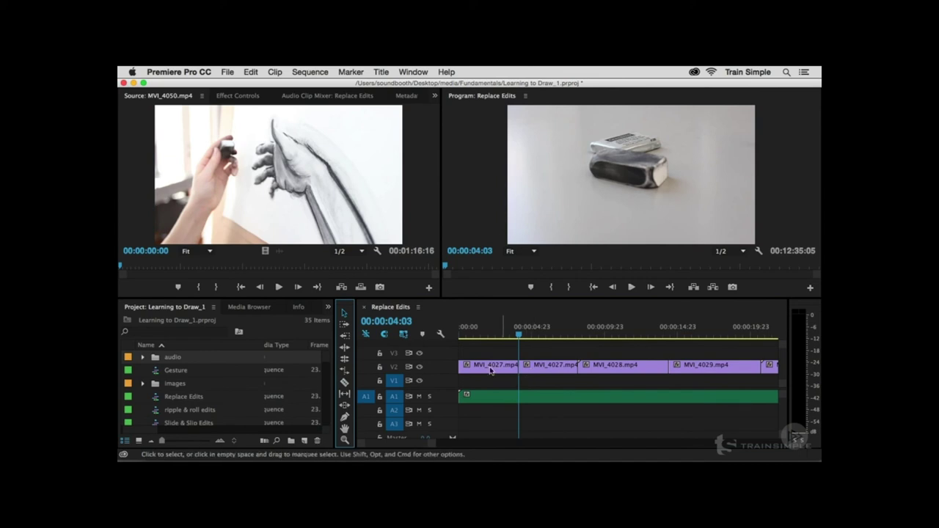
{"action": "scroll", "coordinate": [260, 394], "scroll_direction": "down", "scroll_amount": 5}
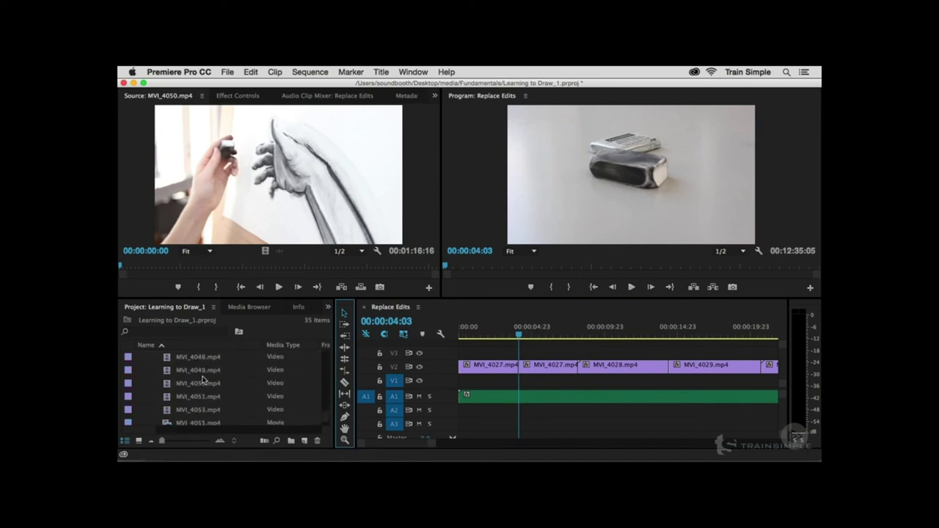
Load MVI_4033 as source, set its In point at 00:00:04:02, and drag its video over the second MVI_4027 piece.
{"action": "scroll", "coordinate": [203, 379], "scroll_direction": "up", "scroll_amount": 2}
{"action": "double_click", "coordinate": [167, 370]}
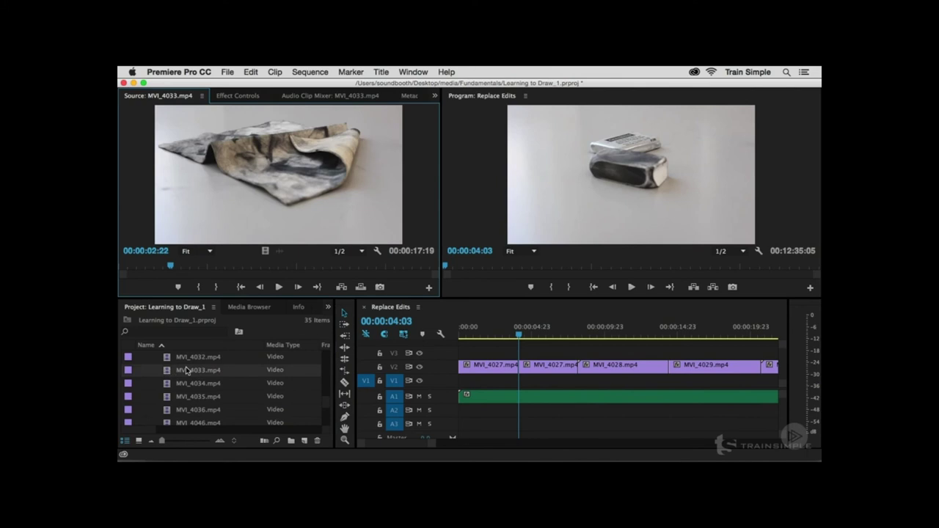
{"action": "scroll", "coordinate": [186, 370], "scroll_direction": "down", "scroll_amount": 1}
{"action": "left_click", "coordinate": [280, 287]}
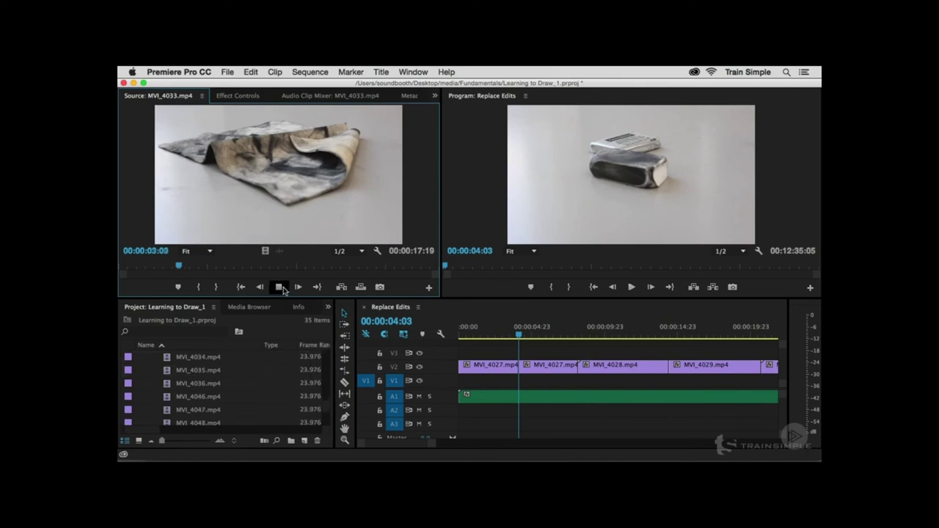
{"action": "left_click", "coordinate": [281, 288]}
{"action": "left_click_drag", "start_coordinate": [209, 267], "coordinate": [191, 267]}
{"action": "key", "text": "i"}
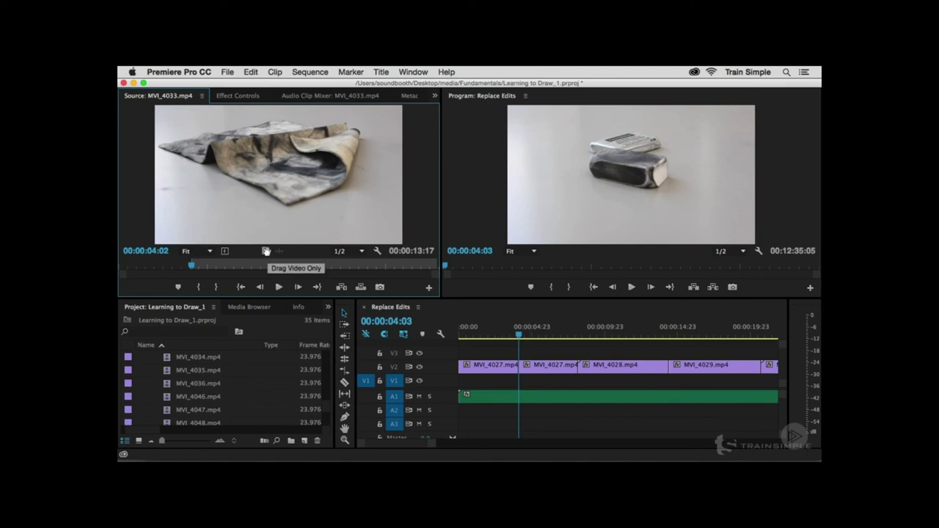
{"action": "left_click_drag", "start_coordinate": [388, 287], "coordinate": [526, 366]}
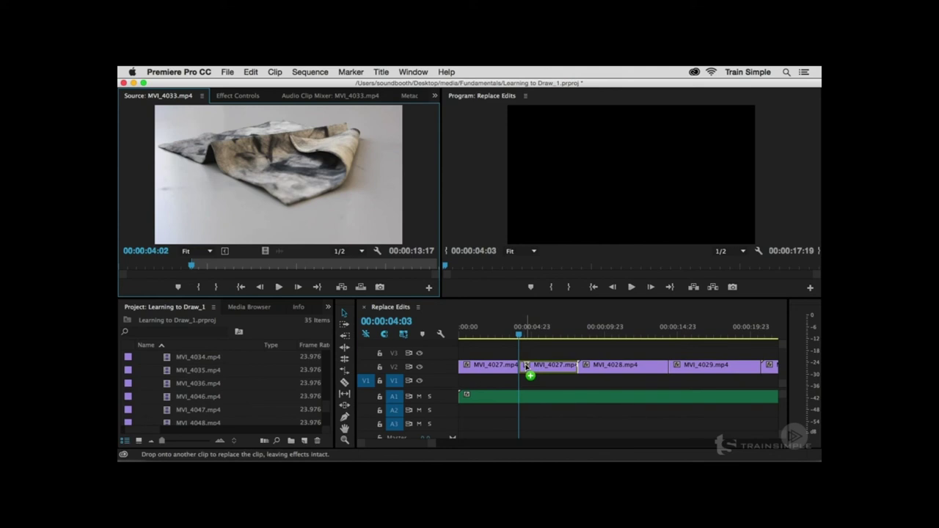
Drop MVI_4033 in place of the second MVI_4027 piece, play the sequence from the start, and zoom out.
{"action": "left_click_drag", "start_coordinate": [527, 367], "coordinate": [526, 366]}
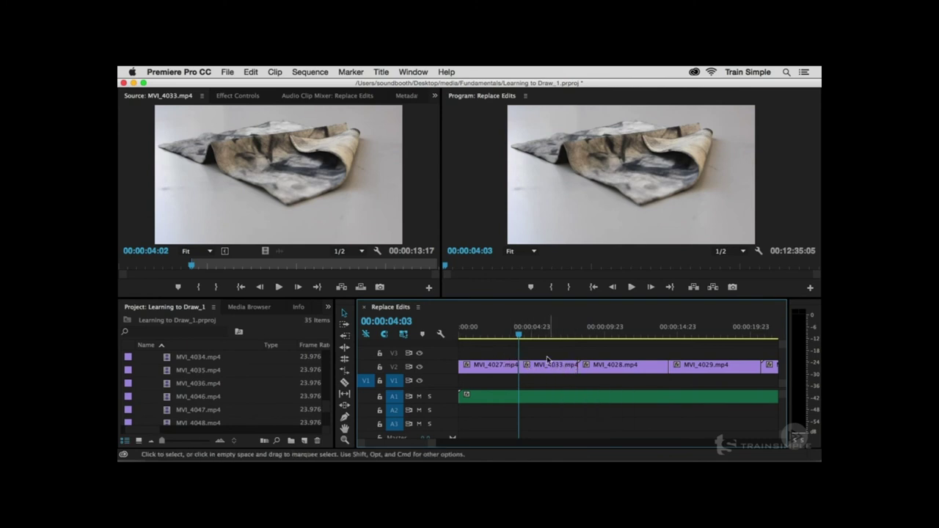
{"action": "key", "text": "Home"}
{"action": "key", "text": "space"}
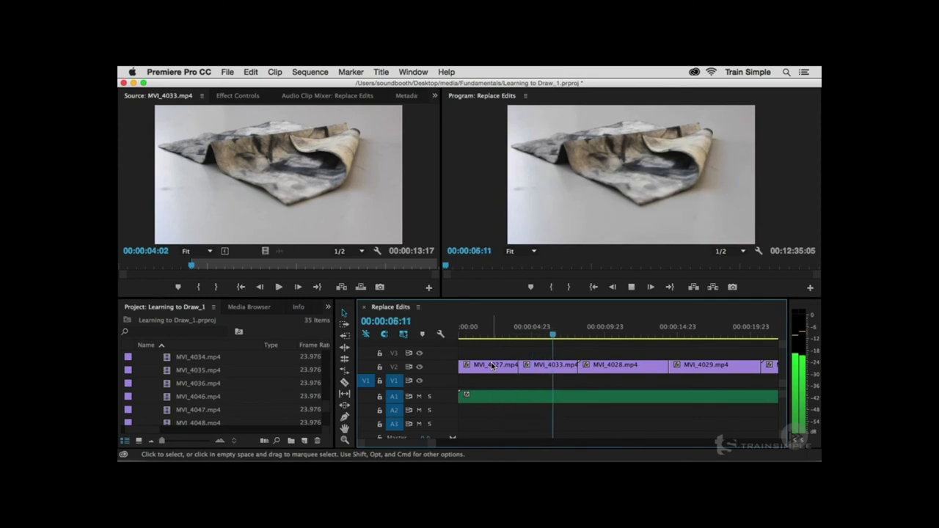
{"action": "key", "text": "space"}
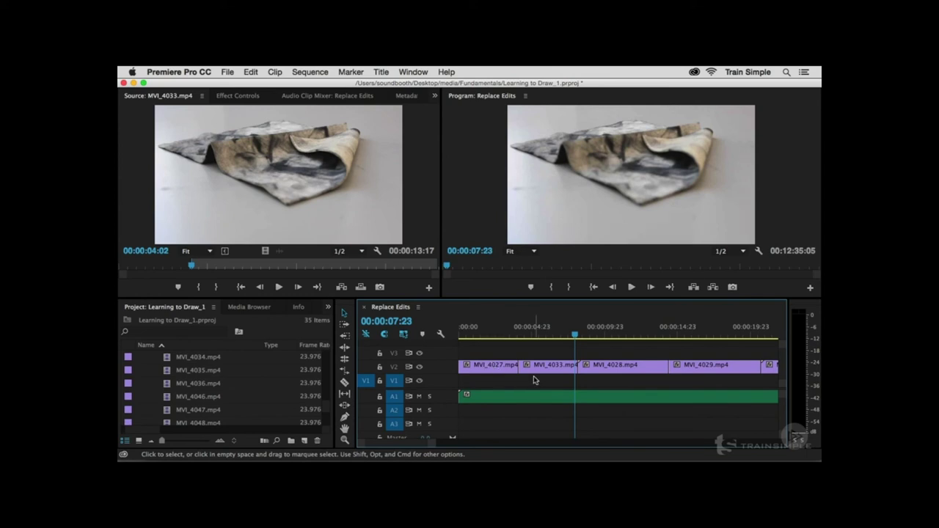
{"action": "key", "text": "minus"}
{"action": "key", "text": "minus"}
{"action": "key", "text": "minus"}
{"action": "key", "text": "minus"}
{"action": "key", "text": "minus"}
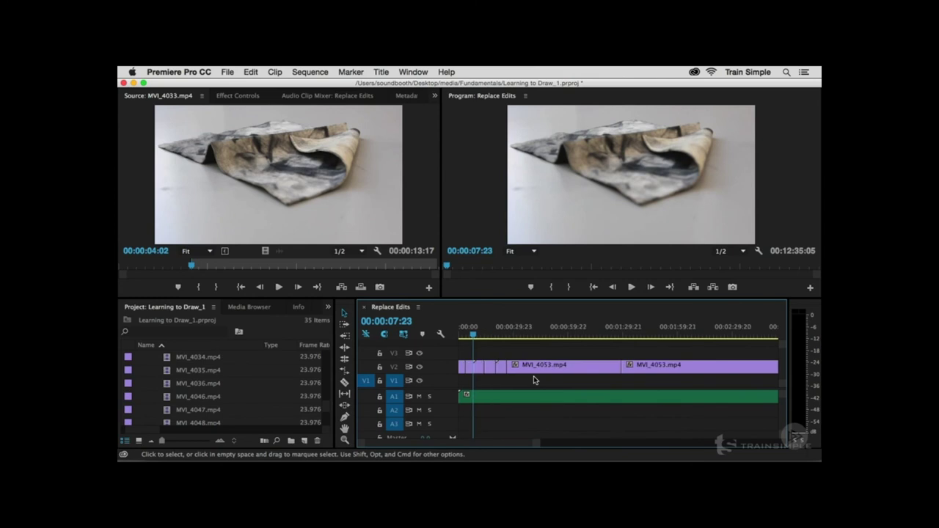
Zoom out, park the playhead at 00:12:07:20, and razor MVI_4049 on V2 there.
{"action": "key", "text": "minus"}
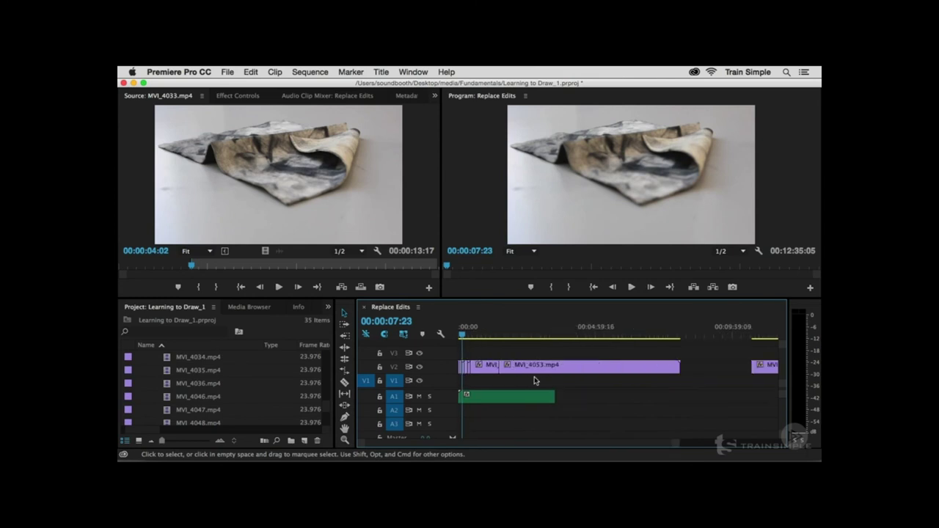
{"action": "scroll", "coordinate": [566, 446], "scroll_direction": "right", "scroll_amount": 2}
{"action": "scroll", "coordinate": [566, 446], "scroll_direction": "right", "scroll_amount": 5}
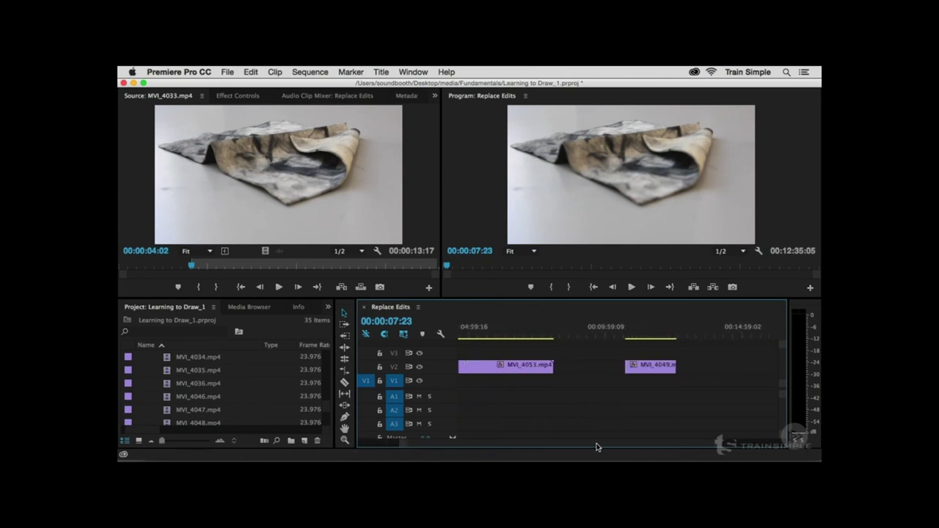
{"action": "left_click", "coordinate": [645, 336]}
{"action": "left_click_drag", "start_coordinate": [646, 336], "coordinate": [655, 337]}
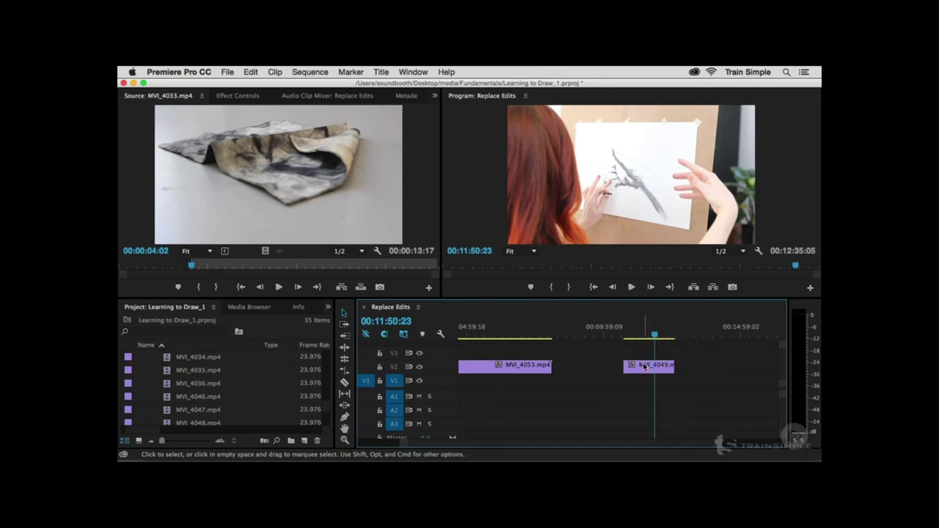
{"action": "left_click_drag", "start_coordinate": [655, 335], "coordinate": [664, 335]}
{"action": "key", "text": "equal"}
{"action": "key", "text": "equal"}
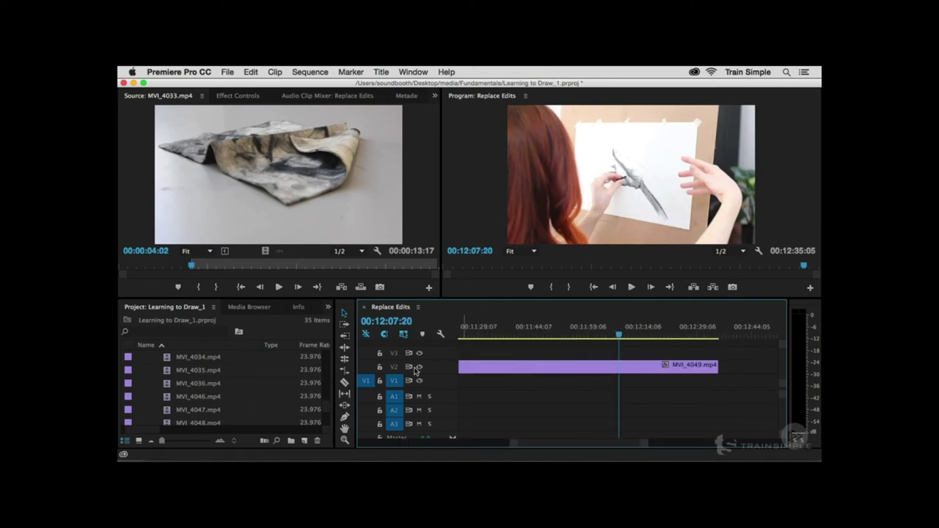
{"action": "left_click", "coordinate": [344, 383]}
{"action": "left_click", "coordinate": [617, 364]}
{"action": "key", "text": "v"}
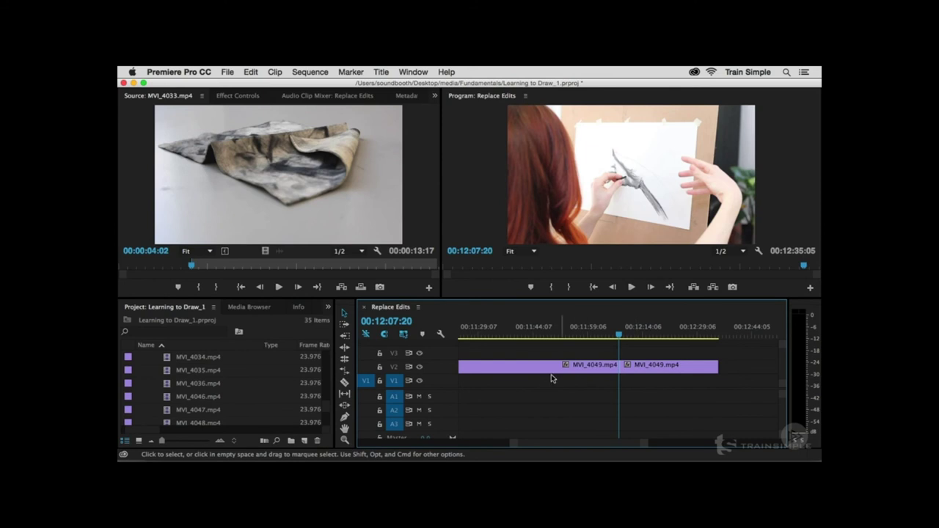
Load MVI_4049.mp4 as source cued to 00:03:03:04 and select the second MVI_4049 piece.
{"action": "scroll", "coordinate": [327, 409], "scroll_direction": "down", "scroll_amount": 2}
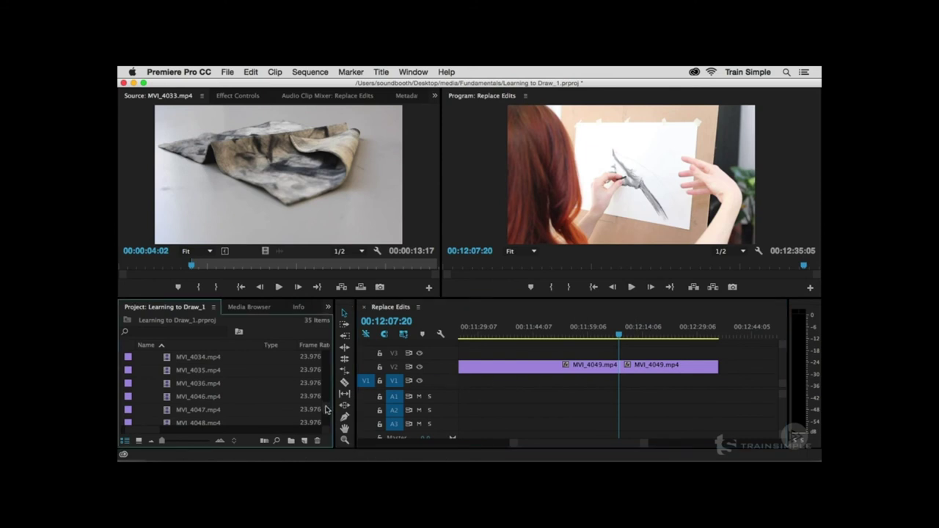
{"action": "double_click", "coordinate": [168, 411]}
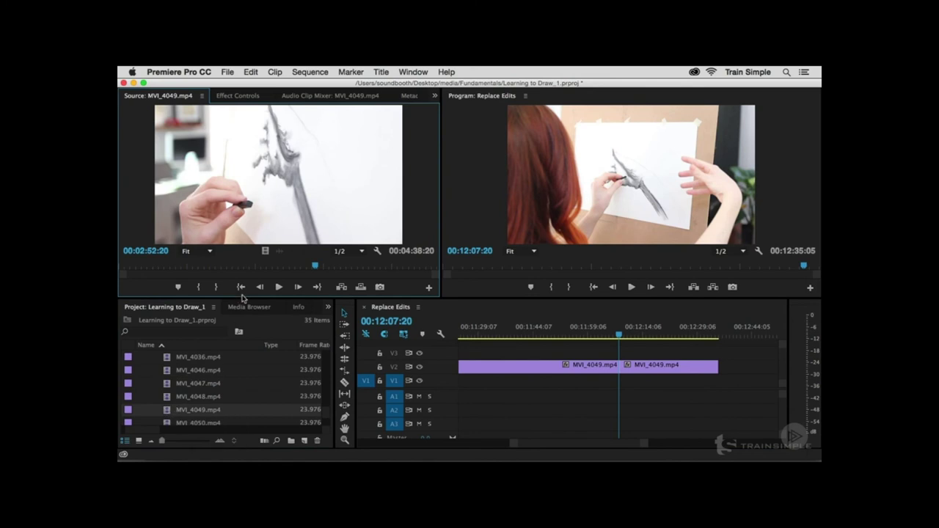
{"action": "mouse_move", "coordinate": [315, 268]}
{"action": "left_mouse_down"}
{"action": "mouse_move", "coordinate": [302, 268]}
{"action": "mouse_move", "coordinate": [326, 267]}
{"action": "left_mouse_up"}
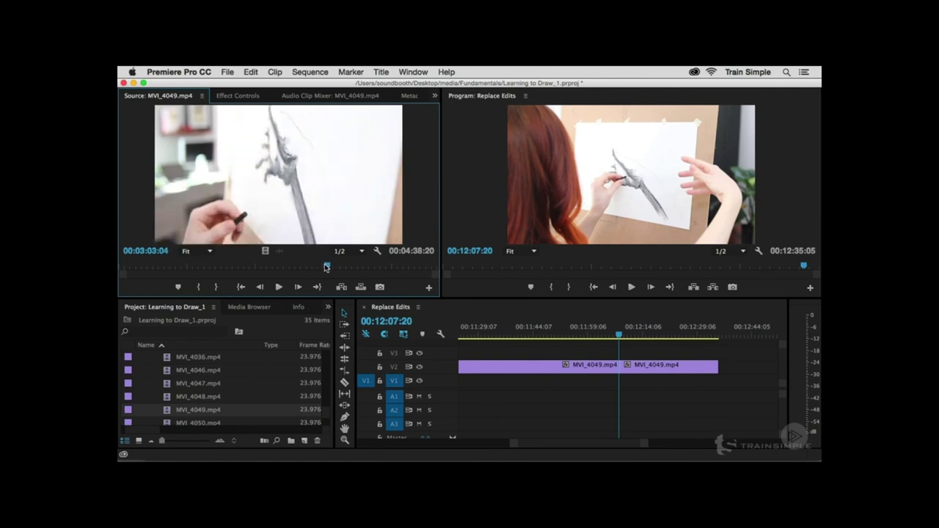
{"action": "left_click", "coordinate": [629, 368]}
{"action": "left_click", "coordinate": [630, 367]}
Replace the second MVI_4049 piece From Source Monitor with Match Frame, then play back across the cut.
{"action": "right_click", "coordinate": [639, 368]}
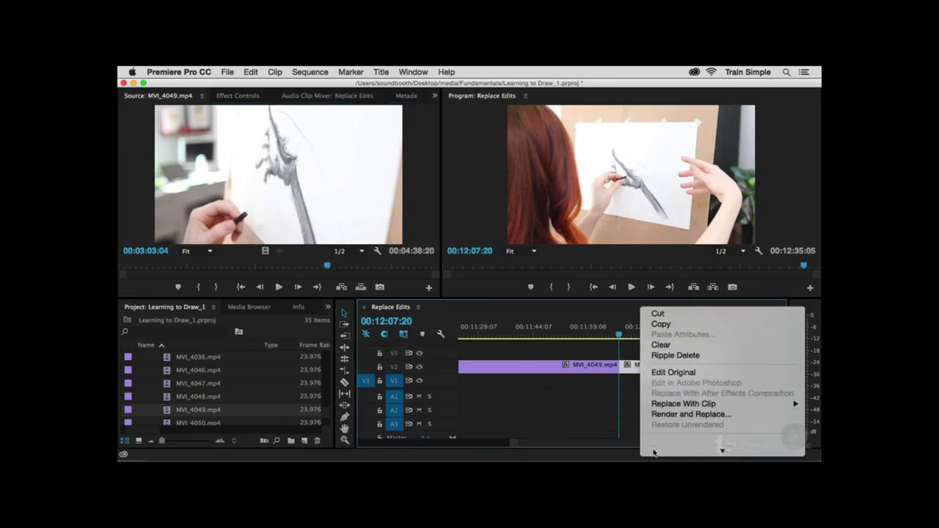
{"action": "mouse_move", "coordinate": [665, 385]}
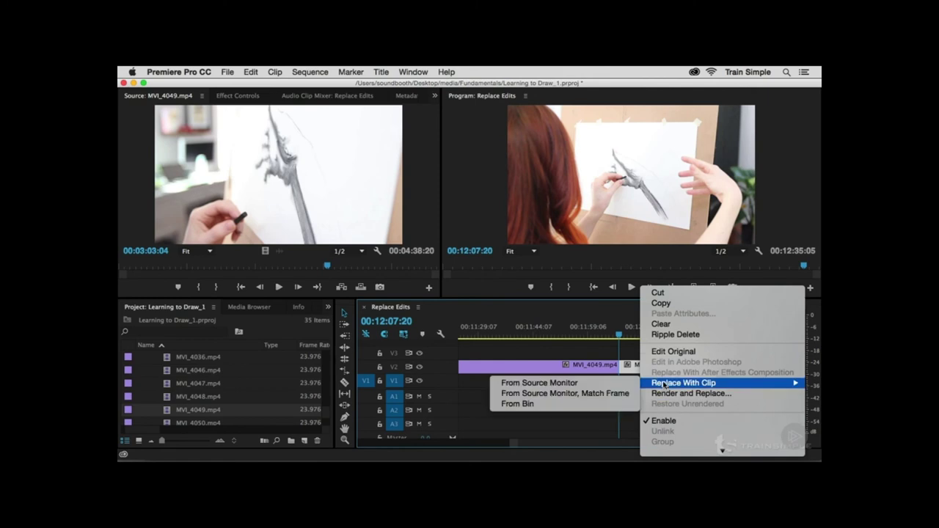
{"action": "left_click", "coordinate": [626, 395]}
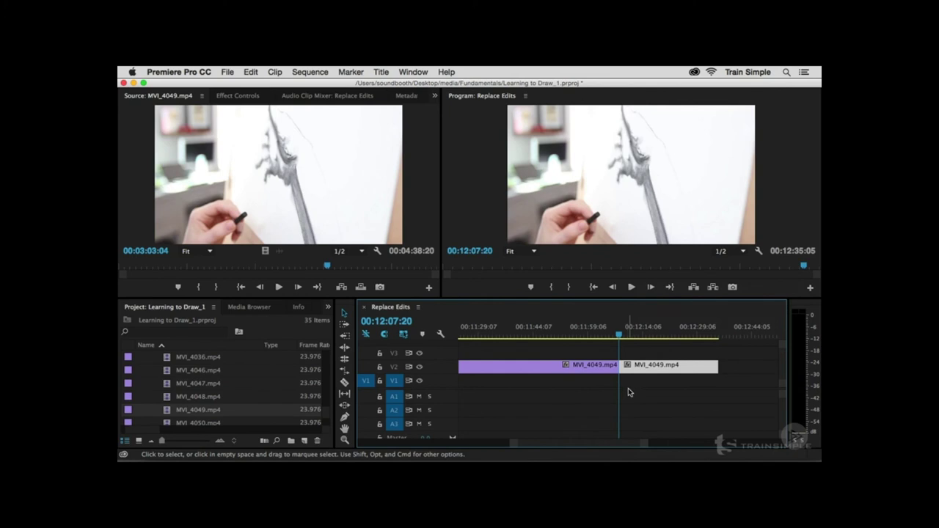
{"action": "left_click_drag", "start_coordinate": [622, 337], "coordinate": [616, 338]}
{"action": "key", "text": "space"}
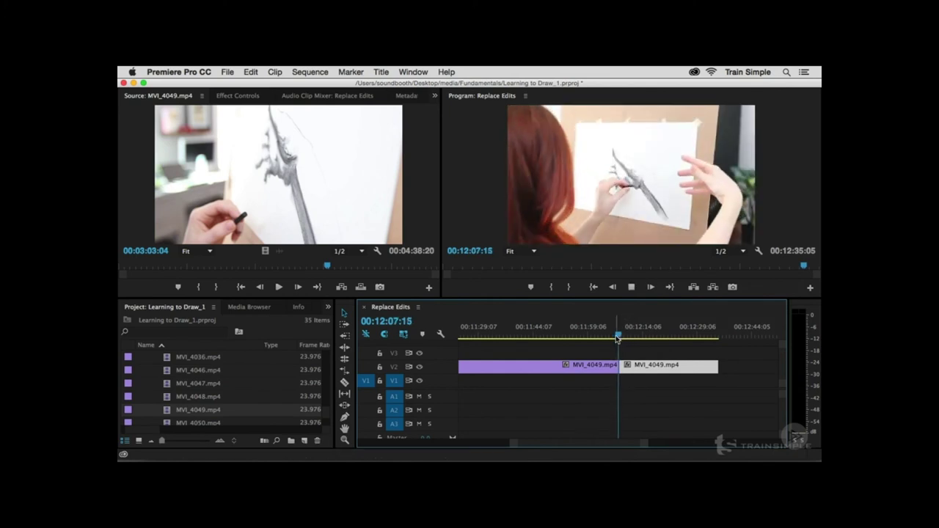
{"action": "key", "text": "space"}
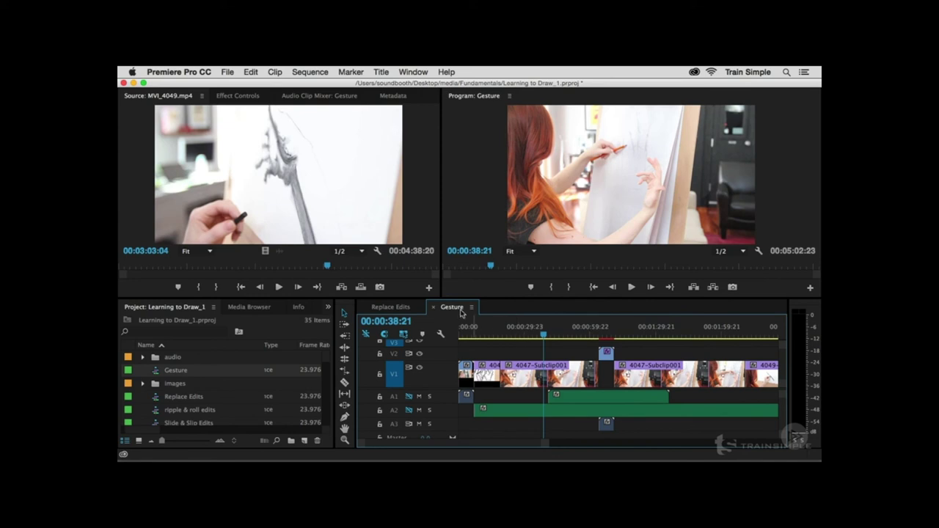
Create a new DV-NTSC Standard 48kHz sequence named 'Top and Tail'.
{"action": "left_click", "coordinate": [227, 72]}
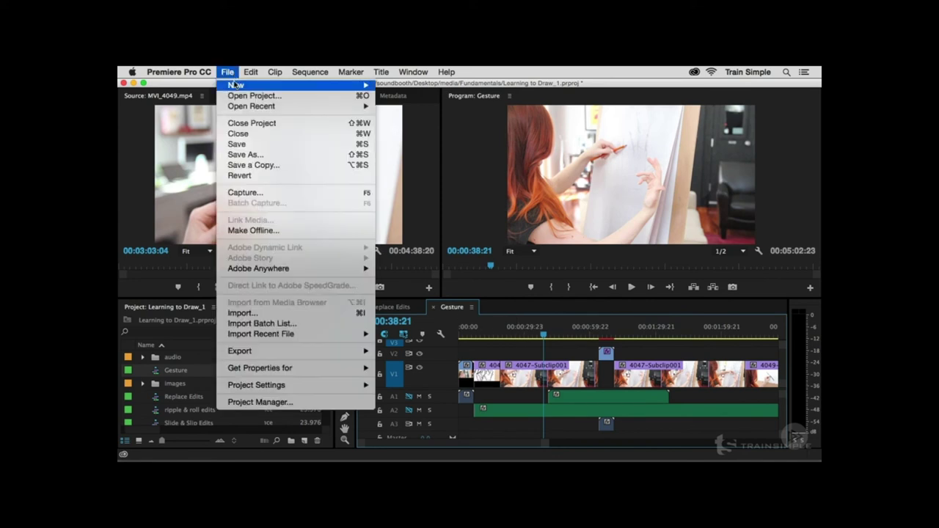
{"action": "mouse_move", "coordinate": [236, 86]}
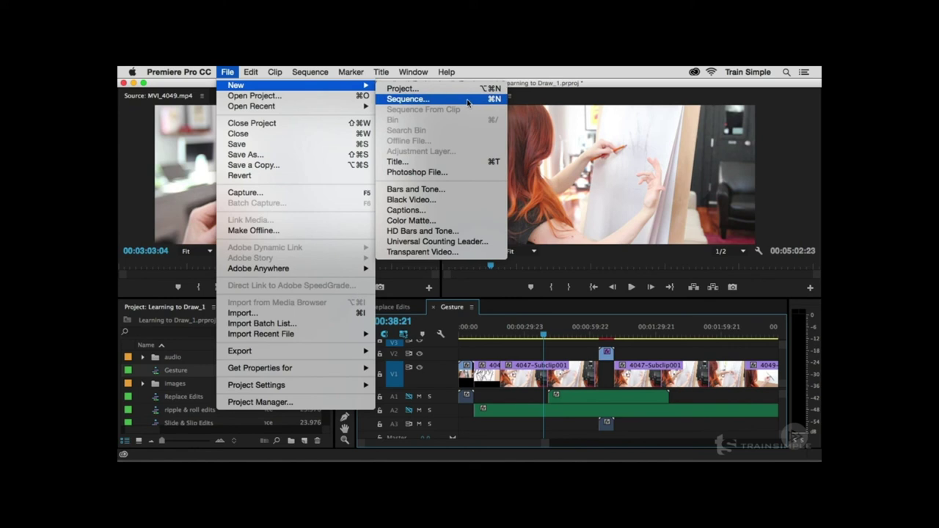
{"action": "left_click", "coordinate": [467, 99]}
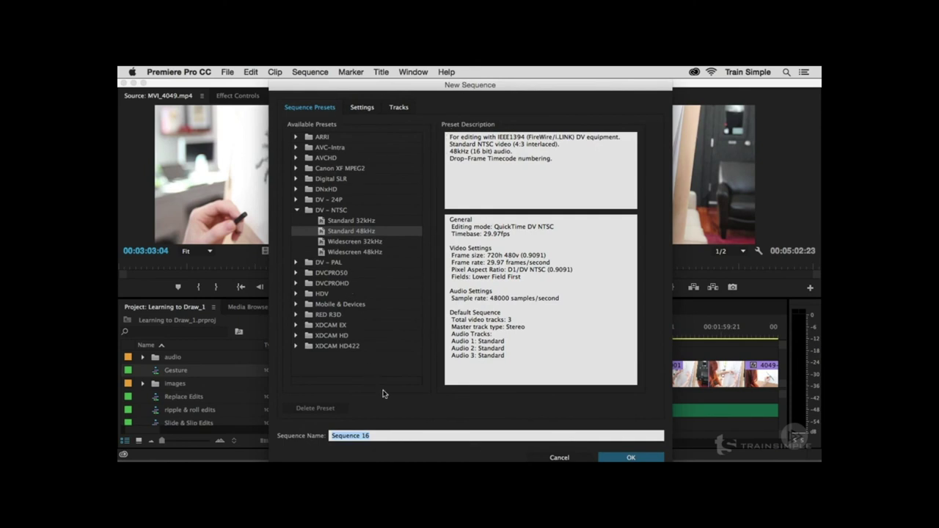
{"action": "type", "text": "Top and Tail"}
{"action": "left_click", "coordinate": [611, 456]}
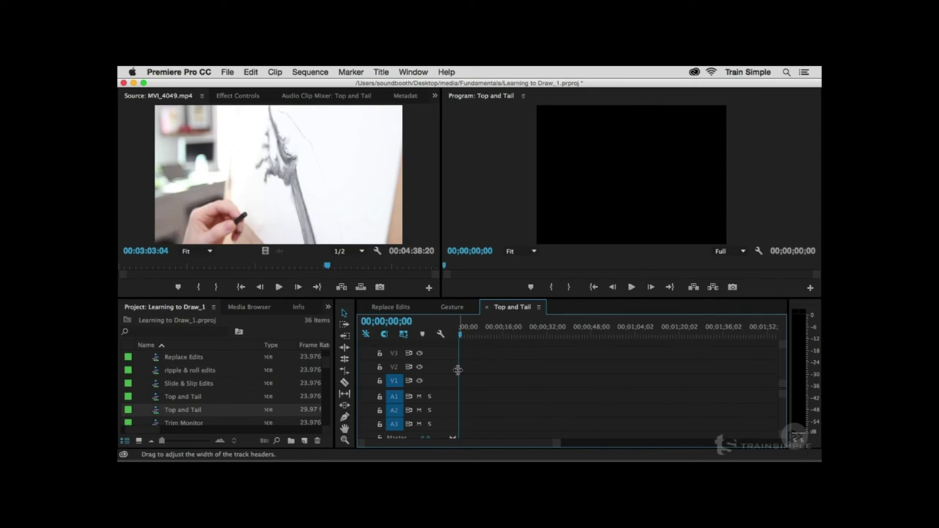
Select MVI_4027.mp4 through MVI_4035.mp4 in the Project panel and drag them onto V1.
{"action": "scroll", "coordinate": [329, 363], "scroll_direction": "up", "scroll_amount": 2}
{"action": "scroll", "coordinate": [328, 366], "scroll_direction": "down", "scroll_amount": 4}
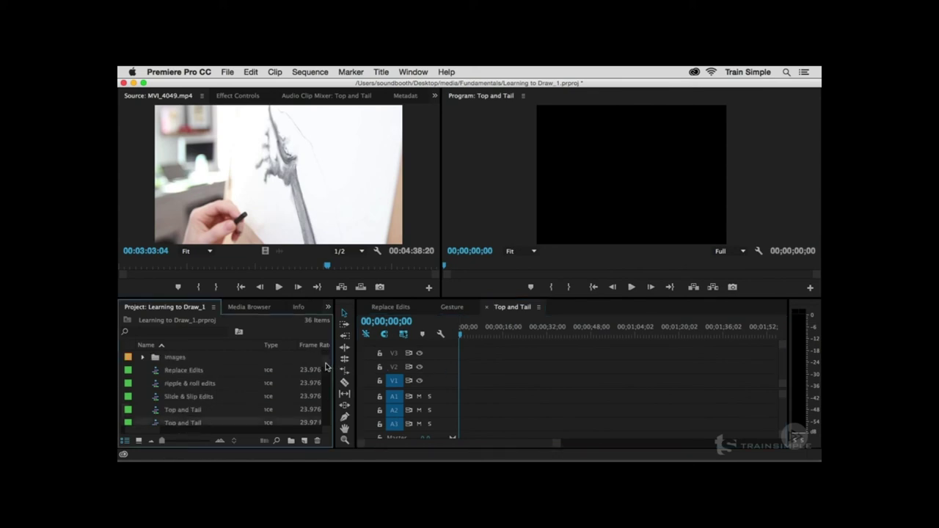
{"action": "scroll", "coordinate": [327, 373], "scroll_direction": "down", "scroll_amount": 8}
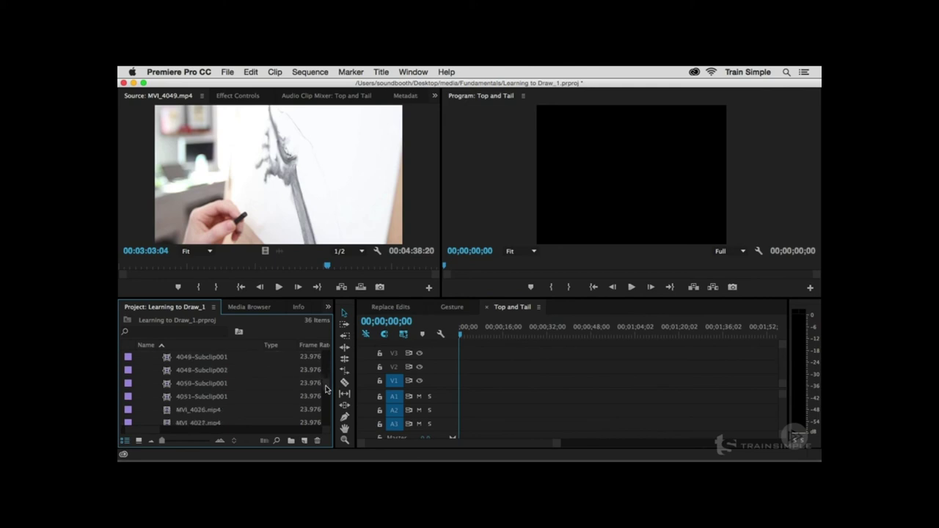
{"action": "scroll", "coordinate": [327, 393], "scroll_direction": "down", "scroll_amount": 2}
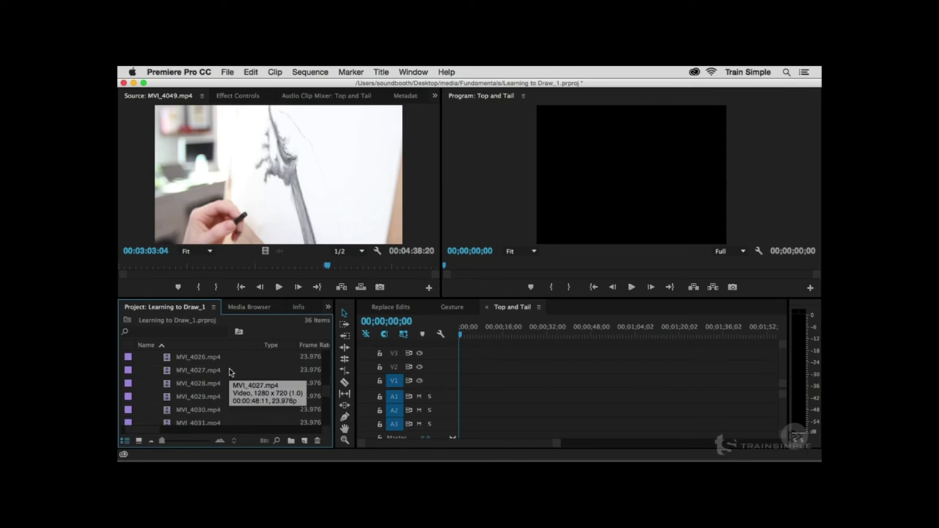
{"action": "left_click", "coordinate": [166, 359]}
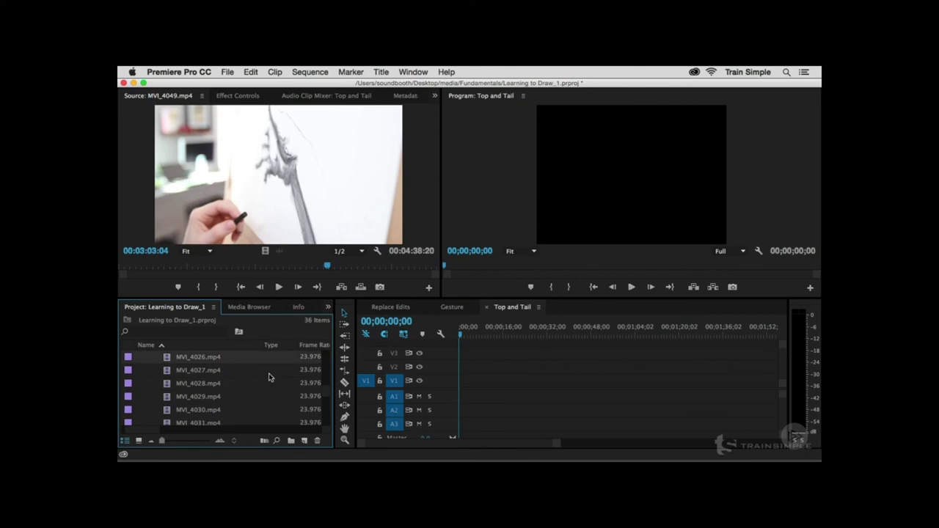
{"action": "left_click", "coordinate": [171, 371]}
{"action": "scroll", "coordinate": [323, 393], "scroll_direction": "down", "scroll_amount": 3}
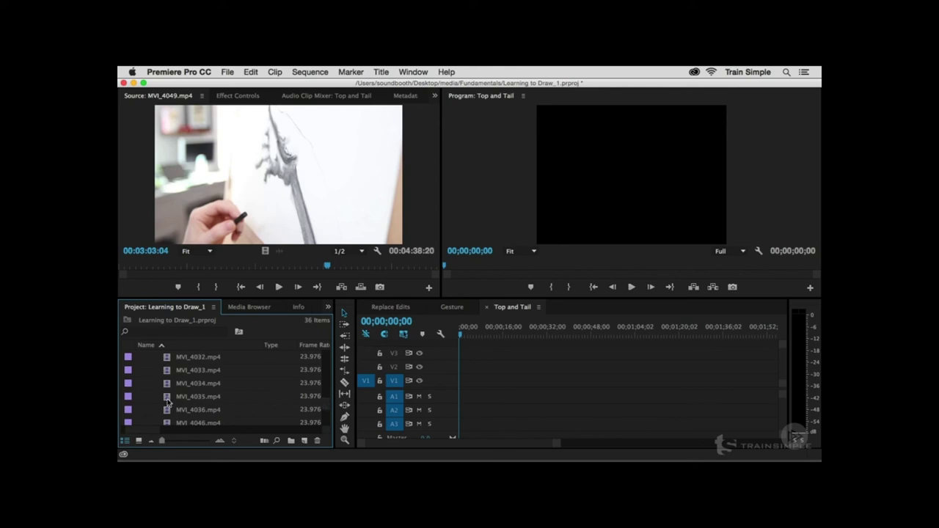
{"action": "left_click", "coordinate": [167, 400], "text": "shift"}
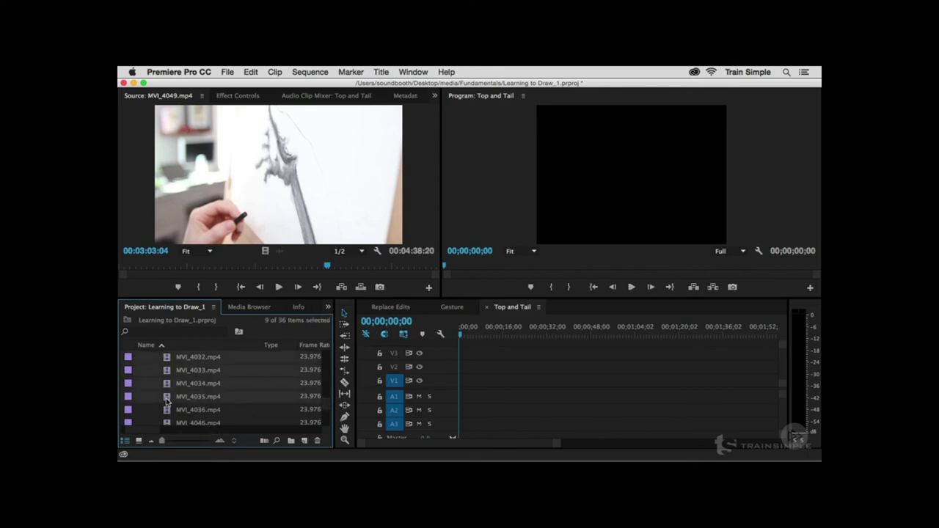
{"action": "left_click_drag", "start_coordinate": [167, 400], "coordinate": [459, 387]}
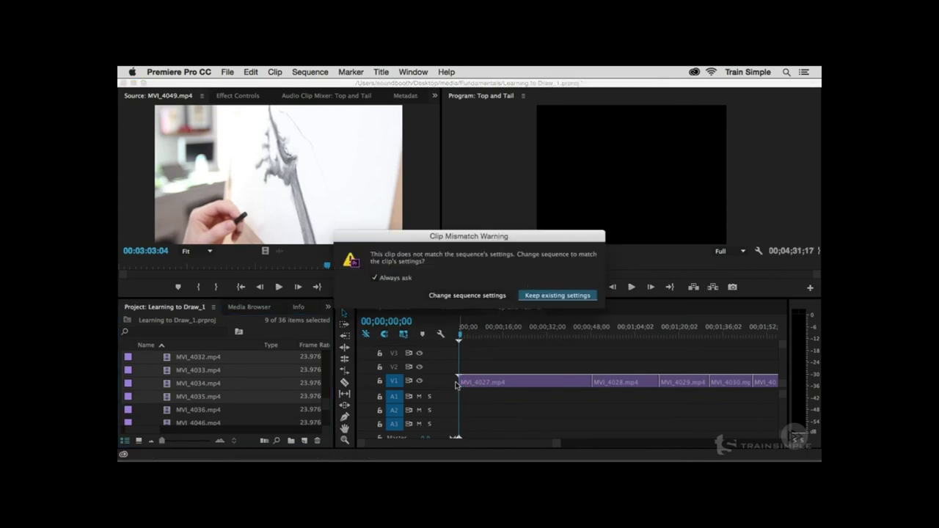
Match the sequence to the clip settings, then place Teller of the Tales.mp3 on track A1.
{"action": "left_click", "coordinate": [438, 297]}
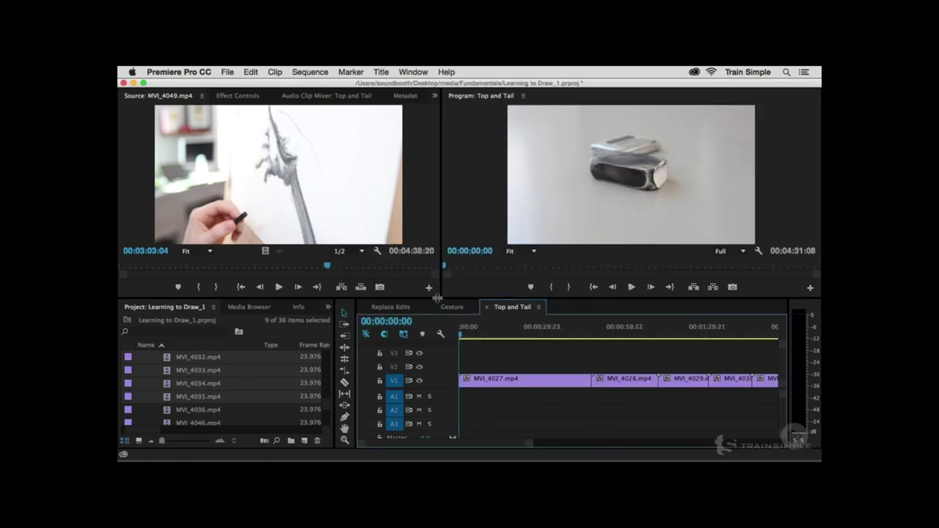
{"action": "left_click_drag", "start_coordinate": [461, 335], "coordinate": [445, 361]}
{"action": "scroll", "coordinate": [329, 400], "scroll_direction": "up", "scroll_amount": 2}
{"action": "scroll", "coordinate": [328, 399], "scroll_direction": "up", "scroll_amount": 8}
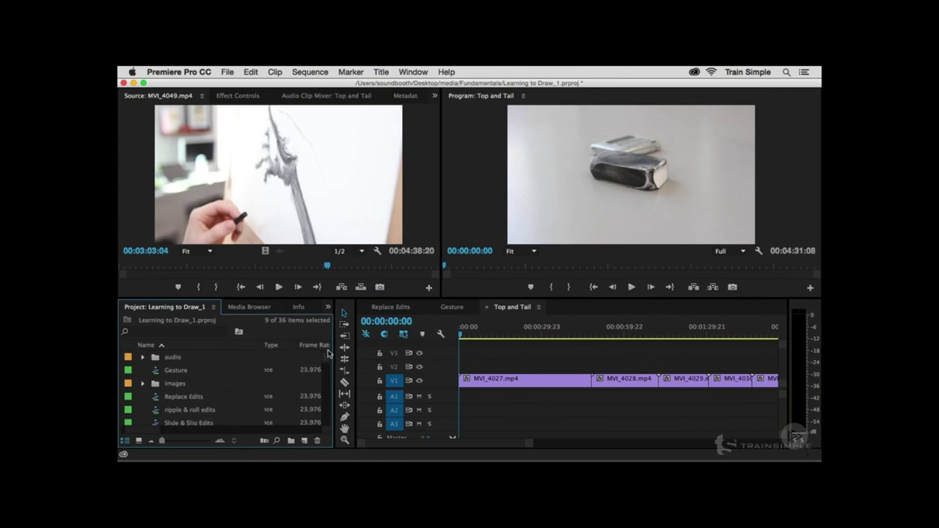
{"action": "left_click", "coordinate": [144, 357]}
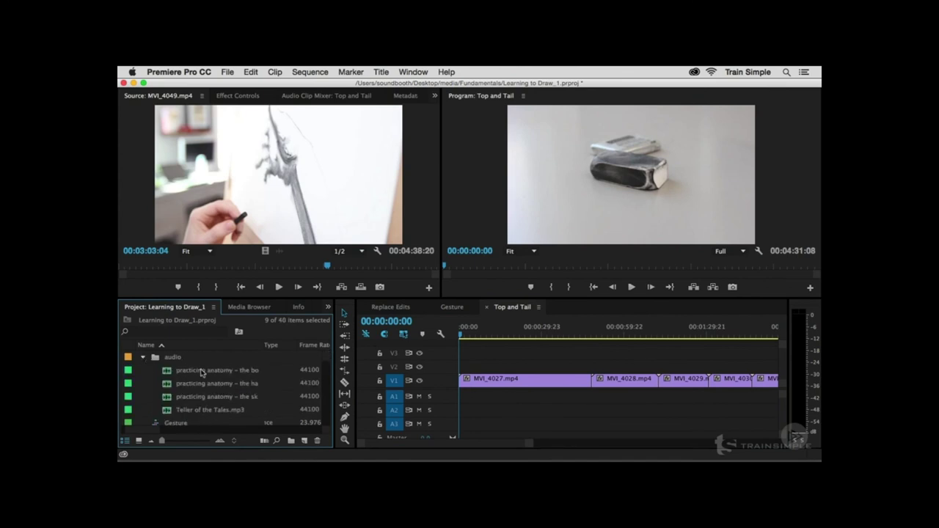
{"action": "left_click", "coordinate": [167, 413]}
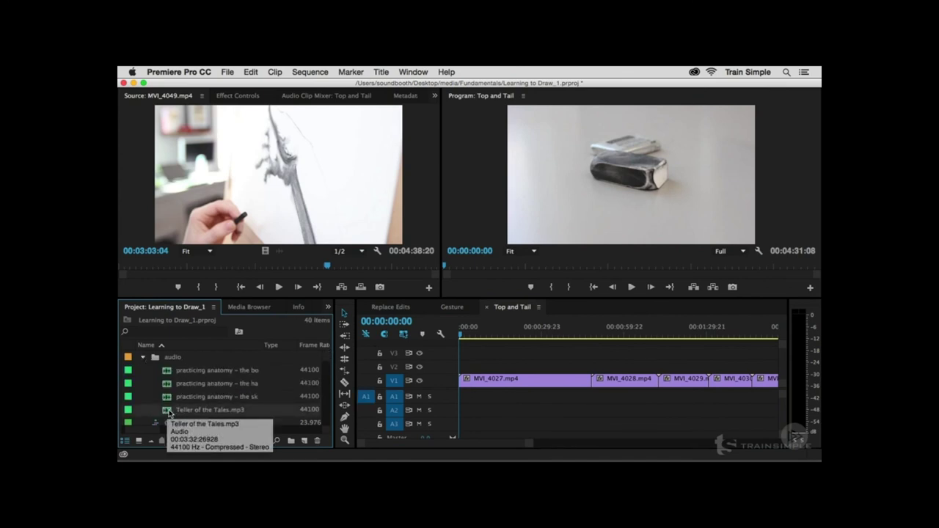
{"action": "left_click_drag", "start_coordinate": [166, 415], "coordinate": [453, 397]}
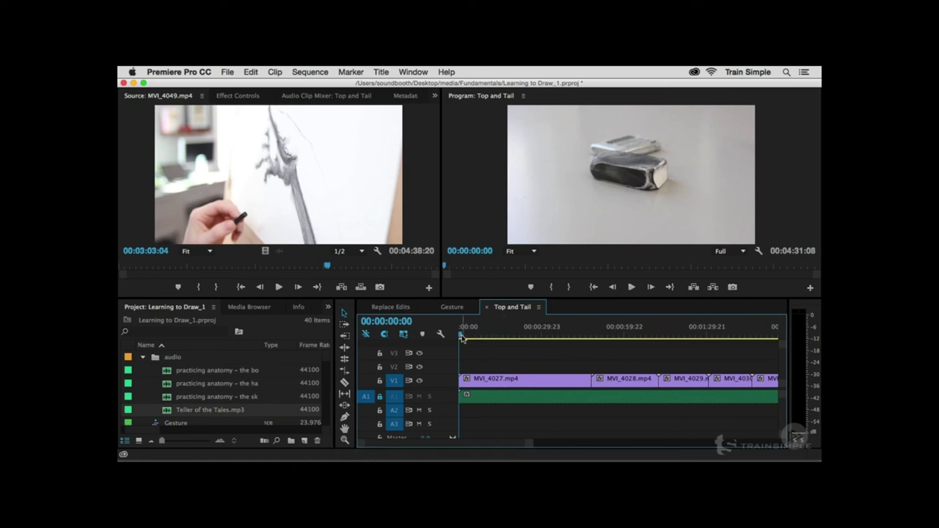
Ripple trim the start and end of MVI_4027 at the scrubbed frames.
{"action": "left_click_drag", "start_coordinate": [462, 336], "coordinate": [488, 339]}
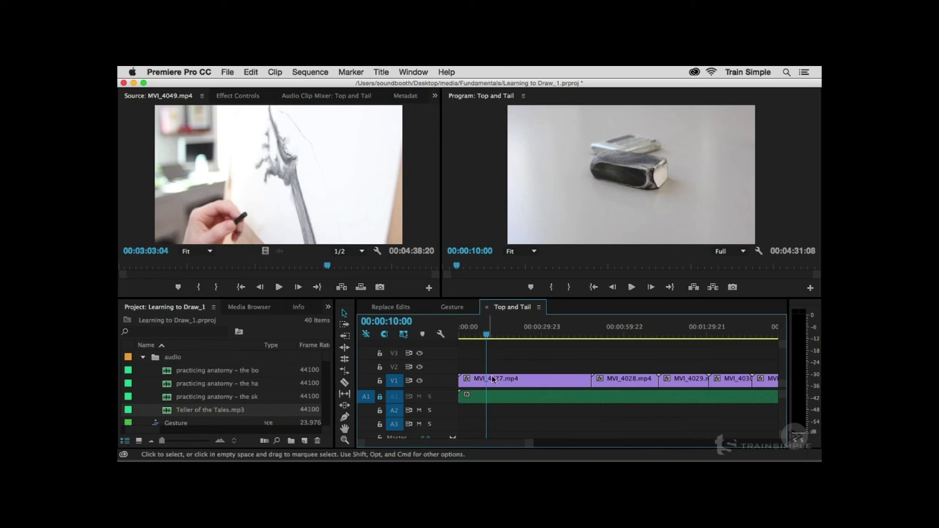
{"action": "key", "text": "q"}
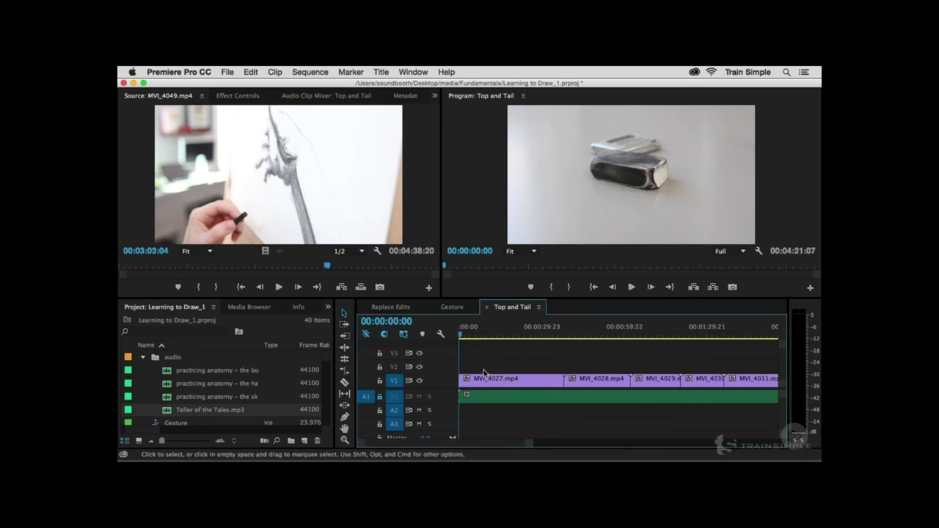
{"action": "left_click_drag", "start_coordinate": [463, 337], "coordinate": [538, 337]}
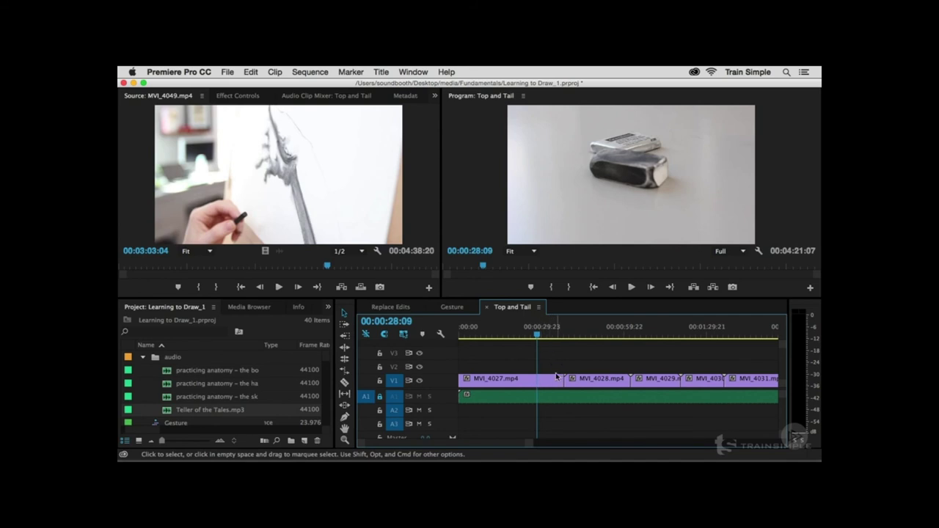
{"action": "key", "text": "w"}
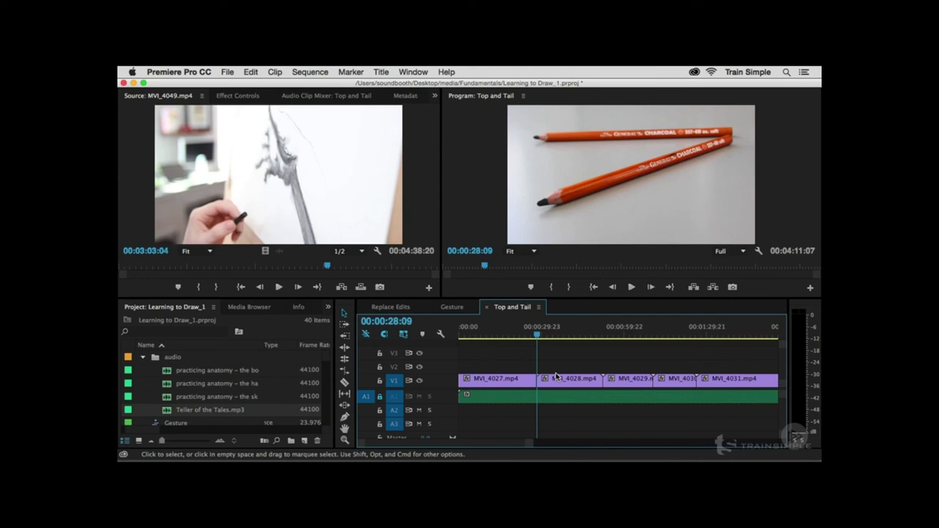
During playback, ripple trim MVI_4028 and MVI_4029, undoing one extra trim.
{"action": "key", "text": "space"}
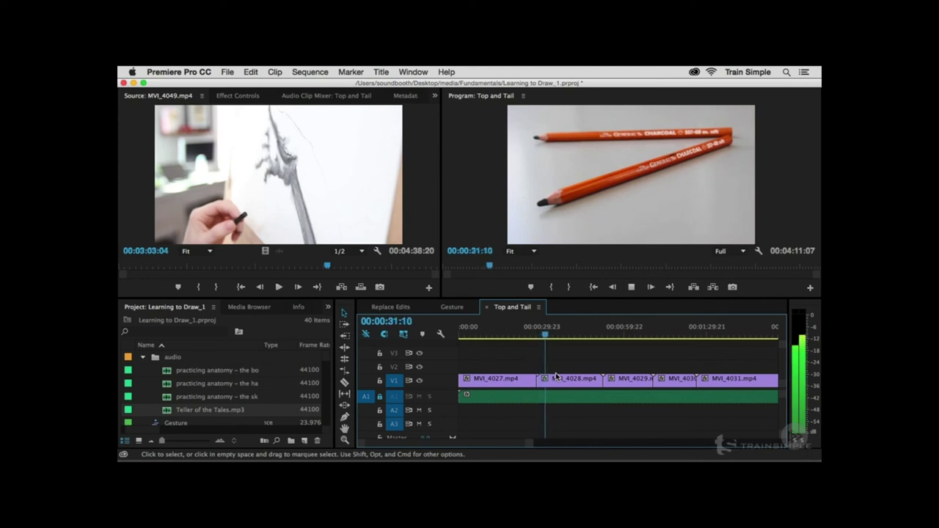
{"action": "key", "text": "q"}
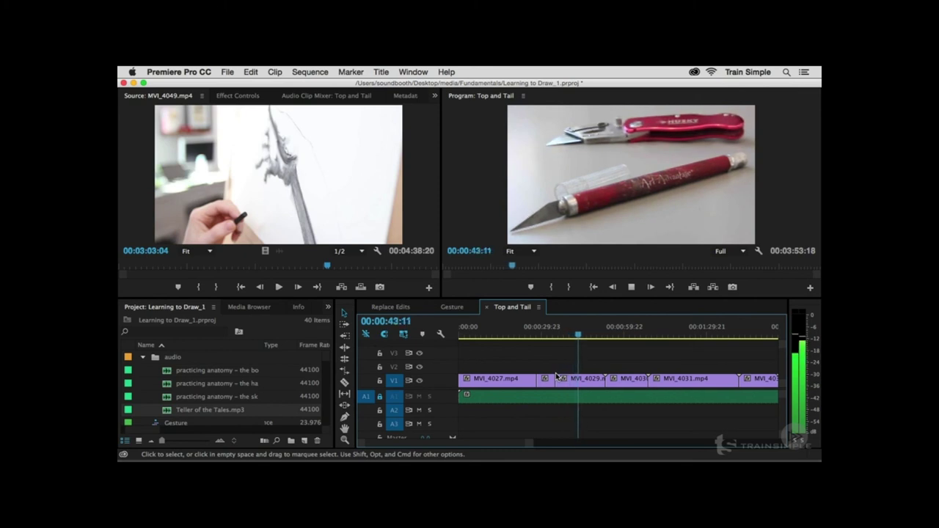
{"action": "key", "text": "w"}
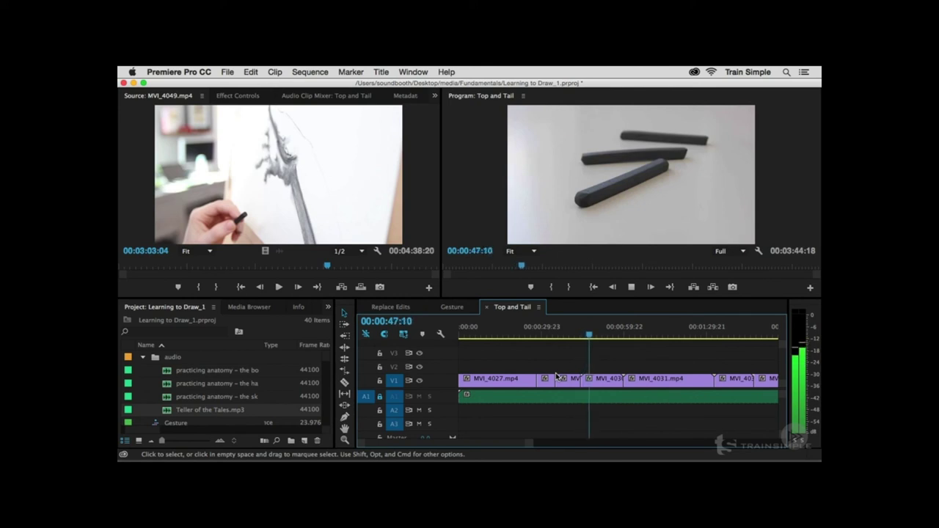
{"action": "key", "text": "space"}
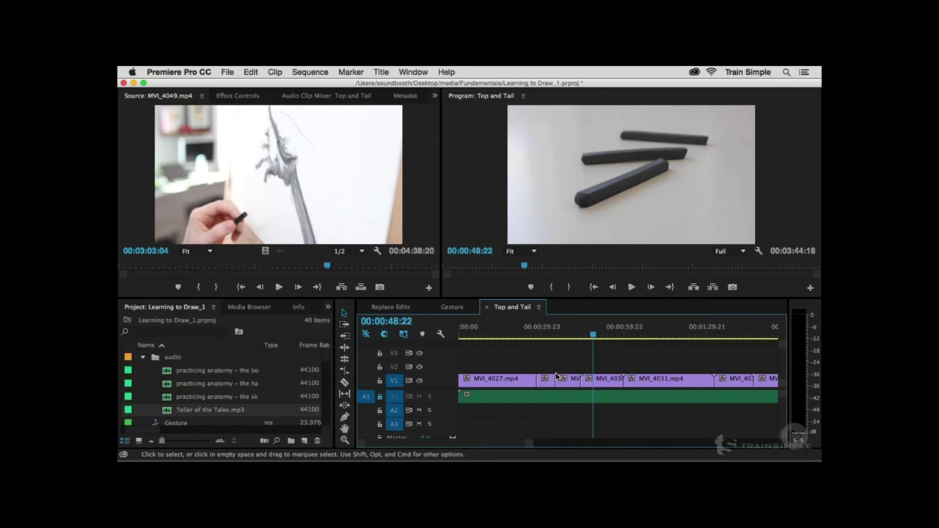
{"action": "key", "text": "q"}
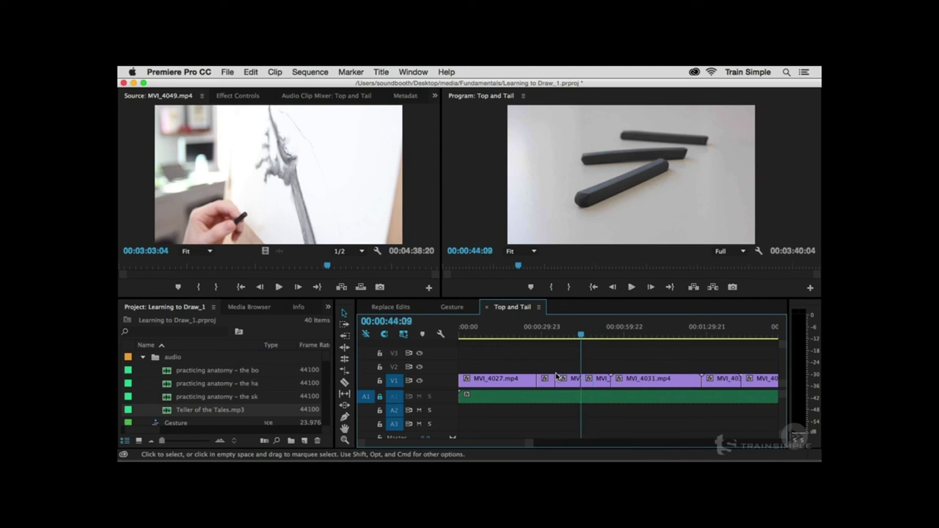
{"action": "key", "text": "super+z"}
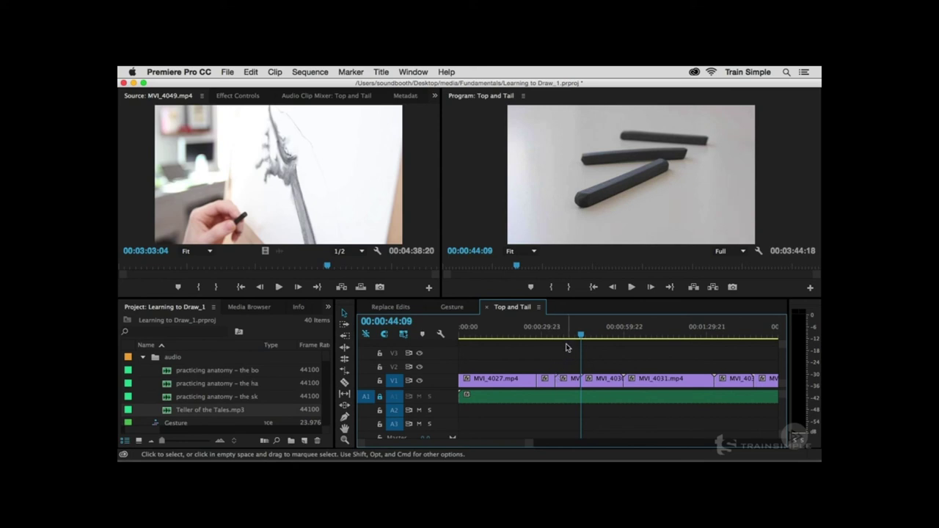
Lift a short piece at about 48 seconds, leaving a gap, and maximize the Timeline.
{"action": "left_click_drag", "start_coordinate": [581, 336], "coordinate": [594, 337]}
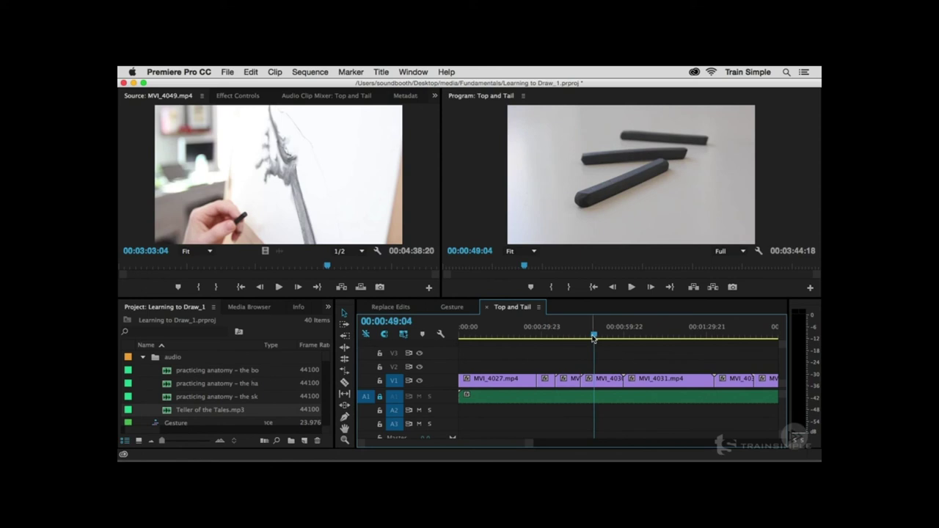
{"action": "key", "text": "alt+q"}
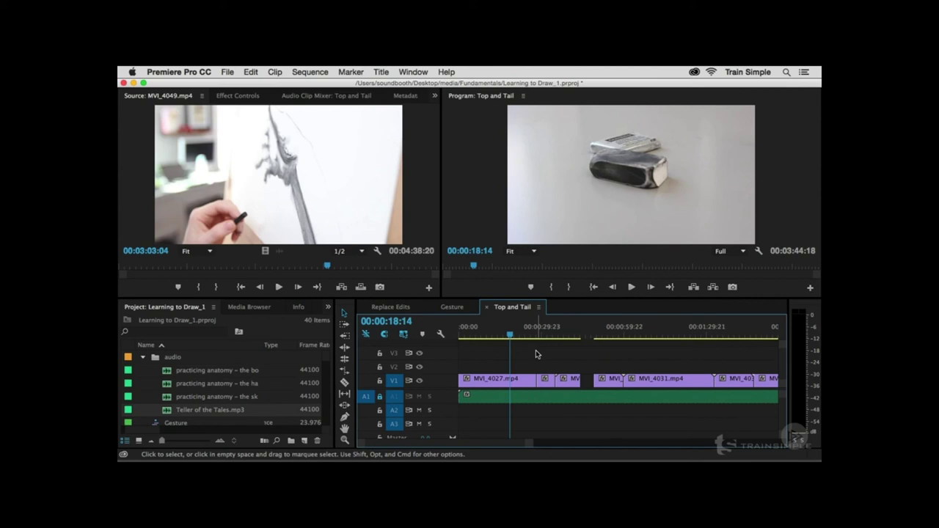
{"action": "key", "text": "grave"}
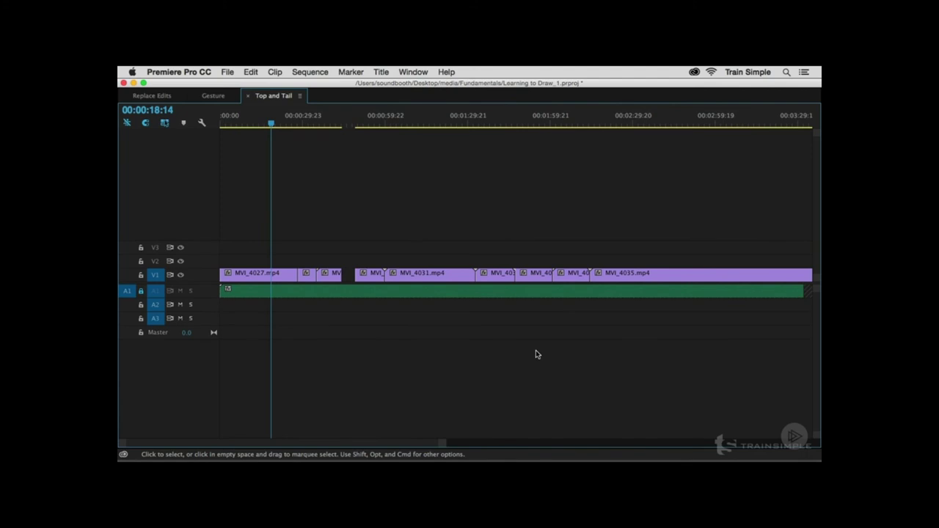
Zoom the Top and Tail timeline in and out with = and -, ending zoomed out.
{"action": "key", "text": "equal"}
{"action": "key", "text": "equal"}
{"action": "key", "text": "equal"}
{"action": "key", "text": "equal"}
{"action": "key", "text": "equal"}
{"action": "key", "text": "equal"}
{"action": "key", "text": "minus"}
{"action": "key", "text": "minus"}
{"action": "key", "text": "minus"}
{"action": "key", "text": "minus"}
{"action": "key", "text": "minus"}
{"action": "key", "text": "minus"}
{"action": "key", "text": "minus"}
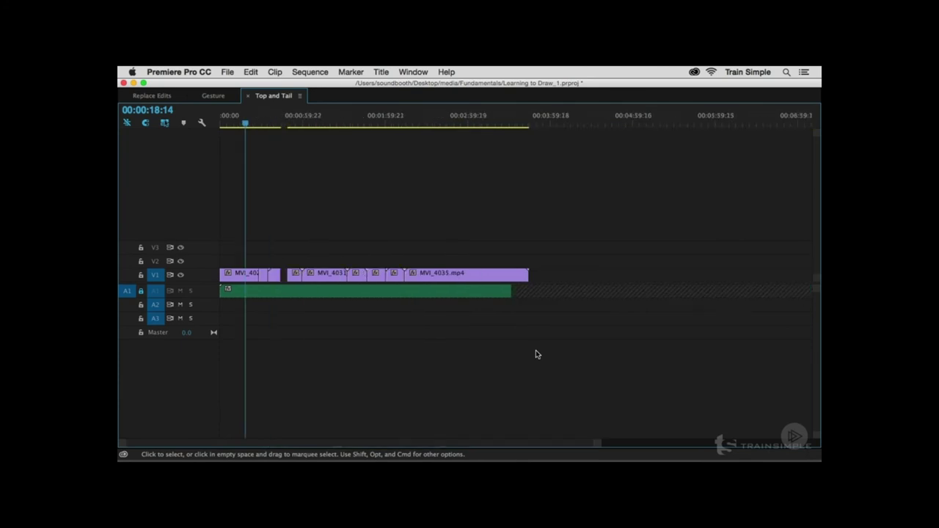
{"action": "key", "text": "equal"}
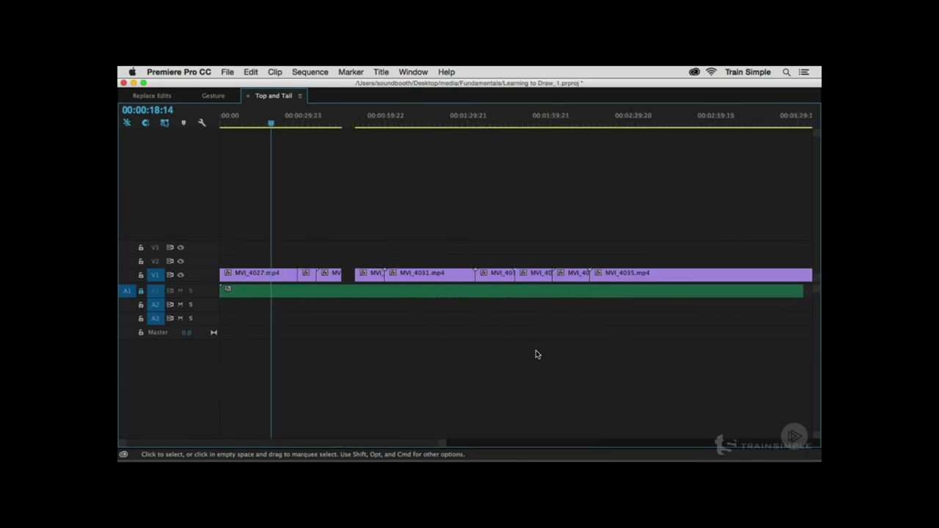
{"action": "key", "text": "equal"}
{"action": "key", "text": "equal"}
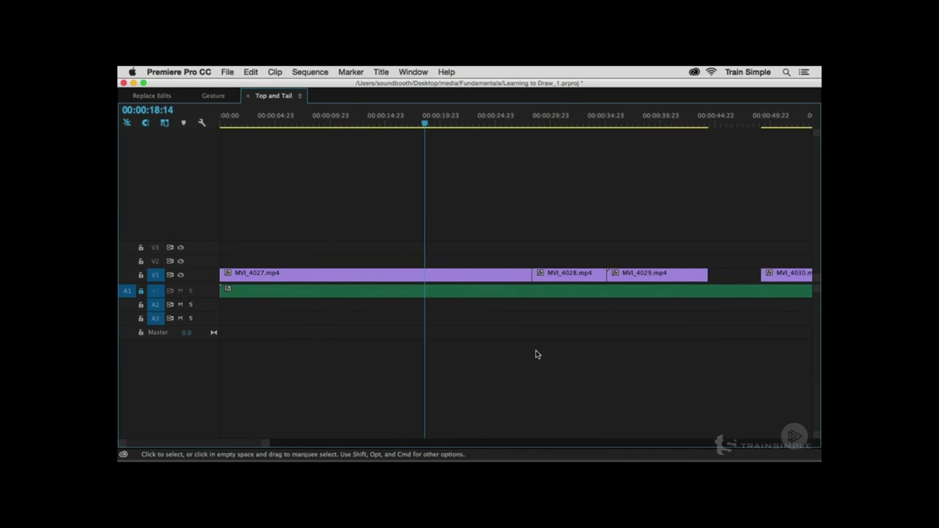
{"action": "key", "text": "minus"}
{"action": "key", "text": "minus"}
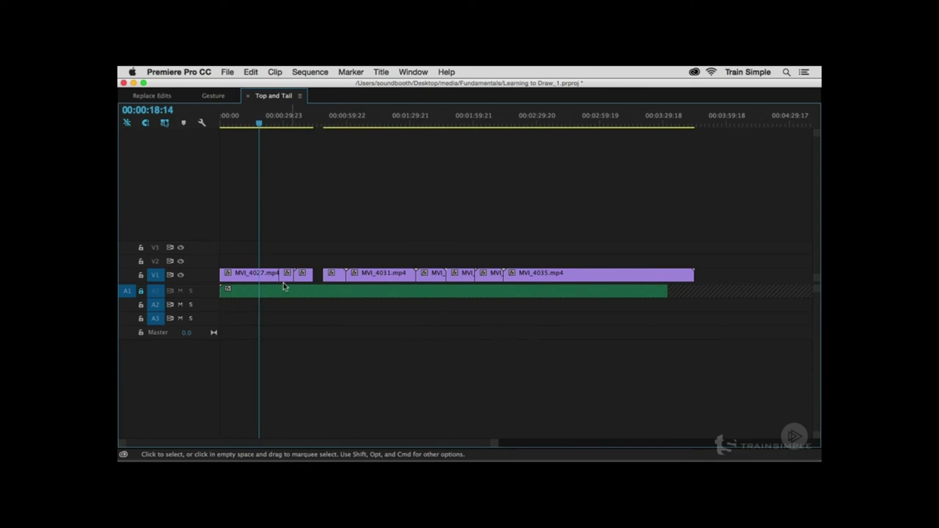
{"action": "left_click_drag", "start_coordinate": [209, 272], "coordinate": [209, 259]}
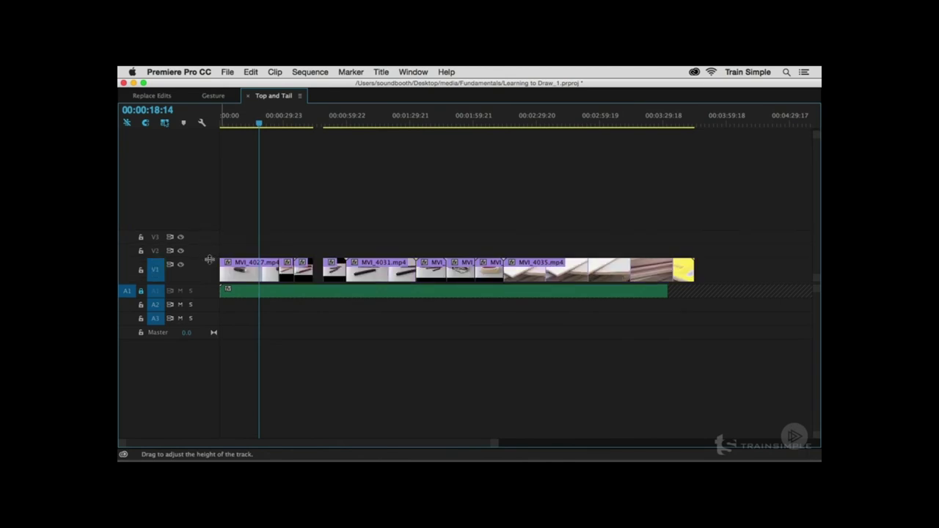
{"action": "left_click_drag", "start_coordinate": [209, 259], "coordinate": [215, 232]}
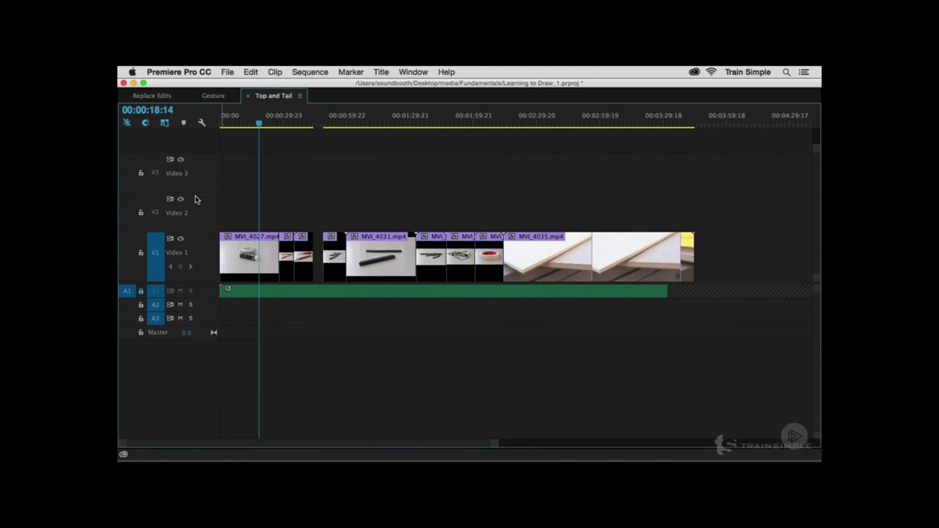
{"action": "left_click", "coordinate": [202, 123]}
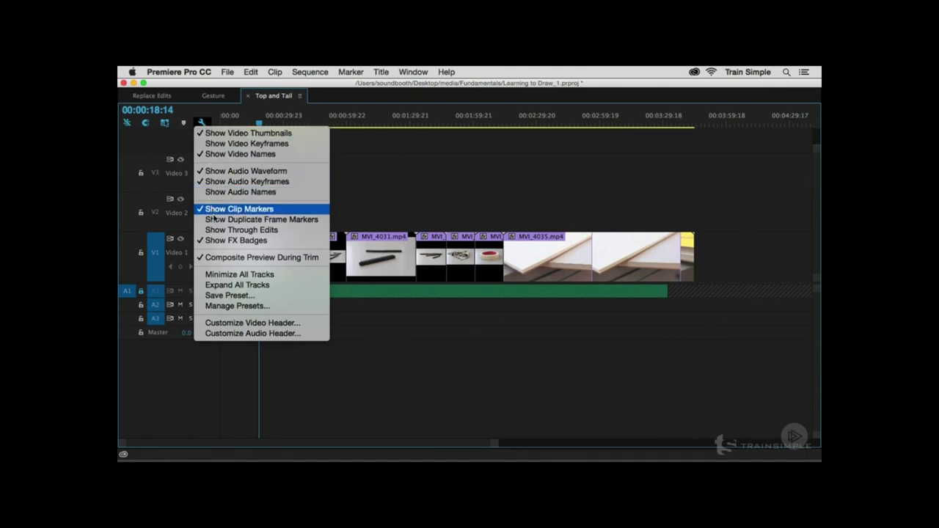
{"action": "left_click", "coordinate": [234, 285]}
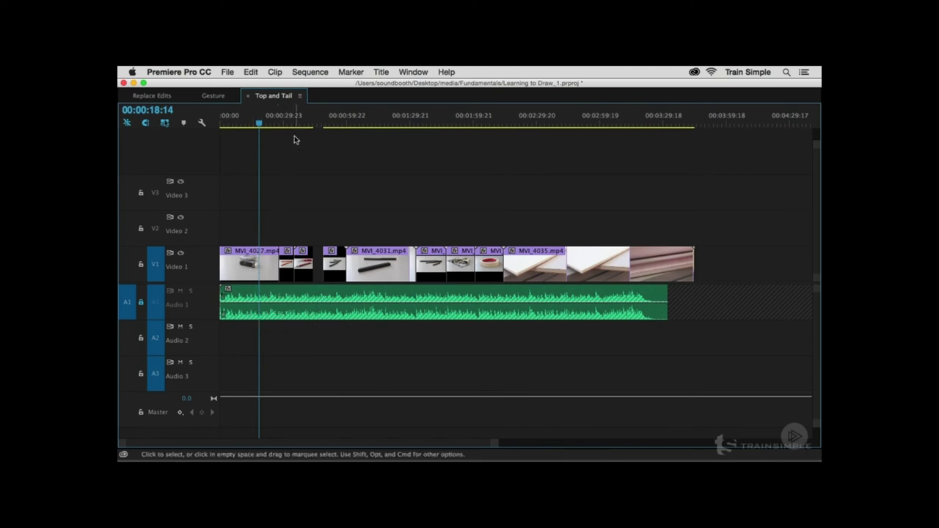
{"action": "left_click", "coordinate": [300, 96]}
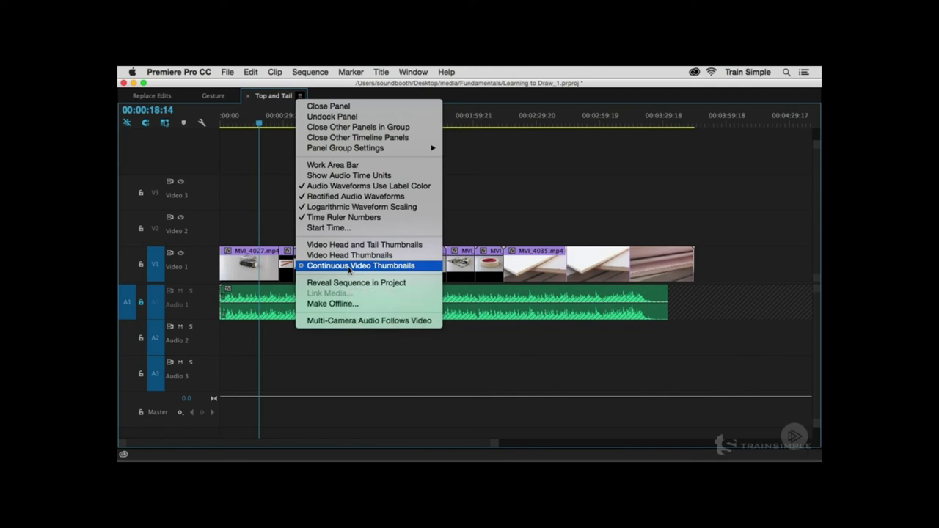
{"action": "left_click", "coordinate": [275, 234]}
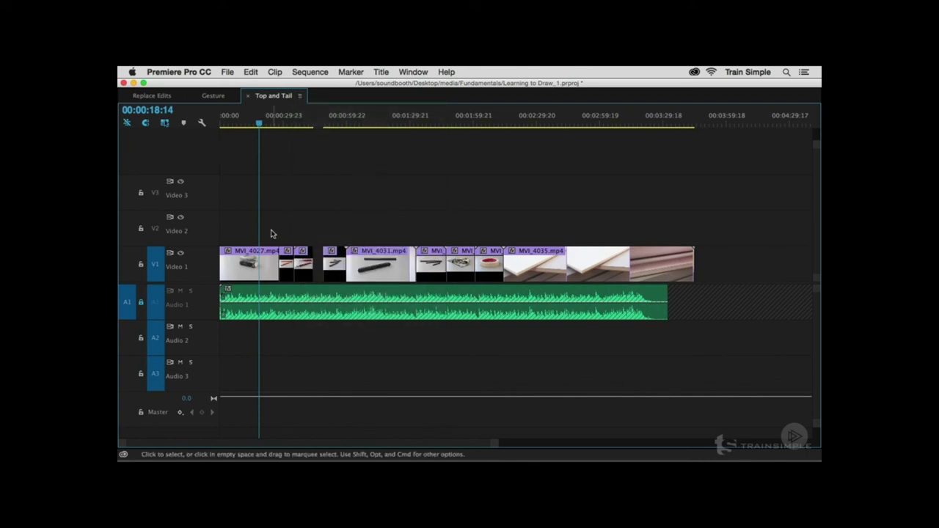
{"action": "left_click", "coordinate": [202, 123]}
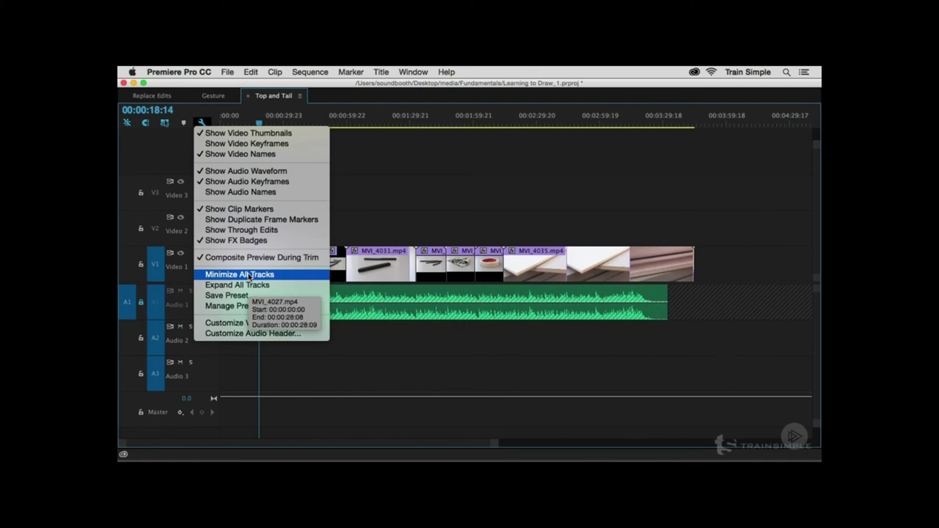
{"action": "left_click", "coordinate": [250, 275]}
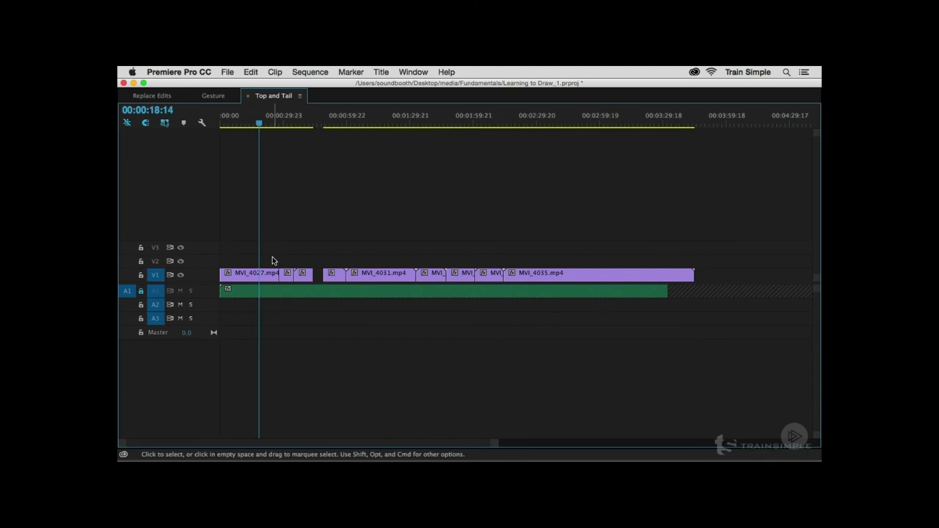
Step through the edit points, settling back at 49 seconds.
{"action": "key", "text": "Down"}
{"action": "key", "text": "Down"}
{"action": "key", "text": "Down"}
{"action": "key", "text": "Down"}
{"action": "key", "text": "Down"}
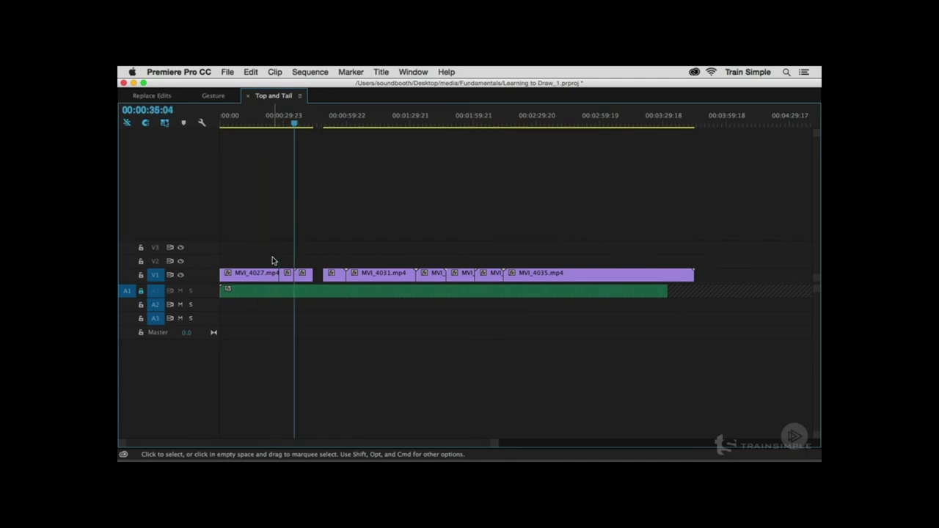
{"action": "key", "text": "Down"}
{"action": "key", "text": "Down"}
{"action": "key", "text": "Down"}
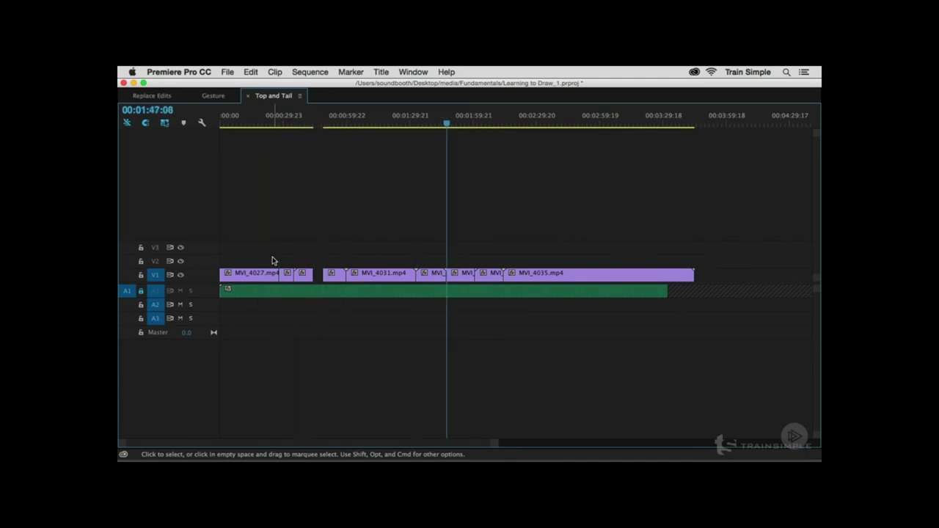
{"action": "key", "text": "Down"}
{"action": "key", "text": "Up"}
{"action": "key", "text": "Up"}
{"action": "key", "text": "Up"}
{"action": "key", "text": "Up"}
{"action": "key", "text": "Up"}
{"action": "key", "text": "Up"}
{"action": "key", "text": "Up"}
{"action": "key", "text": "Up"}
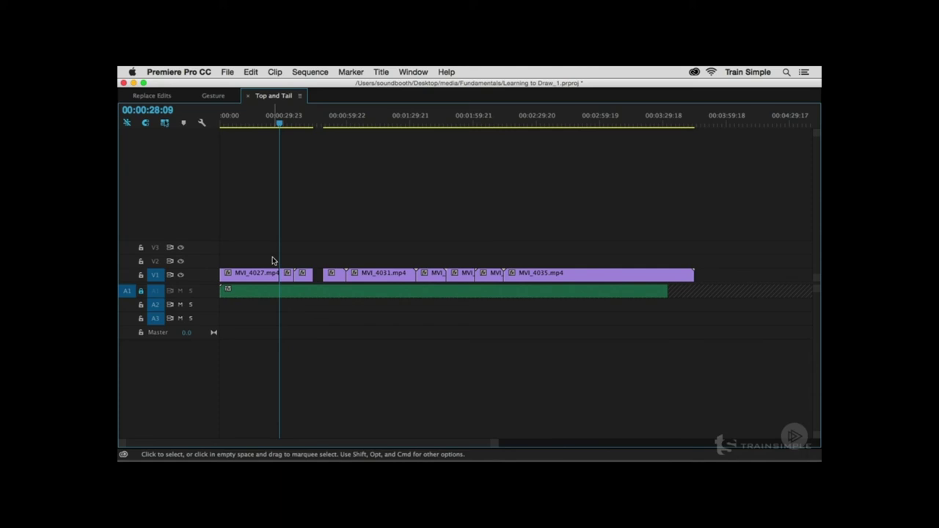
Jump the playhead to the sequence start, then its end, and restore the full workspace.
{"action": "key", "text": "Home"}
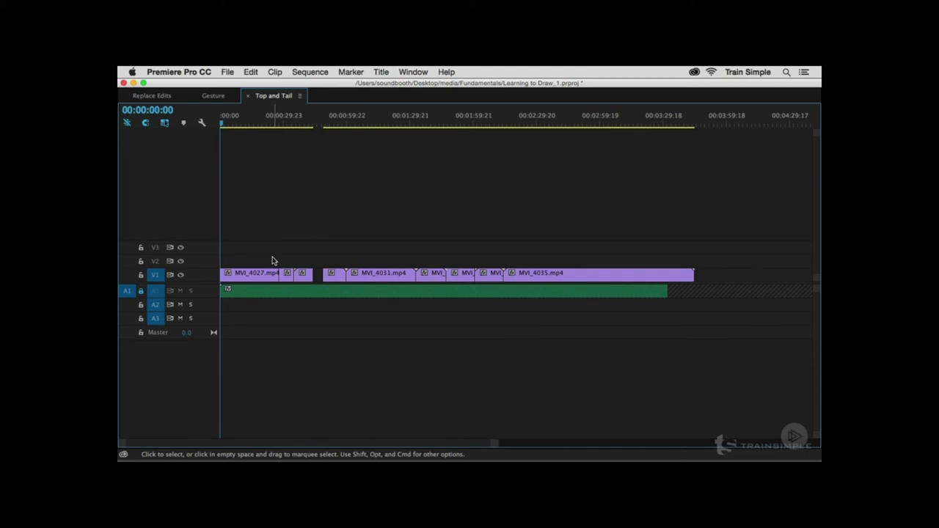
{"action": "key", "text": "End"}
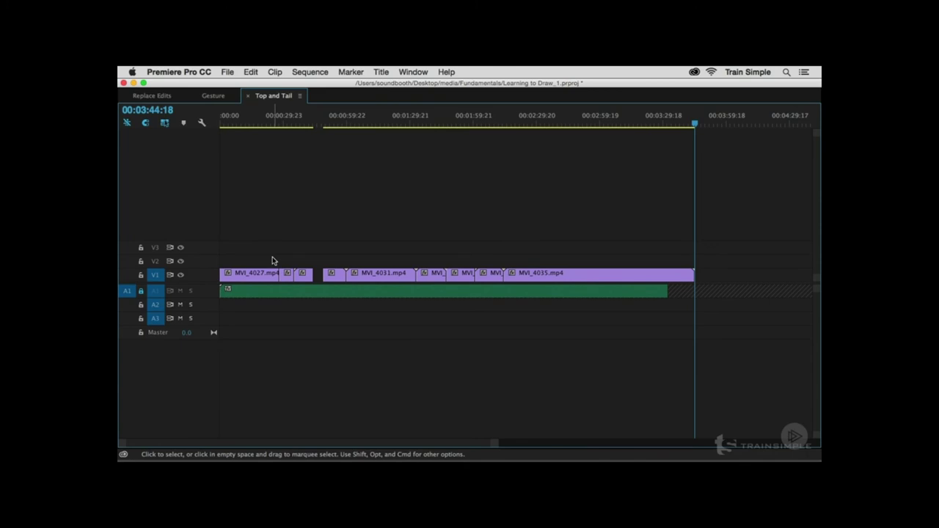
{"action": "key", "text": "grave"}
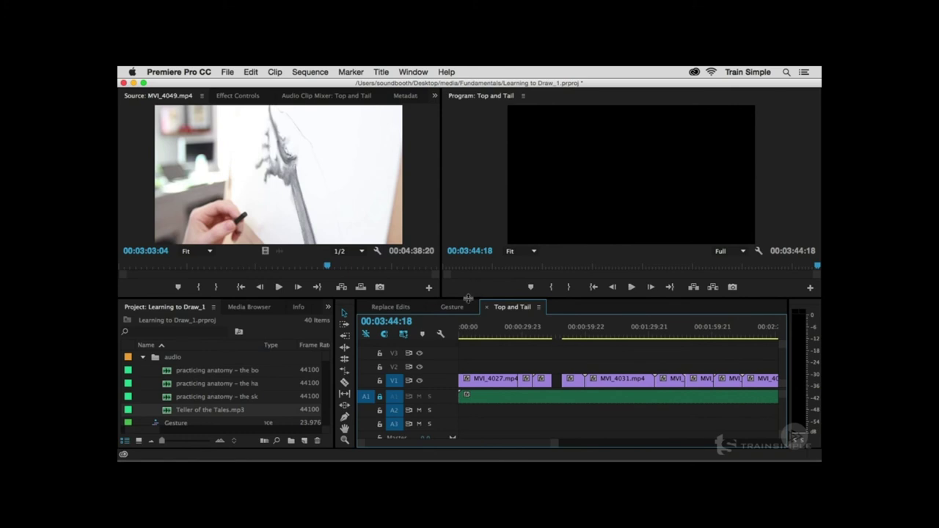
Make the timeline and project panels taller and browse down the project media list.
{"action": "left_click_drag", "start_coordinate": [468, 298], "coordinate": [469, 247]}
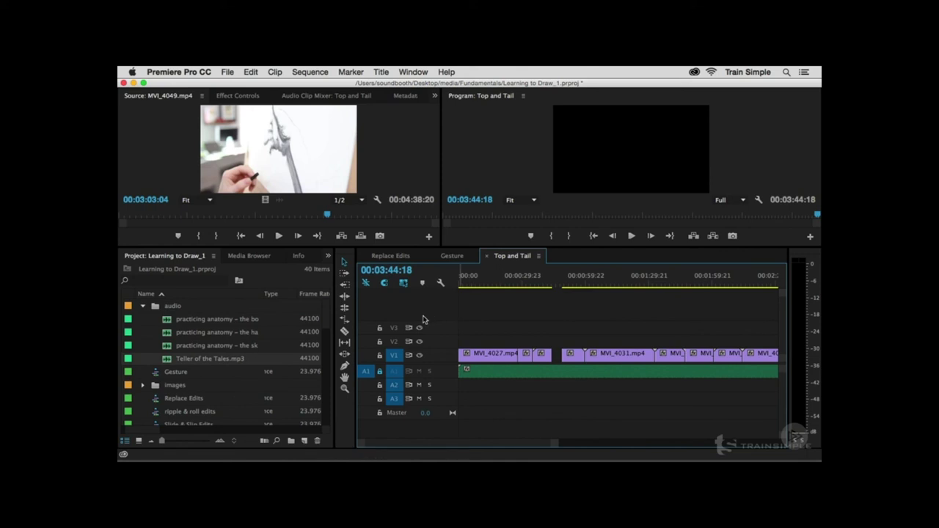
{"action": "left_click", "coordinate": [326, 318]}
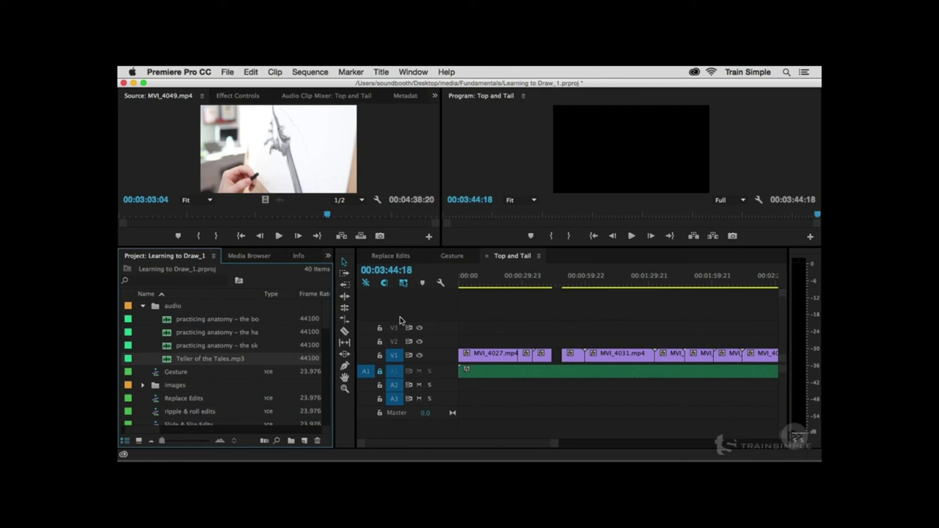
{"action": "scroll", "coordinate": [330, 317], "scroll_direction": "down", "scroll_amount": 5}
{"action": "scroll", "coordinate": [329, 339], "scroll_direction": "down", "scroll_amount": 3}
Try adding 4048-Subclip001 to the sequence, park the playhead at 00:00:30:18, then undo the drop.
{"action": "left_click_drag", "start_coordinate": [165, 363], "coordinate": [511, 312]}
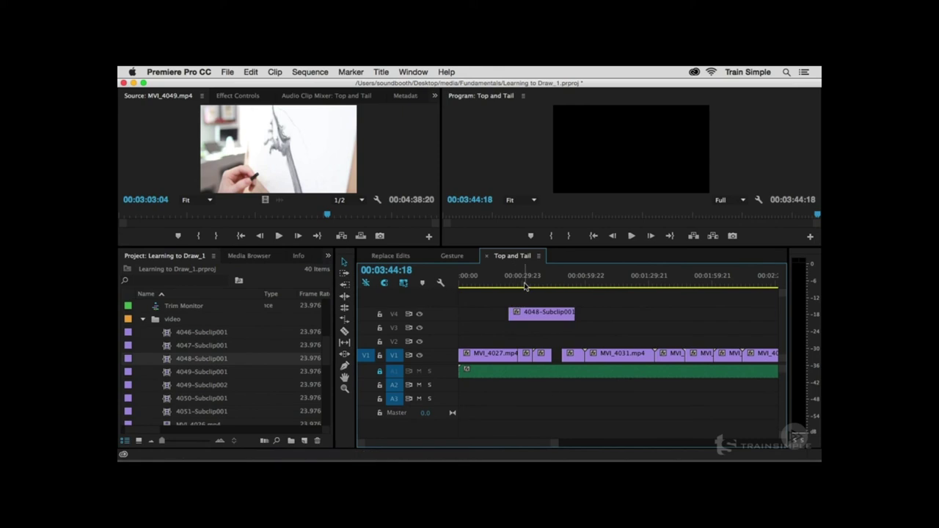
{"action": "left_click", "coordinate": [524, 285]}
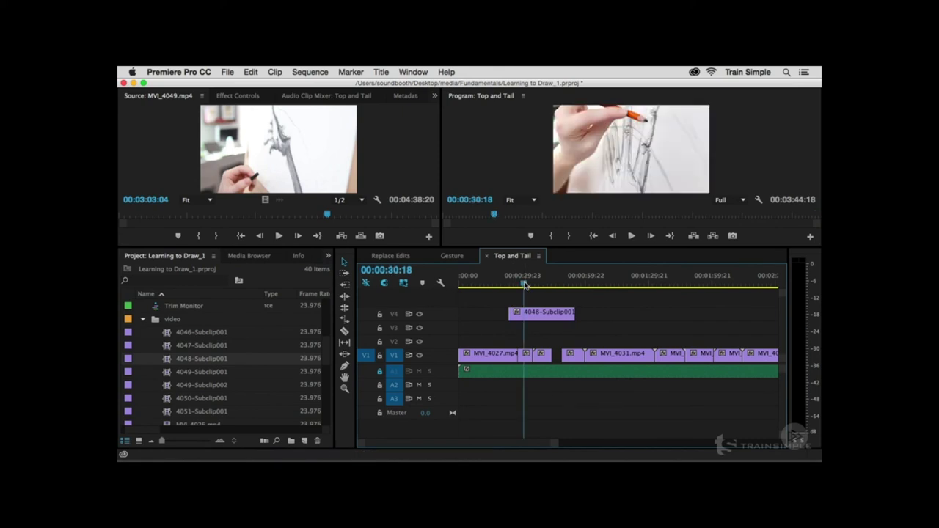
{"action": "key", "text": "super+z"}
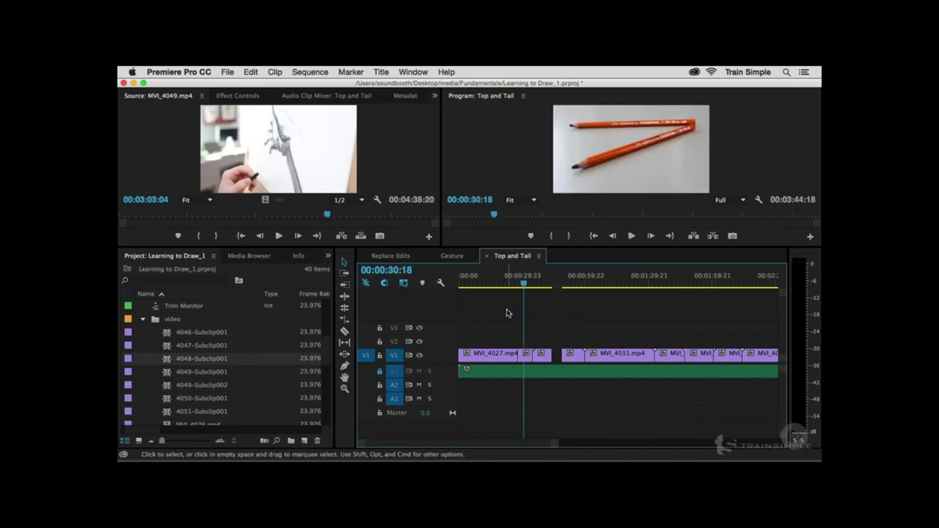
Try adding an anatomy audio item below the existing audio tracks.
{"action": "scroll", "coordinate": [217, 320], "scroll_direction": "up", "scroll_amount": 5}
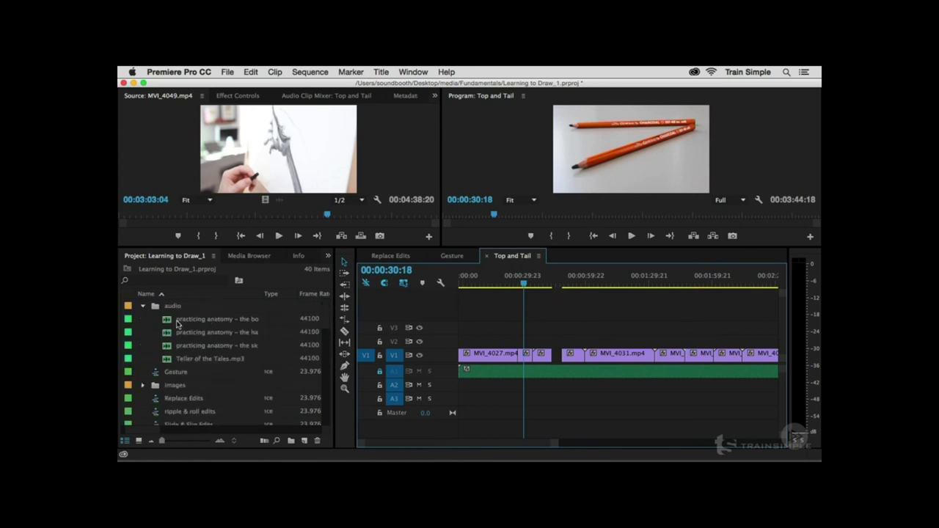
{"action": "left_click", "coordinate": [169, 331]}
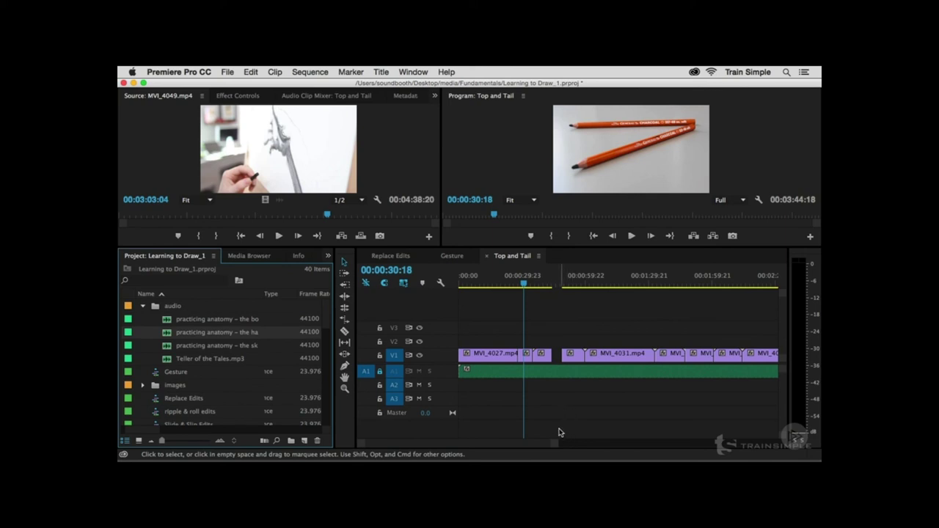
{"action": "left_click_drag", "start_coordinate": [166, 338], "coordinate": [544, 431]}
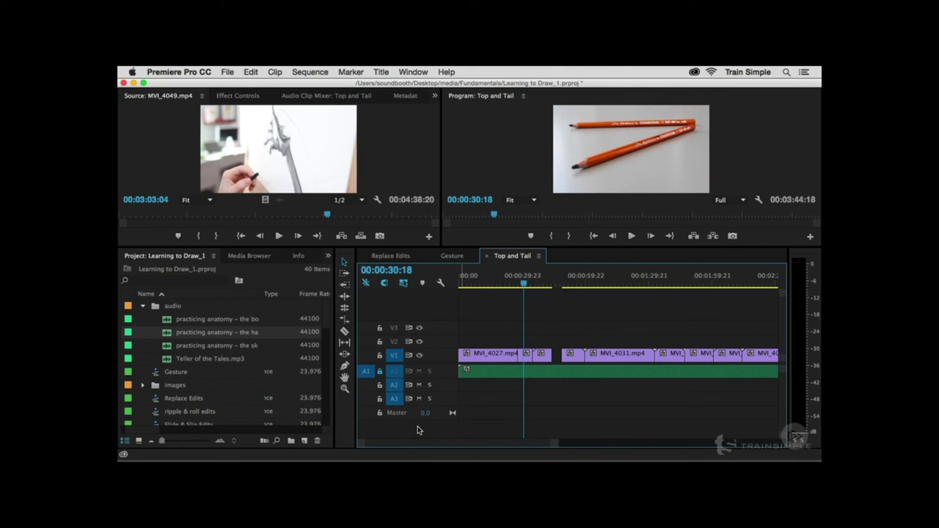
Lift the short clip onto a new V4 track, undo it, and bring up the video track options.
{"action": "left_click", "coordinate": [570, 357]}
{"action": "left_click_drag", "start_coordinate": [569, 359], "coordinate": [572, 317]}
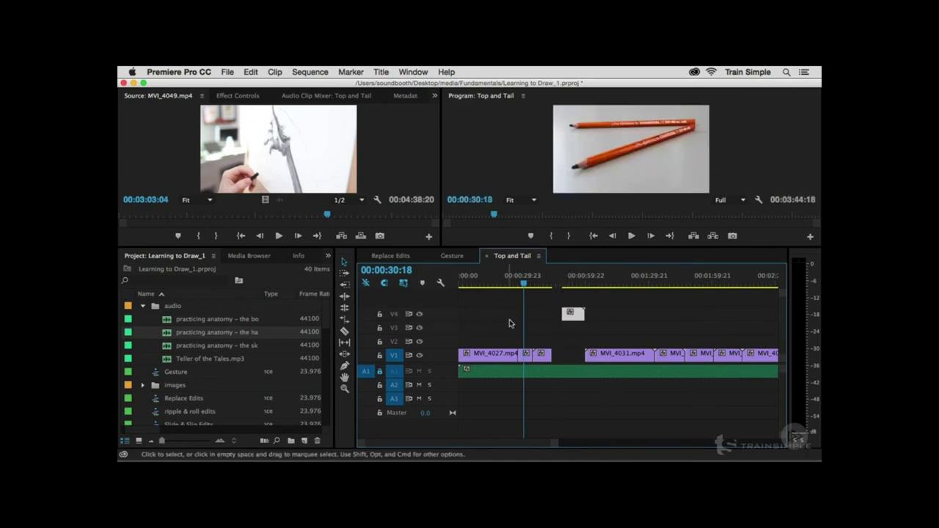
{"action": "key", "text": "super+z"}
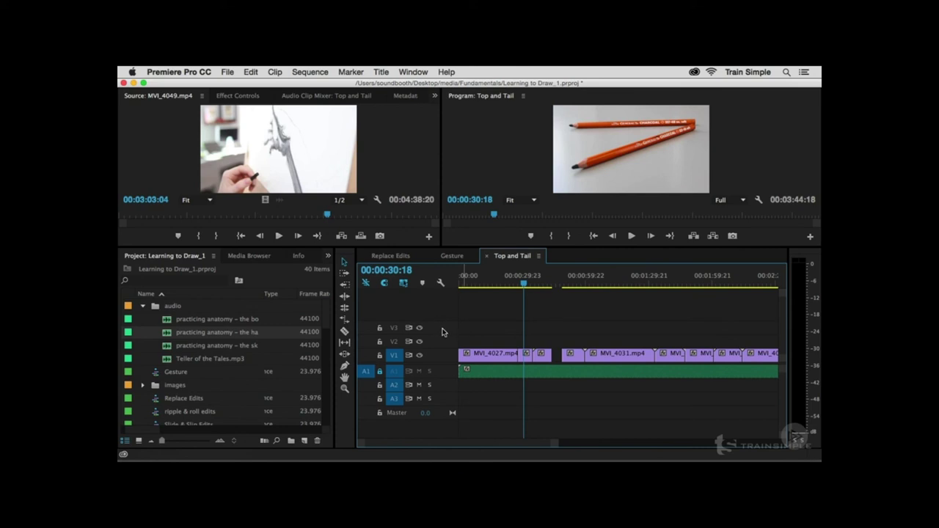
{"action": "right_click", "coordinate": [442, 332]}
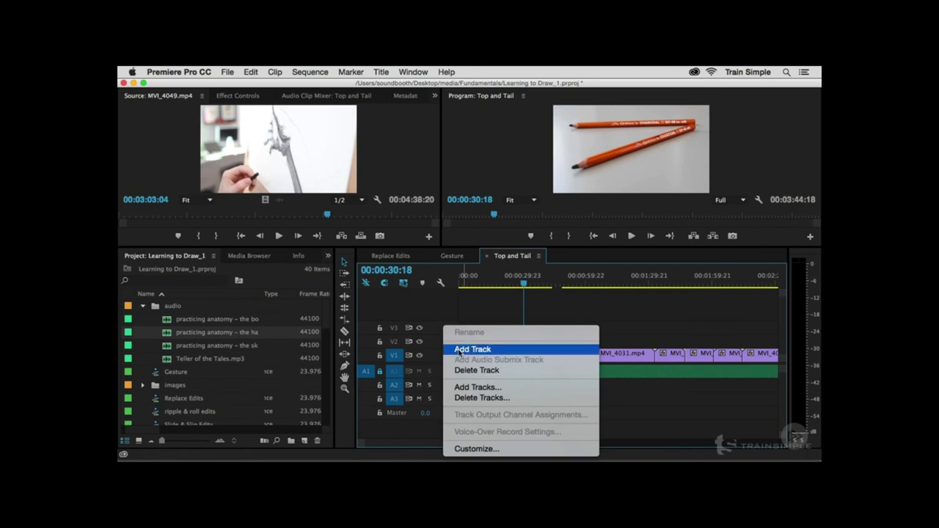
Add a V4 video track, then lift the short clip to V3 and MVI_4031.mp4 to V2.
{"action": "left_click", "coordinate": [458, 351]}
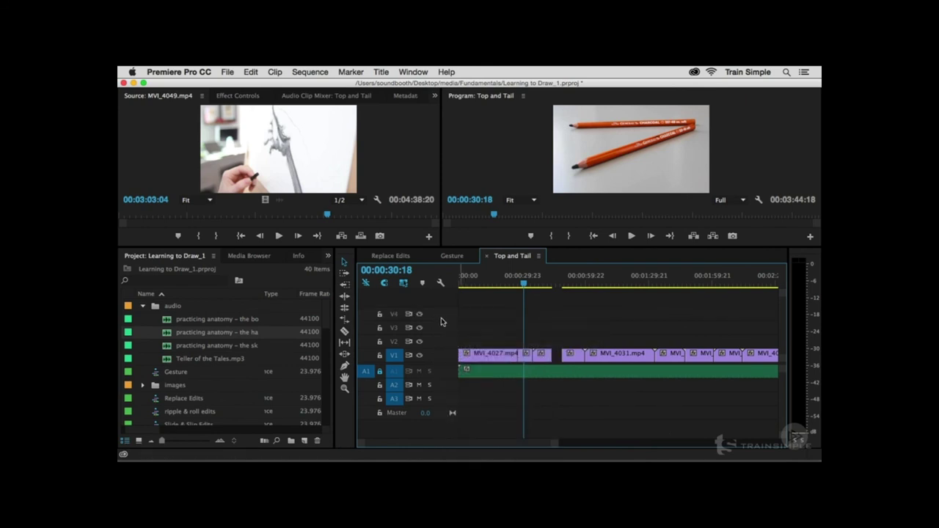
{"action": "key", "text": "super+z"}
{"action": "right_click", "coordinate": [444, 345]}
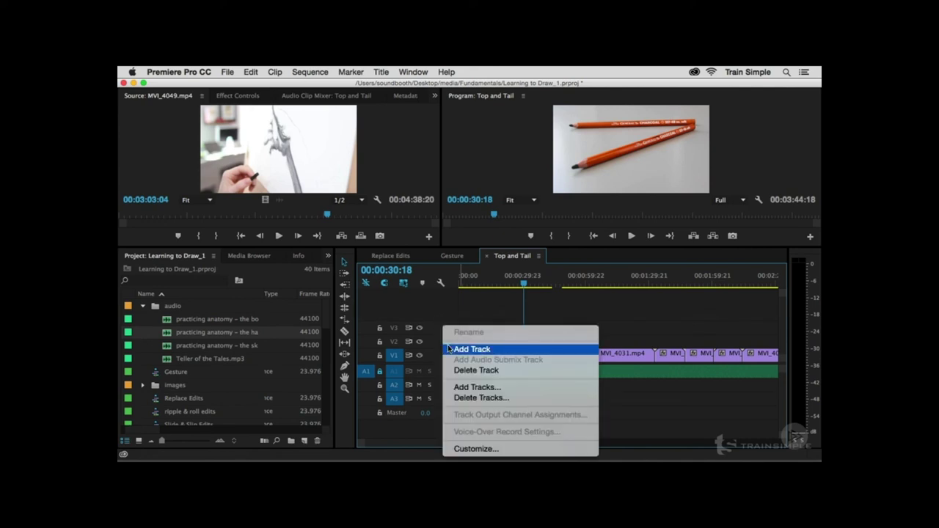
{"action": "left_click", "coordinate": [469, 349]}
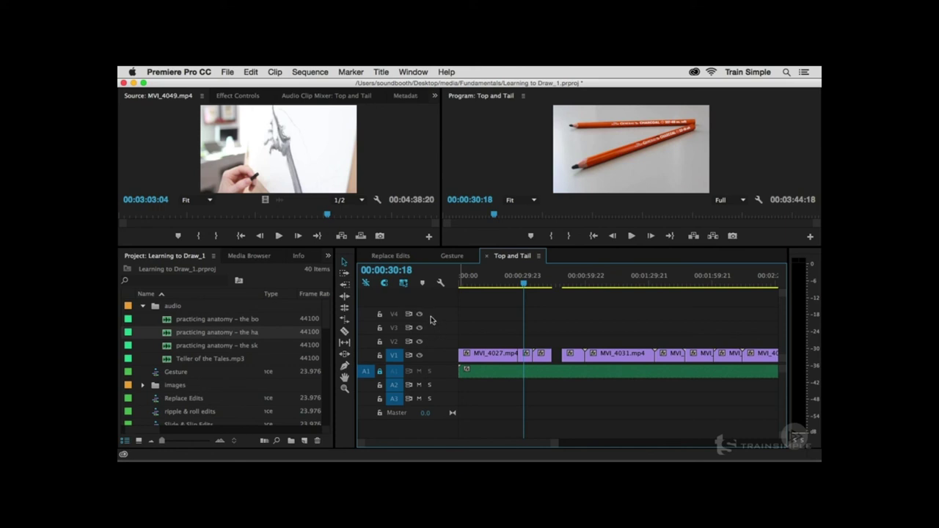
{"action": "left_click_drag", "start_coordinate": [570, 358], "coordinate": [575, 331]}
{"action": "left_click_drag", "start_coordinate": [609, 357], "coordinate": [610, 350]}
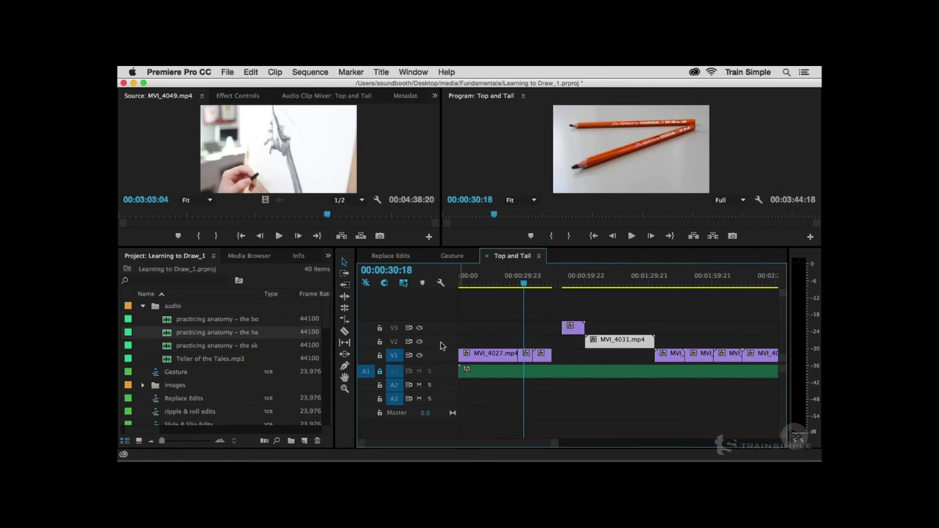
Try adding another video track and an audio track A4, undoing both.
{"action": "right_click", "coordinate": [441, 346]}
{"action": "left_click", "coordinate": [444, 350]}
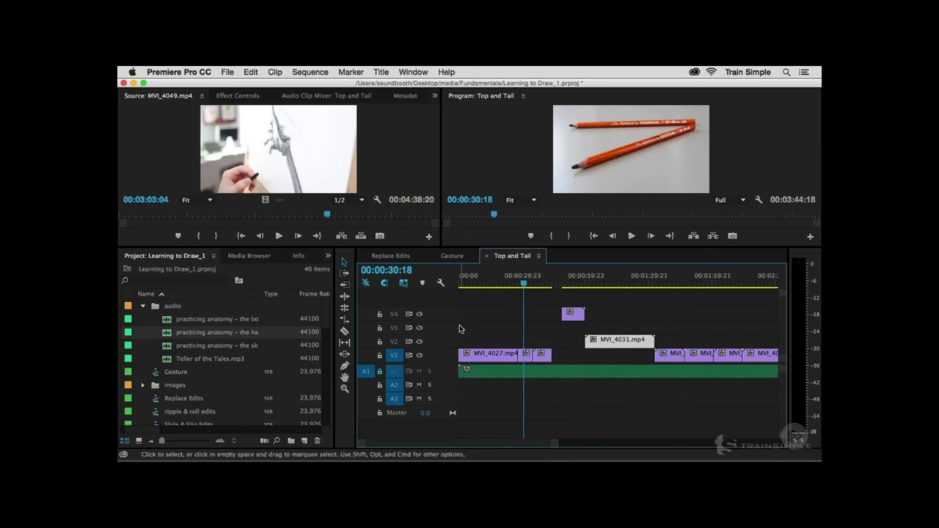
{"action": "key", "text": "super+z"}
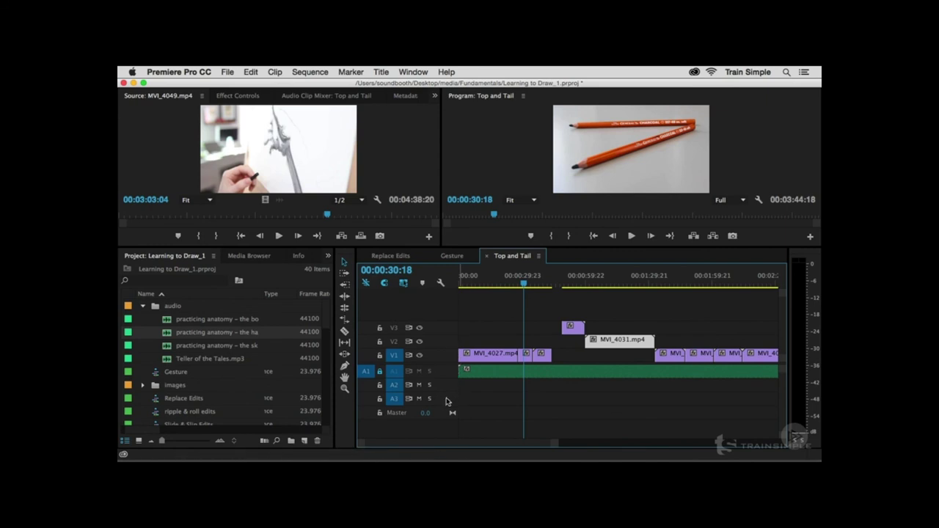
{"action": "right_click", "coordinate": [443, 328]}
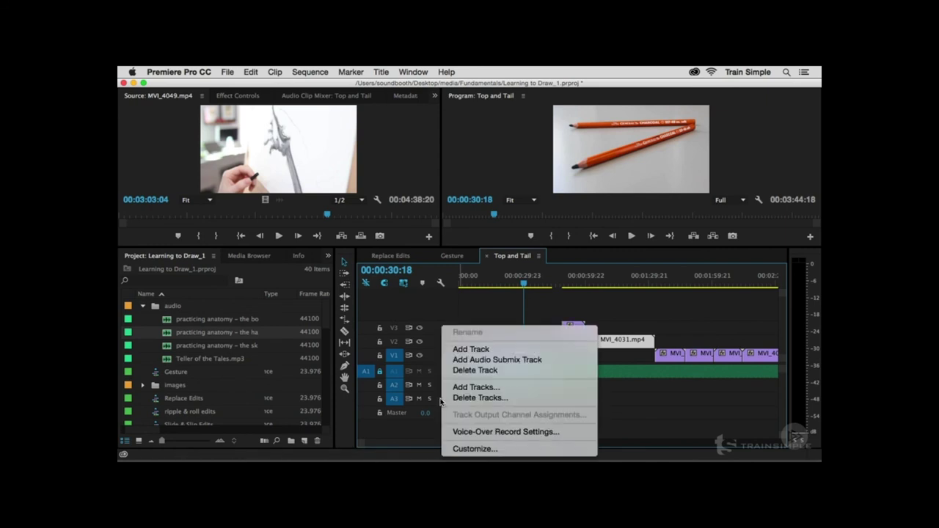
{"action": "left_click", "coordinate": [457, 350]}
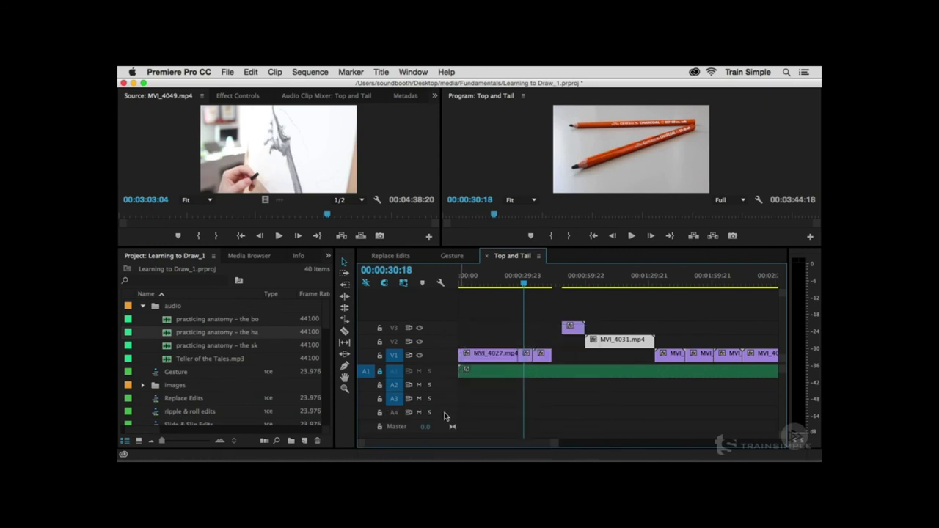
{"action": "key", "text": "super+z"}
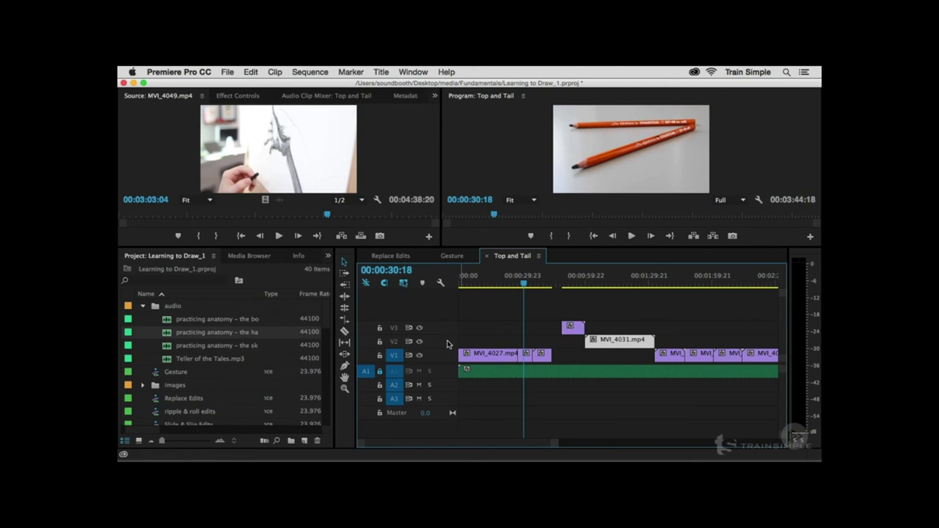
{"action": "right_click", "coordinate": [450, 328]}
{"action": "left_click", "coordinate": [476, 387]}
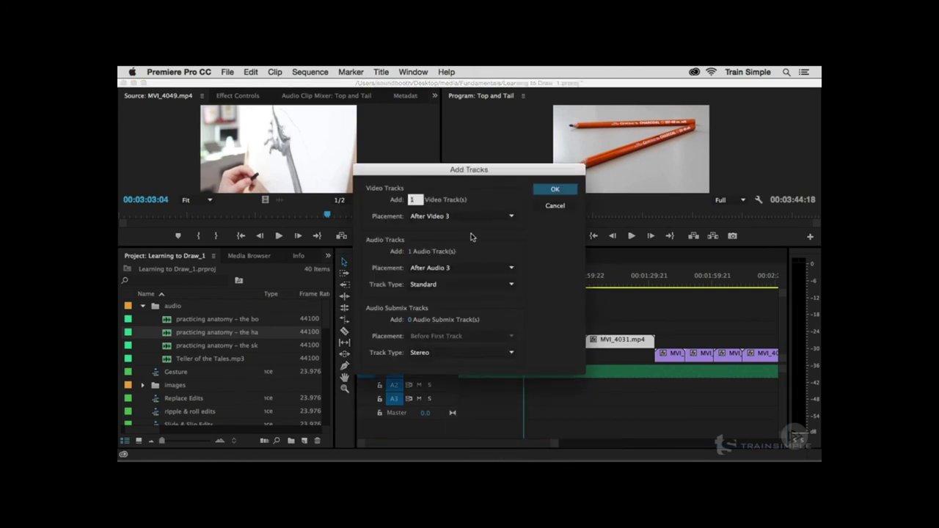
{"action": "double_click", "coordinate": [421, 199]}
{"action": "left_click", "coordinate": [546, 207]}
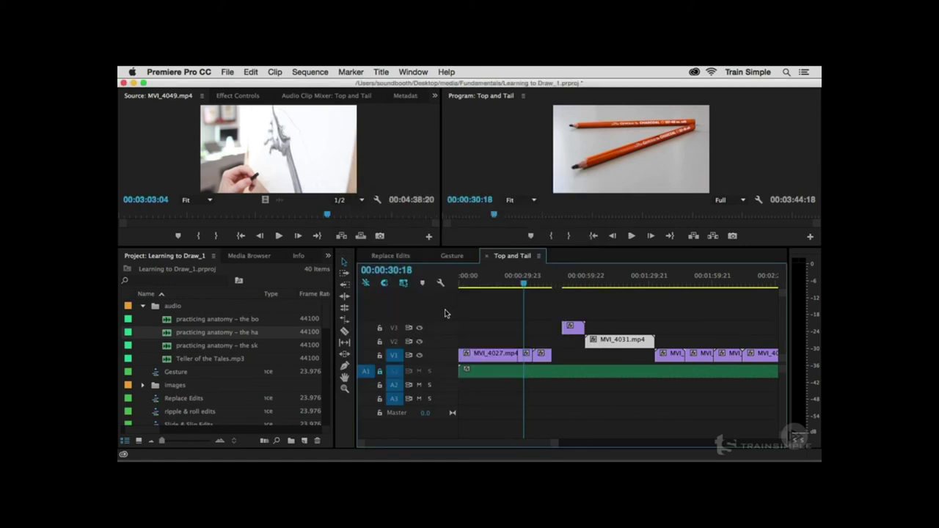
Undo a V3 track deletion and return MVI_4031.mp4 and the short clip to V1.
{"action": "right_click", "coordinate": [440, 341]}
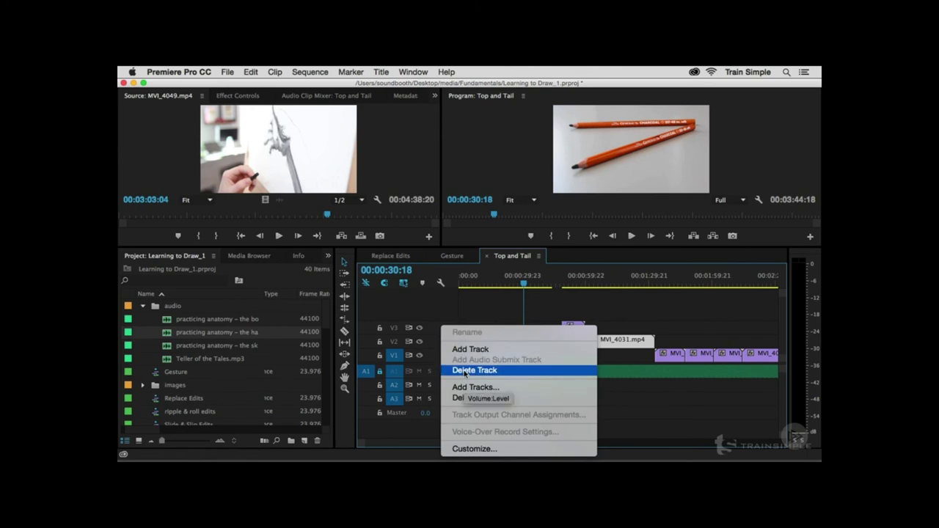
{"action": "left_click", "coordinate": [465, 372]}
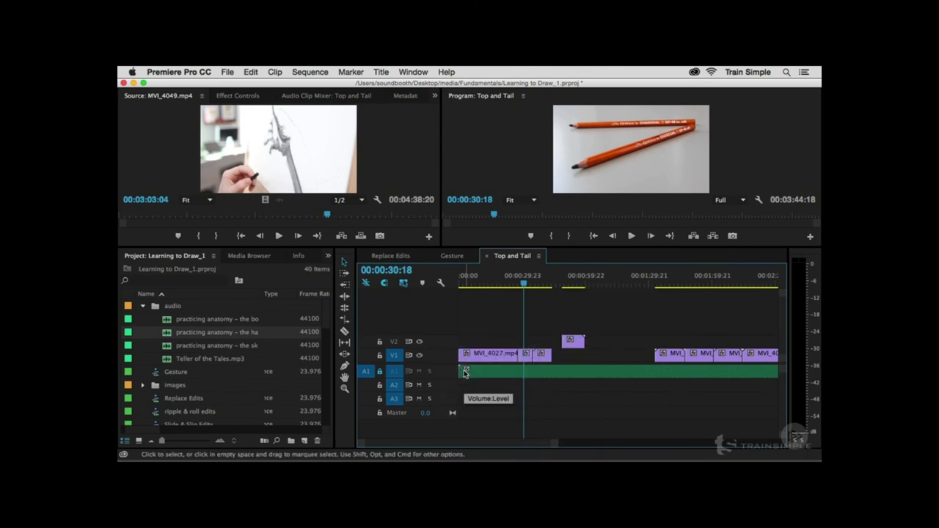
{"action": "key", "text": "super+z"}
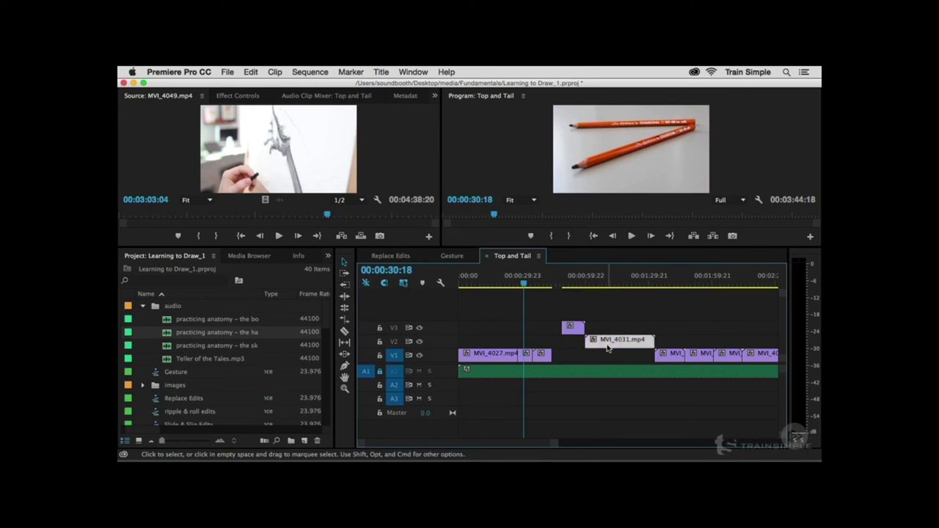
{"action": "left_click_drag", "start_coordinate": [609, 339], "coordinate": [608, 353]}
{"action": "left_click_drag", "start_coordinate": [573, 327], "coordinate": [573, 354]}
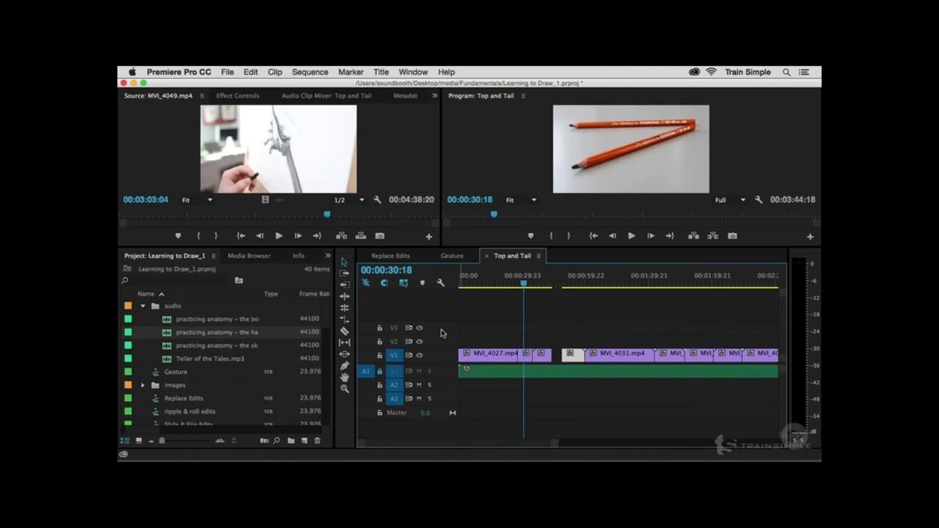
Delete all empty video and audio tracks via Delete Tracks.
{"action": "right_click", "coordinate": [441, 333]}
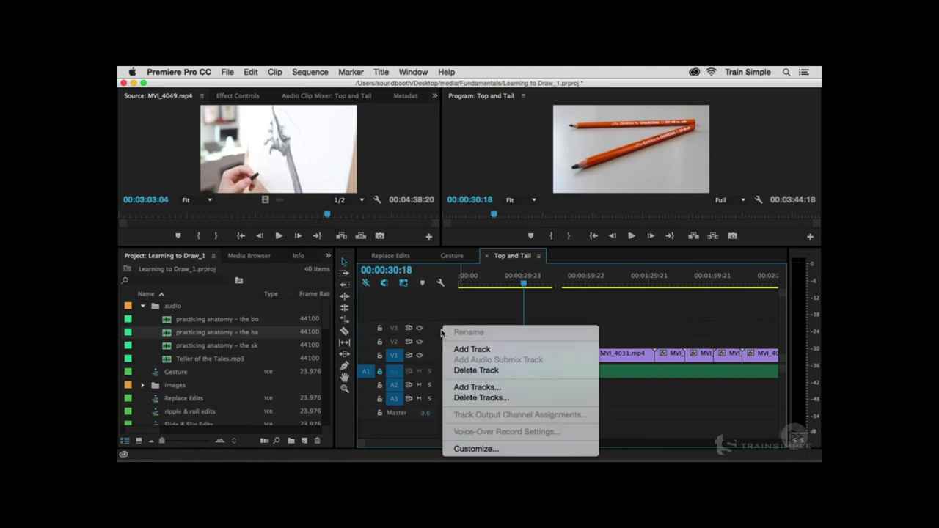
{"action": "left_click", "coordinate": [476, 398]}
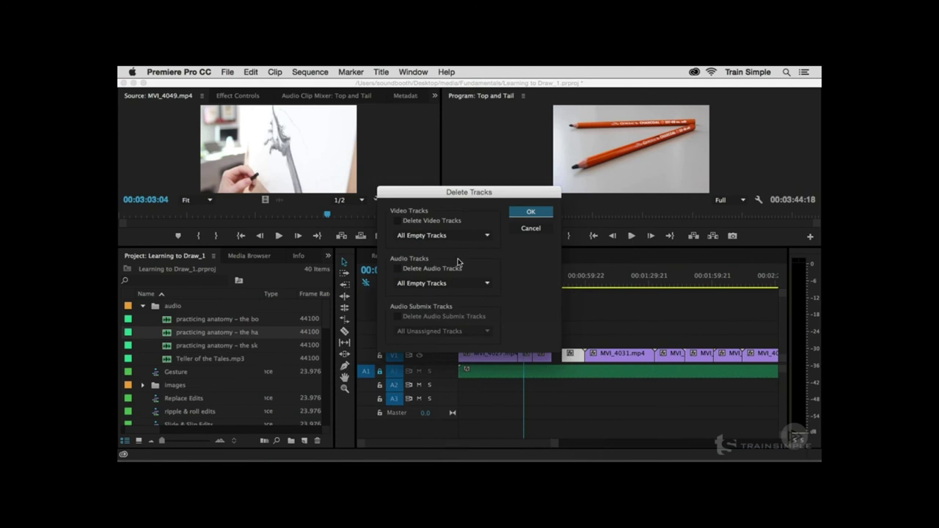
{"action": "left_click", "coordinate": [397, 220]}
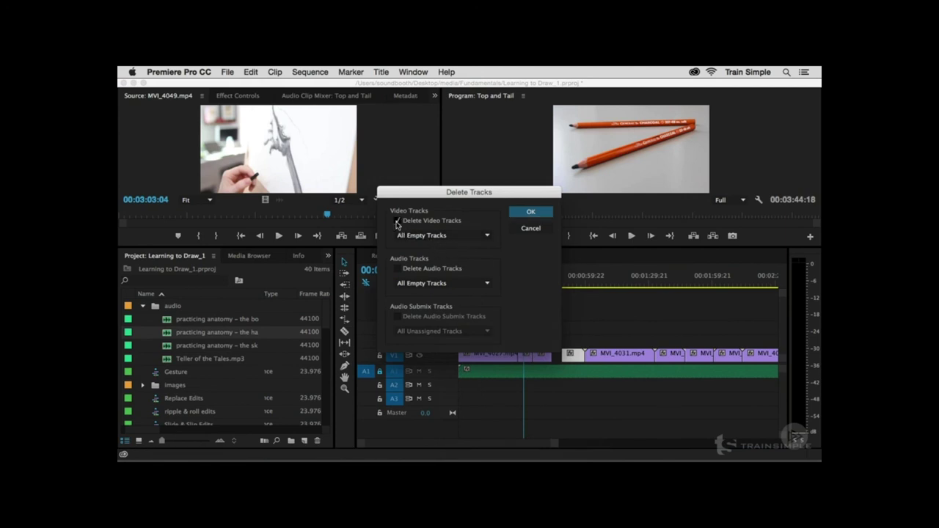
{"action": "left_click", "coordinate": [398, 268]}
{"action": "left_click", "coordinate": [398, 269]}
{"action": "left_click", "coordinate": [430, 238]}
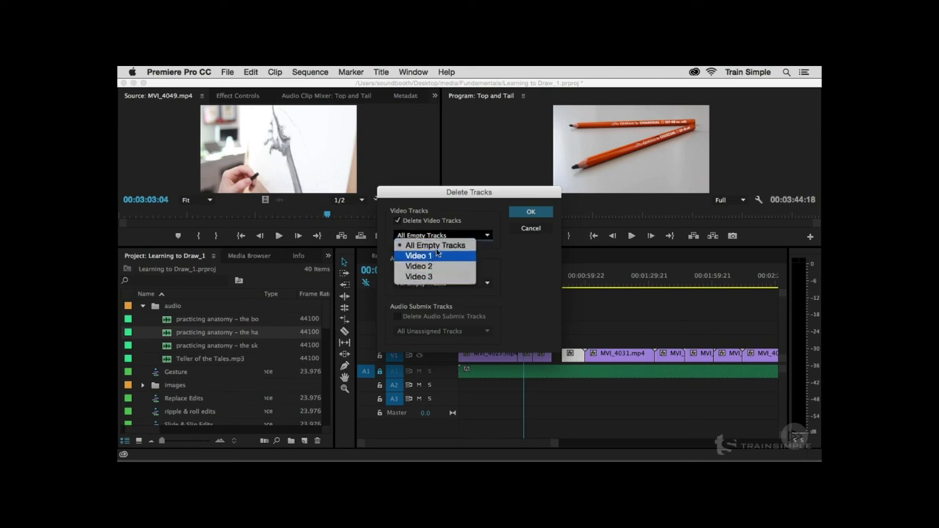
{"action": "left_click", "coordinate": [438, 246]}
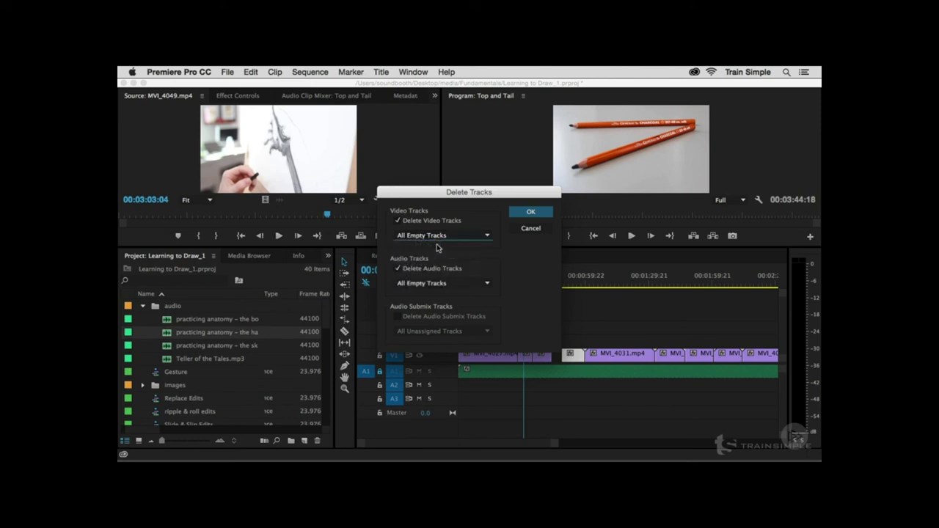
{"action": "left_click", "coordinate": [442, 282]}
{"action": "left_click", "coordinate": [442, 294]}
{"action": "left_click", "coordinate": [523, 214]}
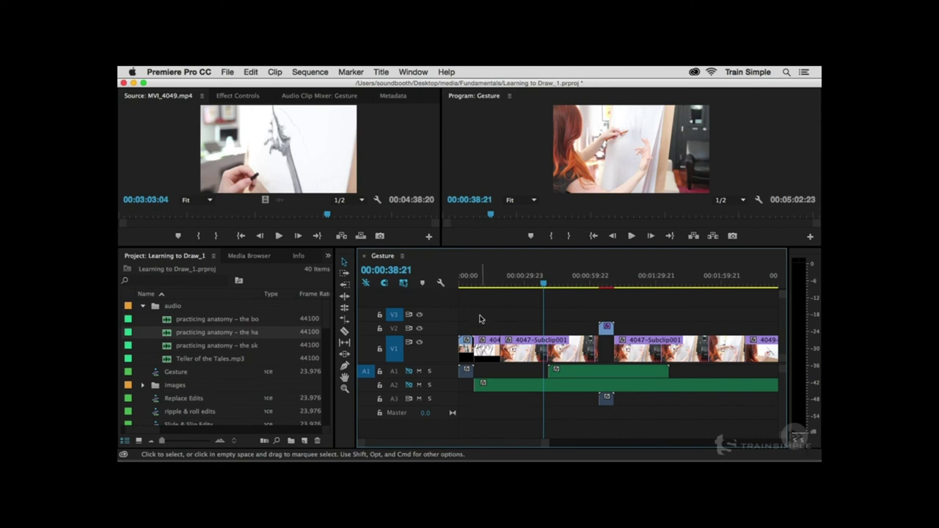
Turn off V2's track output and mute audio track A3.
{"action": "left_click", "coordinate": [419, 329]}
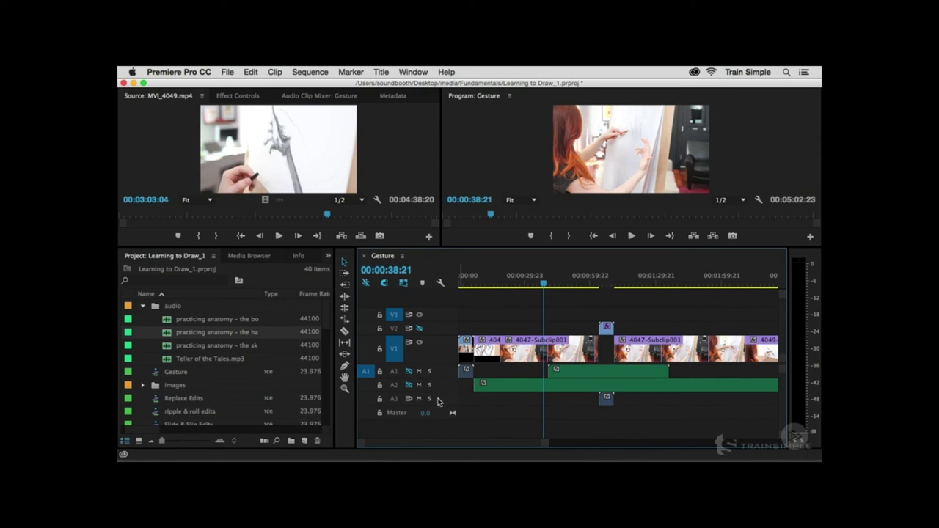
{"action": "left_click", "coordinate": [419, 399]}
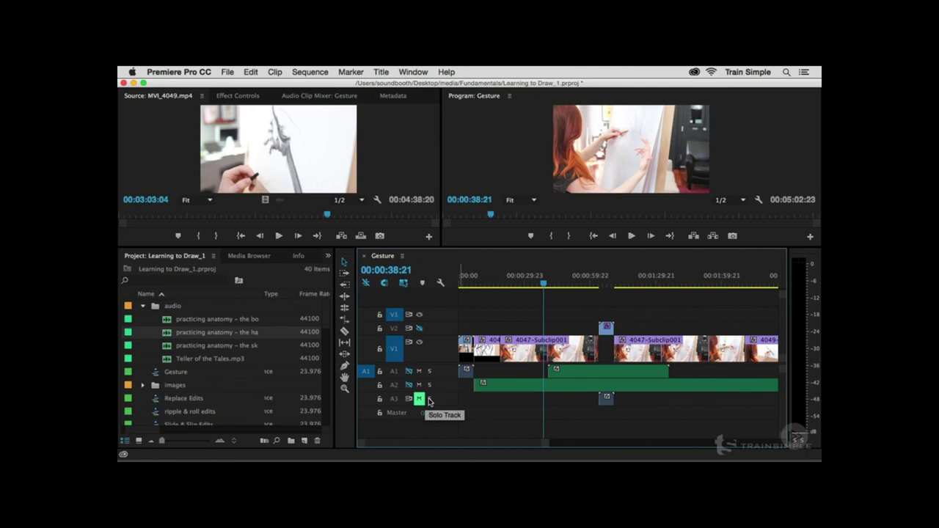
Solo A3, unmute it, and lock track A2 against edits.
{"action": "left_click", "coordinate": [430, 400]}
{"action": "left_click", "coordinate": [420, 400]}
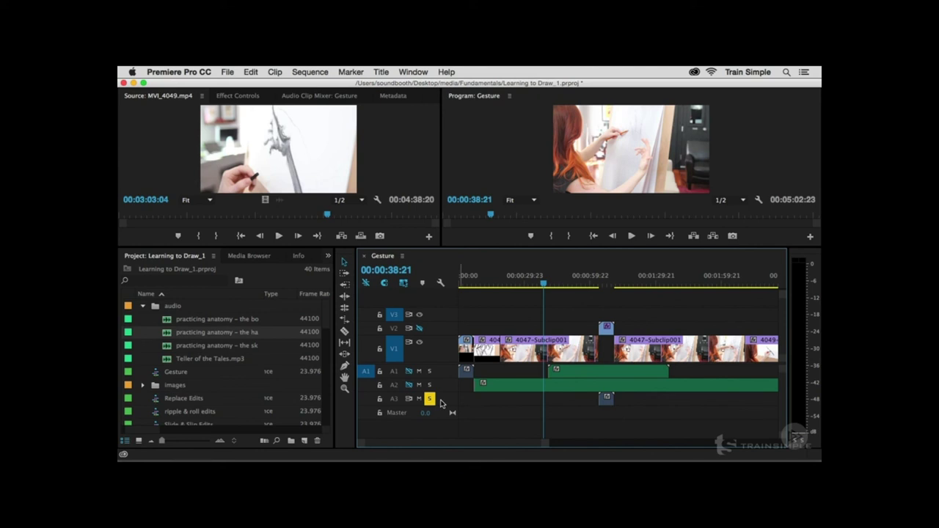
{"action": "left_click", "coordinate": [379, 386]}
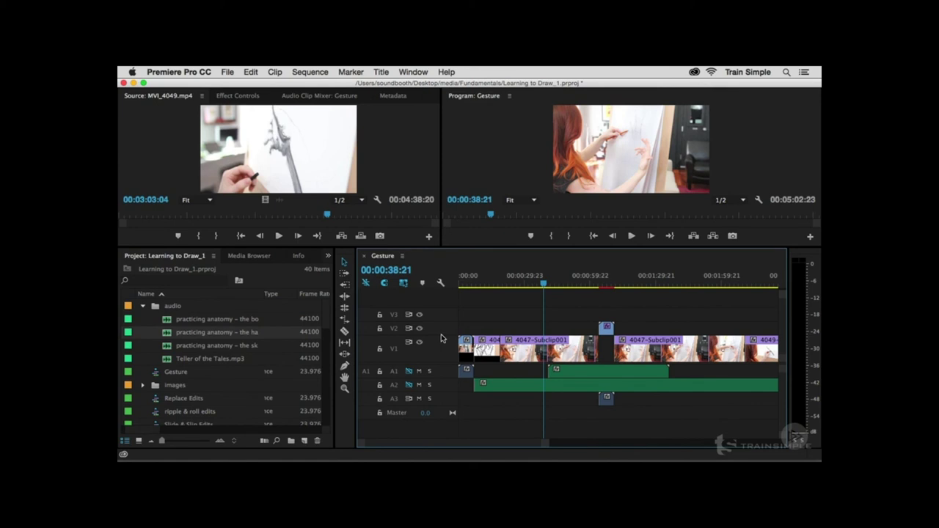
Enlarge the V1 track height and toggle Show Audio Waveform in the timeline display settings.
{"action": "left_click", "coordinate": [568, 353]}
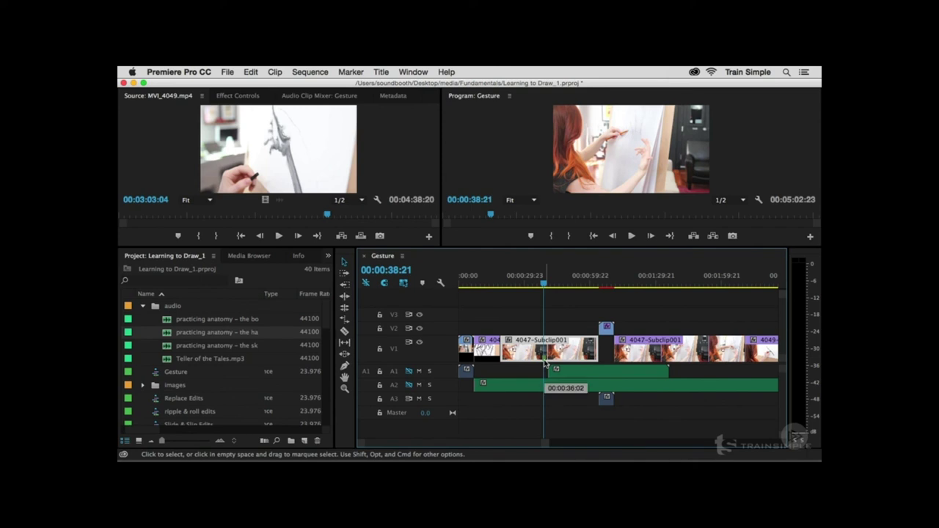
{"action": "left_click_drag", "start_coordinate": [449, 337], "coordinate": [449, 336]}
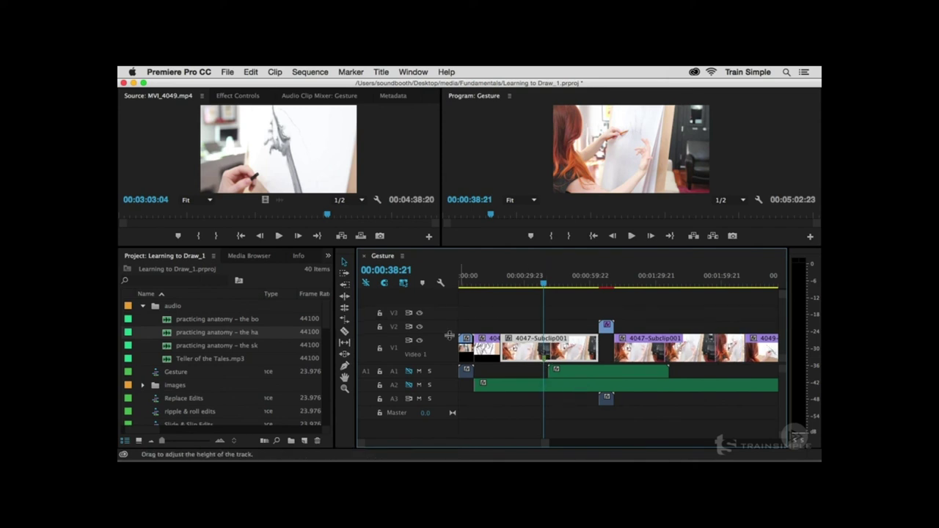
{"action": "left_click", "coordinate": [440, 284]}
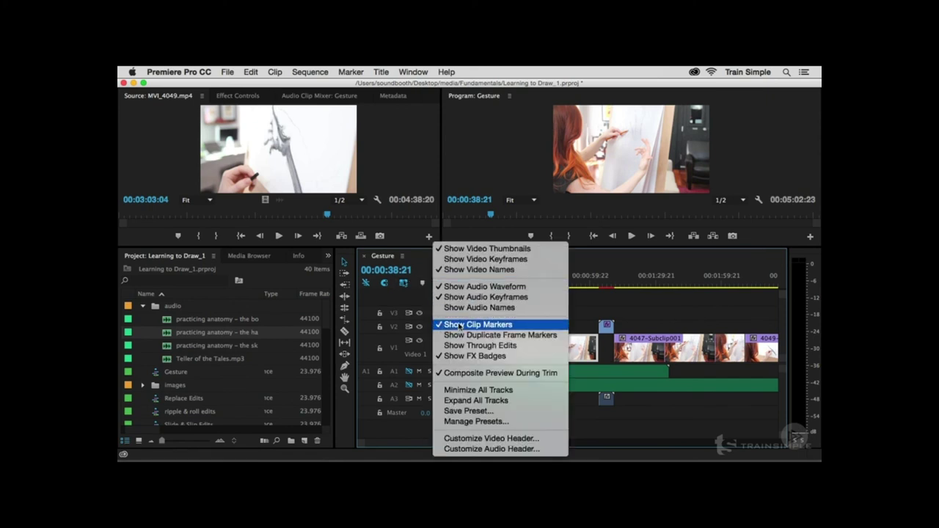
{"action": "left_click", "coordinate": [449, 287]}
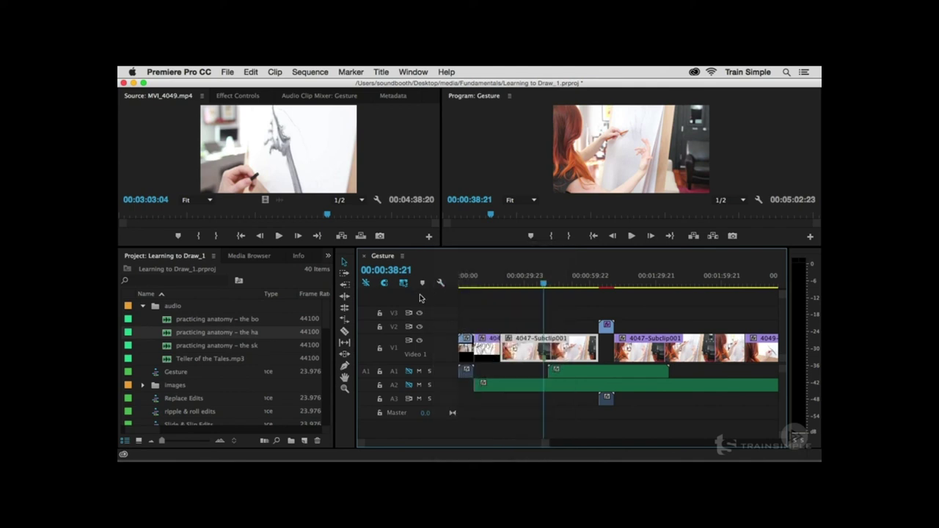
{"action": "left_click_drag", "start_coordinate": [545, 362], "coordinate": [546, 362]}
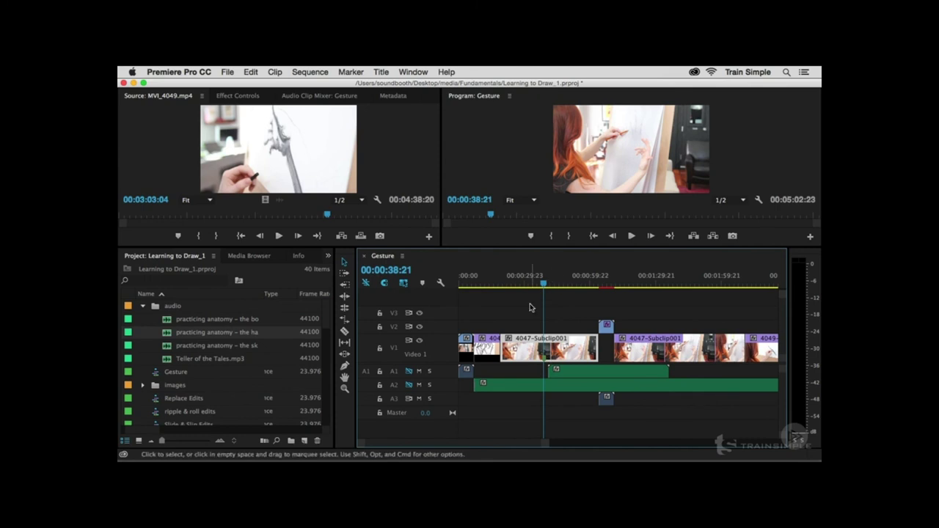
Create a marker named Color Correction with the comment 'Maybe we need to color correct'.
{"action": "key", "text": "m"}
{"action": "key", "text": "m"}
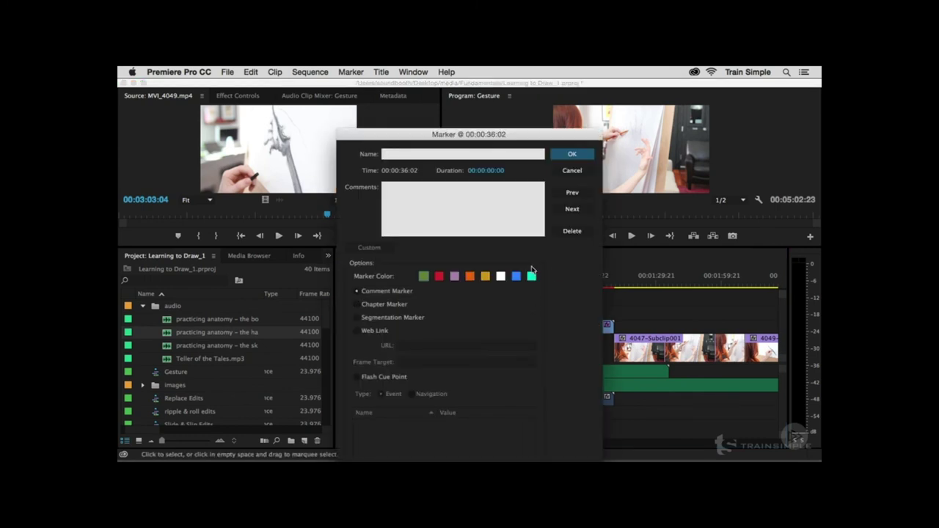
{"action": "left_click_drag", "start_coordinate": [501, 135], "coordinate": [509, 95]}
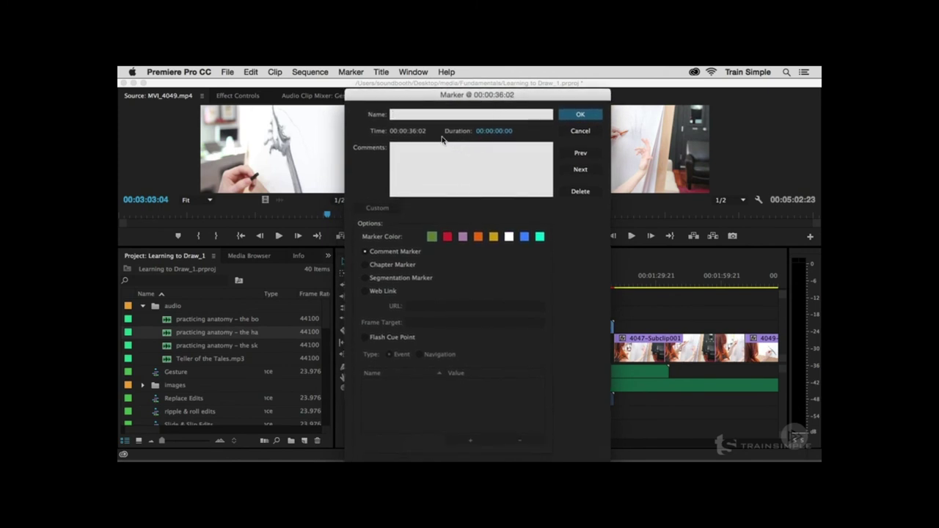
{"action": "type", "text": "Color Correction"}
{"action": "left_click", "coordinate": [428, 159]}
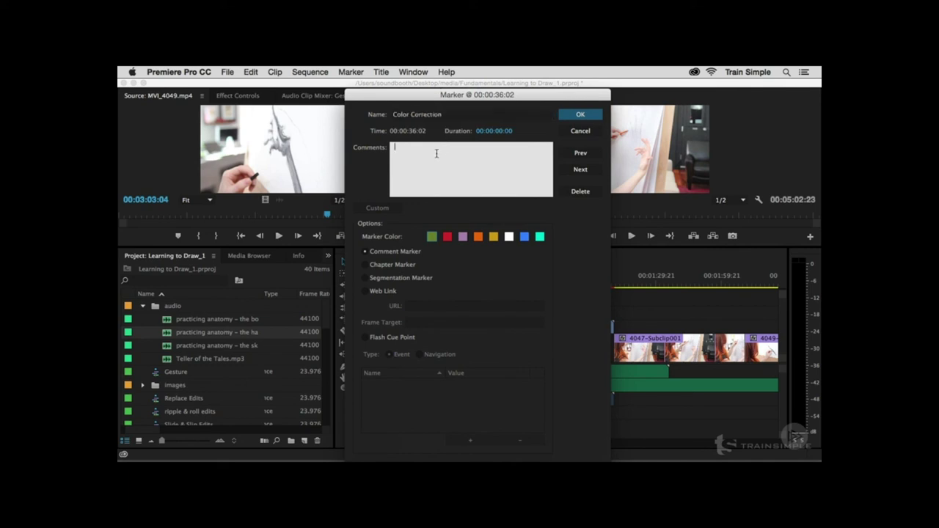
{"action": "type", "text": "Maybe we need to color correct"}
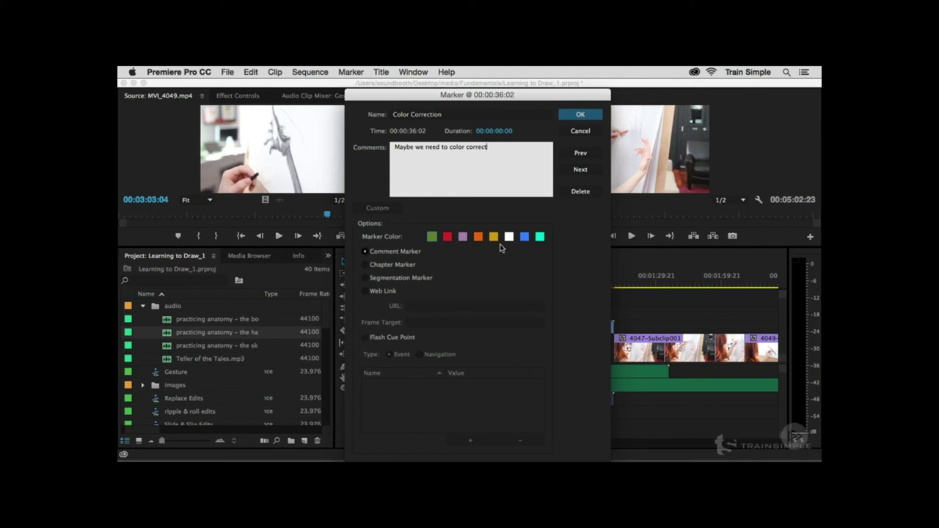
{"action": "left_click", "coordinate": [580, 115]}
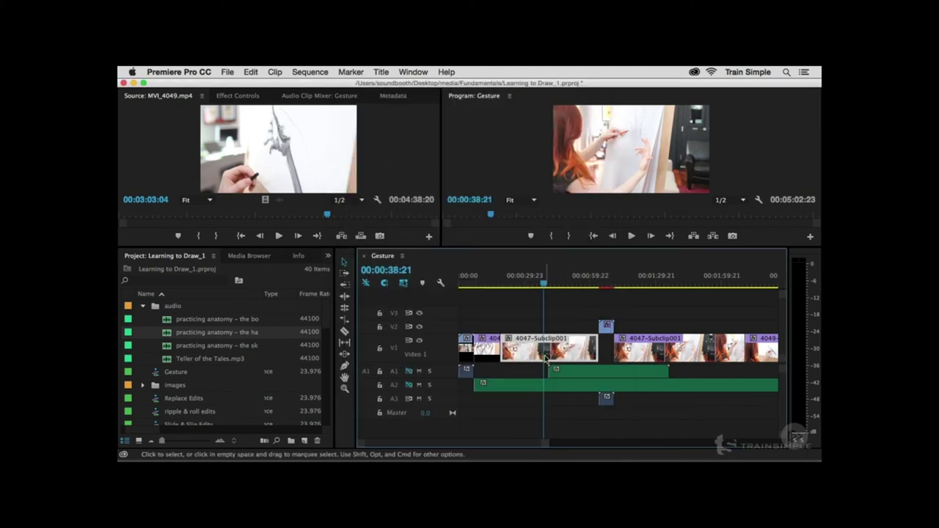
Select the second 4047-Subclip001 clip, move the playhead to 00:01:45:15, and add a marker with details open.
{"action": "mouse_move", "coordinate": [545, 360]}
{"action": "left_click", "coordinate": [688, 349]}
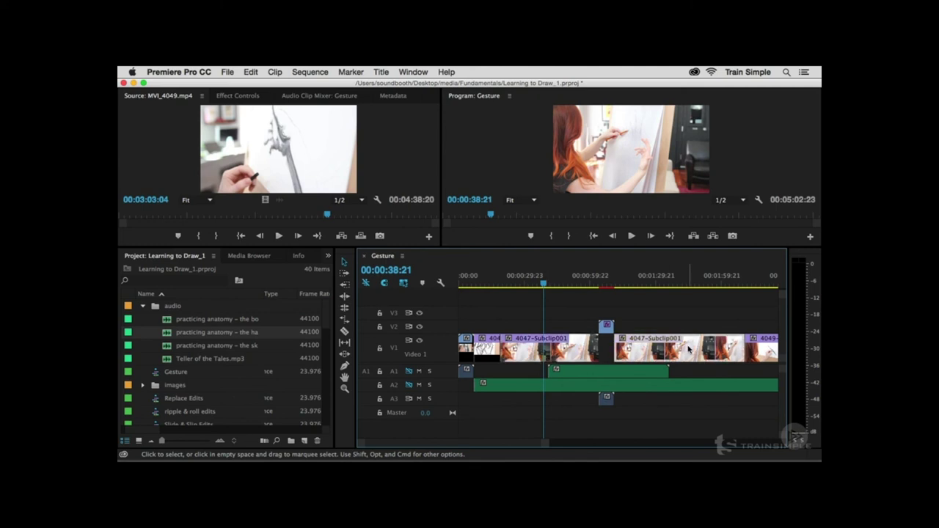
{"action": "left_click", "coordinate": [673, 283]}
{"action": "left_click_drag", "start_coordinate": [673, 282], "coordinate": [691, 279]}
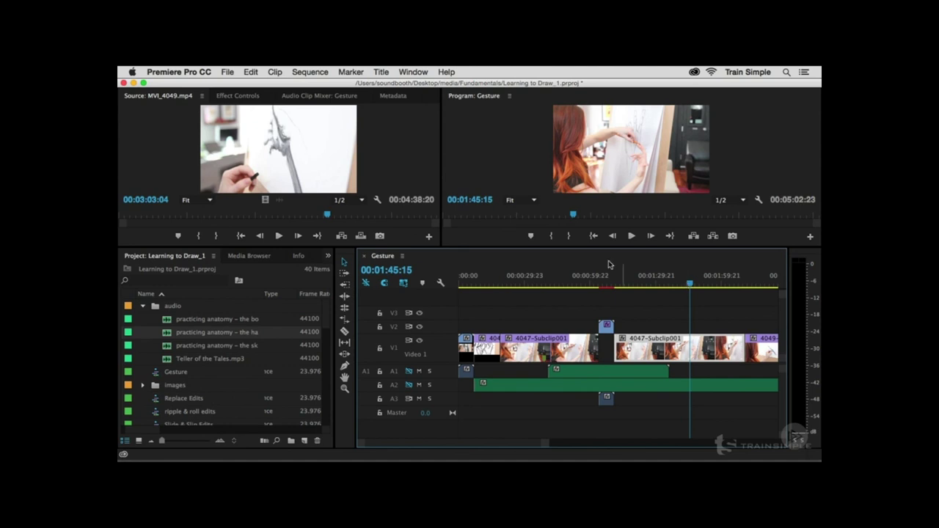
{"action": "double_click", "coordinate": [426, 286]}
{"action": "left_click_drag", "start_coordinate": [436, 124], "coordinate": [444, 79]}
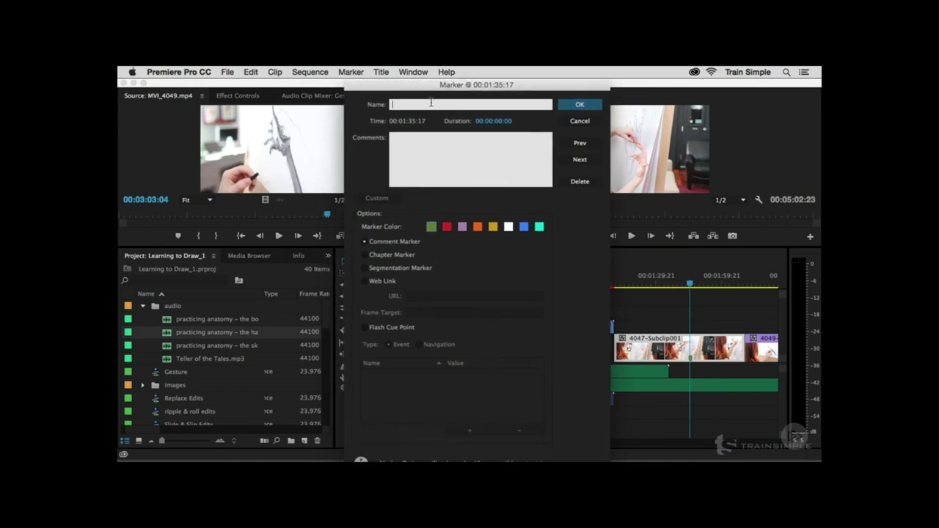
{"action": "type", "text": "Marker 2"}
{"action": "left_click", "coordinate": [567, 110]}
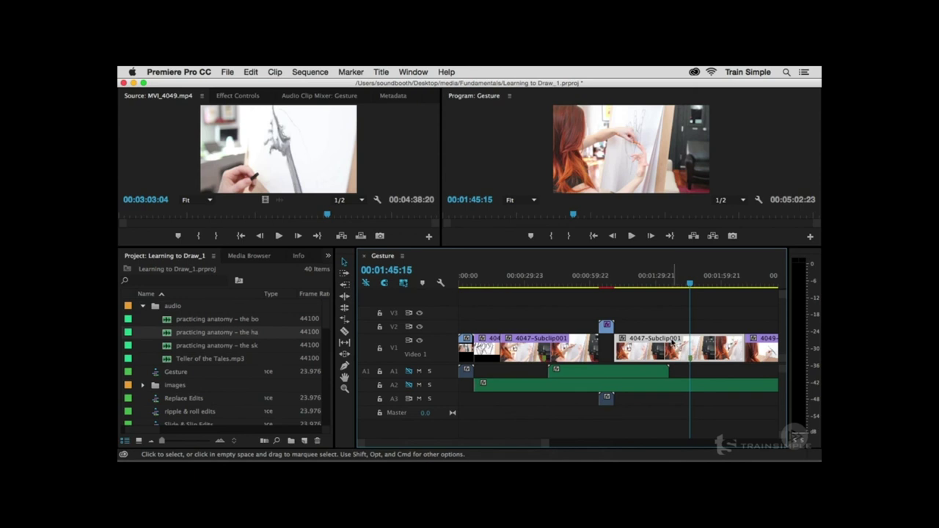
Load 4047-Subclip001 into the Source monitor to view its markers, then move the sequence time to 00:36:03.
{"action": "double_click", "coordinate": [670, 342]}
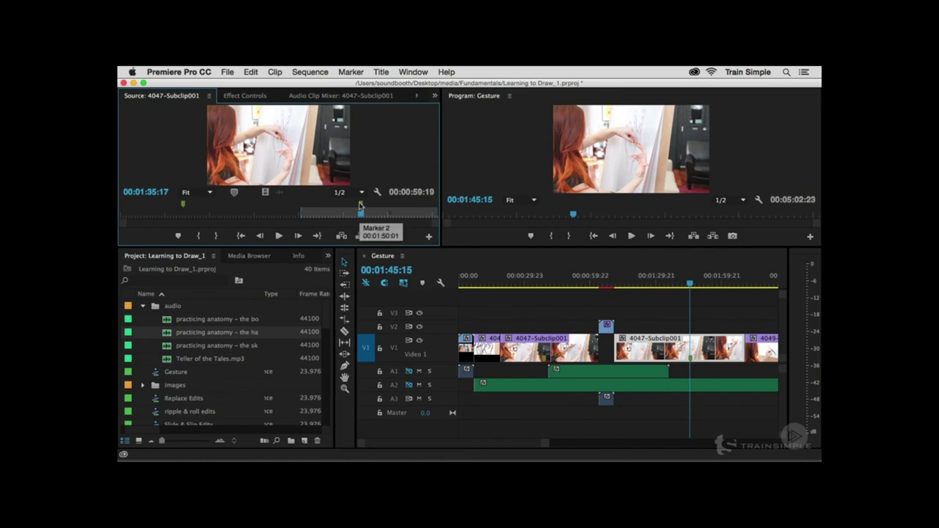
{"action": "mouse_move", "coordinate": [182, 207]}
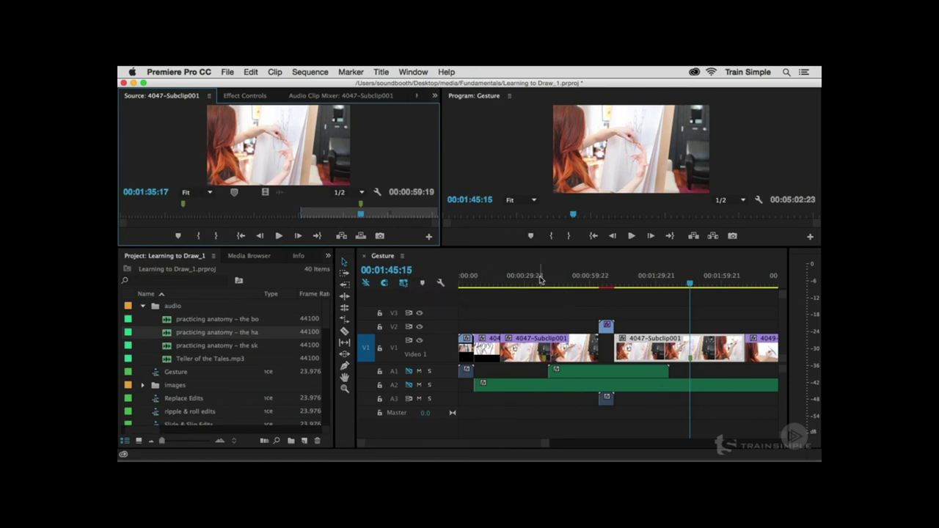
{"action": "left_click", "coordinate": [540, 282]}
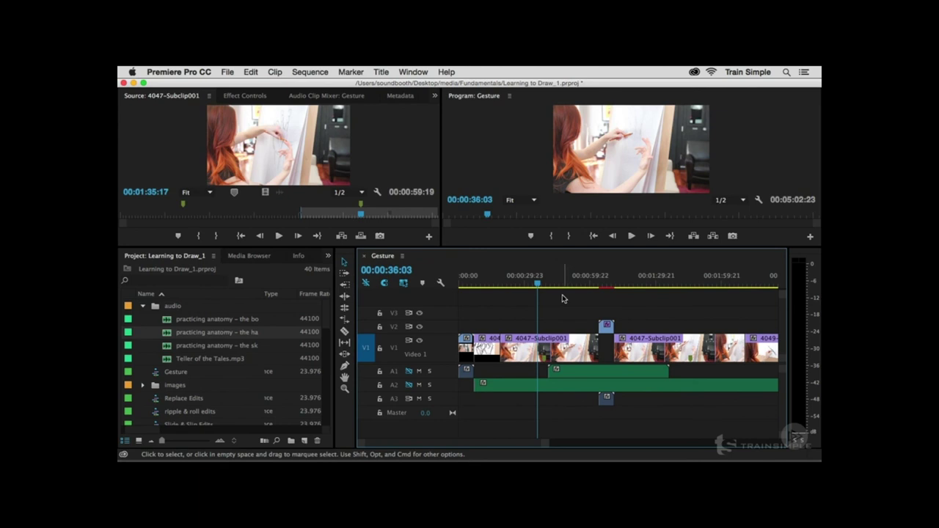
Add a B-Roll marker at 00:00:36:03 commented 'Add soem b-roll' with a 00:00:05:08 duration.
{"action": "key", "text": "m"}
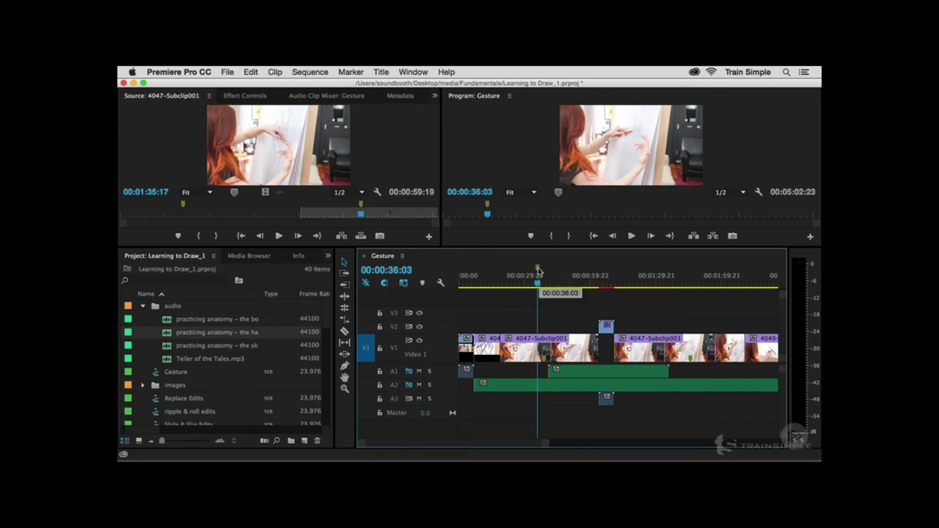
{"action": "double_click", "coordinate": [538, 270]}
{"action": "left_click_drag", "start_coordinate": [502, 134], "coordinate": [514, 88]}
{"action": "left_click", "coordinate": [470, 108]}
{"action": "type", "text": "B-Roll"}
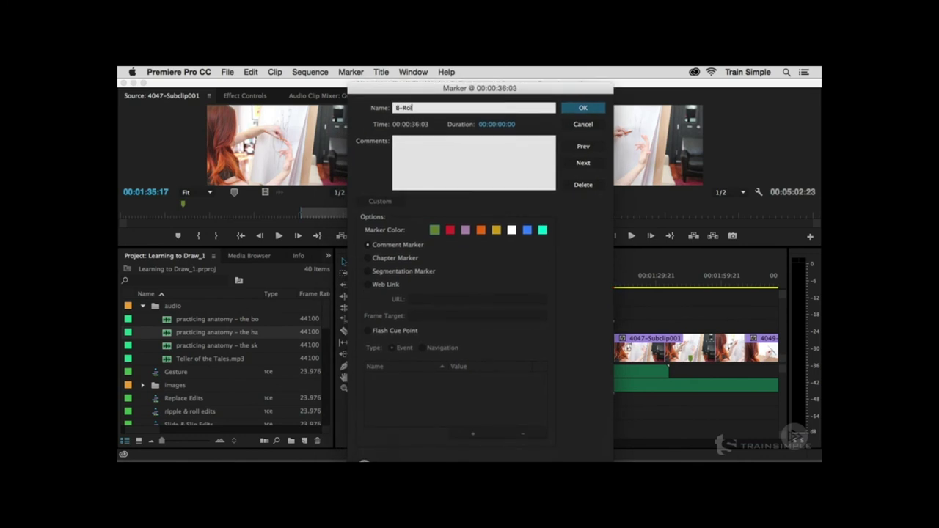
{"action": "left_click", "coordinate": [425, 155]}
{"action": "type", "text": "Add soem b-roll"}
{"action": "key", "text": "BackSpace"}
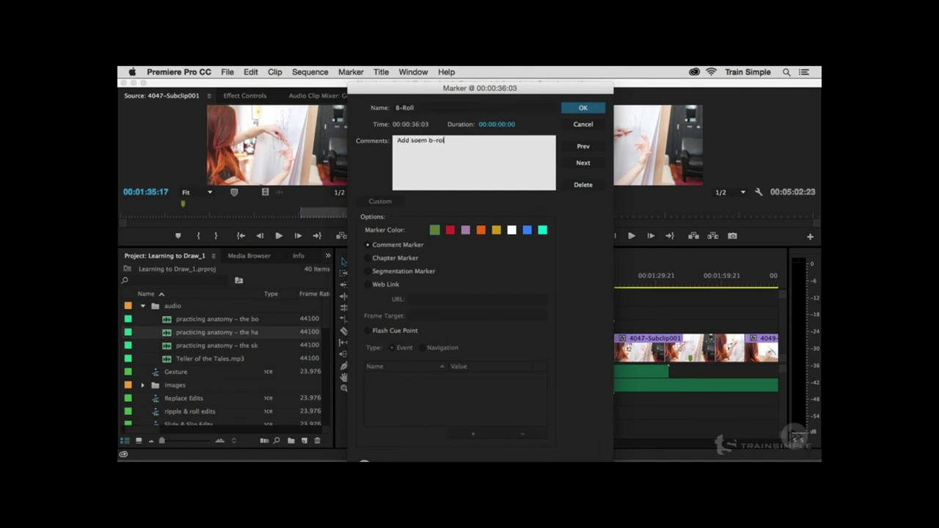
{"action": "type", "text": "l"}
{"action": "left_click_drag", "start_coordinate": [483, 125], "coordinate": [563, 126]}
{"action": "left_click", "coordinate": [580, 108]}
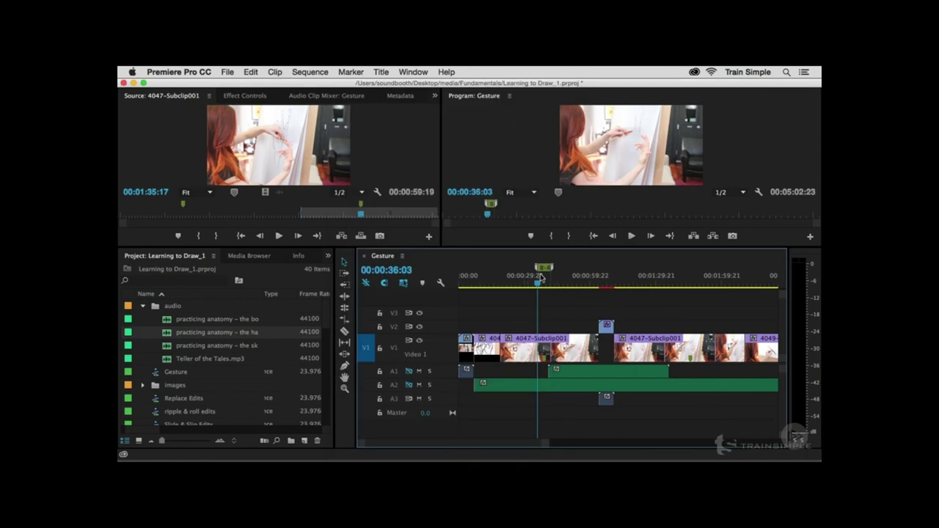
{"action": "mouse_move", "coordinate": [545, 272]}
{"action": "left_click", "coordinate": [356, 71]}
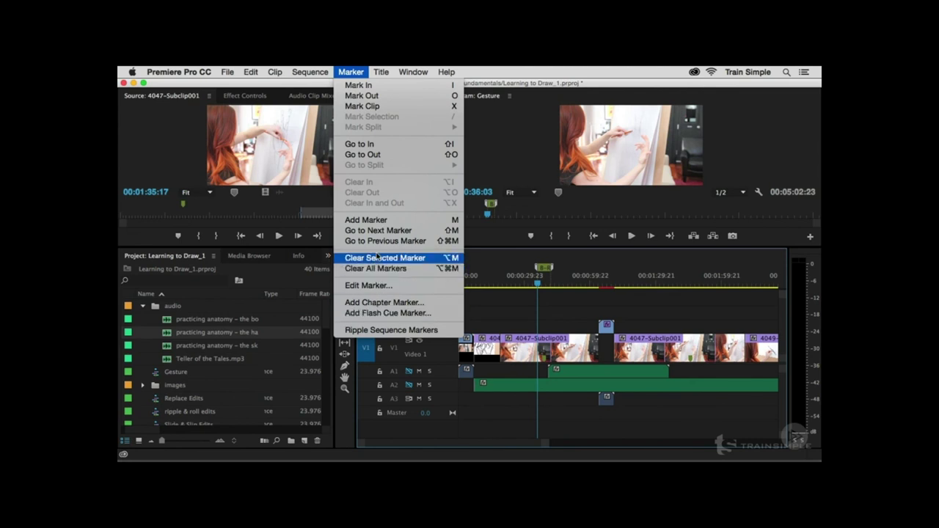
{"action": "left_click", "coordinate": [353, 71]}
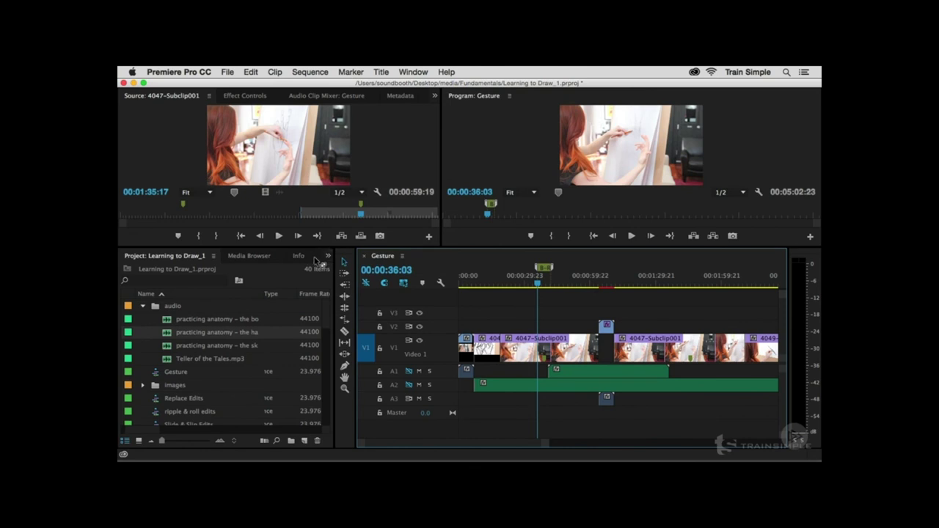
Show the Markers panel from the Window menu and move the playhead back to 00:00:04:00.
{"action": "left_click", "coordinate": [416, 71]}
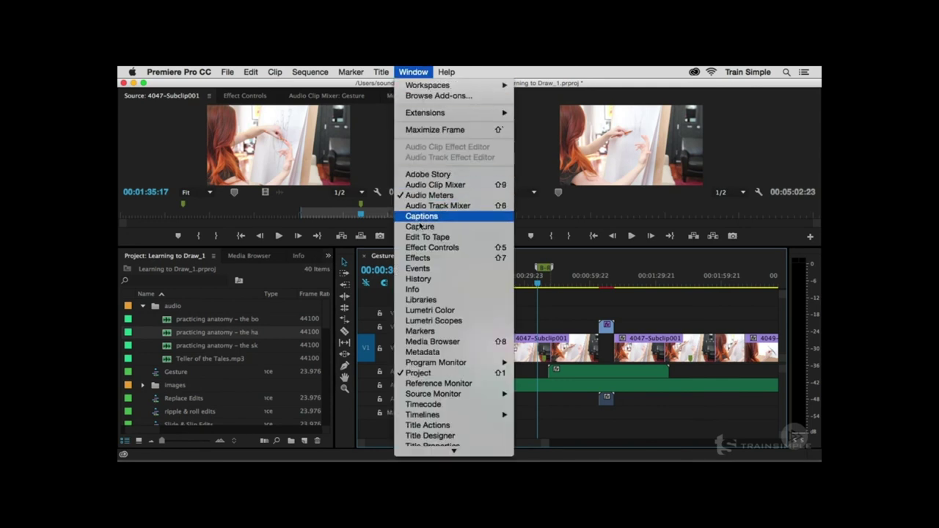
{"action": "left_click", "coordinate": [421, 331]}
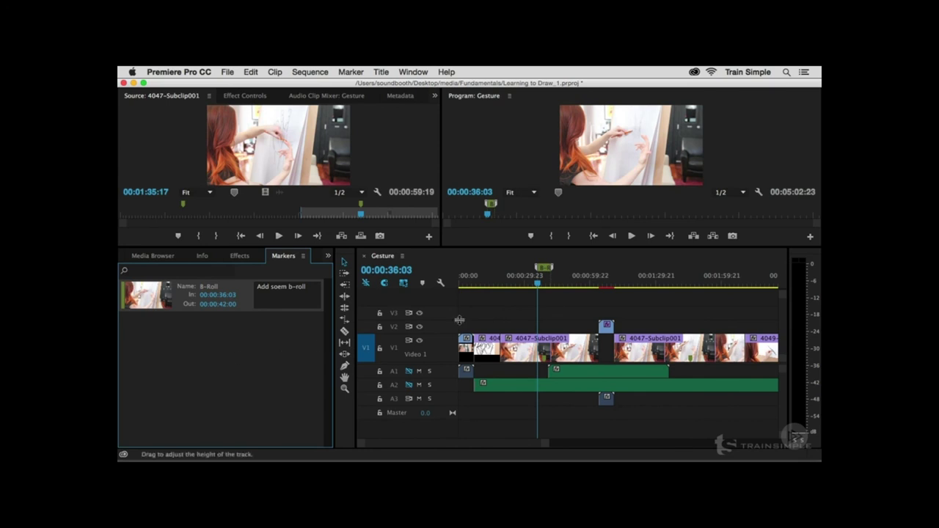
{"action": "left_click_drag", "start_coordinate": [534, 292], "coordinate": [464, 295]}
Add a marker named Marker 3 at 00:00:04:00.
{"action": "key", "text": "m"}
{"action": "key", "text": "m"}
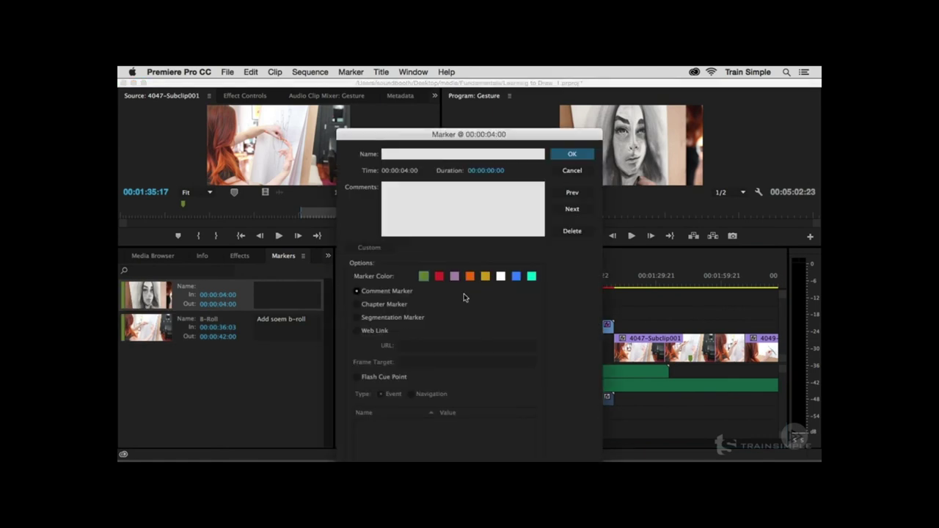
{"action": "type", "text": "Marker 3"}
{"action": "key", "text": "Return"}
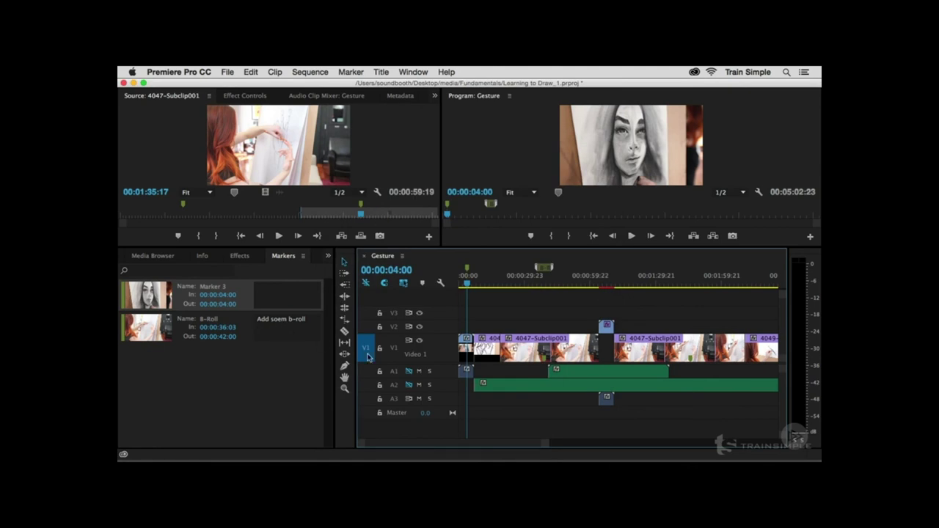
Correct the B-Roll marker's comment in the Markers panel to read 'Add some b-roll'.
{"action": "left_click", "coordinate": [569, 350]}
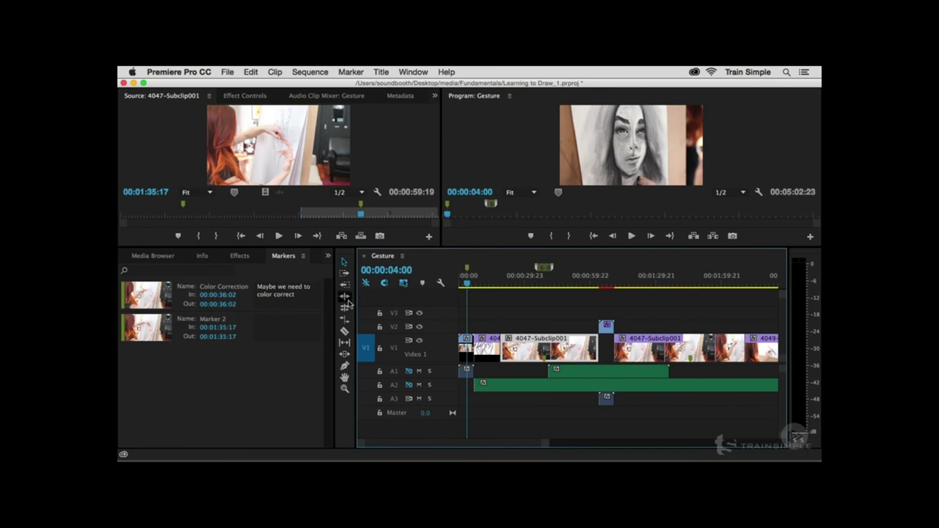
{"action": "left_click", "coordinate": [498, 307]}
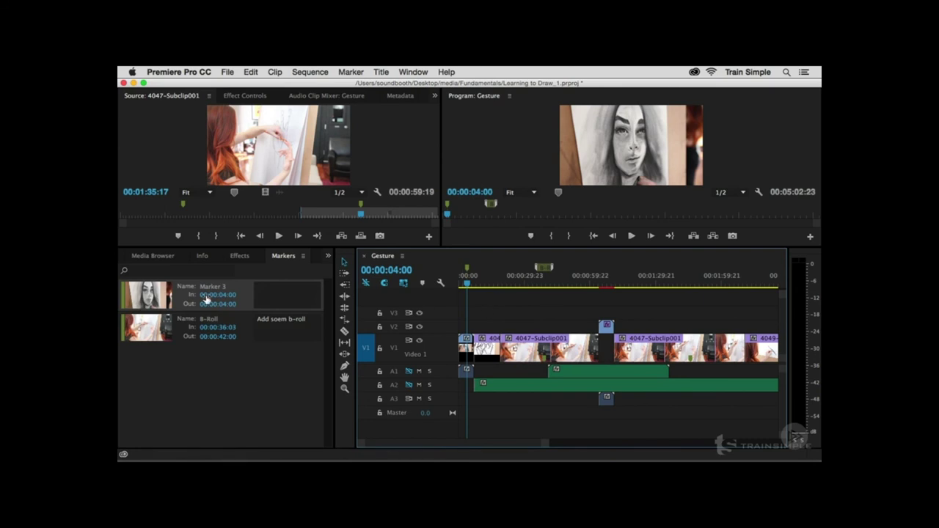
{"action": "left_click", "coordinate": [270, 325]}
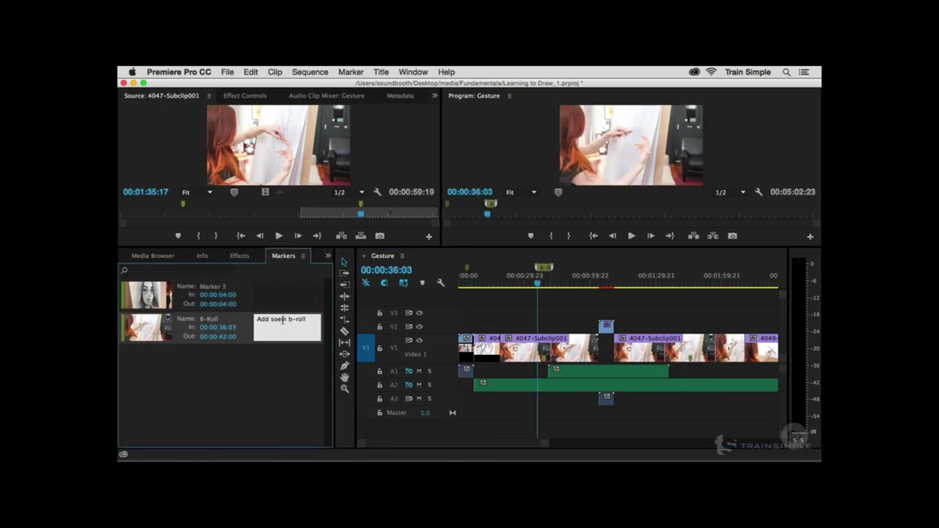
{"action": "key", "text": "BackSpace"}
{"action": "key", "text": "Right"}
{"action": "type", "text": "e"}
{"action": "left_click", "coordinate": [225, 338]}
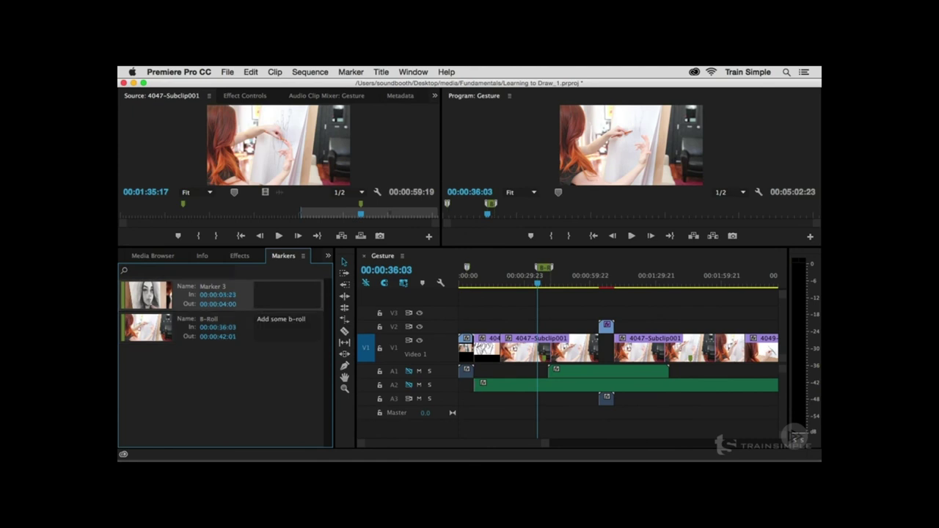
Drag the B-Roll marker's end to extend its duration.
{"action": "left_click_drag", "start_coordinate": [225, 339], "coordinate": [229, 344]}
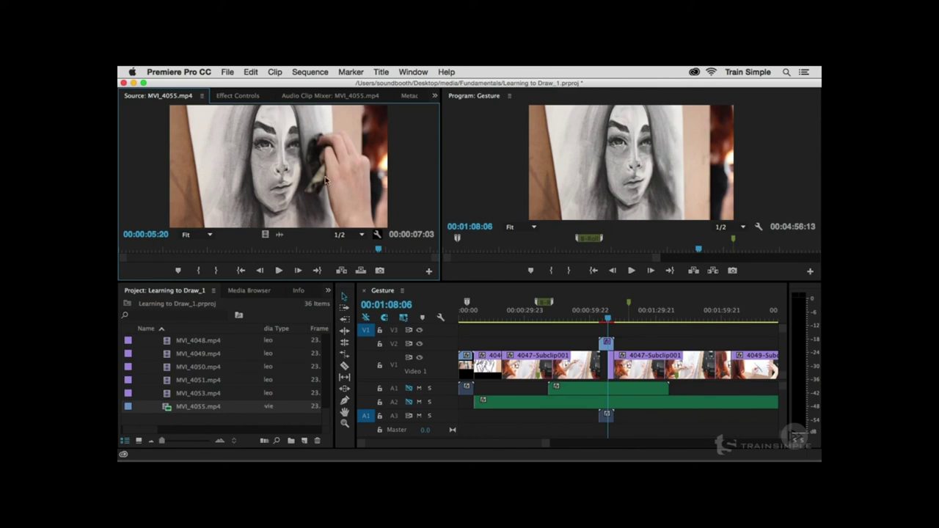
Look through the Edit menu without choosing a command, then scroll the panel tabs toward History.
{"action": "left_click", "coordinate": [251, 71]}
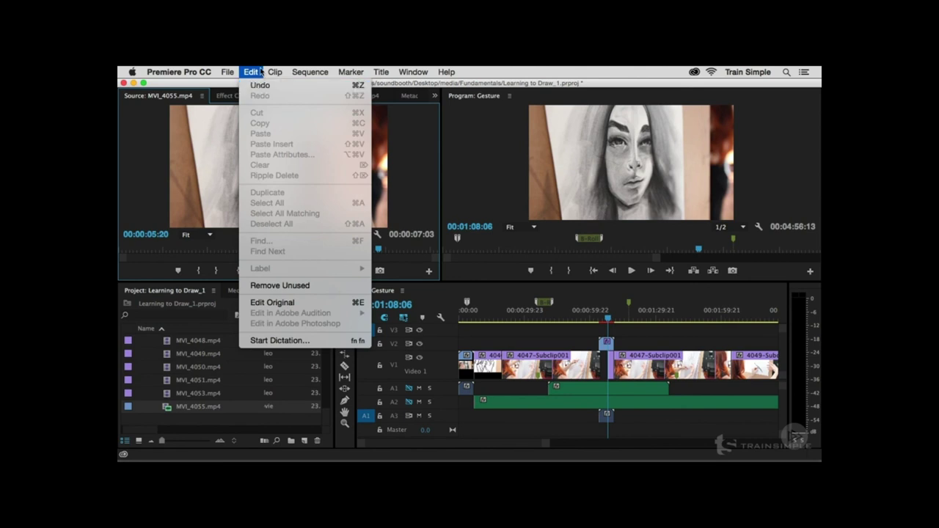
{"action": "left_click", "coordinate": [256, 69]}
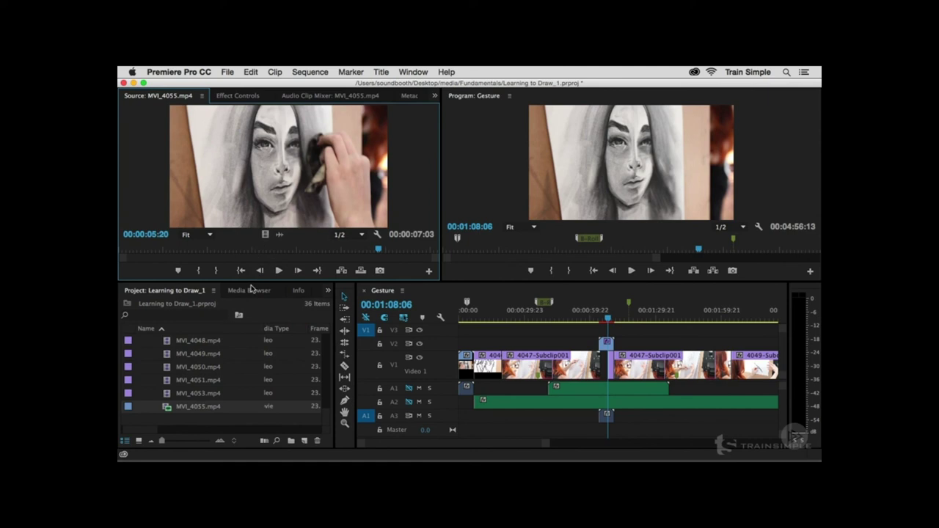
{"action": "scroll", "coordinate": [250, 292], "scroll_direction": "down", "scroll_amount": 5}
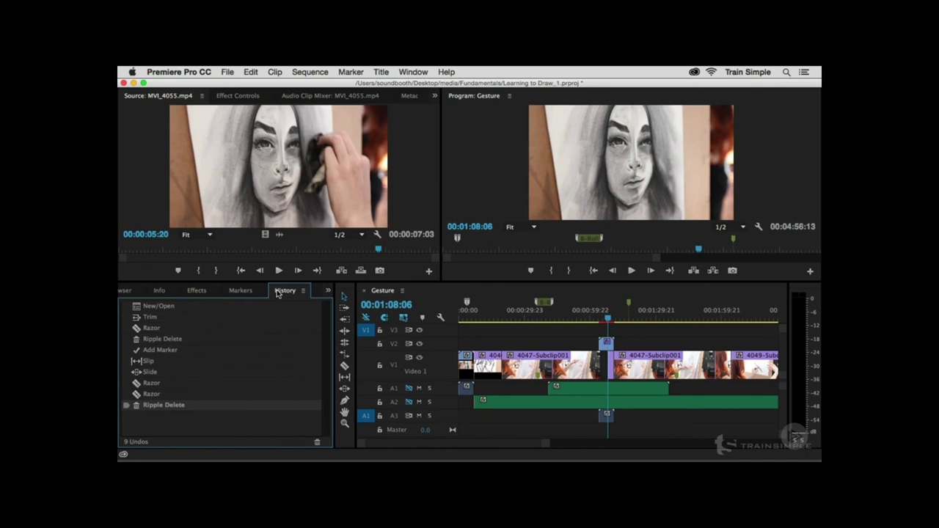
Revert History to the first Ripple Delete, briefly redo to Slide, step back again, then select the Razor tool.
{"action": "left_click", "coordinate": [408, 71]}
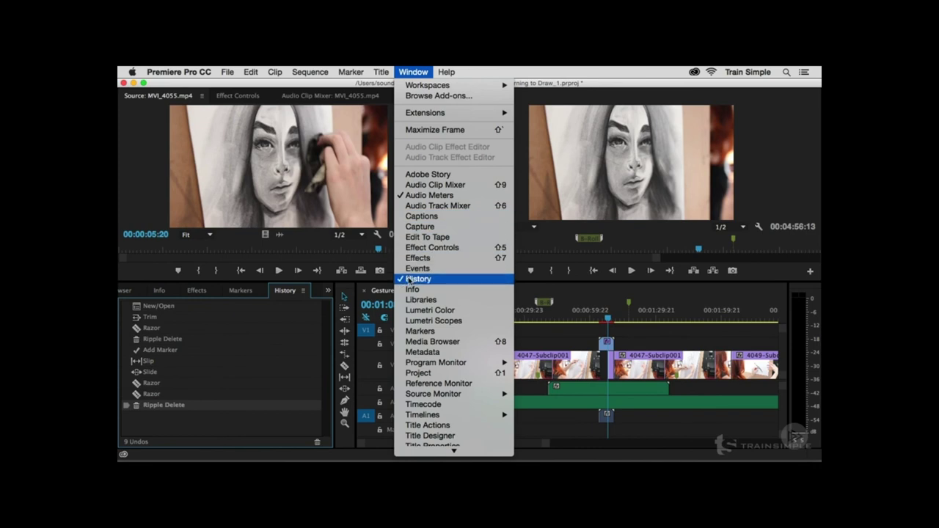
{"action": "left_click", "coordinate": [290, 294]}
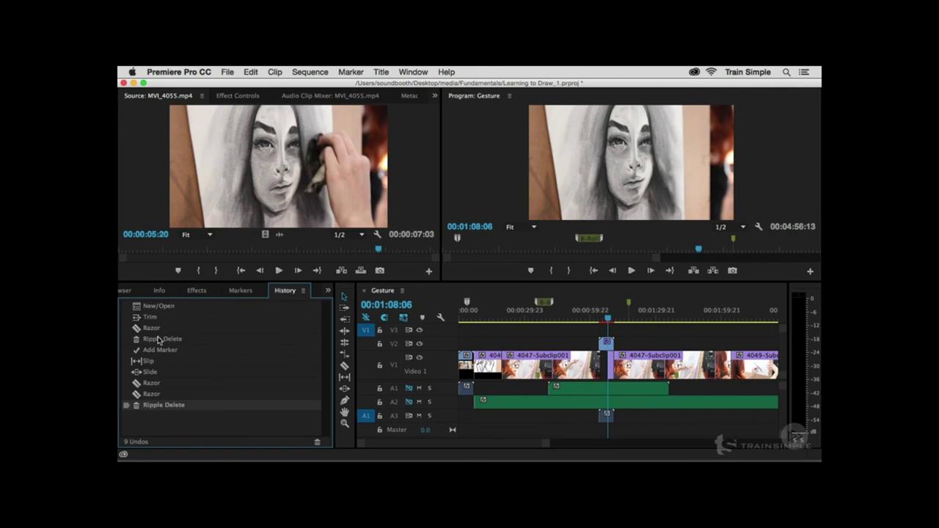
{"action": "left_click", "coordinate": [163, 342]}
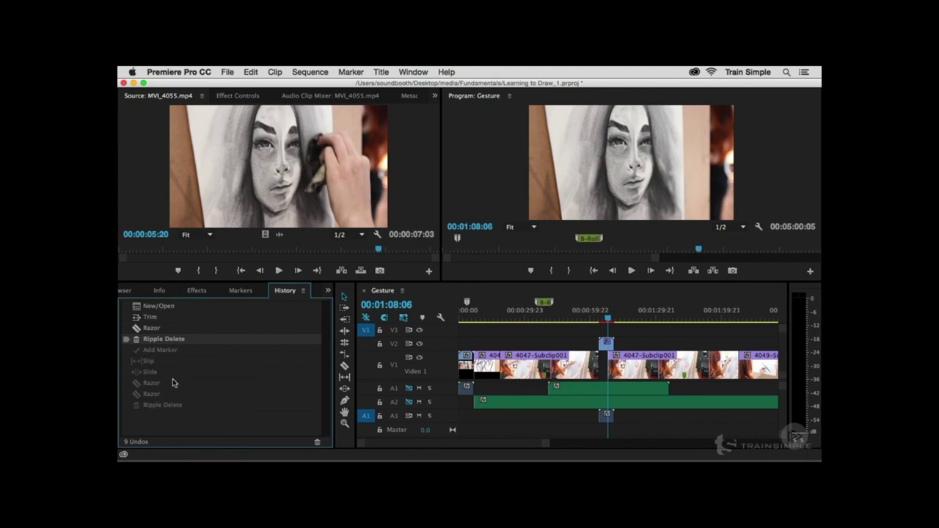
{"action": "left_click", "coordinate": [151, 375]}
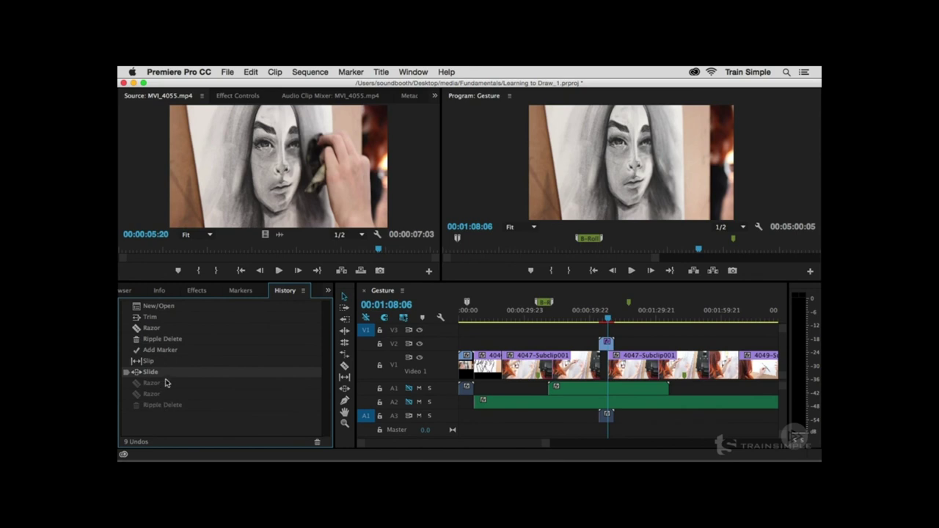
{"action": "left_click", "coordinate": [176, 341]}
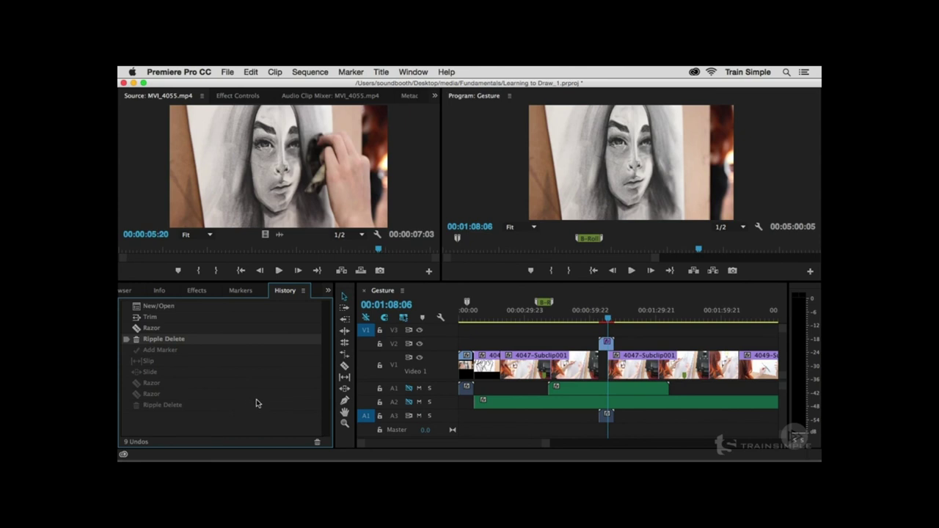
{"action": "left_click", "coordinate": [345, 367]}
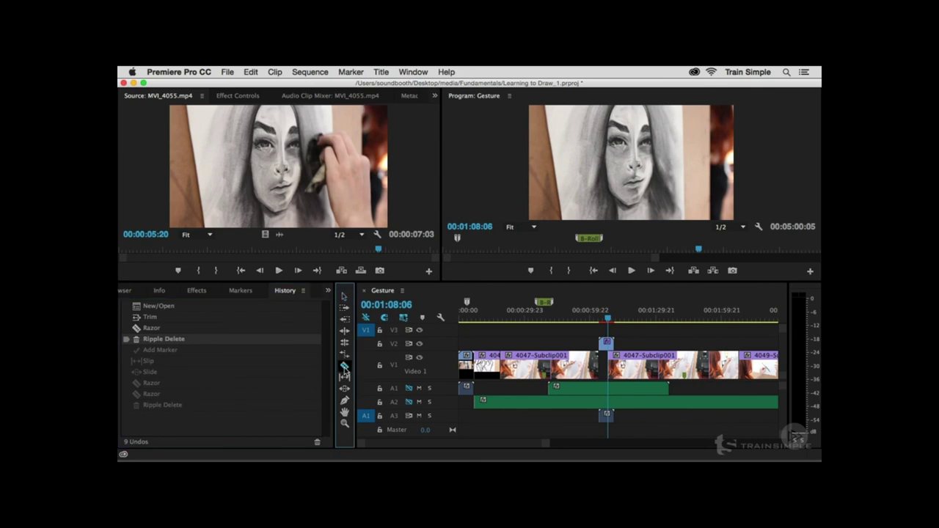
Razor-cut the V1 clip at 00:01:08:06, undo the cut, and revert the sequence to the Trim History step.
{"action": "left_click", "coordinate": [581, 365]}
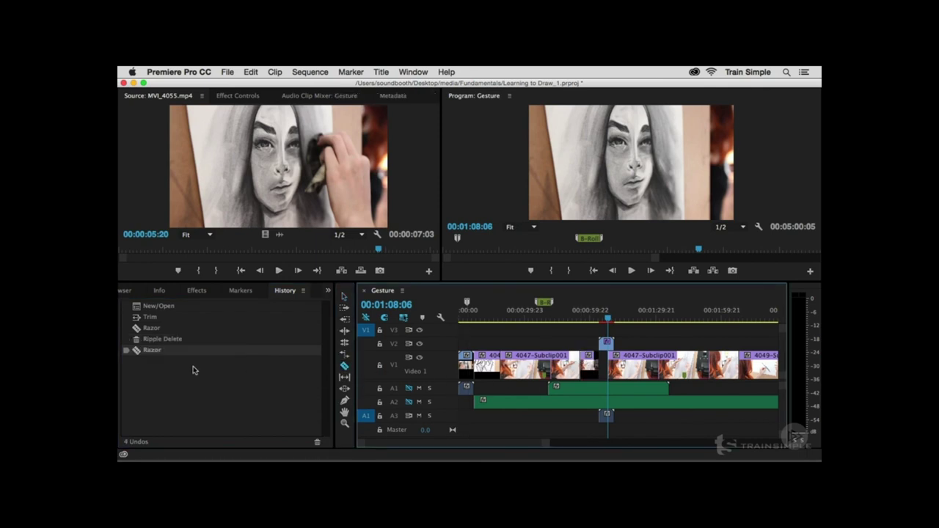
{"action": "key", "text": "super+z"}
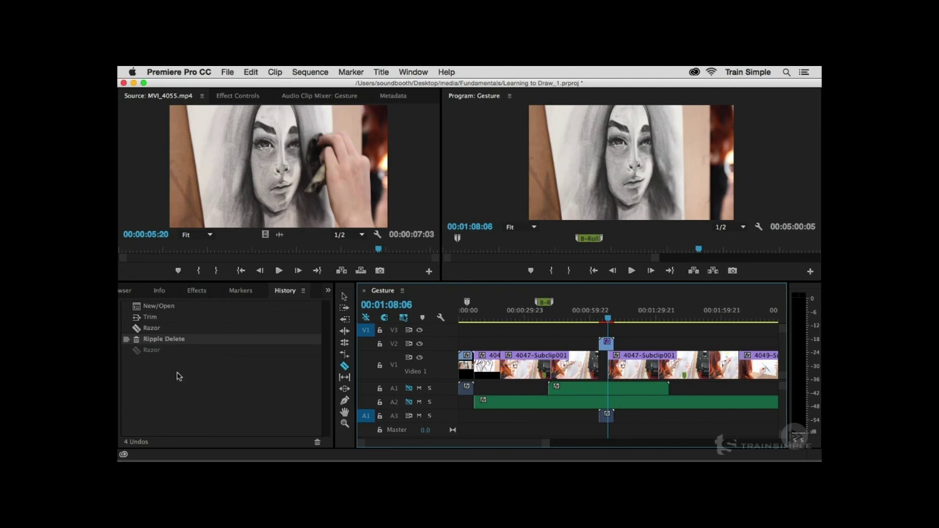
{"action": "left_click", "coordinate": [176, 318]}
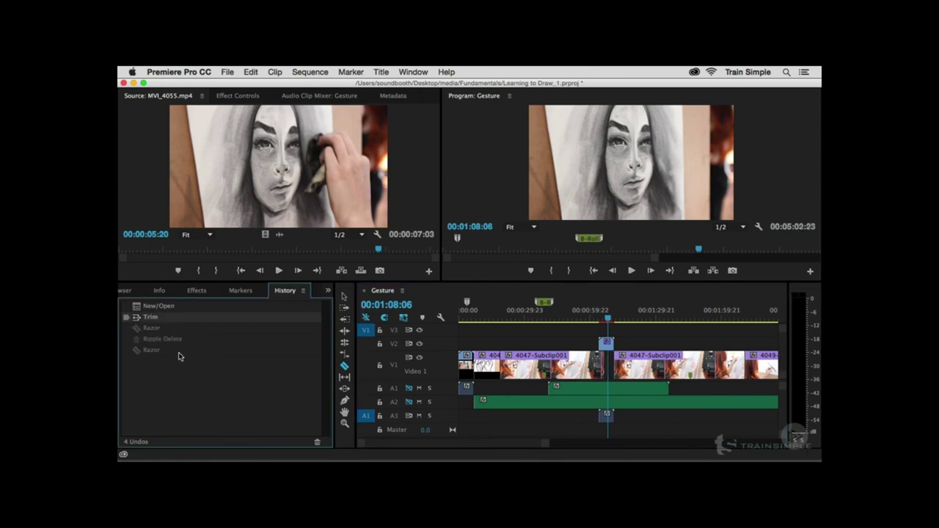
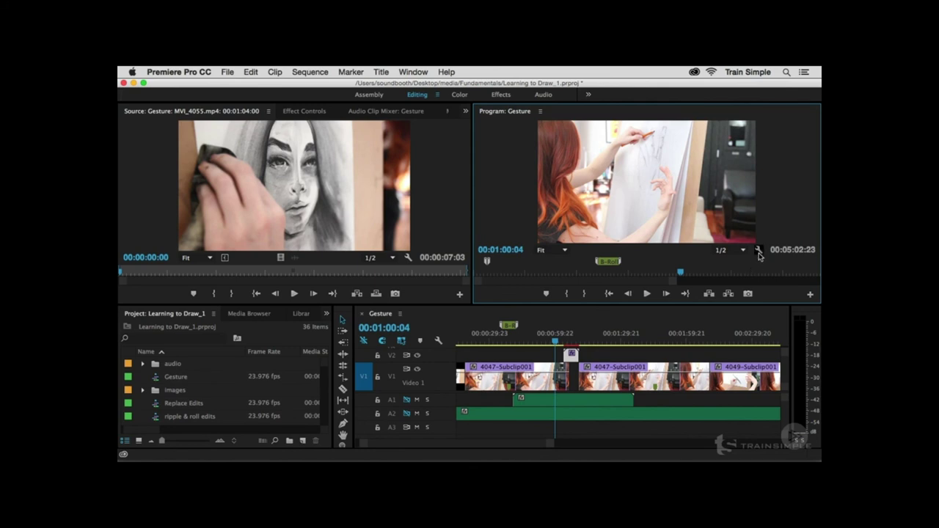
Enable the Program monitor's dropped-frame indicator and play the Gesture sequence from about 00:00:52.
{"action": "left_click", "coordinate": [759, 250]}
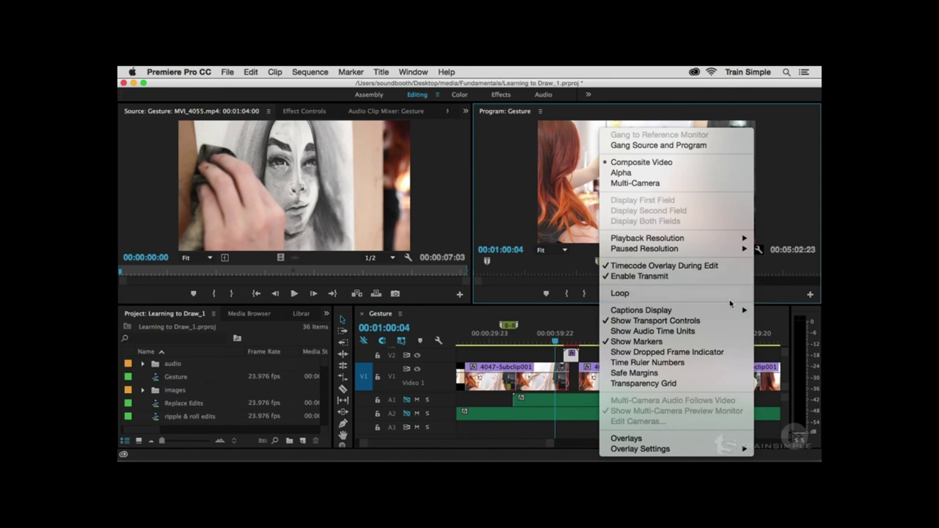
{"action": "left_click", "coordinate": [719, 357]}
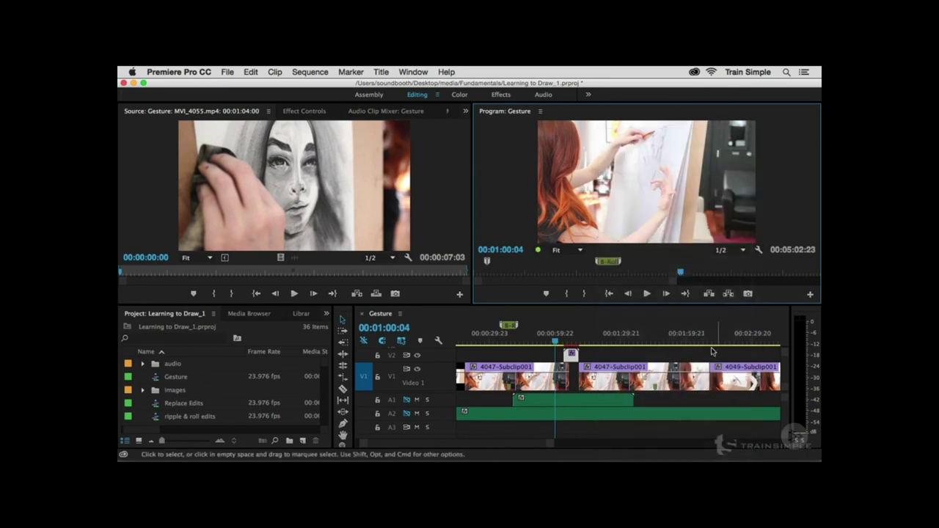
{"action": "mouse_move", "coordinate": [539, 253]}
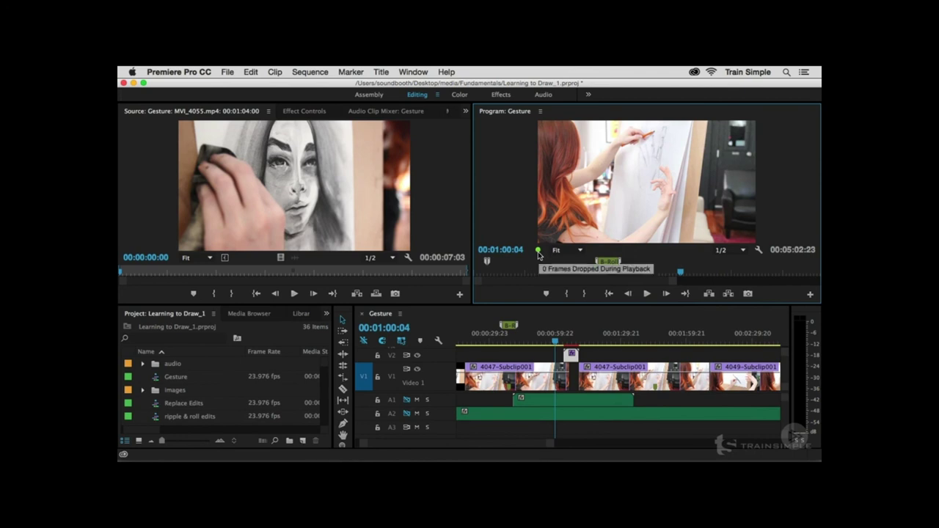
{"action": "left_click", "coordinate": [540, 343]}
{"action": "key", "text": "space"}
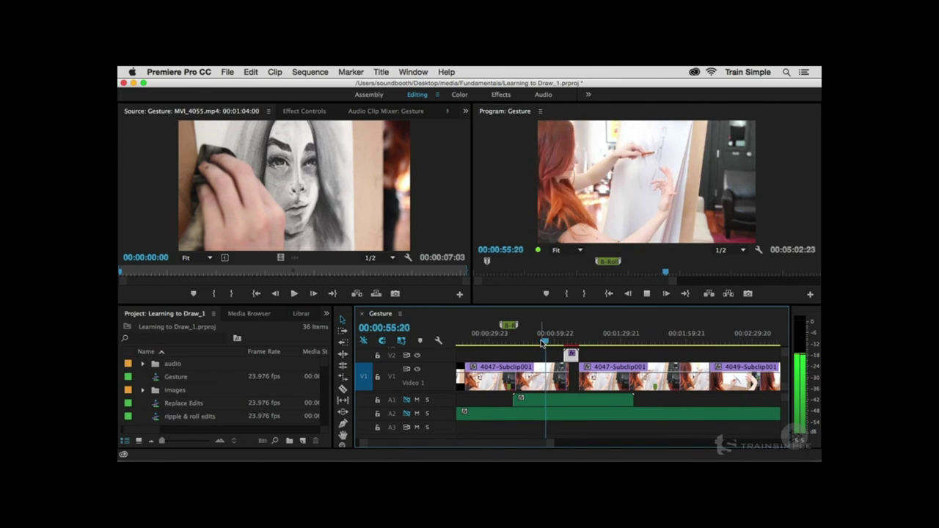
Replay the transition from just before 00:01:07:00, then set an Out point just after it.
{"action": "key", "text": "space"}
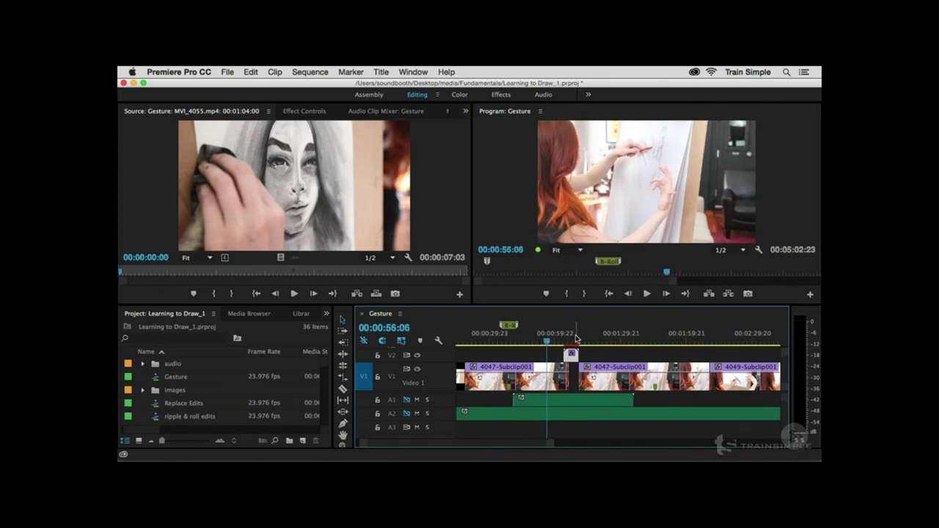
{"action": "left_click", "coordinate": [571, 341]}
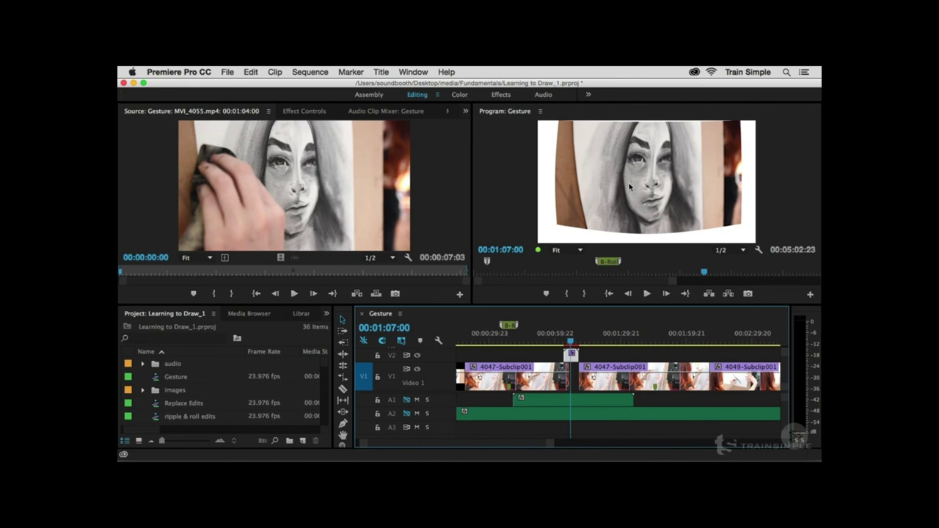
{"action": "left_click_drag", "start_coordinate": [569, 342], "coordinate": [555, 343]}
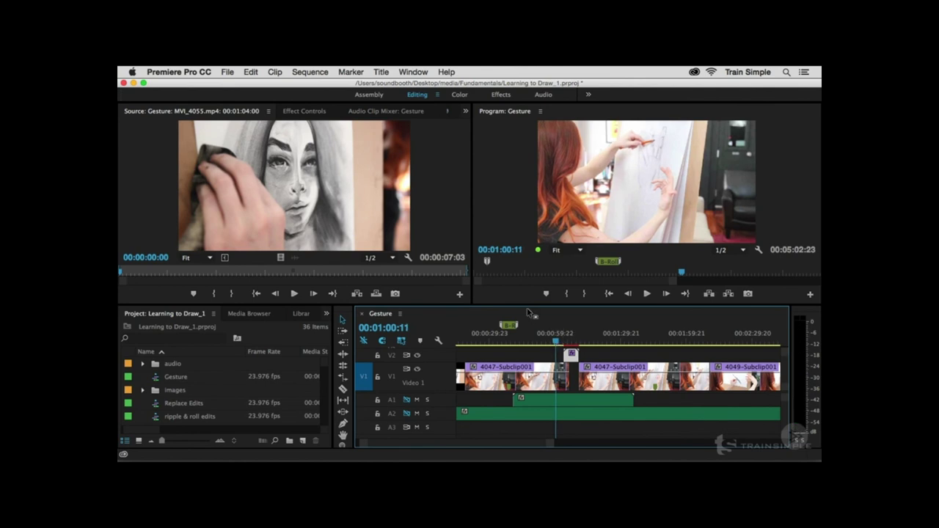
{"action": "mouse_move", "coordinate": [540, 254]}
{"action": "key", "text": "space"}
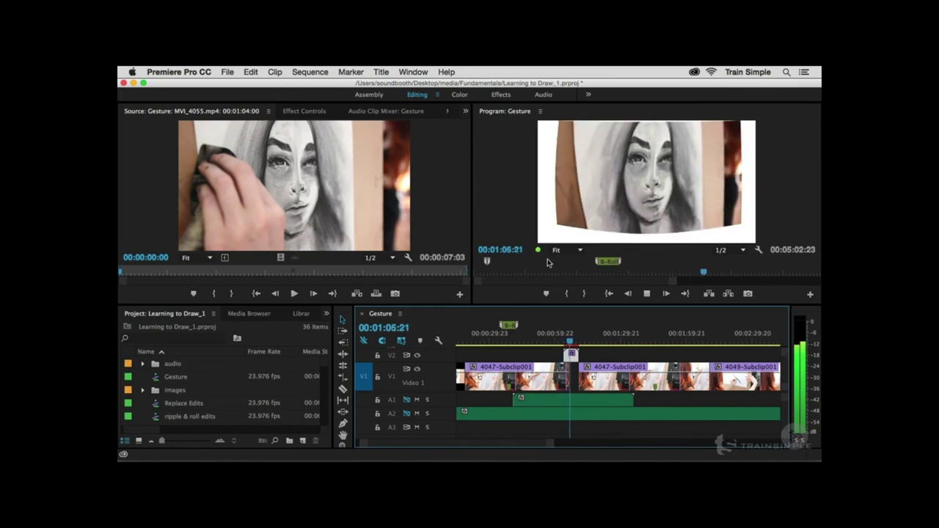
{"action": "key", "text": "space"}
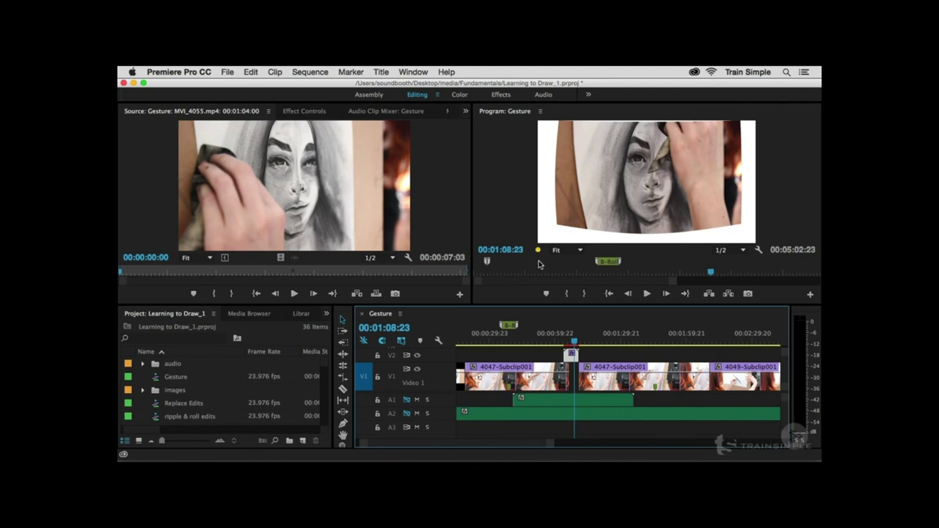
{"action": "mouse_move", "coordinate": [574, 342]}
{"action": "left_mouse_down"}
{"action": "mouse_move", "coordinate": [556, 343]}
{"action": "mouse_move", "coordinate": [571, 340]}
{"action": "left_mouse_up"}
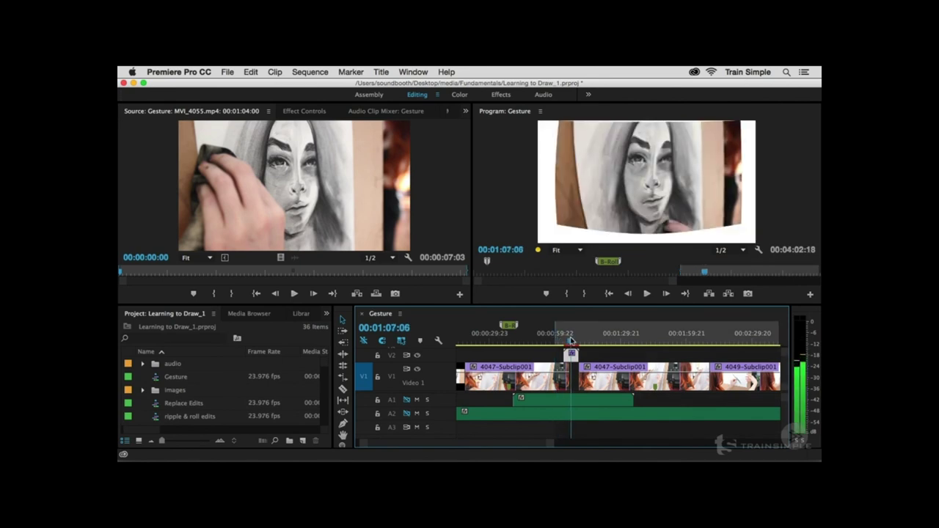
{"action": "key", "text": "o"}
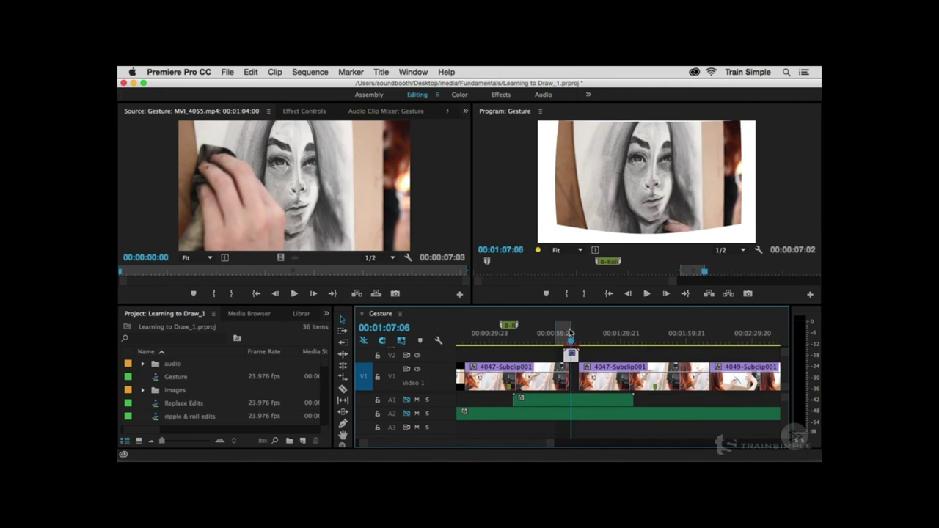
Render Effects In to Out, then replay the transition to confirm 0 dropped frames.
{"action": "left_click", "coordinate": [311, 72]}
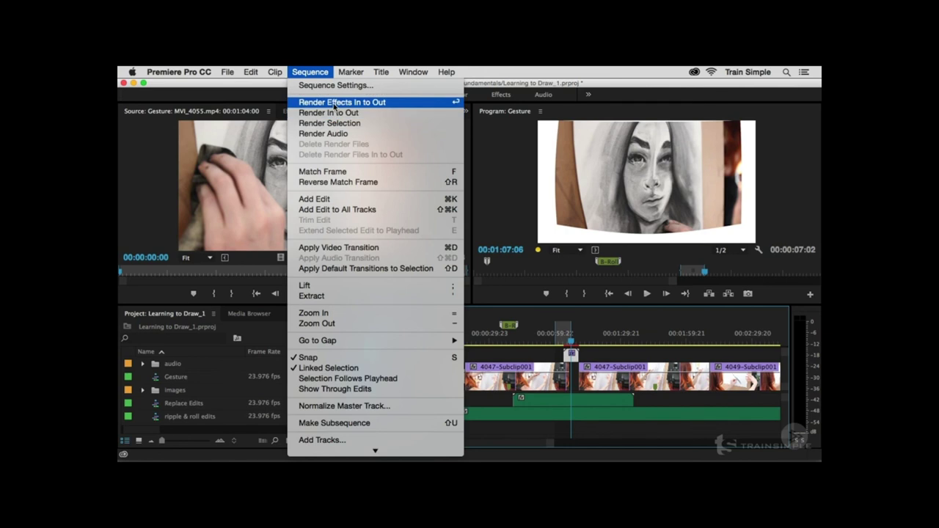
{"action": "left_click", "coordinate": [334, 103]}
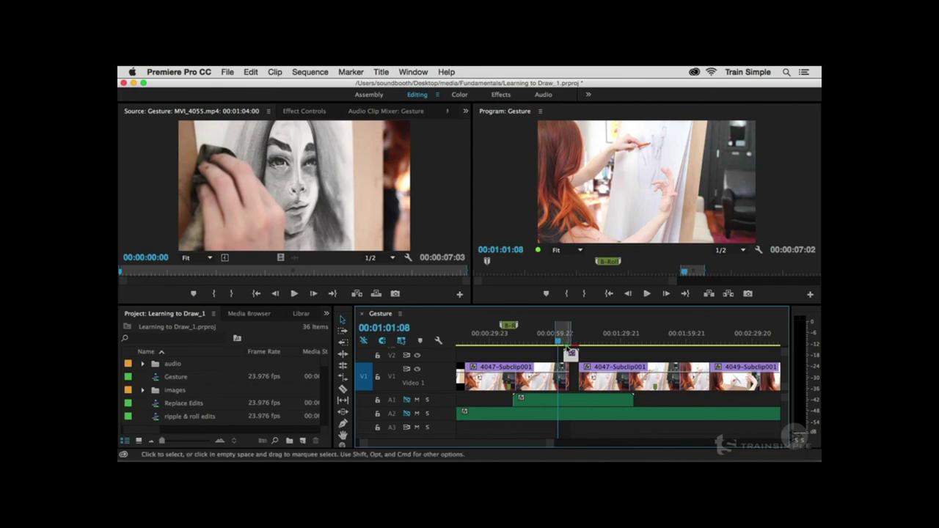
{"action": "key", "text": "space"}
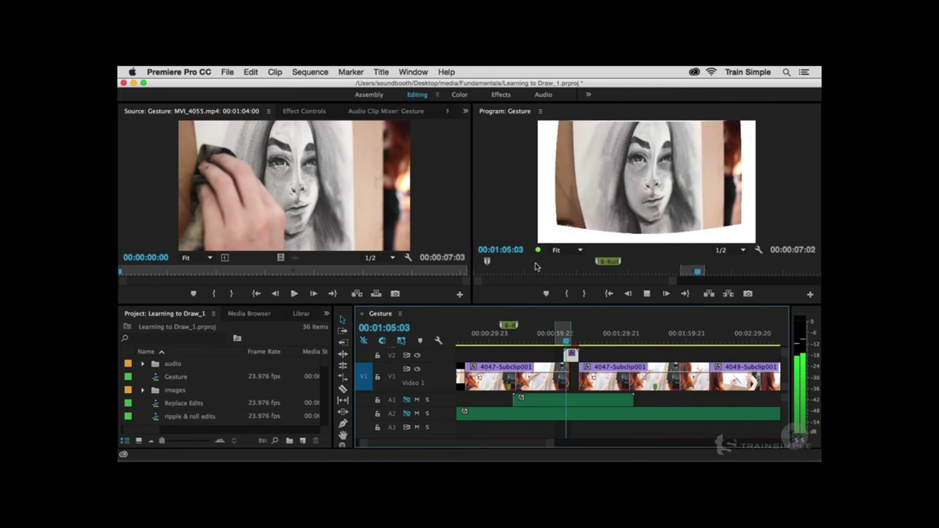
{"action": "mouse_move", "coordinate": [538, 253]}
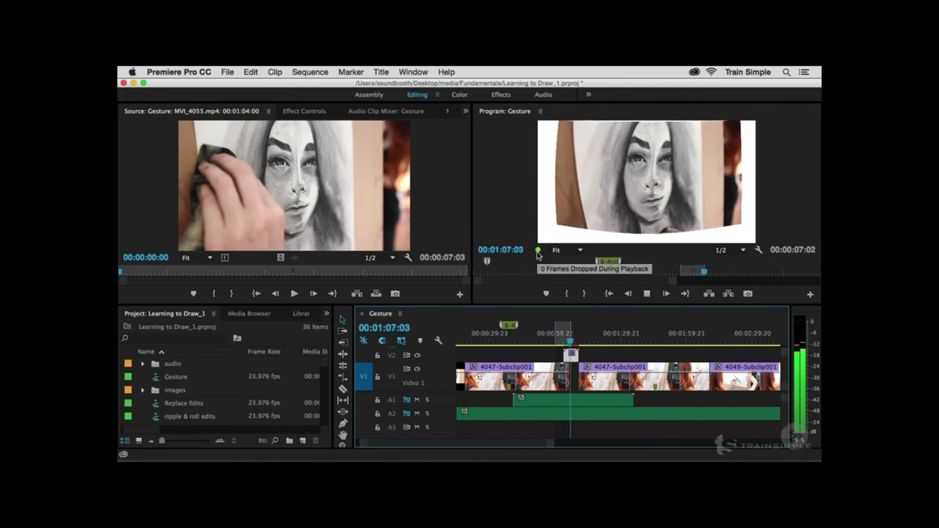
{"action": "key", "text": "space"}
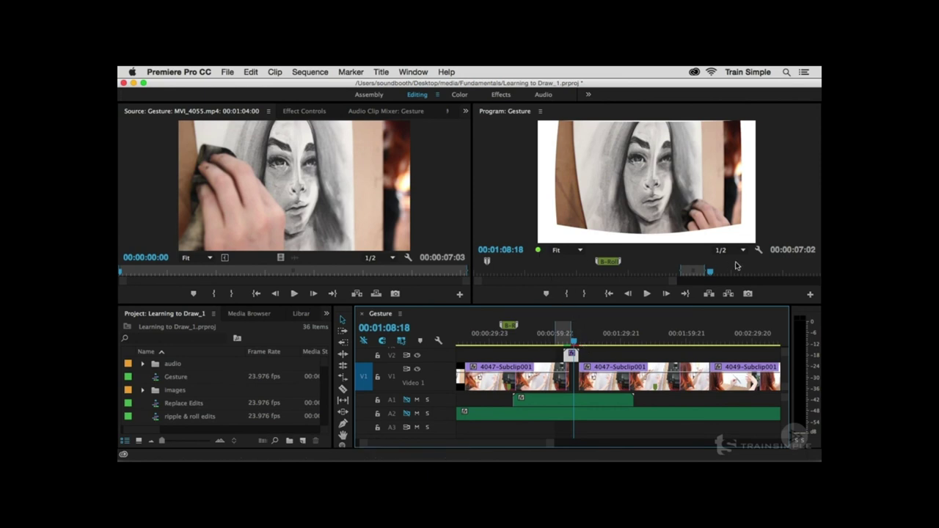
Hide the dropped-frame indicator, then toggle the Program monitor's transport controls off and back on.
{"action": "left_click", "coordinate": [759, 252]}
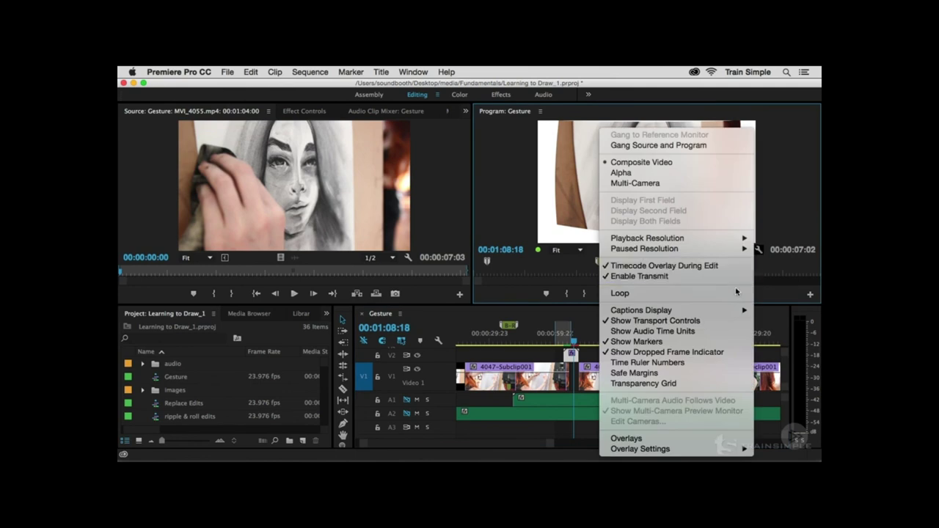
{"action": "left_click", "coordinate": [723, 352]}
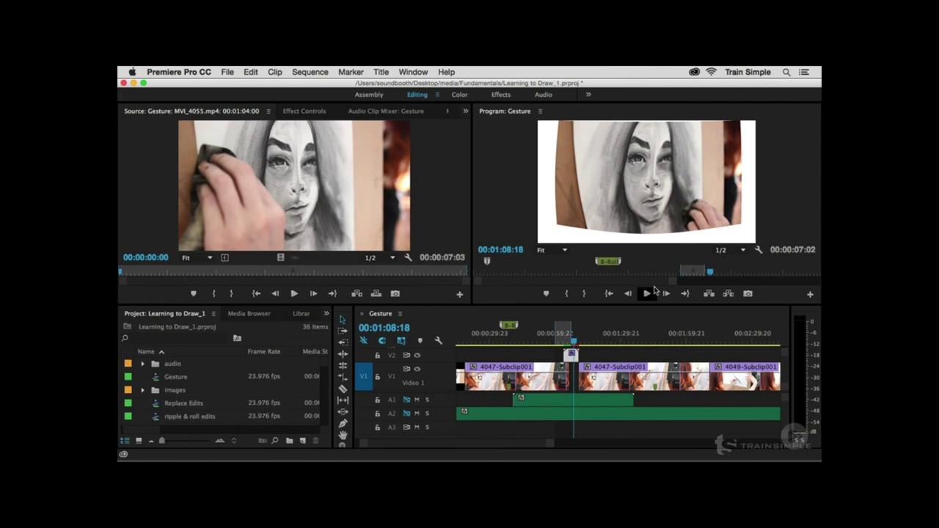
{"action": "left_click", "coordinate": [759, 251]}
{"action": "left_click", "coordinate": [759, 251]}
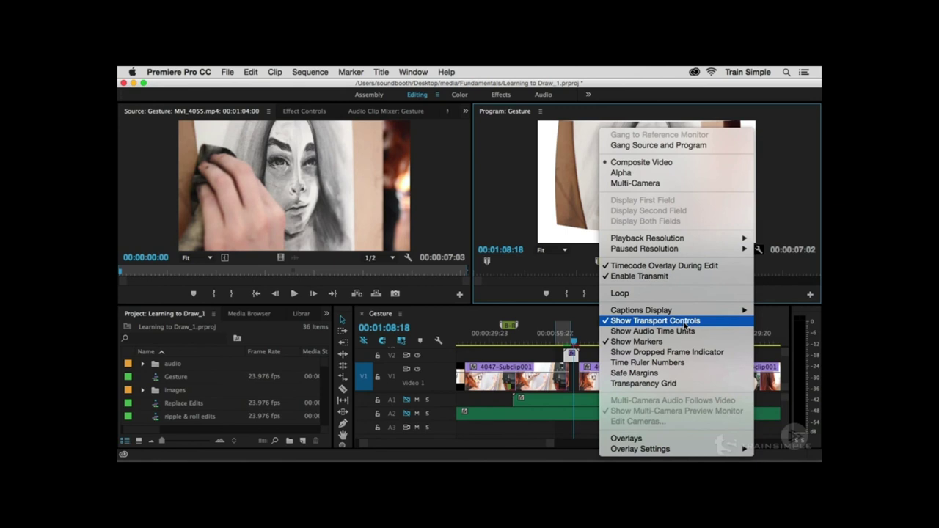
{"action": "left_click", "coordinate": [685, 326]}
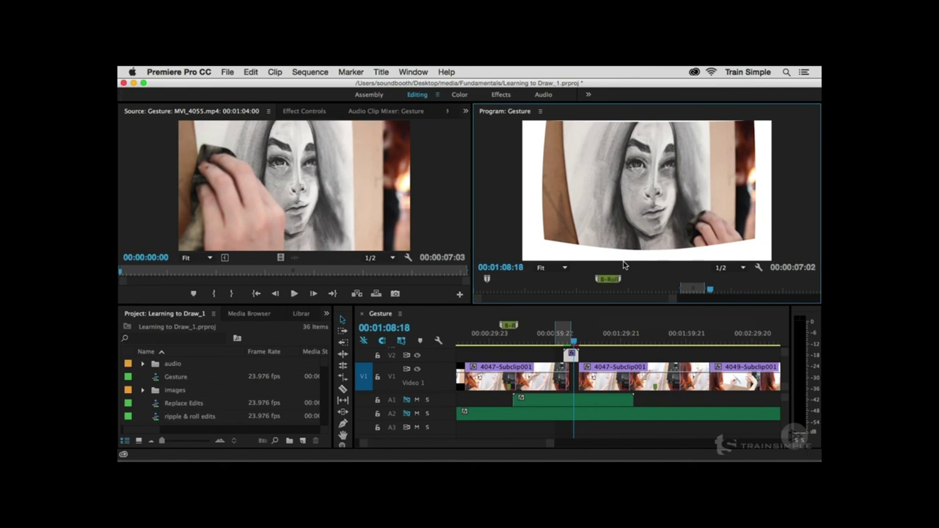
{"action": "left_click", "coordinate": [759, 267]}
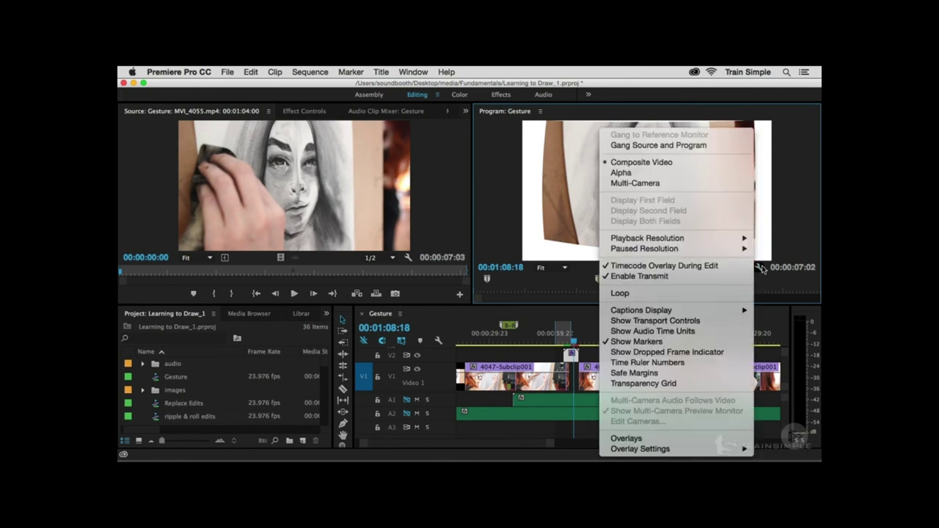
{"action": "left_click", "coordinate": [708, 326]}
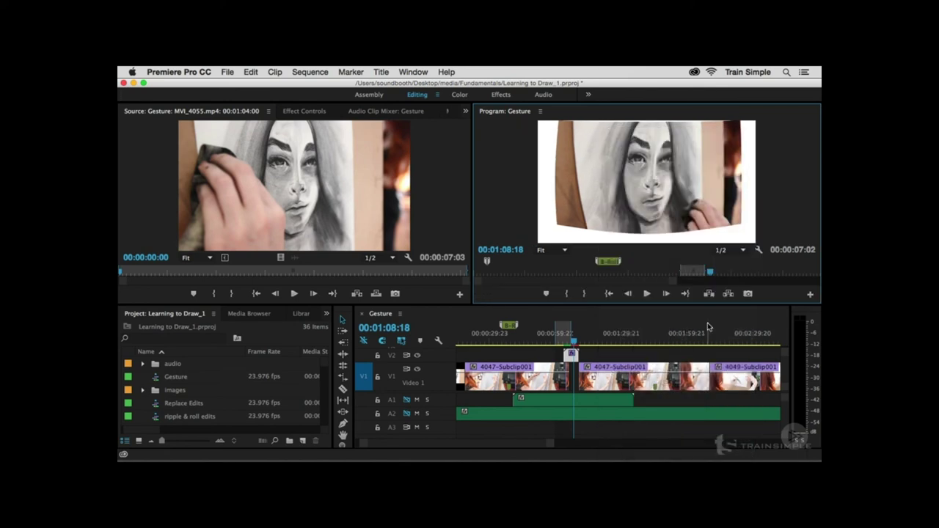
{"action": "left_click", "coordinate": [812, 296]}
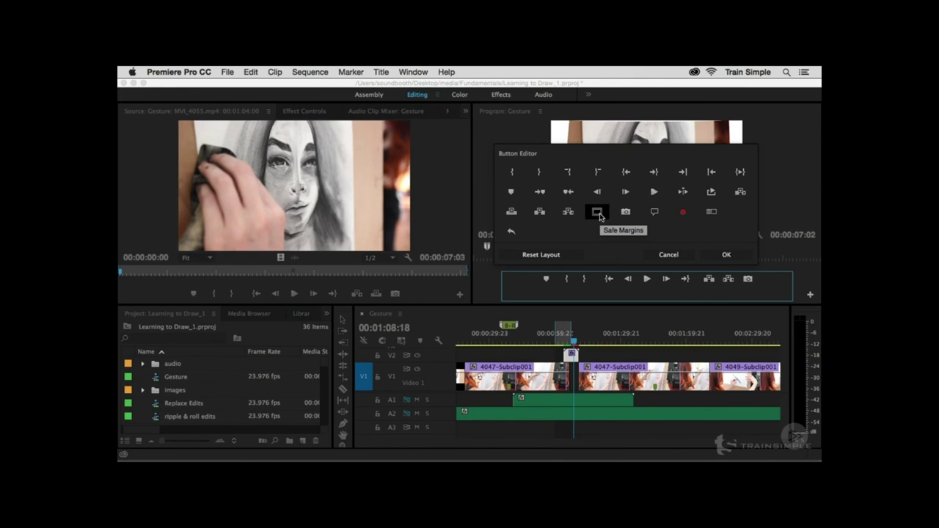
{"action": "left_click_drag", "start_coordinate": [600, 216], "coordinate": [629, 282]}
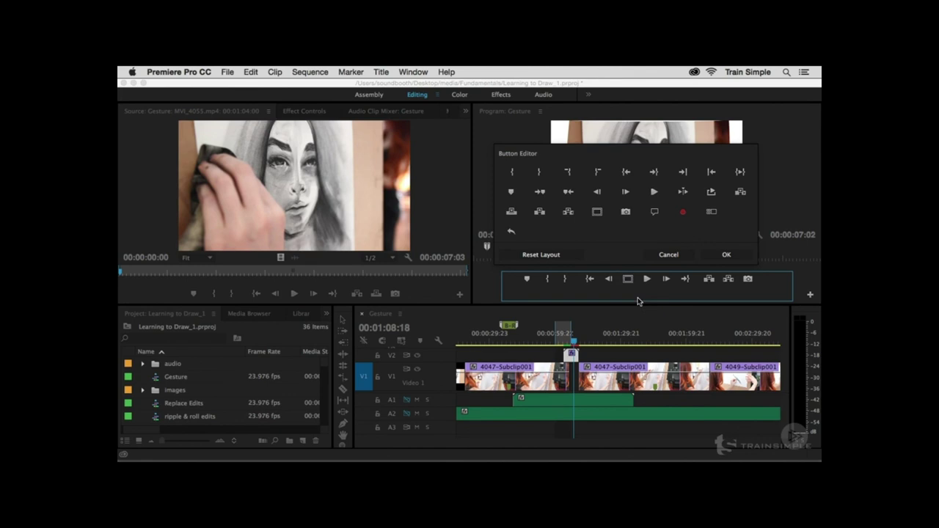
{"action": "left_click", "coordinate": [748, 279]}
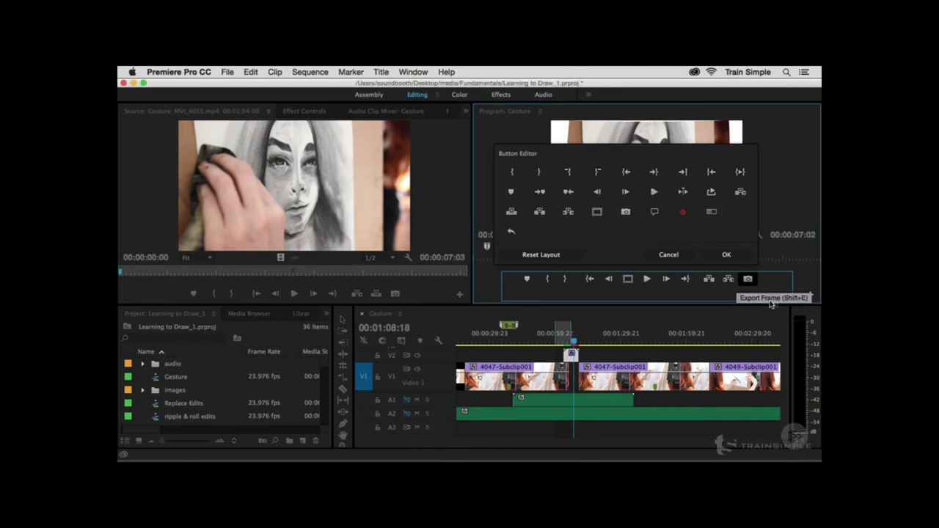
{"action": "left_click_drag", "start_coordinate": [751, 283], "coordinate": [757, 283]}
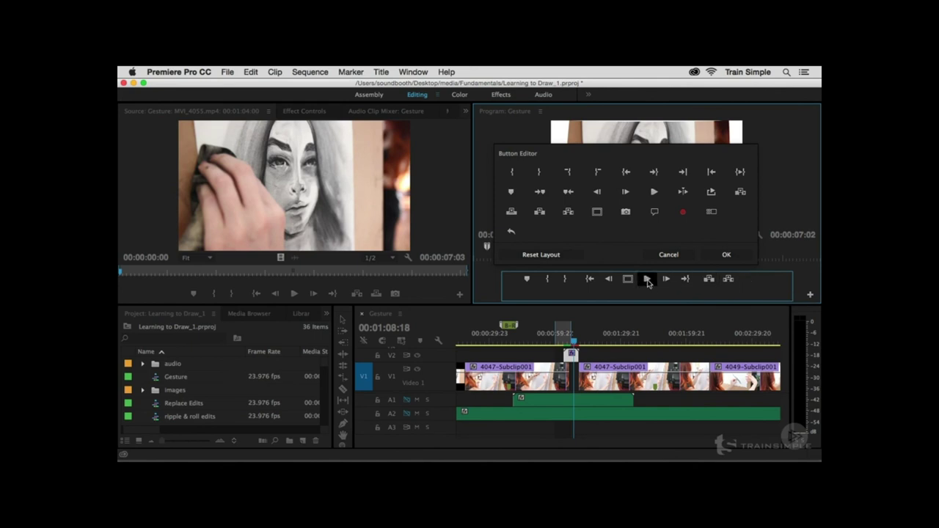
{"action": "left_click_drag", "start_coordinate": [649, 282], "coordinate": [744, 319]}
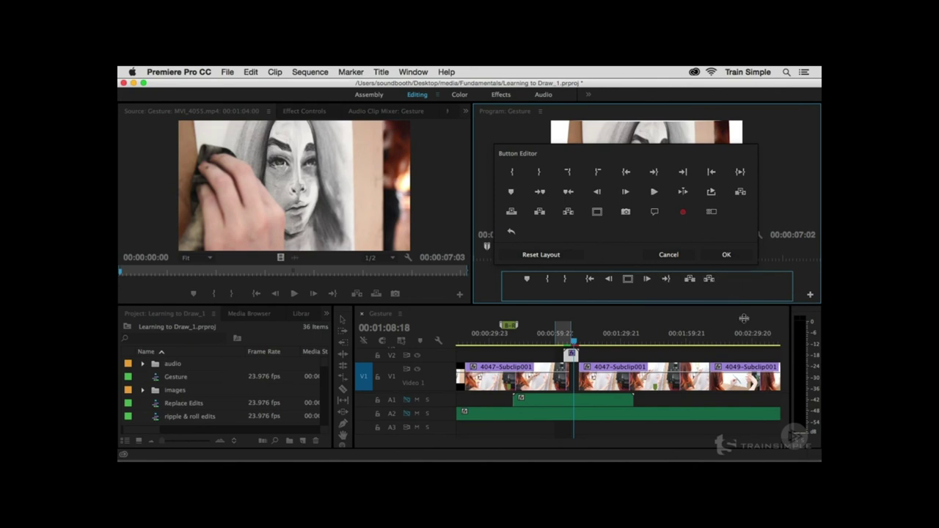
{"action": "left_click_drag", "start_coordinate": [720, 288], "coordinate": [728, 282]}
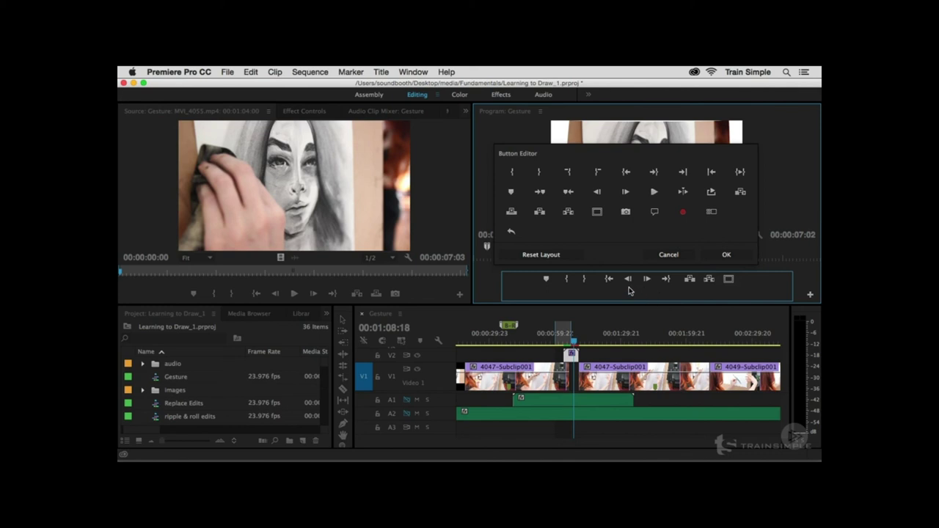
{"action": "left_click", "coordinate": [549, 257]}
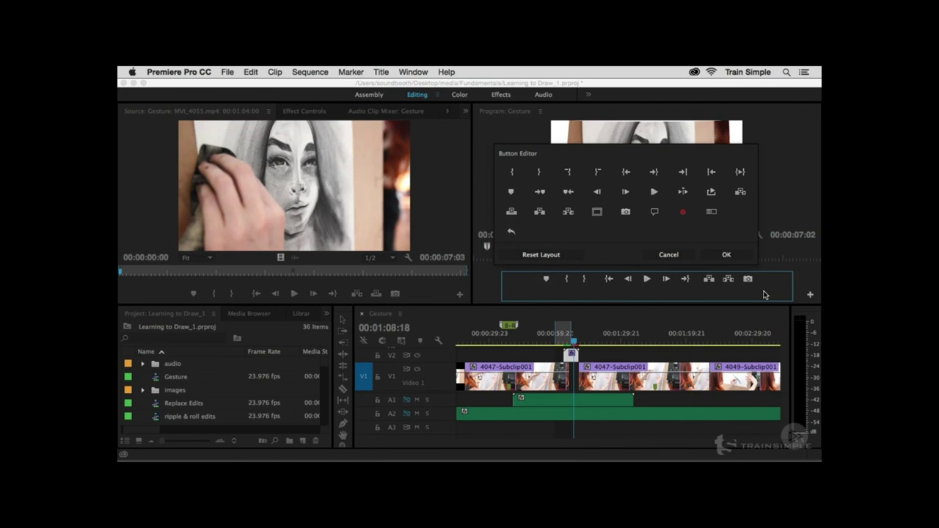
{"action": "left_click", "coordinate": [685, 256]}
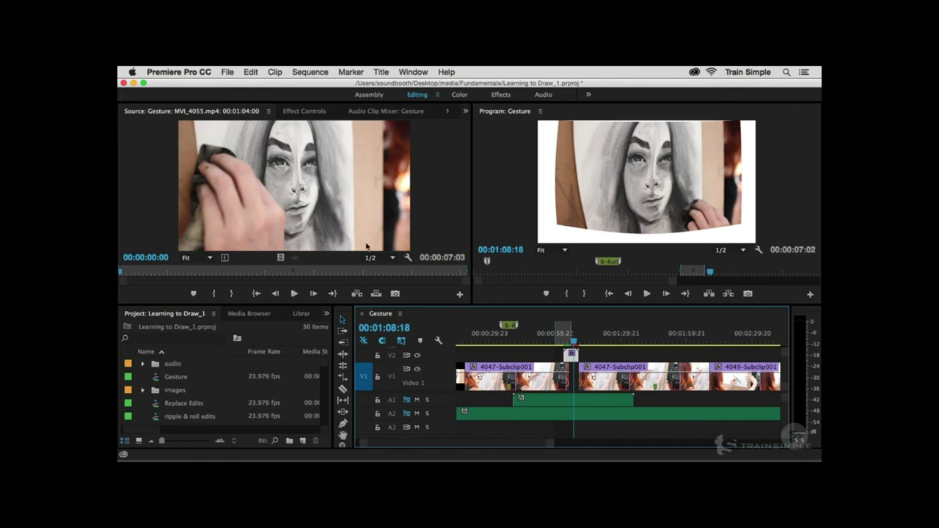
Set Still Image Default Duration to 300 in General preferences, then maximize the Media Browser.
{"action": "left_click", "coordinate": [195, 74]}
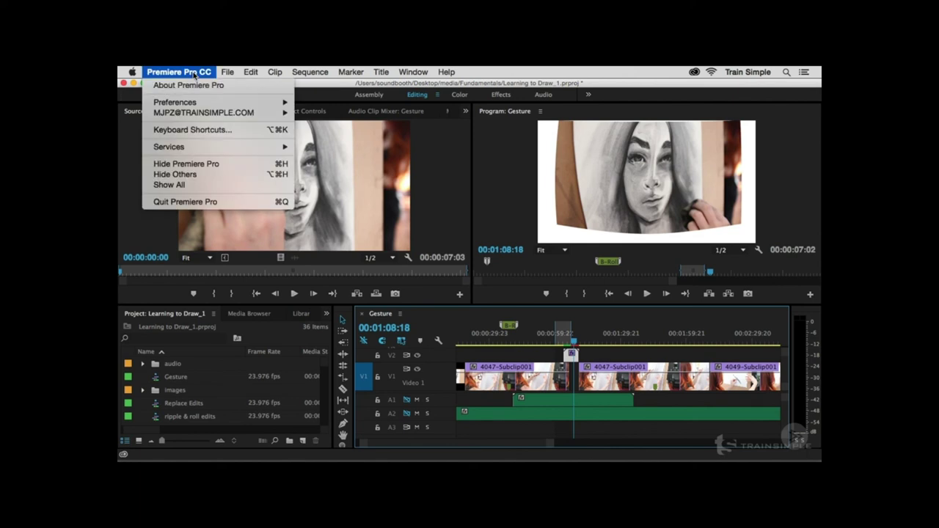
{"action": "mouse_move", "coordinate": [207, 105]}
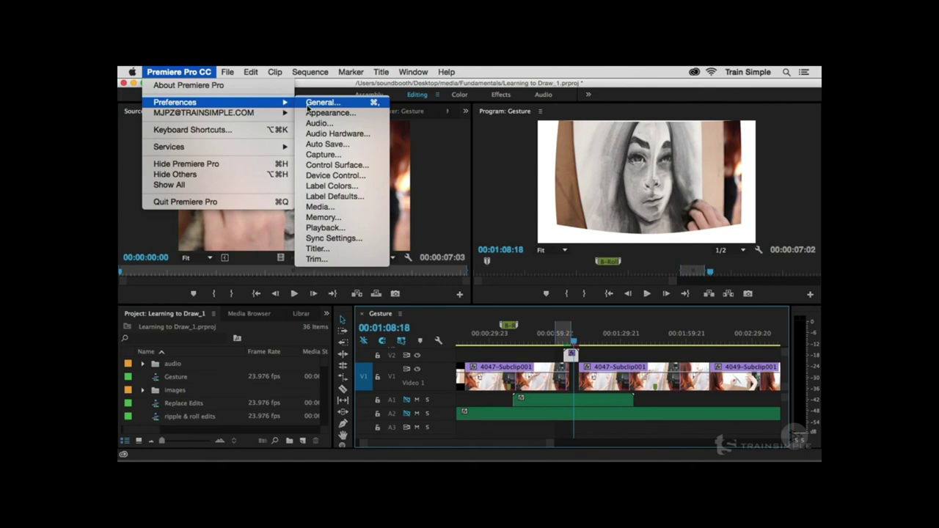
{"action": "left_click", "coordinate": [308, 104]}
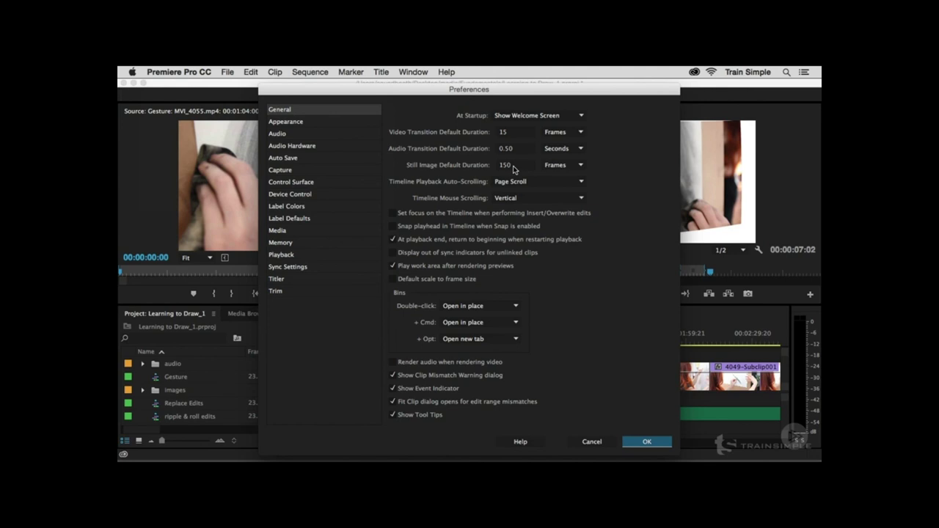
{"action": "left_click", "coordinate": [513, 166]}
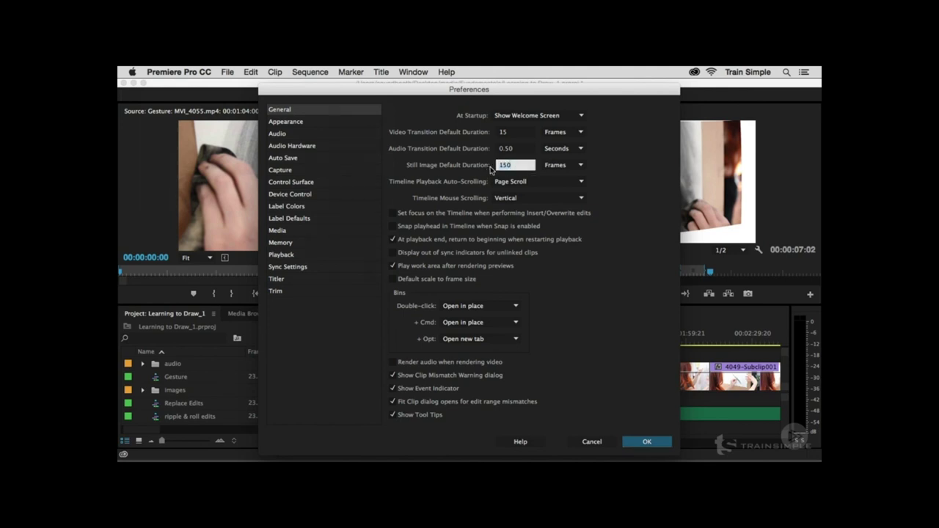
{"action": "type", "text": "300"}
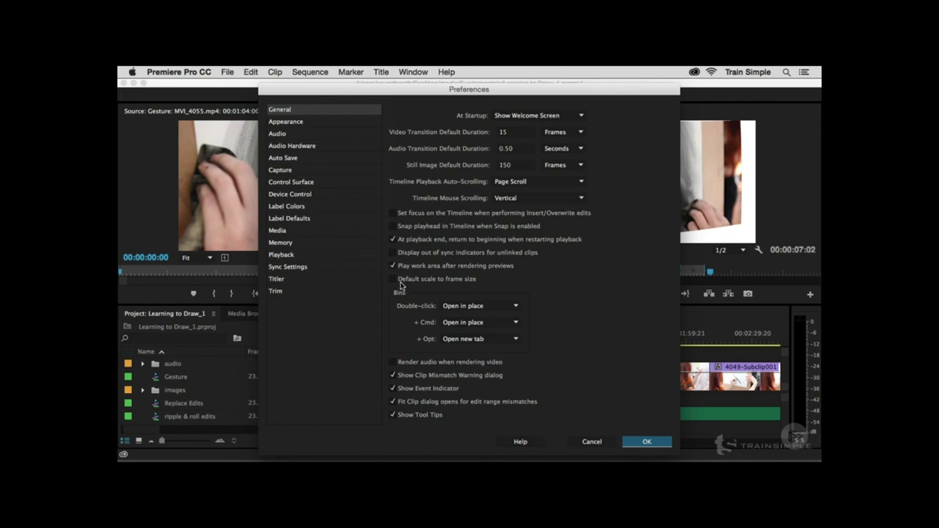
{"action": "left_click", "coordinate": [627, 437]}
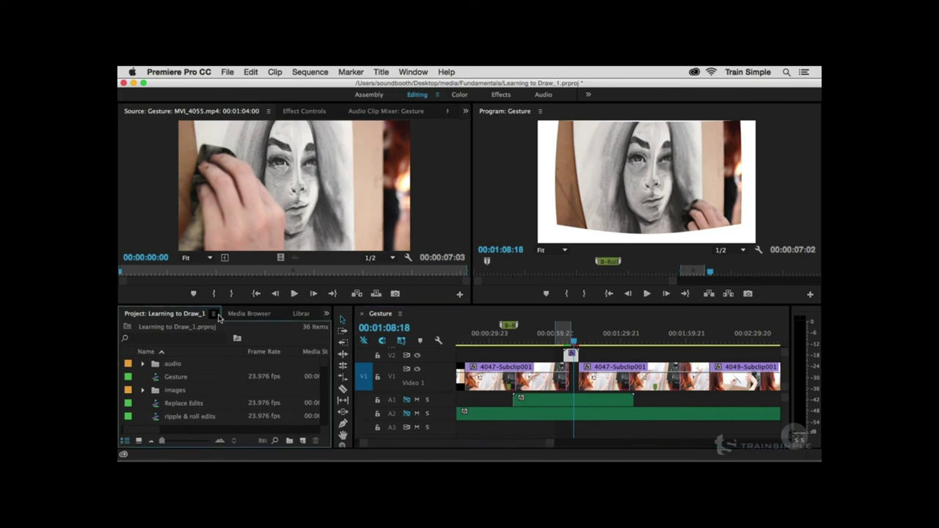
{"action": "left_click", "coordinate": [230, 315]}
{"action": "double_click", "coordinate": [230, 315]}
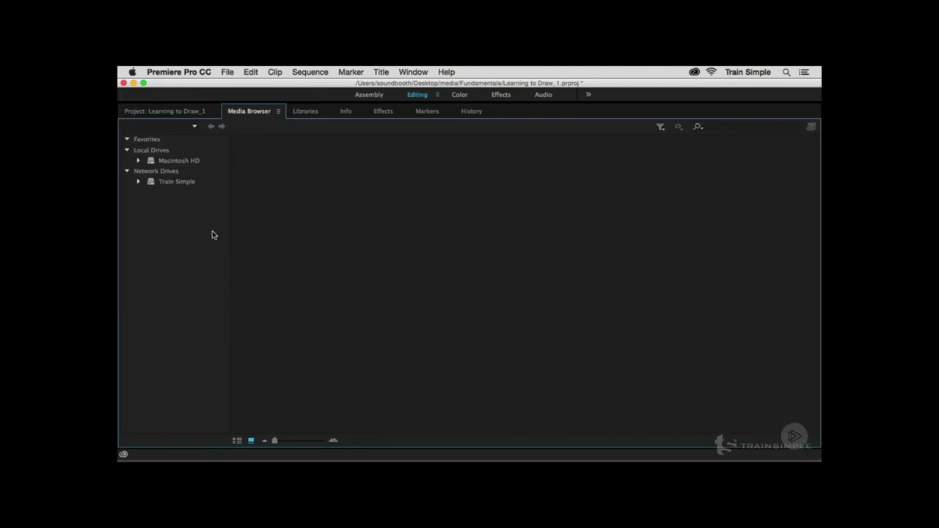
In the Media Browser, expand Macintosh HD > Users > soundbooth > Desktop and select Images.
{"action": "left_click", "coordinate": [138, 160]}
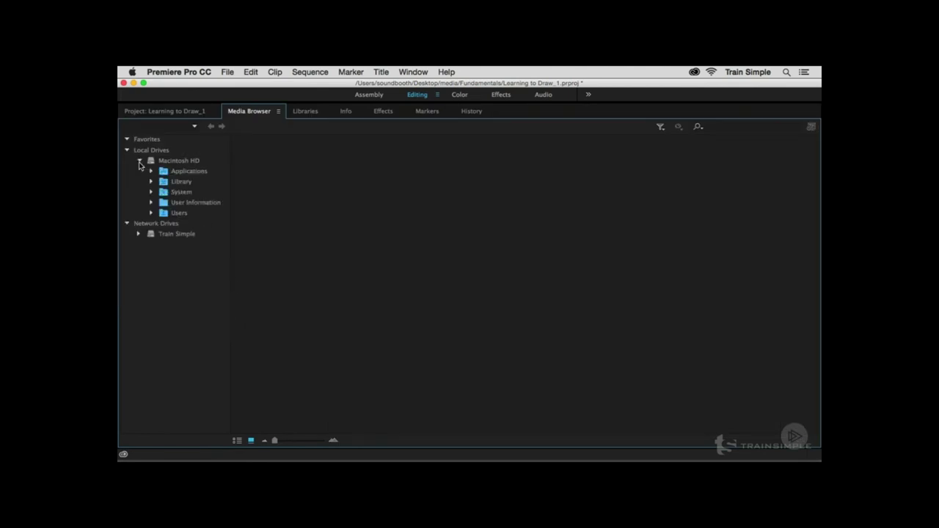
{"action": "left_click", "coordinate": [151, 213]}
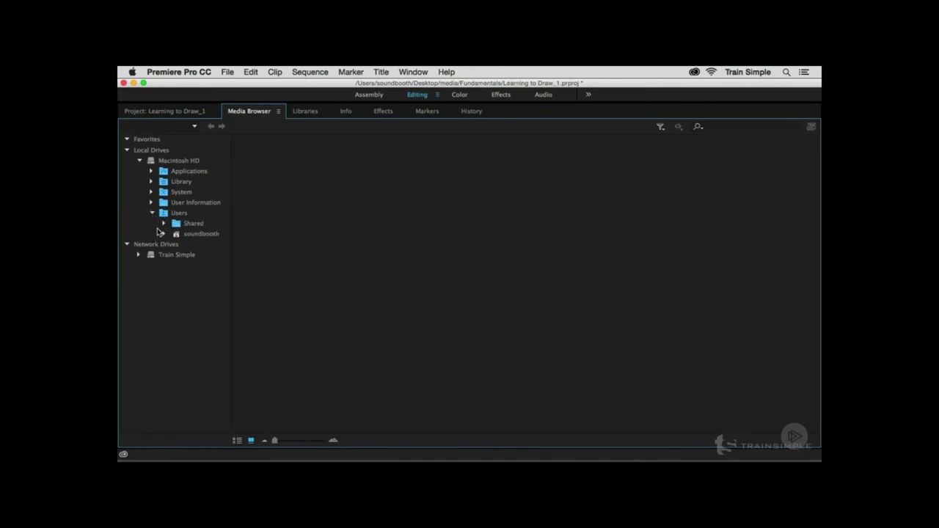
{"action": "left_click", "coordinate": [164, 234]}
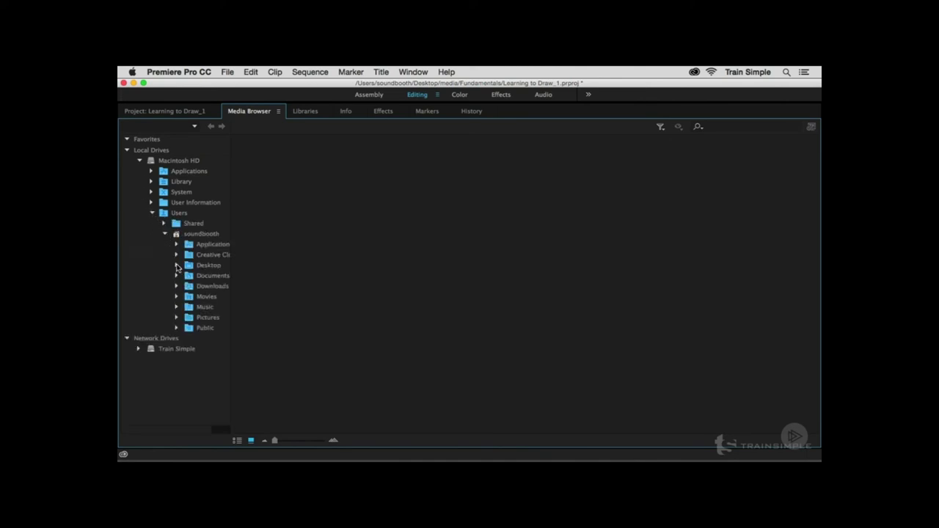
{"action": "left_click", "coordinate": [176, 265]}
{"action": "left_click", "coordinate": [206, 297]}
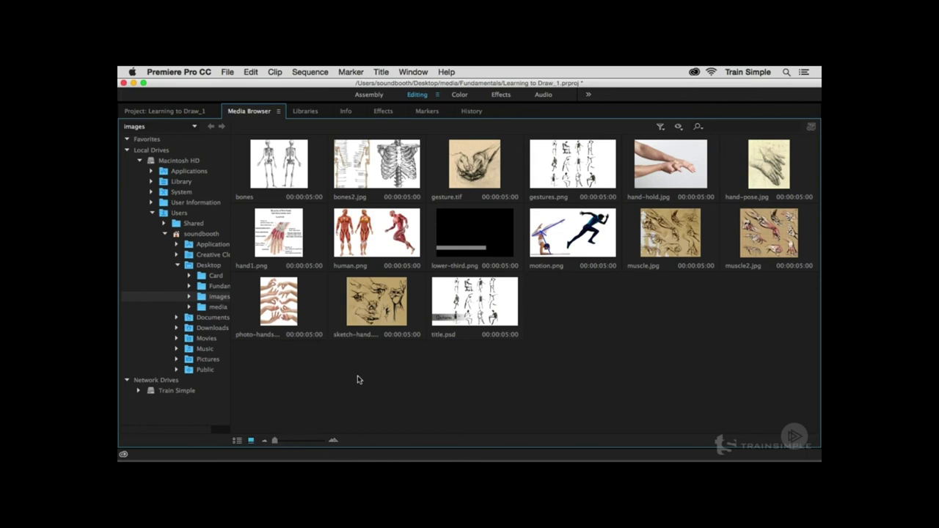
Marquee-select the image thumbnails and import them into the project.
{"action": "left_click_drag", "start_coordinate": [692, 350], "coordinate": [280, 190]}
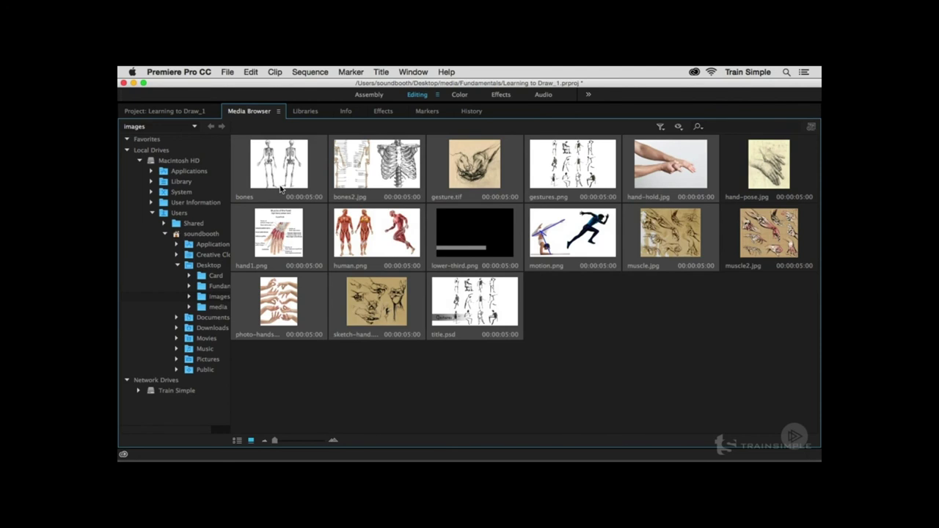
{"action": "right_click", "coordinate": [282, 185]}
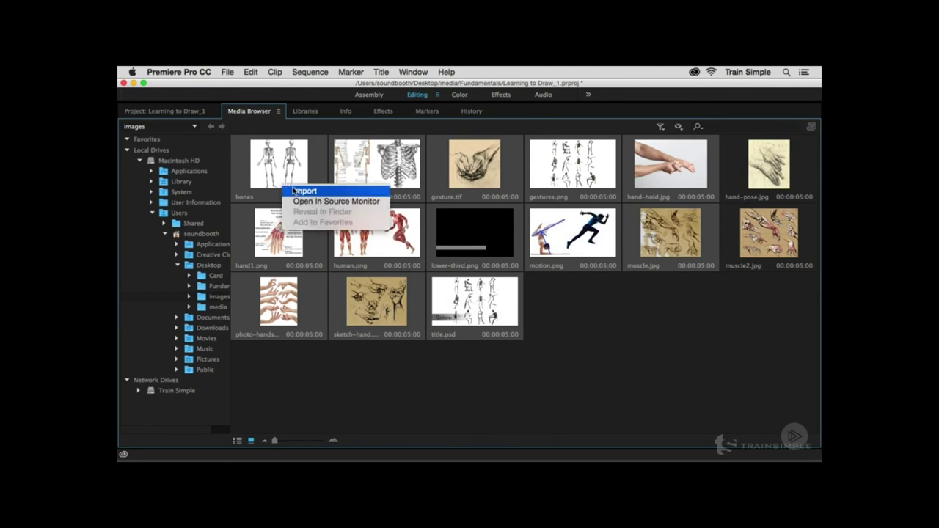
{"action": "left_click", "coordinate": [297, 191]}
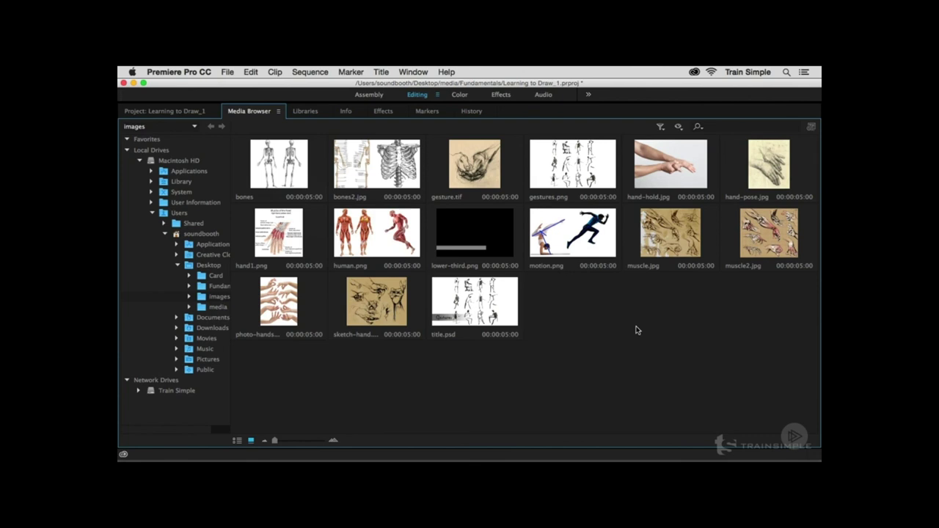
Filter the Media Browser's displayed file types to PNG, JPEG and TIFF only.
{"action": "left_click", "coordinate": [661, 127]}
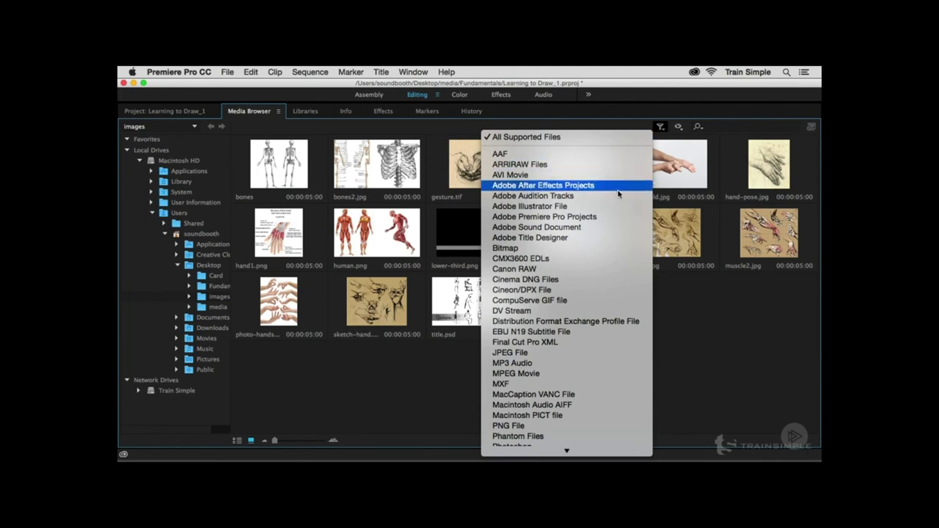
{"action": "left_click", "coordinate": [571, 427]}
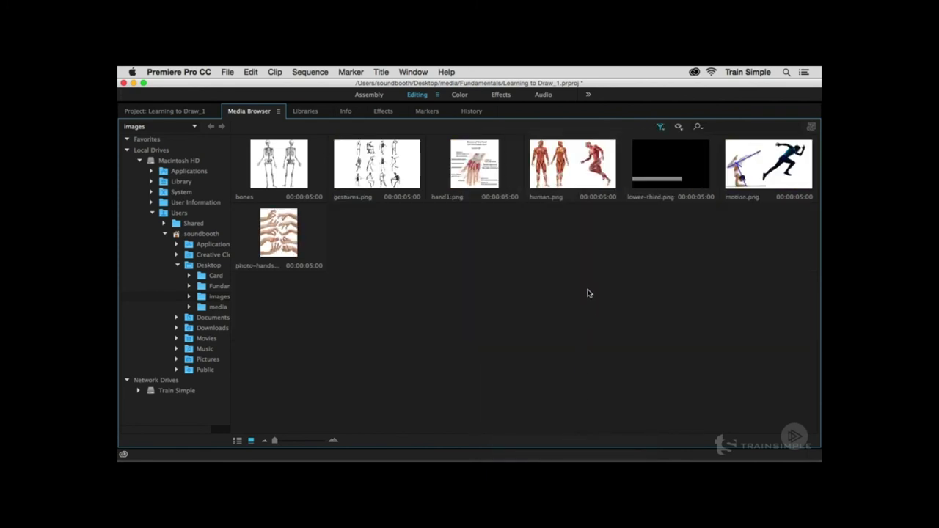
{"action": "left_click", "coordinate": [660, 129]}
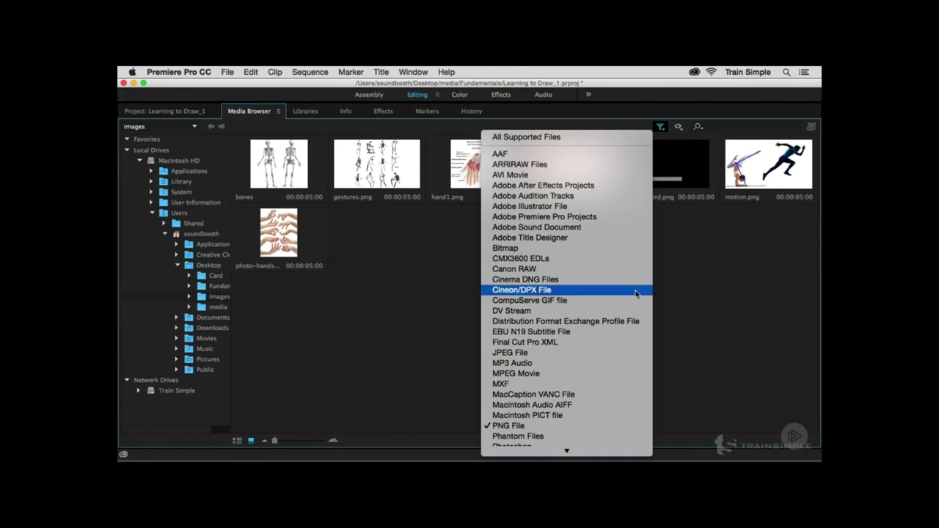
{"action": "left_click", "coordinate": [623, 353]}
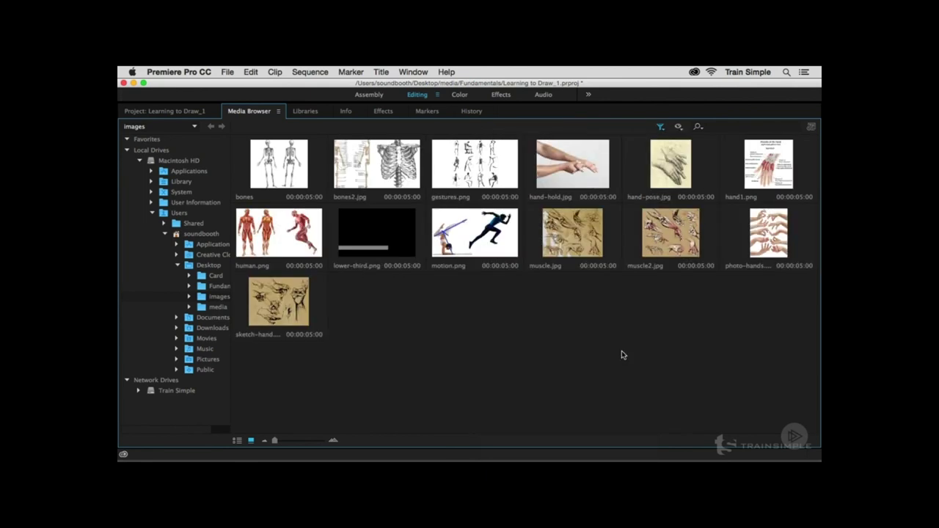
{"action": "left_click", "coordinate": [660, 128]}
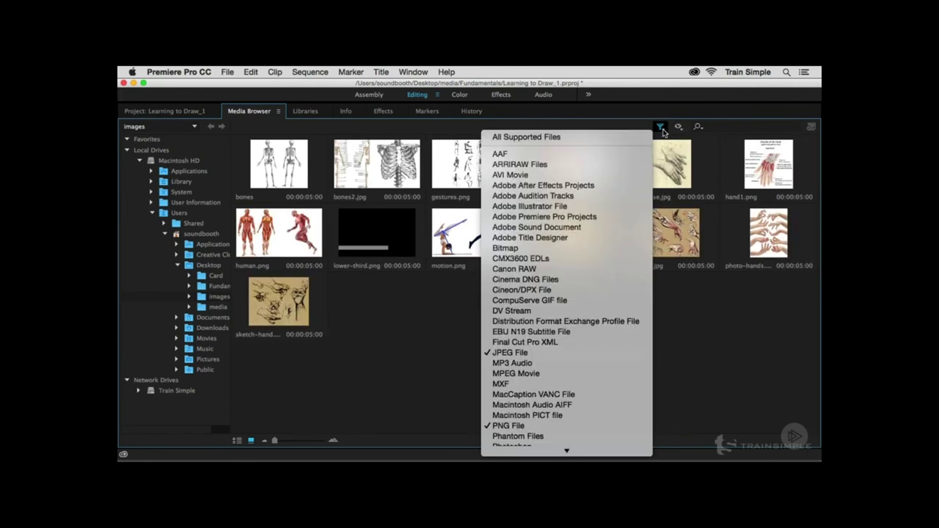
{"action": "scroll", "coordinate": [608, 448], "scroll_direction": "down", "scroll_amount": 5}
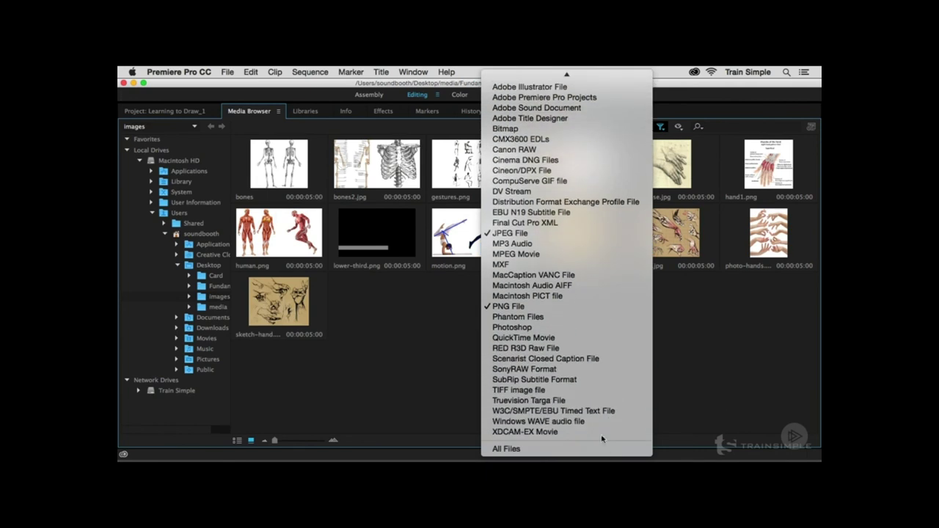
{"action": "left_click", "coordinate": [601, 393]}
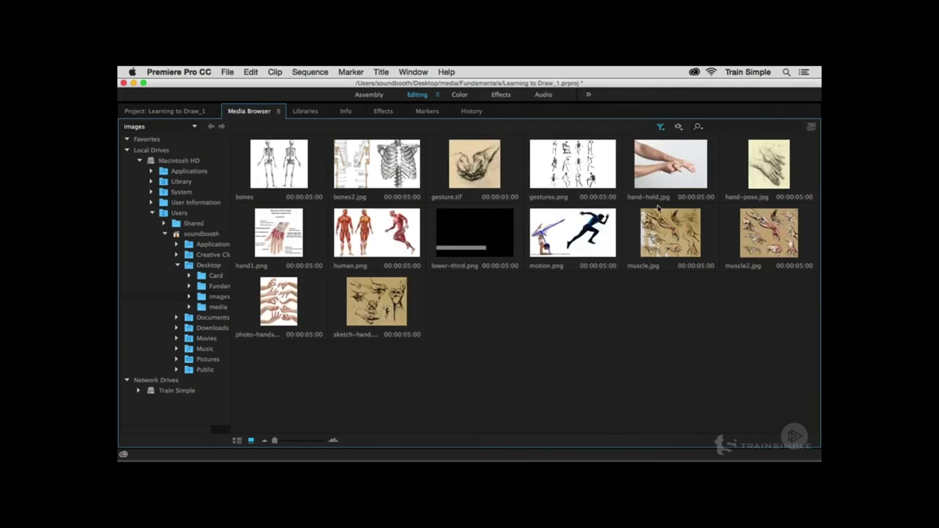
{"action": "left_click", "coordinate": [660, 128]}
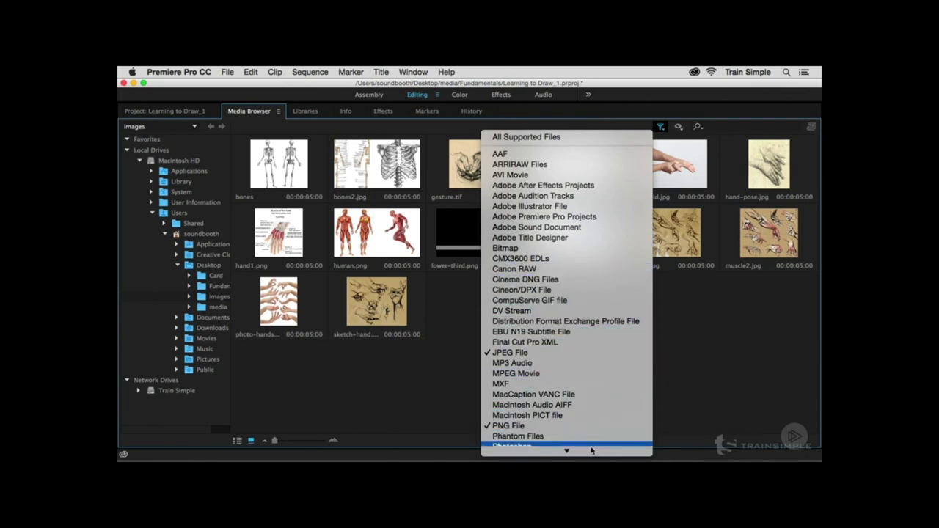
{"action": "scroll", "coordinate": [594, 441], "scroll_direction": "down", "scroll_amount": 3}
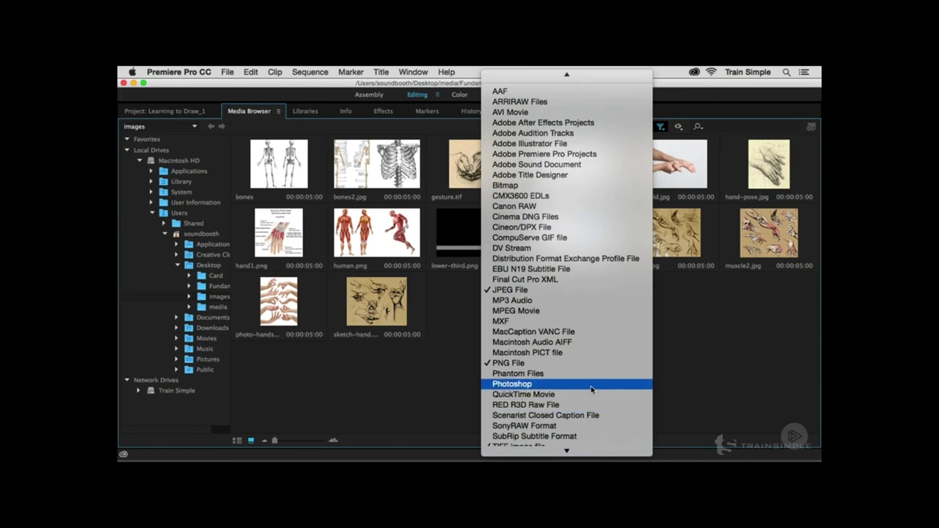
{"action": "left_click", "coordinate": [693, 366]}
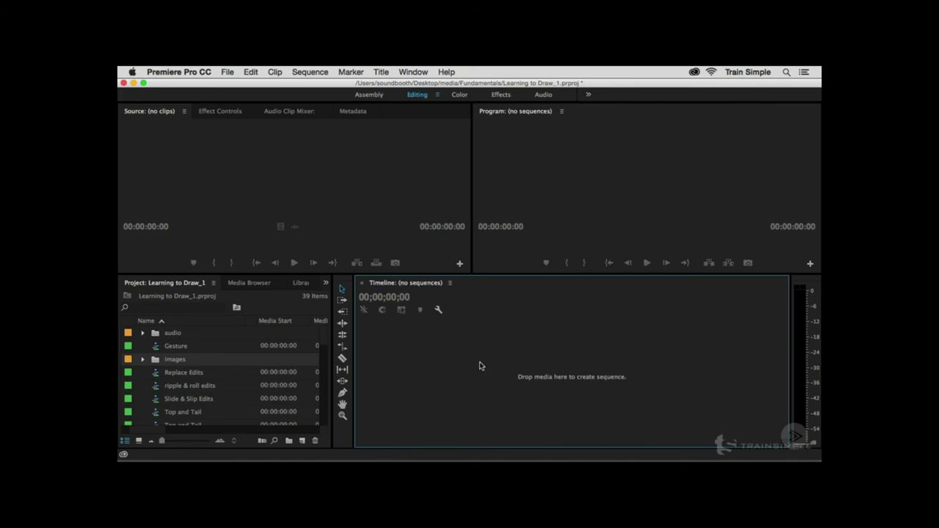
Create a new sequence from 4051-Subclip001 and set the Program monitor zoom to 100%.
{"action": "mouse_move", "coordinate": [328, 348]}
{"action": "left_mouse_down"}
{"action": "mouse_move", "coordinate": [326, 373]}
{"action": "mouse_move", "coordinate": [328, 363]}
{"action": "left_mouse_up"}
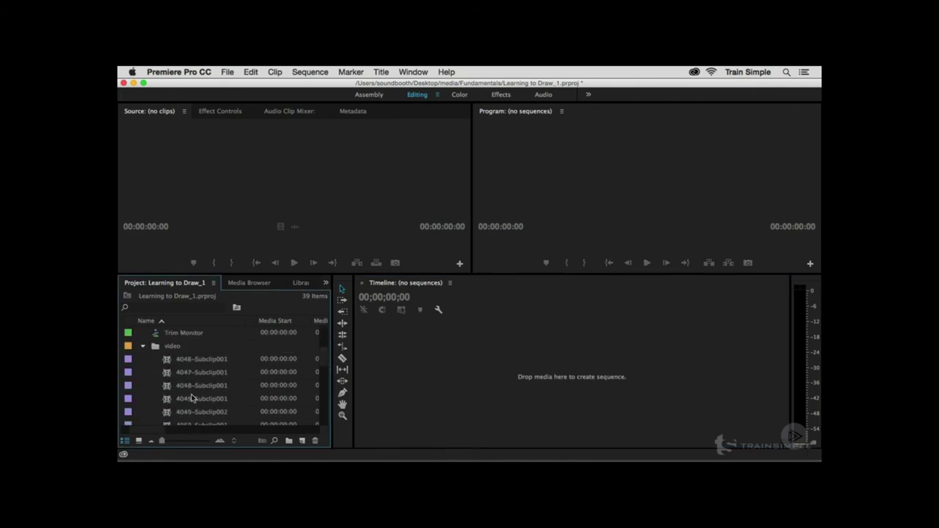
{"action": "scroll", "coordinate": [190, 399], "scroll_direction": "down", "scroll_amount": 2}
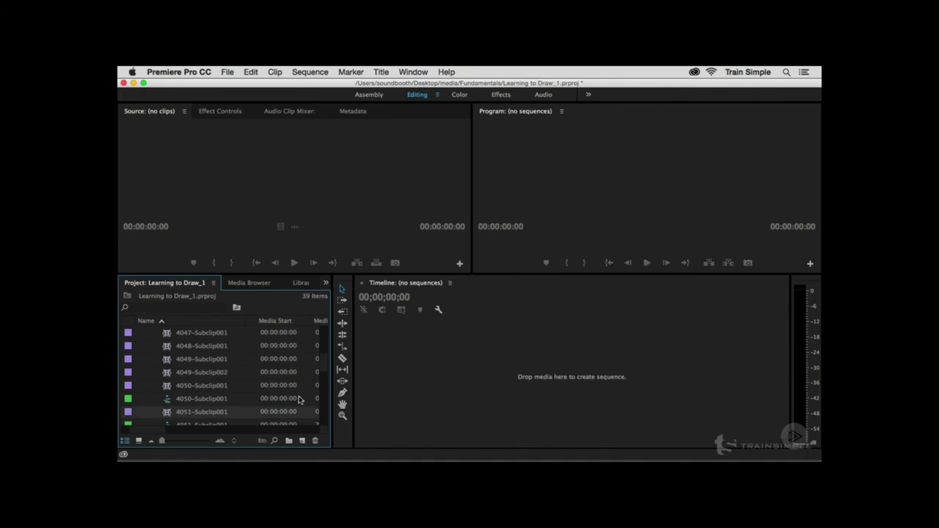
{"action": "left_click_drag", "start_coordinate": [238, 397], "coordinate": [438, 376]}
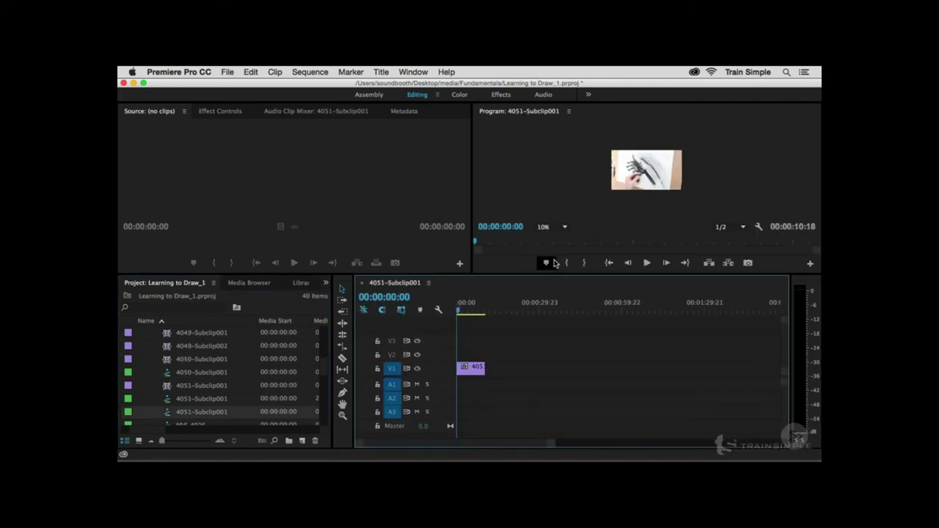
{"action": "left_click", "coordinate": [570, 227]}
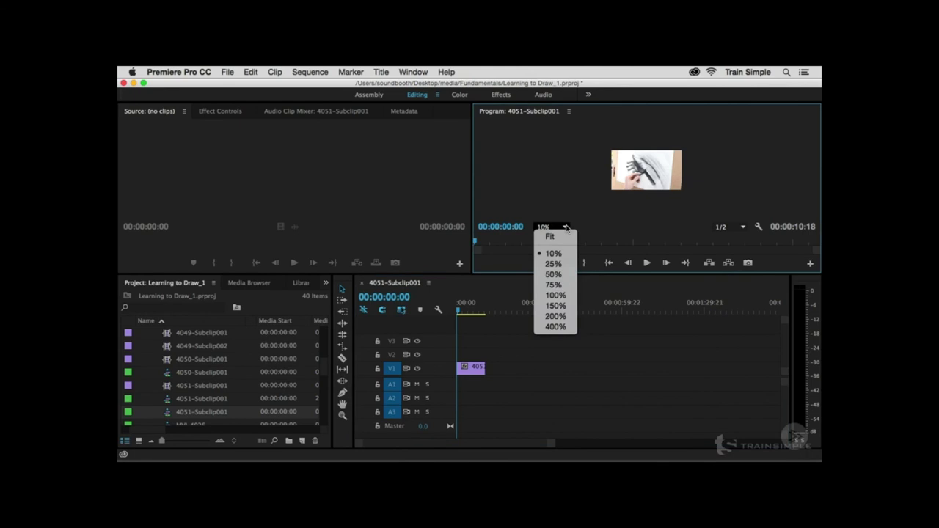
{"action": "left_click", "coordinate": [564, 297]}
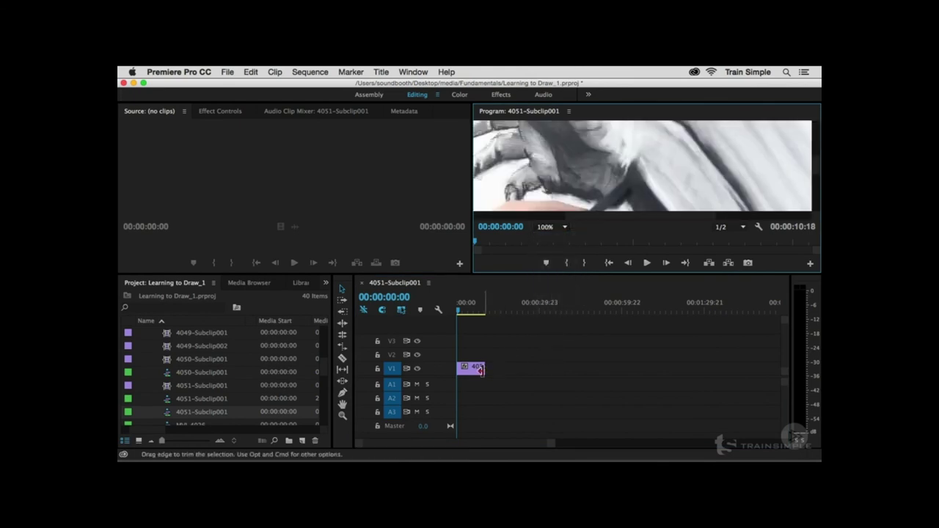
Delete the clip from the sequence and confirm its AVC-Intra 100 720p, 23.976 fps settings.
{"action": "left_click", "coordinate": [478, 373]}
{"action": "key", "text": "Delete"}
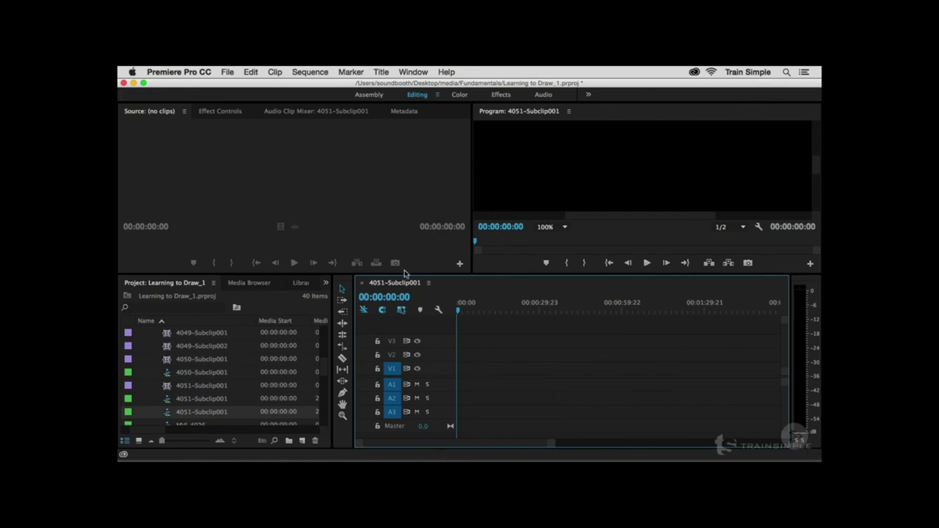
{"action": "left_click", "coordinate": [318, 75]}
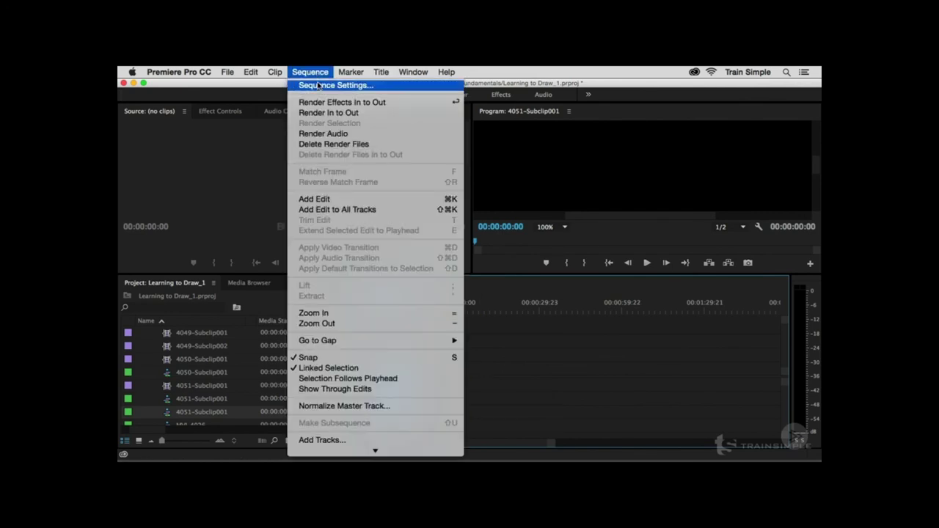
{"action": "left_click", "coordinate": [318, 86]}
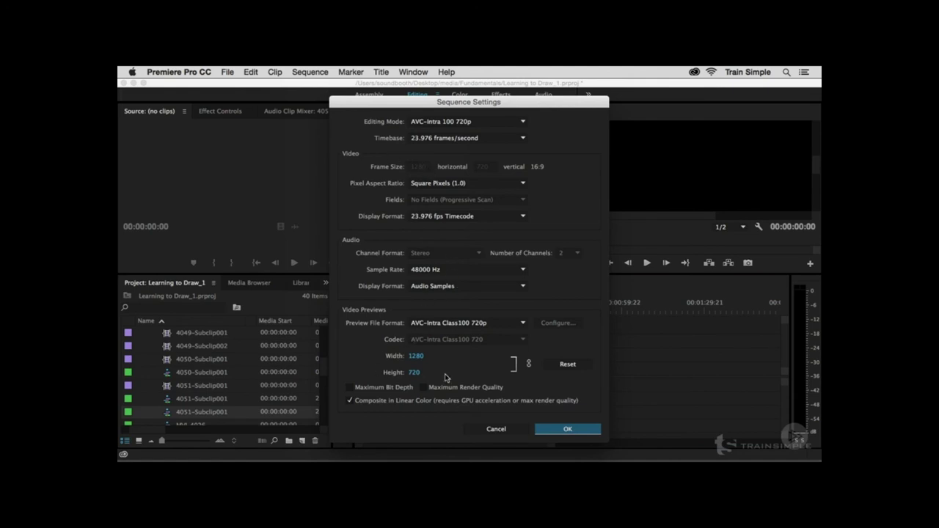
{"action": "left_click", "coordinate": [552, 433]}
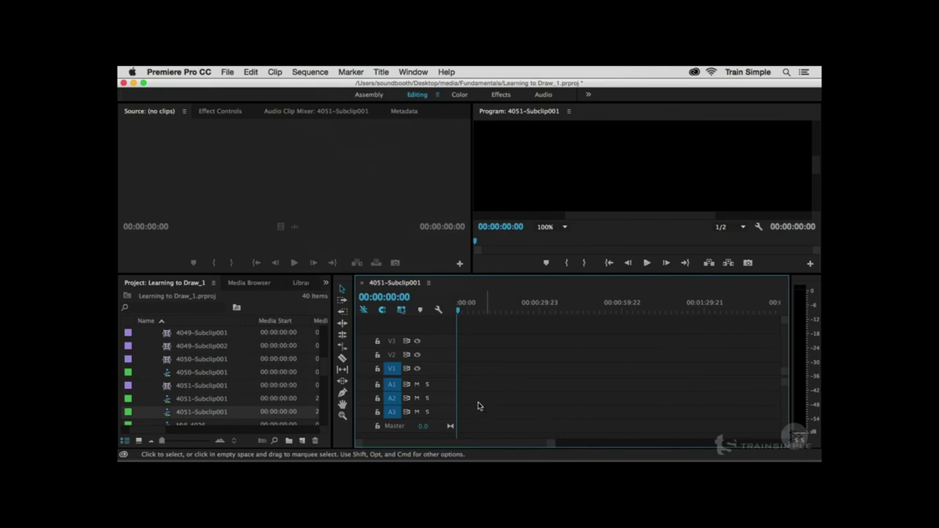
Collapse the video bin, expand the Images bin, and save the project with Cmd+S.
{"action": "scroll", "coordinate": [323, 374], "scroll_direction": "up", "scroll_amount": 1}
{"action": "scroll", "coordinate": [324, 375], "scroll_direction": "up", "scroll_amount": 3}
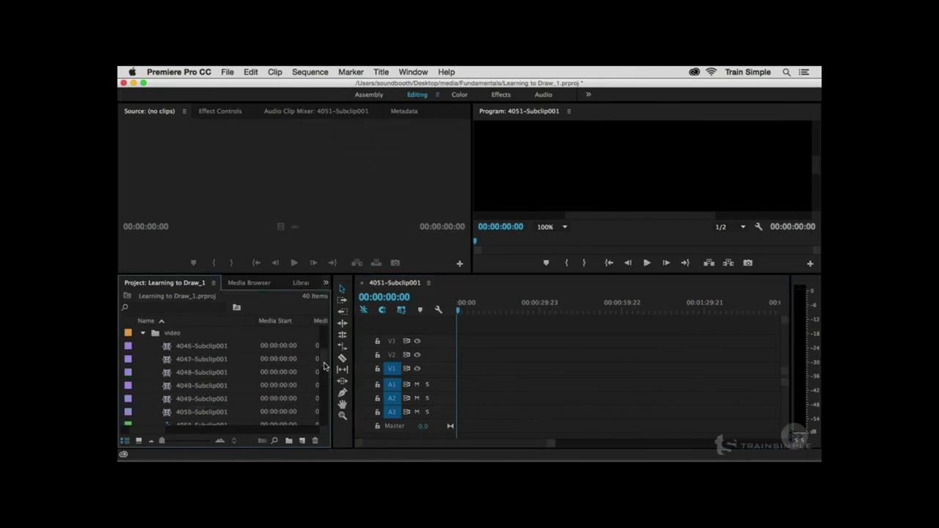
{"action": "left_click", "coordinate": [143, 334]}
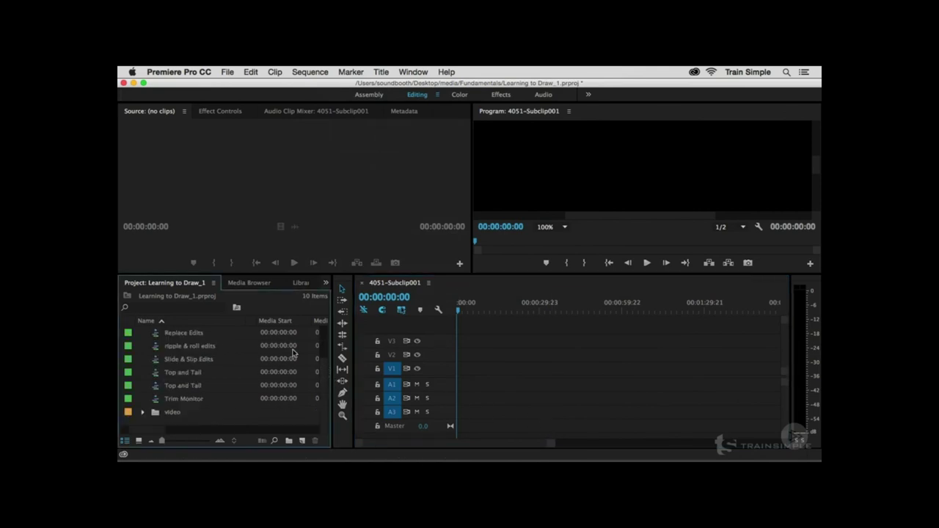
{"action": "scroll", "coordinate": [327, 363], "scroll_direction": "up", "scroll_amount": 2}
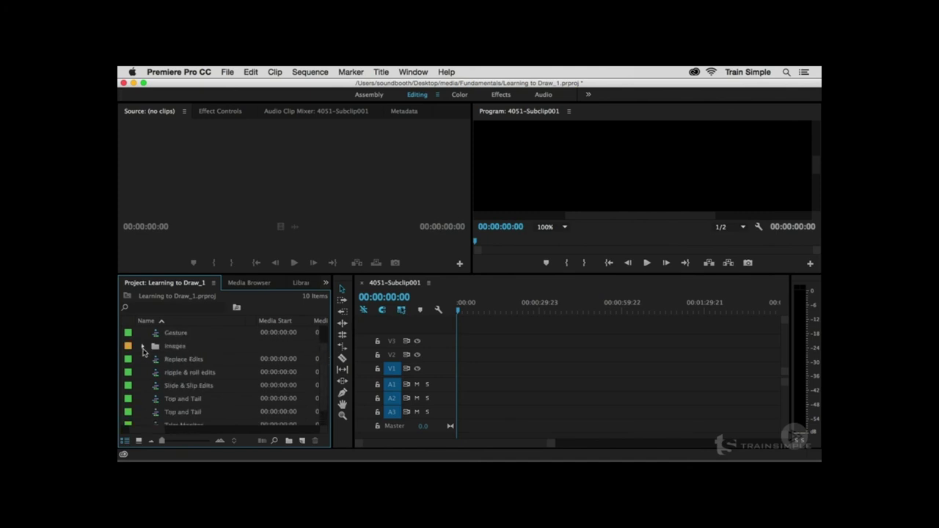
{"action": "left_click", "coordinate": [143, 347]}
{"action": "scroll", "coordinate": [323, 348], "scroll_direction": "down", "scroll_amount": 1}
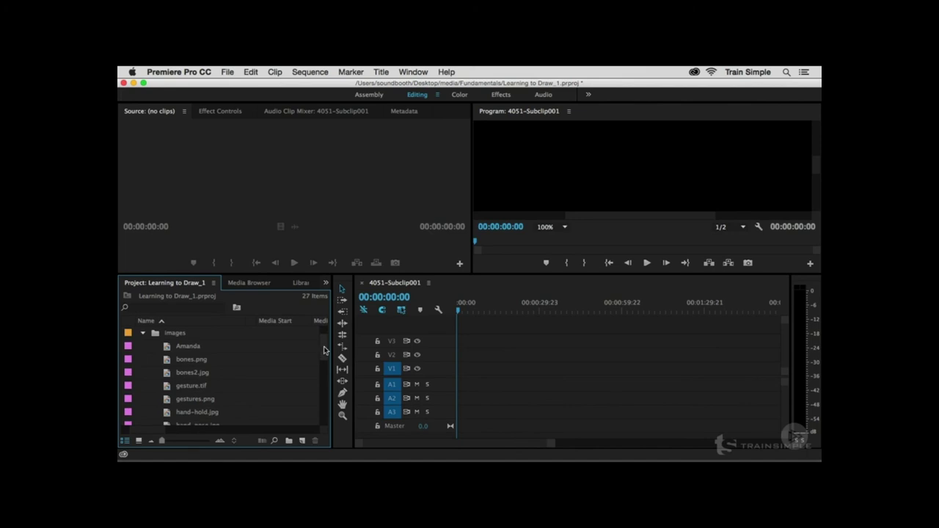
{"action": "scroll", "coordinate": [324, 354], "scroll_direction": "down", "scroll_amount": 1}
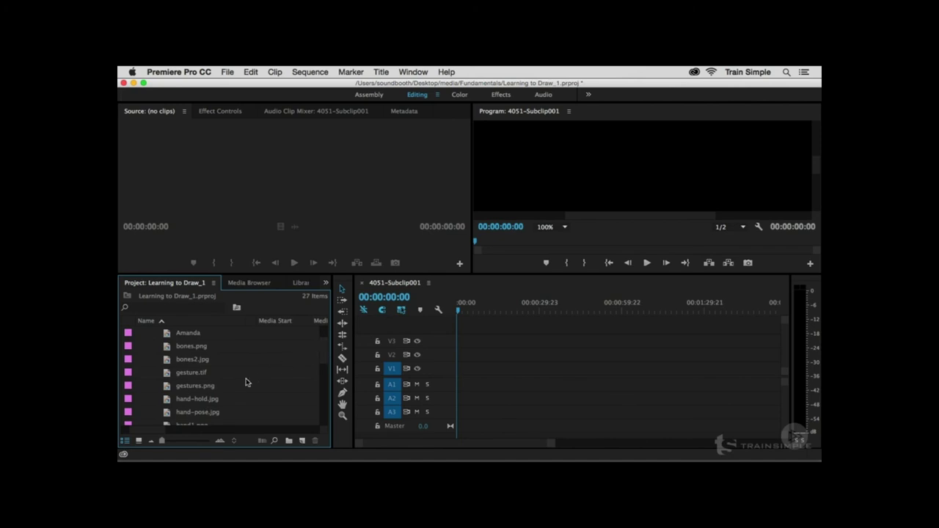
{"action": "mouse_move", "coordinate": [168, 402]}
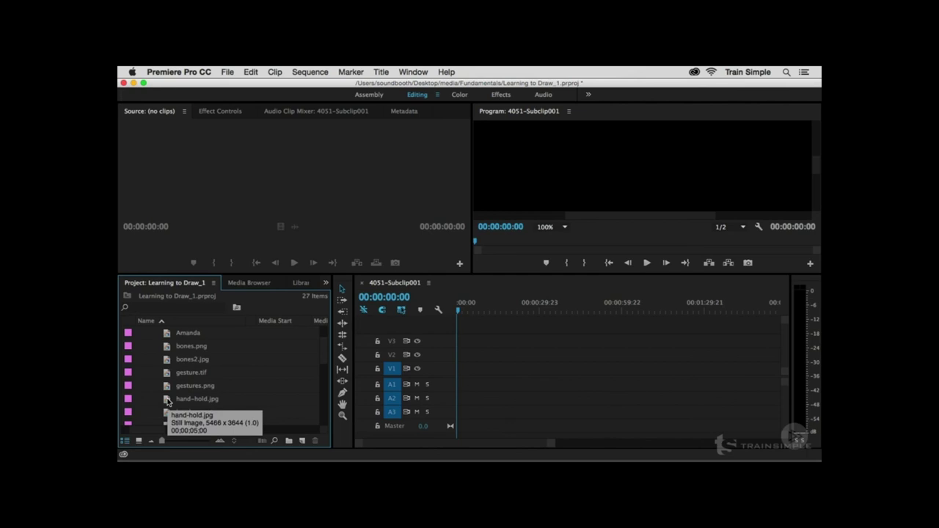
{"action": "key", "text": "cmd+s"}
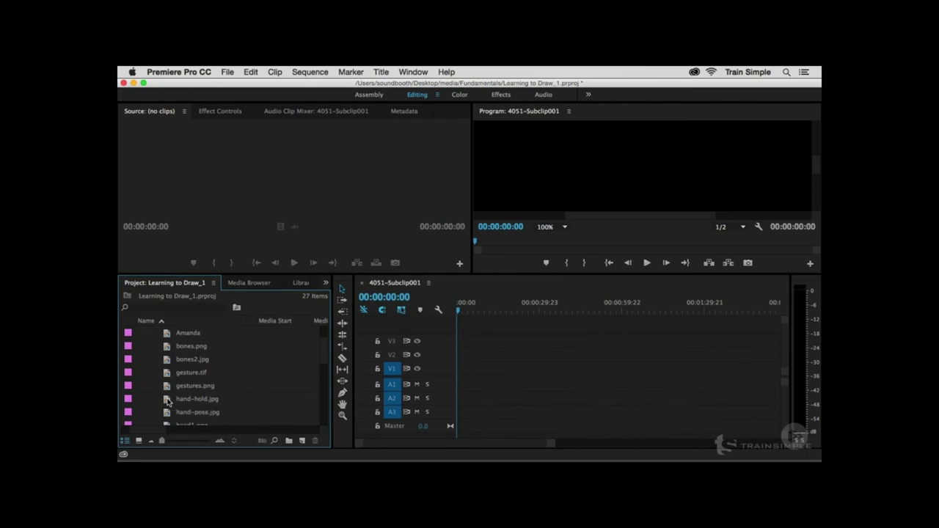
Place hand-hold.jpg at the start of track V1 and enlarge the monitors.
{"action": "left_click", "coordinate": [167, 402]}
{"action": "left_click_drag", "start_coordinate": [168, 401], "coordinate": [462, 375]}
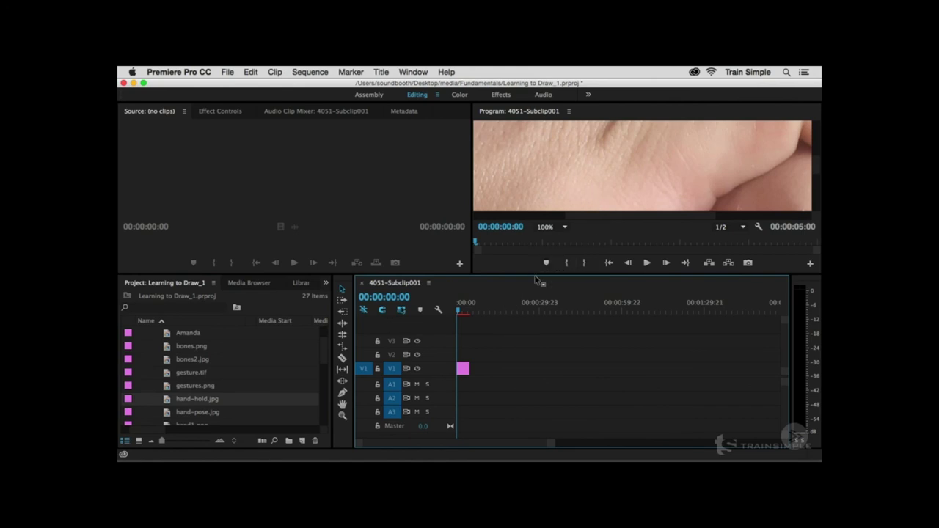
{"action": "left_click_drag", "start_coordinate": [536, 274], "coordinate": [535, 317]}
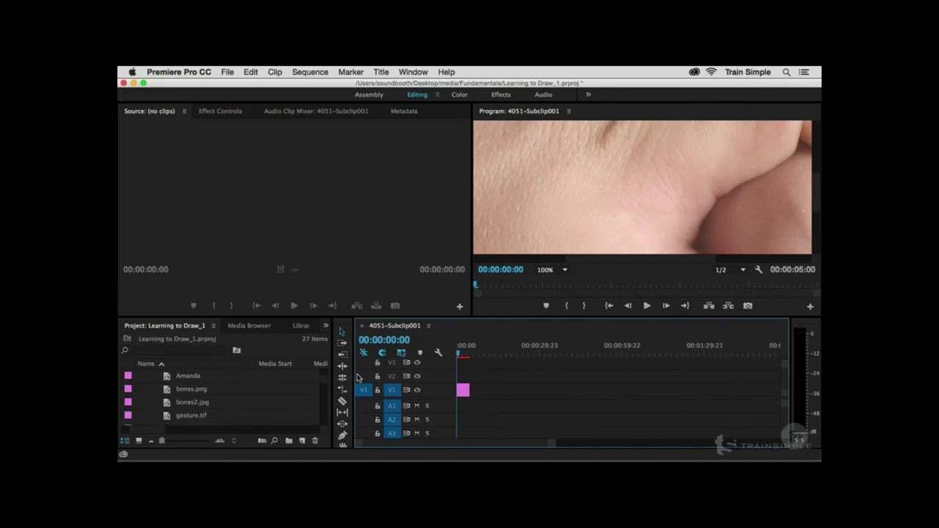
Load hand-hold.jpg in the Source monitor, showing its 00;00;05;00 duration.
{"action": "scroll", "coordinate": [326, 424], "scroll_direction": "down", "scroll_amount": 1}
{"action": "scroll", "coordinate": [325, 424], "scroll_direction": "up", "scroll_amount": 1}
{"action": "scroll", "coordinate": [325, 424], "scroll_direction": "down", "scroll_amount": 2}
{"action": "double_click", "coordinate": [167, 416]}
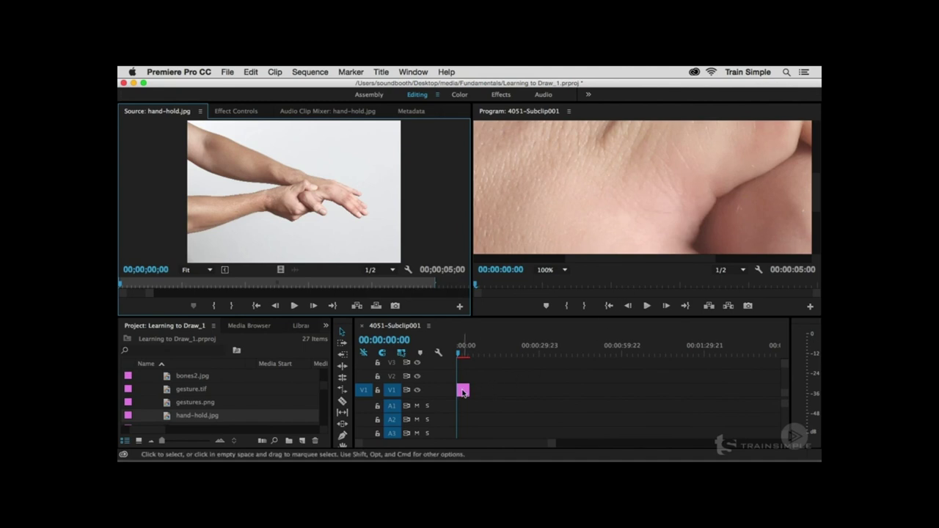
Stretch the hand-hold.jpg clip on V1 from 5 to about 18 seconds and select it.
{"action": "left_click_drag", "start_coordinate": [465, 389], "coordinate": [502, 390]}
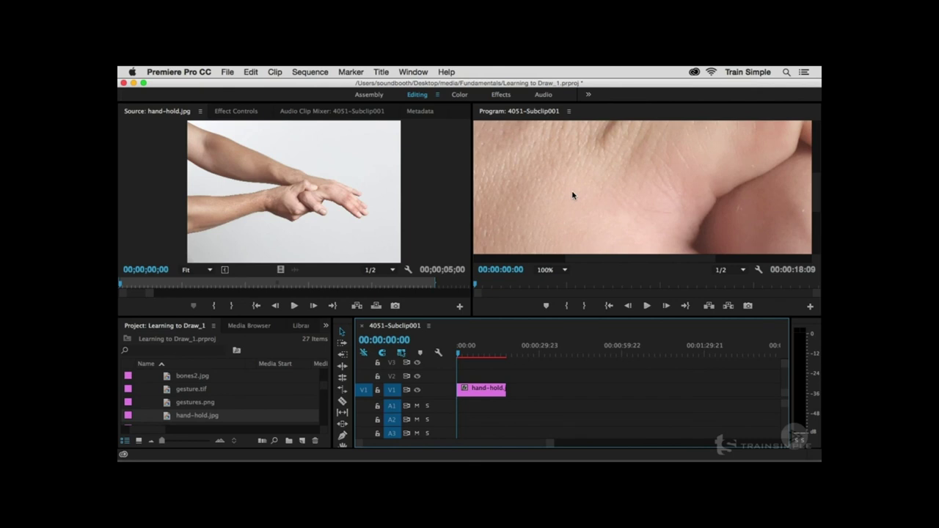
{"action": "left_click", "coordinate": [481, 394]}
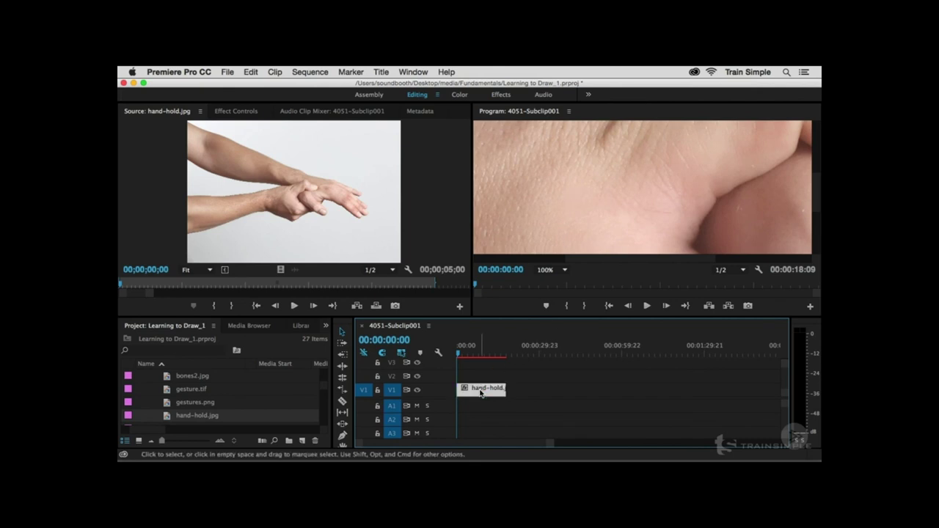
Set the Program monitor zoom to 10%.
{"action": "right_click", "coordinate": [481, 393]}
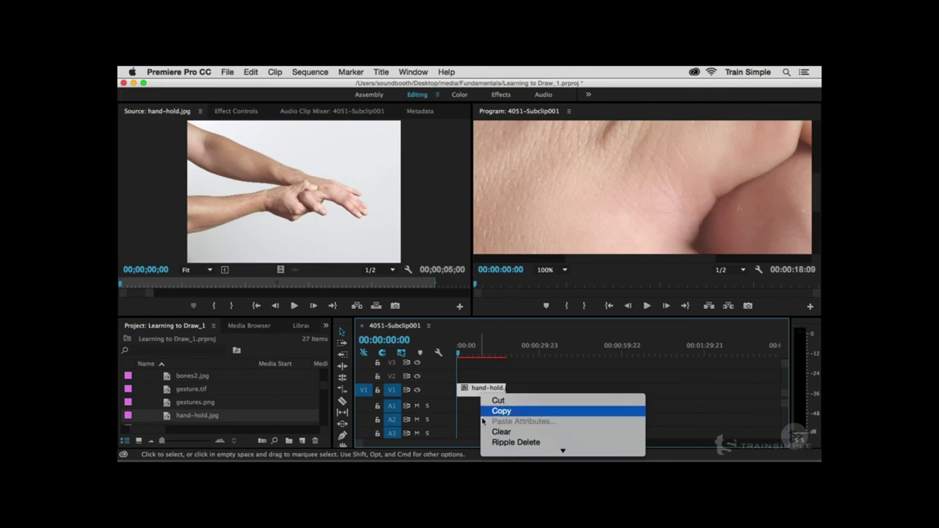
{"action": "mouse_move", "coordinate": [490, 459]}
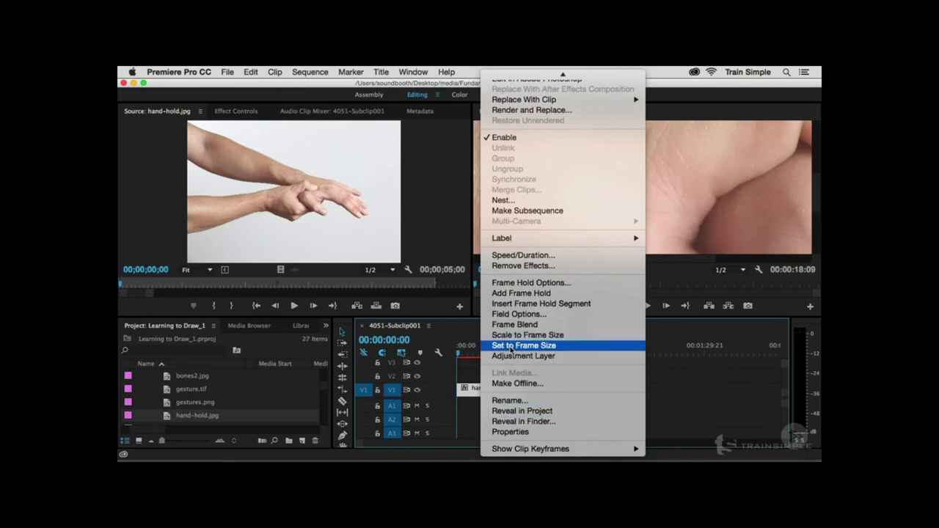
{"action": "left_click", "coordinate": [683, 380]}
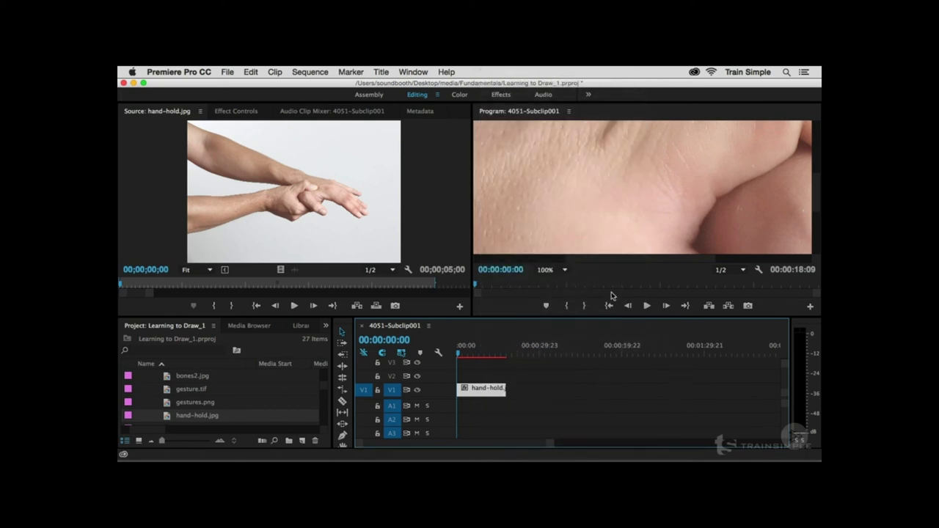
{"action": "left_click", "coordinate": [565, 270]}
{"action": "left_click", "coordinate": [567, 295]}
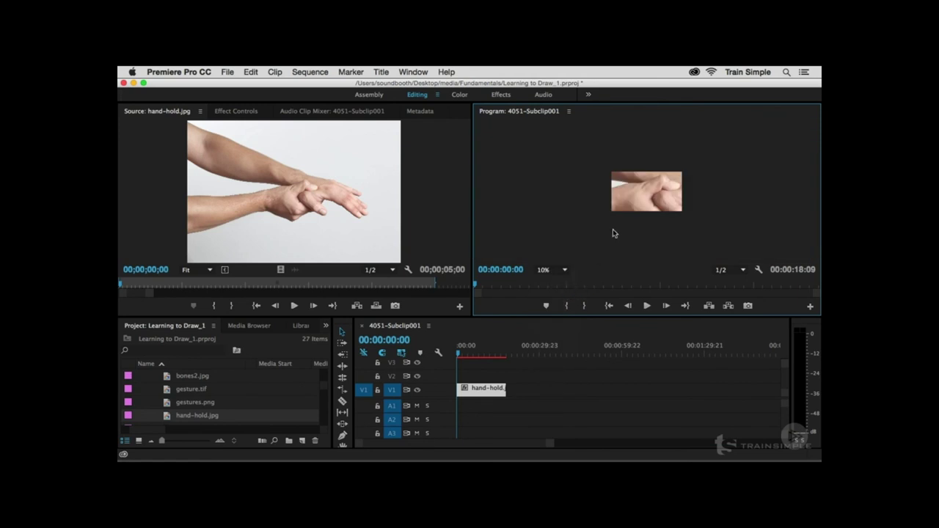
Shrink hand-hold.jpg with its bounding box so both arms fit in the frame.
{"action": "left_click", "coordinate": [626, 201]}
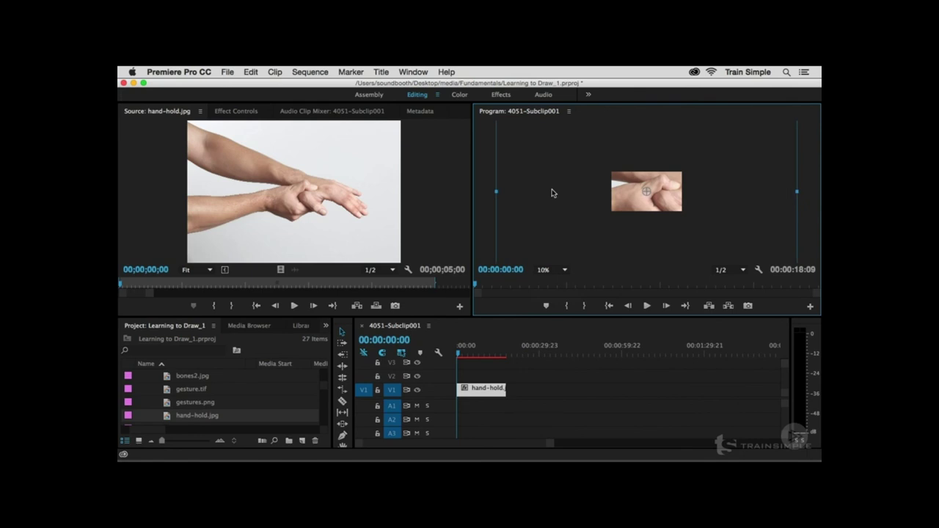
{"action": "left_click_drag", "start_coordinate": [496, 318], "coordinate": [494, 358]}
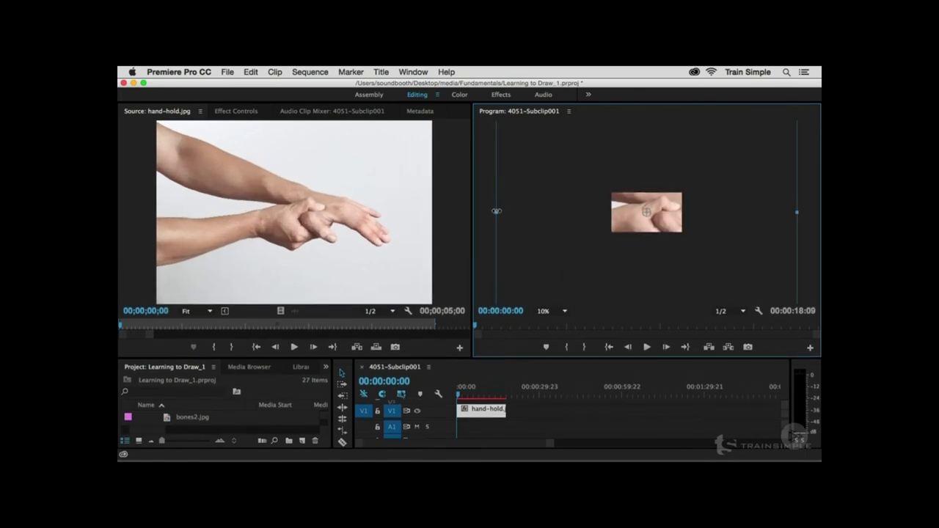
{"action": "left_click_drag", "start_coordinate": [503, 211], "coordinate": [598, 211]}
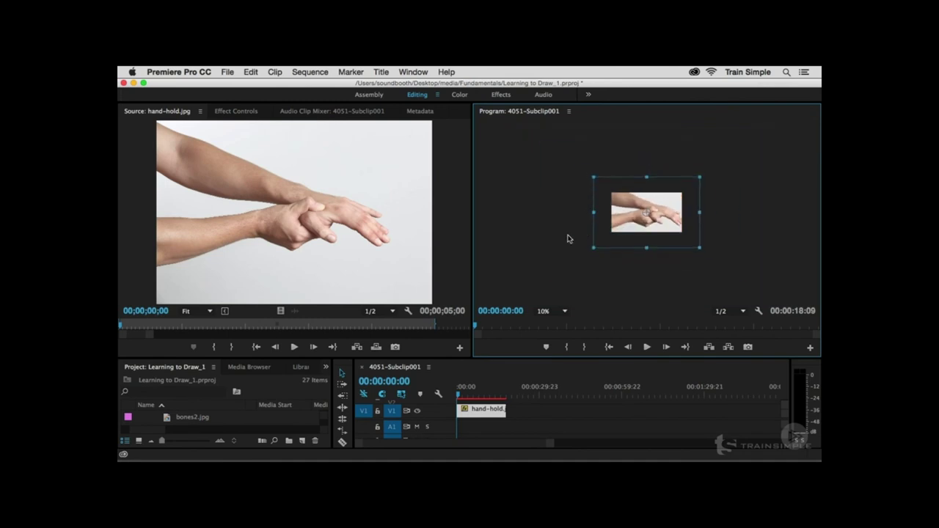
{"action": "left_click_drag", "start_coordinate": [472, 352], "coordinate": [473, 309]}
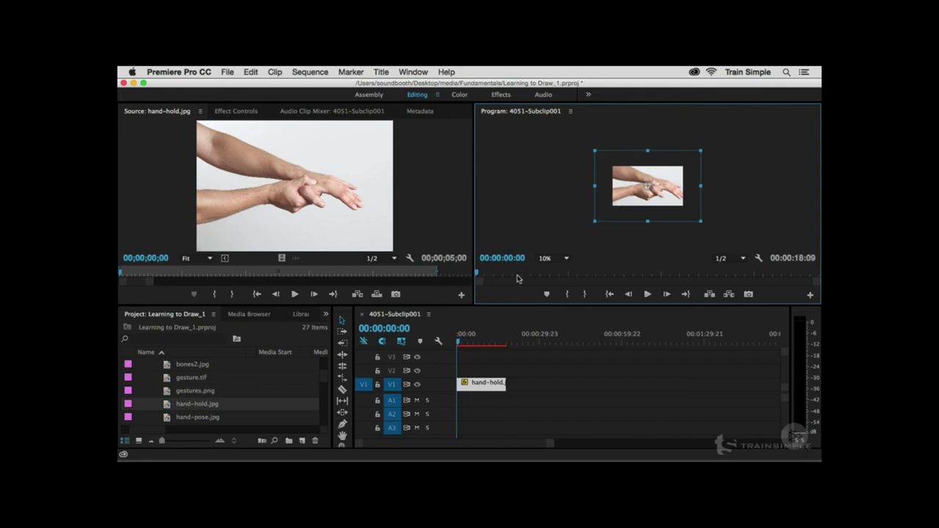
Switch the Program monitor zoom from 10% to 25% and scroll down the Project panel.
{"action": "left_click", "coordinate": [568, 260]}
{"action": "left_click", "coordinate": [561, 295]}
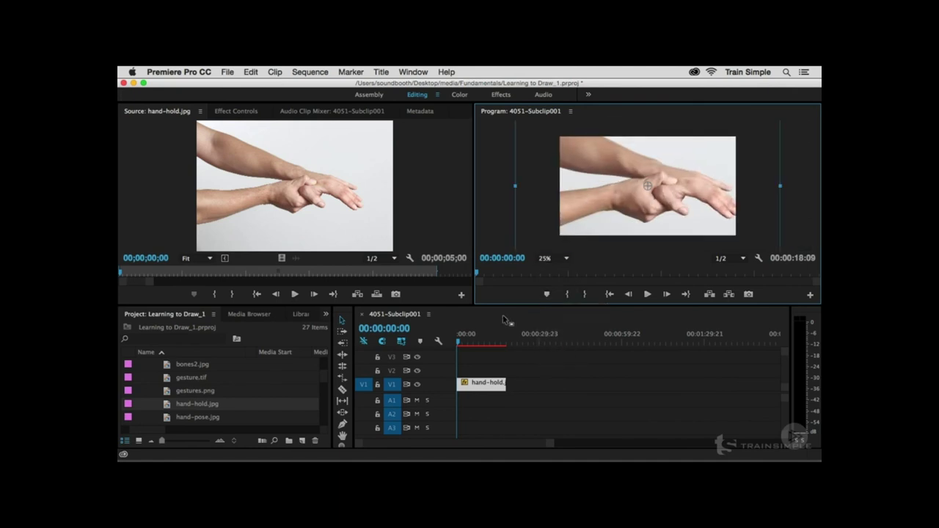
{"action": "left_click", "coordinate": [326, 380]}
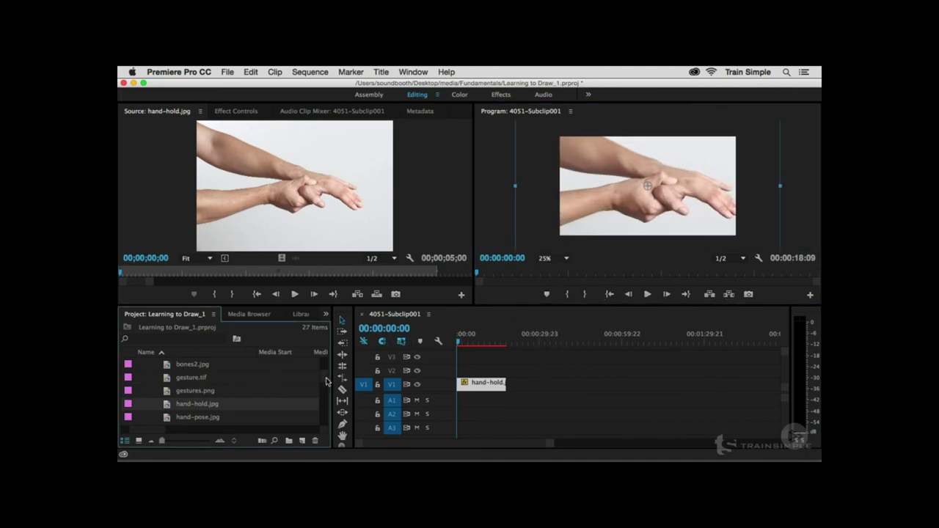
{"action": "scroll", "coordinate": [326, 383], "scroll_direction": "down", "scroll_amount": 1}
{"action": "scroll", "coordinate": [326, 387], "scroll_direction": "down", "scroll_amount": 2}
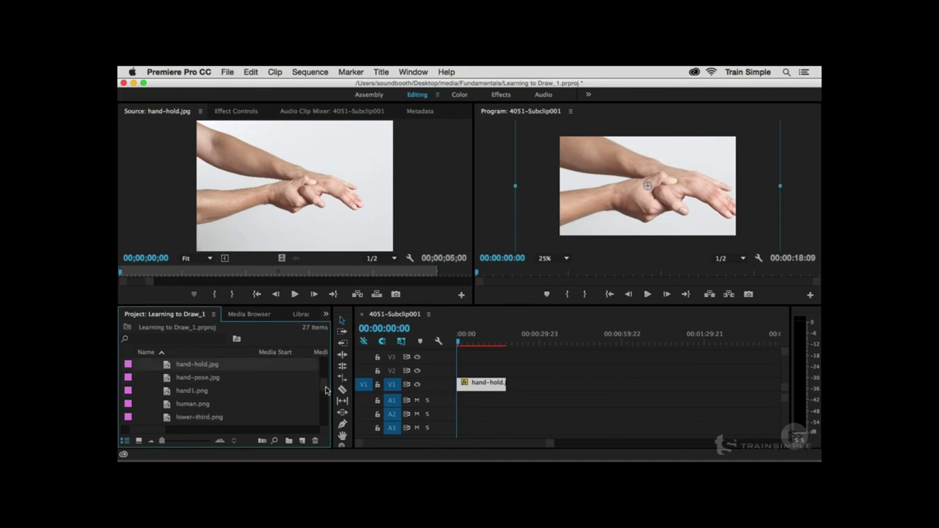
Preview hand1.png, place it on V1 near 00:00:30, and park the playhead at 00:00:30:14.
{"action": "double_click", "coordinate": [168, 392]}
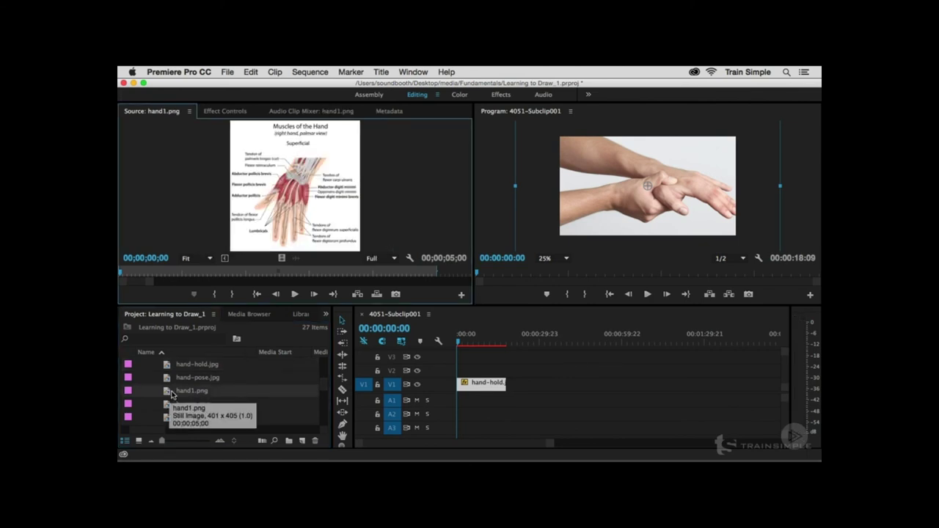
{"action": "left_click_drag", "start_coordinate": [171, 394], "coordinate": [541, 389]}
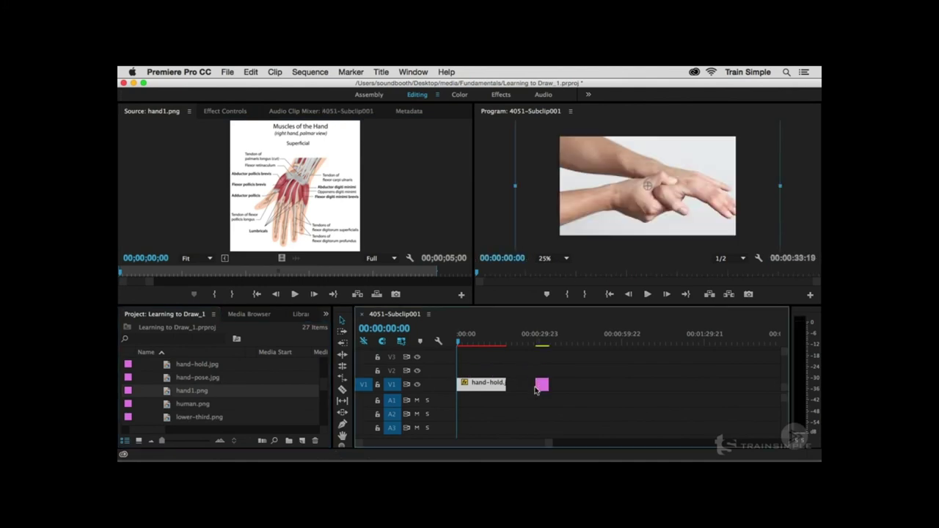
{"action": "left_click", "coordinate": [541, 342]}
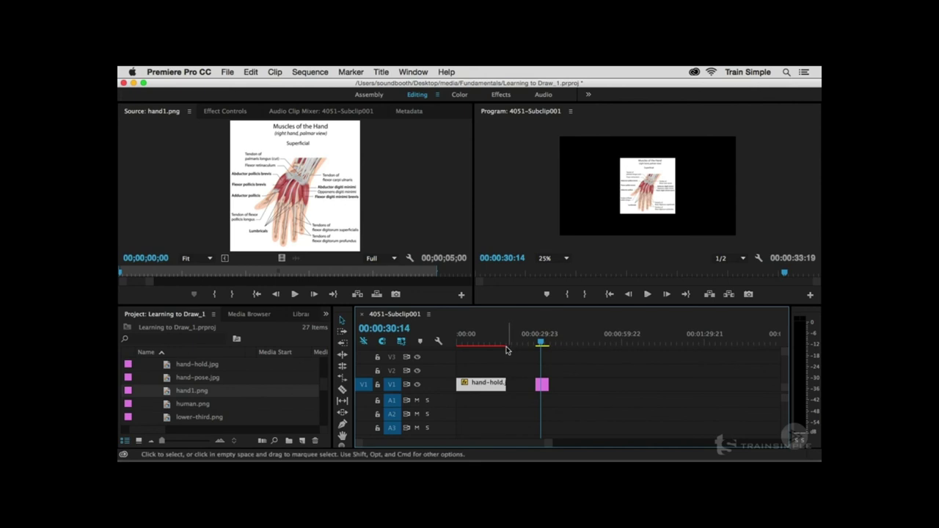
Move the hand1.png clip up from V1 onto track V2.
{"action": "scroll", "coordinate": [326, 411], "scroll_direction": "down", "scroll_amount": 5}
{"action": "scroll", "coordinate": [326, 414], "scroll_direction": "down", "scroll_amount": 5}
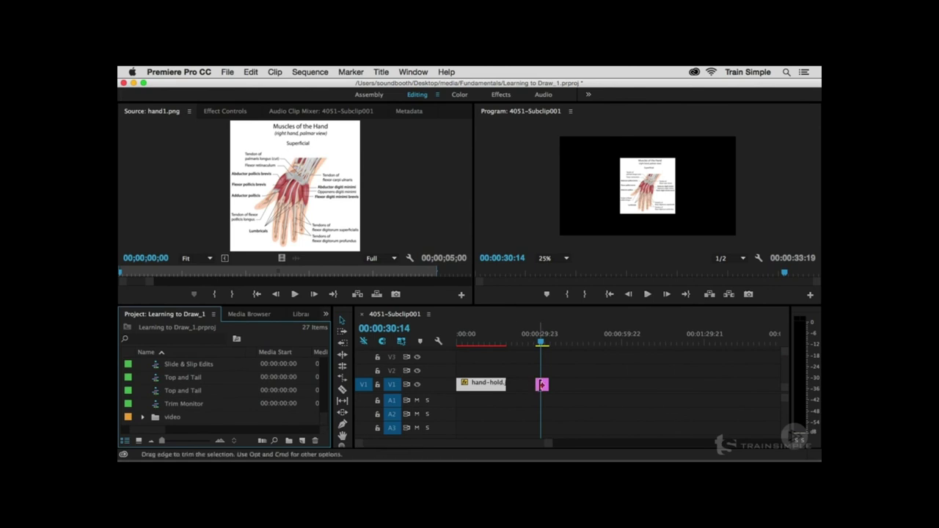
{"action": "mouse_move", "coordinate": [543, 387]}
{"action": "left_mouse_down"}
{"action": "mouse_move", "coordinate": [604, 381]}
{"action": "mouse_move", "coordinate": [543, 373]}
{"action": "left_mouse_up"}
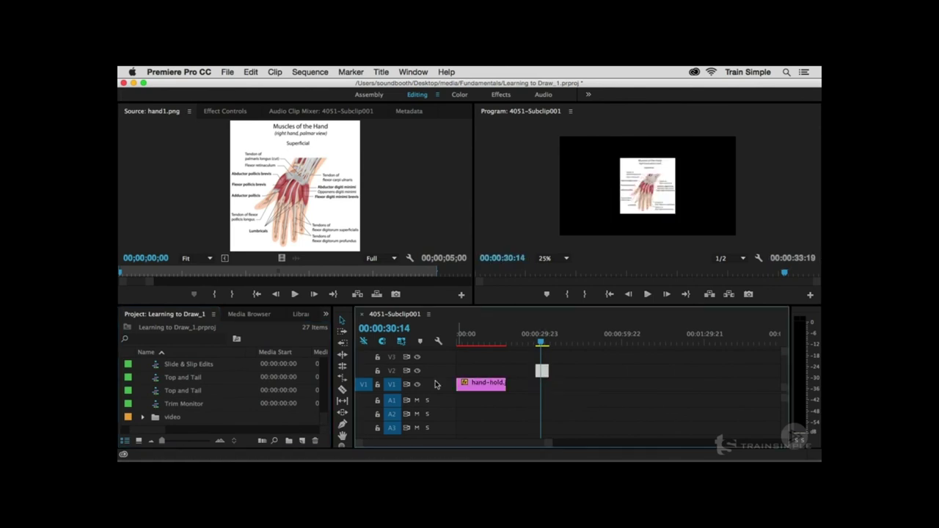
Expand the video bin and drop 4047-Subclip001 onto V1 at the playhead.
{"action": "left_click", "coordinate": [143, 417]}
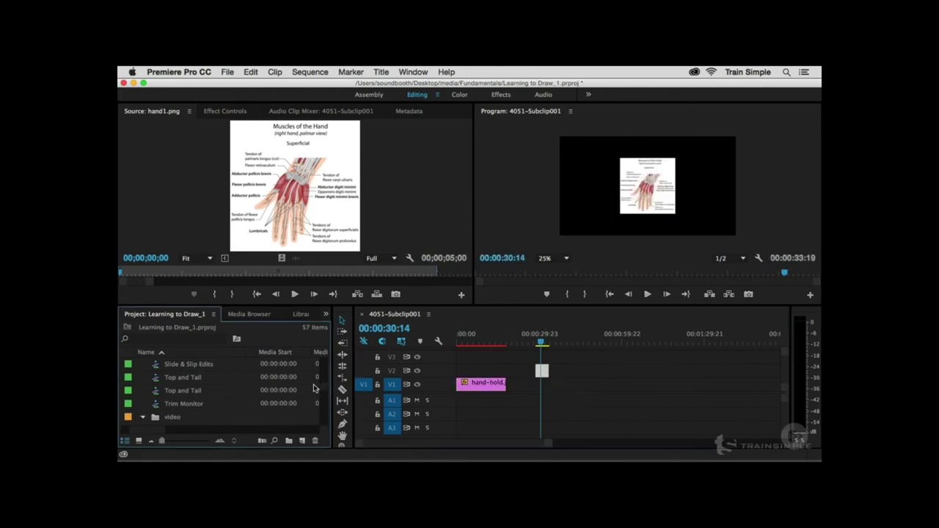
{"action": "scroll", "coordinate": [323, 391], "scroll_direction": "down", "scroll_amount": 4}
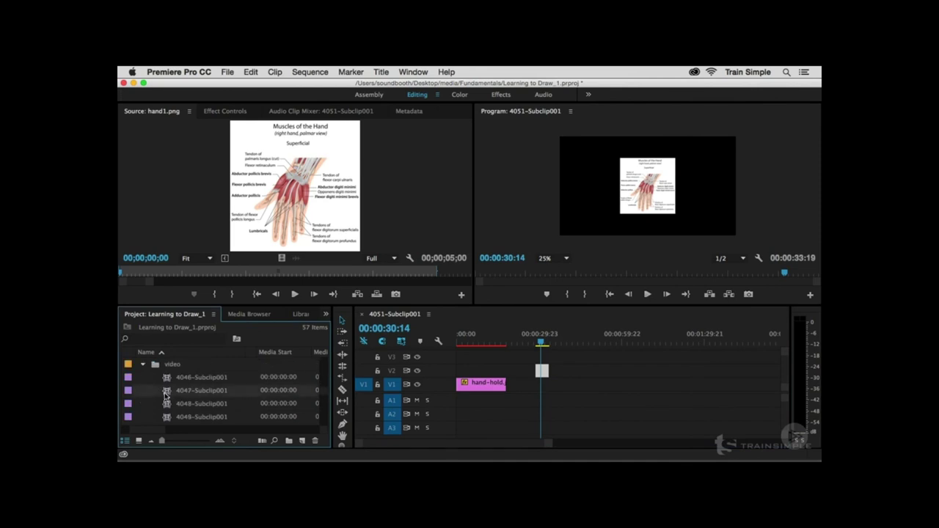
{"action": "left_click_drag", "start_coordinate": [165, 394], "coordinate": [536, 390]}
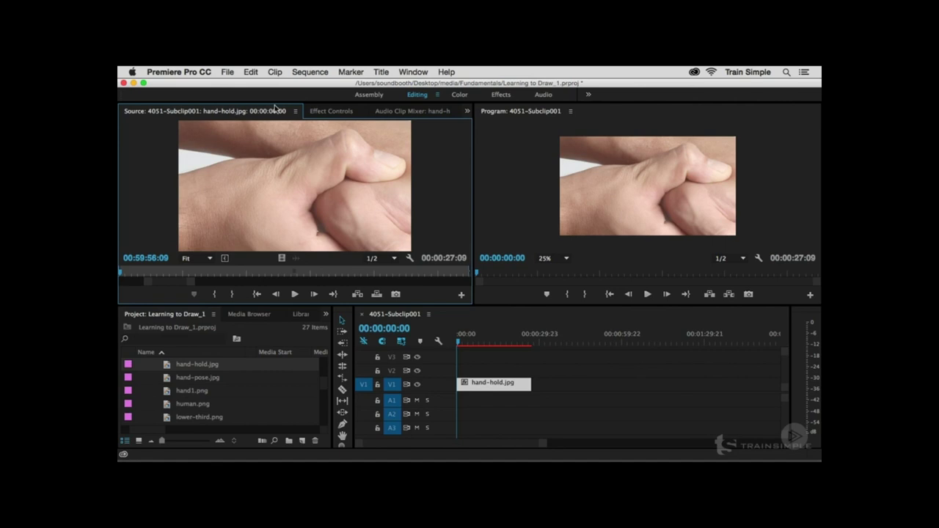
Show hand-hold.jpg's Effect Controls and expand Motion to see Position, Scale and Anchor Point.
{"action": "left_click", "coordinate": [325, 113]}
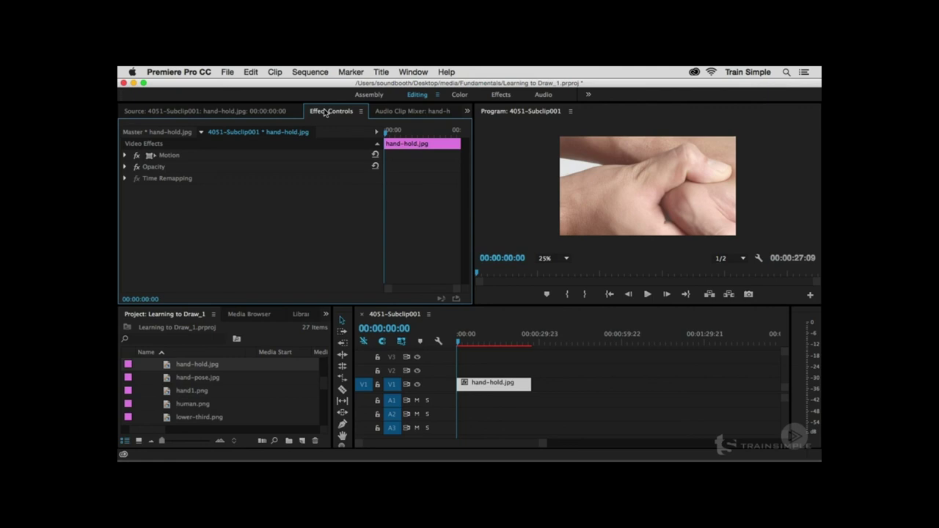
{"action": "mouse_move", "coordinate": [384, 131]}
{"action": "left_mouse_down"}
{"action": "mouse_move", "coordinate": [443, 137]}
{"action": "mouse_move", "coordinate": [374, 134]}
{"action": "left_mouse_up"}
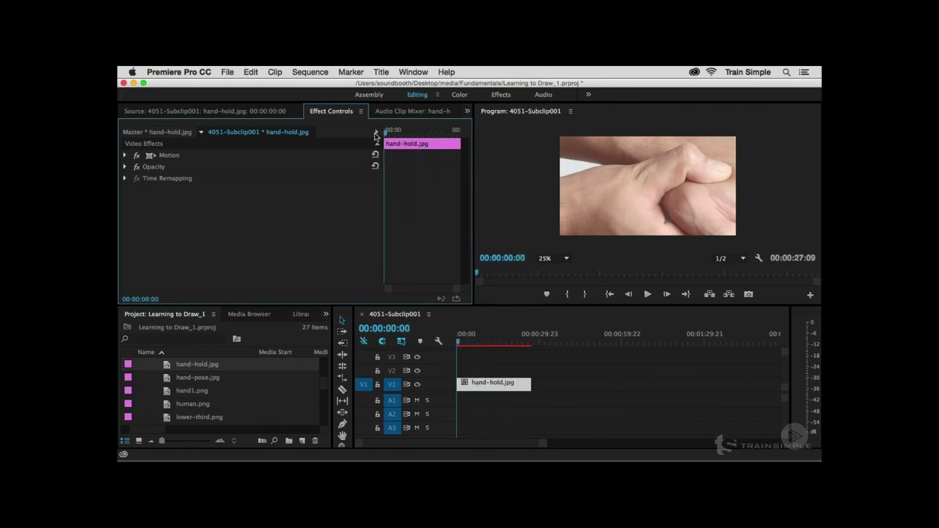
{"action": "left_click", "coordinate": [124, 155]}
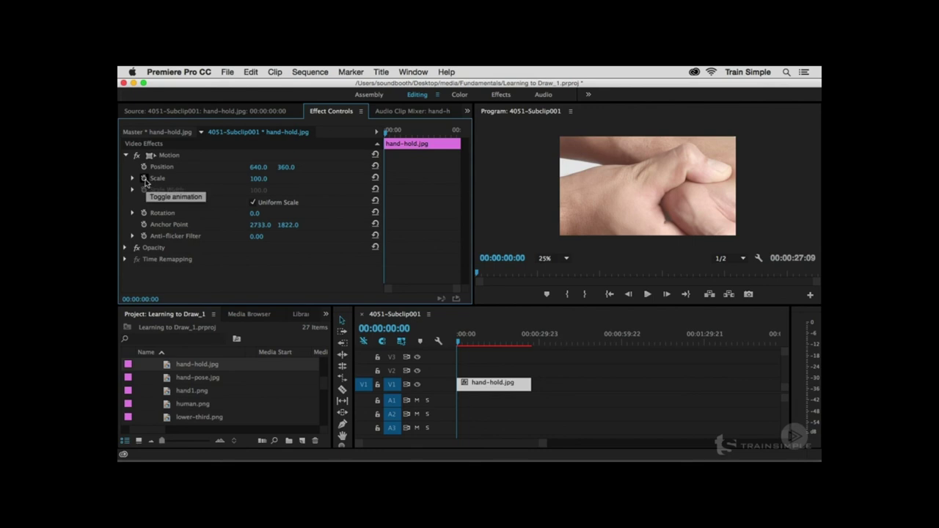
Turn on Scale and Position keyframing and set Scale to 86.
{"action": "left_click", "coordinate": [144, 180]}
{"action": "left_click", "coordinate": [145, 167]}
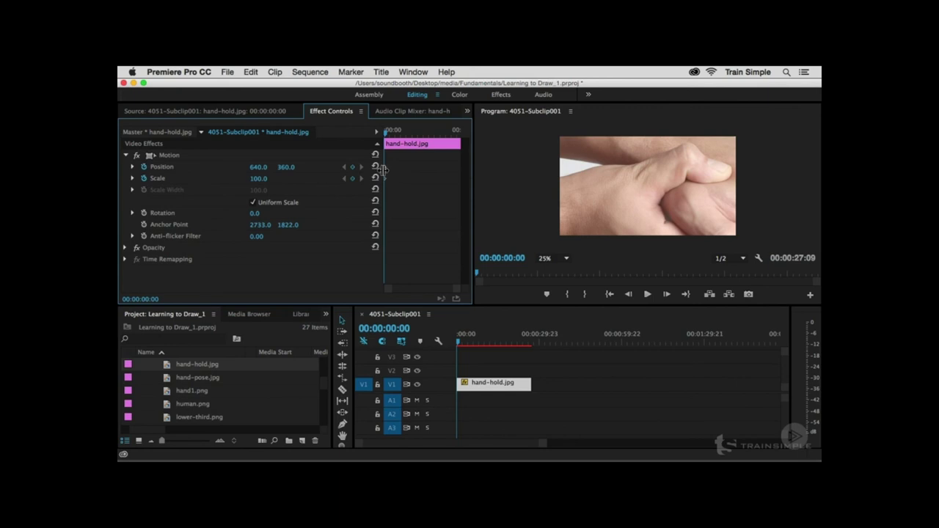
{"action": "left_click", "coordinate": [259, 179]}
{"action": "type", "text": "86"}
{"action": "key", "text": "Return"}
Settle the starting Scale on 25 after trying 15, then move the playhead to about 00:00:14:21.
{"action": "left_click_drag", "start_coordinate": [256, 178], "coordinate": [205, 178]}
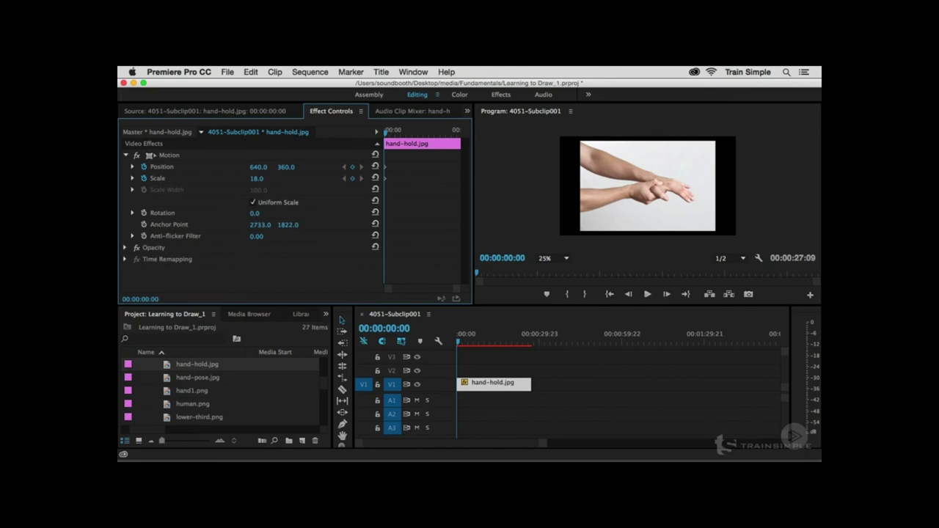
{"action": "left_click_drag", "start_coordinate": [205, 178], "coordinate": [267, 179]}
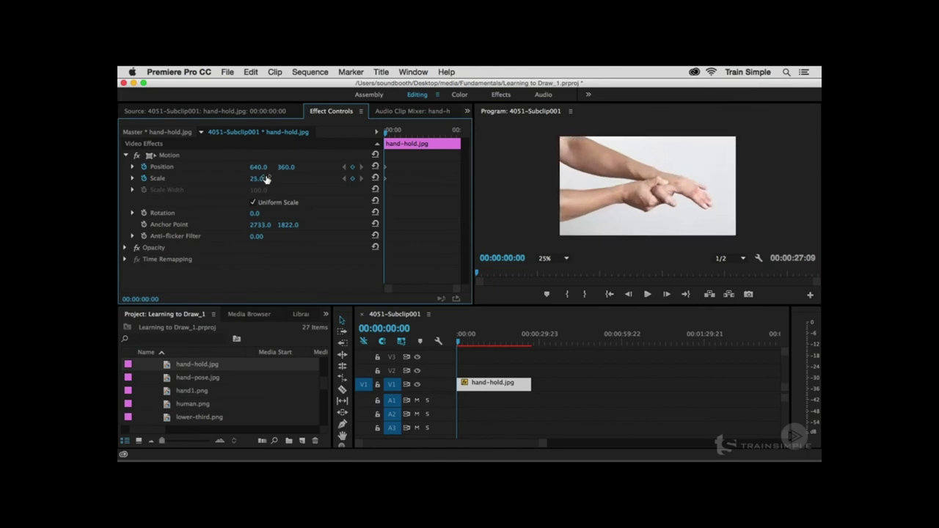
{"action": "left_click", "coordinate": [264, 178]}
{"action": "type", "text": "15"}
{"action": "key", "text": "Return"}
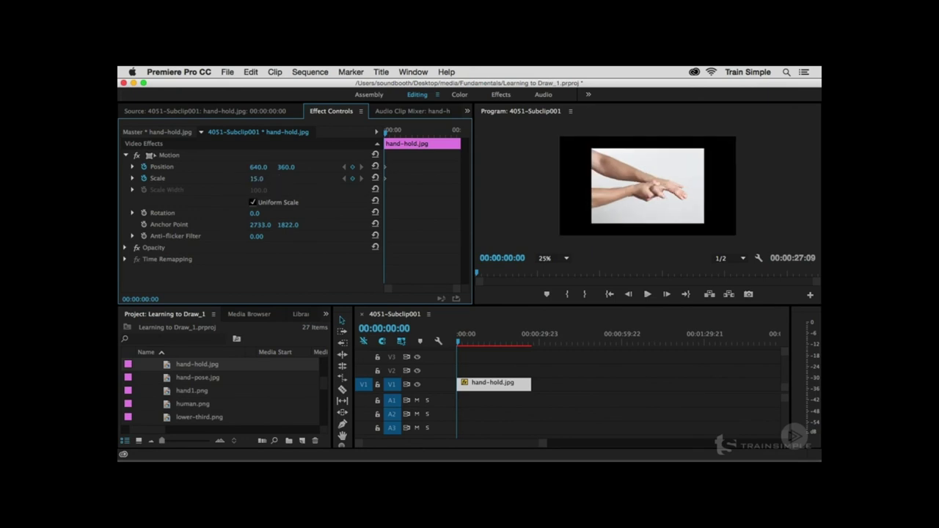
{"action": "left_click", "coordinate": [260, 180]}
{"action": "type", "text": "25"}
{"action": "key", "text": "Return"}
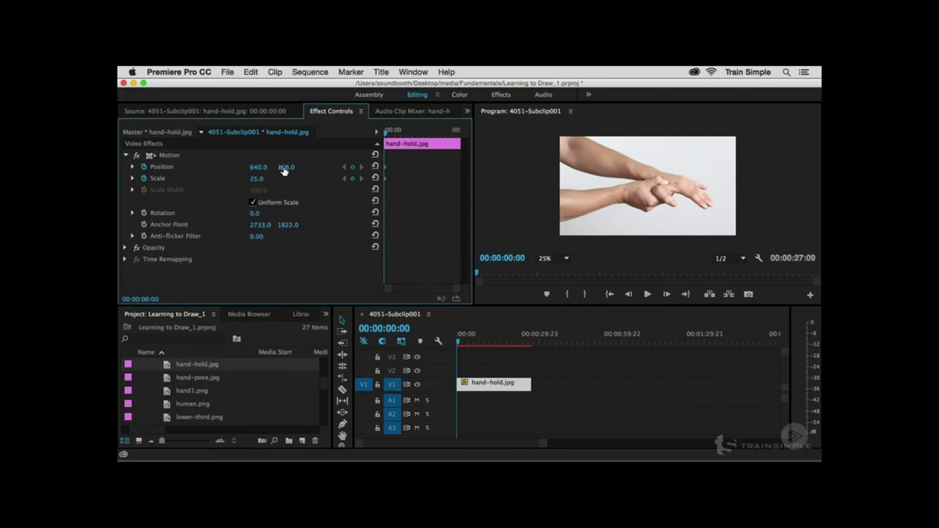
{"action": "left_click_drag", "start_coordinate": [386, 135], "coordinate": [427, 139]}
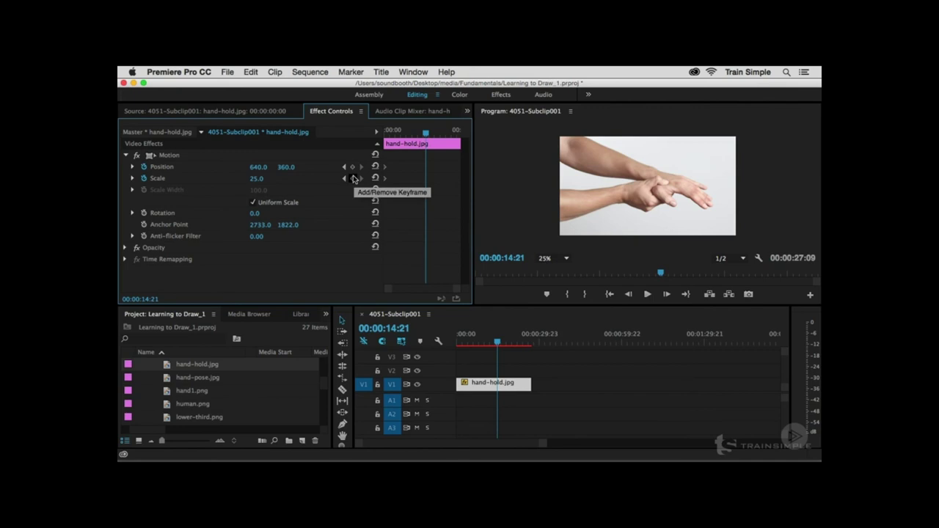
Zoom the image to about 49% scale and shift it to frame the clasped hands.
{"action": "left_click_drag", "start_coordinate": [256, 184], "coordinate": [275, 184]}
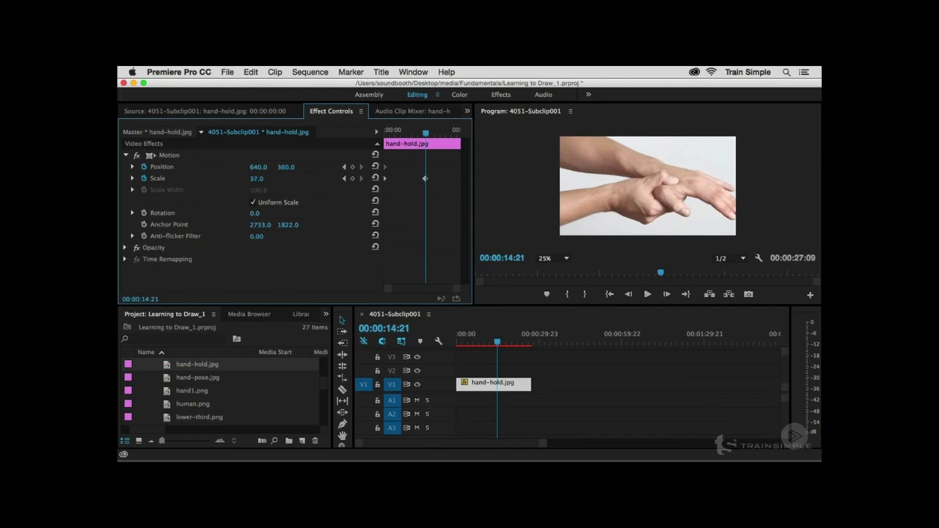
{"action": "left_click_drag", "start_coordinate": [275, 184], "coordinate": [290, 184]}
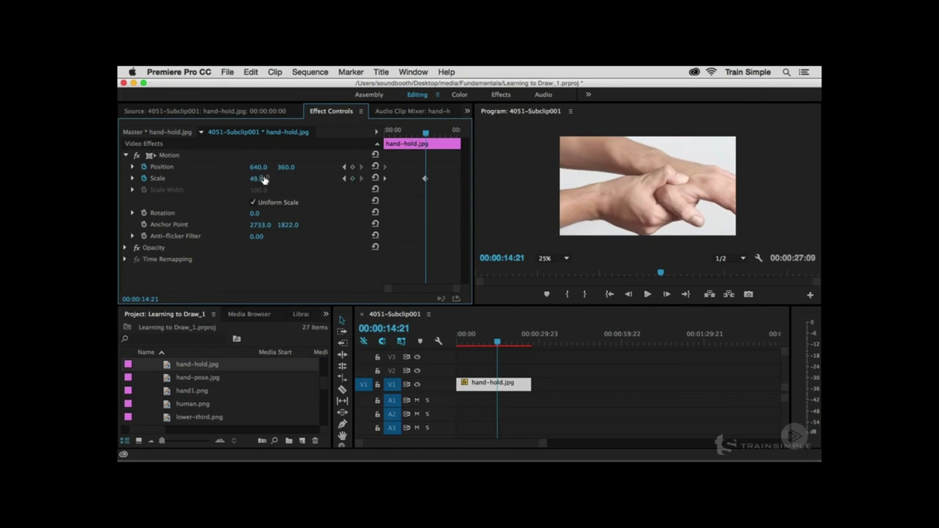
{"action": "left_click_drag", "start_coordinate": [649, 187], "coordinate": [630, 180]}
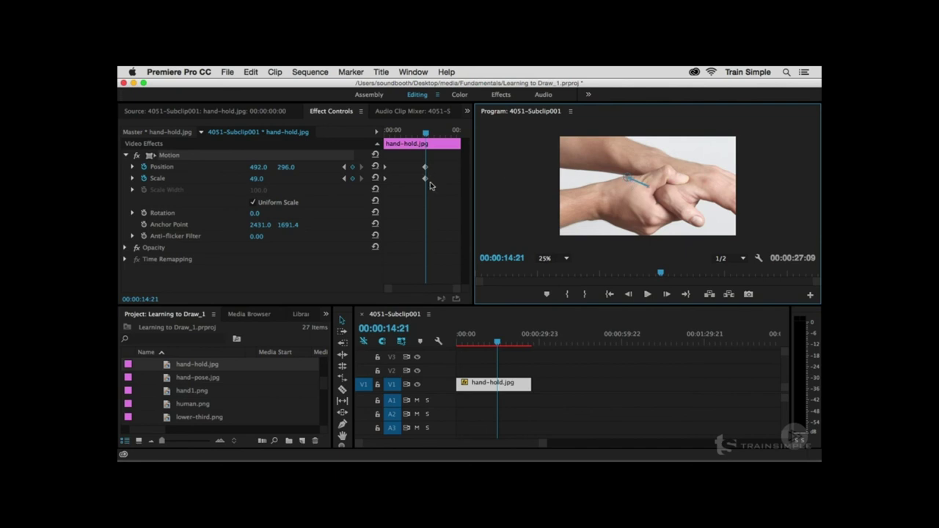
Rewind and preview the zoom animation, stopping at 00:00:14:10.
{"action": "left_click_drag", "start_coordinate": [498, 343], "coordinate": [441, 342]}
{"action": "key", "text": "space"}
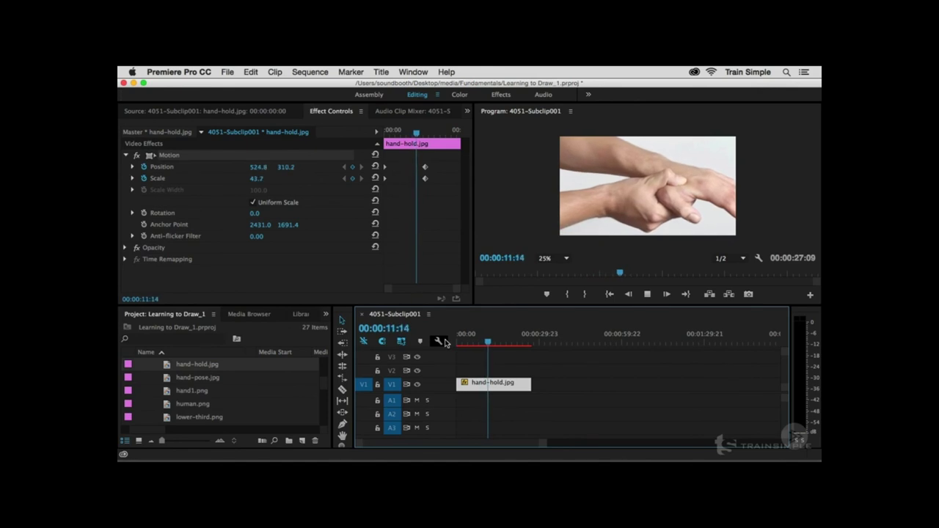
{"action": "key", "text": "space"}
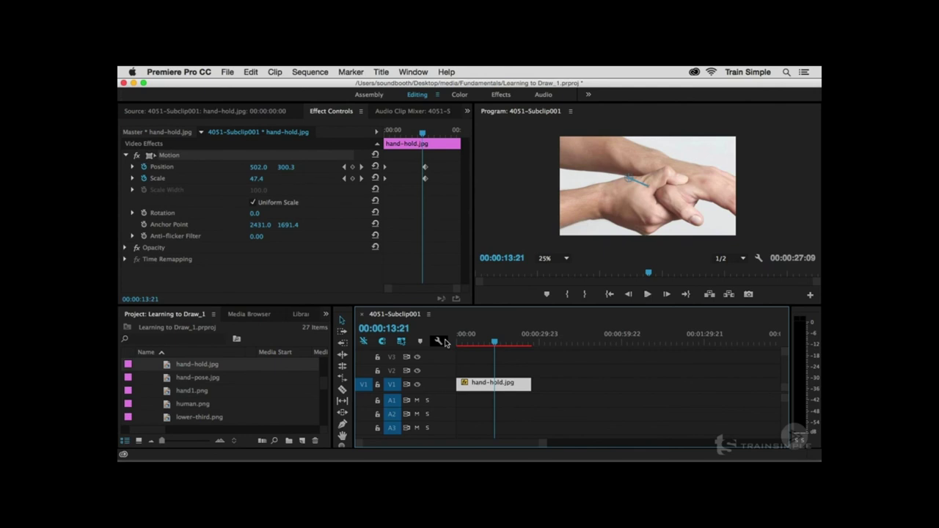
{"action": "key", "text": "Right"}
{"action": "key", "text": "Right"}
{"action": "key", "text": "Right"}
{"action": "key", "text": "Right"}
{"action": "key", "text": "Right"}
{"action": "key", "text": "Right"}
{"action": "key", "text": "Right"}
{"action": "key", "text": "Right"}
{"action": "key", "text": "Right"}
{"action": "key", "text": "Right"}
{"action": "key", "text": "Right"}
{"action": "key", "text": "Right"}
{"action": "key", "text": "Right"}
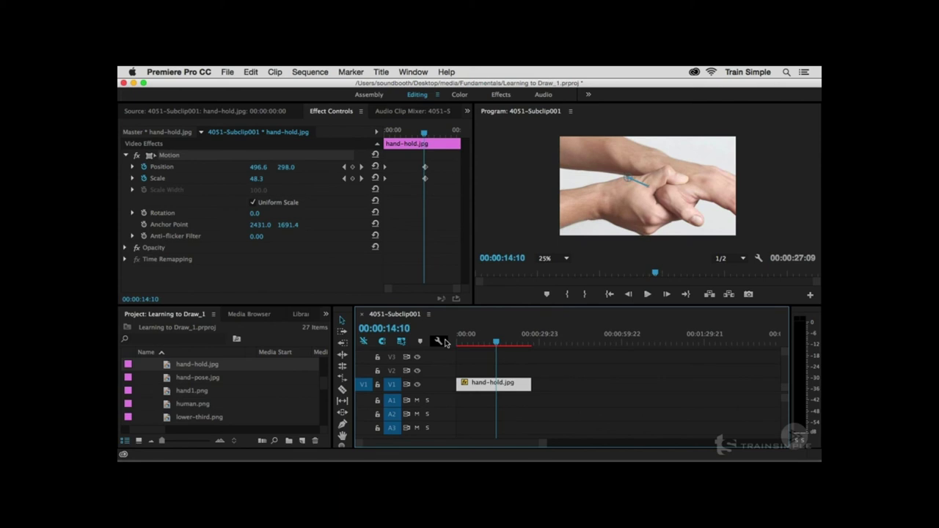
Retime the end keyframes and give them Ease In temporal interpolation.
{"action": "left_click", "coordinate": [450, 201]}
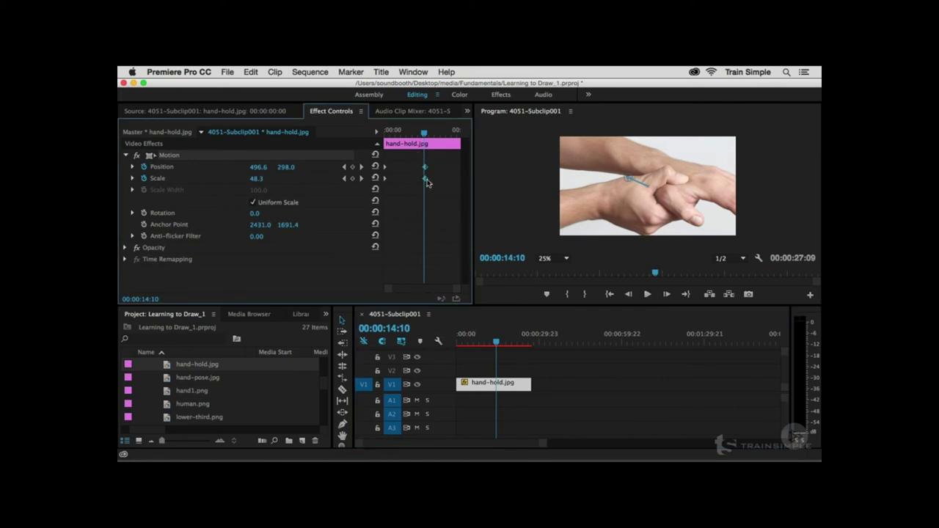
{"action": "left_click_drag", "start_coordinate": [426, 183], "coordinate": [411, 183]}
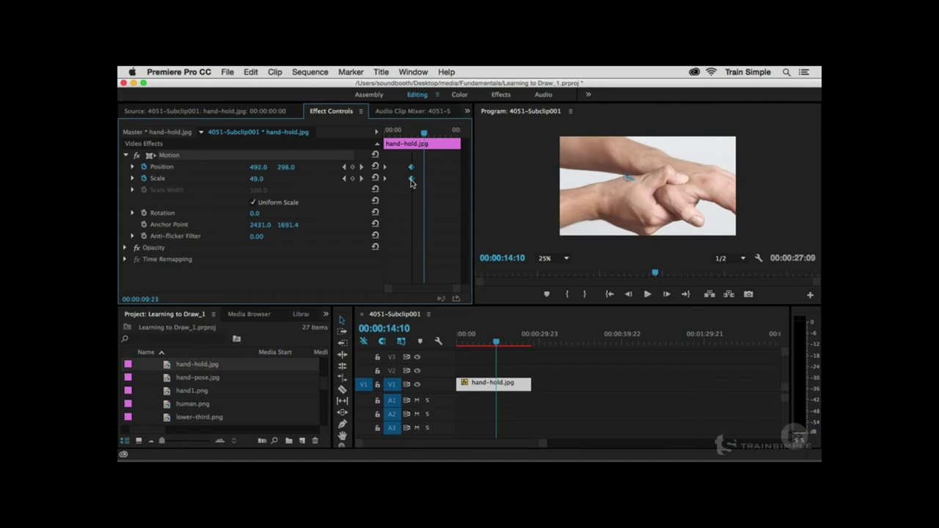
{"action": "left_click_drag", "start_coordinate": [411, 183], "coordinate": [450, 183]}
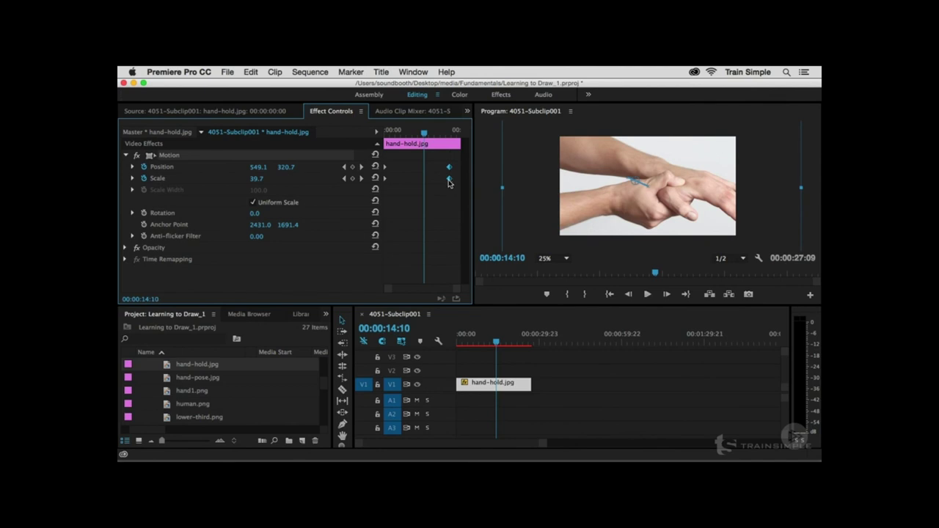
{"action": "right_click", "coordinate": [449, 182]}
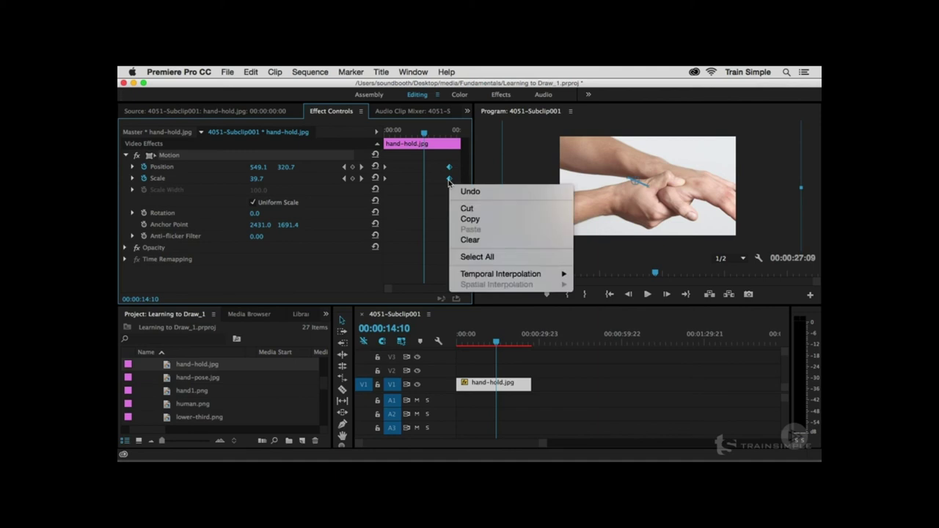
{"action": "mouse_move", "coordinate": [472, 277]}
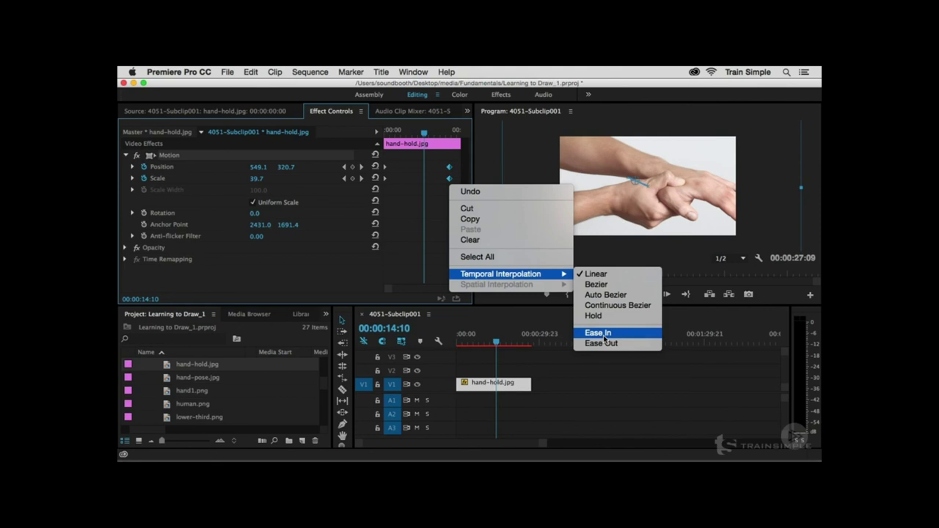
{"action": "left_click", "coordinate": [605, 286]}
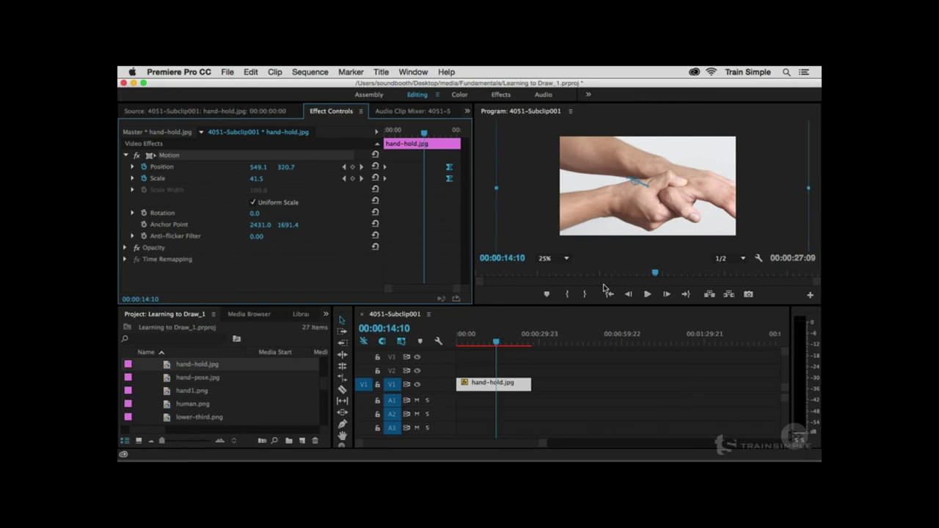
Reposition the image at the end and start of the clip, then preview the animation.
{"action": "left_click_drag", "start_coordinate": [642, 188], "coordinate": [619, 219]}
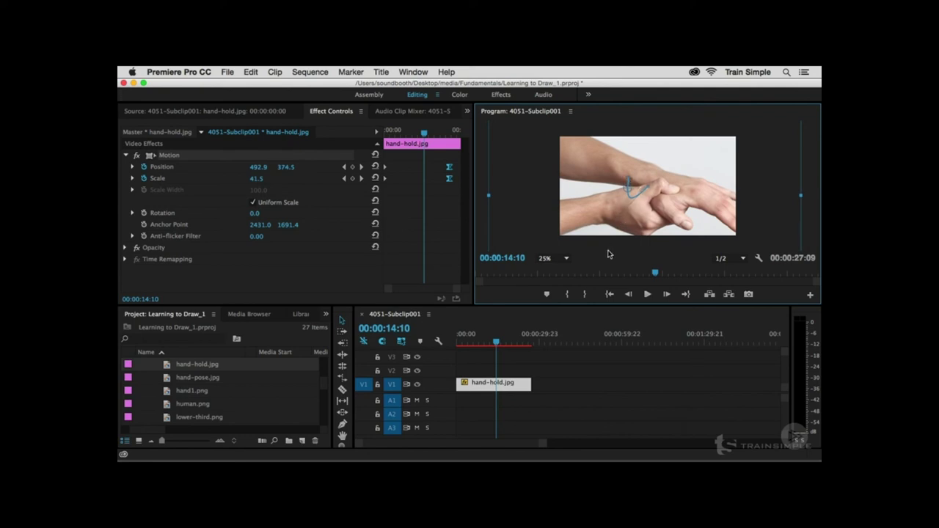
{"action": "left_click", "coordinate": [459, 339]}
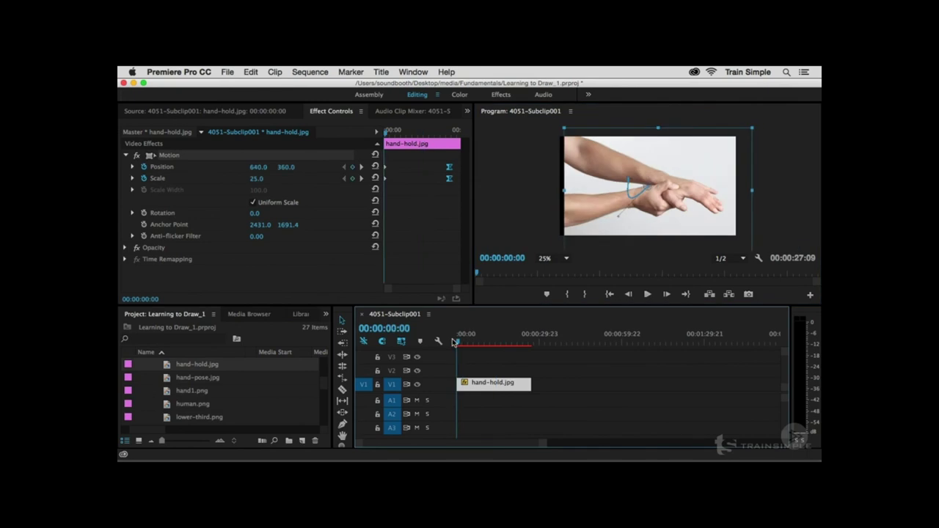
{"action": "left_click_drag", "start_coordinate": [590, 224], "coordinate": [574, 221]}
{"action": "key", "text": "space"}
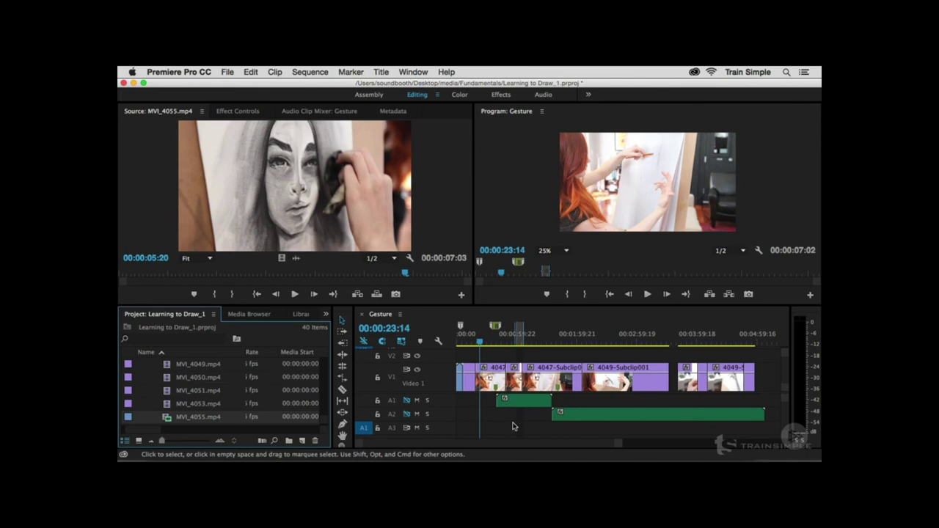
Switch the lower-left panel from Libraries to the Effects list.
{"action": "left_click", "coordinate": [278, 316]}
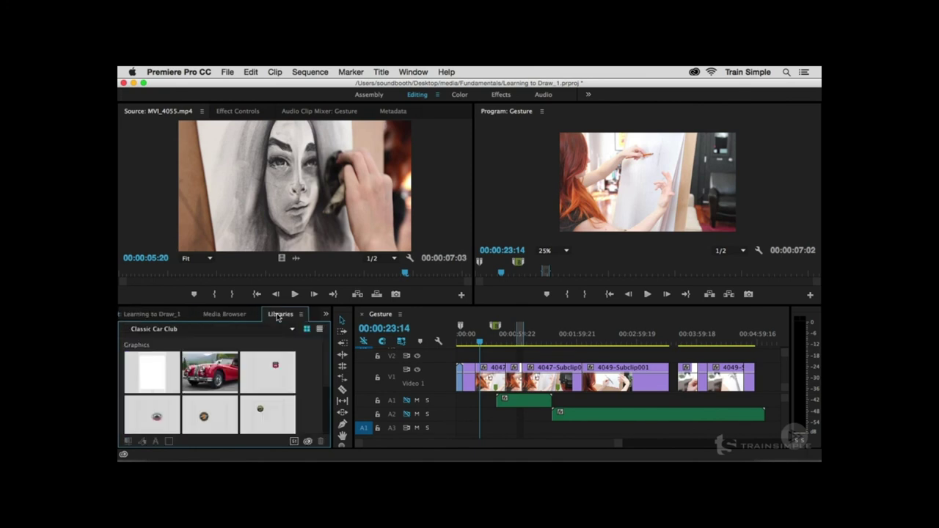
{"action": "left_click", "coordinate": [278, 317]}
{"action": "left_click", "coordinate": [213, 316]}
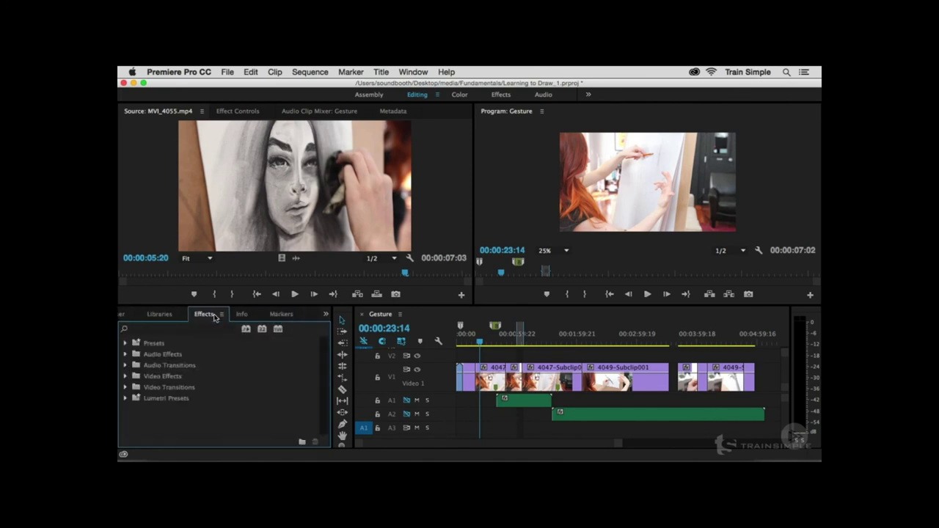
{"action": "left_click", "coordinate": [412, 72]}
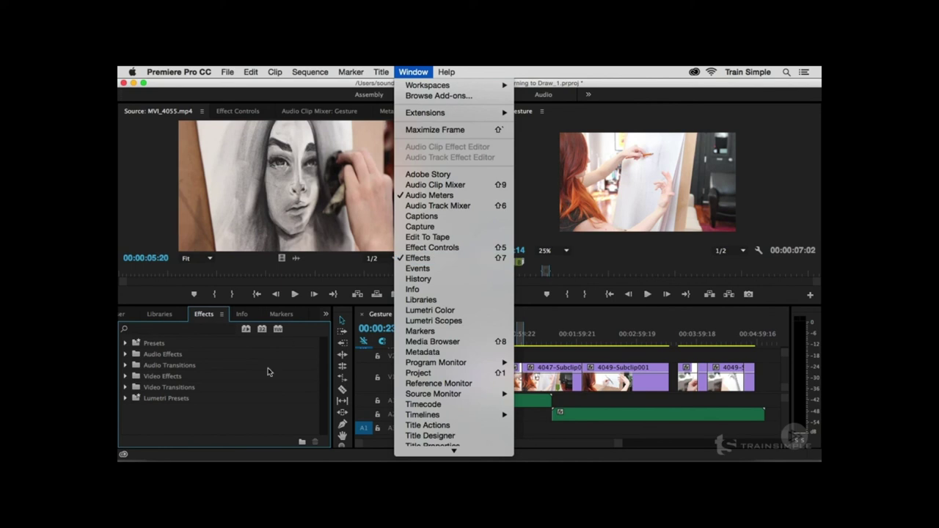
{"action": "left_click", "coordinate": [246, 419]}
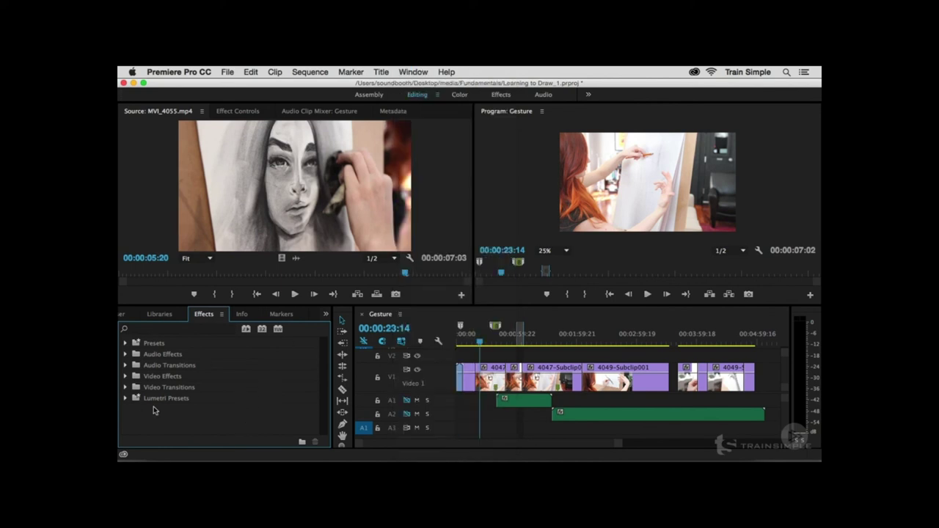
Expand Video Transitions > Dissolve and select Cross Dissolve.
{"action": "left_click", "coordinate": [127, 387]}
{"action": "scroll", "coordinate": [178, 396], "scroll_direction": "down", "scroll_amount": 1}
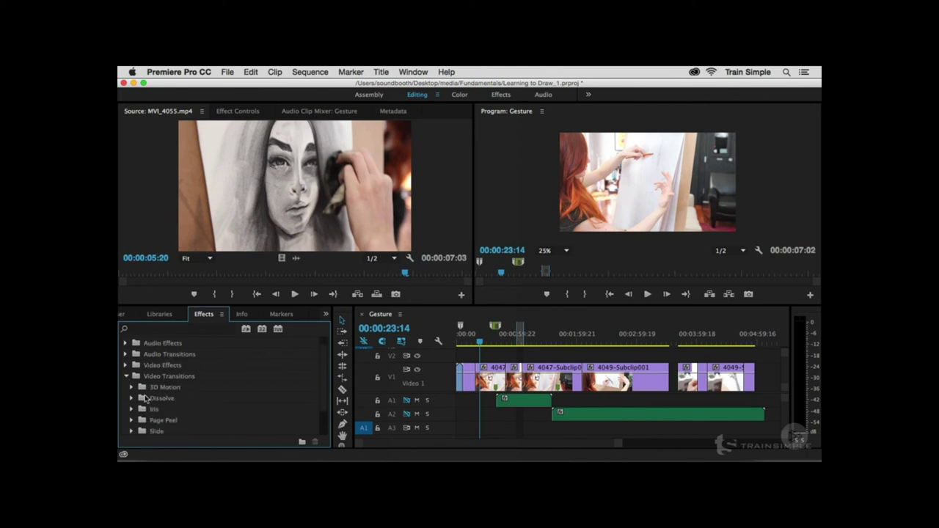
{"action": "left_click", "coordinate": [132, 401]}
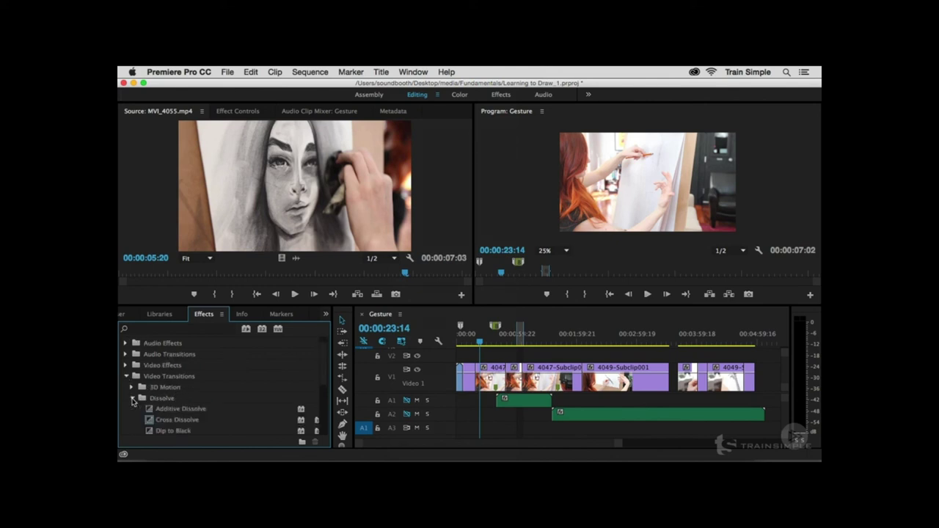
{"action": "scroll", "coordinate": [206, 398], "scroll_direction": "down", "scroll_amount": 2}
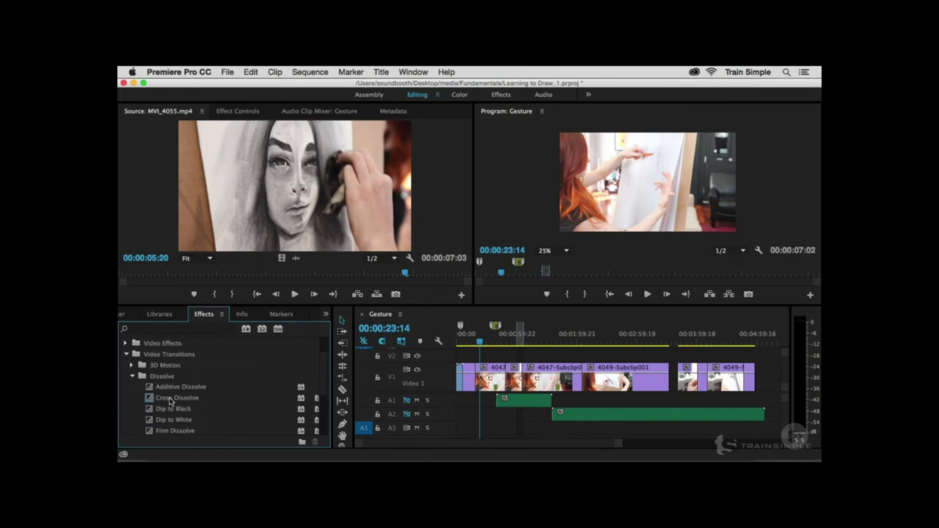
{"action": "left_click", "coordinate": [170, 401]}
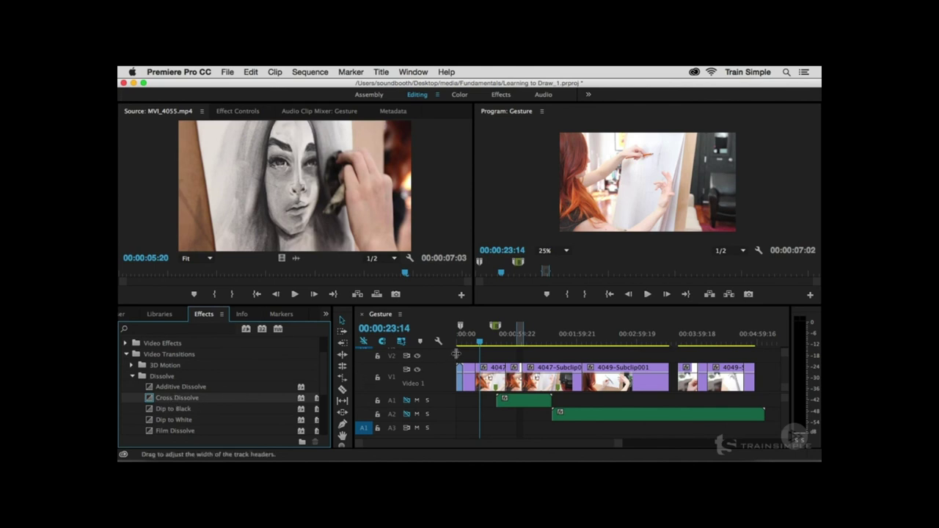
Zoom in on the cut near 18 seconds and drop Cross Dissolve between 4046 and 4047, then preview it.
{"action": "left_click_drag", "start_coordinate": [473, 343], "coordinate": [476, 343]}
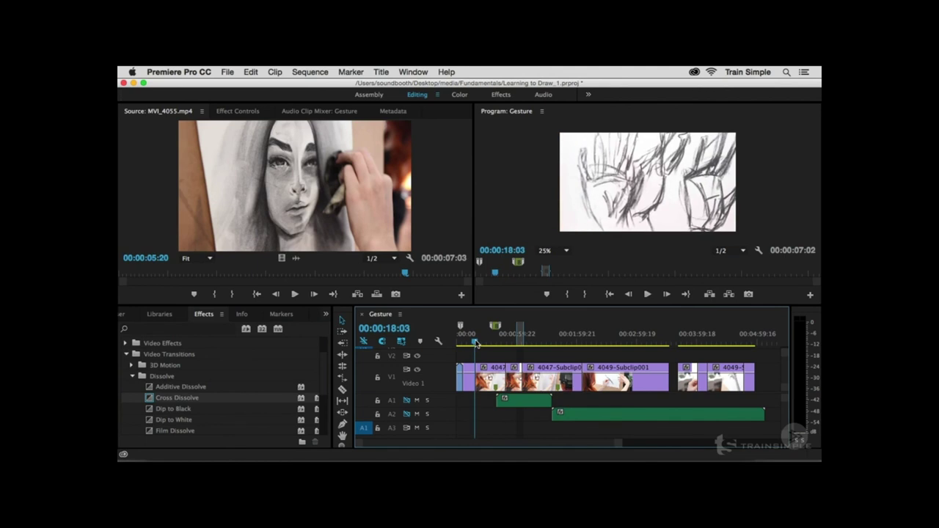
{"action": "key", "text": "equal"}
{"action": "key", "text": "equal"}
{"action": "key", "text": "equal"}
{"action": "key", "text": "equal"}
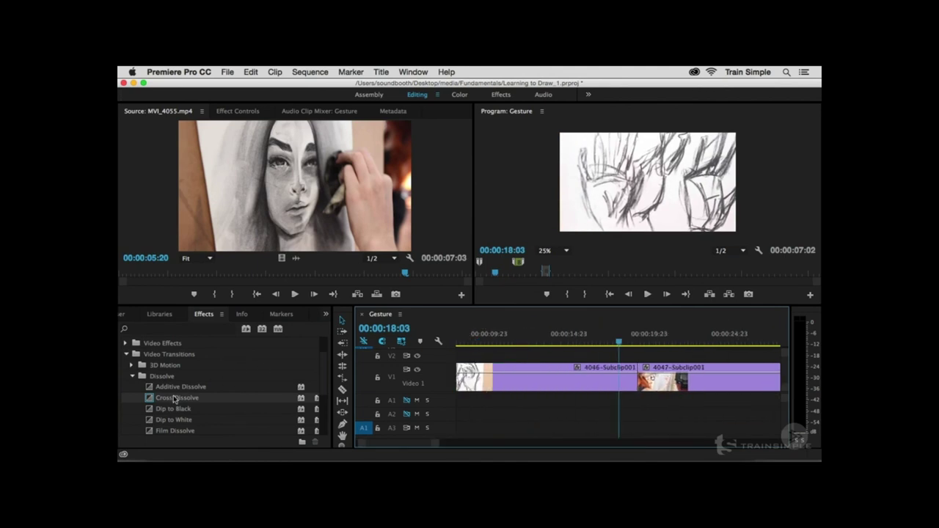
{"action": "left_click_drag", "start_coordinate": [148, 402], "coordinate": [636, 375]}
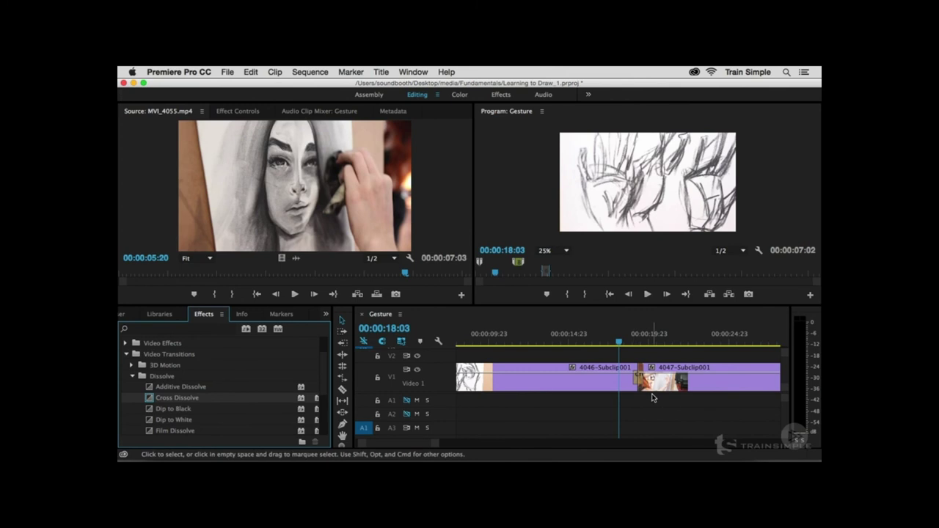
{"action": "key", "text": "space"}
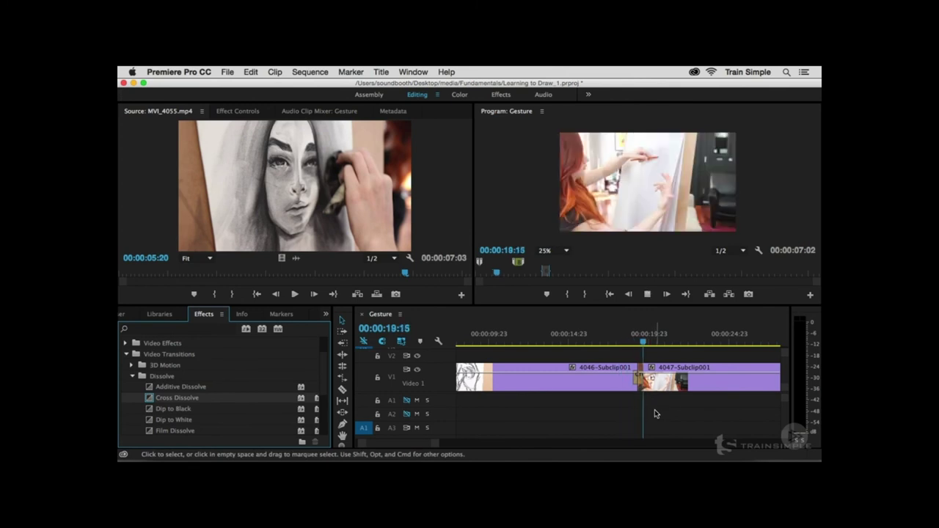
{"action": "key", "text": "space"}
Undo that dissolve and apply the default transition (Cmd+D) at the 4046/4047 edit.
{"action": "key", "text": "super+z"}
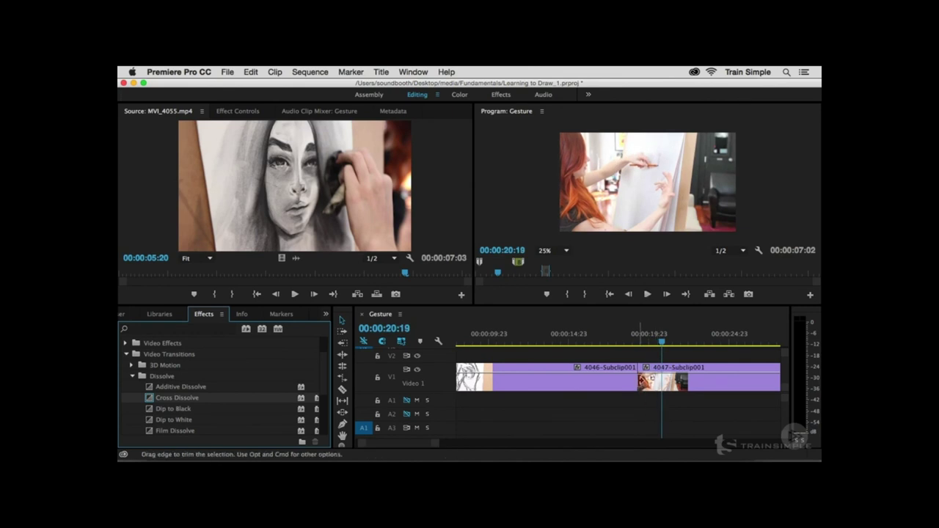
{"action": "left_click", "coordinate": [637, 379]}
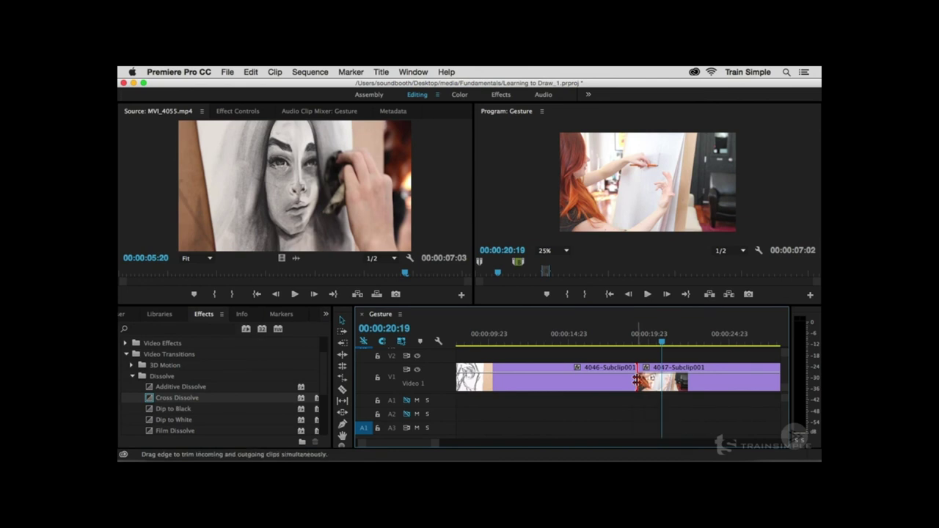
{"action": "key", "text": "super+d"}
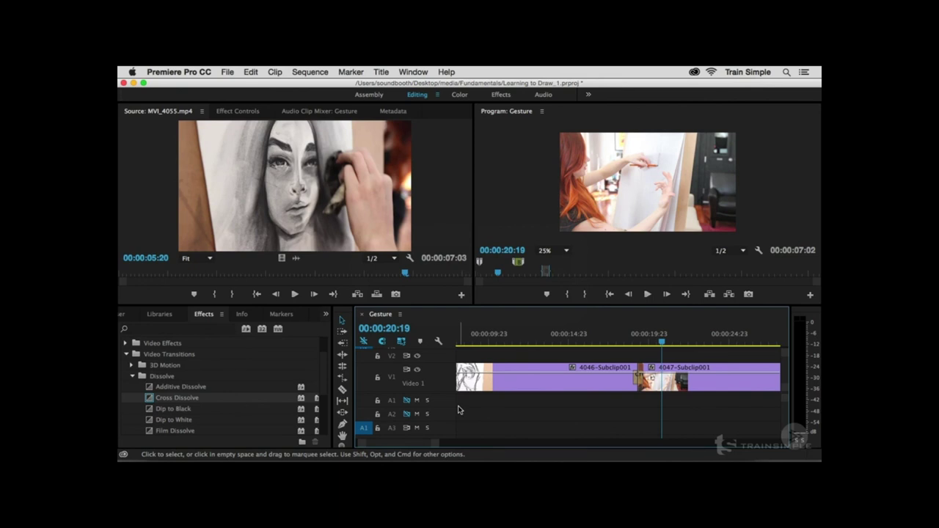
Preview around 1:35, then drop Audio Transitions > Crossfade > Constant Power on the audio edit.
{"action": "left_click_drag", "start_coordinate": [398, 445], "coordinate": [426, 445]}
{"action": "left_click", "coordinate": [573, 339]}
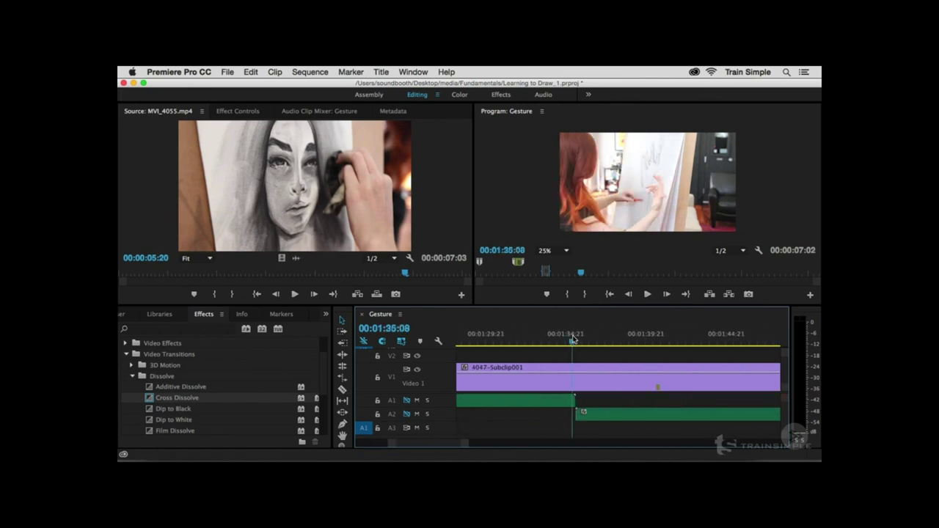
{"action": "key", "text": "space"}
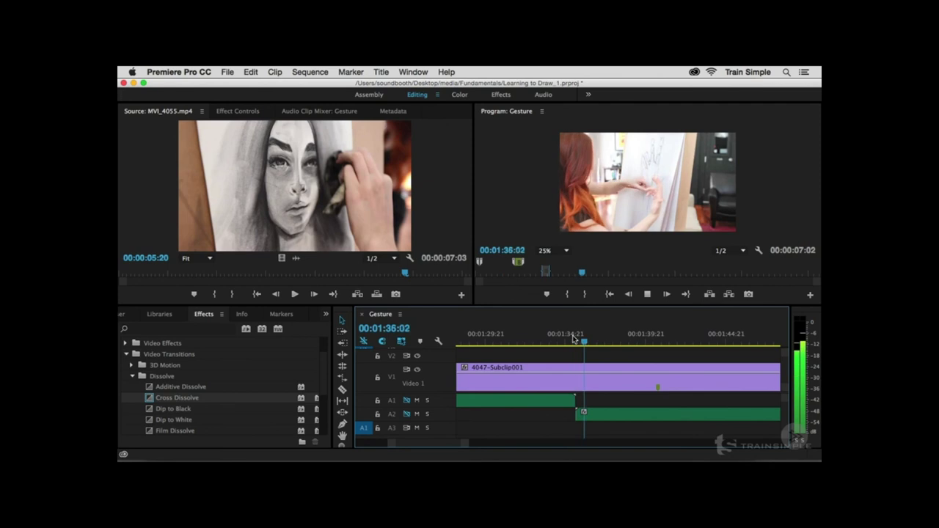
{"action": "key", "text": "space"}
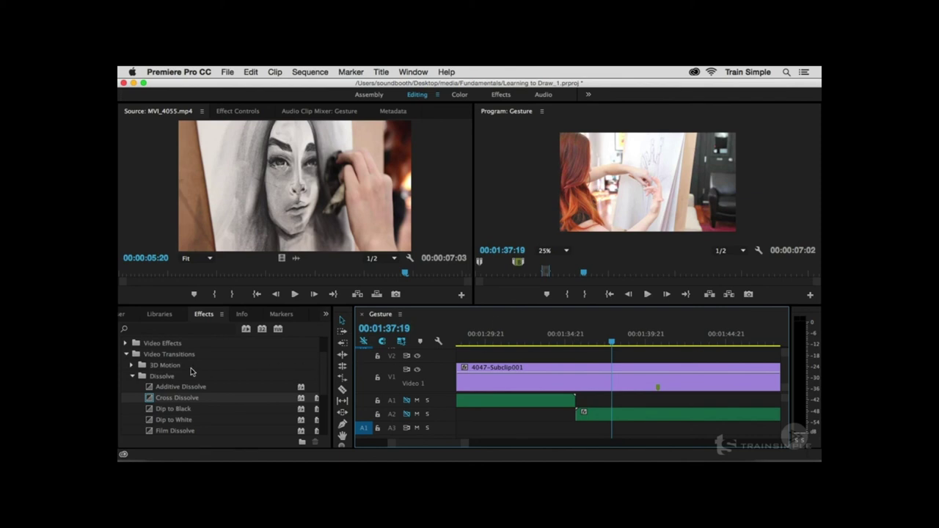
{"action": "left_click", "coordinate": [126, 355]}
{"action": "left_click", "coordinate": [126, 365]}
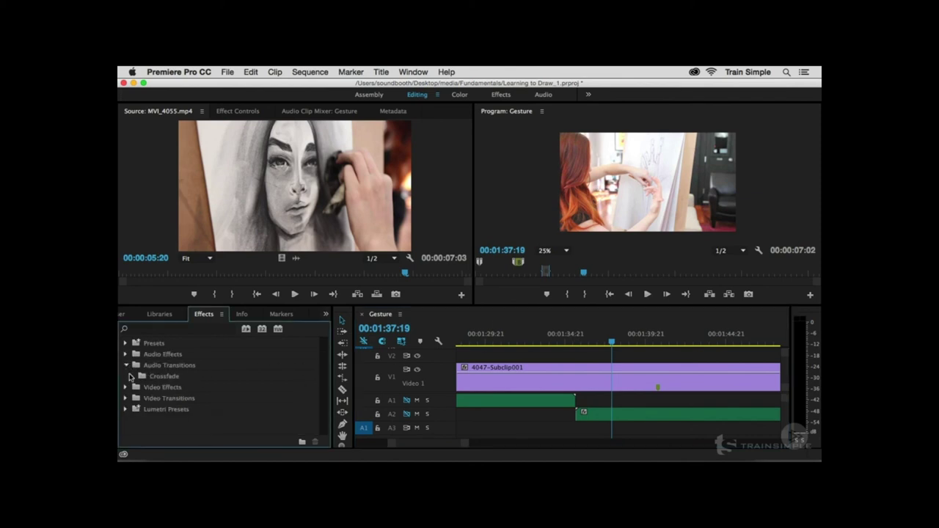
{"action": "left_click", "coordinate": [130, 376]}
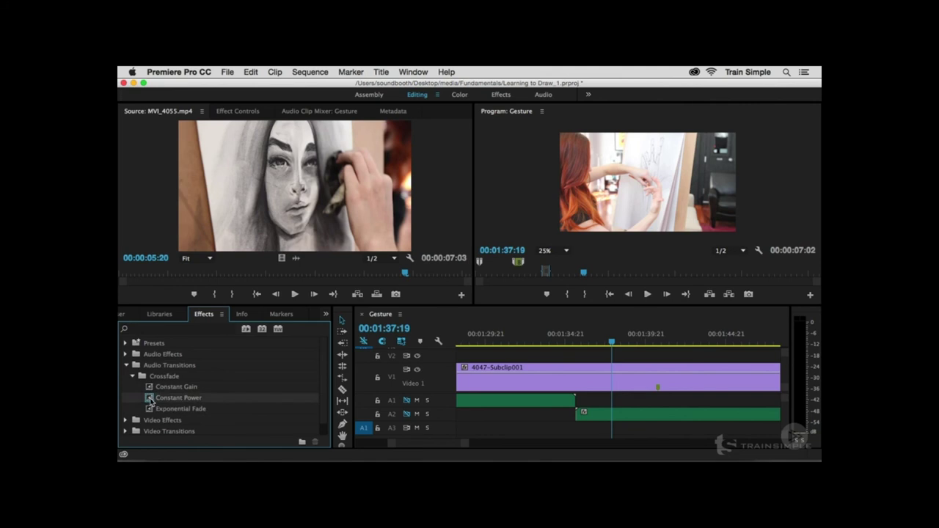
{"action": "left_click_drag", "start_coordinate": [150, 400], "coordinate": [580, 416]}
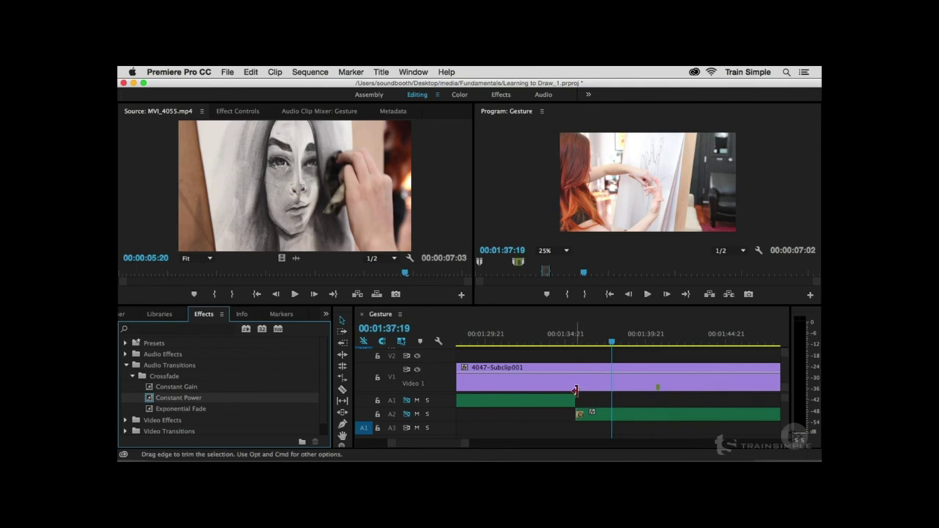
Mute audio track A1 and play back the crossfade from the audio edit.
{"action": "left_click", "coordinate": [574, 343]}
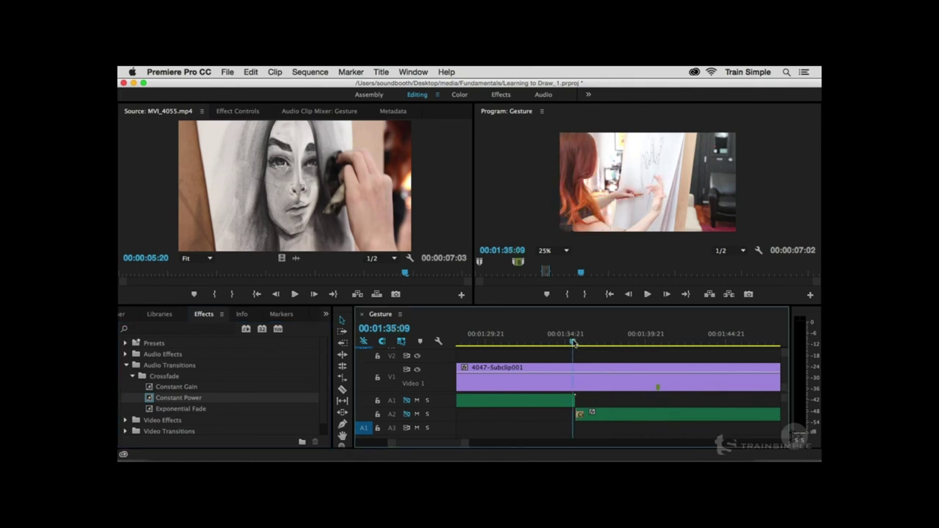
{"action": "left_click", "coordinate": [417, 401]}
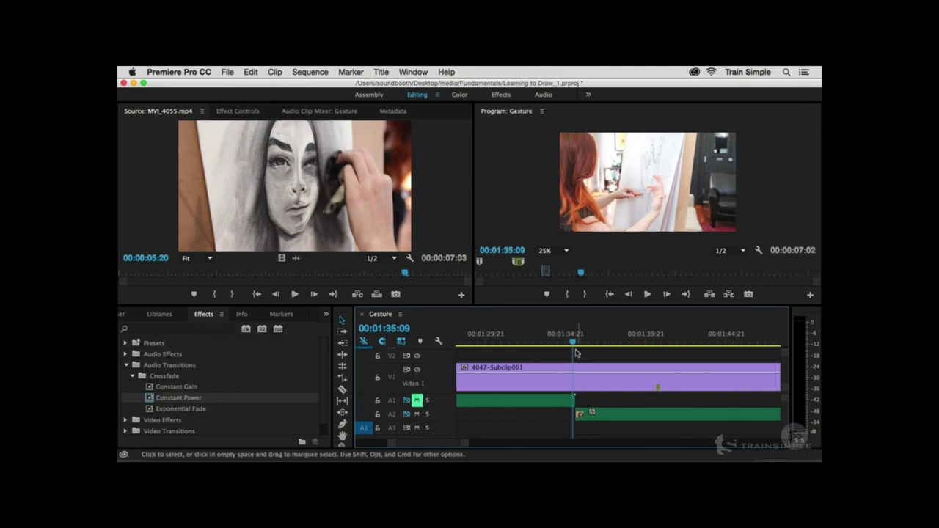
{"action": "key", "text": "space"}
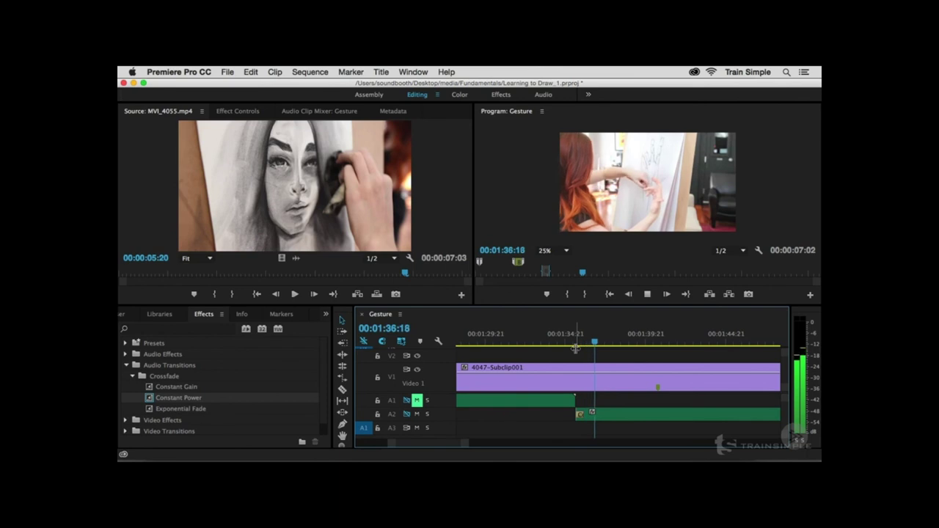
{"action": "key", "text": "space"}
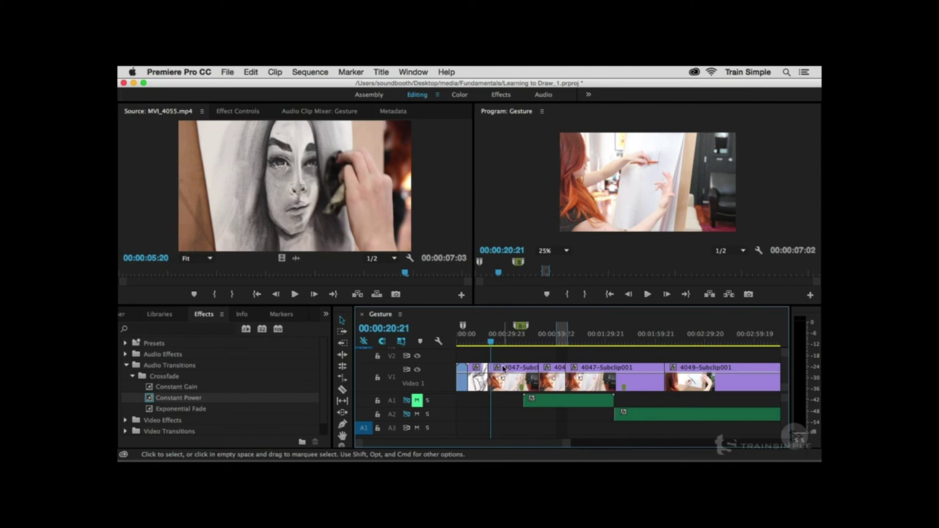
Zoom the timeline in twice on the Cross Dissolve at the 4046/4047 cut.
{"action": "key", "text": "equal"}
{"action": "key", "text": "equal"}
{"action": "key", "text": "equal"}
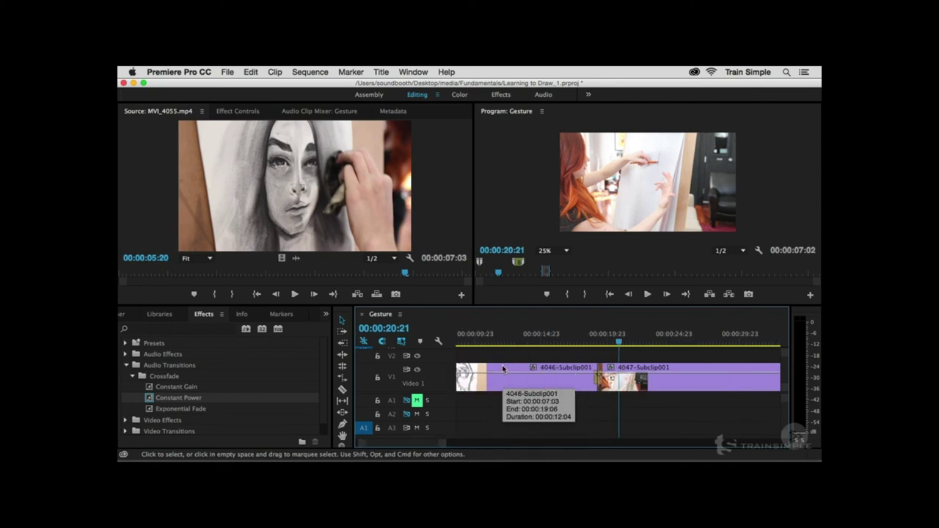
{"action": "key", "text": "equal"}
{"action": "key", "text": "equal"}
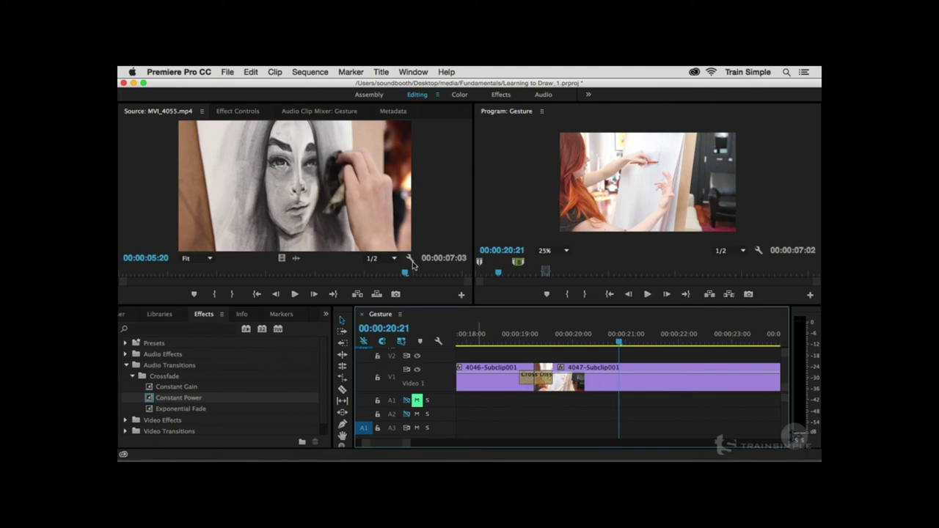
In General preferences, set Video Transition Default Duration to 30 frames and confirm.
{"action": "left_click", "coordinate": [196, 73]}
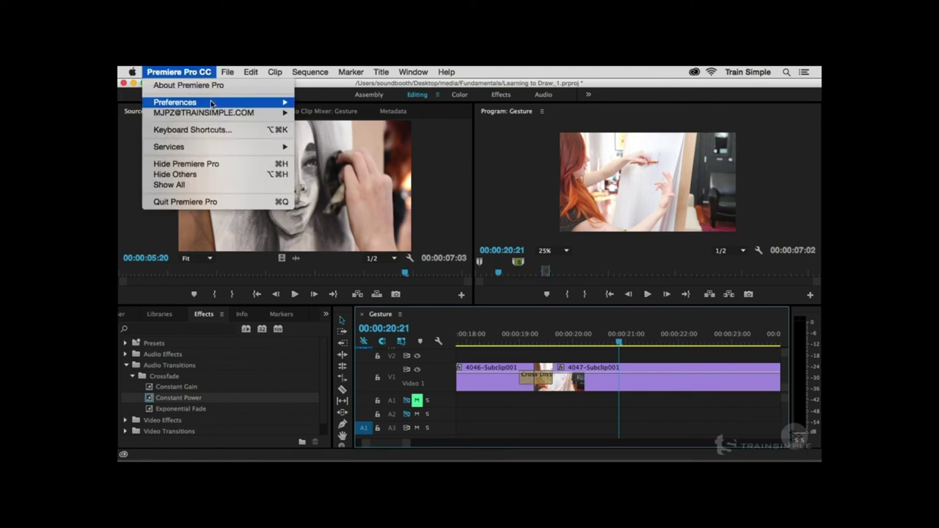
{"action": "mouse_move", "coordinate": [213, 104]}
{"action": "left_click", "coordinate": [322, 102]}
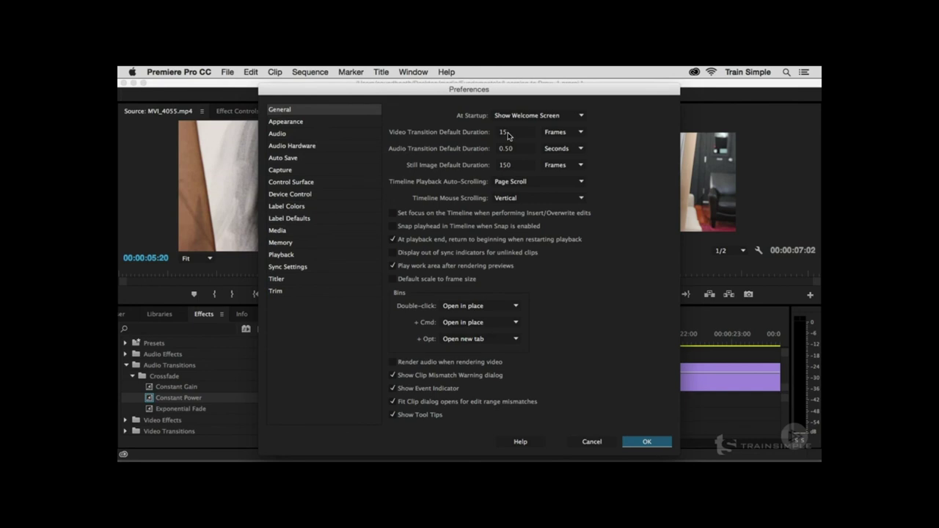
{"action": "left_click", "coordinate": [507, 132]}
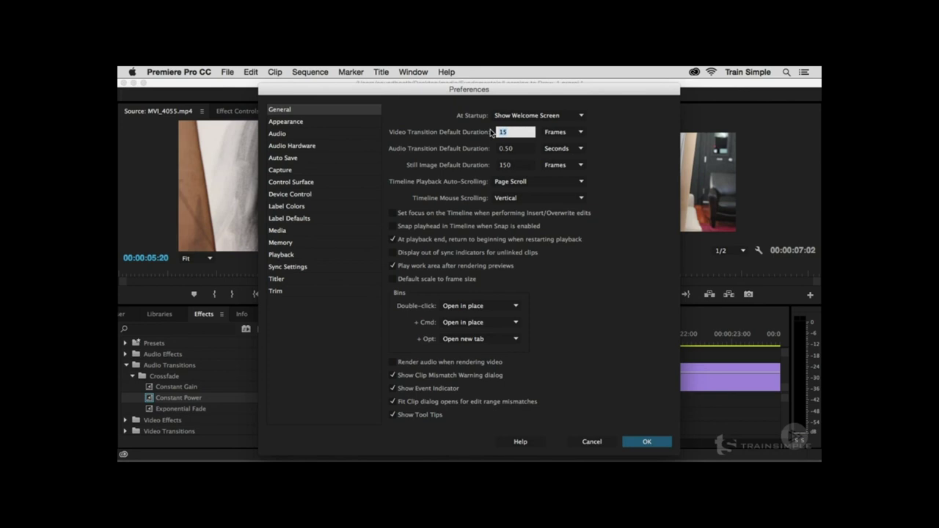
{"action": "type", "text": "30"}
{"action": "left_click", "coordinate": [647, 442]}
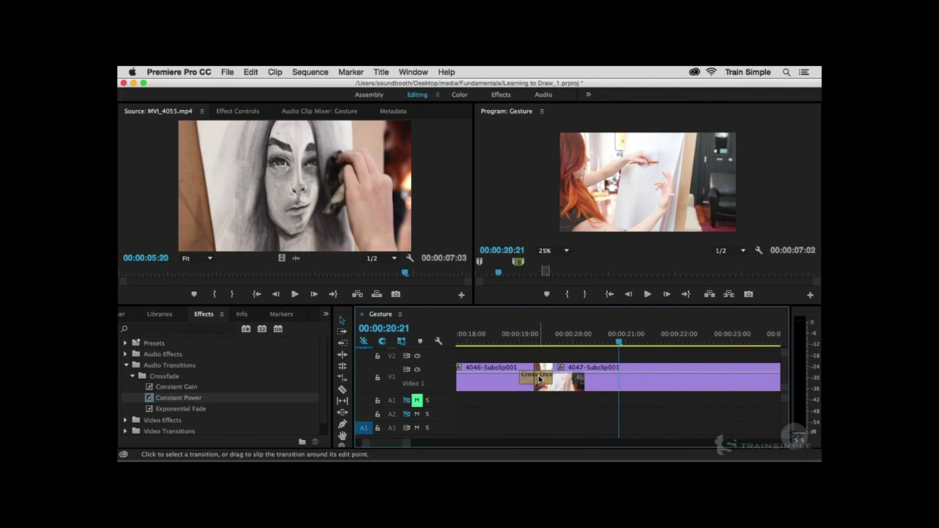
Lengthen the Cross Dissolve to about 1:05 and browse the Effects list to the Wipe group.
{"action": "left_click_drag", "start_coordinate": [551, 377], "coordinate": [564, 378]}
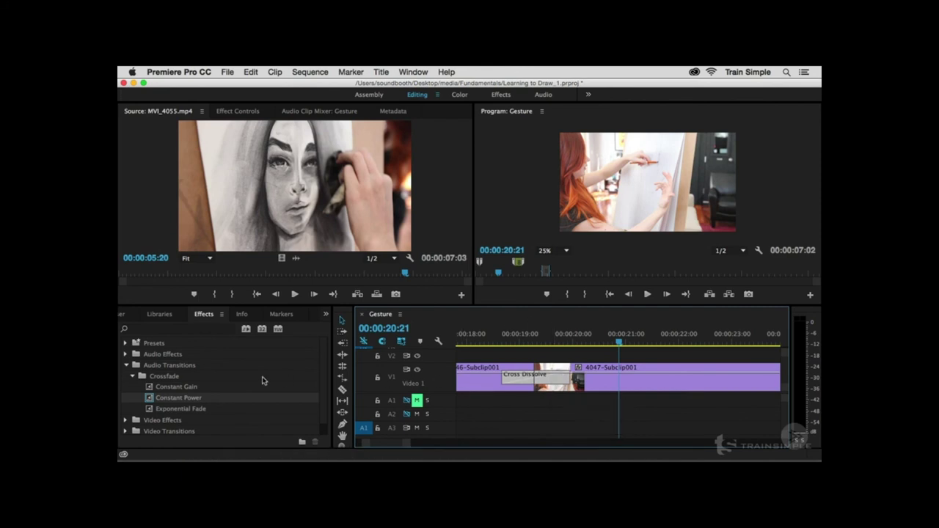
{"action": "left_click", "coordinate": [127, 365]}
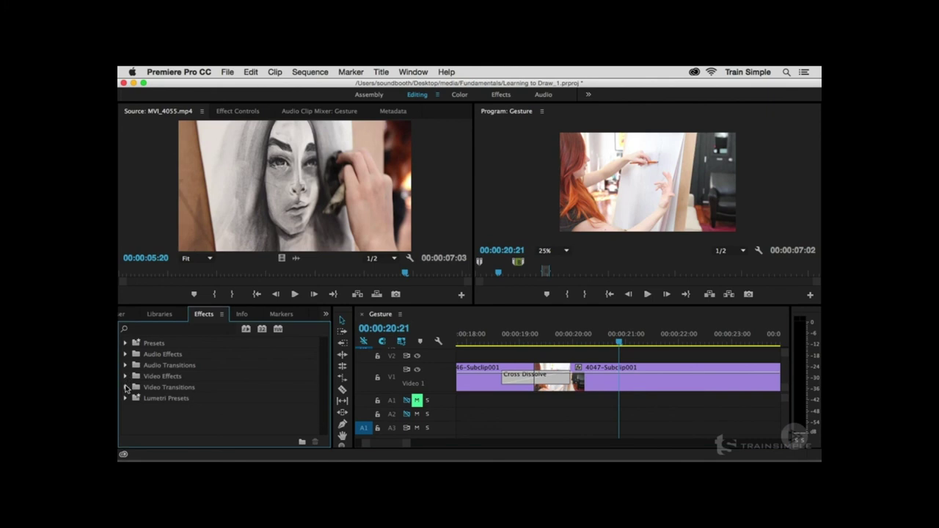
{"action": "left_click", "coordinate": [126, 387]}
{"action": "left_click", "coordinate": [132, 410]}
{"action": "scroll", "coordinate": [147, 414], "scroll_direction": "down", "scroll_amount": 2}
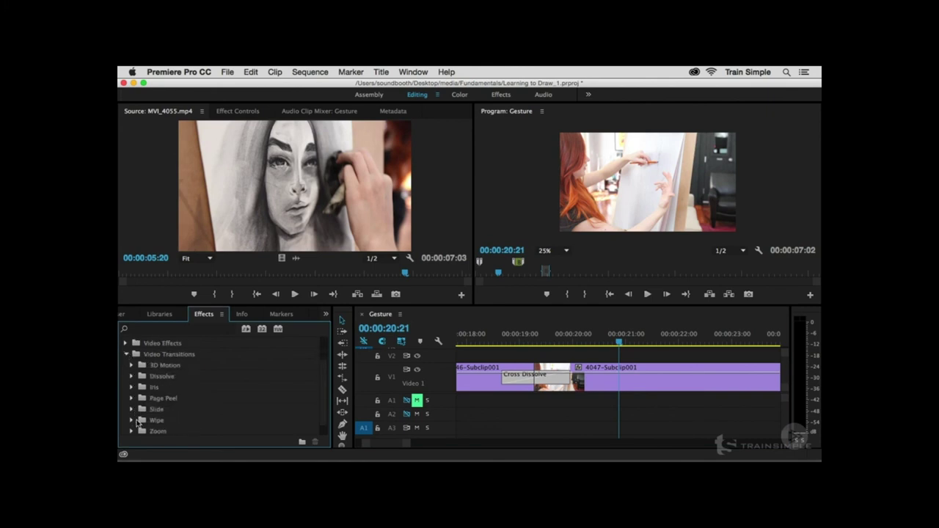
{"action": "left_click", "coordinate": [132, 420]}
{"action": "scroll", "coordinate": [184, 411], "scroll_direction": "down", "scroll_amount": 5}
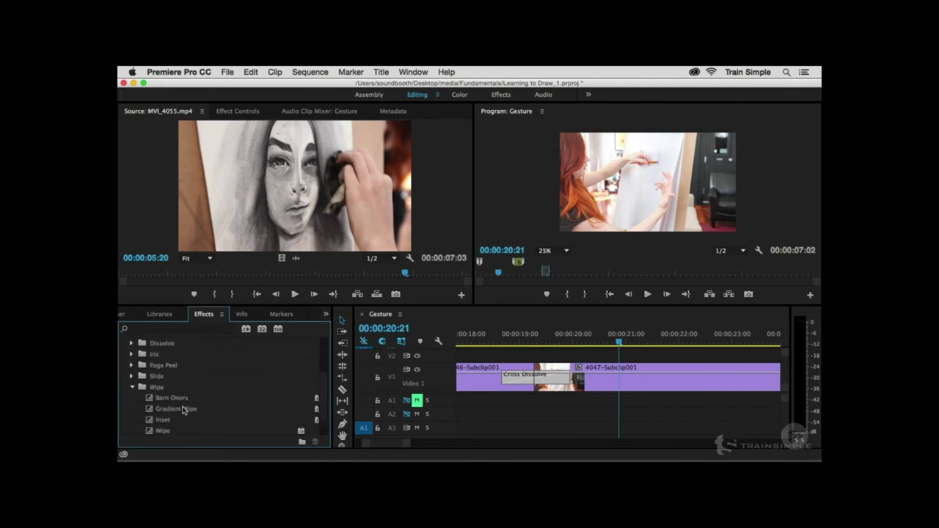
Search Effects for 'wipe' and drag the Wipe transition onto the 4046/4047 edit.
{"action": "left_click", "coordinate": [163, 329]}
{"action": "type", "text": "wipe"}
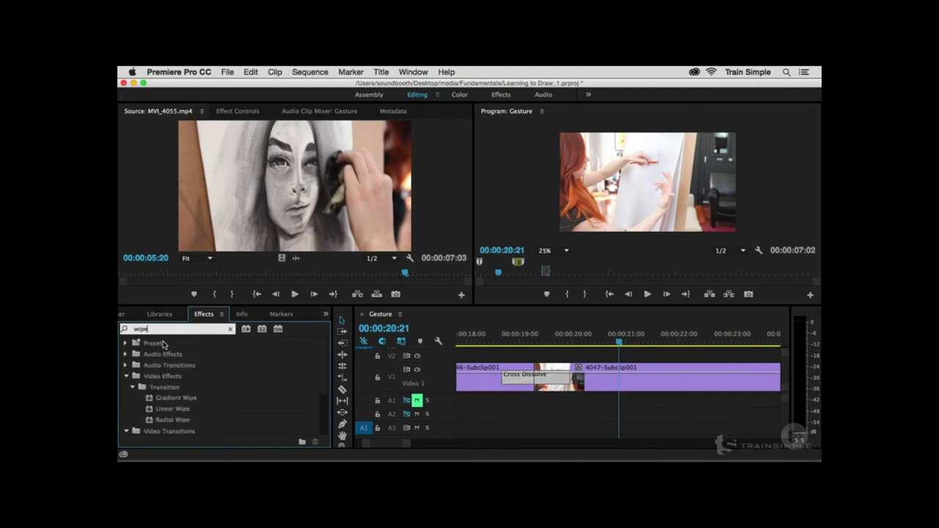
{"action": "left_click", "coordinate": [150, 413]}
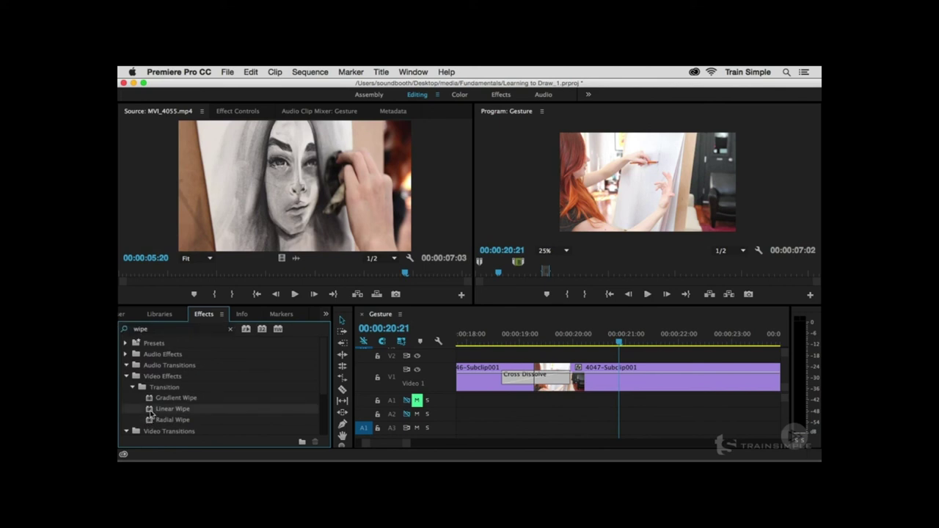
{"action": "scroll", "coordinate": [150, 414], "scroll_direction": "down", "scroll_amount": 3}
{"action": "left_click", "coordinate": [149, 418]}
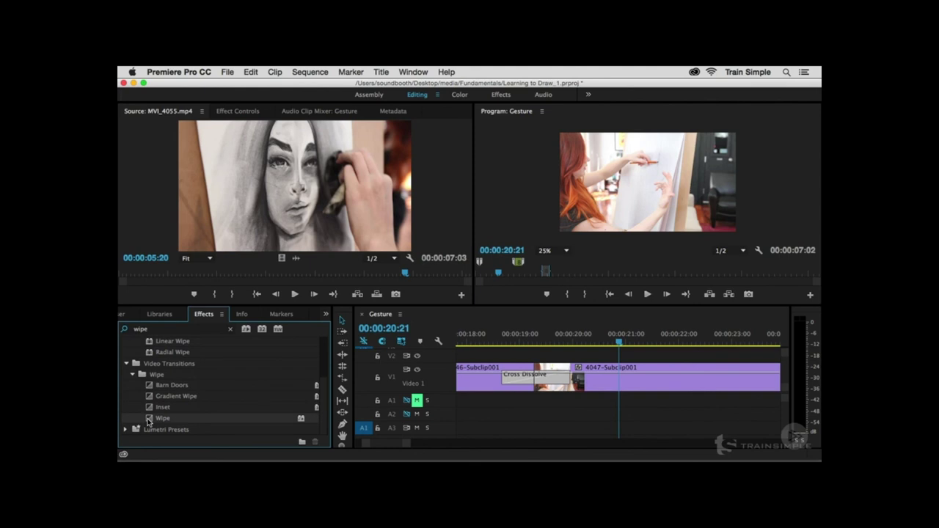
{"action": "left_click_drag", "start_coordinate": [149, 421], "coordinate": [525, 383]}
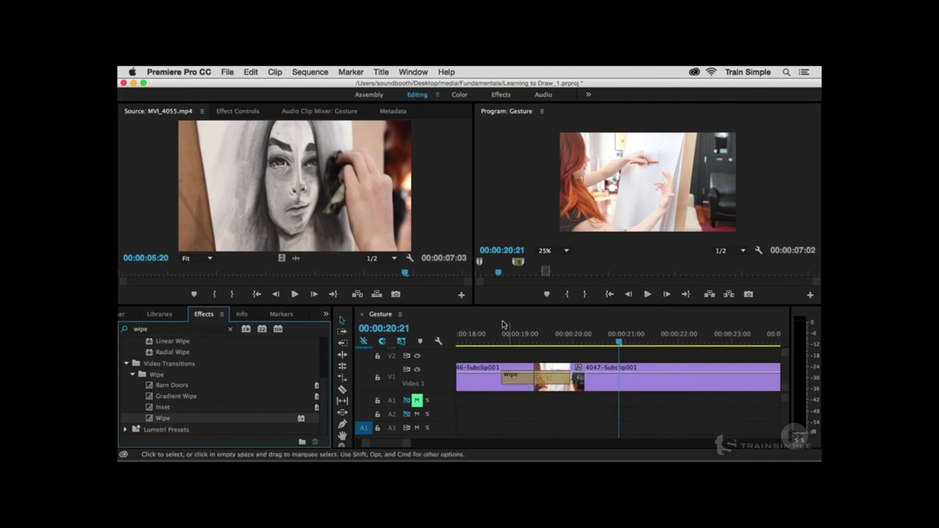
Show the Wipe's Effect Controls, lengthen it past the cut, and scrub through it.
{"action": "left_click", "coordinate": [252, 115]}
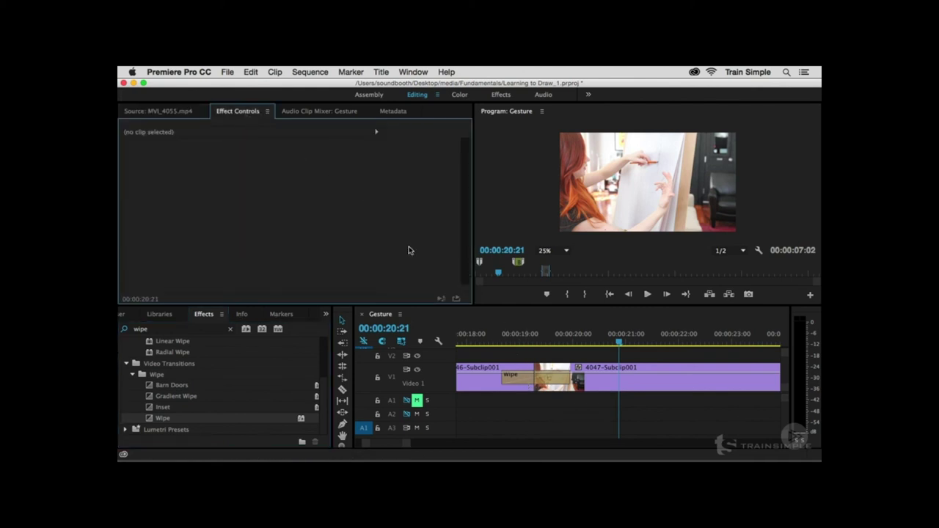
{"action": "left_click", "coordinate": [510, 380]}
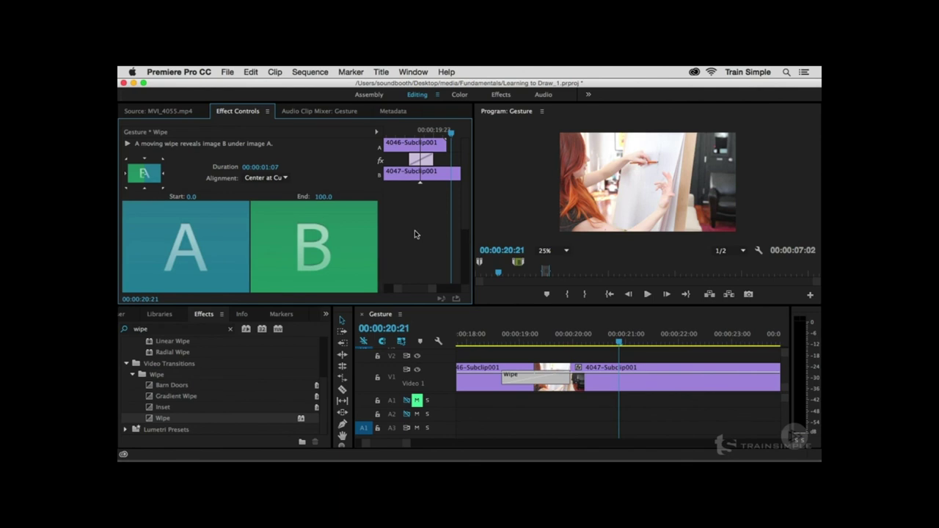
{"action": "mouse_move", "coordinate": [430, 160]}
{"action": "left_mouse_down"}
{"action": "mouse_move", "coordinate": [417, 160]}
{"action": "mouse_move", "coordinate": [445, 162]}
{"action": "left_mouse_up"}
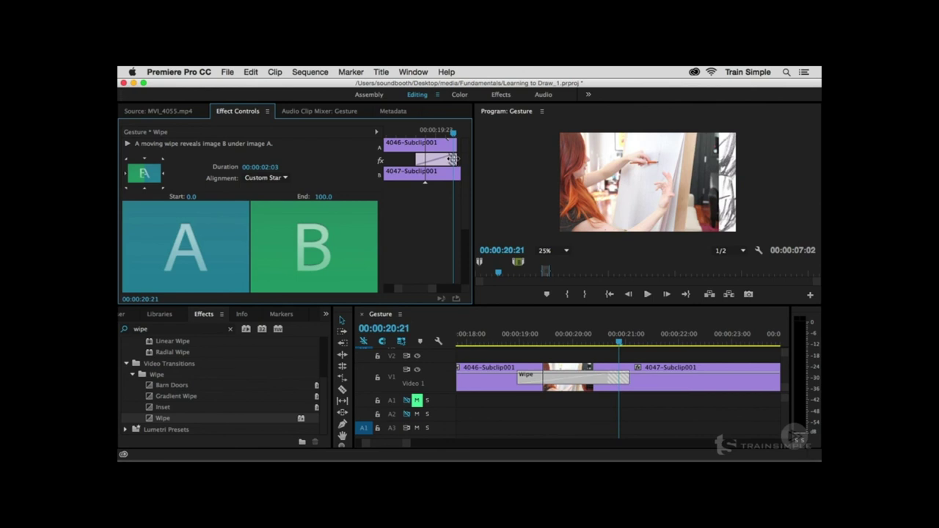
{"action": "left_click_drag", "start_coordinate": [455, 134], "coordinate": [426, 136]}
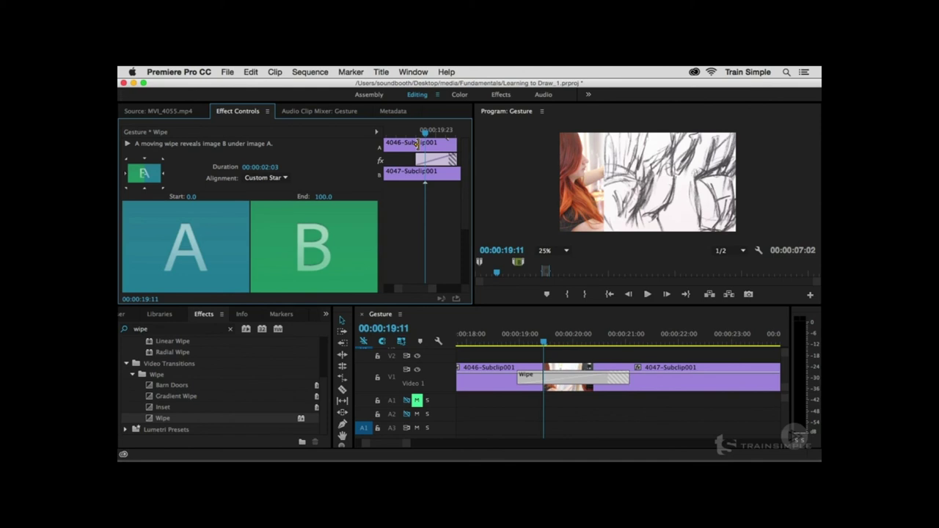
{"action": "mouse_move", "coordinate": [426, 136]}
{"action": "left_mouse_down"}
{"action": "mouse_move", "coordinate": [445, 134]}
{"action": "mouse_move", "coordinate": [429, 133]}
{"action": "left_mouse_up"}
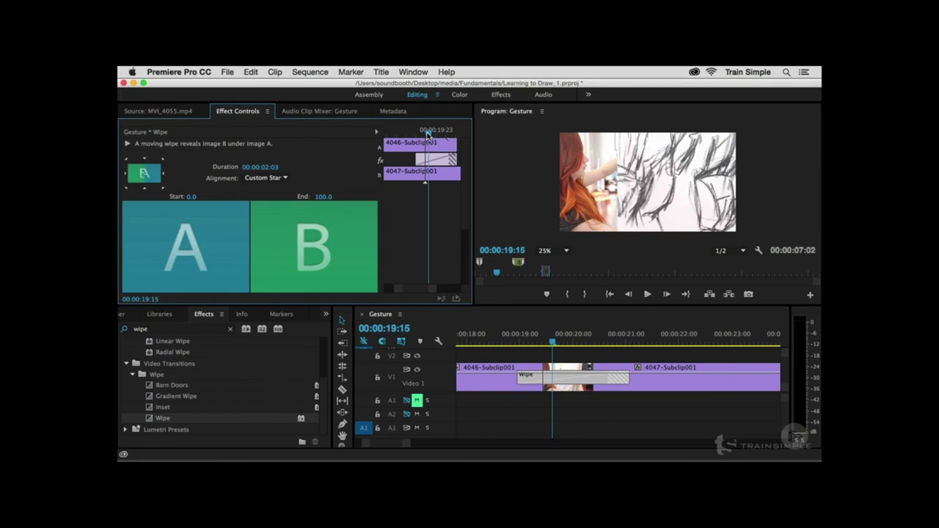
Turn on Show Actual Sources for the Wipe and play the transition.
{"action": "scroll", "coordinate": [296, 204], "scroll_direction": "down", "scroll_amount": 2}
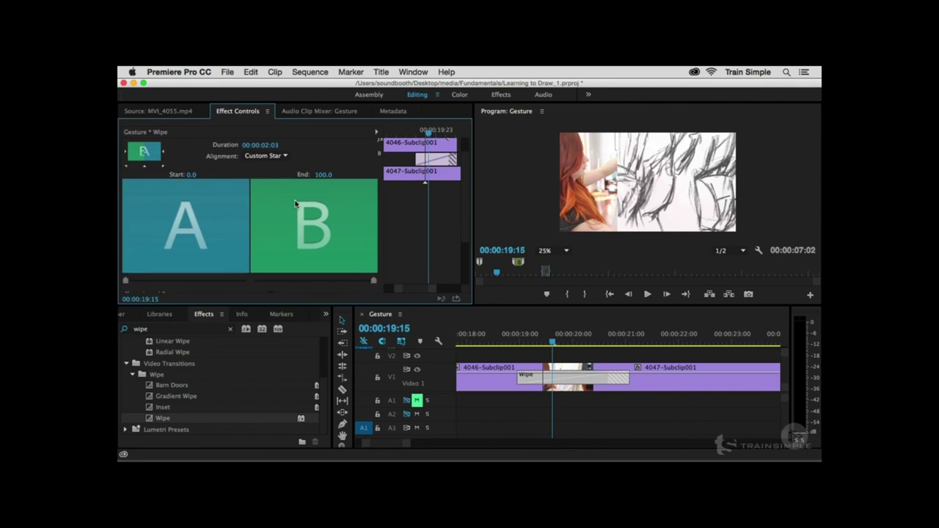
{"action": "scroll", "coordinate": [297, 204], "scroll_direction": "down", "scroll_amount": 2}
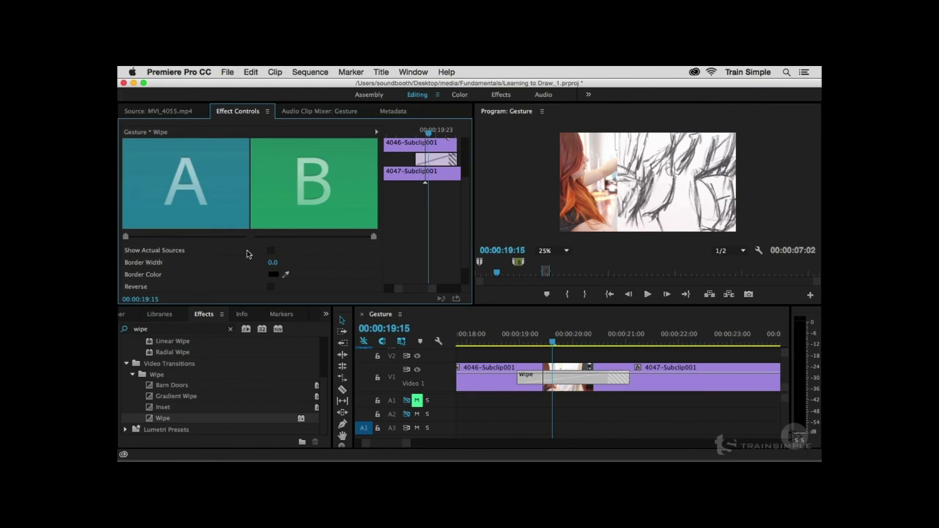
{"action": "left_click", "coordinate": [271, 251]}
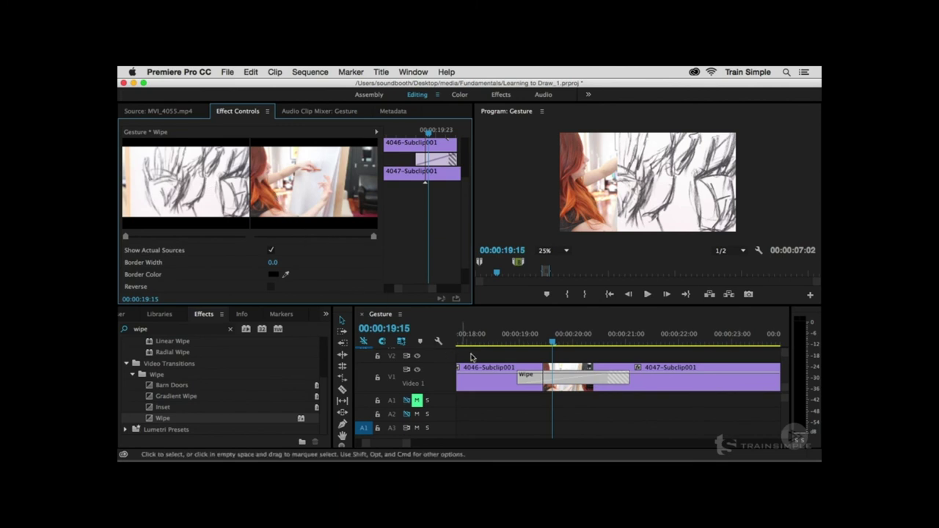
{"action": "left_click", "coordinate": [506, 342]}
{"action": "key", "text": "space"}
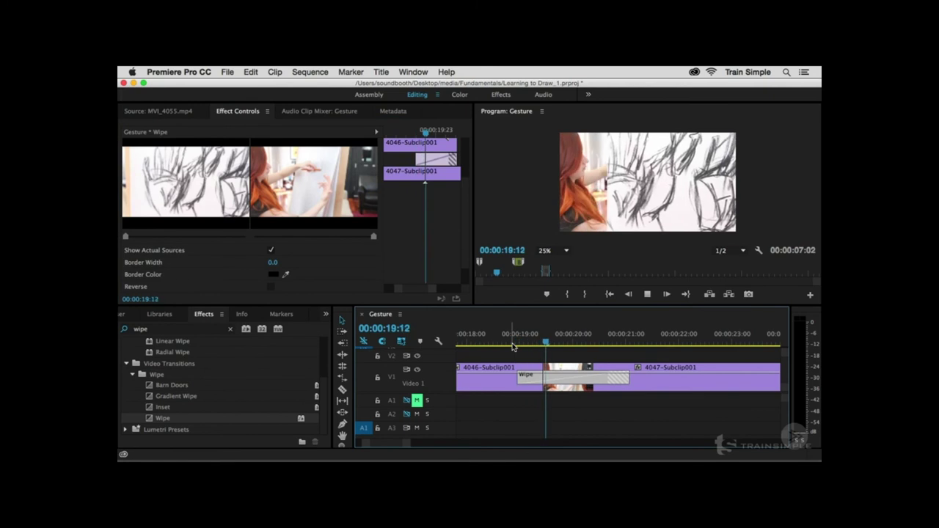
{"action": "key", "text": "space"}
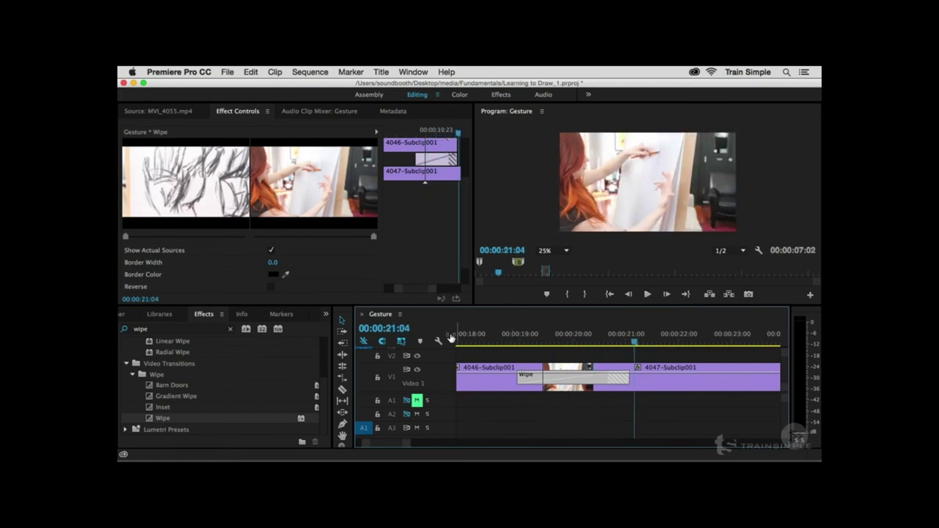
Set the Wipe's Border Width to 2.5 and play the bordered transition.
{"action": "left_click_drag", "start_coordinate": [272, 262], "coordinate": [272, 264]}
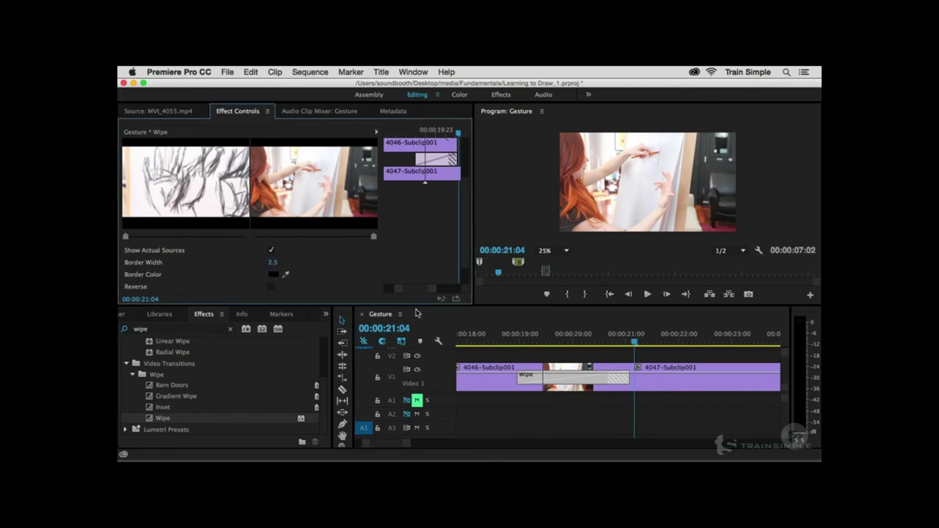
{"action": "left_click", "coordinate": [500, 343]}
{"action": "key", "text": "space"}
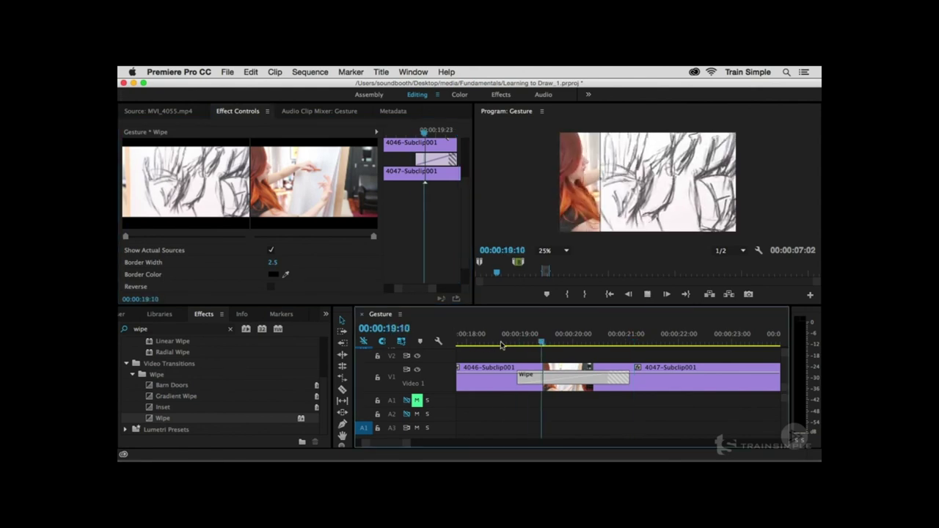
{"action": "key", "text": "space"}
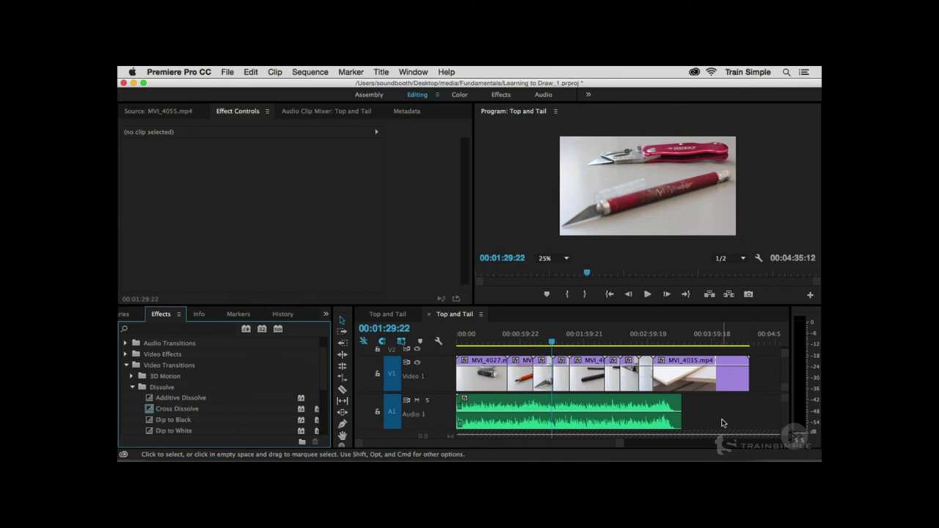
{"action": "left_click", "coordinate": [192, 72]}
{"action": "mouse_move", "coordinate": [209, 103]}
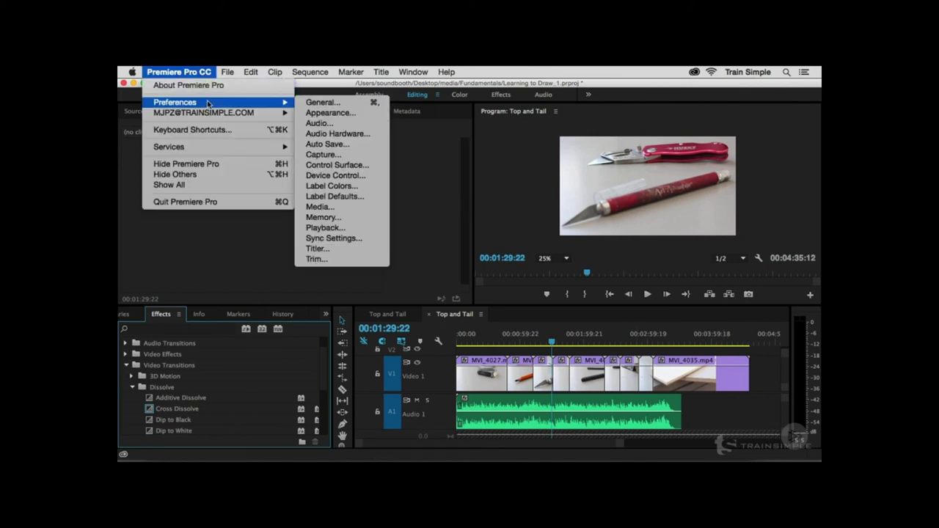
{"action": "left_click", "coordinate": [308, 105]}
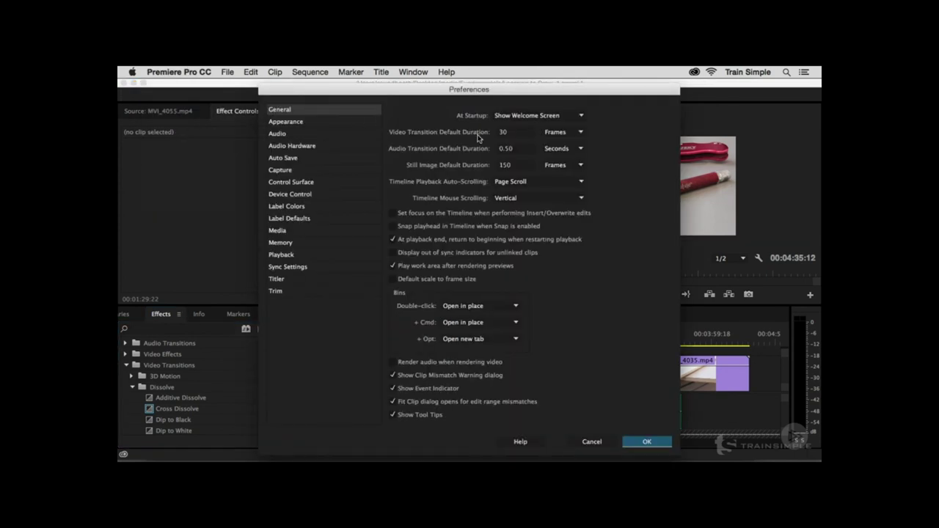
{"action": "left_click", "coordinate": [512, 134]}
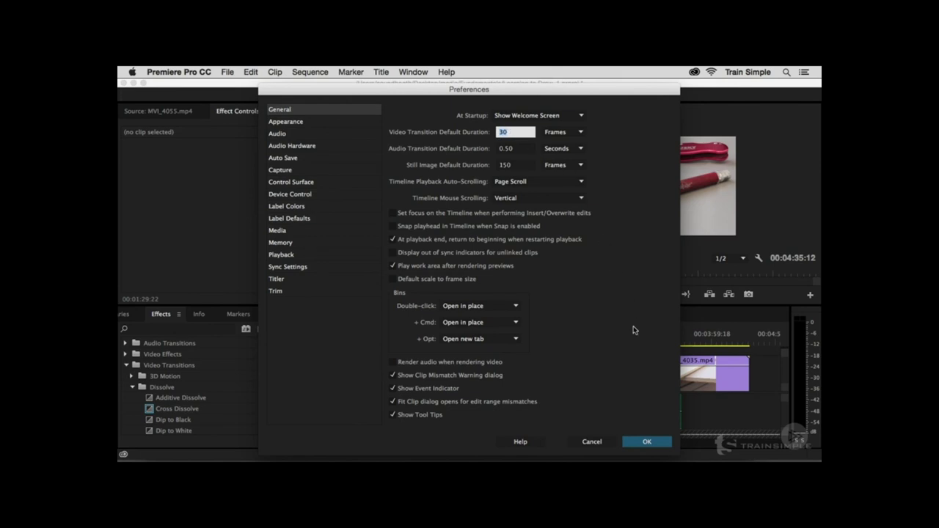
{"action": "left_click", "coordinate": [629, 444]}
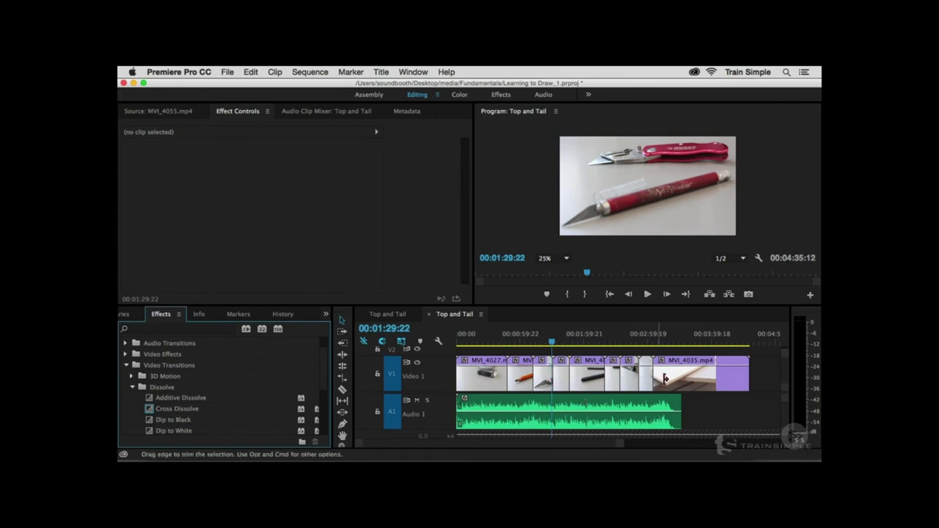
Select all V1 clips and use Sequence > Apply Default Transitions to Selection.
{"action": "left_click_drag", "start_coordinate": [761, 376], "coordinate": [486, 373]}
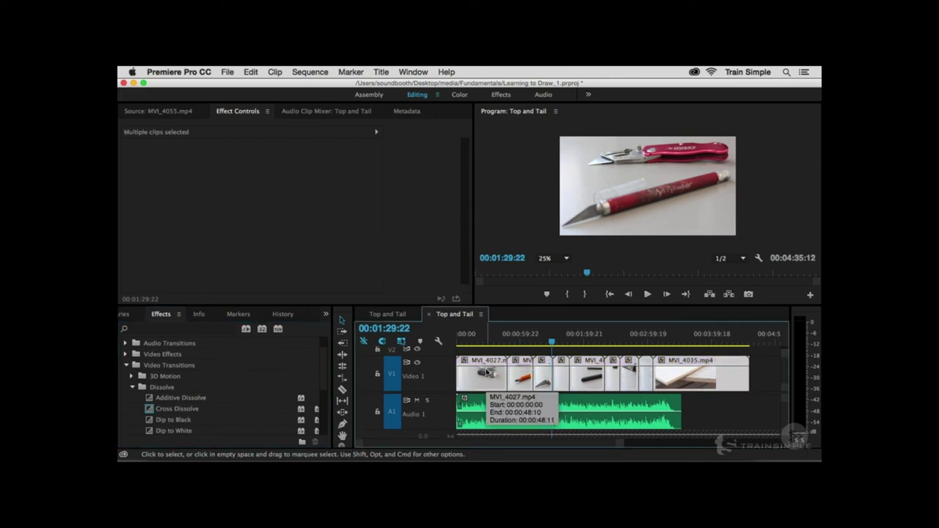
{"action": "left_click", "coordinate": [318, 72]}
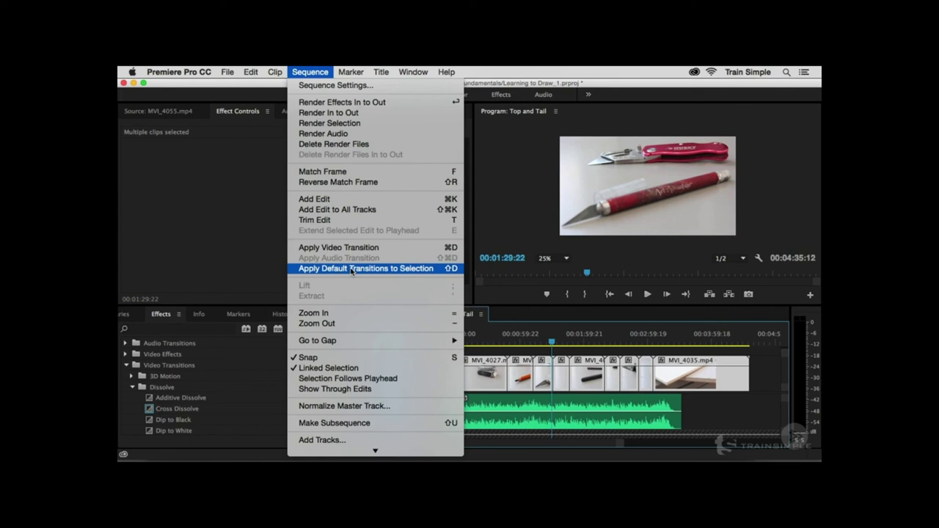
{"action": "left_click", "coordinate": [352, 269]}
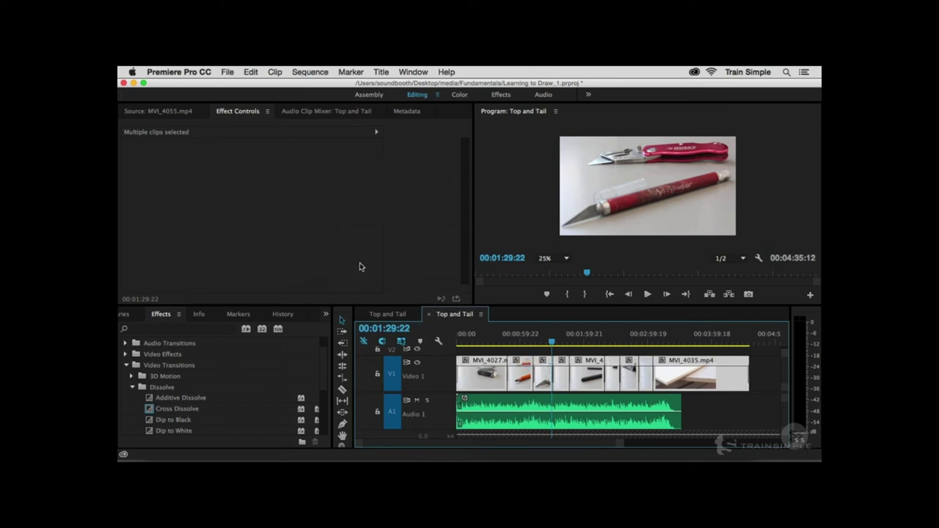
Play back across two clip joins to preview the new transitions.
{"action": "left_click", "coordinate": [478, 343]}
{"action": "key", "text": "space"}
{"action": "key", "text": "space"}
{"action": "left_click", "coordinate": [503, 344]}
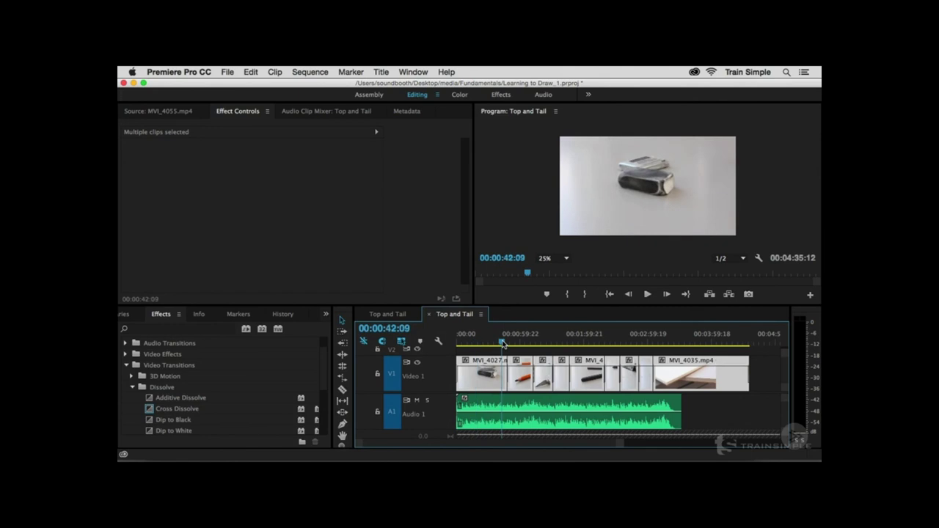
{"action": "key", "text": "space"}
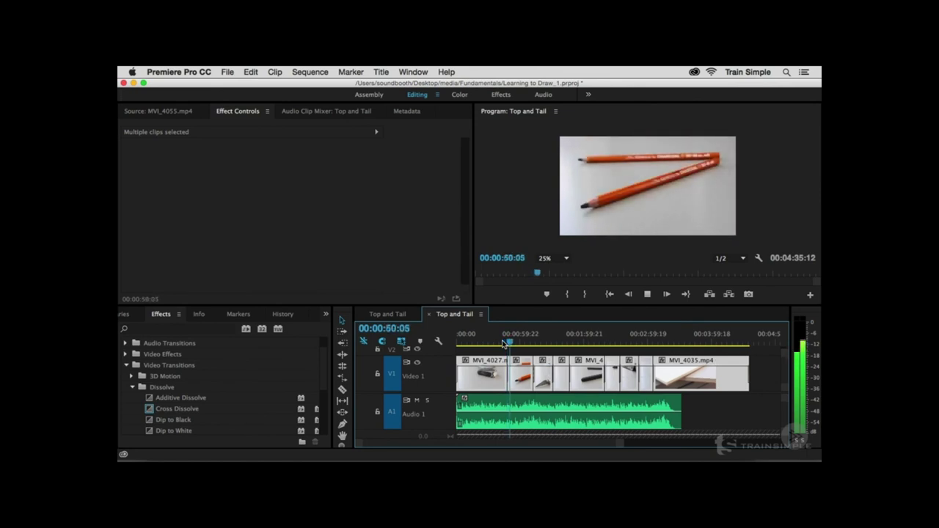
{"action": "key", "text": "space"}
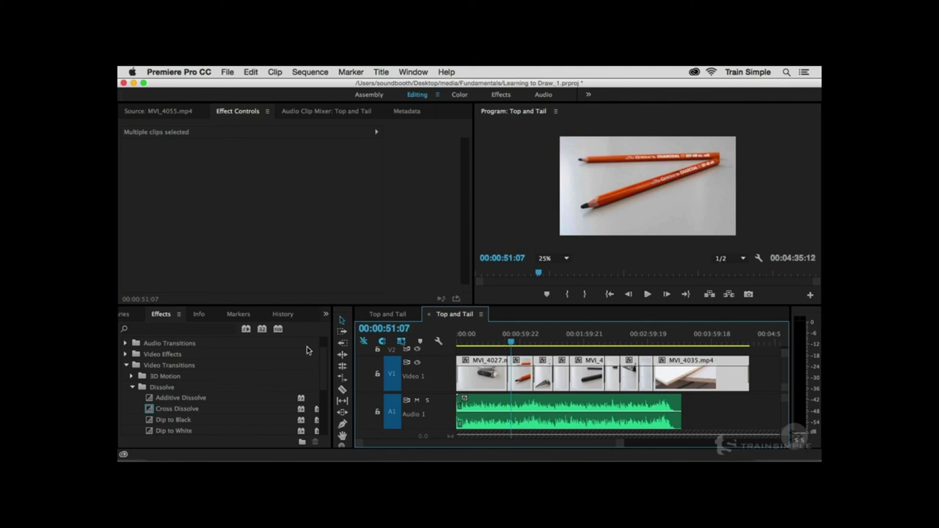
Set the Wipe transition as the default transition from its right-click menu.
{"action": "scroll", "coordinate": [325, 387], "scroll_direction": "down", "scroll_amount": 5}
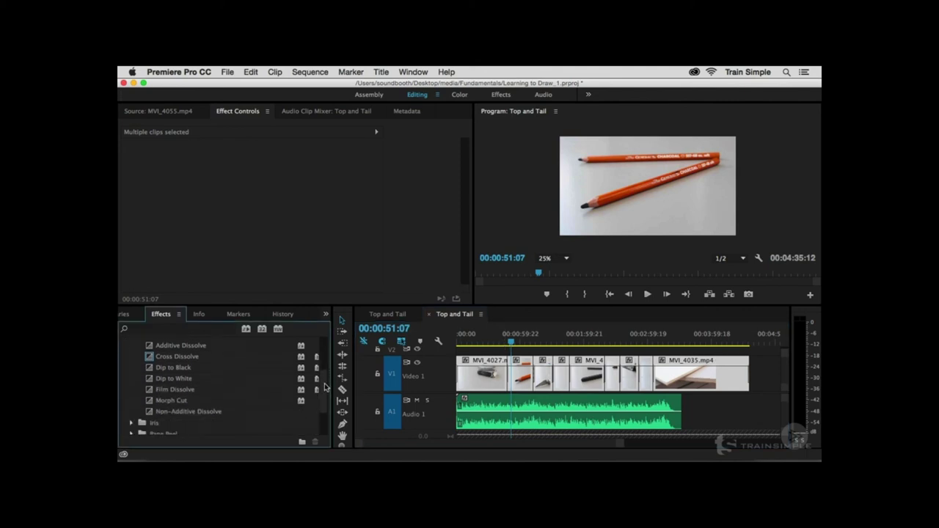
{"action": "scroll", "coordinate": [325, 386], "scroll_direction": "down", "scroll_amount": 4}
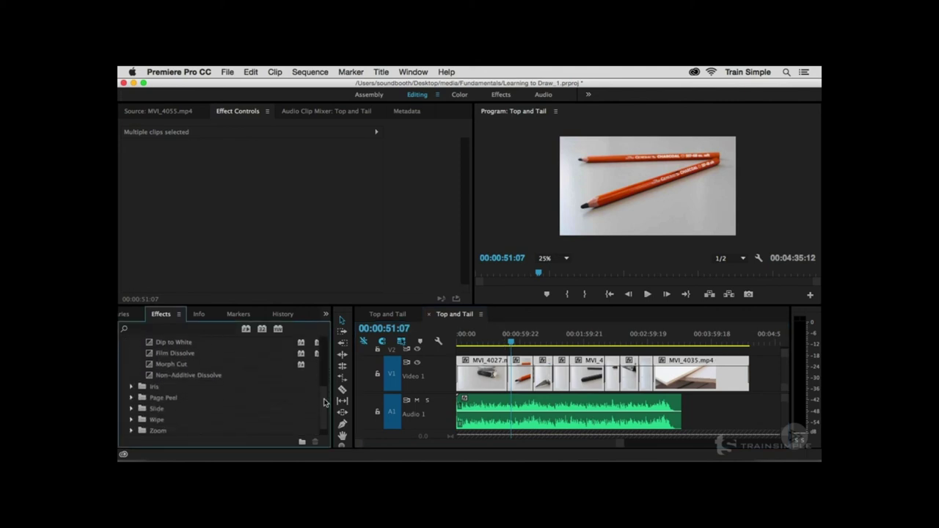
{"action": "left_click", "coordinate": [132, 408]}
{"action": "scroll", "coordinate": [203, 400], "scroll_direction": "down", "scroll_amount": 1}
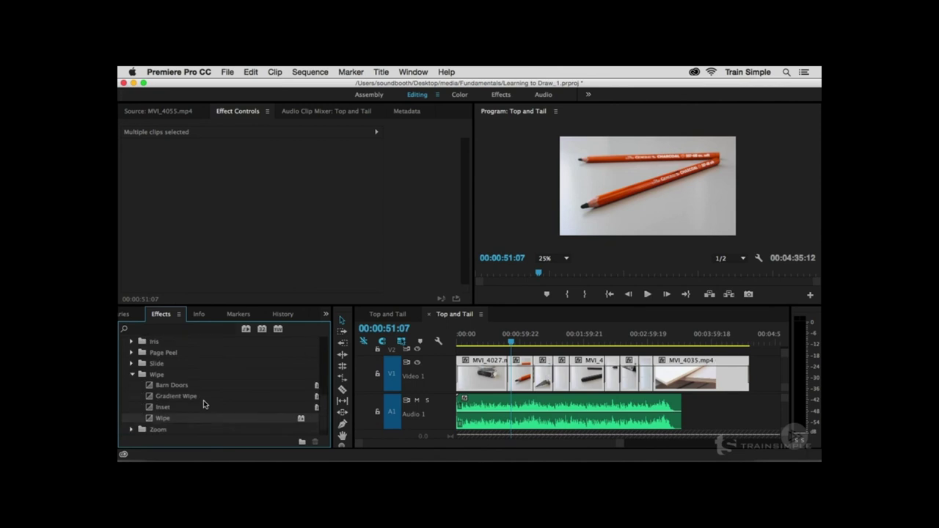
{"action": "right_click", "coordinate": [150, 420]}
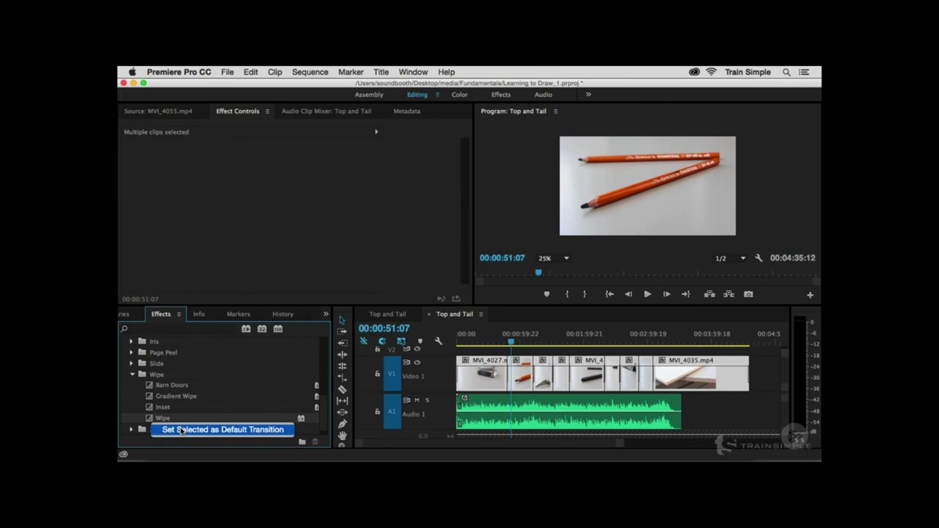
{"action": "left_click", "coordinate": [180, 430]}
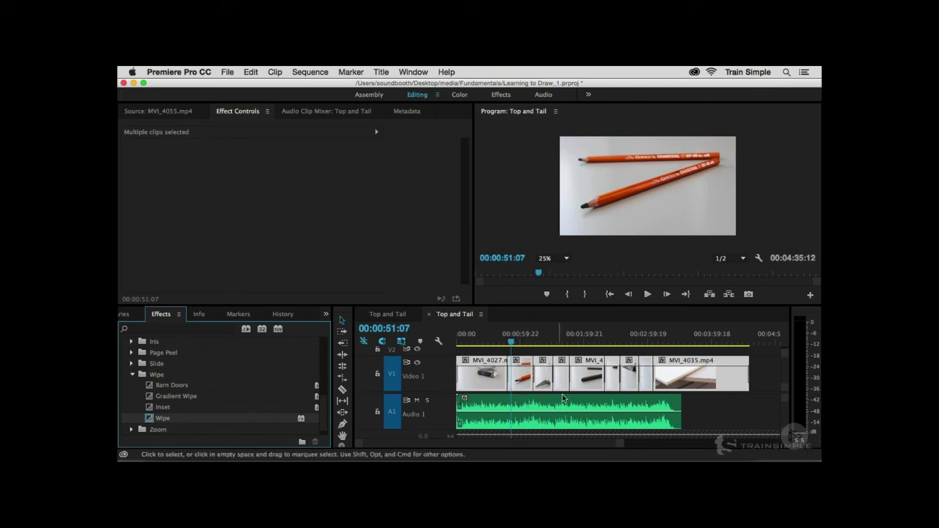
Apply the default Wipe to all selected Top and Tail clips and play back the result.
{"action": "left_click_drag", "start_coordinate": [764, 365], "coordinate": [488, 367]}
{"action": "left_click", "coordinate": [310, 72]}
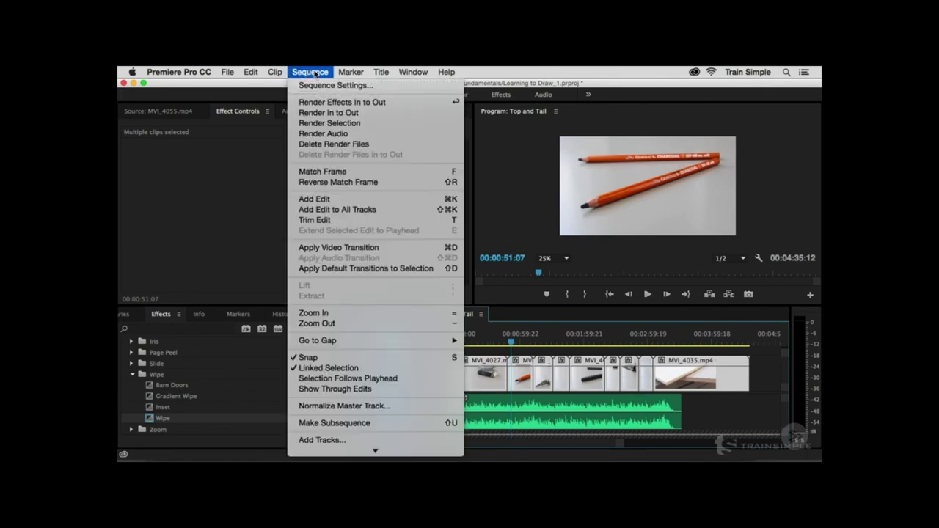
{"action": "left_click", "coordinate": [351, 268]}
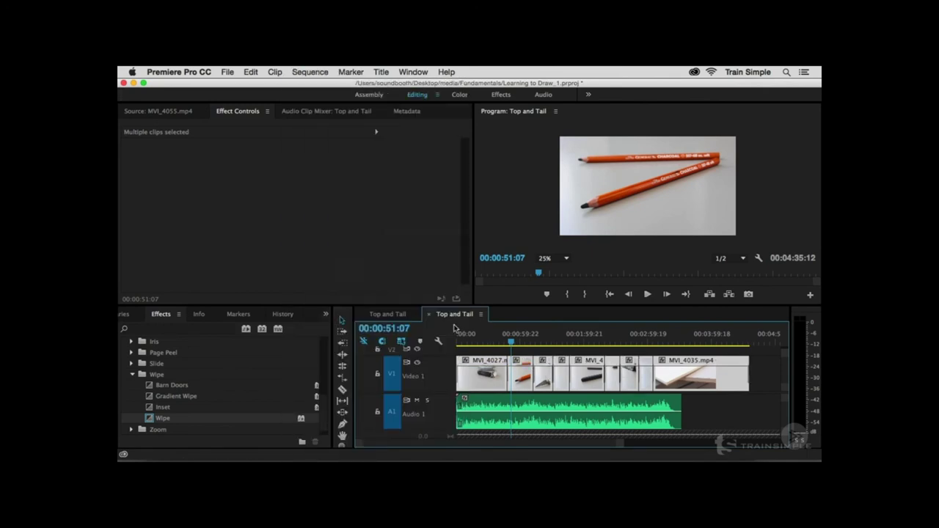
{"action": "left_click", "coordinate": [529, 342]}
{"action": "key", "text": "space"}
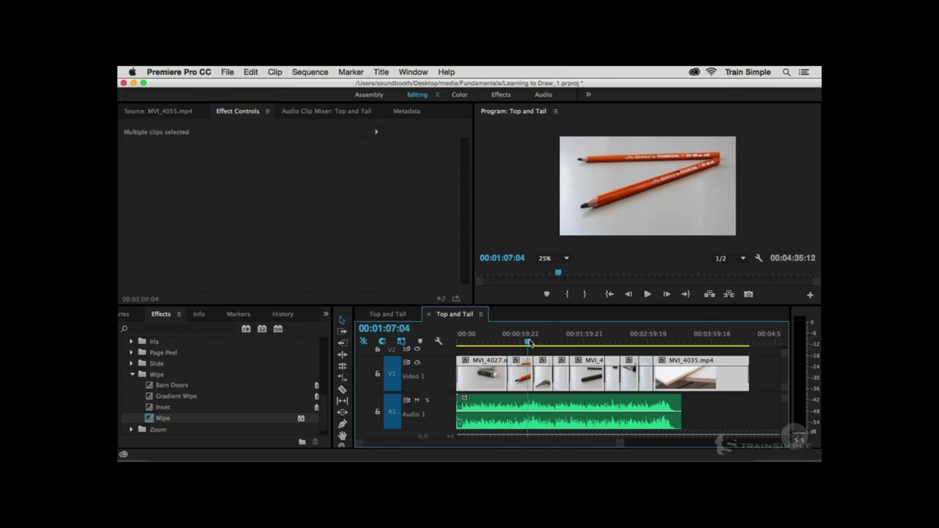
{"action": "key", "text": "space"}
{"action": "key", "text": "space"}
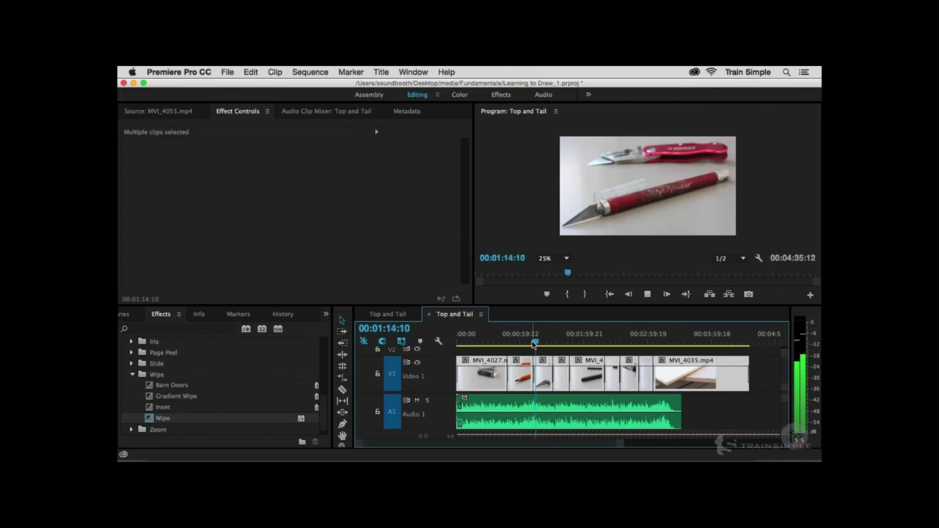
{"action": "key", "text": "space"}
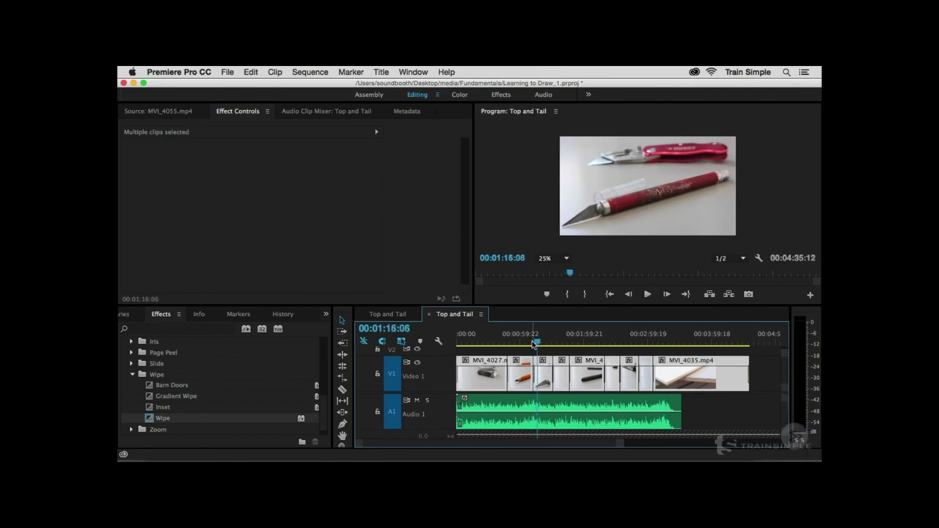
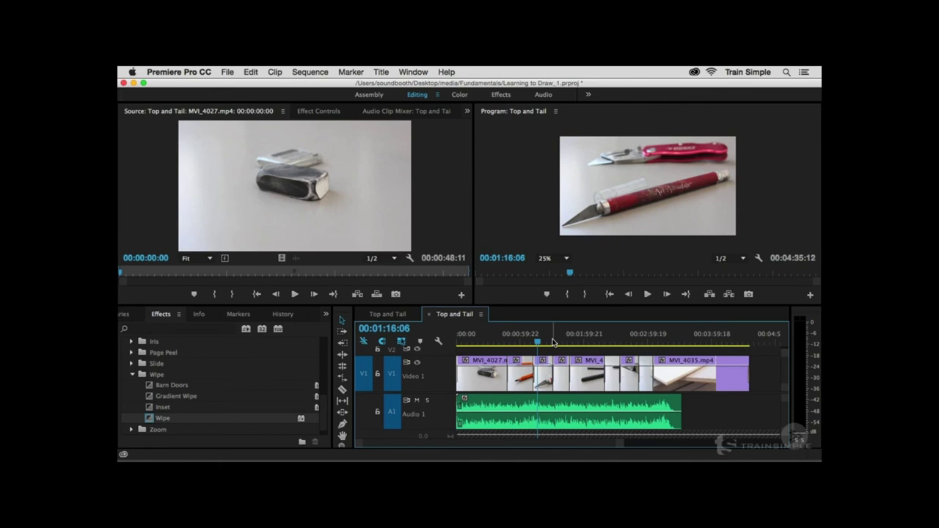
Scrub the Top and Tail playhead back to 00:00:04:03 on the eraser shot.
{"action": "left_click_drag", "start_coordinate": [540, 342], "coordinate": [465, 349]}
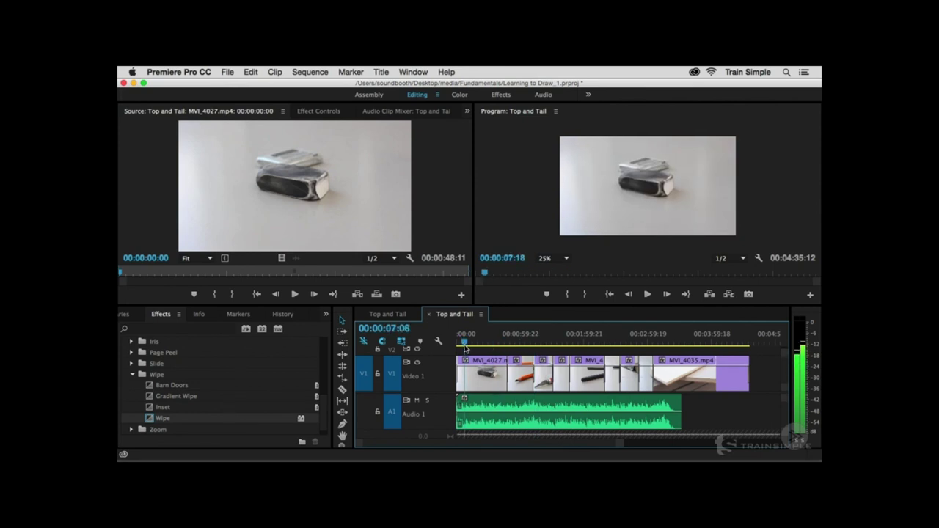
{"action": "left_click_drag", "start_coordinate": [465, 349], "coordinate": [464, 350]}
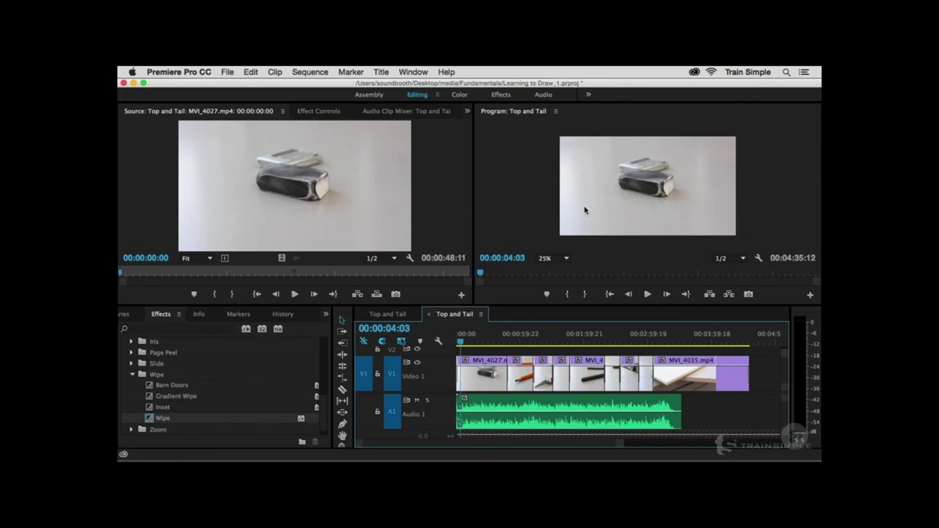
Create a Default Still title named Headline from the Title > New Title menu.
{"action": "left_click", "coordinate": [382, 72]}
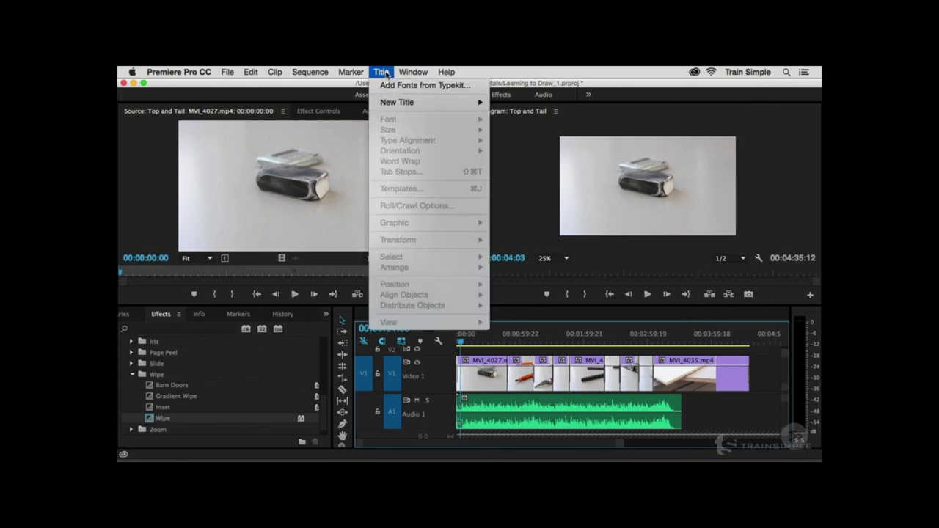
{"action": "mouse_move", "coordinate": [393, 103]}
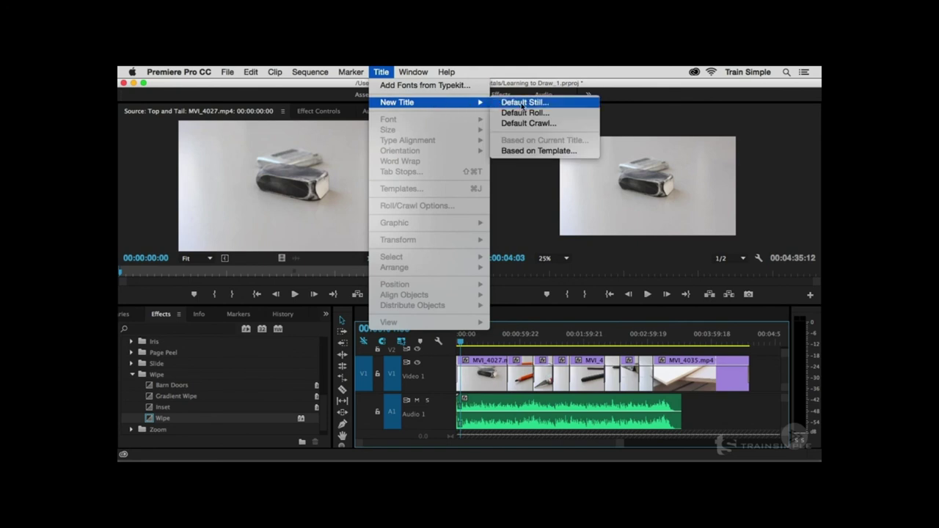
{"action": "left_click", "coordinate": [523, 103]}
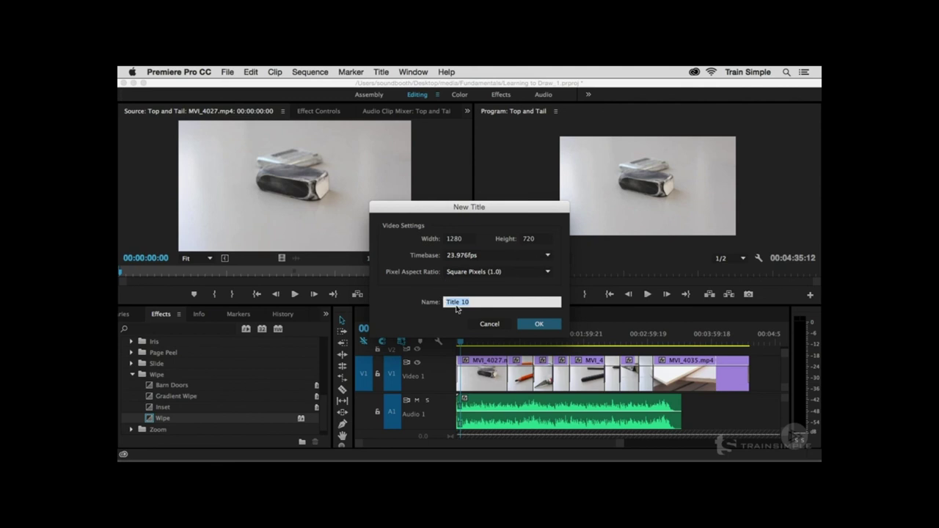
{"action": "type", "text": "Headline"}
{"action": "left_click", "coordinate": [535, 324]}
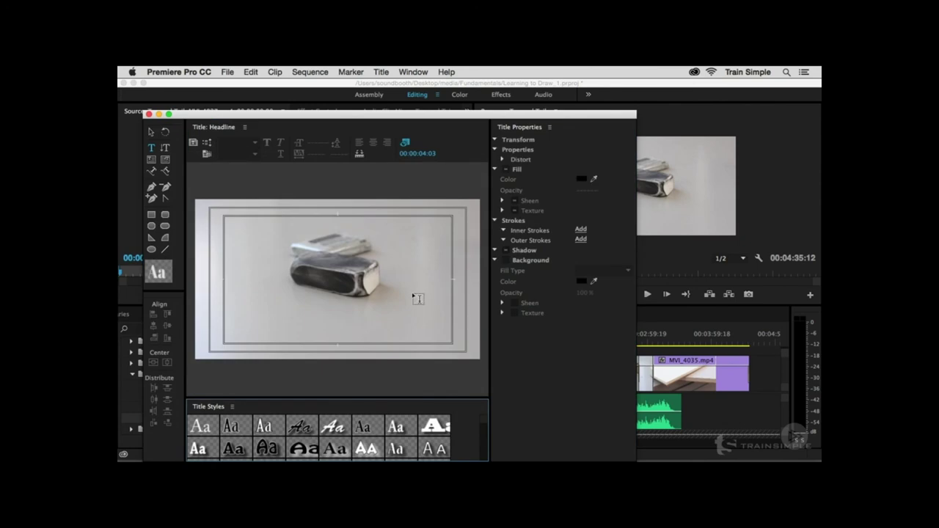
{"action": "left_click_drag", "start_coordinate": [422, 115], "coordinate": [431, 85]}
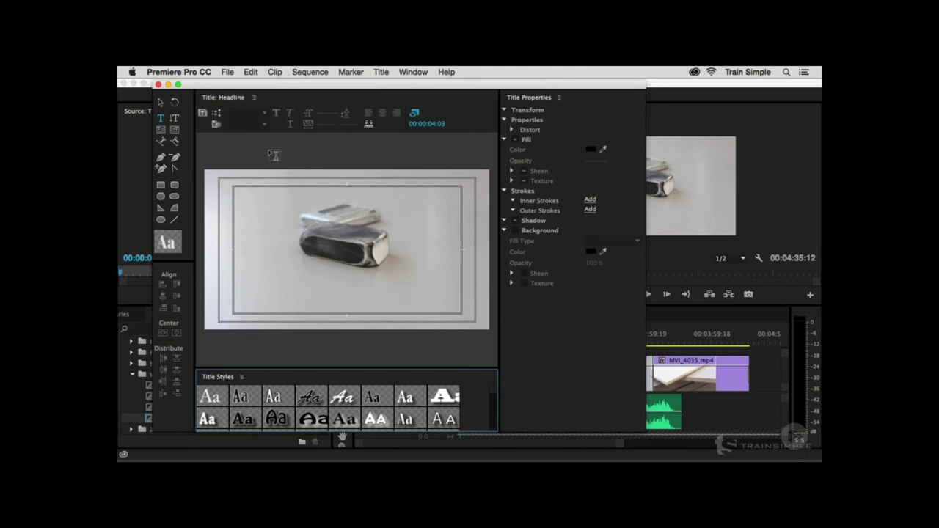
{"action": "left_click", "coordinate": [414, 114]}
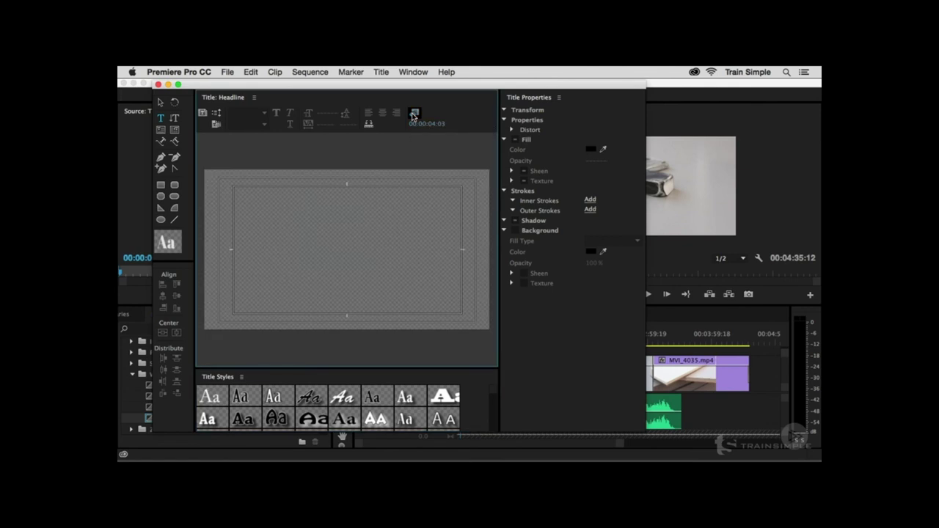
{"action": "left_click", "coordinate": [414, 114]}
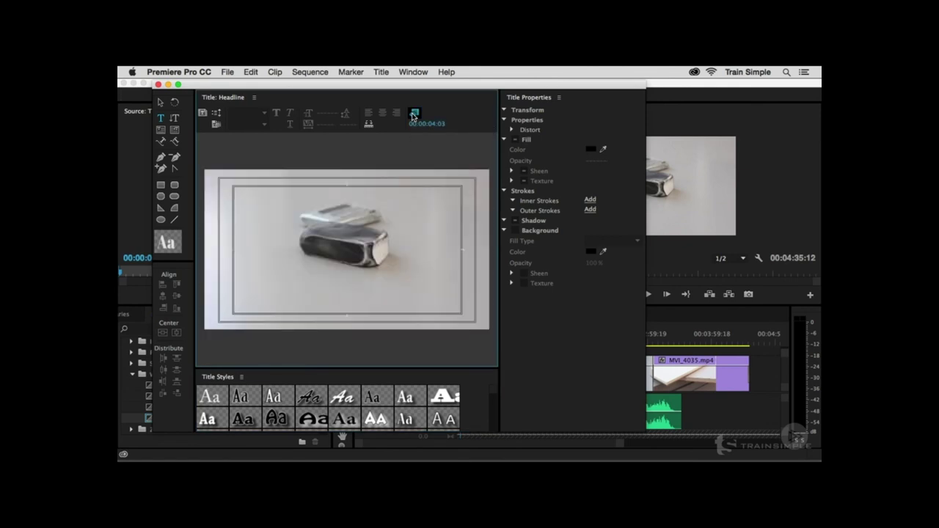
{"action": "left_click", "coordinate": [414, 114]}
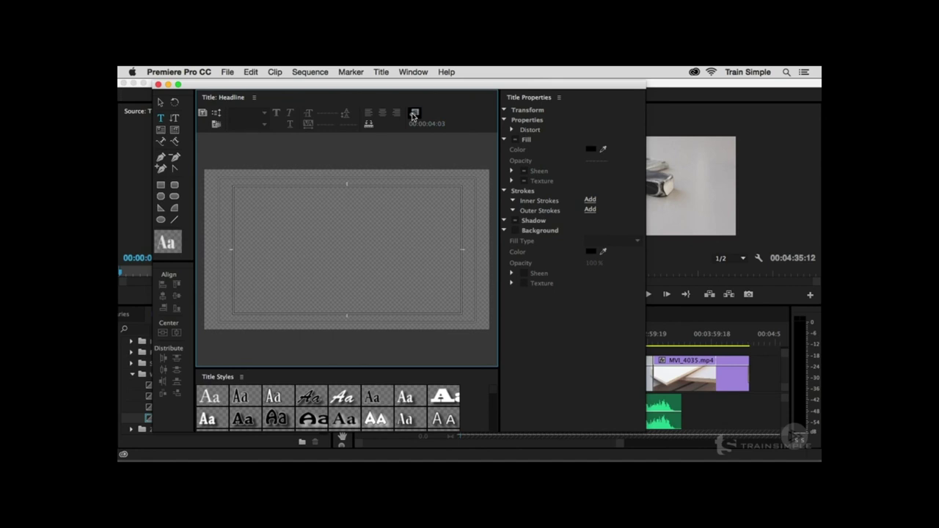
{"action": "left_click", "coordinate": [414, 114]}
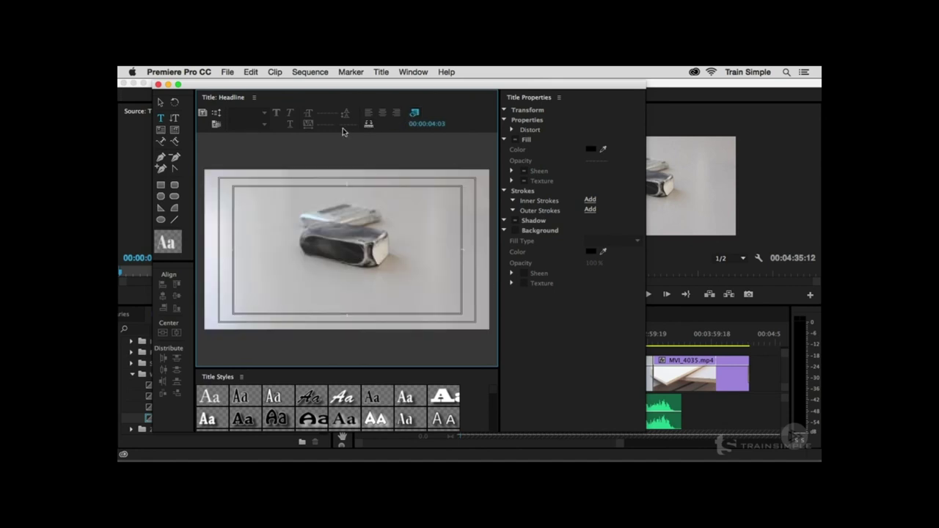
Write 'Gesture Drawings' on the title canvas and set its font size to 83.
{"action": "left_click", "coordinate": [161, 120]}
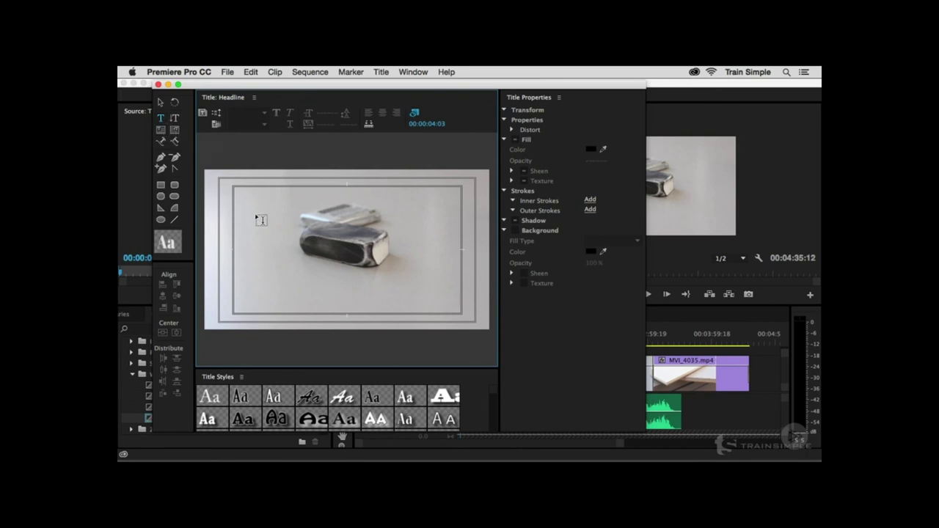
{"action": "left_click", "coordinate": [276, 273]}
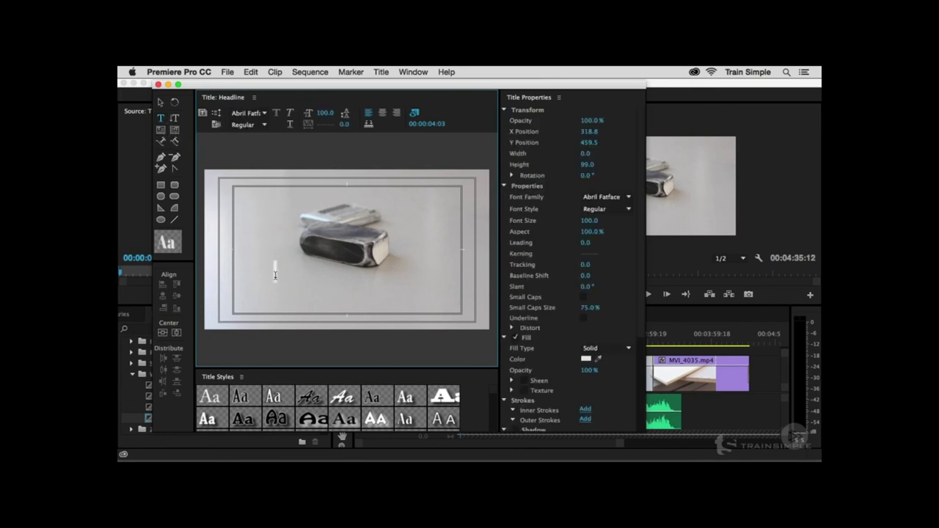
{"action": "type", "text": "Ge"}
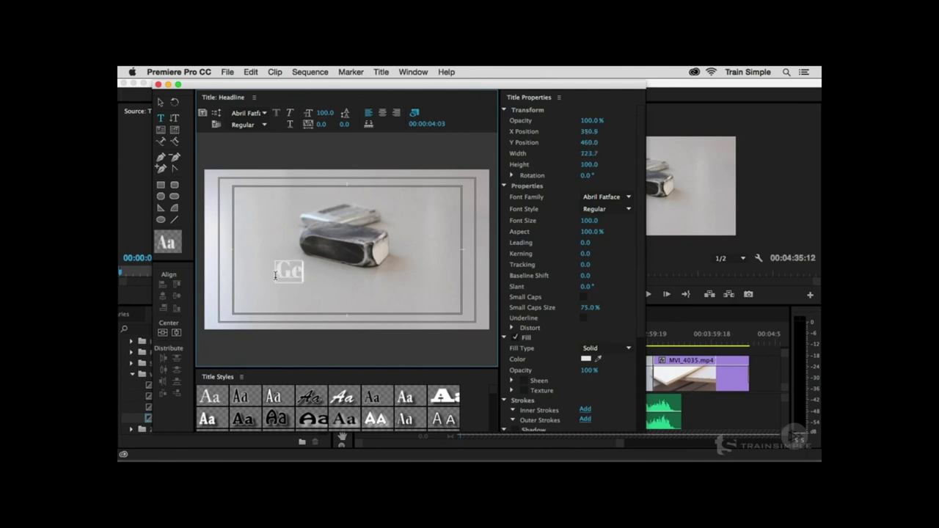
{"action": "type", "text": "sture D"}
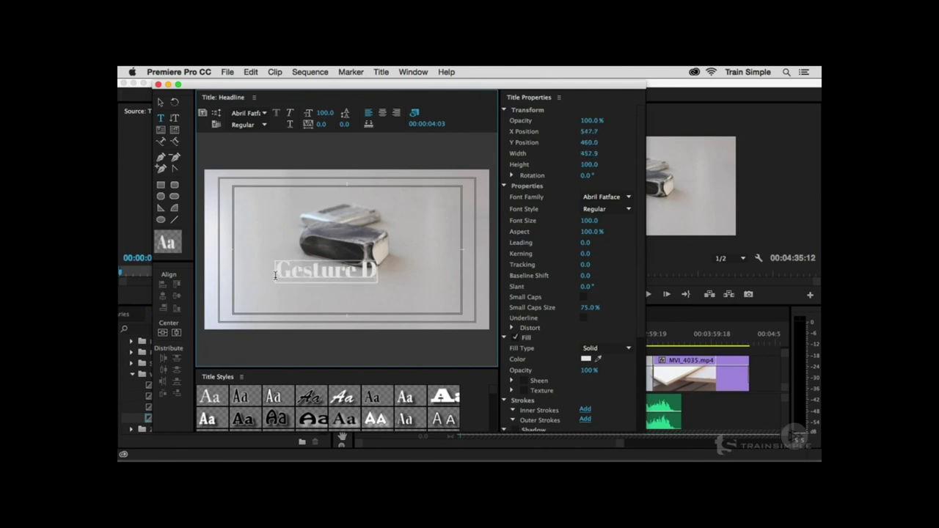
{"action": "type", "text": "rawings"}
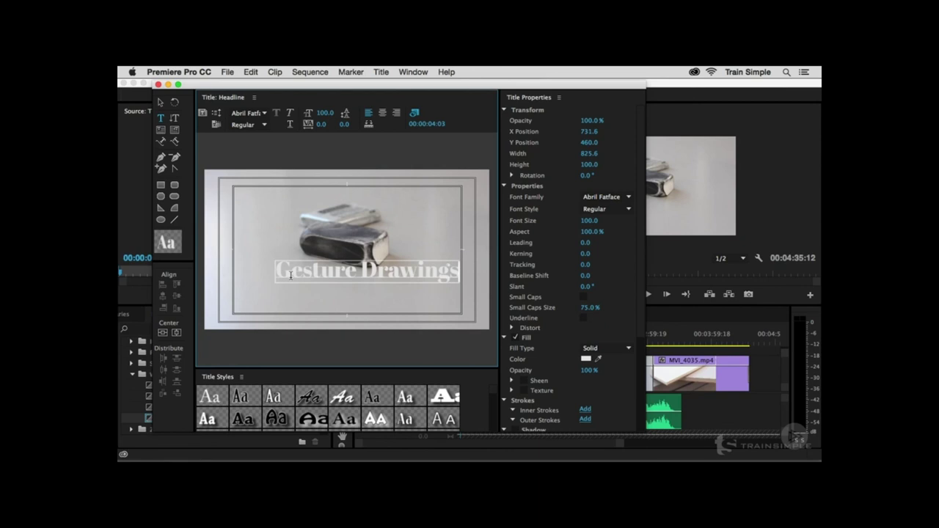
{"action": "left_click_drag", "start_coordinate": [452, 271], "coordinate": [252, 272]}
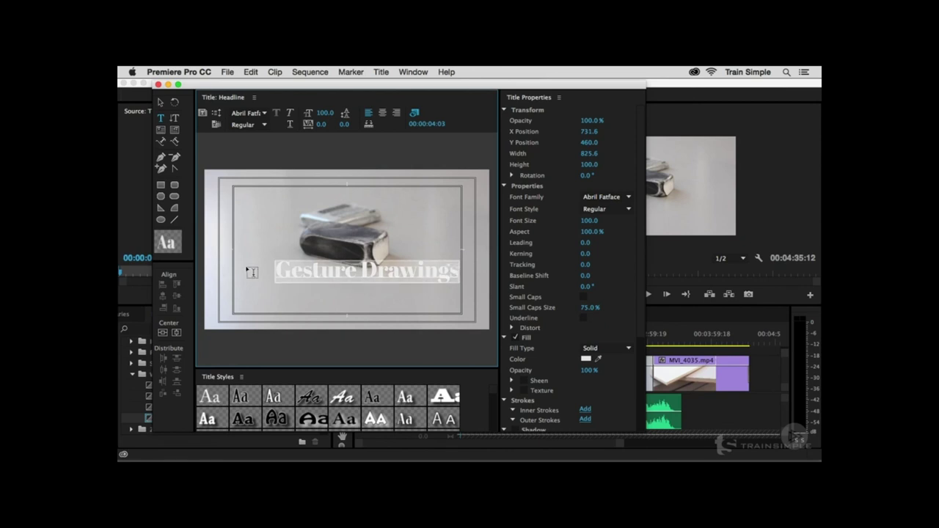
{"action": "left_click", "coordinate": [347, 272]}
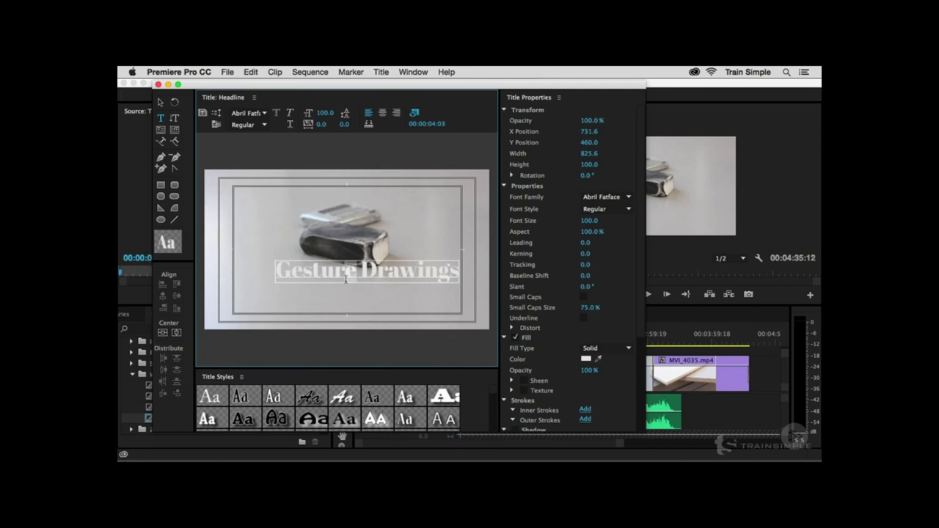
{"action": "left_click_drag", "start_coordinate": [456, 272], "coordinate": [271, 272]}
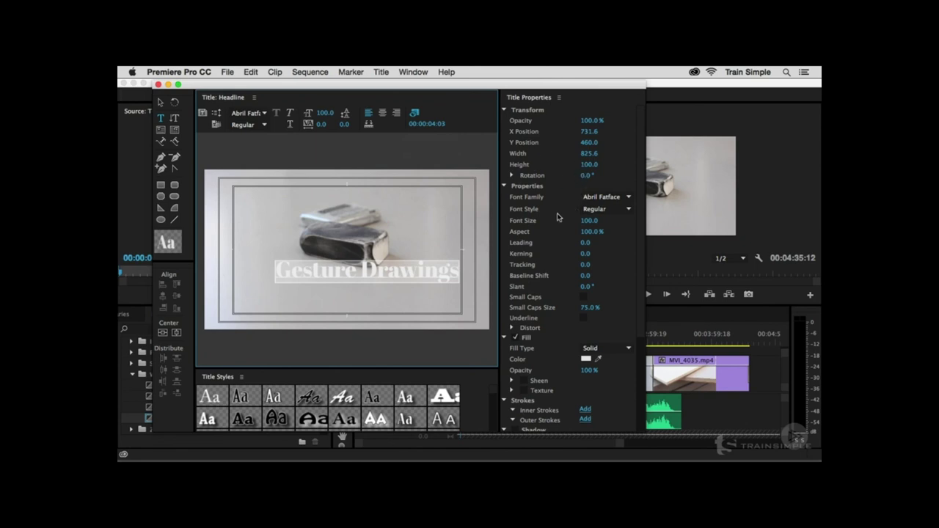
{"action": "left_click_drag", "start_coordinate": [587, 220], "coordinate": [575, 220]}
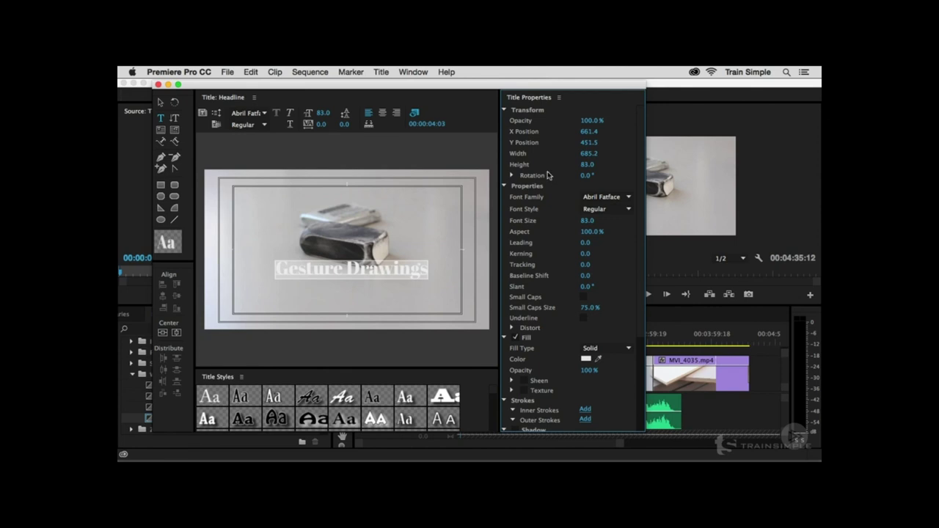
Move the headline lower, centre it horizontally and nudge it down to about Y 562.6.
{"action": "left_click", "coordinate": [159, 102]}
{"action": "mouse_move", "coordinate": [354, 271]}
{"action": "left_mouse_down"}
{"action": "mouse_move", "coordinate": [341, 289]}
{"action": "mouse_move", "coordinate": [350, 287]}
{"action": "left_mouse_up"}
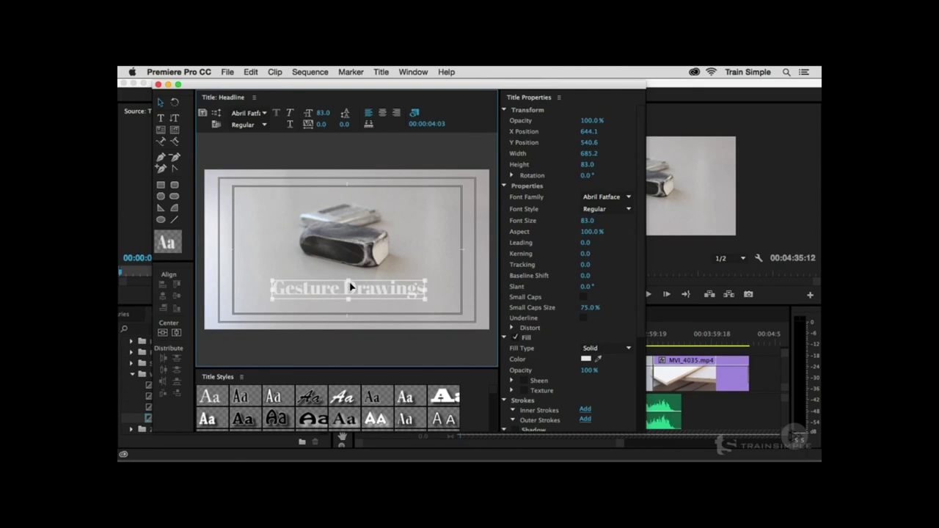
{"action": "left_click", "coordinate": [176, 334]}
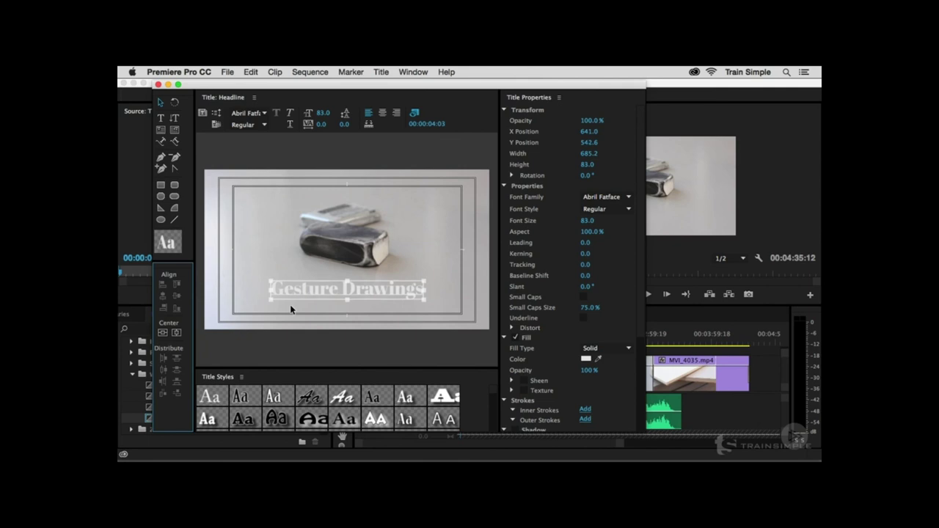
{"action": "key", "text": "Down"}
{"action": "key", "text": "Down"}
{"action": "key", "text": "Down"}
{"action": "key", "text": "Down"}
{"action": "key", "text": "Down"}
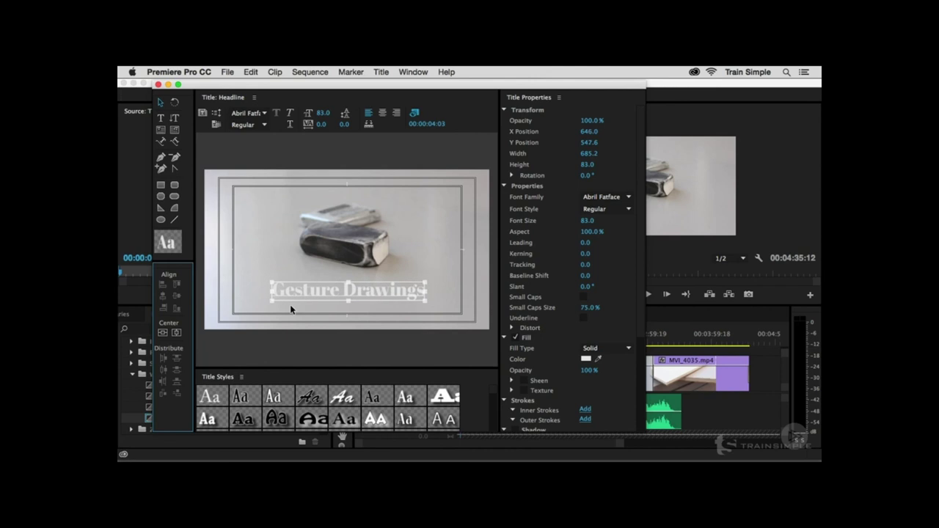
{"action": "key", "text": "Down"}
{"action": "key", "text": "Down"}
{"action": "key", "text": "Down"}
{"action": "key", "text": "Down"}
{"action": "key", "text": "Down"}
{"action": "key", "text": "Down"}
{"action": "key", "text": "Down"}
{"action": "key", "text": "Down"}
{"action": "key", "text": "Down"}
{"action": "key", "text": "Down"}
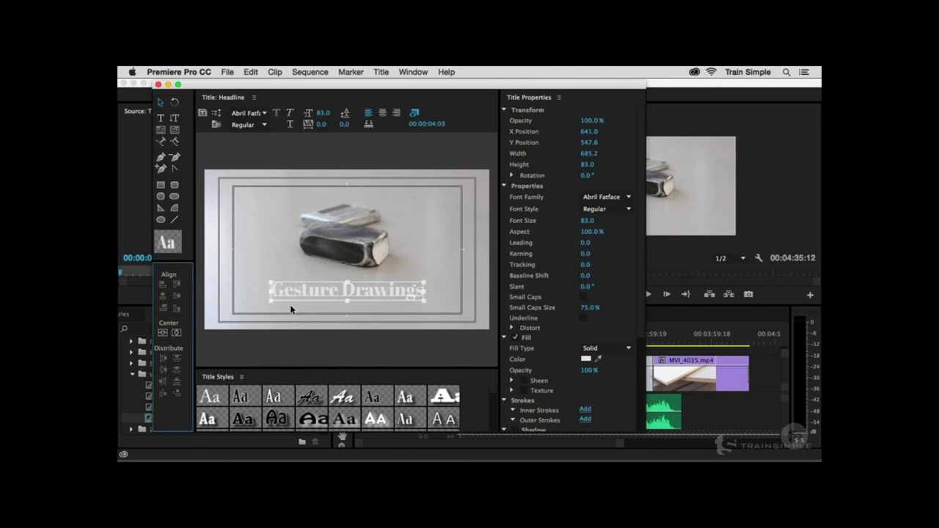
{"action": "key", "text": "Down"}
{"action": "key", "text": "Down"}
{"action": "key", "text": "Down"}
{"action": "key", "text": "Down"}
{"action": "key", "text": "Down"}
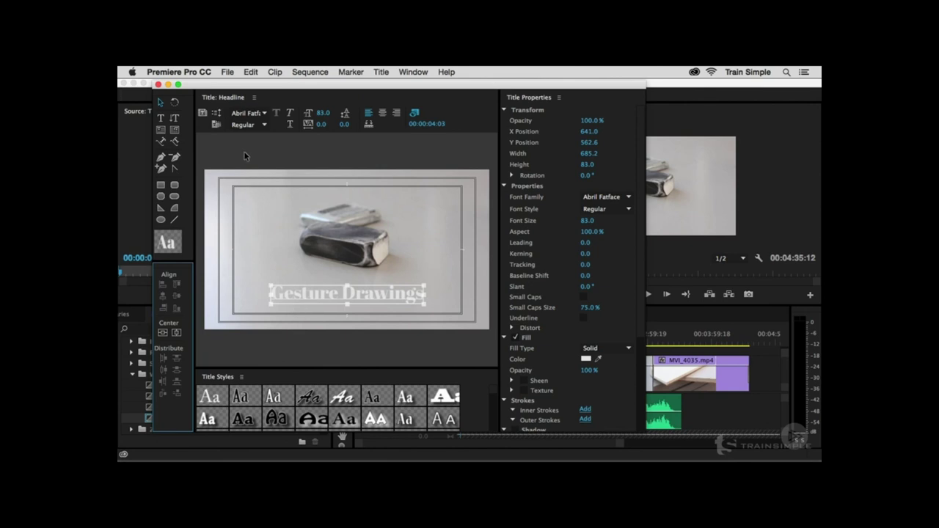
Keep the headline font family as Abril Fatface.
{"action": "left_click", "coordinate": [265, 114]}
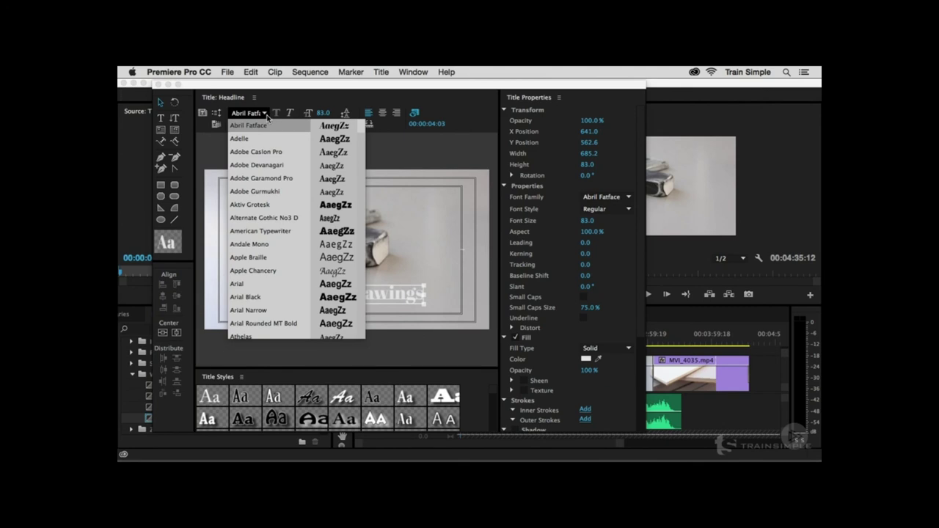
{"action": "left_click", "coordinate": [264, 125]}
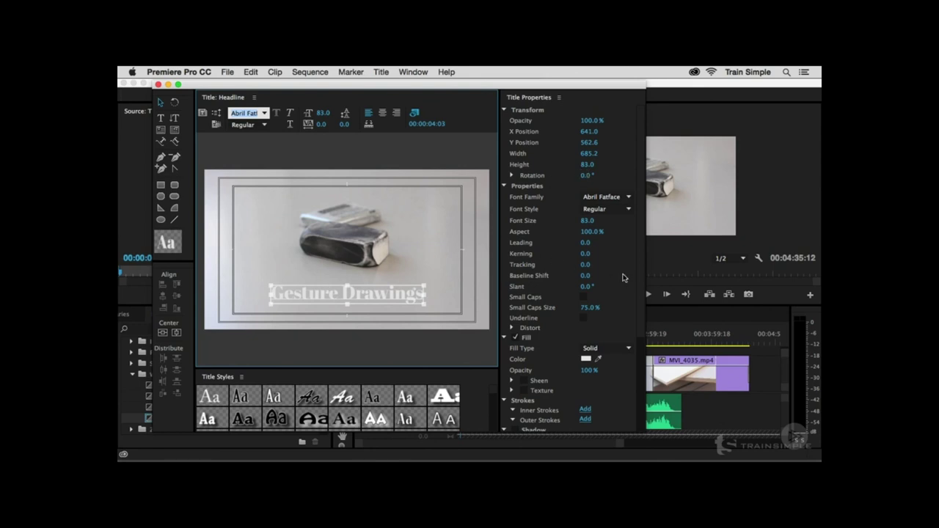
{"action": "left_click", "coordinate": [640, 280]}
Replace the outer Depth stroke with a drop shadow (50% opacity, 135°, distance 10, spread 30).
{"action": "scroll", "coordinate": [641, 280], "scroll_direction": "down", "scroll_amount": 4}
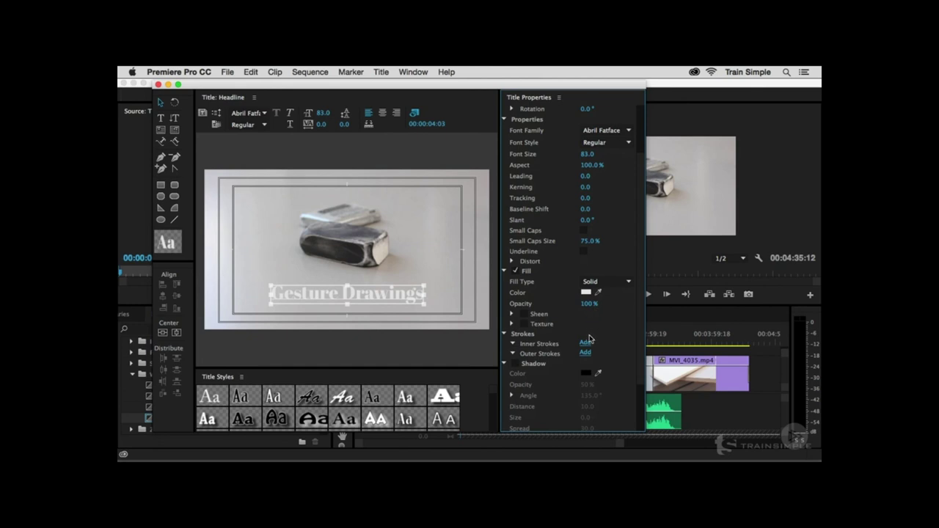
{"action": "left_click", "coordinate": [585, 354]}
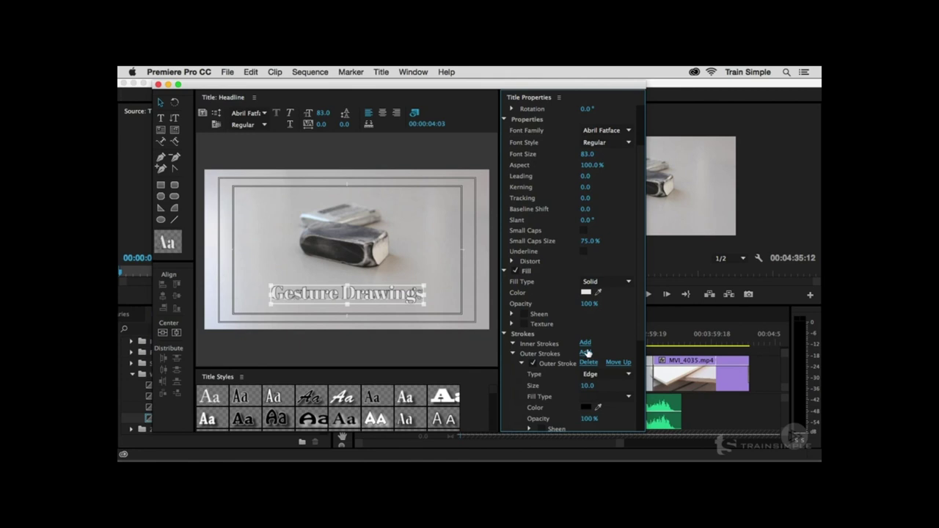
{"action": "scroll", "coordinate": [638, 351], "scroll_direction": "down", "scroll_amount": 2}
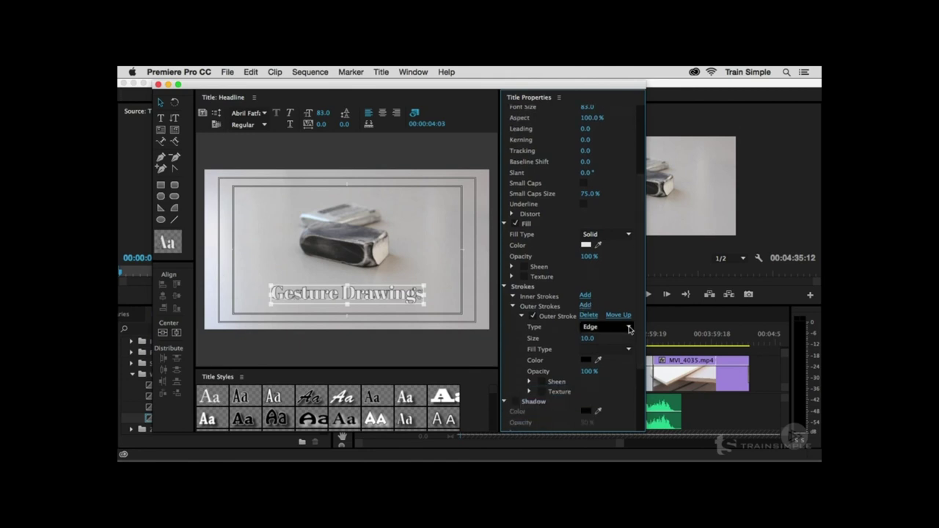
{"action": "left_click", "coordinate": [629, 328]}
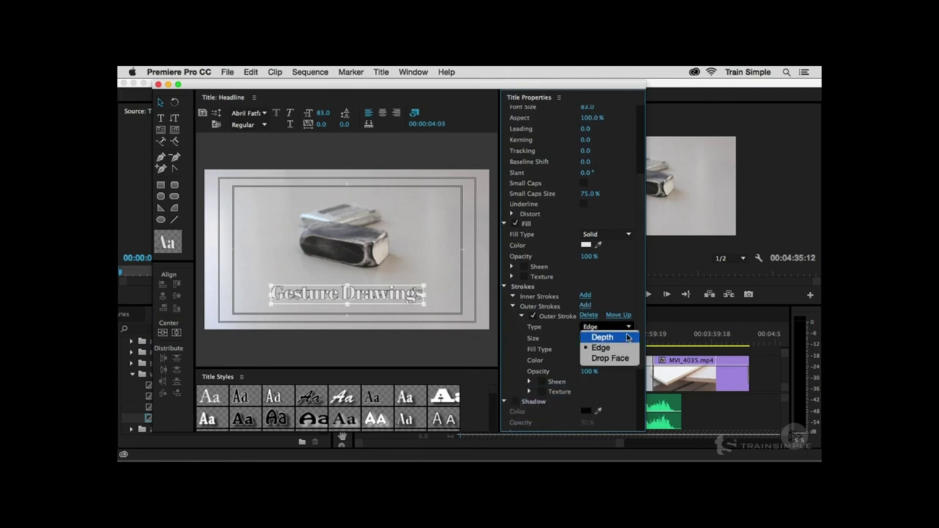
{"action": "left_click", "coordinate": [603, 337]}
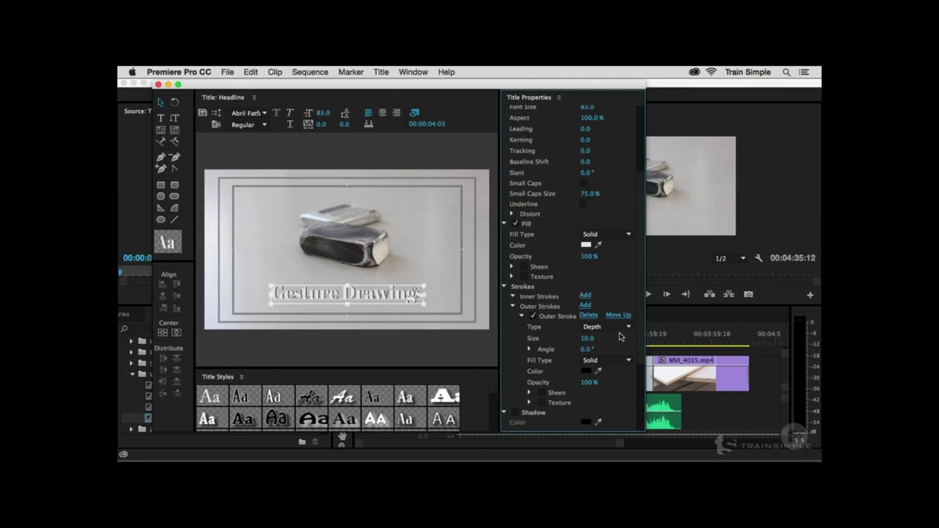
{"action": "left_click", "coordinate": [591, 315]}
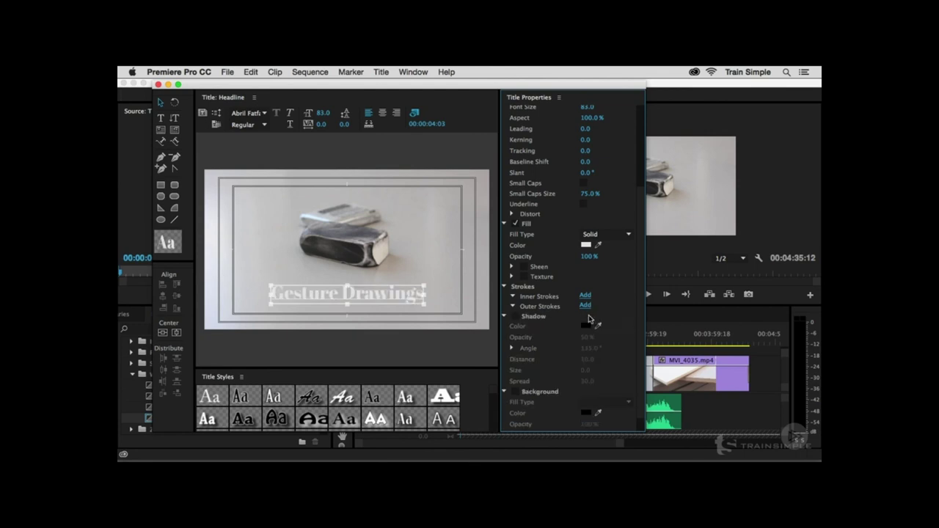
{"action": "left_click", "coordinate": [516, 316]}
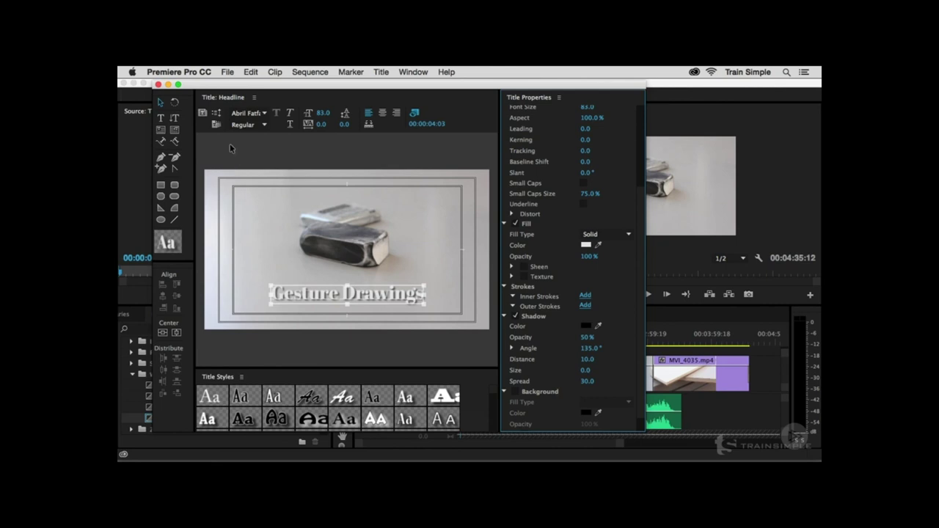
Place the Headline title on V2 starting at the very beginning of Top and Tail.
{"action": "left_click", "coordinate": [158, 85]}
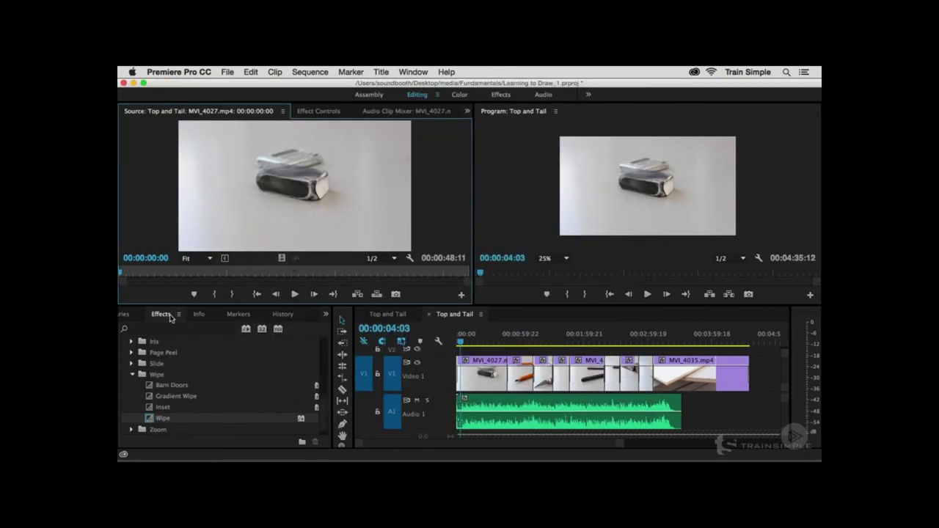
{"action": "scroll", "coordinate": [170, 317], "scroll_direction": "down", "scroll_amount": 3}
{"action": "scroll", "coordinate": [154, 317], "scroll_direction": "up", "scroll_amount": 6}
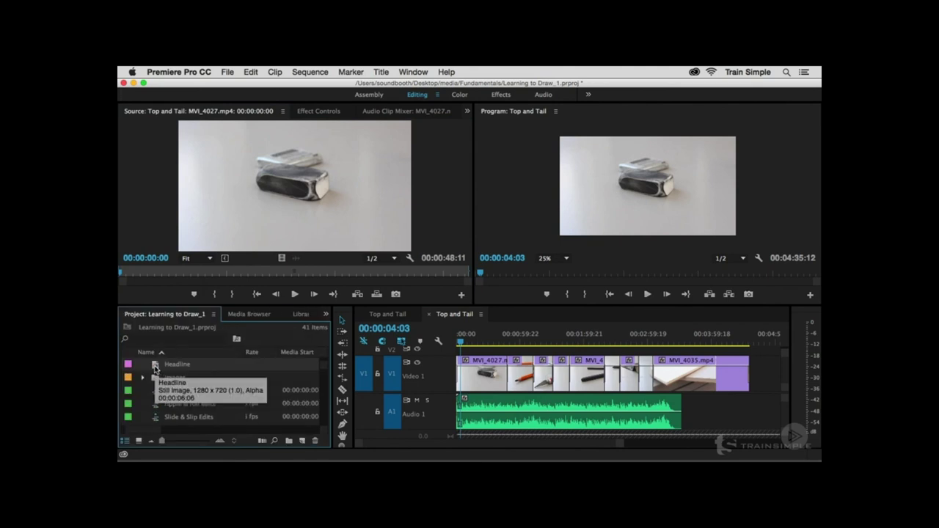
{"action": "left_click_drag", "start_coordinate": [155, 367], "coordinate": [483, 353]}
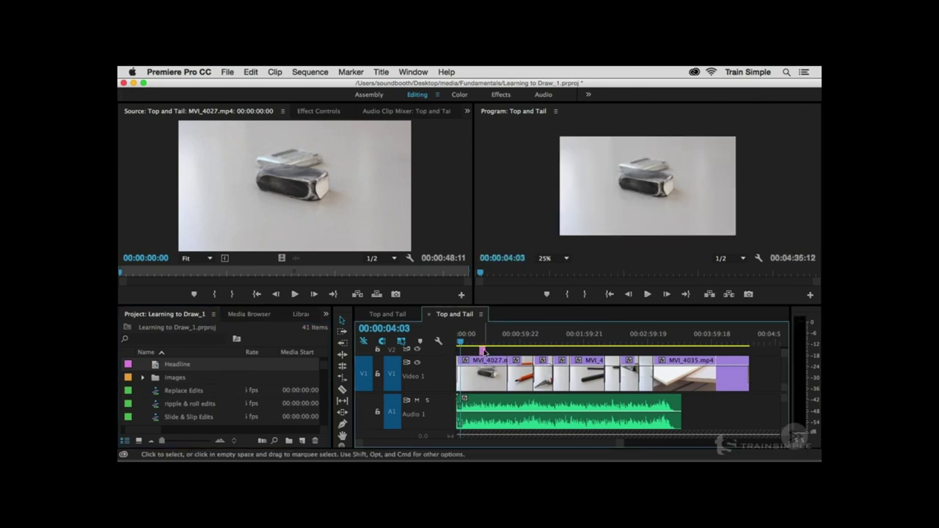
{"action": "mouse_move", "coordinate": [476, 350]}
{"action": "left_mouse_down"}
{"action": "mouse_move", "coordinate": [461, 349]}
{"action": "mouse_move", "coordinate": [475, 342]}
{"action": "left_mouse_up"}
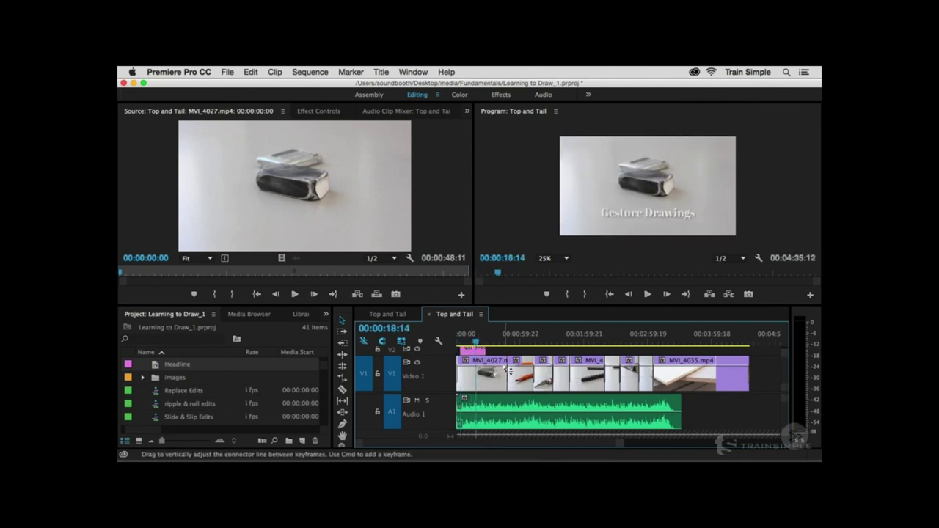
Shrink the V1 track height and show the Effects list with the Wipe folder collapsed.
{"action": "left_click_drag", "start_coordinate": [440, 376], "coordinate": [440, 373]}
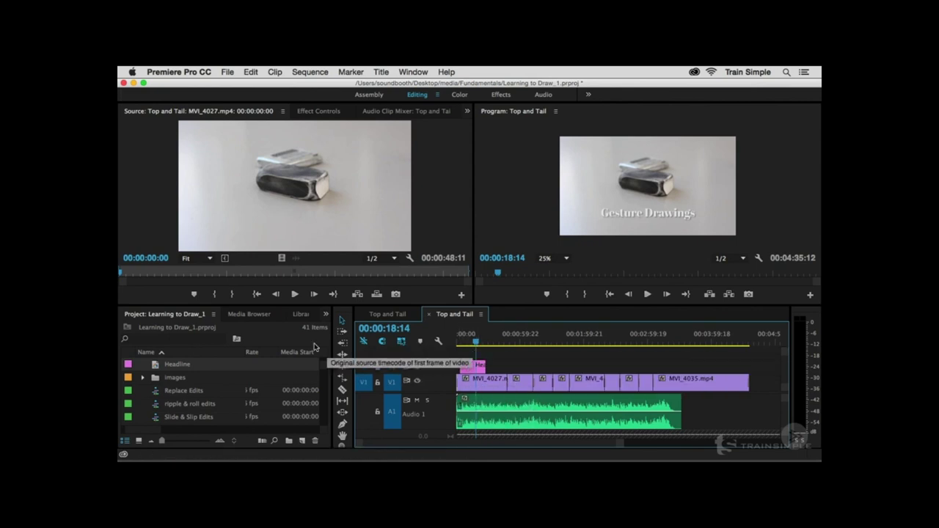
{"action": "scroll", "coordinate": [279, 317], "scroll_direction": "down", "scroll_amount": 6}
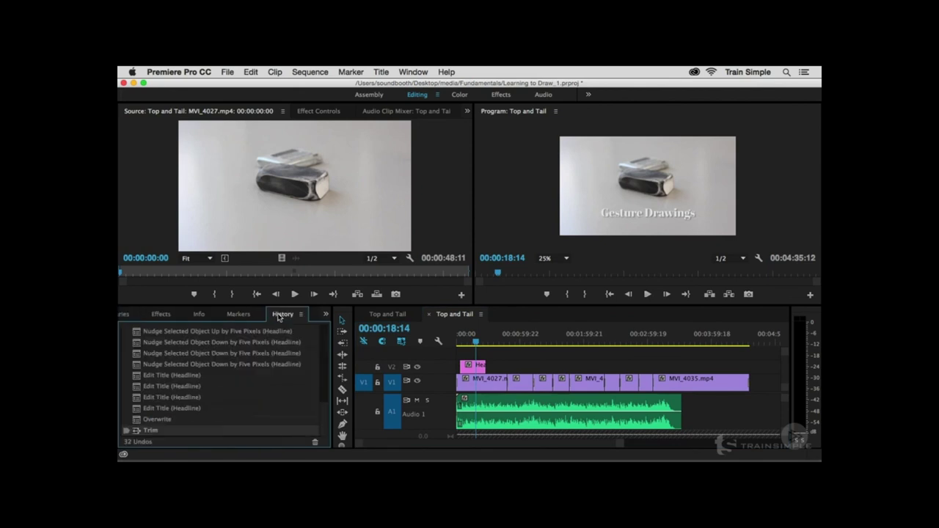
{"action": "left_click", "coordinate": [165, 316]}
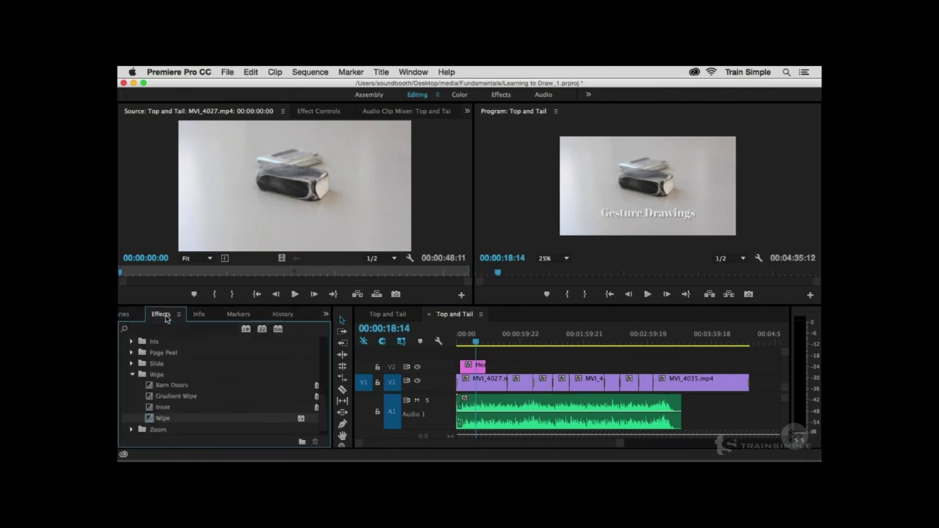
{"action": "left_click", "coordinate": [133, 375]}
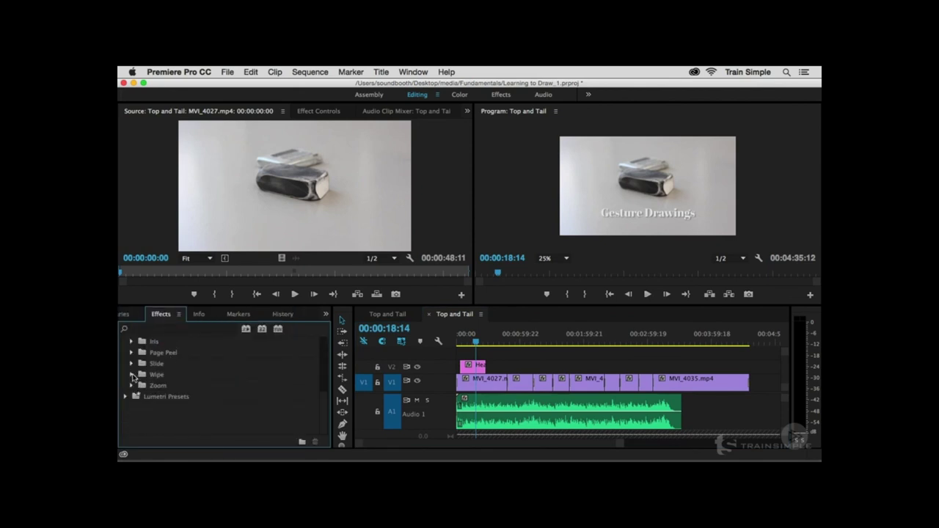
Search effects for 'cross' and apply Cross Dissolve to the opening clip.
{"action": "left_click", "coordinate": [146, 329]}
{"action": "type", "text": "cross"}
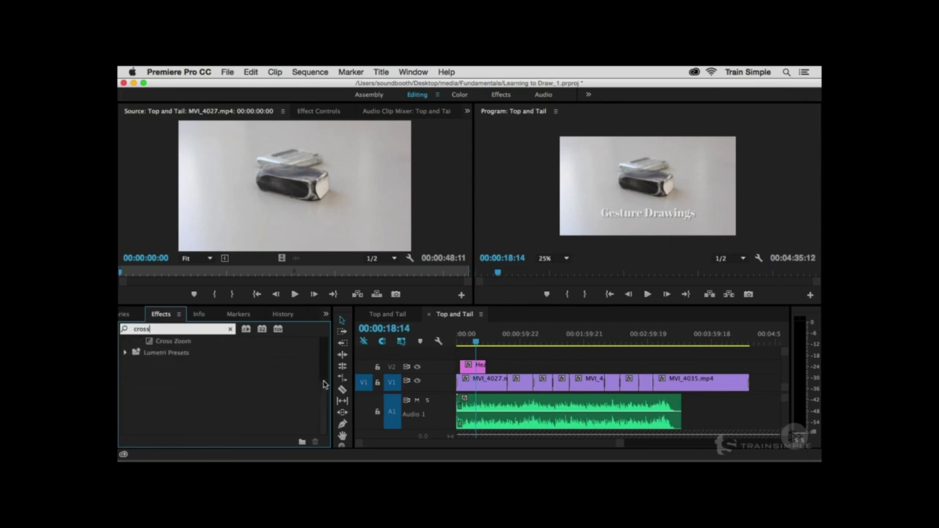
{"action": "left_click_drag", "start_coordinate": [150, 399], "coordinate": [464, 365]}
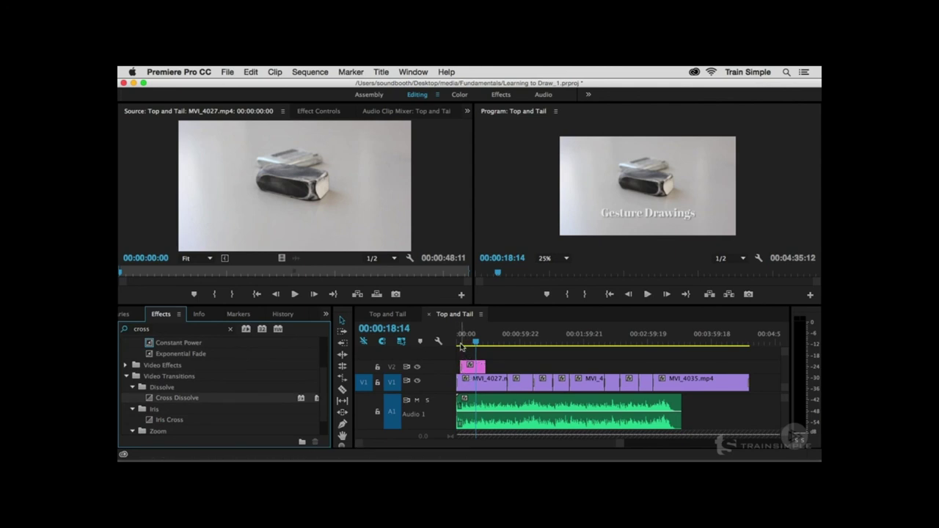
Play the sequence from the start to check the dissolve, then stop.
{"action": "left_click", "coordinate": [460, 344]}
{"action": "key", "text": "space"}
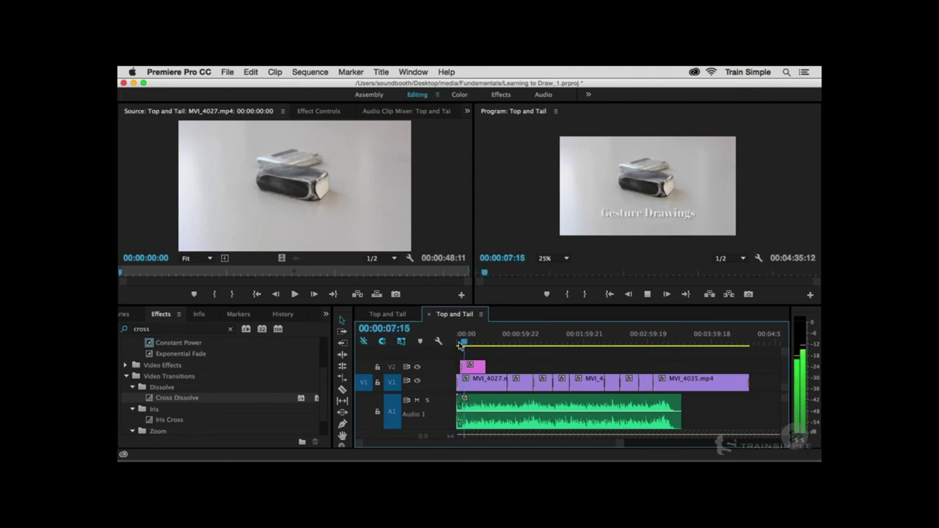
{"action": "key", "text": "space"}
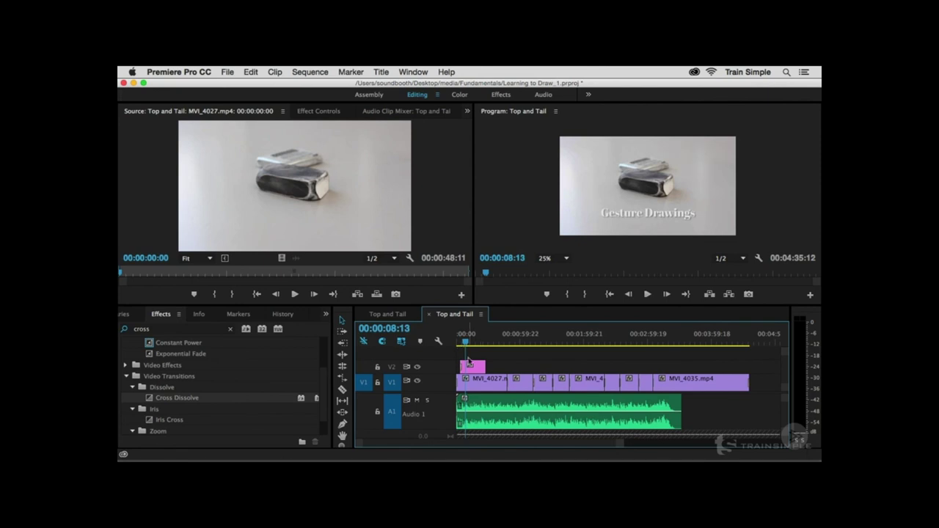
Place lower-third.png on V2 at 00:00:22:00 in the Gesture sequence and zoom out to check it.
{"action": "double_click", "coordinate": [473, 366]}
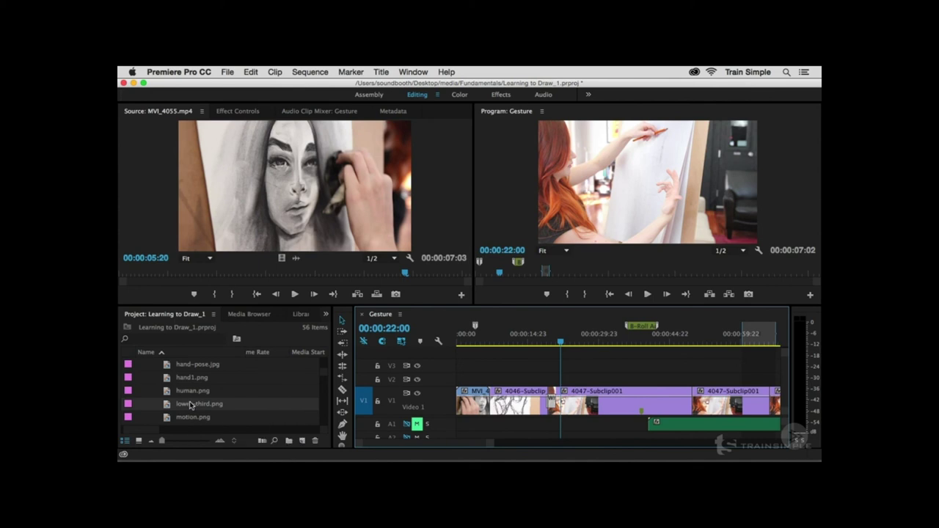
{"action": "left_click_drag", "start_coordinate": [168, 406], "coordinate": [567, 379]}
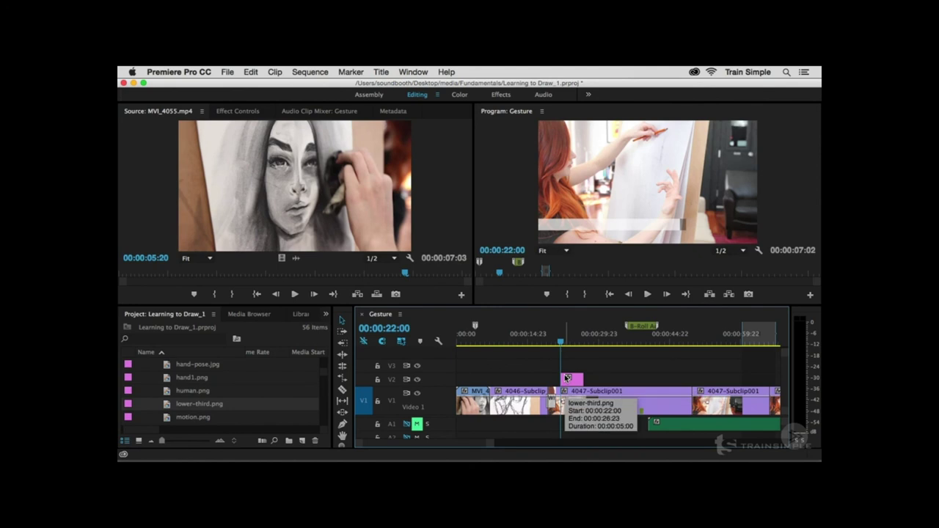
{"action": "key", "text": "minus"}
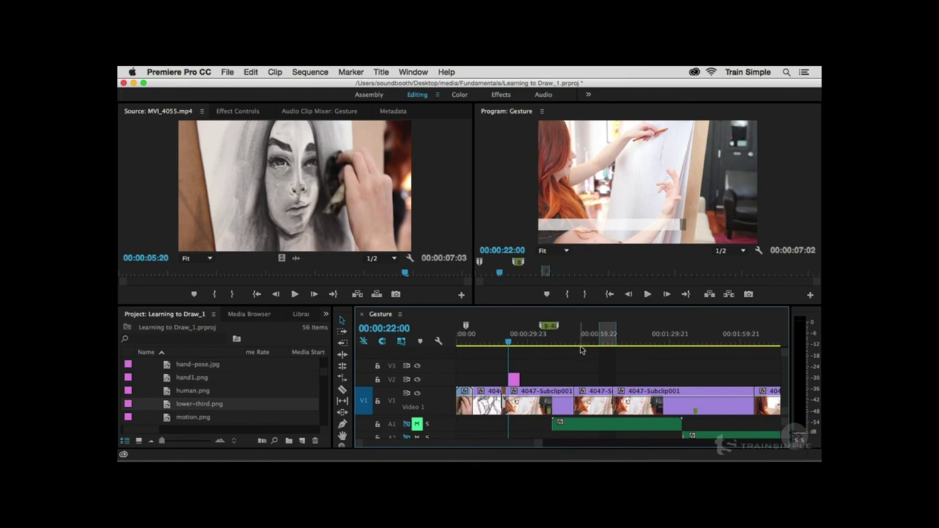
{"action": "left_click", "coordinate": [511, 343]}
{"action": "left_click_drag", "start_coordinate": [511, 344], "coordinate": [513, 343]}
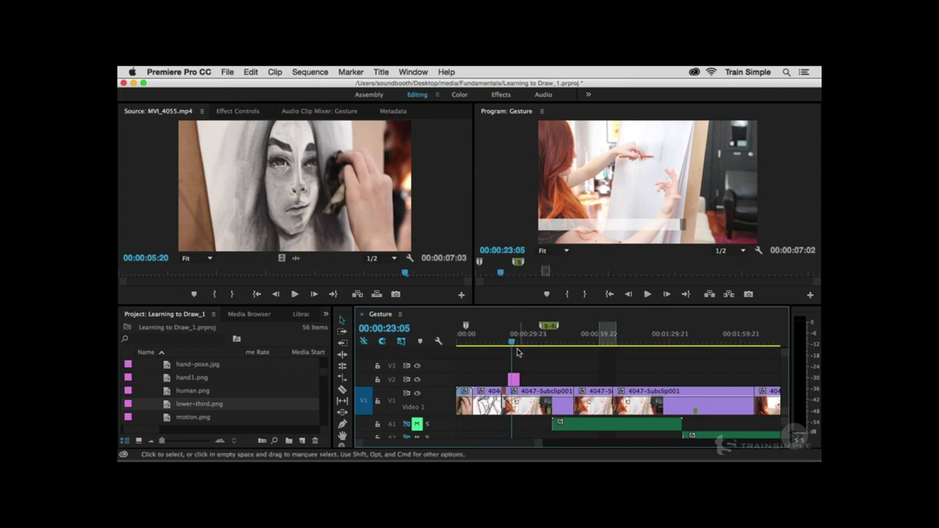
Create a new Default Still title named after the presenter.
{"action": "left_click", "coordinate": [382, 72]}
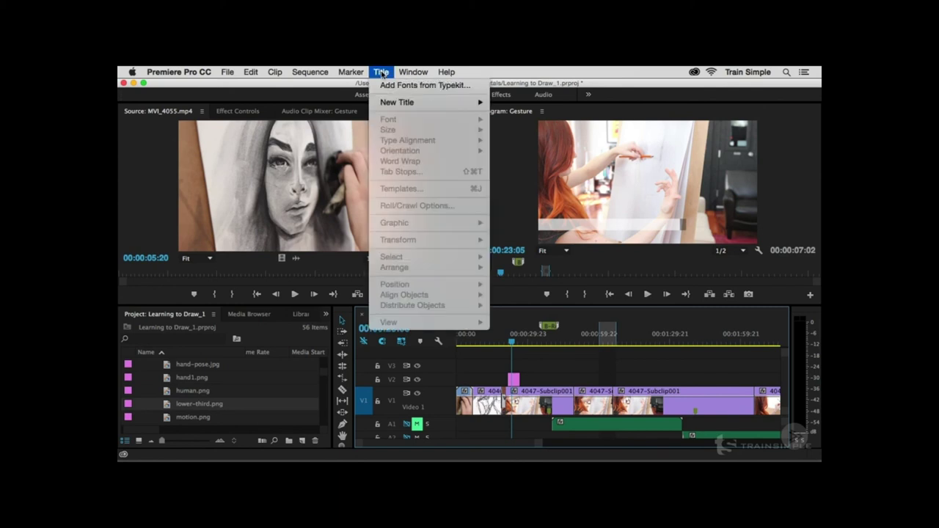
{"action": "mouse_move", "coordinate": [477, 103]}
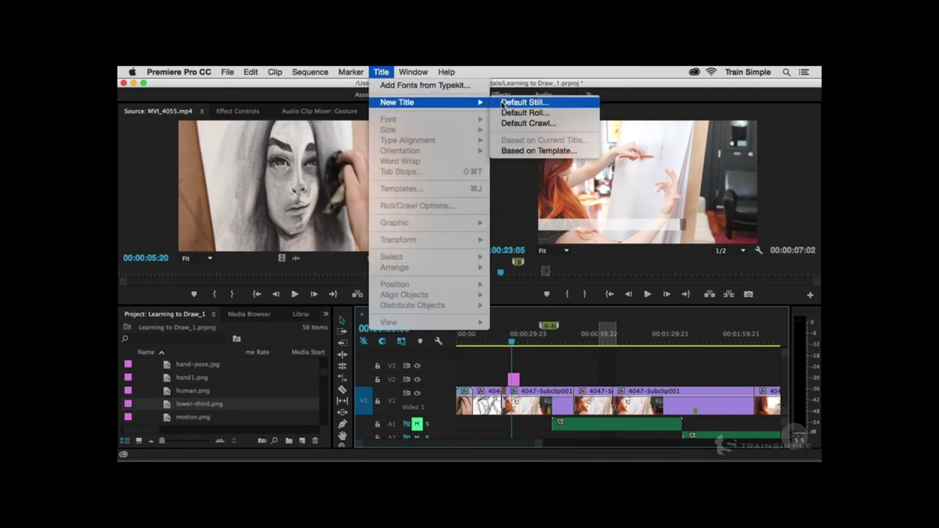
{"action": "left_click", "coordinate": [504, 104]}
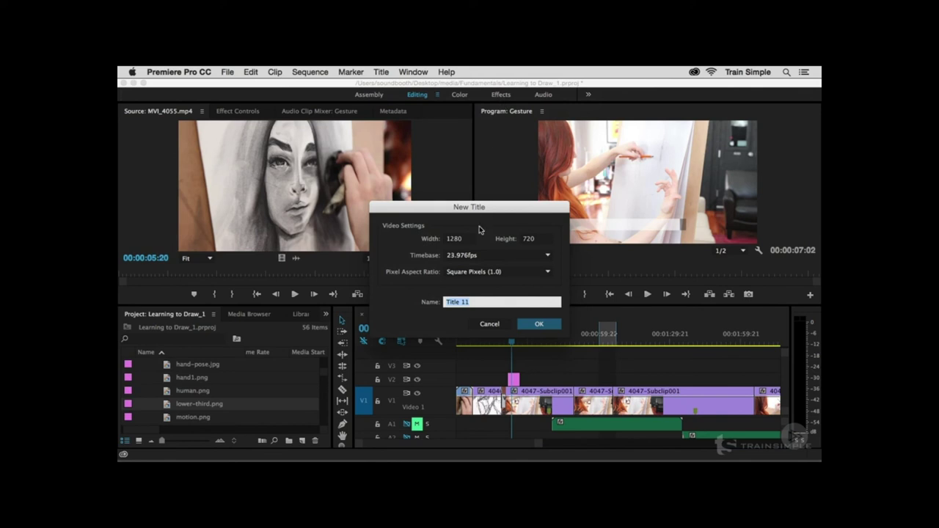
{"action": "type", "text": "Amanda"}
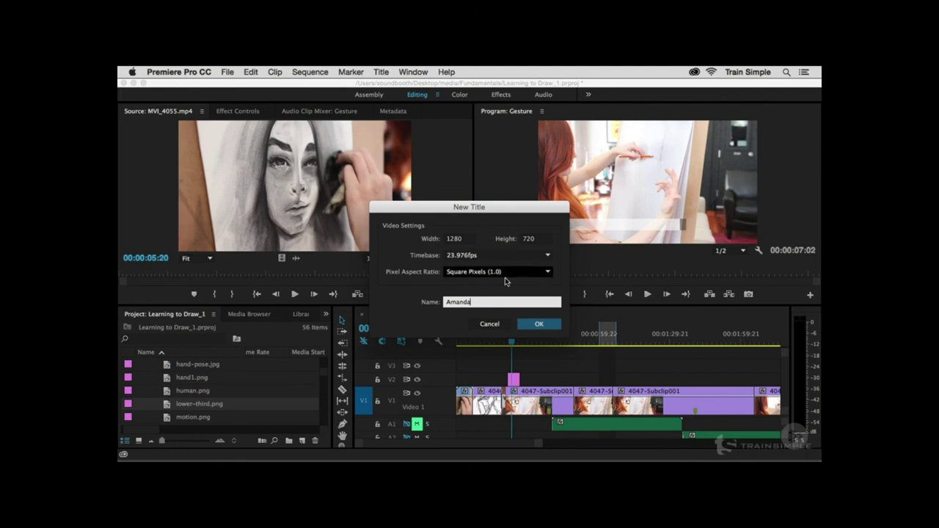
{"action": "left_click", "coordinate": [521, 325]}
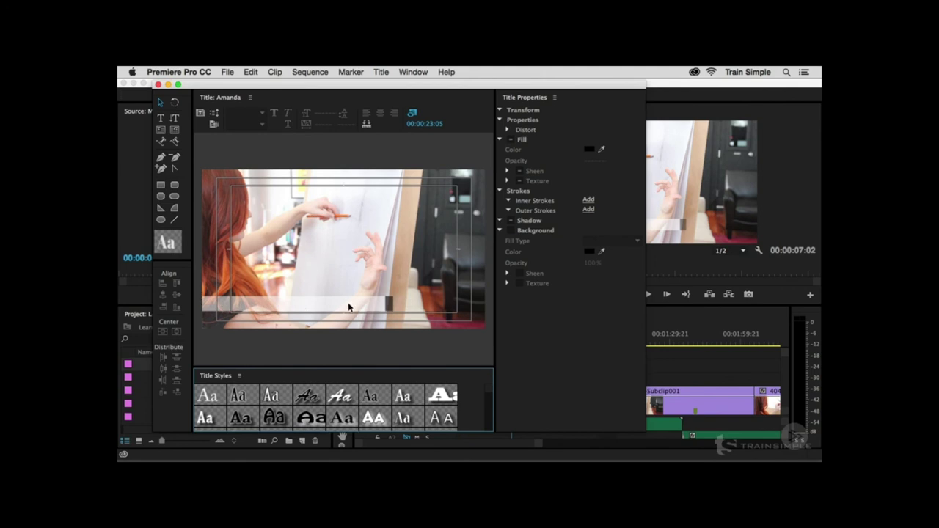
Type the presenter's full name as a text line over the lower-third bar.
{"action": "left_click", "coordinate": [161, 119]}
{"action": "left_click", "coordinate": [161, 119]}
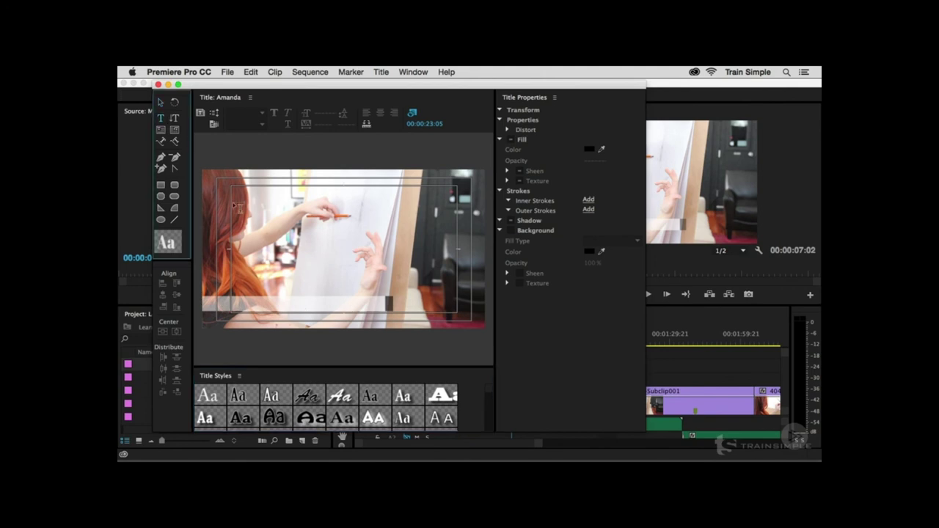
{"action": "left_click", "coordinate": [241, 302]}
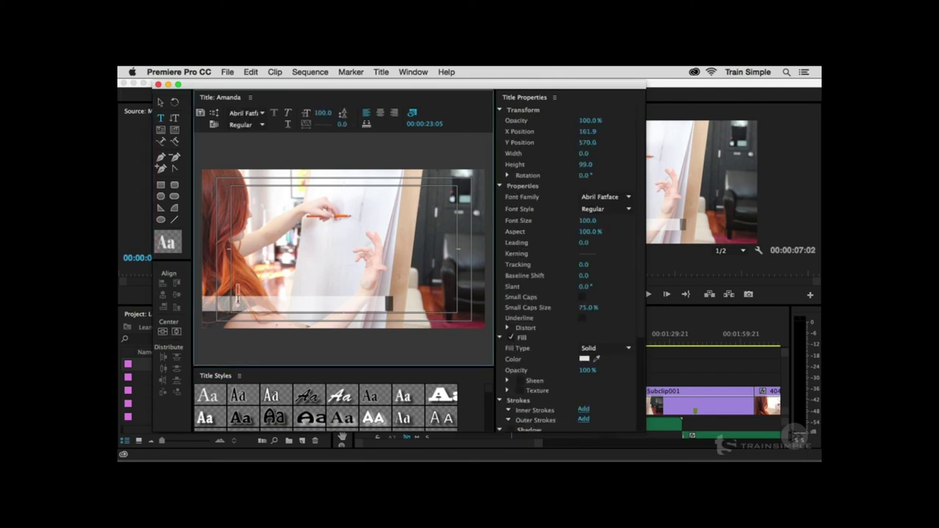
{"action": "type", "text": "Am"}
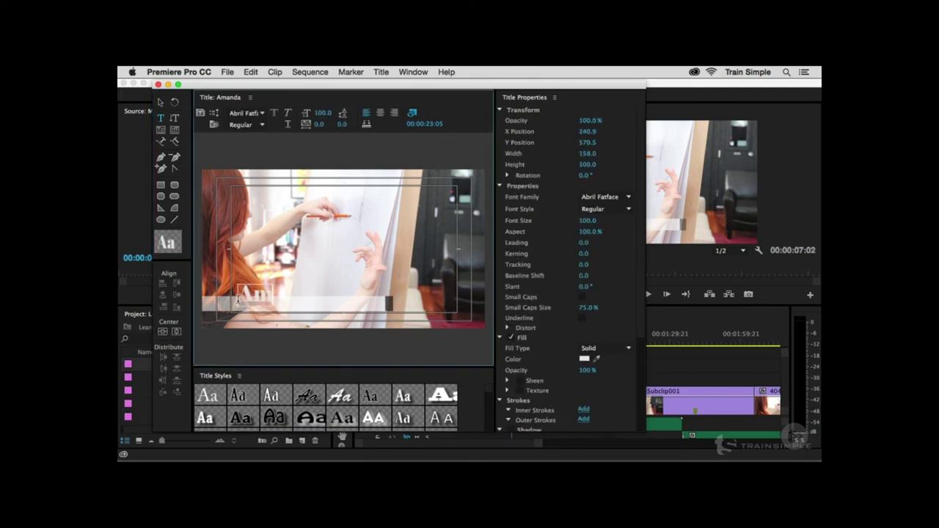
{"action": "type", "text": "anda Smith"}
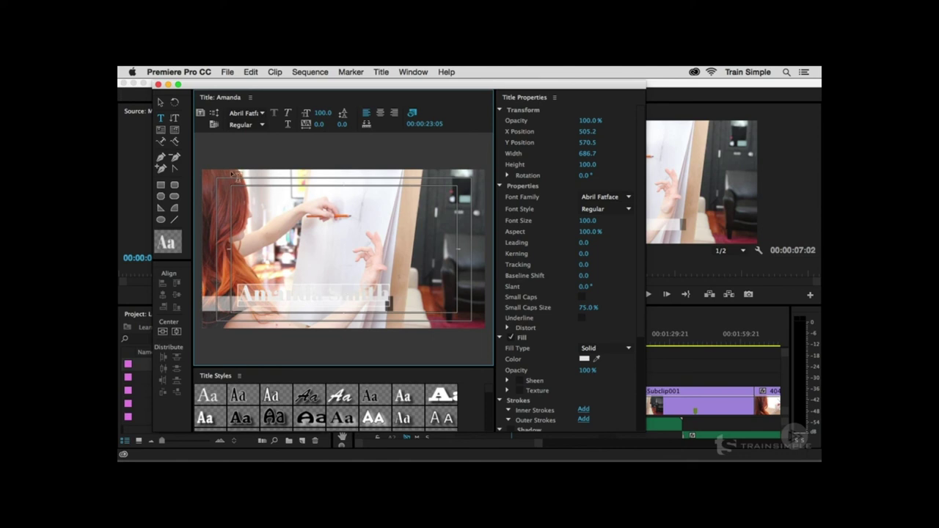
{"action": "left_click", "coordinate": [160, 104]}
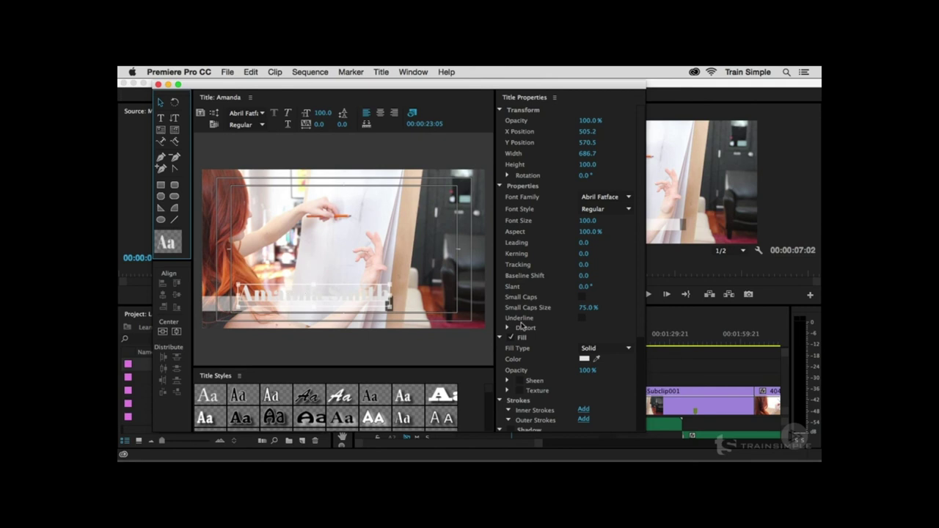
Change the caption's fill colour to near-black #171717.
{"action": "left_click", "coordinate": [584, 359]}
{"action": "left_click_drag", "start_coordinate": [359, 183], "coordinate": [344, 173]}
{"action": "left_click", "coordinate": [580, 154]}
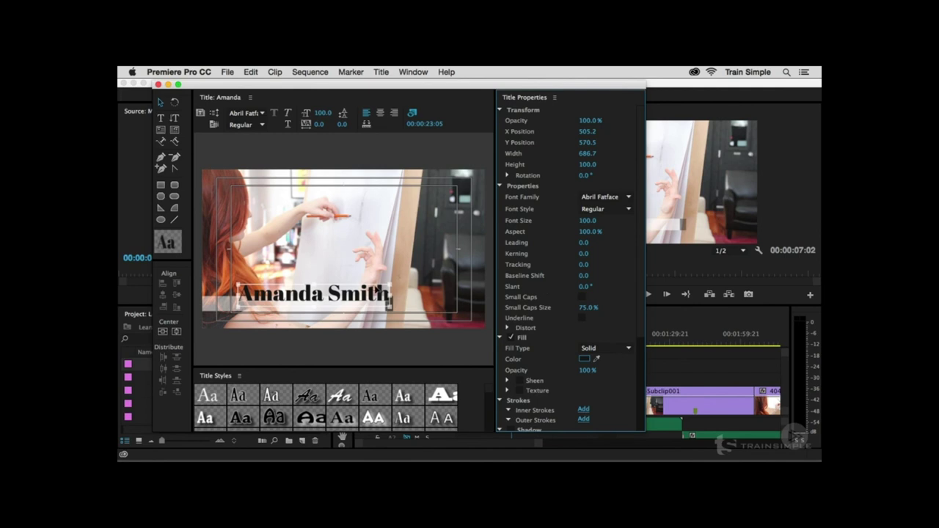
Set the caption font to Gill Sans Bold.
{"action": "left_click", "coordinate": [628, 198]}
{"action": "scroll", "coordinate": [618, 294], "scroll_direction": "down", "scroll_amount": 15}
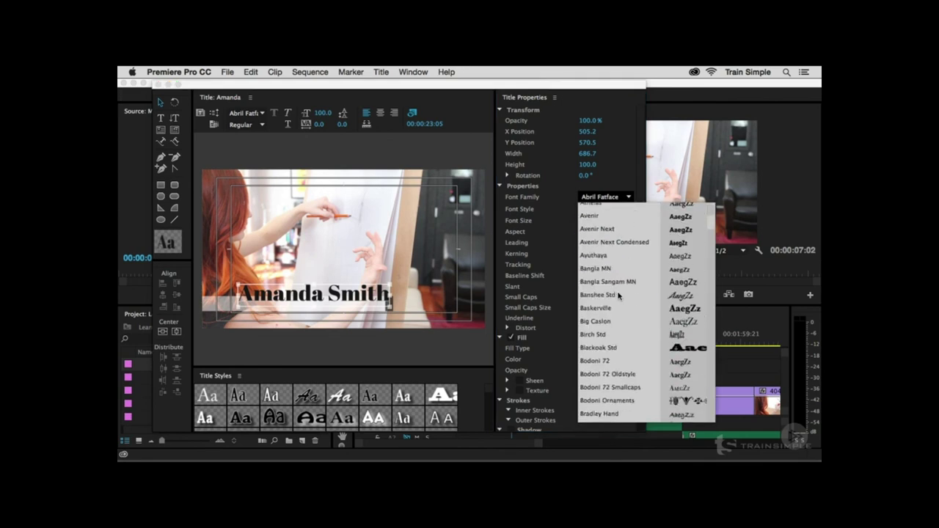
{"action": "scroll", "coordinate": [619, 294], "scroll_direction": "up", "scroll_amount": 10}
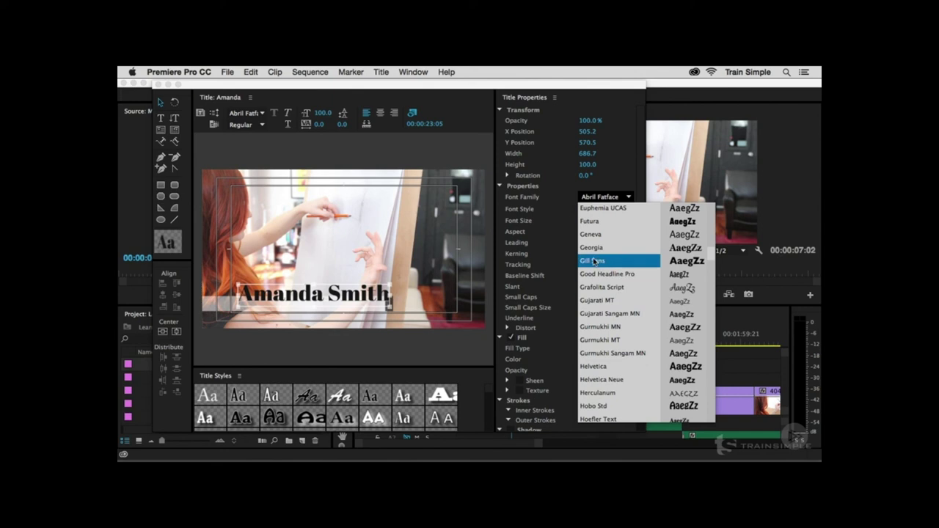
{"action": "left_click", "coordinate": [594, 261]}
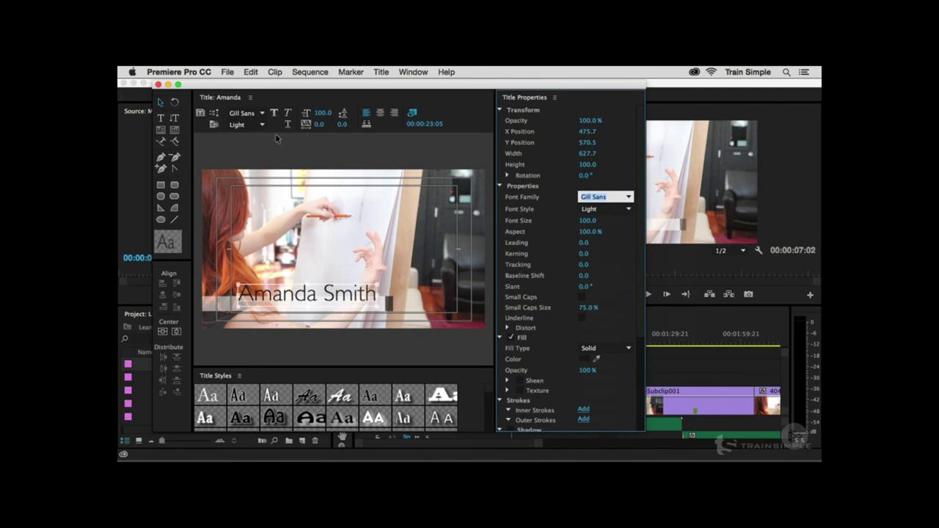
{"action": "left_click", "coordinate": [235, 125]}
{"action": "left_click", "coordinate": [261, 137]}
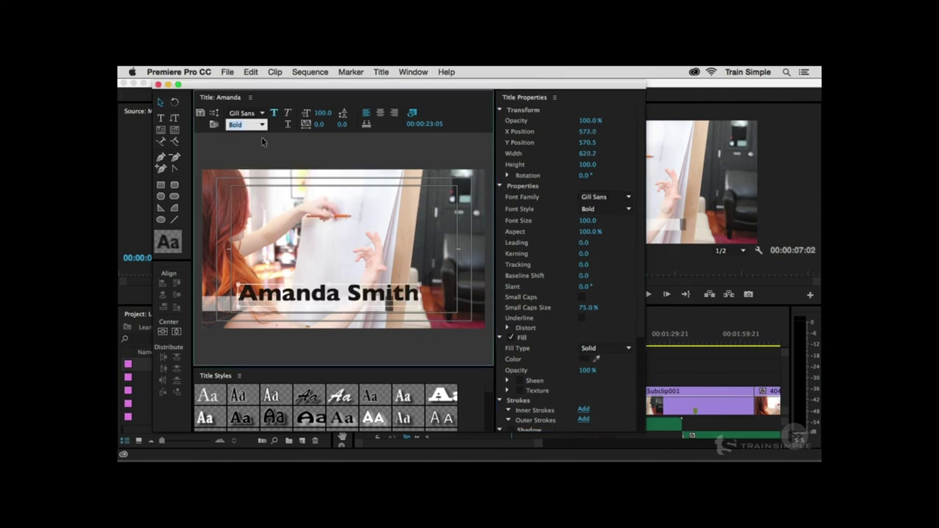
Set the caption size to 60, shift it lower in the frame and close the title editor.
{"action": "mouse_move", "coordinate": [321, 113]}
{"action": "left_mouse_down"}
{"action": "mouse_move", "coordinate": [302, 112]}
{"action": "mouse_move", "coordinate": [325, 112]}
{"action": "left_mouse_up"}
{"action": "left_click", "coordinate": [323, 112]}
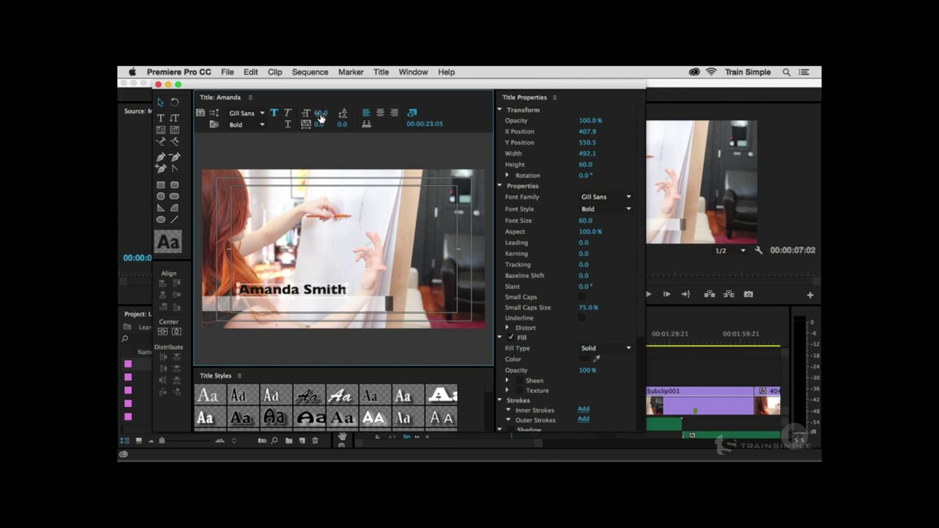
{"action": "key", "text": "shift+Down"}
{"action": "key", "text": "shift+Down"}
{"action": "key", "text": "shift+Down"}
{"action": "key", "text": "shift+Down"}
{"action": "key", "text": "shift+Down"}
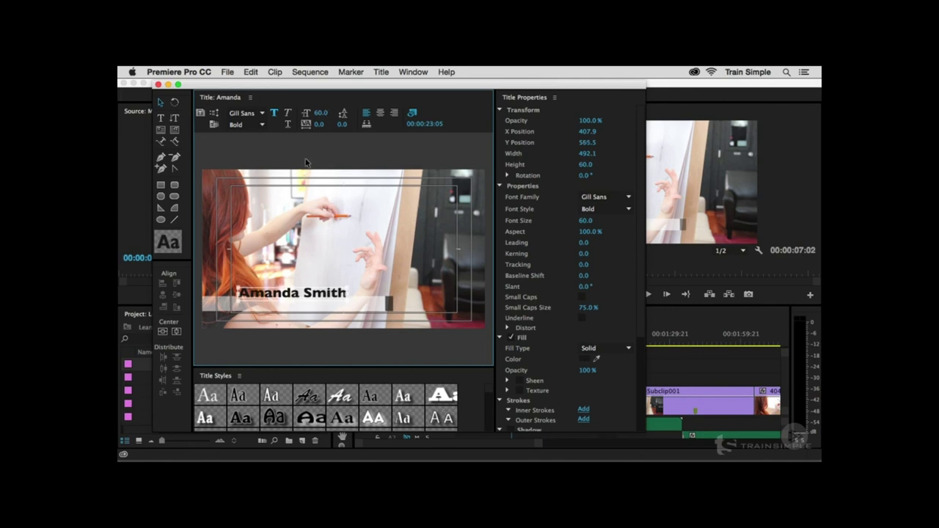
{"action": "key", "text": "shift+Down"}
{"action": "key", "text": "shift+Down"}
{"action": "key", "text": "shift+Down"}
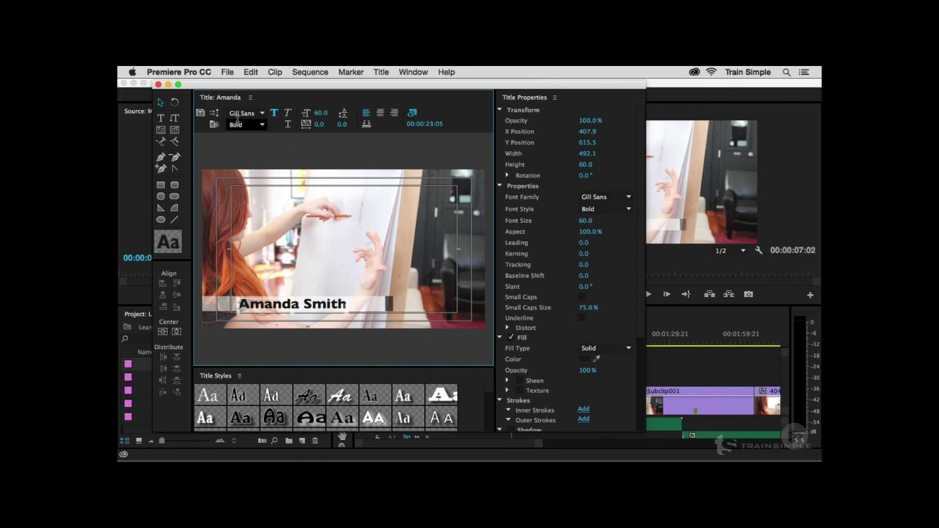
{"action": "left_click", "coordinate": [158, 85]}
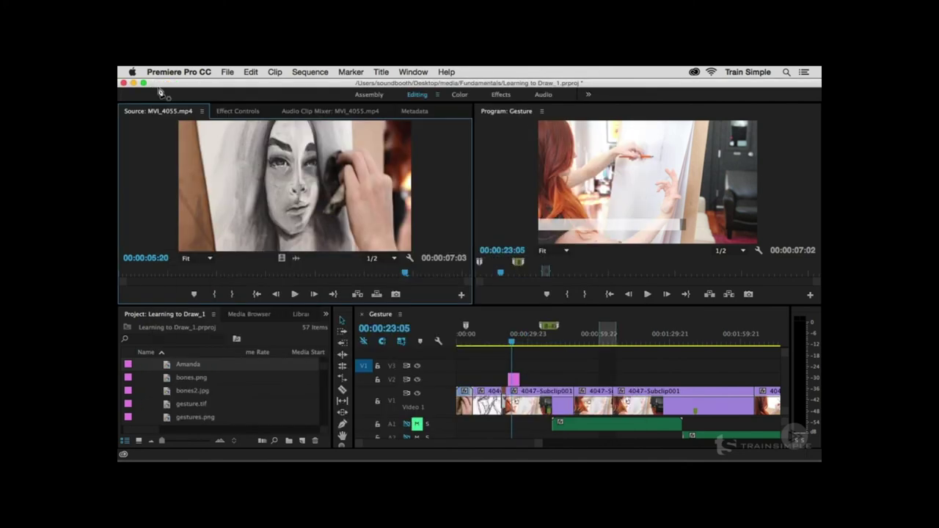
Place the name title on V3 above the lower-third and preview it.
{"action": "left_click_drag", "start_coordinate": [171, 371], "coordinate": [509, 344]}
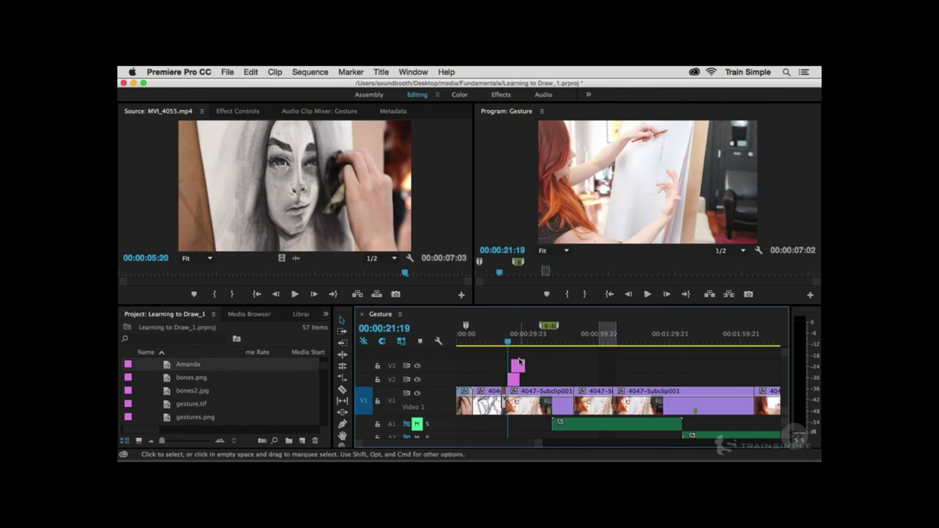
{"action": "left_click", "coordinate": [519, 366]}
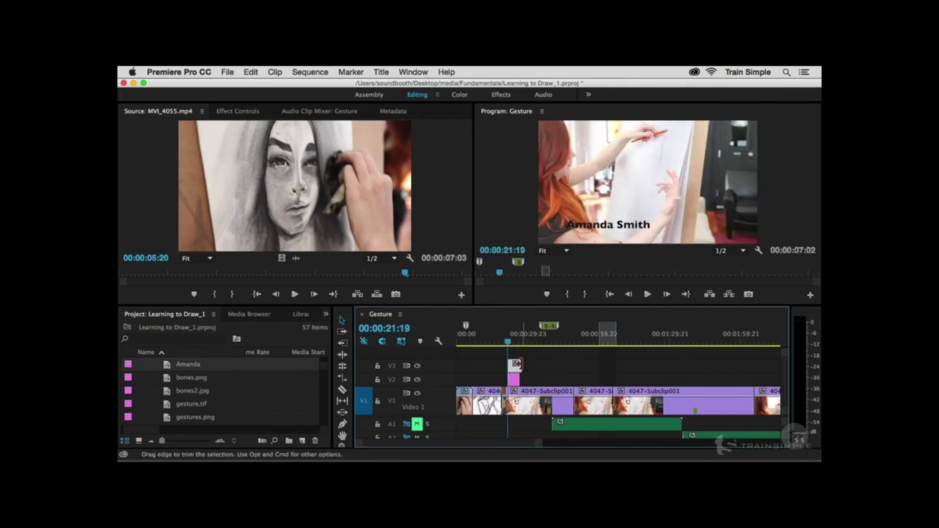
{"action": "key", "text": "space"}
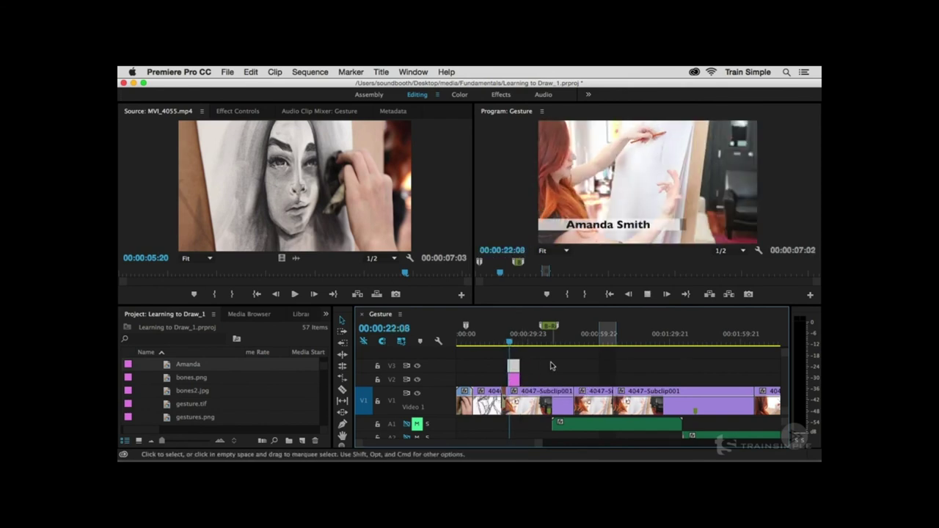
{"action": "key", "text": "space"}
{"action": "mouse_move", "coordinate": [514, 366]}
{"action": "left_mouse_down"}
{"action": "mouse_move", "coordinate": [522, 366]}
{"action": "mouse_move", "coordinate": [512, 344]}
{"action": "mouse_move", "coordinate": [500, 343]}
{"action": "left_mouse_up"}
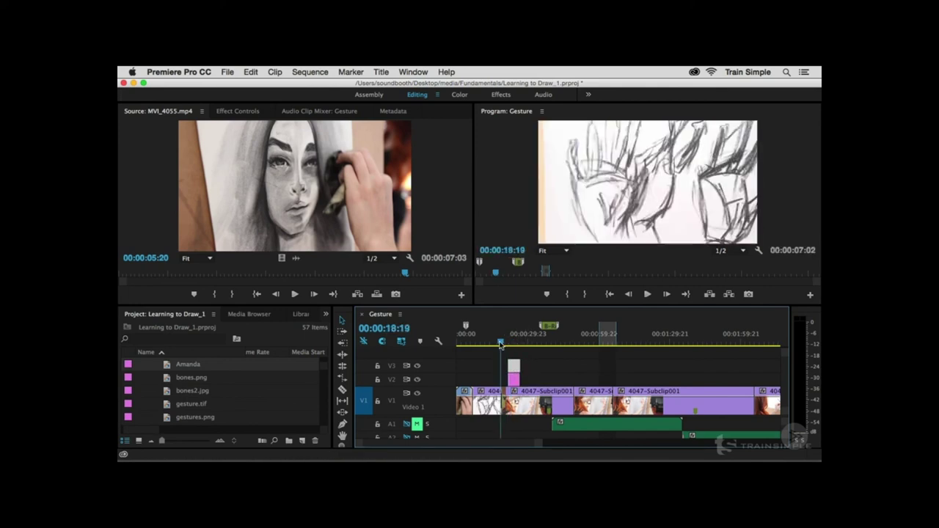
Apply Cross Dissolve to the pink V2 clip, preview it and zoom the timeline in.
{"action": "left_click", "coordinate": [268, 316]}
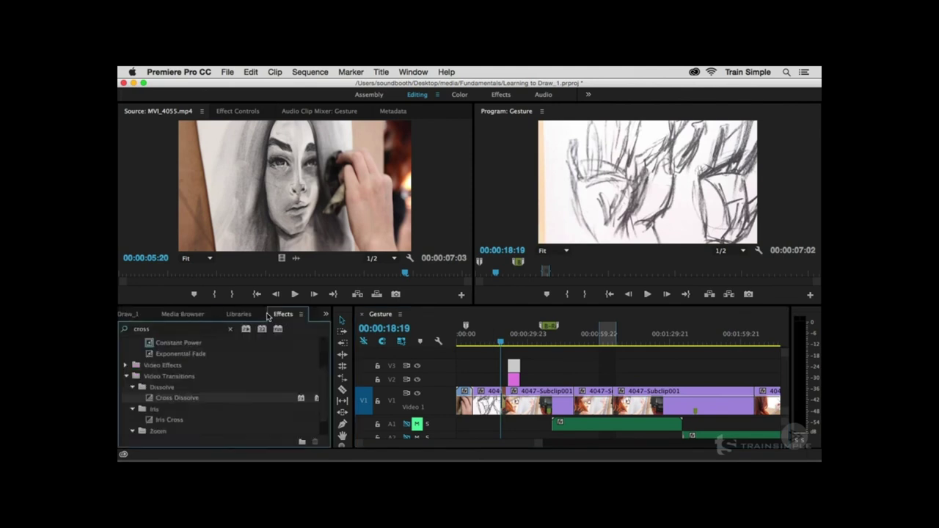
{"action": "left_click", "coordinate": [253, 314]}
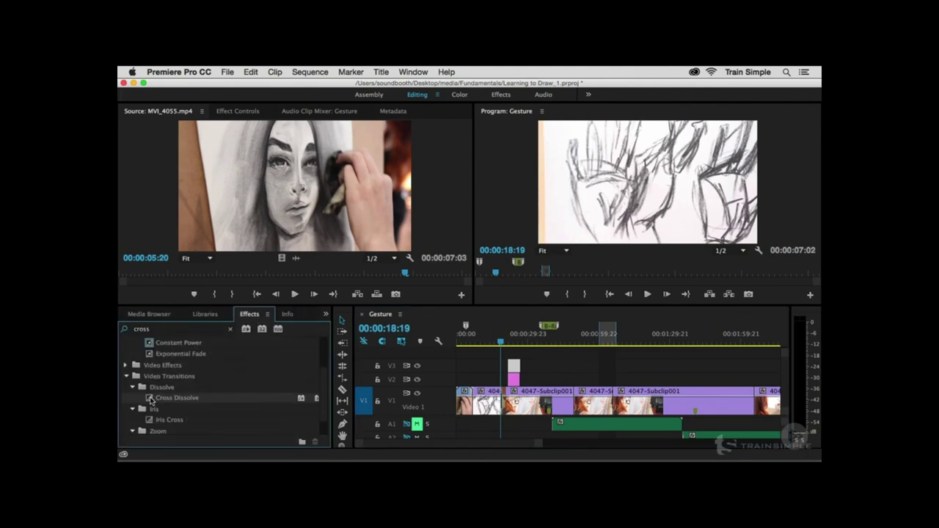
{"action": "left_click_drag", "start_coordinate": [152, 400], "coordinate": [512, 382]}
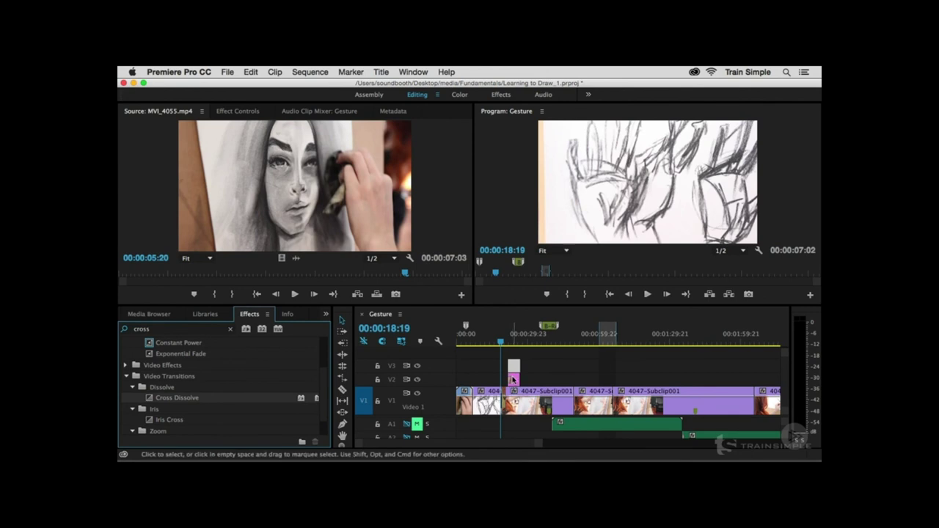
{"action": "left_click_drag", "start_coordinate": [152, 400], "coordinate": [514, 379]}
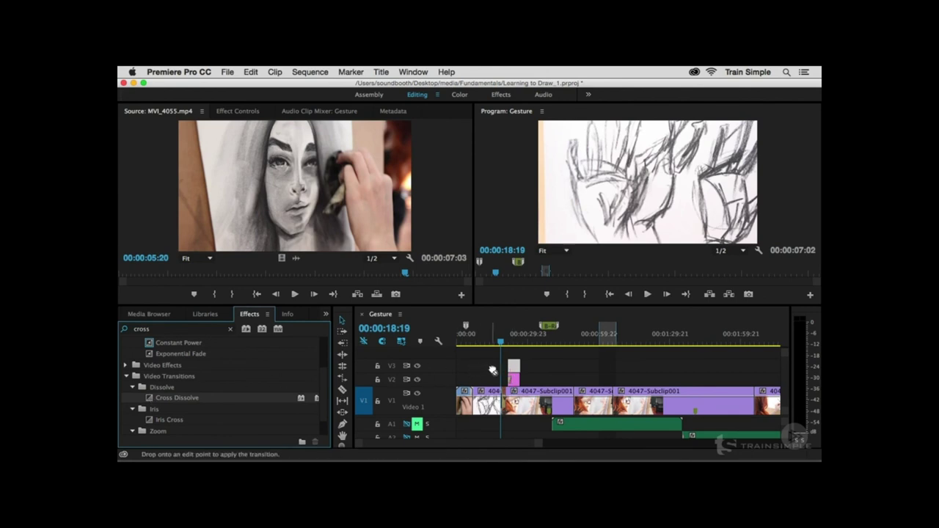
{"action": "key", "text": "space"}
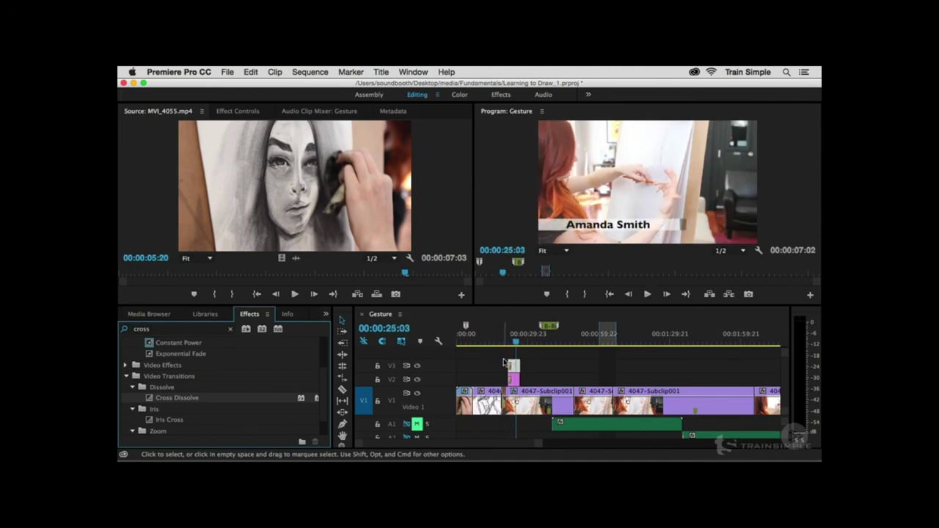
{"action": "key", "text": "="}
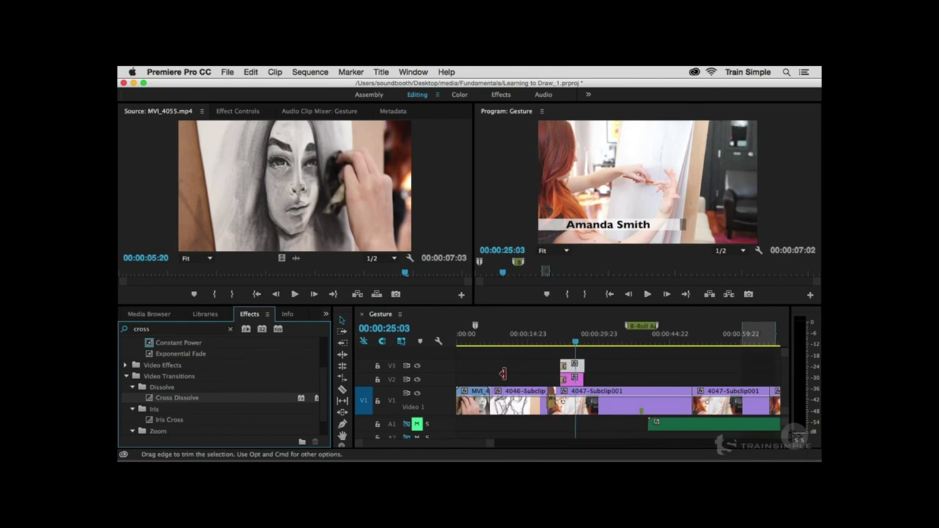
{"action": "key", "text": "="}
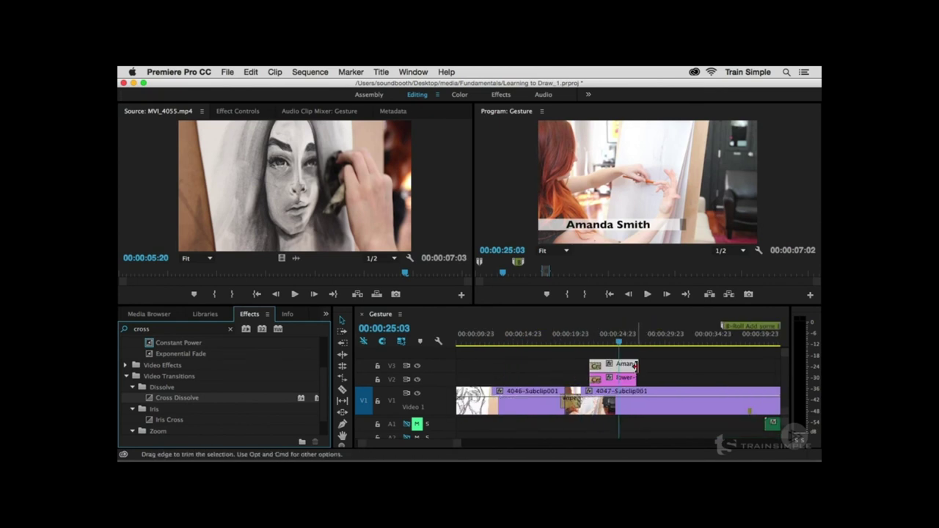
Trim the end of the V3 name title, then delete the V2 and V3 title clips.
{"action": "left_click_drag", "start_coordinate": [635, 365], "coordinate": [634, 365]}
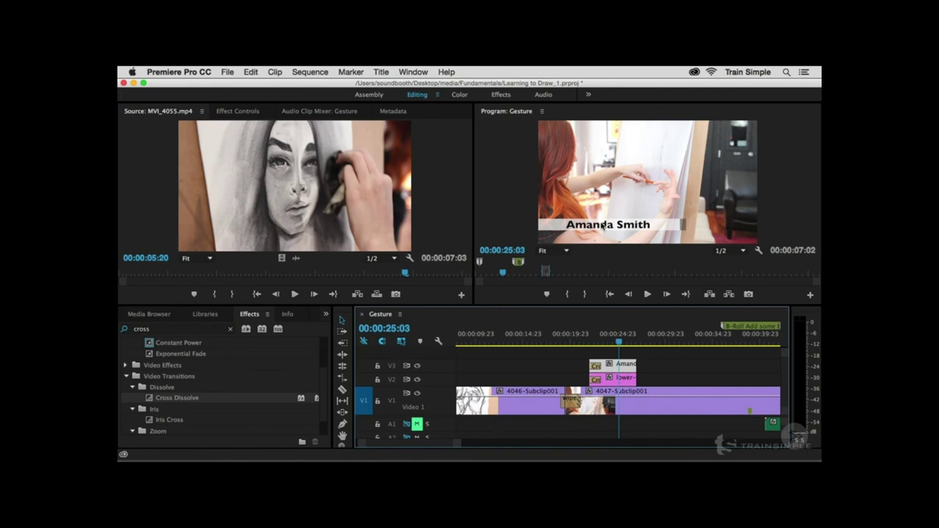
{"action": "key", "text": "Delete"}
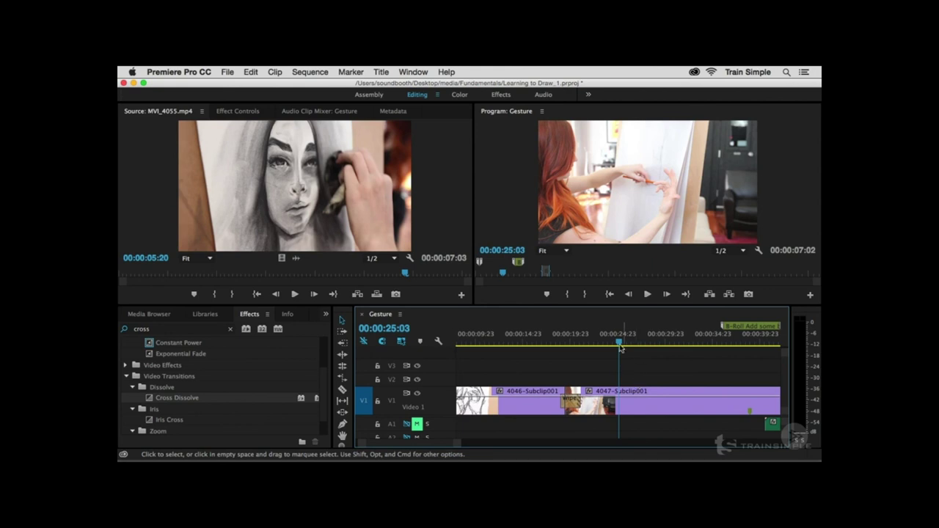
Create a new Default Roll title named 'Credits'.
{"action": "left_click", "coordinate": [382, 72]}
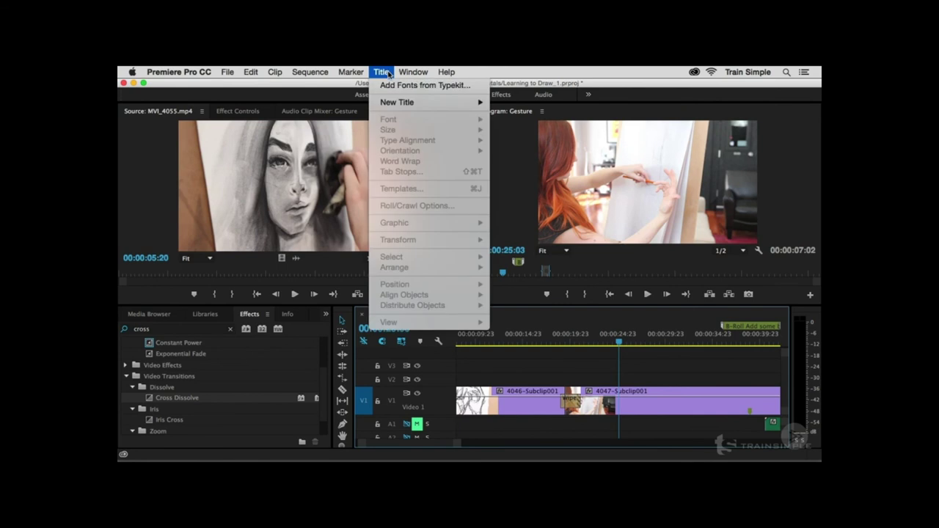
{"action": "mouse_move", "coordinate": [433, 105]}
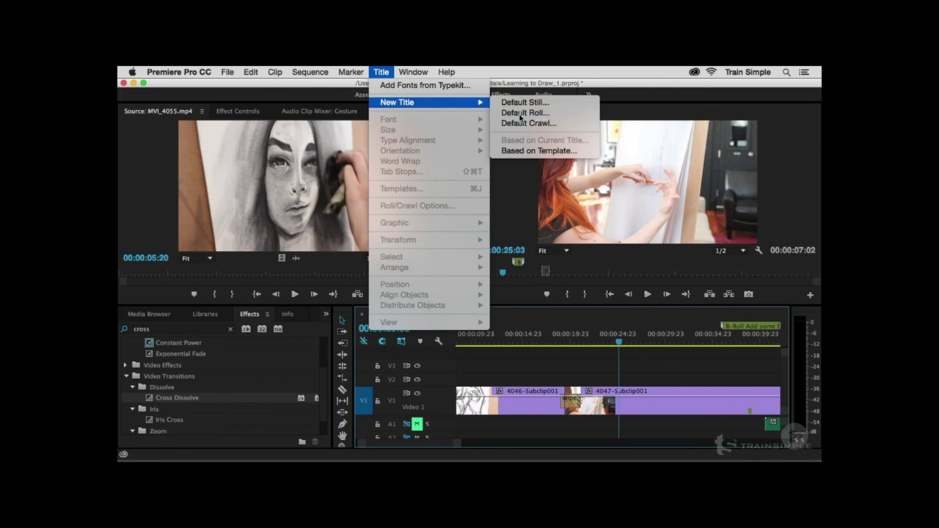
{"action": "left_click", "coordinate": [520, 115]}
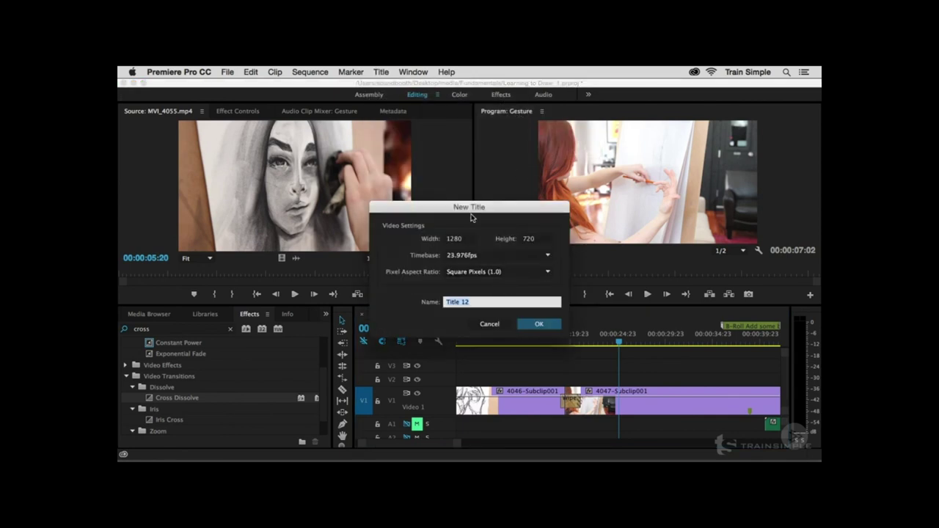
{"action": "type", "text": "Credits"}
{"action": "left_click", "coordinate": [526, 324]}
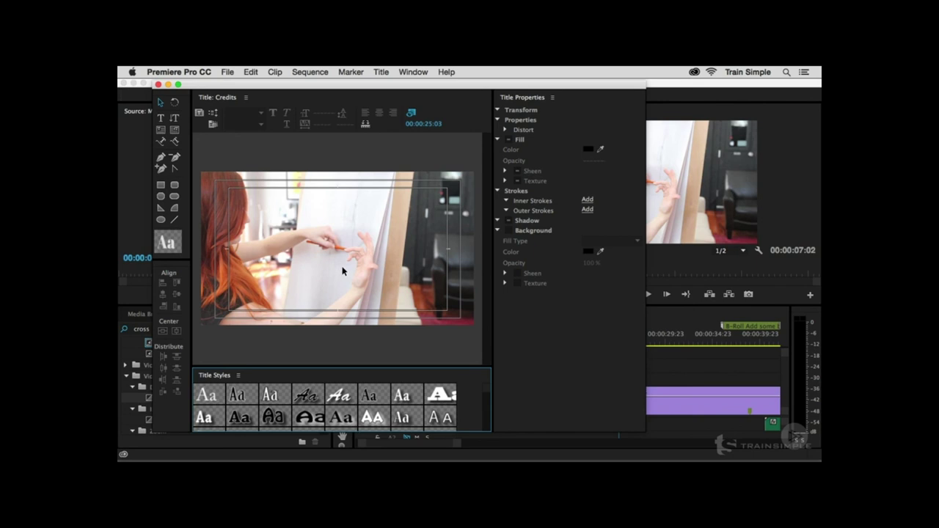
Copy the credits paragraph from credits.rtf in TextEdit and return to Premiere Pro.
{"action": "key", "text": "super+Tab"}
{"action": "key", "text": "super+Tab"}
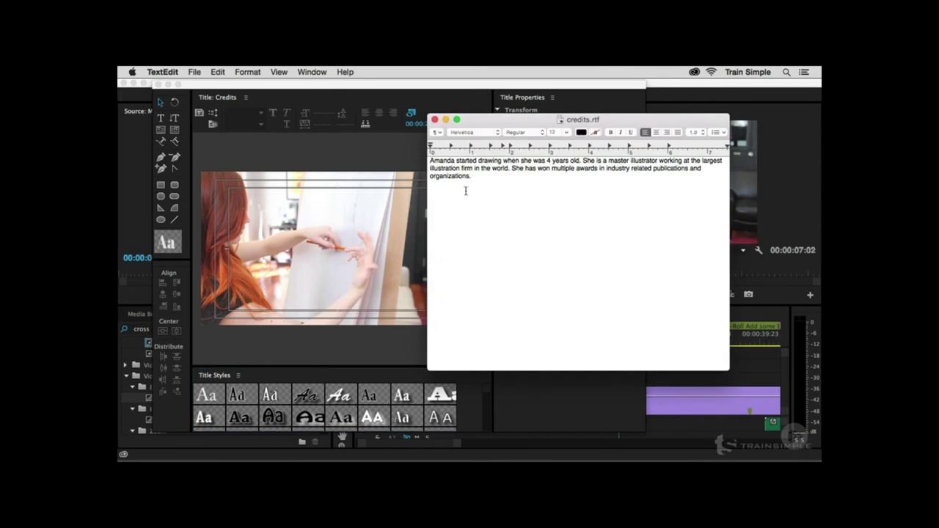
{"action": "left_click_drag", "start_coordinate": [471, 179], "coordinate": [426, 157]}
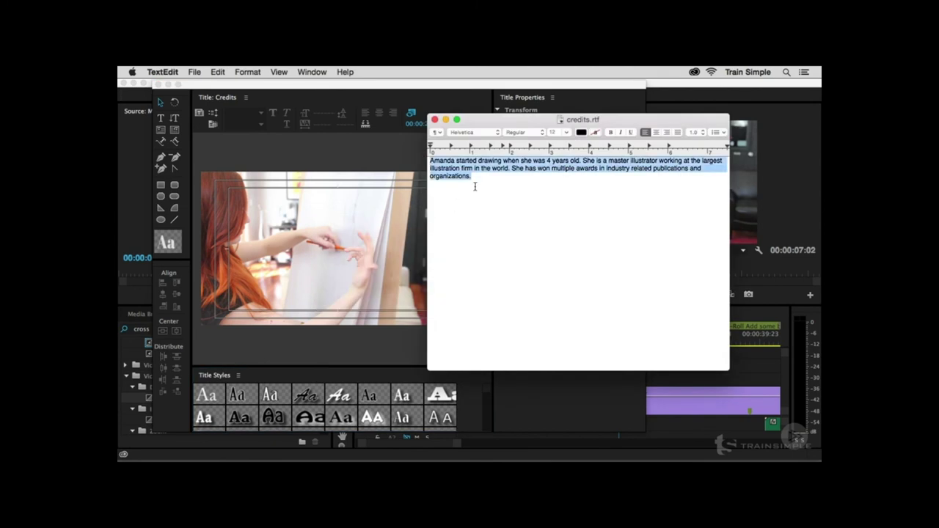
{"action": "key", "text": "super+c"}
{"action": "key", "text": "super+Tab"}
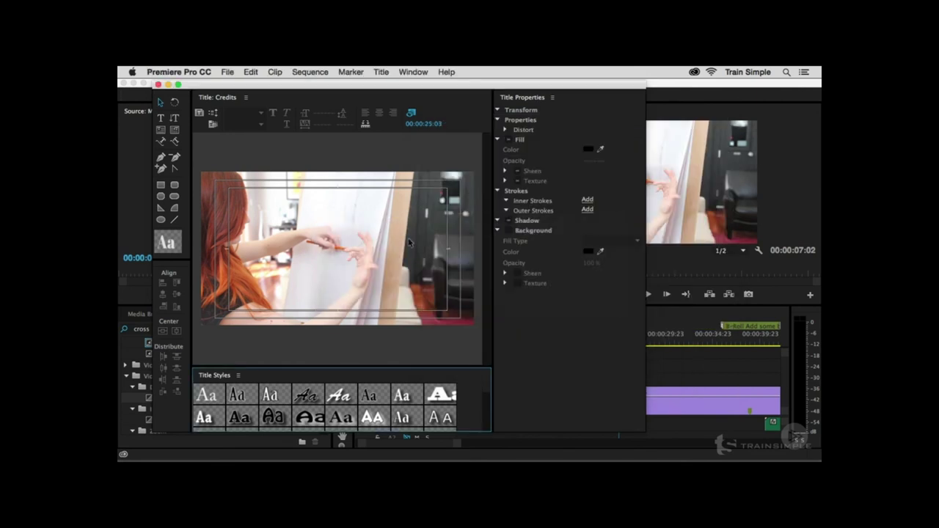
Paste the copied credits paragraph into a new text box on the Credits title.
{"action": "left_click", "coordinate": [160, 117]}
{"action": "left_click", "coordinate": [251, 215]}
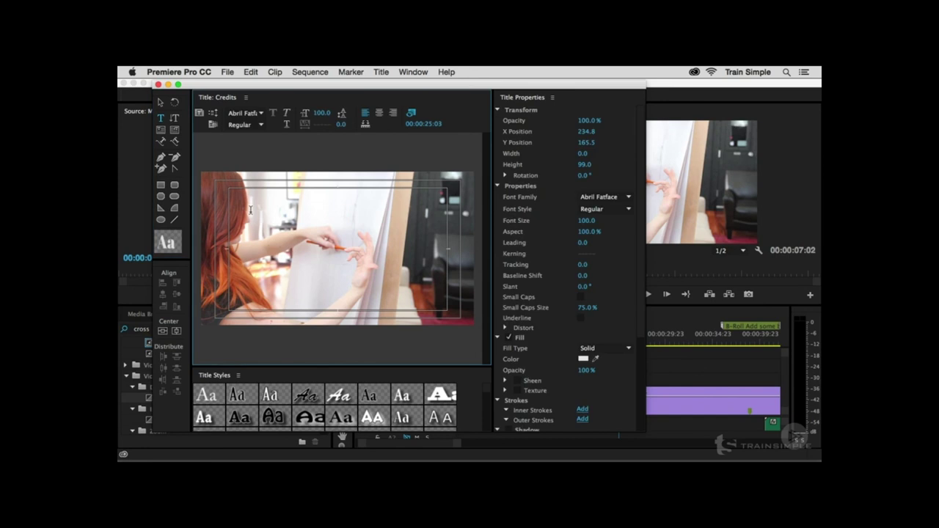
{"action": "key", "text": "super+v"}
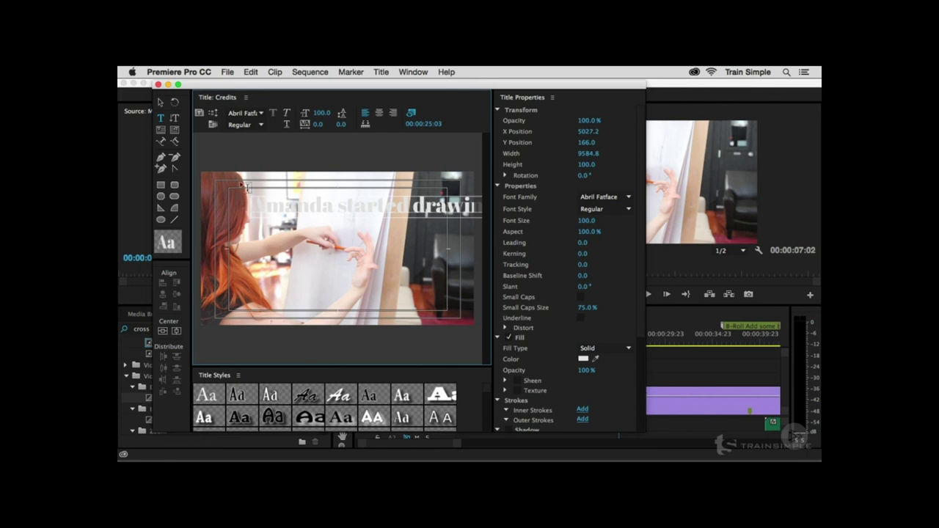
Set the credits text to size 41 with a black (000000) fill.
{"action": "left_click", "coordinate": [162, 104]}
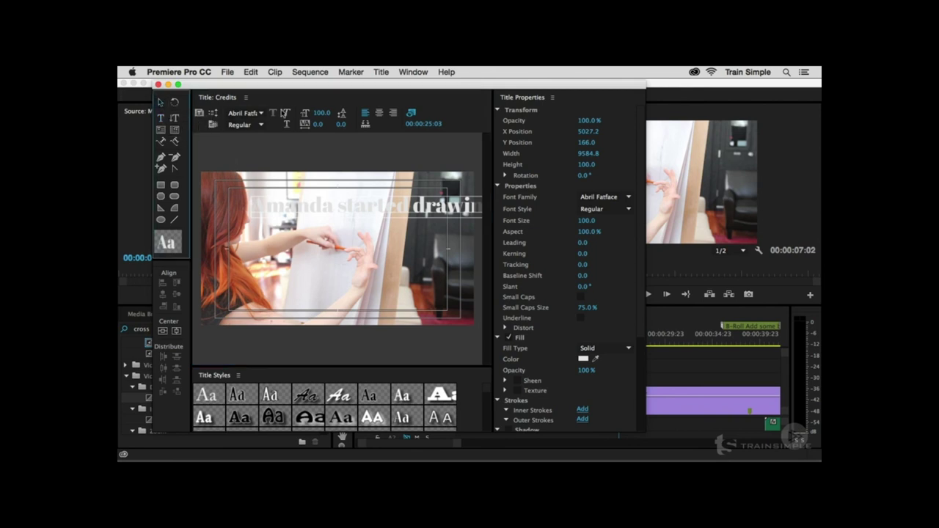
{"action": "left_click_drag", "start_coordinate": [321, 112], "coordinate": [287, 112]}
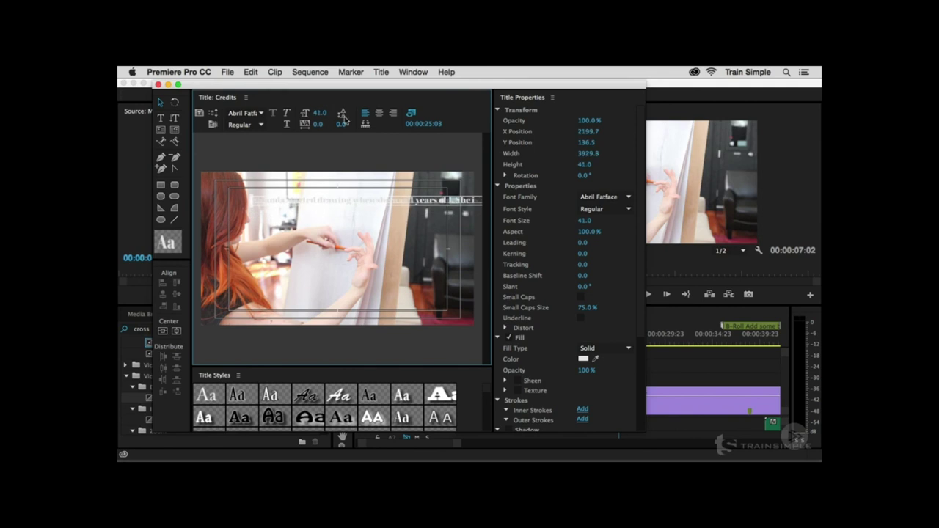
{"action": "left_click", "coordinate": [583, 359]}
{"action": "left_click", "coordinate": [345, 162]}
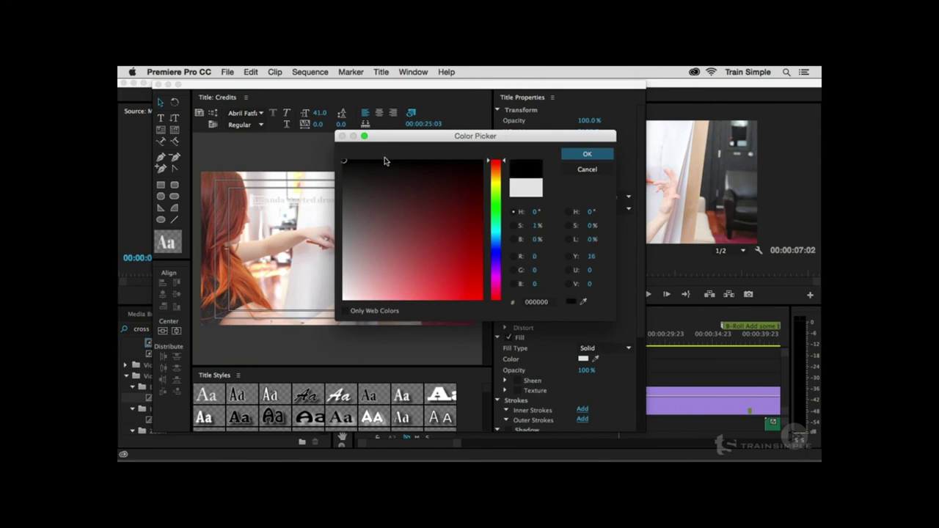
{"action": "left_click", "coordinate": [584, 154]}
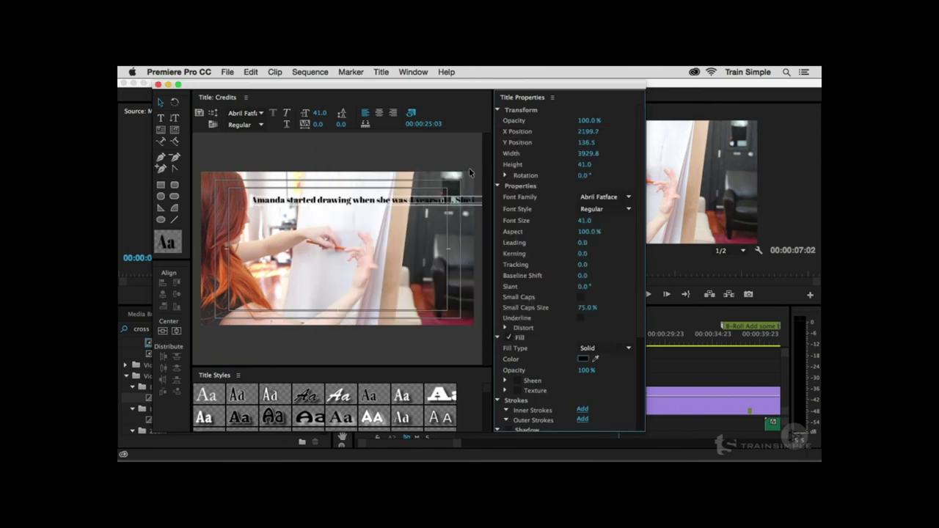
Break the credits paragraph into five lines at 'She is a master', 'illustration firm', 'awards' and 'organizations.'.
{"action": "left_click_drag", "start_coordinate": [414, 203], "coordinate": [402, 209]}
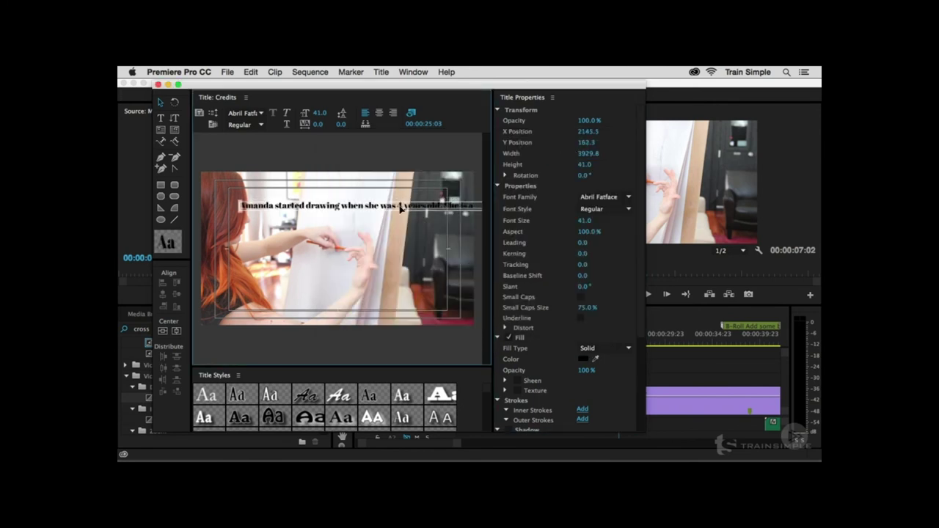
{"action": "left_click", "coordinate": [160, 117]}
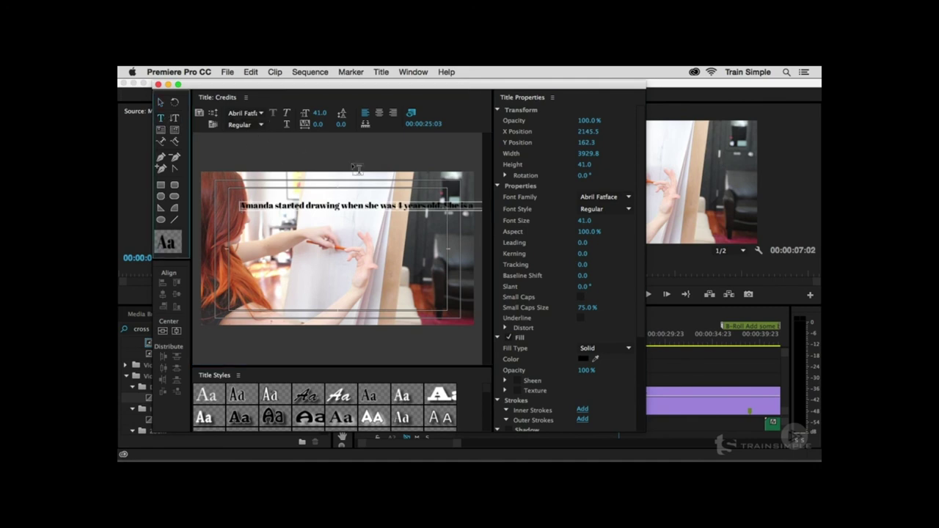
{"action": "left_click", "coordinate": [444, 206]}
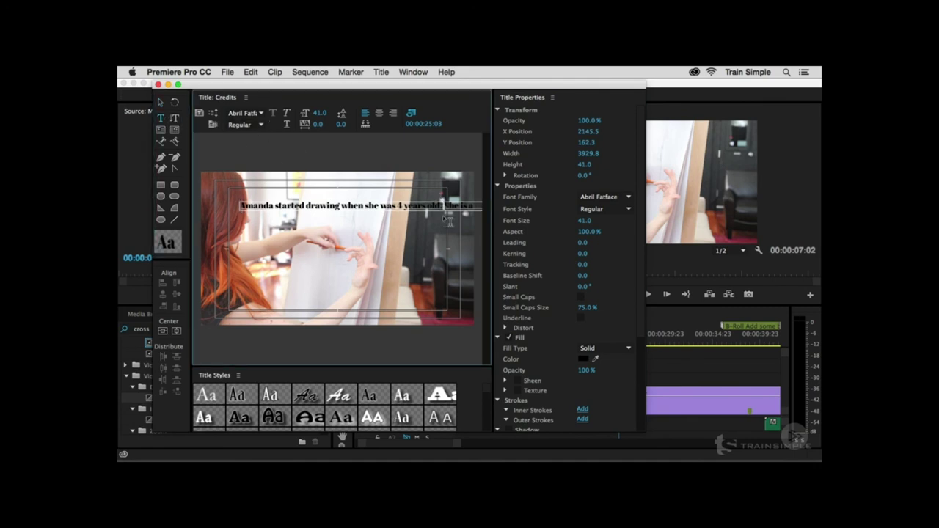
{"action": "key", "text": "Return"}
{"action": "left_click", "coordinate": [433, 214]}
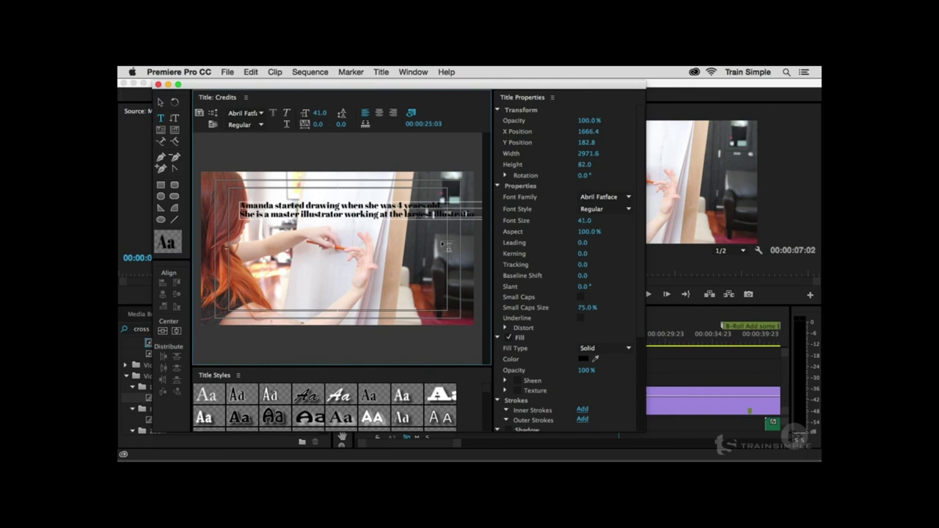
{"action": "key", "text": "Return"}
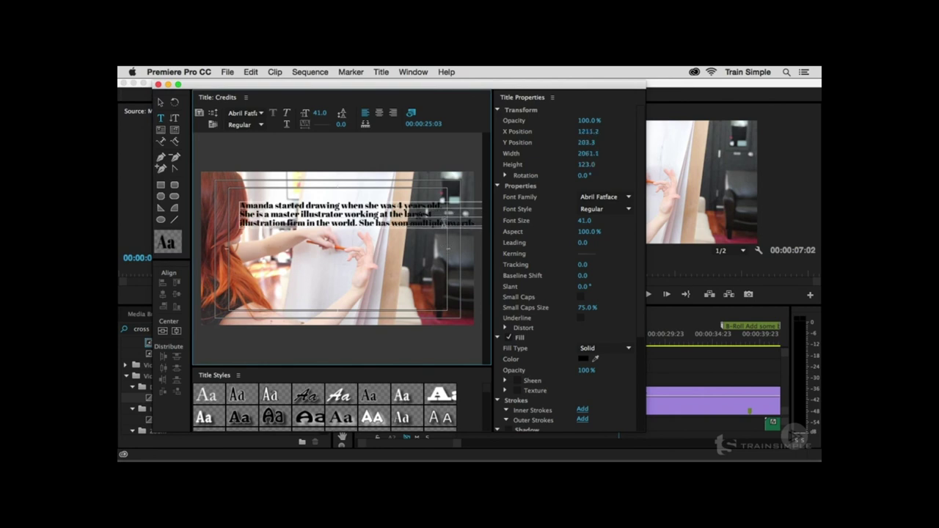
{"action": "key", "text": "Return"}
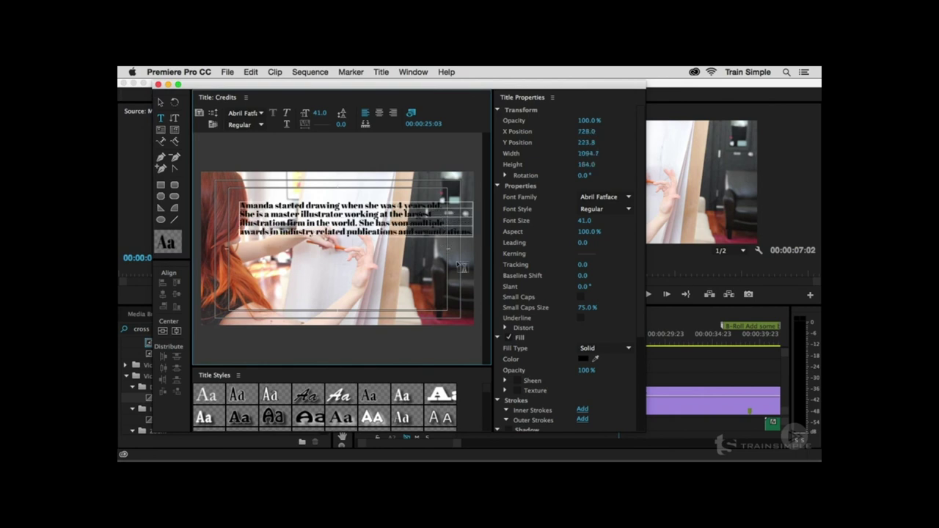
{"action": "left_click", "coordinate": [415, 232]}
{"action": "key", "text": "Return"}
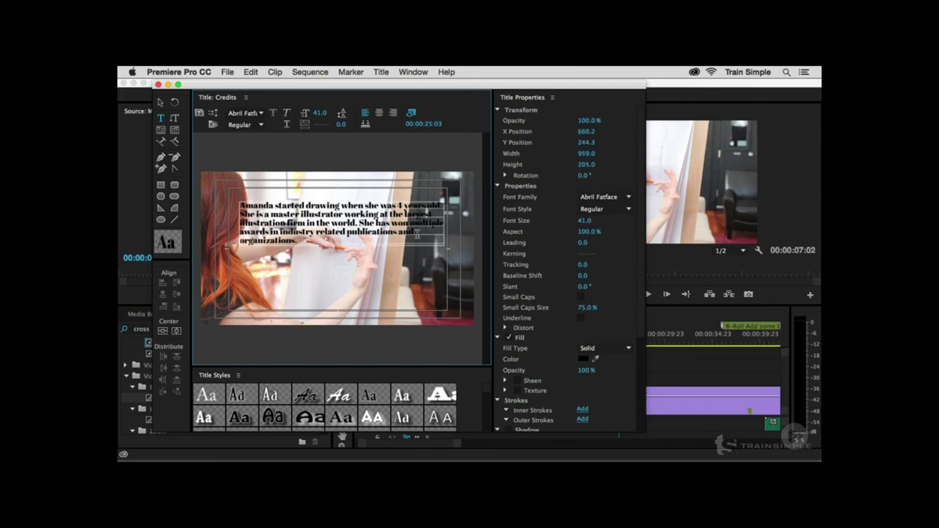
Reposition the text block and set font size 43 with leading 68.
{"action": "left_click", "coordinate": [160, 102]}
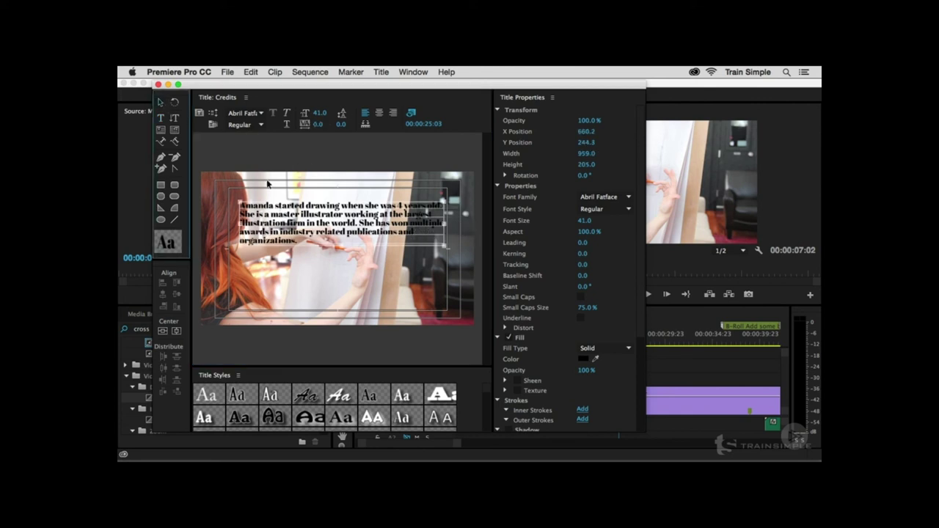
{"action": "left_click_drag", "start_coordinate": [301, 220], "coordinate": [294, 224]}
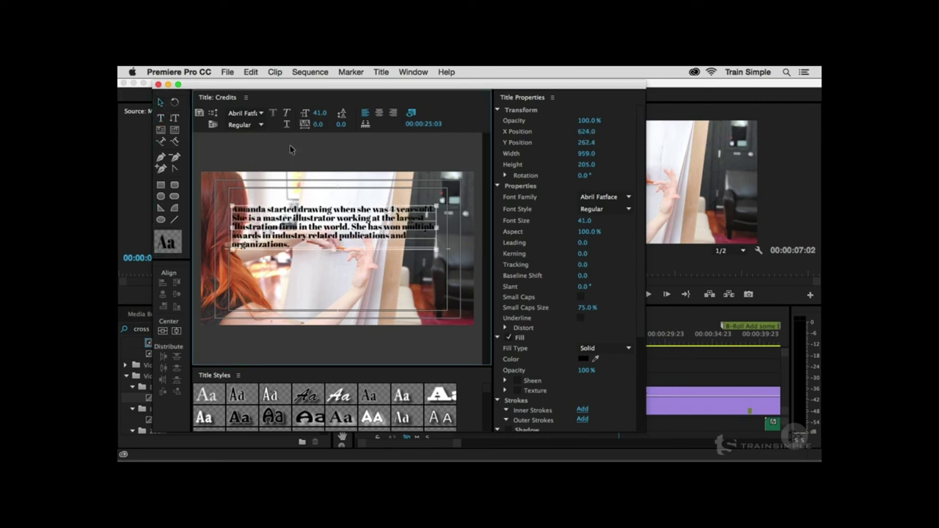
{"action": "left_click_drag", "start_coordinate": [315, 116], "coordinate": [323, 116]}
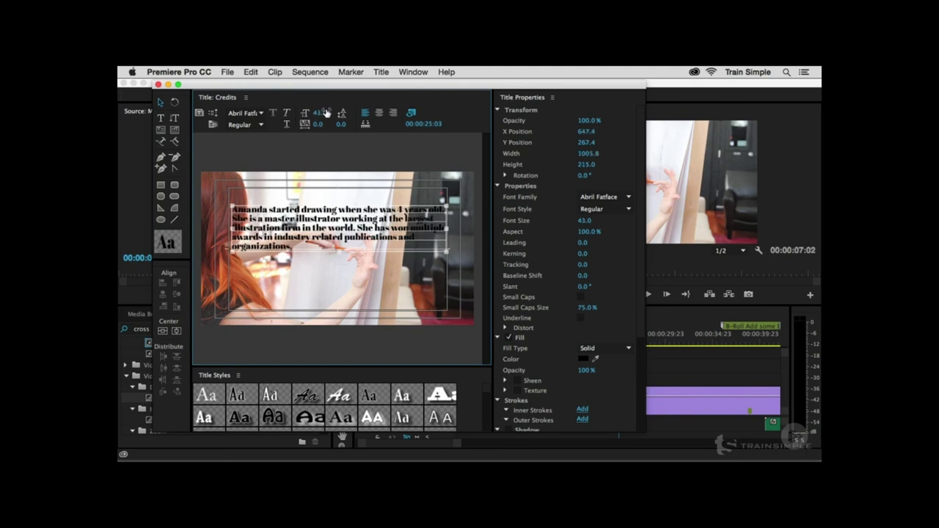
{"action": "left_click_drag", "start_coordinate": [342, 126], "coordinate": [383, 126]}
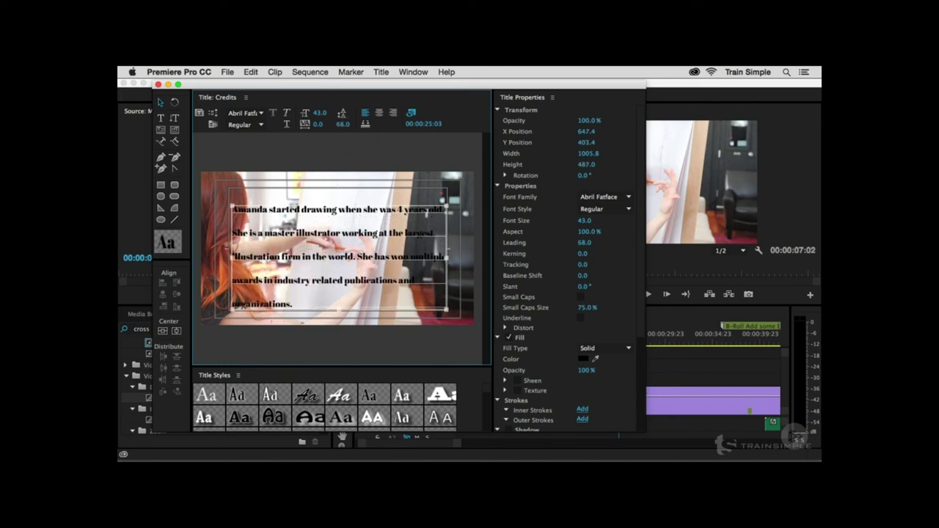
{"action": "key", "text": "Left"}
{"action": "key", "text": "Left"}
{"action": "key", "text": "Left"}
{"action": "key", "text": "Left"}
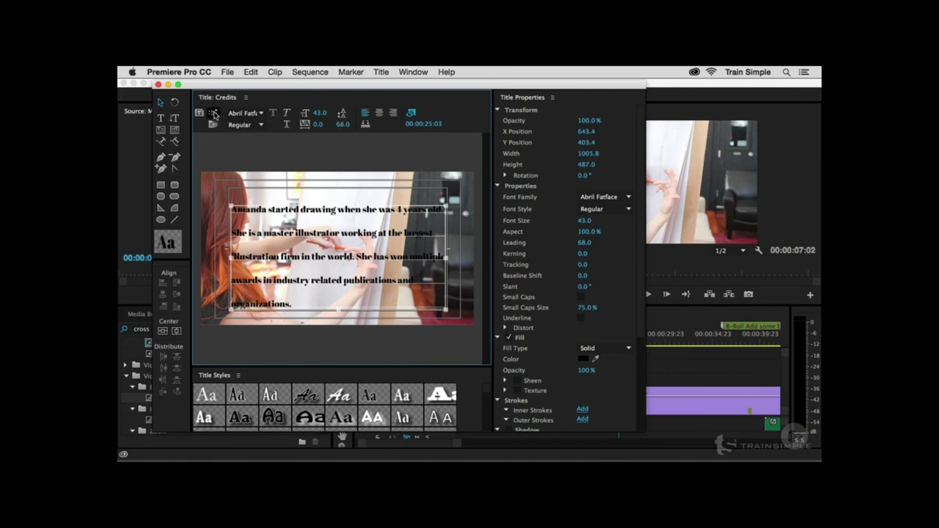
Set the Credits title's motion to Roll, starting and ending off screen.
{"action": "left_click", "coordinate": [213, 114]}
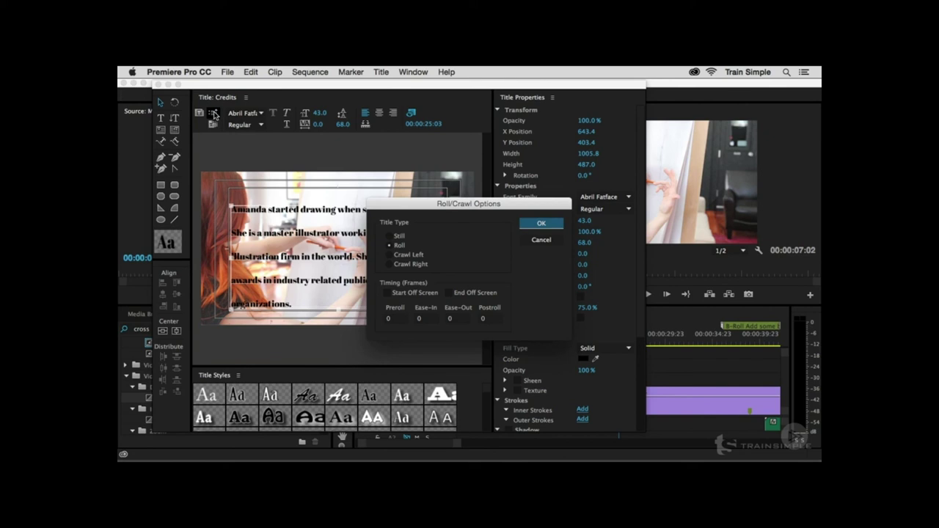
{"action": "left_click_drag", "start_coordinate": [417, 206], "coordinate": [372, 187]}
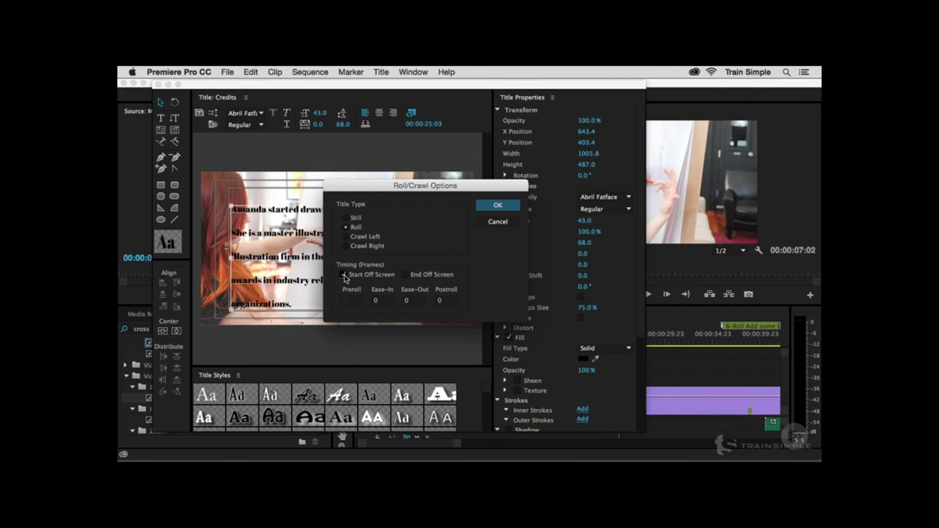
{"action": "left_click", "coordinate": [406, 275]}
{"action": "left_click", "coordinate": [489, 208]}
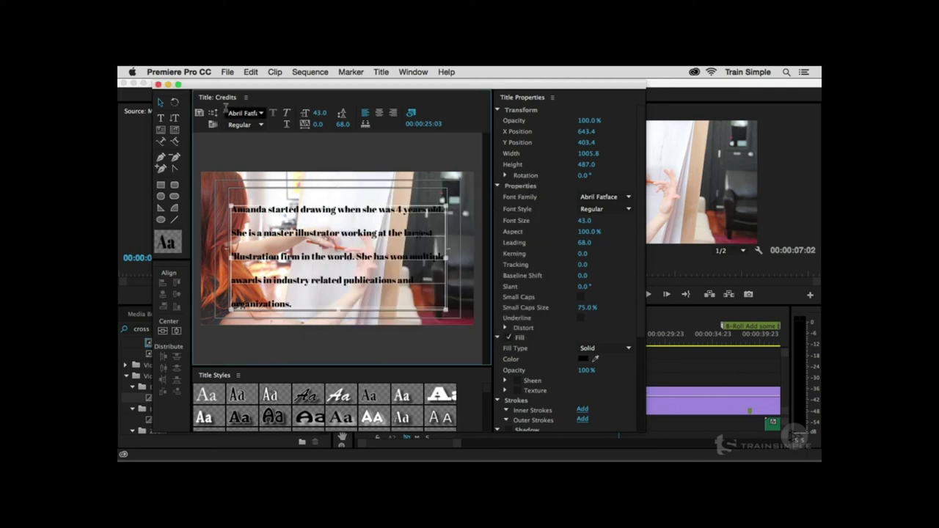
Close the title editor and place the Credits title on track V2.
{"action": "left_click", "coordinate": [160, 85]}
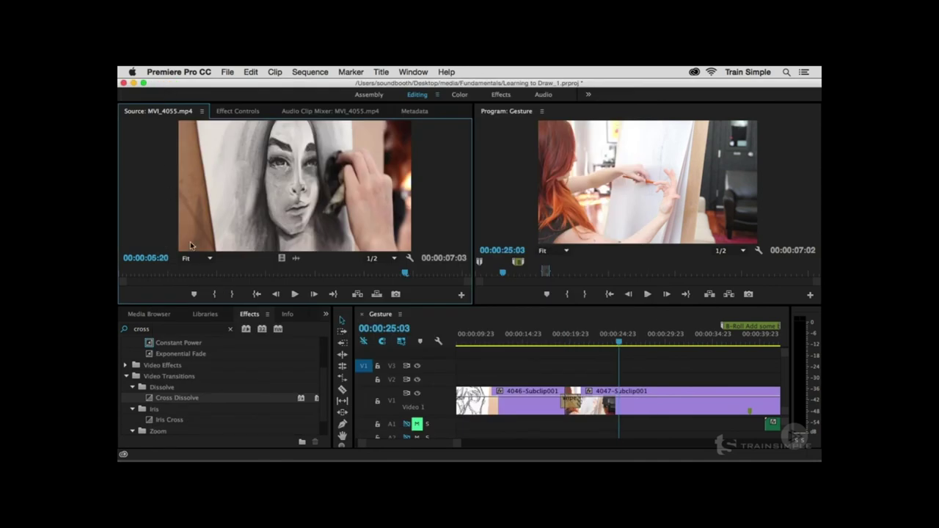
{"action": "left_click", "coordinate": [194, 320]}
{"action": "left_click", "coordinate": [162, 320]}
{"action": "left_click", "coordinate": [163, 320]}
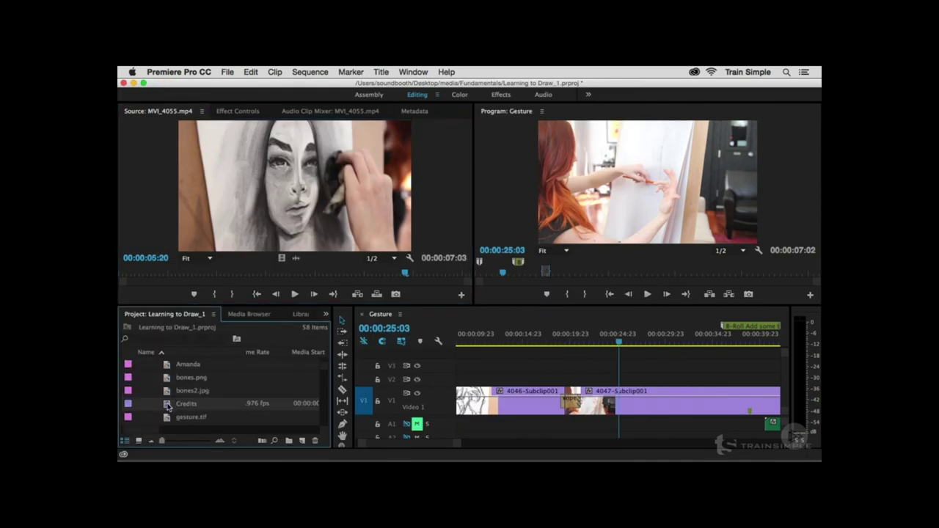
{"action": "mouse_move", "coordinate": [168, 406]}
{"action": "left_click_drag", "start_coordinate": [167, 407], "coordinate": [601, 378]}
Lengthen the Credits clip on V2 and preview the rolling credits from about 22:12.
{"action": "left_click_drag", "start_coordinate": [596, 343], "coordinate": [592, 343]}
{"action": "key", "text": "space"}
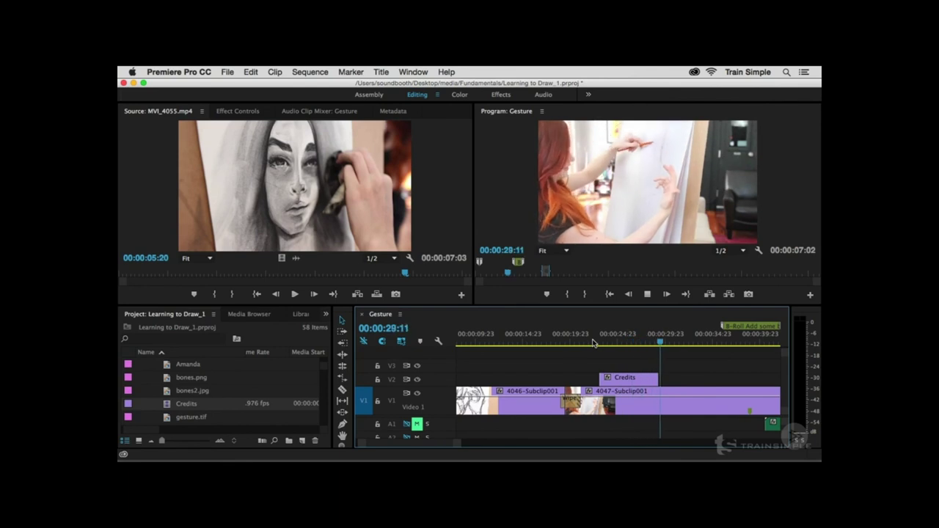
{"action": "key", "text": "space"}
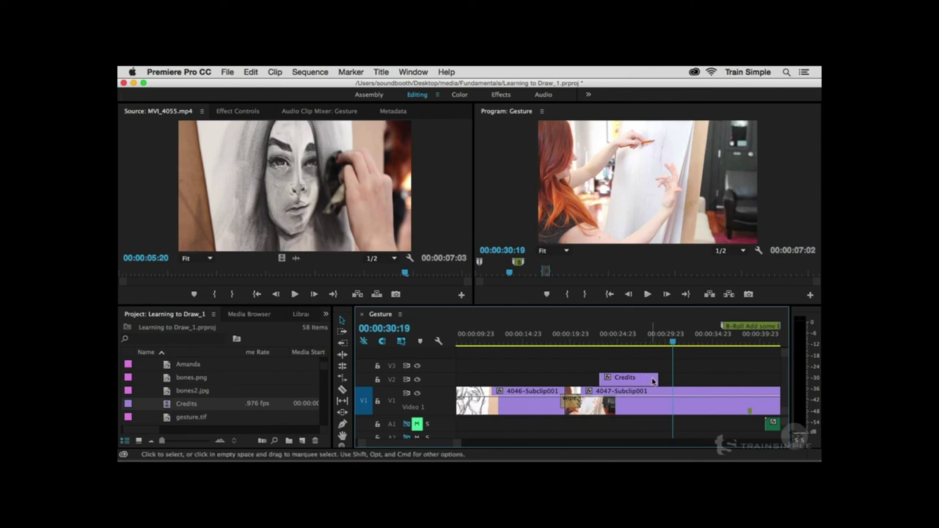
{"action": "left_click_drag", "start_coordinate": [656, 379], "coordinate": [718, 379]}
{"action": "left_click_drag", "start_coordinate": [650, 343], "coordinate": [596, 346]}
{"action": "key", "text": "space"}
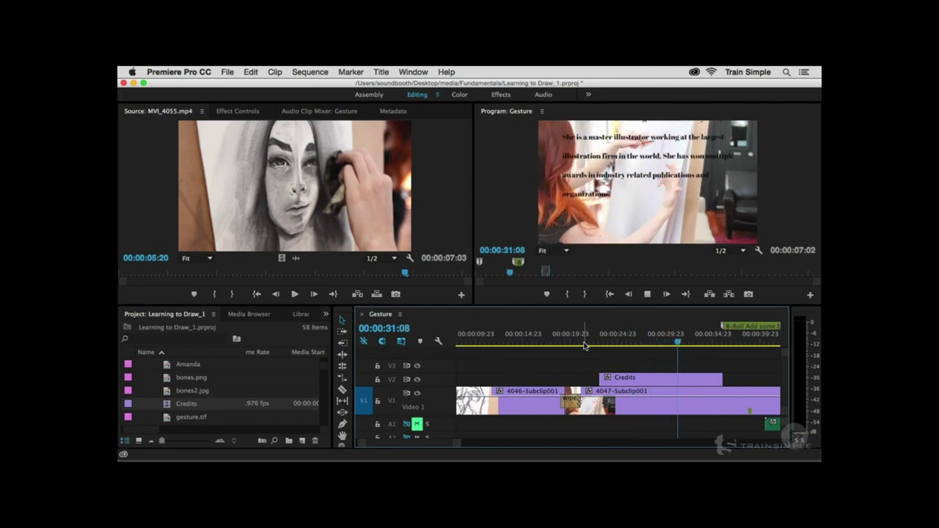
{"action": "key", "text": "space"}
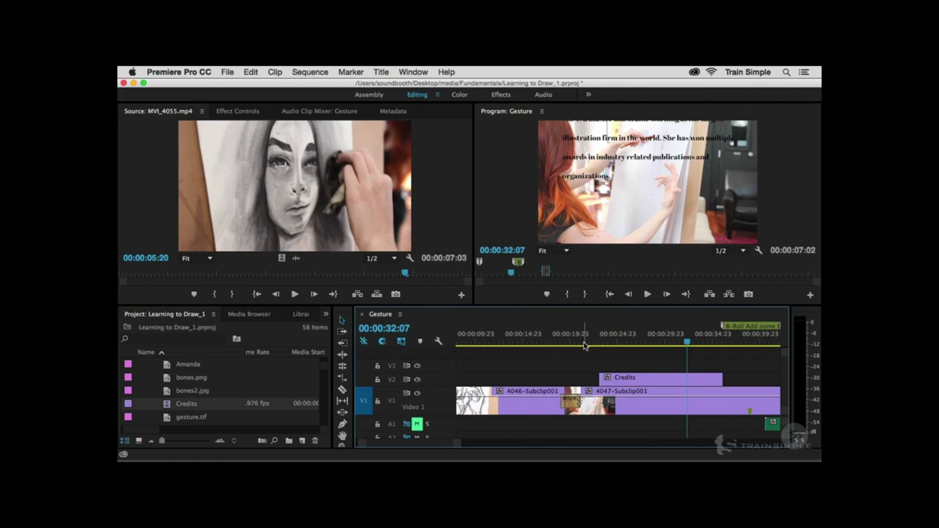
Reopen the Credits title and switch its Roll/Crawl option to Crawl Left.
{"action": "double_click", "coordinate": [618, 380]}
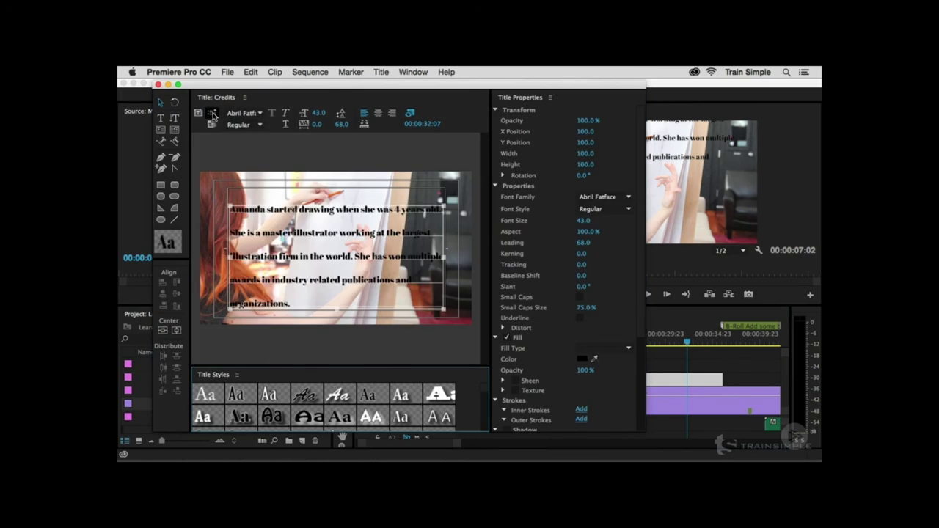
{"action": "left_click", "coordinate": [213, 113]}
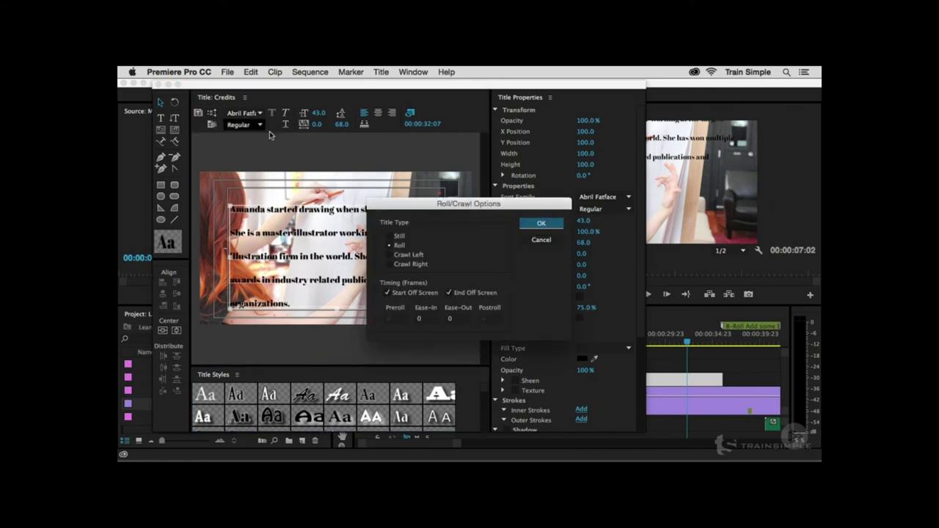
{"action": "left_click", "coordinate": [388, 245]}
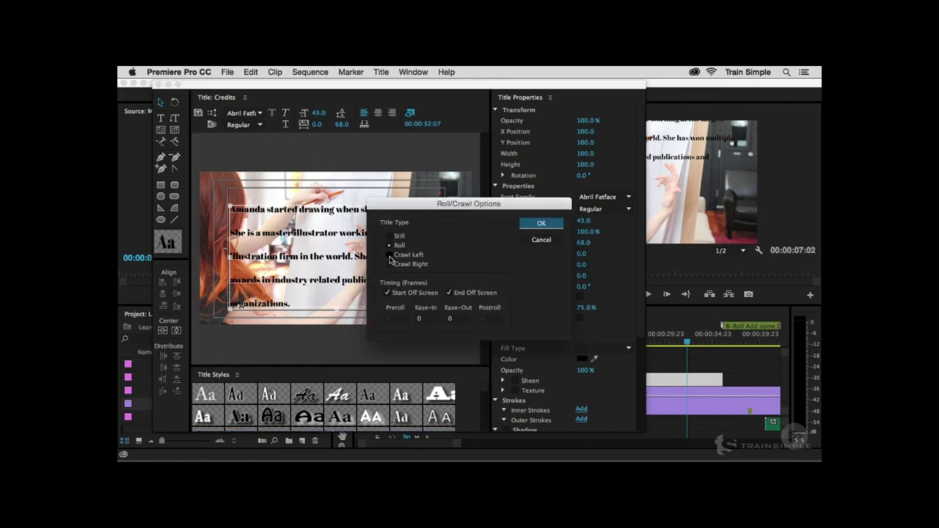
{"action": "left_click", "coordinate": [389, 255]}
{"action": "left_click", "coordinate": [540, 223]}
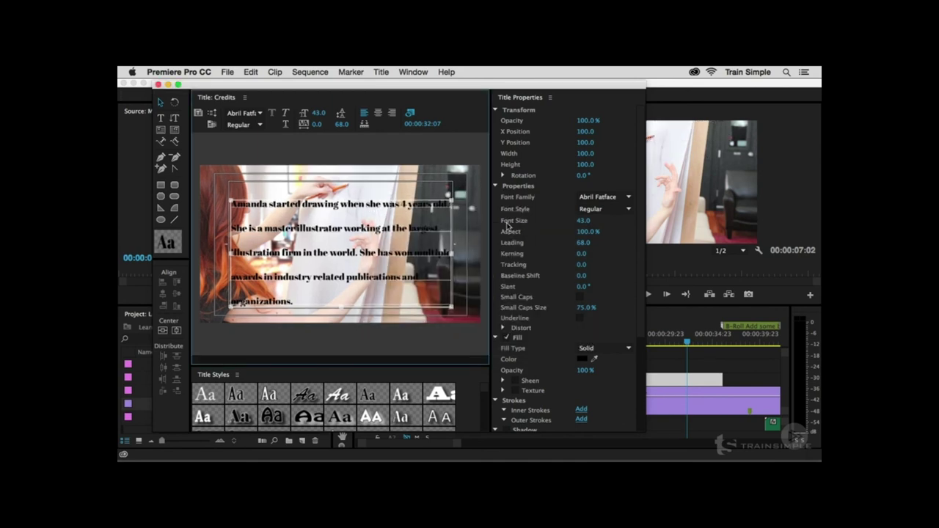
Remove the line breaks so the credits text becomes a single line.
{"action": "left_click", "coordinate": [162, 119]}
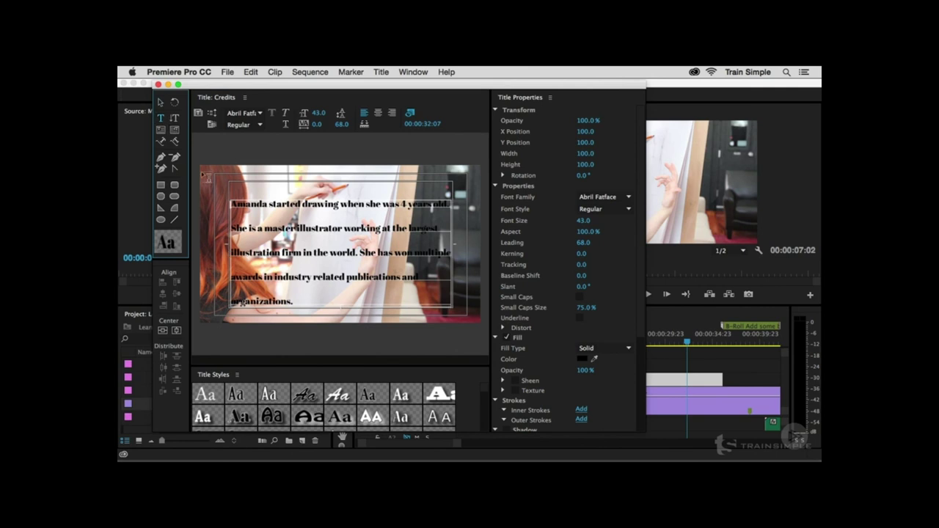
{"action": "left_click", "coordinate": [231, 230]}
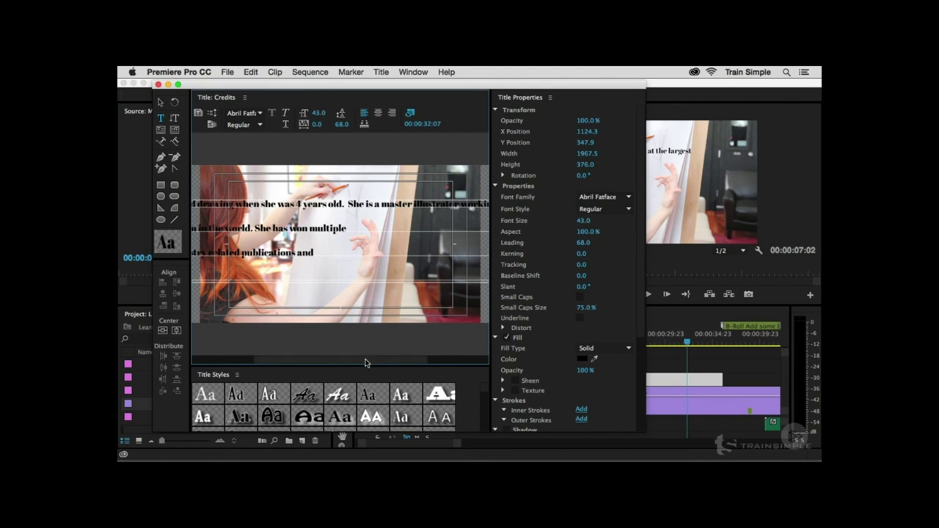
{"action": "left_click_drag", "start_coordinate": [365, 362], "coordinate": [293, 363]}
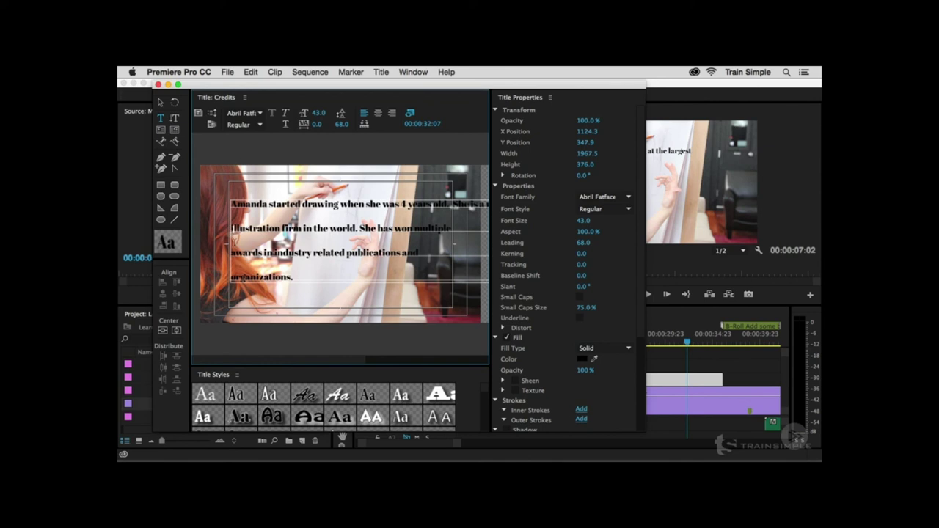
{"action": "key", "text": "BackSpace"}
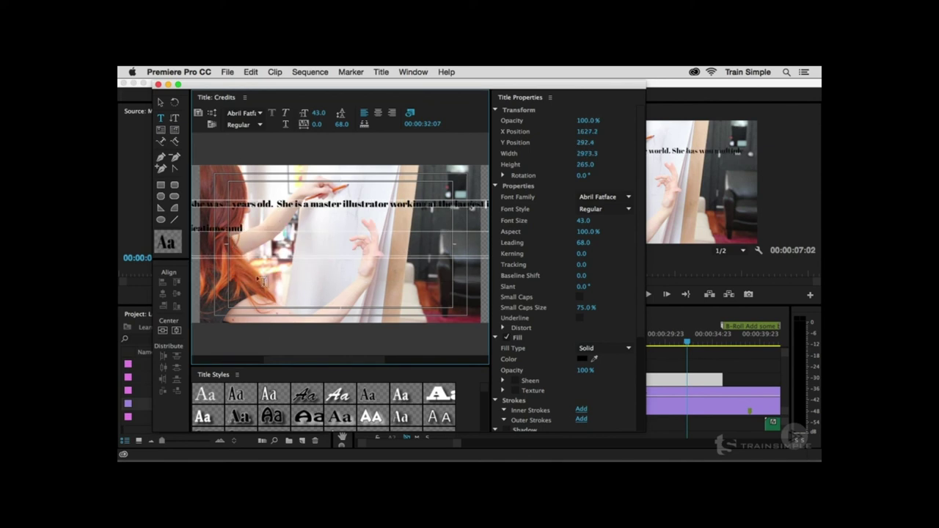
{"action": "left_click_drag", "start_coordinate": [283, 357], "coordinate": [191, 363]}
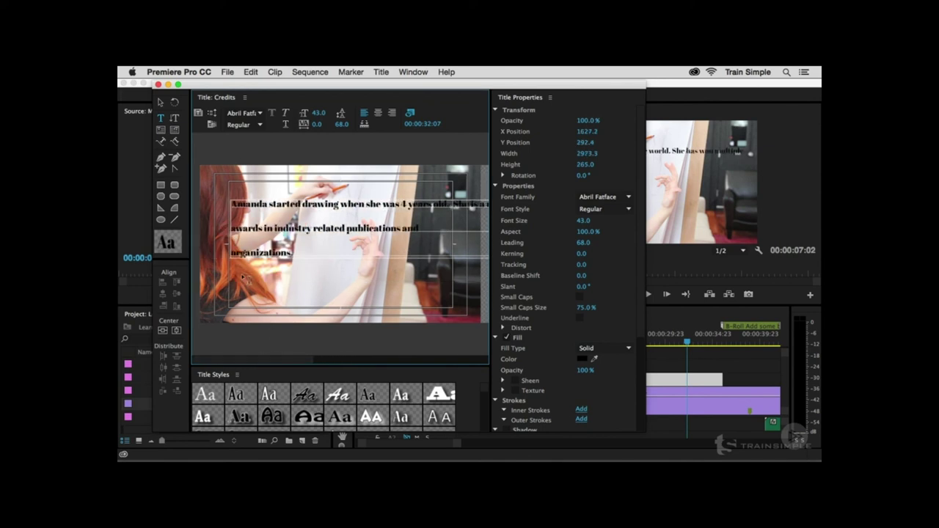
{"action": "left_click", "coordinate": [235, 239]}
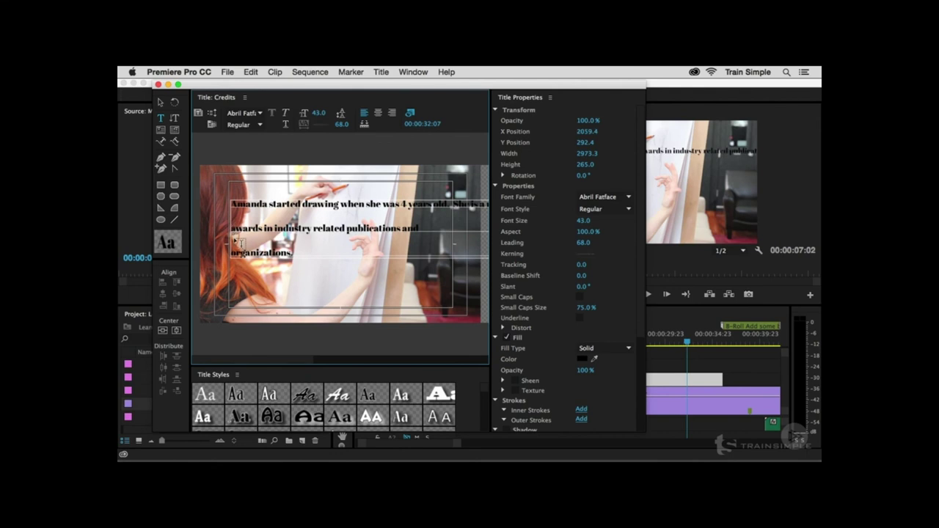
{"action": "key", "text": "BackSpace"}
{"action": "left_click_drag", "start_coordinate": [335, 360], "coordinate": [179, 359]}
{"action": "left_click", "coordinate": [243, 249]}
{"action": "key", "text": "BackSpace"}
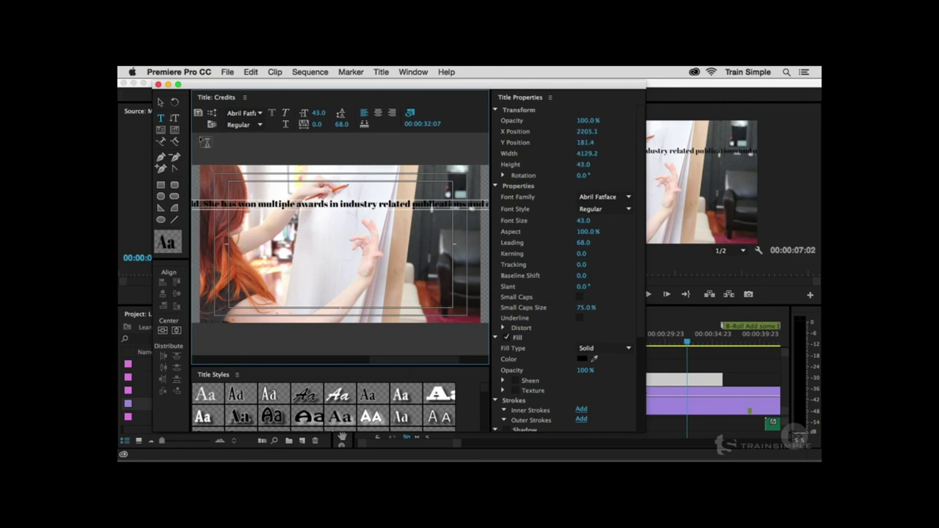
Move the line to the frame bottom starting at Amanda, confirm Crawl Left, and close the editor.
{"action": "left_click", "coordinate": [161, 102]}
{"action": "mouse_move", "coordinate": [219, 212]}
{"action": "left_mouse_down"}
{"action": "mouse_move", "coordinate": [250, 221]}
{"action": "mouse_move", "coordinate": [322, 297]}
{"action": "mouse_move", "coordinate": [342, 300]}
{"action": "mouse_move", "coordinate": [260, 304]}
{"action": "mouse_move", "coordinate": [357, 307]}
{"action": "left_mouse_up"}
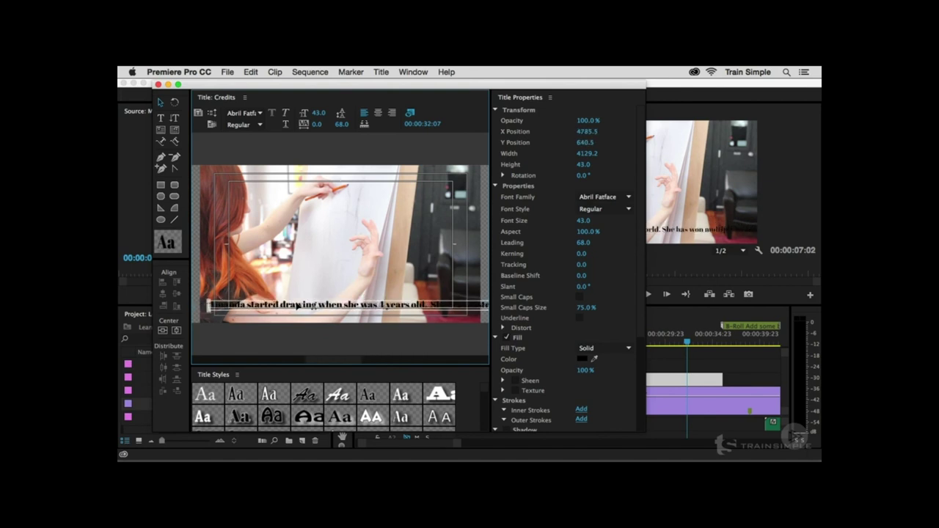
{"action": "left_click_drag", "start_coordinate": [243, 307], "coordinate": [267, 300]}
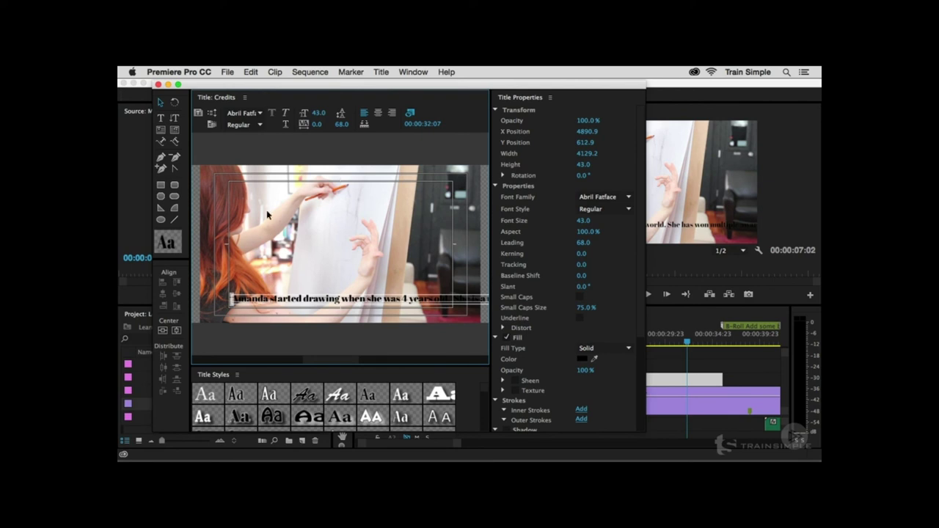
{"action": "left_click", "coordinate": [212, 114]}
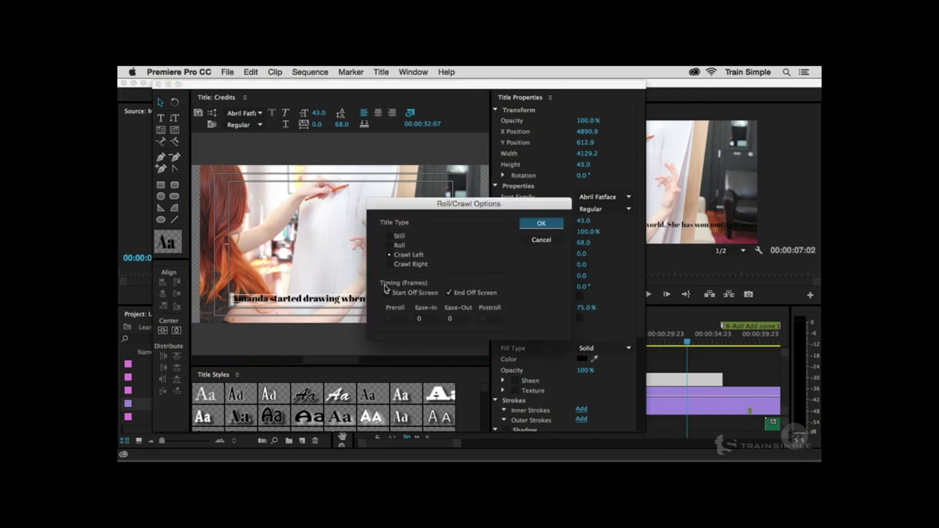
{"action": "left_click", "coordinate": [528, 224]}
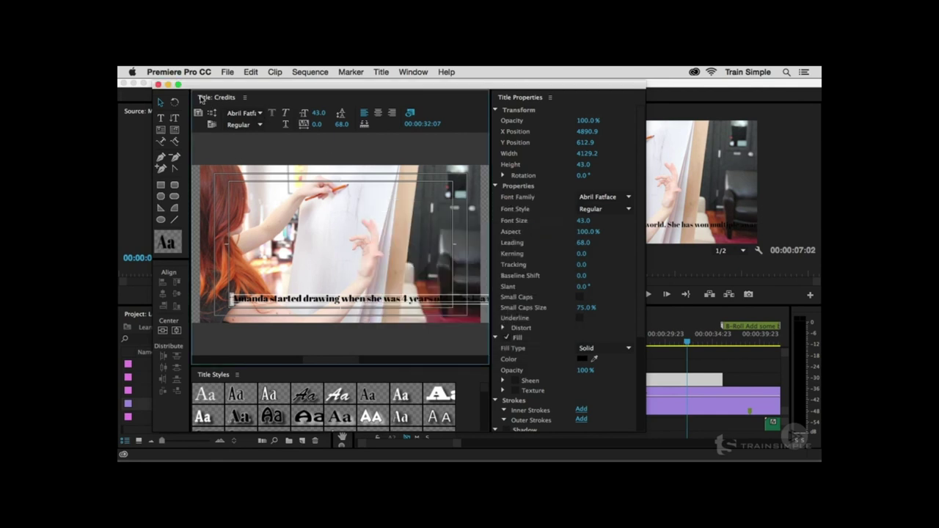
{"action": "left_click", "coordinate": [159, 85]}
{"action": "left_click", "coordinate": [597, 342]}
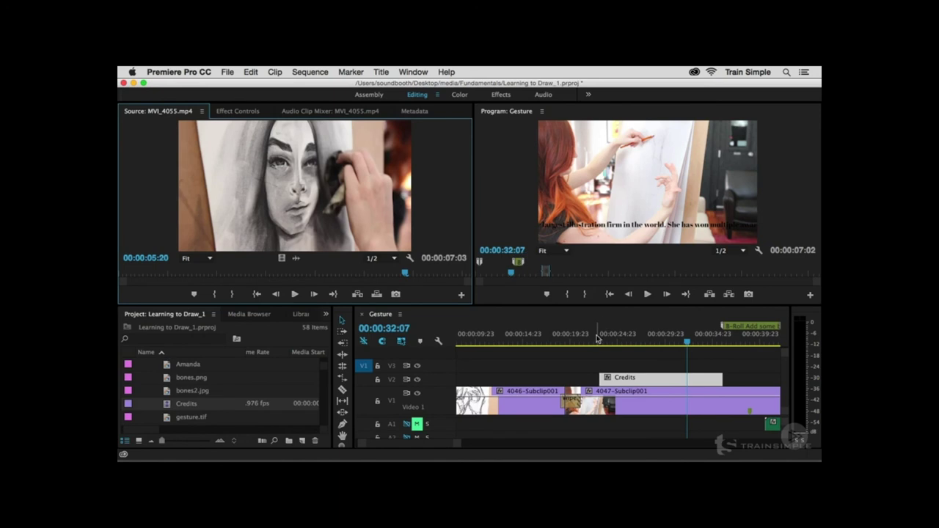
Play the sequence from about 00:00:22 to watch the credits crawl left.
{"action": "key", "text": "space"}
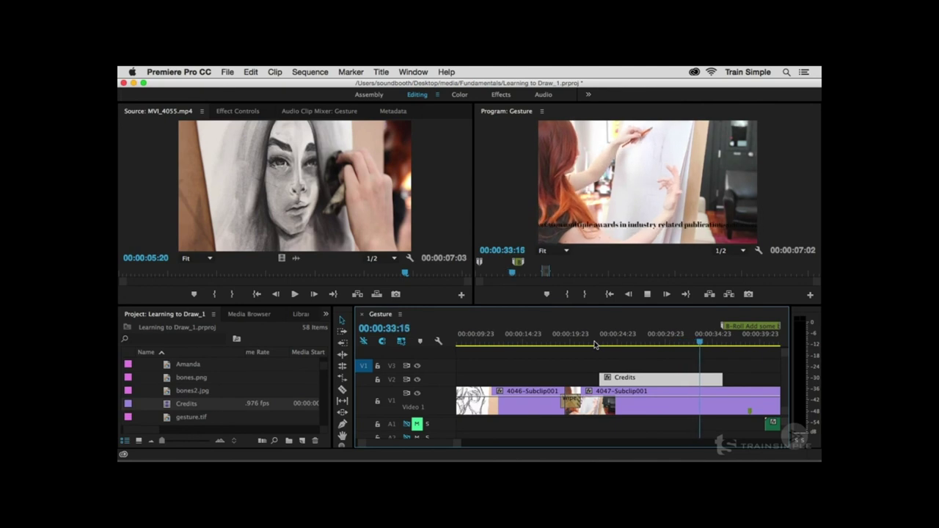
{"action": "key", "text": "space"}
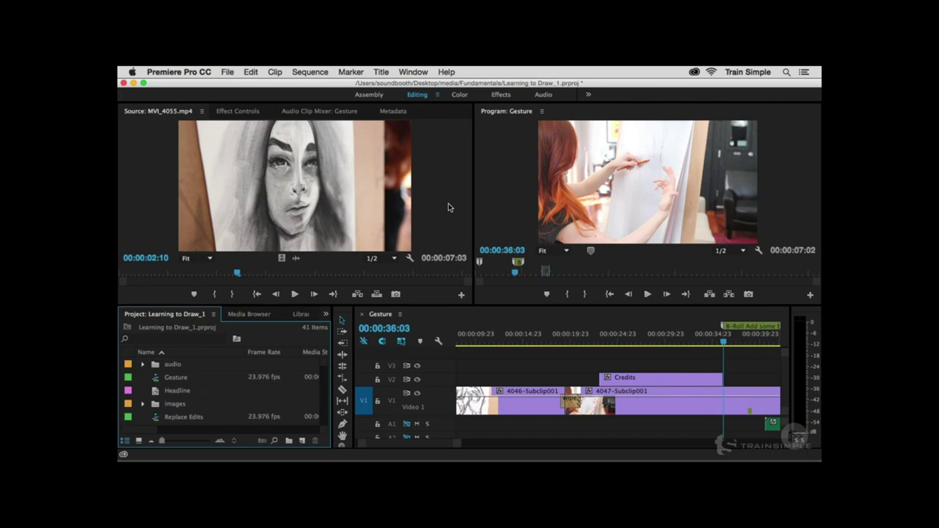
Select the Gesture sequence in the Project panel, leaving Replace Edits and Slide & Slip Edits deselected.
{"action": "left_click", "coordinate": [451, 323]}
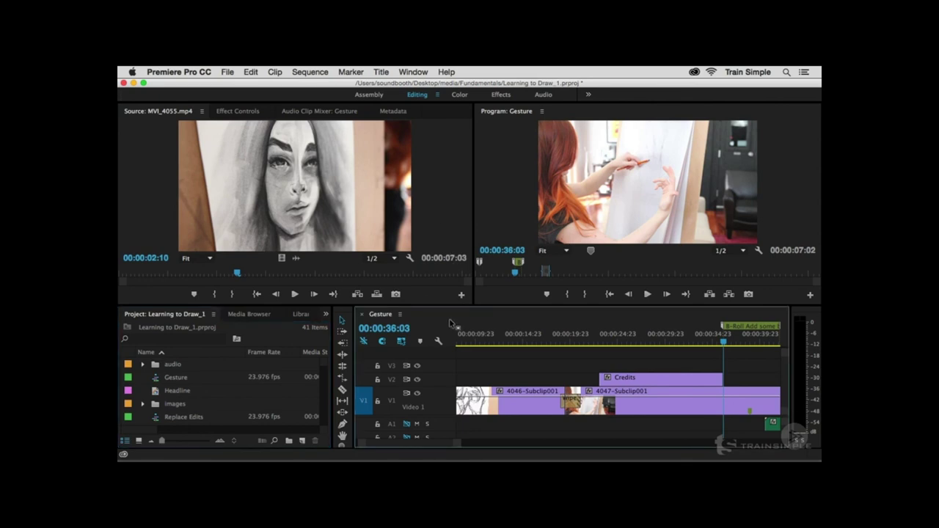
{"action": "left_click", "coordinate": [177, 379]}
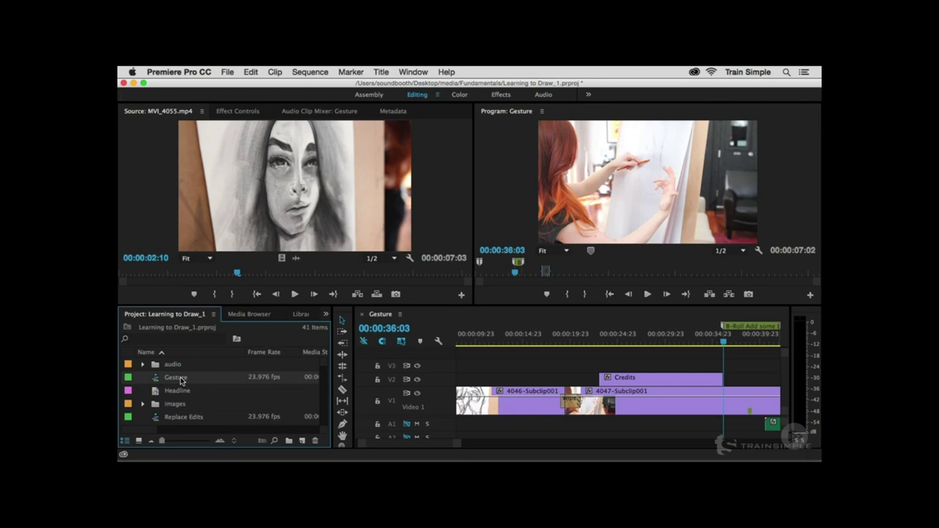
{"action": "left_click", "coordinate": [178, 417], "text": "super"}
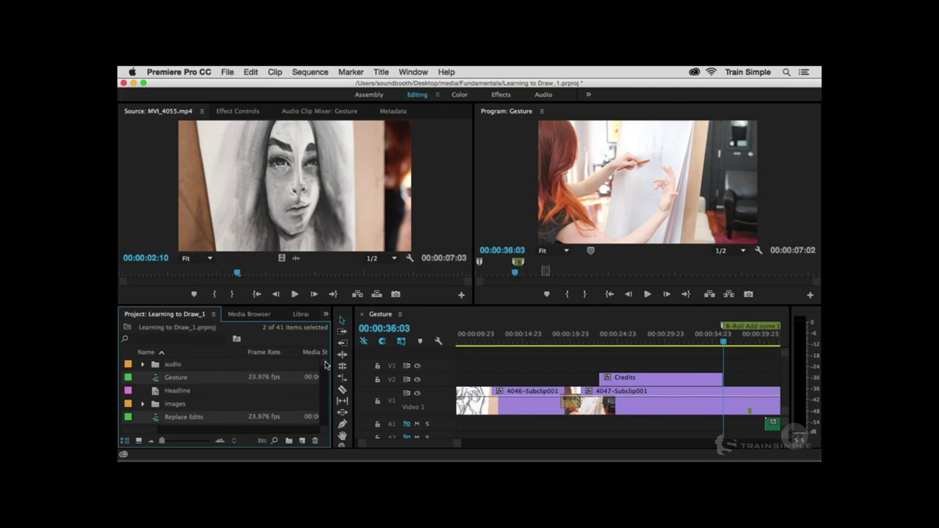
{"action": "scroll", "coordinate": [327, 367], "scroll_direction": "down", "scroll_amount": 2}
{"action": "left_click", "coordinate": [202, 417], "text": "super"}
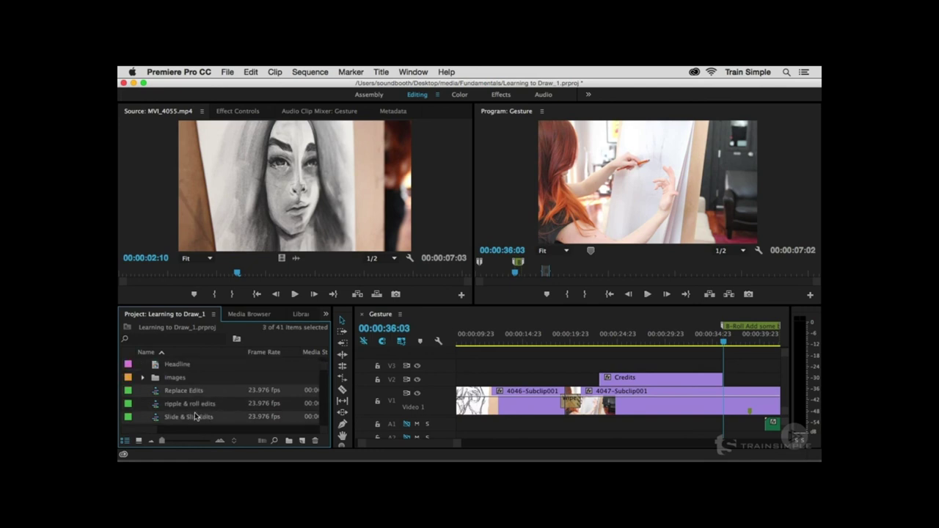
{"action": "left_click", "coordinate": [156, 419], "text": "super"}
{"action": "left_click", "coordinate": [157, 392], "text": "super"}
{"action": "scroll", "coordinate": [177, 393], "scroll_direction": "up", "scroll_amount": 1}
{"action": "scroll", "coordinate": [177, 392], "scroll_direction": "up", "scroll_amount": 1}
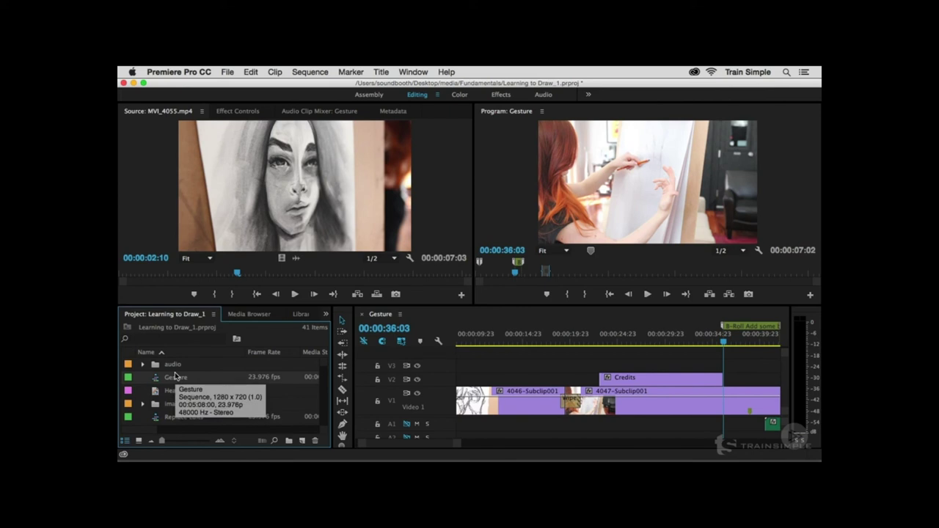
Open the media Export Settings for Gesture and set Source Scaling to Scale To Fill.
{"action": "left_click", "coordinate": [227, 78]}
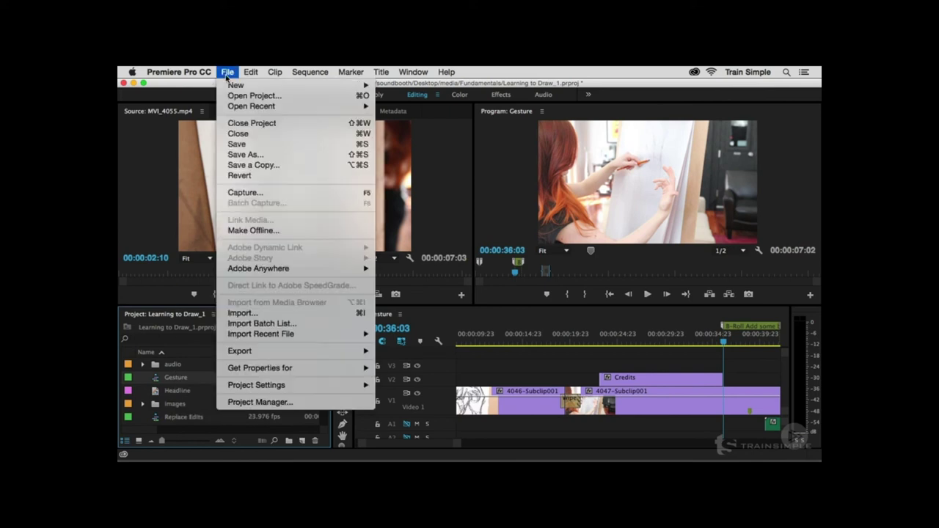
{"action": "mouse_move", "coordinate": [247, 353]}
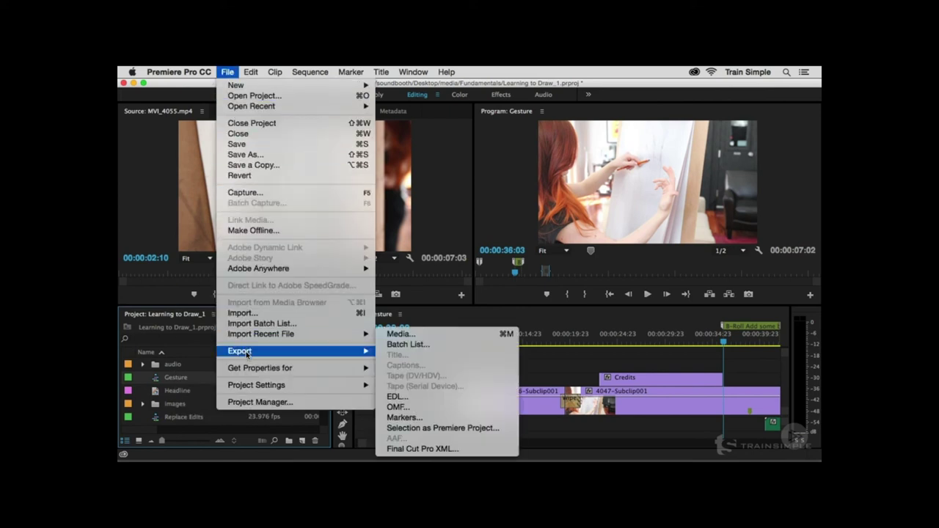
{"action": "left_click", "coordinate": [399, 334]}
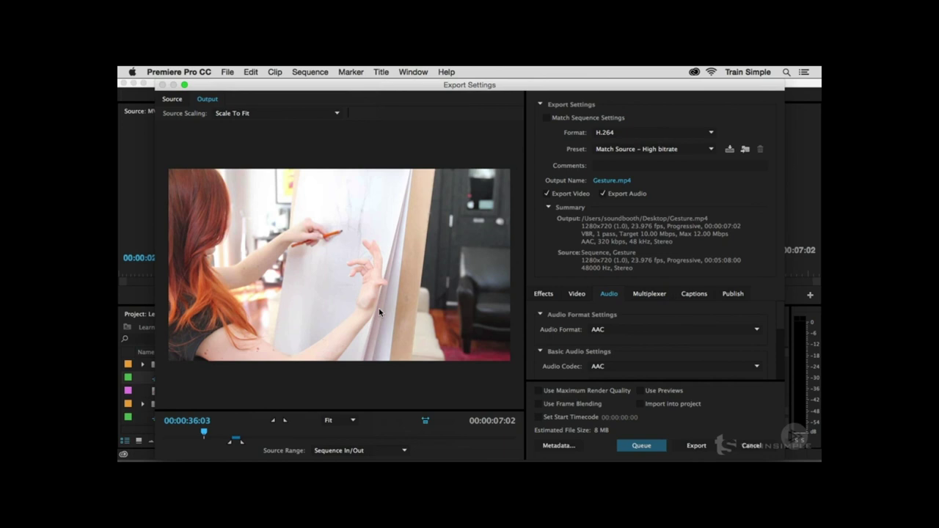
{"action": "left_click", "coordinate": [300, 115]}
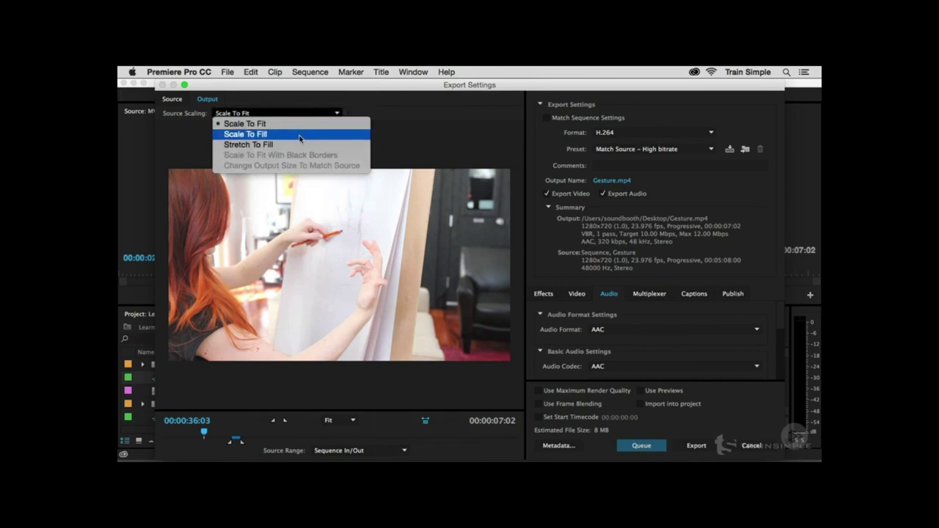
{"action": "left_click", "coordinate": [298, 136]}
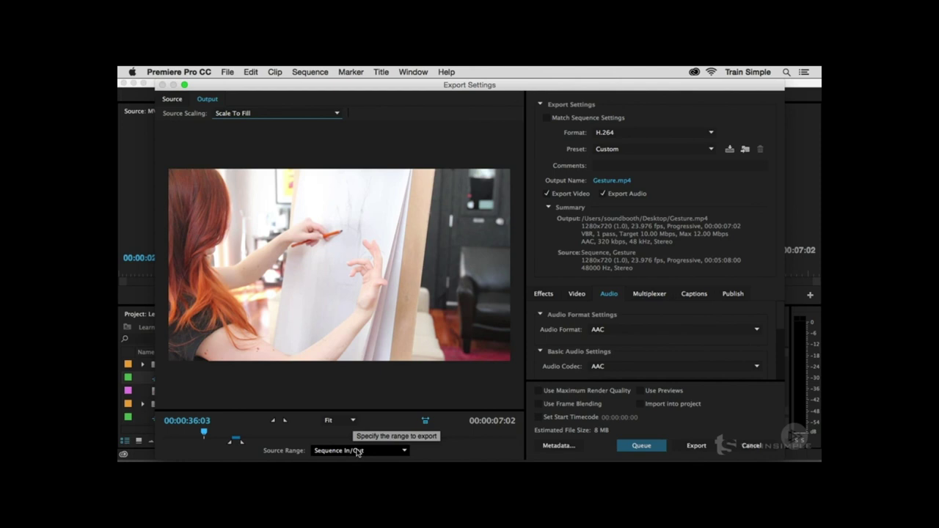
Try Entire Sequence and Sequence In/Out as the Source Range, then settle on Custom.
{"action": "left_click", "coordinate": [358, 450]}
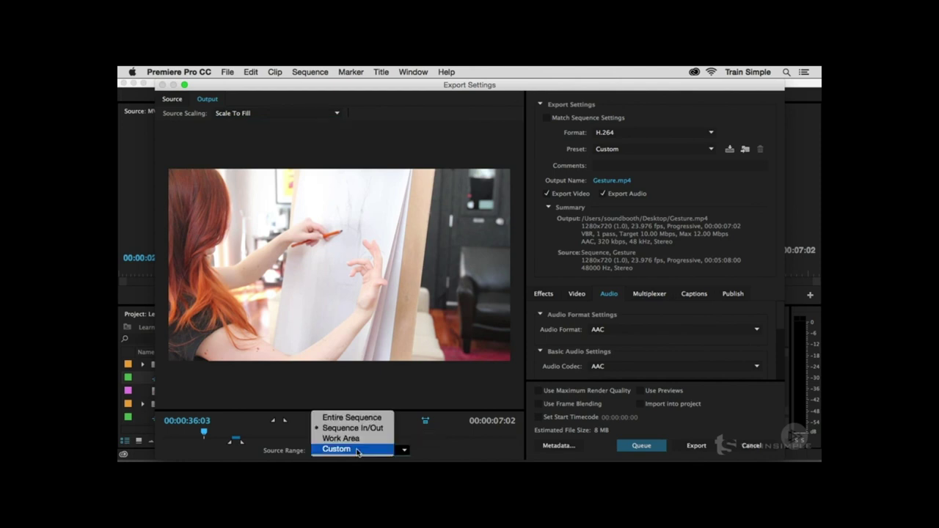
{"action": "left_click", "coordinate": [345, 417]}
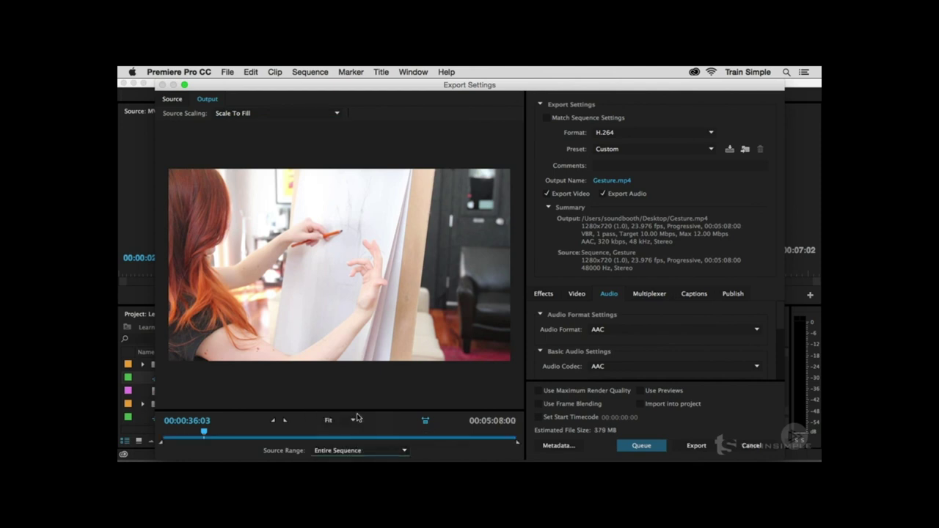
{"action": "left_click", "coordinate": [380, 451]}
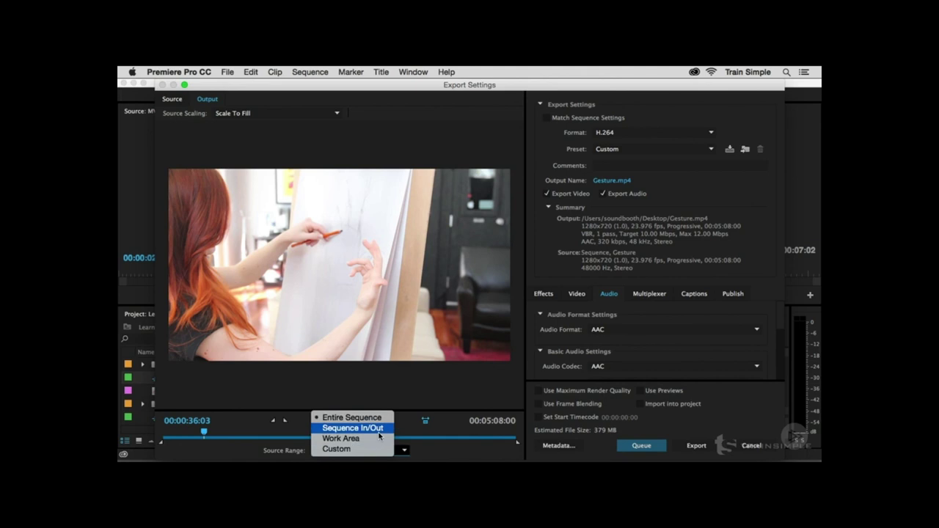
{"action": "left_click", "coordinate": [379, 429]}
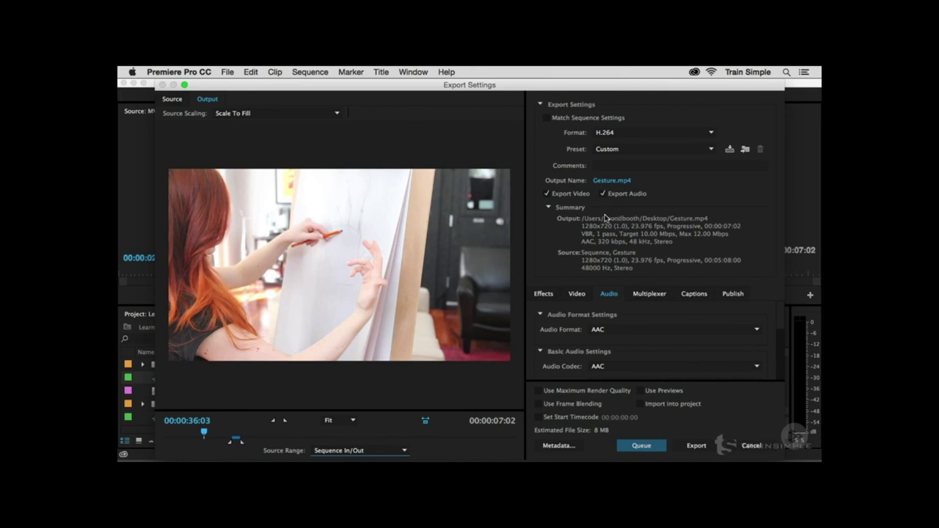
{"action": "left_click", "coordinate": [371, 452]}
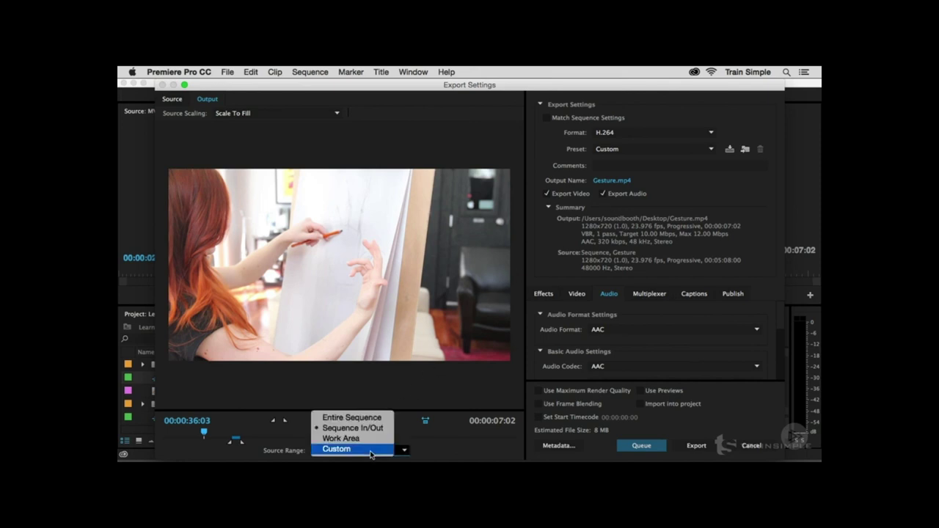
{"action": "left_click", "coordinate": [372, 451]}
Trim the custom range's start and end, then reset Source Range to Entire Sequence.
{"action": "left_click_drag", "start_coordinate": [168, 445], "coordinate": [231, 445]}
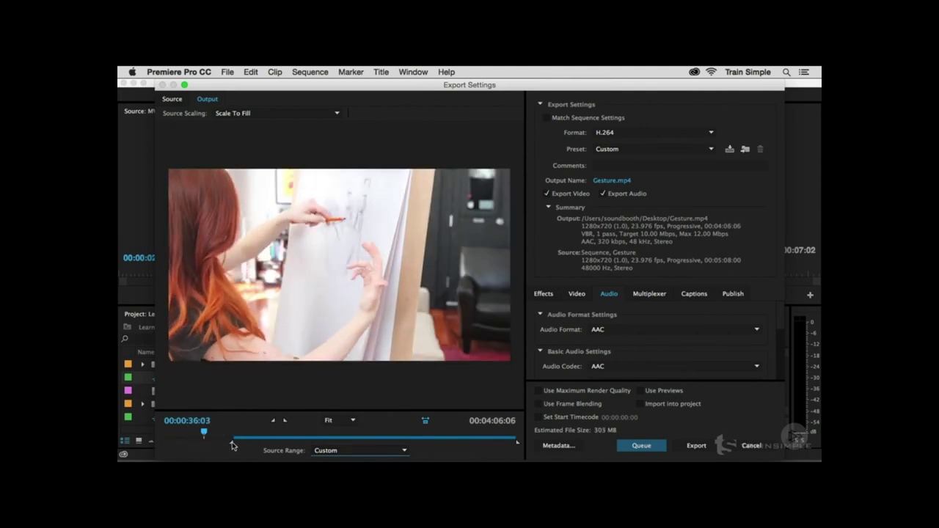
{"action": "left_click_drag", "start_coordinate": [518, 442], "coordinate": [248, 445]}
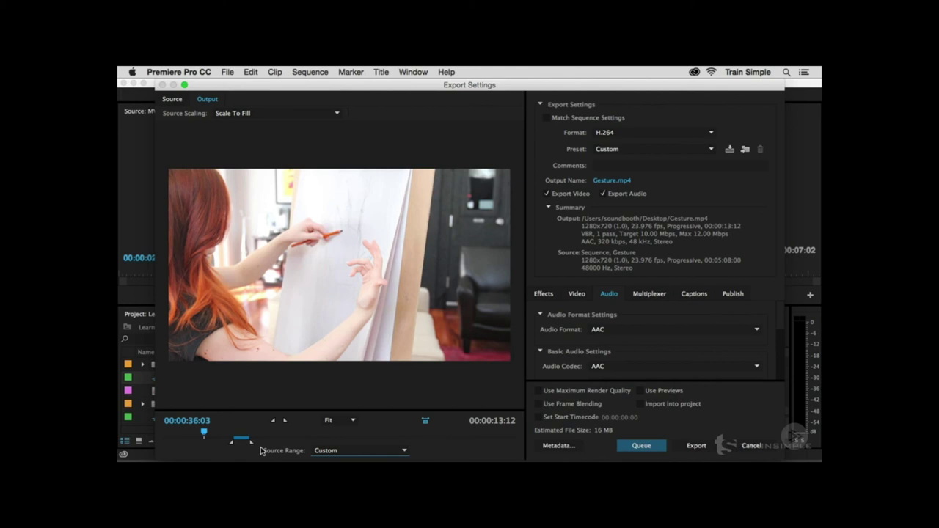
{"action": "left_click", "coordinate": [334, 450]}
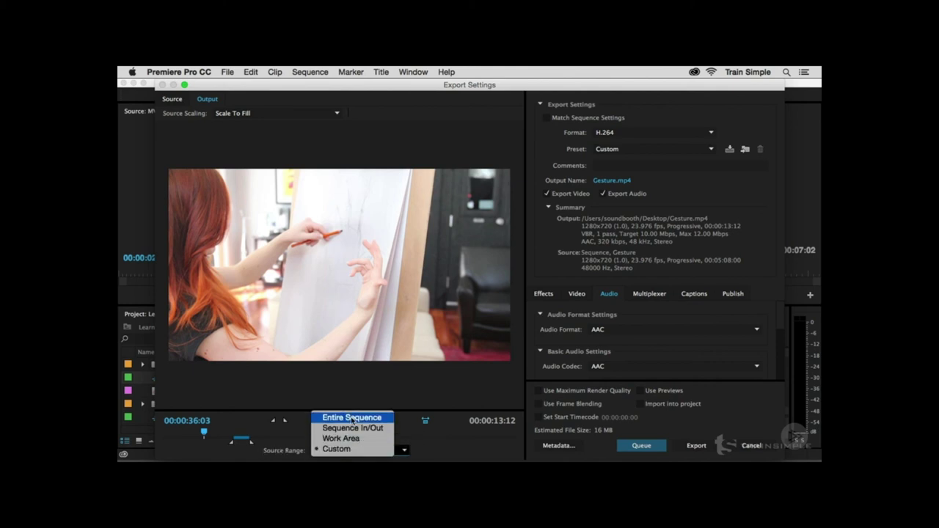
{"action": "left_click", "coordinate": [352, 419]}
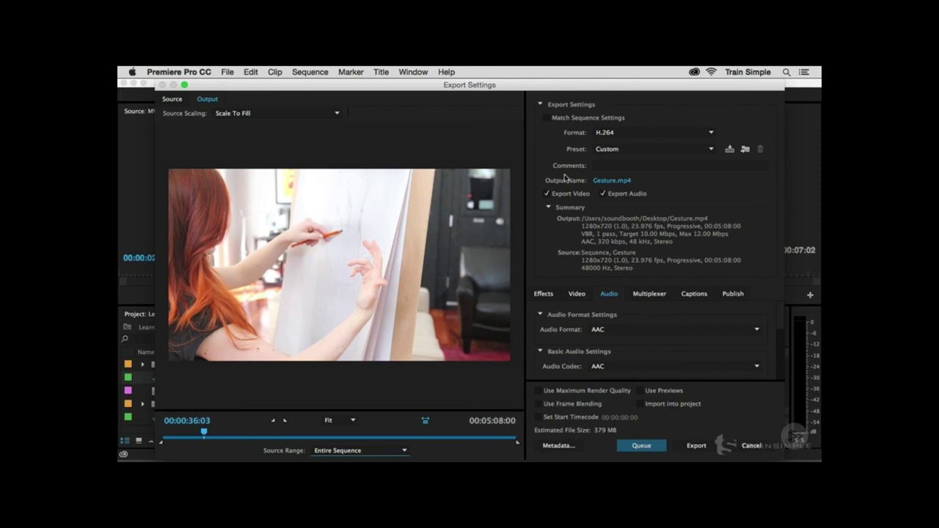
Turn on Match Sequence Settings and check the Gesture.mpeg output location, cancelling the Save As dialog.
{"action": "left_click", "coordinate": [547, 119]}
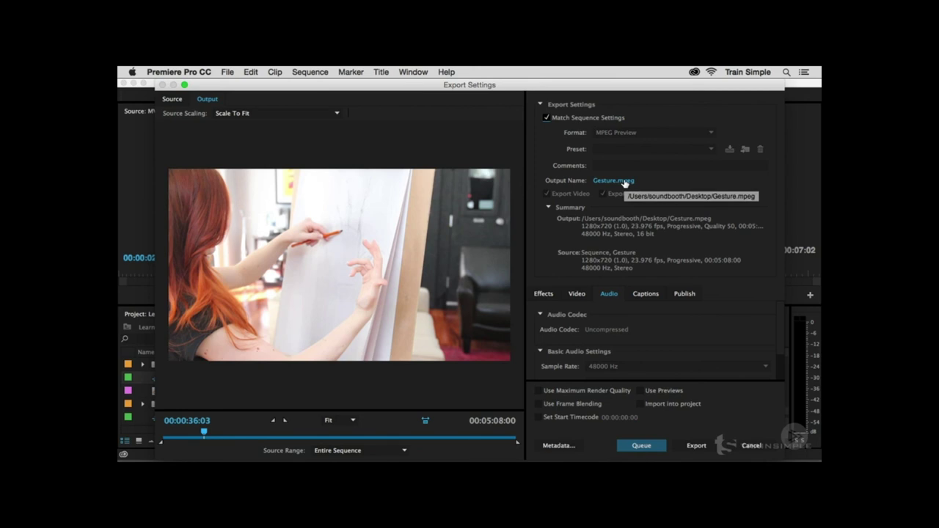
{"action": "left_click", "coordinate": [613, 181]}
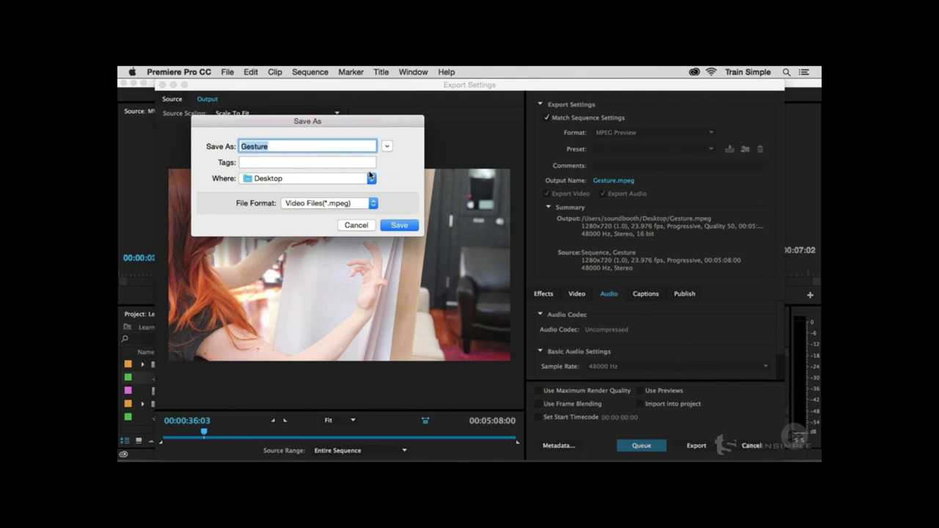
{"action": "left_click", "coordinate": [364, 225]}
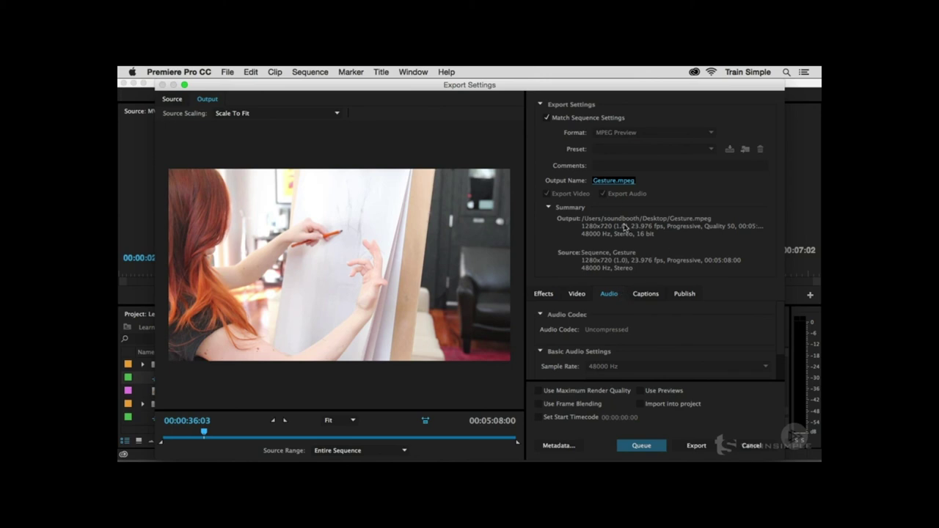
Browse the Effects, Video, Audio and Captions settings, leaving Use Maximum Render Quality off.
{"action": "left_click", "coordinate": [547, 209]}
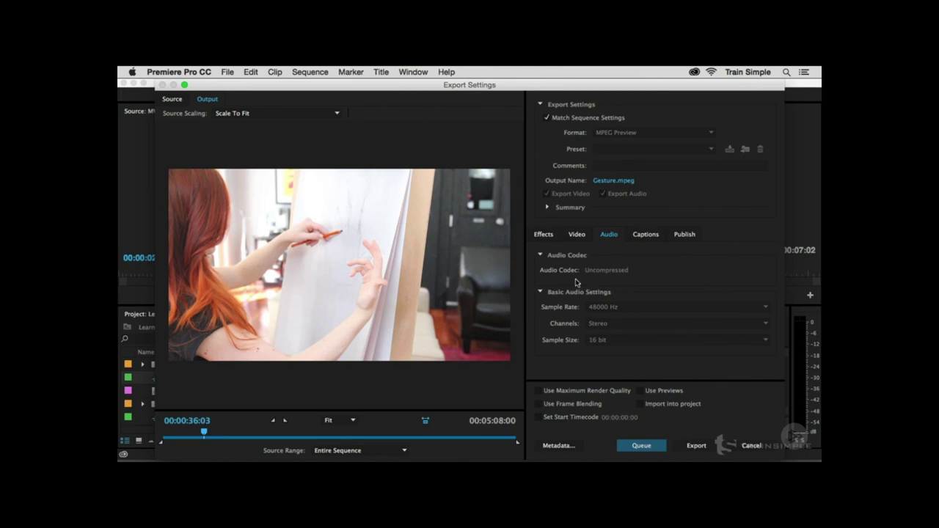
{"action": "left_click", "coordinate": [543, 236]}
{"action": "left_click", "coordinate": [577, 235]}
{"action": "left_click", "coordinate": [610, 235]}
{"action": "left_click", "coordinate": [640, 236]}
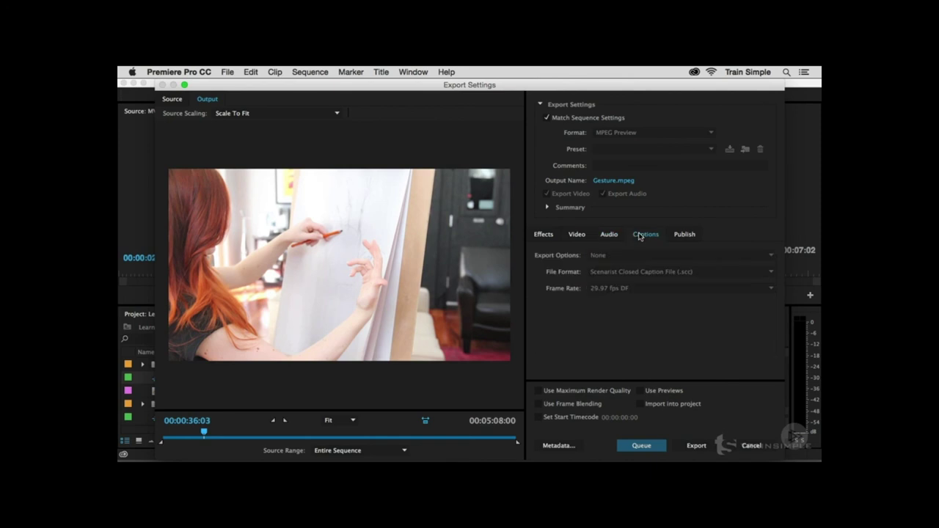
{"action": "left_click", "coordinate": [577, 236]}
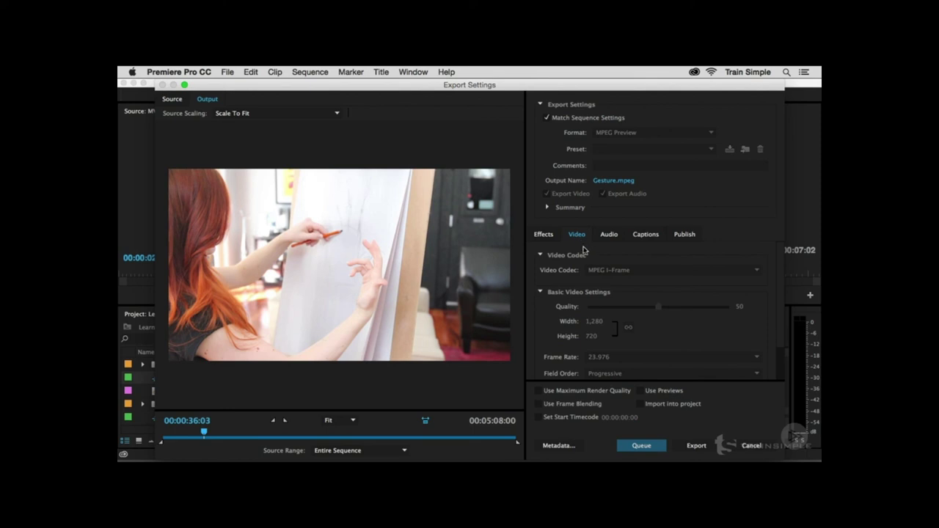
{"action": "left_click", "coordinate": [540, 391]}
{"action": "left_click", "coordinate": [540, 392]}
Point out the Export and Queue buttons, re-check Match Sequence Settings, and close Export Settings.
{"action": "left_click", "coordinate": [694, 446]}
{"action": "left_click", "coordinate": [643, 446]}
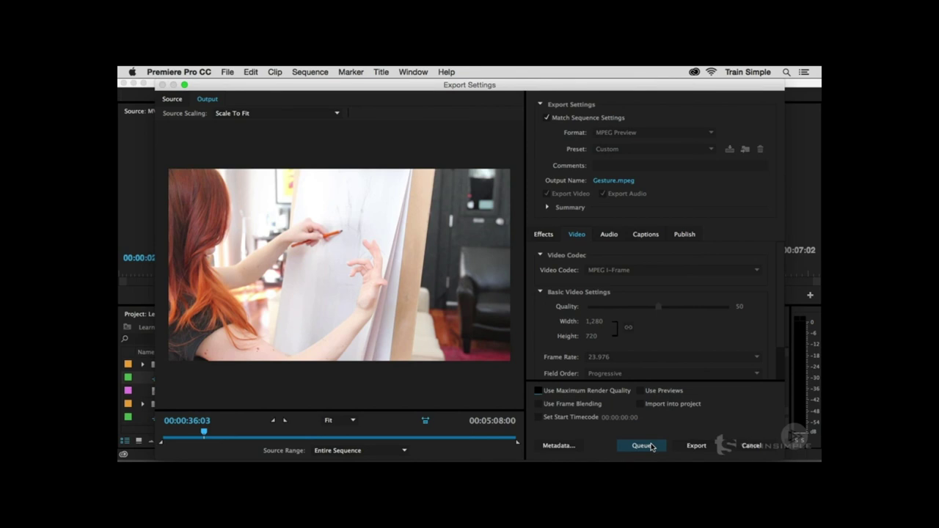
{"action": "left_click", "coordinate": [650, 443]}
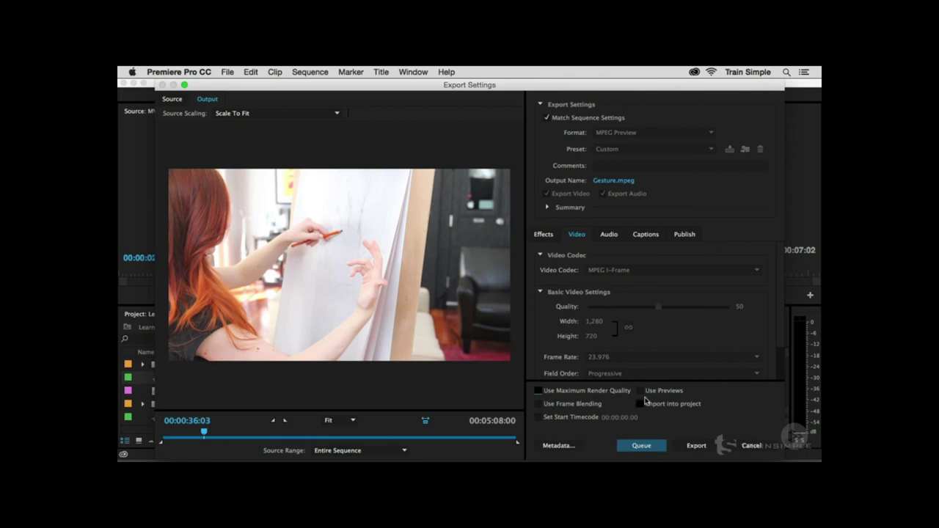
{"action": "left_click", "coordinate": [545, 117]}
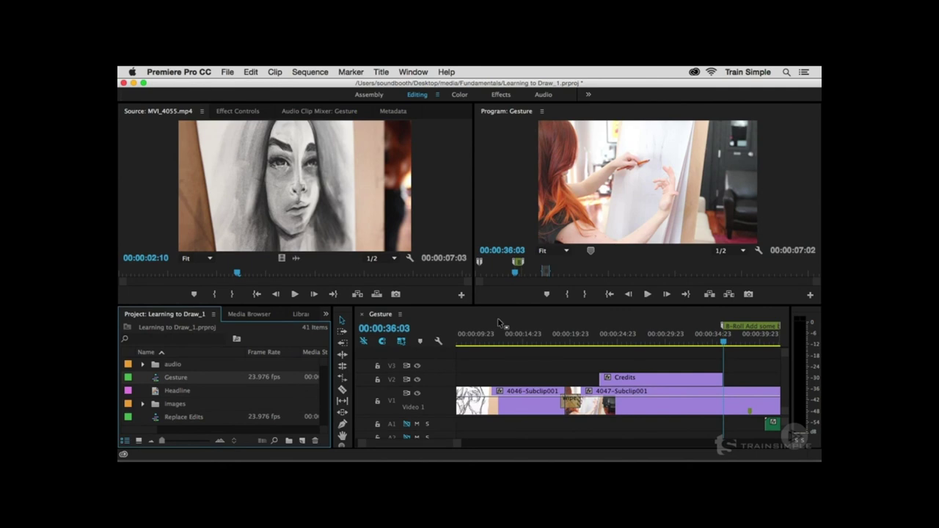
Reopen media Export Settings, keeping QuickTime format and the NTSC DV 24p preset.
{"action": "left_click", "coordinate": [229, 72]}
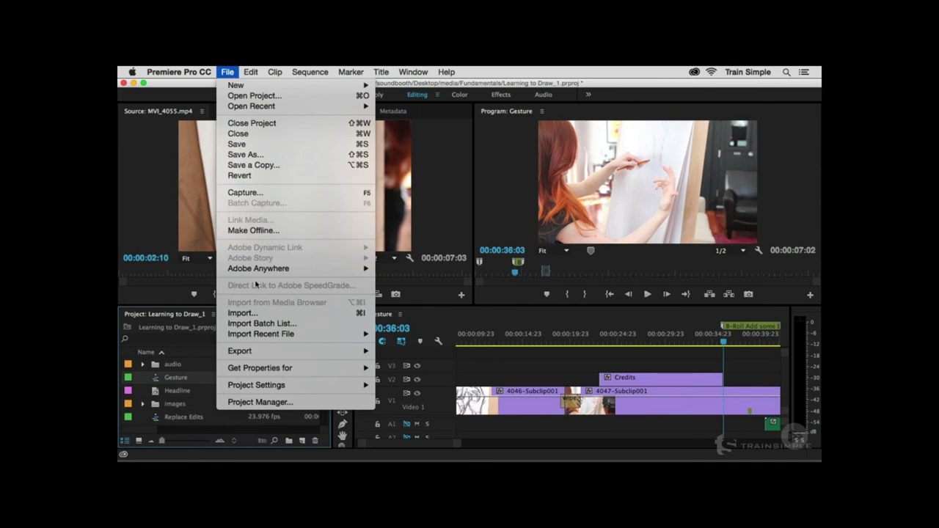
{"action": "mouse_move", "coordinate": [259, 355]}
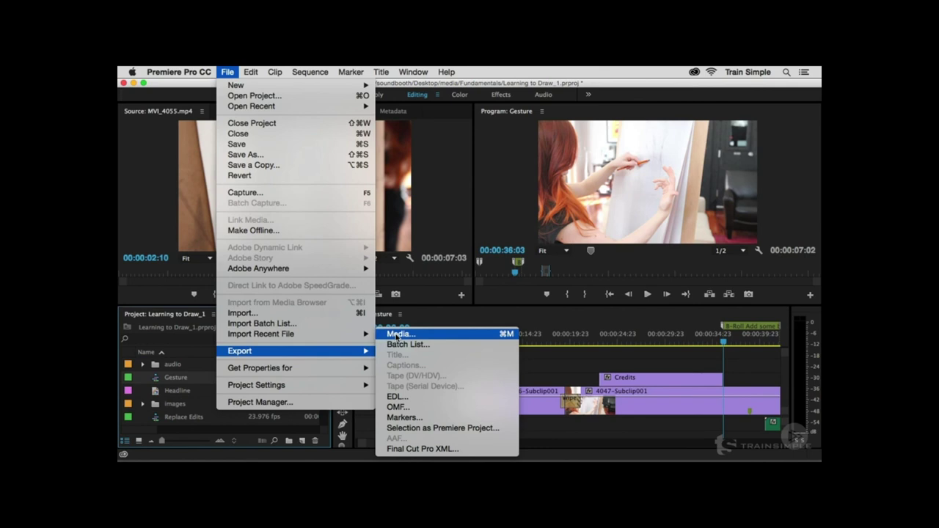
{"action": "left_click", "coordinate": [397, 336]}
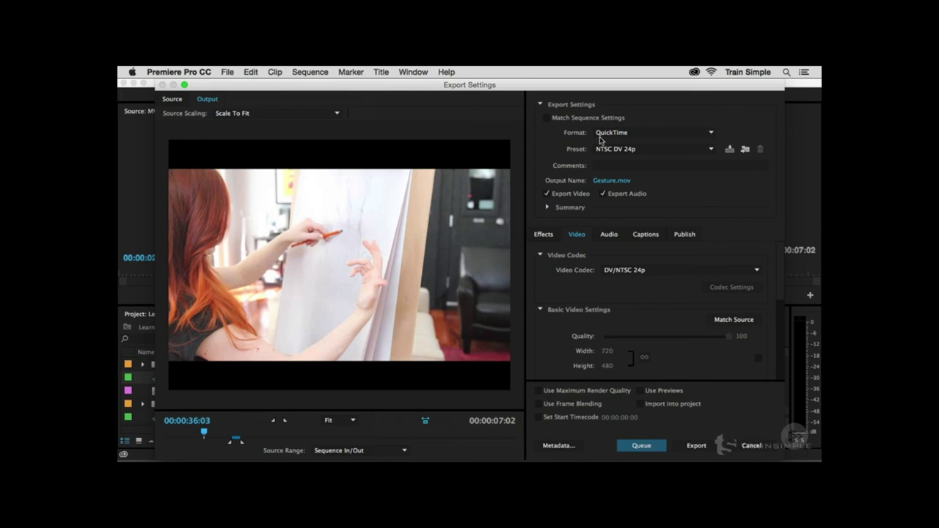
{"action": "left_click", "coordinate": [642, 135]}
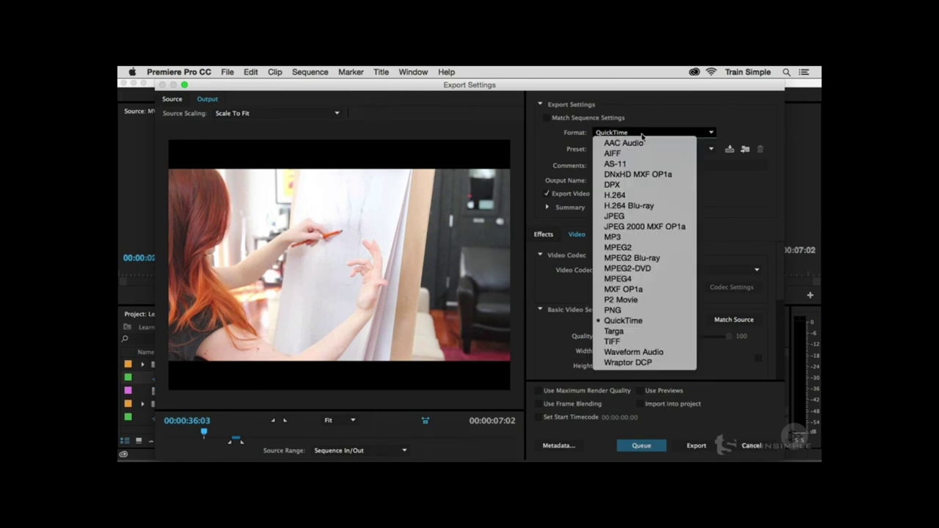
{"action": "left_click", "coordinate": [635, 324]}
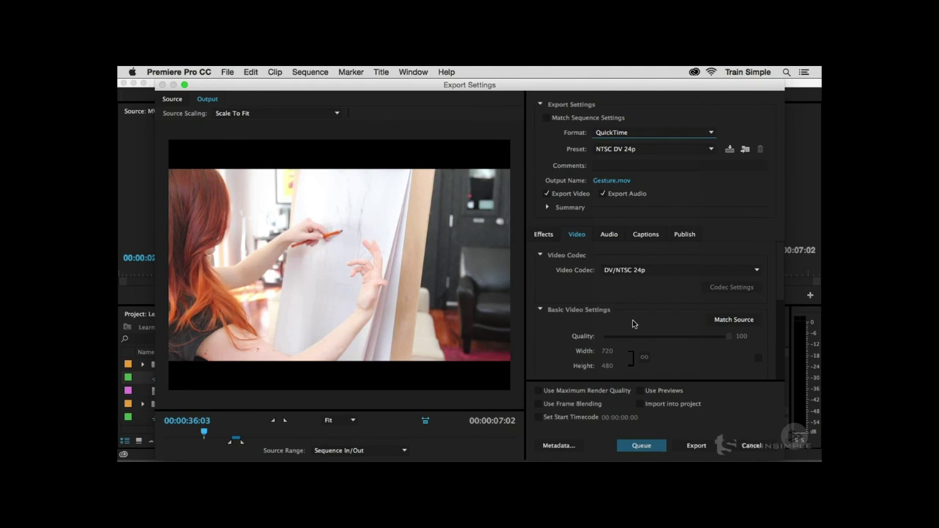
{"action": "left_click", "coordinate": [644, 150]}
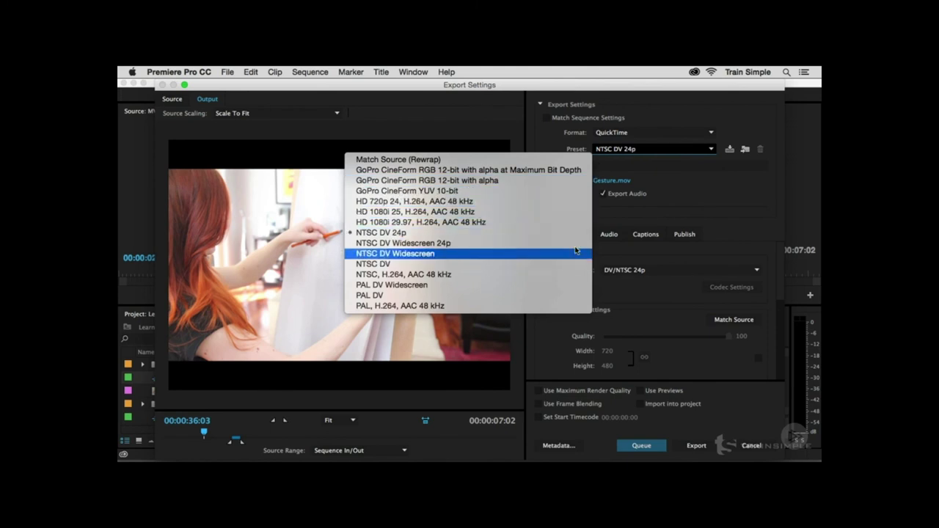
{"action": "left_click", "coordinate": [679, 201]}
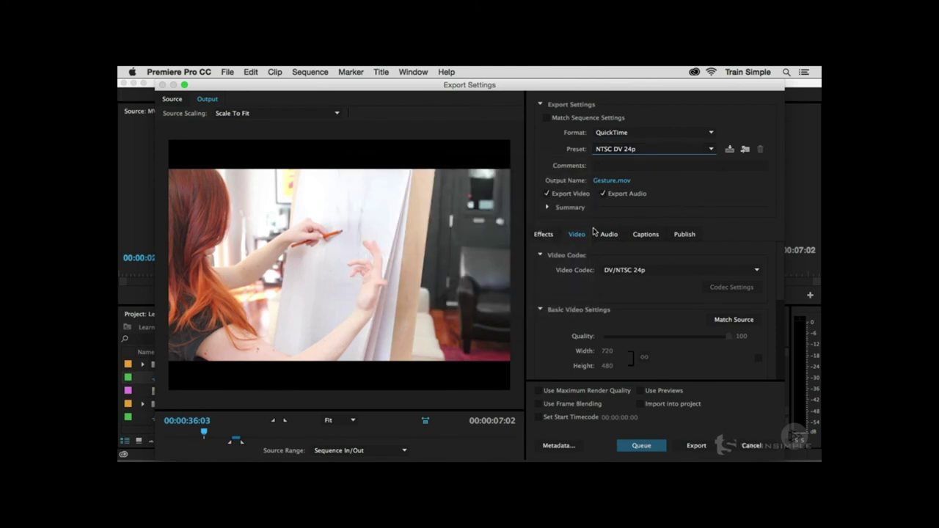
Set the QuickTime video codec to Animation.
{"action": "left_click", "coordinate": [757, 270]}
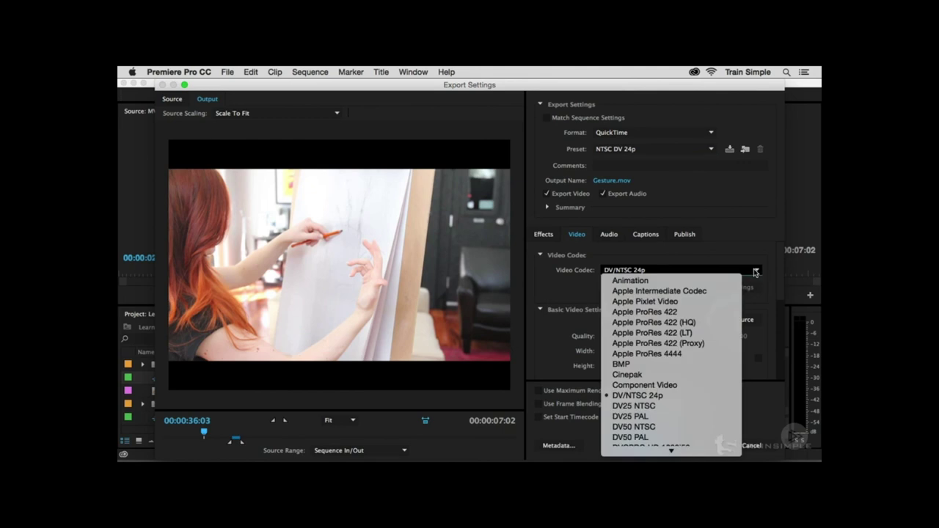
{"action": "mouse_move", "coordinate": [668, 448]}
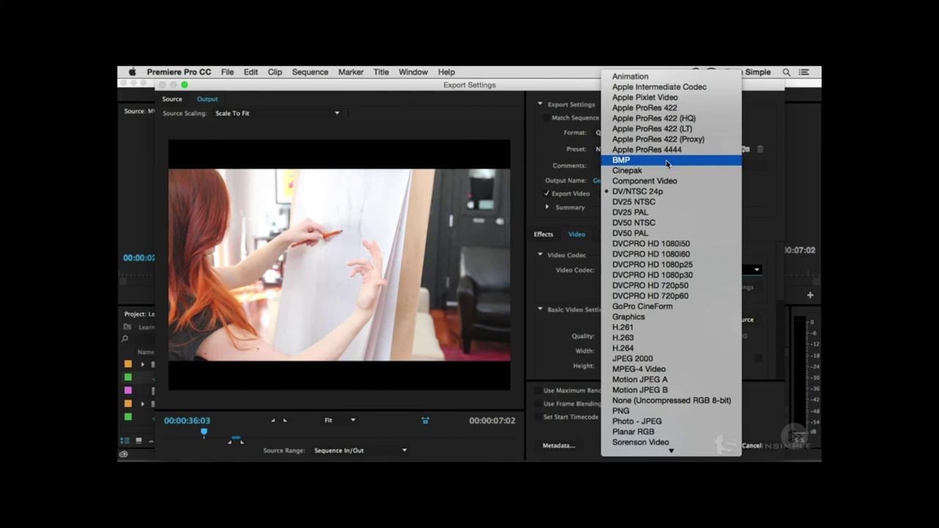
{"action": "left_click", "coordinate": [656, 76]}
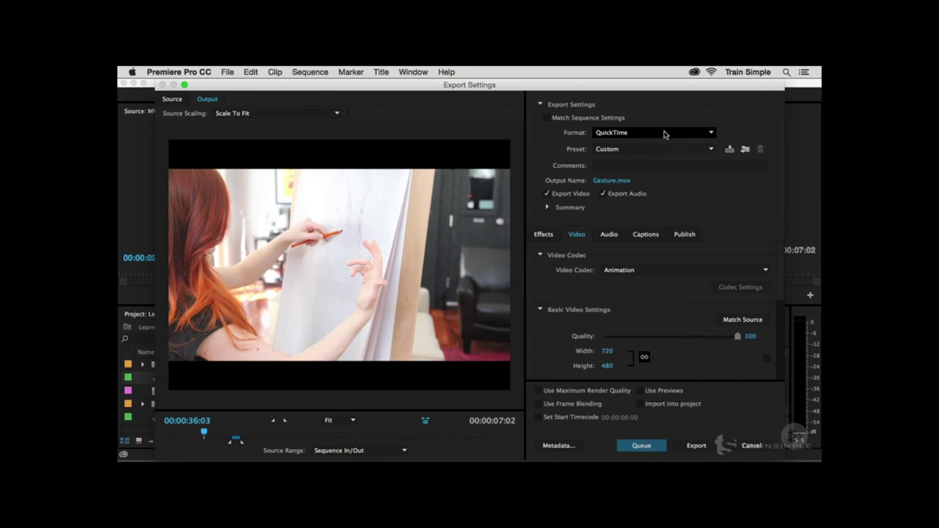
{"action": "left_click", "coordinate": [665, 134]}
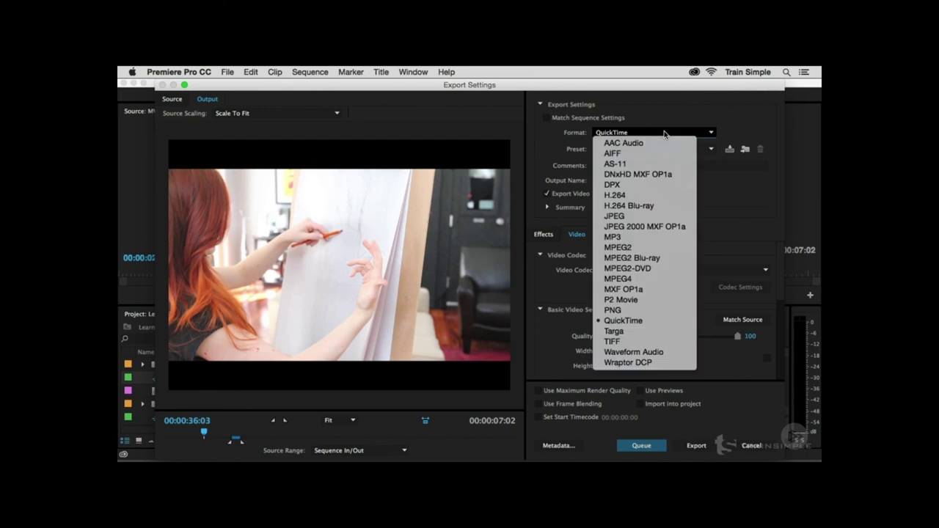
Change the export format to H.264, keeping width and height matched to the source.
{"action": "left_click", "coordinate": [657, 194]}
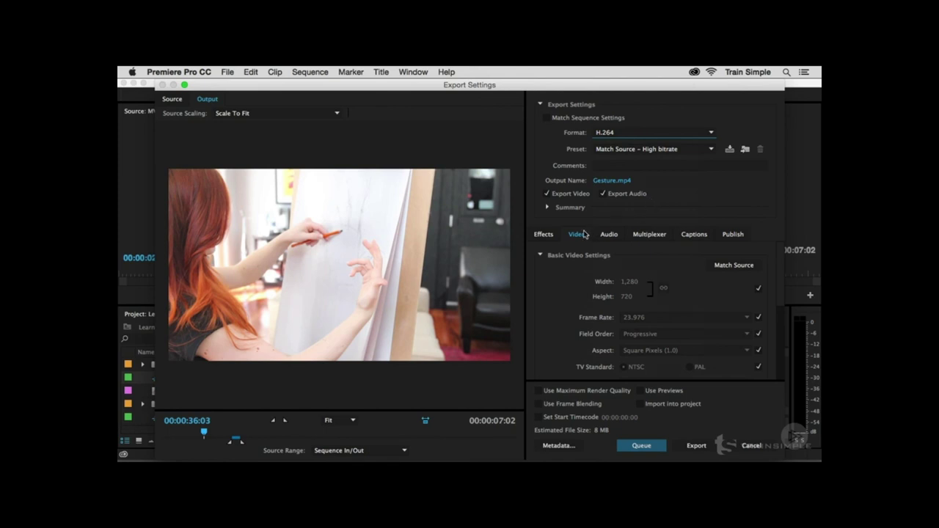
{"action": "left_click", "coordinate": [759, 288]}
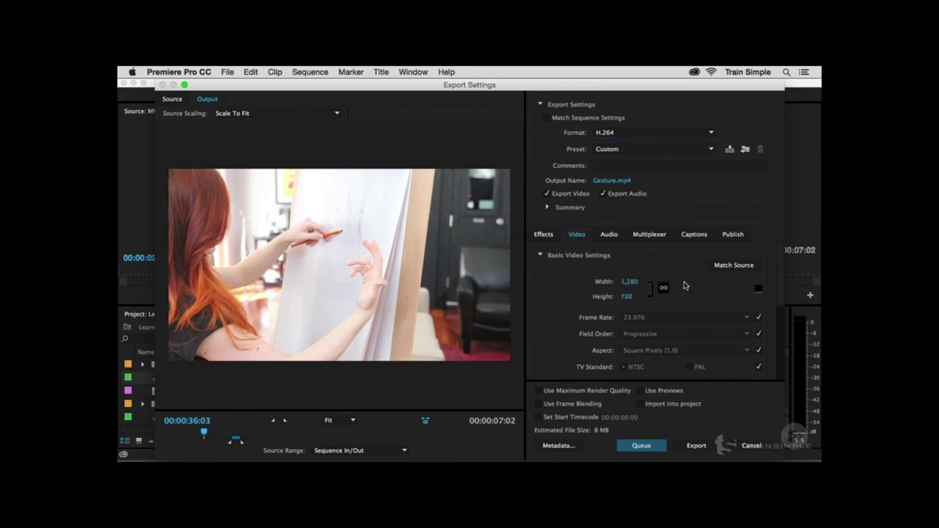
{"action": "left_click", "coordinate": [759, 288]}
Set Bitrate Encoding to VBR, 2 pass.
{"action": "scroll", "coordinate": [715, 313], "scroll_direction": "down", "scroll_amount": 5}
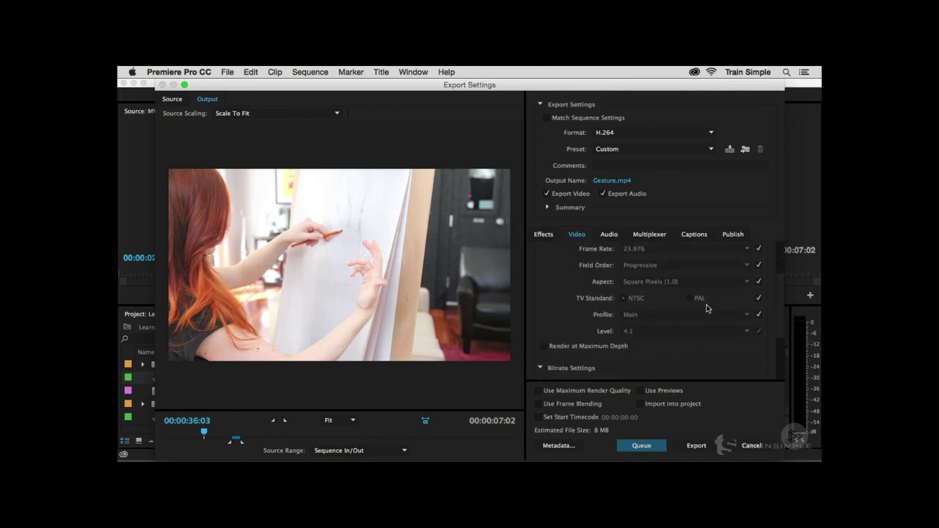
{"action": "scroll", "coordinate": [707, 307], "scroll_direction": "down", "scroll_amount": 6}
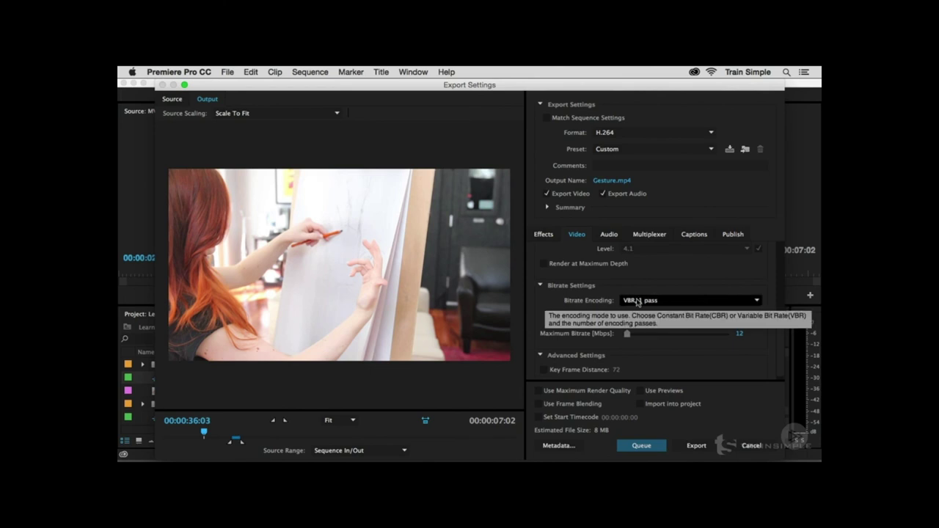
{"action": "left_click", "coordinate": [701, 301]}
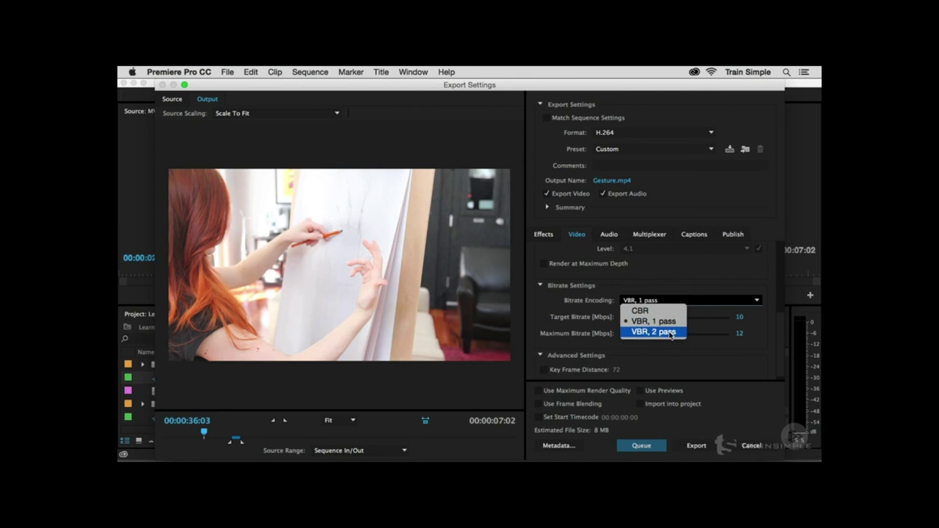
{"action": "left_click", "coordinate": [671, 334]}
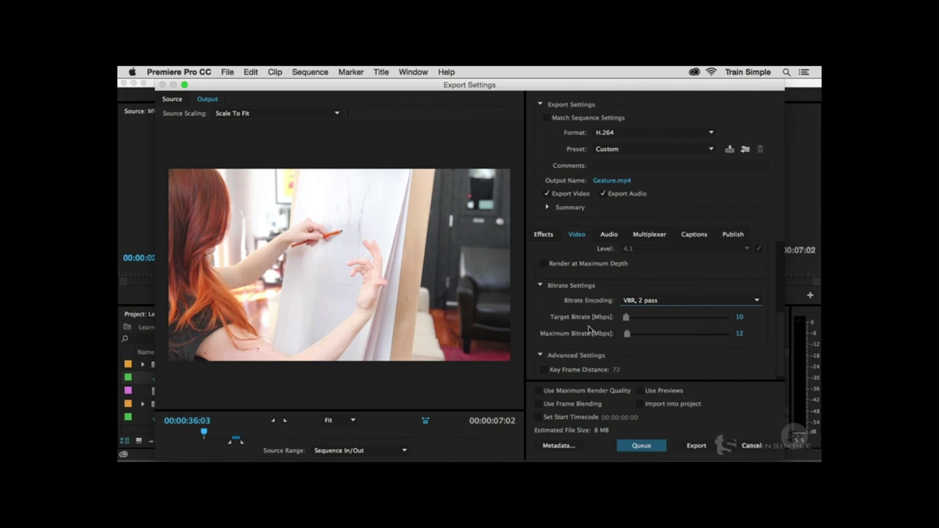
{"action": "left_click", "coordinate": [394, 449]}
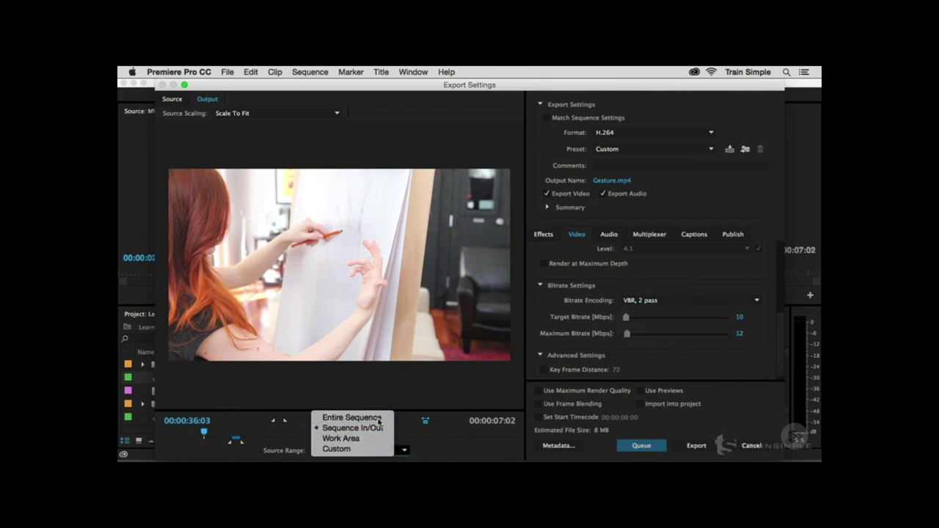
Export the Entire Sequence and lower the target and maximum bitrates, to 7.74 Mbps maximum.
{"action": "left_click", "coordinate": [344, 417]}
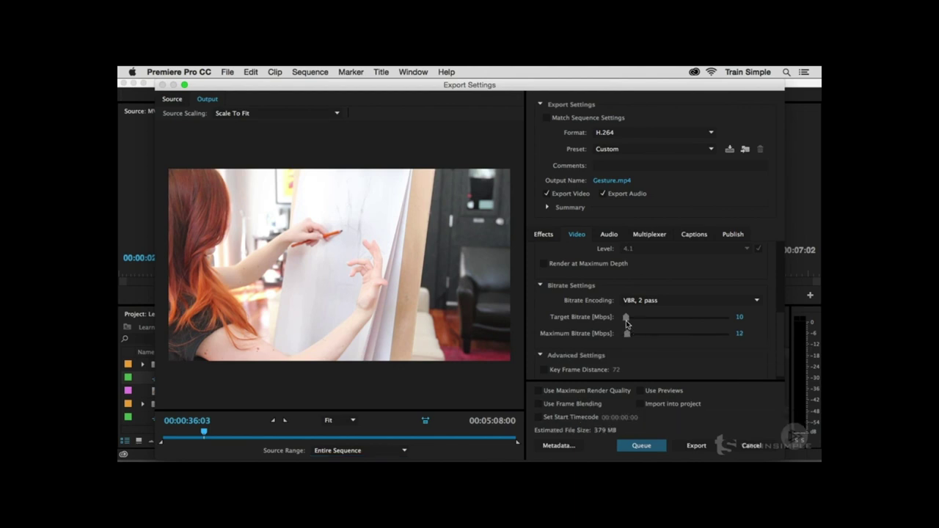
{"action": "left_click_drag", "start_coordinate": [626, 321], "coordinate": [624, 321]}
{"action": "left_click_drag", "start_coordinate": [628, 337], "coordinate": [626, 336]}
Set the exported audio channels to Mono.
{"action": "left_click", "coordinate": [609, 234]}
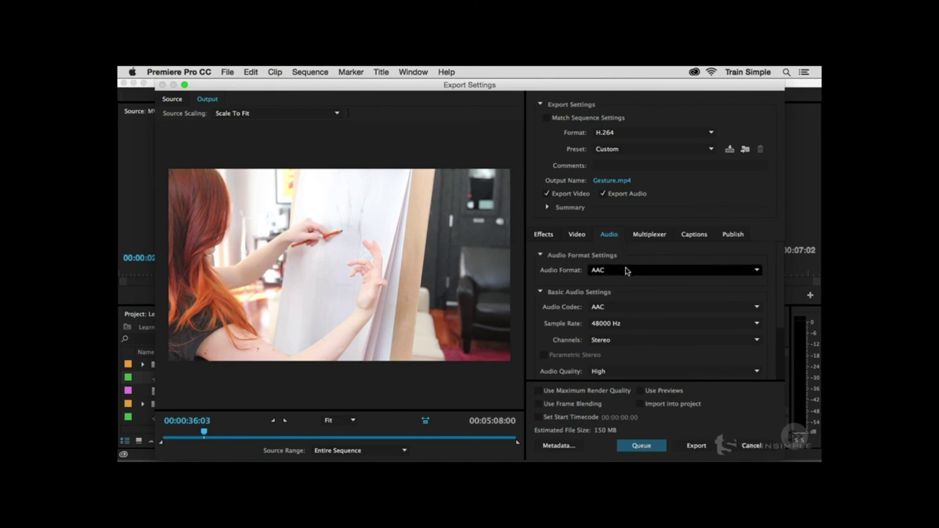
{"action": "left_click", "coordinate": [620, 341]}
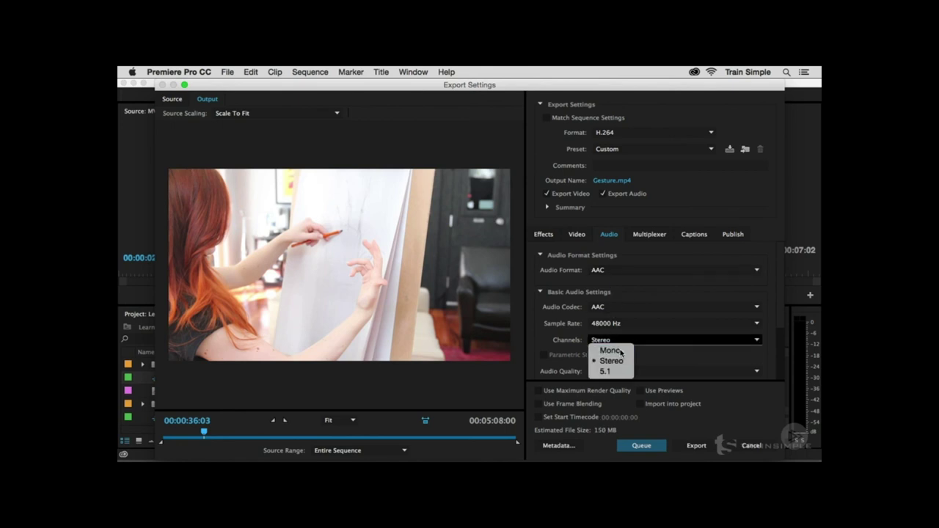
{"action": "left_click", "coordinate": [616, 351]}
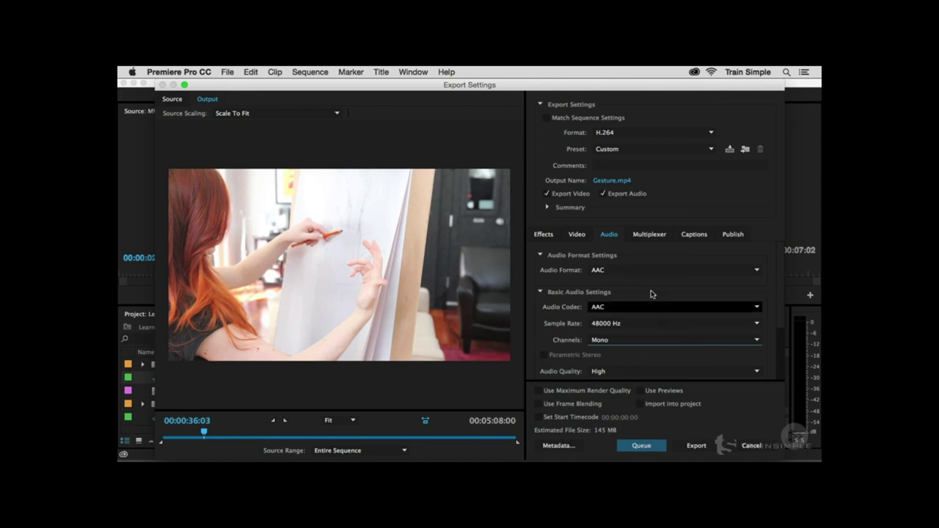
Apply the YouTube 720p HD preset to the H.264 export, then close Export Settings.
{"action": "left_click", "coordinate": [656, 150]}
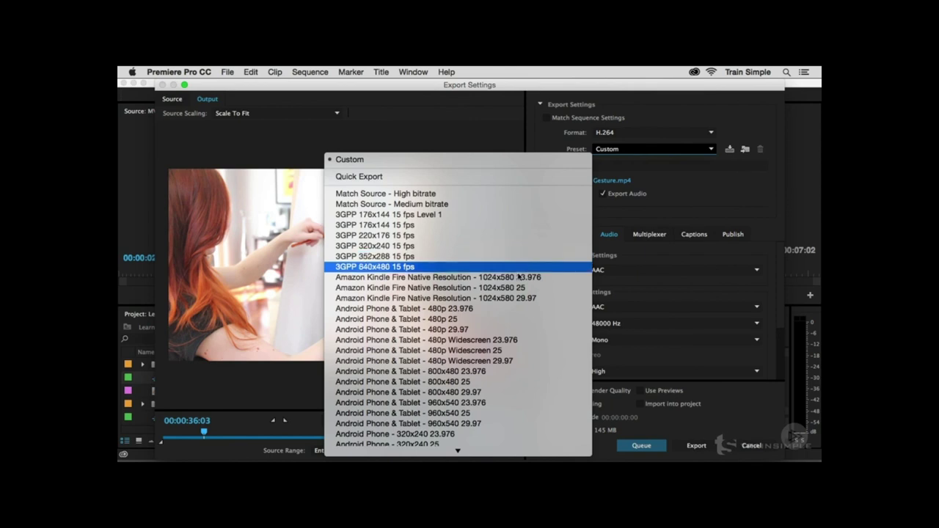
{"action": "scroll", "coordinate": [455, 447], "scroll_direction": "down", "scroll_amount": 5}
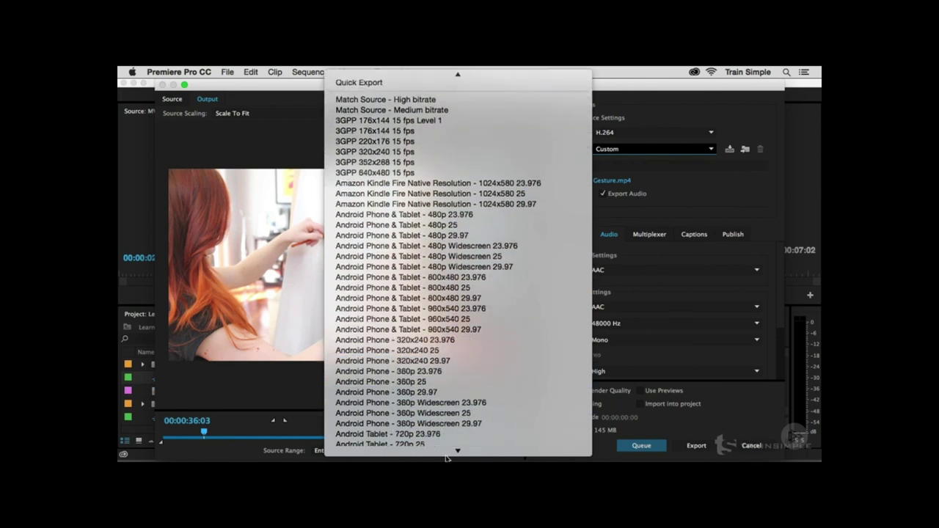
{"action": "scroll", "coordinate": [446, 448], "scroll_direction": "down", "scroll_amount": 10}
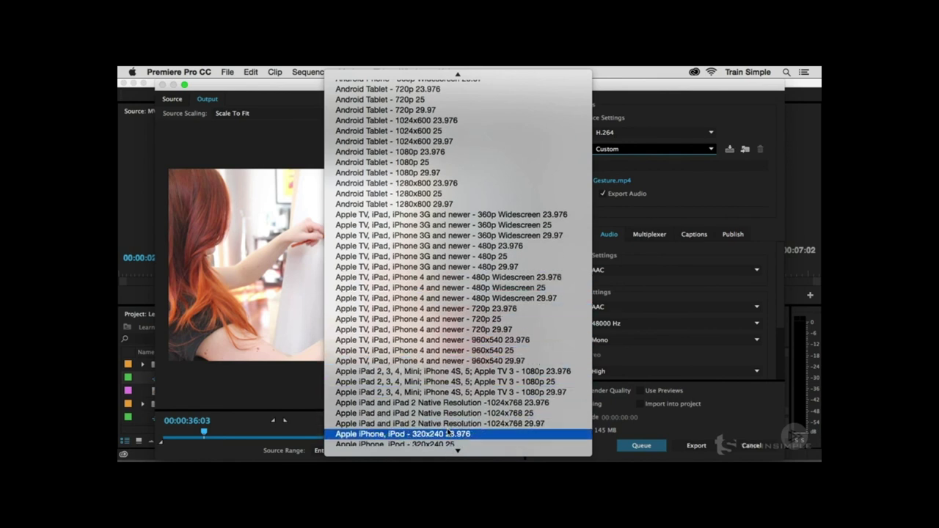
{"action": "scroll", "coordinate": [453, 455], "scroll_direction": "down", "scroll_amount": 3}
{"action": "scroll", "coordinate": [453, 455], "scroll_direction": "down", "scroll_amount": 6}
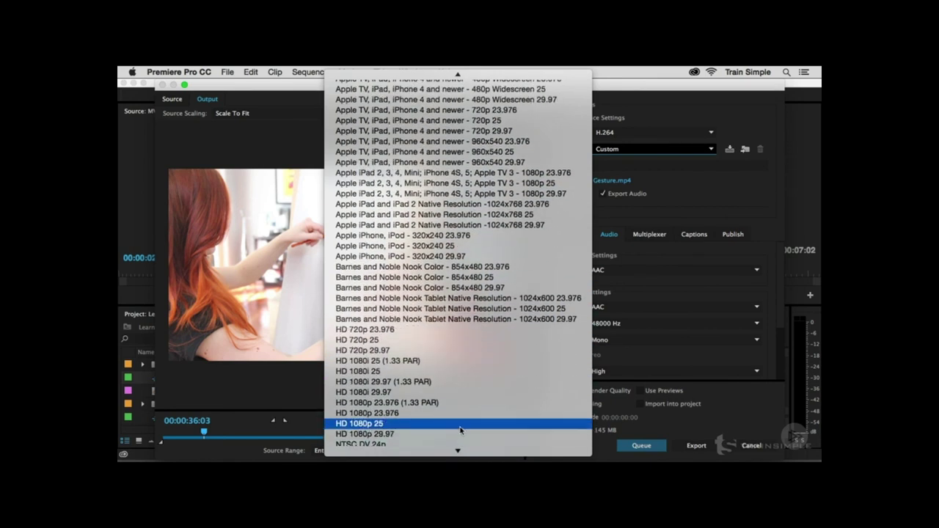
{"action": "scroll", "coordinate": [455, 448], "scroll_direction": "down", "scroll_amount": 4}
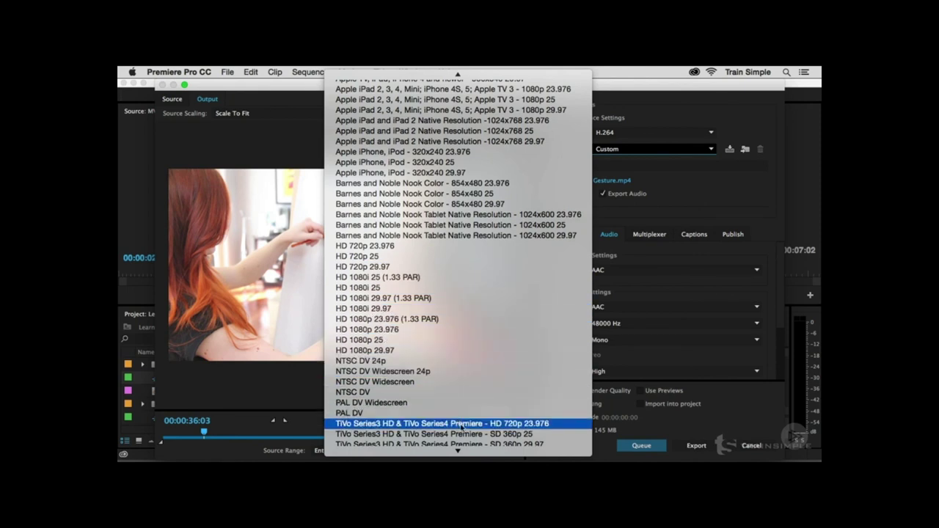
{"action": "mouse_move", "coordinate": [460, 451]}
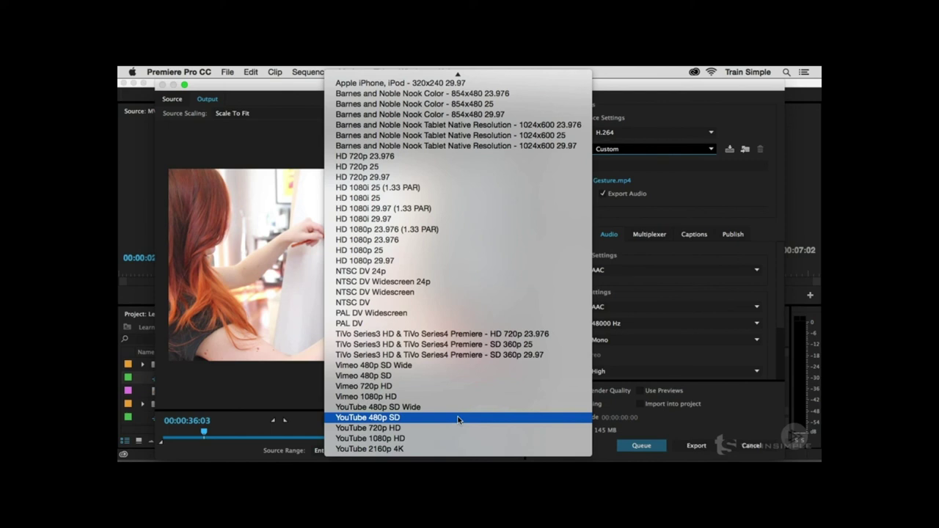
{"action": "left_click", "coordinate": [459, 428]}
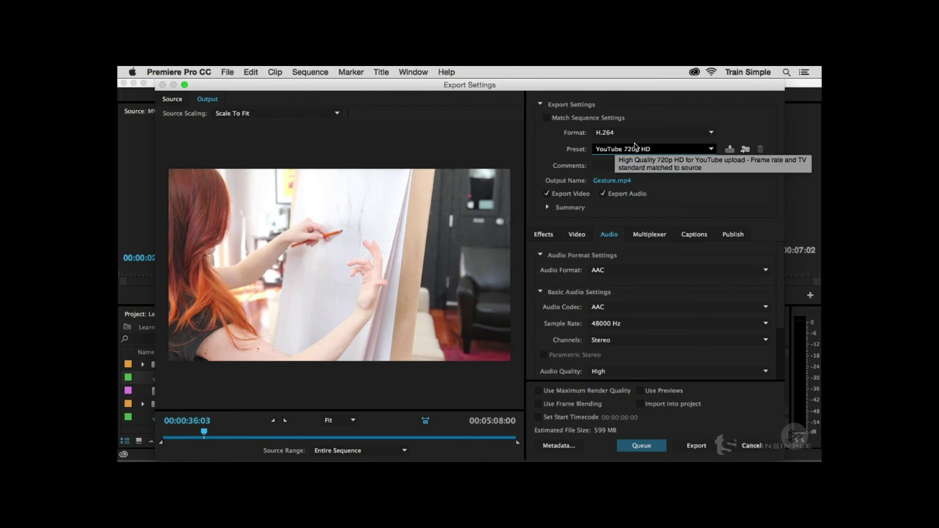
{"action": "key", "text": "Escape"}
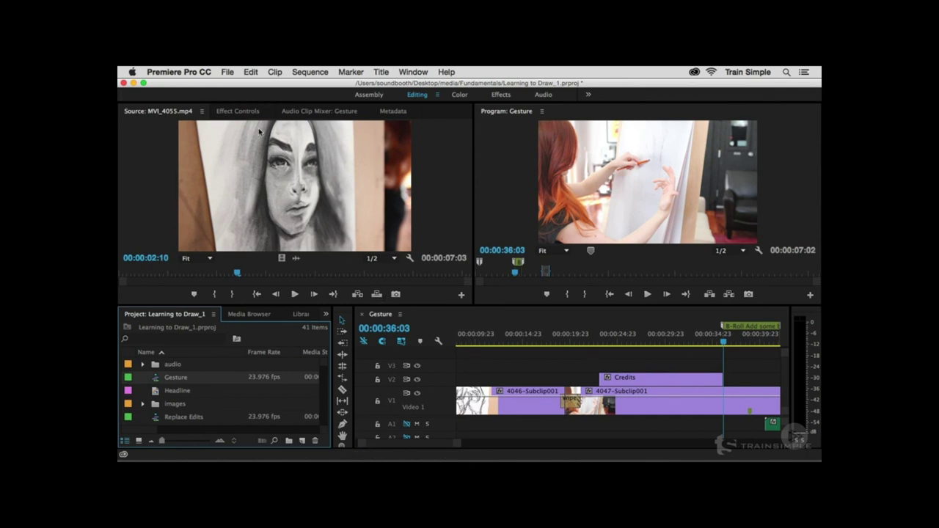
From File > Project Manager, set the Gesture sequence to Consolidate and Transcode.
{"action": "left_click", "coordinate": [231, 73]}
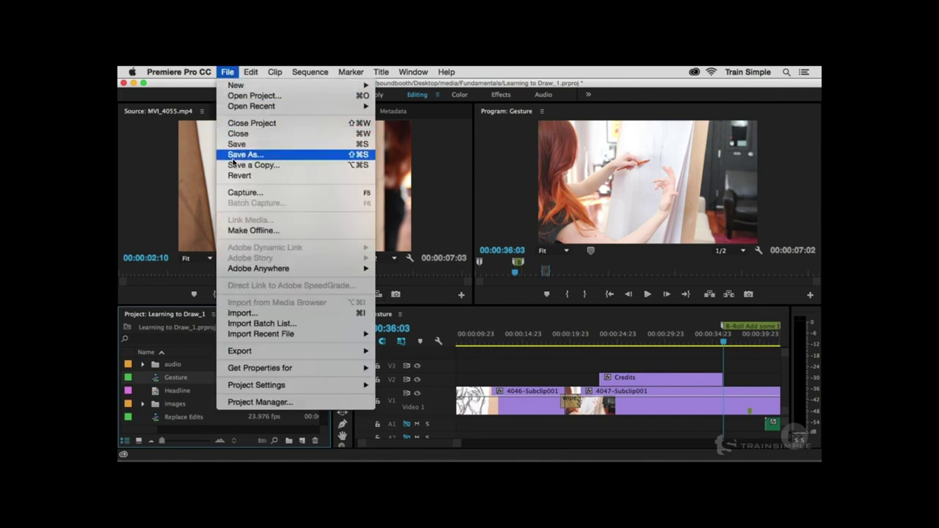
{"action": "left_click", "coordinate": [248, 402]}
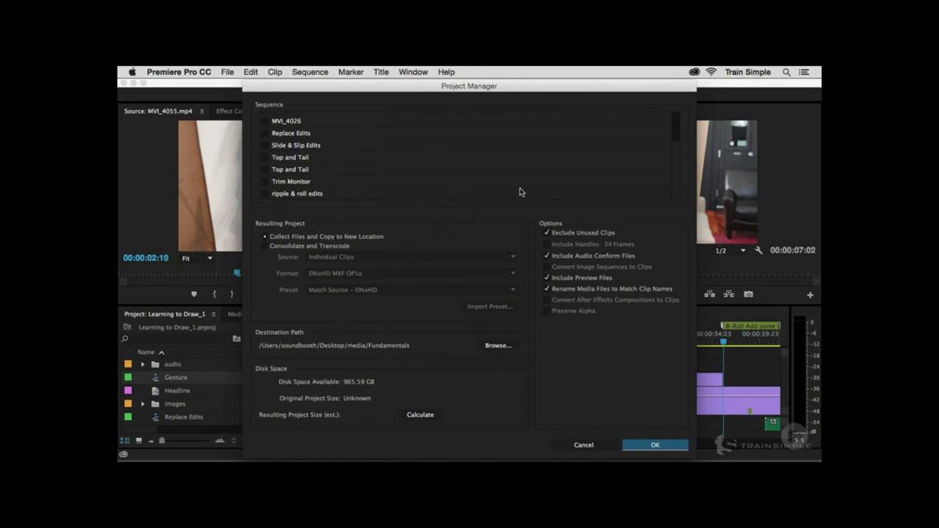
{"action": "scroll", "coordinate": [669, 147], "scroll_direction": "up", "scroll_amount": 3}
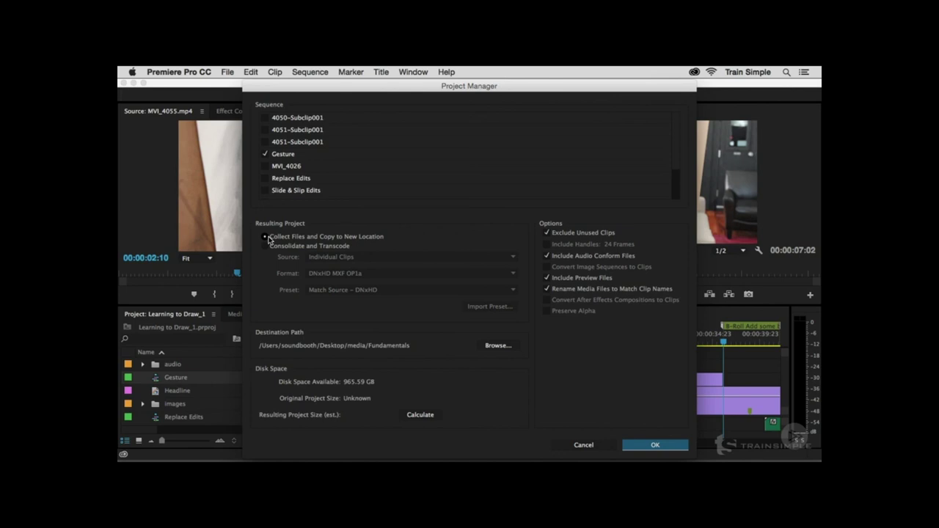
{"action": "left_click", "coordinate": [265, 247]}
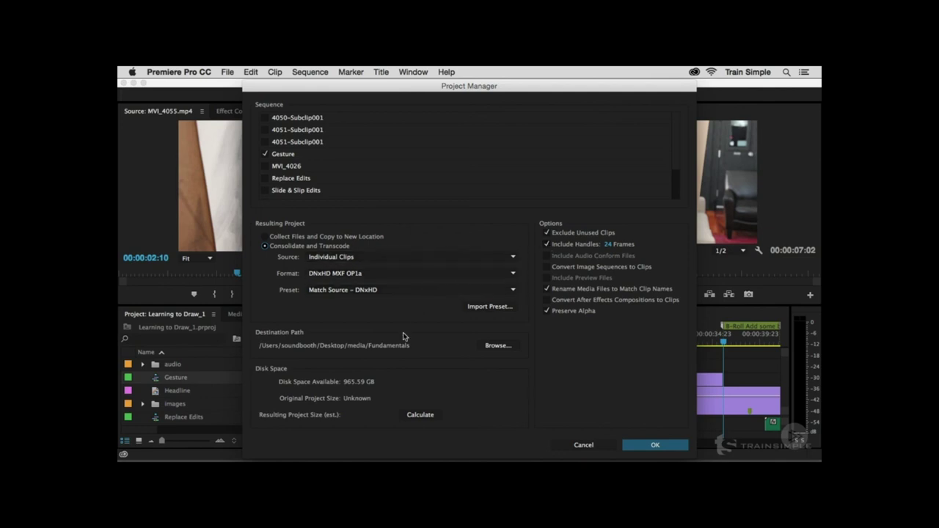
Set the destination to the shared Train Simple volume, calculate the 5.75 GB size, and confirm with OK.
{"action": "left_click", "coordinate": [497, 345]}
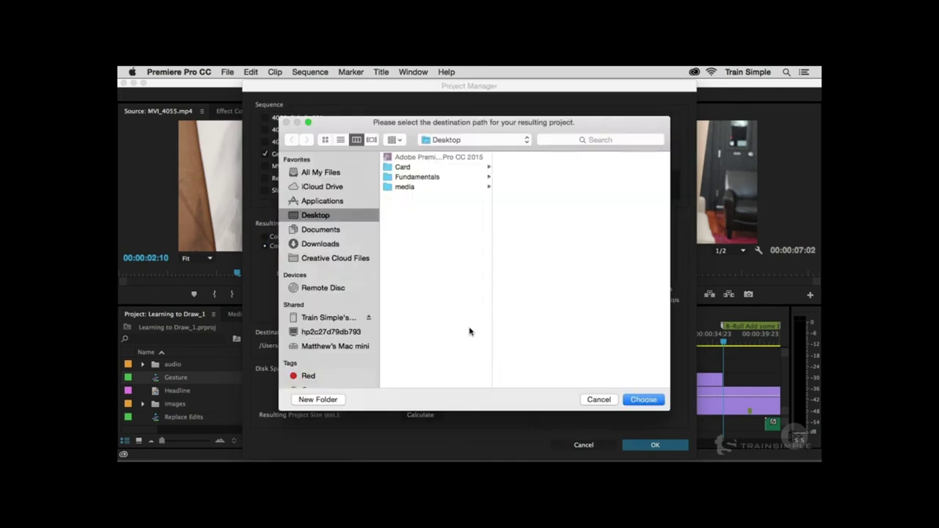
{"action": "left_click", "coordinate": [323, 317]}
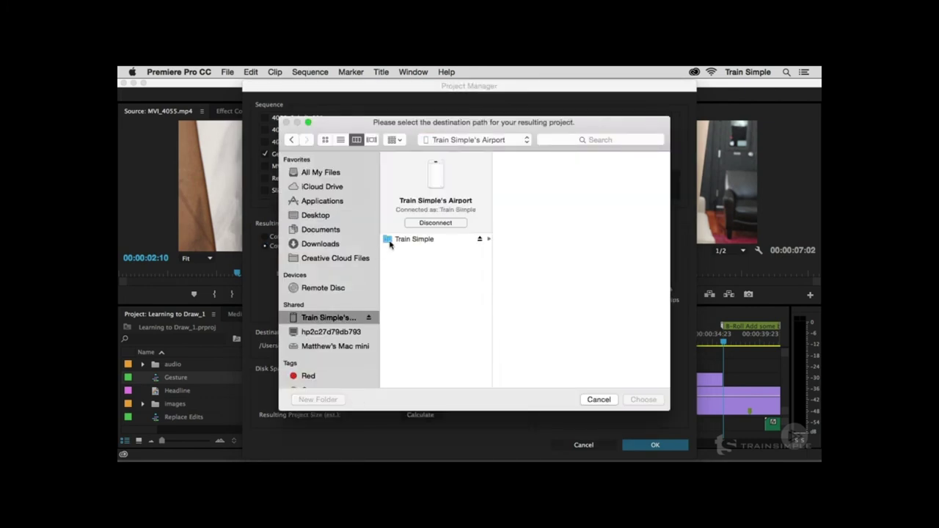
{"action": "left_click", "coordinate": [396, 241]}
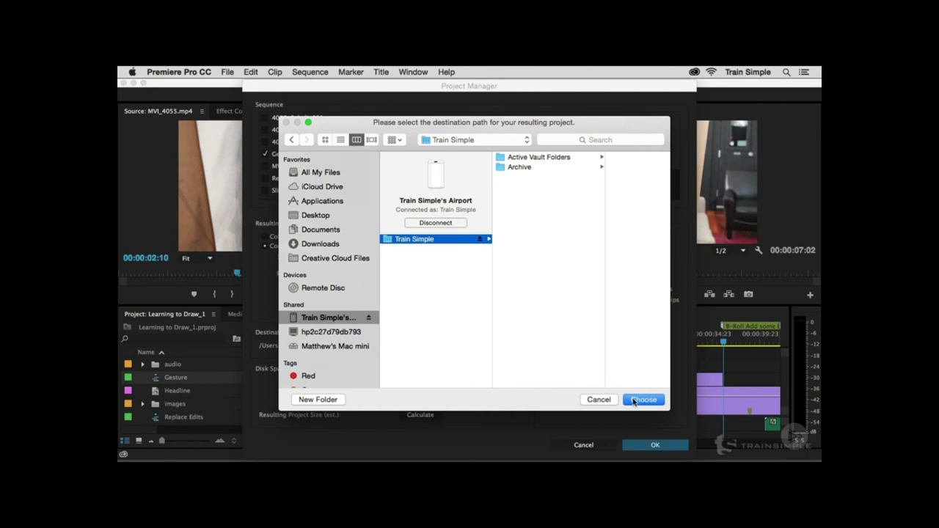
{"action": "left_click", "coordinate": [635, 401]}
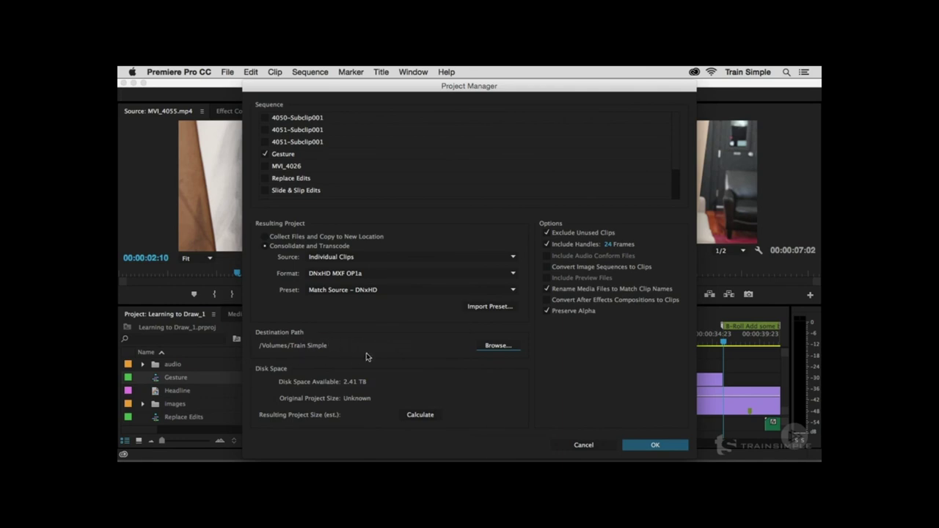
{"action": "left_click", "coordinate": [433, 415]}
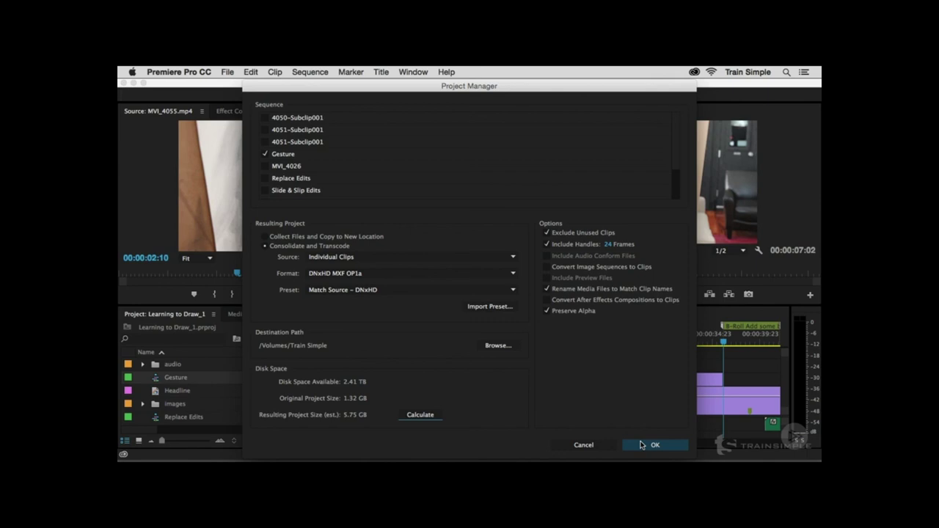
{"action": "left_click", "coordinate": [642, 446]}
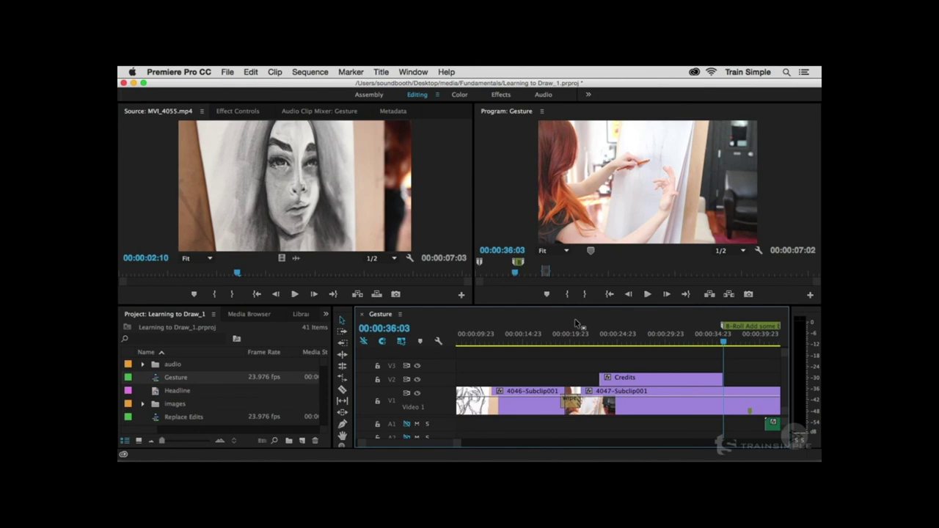
Switch to Safari with Cmd+Tab to bring up the Train Simple course page.
{"action": "key", "text": "super+Tab"}
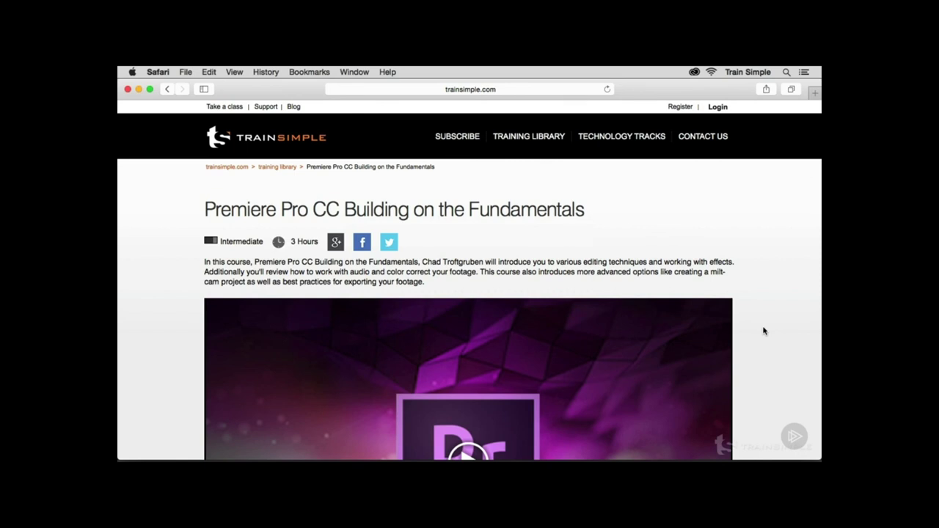
Scroll the trainsimple.com course page to the chapter list and What's Next, then return to Premiere Pro.
{"action": "scroll", "coordinate": [763, 331], "scroll_direction": "down", "scroll_amount": 5}
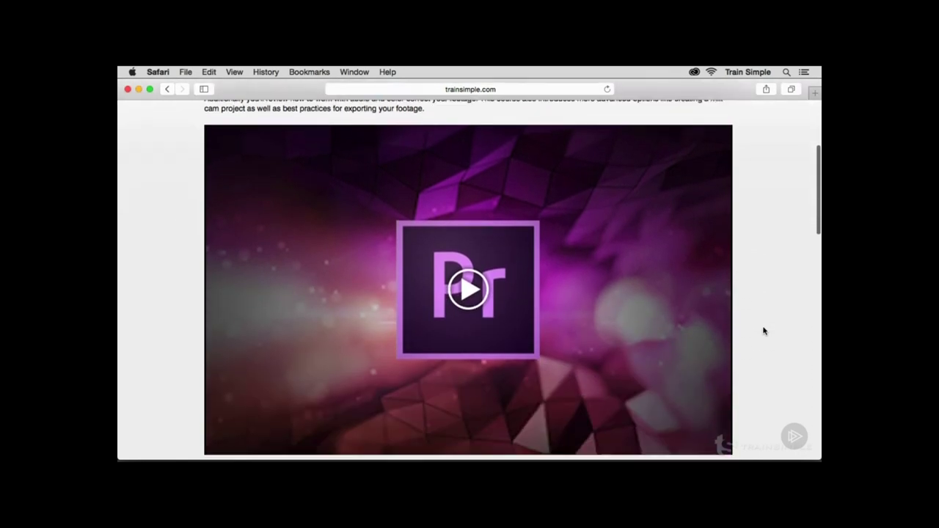
{"action": "scroll", "coordinate": [763, 331], "scroll_direction": "down", "scroll_amount": 8}
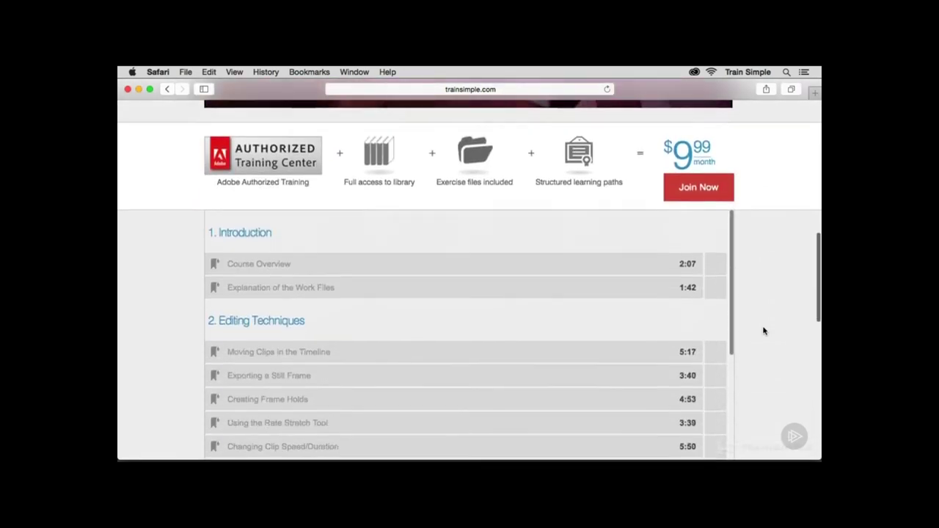
{"action": "scroll", "coordinate": [763, 331], "scroll_direction": "down", "scroll_amount": 10}
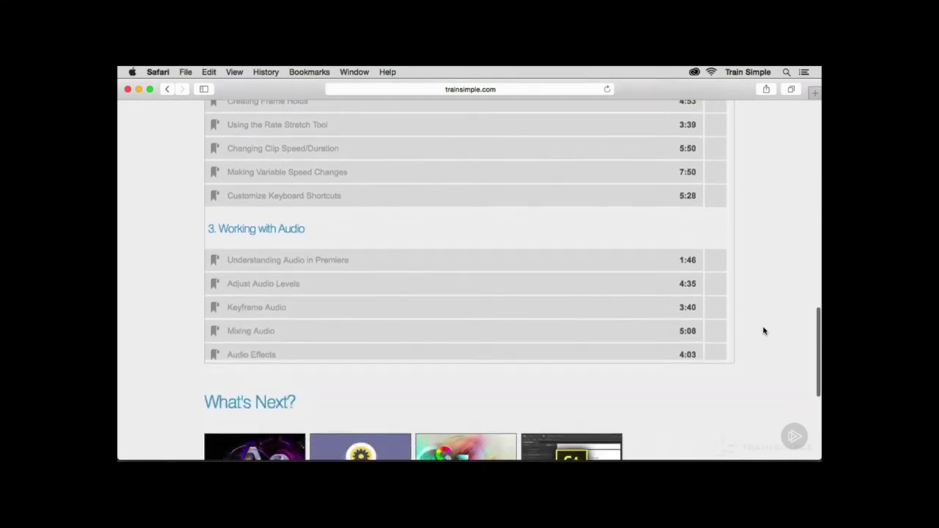
{"action": "scroll", "coordinate": [763, 331], "scroll_direction": "down", "scroll_amount": 1}
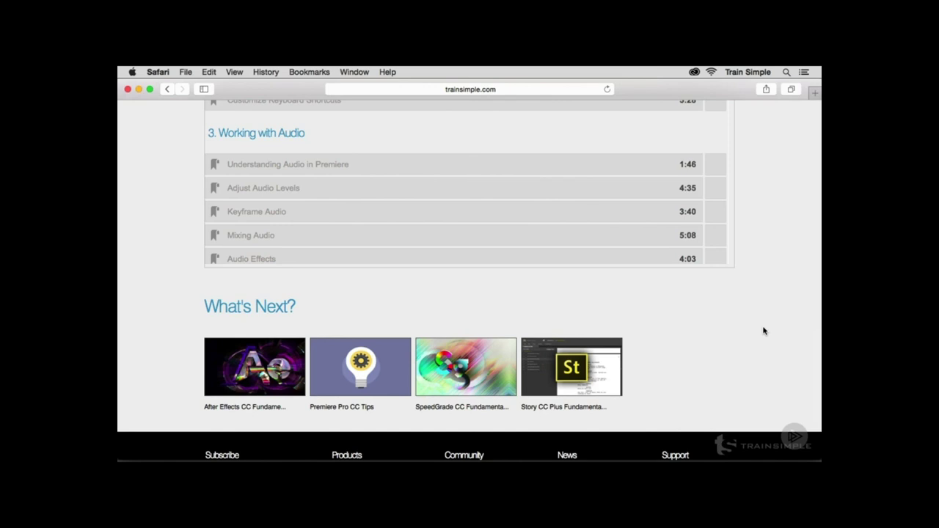
{"action": "key", "text": "super+Tab"}
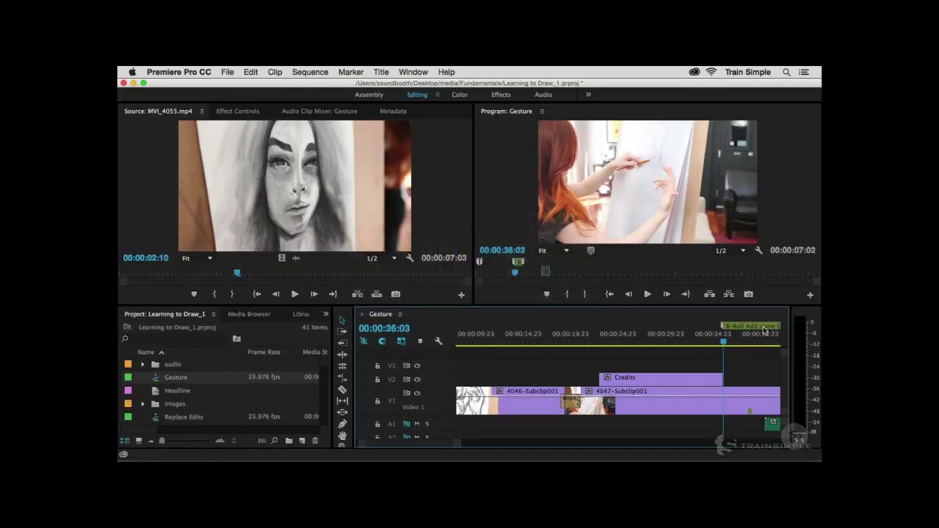